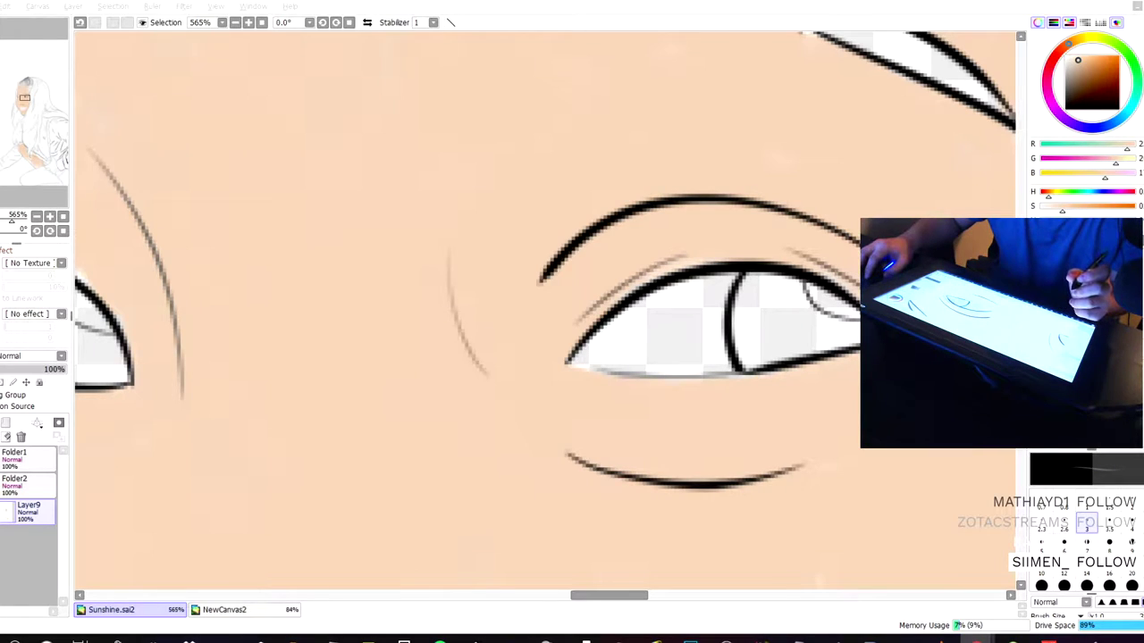
- Examine the skin colouring across the face, from the eyes down to the mouth and chin, for uncovered gaps
{"action": "left_click", "coordinate": [437, 2]}
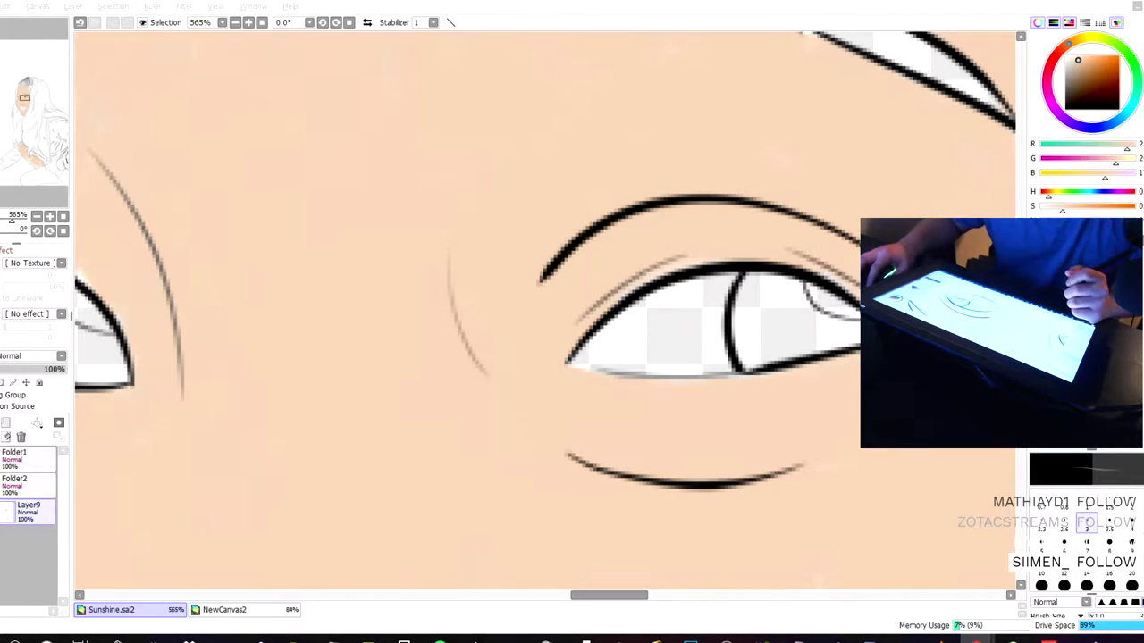
{"action": "left_click", "coordinate": [429, 4]}
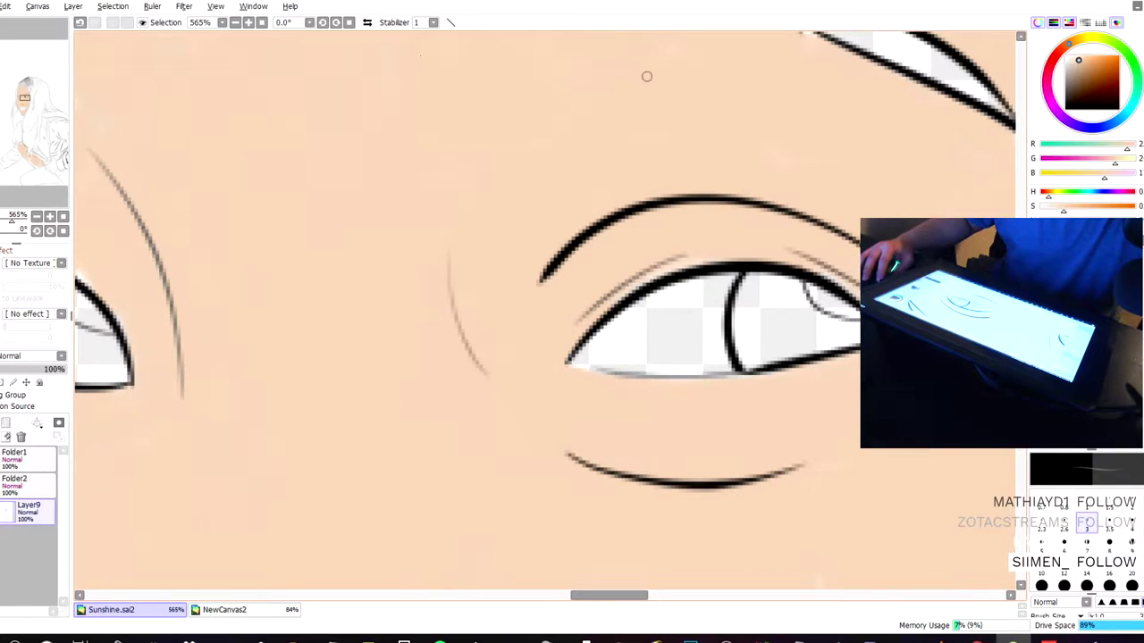
{"action": "scroll", "coordinate": [681, 87], "scroll_direction": "down", "scroll_amount": 2}
{"action": "scroll", "coordinate": [682, 88], "scroll_direction": "down", "scroll_amount": 2}
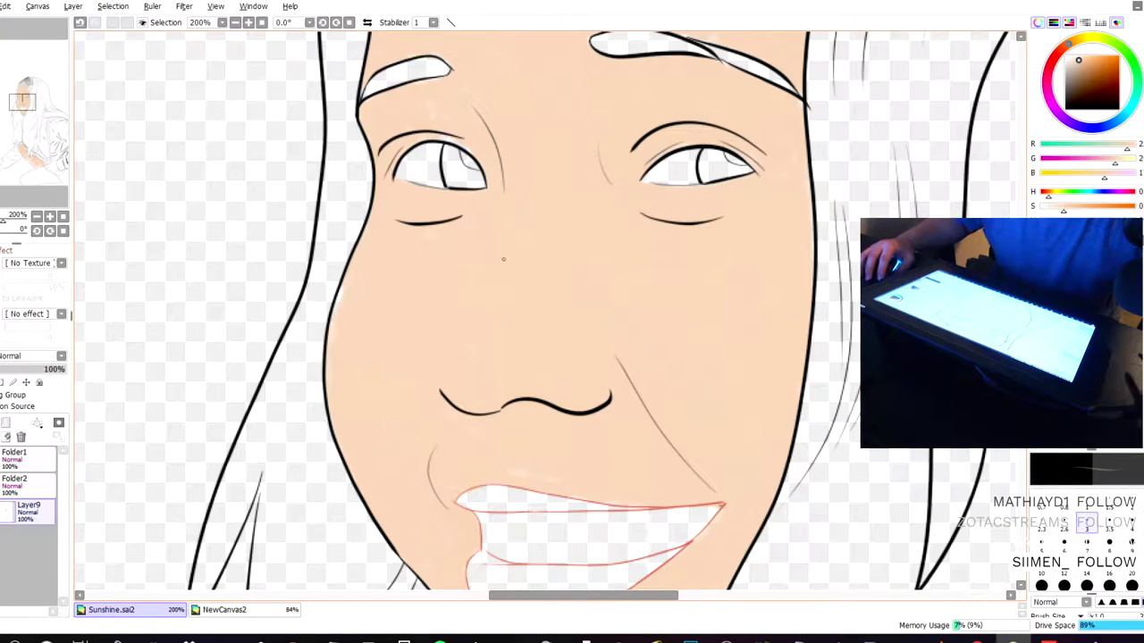
{"action": "left_click_drag", "start_coordinate": [326, 154], "coordinate": [366, 173]}
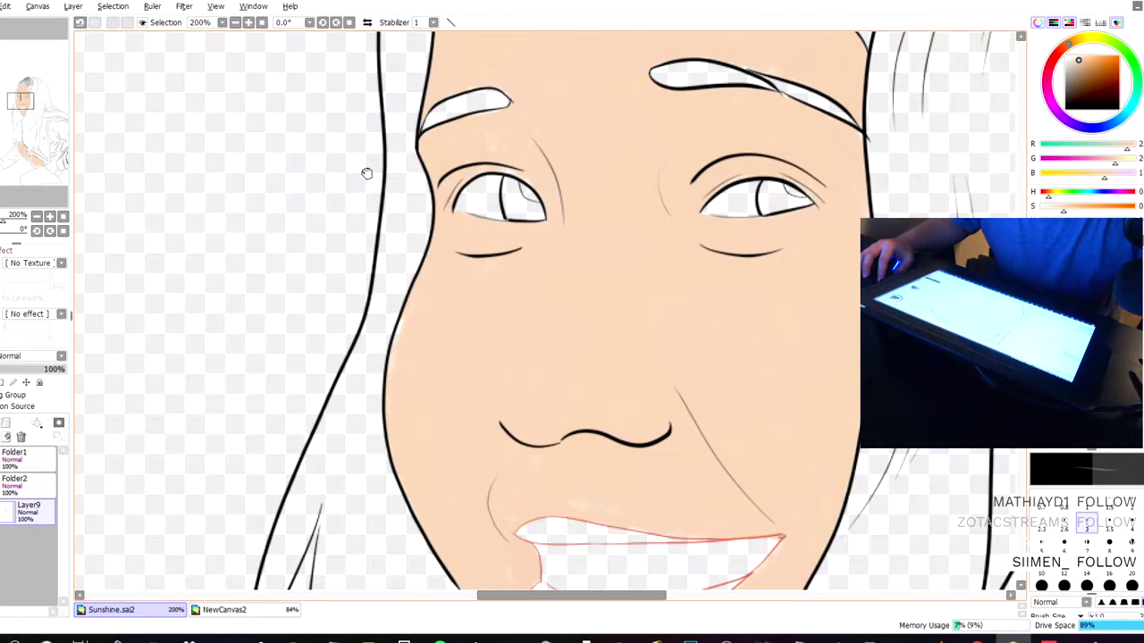
{"action": "scroll", "coordinate": [365, 173], "scroll_direction": "down", "scroll_amount": 3}
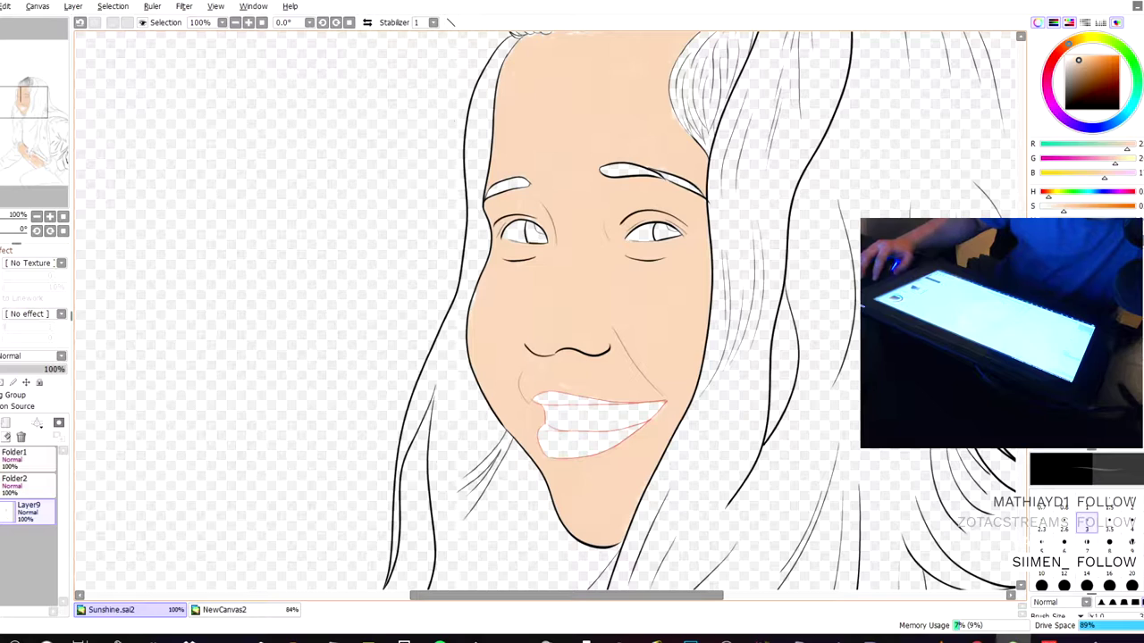
{"action": "scroll", "coordinate": [912, 240], "scroll_direction": "down", "scroll_amount": 3}
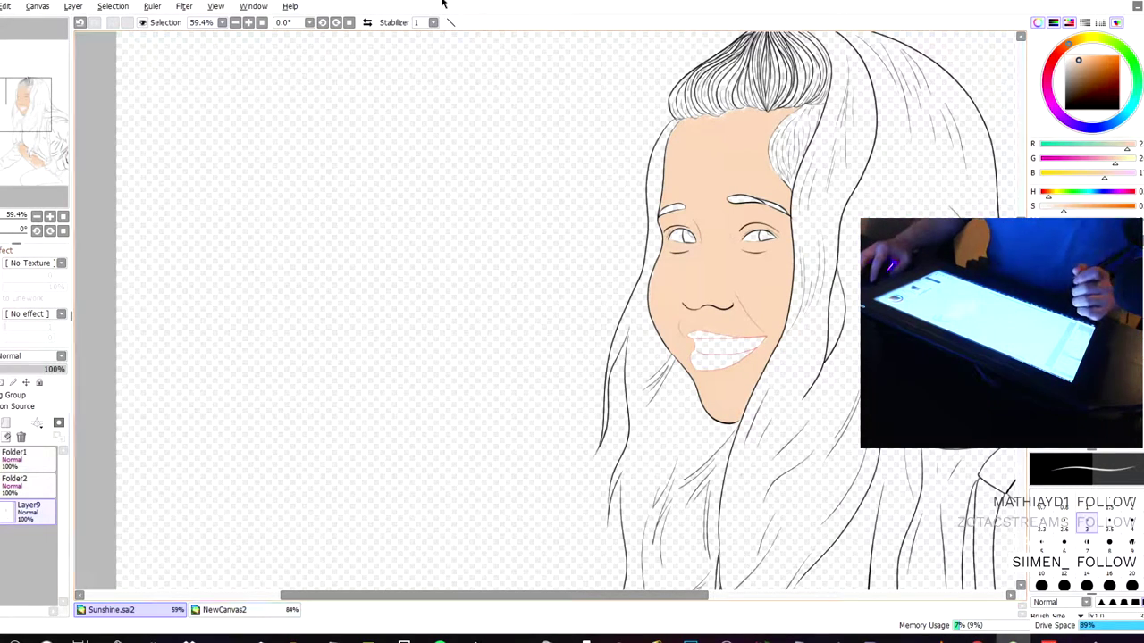
{"action": "scroll", "coordinate": [361, 229], "scroll_direction": "up", "scroll_amount": 3}
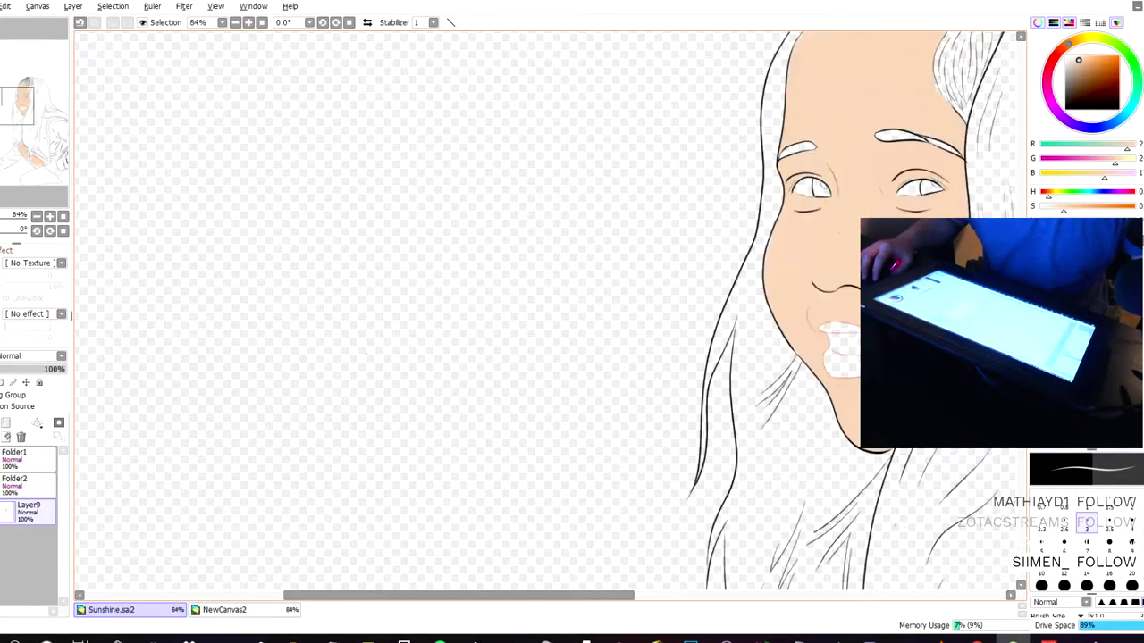
{"action": "left_click_drag", "start_coordinate": [594, 164], "coordinate": [321, 171]}
{"action": "scroll", "coordinate": [411, 205], "scroll_direction": "up", "scroll_amount": 8}
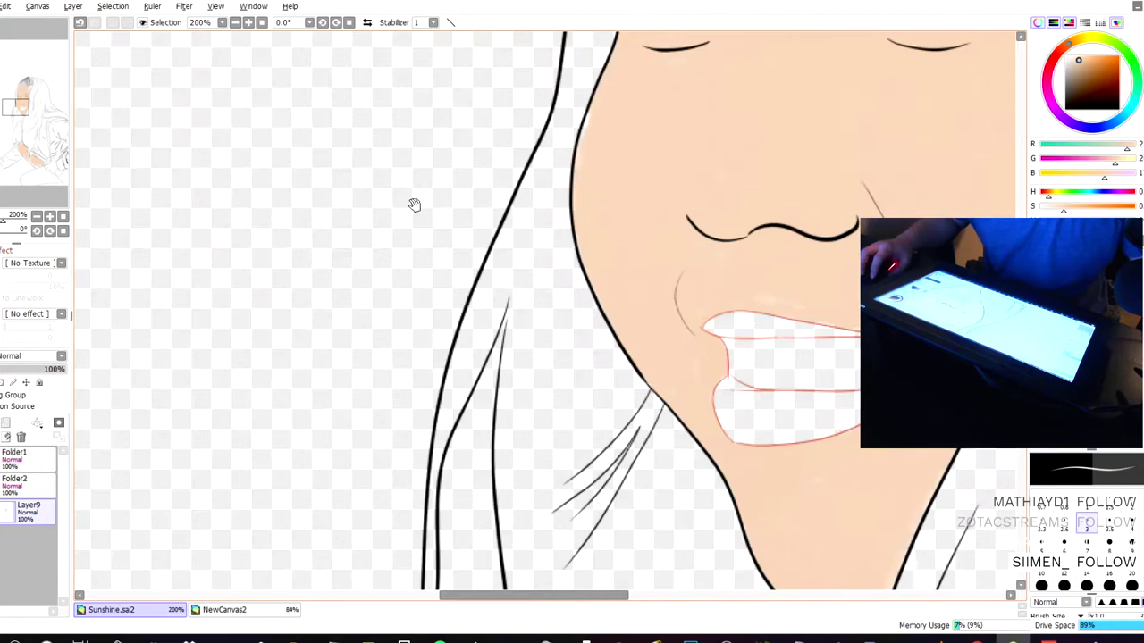
{"action": "left_click_drag", "start_coordinate": [479, 249], "coordinate": [296, 110]}
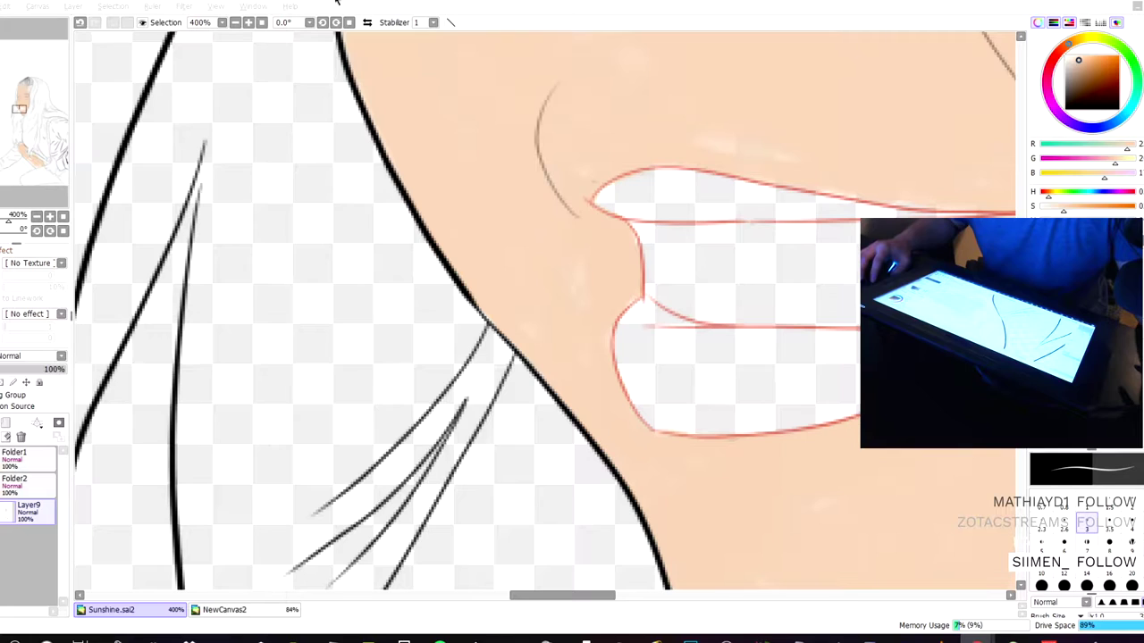
{"action": "left_click", "coordinate": [335, 2]}
{"action": "left_click_drag", "start_coordinate": [414, 100], "coordinate": [335, 96]}
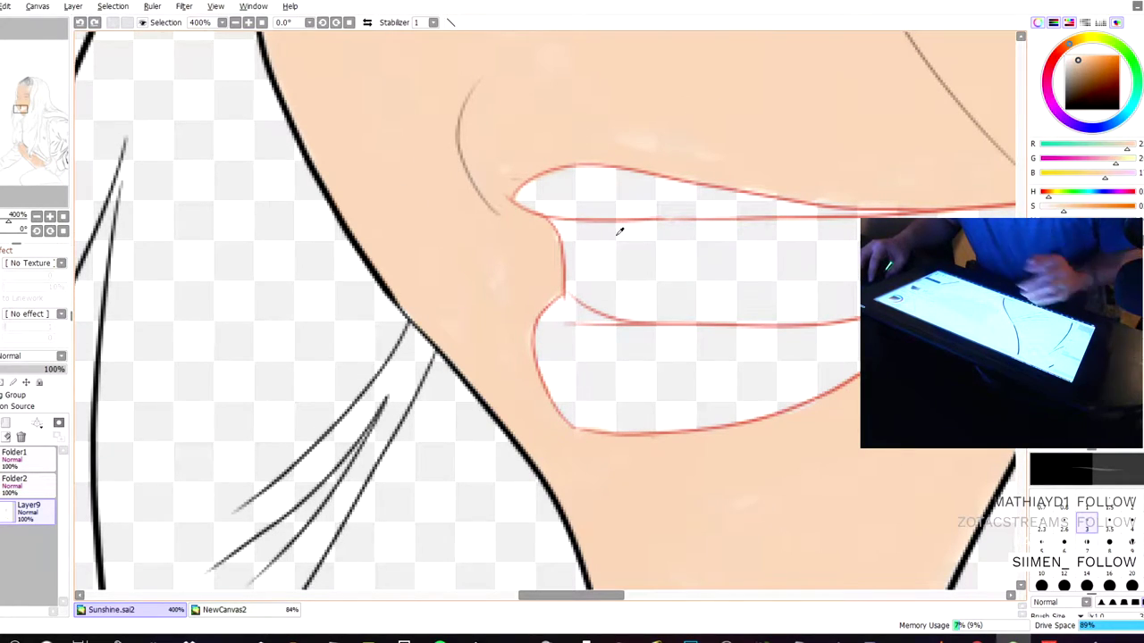
{"action": "left_click_drag", "start_coordinate": [758, 344], "coordinate": [660, 233]}
{"action": "key", "text": "ctrl+z"}
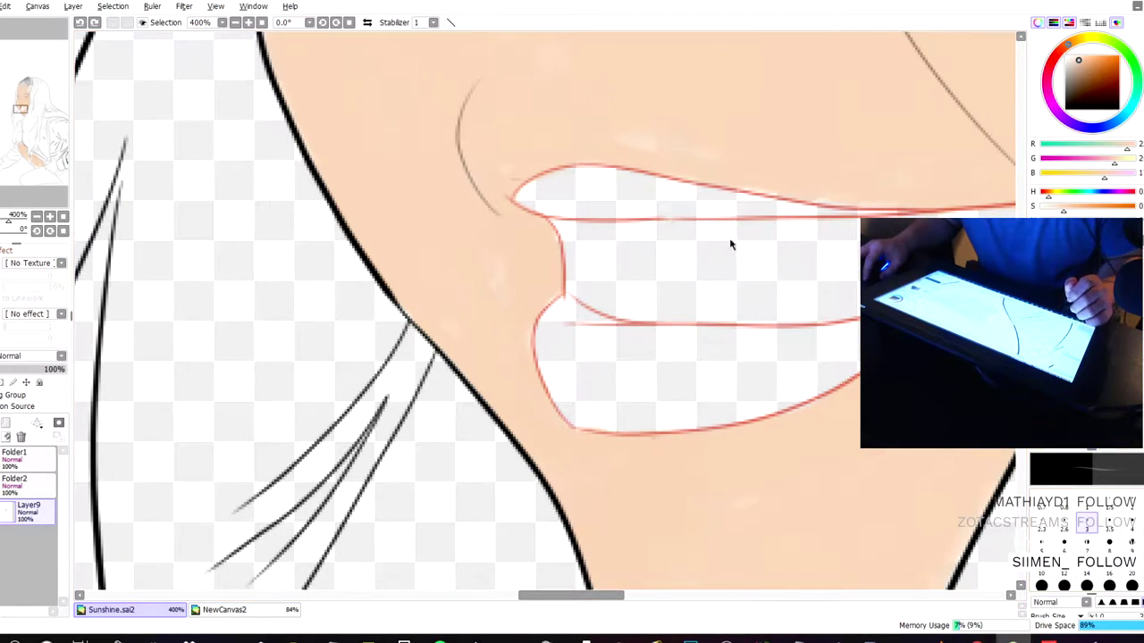
- Touch up the skin colour around the mouth and upper chin with a size 14 brush
{"action": "key", "text": "e"}
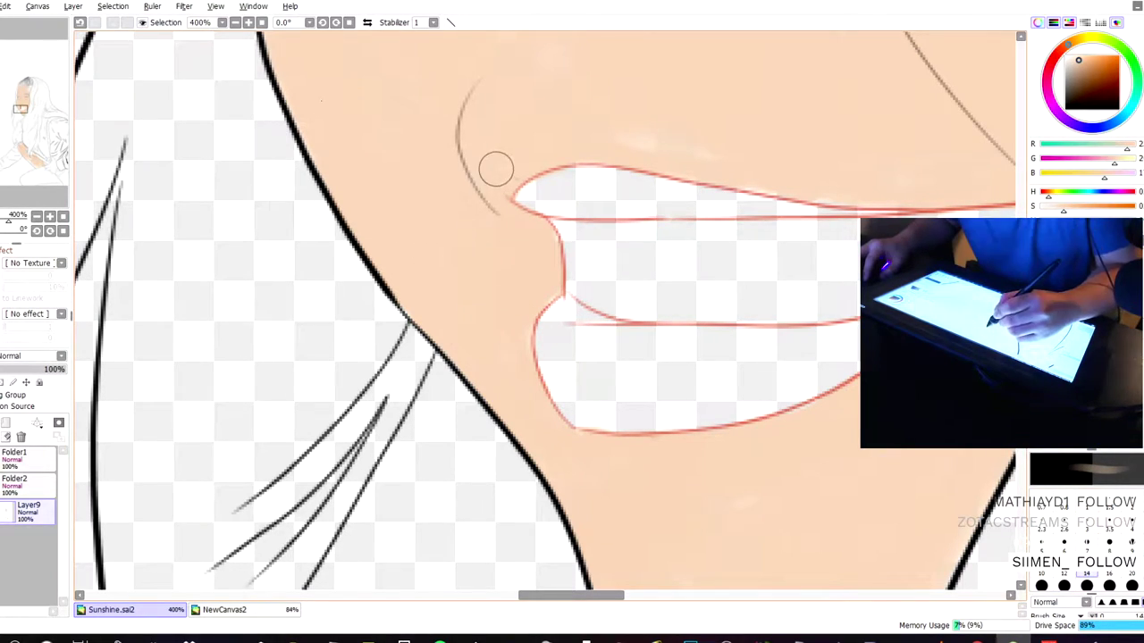
{"action": "scroll", "coordinate": [710, 148], "scroll_direction": "down", "scroll_amount": 3}
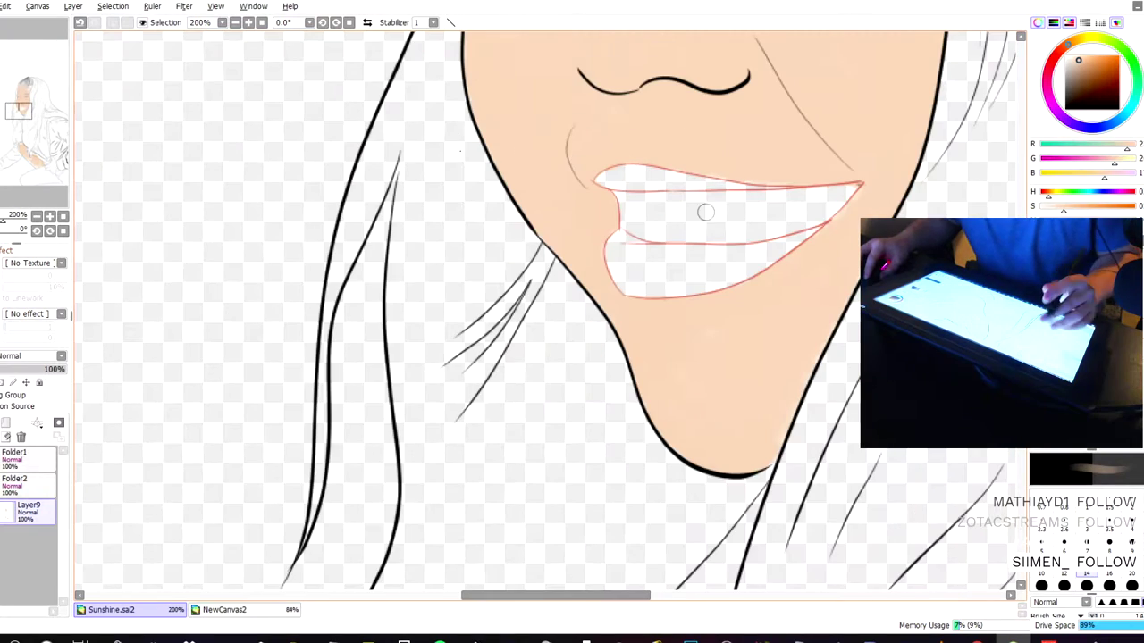
{"action": "scroll", "coordinate": [762, 281], "scroll_direction": "down", "scroll_amount": 2}
{"action": "scroll", "coordinate": [753, 348], "scroll_direction": "up", "scroll_amount": 2}
{"action": "scroll", "coordinate": [752, 359], "scroll_direction": "up", "scroll_amount": 3}
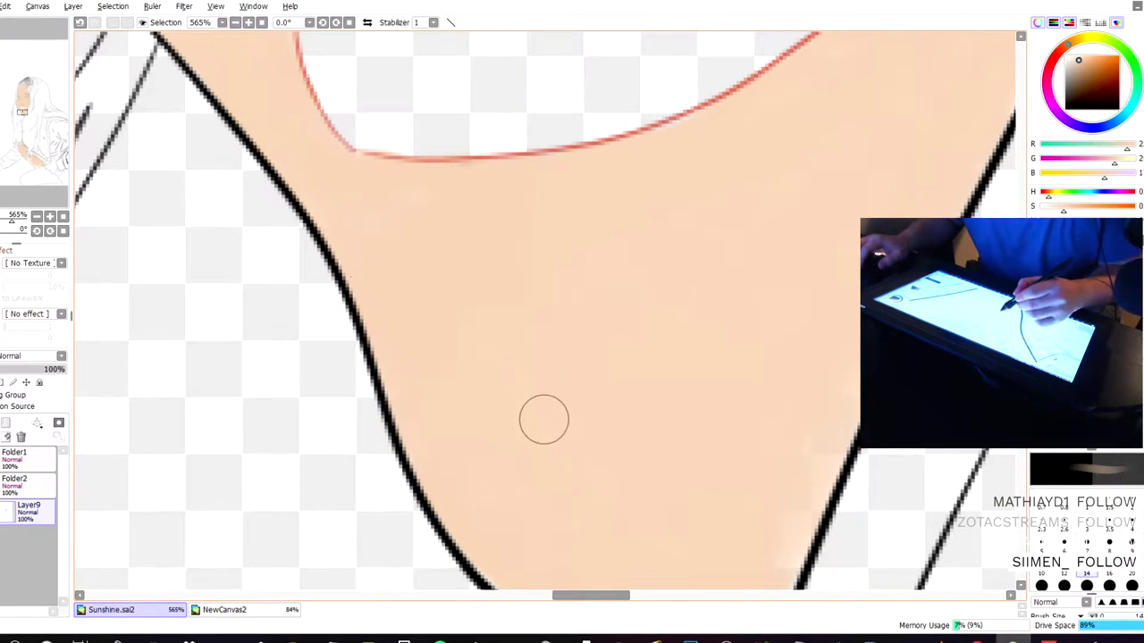
- Fill the pale gaps in the skin colour along the chin and right jaw outline, using a size 6 brush
{"action": "scroll", "coordinate": [503, 311], "scroll_direction": "down", "scroll_amount": 2}
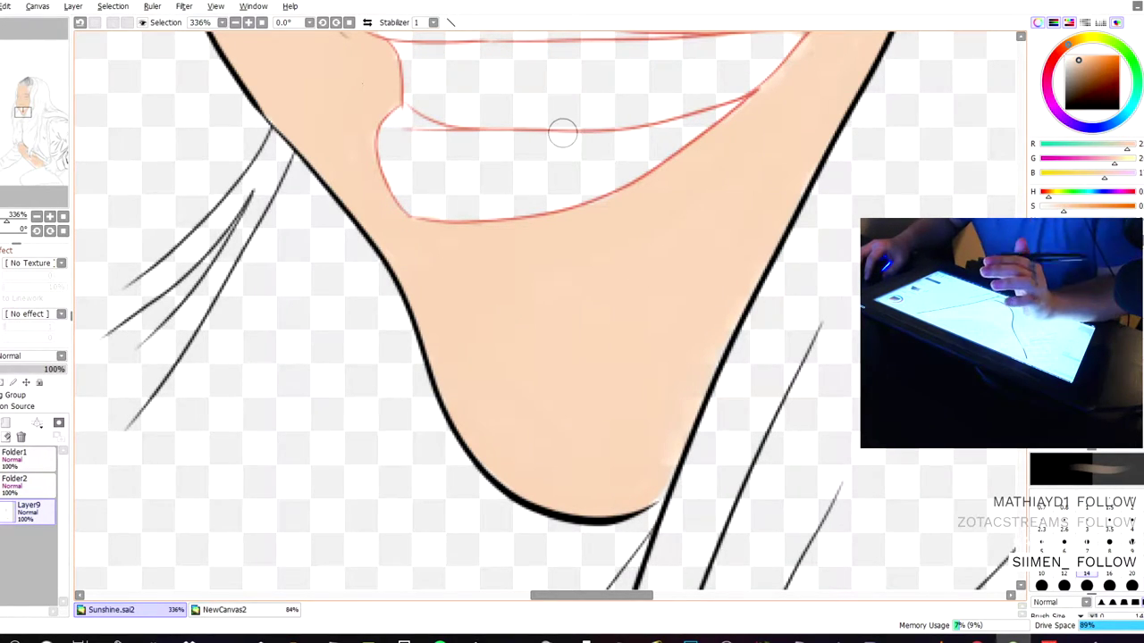
{"action": "scroll", "coordinate": [431, 268], "scroll_direction": "up", "scroll_amount": 3}
{"action": "scroll", "coordinate": [550, 268], "scroll_direction": "down", "scroll_amount": 2}
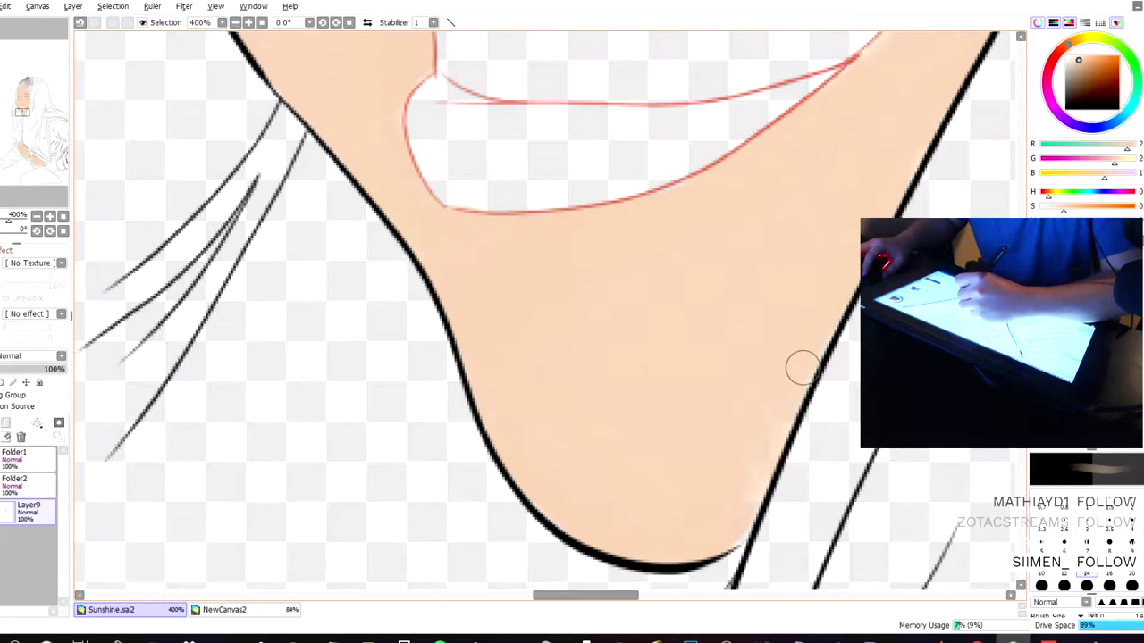
{"action": "scroll", "coordinate": [756, 411], "scroll_direction": "up", "scroll_amount": 3}
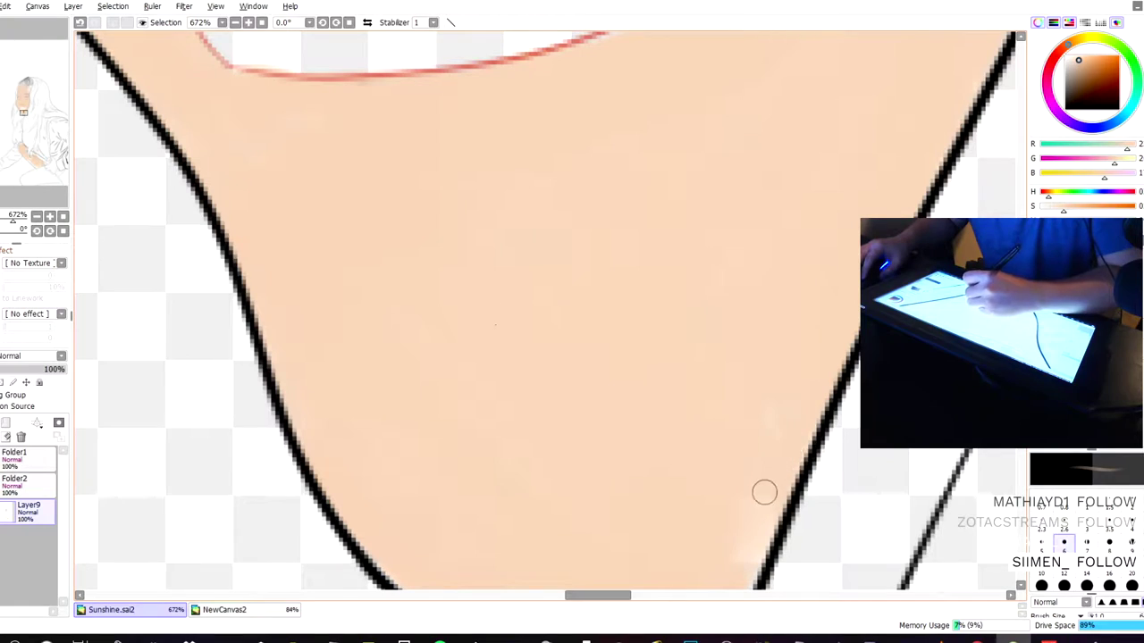
{"action": "scroll", "coordinate": [763, 492], "scroll_direction": "down", "scroll_amount": 3}
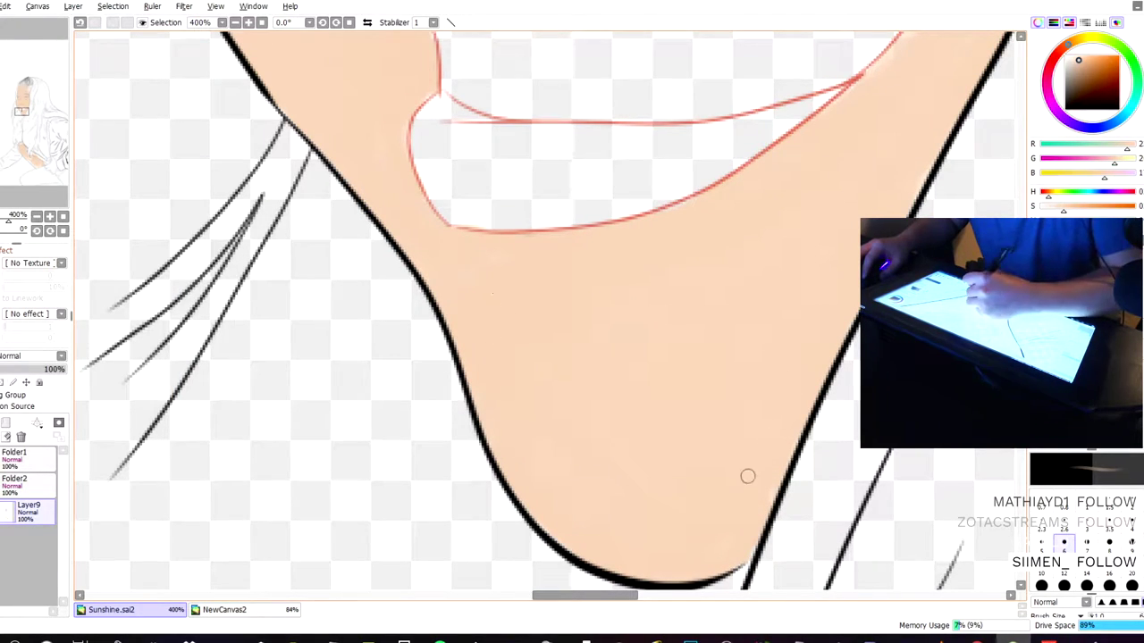
{"action": "scroll", "coordinate": [706, 527], "scroll_direction": "down", "scroll_amount": 4}
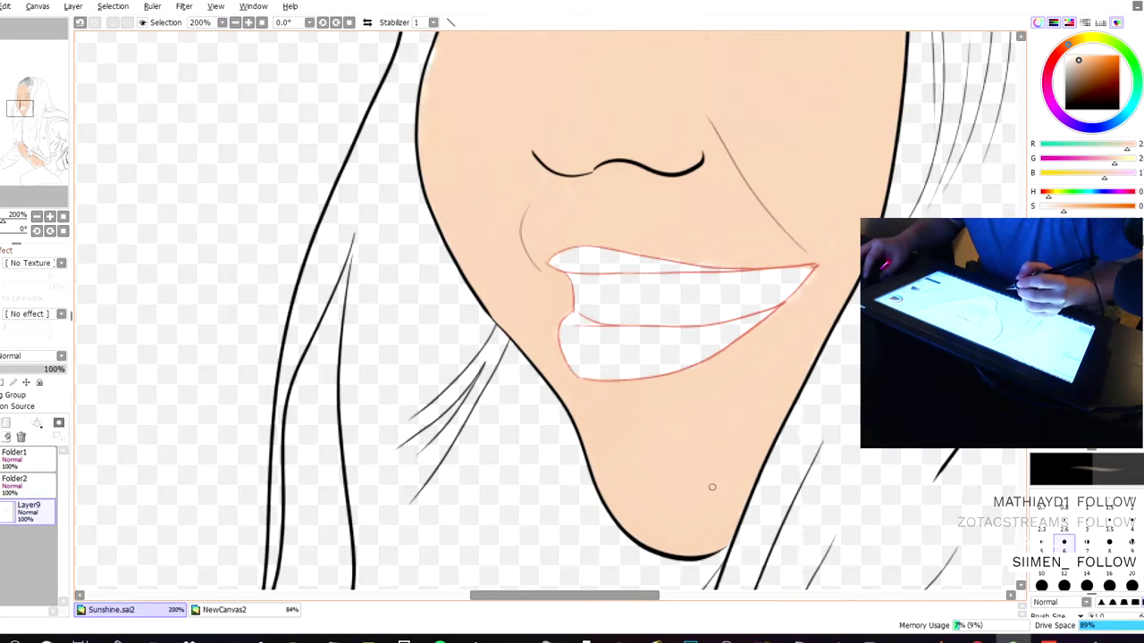
- Cover the remaining pale spots in the skin around the right corner of the mouth
{"action": "scroll", "coordinate": [833, 322], "scroll_direction": "up", "scroll_amount": 6}
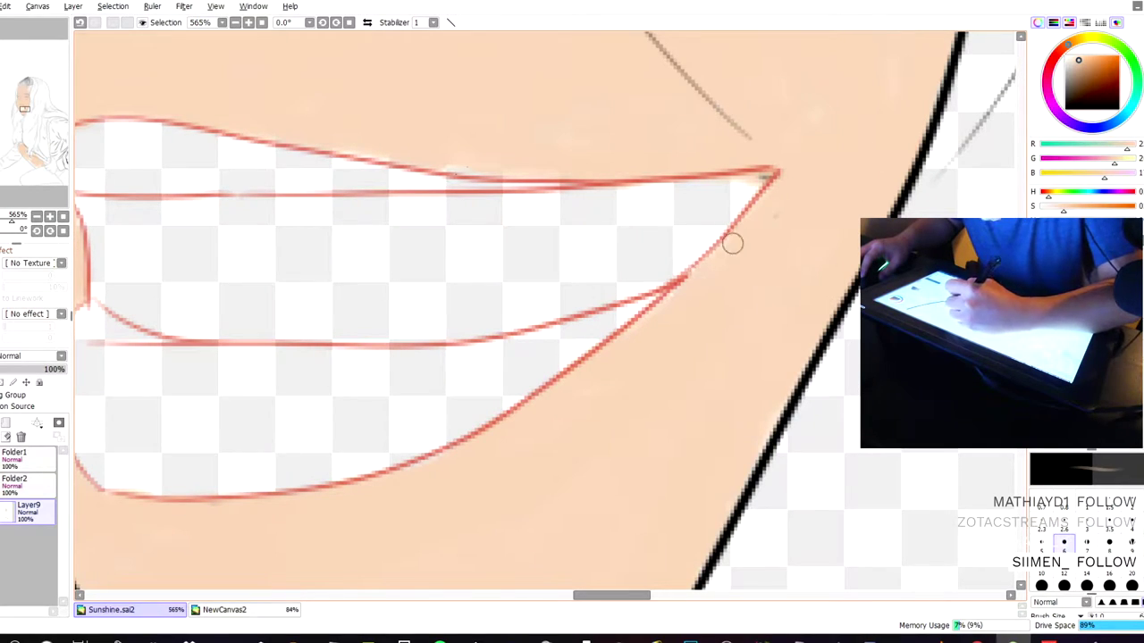
{"action": "scroll", "coordinate": [777, 211], "scroll_direction": "down", "scroll_amount": 2}
{"action": "scroll", "coordinate": [755, 136], "scroll_direction": "down", "scroll_amount": 2}
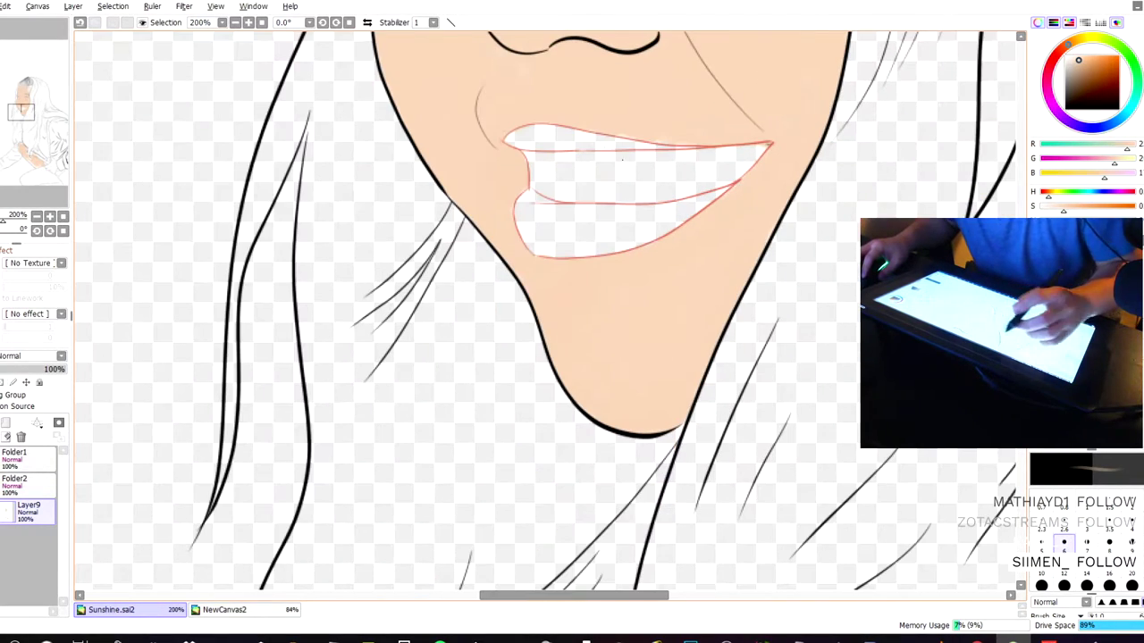
- Paint skin colour up to the temple hair outline above the right eyebrow, finishing with a size 6 brush
{"action": "left_click_drag", "start_coordinate": [534, 112], "coordinate": [464, 364]}
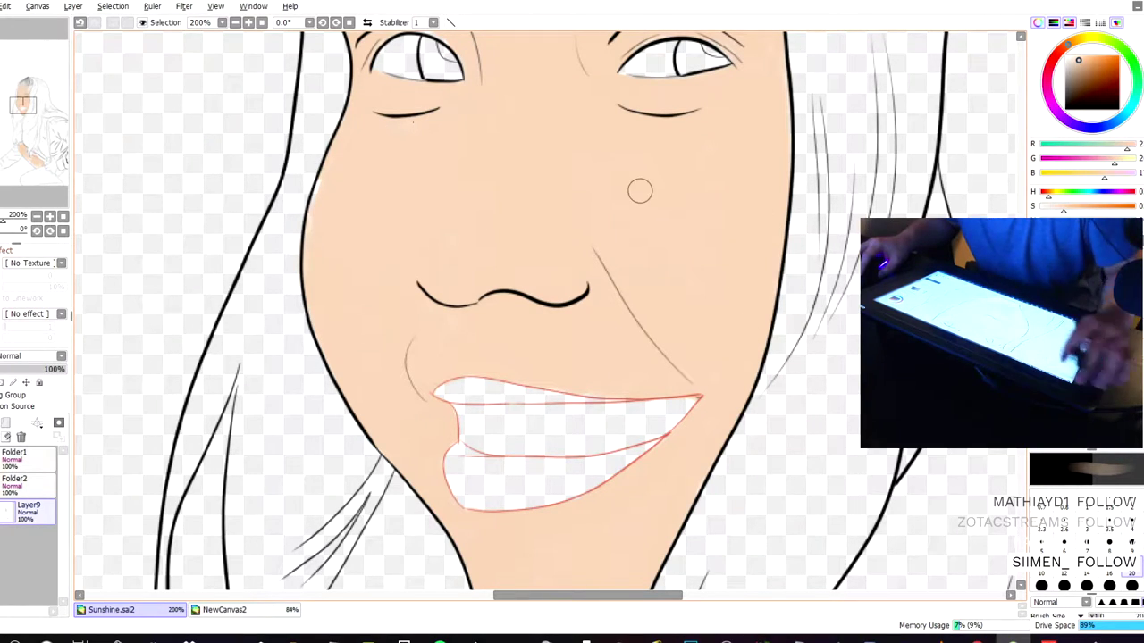
{"action": "left_click_drag", "start_coordinate": [451, 81], "coordinate": [366, 270]}
{"action": "left_click_drag", "start_coordinate": [347, 209], "coordinate": [389, 300]}
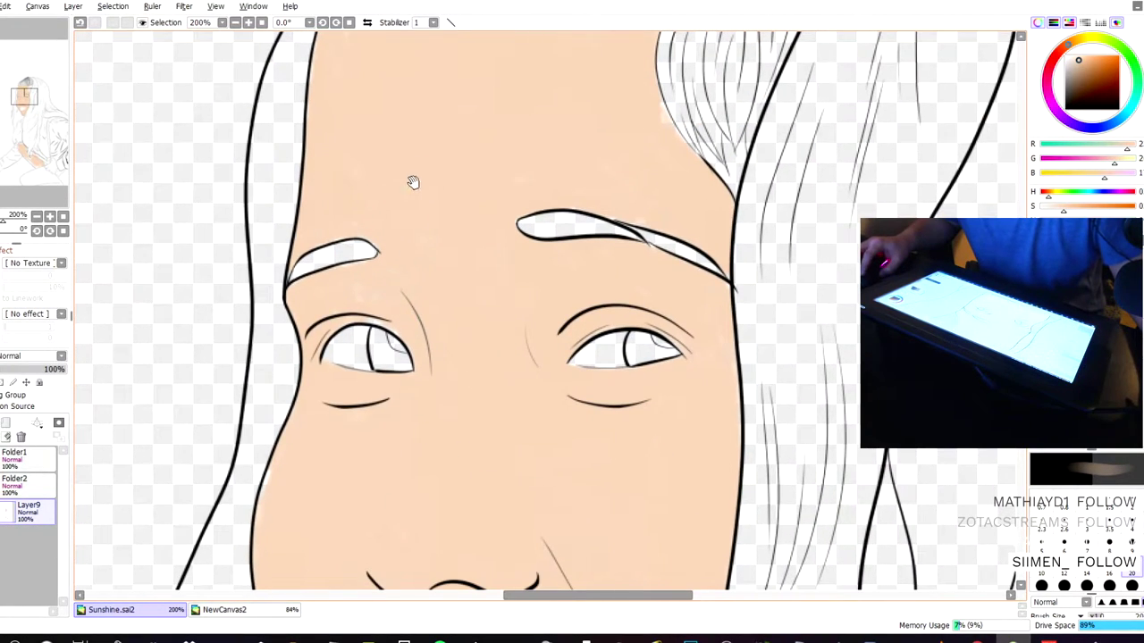
{"action": "left_click_drag", "start_coordinate": [404, 98], "coordinate": [403, 199]}
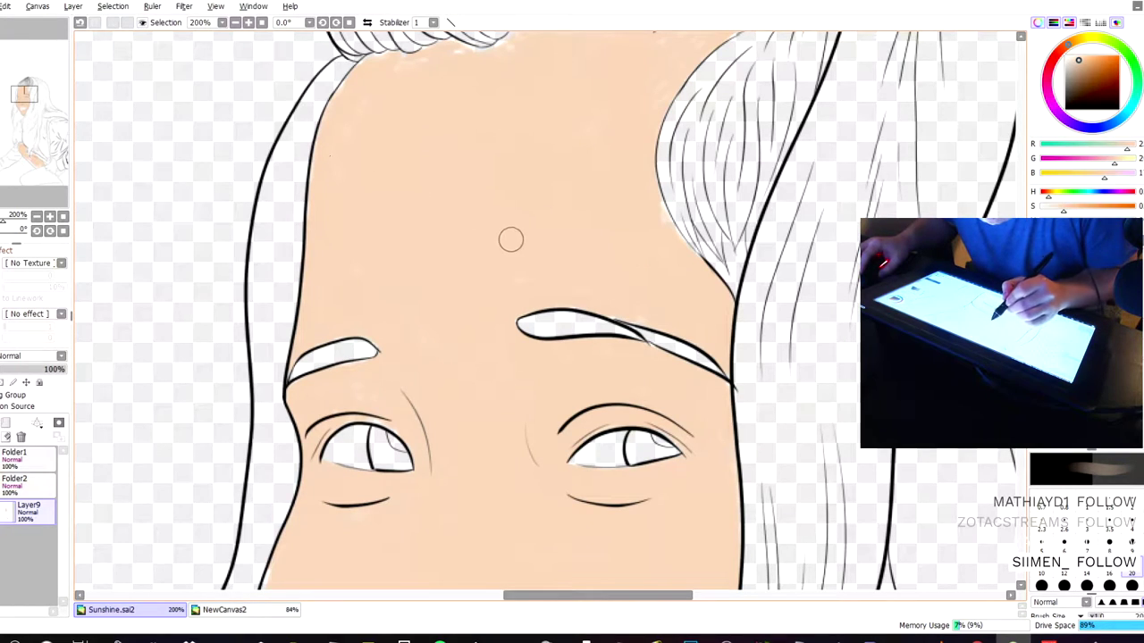
{"action": "scroll", "coordinate": [654, 310], "scroll_direction": "up", "scroll_amount": 3}
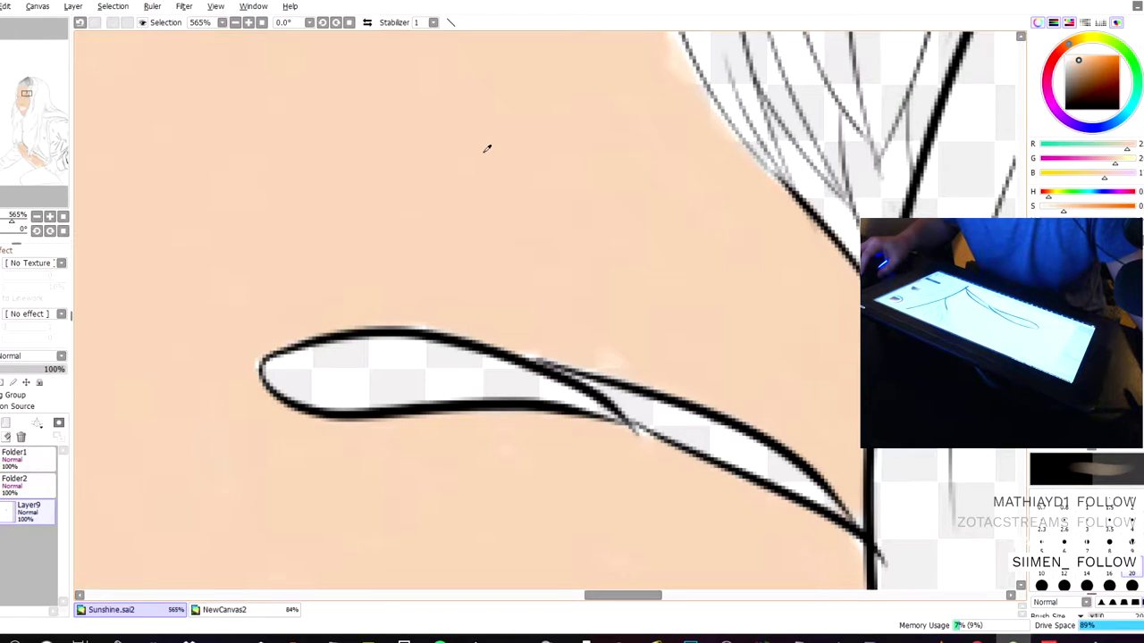
{"action": "mouse_move", "coordinate": [483, 154]}
{"action": "left_mouse_down"}
{"action": "mouse_move", "coordinate": [462, 155]}
{"action": "mouse_move", "coordinate": [465, 240]}
{"action": "left_mouse_up"}
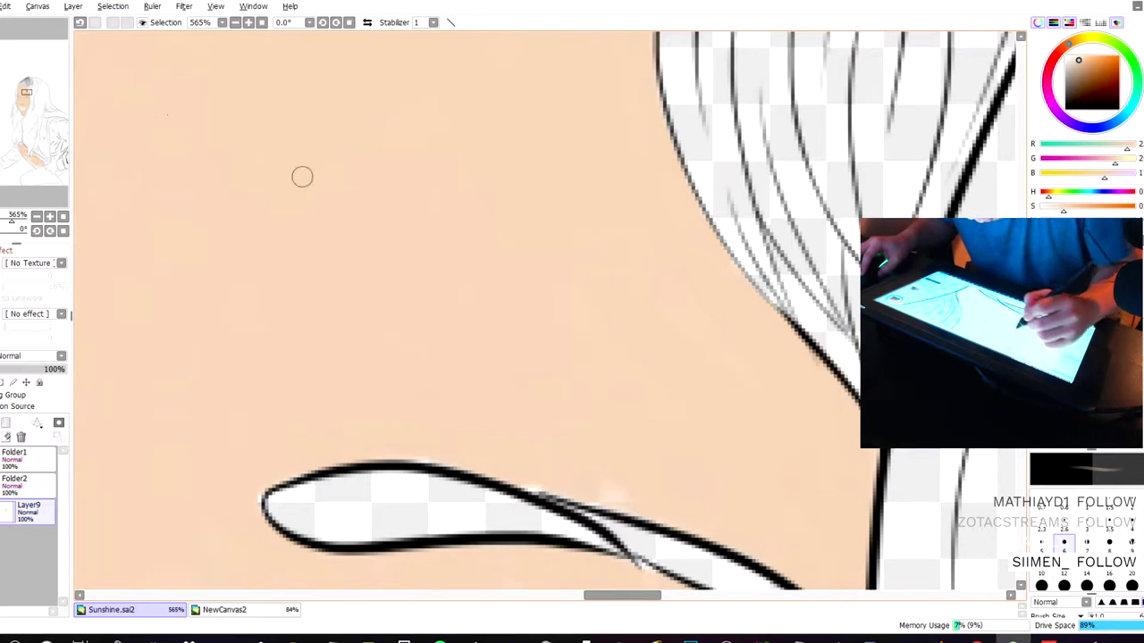
{"action": "scroll", "coordinate": [357, 327], "scroll_direction": "down", "scroll_amount": 1}
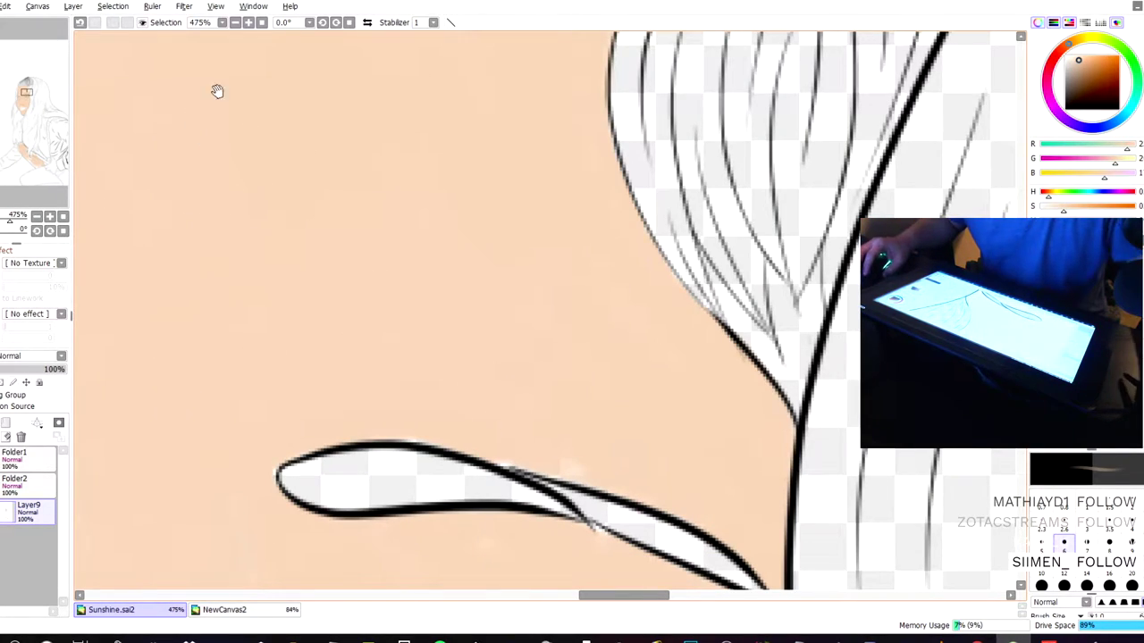
- Touch up the skin colour on the forehead along the lower edge of the front hair
{"action": "left_click_drag", "start_coordinate": [373, 138], "coordinate": [423, 217]}
{"action": "scroll", "coordinate": [424, 217], "scroll_direction": "down", "scroll_amount": 6}
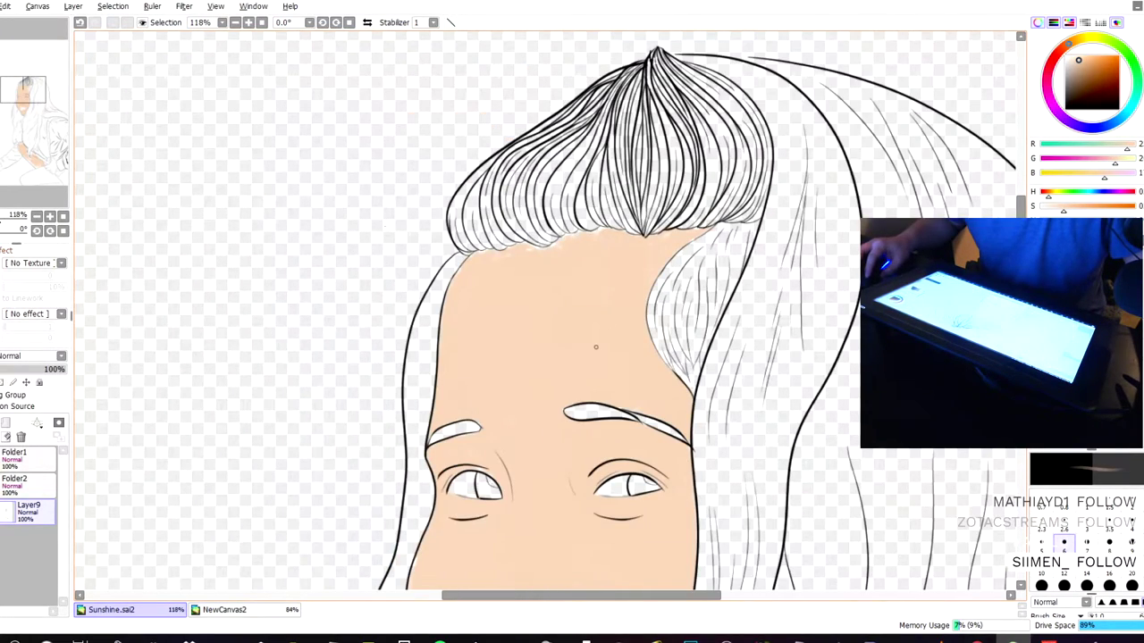
{"action": "scroll", "coordinate": [595, 347], "scroll_direction": "down", "scroll_amount": 7}
{"action": "left_click_drag", "start_coordinate": [375, 278], "coordinate": [345, 213]}
{"action": "scroll", "coordinate": [346, 213], "scroll_direction": "up", "scroll_amount": 1}
{"action": "scroll", "coordinate": [345, 213], "scroll_direction": "up", "scroll_amount": 9}
{"action": "left_click_drag", "start_coordinate": [322, 66], "coordinate": [323, 335]}
{"action": "scroll", "coordinate": [363, 178], "scroll_direction": "up", "scroll_amount": 3}
{"action": "left_click_drag", "start_coordinate": [308, 54], "coordinate": [331, 266]}
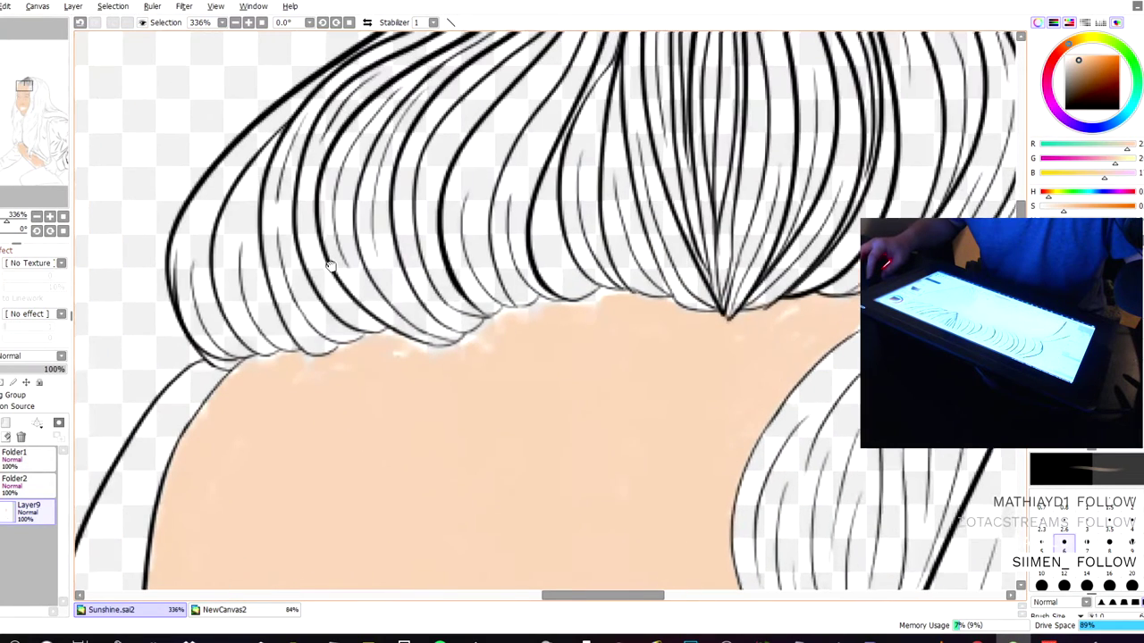
{"action": "scroll", "coordinate": [551, 396], "scroll_direction": "up", "scroll_amount": 3}
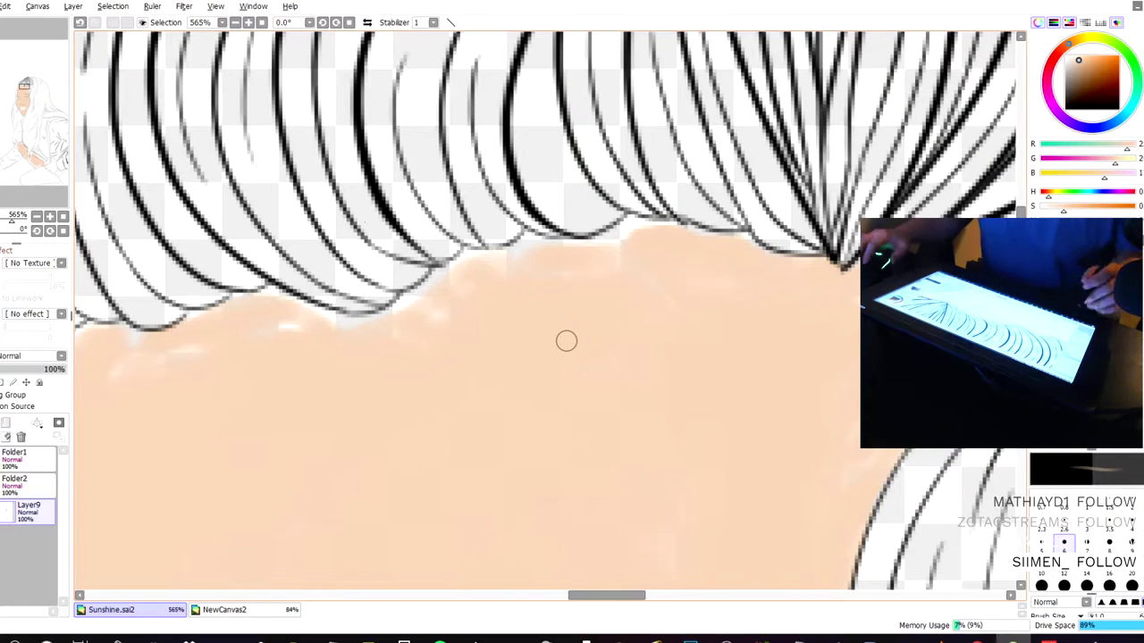
{"action": "scroll", "coordinate": [517, 373], "scroll_direction": "down", "scroll_amount": 5}
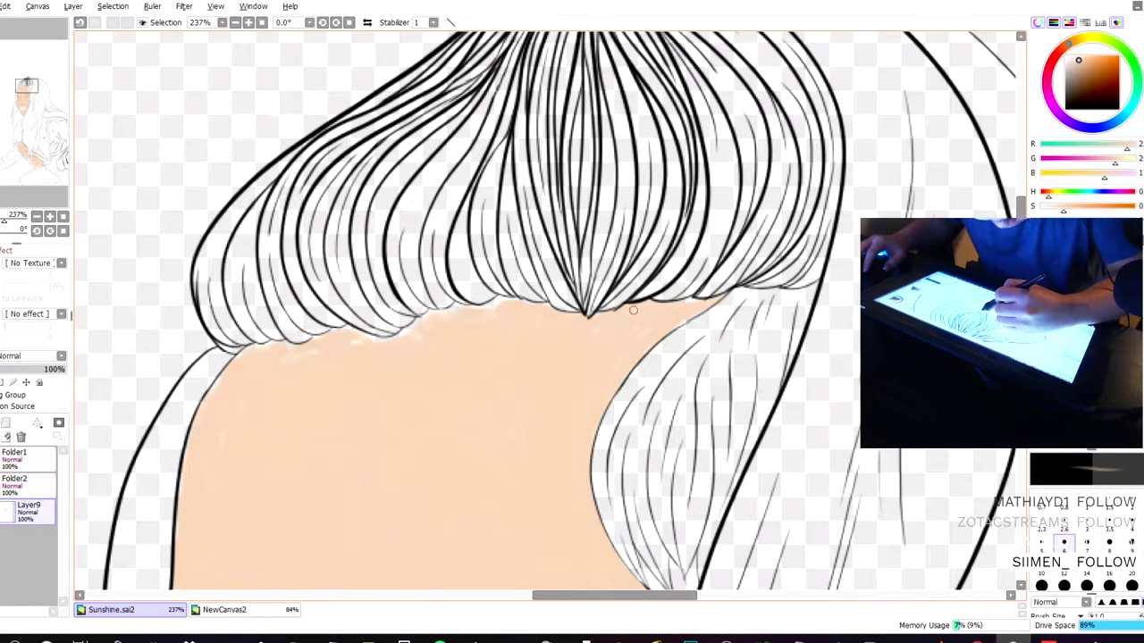
- Paint skin colour up to the scalloped front-hair outline beside the central hair point, covering the pale gaps on the forehead
{"action": "scroll", "coordinate": [644, 328], "scroll_direction": "up", "scroll_amount": 5}
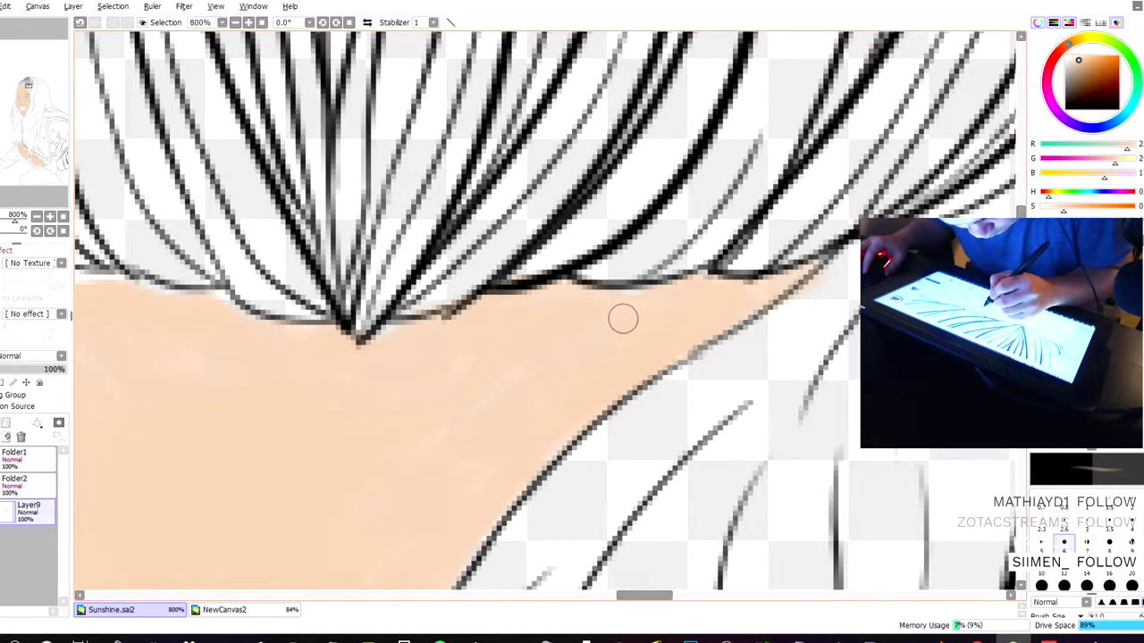
{"action": "scroll", "coordinate": [618, 308], "scroll_direction": "up", "scroll_amount": 1}
{"action": "scroll", "coordinate": [603, 301], "scroll_direction": "down", "scroll_amount": 1}
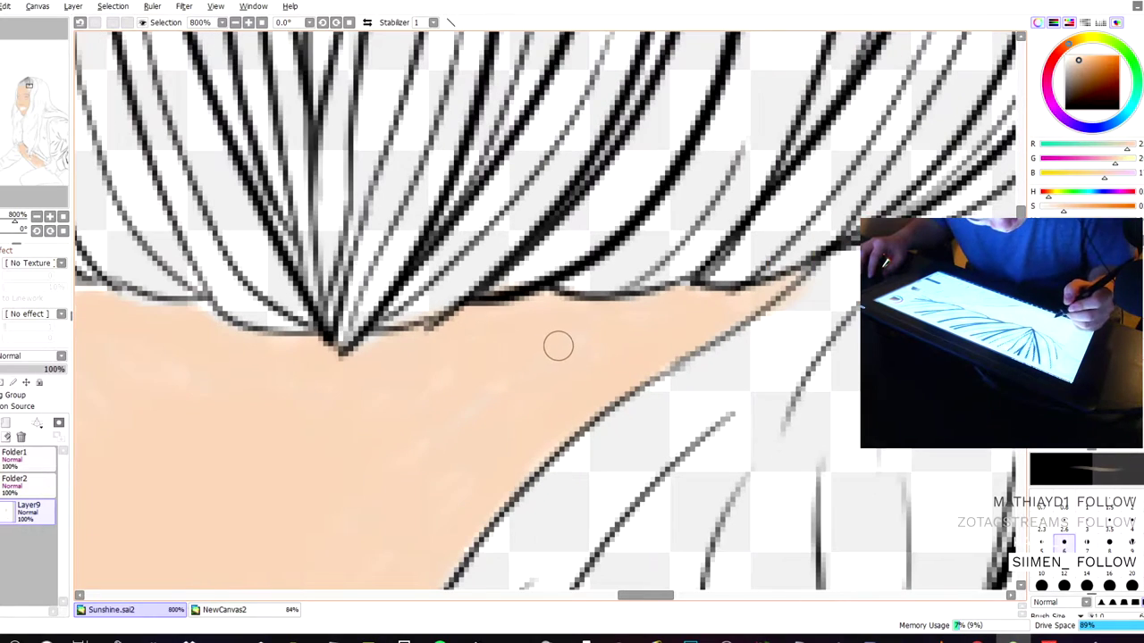
{"action": "scroll", "coordinate": [460, 437], "scroll_direction": "down", "scroll_amount": 2}
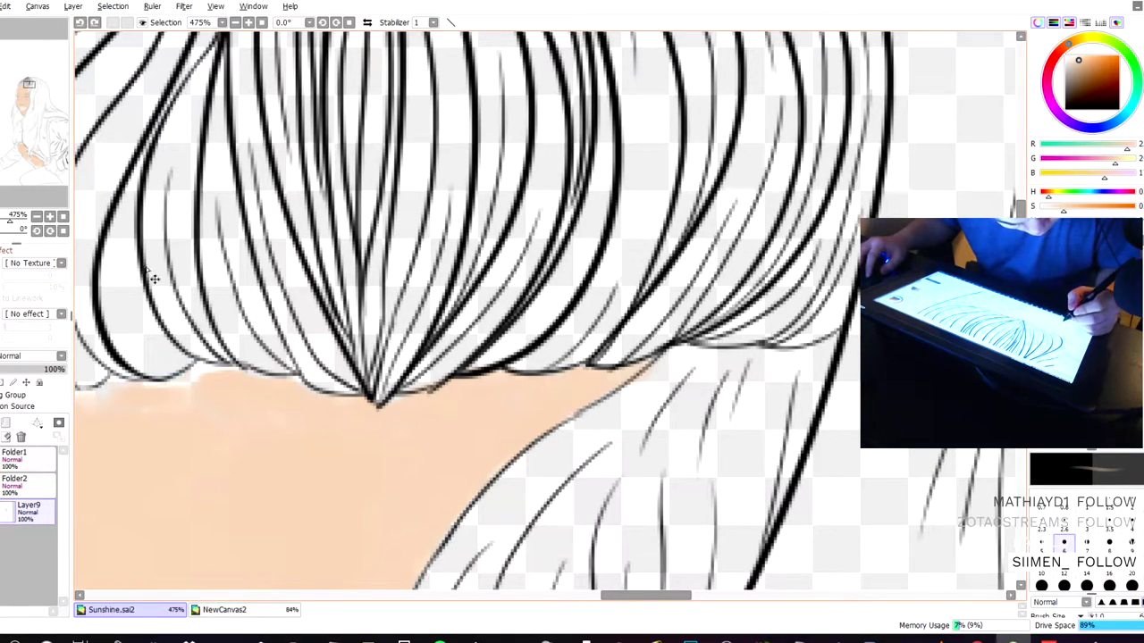
{"action": "scroll", "coordinate": [196, 377], "scroll_direction": "up", "scroll_amount": 2}
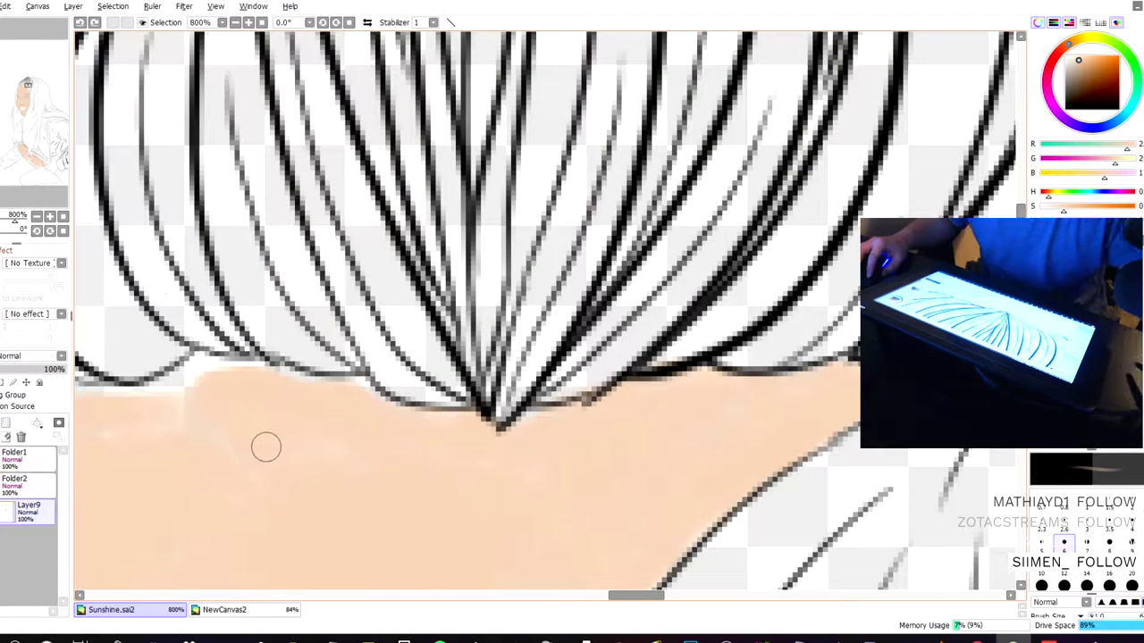
{"action": "left_click_drag", "start_coordinate": [156, 279], "coordinate": [349, 237]}
{"action": "scroll", "coordinate": [350, 238], "scroll_direction": "up", "scroll_amount": 3}
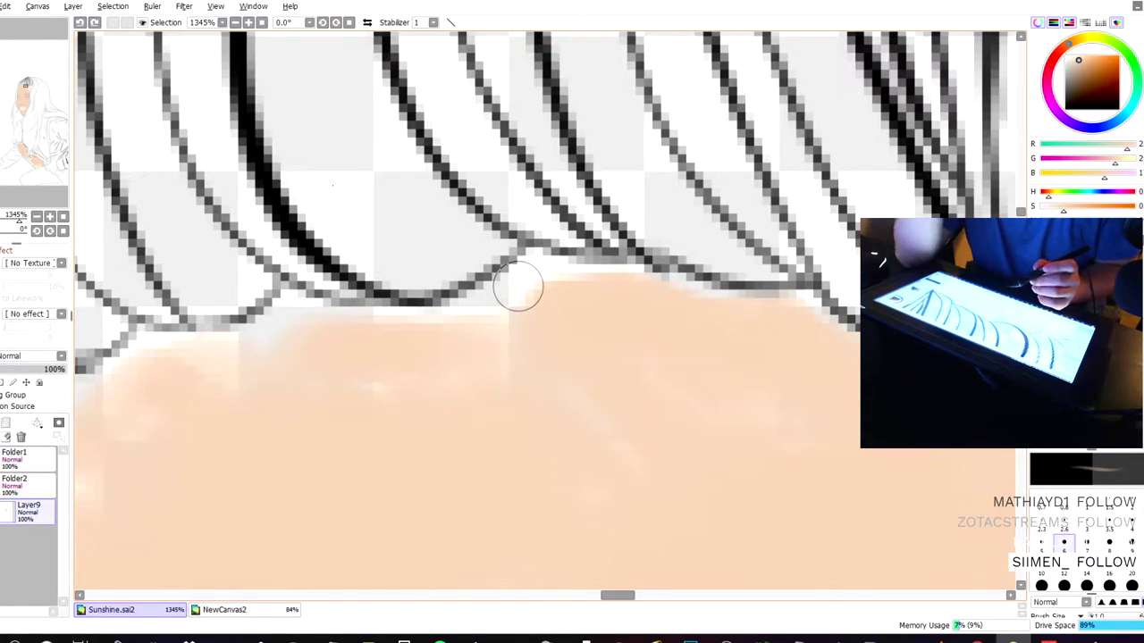
{"action": "left_click_drag", "start_coordinate": [518, 286], "coordinate": [453, 323]}
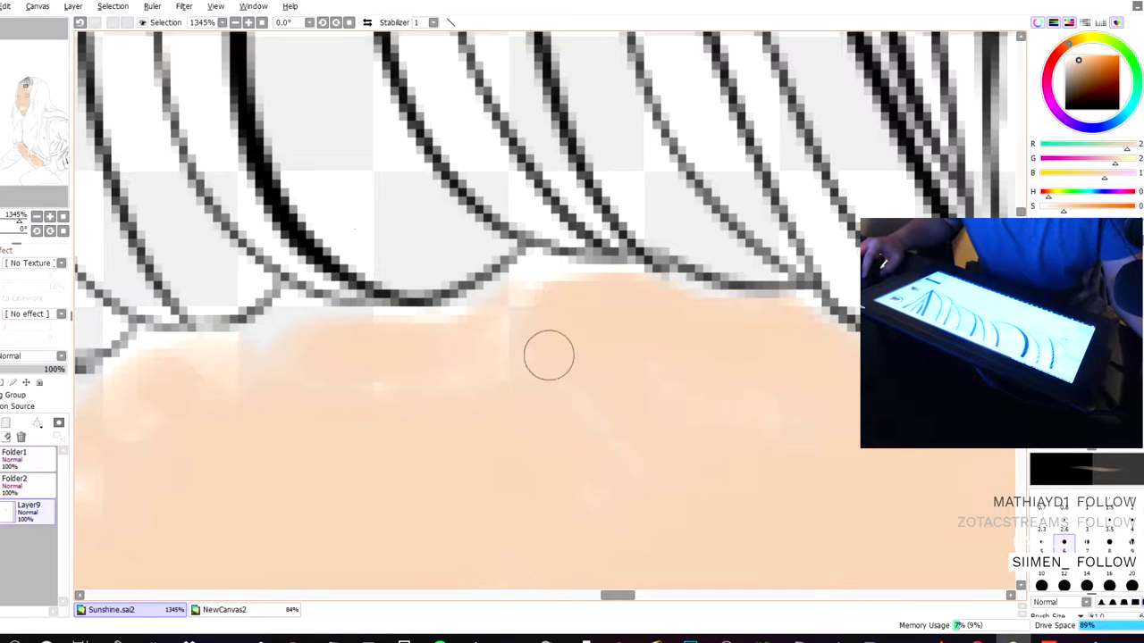
{"action": "key", "text": "Page_Up"}
{"action": "left_click_drag", "start_coordinate": [333, 195], "coordinate": [467, 217]}
{"action": "scroll", "coordinate": [654, 361], "scroll_direction": "up", "scroll_amount": 1}
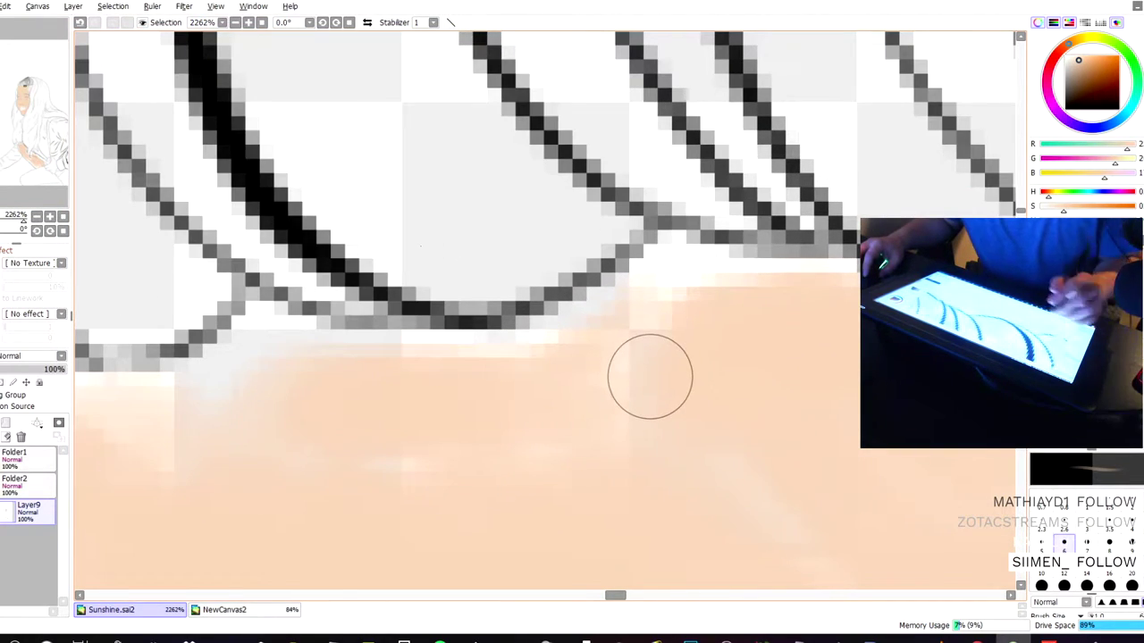
{"action": "mouse_move", "coordinate": [659, 280]}
{"action": "left_mouse_down"}
{"action": "mouse_move", "coordinate": [713, 279]}
{"action": "mouse_move", "coordinate": [664, 263]}
{"action": "mouse_move", "coordinate": [599, 336]}
{"action": "mouse_move", "coordinate": [585, 299]}
{"action": "left_mouse_up"}
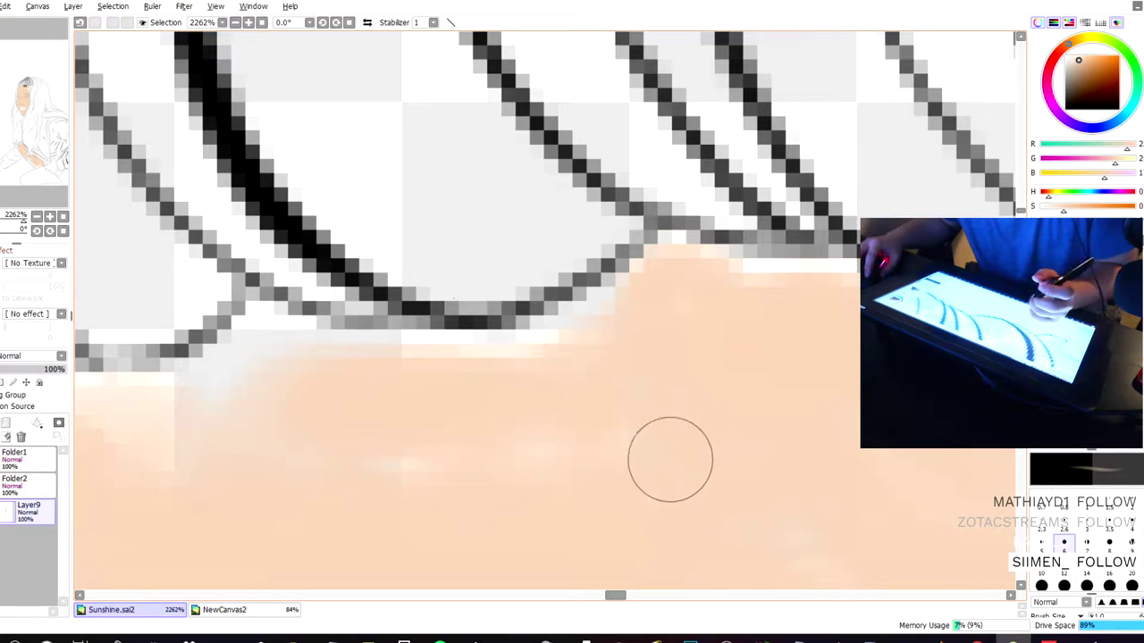
- Fill the thin gaps left directly under the front-hair outline with skin colour, using a size 3 brush
{"action": "key", "text": "bracketleft"}
{"action": "key", "text": "bracketleft"}
{"action": "key", "text": "bracketleft"}
{"action": "key", "text": "bracketleft"}
{"action": "key", "text": "bracketleft"}
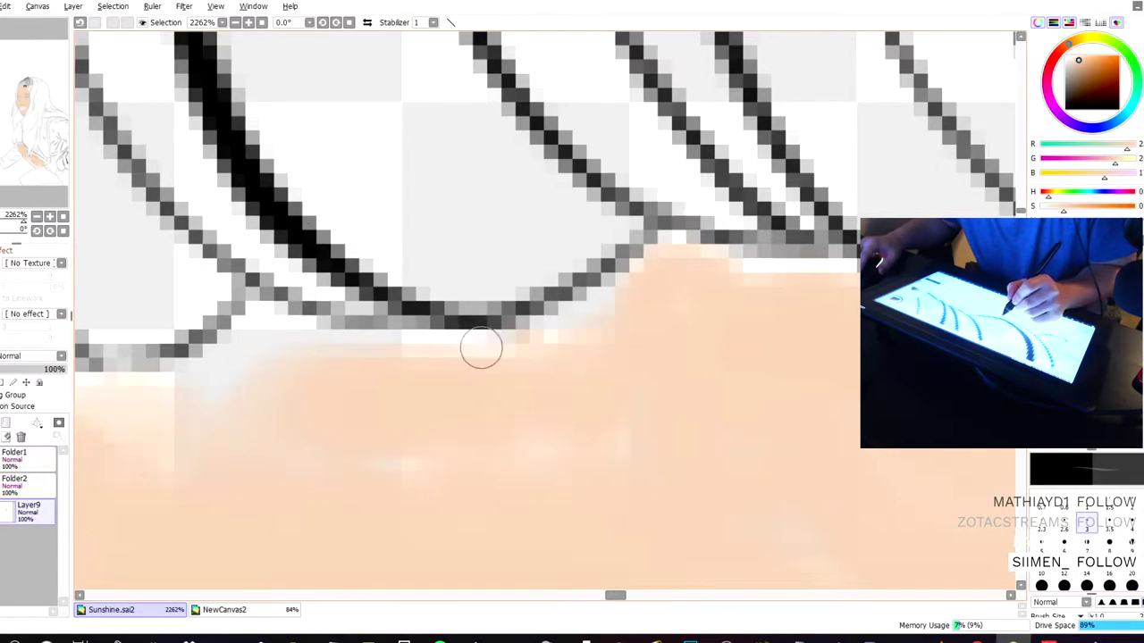
{"action": "scroll", "coordinate": [199, 277], "scroll_direction": "down", "scroll_amount": 3}
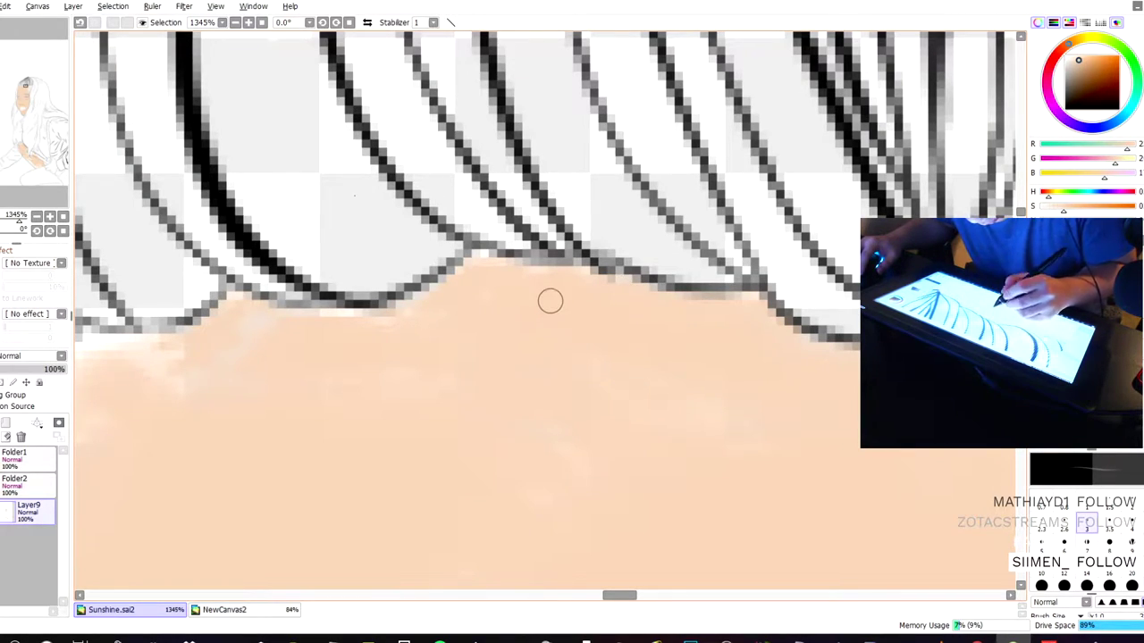
- Cover the pale streaks across the upper forehead with skin colour, using a size 20 brush
{"action": "key", "text": "bracketright"}
{"action": "key", "text": "bracketright"}
{"action": "key", "text": "bracketright"}
{"action": "key", "text": "bracketright"}
{"action": "key", "text": "bracketright"}
{"action": "key", "text": "bracketright"}
{"action": "key", "text": "bracketright"}
{"action": "key", "text": "bracketright"}
{"action": "key", "text": "bracketright"}
{"action": "key", "text": "bracketright"}
{"action": "key", "text": "bracketright"}
{"action": "key", "text": "bracketright"}
{"action": "mouse_move", "coordinate": [559, 352]}
{"action": "left_mouse_down"}
{"action": "mouse_move", "coordinate": [620, 425]}
{"action": "mouse_move", "coordinate": [472, 419]}
{"action": "mouse_move", "coordinate": [349, 466]}
{"action": "mouse_move", "coordinate": [465, 445]}
{"action": "mouse_move", "coordinate": [288, 417]}
{"action": "left_mouse_up"}
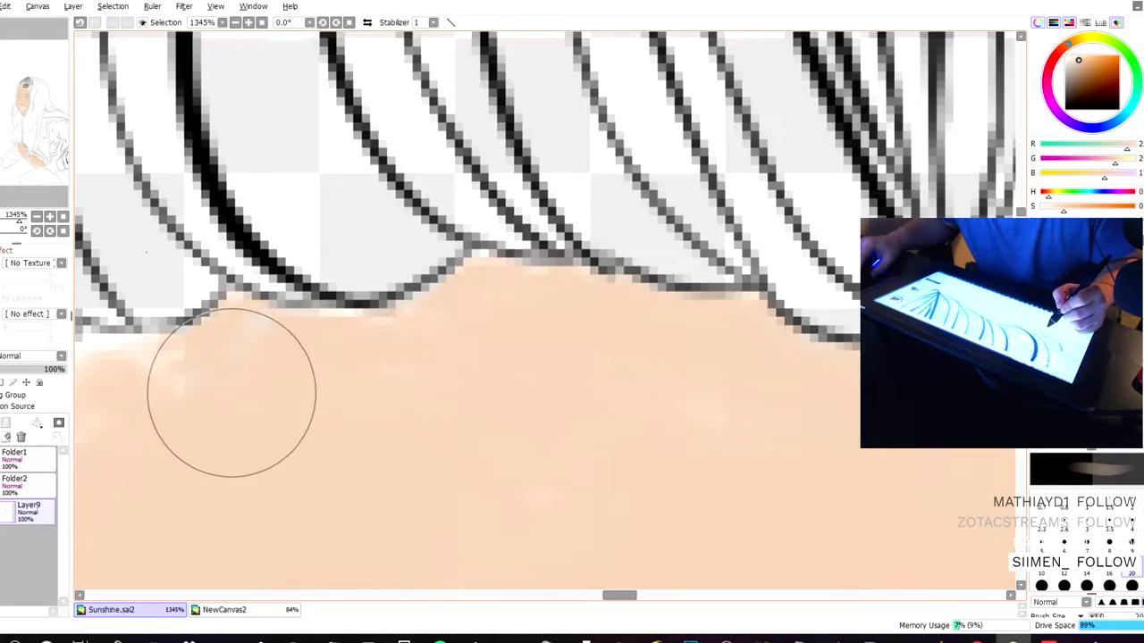
- Review the coloured face and the rest of the figure down to the midriff and legs for uncoloured skin
{"action": "scroll", "coordinate": [241, 389], "scroll_direction": "down", "scroll_amount": 5}
{"action": "scroll", "coordinate": [307, 432], "scroll_direction": "down", "scroll_amount": 3}
{"action": "left_click_drag", "start_coordinate": [281, 241], "coordinate": [434, 99]}
{"action": "scroll", "coordinate": [682, 290], "scroll_direction": "down", "scroll_amount": 2}
{"action": "left_click_drag", "start_coordinate": [369, 321], "coordinate": [421, 130]}
{"action": "scroll", "coordinate": [421, 130], "scroll_direction": "down", "scroll_amount": 2}
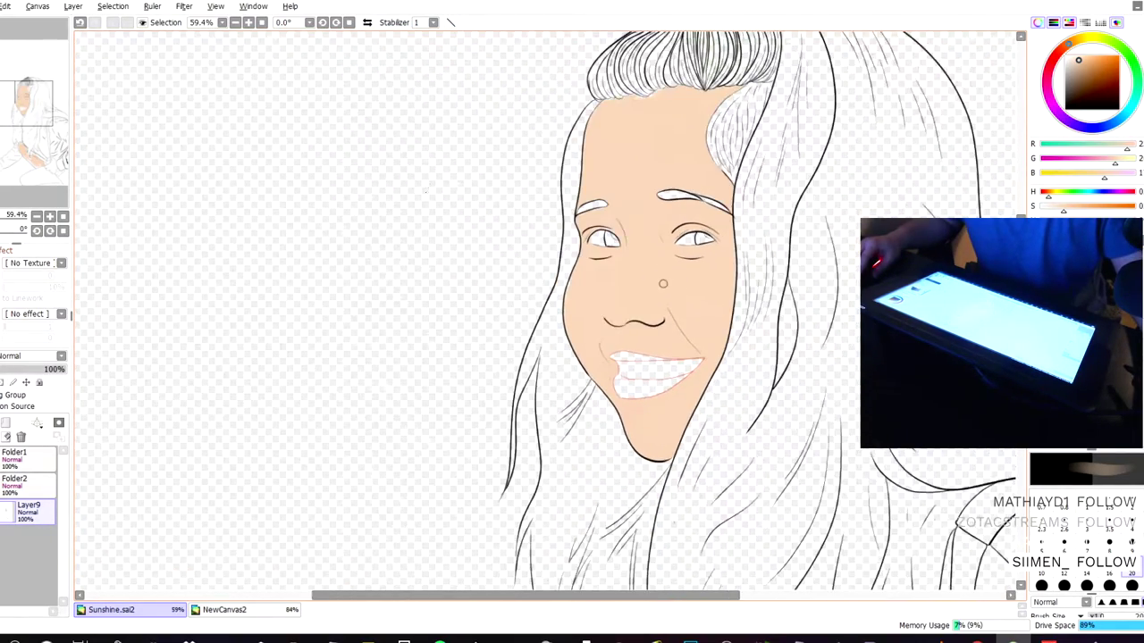
{"action": "scroll", "coordinate": [479, 242], "scroll_direction": "down", "scroll_amount": 1}
{"action": "scroll", "coordinate": [472, 241], "scroll_direction": "down", "scroll_amount": 5}
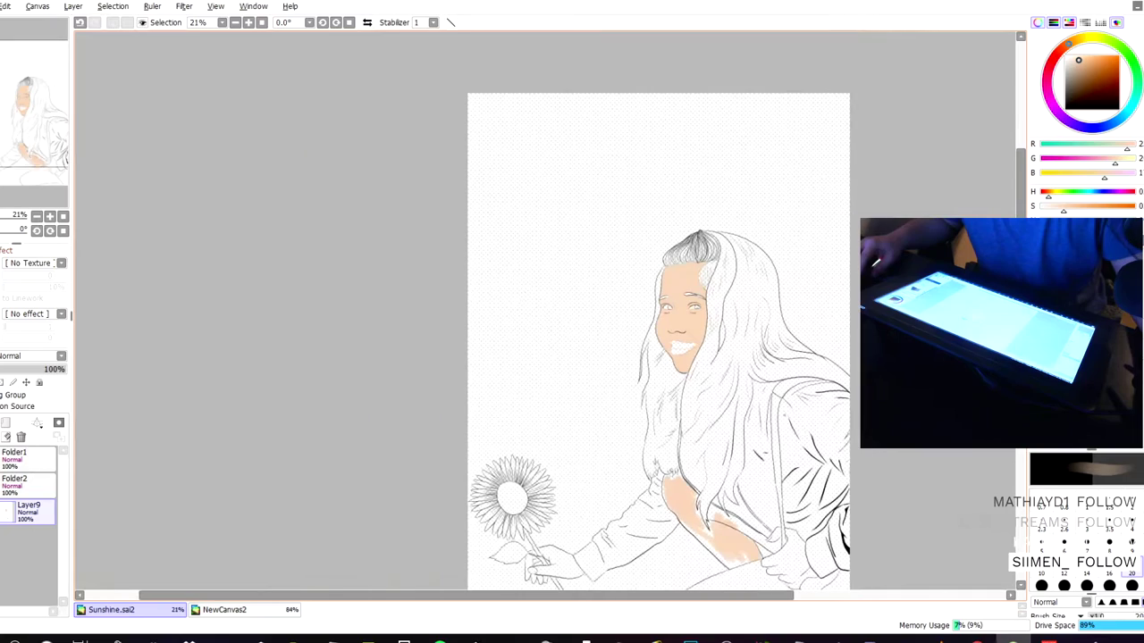
{"action": "left_click_drag", "start_coordinate": [442, 222], "coordinate": [415, 185]}
{"action": "scroll", "coordinate": [415, 185], "scroll_direction": "up", "scroll_amount": 3}
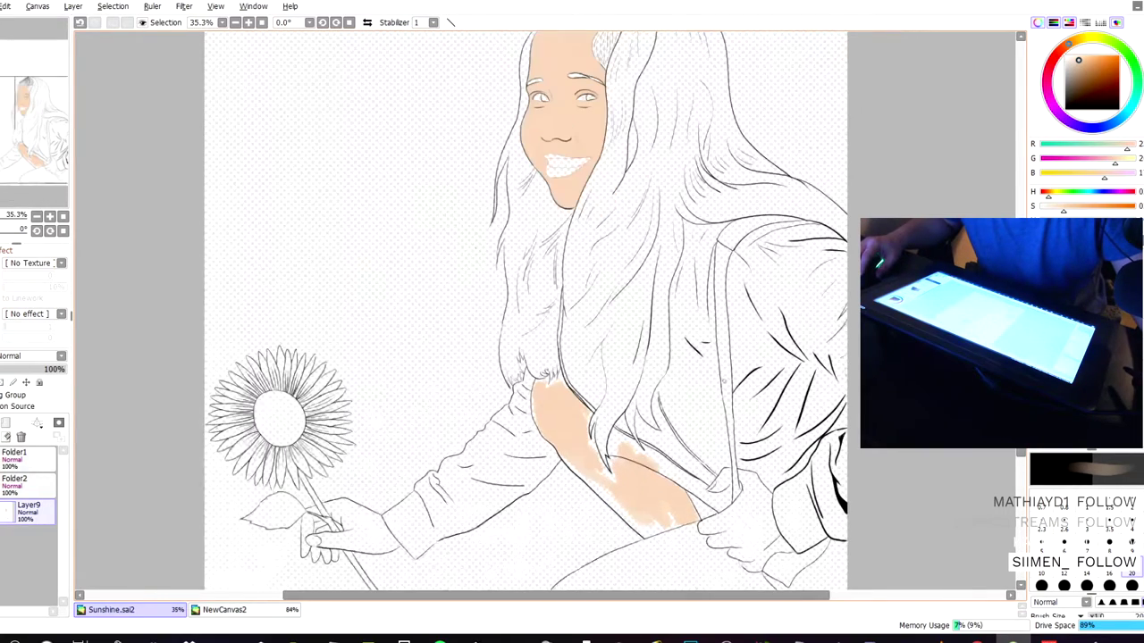
{"action": "left_click_drag", "start_coordinate": [333, 148], "coordinate": [382, 234]}
{"action": "left_click_drag", "start_coordinate": [397, 275], "coordinate": [370, 161]}
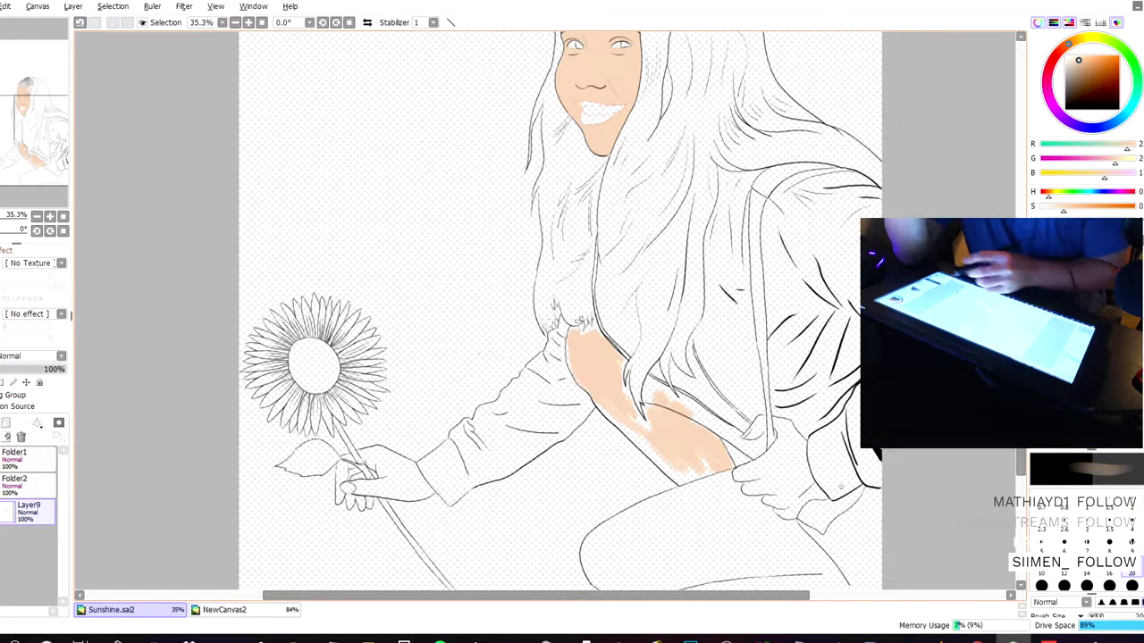
- Block in skin colour across the middle of the uncoloured thigh, using a size 250 brush
{"action": "key", "text": "]"}
{"action": "key", "text": "]"}
{"action": "key", "text": "]"}
{"action": "key", "text": "]"}
{"action": "key", "text": "]"}
{"action": "key", "text": "]"}
{"action": "key", "text": "]"}
{"action": "key", "text": "]"}
{"action": "key", "text": "]"}
{"action": "key", "text": "]"}
{"action": "key", "text": "]"}
{"action": "key", "text": "]"}
{"action": "key", "text": "]"}
{"action": "key", "text": "]"}
{"action": "key", "text": "]"}
{"action": "key", "text": "]"}
{"action": "key", "text": "]"}
{"action": "key", "text": "]"}
{"action": "key", "text": "]"}
{"action": "key", "text": "]"}
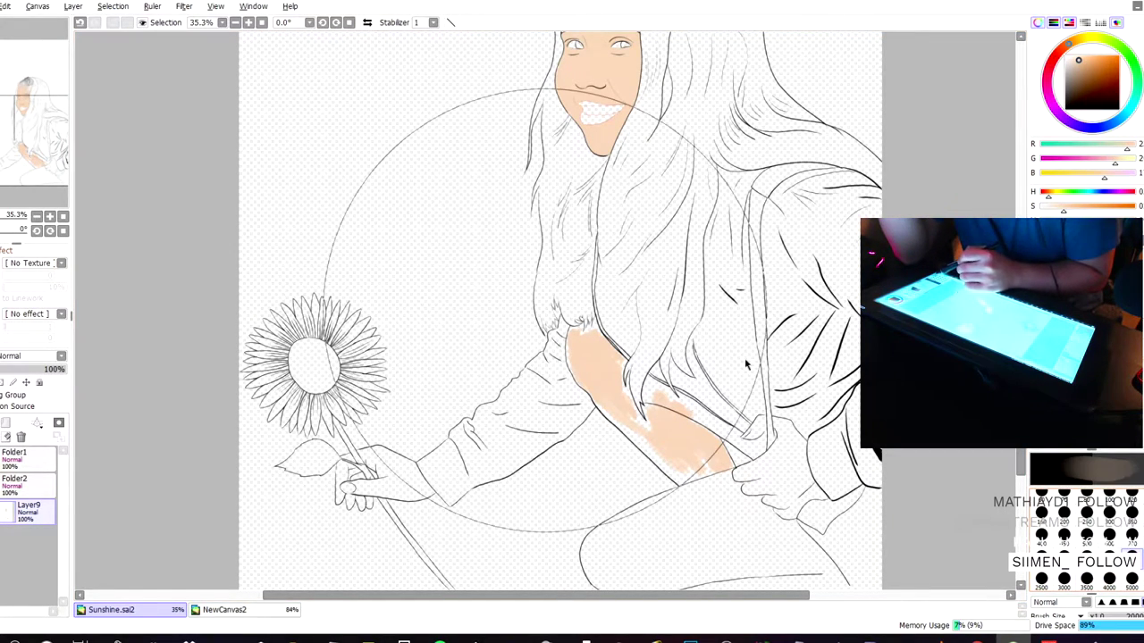
{"action": "left_click", "coordinate": [1108, 534]}
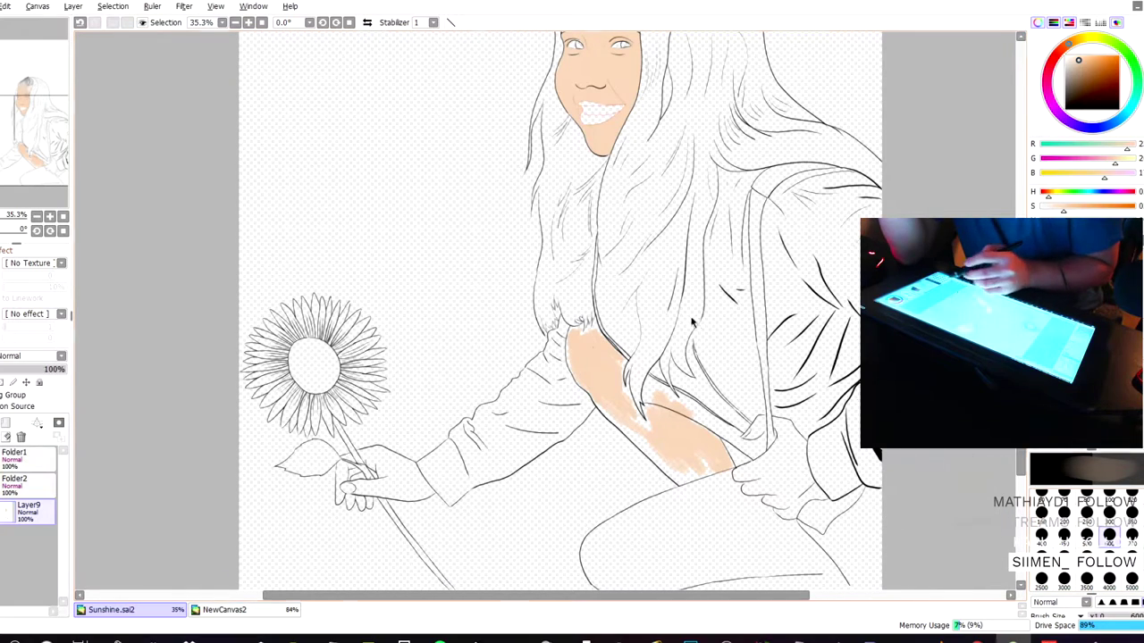
{"action": "key", "text": "["}
{"action": "key", "text": "["}
{"action": "key", "text": "["}
{"action": "key", "text": "["}
{"action": "key", "text": "["}
{"action": "key", "text": "["}
{"action": "key", "text": "["}
{"action": "key", "text": "["}
{"action": "key", "text": "["}
{"action": "key", "text": "["}
{"action": "key", "text": "["}
{"action": "key", "text": "]"}
{"action": "key", "text": "]"}
{"action": "key", "text": "]"}
{"action": "key", "text": "]"}
{"action": "key", "text": "]"}
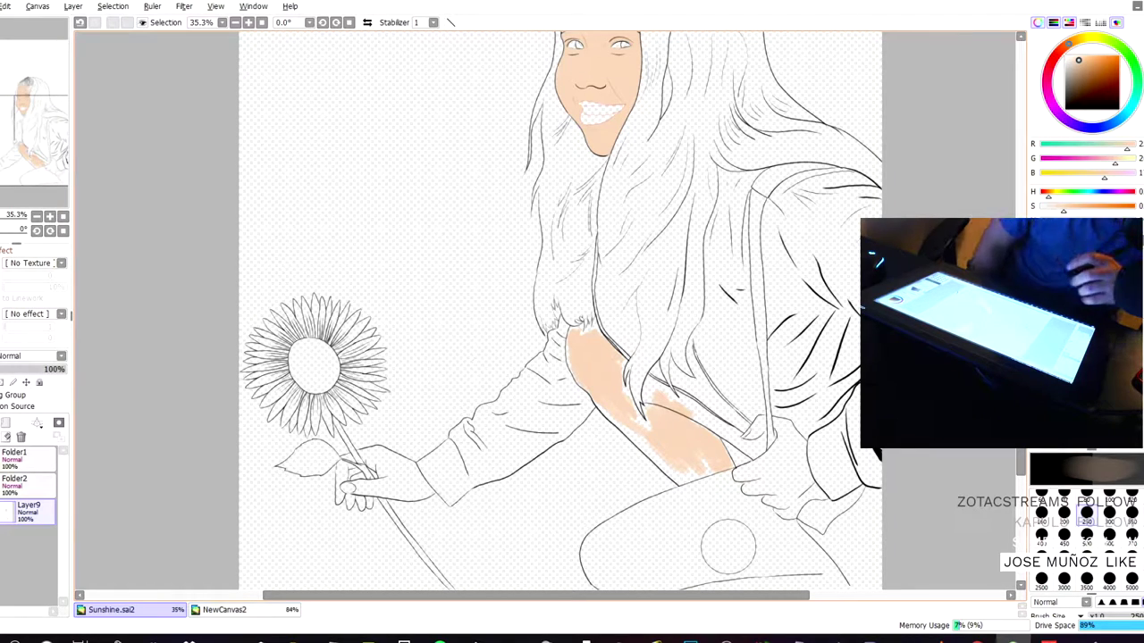
{"action": "mouse_move", "coordinate": [710, 523]}
{"action": "left_mouse_down"}
{"action": "mouse_move", "coordinate": [643, 536]}
{"action": "mouse_move", "coordinate": [740, 524]}
{"action": "mouse_move", "coordinate": [709, 519]}
{"action": "mouse_move", "coordinate": [647, 540]}
{"action": "mouse_move", "coordinate": [677, 520]}
{"action": "mouse_move", "coordinate": [637, 523]}
{"action": "left_mouse_up"}
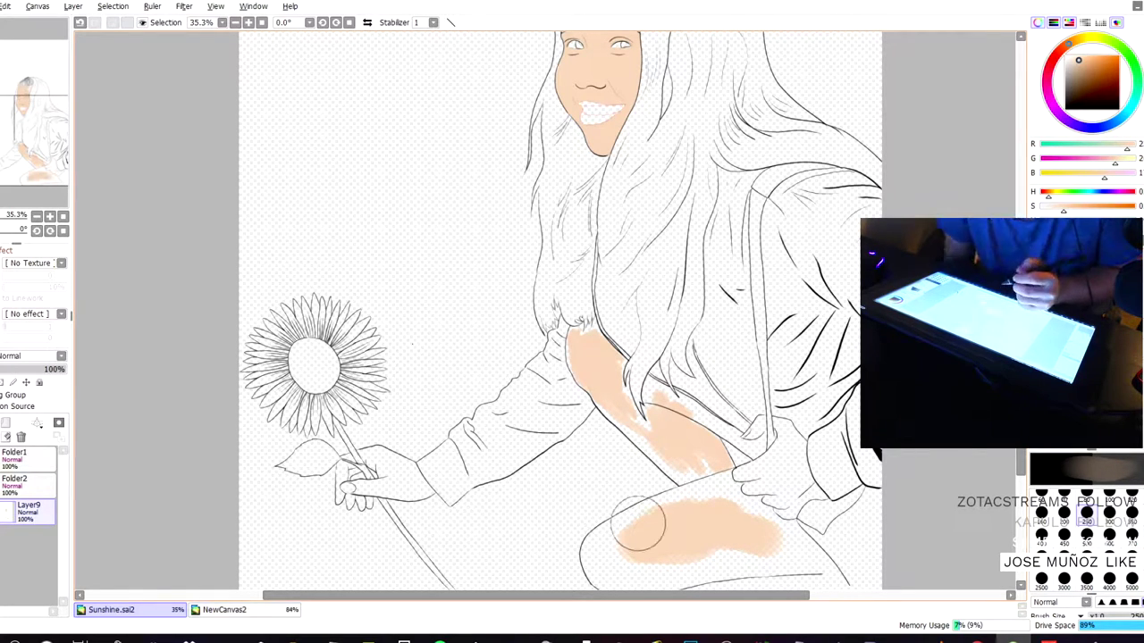
- Extend the skin colour over the knee and along the thigh towards the hip, using a size 70 brush
{"action": "scroll", "coordinate": [710, 451], "scroll_direction": "up", "scroll_amount": 3}
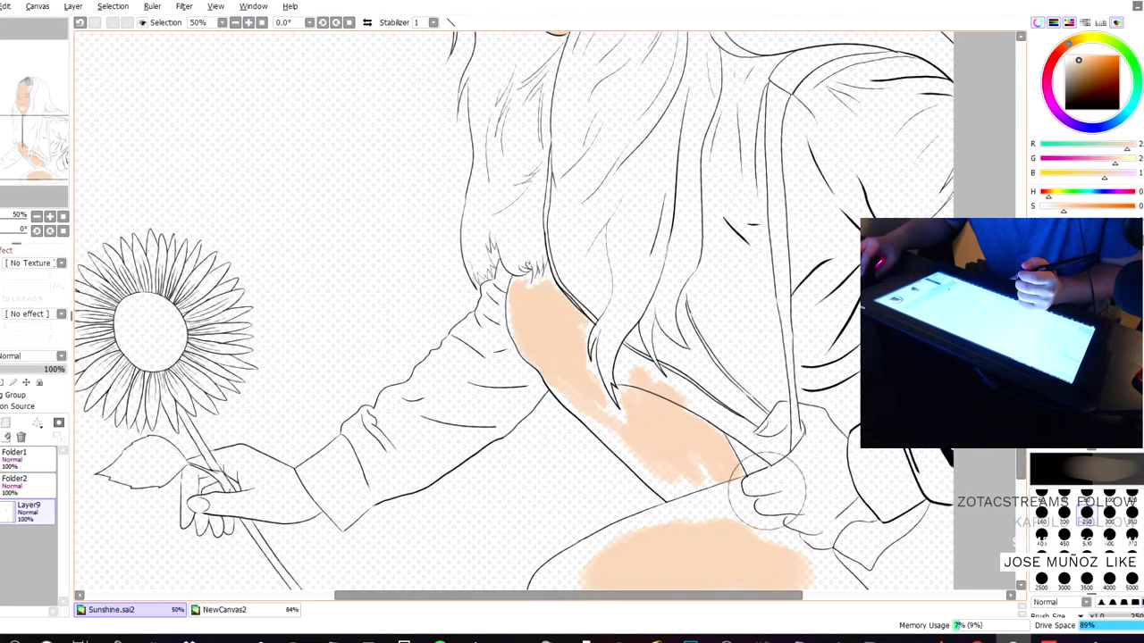
{"action": "left_click_drag", "start_coordinate": [556, 346], "coordinate": [459, 138]}
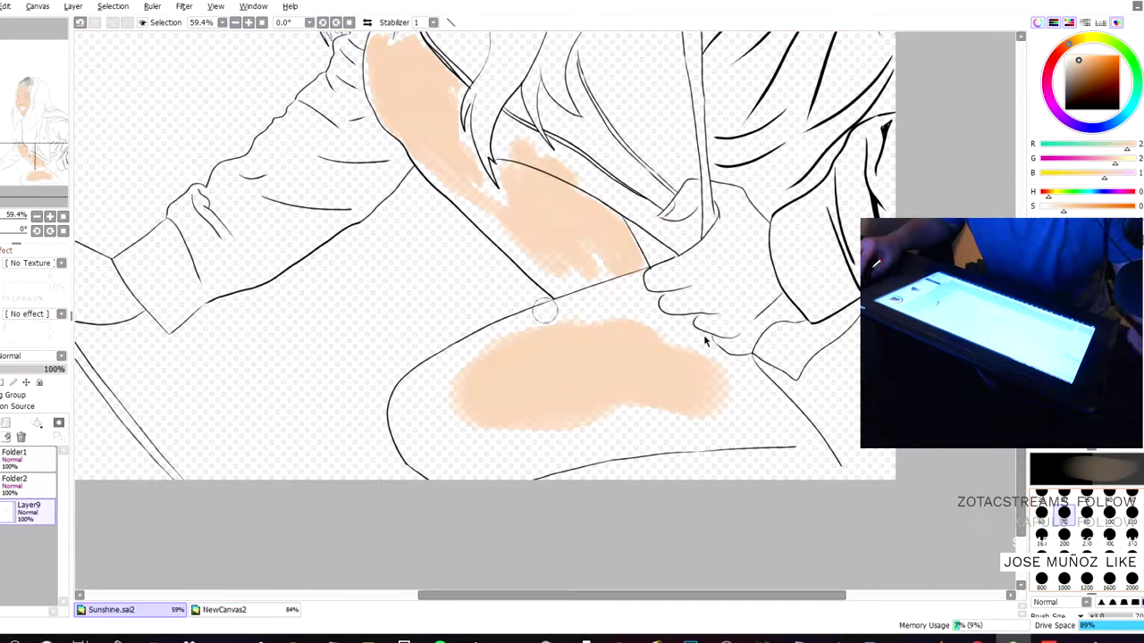
{"action": "left_click_drag", "start_coordinate": [778, 421], "coordinate": [470, 439]}
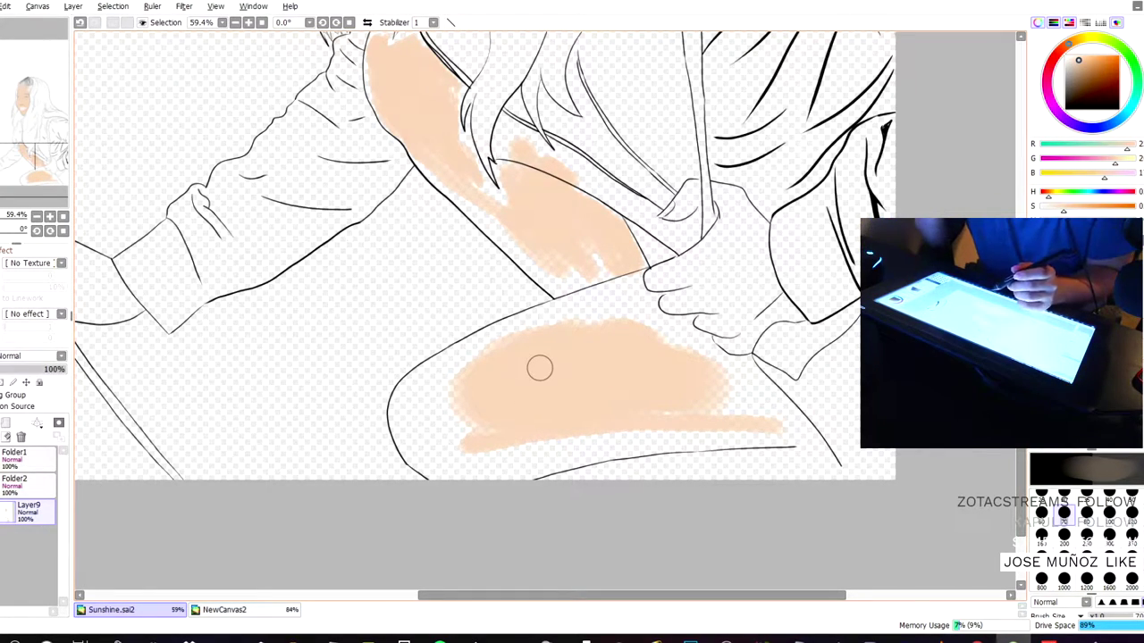
{"action": "mouse_move", "coordinate": [462, 409]}
{"action": "left_mouse_down"}
{"action": "mouse_move", "coordinate": [435, 458]}
{"action": "mouse_move", "coordinate": [408, 415]}
{"action": "mouse_move", "coordinate": [416, 445]}
{"action": "mouse_move", "coordinate": [401, 419]}
{"action": "mouse_move", "coordinate": [401, 431]}
{"action": "mouse_move", "coordinate": [417, 386]}
{"action": "mouse_move", "coordinate": [501, 361]}
{"action": "mouse_move", "coordinate": [436, 431]}
{"action": "mouse_move", "coordinate": [462, 383]}
{"action": "mouse_move", "coordinate": [420, 404]}
{"action": "mouse_move", "coordinate": [480, 452]}
{"action": "mouse_move", "coordinate": [448, 413]}
{"action": "mouse_move", "coordinate": [417, 428]}
{"action": "mouse_move", "coordinate": [440, 460]}
{"action": "mouse_move", "coordinate": [410, 434]}
{"action": "mouse_move", "coordinate": [434, 471]}
{"action": "mouse_move", "coordinate": [403, 435]}
{"action": "mouse_move", "coordinate": [425, 386]}
{"action": "mouse_move", "coordinate": [458, 370]}
{"action": "mouse_move", "coordinate": [528, 374]}
{"action": "left_mouse_up"}
{"action": "mouse_move", "coordinate": [452, 459]}
{"action": "left_mouse_down"}
{"action": "mouse_move", "coordinate": [518, 469]}
{"action": "mouse_move", "coordinate": [537, 451]}
{"action": "mouse_move", "coordinate": [479, 446]}
{"action": "mouse_move", "coordinate": [457, 463]}
{"action": "mouse_move", "coordinate": [426, 443]}
{"action": "mouse_move", "coordinate": [446, 469]}
{"action": "mouse_move", "coordinate": [422, 456]}
{"action": "mouse_move", "coordinate": [445, 481]}
{"action": "mouse_move", "coordinate": [427, 458]}
{"action": "left_mouse_up"}
{"action": "mouse_move", "coordinate": [725, 403]}
{"action": "left_mouse_down"}
{"action": "mouse_move", "coordinate": [772, 412]}
{"action": "mouse_move", "coordinate": [733, 370]}
{"action": "left_mouse_up"}
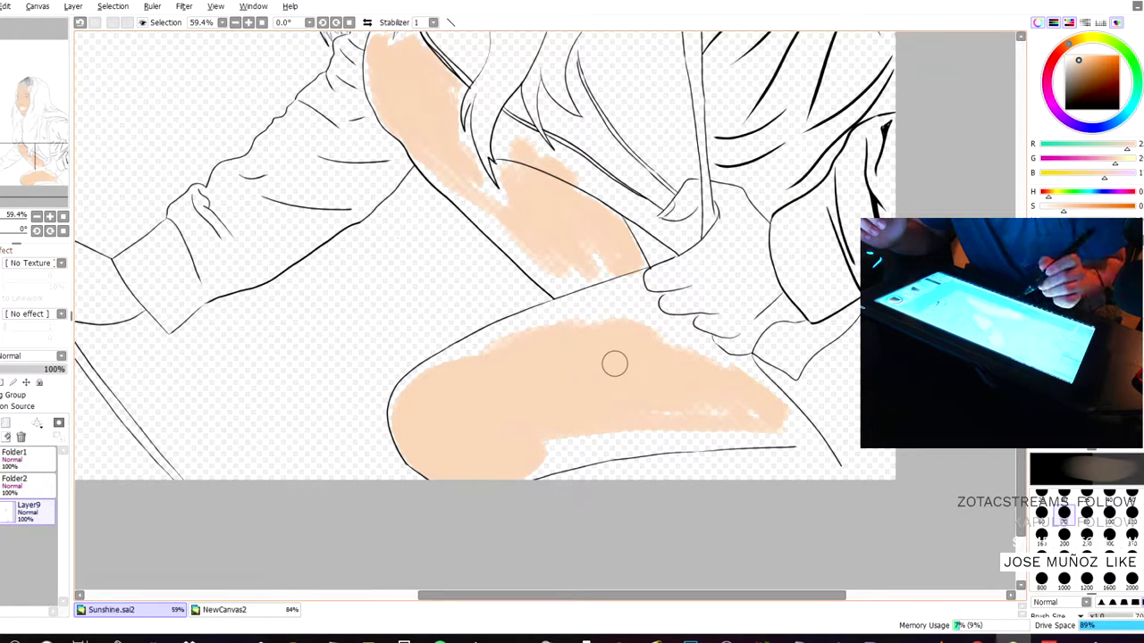
- Fill the lower thigh with skin colour across the crease line down to the canvas edge
{"action": "scroll", "coordinate": [581, 325], "scroll_direction": "down", "scroll_amount": 2}
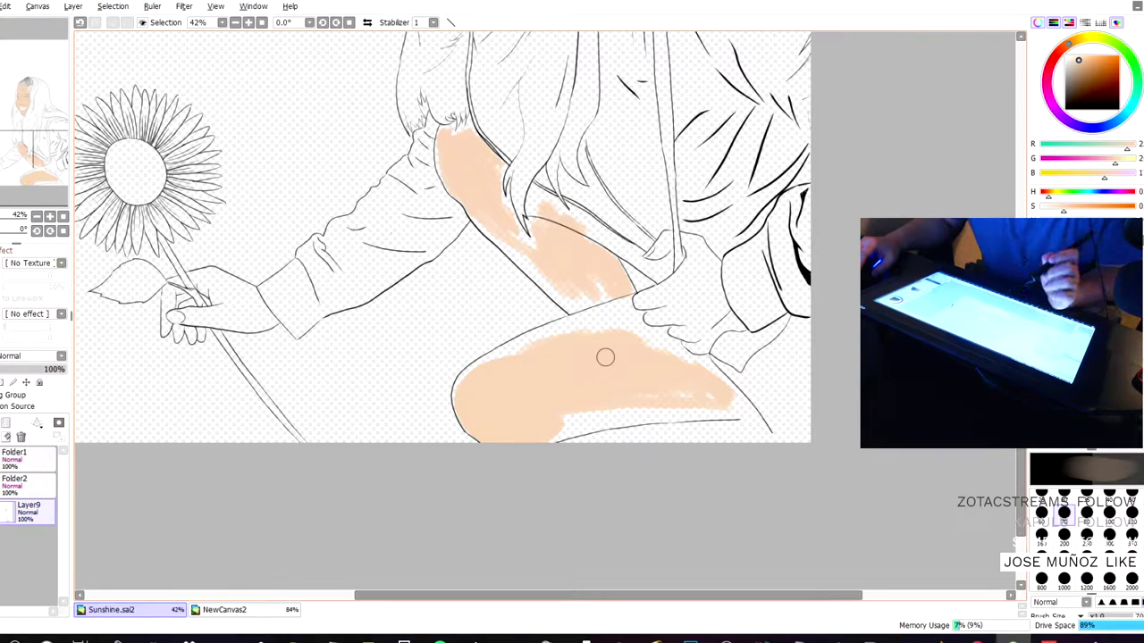
{"action": "mouse_move", "coordinate": [725, 408]}
{"action": "left_mouse_down"}
{"action": "mouse_move", "coordinate": [760, 440]}
{"action": "mouse_move", "coordinate": [730, 397]}
{"action": "mouse_move", "coordinate": [726, 438]}
{"action": "mouse_move", "coordinate": [718, 418]}
{"action": "mouse_move", "coordinate": [688, 417]}
{"action": "mouse_move", "coordinate": [674, 437]}
{"action": "mouse_move", "coordinate": [682, 429]}
{"action": "mouse_move", "coordinate": [611, 437]}
{"action": "mouse_move", "coordinate": [602, 419]}
{"action": "mouse_move", "coordinate": [637, 401]}
{"action": "mouse_move", "coordinate": [651, 446]}
{"action": "mouse_move", "coordinate": [596, 368]}
{"action": "mouse_move", "coordinate": [621, 426]}
{"action": "mouse_move", "coordinate": [658, 424]}
{"action": "mouse_move", "coordinate": [589, 406]}
{"action": "mouse_move", "coordinate": [638, 418]}
{"action": "mouse_move", "coordinate": [548, 440]}
{"action": "left_mouse_up"}
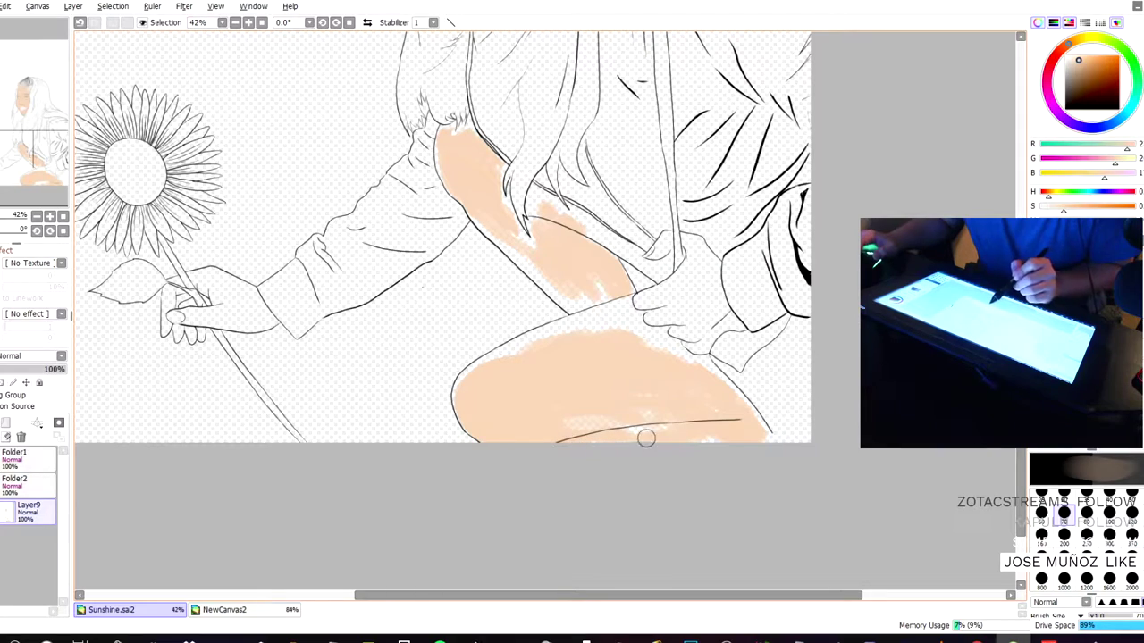
{"action": "mouse_move", "coordinate": [632, 431]}
{"action": "left_mouse_down"}
{"action": "mouse_move", "coordinate": [571, 422]}
{"action": "mouse_move", "coordinate": [680, 420]}
{"action": "left_mouse_up"}
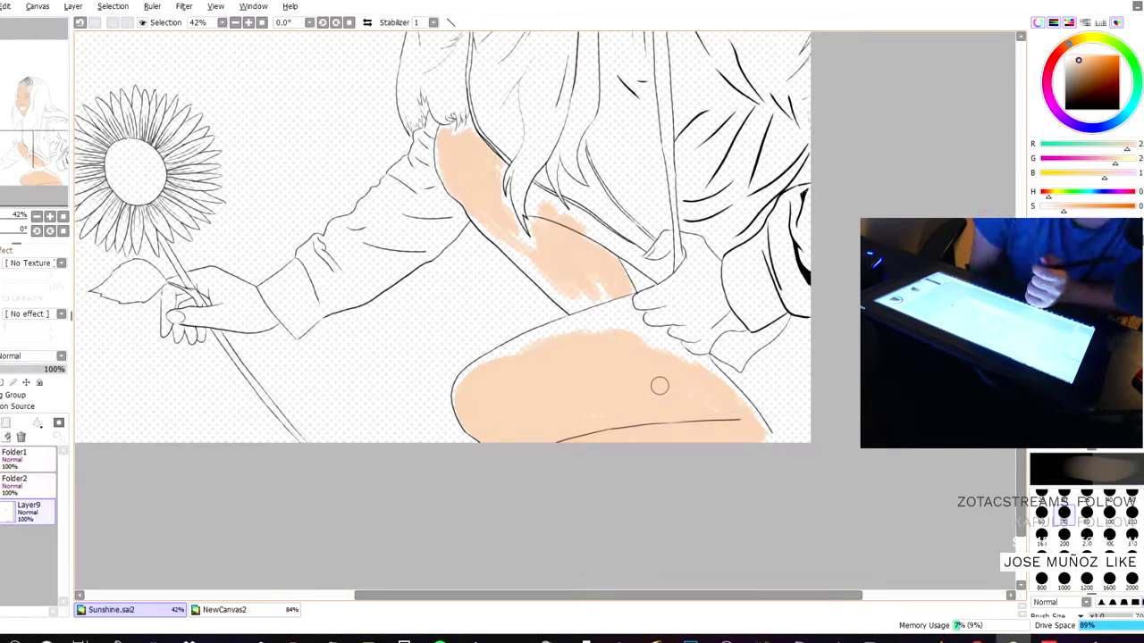
- Paint skin colour over the pale streaks in the midriff, its join with the thigh and along the upper thigh outline
{"action": "mouse_move", "coordinate": [618, 332]}
{"action": "left_mouse_down"}
{"action": "mouse_move", "coordinate": [569, 334]}
{"action": "mouse_move", "coordinate": [553, 294]}
{"action": "mouse_move", "coordinate": [577, 295]}
{"action": "mouse_move", "coordinate": [598, 327]}
{"action": "mouse_move", "coordinate": [494, 229]}
{"action": "mouse_move", "coordinate": [526, 250]}
{"action": "mouse_move", "coordinate": [536, 223]}
{"action": "left_mouse_up"}
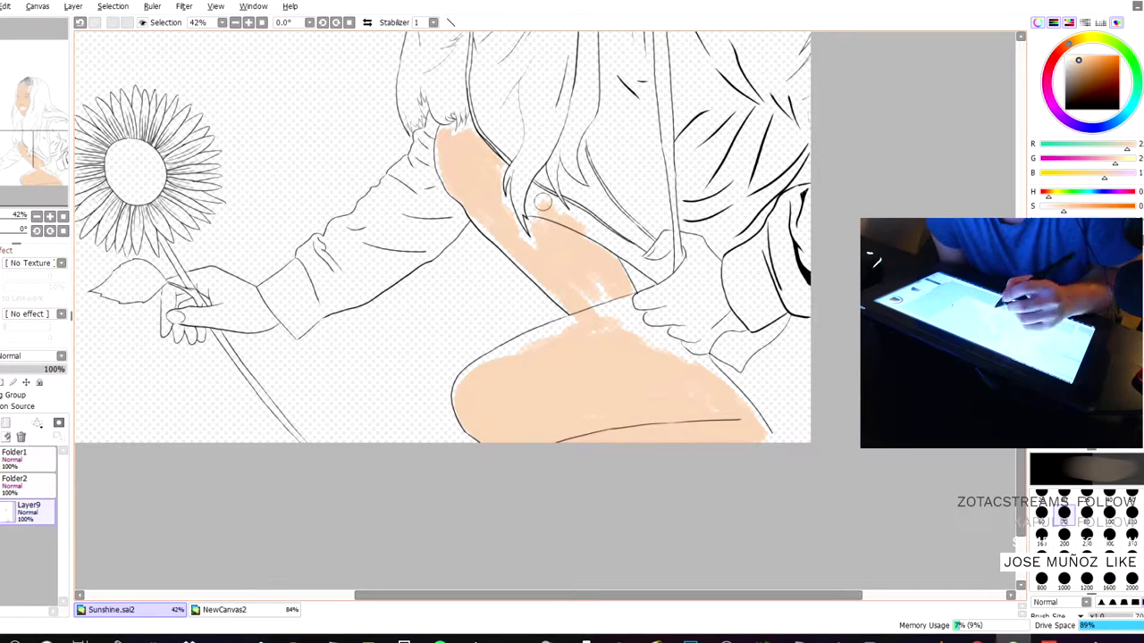
{"action": "mouse_move", "coordinate": [615, 305]}
{"action": "left_mouse_down"}
{"action": "mouse_move", "coordinate": [582, 278]}
{"action": "mouse_move", "coordinate": [574, 302]}
{"action": "mouse_move", "coordinate": [533, 271]}
{"action": "left_mouse_up"}
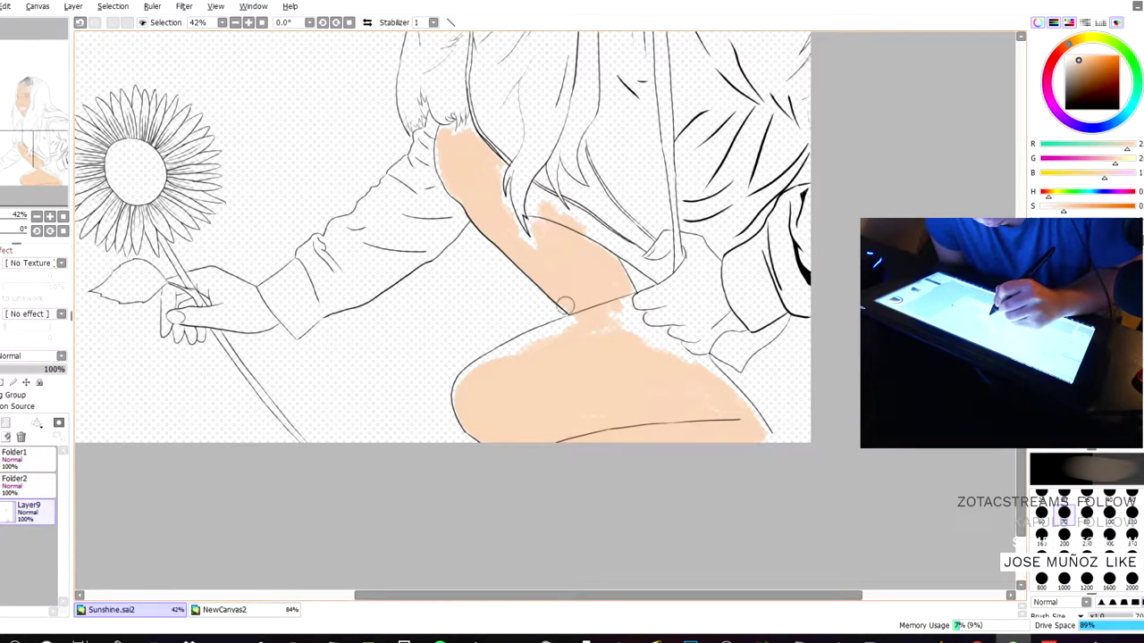
{"action": "mouse_move", "coordinate": [571, 329]}
{"action": "left_mouse_down"}
{"action": "mouse_move", "coordinate": [532, 340]}
{"action": "mouse_move", "coordinate": [573, 324]}
{"action": "mouse_move", "coordinate": [508, 351]}
{"action": "left_mouse_up"}
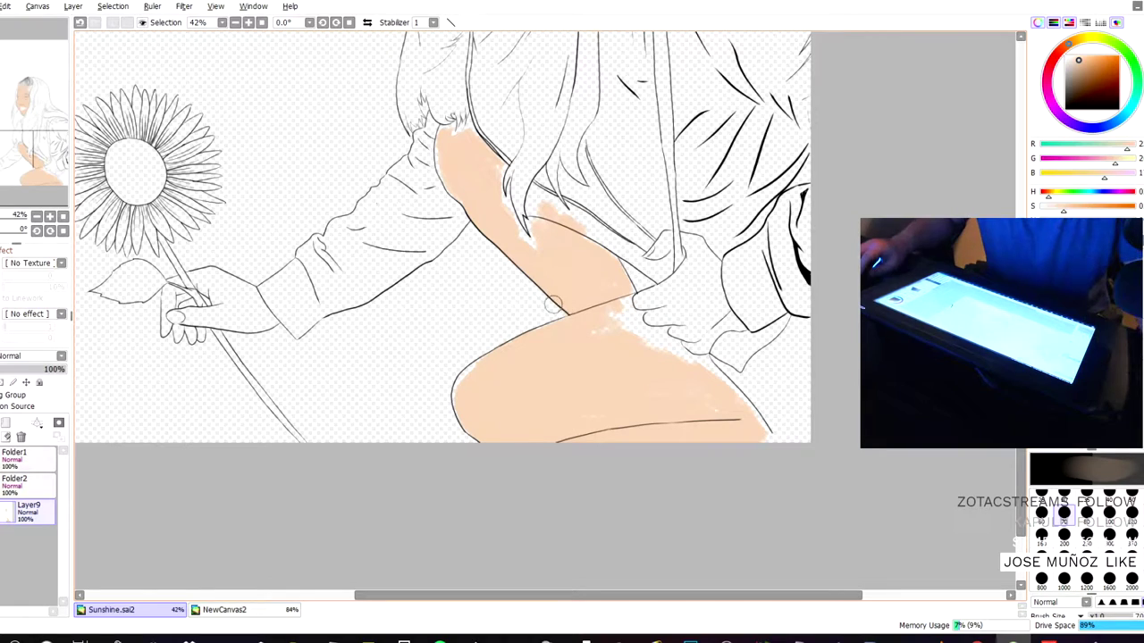
- Undo the last stroke and paint skin colour up to the upper thigh and knee outline with a size 25 brush
{"action": "key", "text": "ctrl+z"}
{"action": "scroll", "coordinate": [558, 380], "scroll_direction": "up", "scroll_amount": 7}
{"action": "left_click_drag", "start_coordinate": [360, 270], "coordinate": [543, 331]}
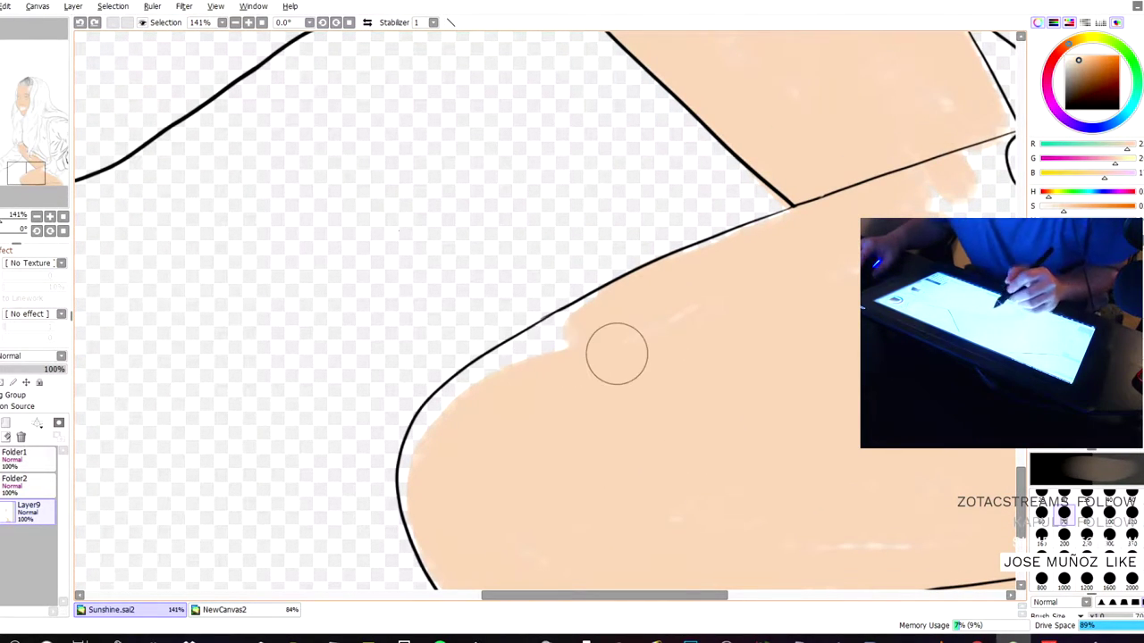
{"action": "key", "text": "["}
{"action": "key", "text": "["}
{"action": "key", "text": "["}
{"action": "key", "text": "["}
{"action": "key", "text": "["}
{"action": "key", "text": "["}
{"action": "left_click_drag", "start_coordinate": [528, 357], "coordinate": [536, 349]}
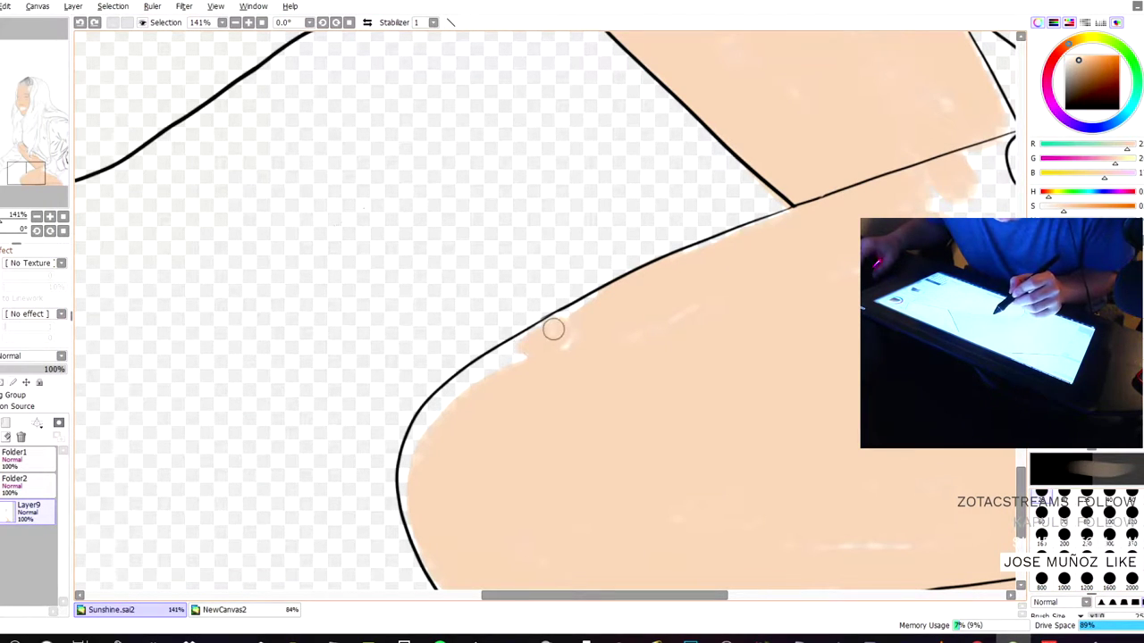
{"action": "mouse_move", "coordinate": [514, 352]}
{"action": "left_mouse_down"}
{"action": "mouse_move", "coordinate": [472, 377]}
{"action": "mouse_move", "coordinate": [436, 446]}
{"action": "left_mouse_up"}
{"action": "mouse_move", "coordinate": [452, 401]}
{"action": "left_mouse_down"}
{"action": "mouse_move", "coordinate": [421, 431]}
{"action": "mouse_move", "coordinate": [403, 485]}
{"action": "mouse_move", "coordinate": [421, 421]}
{"action": "mouse_move", "coordinate": [449, 390]}
{"action": "mouse_move", "coordinate": [526, 331]}
{"action": "mouse_move", "coordinate": [557, 324]}
{"action": "mouse_move", "coordinate": [555, 348]}
{"action": "left_mouse_up"}
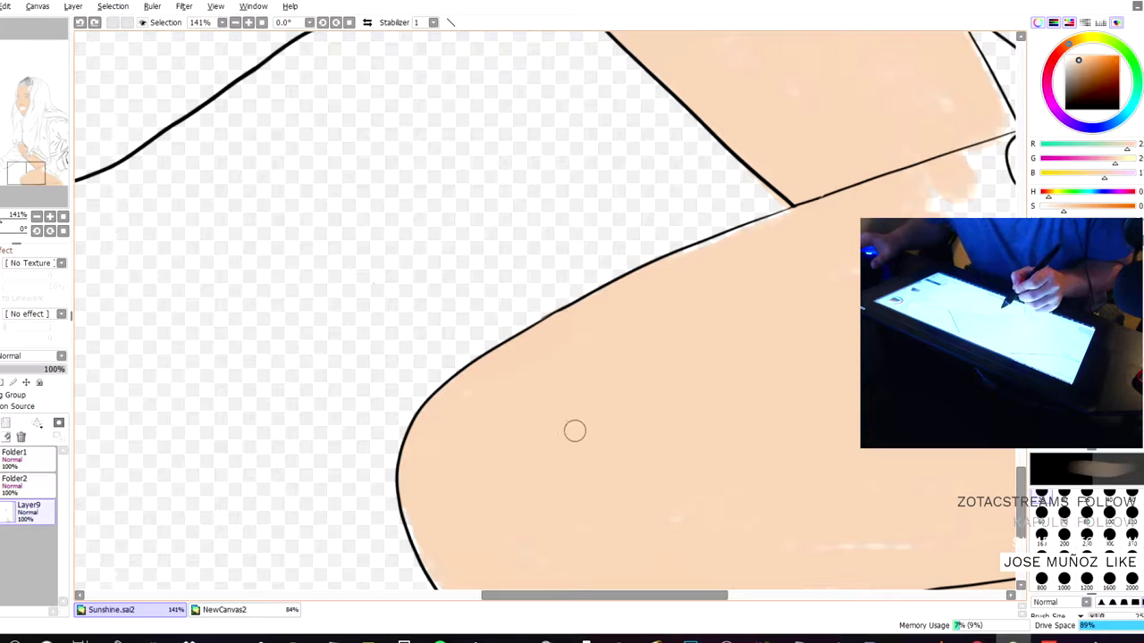
- Paint skin colour along the outer thigh outline, from the canvas edge up to the resting hand's wrist
{"action": "scroll", "coordinate": [631, 380], "scroll_direction": "down", "scroll_amount": 1}
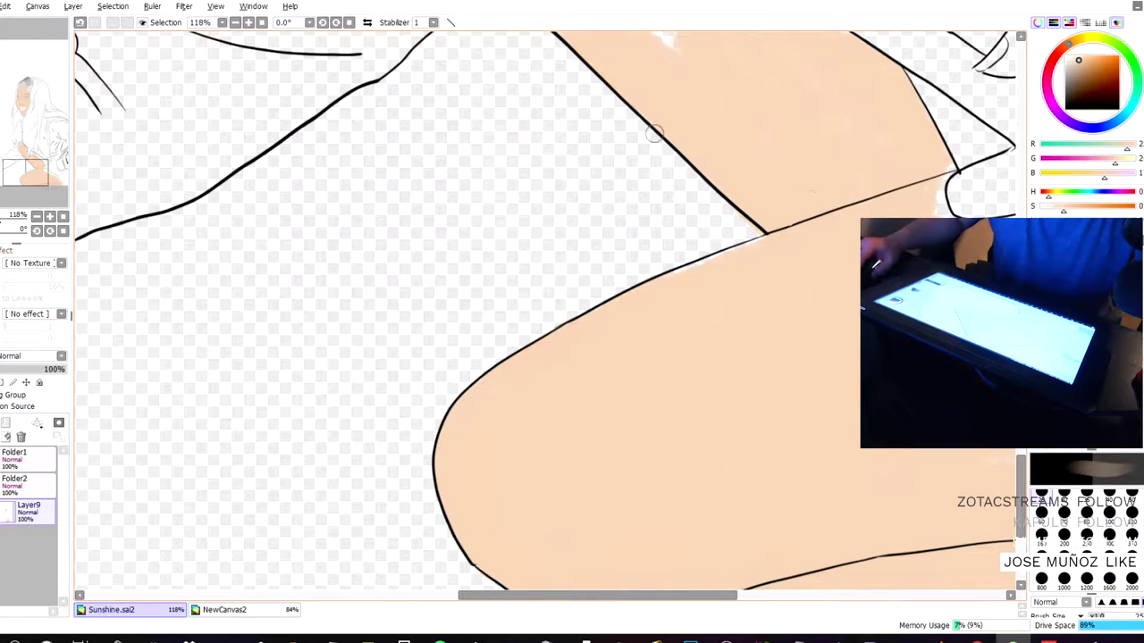
{"action": "left_click_drag", "start_coordinate": [385, 156], "coordinate": [50, 81]}
{"action": "left_click_drag", "start_coordinate": [199, 138], "coordinate": [211, 190]}
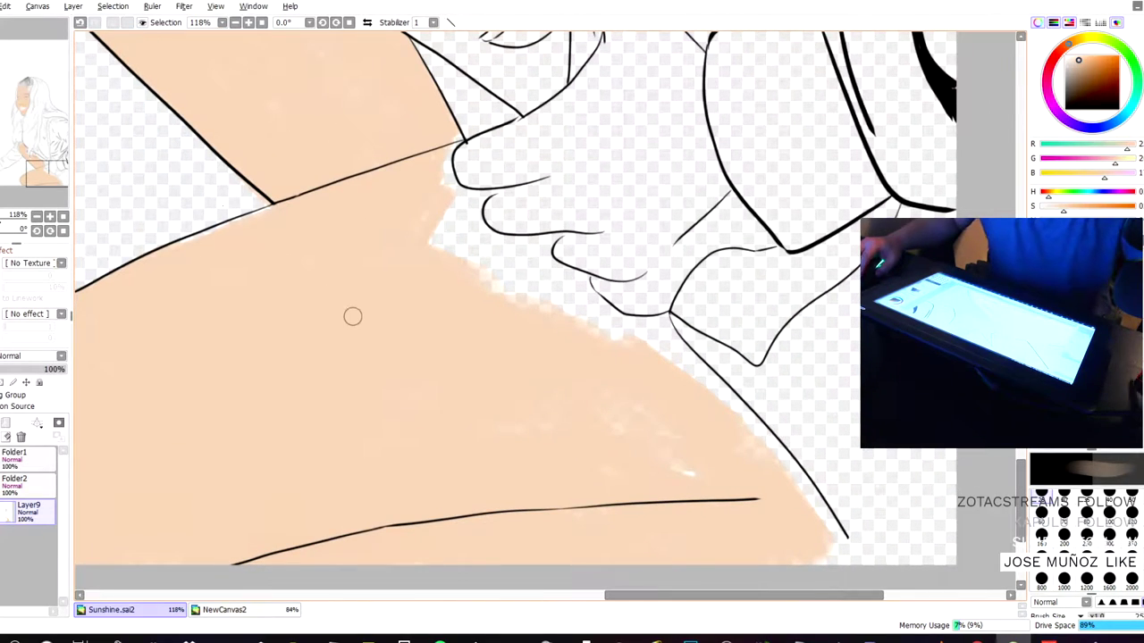
{"action": "mouse_move", "coordinate": [766, 444]}
{"action": "left_mouse_down"}
{"action": "mouse_move", "coordinate": [689, 363]}
{"action": "mouse_move", "coordinate": [840, 547]}
{"action": "mouse_move", "coordinate": [801, 482]}
{"action": "left_mouse_up"}
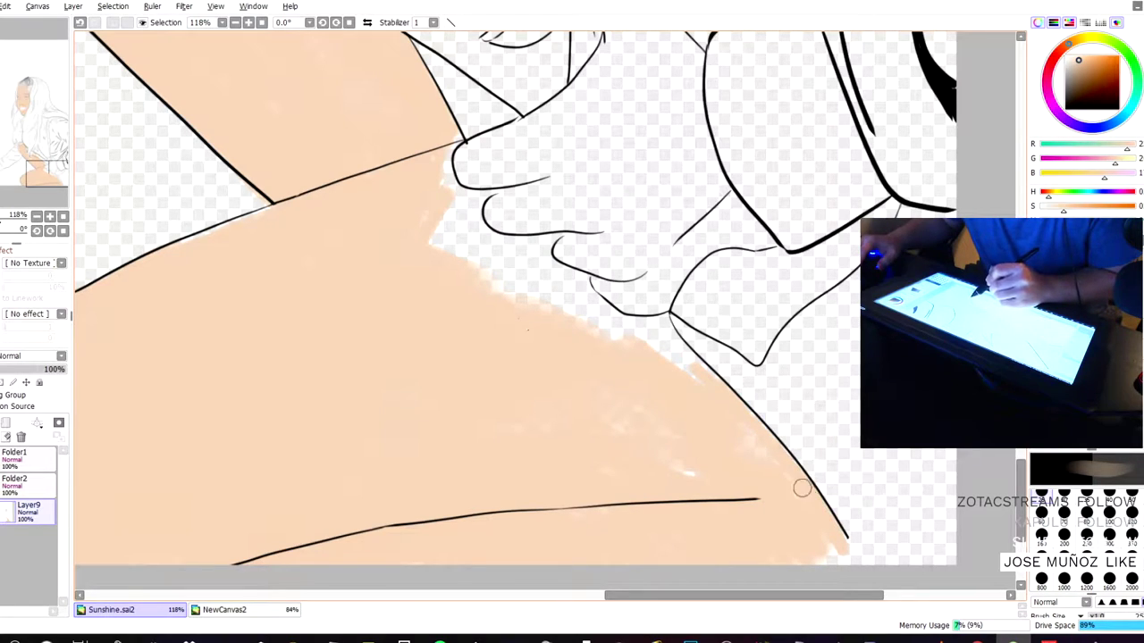
{"action": "mouse_move", "coordinate": [821, 538]}
{"action": "left_mouse_down"}
{"action": "mouse_move", "coordinate": [820, 526]}
{"action": "mouse_move", "coordinate": [832, 526]}
{"action": "mouse_move", "coordinate": [812, 539]}
{"action": "mouse_move", "coordinate": [813, 563]}
{"action": "mouse_move", "coordinate": [794, 560]}
{"action": "left_mouse_up"}
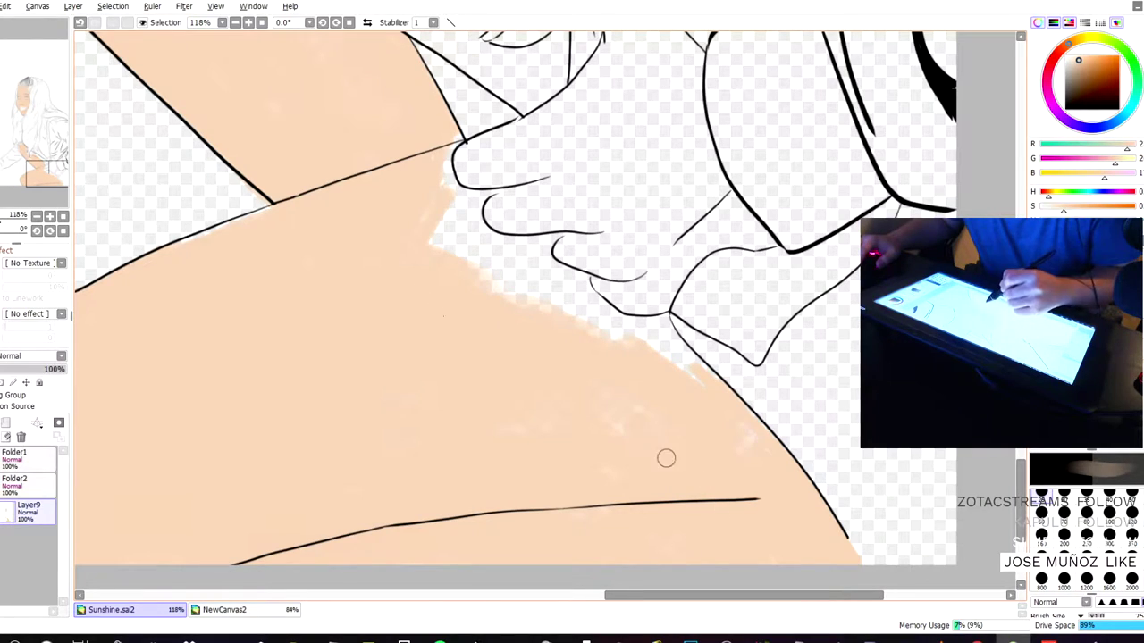
{"action": "mouse_move", "coordinate": [694, 372]}
{"action": "left_mouse_down"}
{"action": "mouse_move", "coordinate": [666, 332]}
{"action": "mouse_move", "coordinate": [741, 420]}
{"action": "mouse_move", "coordinate": [764, 428]}
{"action": "mouse_move", "coordinate": [688, 354]}
{"action": "mouse_move", "coordinate": [605, 314]}
{"action": "mouse_move", "coordinate": [518, 304]}
{"action": "mouse_move", "coordinate": [633, 337]}
{"action": "left_mouse_up"}
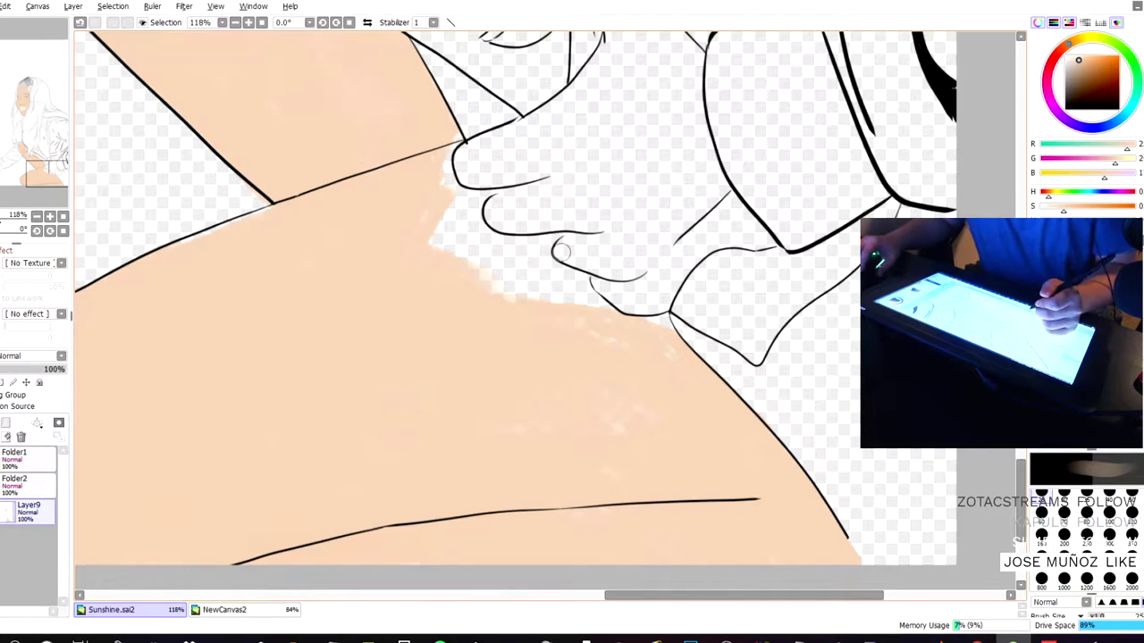
- Fill the thigh with skin colour up to the outlines of the resting hand's fingers and over the pale streaks beneath them
{"action": "scroll", "coordinate": [563, 253], "scroll_direction": "up", "scroll_amount": 2}
{"action": "key", "text": "space"}
{"action": "left_click_drag", "start_coordinate": [400, 169], "coordinate": [427, 232]}
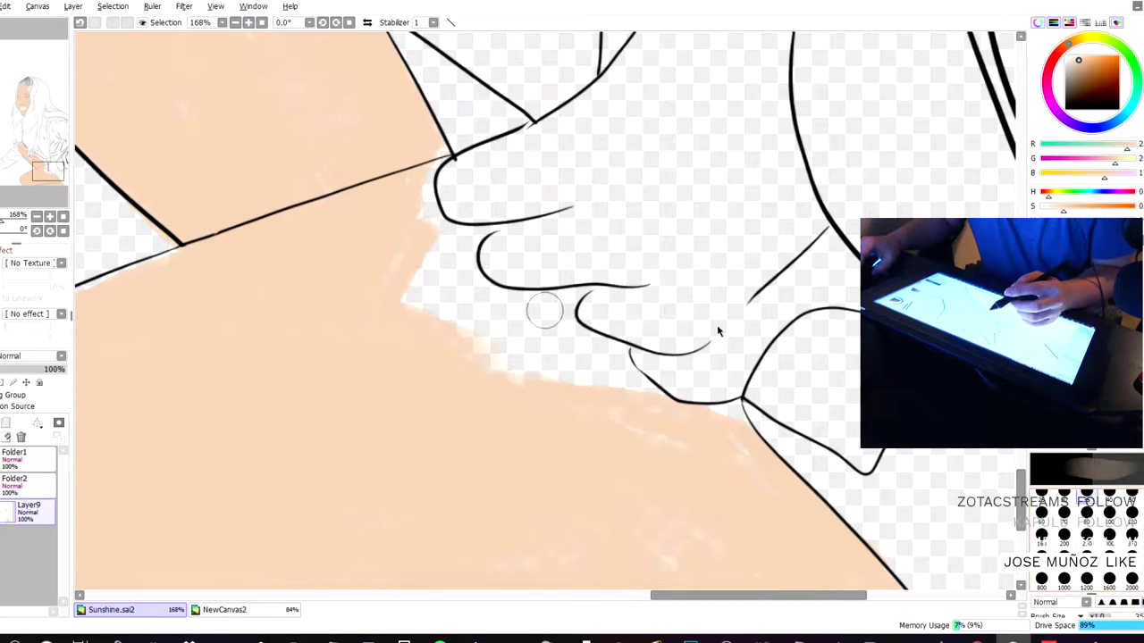
{"action": "mouse_move", "coordinate": [567, 357]}
{"action": "left_mouse_down"}
{"action": "mouse_move", "coordinate": [479, 296]}
{"action": "mouse_move", "coordinate": [387, 268]}
{"action": "mouse_move", "coordinate": [464, 345]}
{"action": "mouse_move", "coordinate": [423, 312]}
{"action": "mouse_move", "coordinate": [456, 336]}
{"action": "mouse_move", "coordinate": [590, 347]}
{"action": "mouse_move", "coordinate": [656, 412]}
{"action": "mouse_move", "coordinate": [633, 382]}
{"action": "mouse_move", "coordinate": [644, 391]}
{"action": "mouse_move", "coordinate": [635, 423]}
{"action": "mouse_move", "coordinate": [651, 435]}
{"action": "mouse_move", "coordinate": [755, 457]}
{"action": "mouse_move", "coordinate": [732, 435]}
{"action": "mouse_move", "coordinate": [737, 418]}
{"action": "mouse_move", "coordinate": [729, 432]}
{"action": "mouse_move", "coordinate": [731, 414]}
{"action": "mouse_move", "coordinate": [714, 414]}
{"action": "mouse_move", "coordinate": [737, 410]}
{"action": "mouse_move", "coordinate": [757, 451]}
{"action": "left_mouse_up"}
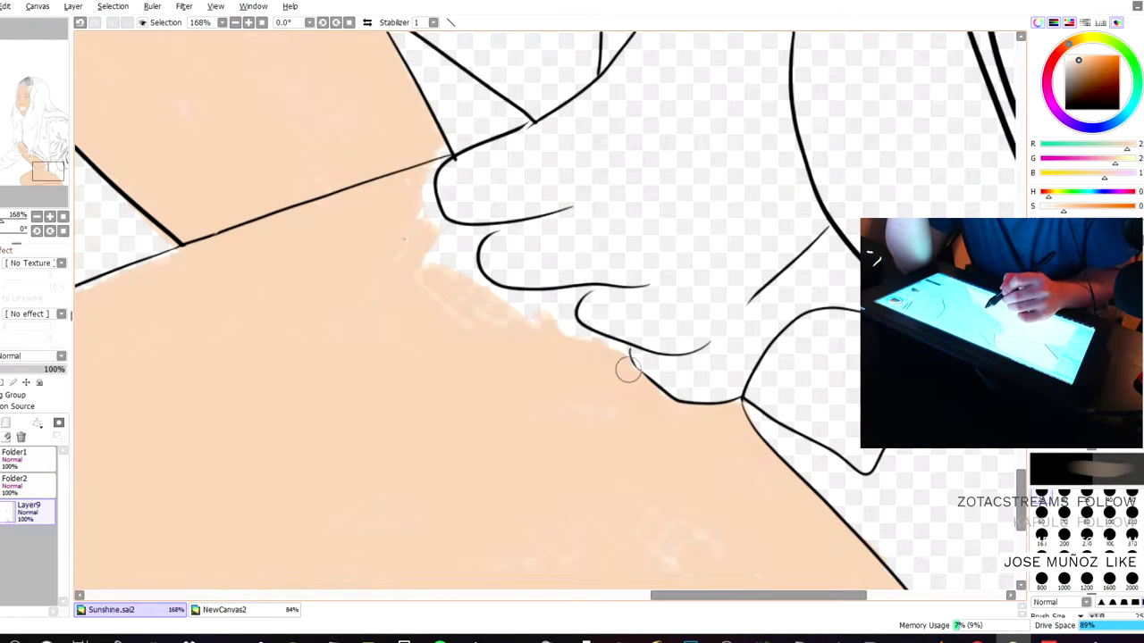
{"action": "mouse_move", "coordinate": [620, 349]}
{"action": "left_mouse_down"}
{"action": "mouse_move", "coordinate": [513, 310]}
{"action": "mouse_move", "coordinate": [571, 301]}
{"action": "mouse_move", "coordinate": [568, 330]}
{"action": "mouse_move", "coordinate": [565, 303]}
{"action": "mouse_move", "coordinate": [482, 295]}
{"action": "mouse_move", "coordinate": [427, 233]}
{"action": "mouse_move", "coordinate": [423, 259]}
{"action": "mouse_move", "coordinate": [464, 326]}
{"action": "mouse_move", "coordinate": [457, 260]}
{"action": "mouse_move", "coordinate": [403, 176]}
{"action": "mouse_move", "coordinate": [419, 150]}
{"action": "mouse_move", "coordinate": [435, 155]}
{"action": "mouse_move", "coordinate": [424, 198]}
{"action": "mouse_move", "coordinate": [429, 181]}
{"action": "mouse_move", "coordinate": [454, 243]}
{"action": "mouse_move", "coordinate": [479, 231]}
{"action": "mouse_move", "coordinate": [451, 227]}
{"action": "mouse_move", "coordinate": [491, 293]}
{"action": "mouse_move", "coordinate": [451, 253]}
{"action": "mouse_move", "coordinate": [433, 254]}
{"action": "mouse_move", "coordinate": [474, 245]}
{"action": "left_mouse_up"}
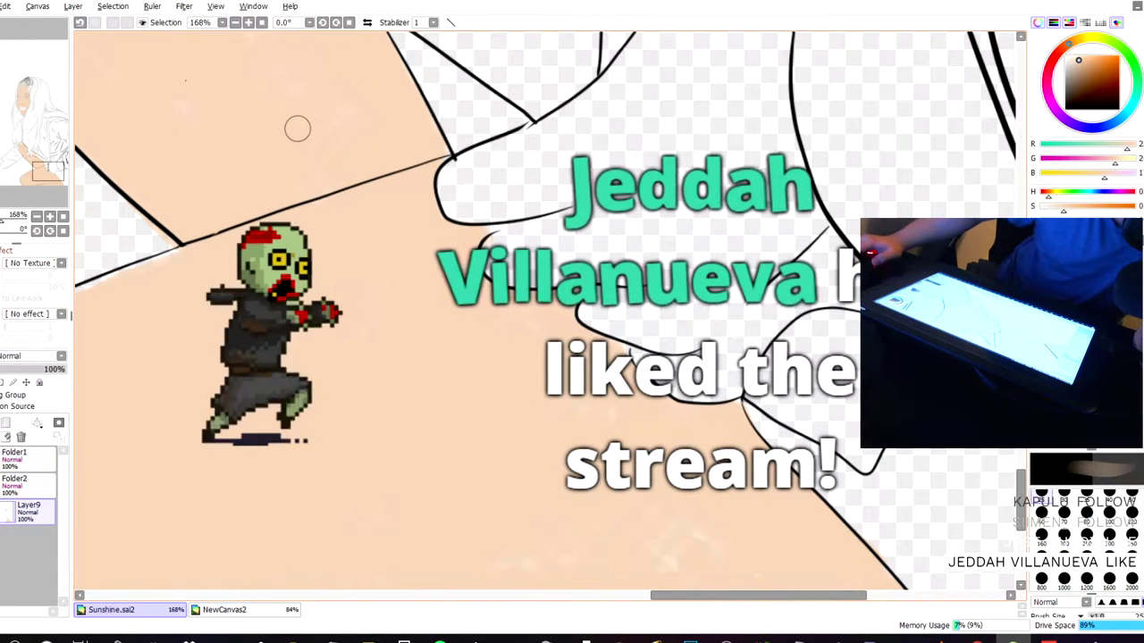
- Check the resting hand, the hair and the whole figure for skin areas that still lack colour
{"action": "key", "text": "e"}
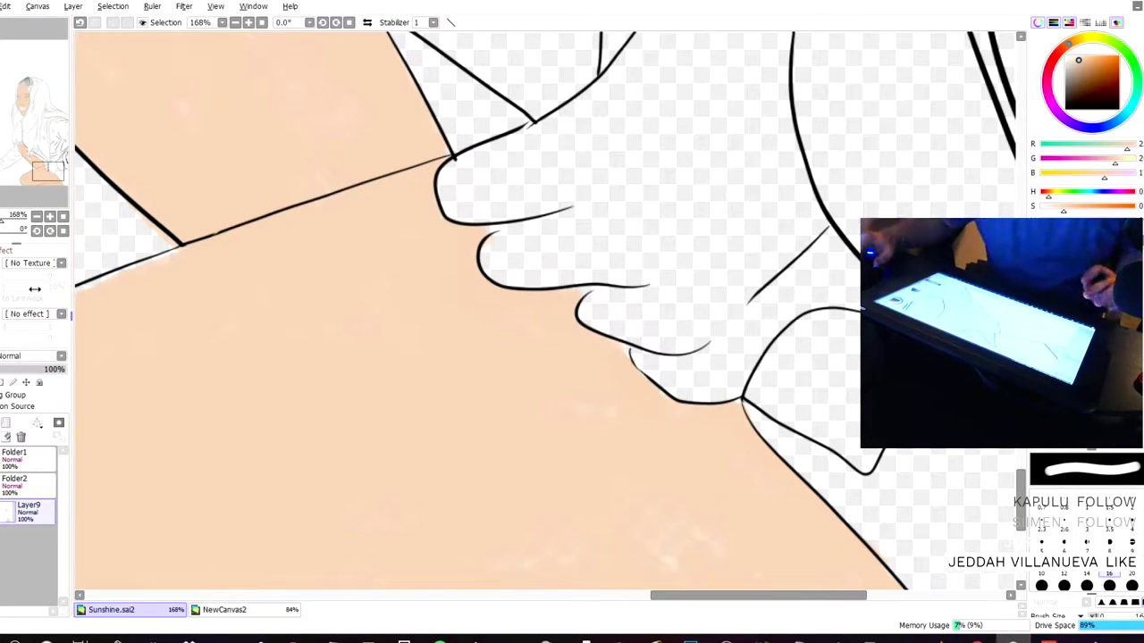
{"action": "left_click_drag", "start_coordinate": [322, 145], "coordinate": [176, 294]}
{"action": "scroll", "coordinate": [462, 365], "scroll_direction": "down", "scroll_amount": 1}
{"action": "left_click_drag", "start_coordinate": [296, 237], "coordinate": [322, 224]}
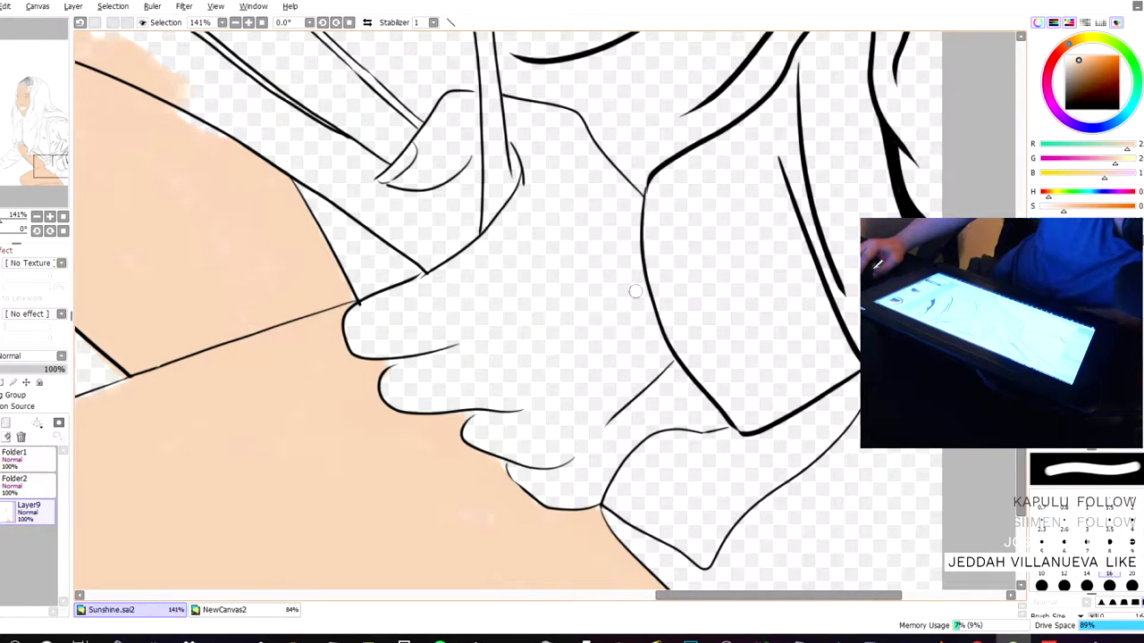
{"action": "scroll", "coordinate": [549, 381], "scroll_direction": "down", "scroll_amount": 2}
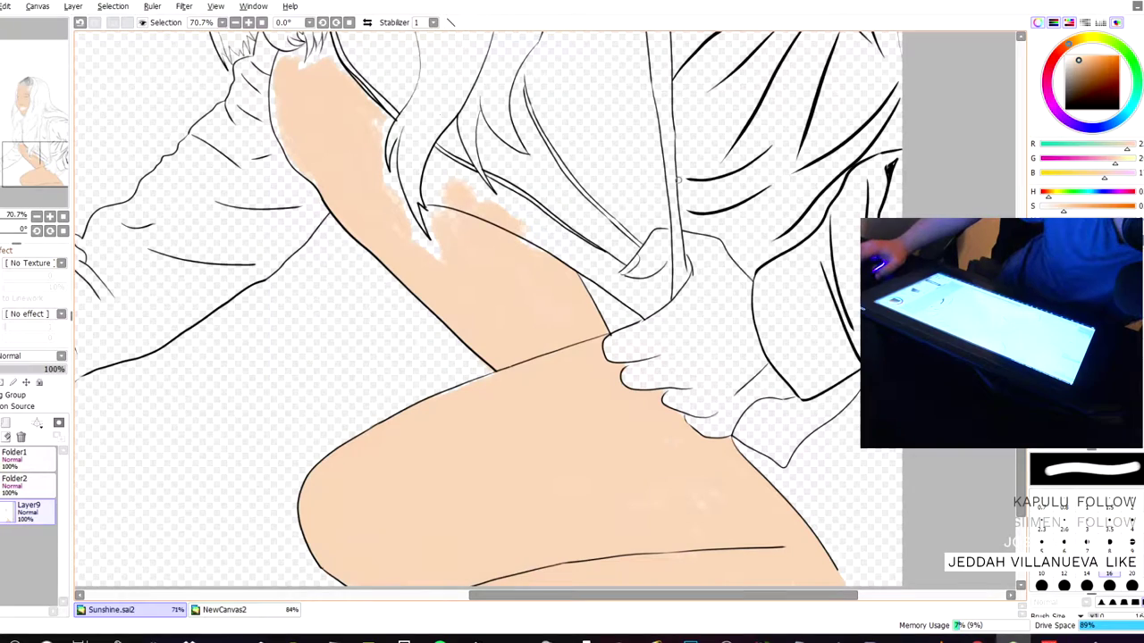
{"action": "left_click_drag", "start_coordinate": [349, 109], "coordinate": [246, 333]}
{"action": "scroll", "coordinate": [525, 286], "scroll_direction": "down", "scroll_amount": 5}
{"action": "scroll", "coordinate": [532, 284], "scroll_direction": "down", "scroll_amount": 1}
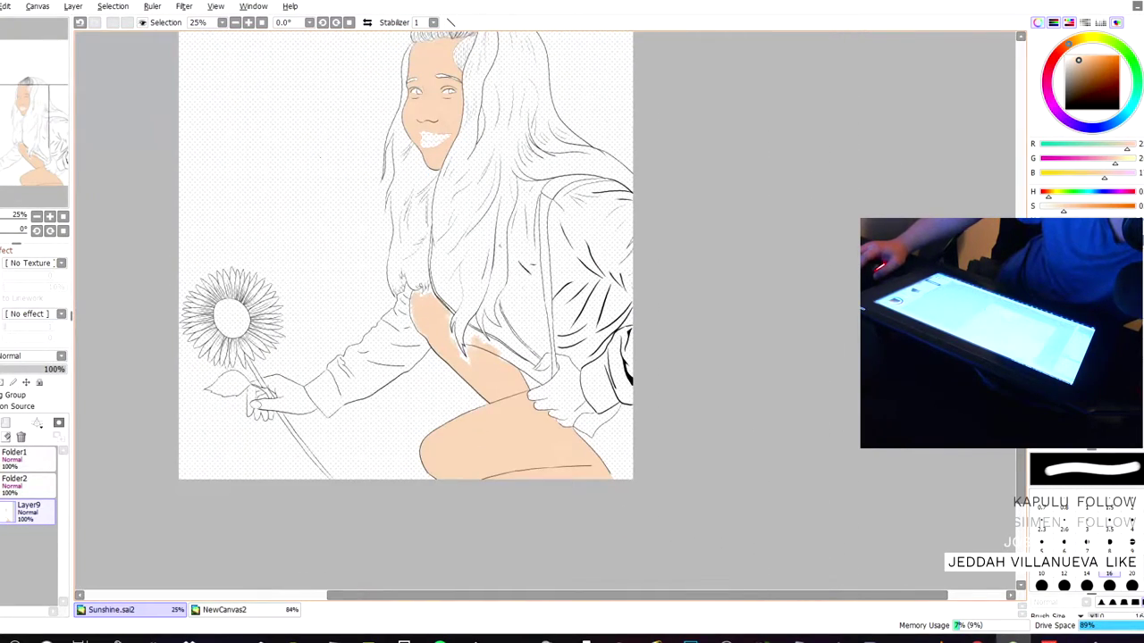
{"action": "left_click_drag", "start_coordinate": [266, 146], "coordinate": [222, 207]}
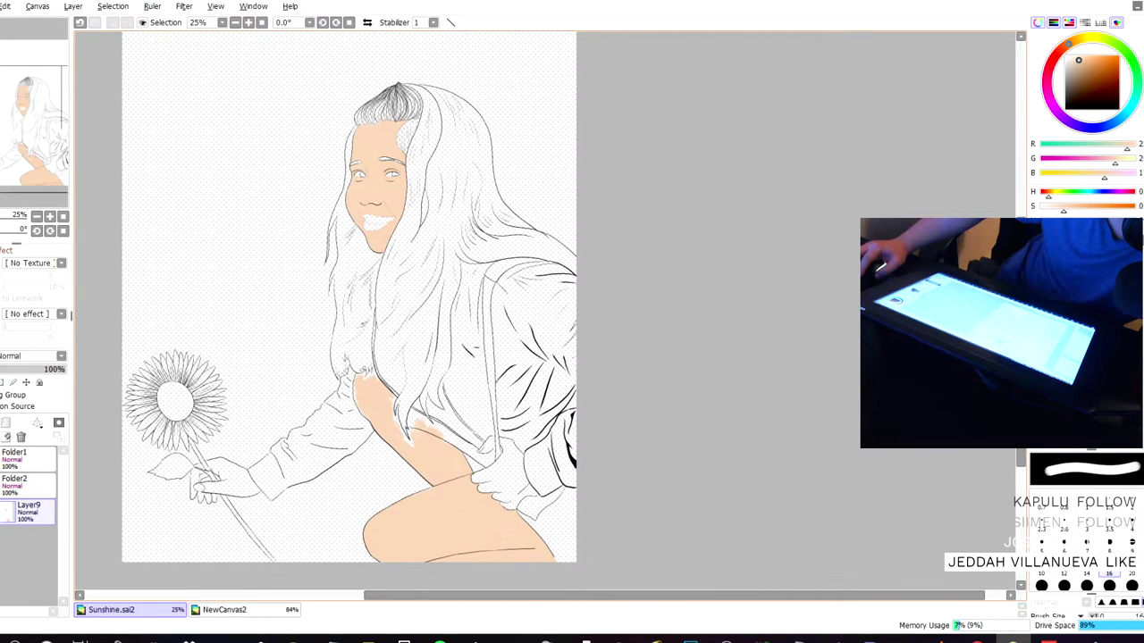
{"action": "scroll", "coordinate": [367, 312], "scroll_direction": "up", "scroll_amount": 3}
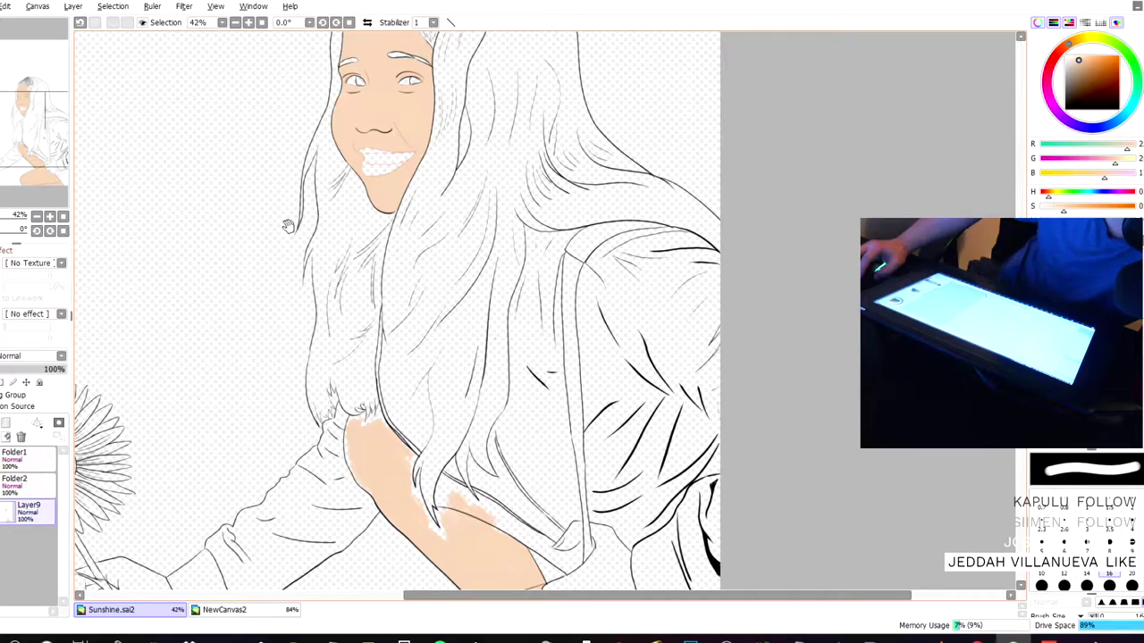
{"action": "scroll", "coordinate": [299, 230], "scroll_direction": "up", "scroll_amount": 8}
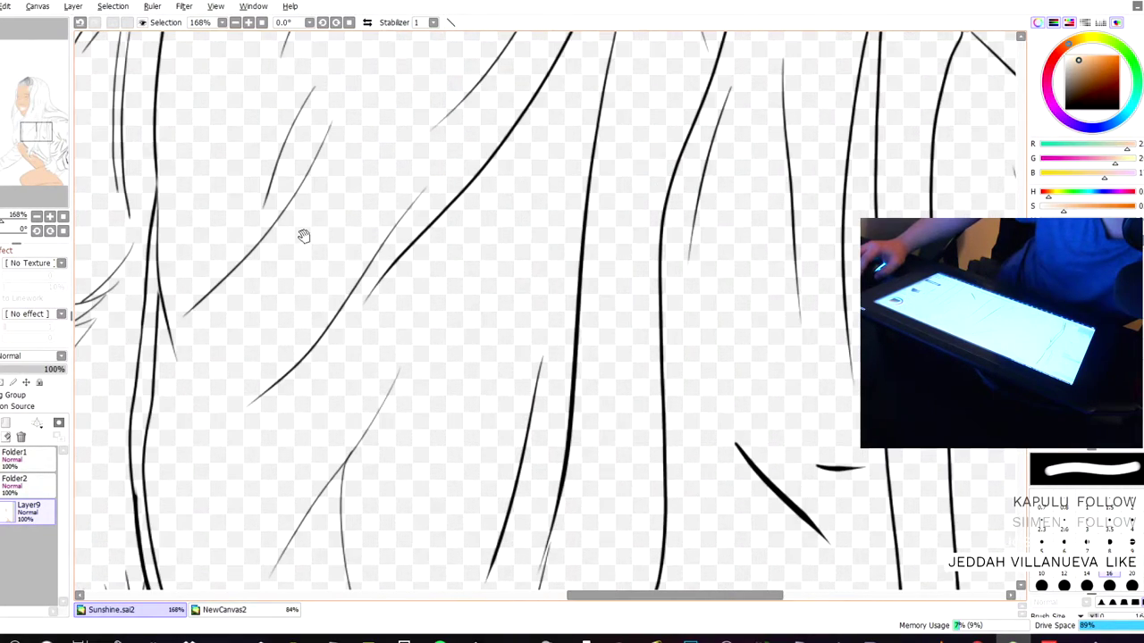
{"action": "left_click_drag", "start_coordinate": [303, 236], "coordinate": [156, 10]}
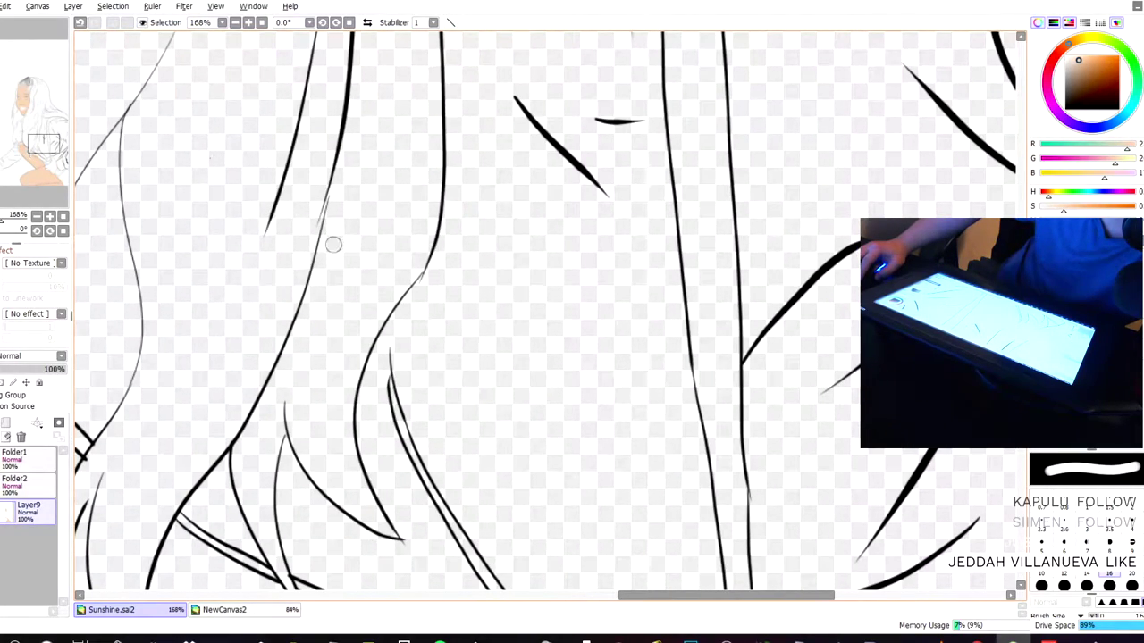
{"action": "scroll", "coordinate": [217, 223], "scroll_direction": "down", "scroll_amount": 4}
{"action": "mouse_move", "coordinate": [217, 222]}
{"action": "left_mouse_down"}
{"action": "mouse_move", "coordinate": [247, 244]}
{"action": "mouse_move", "coordinate": [232, 147]}
{"action": "left_mouse_up"}
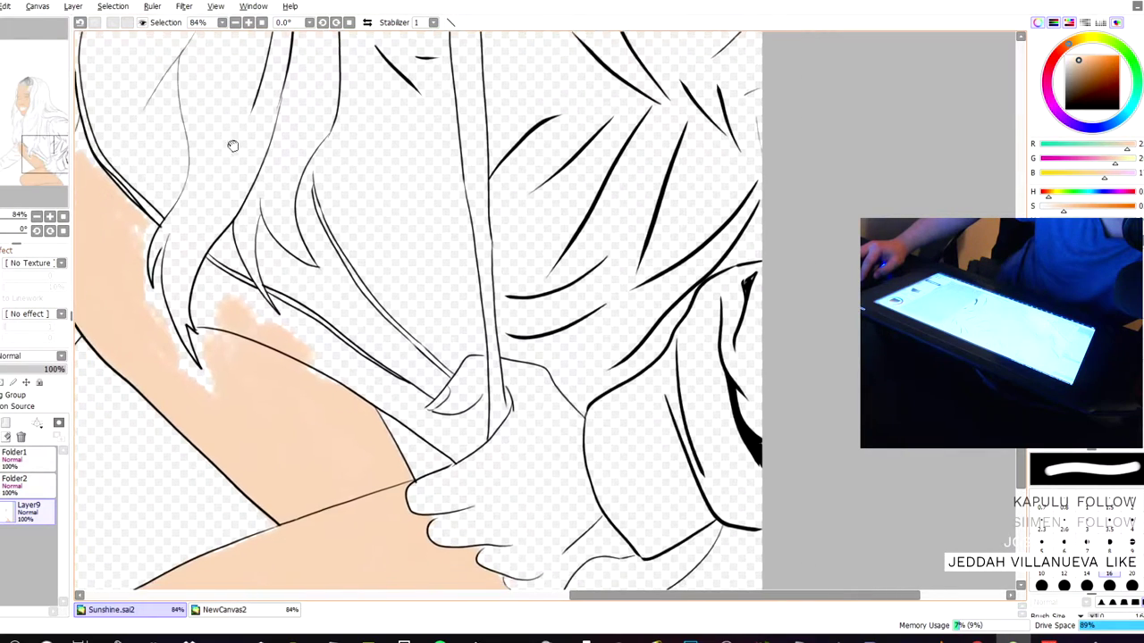
- Paint skin colour above the waist crease, following the garment hem down towards the resting hand
{"action": "scroll", "coordinate": [276, 146], "scroll_direction": "up", "scroll_amount": 3}
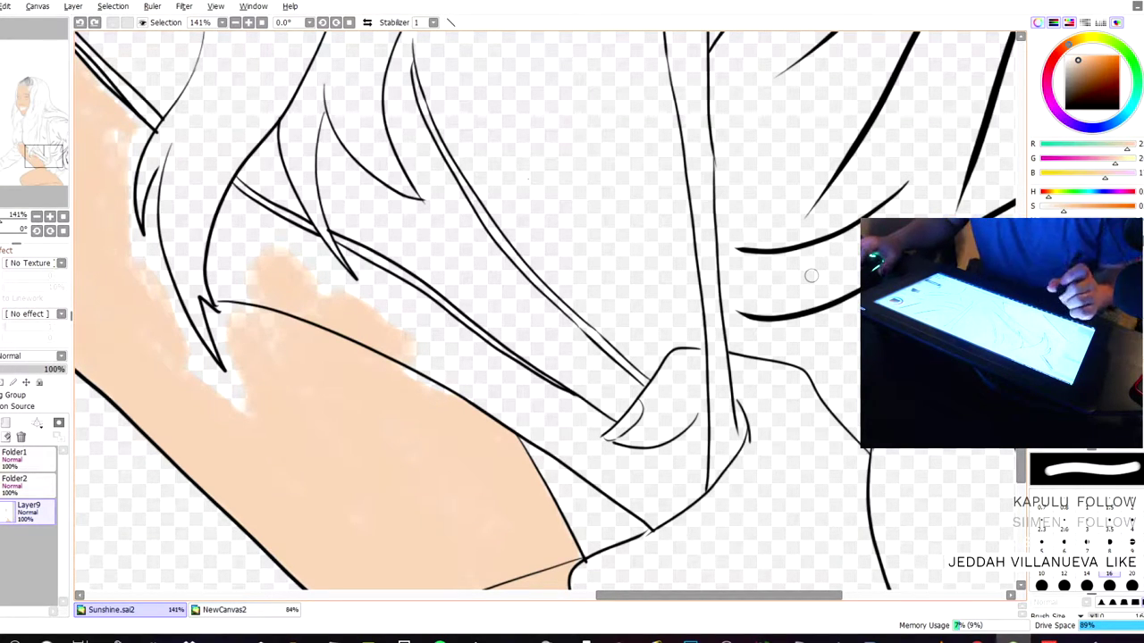
{"action": "mouse_move", "coordinate": [289, 242]}
{"action": "left_mouse_down"}
{"action": "mouse_move", "coordinate": [284, 227]}
{"action": "mouse_move", "coordinate": [247, 220]}
{"action": "left_mouse_up"}
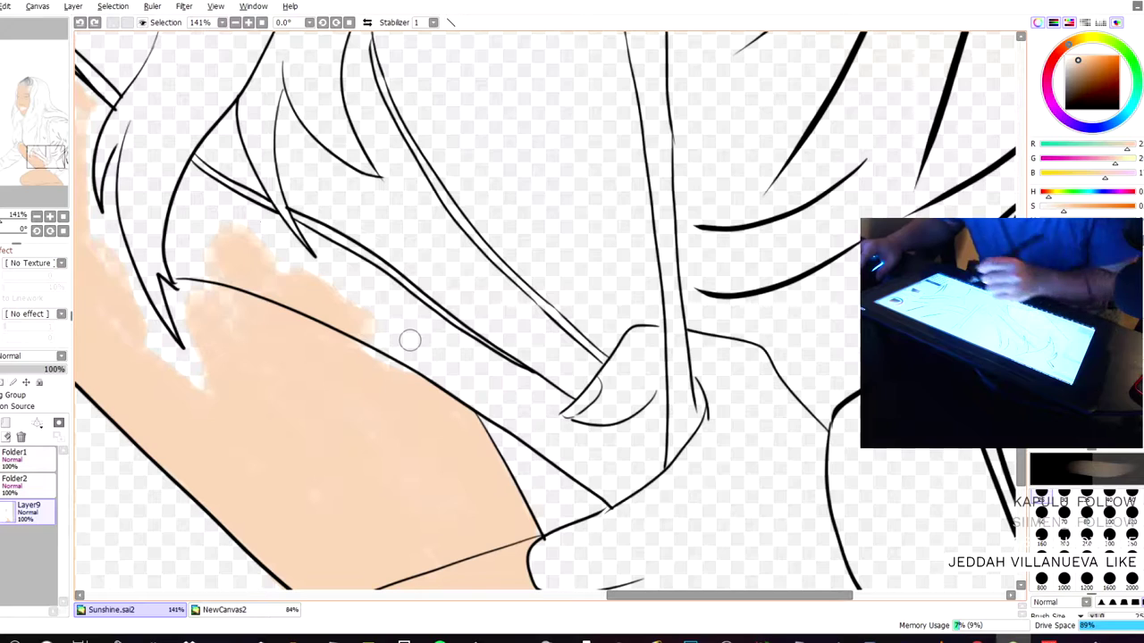
{"action": "key", "text": "b"}
{"action": "key", "text": "e"}
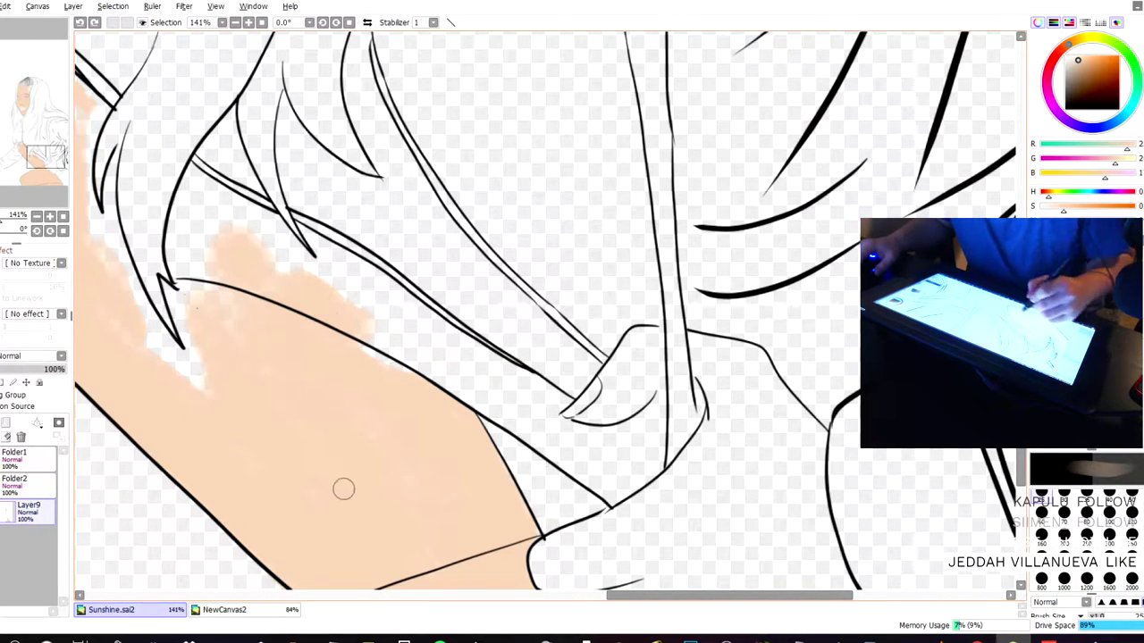
{"action": "key", "text": "ctrl+y"}
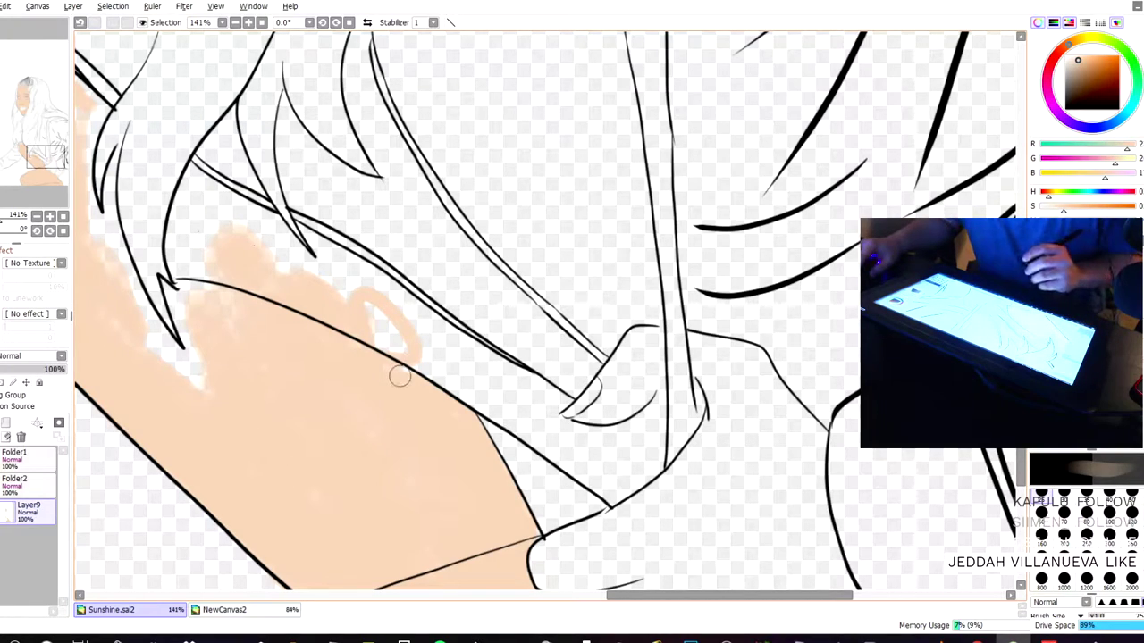
{"action": "mouse_move", "coordinate": [408, 401]}
{"action": "left_mouse_down"}
{"action": "mouse_move", "coordinate": [451, 362]}
{"action": "mouse_move", "coordinate": [424, 307]}
{"action": "mouse_move", "coordinate": [450, 312]}
{"action": "mouse_move", "coordinate": [493, 377]}
{"action": "mouse_move", "coordinate": [393, 320]}
{"action": "mouse_move", "coordinate": [341, 306]}
{"action": "mouse_move", "coordinate": [403, 358]}
{"action": "mouse_move", "coordinate": [318, 317]}
{"action": "mouse_move", "coordinate": [388, 361]}
{"action": "mouse_move", "coordinate": [340, 338]}
{"action": "mouse_move", "coordinate": [457, 367]}
{"action": "mouse_move", "coordinate": [295, 284]}
{"action": "mouse_move", "coordinate": [434, 340]}
{"action": "mouse_move", "coordinate": [405, 300]}
{"action": "mouse_move", "coordinate": [343, 259]}
{"action": "mouse_move", "coordinate": [374, 314]}
{"action": "left_mouse_up"}
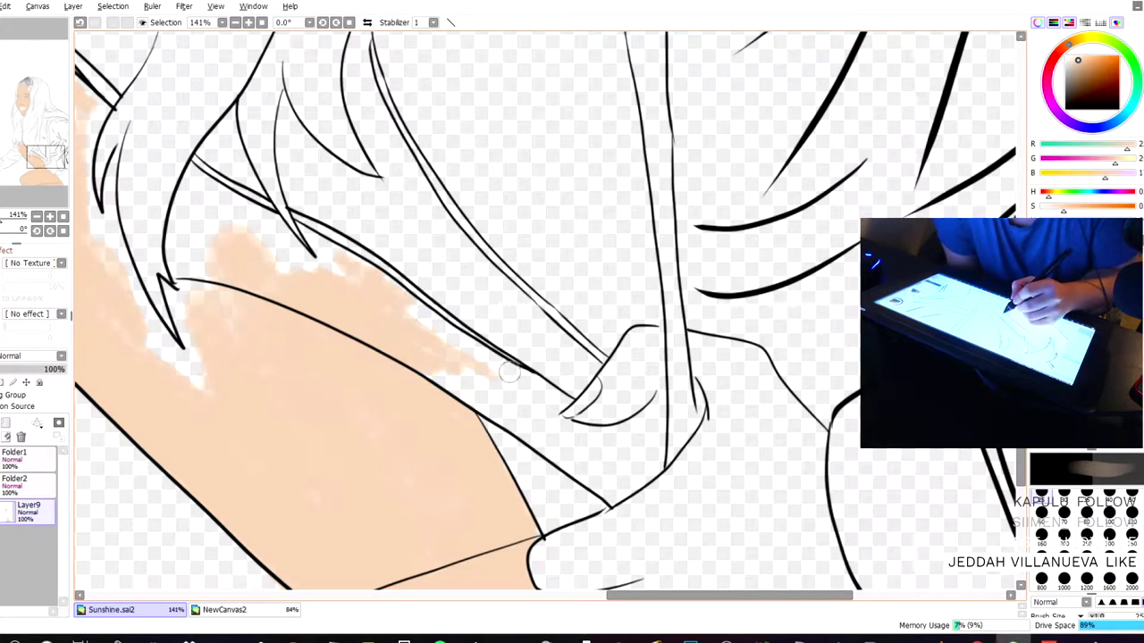
{"action": "mouse_move", "coordinate": [528, 391]}
{"action": "left_mouse_down"}
{"action": "mouse_move", "coordinate": [410, 302]}
{"action": "mouse_move", "coordinate": [602, 481]}
{"action": "mouse_move", "coordinate": [438, 372]}
{"action": "mouse_move", "coordinate": [486, 407]}
{"action": "mouse_move", "coordinate": [505, 402]}
{"action": "mouse_move", "coordinate": [475, 398]}
{"action": "left_mouse_up"}
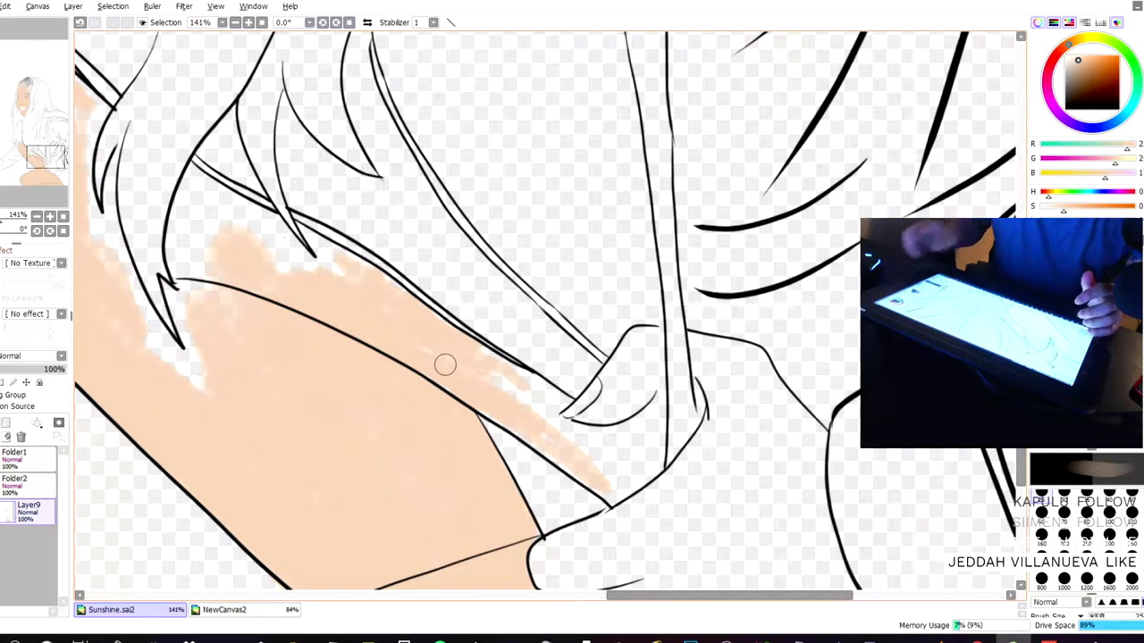
- Fill the gaps beneath the garment hem and extend the skin colour up to the hair strands, undoing one stroke
{"action": "mouse_move", "coordinate": [513, 390]}
{"action": "left_mouse_down"}
{"action": "mouse_move", "coordinate": [527, 386]}
{"action": "mouse_move", "coordinate": [491, 362]}
{"action": "left_mouse_up"}
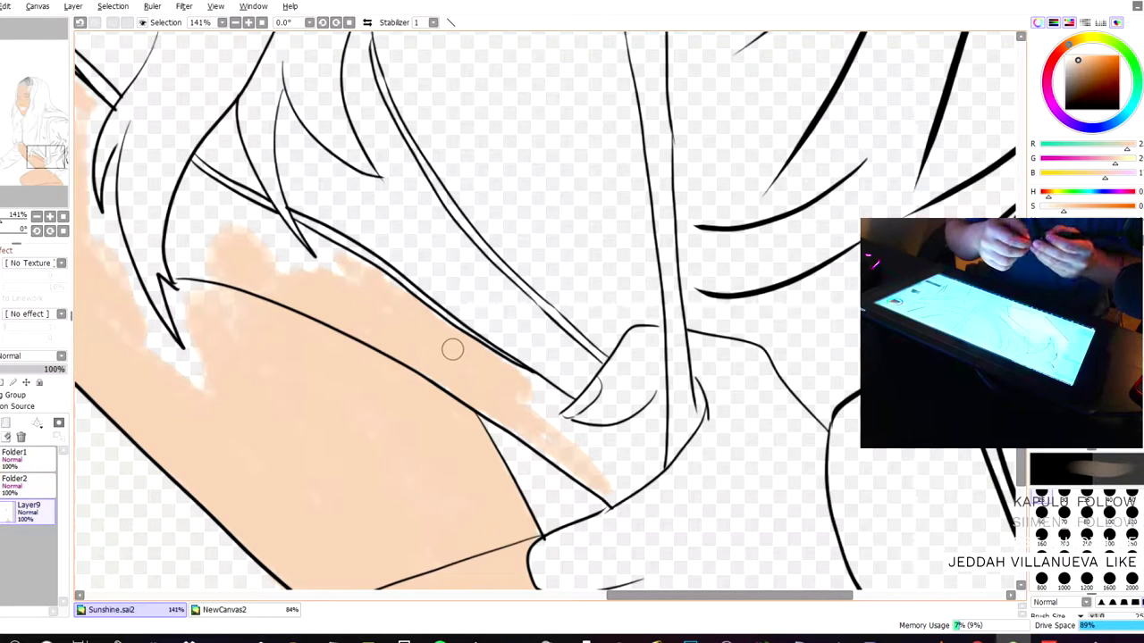
{"action": "mouse_move", "coordinate": [572, 431]}
{"action": "left_mouse_down"}
{"action": "mouse_move", "coordinate": [582, 434]}
{"action": "mouse_move", "coordinate": [562, 429]}
{"action": "mouse_move", "coordinate": [530, 380]}
{"action": "left_mouse_up"}
{"action": "mouse_move", "coordinate": [316, 265]}
{"action": "left_mouse_down"}
{"action": "mouse_move", "coordinate": [281, 260]}
{"action": "mouse_move", "coordinate": [318, 262]}
{"action": "mouse_move", "coordinate": [229, 224]}
{"action": "mouse_move", "coordinate": [209, 192]}
{"action": "mouse_move", "coordinate": [204, 207]}
{"action": "mouse_move", "coordinate": [192, 198]}
{"action": "mouse_move", "coordinate": [196, 186]}
{"action": "mouse_move", "coordinate": [201, 245]}
{"action": "mouse_move", "coordinate": [187, 214]}
{"action": "left_mouse_up"}
{"action": "key", "text": "ctrl+z"}
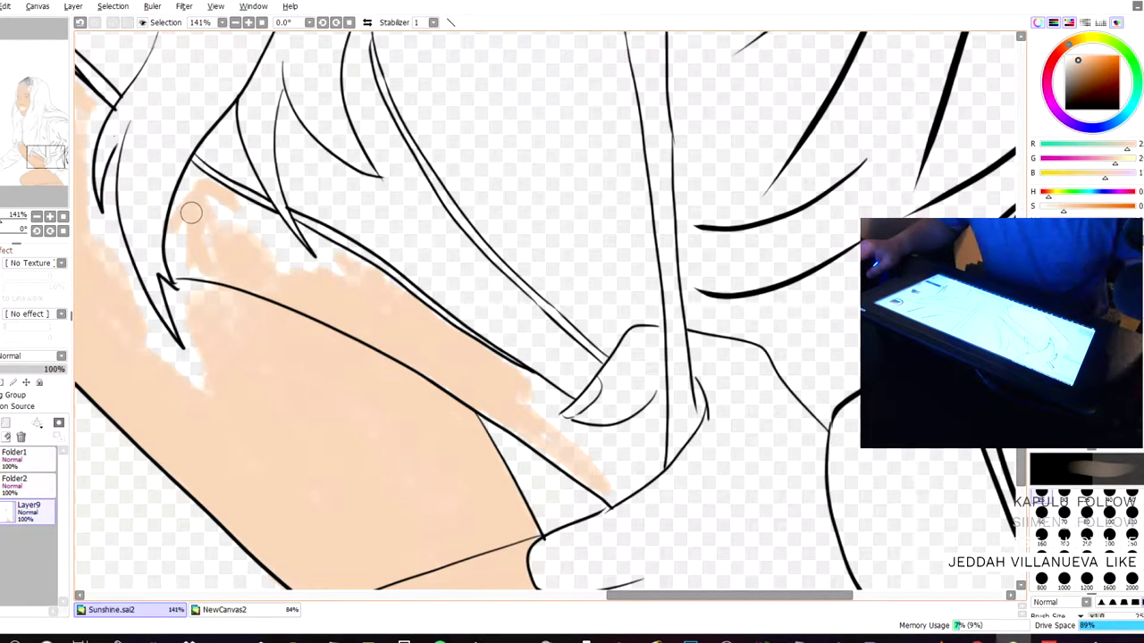
{"action": "mouse_move", "coordinate": [209, 248]}
{"action": "left_mouse_down"}
{"action": "mouse_move", "coordinate": [250, 226]}
{"action": "mouse_move", "coordinate": [206, 194]}
{"action": "mouse_move", "coordinate": [253, 228]}
{"action": "mouse_move", "coordinate": [254, 212]}
{"action": "mouse_move", "coordinate": [190, 173]}
{"action": "mouse_move", "coordinate": [183, 226]}
{"action": "mouse_move", "coordinate": [215, 290]}
{"action": "mouse_move", "coordinate": [190, 202]}
{"action": "mouse_move", "coordinate": [208, 250]}
{"action": "mouse_move", "coordinate": [208, 218]}
{"action": "mouse_move", "coordinate": [258, 256]}
{"action": "mouse_move", "coordinate": [256, 227]}
{"action": "mouse_move", "coordinate": [262, 237]}
{"action": "mouse_move", "coordinate": [252, 226]}
{"action": "mouse_move", "coordinate": [234, 242]}
{"action": "mouse_move", "coordinate": [291, 227]}
{"action": "mouse_move", "coordinate": [317, 201]}
{"action": "mouse_move", "coordinate": [324, 256]}
{"action": "mouse_move", "coordinate": [295, 262]}
{"action": "mouse_move", "coordinate": [271, 220]}
{"action": "mouse_move", "coordinate": [275, 254]}
{"action": "mouse_move", "coordinate": [249, 229]}
{"action": "mouse_move", "coordinate": [268, 257]}
{"action": "mouse_move", "coordinate": [240, 212]}
{"action": "mouse_move", "coordinate": [328, 281]}
{"action": "mouse_move", "coordinate": [294, 251]}
{"action": "left_mouse_up"}
- Paint skin colour around the pointed hair tip and up to the lower hem outline with a small brush
{"action": "scroll", "coordinate": [271, 226], "scroll_direction": "up", "scroll_amount": 2}
{"action": "scroll", "coordinate": [370, 335], "scroll_direction": "up", "scroll_amount": 2}
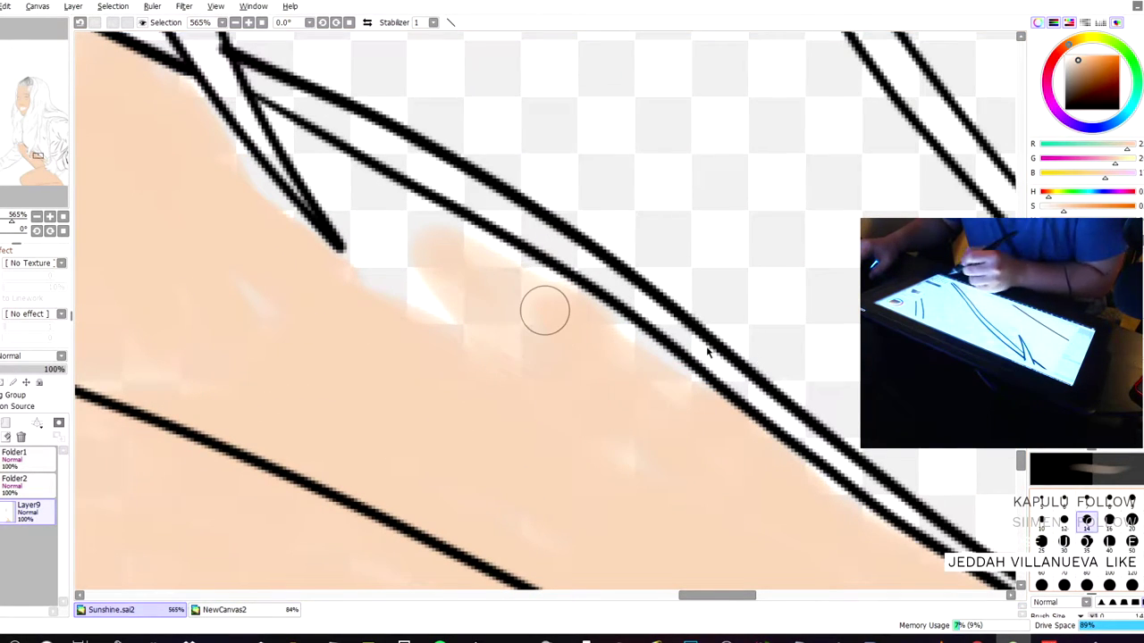
{"action": "mouse_move", "coordinate": [420, 265]}
{"action": "left_mouse_down"}
{"action": "mouse_move", "coordinate": [371, 228]}
{"action": "mouse_move", "coordinate": [347, 189]}
{"action": "mouse_move", "coordinate": [437, 298]}
{"action": "mouse_move", "coordinate": [367, 243]}
{"action": "mouse_move", "coordinate": [380, 290]}
{"action": "mouse_move", "coordinate": [429, 314]}
{"action": "mouse_move", "coordinate": [476, 301]}
{"action": "mouse_move", "coordinate": [366, 174]}
{"action": "left_mouse_up"}
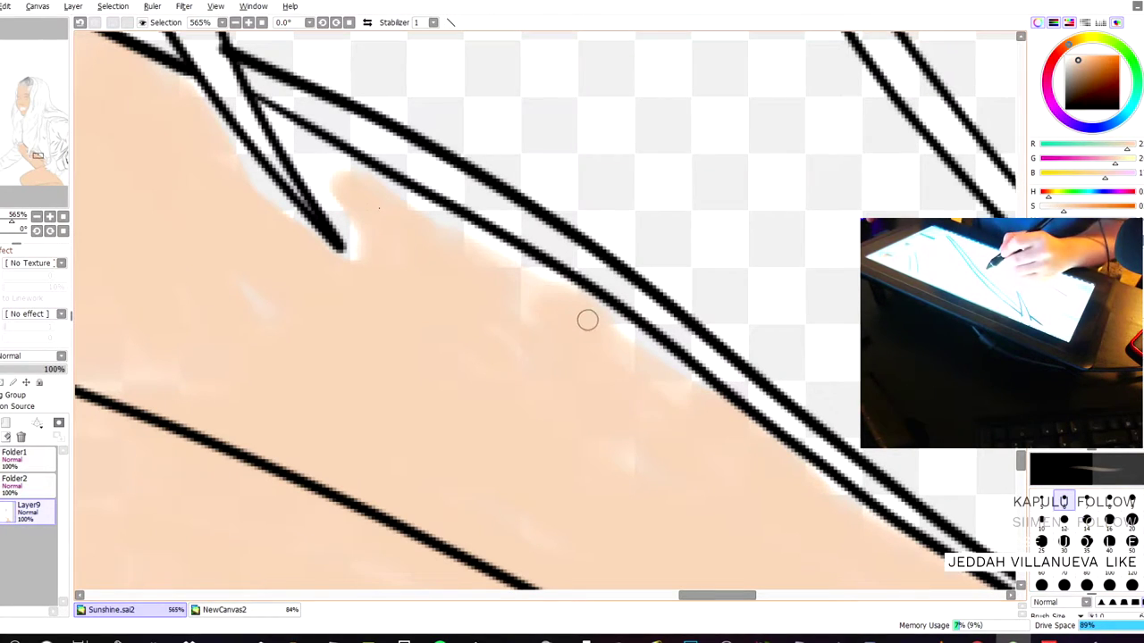
{"action": "mouse_move", "coordinate": [497, 245]}
{"action": "left_mouse_down"}
{"action": "mouse_move", "coordinate": [278, 121]}
{"action": "mouse_move", "coordinate": [346, 211]}
{"action": "mouse_move", "coordinate": [263, 107]}
{"action": "mouse_move", "coordinate": [336, 179]}
{"action": "mouse_move", "coordinate": [308, 153]}
{"action": "mouse_move", "coordinate": [353, 240]}
{"action": "mouse_move", "coordinate": [307, 172]}
{"action": "mouse_move", "coordinate": [350, 238]}
{"action": "mouse_move", "coordinate": [327, 187]}
{"action": "mouse_move", "coordinate": [364, 226]}
{"action": "mouse_move", "coordinate": [312, 154]}
{"action": "left_mouse_up"}
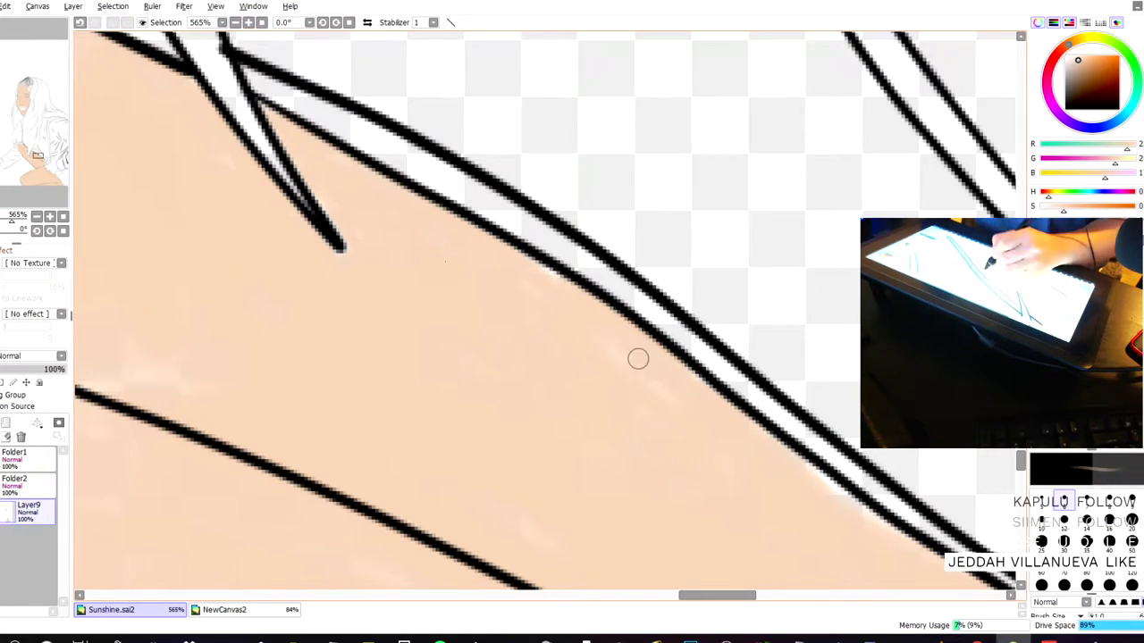
- Cover the pale streaks below the garment hem with skin colour using a size 16 brush
{"action": "scroll", "coordinate": [496, 344], "scroll_direction": "down", "scroll_amount": 2}
{"action": "left_click_drag", "start_coordinate": [492, 360], "coordinate": [733, 360]}
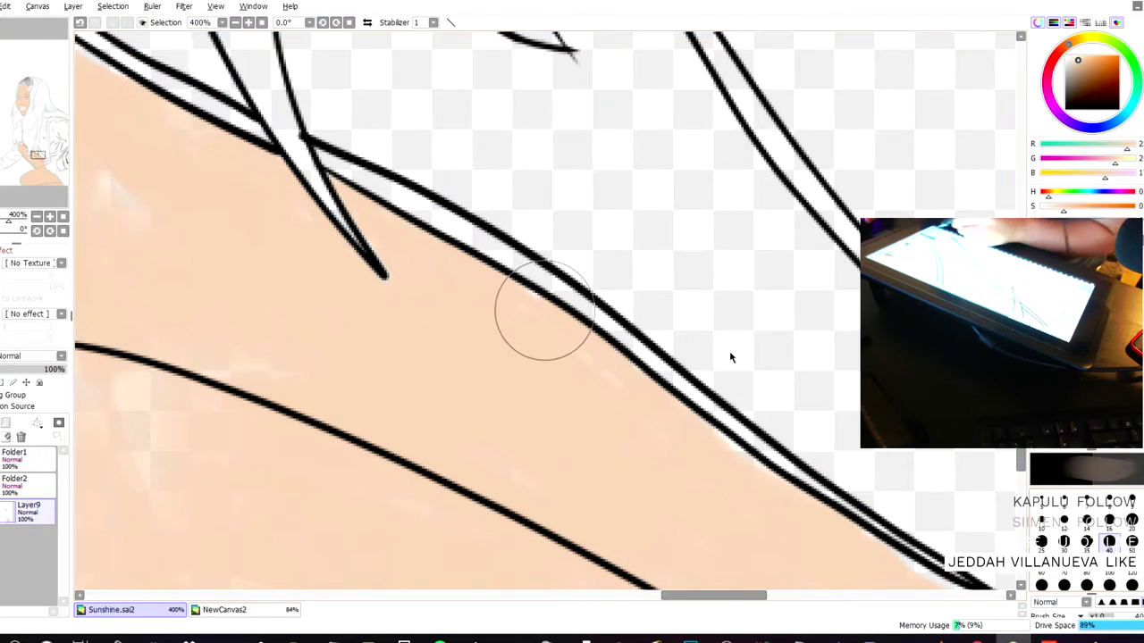
{"action": "key", "text": "bracketleft"}
{"action": "key", "text": "bracketleft"}
{"action": "key", "text": "bracketleft"}
{"action": "key", "text": "bracketleft"}
{"action": "key", "text": "bracketleft"}
{"action": "mouse_move", "coordinate": [615, 387]}
{"action": "left_mouse_down"}
{"action": "mouse_move", "coordinate": [503, 305]}
{"action": "mouse_move", "coordinate": [532, 314]}
{"action": "left_mouse_up"}
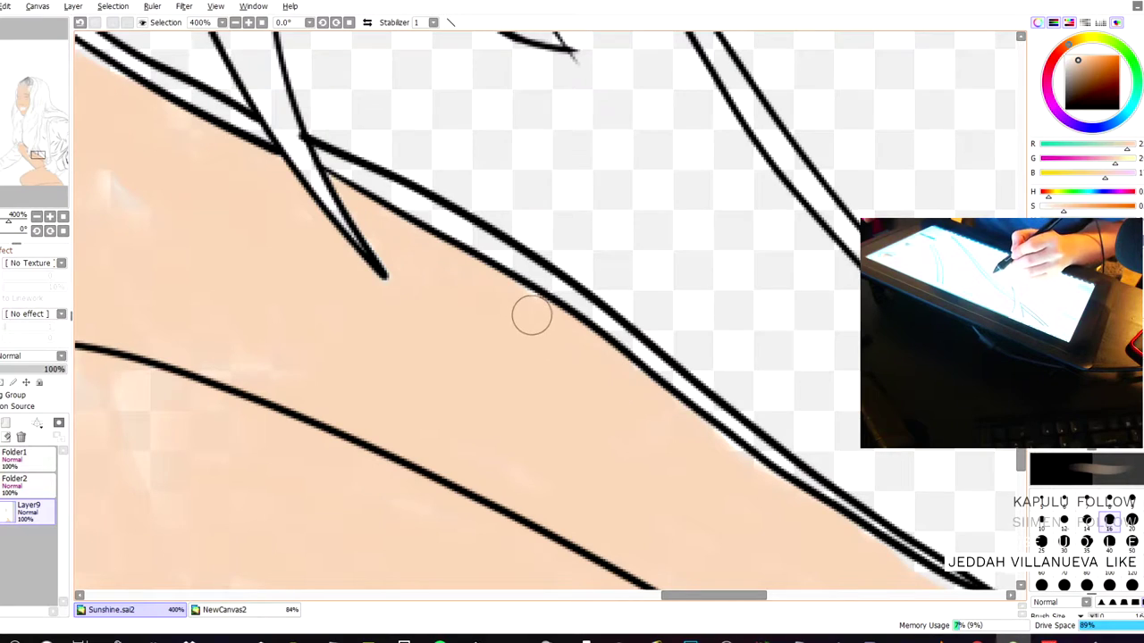
- Touch up the pale fringe along the lower hem outline with a size 12 brush
{"action": "key", "text": "bracketleft"}
{"action": "key", "text": "bracketleft"}
{"action": "scroll", "coordinate": [738, 428], "scroll_direction": "up", "scroll_amount": 2}
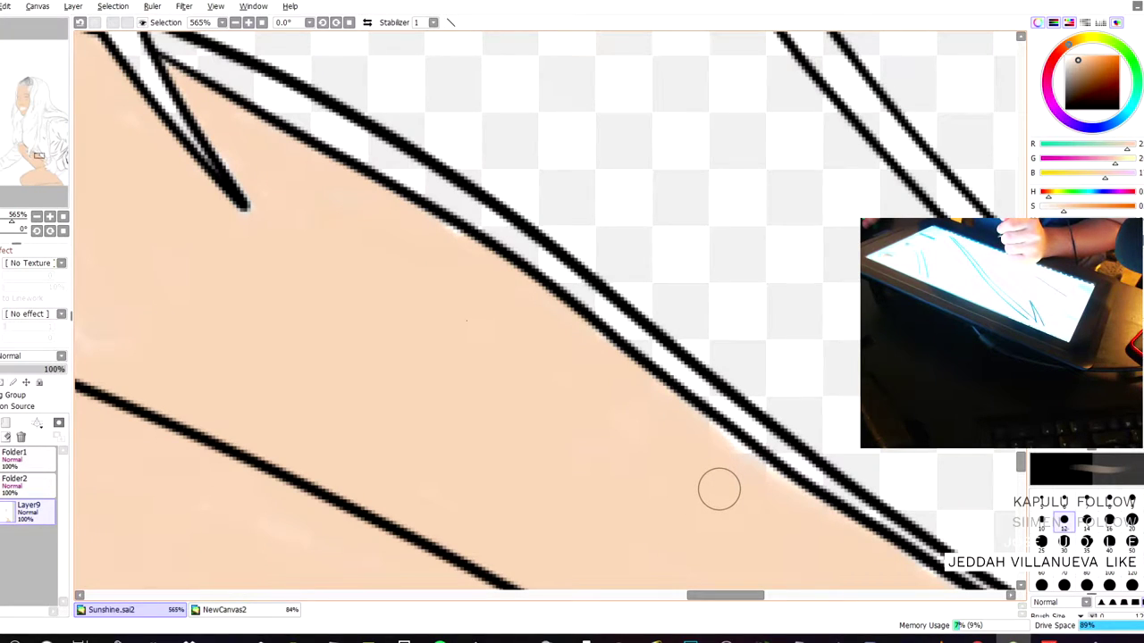
{"action": "scroll", "coordinate": [704, 501], "scroll_direction": "up", "scroll_amount": 1}
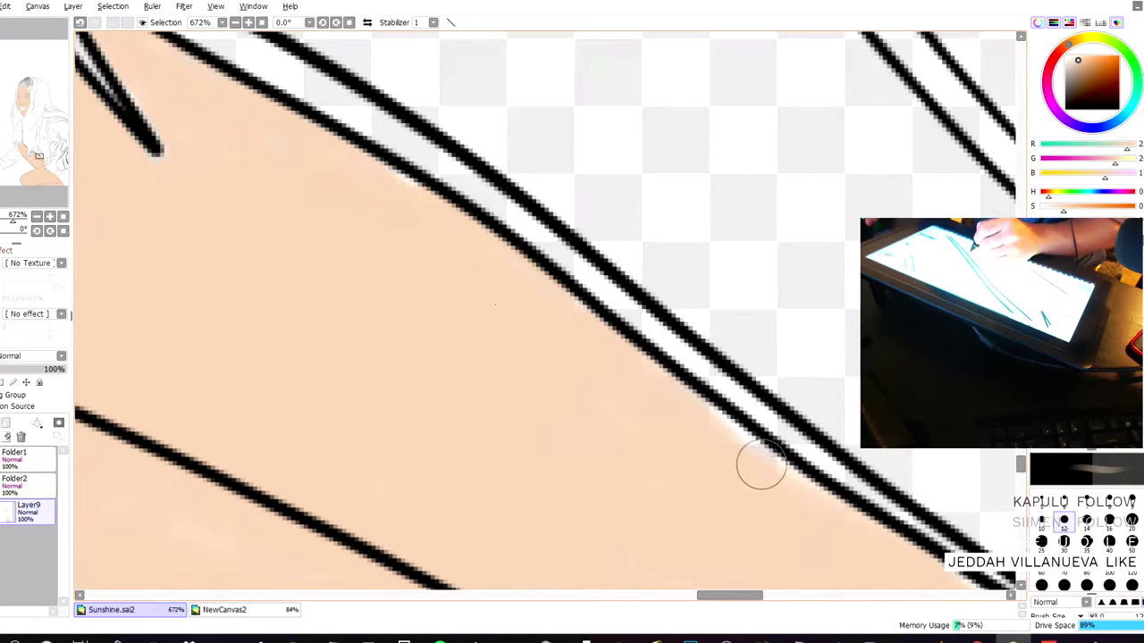
{"action": "scroll", "coordinate": [580, 453], "scroll_direction": "down", "scroll_amount": 1}
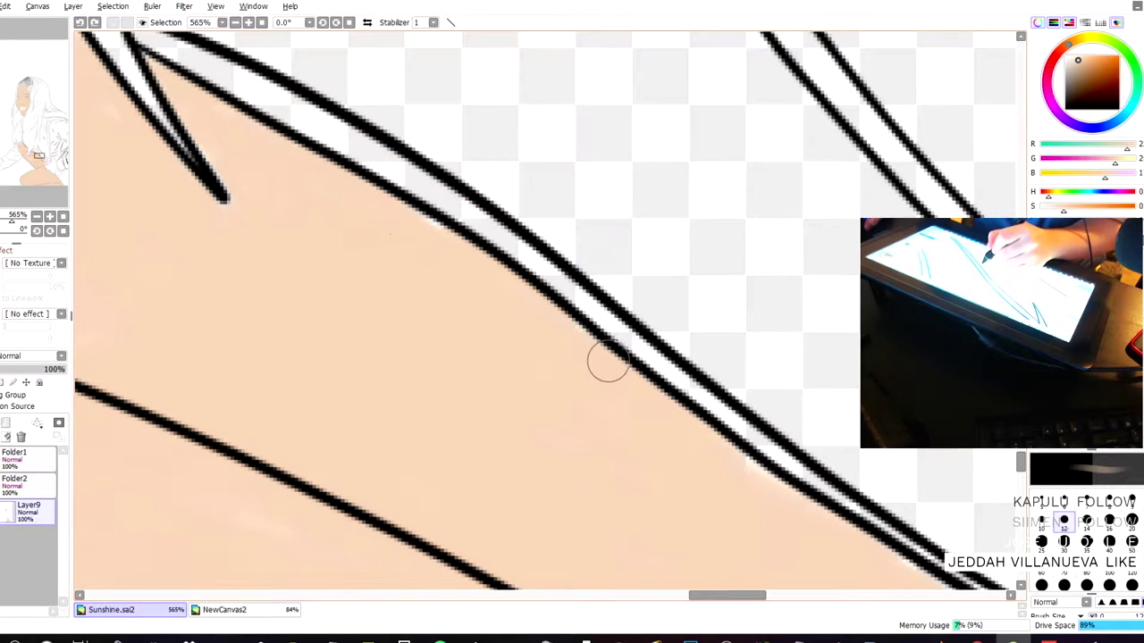
{"action": "scroll", "coordinate": [686, 404], "scroll_direction": "down", "scroll_amount": 1}
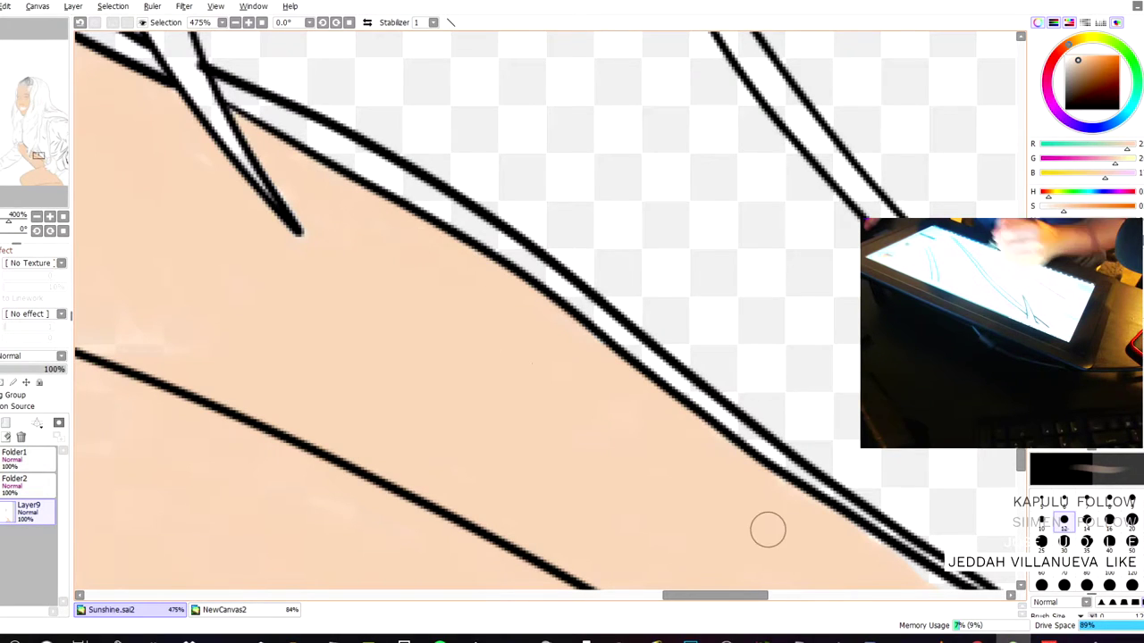
- Extend the midriff's skin colour down to the fingertip and wrist outlines with the size 12 brush, undoing one stroke, and save the drawing
{"action": "scroll", "coordinate": [819, 541], "scroll_direction": "down", "scroll_amount": 4}
{"action": "mouse_move", "coordinate": [542, 335]}
{"action": "left_mouse_down"}
{"action": "mouse_move", "coordinate": [396, 133]}
{"action": "mouse_move", "coordinate": [320, 61]}
{"action": "left_mouse_up"}
{"action": "mouse_move", "coordinate": [801, 408]}
{"action": "left_mouse_down"}
{"action": "mouse_move", "coordinate": [693, 332]}
{"action": "mouse_move", "coordinate": [703, 329]}
{"action": "left_mouse_up"}
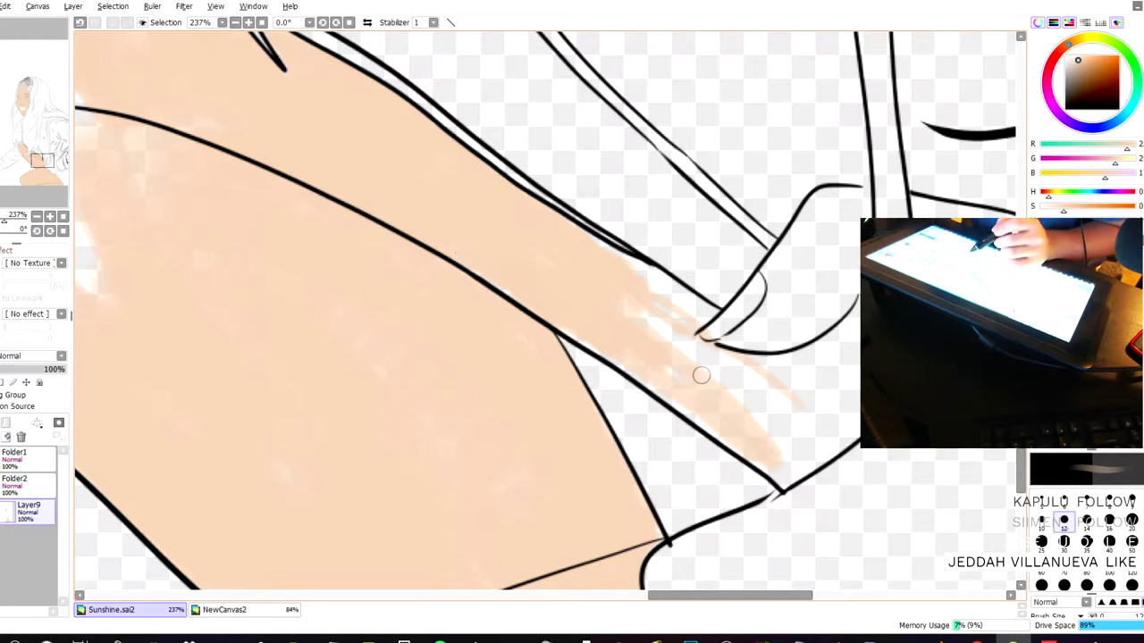
{"action": "key", "text": "ctrl+z"}
{"action": "mouse_move", "coordinate": [652, 288]}
{"action": "left_mouse_down"}
{"action": "mouse_move", "coordinate": [701, 304]}
{"action": "mouse_move", "coordinate": [584, 236]}
{"action": "mouse_move", "coordinate": [691, 352]}
{"action": "mouse_move", "coordinate": [581, 290]}
{"action": "mouse_move", "coordinate": [635, 355]}
{"action": "left_mouse_up"}
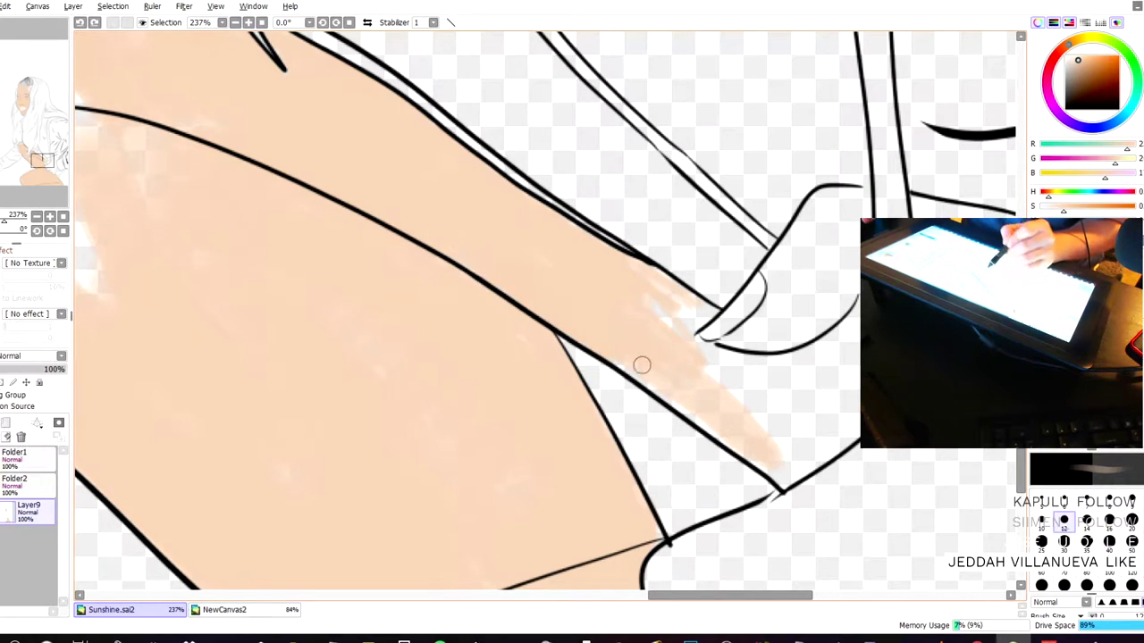
{"action": "mouse_move", "coordinate": [765, 455]}
{"action": "left_mouse_down"}
{"action": "mouse_move", "coordinate": [695, 364]}
{"action": "mouse_move", "coordinate": [807, 426]}
{"action": "mouse_move", "coordinate": [780, 371]}
{"action": "mouse_move", "coordinate": [807, 365]}
{"action": "mouse_move", "coordinate": [825, 431]}
{"action": "mouse_move", "coordinate": [801, 471]}
{"action": "mouse_move", "coordinate": [756, 434]}
{"action": "mouse_move", "coordinate": [770, 465]}
{"action": "left_mouse_up"}
{"action": "mouse_move", "coordinate": [724, 435]}
{"action": "left_mouse_down"}
{"action": "mouse_move", "coordinate": [730, 448]}
{"action": "mouse_move", "coordinate": [806, 459]}
{"action": "mouse_move", "coordinate": [769, 439]}
{"action": "mouse_move", "coordinate": [820, 447]}
{"action": "left_mouse_up"}
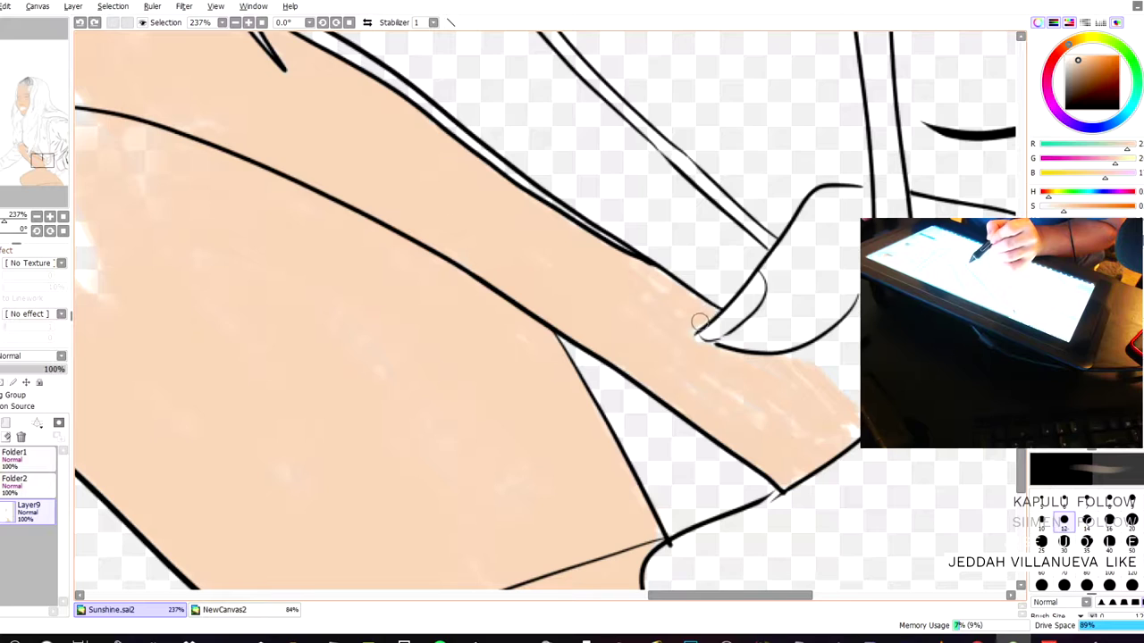
{"action": "left_click_drag", "start_coordinate": [688, 333], "coordinate": [697, 344]}
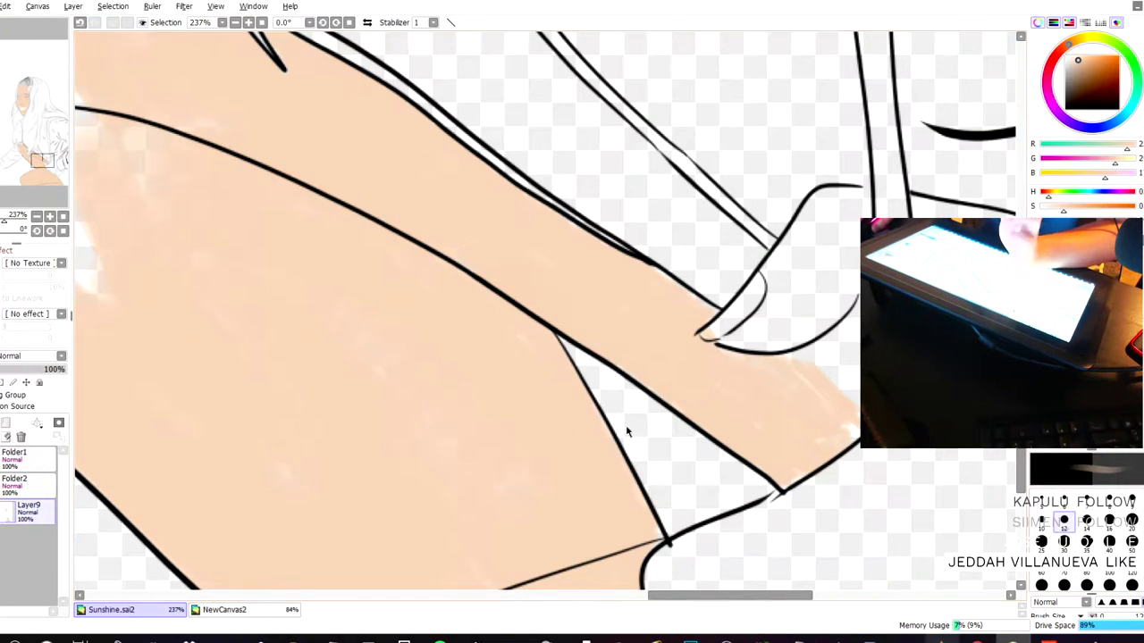
{"action": "key", "text": "ctrl+s"}
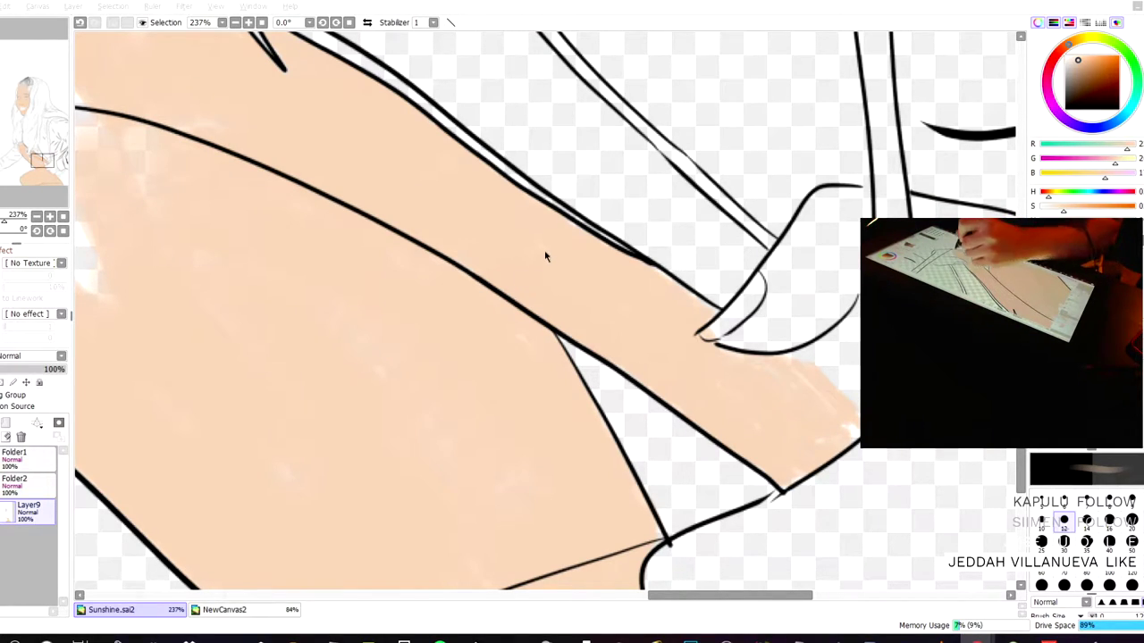
{"action": "left_click", "coordinate": [615, 282]}
{"action": "left_click_drag", "start_coordinate": [924, 451], "coordinate": [890, 499]}
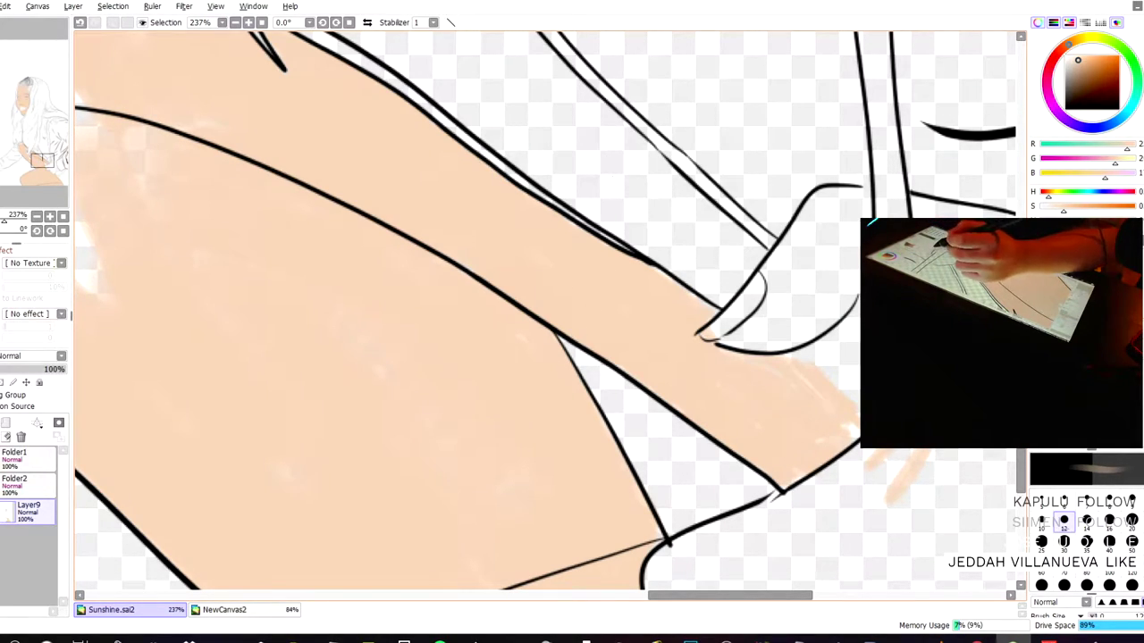
{"action": "key", "text": "ctrl+z"}
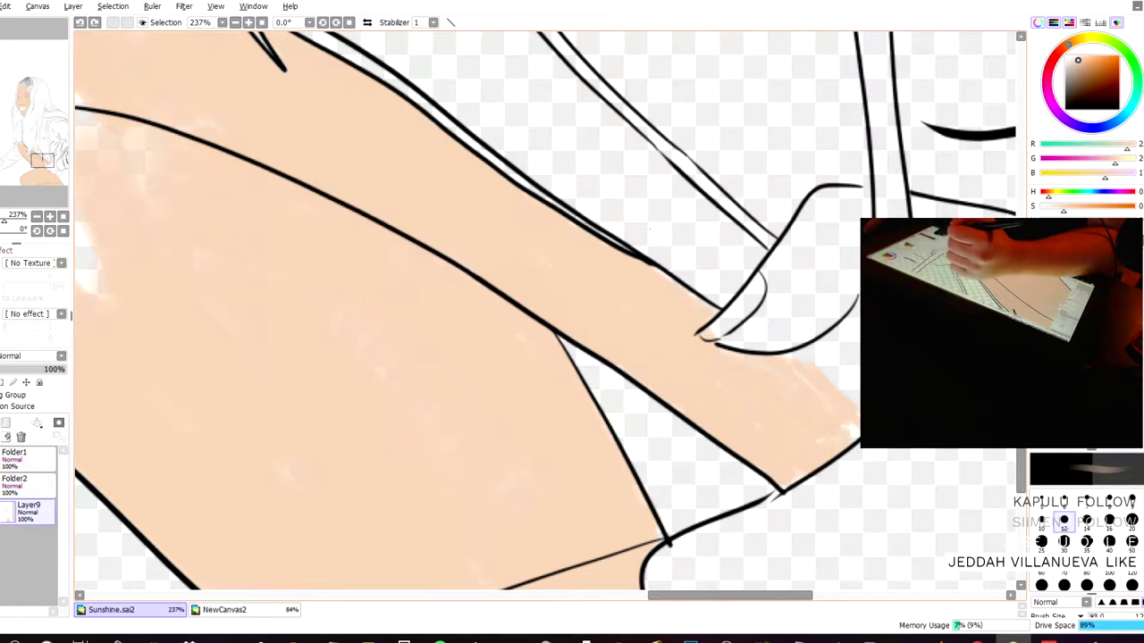
- Block in the back of the hand beside the thigh with skin colour, enlarging the brush to size 100
{"action": "left_click_drag", "start_coordinate": [943, 452], "coordinate": [816, 570]}
{"action": "left_click_drag", "start_coordinate": [543, 309], "coordinate": [718, 365], "text": "ctrl+alt"}
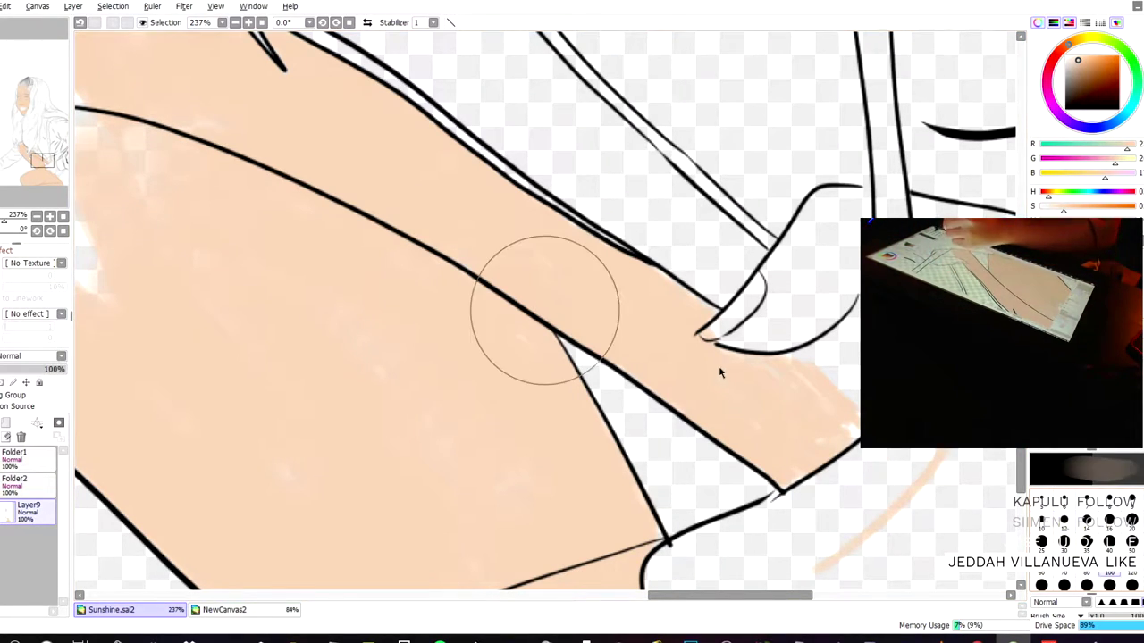
{"action": "left_click_drag", "start_coordinate": [949, 527], "coordinate": [971, 436]}
{"action": "left_click_drag", "start_coordinate": [836, 570], "coordinate": [948, 476]}
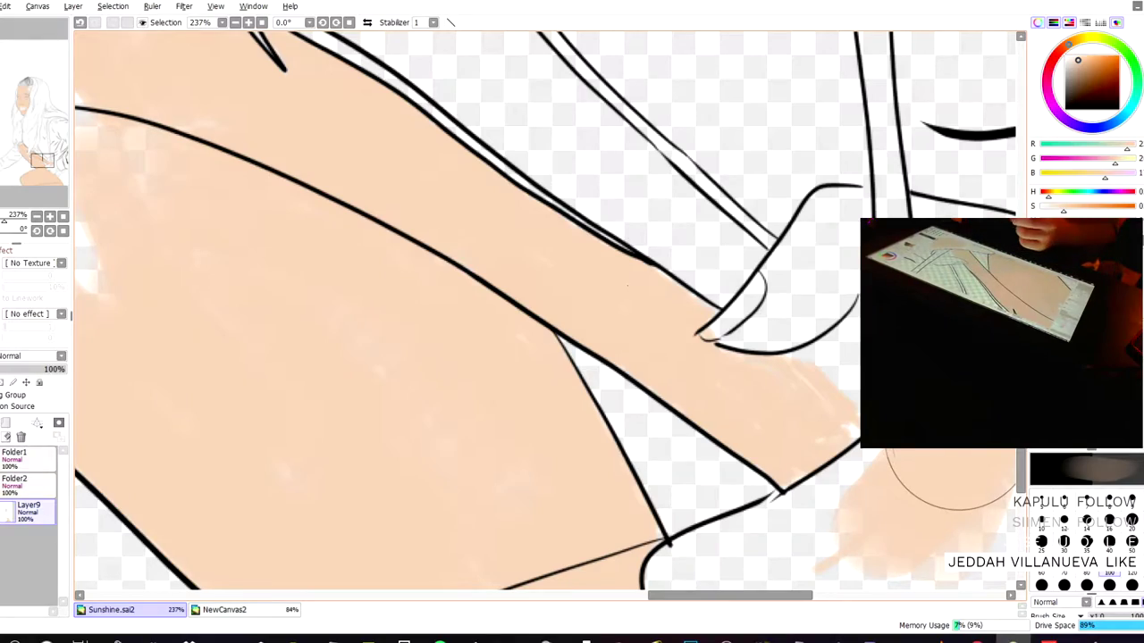
- Fill the rest of the hand, including its fingers and thumb, up to the outlines with a size 40 brush
{"action": "scroll", "coordinate": [953, 536], "scroll_direction": "down", "scroll_amount": 6}
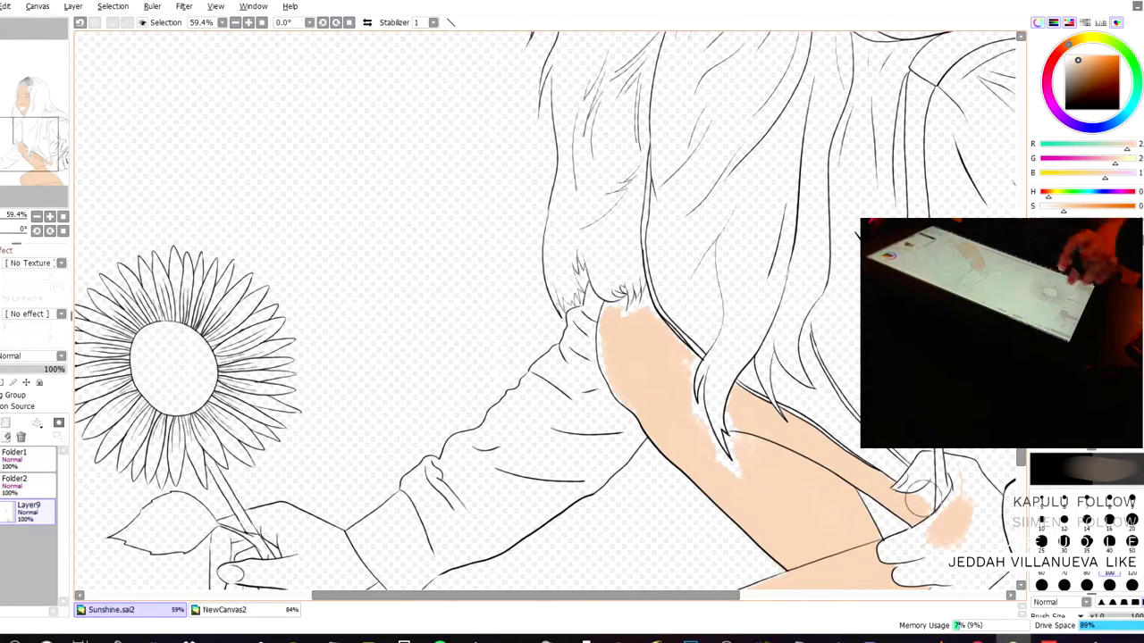
{"action": "left_click_drag", "start_coordinate": [566, 238], "coordinate": [399, 99]}
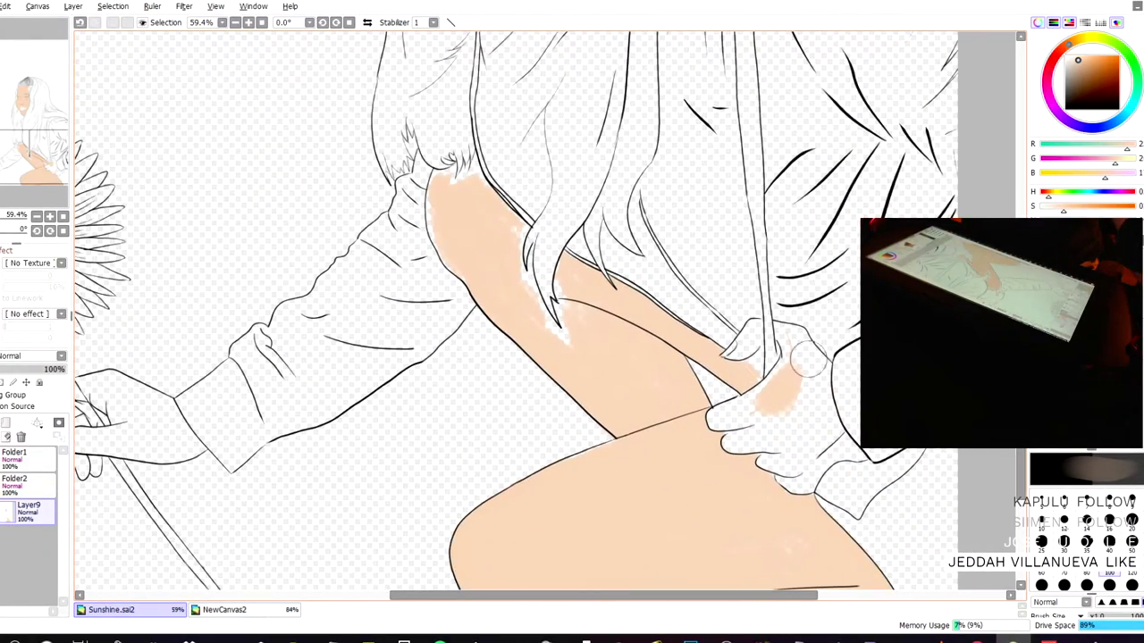
{"action": "scroll", "coordinate": [804, 362], "scroll_direction": "down", "scroll_amount": 4}
{"action": "scroll", "coordinate": [470, 214], "scroll_direction": "up", "scroll_amount": 1}
{"action": "left_click_drag", "start_coordinate": [470, 214], "coordinate": [472, 230]}
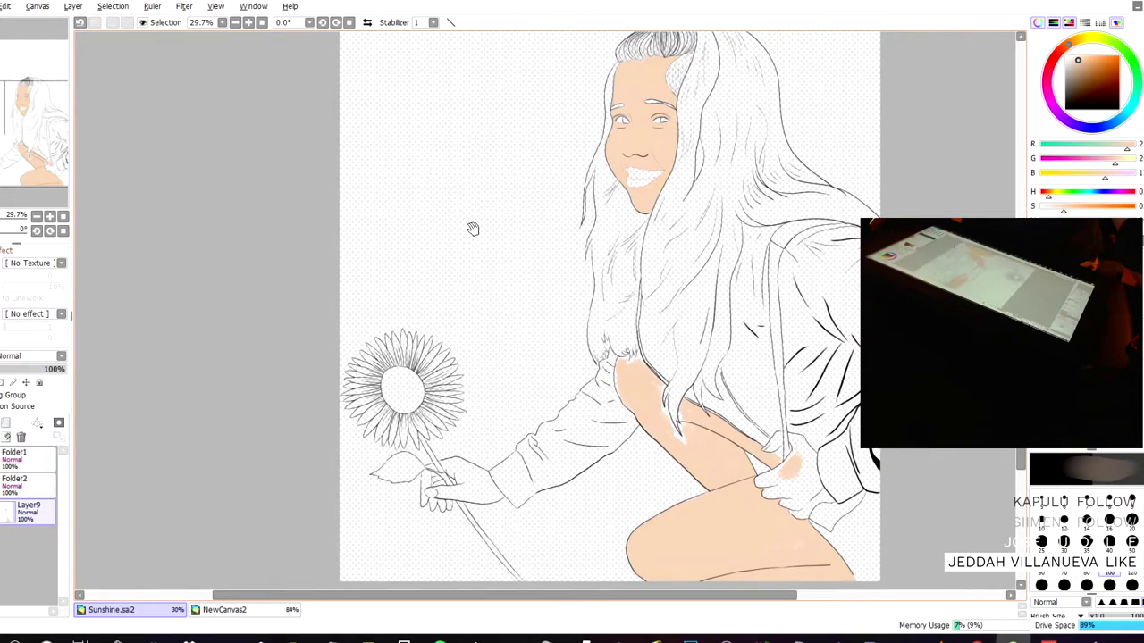
{"action": "key", "text": "n"}
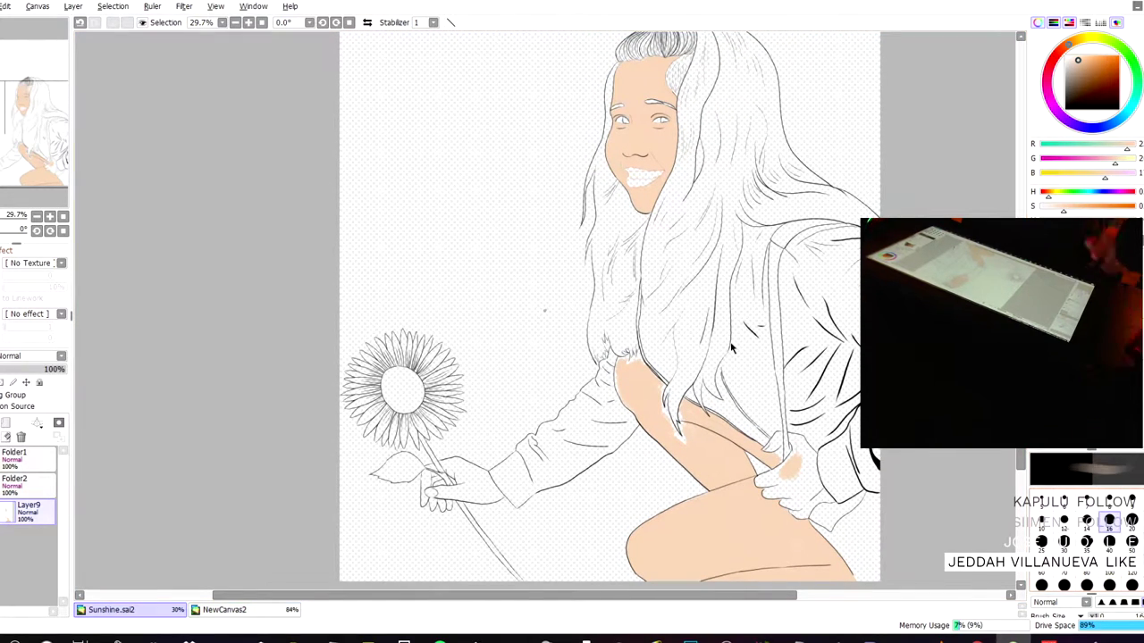
{"action": "left_click", "coordinate": [1109, 541]}
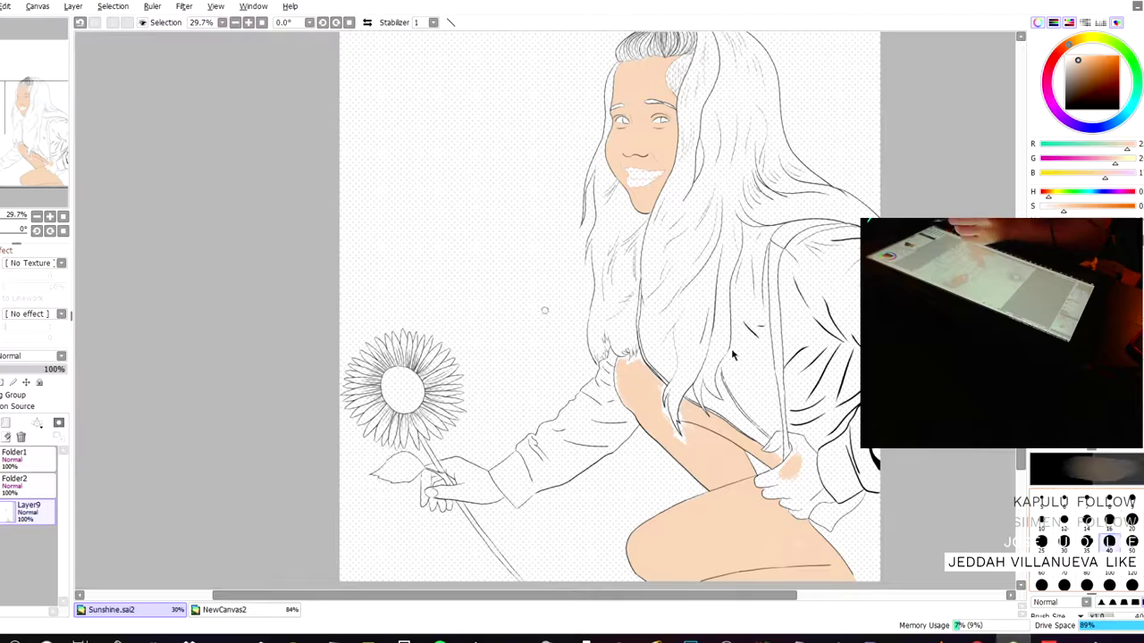
{"action": "mouse_move", "coordinate": [799, 463]}
{"action": "left_mouse_down"}
{"action": "mouse_move", "coordinate": [801, 506]}
{"action": "mouse_move", "coordinate": [775, 487]}
{"action": "left_mouse_up"}
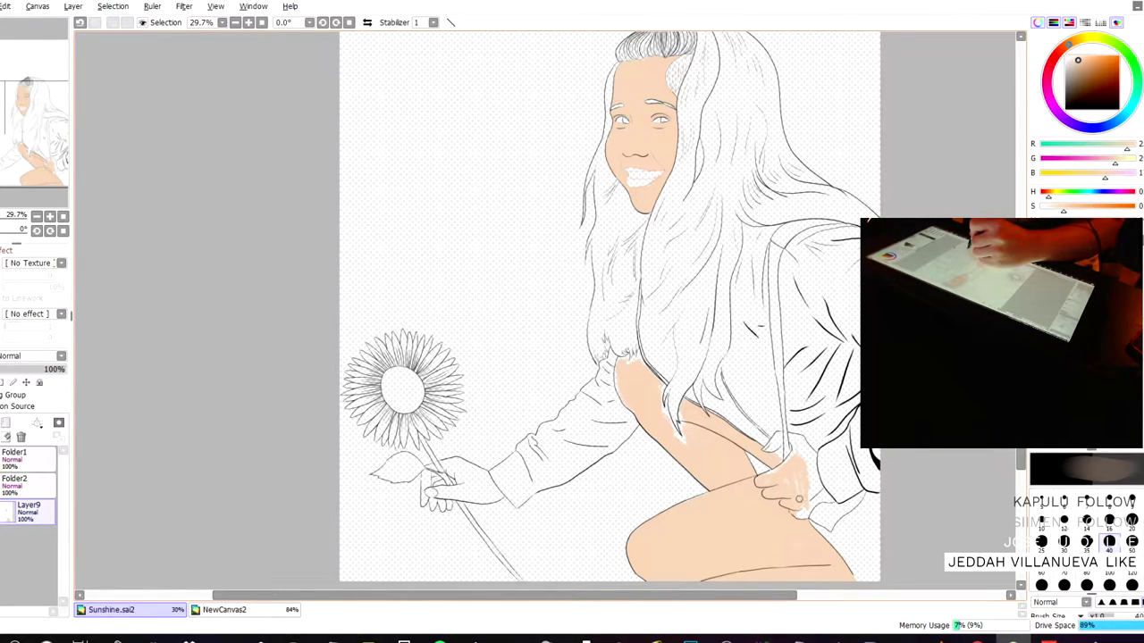
{"action": "left_click_drag", "start_coordinate": [806, 497], "coordinate": [810, 468]}
{"action": "scroll", "coordinate": [800, 445], "scroll_direction": "down", "scroll_amount": 1}
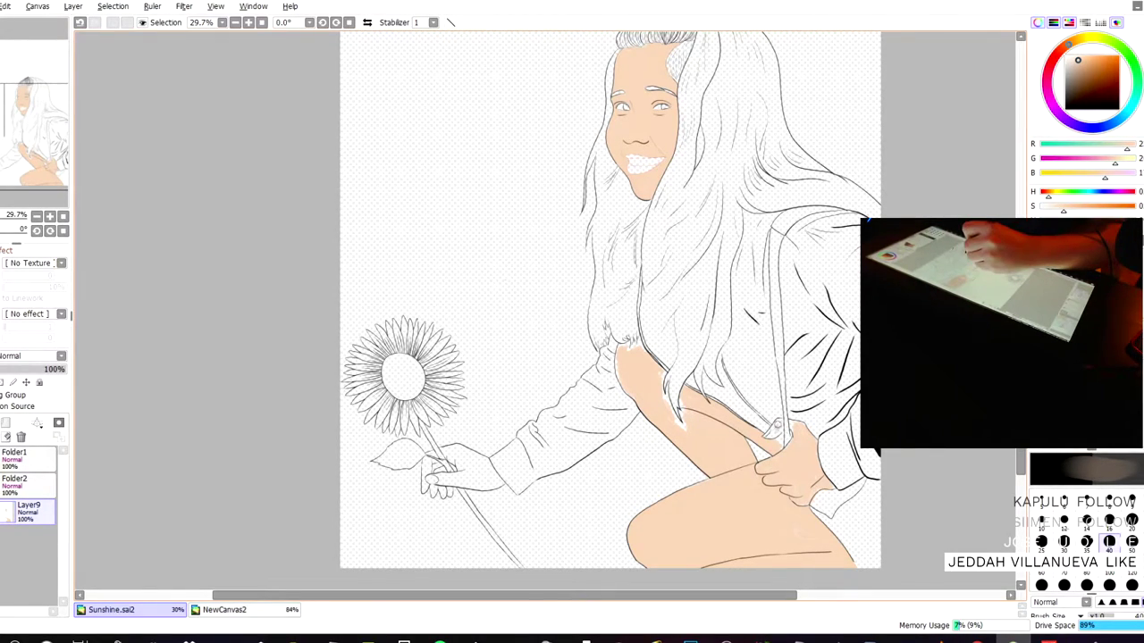
{"action": "scroll", "coordinate": [690, 404], "scroll_direction": "up", "scroll_amount": 2}
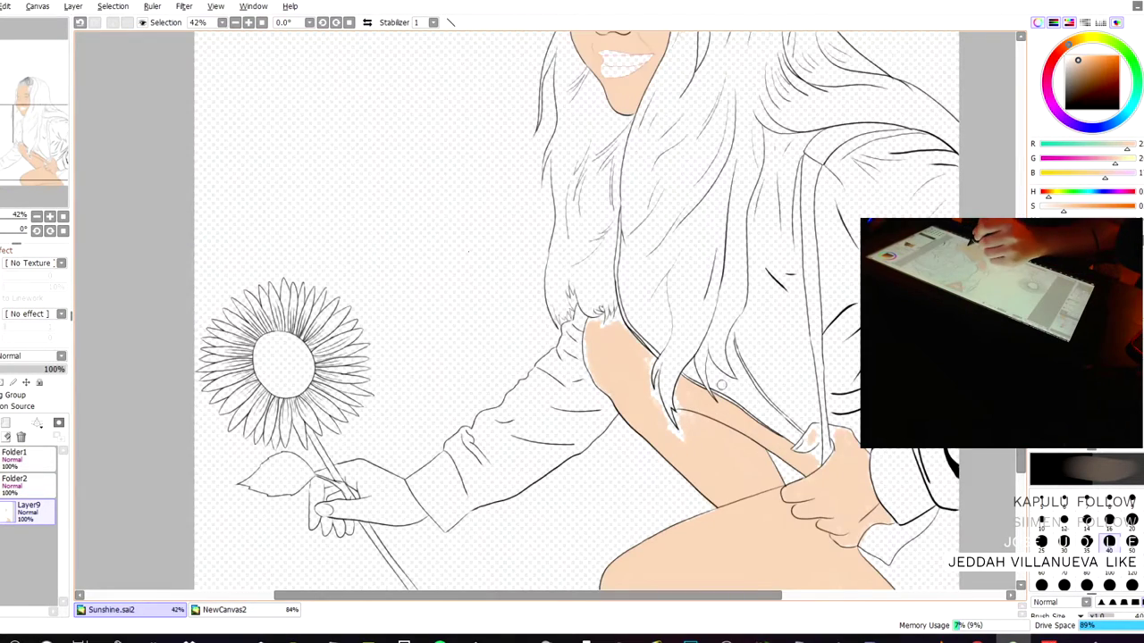
{"action": "scroll", "coordinate": [720, 384], "scroll_direction": "up", "scroll_amount": 3}
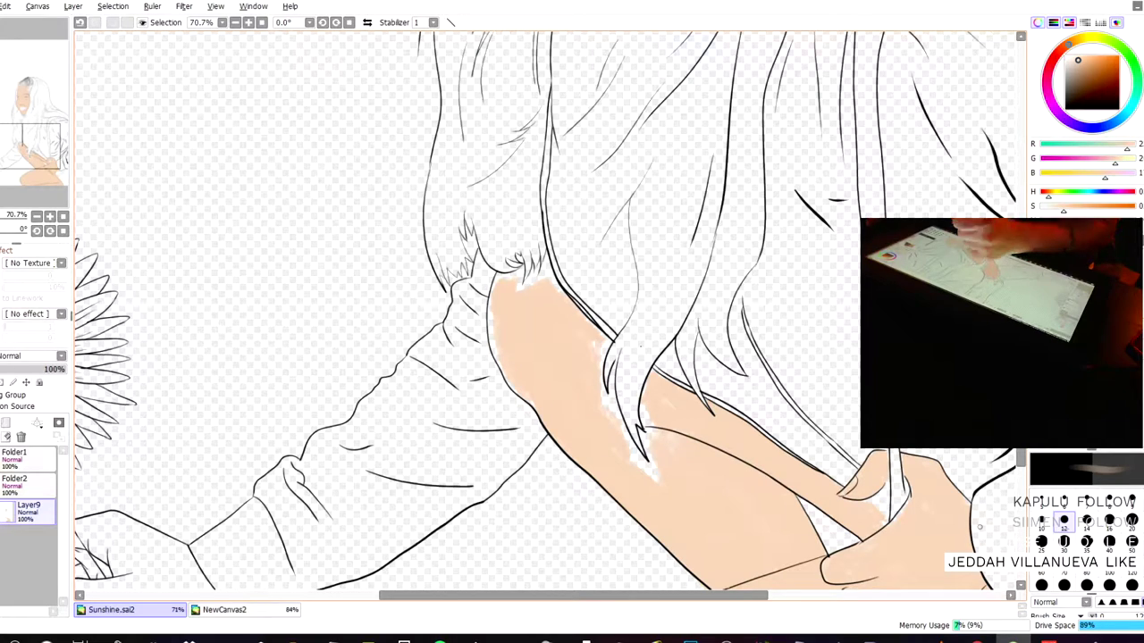
- Cover the white gaps around the pointed hair tip on the midriff with a size 40 brush
{"action": "key", "text": "]"}
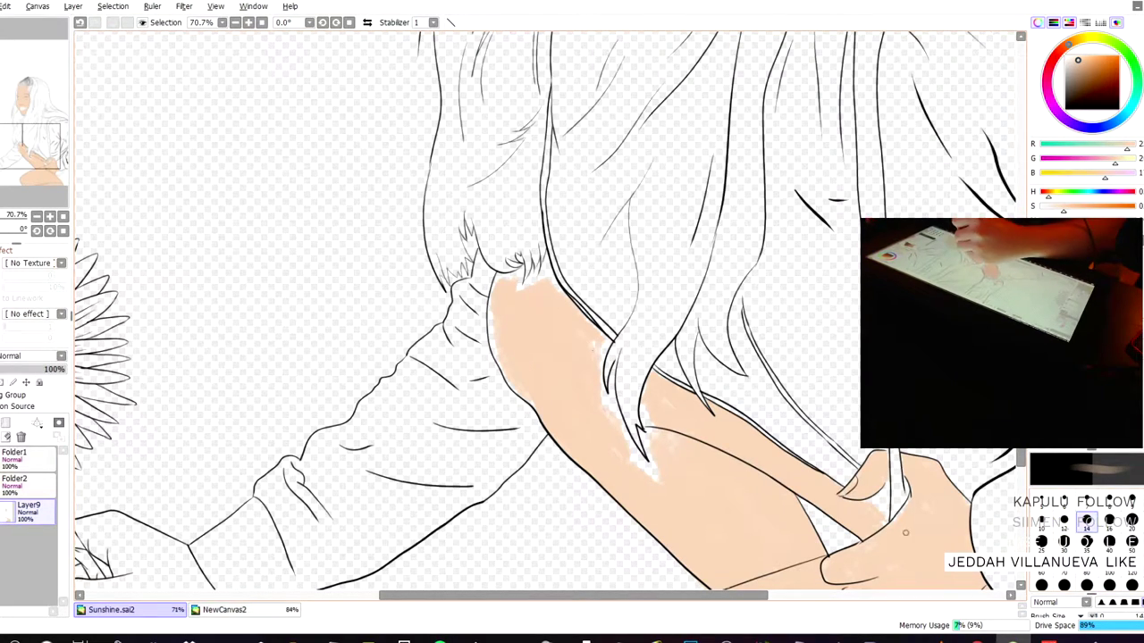
{"action": "key", "text": "bracketright"}
{"action": "key", "text": "bracketright"}
{"action": "key", "text": "bracketright"}
{"action": "key", "text": "bracketright"}
{"action": "key", "text": "bracketright"}
{"action": "key", "text": "bracketright"}
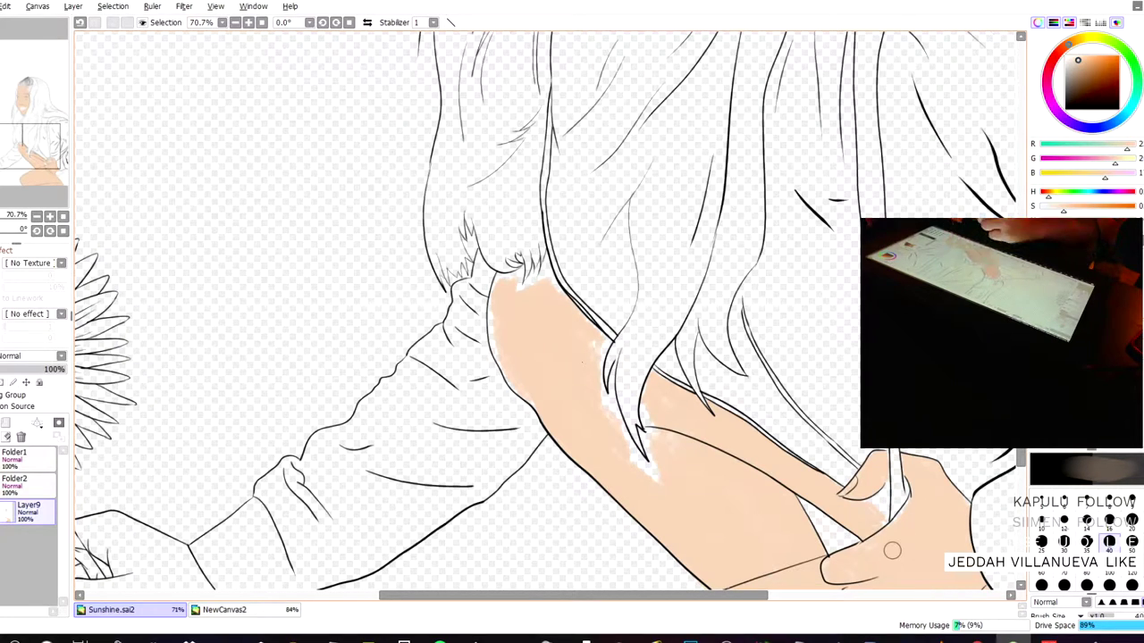
{"action": "mouse_move", "coordinate": [635, 455]}
{"action": "left_mouse_down"}
{"action": "mouse_move", "coordinate": [654, 483]}
{"action": "mouse_move", "coordinate": [645, 413]}
{"action": "mouse_move", "coordinate": [649, 426]}
{"action": "mouse_move", "coordinate": [657, 386]}
{"action": "mouse_move", "coordinate": [666, 423]}
{"action": "left_mouse_up"}
{"action": "left_click_drag", "start_coordinate": [575, 368], "coordinate": [592, 342]}
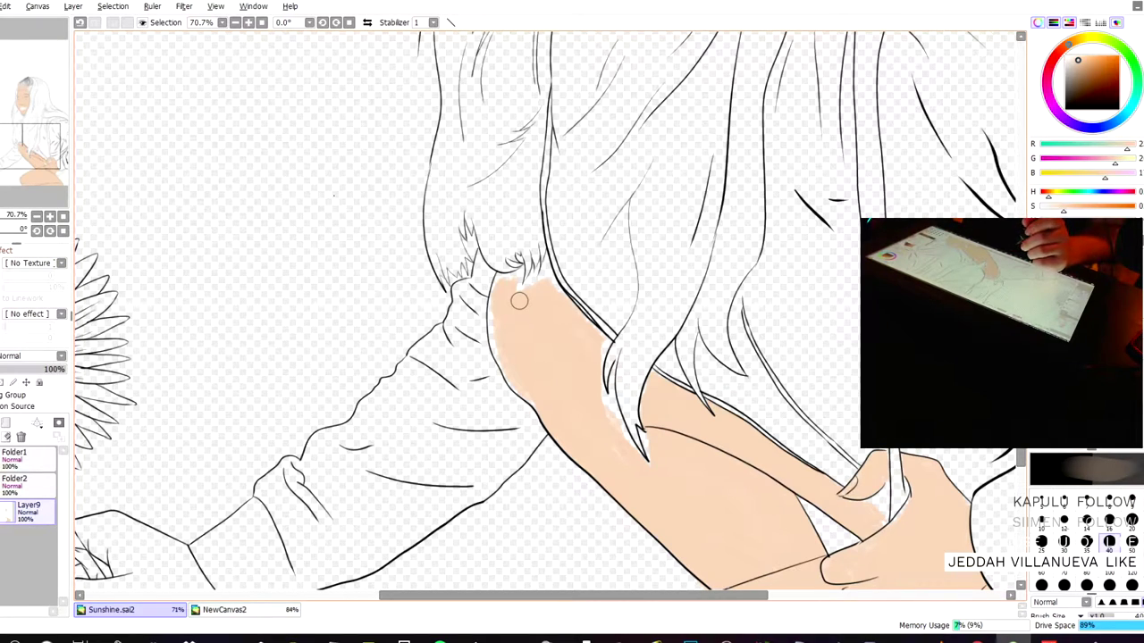
- Paint over the pale fringe on the midriff along the outer edge of the pointed hair lock
{"action": "scroll", "coordinate": [340, 165], "scroll_direction": "down", "scroll_amount": 3}
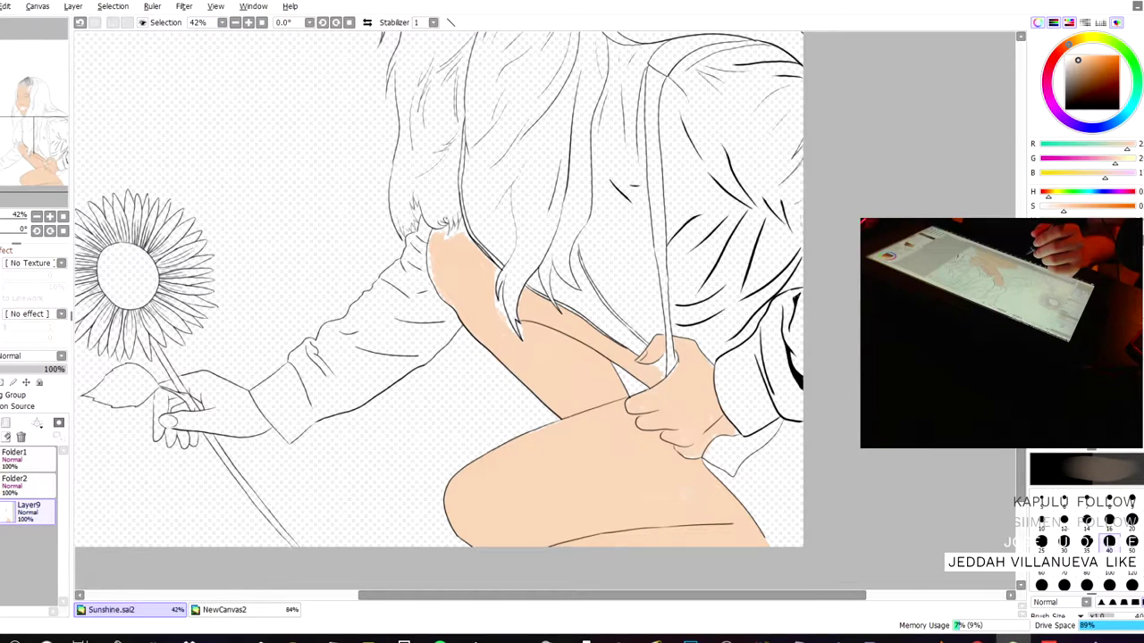
{"action": "scroll", "coordinate": [436, 402], "scroll_direction": "up", "scroll_amount": 7}
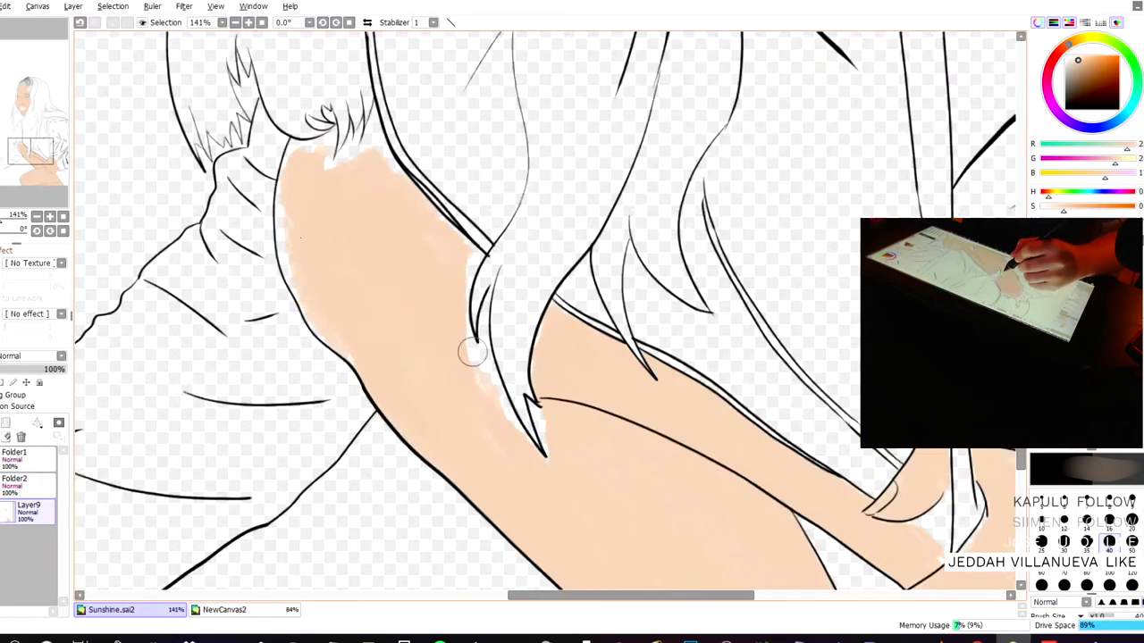
{"action": "left_click_drag", "start_coordinate": [487, 399], "coordinate": [453, 306]}
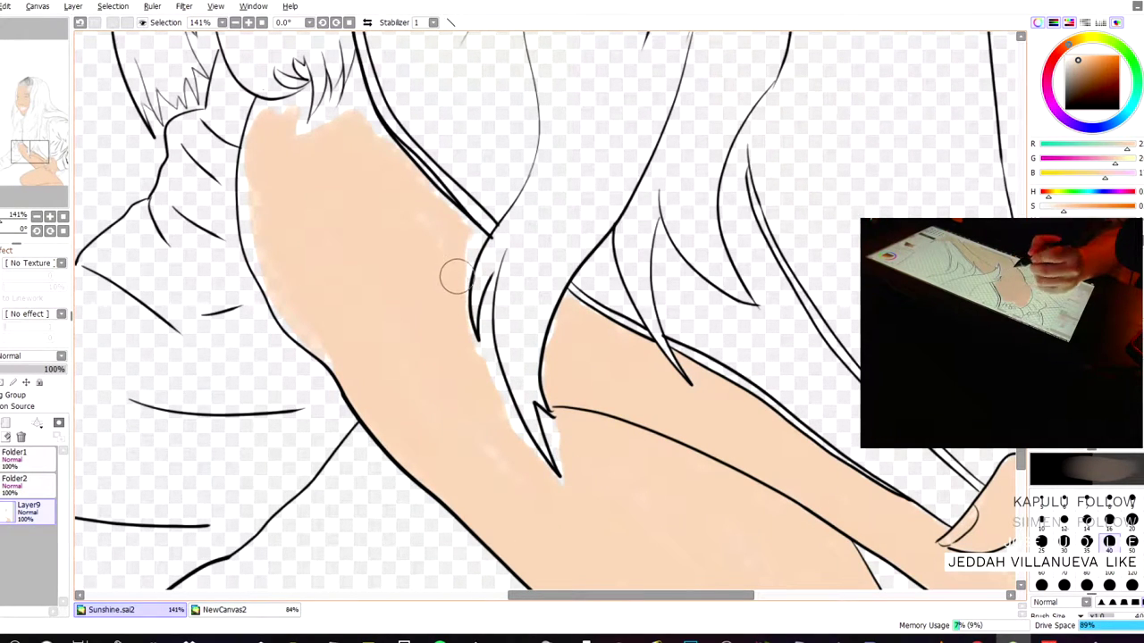
- Extend the skin colour up to the garment hem and between the hair strands above the midriff with a size 7 brush
{"action": "key", "text": "bracketleft"}
{"action": "key", "text": "bracketleft"}
{"action": "key", "text": "bracketleft"}
{"action": "key", "text": "bracketleft"}
{"action": "key", "text": "bracketleft"}
{"action": "key", "text": "bracketleft"}
{"action": "key", "text": "bracketleft"}
{"action": "key", "text": "bracketleft"}
{"action": "key", "text": "bracketleft"}
{"action": "key", "text": "bracketleft"}
{"action": "key", "text": "bracketleft"}
{"action": "left_click_drag", "start_coordinate": [467, 239], "coordinate": [466, 277]}
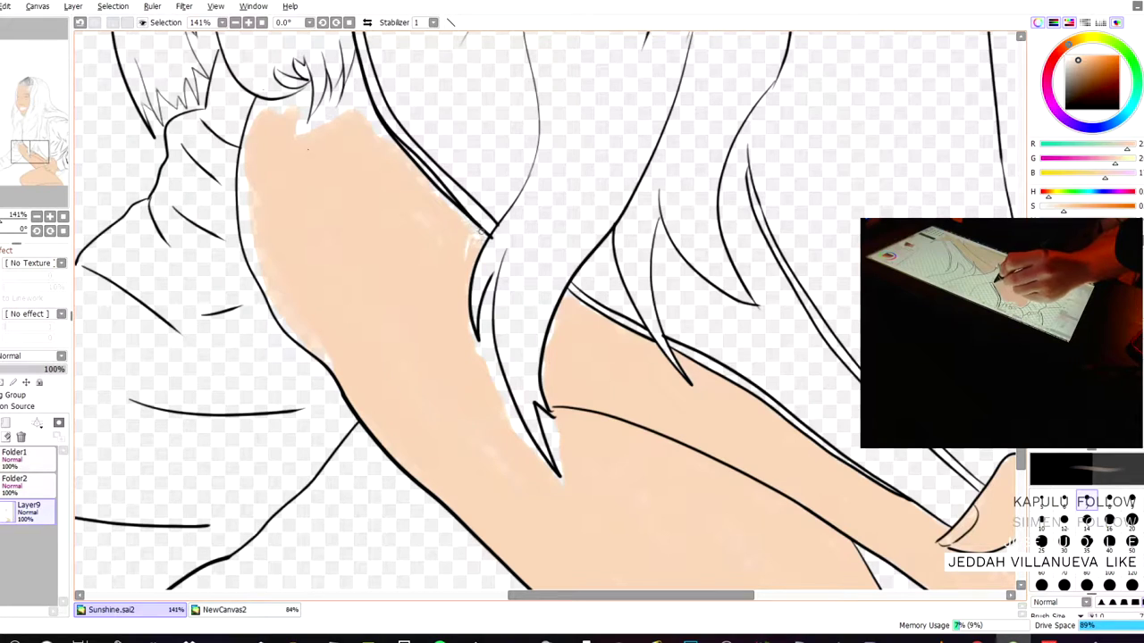
{"action": "left_click_drag", "start_coordinate": [386, 137], "coordinate": [365, 109]}
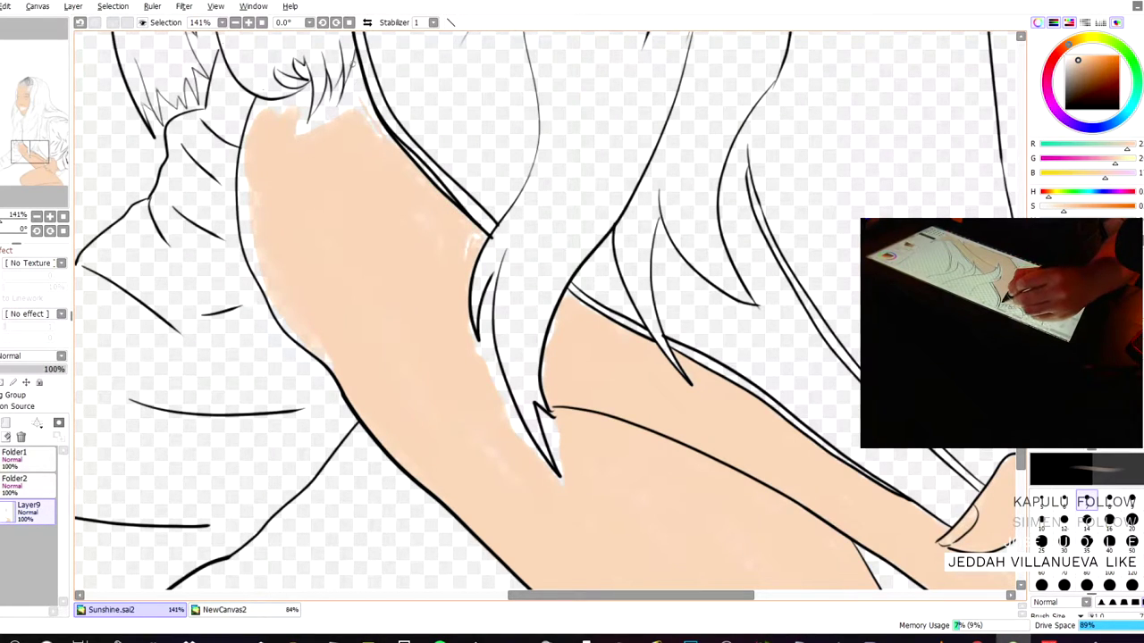
{"action": "mouse_move", "coordinate": [353, 62]}
{"action": "left_mouse_down"}
{"action": "mouse_move", "coordinate": [342, 123]}
{"action": "mouse_move", "coordinate": [357, 91]}
{"action": "mouse_move", "coordinate": [403, 158]}
{"action": "left_mouse_up"}
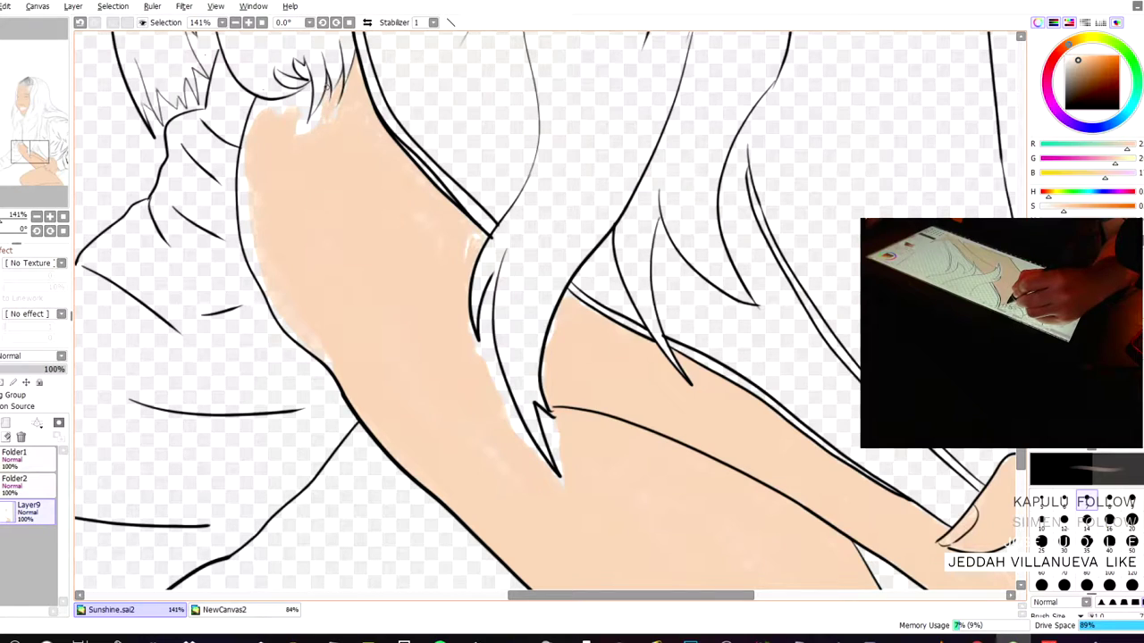
{"action": "left_click_drag", "start_coordinate": [315, 124], "coordinate": [299, 132]}
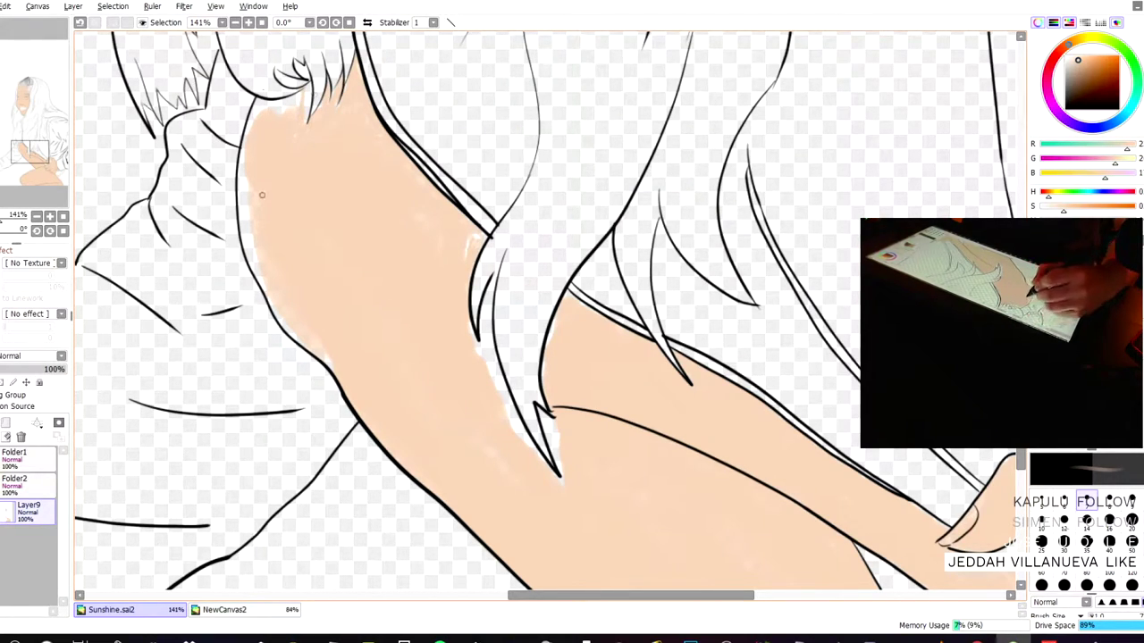
- Fill the pale edge along the midriff outline beside the sleeve, and switch to a size 14 brush for touch-ups
{"action": "left_click_drag", "start_coordinate": [248, 215], "coordinate": [241, 159]}
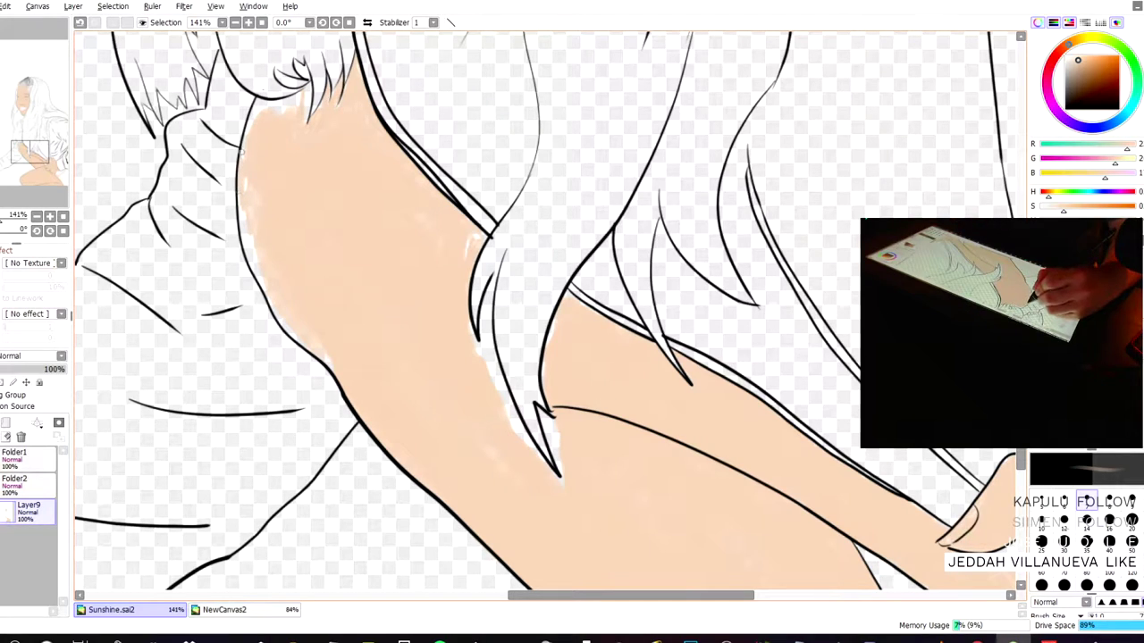
{"action": "mouse_move", "coordinate": [246, 228]}
{"action": "left_mouse_down"}
{"action": "mouse_move", "coordinate": [247, 199]}
{"action": "mouse_move", "coordinate": [249, 242]}
{"action": "mouse_move", "coordinate": [241, 221]}
{"action": "mouse_move", "coordinate": [268, 298]}
{"action": "mouse_move", "coordinate": [245, 225]}
{"action": "mouse_move", "coordinate": [251, 231]}
{"action": "mouse_move", "coordinate": [244, 206]}
{"action": "left_mouse_up"}
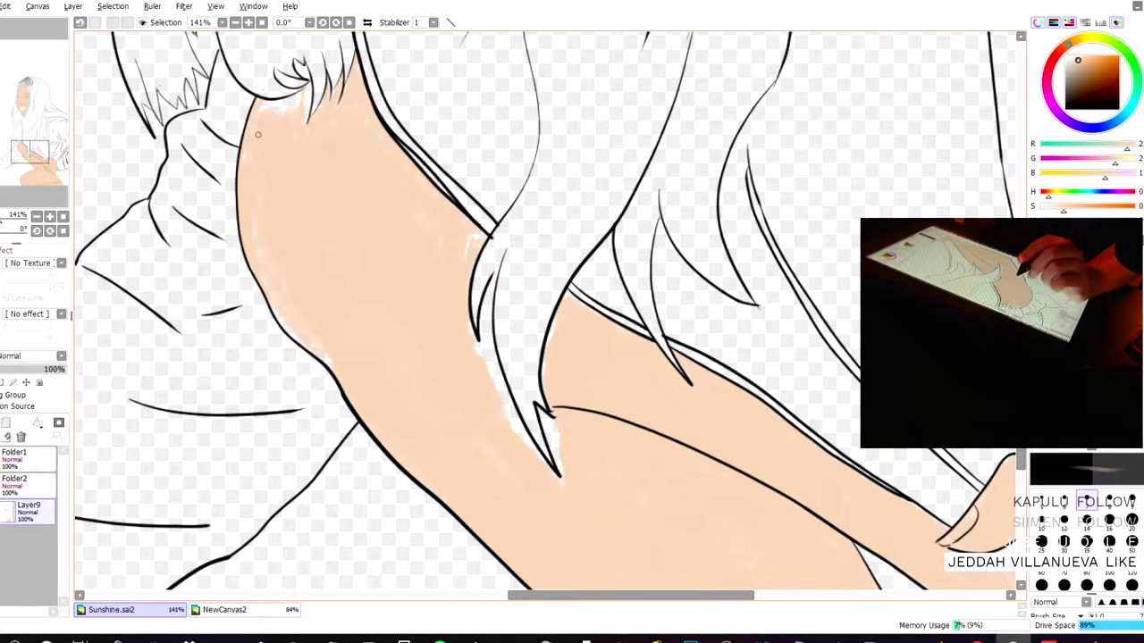
{"action": "left_click", "coordinate": [1086, 523]}
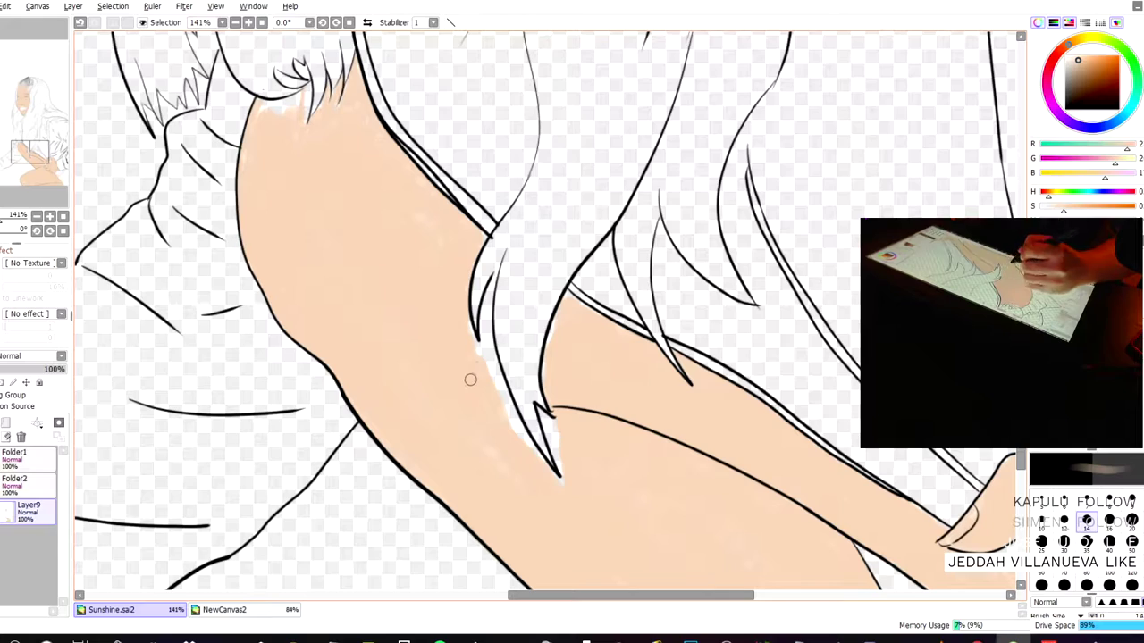
{"action": "scroll", "coordinate": [459, 269], "scroll_direction": "down", "scroll_amount": 7}
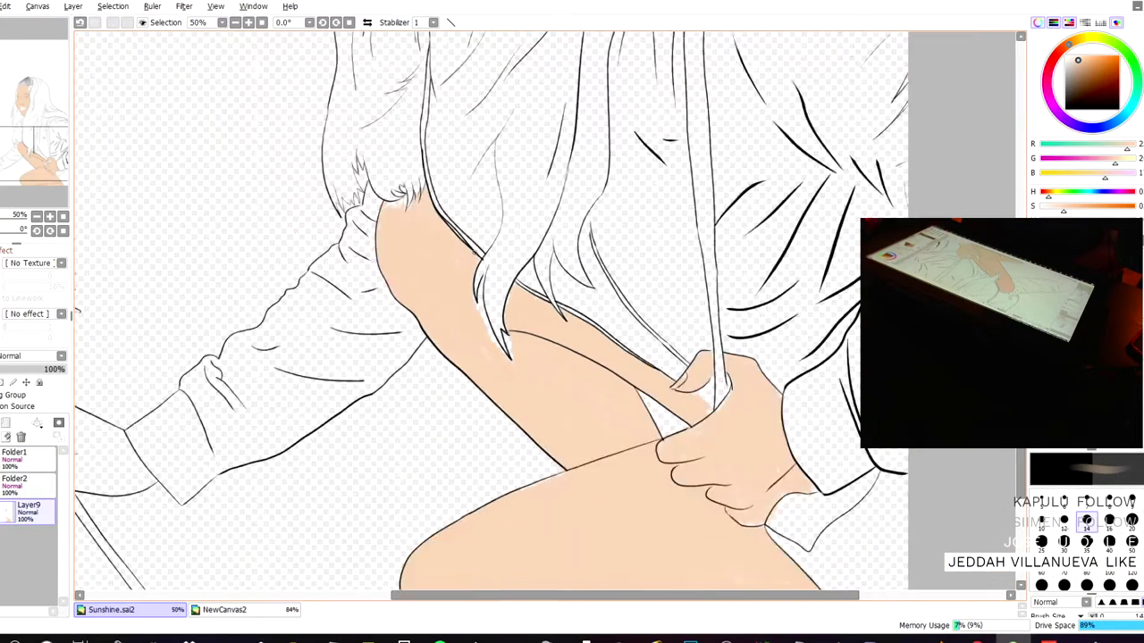
{"action": "scroll", "coordinate": [713, 184], "scroll_direction": "down", "scroll_amount": 5}
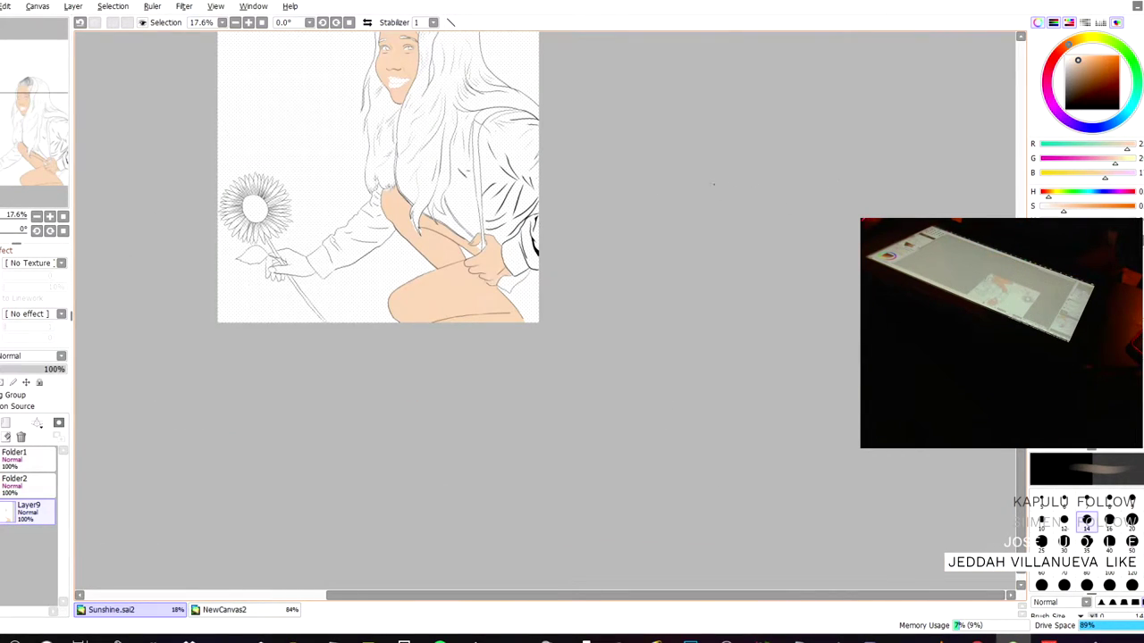
{"action": "scroll", "coordinate": [485, 101], "scroll_direction": "up", "scroll_amount": 2}
{"action": "scroll", "coordinate": [196, 115], "scroll_direction": "up", "scroll_amount": 1}
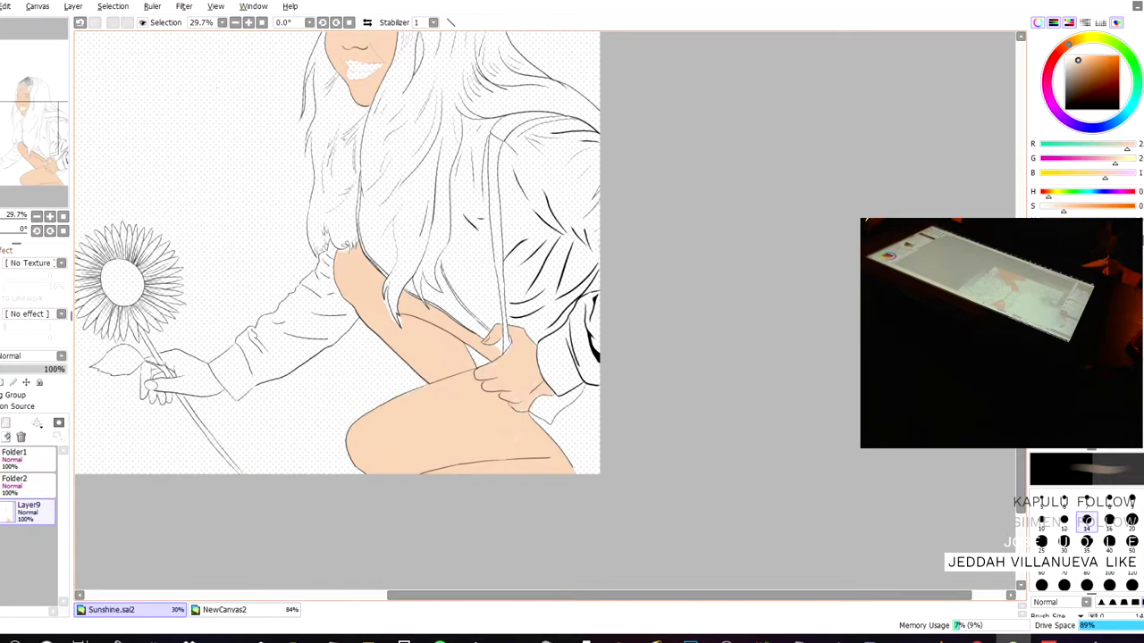
{"action": "left_click_drag", "start_coordinate": [176, 113], "coordinate": [288, 237]}
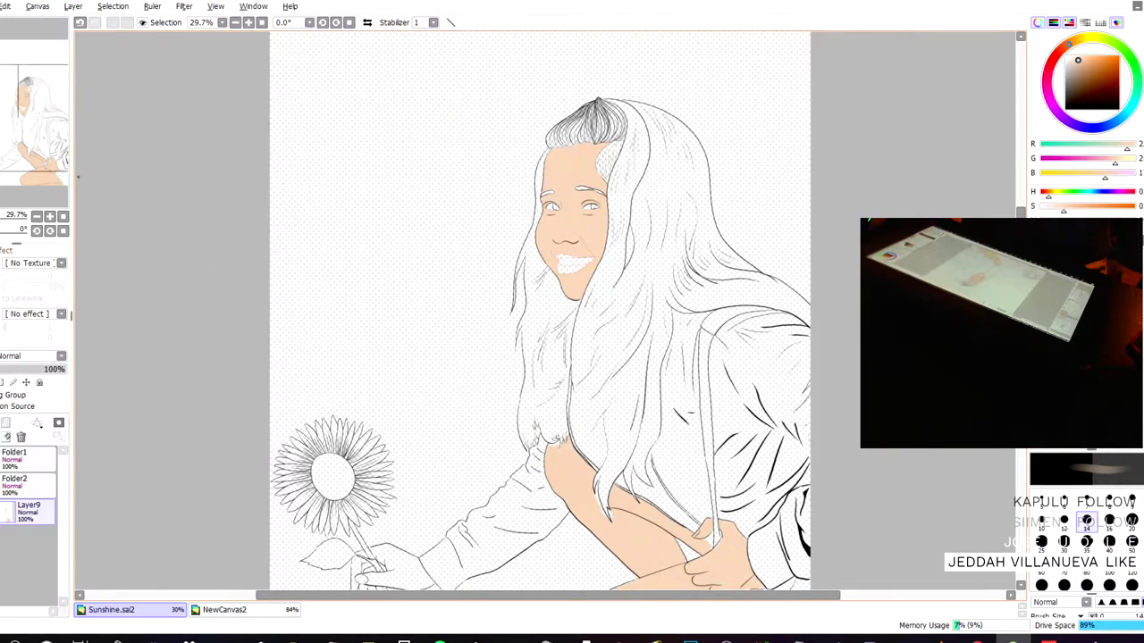
- Fill the white gap on the midriff along the outer edge of the pointed hair lock with a size 12 brush
{"action": "mouse_move", "coordinate": [73, 128]}
{"action": "left_mouse_down"}
{"action": "mouse_move", "coordinate": [118, 137]}
{"action": "mouse_move", "coordinate": [55, 121]}
{"action": "left_mouse_up"}
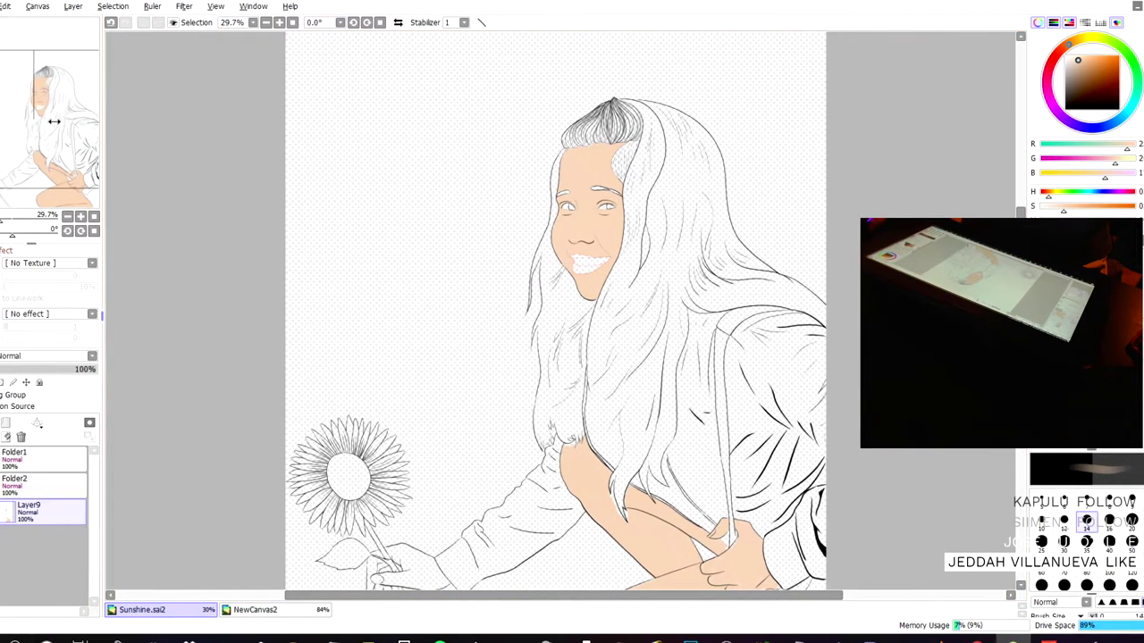
{"action": "scroll", "coordinate": [741, 365], "scroll_direction": "up", "scroll_amount": 2}
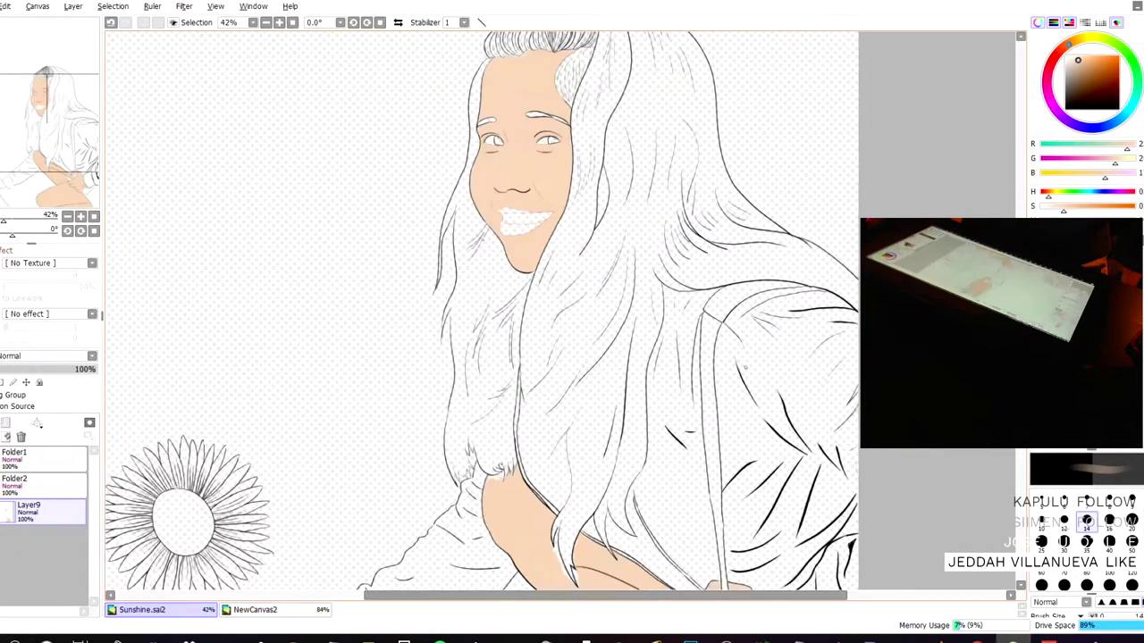
{"action": "left_click_drag", "start_coordinate": [310, 284], "coordinate": [393, 14]}
{"action": "scroll", "coordinate": [289, 192], "scroll_direction": "up", "scroll_amount": 5}
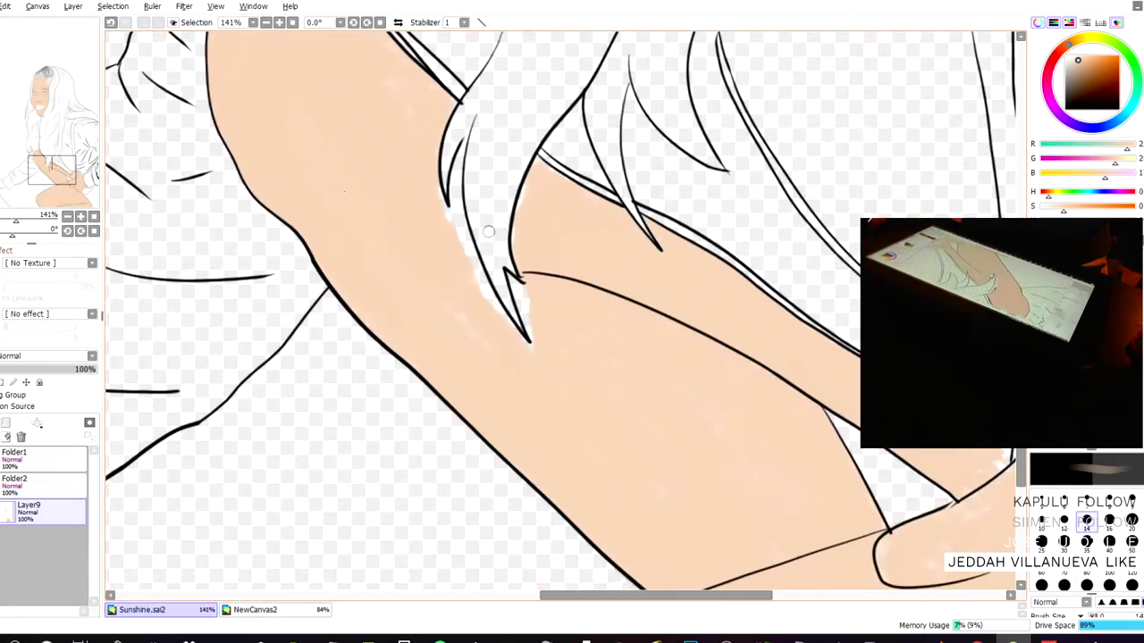
{"action": "scroll", "coordinate": [556, 292], "scroll_direction": "up", "scroll_amount": 3}
{"action": "left_click_drag", "start_coordinate": [336, 139], "coordinate": [367, 214]}
{"action": "scroll", "coordinate": [531, 334], "scroll_direction": "up", "scroll_amount": 1}
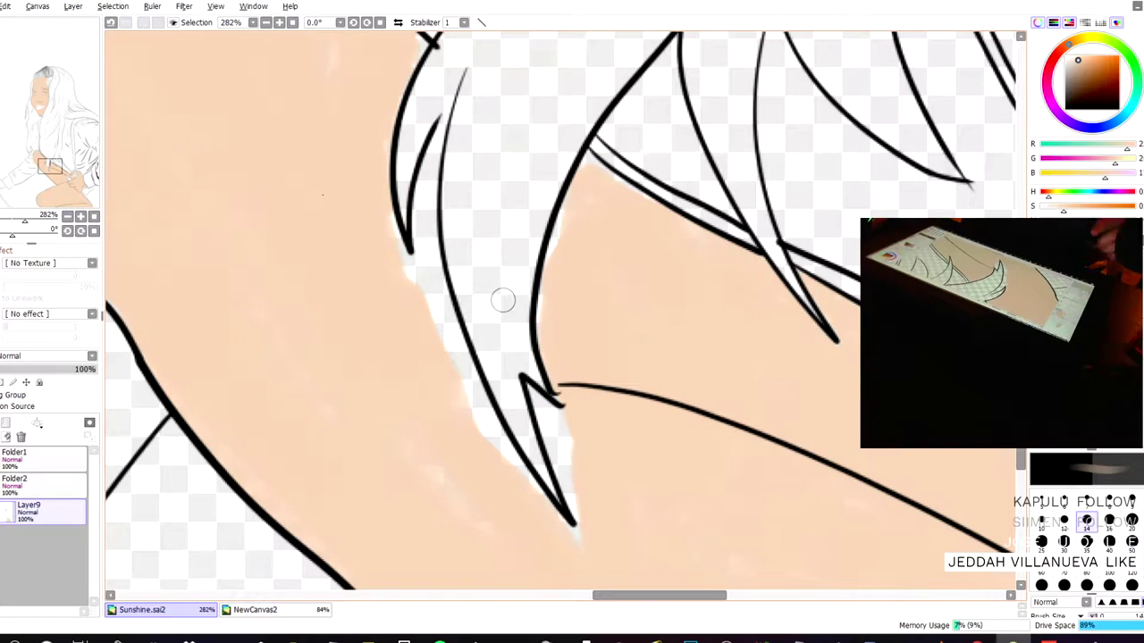
{"action": "key", "text": "bracketleft"}
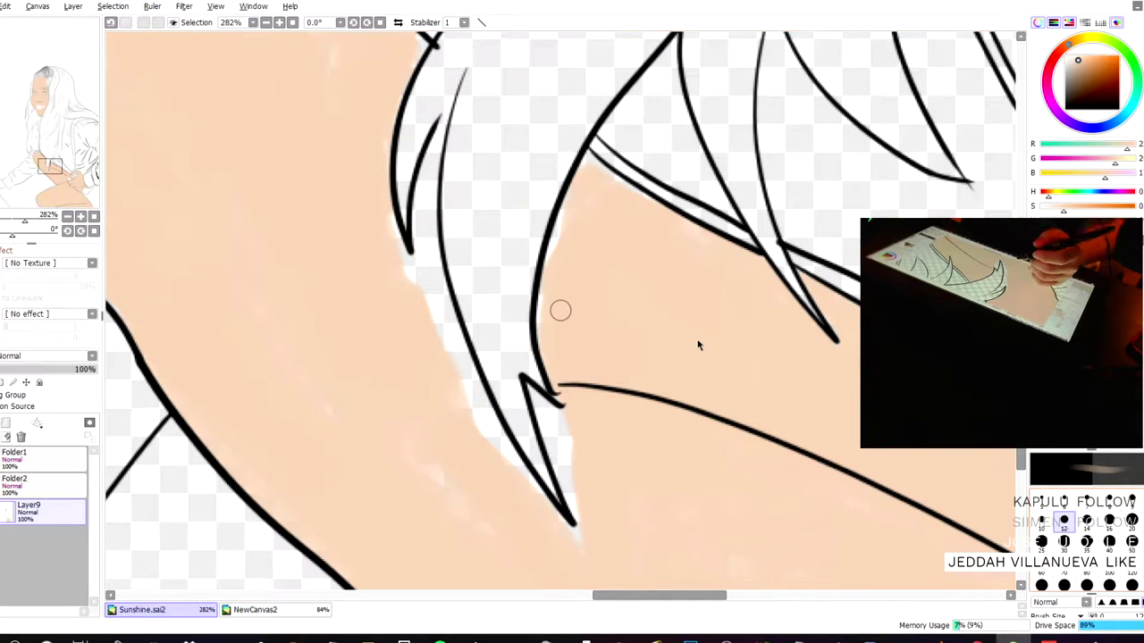
{"action": "mouse_move", "coordinate": [448, 358]}
{"action": "left_mouse_down"}
{"action": "mouse_move", "coordinate": [426, 305]}
{"action": "mouse_move", "coordinate": [466, 378]}
{"action": "mouse_move", "coordinate": [441, 306]}
{"action": "mouse_move", "coordinate": [463, 345]}
{"action": "mouse_move", "coordinate": [444, 319]}
{"action": "mouse_move", "coordinate": [435, 324]}
{"action": "mouse_move", "coordinate": [385, 214]}
{"action": "left_mouse_up"}
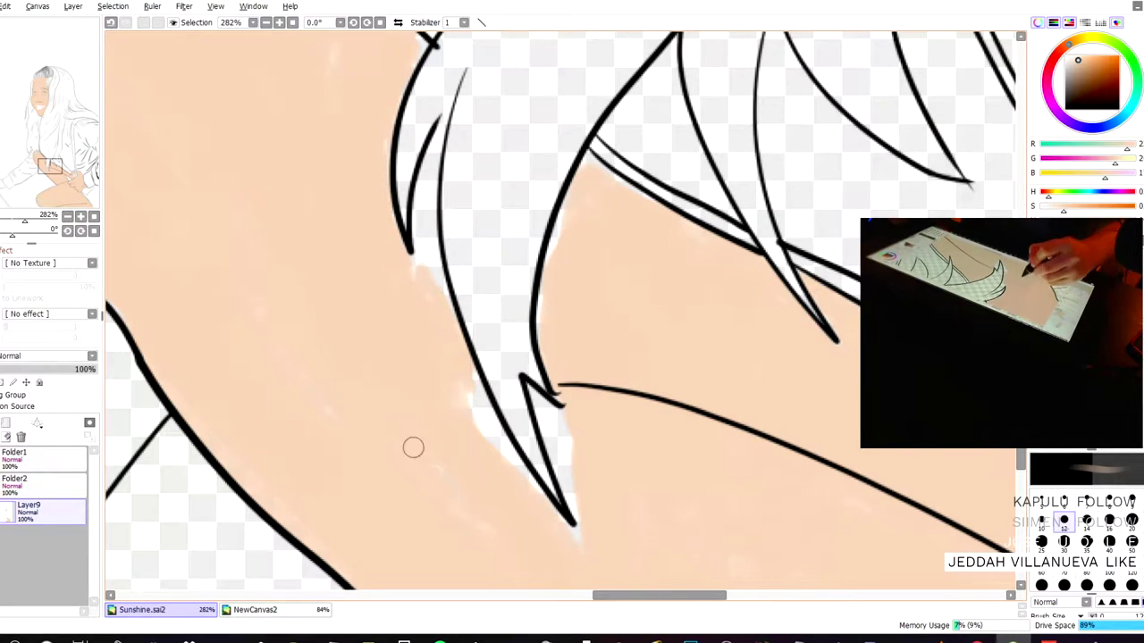
{"action": "mouse_move", "coordinate": [429, 396]}
{"action": "left_mouse_down"}
{"action": "mouse_move", "coordinate": [462, 393]}
{"action": "mouse_move", "coordinate": [498, 442]}
{"action": "mouse_move", "coordinate": [469, 370]}
{"action": "mouse_move", "coordinate": [513, 473]}
{"action": "mouse_move", "coordinate": [503, 477]}
{"action": "mouse_move", "coordinate": [516, 464]}
{"action": "mouse_move", "coordinate": [482, 416]}
{"action": "left_mouse_up"}
{"action": "mouse_move", "coordinate": [552, 523]}
{"action": "left_mouse_down"}
{"action": "mouse_move", "coordinate": [562, 541]}
{"action": "mouse_move", "coordinate": [562, 526]}
{"action": "left_mouse_up"}
- Fill the remaining pale gaps around the hair tip's notch, its inner edge, the garment hem and the narrow gap between the strands
{"action": "mouse_move", "coordinate": [554, 431]}
{"action": "left_mouse_down"}
{"action": "mouse_move", "coordinate": [567, 459]}
{"action": "mouse_move", "coordinate": [557, 416]}
{"action": "mouse_move", "coordinate": [539, 404]}
{"action": "mouse_move", "coordinate": [577, 506]}
{"action": "left_mouse_up"}
{"action": "mouse_move", "coordinate": [553, 414]}
{"action": "left_mouse_down"}
{"action": "mouse_move", "coordinate": [530, 389]}
{"action": "mouse_move", "coordinate": [566, 401]}
{"action": "left_mouse_up"}
{"action": "mouse_move", "coordinate": [584, 193]}
{"action": "left_mouse_down"}
{"action": "mouse_move", "coordinate": [591, 161]}
{"action": "mouse_move", "coordinate": [562, 221]}
{"action": "mouse_move", "coordinate": [547, 328]}
{"action": "left_mouse_up"}
{"action": "mouse_move", "coordinate": [550, 269]}
{"action": "left_mouse_down"}
{"action": "mouse_move", "coordinate": [543, 337]}
{"action": "mouse_move", "coordinate": [550, 369]}
{"action": "mouse_move", "coordinate": [573, 387]}
{"action": "left_mouse_up"}
{"action": "left_click_drag", "start_coordinate": [609, 177], "coordinate": [664, 208]}
{"action": "mouse_move", "coordinate": [432, 151]}
{"action": "left_mouse_down"}
{"action": "mouse_move", "coordinate": [423, 236]}
{"action": "mouse_move", "coordinate": [430, 192]}
{"action": "mouse_move", "coordinate": [446, 314]}
{"action": "mouse_move", "coordinate": [435, 262]}
{"action": "mouse_move", "coordinate": [430, 293]}
{"action": "mouse_move", "coordinate": [422, 213]}
{"action": "mouse_move", "coordinate": [419, 291]}
{"action": "mouse_move", "coordinate": [420, 235]}
{"action": "mouse_move", "coordinate": [411, 258]}
{"action": "mouse_move", "coordinate": [434, 143]}
{"action": "mouse_move", "coordinate": [417, 196]}
{"action": "left_mouse_up"}
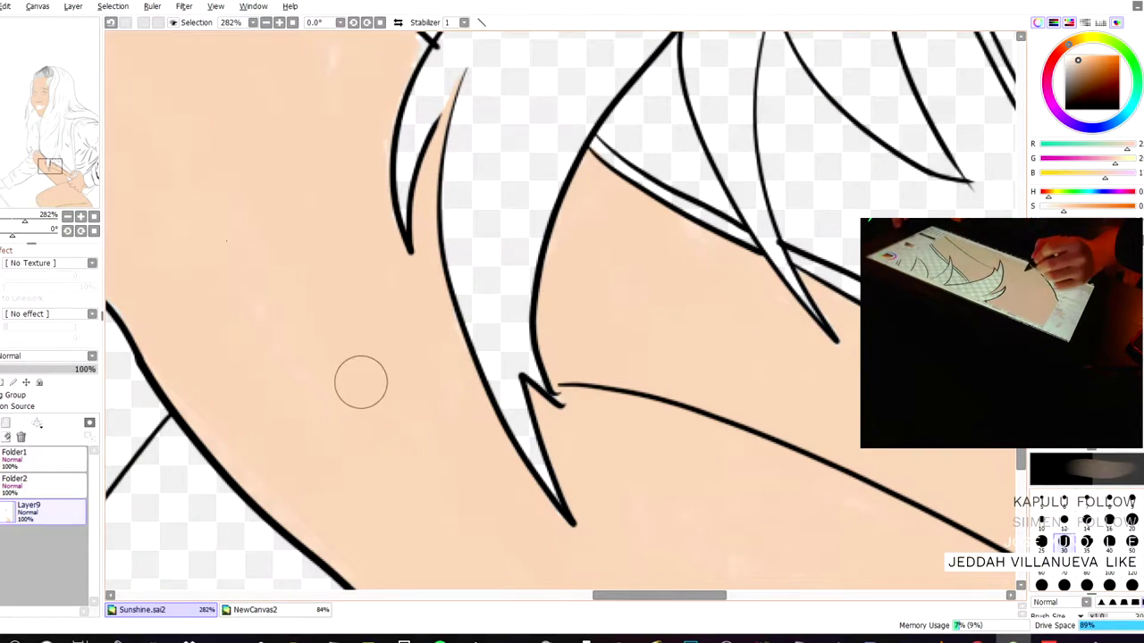
- Review the skin colouring across the midriff, hand and thigh for missed spots
{"action": "scroll", "coordinate": [305, 379], "scroll_direction": "down", "scroll_amount": 3}
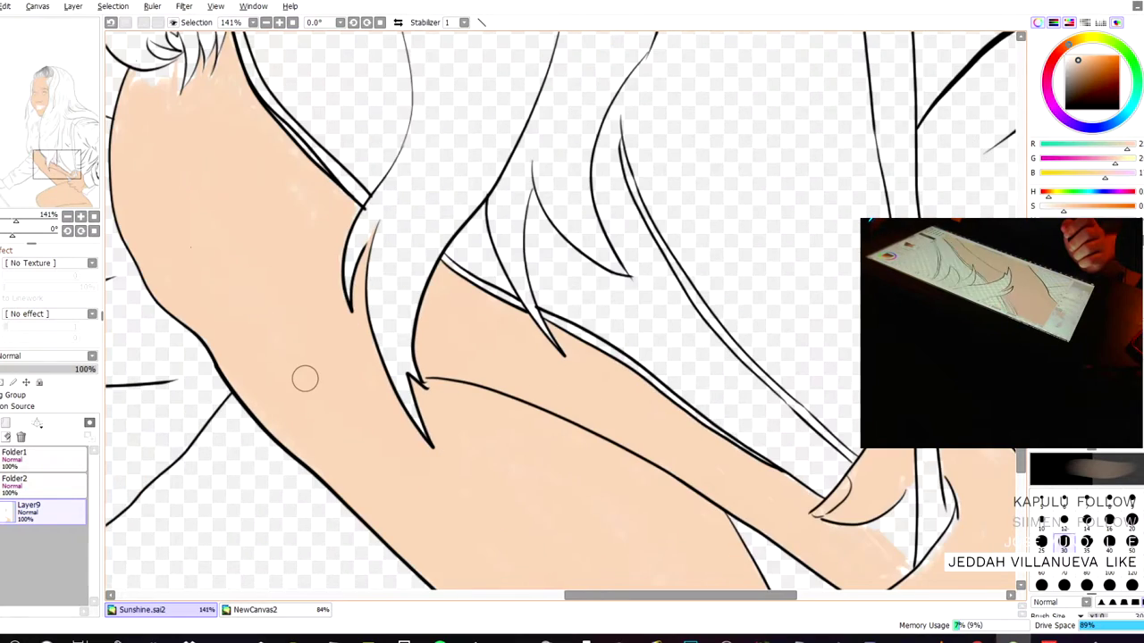
{"action": "scroll", "coordinate": [305, 379], "scroll_direction": "down", "scroll_amount": 4}
{"action": "left_click_drag", "start_coordinate": [282, 234], "coordinate": [388, 85]}
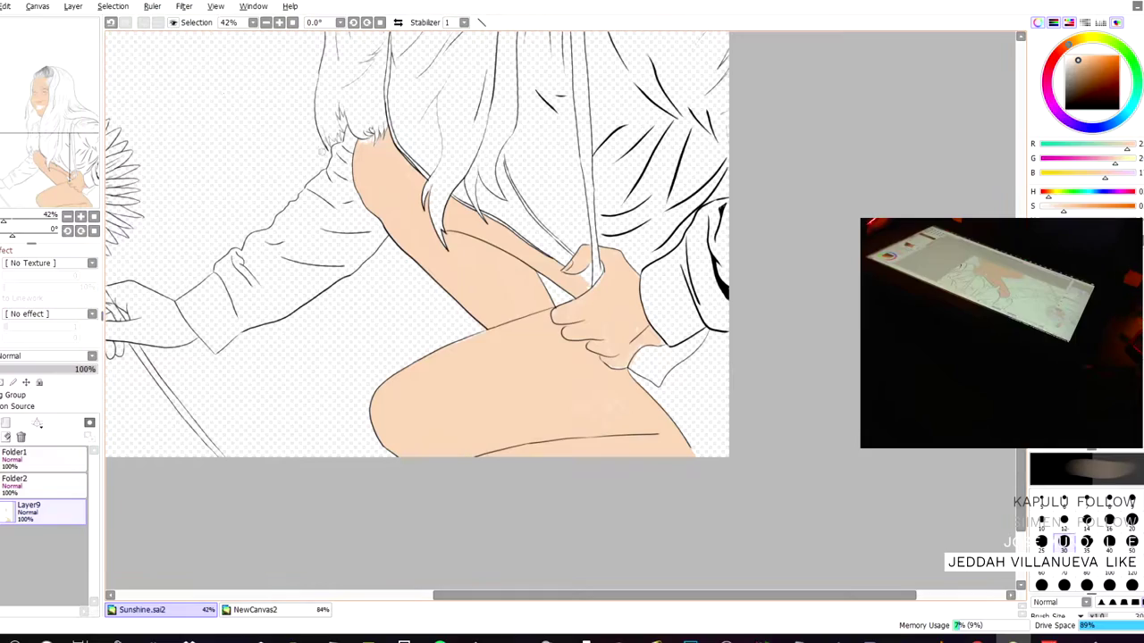
{"action": "scroll", "coordinate": [416, 135], "scroll_direction": "down", "scroll_amount": 2}
{"action": "scroll", "coordinate": [416, 134], "scroll_direction": "up", "scroll_amount": 5}
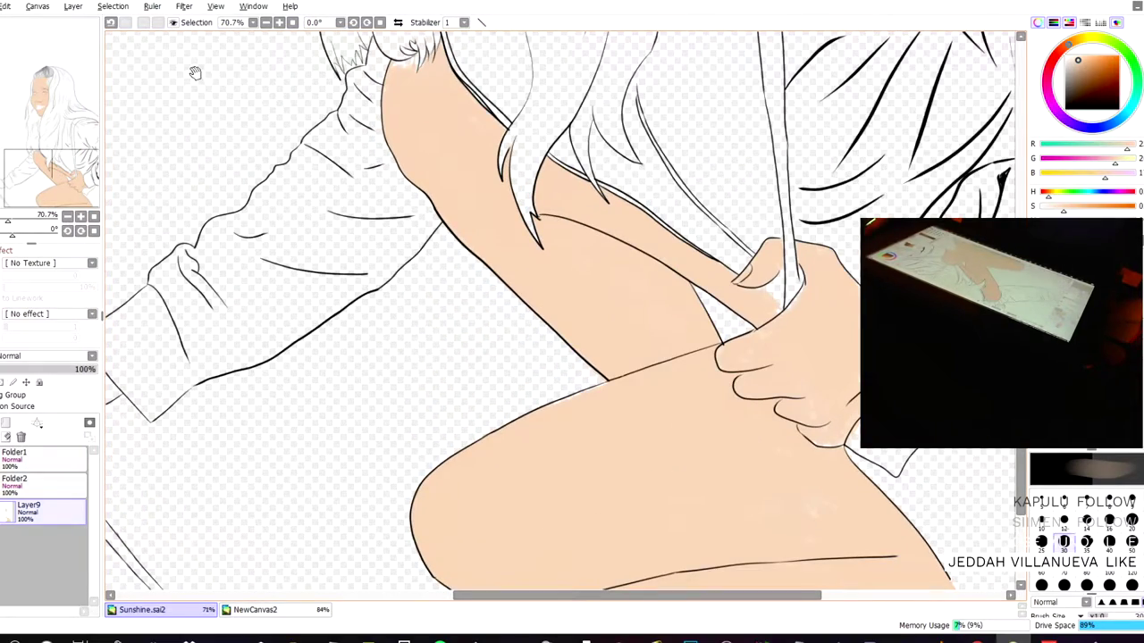
{"action": "left_click_drag", "start_coordinate": [194, 71], "coordinate": [204, 141]}
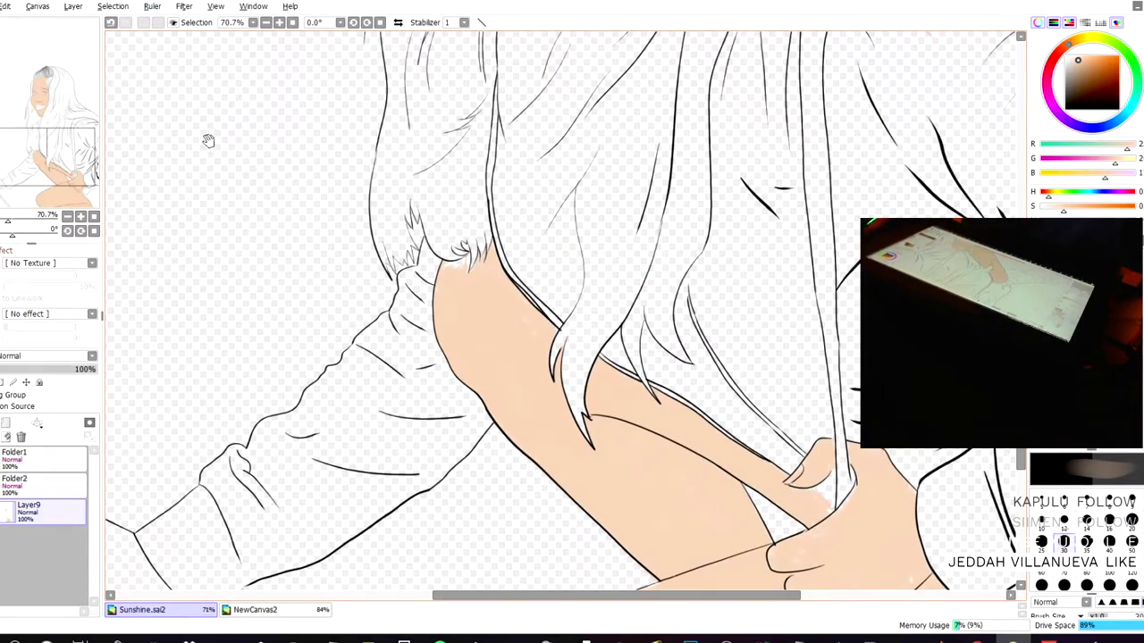
{"action": "scroll", "coordinate": [420, 204], "scroll_direction": "down", "scroll_amount": 2}
{"action": "left_click_drag", "start_coordinate": [204, 93], "coordinate": [239, 170]}
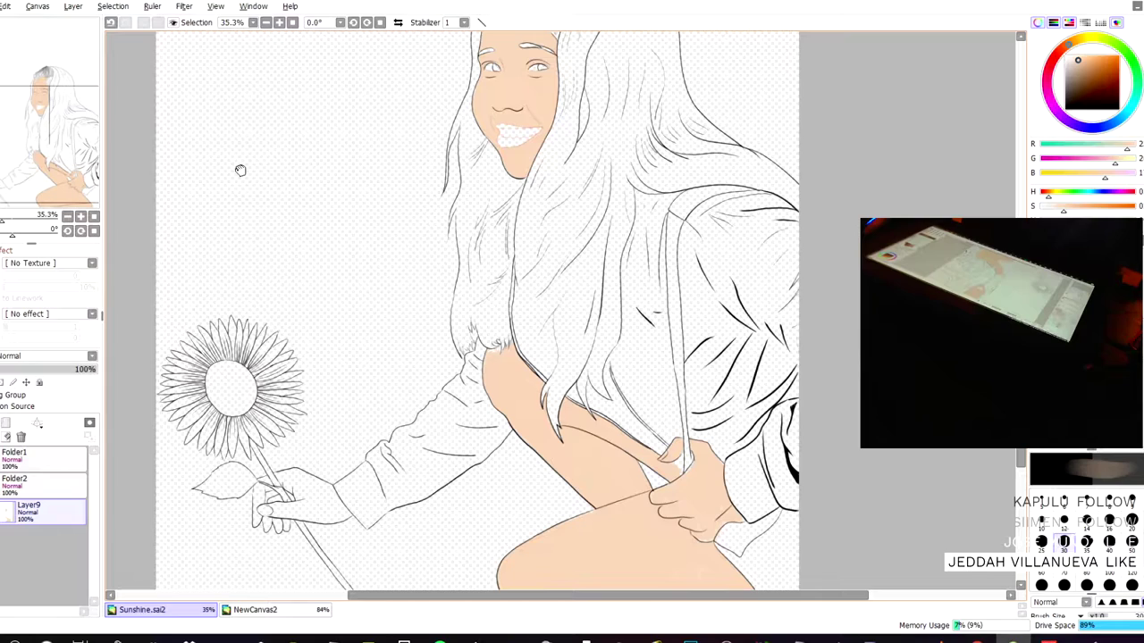
{"action": "left_click_drag", "start_coordinate": [239, 170], "coordinate": [252, 177]}
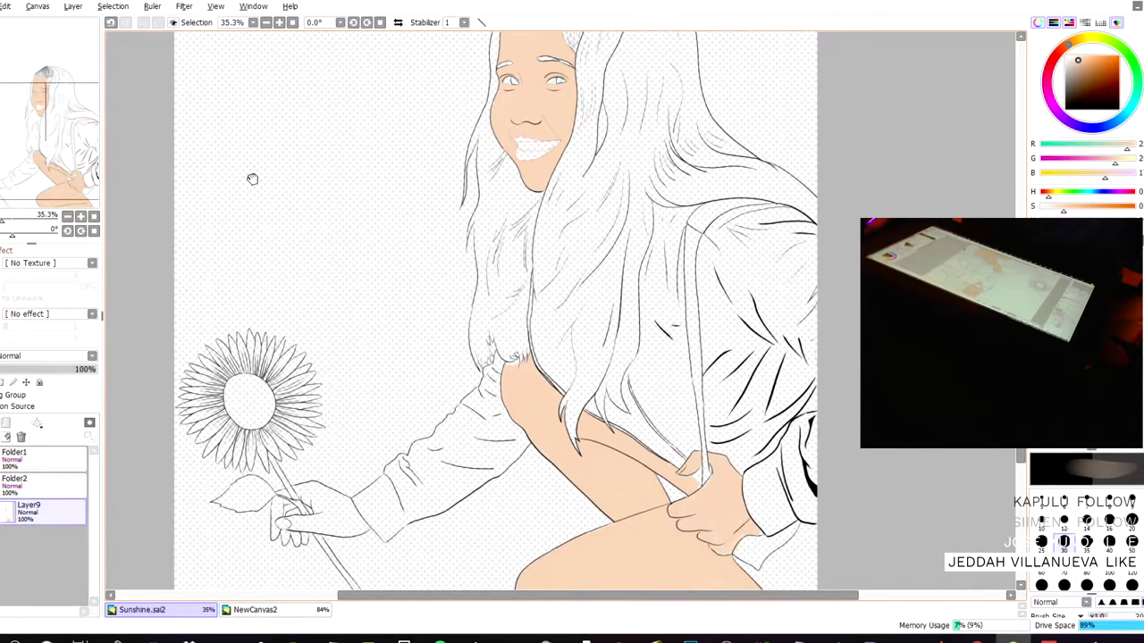
- Examine the skin edges around the hair locks, garment hem and forearm up close for leftover gaps
{"action": "scroll", "coordinate": [544, 342], "scroll_direction": "up", "scroll_amount": 15}
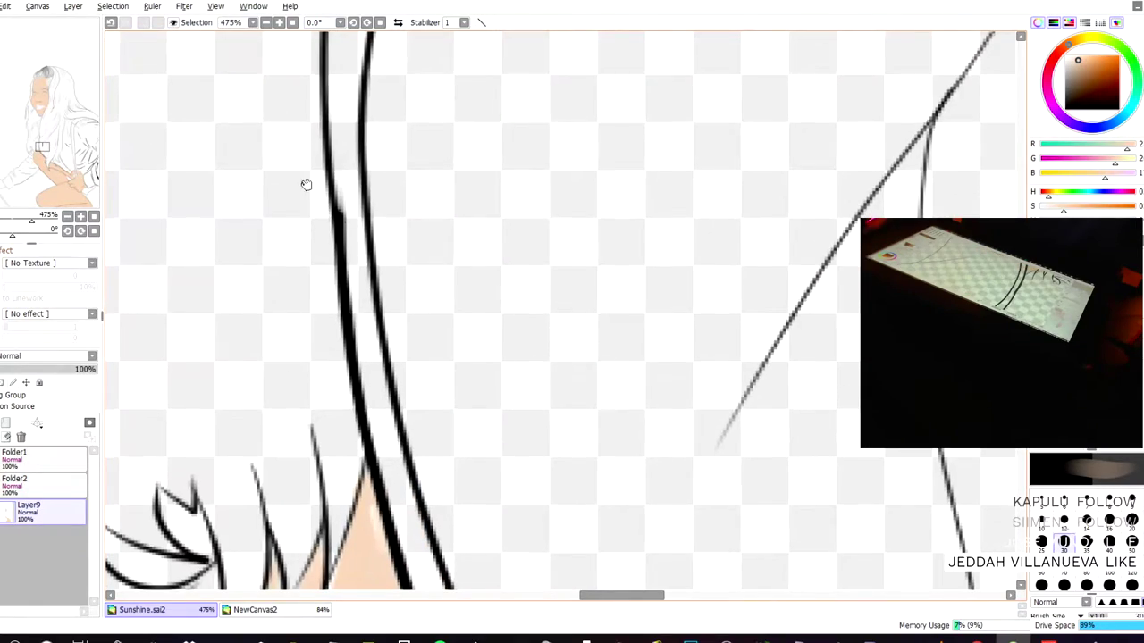
{"action": "left_click_drag", "start_coordinate": [679, 572], "coordinate": [478, 192]}
{"action": "mouse_move", "coordinate": [480, 347]}
{"action": "left_mouse_down"}
{"action": "mouse_move", "coordinate": [278, 218]}
{"action": "mouse_move", "coordinate": [289, 231]}
{"action": "left_mouse_up"}
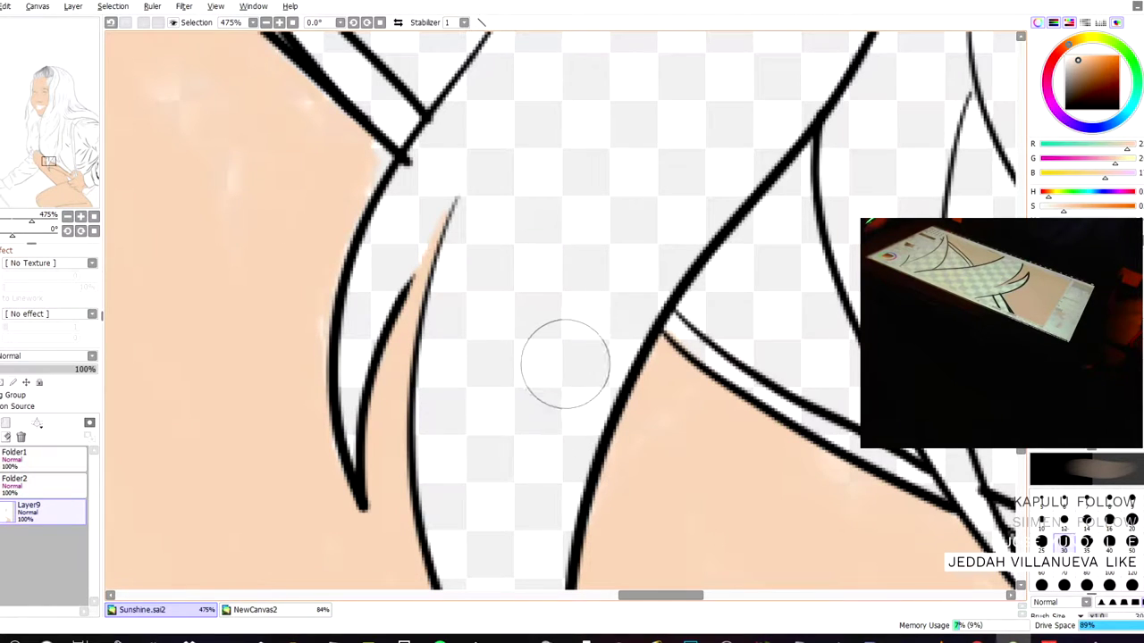
{"action": "left_click_drag", "start_coordinate": [332, 309], "coordinate": [55, 7]}
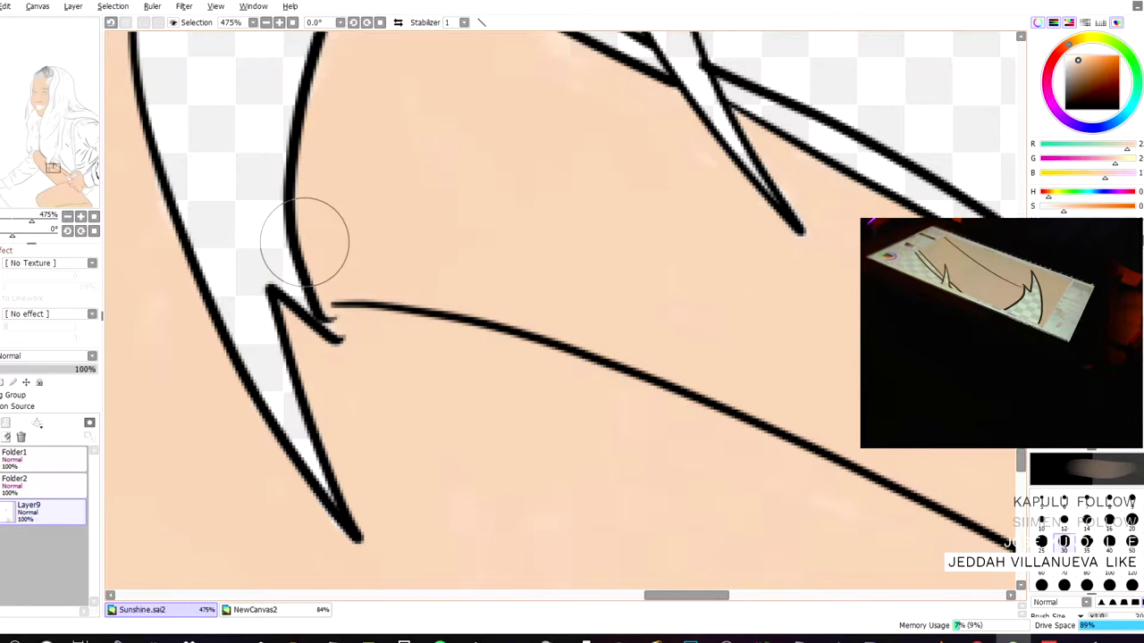
{"action": "scroll", "coordinate": [292, 217], "scroll_direction": "down", "scroll_amount": 15}
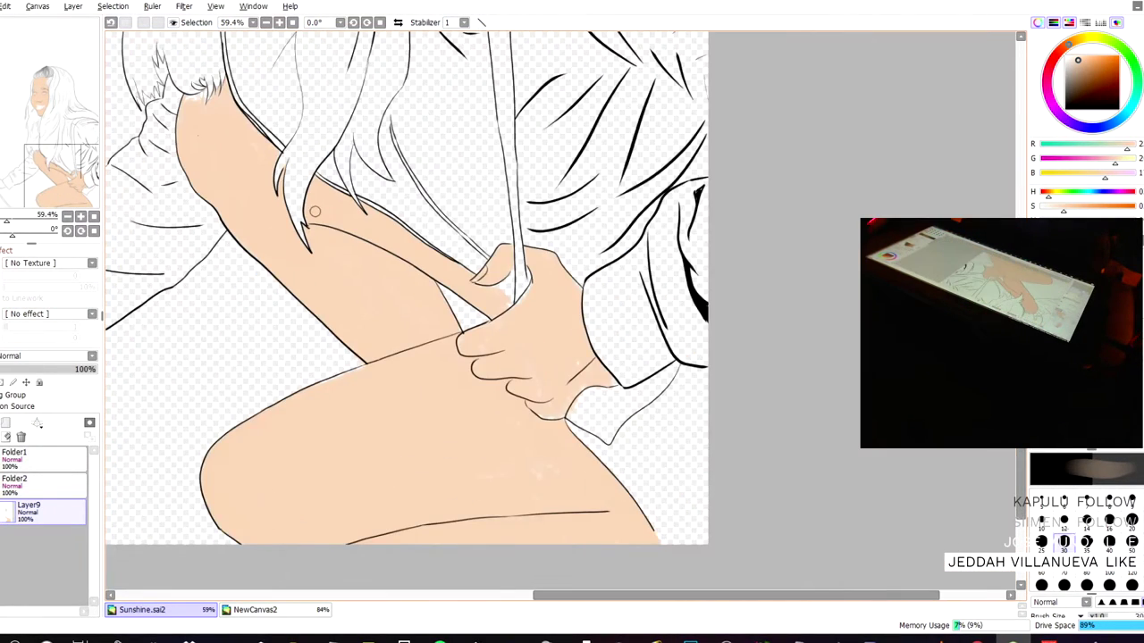
{"action": "left_click_drag", "start_coordinate": [167, 108], "coordinate": [148, 192]}
{"action": "scroll", "coordinate": [429, 395], "scroll_direction": "up", "scroll_amount": 13}
{"action": "left_click_drag", "start_coordinate": [485, 289], "coordinate": [255, 124]}
{"action": "scroll", "coordinate": [355, 232], "scroll_direction": "down", "scroll_amount": 4}
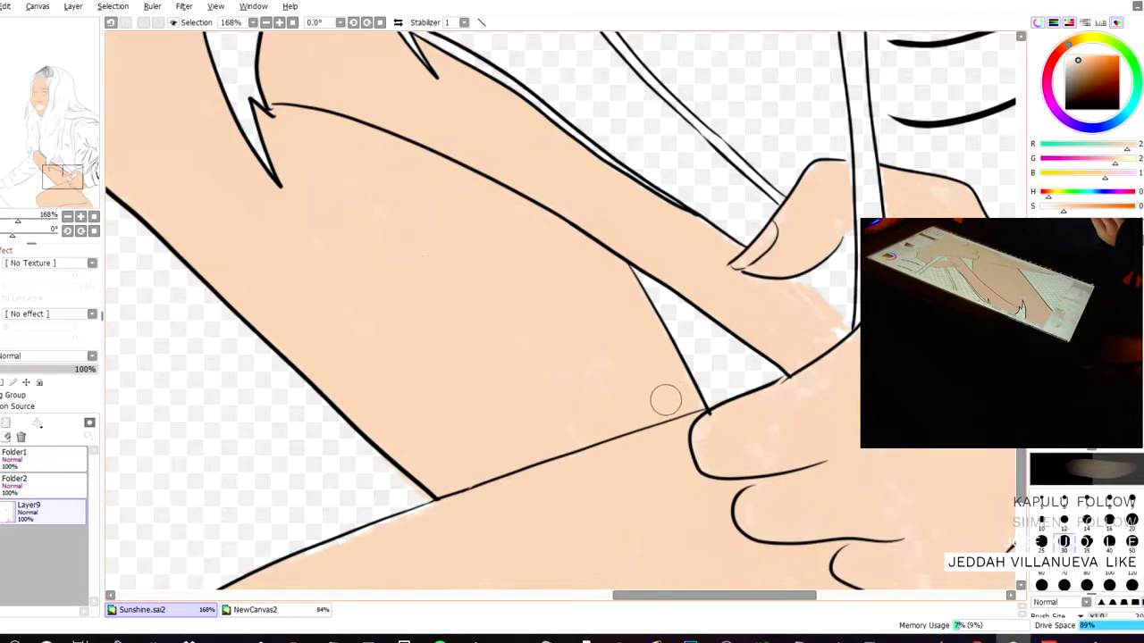
- Look over the whole portrait, from the face to the thigh, to check the overall skin colouring
{"action": "scroll", "coordinate": [655, 367], "scroll_direction": "down", "scroll_amount": 10}
{"action": "scroll", "coordinate": [624, 348], "scroll_direction": "up", "scroll_amount": 2}
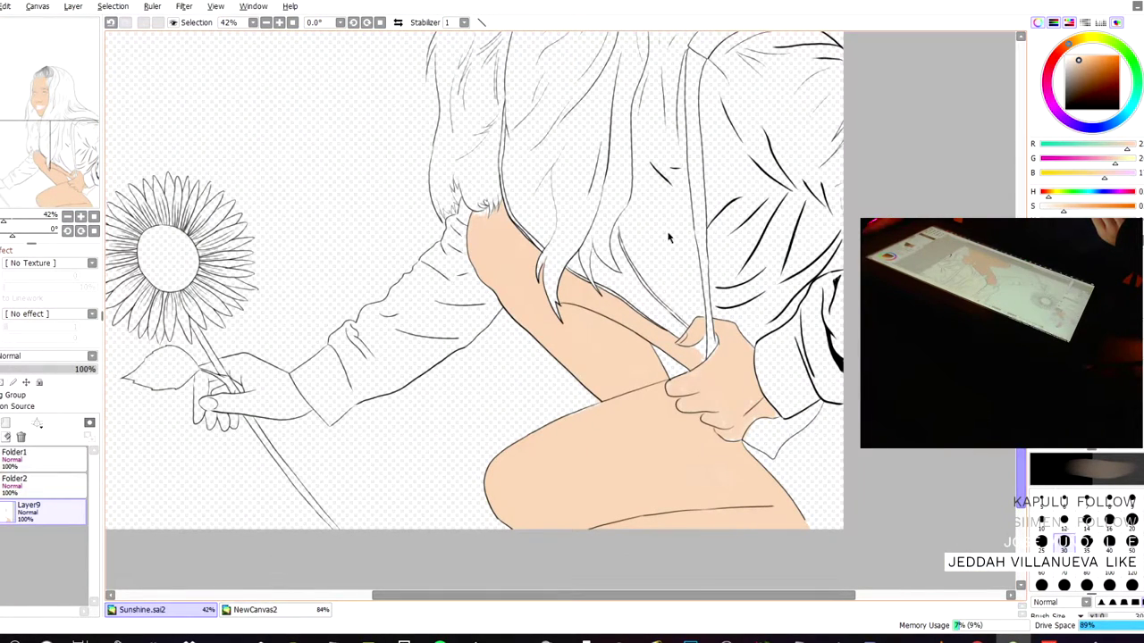
{"action": "scroll", "coordinate": [629, 182], "scroll_direction": "up", "scroll_amount": 3}
{"action": "scroll", "coordinate": [628, 182], "scroll_direction": "up", "scroll_amount": 1}
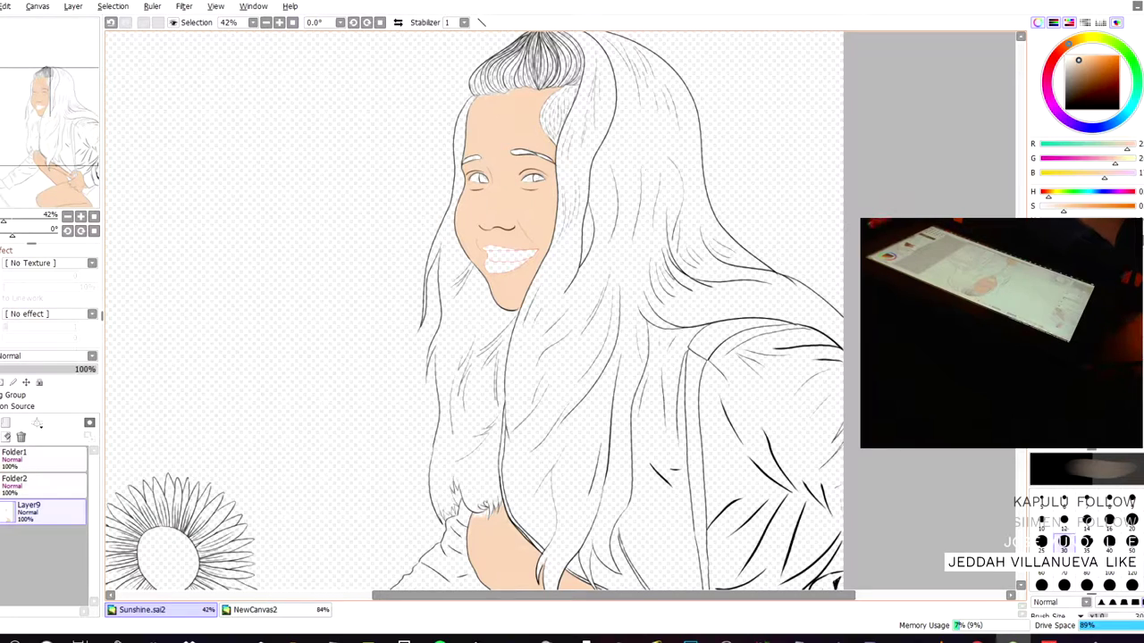
{"action": "scroll", "coordinate": [718, 359], "scroll_direction": "down", "scroll_amount": 3}
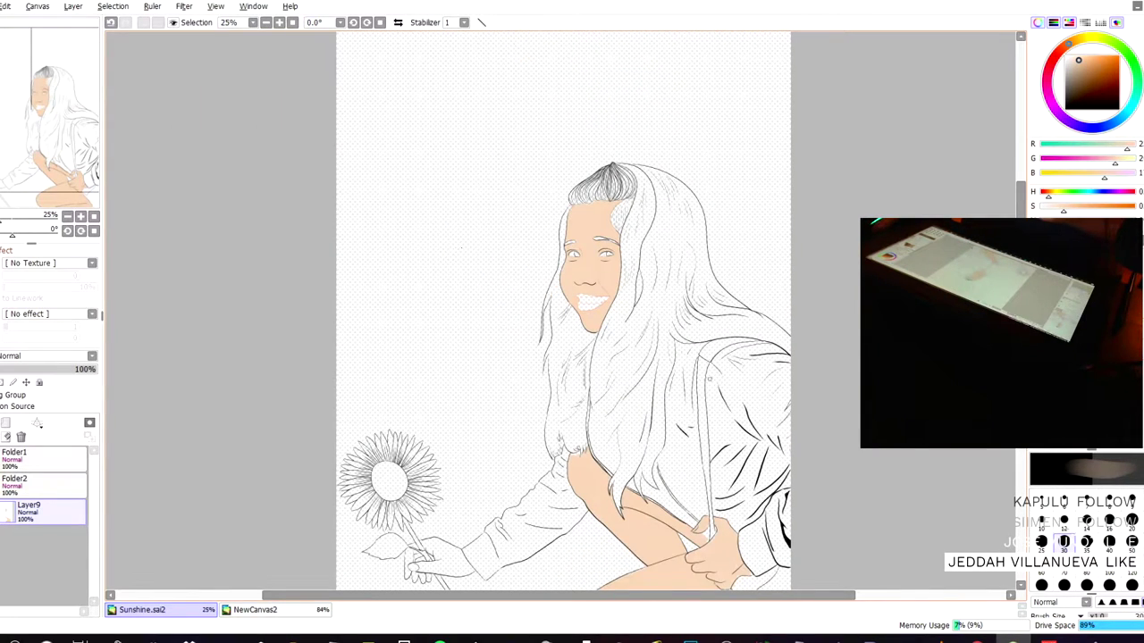
{"action": "scroll", "coordinate": [728, 400], "scroll_direction": "down", "scroll_amount": 1}
{"action": "key", "text": "minus"}
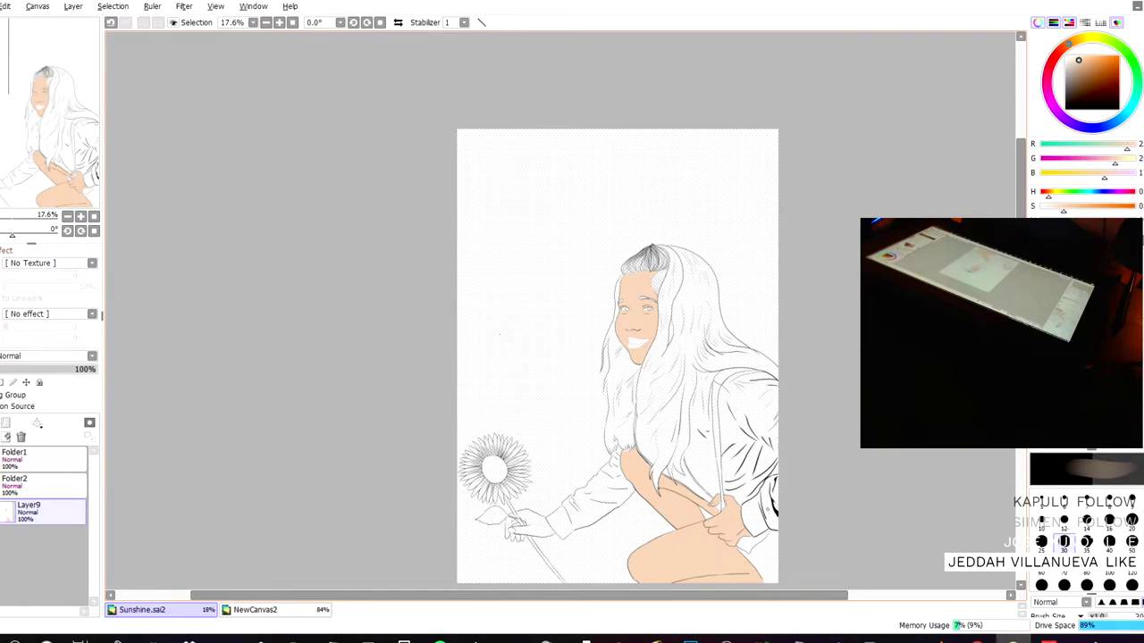
{"action": "key", "text": "plus"}
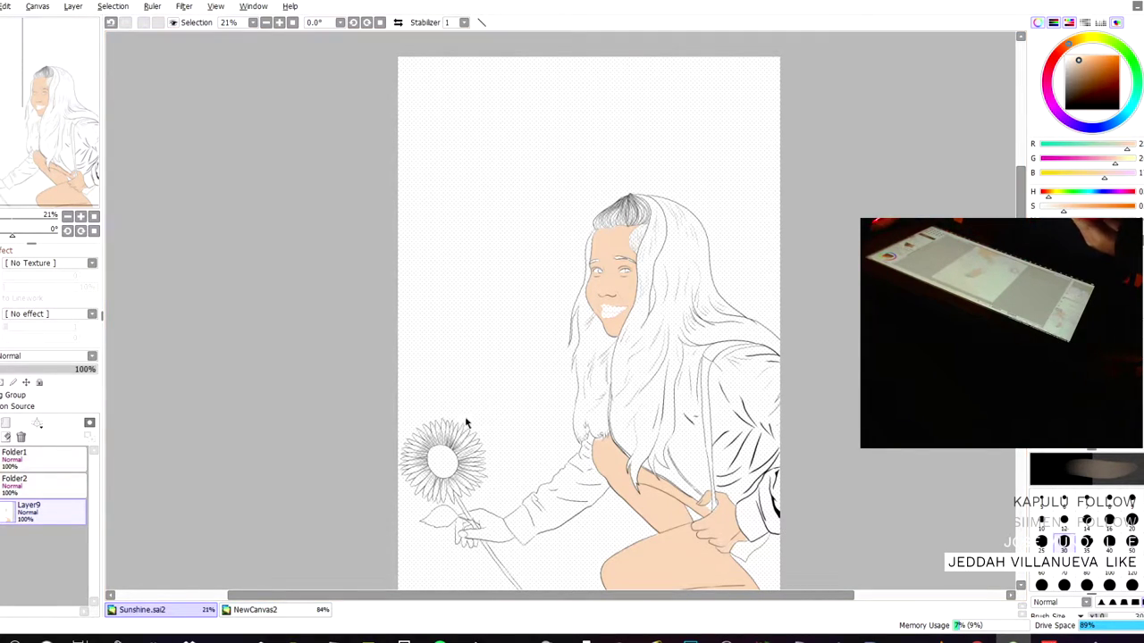
{"action": "scroll", "coordinate": [477, 439], "scroll_direction": "up", "scroll_amount": 2}
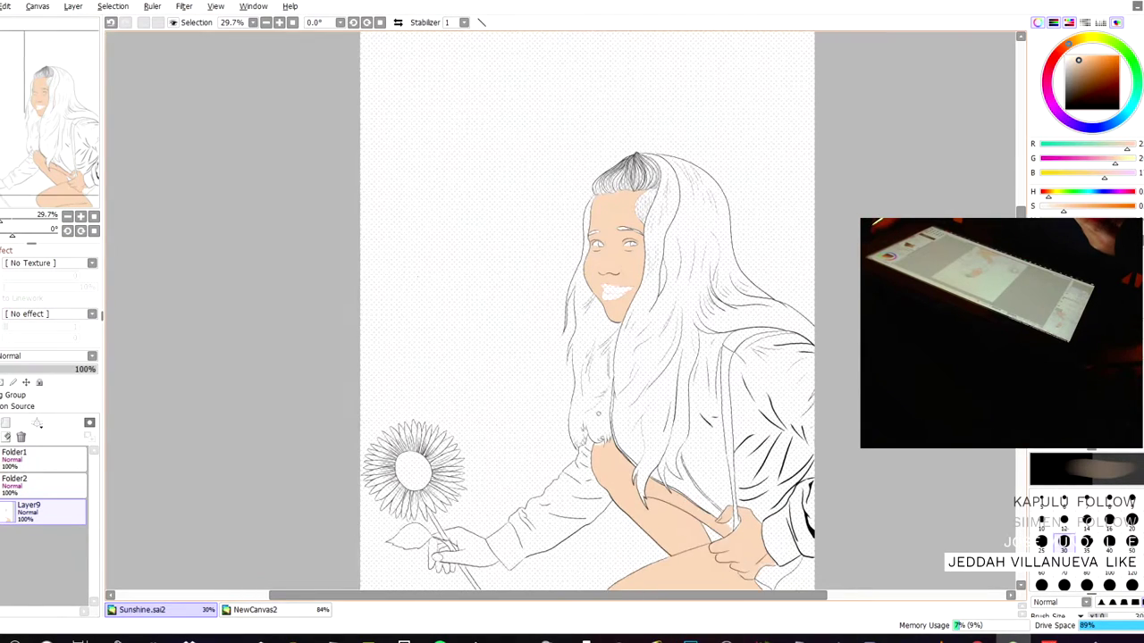
{"action": "scroll", "coordinate": [750, 537], "scroll_direction": "up", "scroll_amount": 3}
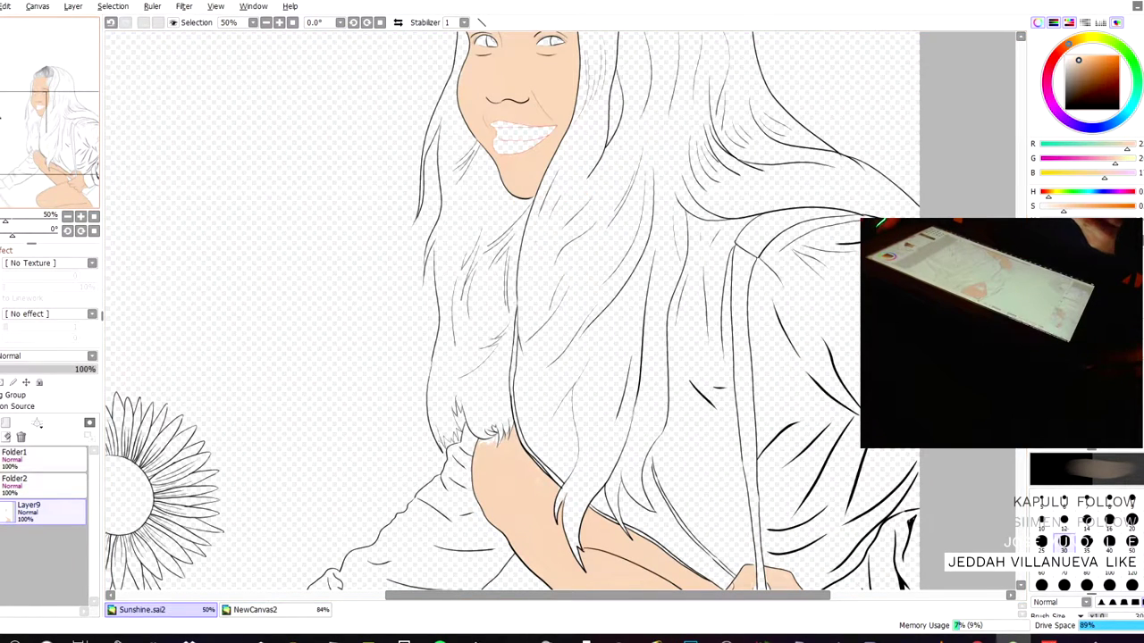
{"action": "mouse_move", "coordinate": [39, 105]}
{"action": "left_mouse_down"}
{"action": "mouse_move", "coordinate": [31, 86]}
{"action": "mouse_move", "coordinate": [46, 78]}
{"action": "mouse_move", "coordinate": [16, 96]}
{"action": "mouse_move", "coordinate": [59, 109]}
{"action": "left_mouse_up"}
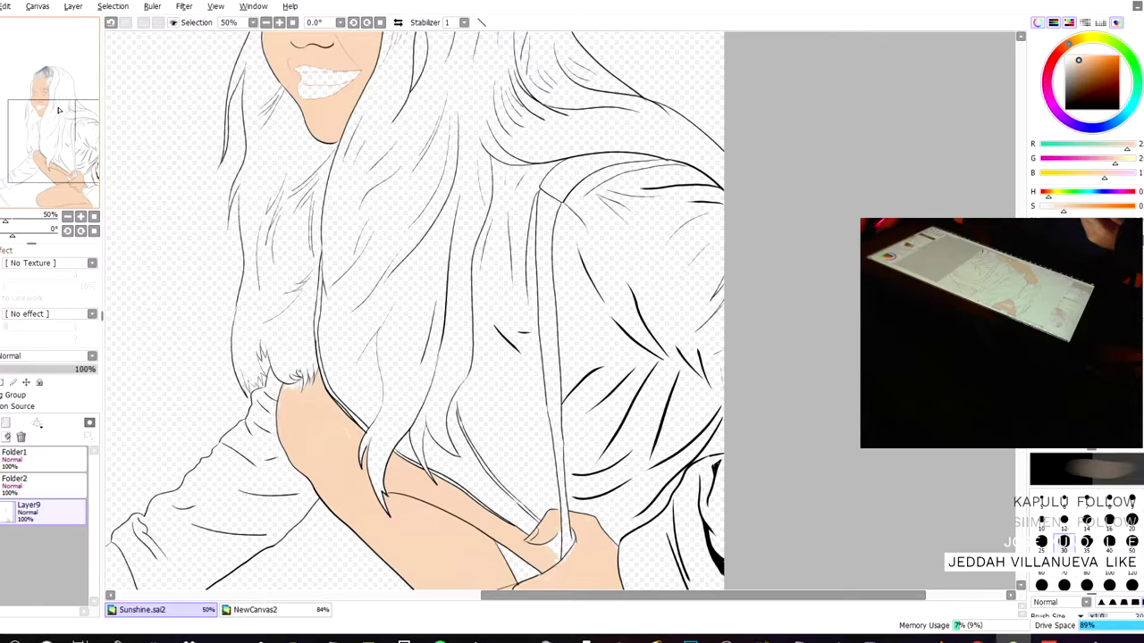
{"action": "left_click_drag", "start_coordinate": [59, 109], "coordinate": [51, 111]}
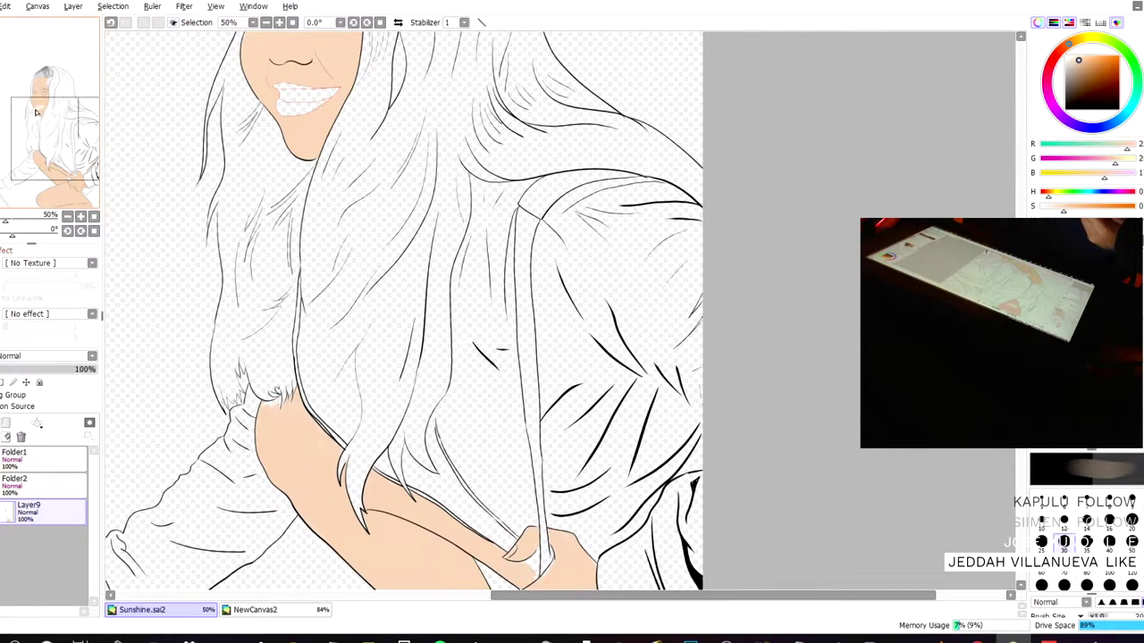
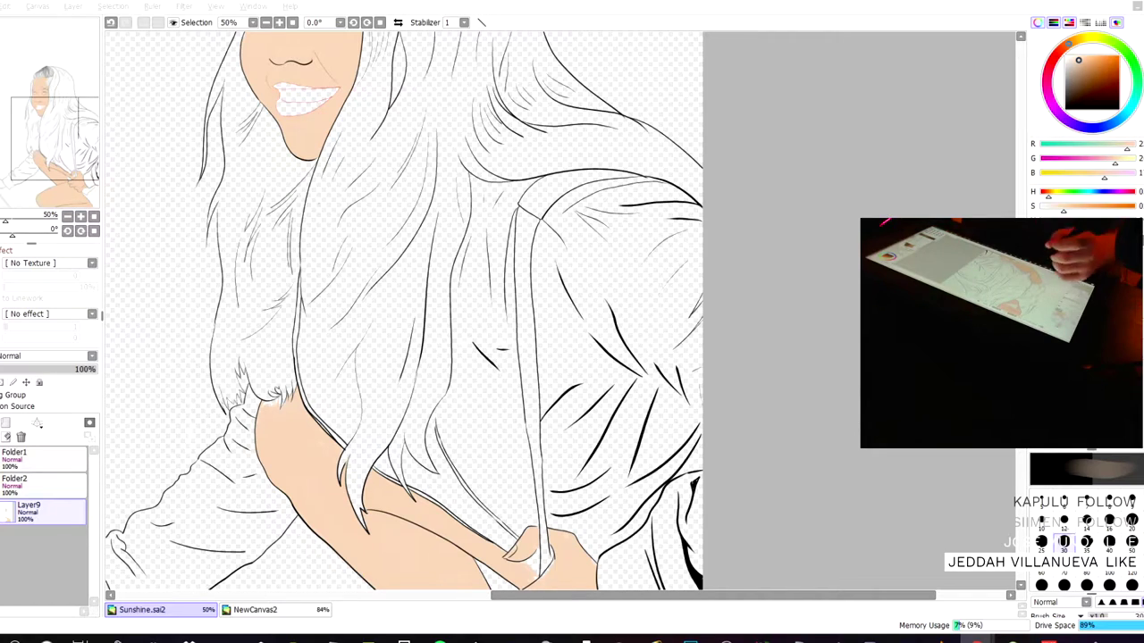
{"action": "scroll", "coordinate": [291, 315], "scroll_direction": "up", "scroll_amount": 7}
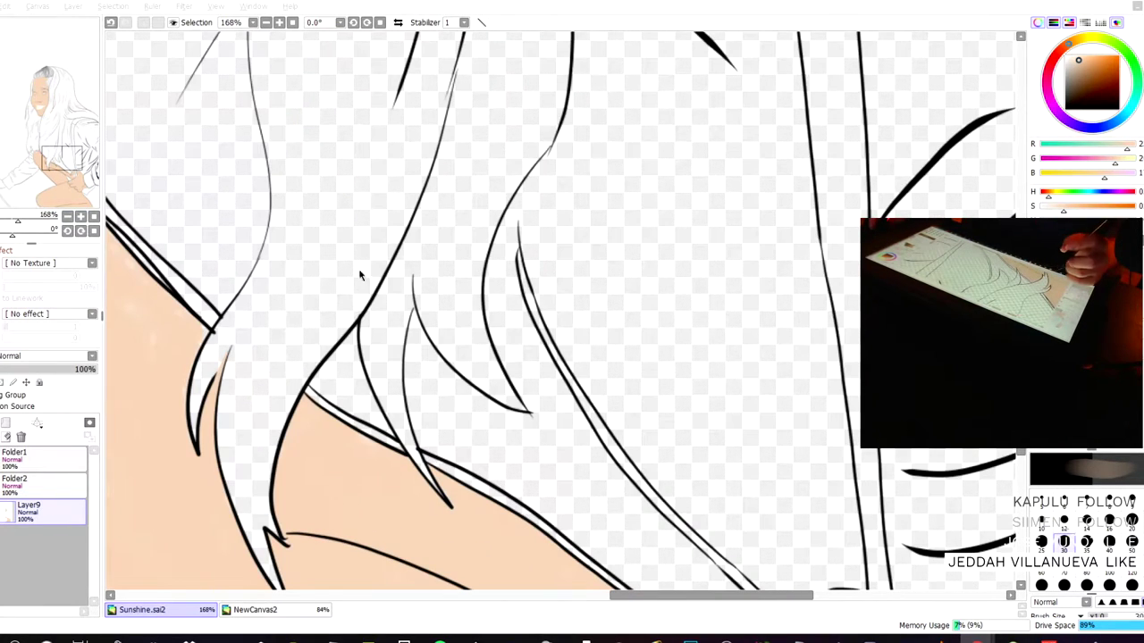
{"action": "scroll", "coordinate": [401, 230], "scroll_direction": "down", "scroll_amount": 2}
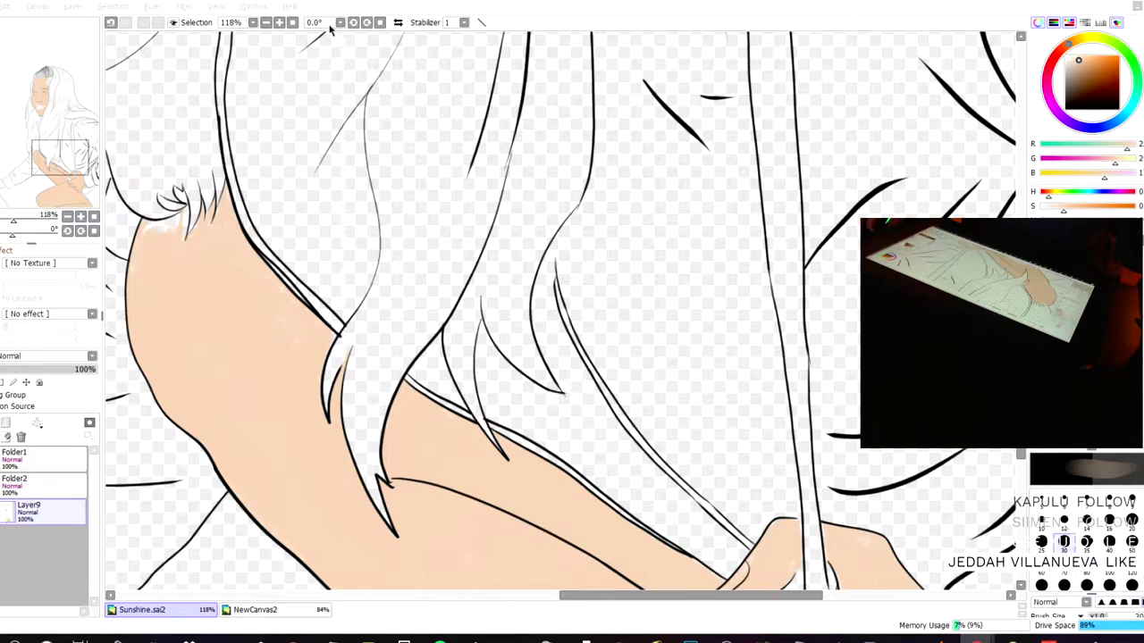
{"action": "key", "text": "e"}
{"action": "left_click_drag", "start_coordinate": [263, 179], "coordinate": [324, 56]}
{"action": "left_click_drag", "start_coordinate": [335, 285], "coordinate": [308, 155]}
{"action": "left_click_drag", "start_coordinate": [512, 304], "coordinate": [373, 205]}
{"action": "key", "text": "Page_Up"}
{"action": "key", "text": "Page_Up"}
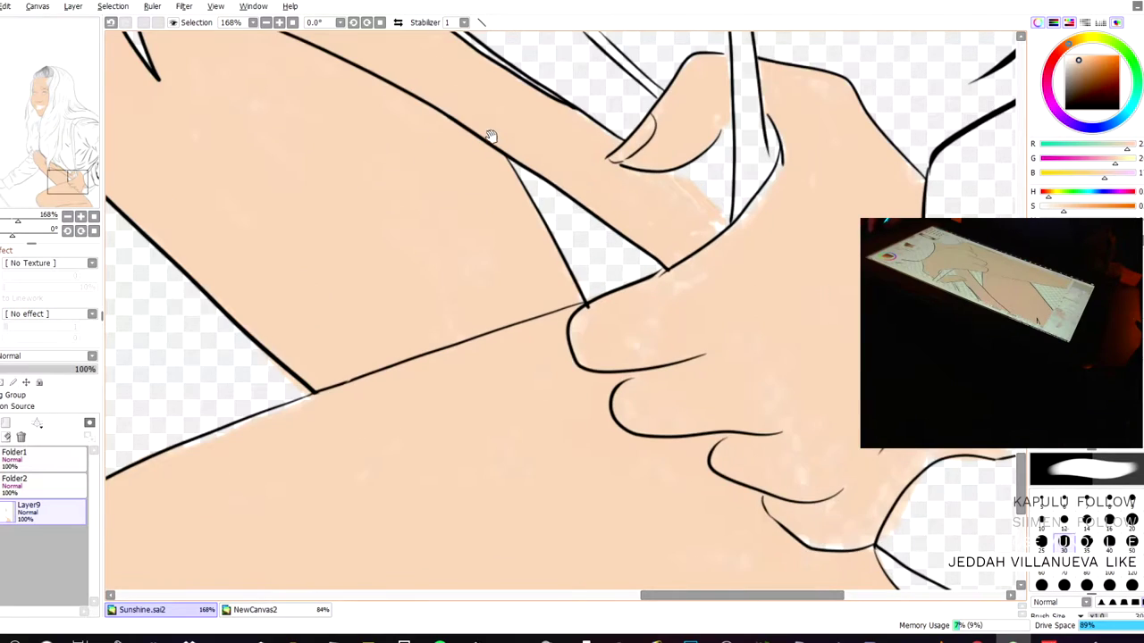
{"action": "left_click_drag", "start_coordinate": [492, 133], "coordinate": [453, 206]}
{"action": "left_click_drag", "start_coordinate": [727, 459], "coordinate": [763, 559]}
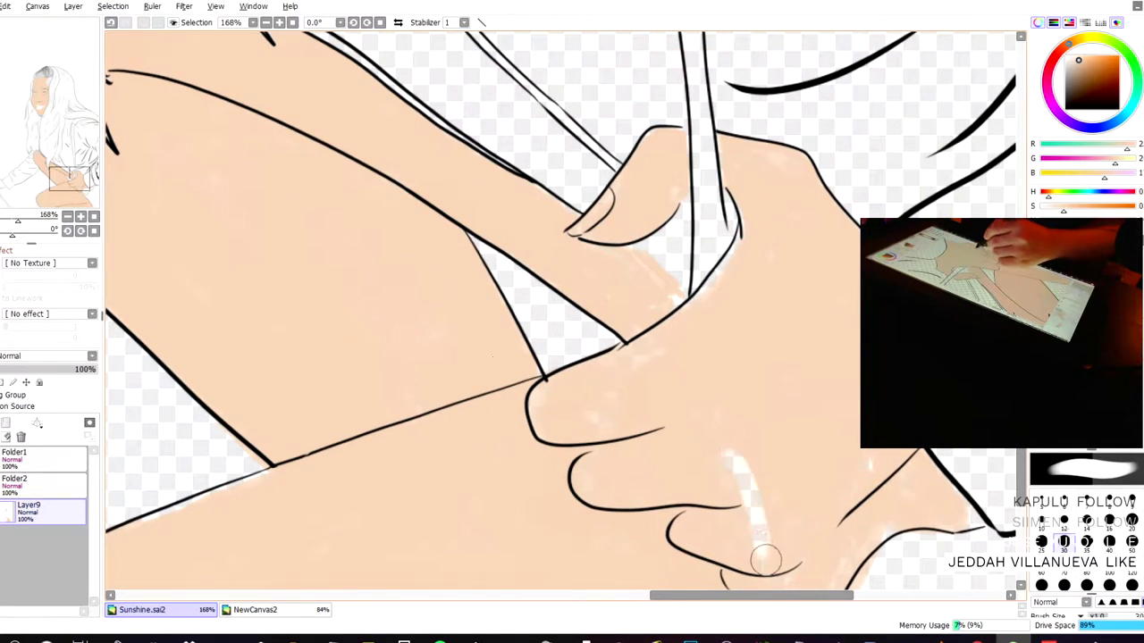
{"action": "key", "text": "ctrl+z"}
{"action": "key", "text": "super+d"}
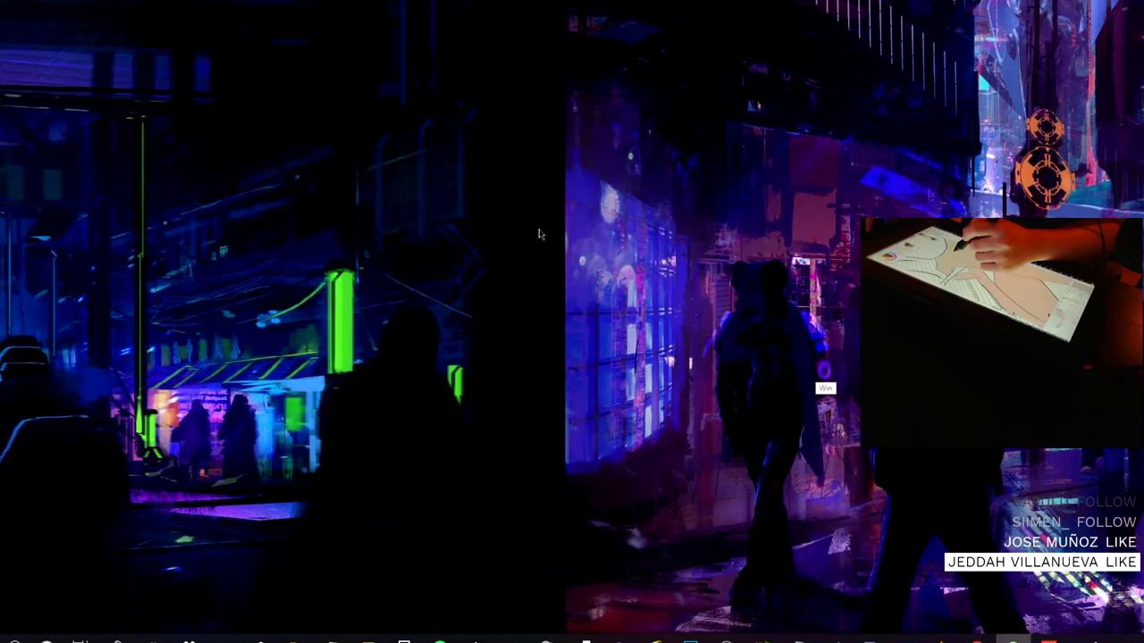
{"action": "key", "text": "super+d"}
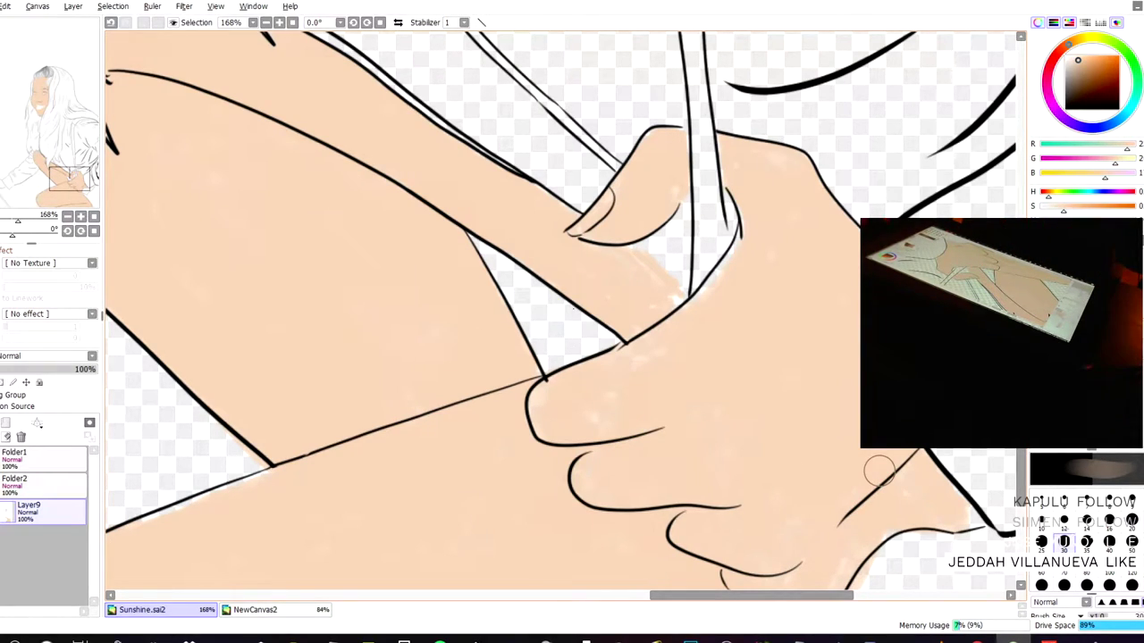
{"action": "scroll", "coordinate": [878, 471], "scroll_direction": "up", "scroll_amount": 1}
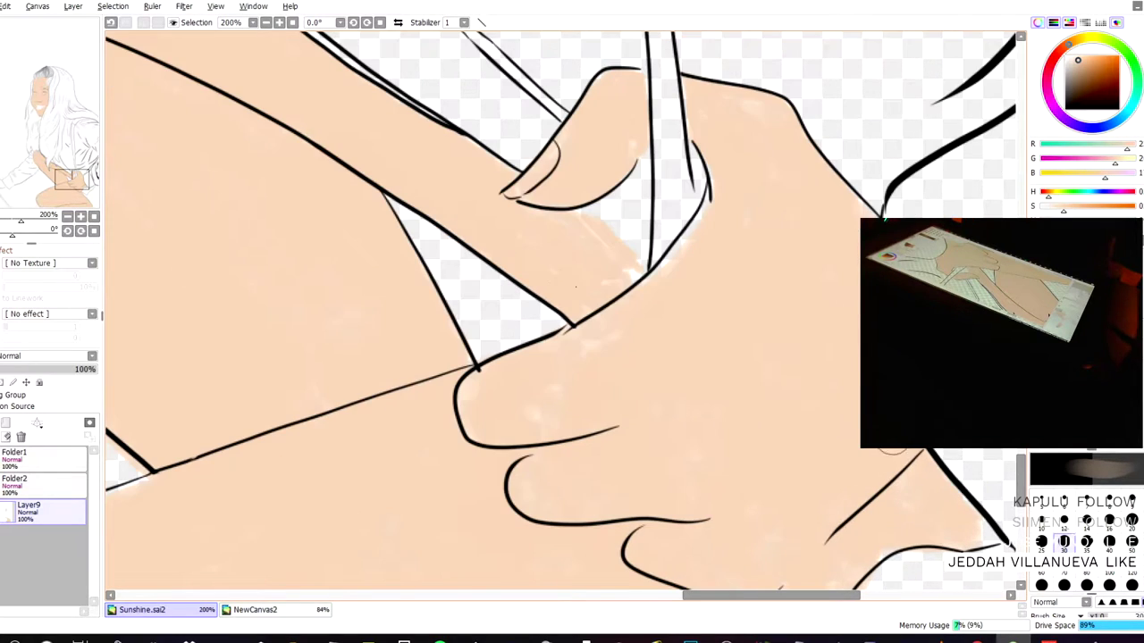
- Paint skin colour over the remaining pale patches around the thumb, finger and knuckles of the hand by the thigh
{"action": "mouse_move", "coordinate": [441, 250]}
{"action": "left_mouse_down"}
{"action": "mouse_move", "coordinate": [461, 342]}
{"action": "mouse_move", "coordinate": [490, 397]}
{"action": "left_mouse_up"}
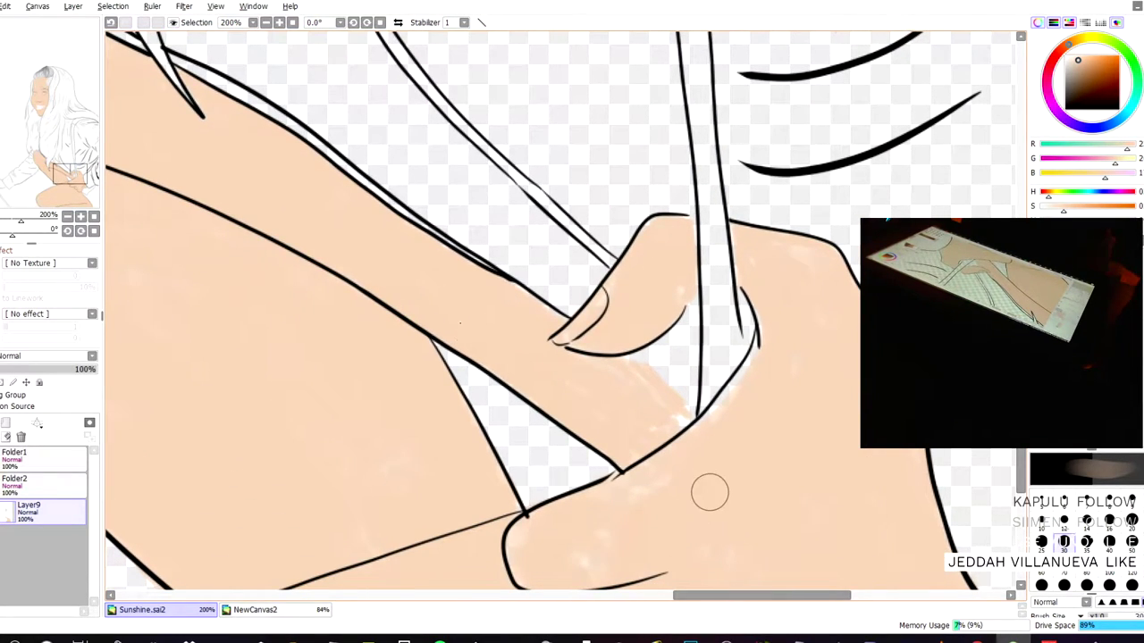
{"action": "scroll", "coordinate": [727, 497], "scroll_direction": "up", "scroll_amount": 3}
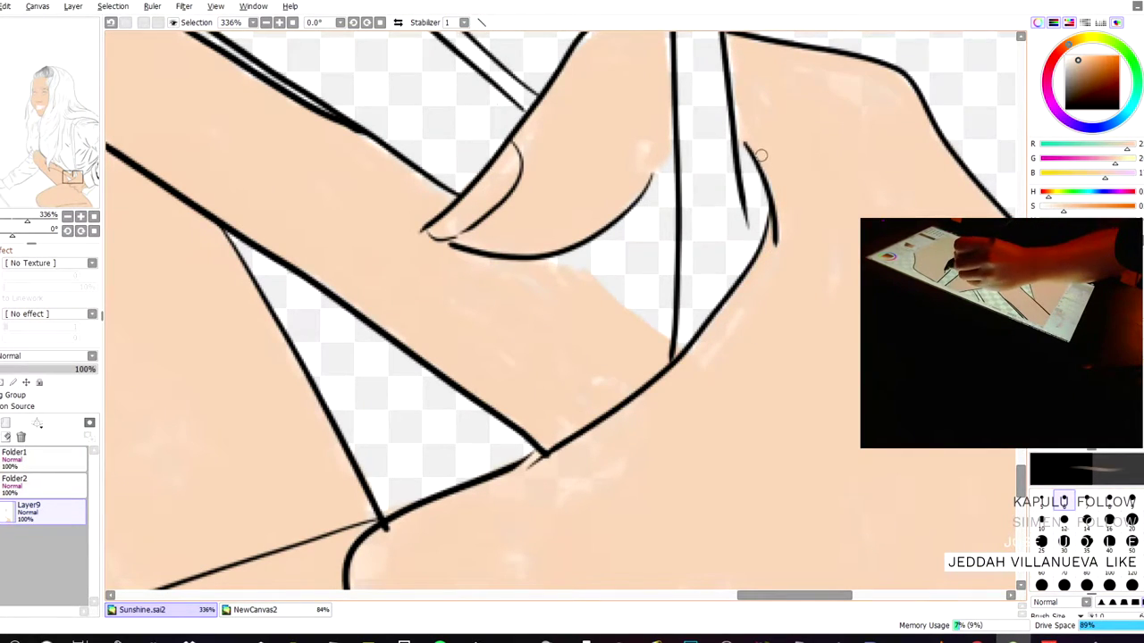
{"action": "left_click_drag", "start_coordinate": [560, 311], "coordinate": [702, 363]}
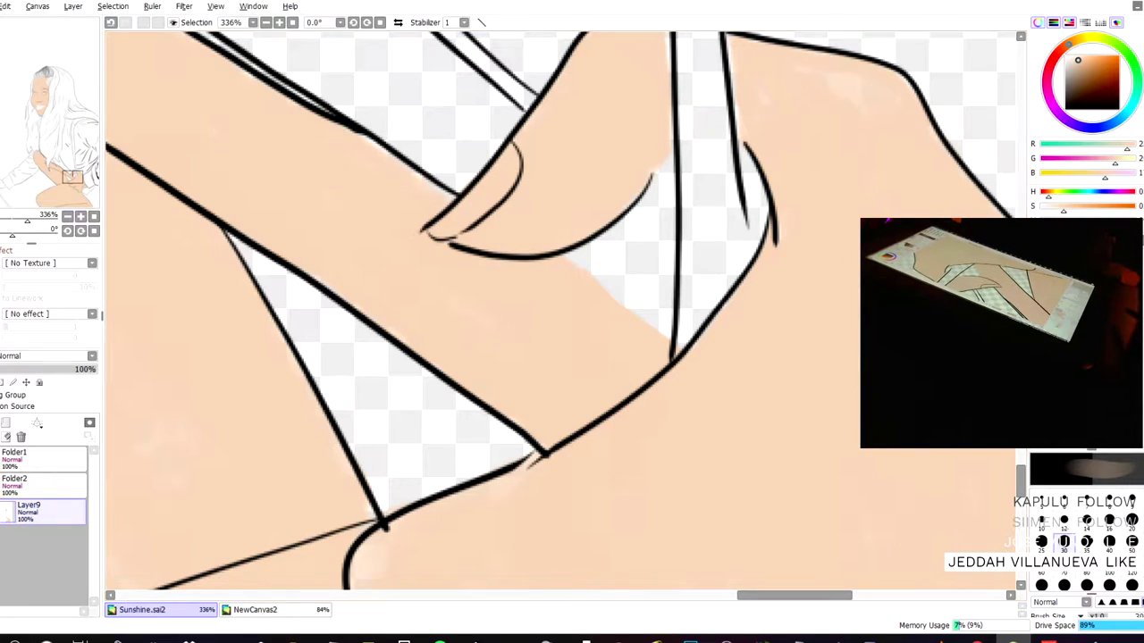
- Examine the hand, forearm and thigh at several magnifications for leftover gaps in the skin colouring
{"action": "scroll", "coordinate": [629, 313], "scroll_direction": "down", "scroll_amount": 4}
{"action": "scroll", "coordinate": [622, 337], "scroll_direction": "down", "scroll_amount": 2}
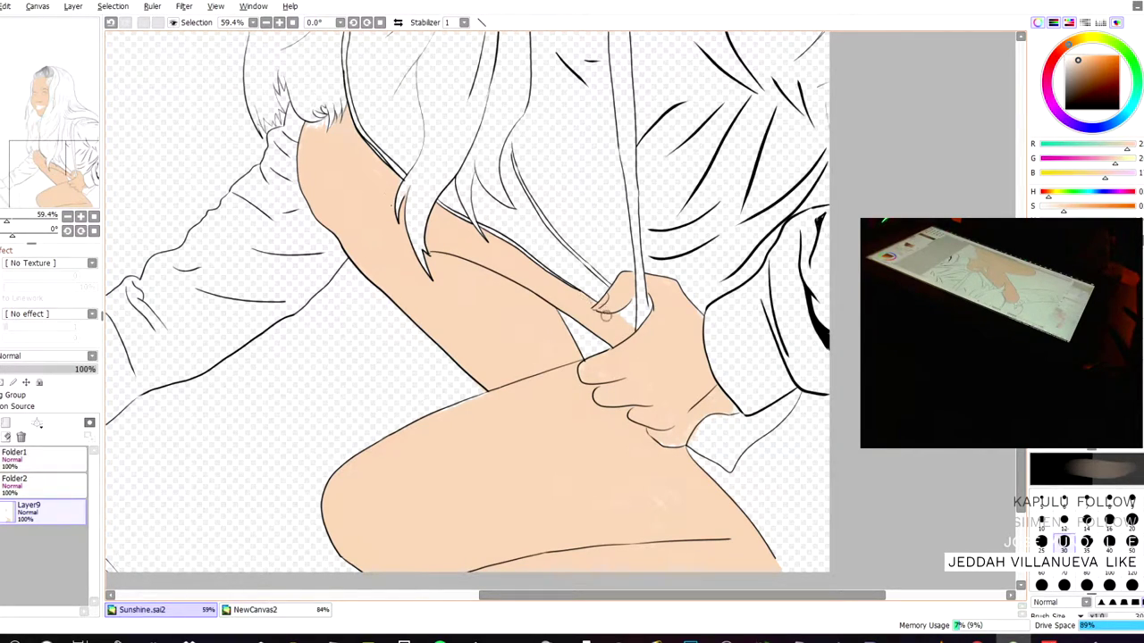
{"action": "scroll", "coordinate": [607, 318], "scroll_direction": "up", "scroll_amount": 2}
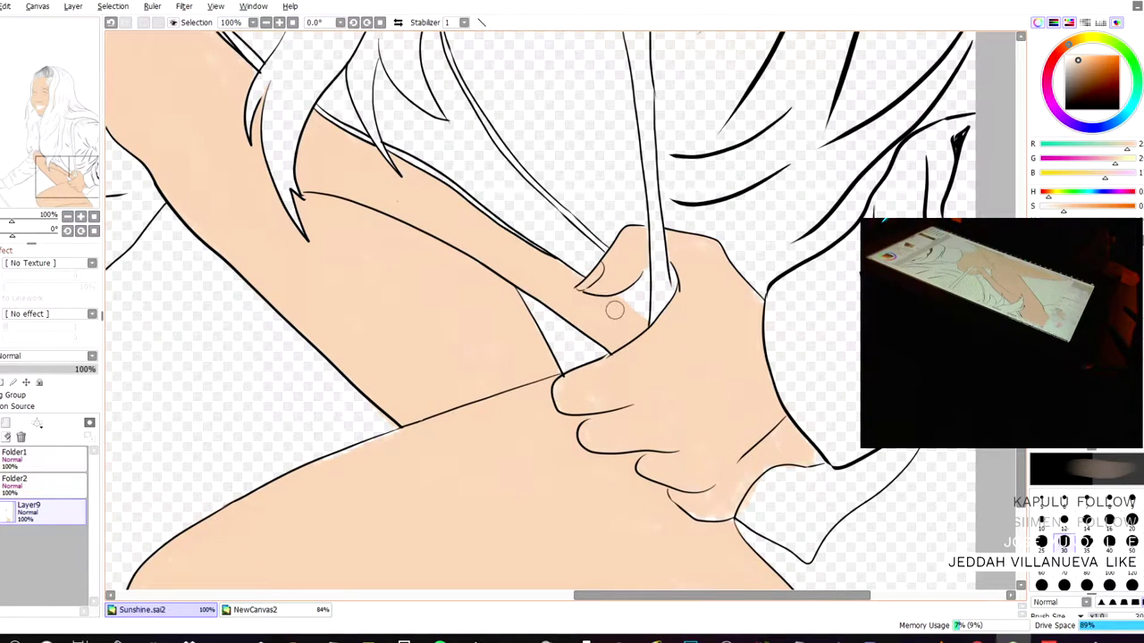
{"action": "scroll", "coordinate": [614, 309], "scroll_direction": "down", "scroll_amount": 4}
{"action": "scroll", "coordinate": [623, 321], "scroll_direction": "up", "scroll_amount": 2}
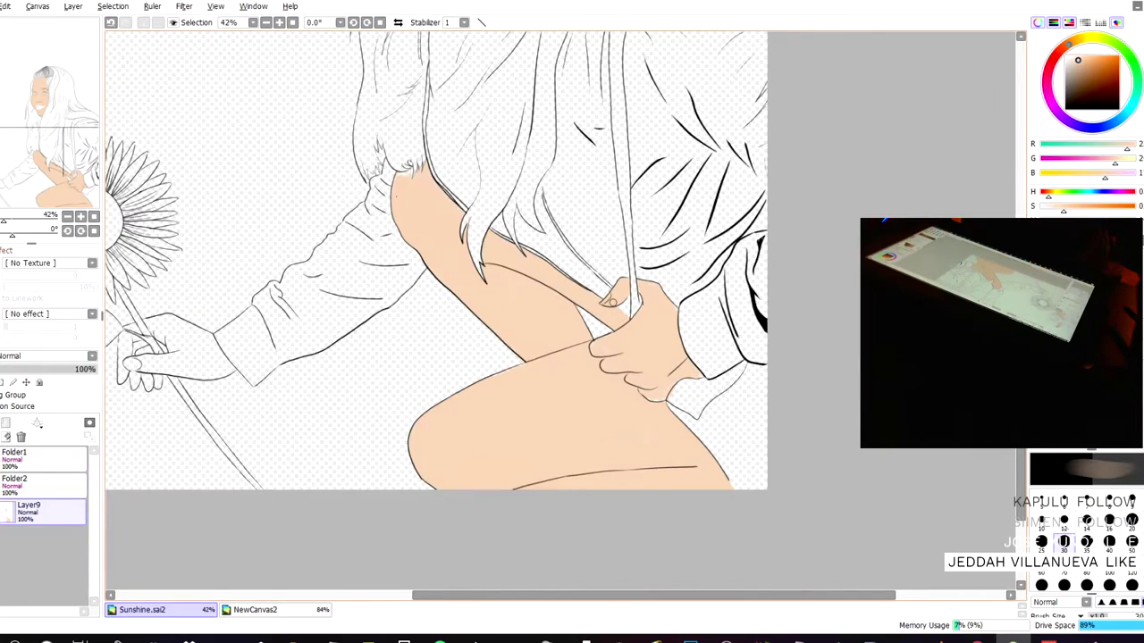
{"action": "scroll", "coordinate": [617, 320], "scroll_direction": "up", "scroll_amount": 2}
{"action": "scroll", "coordinate": [622, 411], "scroll_direction": "down", "scroll_amount": 1}
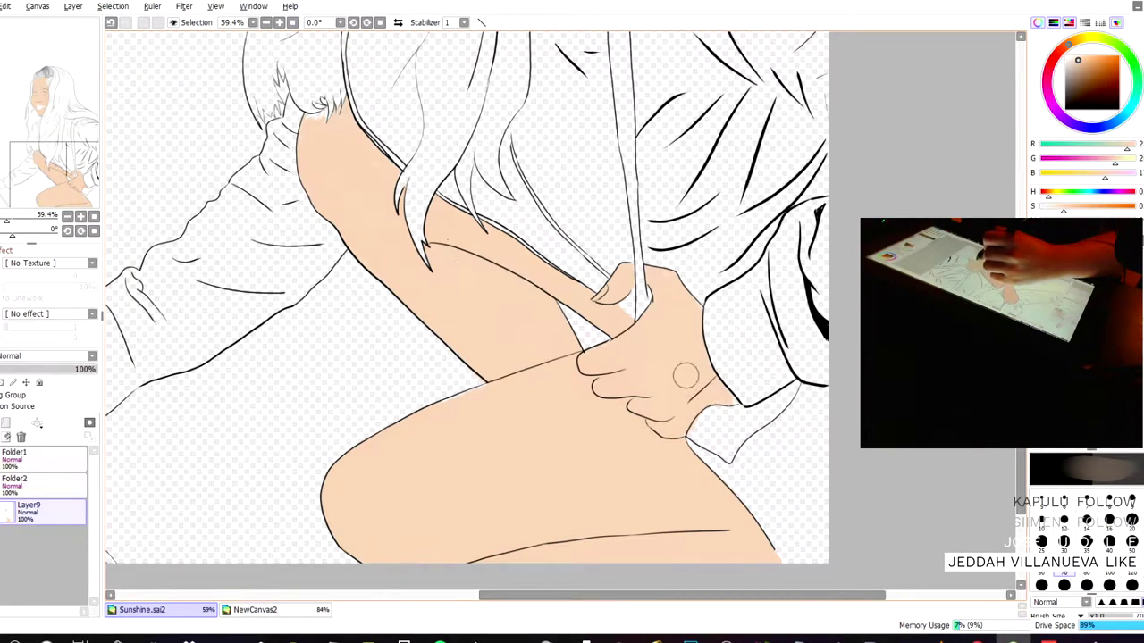
{"action": "scroll", "coordinate": [679, 292], "scroll_direction": "up", "scroll_amount": 7}
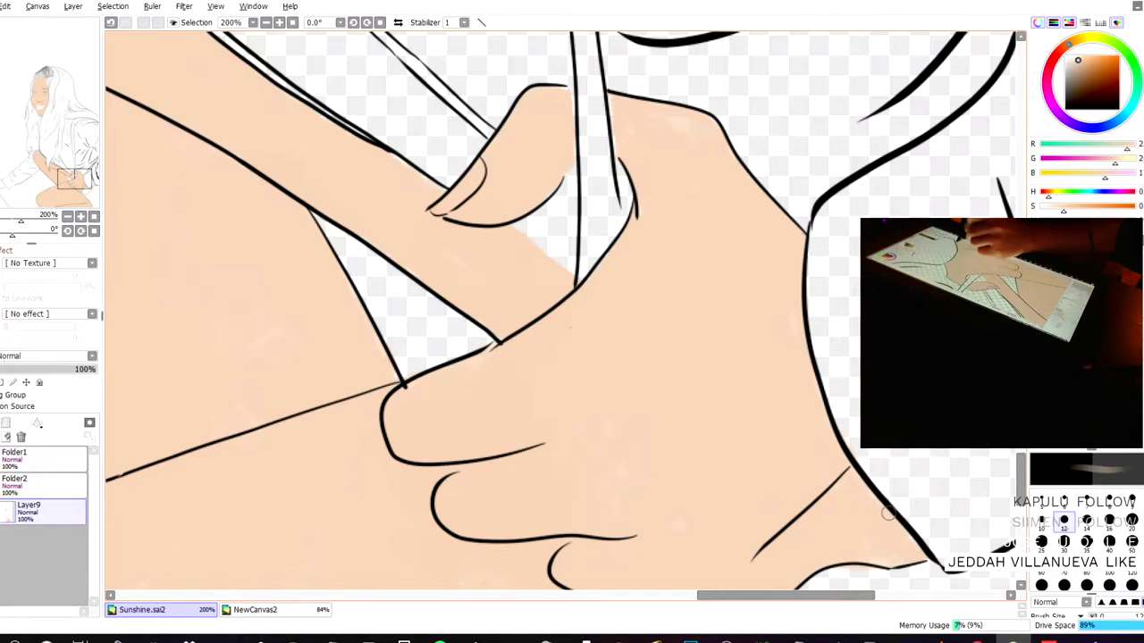
{"action": "scroll", "coordinate": [890, 514], "scroll_direction": "down", "scroll_amount": 7}
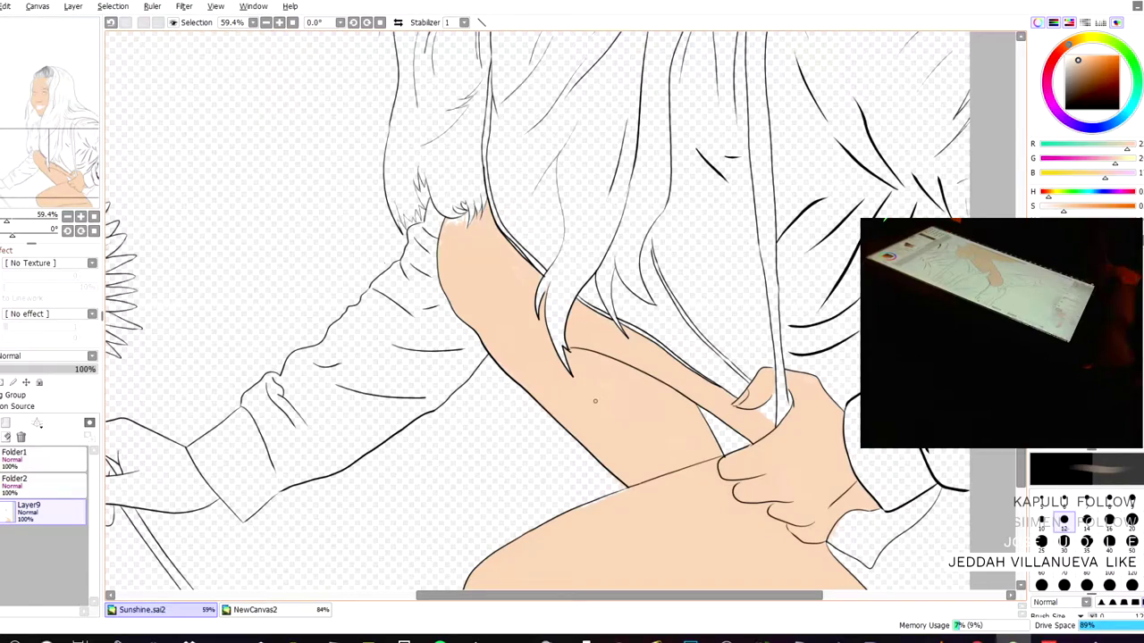
- Brush the first skin-coloured strokes onto the back of the sunflower-holding hand, beside the sleeve cuff and along the upper outline
{"action": "left_click_drag", "start_coordinate": [189, 196], "coordinate": [485, 170]}
{"action": "left_click_drag", "start_coordinate": [251, 204], "coordinate": [361, 210]}
{"action": "scroll", "coordinate": [641, 431], "scroll_direction": "up", "scroll_amount": 7}
{"action": "left_click_drag", "start_coordinate": [376, 292], "coordinate": [415, 109]}
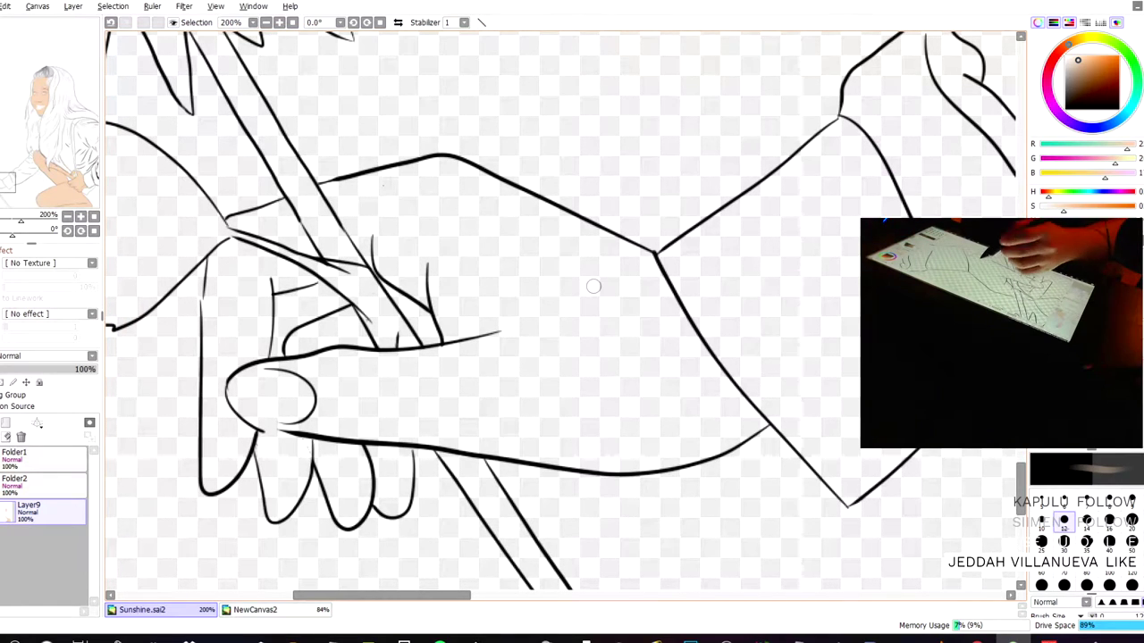
{"action": "mouse_move", "coordinate": [688, 326]}
{"action": "left_mouse_down"}
{"action": "mouse_move", "coordinate": [595, 264]}
{"action": "mouse_move", "coordinate": [540, 247]}
{"action": "mouse_move", "coordinate": [650, 357]}
{"action": "mouse_move", "coordinate": [559, 359]}
{"action": "left_mouse_up"}
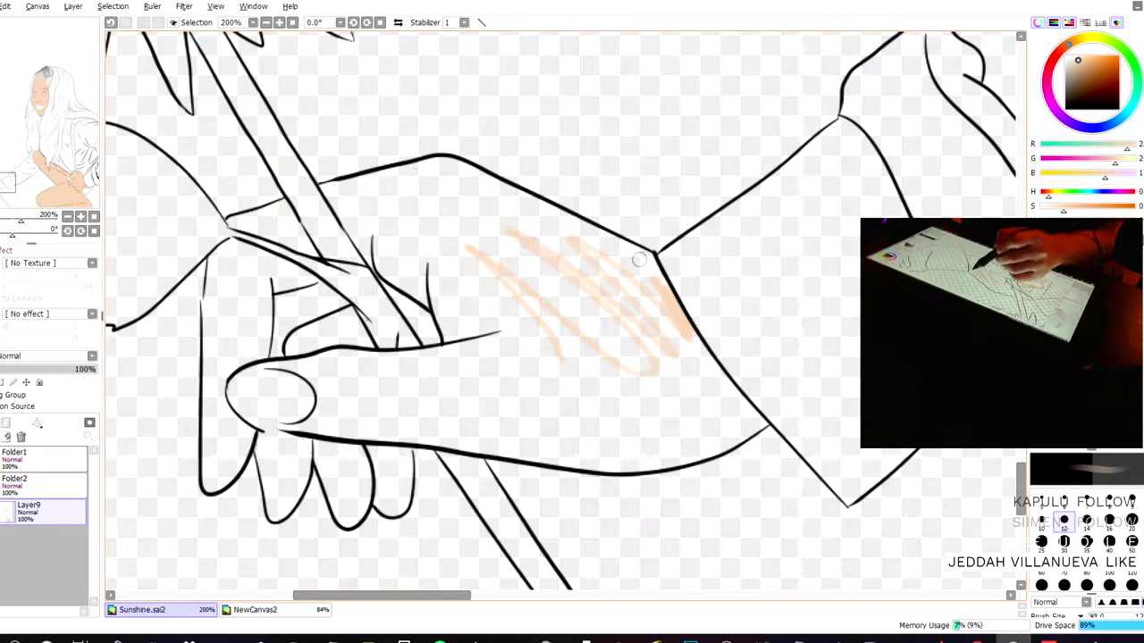
{"action": "left_click_drag", "start_coordinate": [657, 277], "coordinate": [542, 216]}
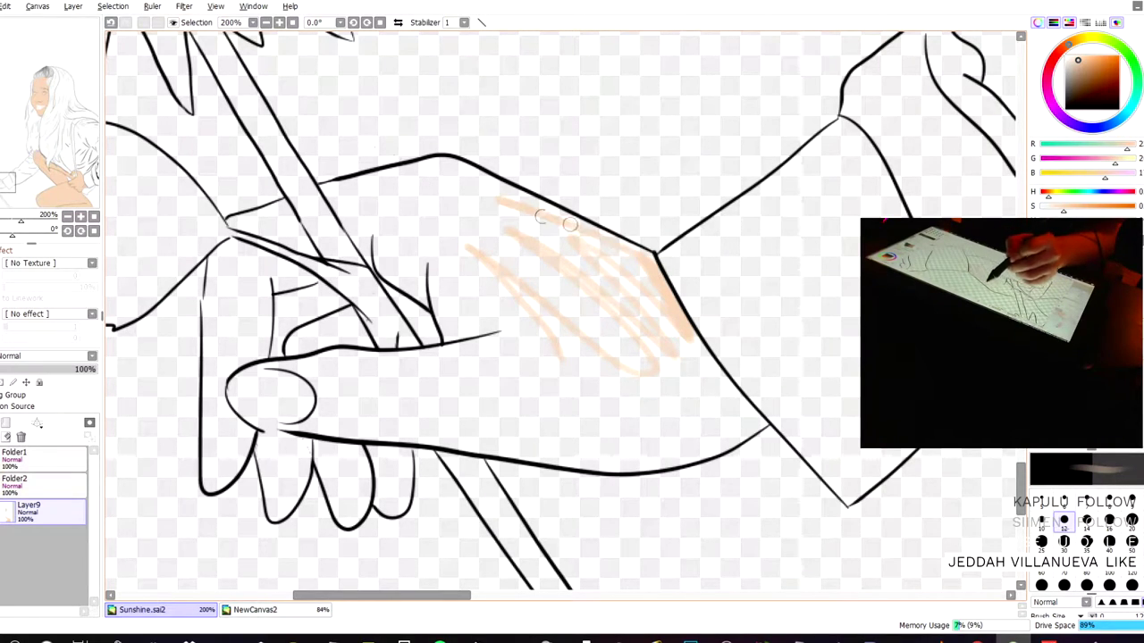
{"action": "mouse_move", "coordinate": [632, 244]}
{"action": "left_mouse_down"}
{"action": "mouse_move", "coordinate": [510, 188]}
{"action": "mouse_move", "coordinate": [424, 165]}
{"action": "mouse_move", "coordinate": [595, 286]}
{"action": "mouse_move", "coordinate": [605, 266]}
{"action": "left_mouse_up"}
- Block in the back of the sunflower-holding hand with denser skin colour, working towards the cuff edge
{"action": "left_click", "coordinate": [1108, 541]}
{"action": "mouse_move", "coordinate": [625, 362]}
{"action": "left_mouse_down"}
{"action": "mouse_move", "coordinate": [615, 329]}
{"action": "mouse_move", "coordinate": [594, 359]}
{"action": "mouse_move", "coordinate": [462, 253]}
{"action": "mouse_move", "coordinate": [566, 255]}
{"action": "mouse_move", "coordinate": [431, 189]}
{"action": "mouse_move", "coordinate": [510, 224]}
{"action": "left_mouse_up"}
{"action": "key", "text": "bracketleft"}
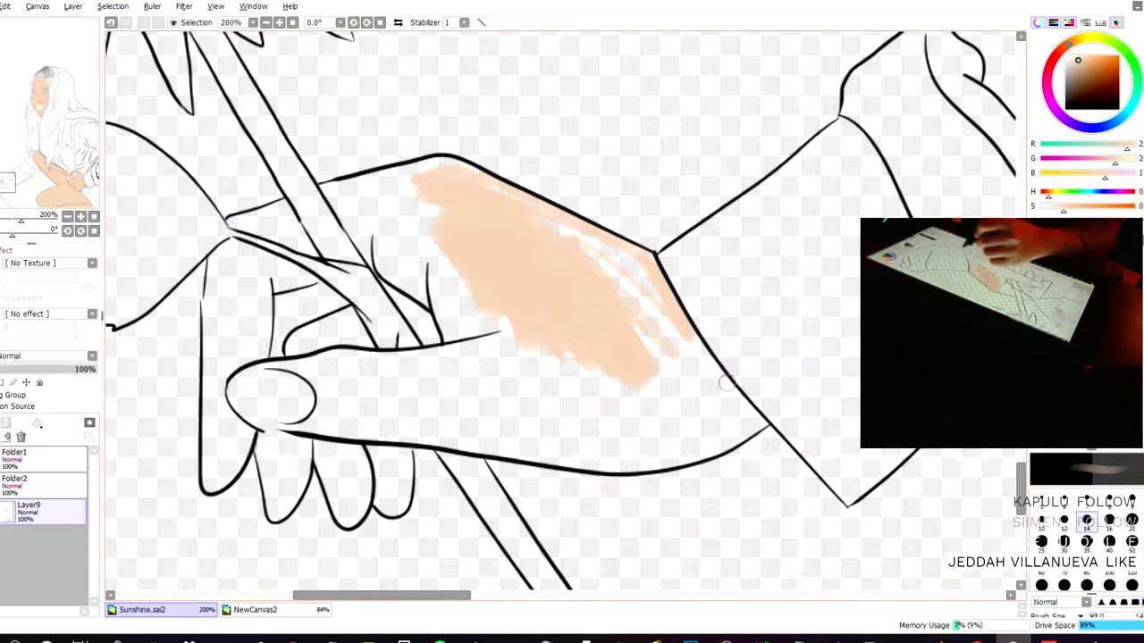
{"action": "mouse_move", "coordinate": [613, 306]}
{"action": "left_mouse_down"}
{"action": "mouse_move", "coordinate": [592, 241]}
{"action": "mouse_move", "coordinate": [637, 267]}
{"action": "mouse_move", "coordinate": [579, 231]}
{"action": "mouse_move", "coordinate": [639, 276]}
{"action": "mouse_move", "coordinate": [656, 375]}
{"action": "left_mouse_up"}
- Using a size 20 brush, spread skin colour over the thumb, lower palm and area near the knuckles of the sunflower-holding hand
{"action": "key", "text": "bracketright"}
{"action": "key", "text": "bracketright"}
{"action": "mouse_move", "coordinate": [584, 256]}
{"action": "left_mouse_down"}
{"action": "mouse_move", "coordinate": [725, 406]}
{"action": "mouse_move", "coordinate": [733, 400]}
{"action": "mouse_move", "coordinate": [683, 327]}
{"action": "mouse_move", "coordinate": [747, 418]}
{"action": "mouse_move", "coordinate": [696, 431]}
{"action": "mouse_move", "coordinate": [546, 427]}
{"action": "mouse_move", "coordinate": [489, 388]}
{"action": "mouse_move", "coordinate": [454, 378]}
{"action": "left_mouse_up"}
{"action": "mouse_move", "coordinate": [353, 411]}
{"action": "left_mouse_down"}
{"action": "mouse_move", "coordinate": [399, 413]}
{"action": "mouse_move", "coordinate": [375, 429]}
{"action": "mouse_move", "coordinate": [322, 427]}
{"action": "mouse_move", "coordinate": [308, 406]}
{"action": "mouse_move", "coordinate": [449, 407]}
{"action": "mouse_move", "coordinate": [452, 377]}
{"action": "mouse_move", "coordinate": [412, 377]}
{"action": "left_mouse_up"}
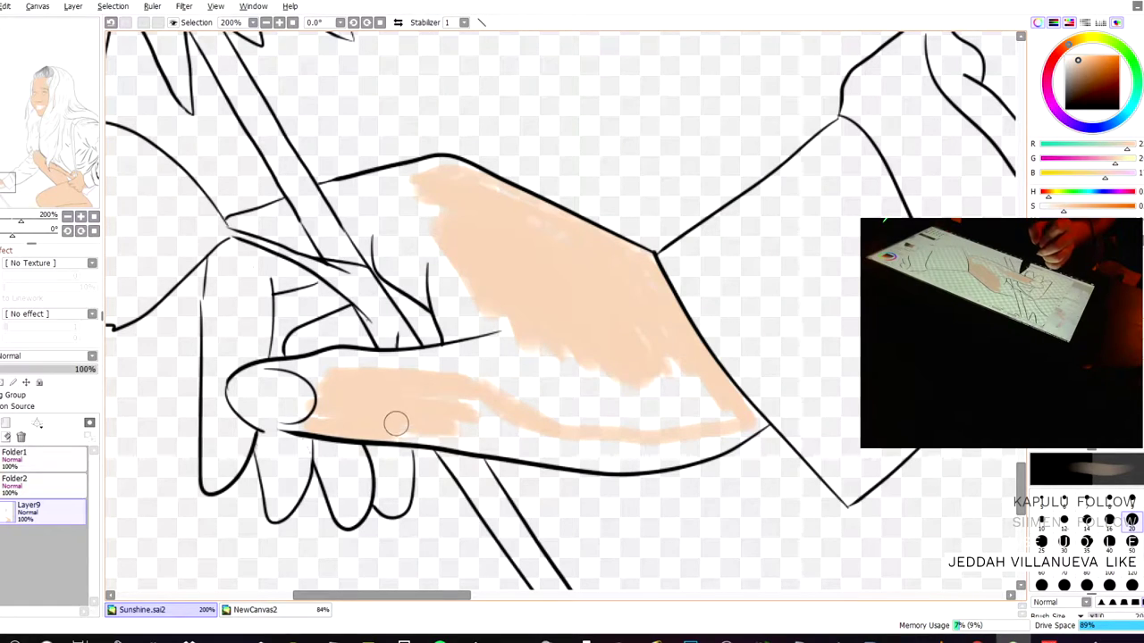
{"action": "mouse_move", "coordinate": [485, 416]}
{"action": "left_mouse_down"}
{"action": "mouse_move", "coordinate": [529, 438]}
{"action": "mouse_move", "coordinate": [366, 432]}
{"action": "mouse_move", "coordinate": [494, 417]}
{"action": "mouse_move", "coordinate": [503, 394]}
{"action": "mouse_move", "coordinate": [415, 378]}
{"action": "mouse_move", "coordinate": [458, 399]}
{"action": "mouse_move", "coordinate": [447, 384]}
{"action": "mouse_move", "coordinate": [518, 342]}
{"action": "mouse_move", "coordinate": [381, 368]}
{"action": "mouse_move", "coordinate": [527, 342]}
{"action": "mouse_move", "coordinate": [302, 370]}
{"action": "mouse_move", "coordinate": [344, 389]}
{"action": "mouse_move", "coordinate": [259, 372]}
{"action": "mouse_move", "coordinate": [326, 390]}
{"action": "mouse_move", "coordinate": [338, 411]}
{"action": "mouse_move", "coordinate": [250, 418]}
{"action": "mouse_move", "coordinate": [299, 430]}
{"action": "mouse_move", "coordinate": [237, 387]}
{"action": "mouse_move", "coordinate": [331, 366]}
{"action": "mouse_move", "coordinate": [300, 374]}
{"action": "left_mouse_up"}
{"action": "mouse_move", "coordinate": [527, 398]}
{"action": "left_mouse_down"}
{"action": "mouse_move", "coordinate": [637, 415]}
{"action": "mouse_move", "coordinate": [617, 385]}
{"action": "mouse_move", "coordinate": [472, 375]}
{"action": "mouse_move", "coordinate": [527, 350]}
{"action": "mouse_move", "coordinate": [659, 373]}
{"action": "mouse_move", "coordinate": [638, 293]}
{"action": "mouse_move", "coordinate": [643, 324]}
{"action": "mouse_move", "coordinate": [645, 264]}
{"action": "mouse_move", "coordinate": [477, 245]}
{"action": "mouse_move", "coordinate": [470, 311]}
{"action": "mouse_move", "coordinate": [424, 216]}
{"action": "mouse_move", "coordinate": [472, 340]}
{"action": "mouse_move", "coordinate": [425, 225]}
{"action": "mouse_move", "coordinate": [447, 331]}
{"action": "mouse_move", "coordinate": [380, 219]}
{"action": "mouse_move", "coordinate": [375, 268]}
{"action": "mouse_move", "coordinate": [360, 192]}
{"action": "left_mouse_up"}
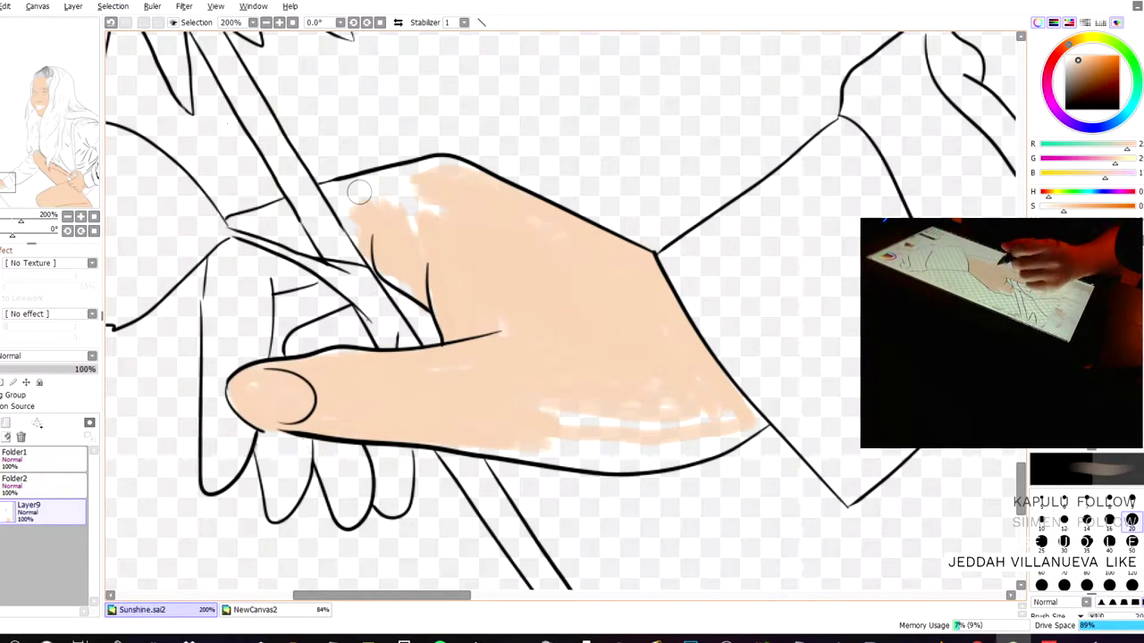
- Close the unpainted strip between the palm and the lower wrist outline, redoing the stroke at the cuff corner
{"action": "mouse_move", "coordinate": [727, 432]}
{"action": "left_mouse_down"}
{"action": "mouse_move", "coordinate": [659, 457]}
{"action": "mouse_move", "coordinate": [717, 438]}
{"action": "mouse_move", "coordinate": [685, 460]}
{"action": "mouse_move", "coordinate": [758, 424]}
{"action": "left_mouse_up"}
{"action": "key", "text": "ctrl+z"}
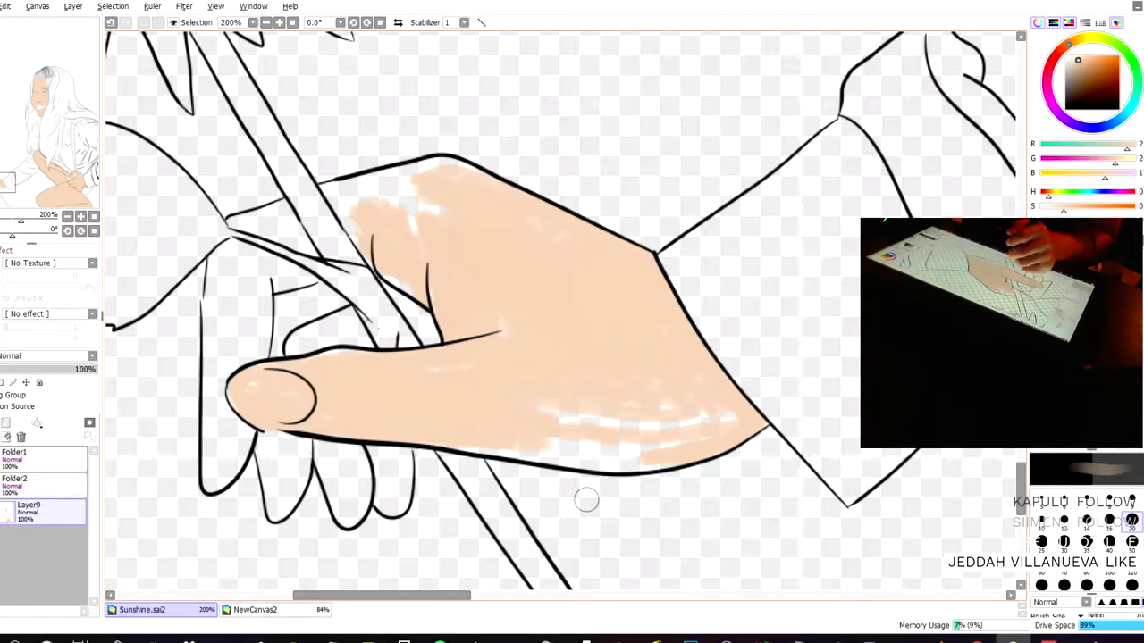
{"action": "mouse_move", "coordinate": [552, 435]}
{"action": "left_mouse_down"}
{"action": "mouse_move", "coordinate": [552, 394]}
{"action": "mouse_move", "coordinate": [560, 430]}
{"action": "mouse_move", "coordinate": [587, 457]}
{"action": "mouse_move", "coordinate": [476, 444]}
{"action": "mouse_move", "coordinate": [645, 465]}
{"action": "mouse_move", "coordinate": [494, 445]}
{"action": "mouse_move", "coordinate": [571, 441]}
{"action": "mouse_move", "coordinate": [527, 428]}
{"action": "mouse_move", "coordinate": [691, 448]}
{"action": "mouse_move", "coordinate": [581, 418]}
{"action": "mouse_move", "coordinate": [720, 412]}
{"action": "left_mouse_up"}
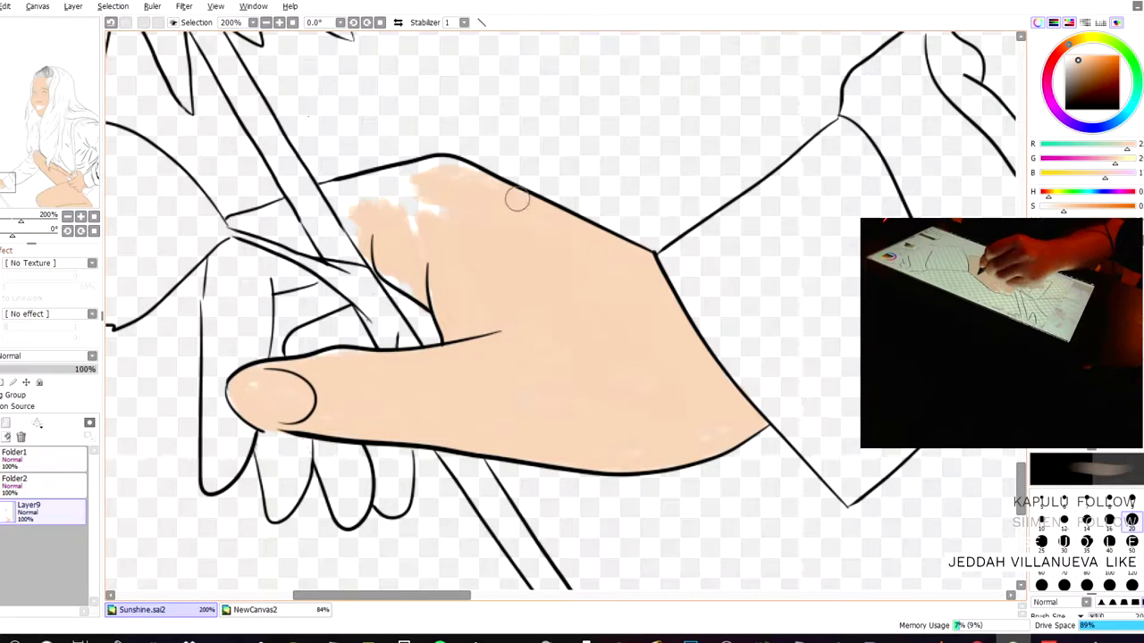
- Fill the knuckle area up to the flower stem and the small finger section between the stem and the leaf
{"action": "mouse_move", "coordinate": [388, 198]}
{"action": "left_mouse_down"}
{"action": "mouse_move", "coordinate": [411, 171]}
{"action": "mouse_move", "coordinate": [443, 220]}
{"action": "mouse_move", "coordinate": [429, 173]}
{"action": "mouse_move", "coordinate": [399, 173]}
{"action": "mouse_move", "coordinate": [426, 163]}
{"action": "mouse_move", "coordinate": [500, 186]}
{"action": "mouse_move", "coordinate": [468, 214]}
{"action": "mouse_move", "coordinate": [447, 175]}
{"action": "mouse_move", "coordinate": [480, 174]}
{"action": "mouse_move", "coordinate": [450, 161]}
{"action": "mouse_move", "coordinate": [396, 173]}
{"action": "left_mouse_up"}
{"action": "key", "text": "ctrl+z"}
{"action": "mouse_move", "coordinate": [473, 173]}
{"action": "left_mouse_down"}
{"action": "mouse_move", "coordinate": [429, 161]}
{"action": "mouse_move", "coordinate": [372, 181]}
{"action": "mouse_move", "coordinate": [402, 210]}
{"action": "mouse_move", "coordinate": [371, 188]}
{"action": "mouse_move", "coordinate": [379, 256]}
{"action": "mouse_move", "coordinate": [419, 291]}
{"action": "mouse_move", "coordinate": [392, 274]}
{"action": "mouse_move", "coordinate": [332, 191]}
{"action": "mouse_move", "coordinate": [354, 192]}
{"action": "mouse_move", "coordinate": [330, 196]}
{"action": "mouse_move", "coordinate": [436, 180]}
{"action": "mouse_move", "coordinate": [364, 212]}
{"action": "mouse_move", "coordinate": [332, 193]}
{"action": "mouse_move", "coordinate": [346, 218]}
{"action": "mouse_move", "coordinate": [329, 172]}
{"action": "left_mouse_up"}
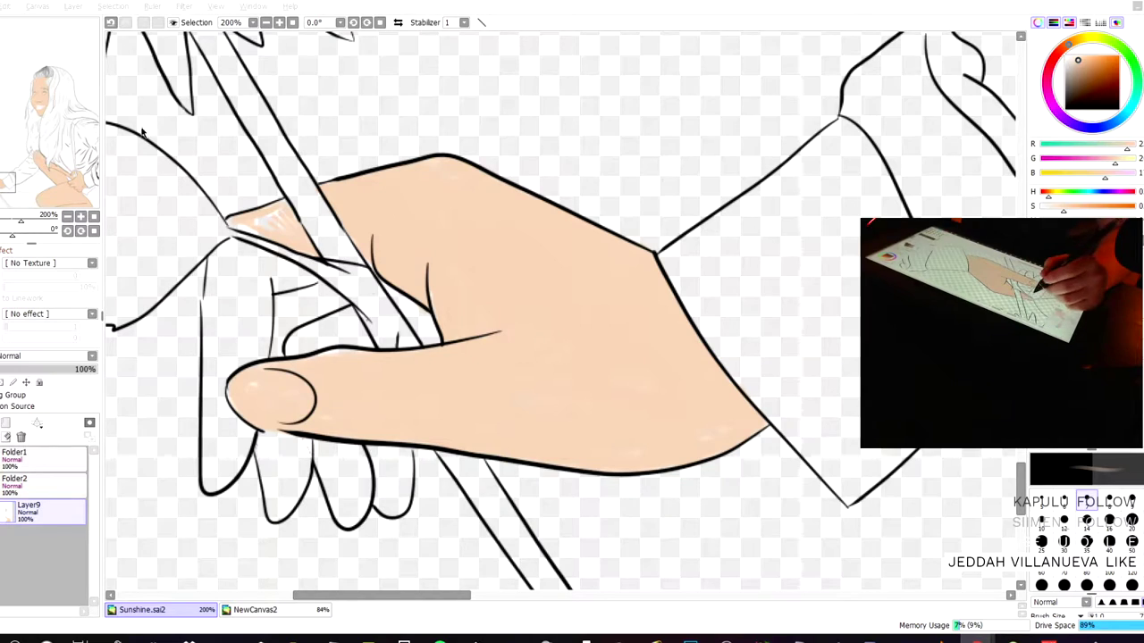
{"action": "left_click", "coordinate": [250, 228]}
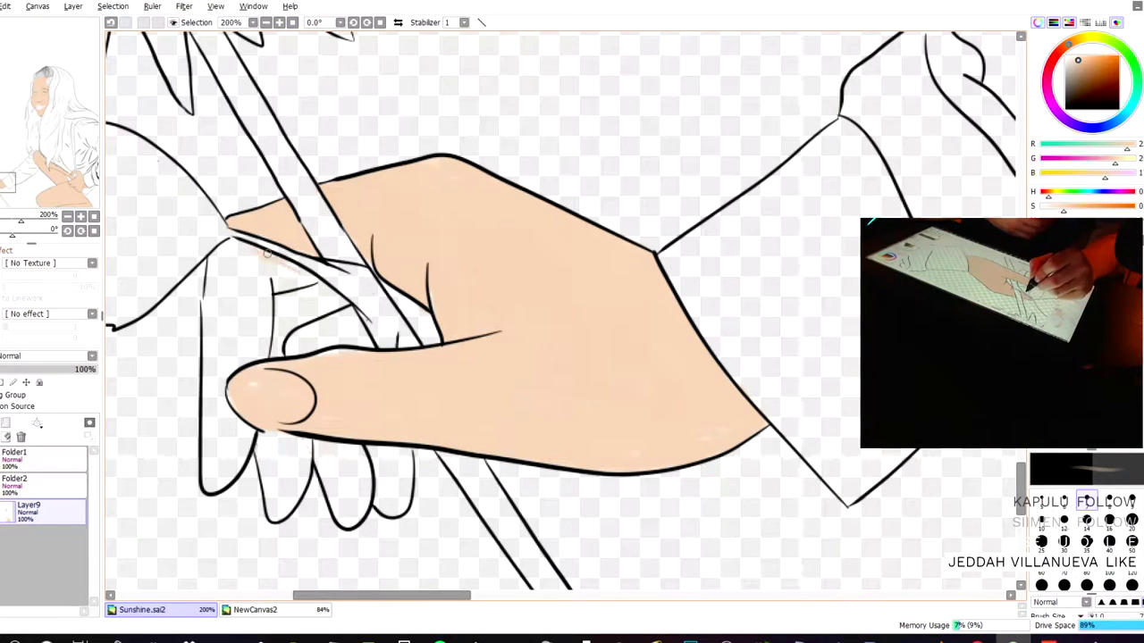
- Colour the curled finger sections between the leaf, the stem and the thumb in skin tone
{"action": "left_click_drag", "start_coordinate": [261, 261], "coordinate": [263, 267]}
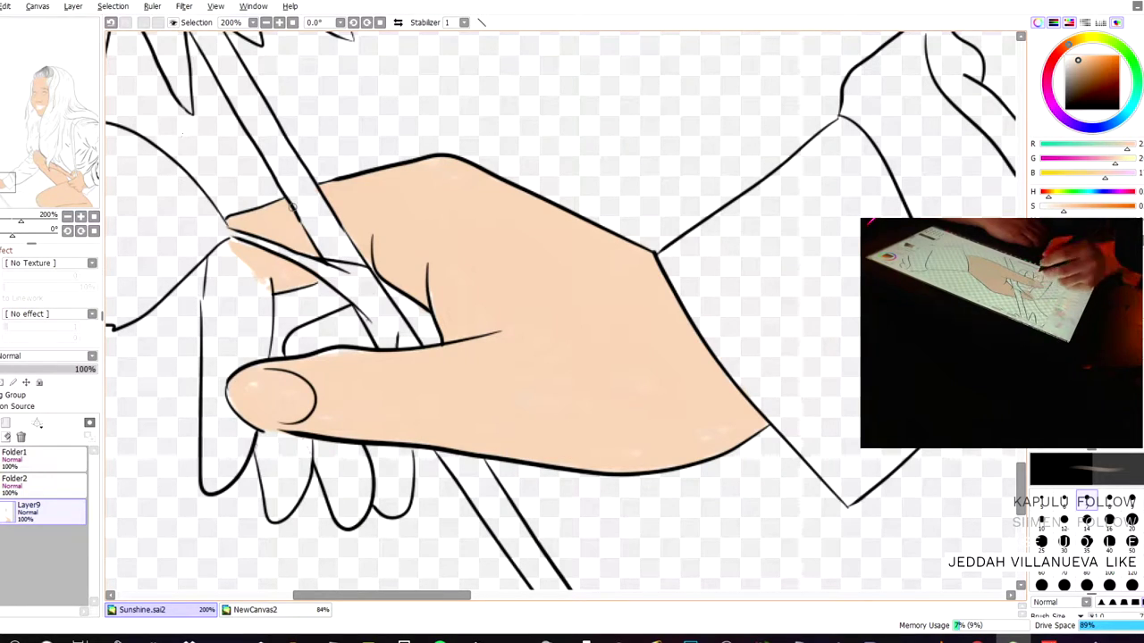
{"action": "left_click_drag", "start_coordinate": [559, 309], "coordinate": [735, 347], "text": "ctrl+alt"}
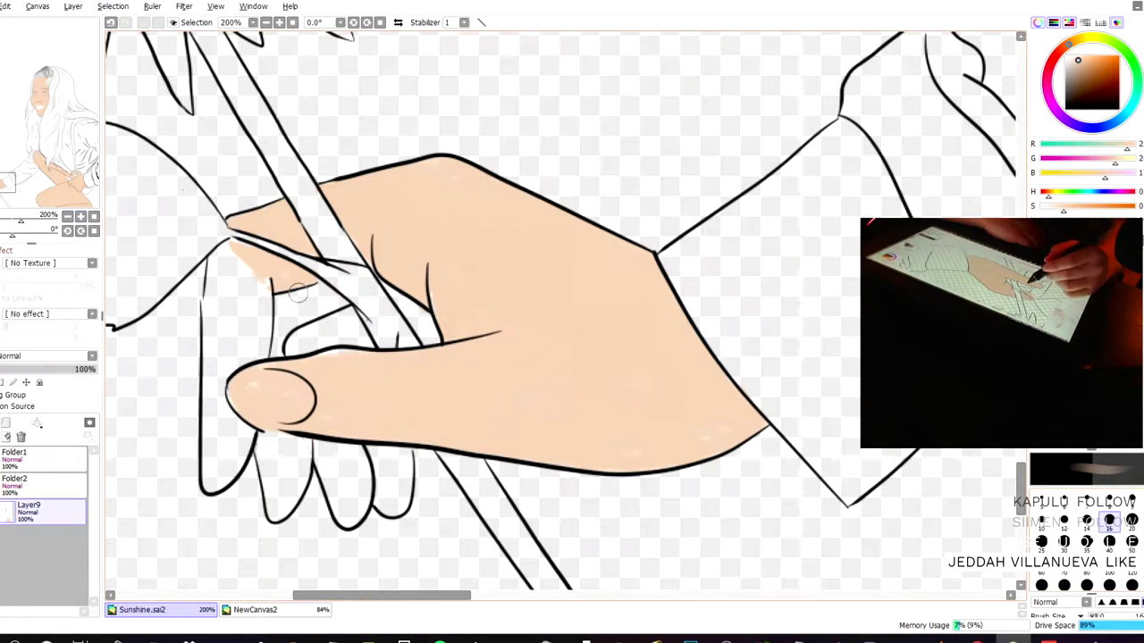
{"action": "mouse_move", "coordinate": [296, 287]}
{"action": "left_mouse_down"}
{"action": "mouse_move", "coordinate": [326, 313]}
{"action": "mouse_move", "coordinate": [313, 286]}
{"action": "mouse_move", "coordinate": [257, 286]}
{"action": "mouse_move", "coordinate": [241, 263]}
{"action": "mouse_move", "coordinate": [231, 308]}
{"action": "mouse_move", "coordinate": [299, 287]}
{"action": "mouse_move", "coordinate": [261, 344]}
{"action": "mouse_move", "coordinate": [246, 286]}
{"action": "mouse_move", "coordinate": [222, 268]}
{"action": "mouse_move", "coordinate": [209, 355]}
{"action": "mouse_move", "coordinate": [207, 284]}
{"action": "mouse_move", "coordinate": [232, 246]}
{"action": "left_mouse_up"}
{"action": "mouse_move", "coordinate": [241, 286]}
{"action": "left_mouse_down"}
{"action": "mouse_move", "coordinate": [368, 336]}
{"action": "mouse_move", "coordinate": [317, 349]}
{"action": "mouse_move", "coordinate": [261, 339]}
{"action": "mouse_move", "coordinate": [291, 354]}
{"action": "mouse_move", "coordinate": [259, 358]}
{"action": "left_mouse_up"}
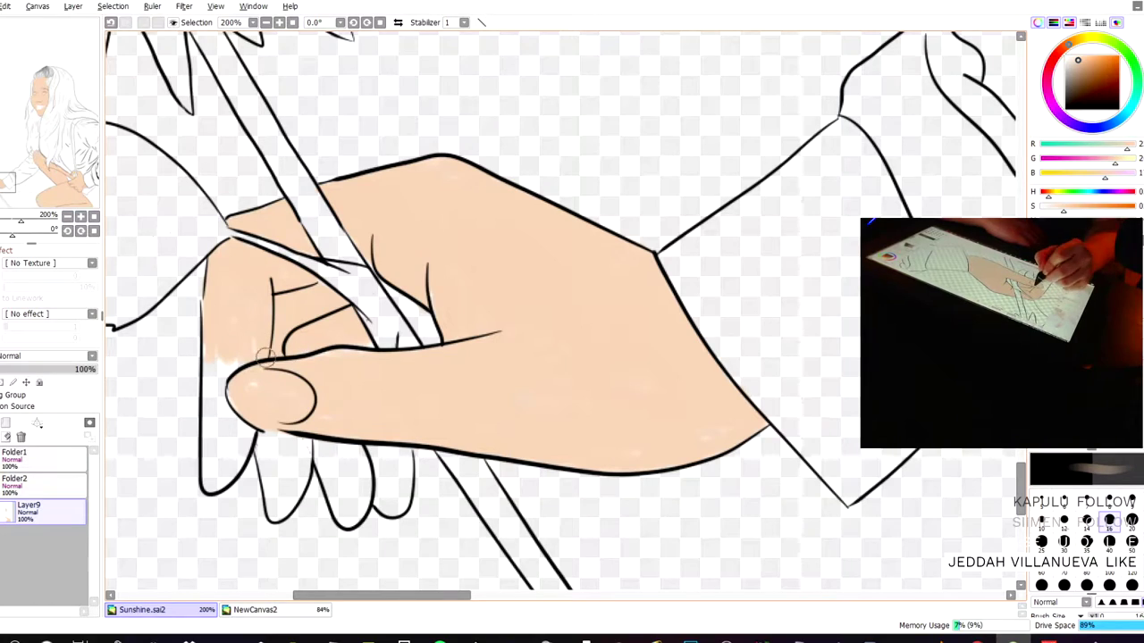
{"action": "left_click_drag", "start_coordinate": [407, 292], "coordinate": [393, 288]}
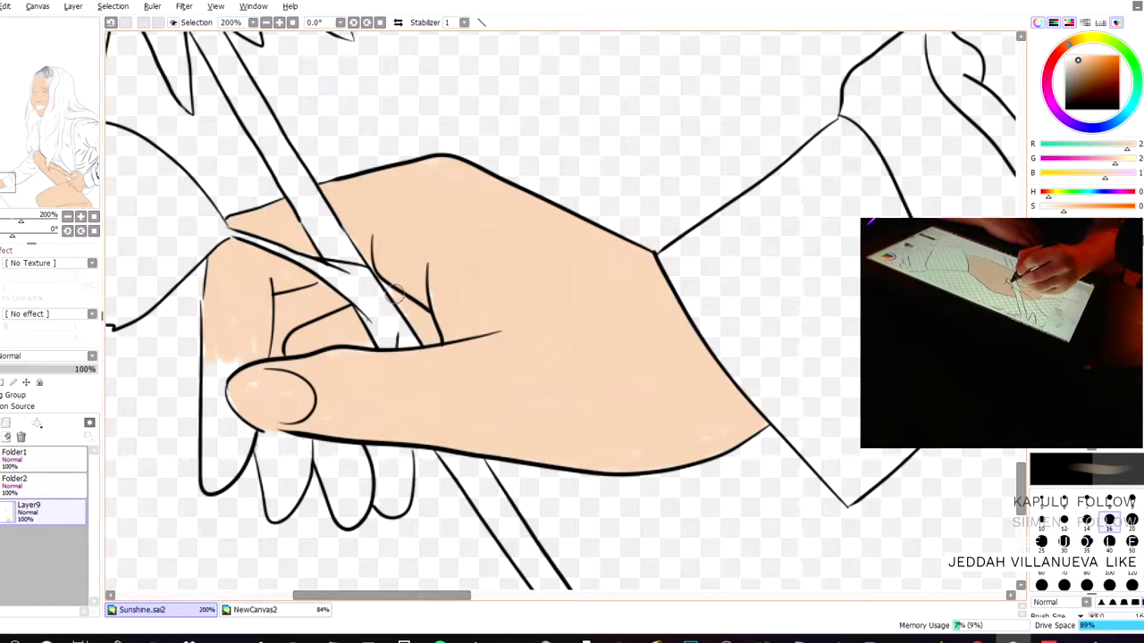
- Fill the outermost finger down to its tip and the three fingertips below the thumb with skin colour
{"action": "mouse_move", "coordinate": [230, 354]}
{"action": "left_mouse_down"}
{"action": "mouse_move", "coordinate": [222, 473]}
{"action": "mouse_move", "coordinate": [243, 383]}
{"action": "mouse_move", "coordinate": [250, 433]}
{"action": "left_mouse_up"}
{"action": "mouse_move", "coordinate": [237, 383]}
{"action": "left_mouse_down"}
{"action": "mouse_move", "coordinate": [211, 451]}
{"action": "mouse_move", "coordinate": [214, 385]}
{"action": "mouse_move", "coordinate": [262, 290]}
{"action": "mouse_move", "coordinate": [223, 369]}
{"action": "mouse_move", "coordinate": [227, 357]}
{"action": "mouse_move", "coordinate": [234, 385]}
{"action": "mouse_move", "coordinate": [210, 347]}
{"action": "mouse_move", "coordinate": [208, 480]}
{"action": "mouse_move", "coordinate": [241, 451]}
{"action": "left_mouse_up"}
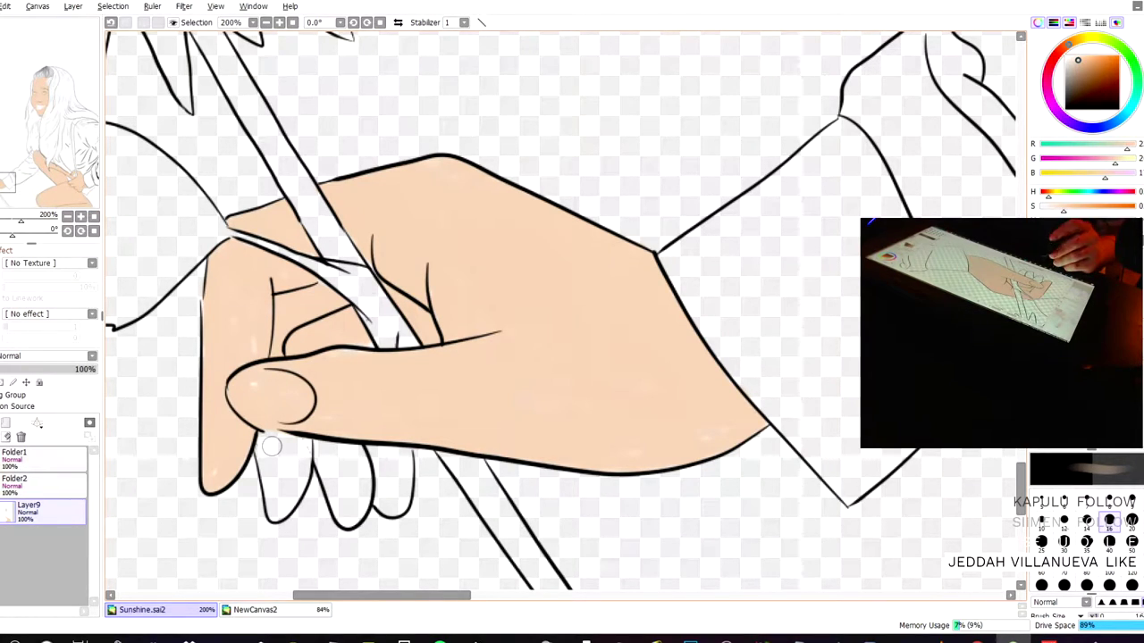
{"action": "mouse_move", "coordinate": [282, 443]}
{"action": "left_mouse_down"}
{"action": "mouse_move", "coordinate": [300, 479]}
{"action": "mouse_move", "coordinate": [269, 482]}
{"action": "mouse_move", "coordinate": [270, 493]}
{"action": "mouse_move", "coordinate": [256, 441]}
{"action": "mouse_move", "coordinate": [278, 507]}
{"action": "mouse_move", "coordinate": [304, 456]}
{"action": "mouse_move", "coordinate": [300, 491]}
{"action": "mouse_move", "coordinate": [303, 453]}
{"action": "mouse_move", "coordinate": [278, 513]}
{"action": "mouse_move", "coordinate": [265, 468]}
{"action": "mouse_move", "coordinate": [292, 443]}
{"action": "mouse_move", "coordinate": [347, 495]}
{"action": "mouse_move", "coordinate": [332, 441]}
{"action": "mouse_move", "coordinate": [353, 498]}
{"action": "mouse_move", "coordinate": [368, 475]}
{"action": "mouse_move", "coordinate": [315, 455]}
{"action": "mouse_move", "coordinate": [345, 514]}
{"action": "mouse_move", "coordinate": [368, 447]}
{"action": "mouse_move", "coordinate": [406, 485]}
{"action": "left_mouse_up"}
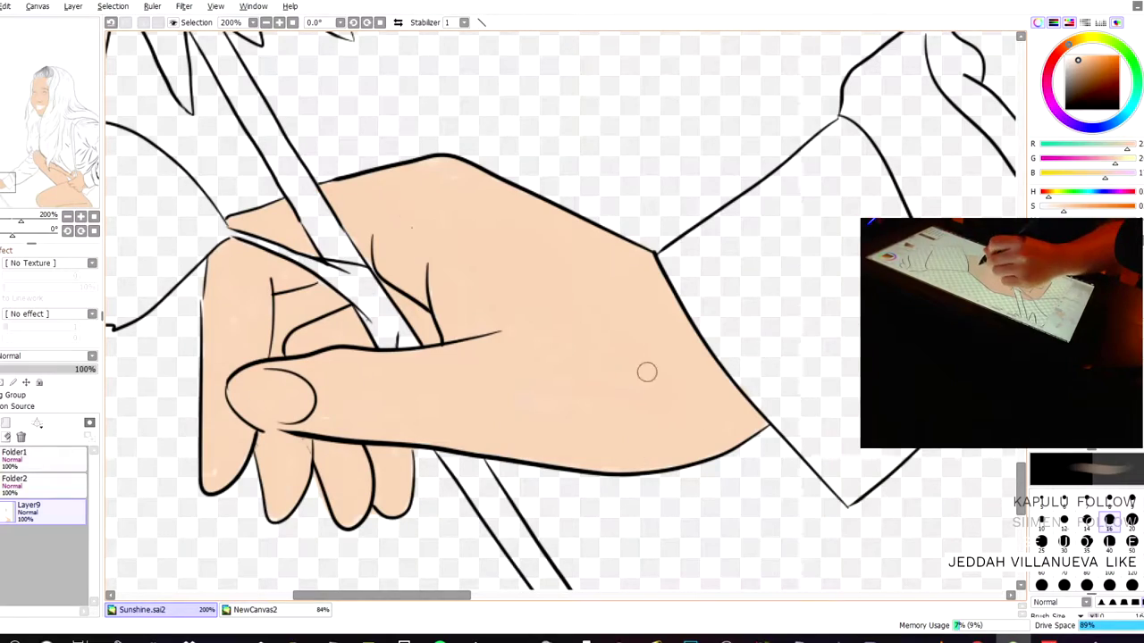
- Review the skin colouring across the whole portrait, from the sunflower hand and thigh up to the face
{"action": "scroll", "coordinate": [510, 273], "scroll_direction": "down", "scroll_amount": 1}
{"action": "scroll", "coordinate": [497, 280], "scroll_direction": "down", "scroll_amount": 7}
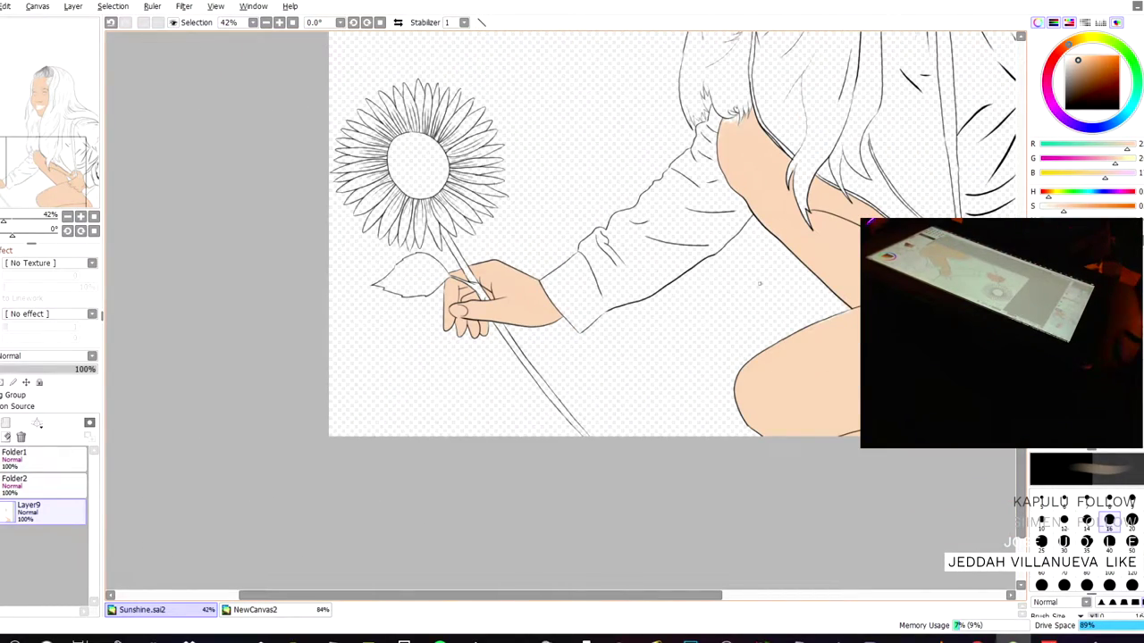
{"action": "left_click_drag", "start_coordinate": [492, 174], "coordinate": [339, 259]}
{"action": "key", "text": "ctrl+minus"}
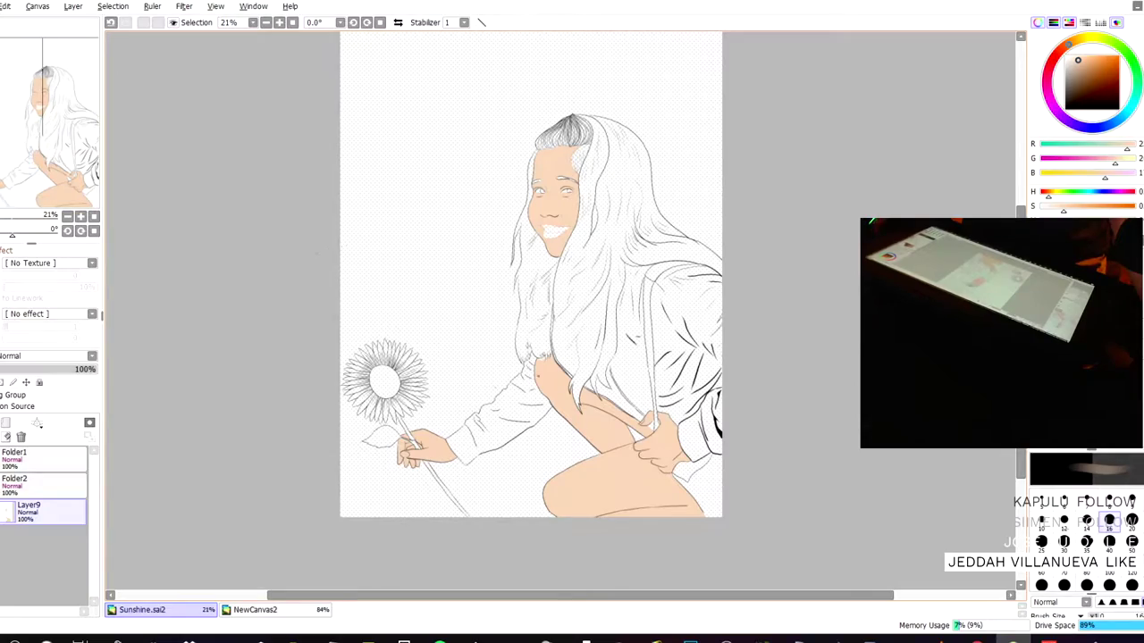
{"action": "key", "text": "ctrl+plus"}
{"action": "key", "text": "ctrl+plus"}
{"action": "key", "text": "ctrl+plus"}
{"action": "key", "text": "ctrl+plus"}
{"action": "key", "text": "ctrl+plus"}
{"action": "key", "text": "ctrl+plus"}
{"action": "key", "text": "ctrl+plus"}
{"action": "left_click_drag", "start_coordinate": [255, 119], "coordinate": [427, 351]}
{"action": "left_click_drag", "start_coordinate": [312, 248], "coordinate": [136, 134]}
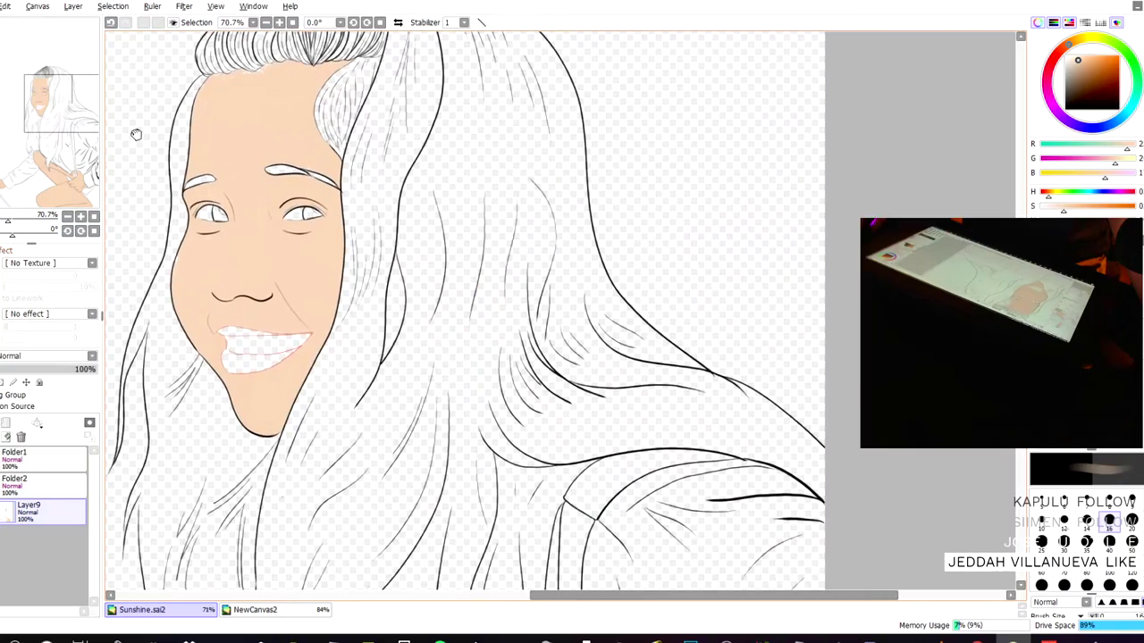
{"action": "scroll", "coordinate": [452, 304], "scroll_direction": "down", "scroll_amount": 7}
{"action": "left_click_drag", "start_coordinate": [183, 231], "coordinate": [256, 282]}
{"action": "scroll", "coordinate": [479, 382], "scroll_direction": "up", "scroll_amount": 5}
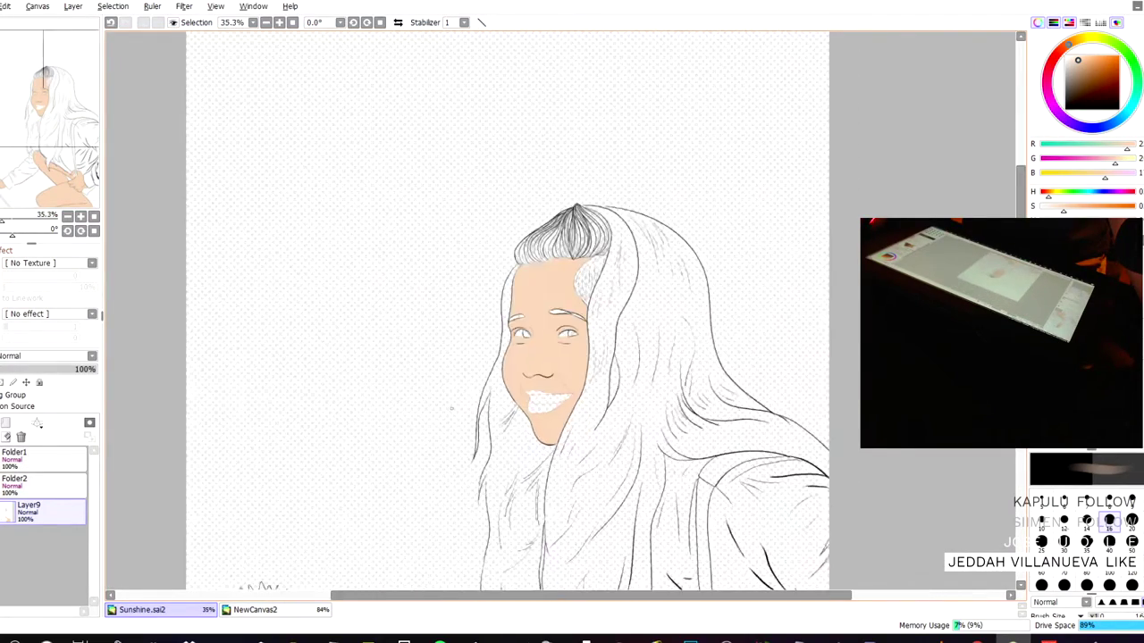
- Add a new layer above the skin layer, select white as the colour and set the brush size to 12 for the eye
{"action": "scroll", "coordinate": [381, 181], "scroll_direction": "up", "scroll_amount": 3}
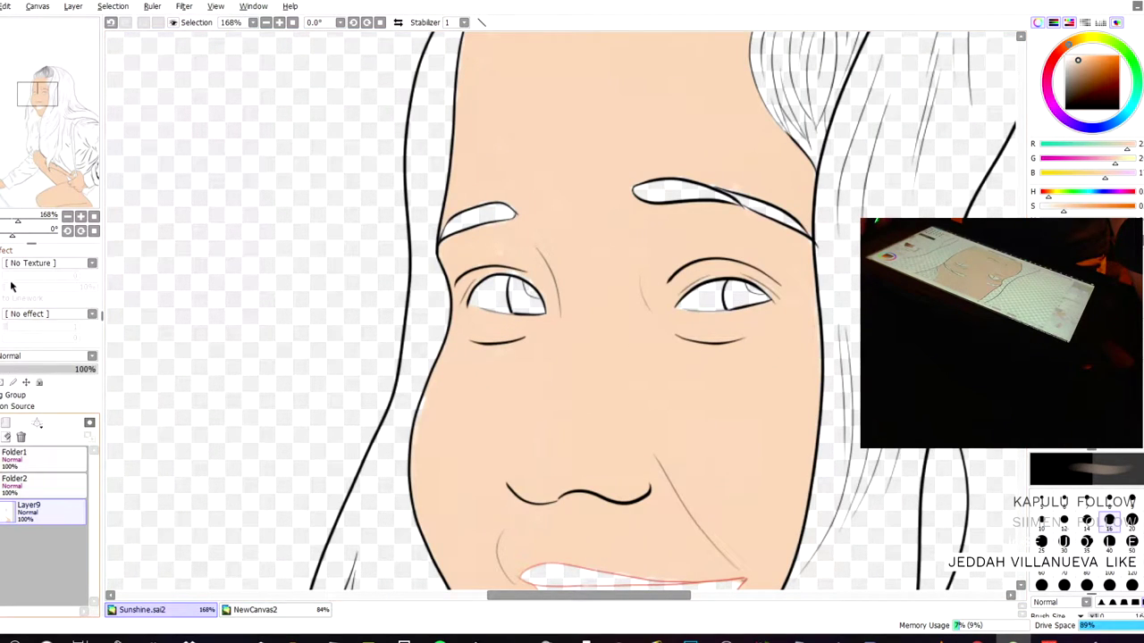
{"action": "left_click", "coordinate": [4, 423]}
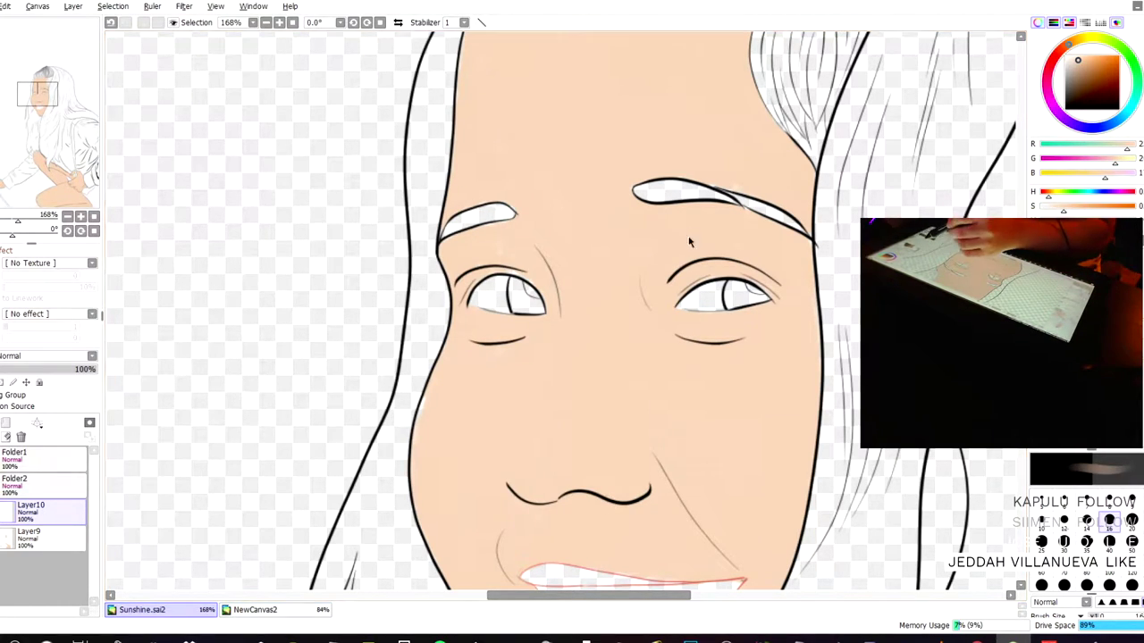
{"action": "right_click", "coordinate": [697, 28]}
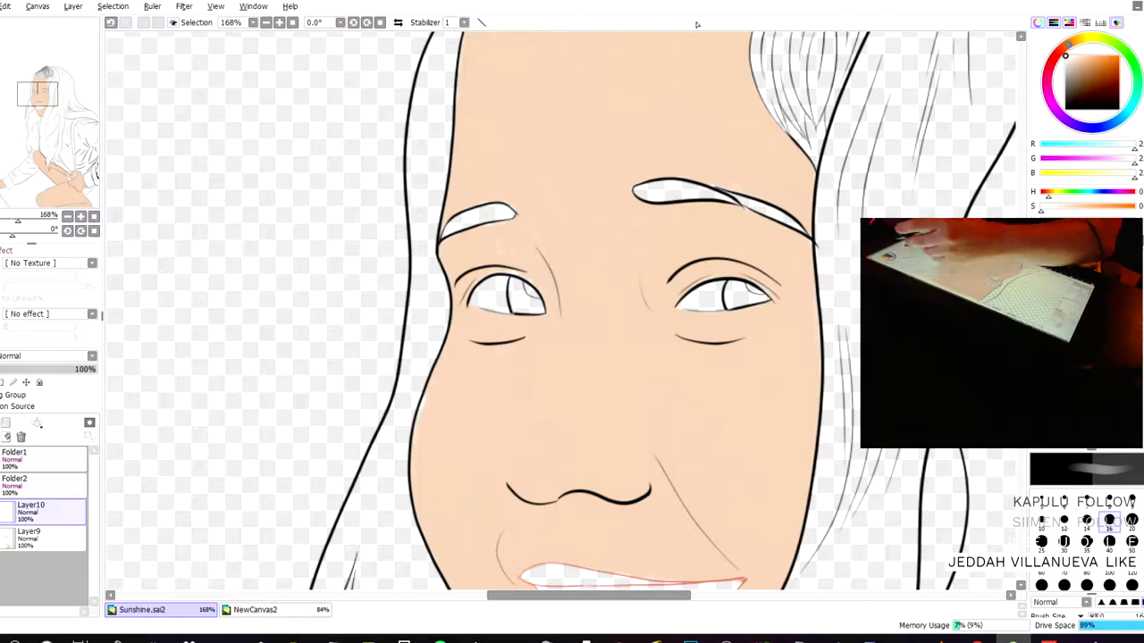
{"action": "key", "text": "bracketleft"}
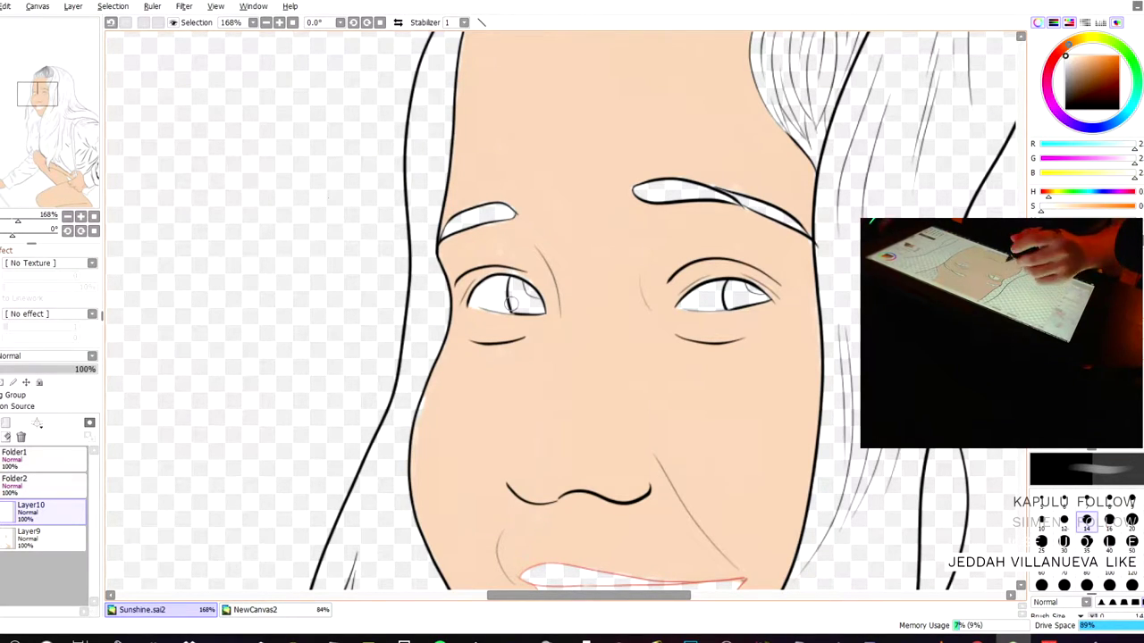
{"action": "scroll", "coordinate": [509, 304], "scroll_direction": "up", "scroll_amount": 3}
{"action": "scroll", "coordinate": [503, 306], "scroll_direction": "up", "scroll_amount": 1}
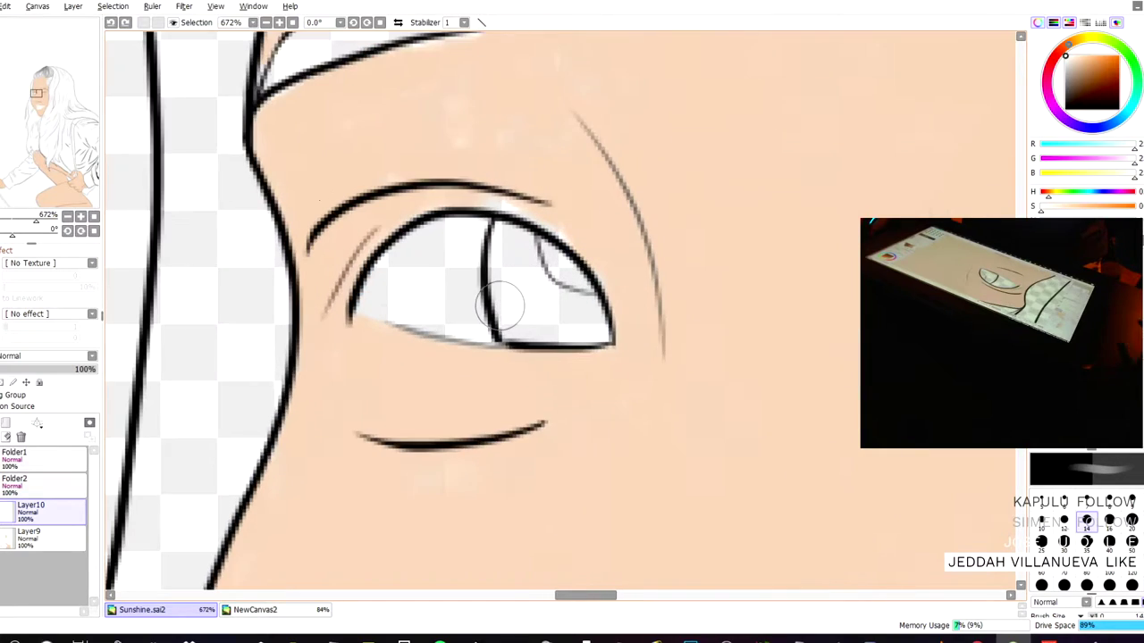
{"action": "scroll", "coordinate": [503, 306], "scroll_direction": "up", "scroll_amount": 1}
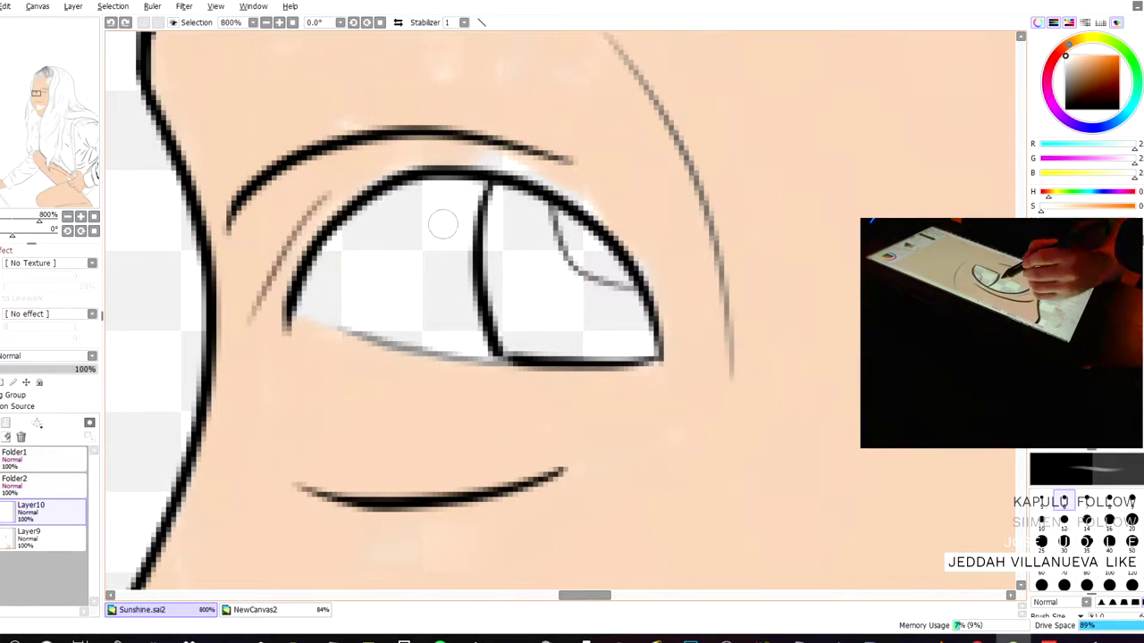
- Fill the white of the eye nearest the outer face contour with white, leaving its iris unpainted
{"action": "mouse_move", "coordinate": [451, 298]}
{"action": "left_mouse_down"}
{"action": "mouse_move", "coordinate": [391, 309]}
{"action": "mouse_move", "coordinate": [395, 327]}
{"action": "mouse_move", "coordinate": [345, 309]}
{"action": "mouse_move", "coordinate": [354, 286]}
{"action": "mouse_move", "coordinate": [426, 250]}
{"action": "mouse_move", "coordinate": [441, 260]}
{"action": "mouse_move", "coordinate": [466, 337]}
{"action": "mouse_move", "coordinate": [437, 205]}
{"action": "mouse_move", "coordinate": [426, 277]}
{"action": "mouse_move", "coordinate": [409, 273]}
{"action": "mouse_move", "coordinate": [403, 209]}
{"action": "mouse_move", "coordinate": [388, 205]}
{"action": "mouse_move", "coordinate": [421, 197]}
{"action": "mouse_move", "coordinate": [381, 211]}
{"action": "mouse_move", "coordinate": [338, 253]}
{"action": "mouse_move", "coordinate": [314, 308]}
{"action": "mouse_move", "coordinate": [346, 320]}
{"action": "mouse_move", "coordinate": [413, 202]}
{"action": "mouse_move", "coordinate": [463, 194]}
{"action": "mouse_move", "coordinate": [452, 214]}
{"action": "mouse_move", "coordinate": [462, 319]}
{"action": "mouse_move", "coordinate": [363, 322]}
{"action": "mouse_move", "coordinate": [335, 288]}
{"action": "left_mouse_up"}
{"action": "scroll", "coordinate": [236, 171], "scroll_direction": "down", "scroll_amount": 3}
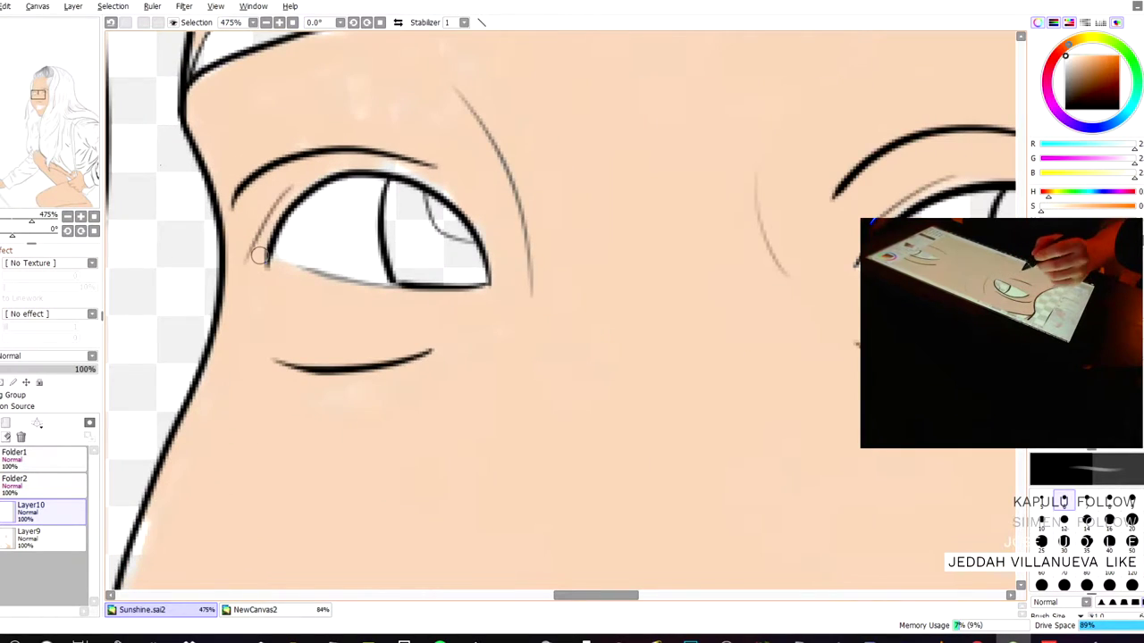
{"action": "scroll", "coordinate": [260, 257], "scroll_direction": "up", "scroll_amount": 4}
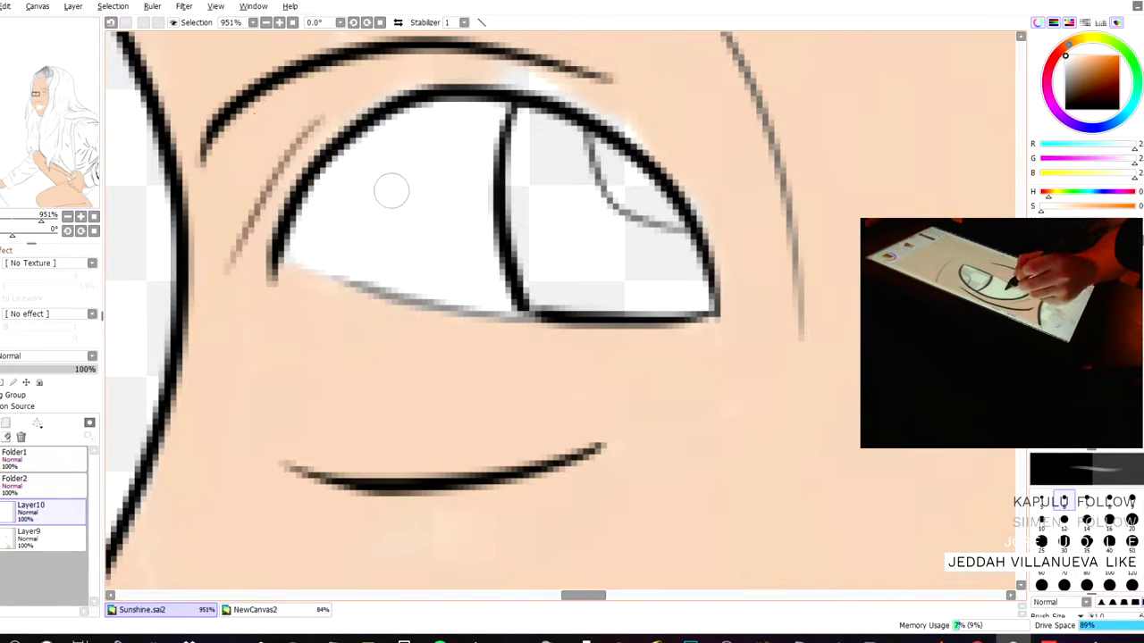
{"action": "scroll", "coordinate": [446, 193], "scroll_direction": "down", "scroll_amount": 9}
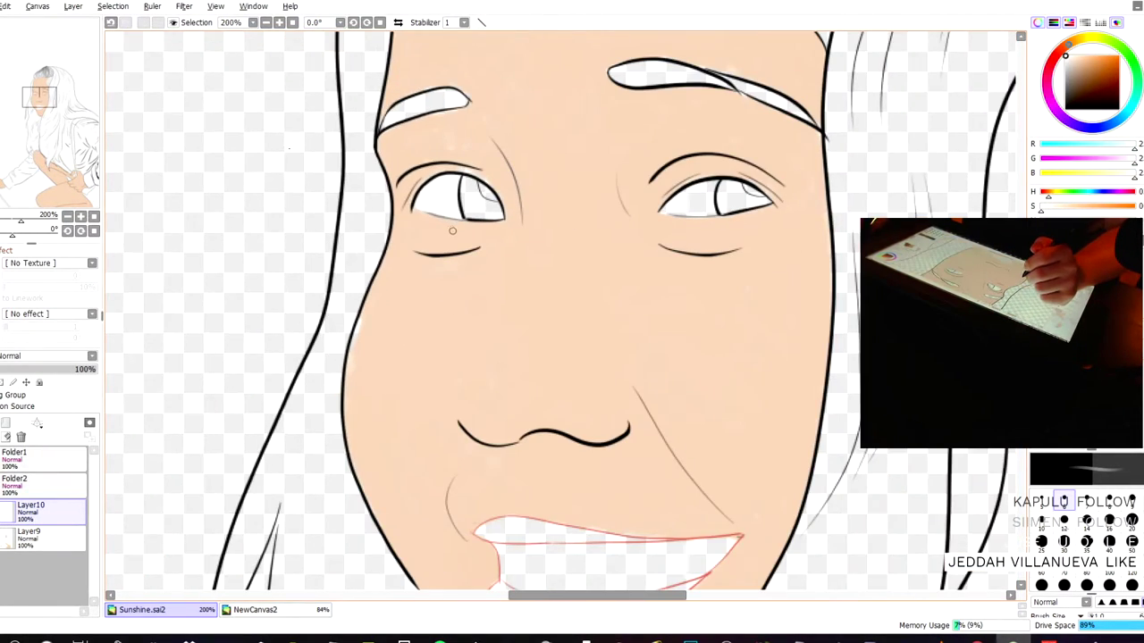
{"action": "scroll", "coordinate": [460, 217], "scroll_direction": "up", "scroll_amount": 8}
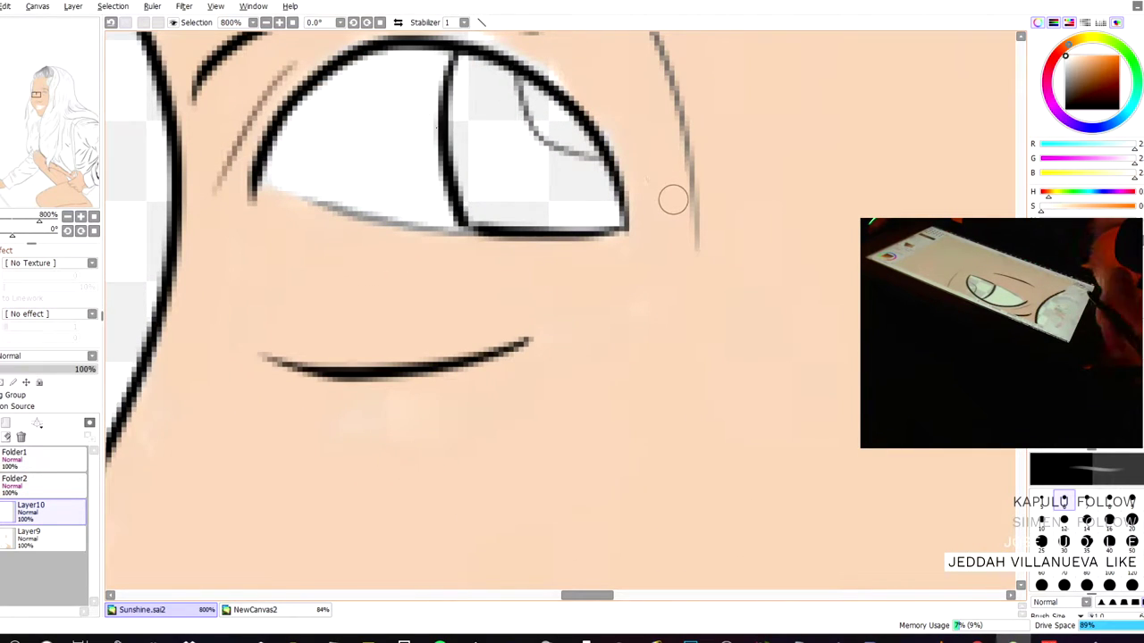
{"action": "mouse_move", "coordinate": [467, 67]}
{"action": "left_mouse_down"}
{"action": "mouse_move", "coordinate": [459, 191]}
{"action": "mouse_move", "coordinate": [487, 193]}
{"action": "left_mouse_up"}
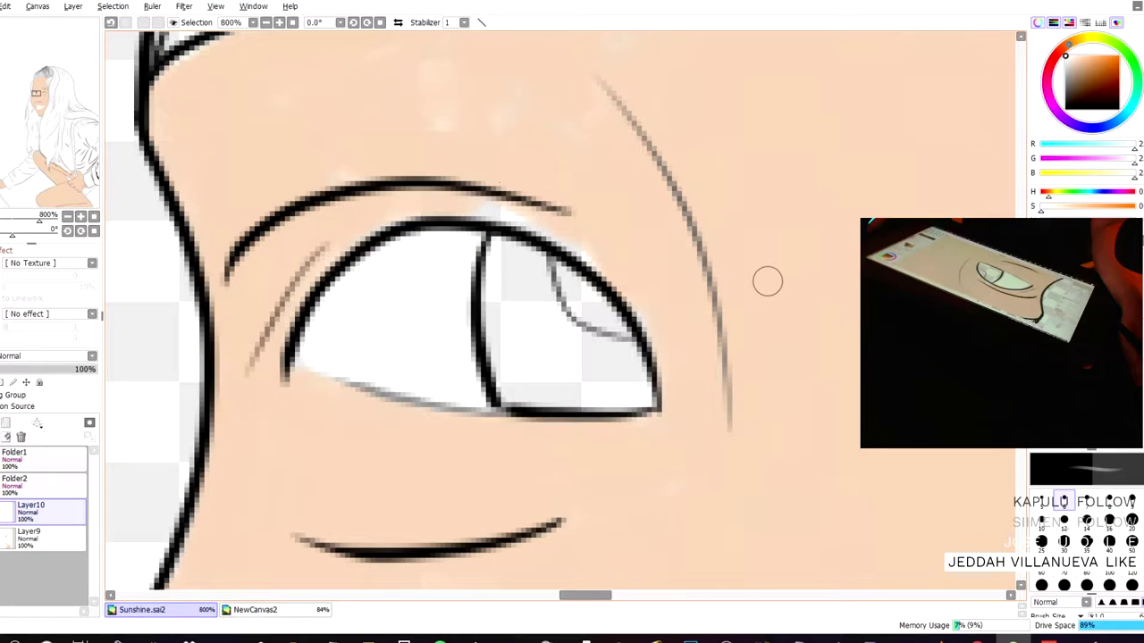
- Fill the white of the other eye with white, from the iris line to the pointed inner corner
{"action": "left_click", "coordinate": [503, 179], "text": "alt"}
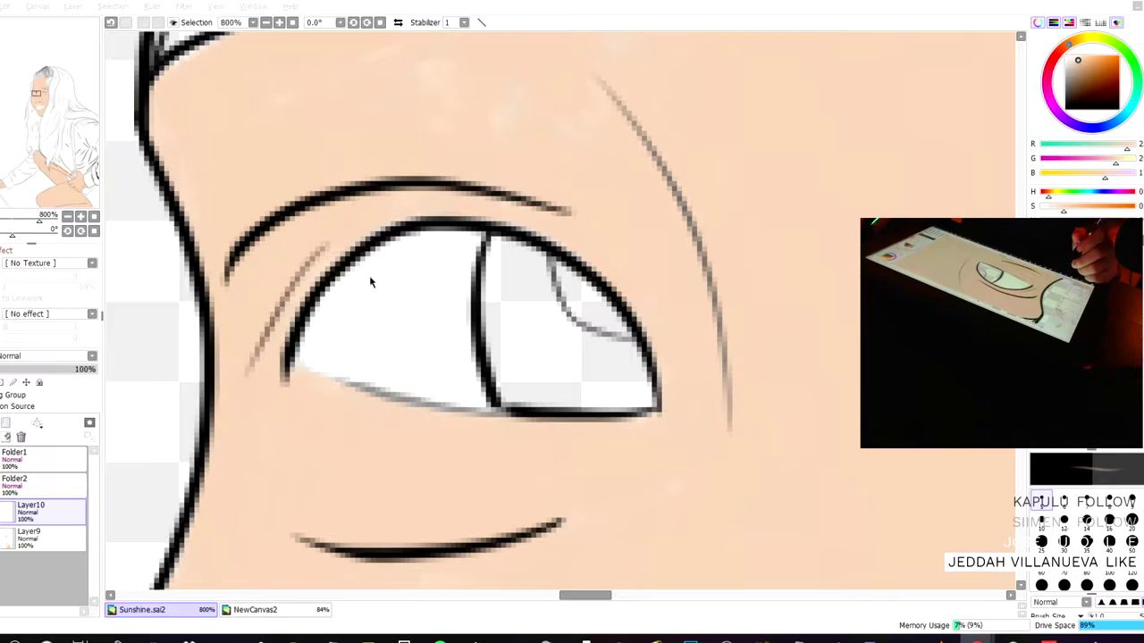
{"action": "scroll", "coordinate": [371, 281], "scroll_direction": "down", "scroll_amount": 4}
{"action": "scroll", "coordinate": [509, 312], "scroll_direction": "up", "scroll_amount": 3}
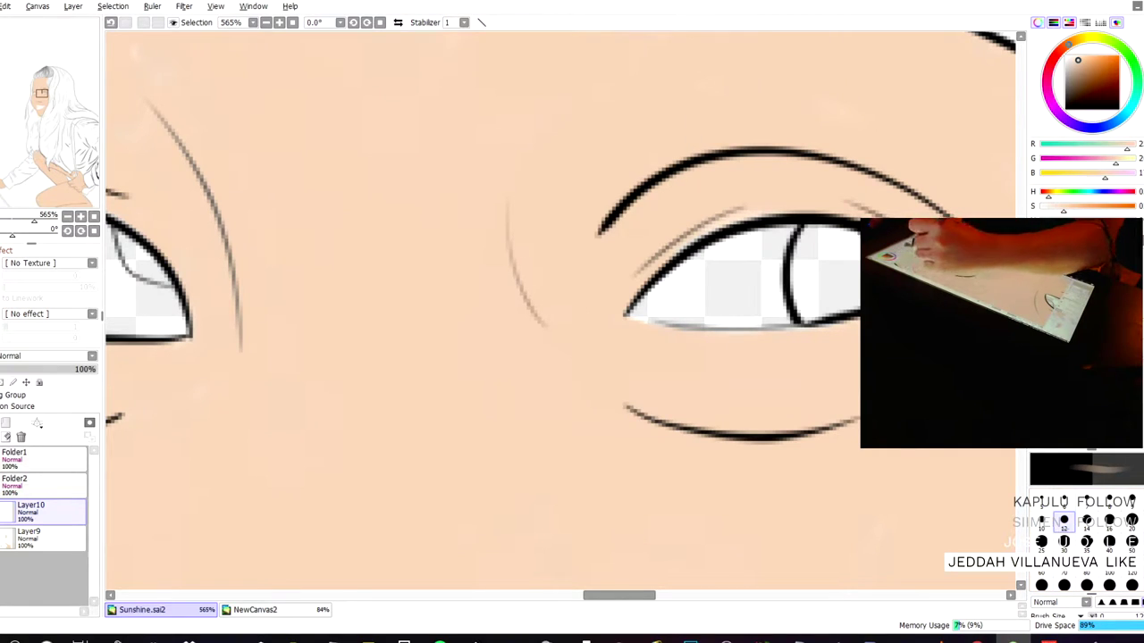
{"action": "right_click", "coordinate": [700, 27]}
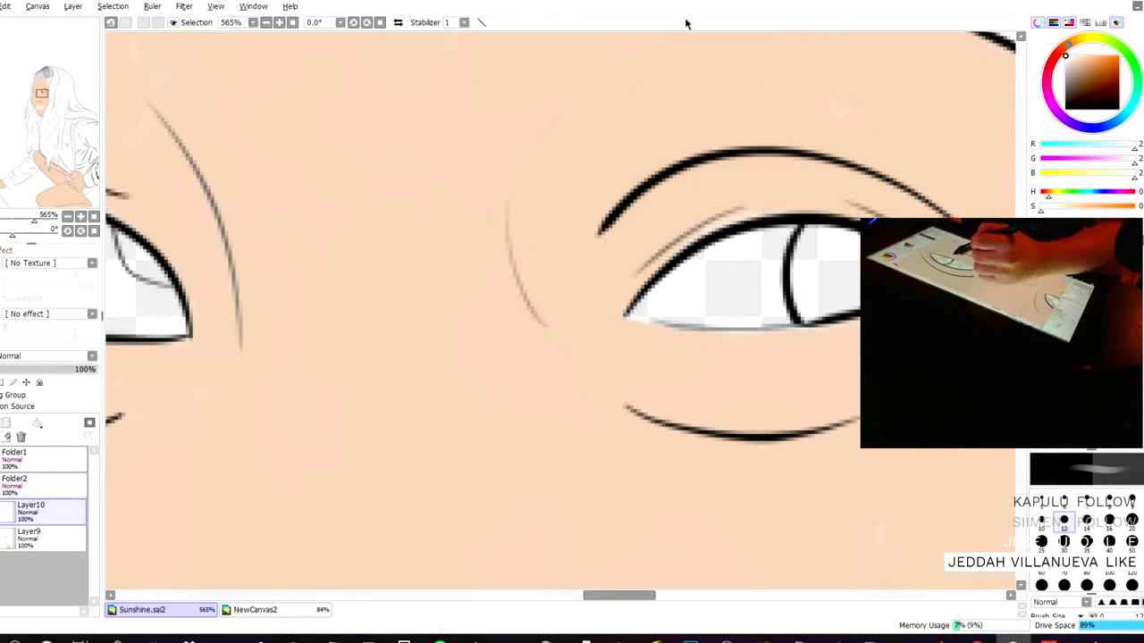
{"action": "mouse_move", "coordinate": [758, 256]}
{"action": "left_mouse_down"}
{"action": "mouse_move", "coordinate": [762, 309]}
{"action": "mouse_move", "coordinate": [730, 278]}
{"action": "mouse_move", "coordinate": [778, 244]}
{"action": "mouse_move", "coordinate": [773, 259]}
{"action": "mouse_move", "coordinate": [782, 232]}
{"action": "mouse_move", "coordinate": [696, 286]}
{"action": "mouse_move", "coordinate": [730, 245]}
{"action": "mouse_move", "coordinate": [669, 283]}
{"action": "mouse_move", "coordinate": [691, 265]}
{"action": "mouse_move", "coordinate": [648, 301]}
{"action": "mouse_move", "coordinate": [663, 308]}
{"action": "mouse_move", "coordinate": [652, 313]}
{"action": "mouse_move", "coordinate": [717, 316]}
{"action": "left_mouse_up"}
{"action": "left_click", "coordinate": [1063, 498]}
{"action": "left_click_drag", "start_coordinate": [639, 308], "coordinate": [689, 315]}
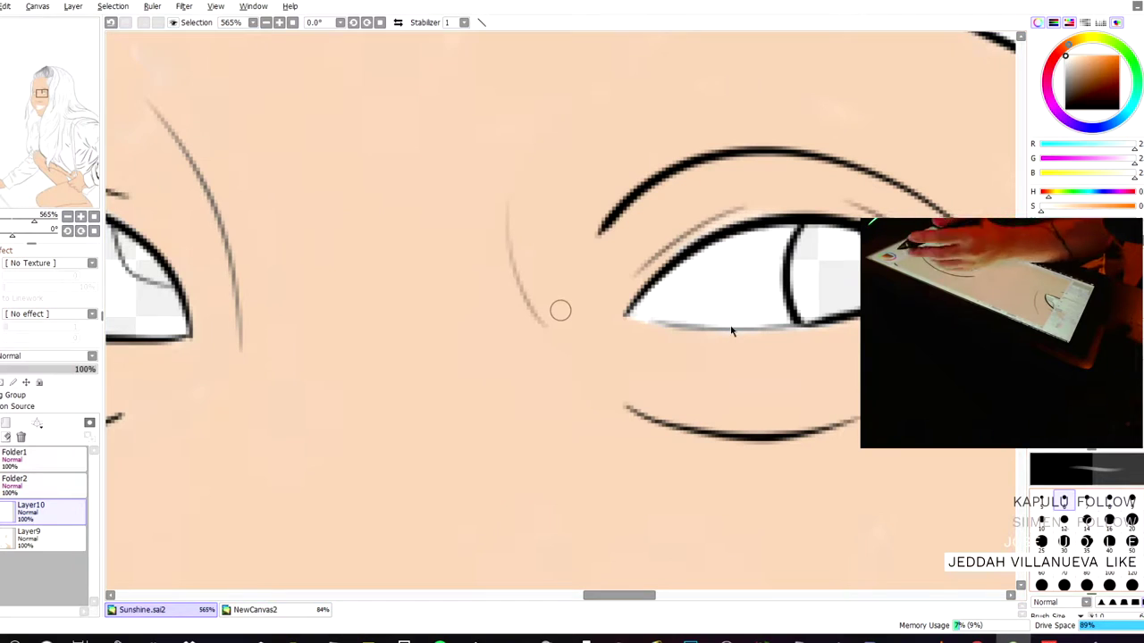
- Choose a dark brown and fill the irises of both eyes, leaving the outlined highlights unpainted
{"action": "left_click", "coordinate": [712, 37], "text": "alt"}
{"action": "left_click_drag", "start_coordinate": [1086, 68], "coordinate": [1080, 92]}
{"action": "mouse_move", "coordinate": [840, 264]}
{"action": "left_mouse_down"}
{"action": "mouse_move", "coordinate": [812, 254]}
{"action": "mouse_move", "coordinate": [808, 287]}
{"action": "mouse_move", "coordinate": [809, 239]}
{"action": "mouse_move", "coordinate": [797, 291]}
{"action": "mouse_move", "coordinate": [806, 238]}
{"action": "mouse_move", "coordinate": [802, 284]}
{"action": "mouse_move", "coordinate": [841, 289]}
{"action": "mouse_move", "coordinate": [808, 313]}
{"action": "mouse_move", "coordinate": [797, 271]}
{"action": "mouse_move", "coordinate": [832, 269]}
{"action": "mouse_move", "coordinate": [842, 300]}
{"action": "mouse_move", "coordinate": [853, 296]}
{"action": "mouse_move", "coordinate": [804, 313]}
{"action": "mouse_move", "coordinate": [829, 250]}
{"action": "mouse_move", "coordinate": [847, 241]}
{"action": "mouse_move", "coordinate": [850, 259]}
{"action": "mouse_move", "coordinate": [820, 235]}
{"action": "mouse_move", "coordinate": [831, 231]}
{"action": "mouse_move", "coordinate": [794, 247]}
{"action": "mouse_move", "coordinate": [808, 230]}
{"action": "mouse_move", "coordinate": [809, 269]}
{"action": "mouse_move", "coordinate": [824, 242]}
{"action": "mouse_move", "coordinate": [838, 244]}
{"action": "mouse_move", "coordinate": [843, 291]}
{"action": "left_mouse_up"}
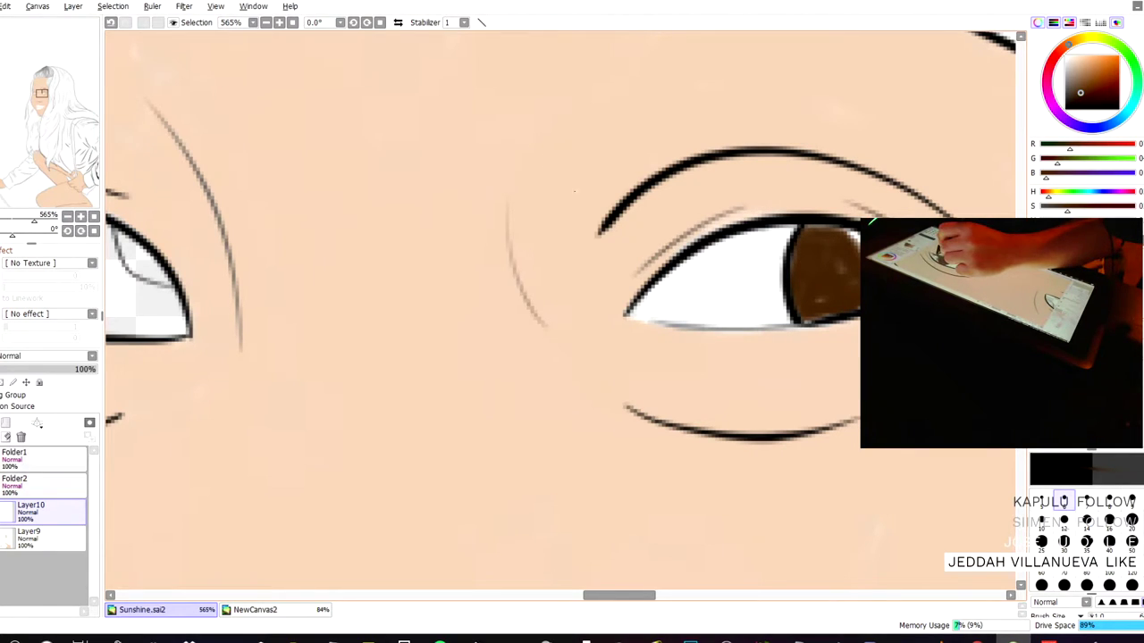
{"action": "mouse_move", "coordinate": [850, 238]}
{"action": "left_mouse_down"}
{"action": "mouse_move", "coordinate": [845, 273]}
{"action": "mouse_move", "coordinate": [822, 280]}
{"action": "left_mouse_up"}
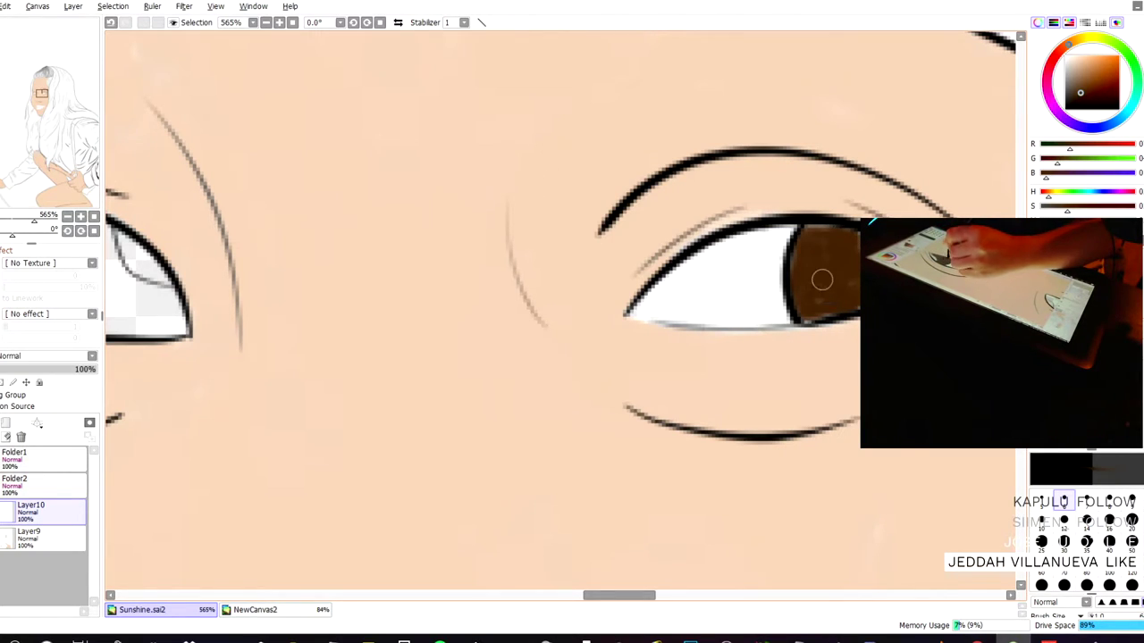
{"action": "left_click_drag", "start_coordinate": [805, 319], "coordinate": [860, 310]}
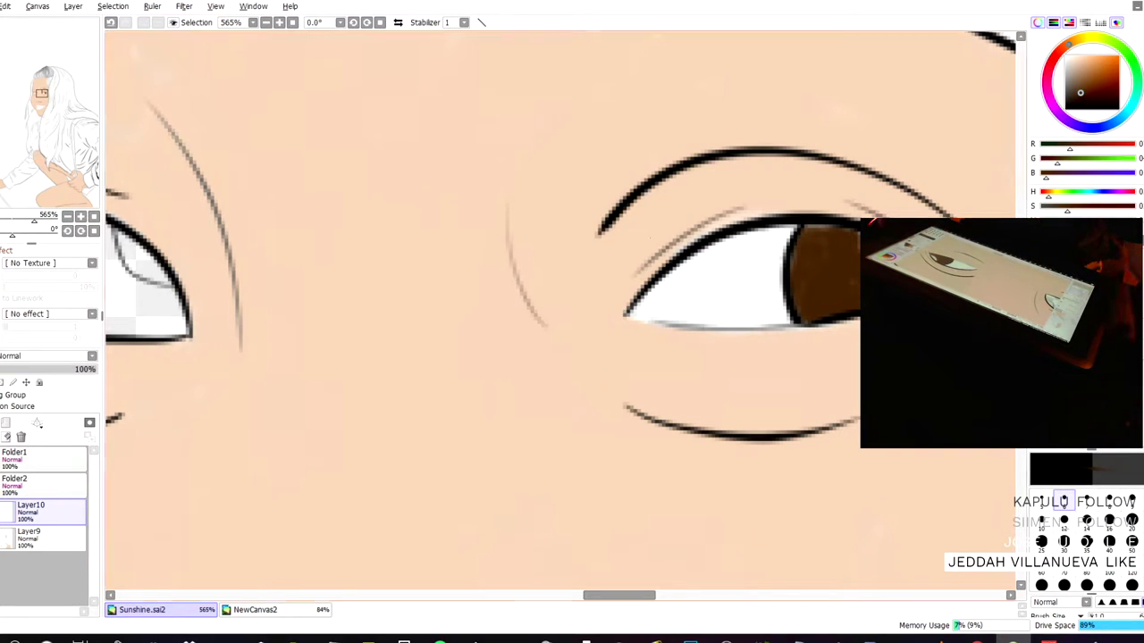
{"action": "left_click_drag", "start_coordinate": [350, 205], "coordinate": [467, 240]}
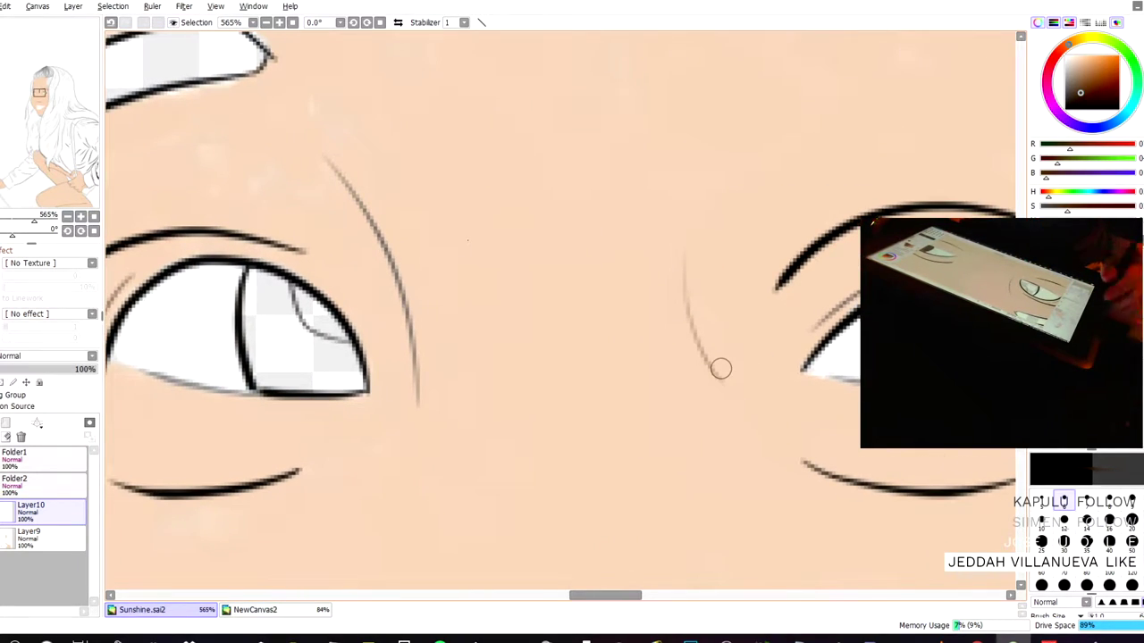
{"action": "mouse_move", "coordinate": [272, 306]}
{"action": "left_mouse_down"}
{"action": "mouse_move", "coordinate": [295, 355]}
{"action": "mouse_move", "coordinate": [262, 297]}
{"action": "mouse_move", "coordinate": [252, 321]}
{"action": "mouse_move", "coordinate": [248, 294]}
{"action": "mouse_move", "coordinate": [247, 342]}
{"action": "mouse_move", "coordinate": [273, 286]}
{"action": "mouse_move", "coordinate": [292, 296]}
{"action": "mouse_move", "coordinate": [280, 329]}
{"action": "mouse_move", "coordinate": [294, 329]}
{"action": "mouse_move", "coordinate": [275, 291]}
{"action": "mouse_move", "coordinate": [280, 353]}
{"action": "mouse_move", "coordinate": [273, 285]}
{"action": "mouse_move", "coordinate": [287, 315]}
{"action": "mouse_move", "coordinate": [254, 284]}
{"action": "mouse_move", "coordinate": [275, 279]}
{"action": "mouse_move", "coordinate": [257, 296]}
{"action": "mouse_move", "coordinate": [250, 278]}
{"action": "mouse_move", "coordinate": [260, 340]}
{"action": "mouse_move", "coordinate": [324, 362]}
{"action": "mouse_move", "coordinate": [334, 346]}
{"action": "mouse_move", "coordinate": [349, 378]}
{"action": "mouse_move", "coordinate": [325, 355]}
{"action": "mouse_move", "coordinate": [312, 356]}
{"action": "mouse_move", "coordinate": [346, 372]}
{"action": "mouse_move", "coordinate": [289, 377]}
{"action": "mouse_move", "coordinate": [253, 354]}
{"action": "mouse_move", "coordinate": [258, 370]}
{"action": "mouse_move", "coordinate": [249, 302]}
{"action": "mouse_move", "coordinate": [265, 279]}
{"action": "mouse_move", "coordinate": [252, 275]}
{"action": "mouse_move", "coordinate": [290, 361]}
{"action": "mouse_move", "coordinate": [308, 365]}
{"action": "mouse_move", "coordinate": [293, 340]}
{"action": "mouse_move", "coordinate": [349, 387]}
{"action": "mouse_move", "coordinate": [254, 382]}
{"action": "mouse_move", "coordinate": [286, 358]}
{"action": "mouse_move", "coordinate": [332, 388]}
{"action": "mouse_move", "coordinate": [350, 353]}
{"action": "left_mouse_up"}
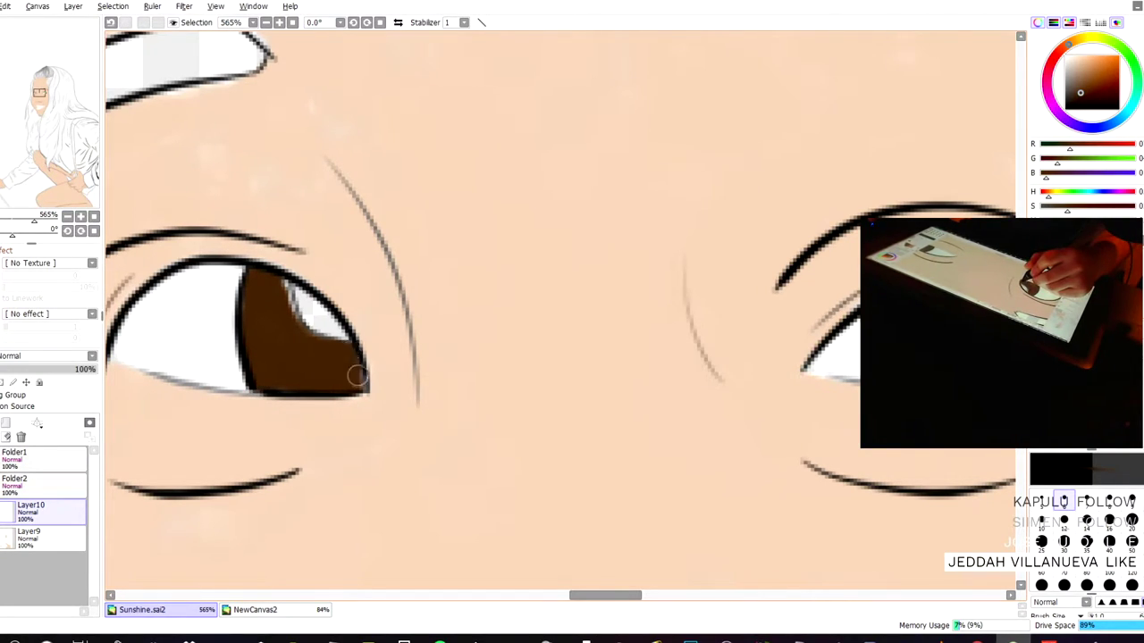
- Shade the irises of both eyes in a darker brown with a small soft brush
{"action": "scroll", "coordinate": [279, 255], "scroll_direction": "down", "scroll_amount": 1}
{"action": "scroll", "coordinate": [280, 257], "scroll_direction": "down", "scroll_amount": 1}
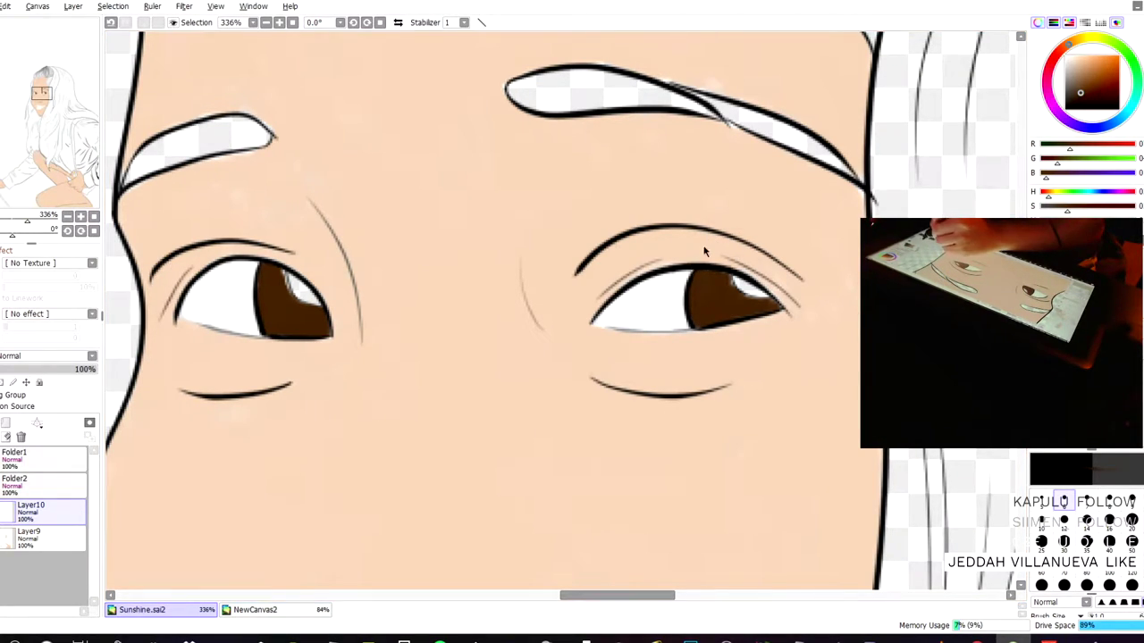
{"action": "key", "text": "b"}
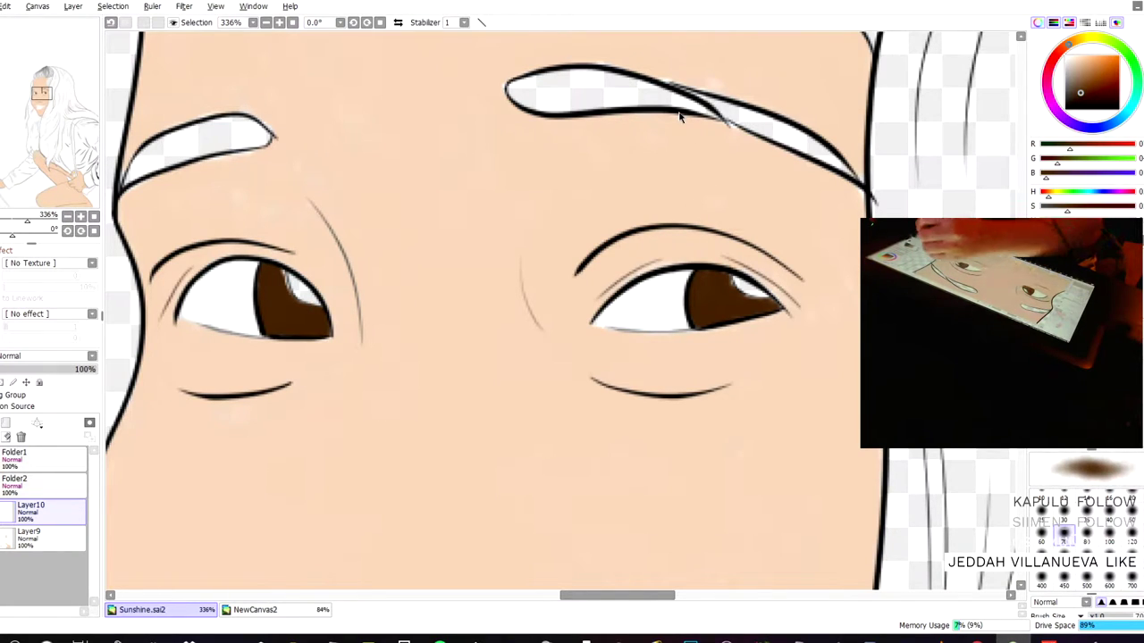
{"action": "left_click_drag", "start_coordinate": [1077, 93], "coordinate": [1076, 99]}
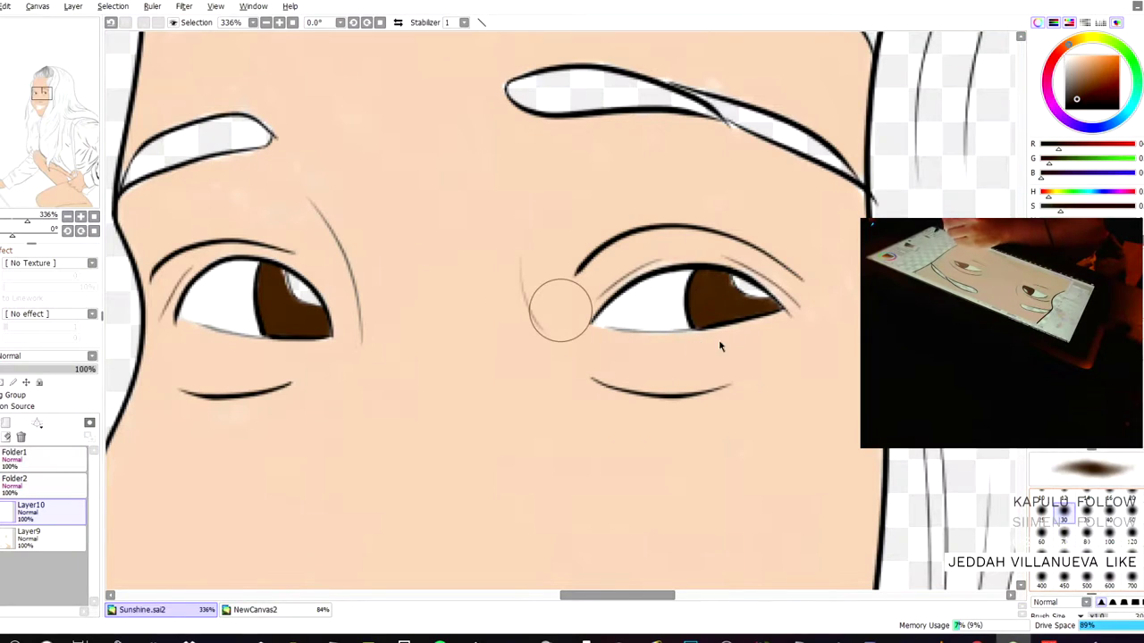
{"action": "key", "text": "bracketleft"}
{"action": "key", "text": "bracketleft"}
{"action": "key", "text": "bracketleft"}
{"action": "key", "text": "bracketleft"}
{"action": "key", "text": "bracketleft"}
{"action": "key", "text": "bracketleft"}
{"action": "key", "text": "bracketleft"}
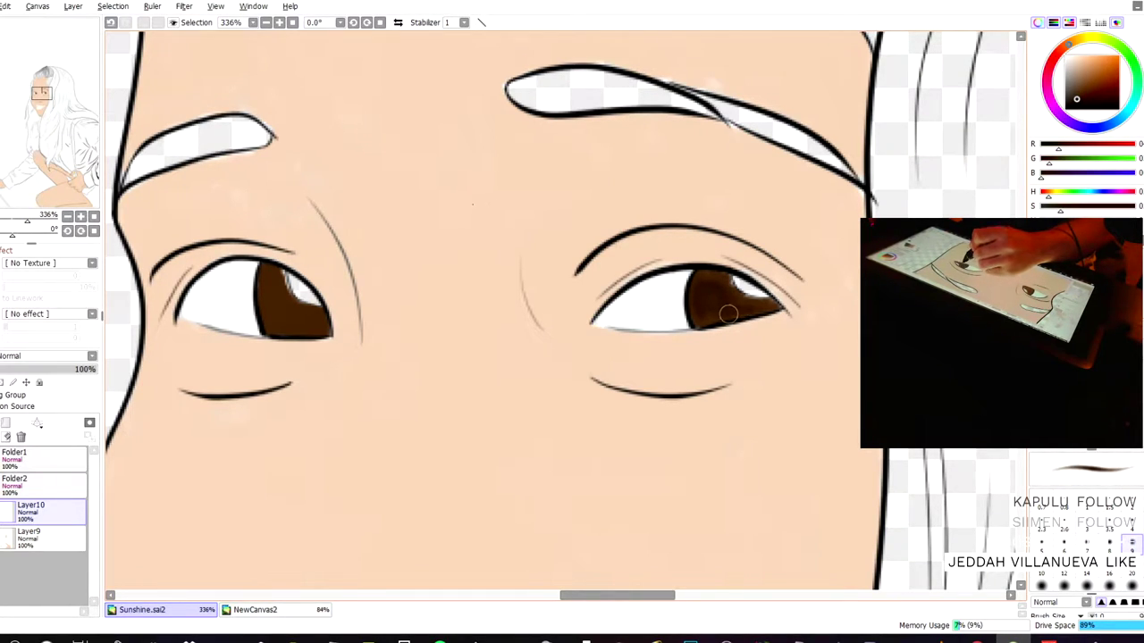
{"action": "left_click_drag", "start_coordinate": [768, 306], "coordinate": [710, 278]}
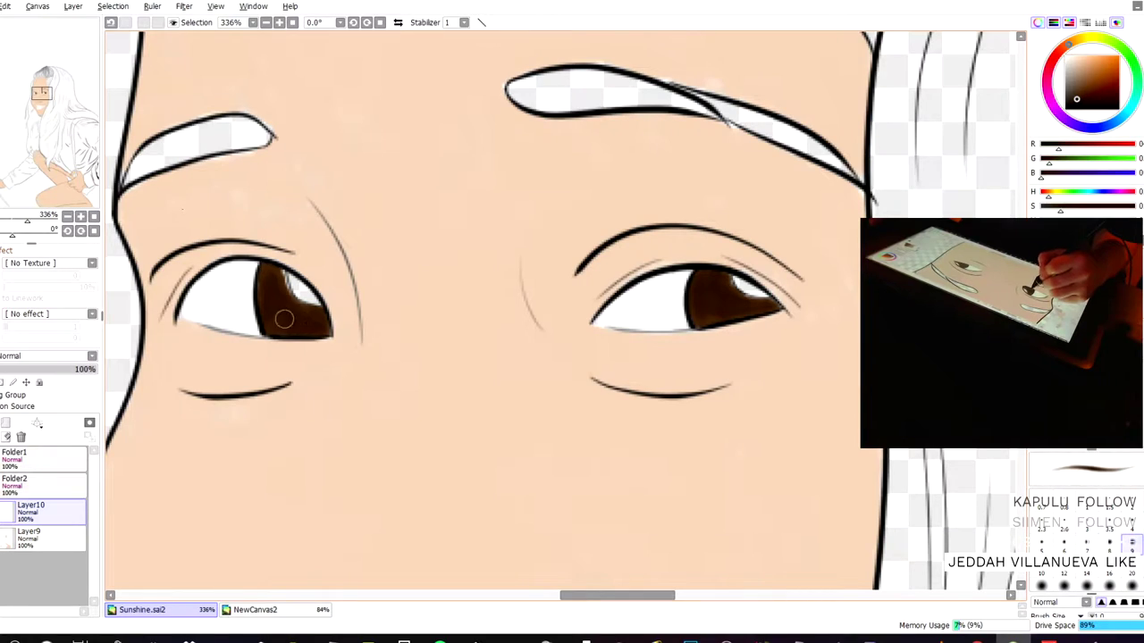
{"action": "mouse_move", "coordinate": [307, 312]}
{"action": "left_mouse_down"}
{"action": "mouse_move", "coordinate": [280, 294]}
{"action": "mouse_move", "coordinate": [268, 264]}
{"action": "mouse_move", "coordinate": [263, 293]}
{"action": "left_mouse_up"}
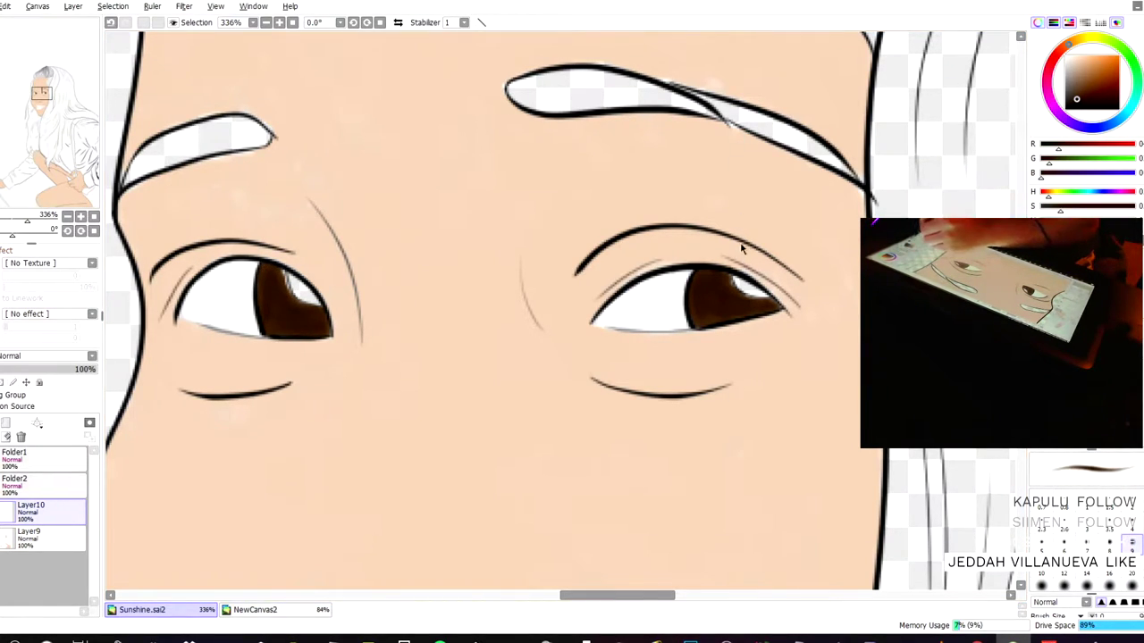
- Deepen the centres of both irises in the darker brown with a small hard-edged brush
{"action": "key", "text": "c"}
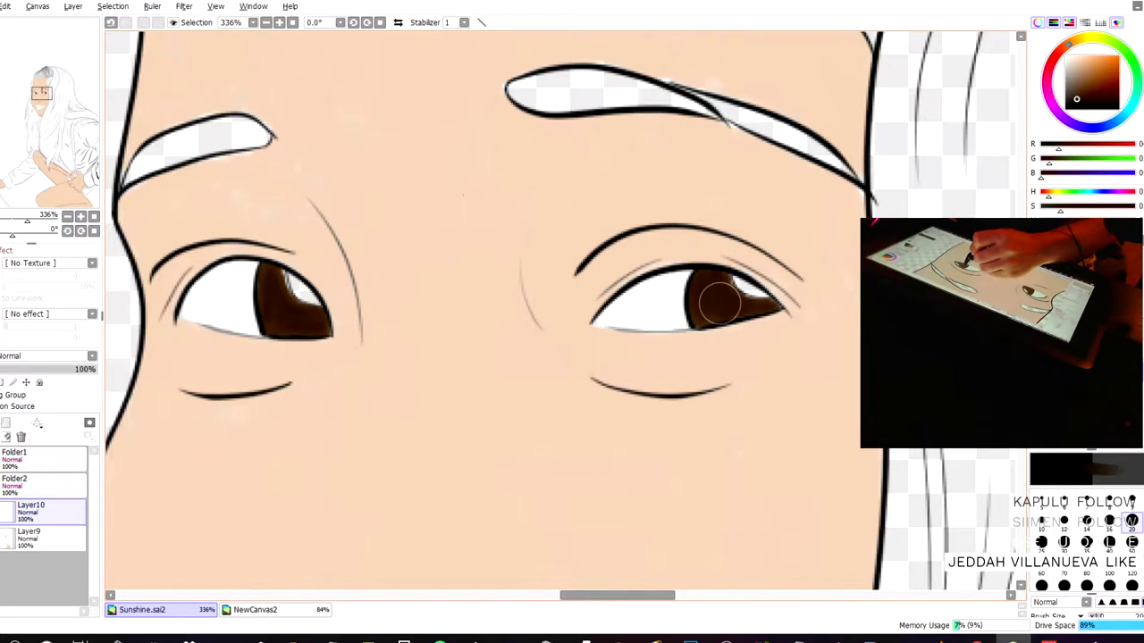
{"action": "left_click", "coordinate": [1063, 502]}
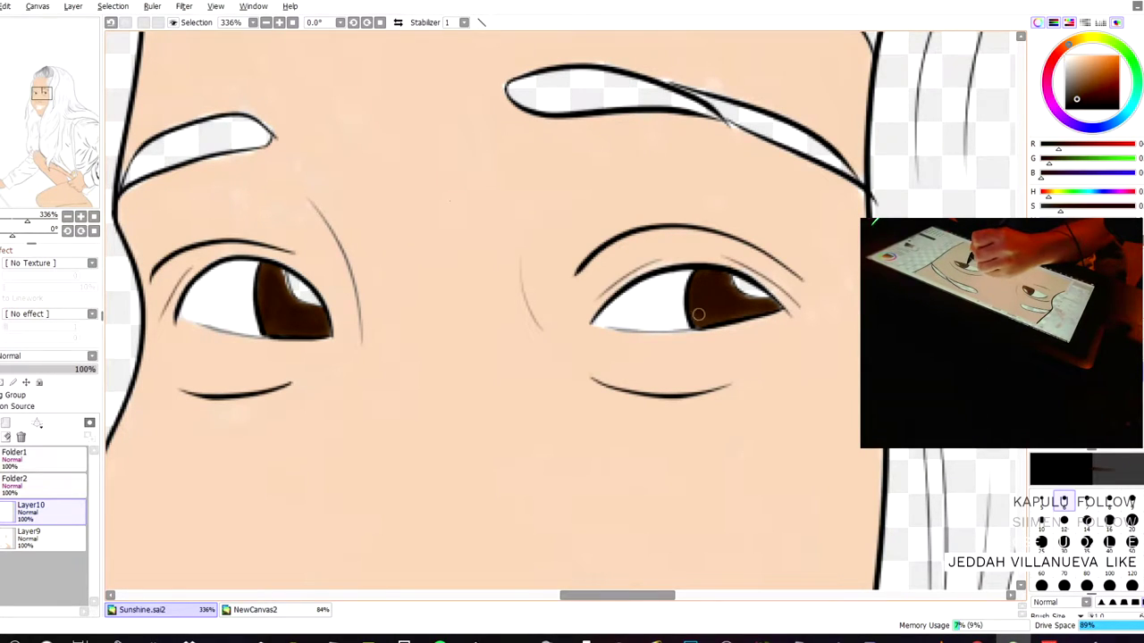
{"action": "scroll", "coordinate": [702, 290], "scroll_direction": "up", "scroll_amount": 2}
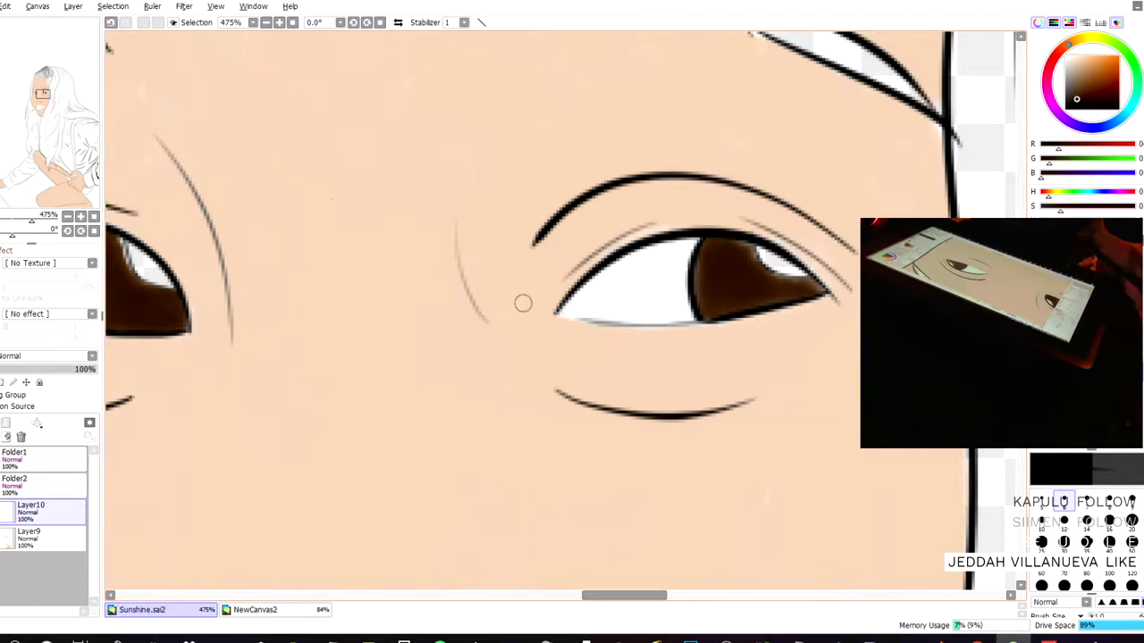
{"action": "left_click_drag", "start_coordinate": [313, 177], "coordinate": [506, 224]}
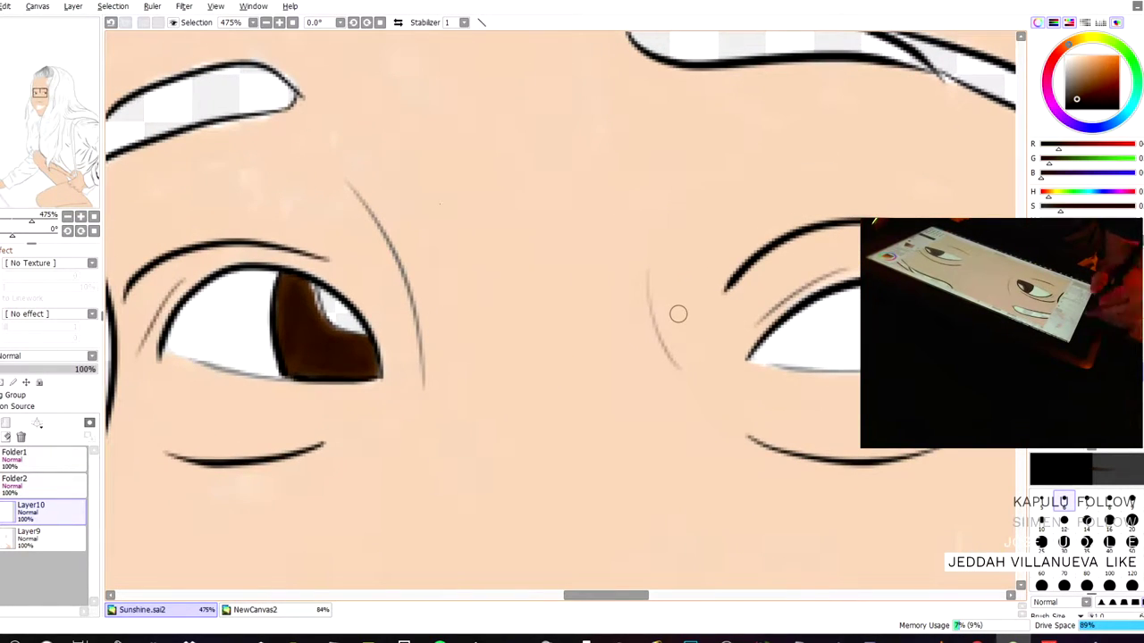
{"action": "left_click_drag", "start_coordinate": [313, 322], "coordinate": [307, 349]}
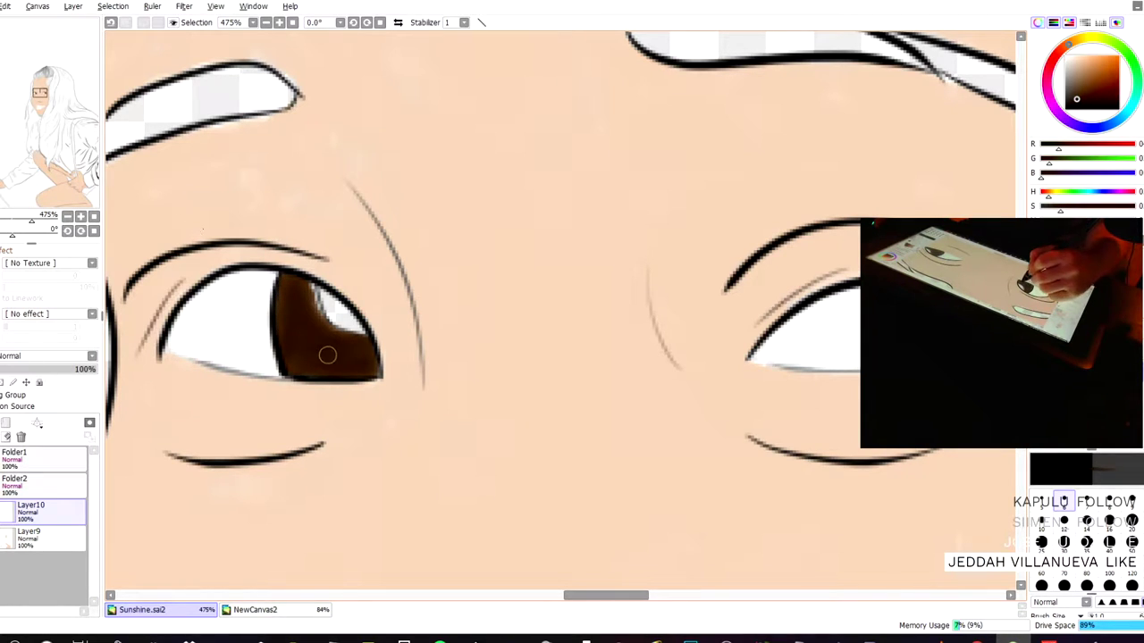
{"action": "scroll", "coordinate": [307, 239], "scroll_direction": "down", "scroll_amount": 11}
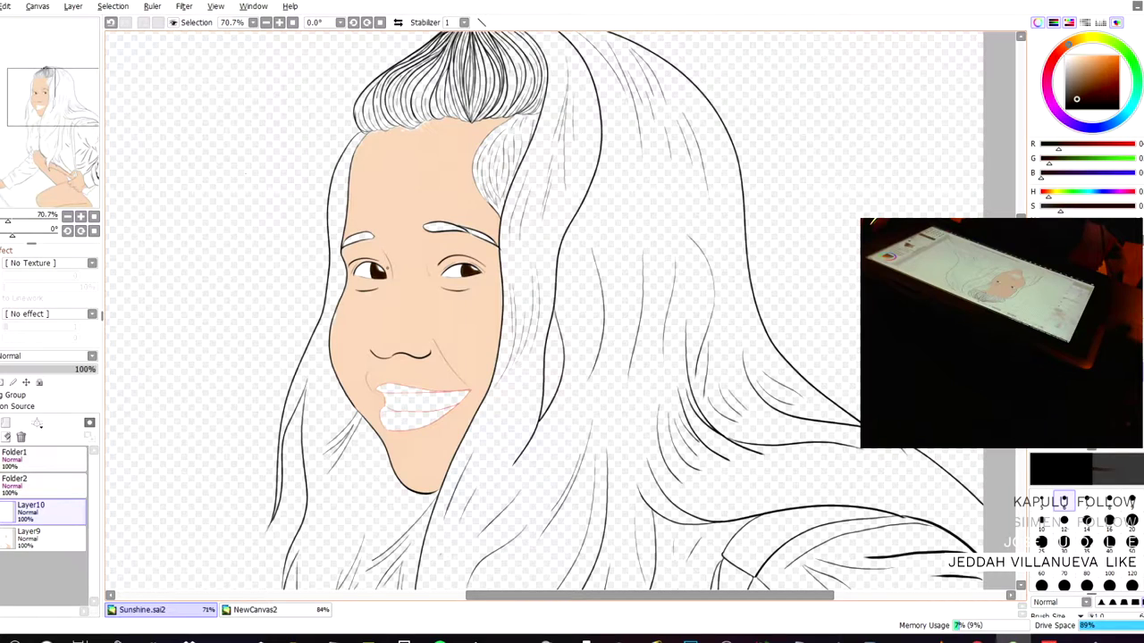
- Fill the eyebrow nearest the wide mass of hair with the dark brown, including its tapered outer section
{"action": "scroll", "coordinate": [396, 255], "scroll_direction": "up", "scroll_amount": 6}
{"action": "scroll", "coordinate": [435, 296], "scroll_direction": "up", "scroll_amount": 3}
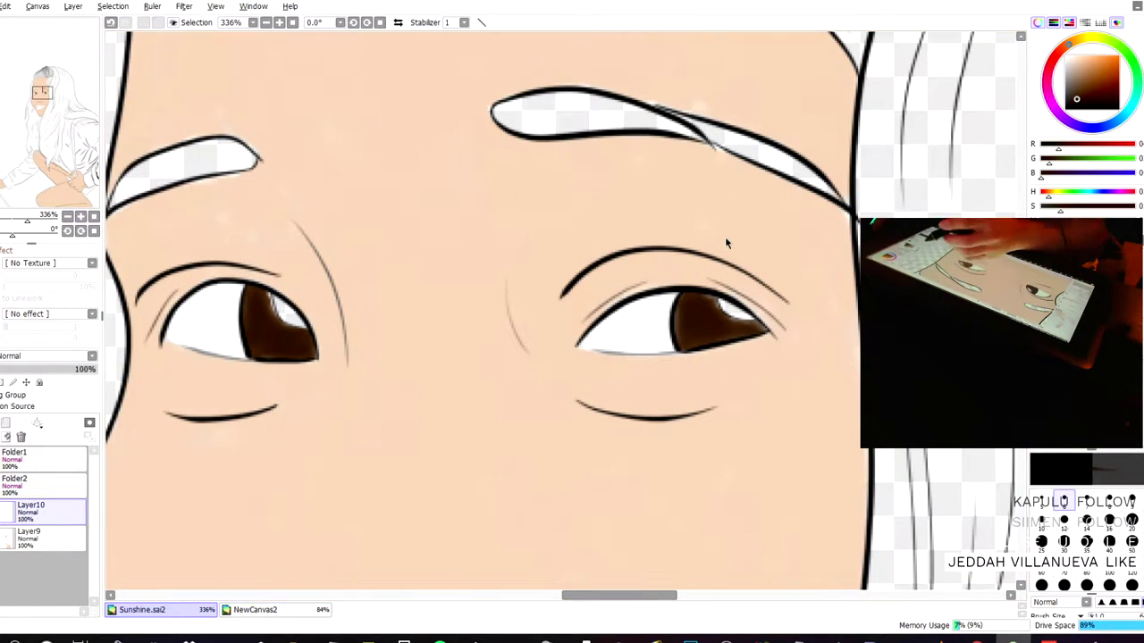
{"action": "mouse_move", "coordinate": [589, 105]}
{"action": "left_mouse_down"}
{"action": "mouse_move", "coordinate": [533, 112]}
{"action": "mouse_move", "coordinate": [549, 124]}
{"action": "mouse_move", "coordinate": [505, 107]}
{"action": "mouse_move", "coordinate": [520, 127]}
{"action": "mouse_move", "coordinate": [497, 111]}
{"action": "mouse_move", "coordinate": [567, 127]}
{"action": "mouse_move", "coordinate": [527, 131]}
{"action": "mouse_move", "coordinate": [517, 130]}
{"action": "mouse_move", "coordinate": [633, 119]}
{"action": "mouse_move", "coordinate": [582, 114]}
{"action": "mouse_move", "coordinate": [680, 128]}
{"action": "mouse_move", "coordinate": [664, 117]}
{"action": "mouse_move", "coordinate": [559, 126]}
{"action": "mouse_move", "coordinate": [615, 125]}
{"action": "mouse_move", "coordinate": [584, 129]}
{"action": "mouse_move", "coordinate": [512, 123]}
{"action": "mouse_move", "coordinate": [664, 123]}
{"action": "mouse_move", "coordinate": [565, 132]}
{"action": "mouse_move", "coordinate": [534, 116]}
{"action": "mouse_move", "coordinate": [602, 96]}
{"action": "mouse_move", "coordinate": [609, 111]}
{"action": "mouse_move", "coordinate": [692, 132]}
{"action": "mouse_move", "coordinate": [604, 110]}
{"action": "mouse_move", "coordinate": [551, 113]}
{"action": "mouse_move", "coordinate": [553, 100]}
{"action": "mouse_move", "coordinate": [502, 111]}
{"action": "mouse_move", "coordinate": [565, 92]}
{"action": "mouse_move", "coordinate": [520, 106]}
{"action": "left_mouse_up"}
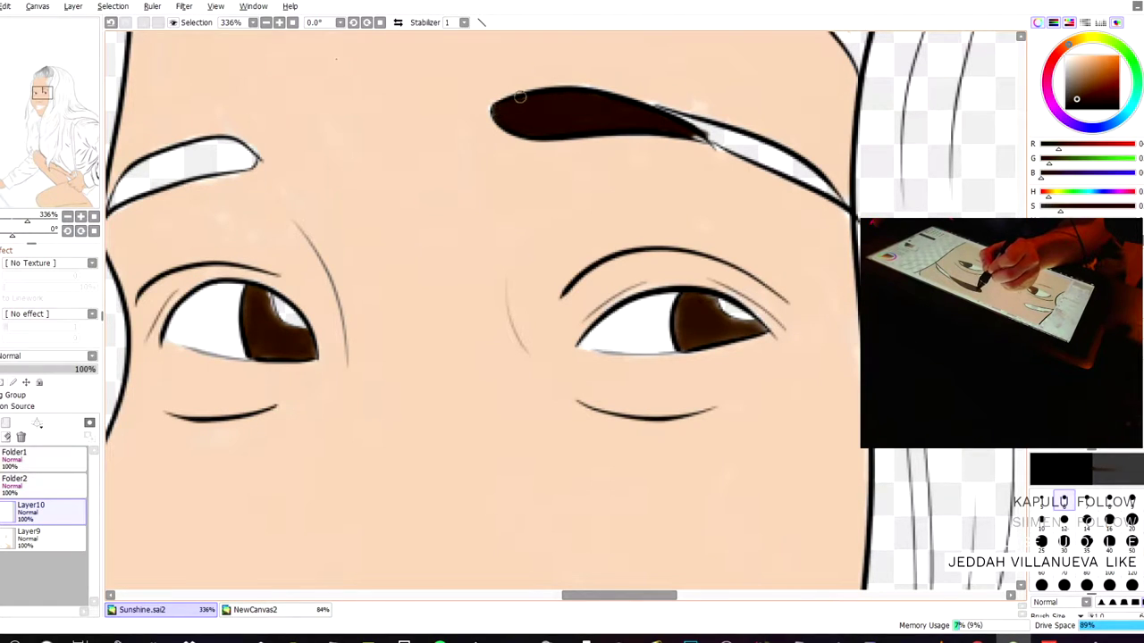
{"action": "mouse_move", "coordinate": [699, 127]}
{"action": "left_mouse_down"}
{"action": "mouse_move", "coordinate": [748, 146]}
{"action": "mouse_move", "coordinate": [684, 134]}
{"action": "mouse_move", "coordinate": [782, 152]}
{"action": "mouse_move", "coordinate": [821, 184]}
{"action": "left_mouse_up"}
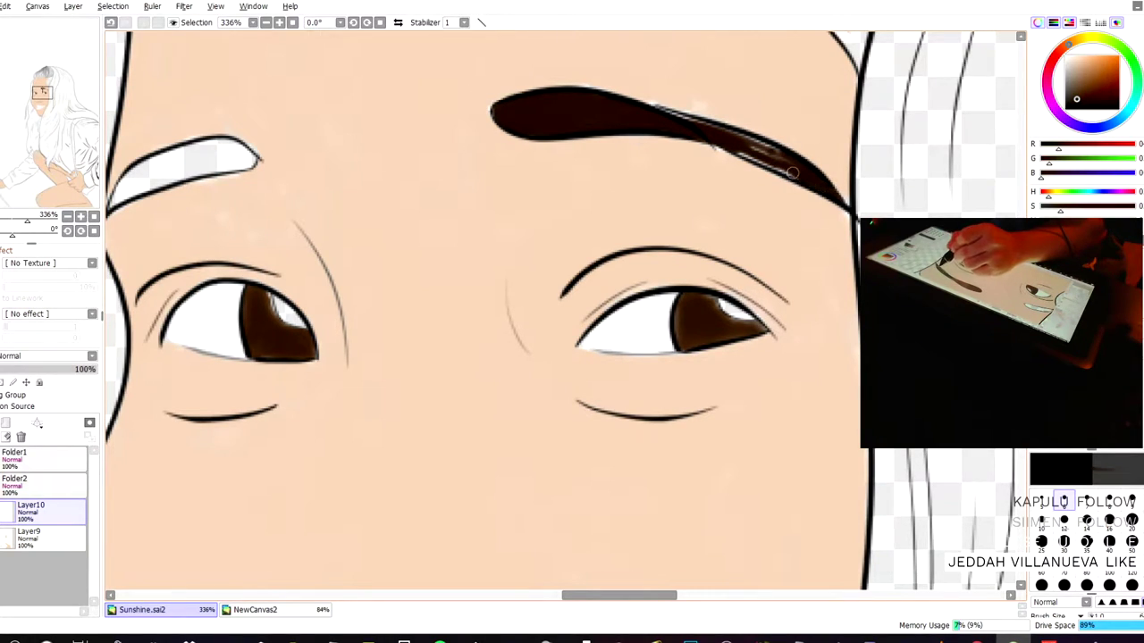
{"action": "left_click_drag", "start_coordinate": [777, 165], "coordinate": [684, 117]}
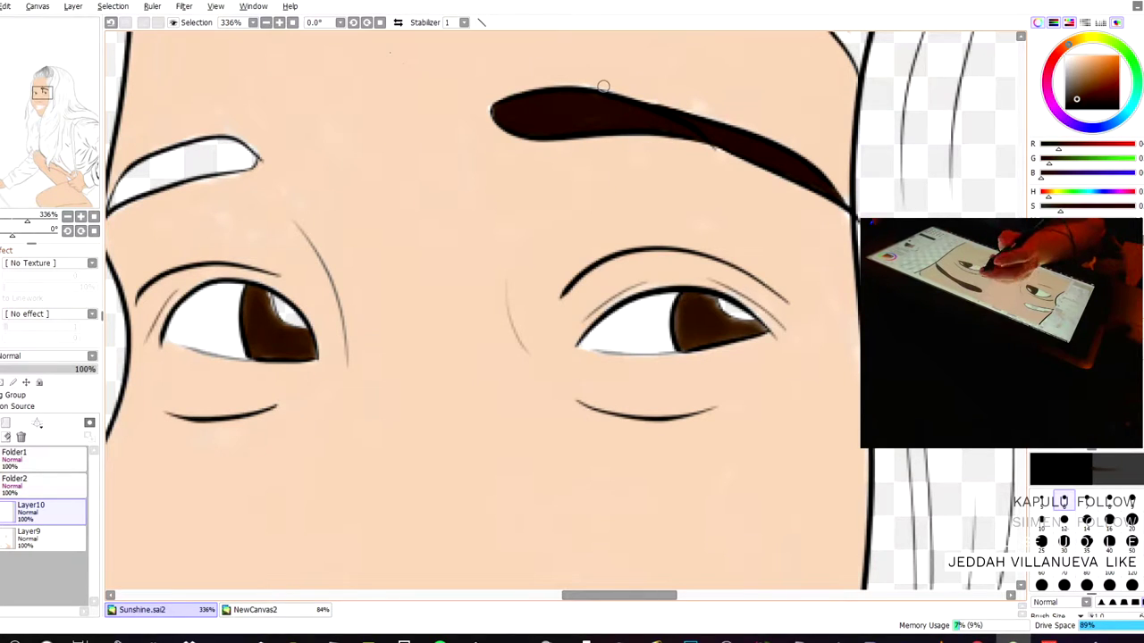
- Rework the filled eyebrow's upper edge in dark brown to smooth its arch, undoing unsatisfactory strokes
{"action": "scroll", "coordinate": [603, 87], "scroll_direction": "down", "scroll_amount": 4}
{"action": "scroll", "coordinate": [609, 153], "scroll_direction": "up", "scroll_amount": 3}
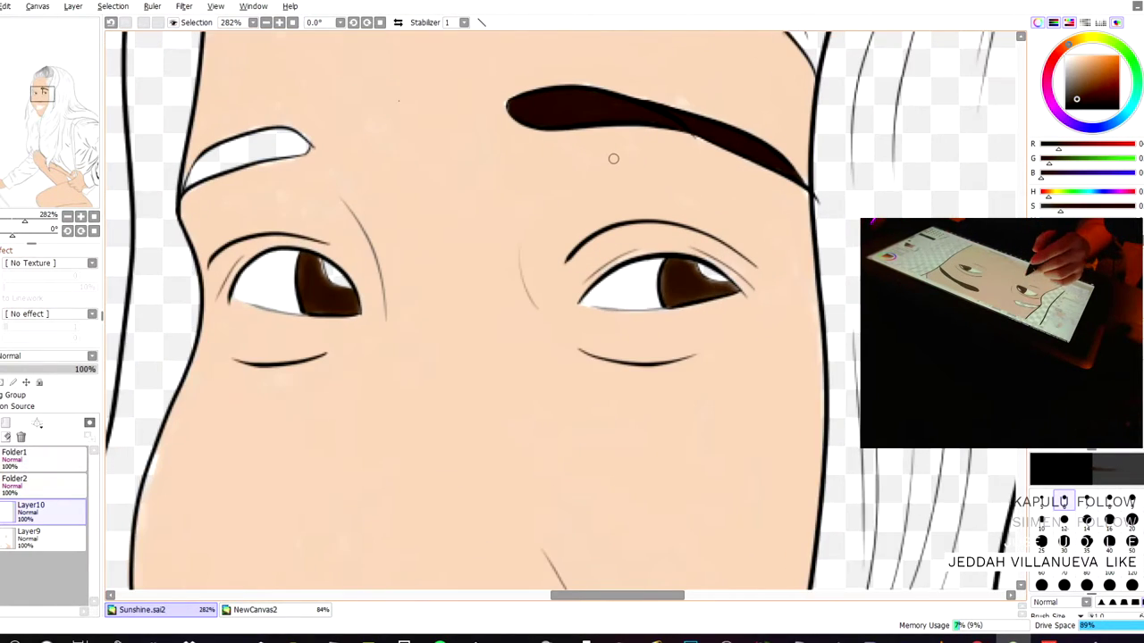
{"action": "scroll", "coordinate": [613, 158], "scroll_direction": "up", "scroll_amount": 1}
{"action": "left_click_drag", "start_coordinate": [372, 82], "coordinate": [267, 157]}
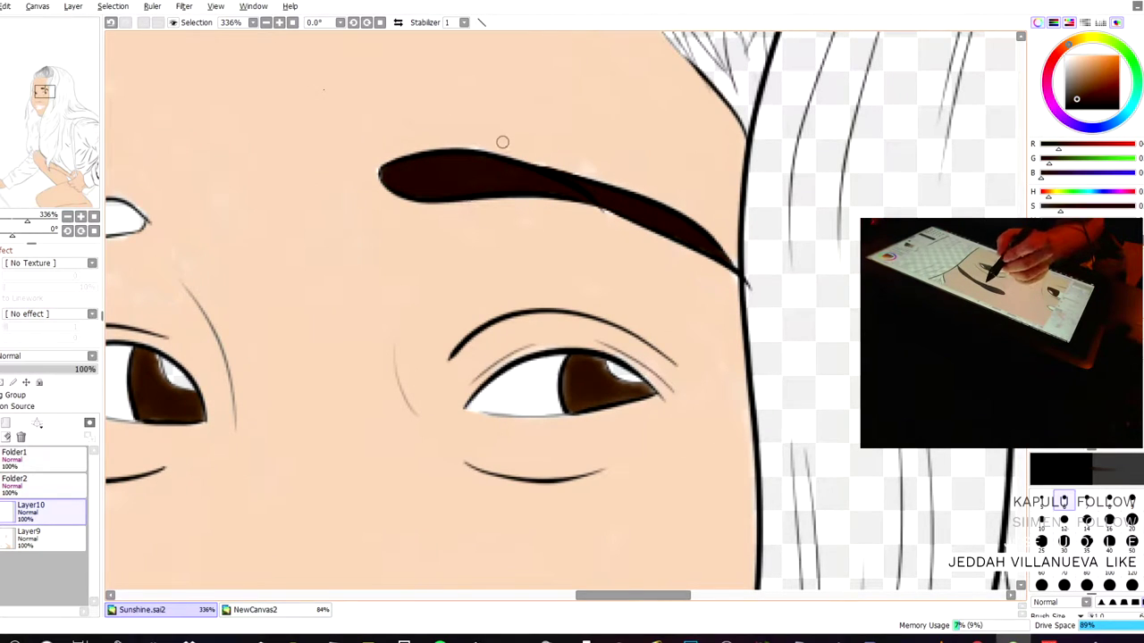
{"action": "left_click_drag", "start_coordinate": [476, 149], "coordinate": [625, 187]}
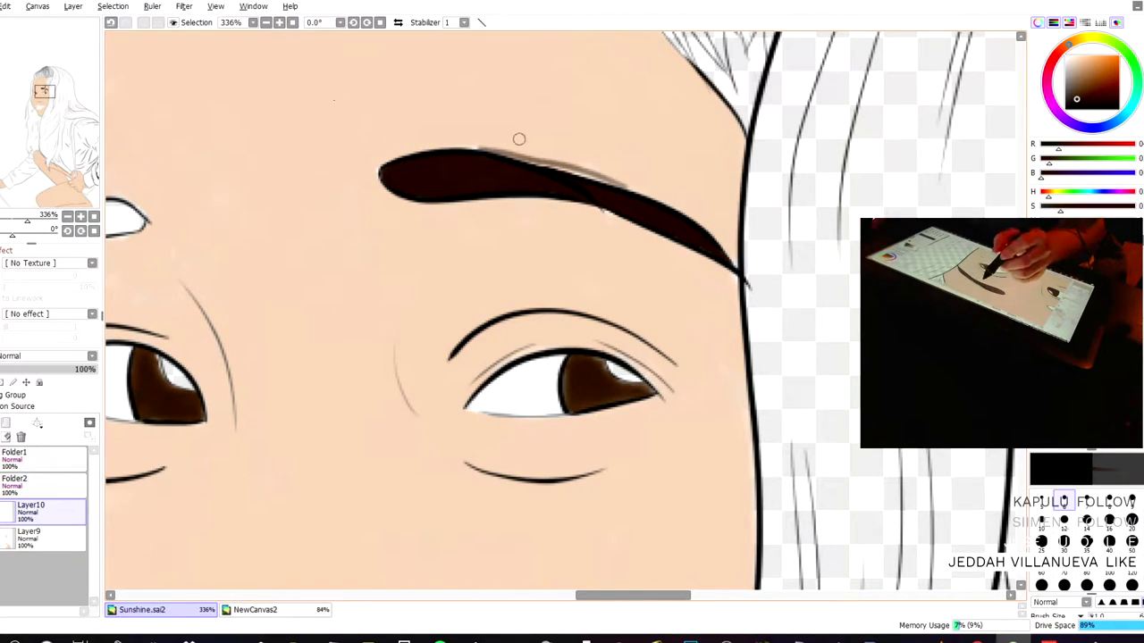
{"action": "key", "text": "ctrl+z"}
{"action": "mouse_move", "coordinate": [489, 152]}
{"action": "left_mouse_down"}
{"action": "mouse_move", "coordinate": [609, 180]}
{"action": "mouse_move", "coordinate": [570, 170]}
{"action": "mouse_move", "coordinate": [658, 205]}
{"action": "mouse_move", "coordinate": [547, 164]}
{"action": "mouse_move", "coordinate": [563, 169]}
{"action": "left_mouse_up"}
{"action": "key", "text": "ctrl+z"}
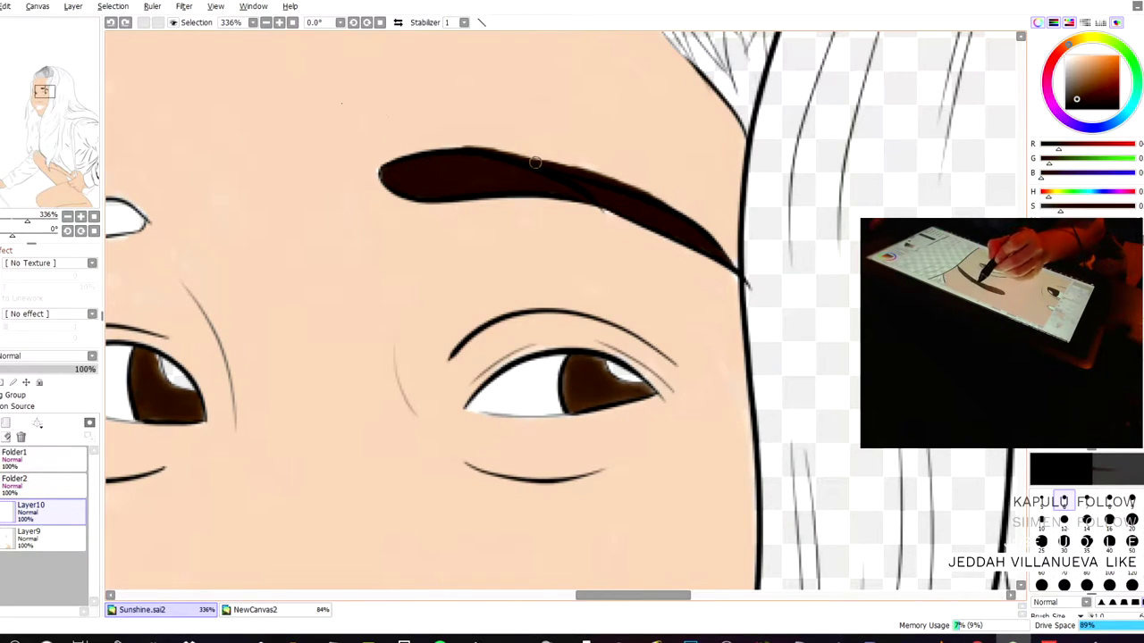
{"action": "scroll", "coordinate": [470, 143], "scroll_direction": "down", "scroll_amount": 9}
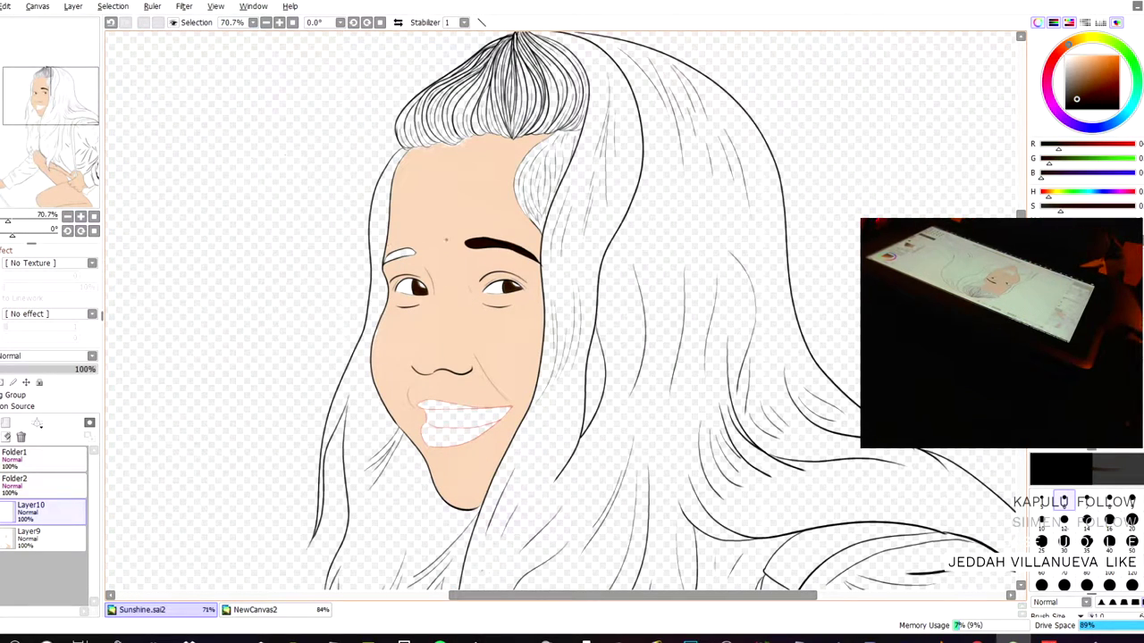
- Fill the short eyebrow on the side away from the wide mass of hair with the dark brown
{"action": "scroll", "coordinate": [414, 266], "scroll_direction": "up", "scroll_amount": 10}
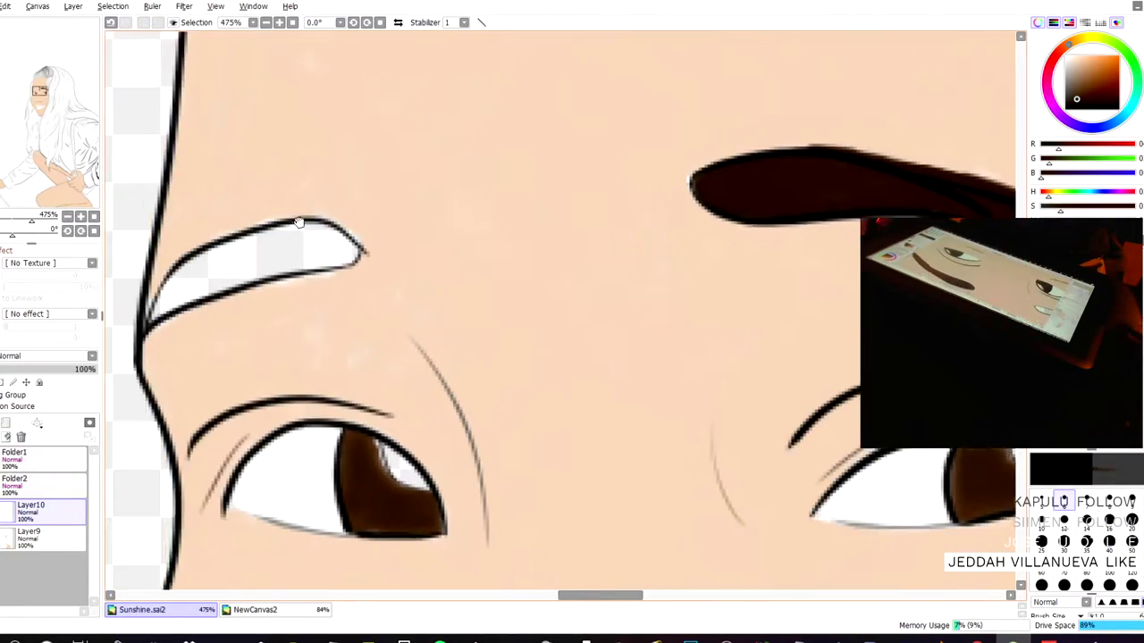
{"action": "scroll", "coordinate": [490, 337], "scroll_direction": "up", "scroll_amount": 1}
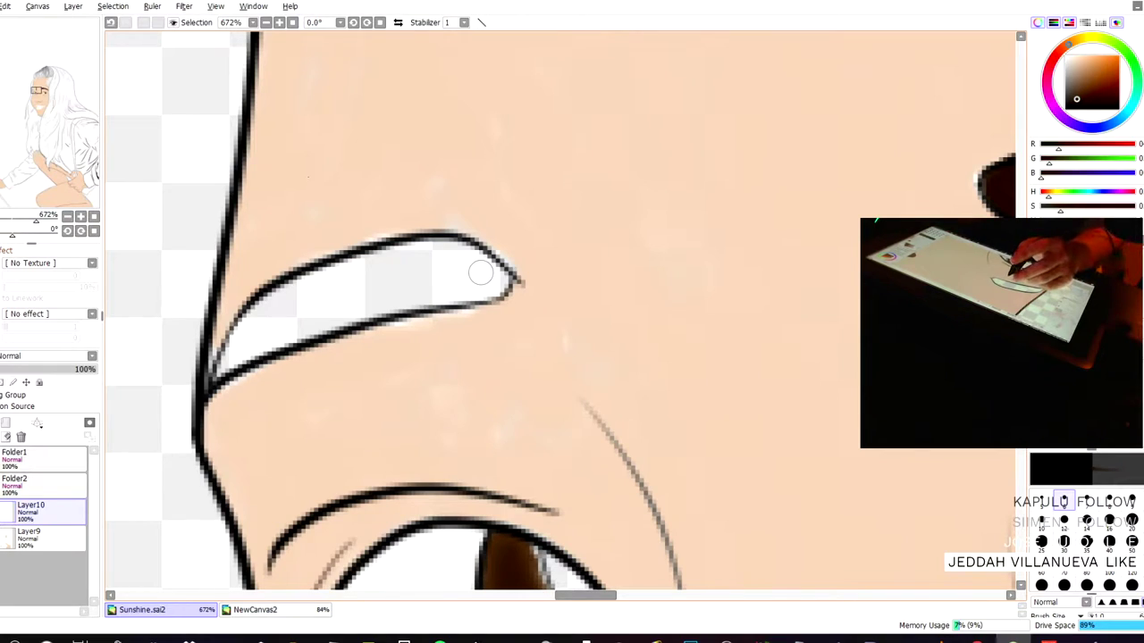
{"action": "mouse_move", "coordinate": [505, 278]}
{"action": "left_mouse_down"}
{"action": "mouse_move", "coordinate": [466, 246]}
{"action": "mouse_move", "coordinate": [433, 252]}
{"action": "mouse_move", "coordinate": [448, 269]}
{"action": "mouse_move", "coordinate": [399, 265]}
{"action": "mouse_move", "coordinate": [403, 280]}
{"action": "mouse_move", "coordinate": [349, 266]}
{"action": "mouse_move", "coordinate": [286, 303]}
{"action": "mouse_move", "coordinate": [319, 285]}
{"action": "mouse_move", "coordinate": [282, 291]}
{"action": "mouse_move", "coordinate": [277, 299]}
{"action": "mouse_move", "coordinate": [456, 246]}
{"action": "mouse_move", "coordinate": [433, 244]}
{"action": "mouse_move", "coordinate": [465, 277]}
{"action": "mouse_move", "coordinate": [498, 287]}
{"action": "mouse_move", "coordinate": [346, 291]}
{"action": "mouse_move", "coordinate": [347, 277]}
{"action": "mouse_move", "coordinate": [288, 308]}
{"action": "mouse_move", "coordinate": [329, 303]}
{"action": "mouse_move", "coordinate": [247, 331]}
{"action": "mouse_move", "coordinate": [222, 361]}
{"action": "mouse_move", "coordinate": [245, 328]}
{"action": "mouse_move", "coordinate": [225, 365]}
{"action": "mouse_move", "coordinate": [277, 334]}
{"action": "mouse_move", "coordinate": [270, 314]}
{"action": "mouse_move", "coordinate": [376, 310]}
{"action": "mouse_move", "coordinate": [291, 331]}
{"action": "mouse_move", "coordinate": [395, 310]}
{"action": "mouse_move", "coordinate": [280, 343]}
{"action": "mouse_move", "coordinate": [331, 322]}
{"action": "mouse_move", "coordinate": [211, 383]}
{"action": "mouse_move", "coordinate": [271, 338]}
{"action": "mouse_move", "coordinate": [476, 293]}
{"action": "mouse_move", "coordinate": [451, 261]}
{"action": "mouse_move", "coordinate": [476, 267]}
{"action": "mouse_move", "coordinate": [458, 247]}
{"action": "mouse_move", "coordinate": [430, 264]}
{"action": "mouse_move", "coordinate": [431, 290]}
{"action": "mouse_move", "coordinate": [385, 281]}
{"action": "mouse_move", "coordinate": [387, 256]}
{"action": "mouse_move", "coordinate": [404, 247]}
{"action": "mouse_move", "coordinate": [381, 253]}
{"action": "mouse_move", "coordinate": [461, 248]}
{"action": "mouse_move", "coordinate": [452, 241]}
{"action": "mouse_move", "coordinate": [498, 274]}
{"action": "left_mouse_up"}
{"action": "mouse_move", "coordinate": [316, 286]}
{"action": "left_mouse_down"}
{"action": "mouse_move", "coordinate": [277, 301]}
{"action": "mouse_move", "coordinate": [348, 275]}
{"action": "mouse_move", "coordinate": [326, 300]}
{"action": "mouse_move", "coordinate": [312, 298]}
{"action": "mouse_move", "coordinate": [333, 311]}
{"action": "mouse_move", "coordinate": [297, 301]}
{"action": "mouse_move", "coordinate": [278, 341]}
{"action": "mouse_move", "coordinate": [270, 309]}
{"action": "mouse_move", "coordinate": [254, 318]}
{"action": "mouse_move", "coordinate": [278, 294]}
{"action": "mouse_move", "coordinate": [225, 376]}
{"action": "left_mouse_up"}
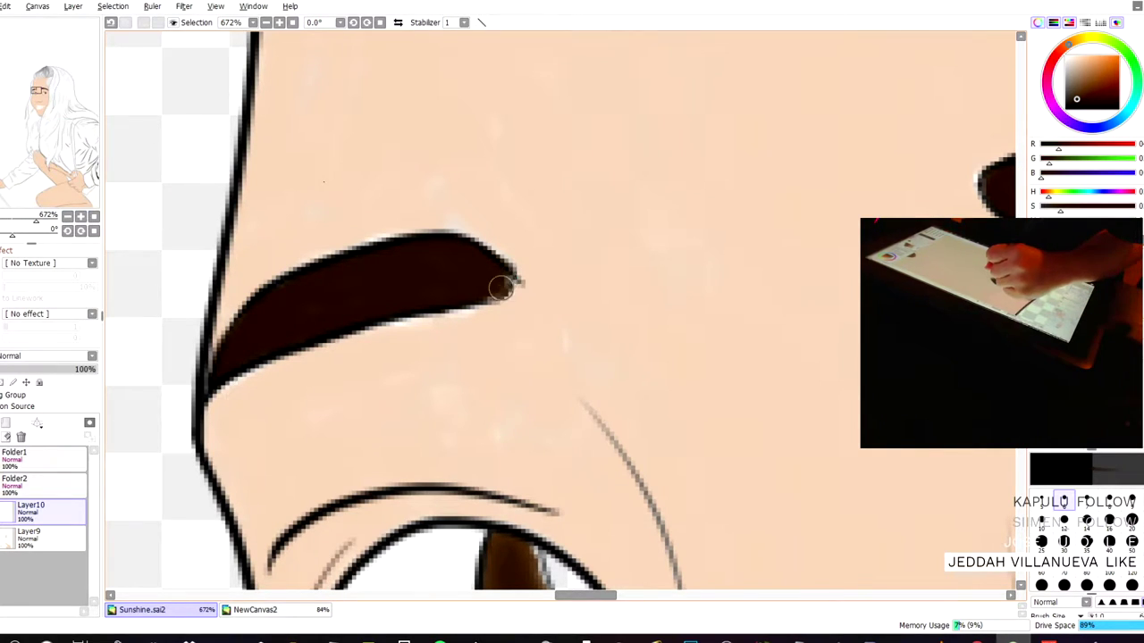
- Examine the filled eyebrows, the eyes and the rest of the face at several magnifications
{"action": "scroll", "coordinate": [500, 278], "scroll_direction": "down", "scroll_amount": 3}
{"action": "scroll", "coordinate": [501, 280], "scroll_direction": "down", "scroll_amount": 3}
{"action": "scroll", "coordinate": [500, 280], "scroll_direction": "down", "scroll_amount": 2}
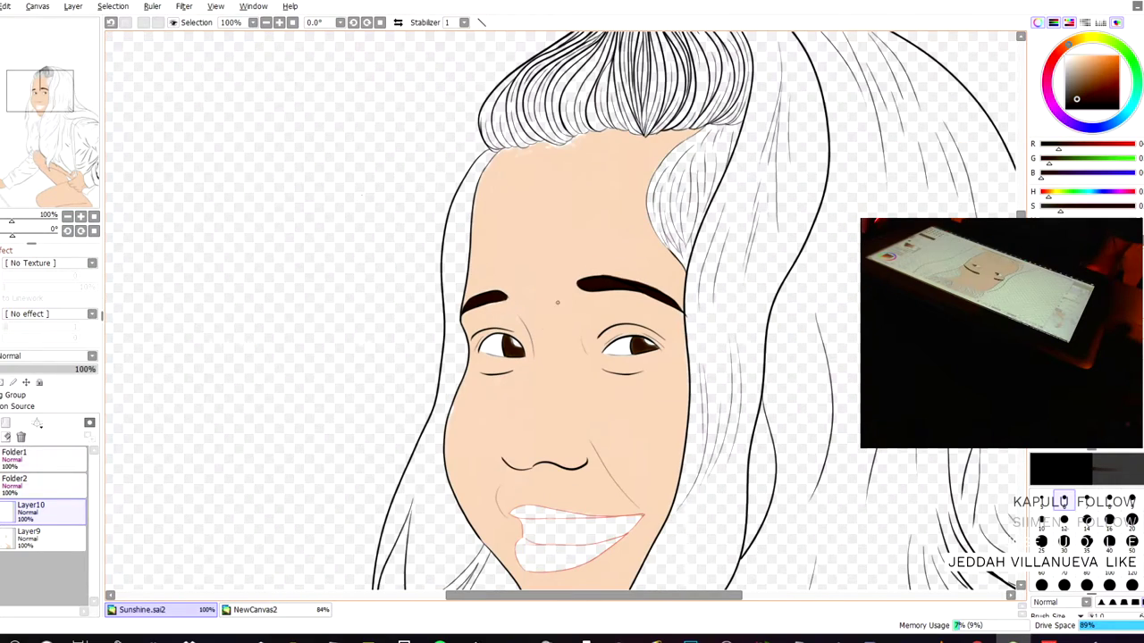
{"action": "scroll", "coordinate": [564, 353], "scroll_direction": "up", "scroll_amount": 2}
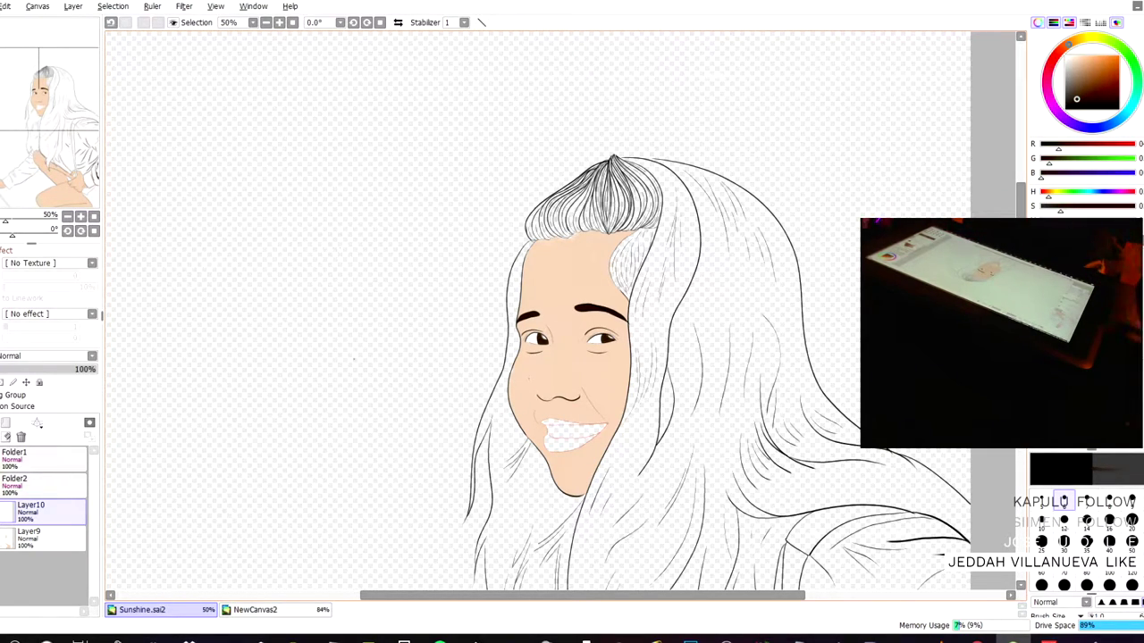
{"action": "scroll", "coordinate": [375, 272], "scroll_direction": "up", "scroll_amount": 5}
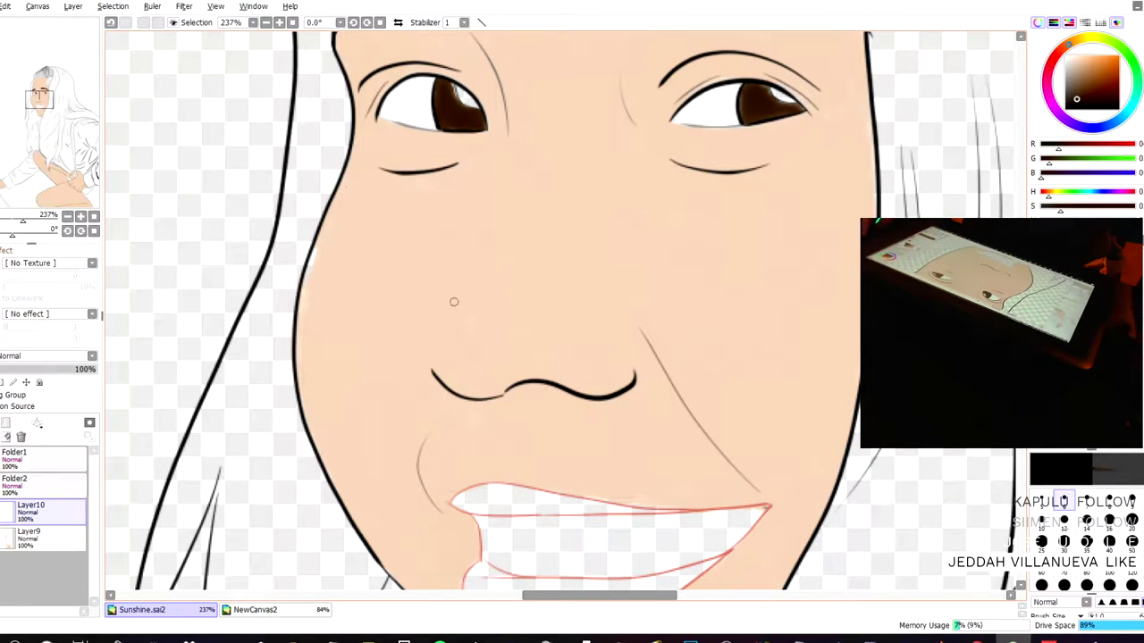
{"action": "mouse_move", "coordinate": [393, 233]}
{"action": "left_mouse_down"}
{"action": "mouse_move", "coordinate": [373, 107]}
{"action": "mouse_move", "coordinate": [403, 298]}
{"action": "mouse_move", "coordinate": [258, 282]}
{"action": "mouse_move", "coordinate": [260, 304]}
{"action": "mouse_move", "coordinate": [362, 421]}
{"action": "mouse_move", "coordinate": [340, 382]}
{"action": "left_mouse_up"}
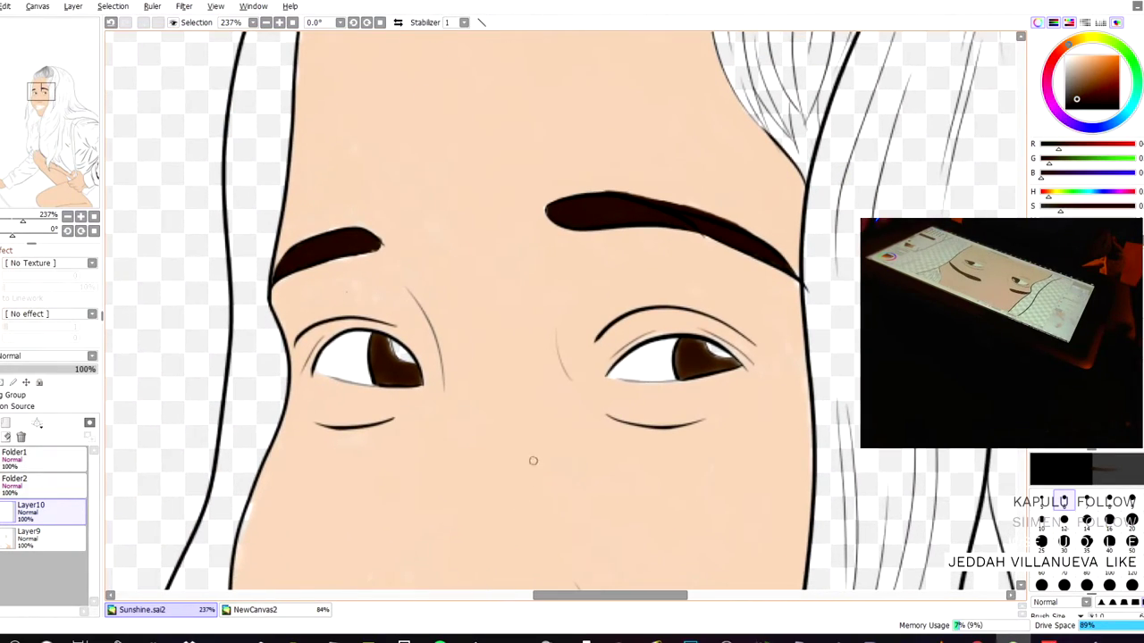
{"action": "scroll", "coordinate": [547, 365], "scroll_direction": "down", "scroll_amount": 8}
{"action": "left_click_drag", "start_coordinate": [441, 273], "coordinate": [414, 172]}
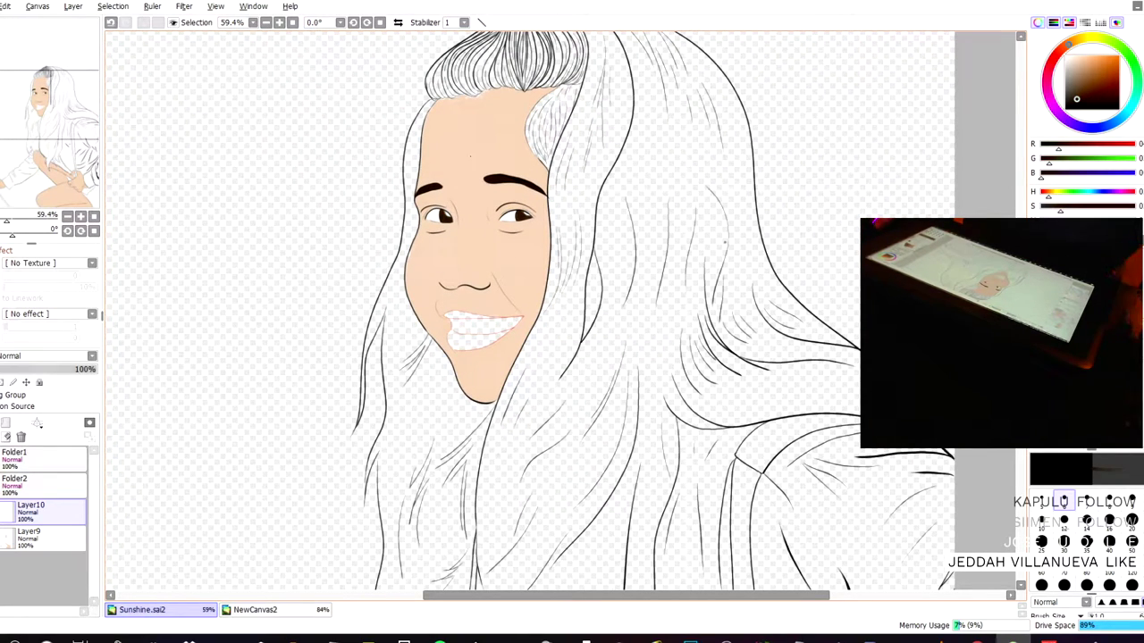
- Rename Layer9, which holds the skin colour, as Skin
{"action": "left_click", "coordinate": [31, 534]}
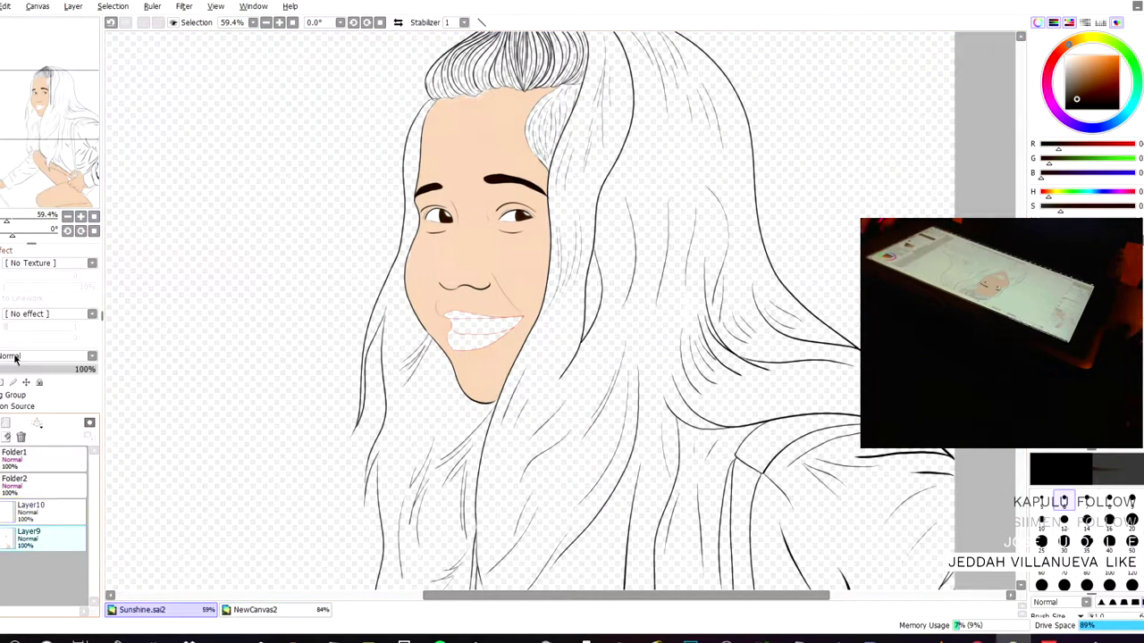
{"action": "right_click", "coordinate": [32, 535]}
{"action": "left_click", "coordinate": [71, 568]}
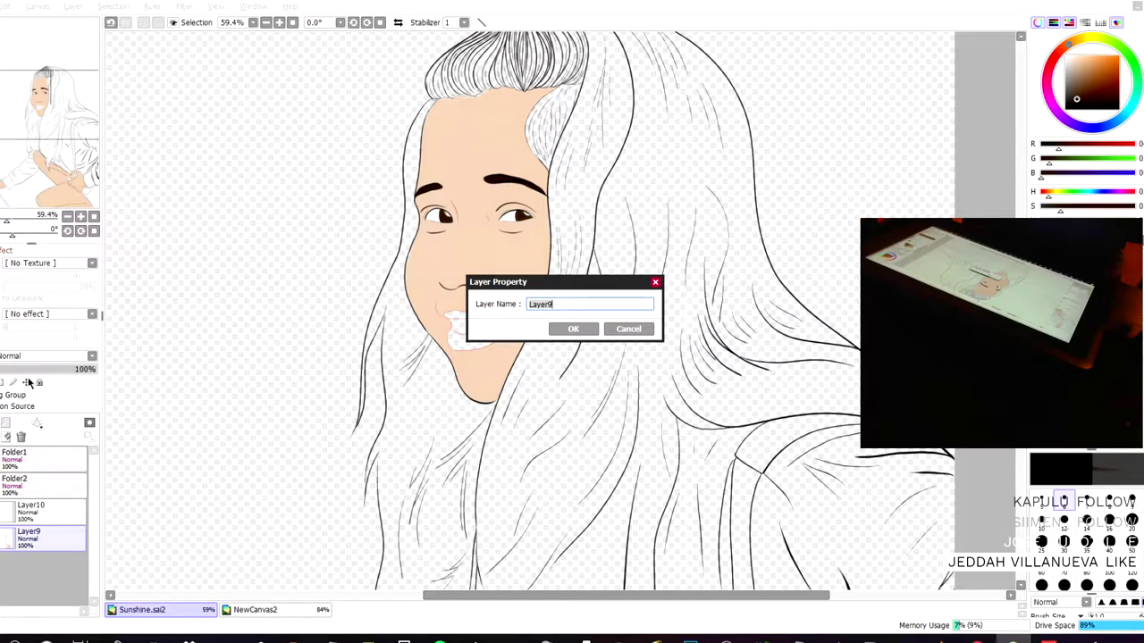
{"action": "type", "text": "Skin"}
{"action": "left_click", "coordinate": [572, 328]}
- Rename Layer10, which holds the eye and eyebrow colours, as Face
{"action": "right_click", "coordinate": [31, 509]}
{"action": "left_click", "coordinate": [54, 543]}
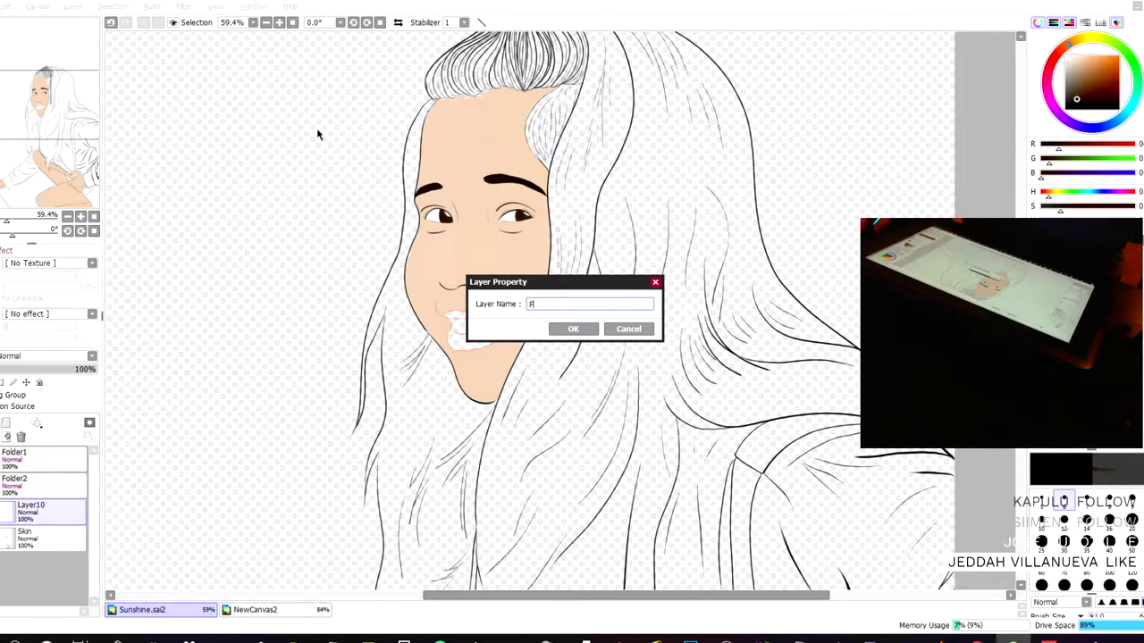
{"action": "type", "text": "Face"}
{"action": "key", "text": "Return"}
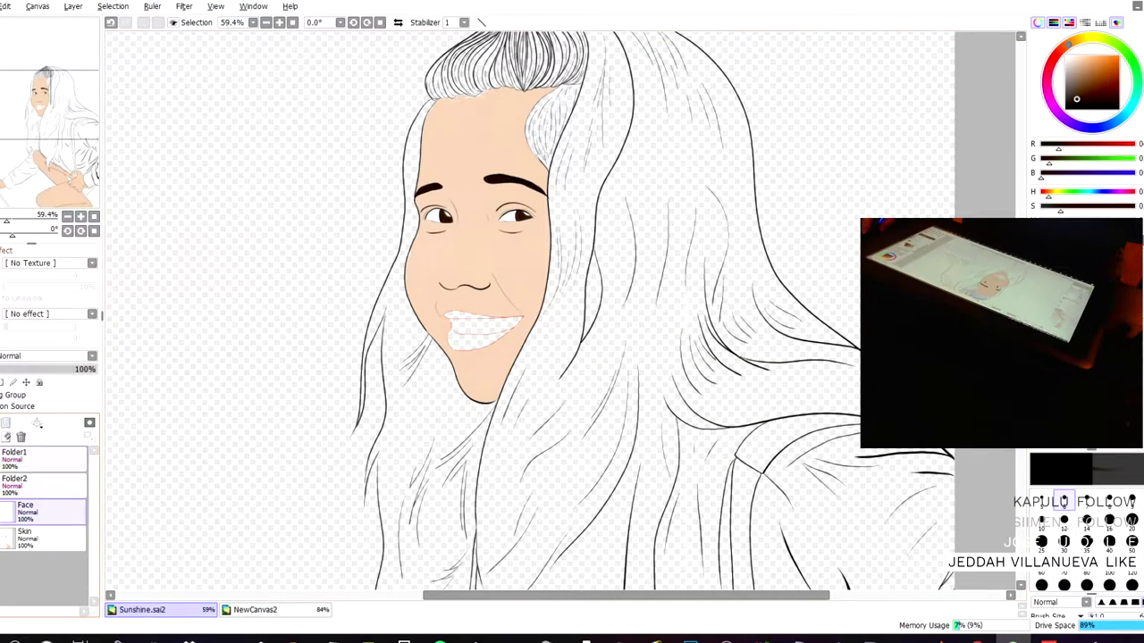
- Add a new layer above the Face layer and name it Hair
{"action": "key", "text": "ctrl+shift+n"}
{"action": "right_click", "coordinate": [32, 512]}
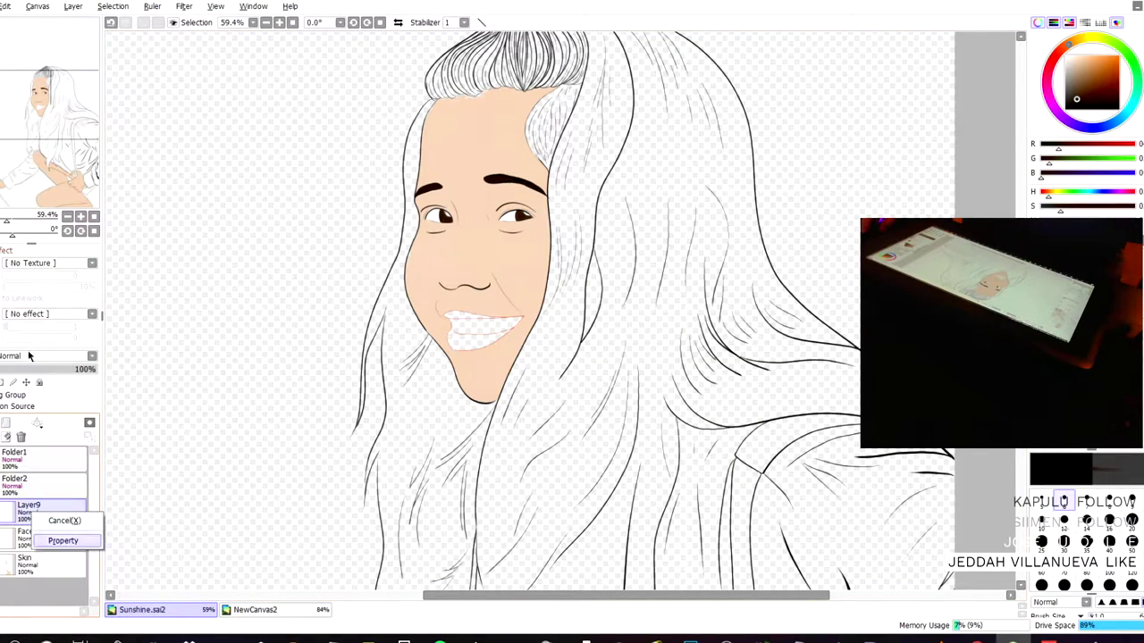
{"action": "left_click", "coordinate": [62, 541]}
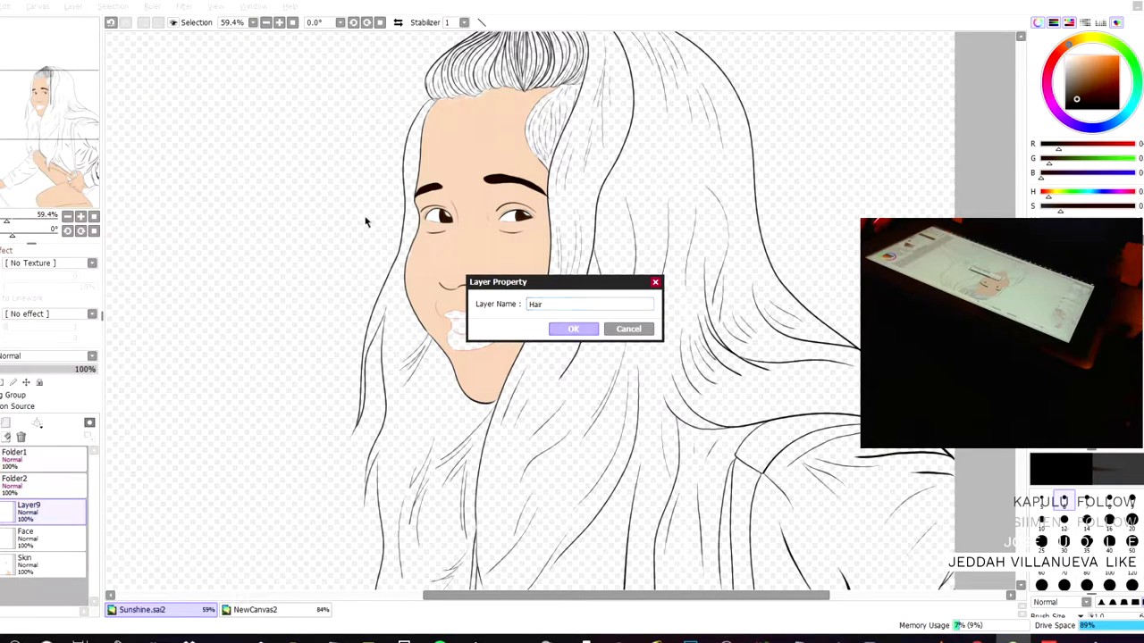
{"action": "key", "text": "Return"}
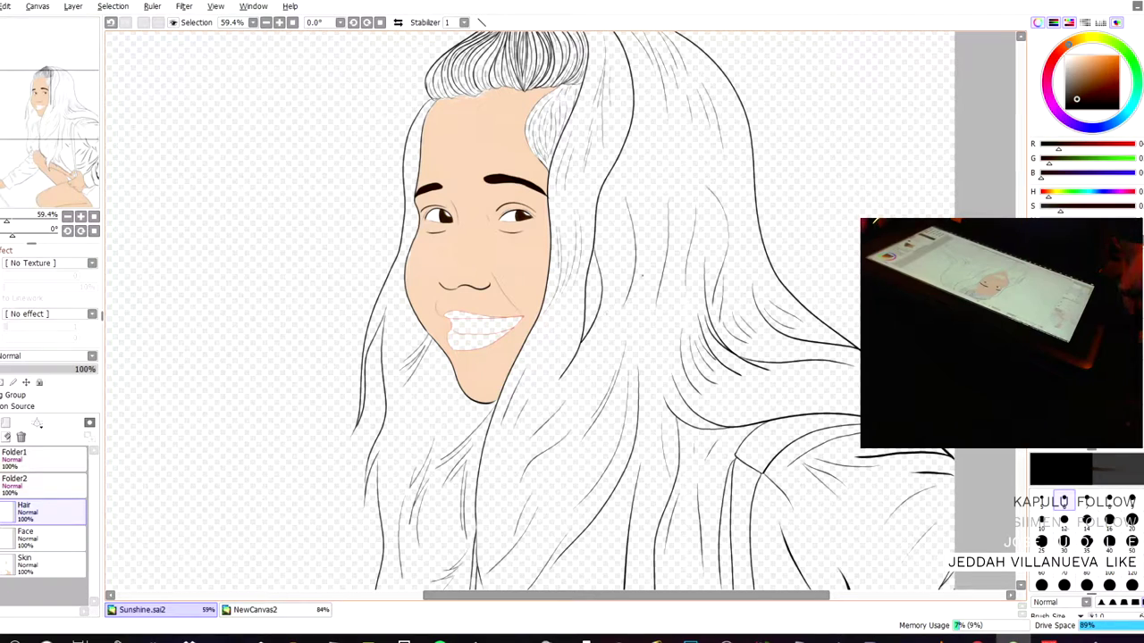
{"action": "left_click_drag", "start_coordinate": [461, 89], "coordinate": [398, 156]}
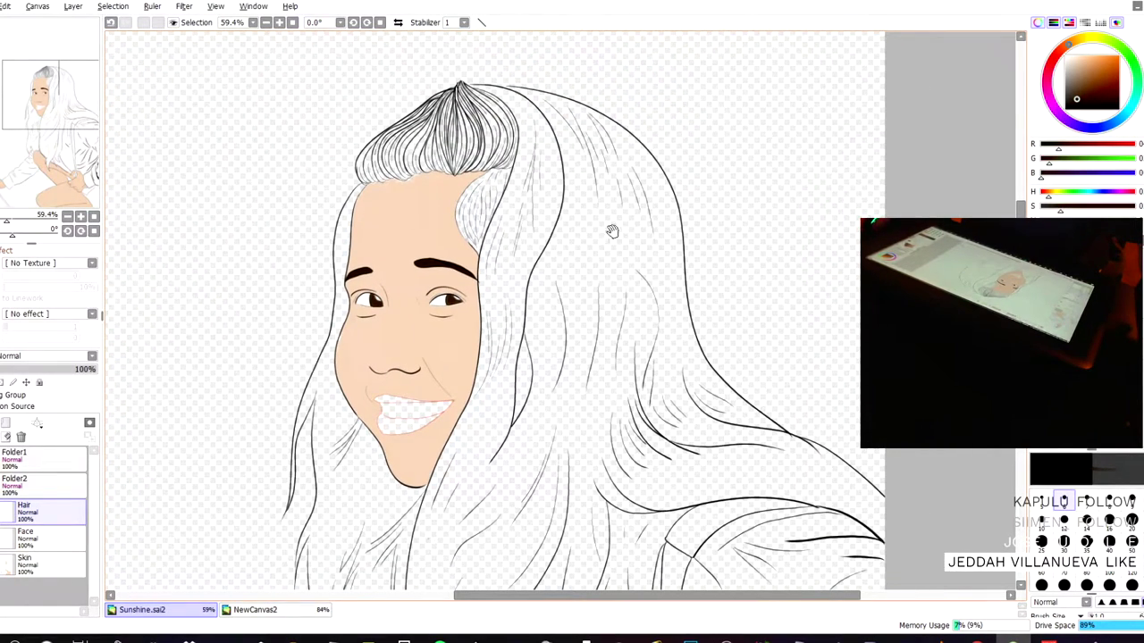
{"action": "key", "text": "]"}
{"action": "key", "text": "]"}
{"action": "key", "text": "]"}
{"action": "key", "text": "]"}
{"action": "key", "text": "]"}
{"action": "key", "text": "]"}
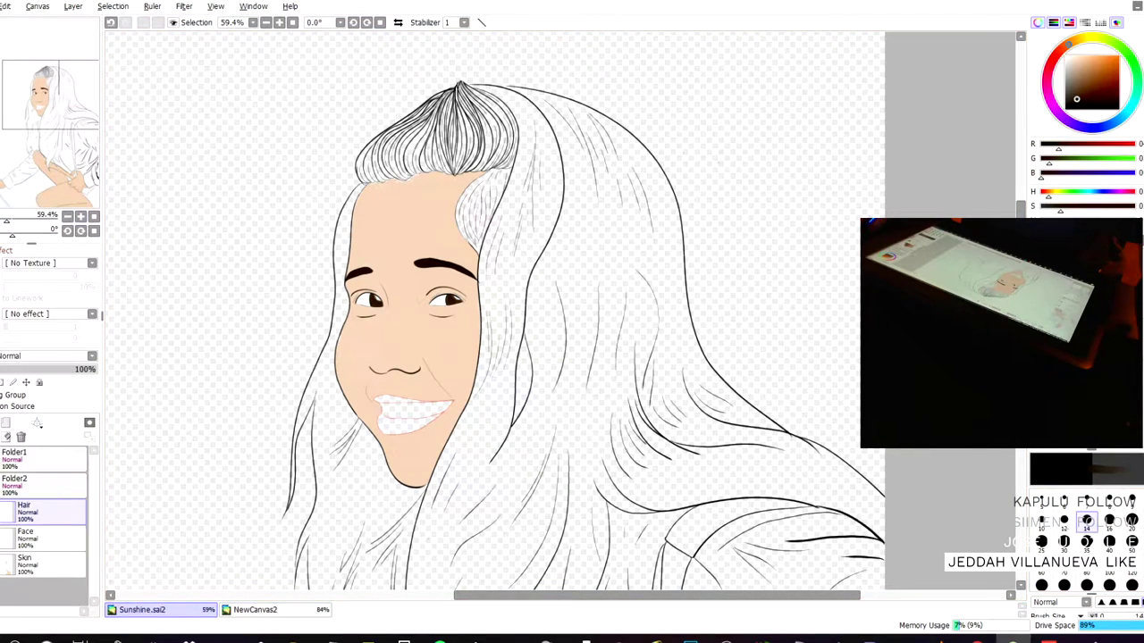
{"action": "left_click_drag", "start_coordinate": [585, 204], "coordinate": [560, 365]}
{"action": "key", "text": "ctrl+z"}
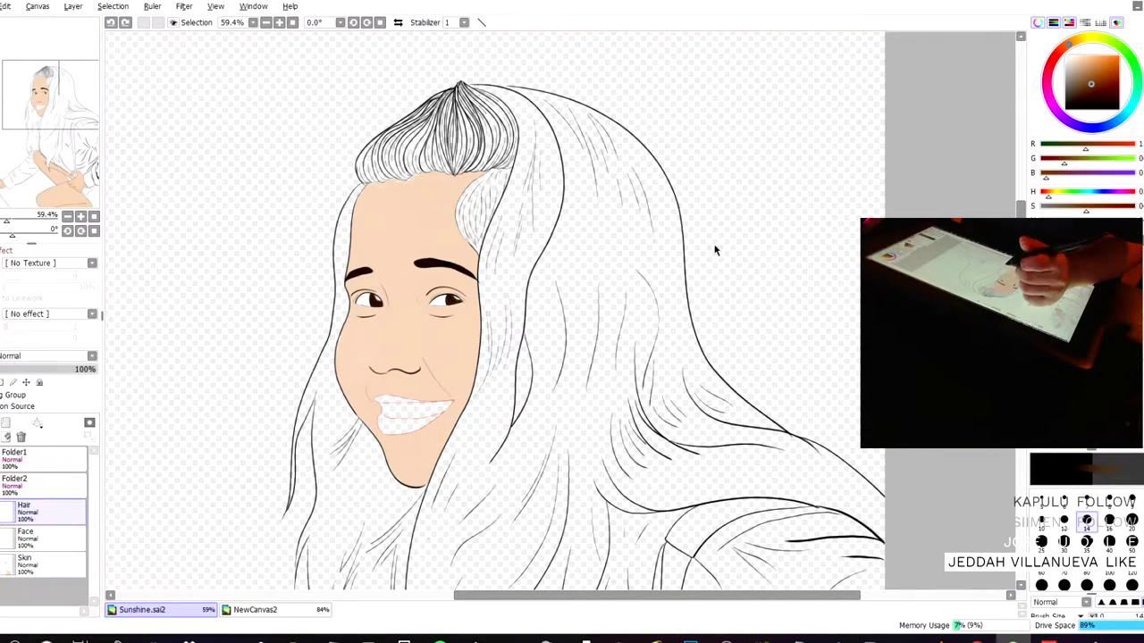
- Block in the wide mass of hair beside the face in medium brown with a size 100 brush, extending it into the falling strands
{"action": "mouse_move", "coordinate": [549, 257]}
{"action": "left_mouse_down"}
{"action": "mouse_move", "coordinate": [537, 357]}
{"action": "mouse_move", "coordinate": [542, 254]}
{"action": "mouse_move", "coordinate": [511, 312]}
{"action": "mouse_move", "coordinate": [532, 191]}
{"action": "mouse_move", "coordinate": [526, 333]}
{"action": "mouse_move", "coordinate": [541, 197]}
{"action": "mouse_move", "coordinate": [508, 281]}
{"action": "mouse_move", "coordinate": [521, 183]}
{"action": "mouse_move", "coordinate": [501, 261]}
{"action": "mouse_move", "coordinate": [516, 185]}
{"action": "mouse_move", "coordinate": [495, 189]}
{"action": "mouse_move", "coordinate": [500, 179]}
{"action": "mouse_move", "coordinate": [494, 223]}
{"action": "mouse_move", "coordinate": [579, 351]}
{"action": "mouse_move", "coordinate": [569, 218]}
{"action": "mouse_move", "coordinate": [558, 346]}
{"action": "mouse_move", "coordinate": [566, 212]}
{"action": "mouse_move", "coordinate": [554, 163]}
{"action": "mouse_move", "coordinate": [575, 236]}
{"action": "mouse_move", "coordinate": [576, 157]}
{"action": "mouse_move", "coordinate": [647, 313]}
{"action": "mouse_move", "coordinate": [628, 195]}
{"action": "mouse_move", "coordinate": [607, 196]}
{"action": "mouse_move", "coordinate": [626, 277]}
{"action": "mouse_move", "coordinate": [583, 159]}
{"action": "mouse_move", "coordinate": [604, 343]}
{"action": "mouse_move", "coordinate": [589, 204]}
{"action": "mouse_move", "coordinate": [575, 188]}
{"action": "mouse_move", "coordinate": [585, 310]}
{"action": "mouse_move", "coordinate": [616, 179]}
{"action": "mouse_move", "coordinate": [601, 166]}
{"action": "mouse_move", "coordinate": [654, 255]}
{"action": "mouse_move", "coordinate": [652, 204]}
{"action": "mouse_move", "coordinate": [661, 231]}
{"action": "mouse_move", "coordinate": [651, 186]}
{"action": "mouse_move", "coordinate": [626, 154]}
{"action": "mouse_move", "coordinate": [545, 126]}
{"action": "mouse_move", "coordinate": [609, 205]}
{"action": "mouse_move", "coordinate": [550, 127]}
{"action": "mouse_move", "coordinate": [543, 151]}
{"action": "mouse_move", "coordinate": [587, 275]}
{"action": "mouse_move", "coordinate": [554, 231]}
{"action": "mouse_move", "coordinate": [565, 343]}
{"action": "mouse_move", "coordinate": [570, 272]}
{"action": "left_mouse_up"}
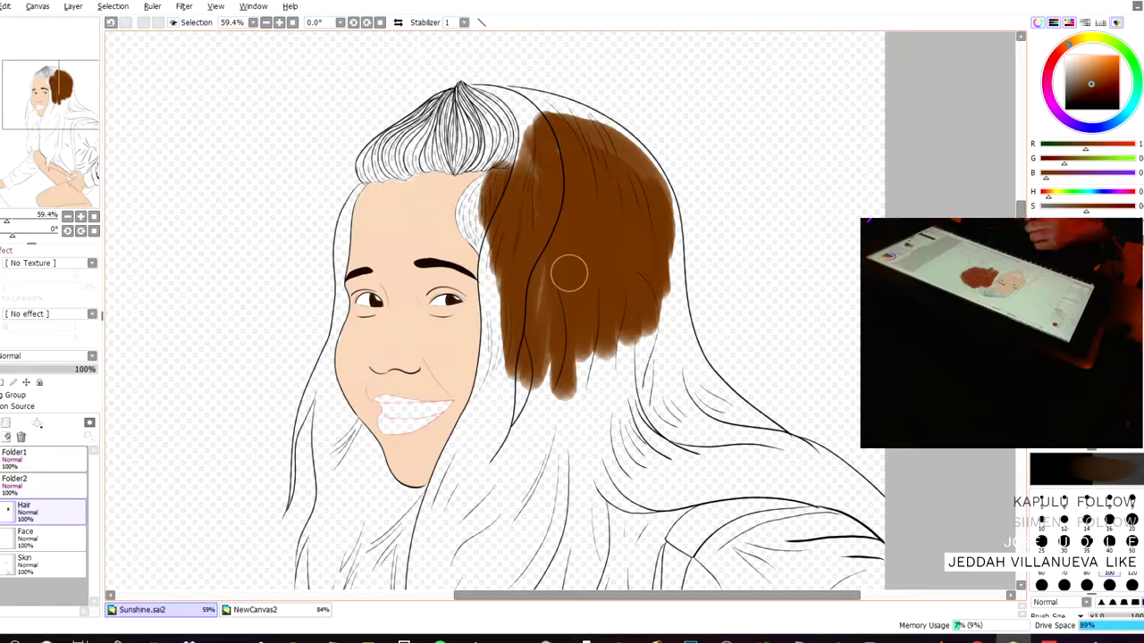
{"action": "scroll", "coordinate": [476, 384], "scroll_direction": "down", "scroll_amount": 3}
{"action": "scroll", "coordinate": [485, 429], "scroll_direction": "up", "scroll_amount": 4}
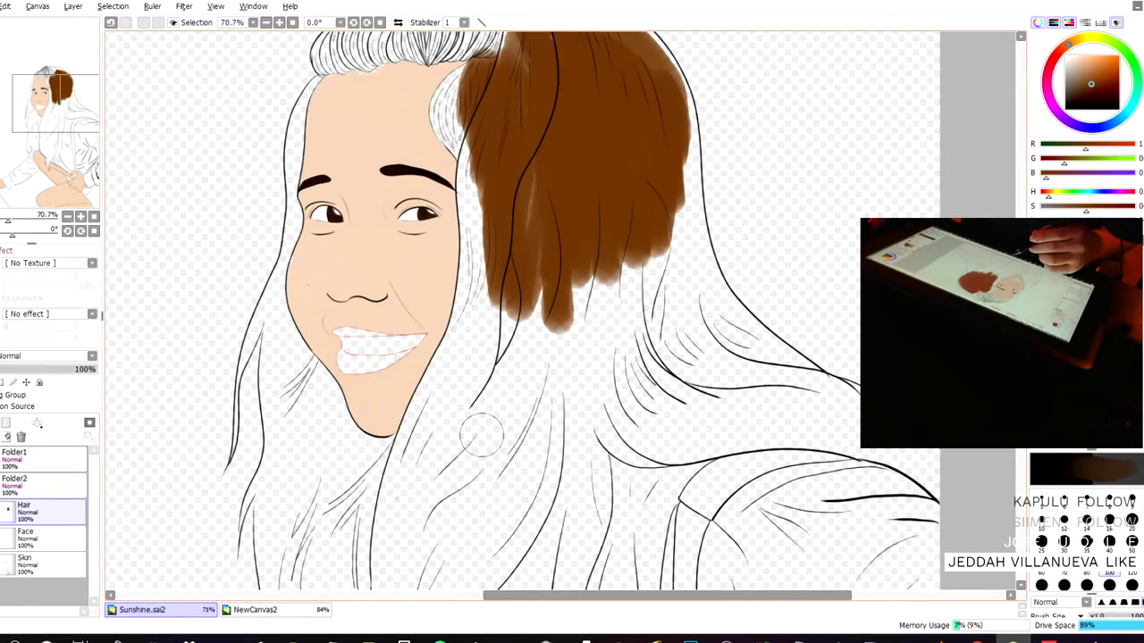
{"action": "left_click_drag", "start_coordinate": [496, 240], "coordinate": [466, 474]}
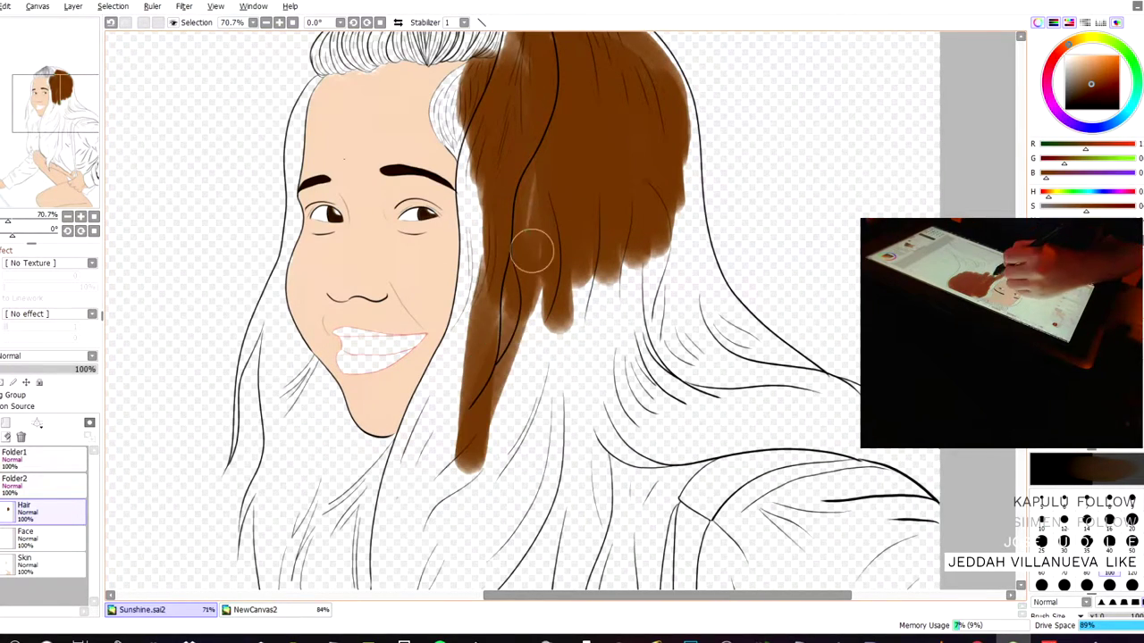
{"action": "mouse_move", "coordinate": [522, 259]}
{"action": "left_mouse_down"}
{"action": "mouse_move", "coordinate": [512, 338]}
{"action": "mouse_move", "coordinate": [519, 453]}
{"action": "left_mouse_up"}
{"action": "left_click_drag", "start_coordinate": [544, 274], "coordinate": [561, 389]}
{"action": "left_click_drag", "start_coordinate": [572, 259], "coordinate": [626, 384]}
{"action": "left_click_drag", "start_coordinate": [577, 200], "coordinate": [688, 402]}
{"action": "mouse_move", "coordinate": [611, 220]}
{"action": "left_mouse_down"}
{"action": "mouse_move", "coordinate": [624, 365]}
{"action": "mouse_move", "coordinate": [591, 251]}
{"action": "mouse_move", "coordinate": [571, 343]}
{"action": "mouse_move", "coordinate": [635, 239]}
{"action": "mouse_move", "coordinate": [689, 362]}
{"action": "mouse_move", "coordinate": [662, 198]}
{"action": "mouse_move", "coordinate": [711, 353]}
{"action": "mouse_move", "coordinate": [669, 212]}
{"action": "mouse_move", "coordinate": [655, 333]}
{"action": "mouse_move", "coordinate": [628, 278]}
{"action": "mouse_move", "coordinate": [545, 183]}
{"action": "mouse_move", "coordinate": [533, 202]}
{"action": "mouse_move", "coordinate": [541, 251]}
{"action": "mouse_move", "coordinate": [521, 454]}
{"action": "mouse_move", "coordinate": [536, 311]}
{"action": "mouse_move", "coordinate": [530, 408]}
{"action": "left_mouse_up"}
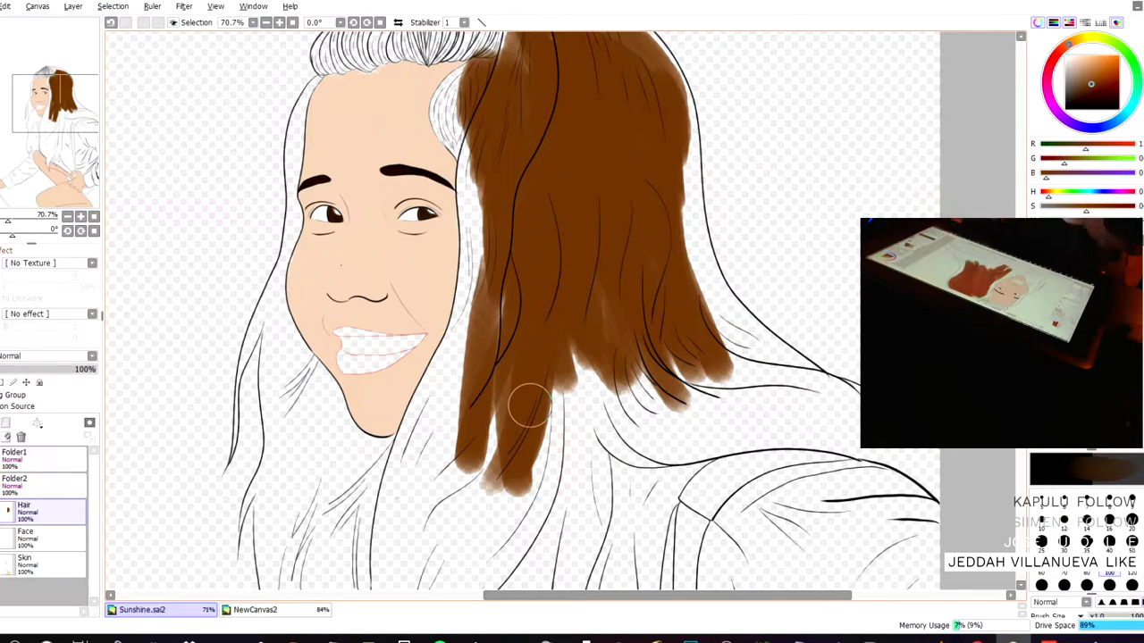
- Paint a patch of brown over the hair beside the jaw on the opposite side of the face
{"action": "mouse_move", "coordinate": [308, 421]}
{"action": "left_mouse_down"}
{"action": "mouse_move", "coordinate": [309, 512]}
{"action": "mouse_move", "coordinate": [295, 420]}
{"action": "mouse_move", "coordinate": [294, 466]}
{"action": "mouse_move", "coordinate": [320, 425]}
{"action": "mouse_move", "coordinate": [304, 353]}
{"action": "left_mouse_up"}
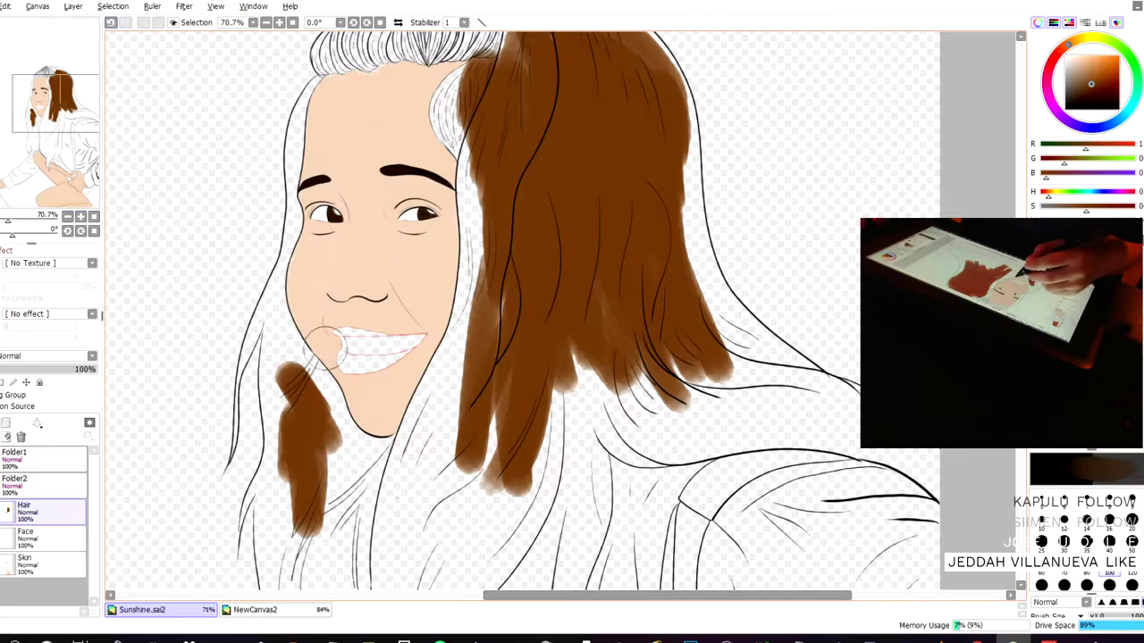
{"action": "scroll", "coordinate": [414, 353], "scroll_direction": "up", "scroll_amount": 1}
{"action": "scroll", "coordinate": [414, 345], "scroll_direction": "down", "scroll_amount": 1}
- Streak brown across the swept-back hair above the forehead with size 14 and 16 brushes
{"action": "left_click_drag", "start_coordinate": [604, 189], "coordinate": [672, 318]}
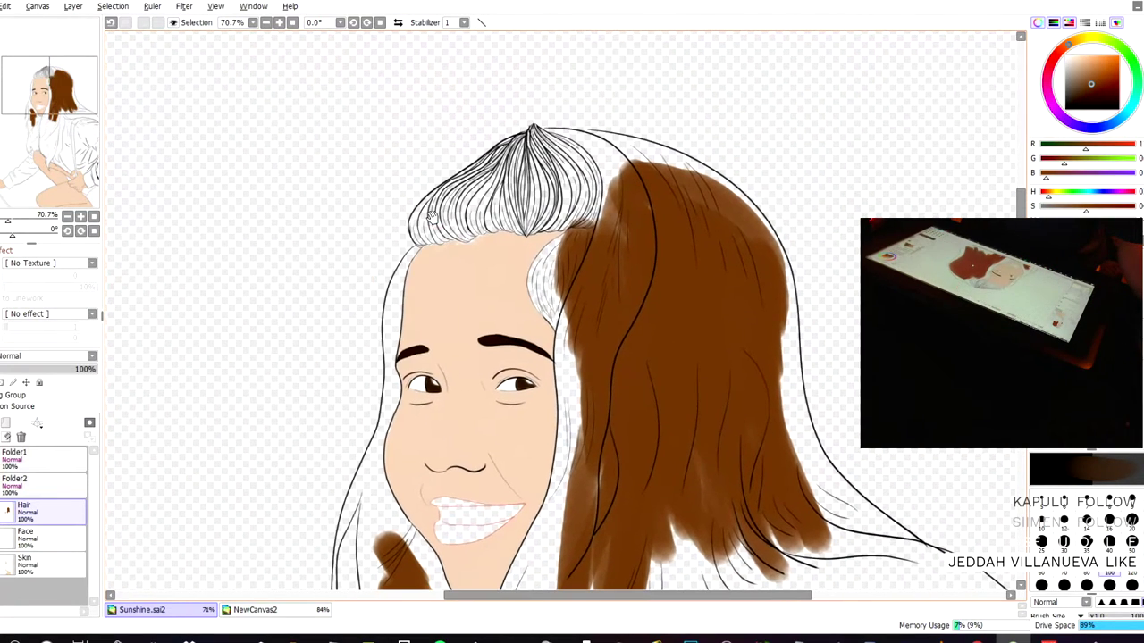
{"action": "left_click", "coordinate": [1086, 522]}
{"action": "mouse_move", "coordinate": [544, 152]}
{"action": "left_mouse_down"}
{"action": "mouse_move", "coordinate": [604, 195]}
{"action": "mouse_move", "coordinate": [599, 205]}
{"action": "left_mouse_up"}
{"action": "left_click", "coordinate": [1108, 521]}
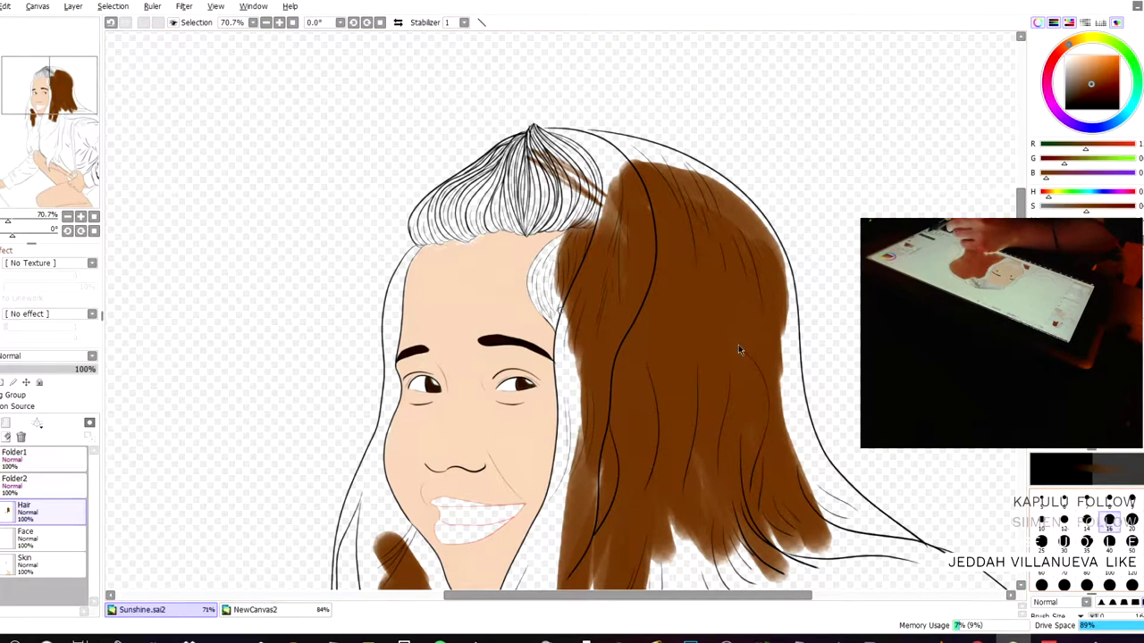
{"action": "mouse_move", "coordinate": [613, 186]}
{"action": "left_mouse_down"}
{"action": "mouse_move", "coordinate": [572, 196]}
{"action": "mouse_move", "coordinate": [590, 214]}
{"action": "mouse_move", "coordinate": [563, 218]}
{"action": "mouse_move", "coordinate": [500, 184]}
{"action": "left_mouse_up"}
{"action": "left_click_drag", "start_coordinate": [572, 202], "coordinate": [520, 166]}
- Fill most of the swept-back front hair and the crown up to its outline in brown with a size 50 brush
{"action": "left_click", "coordinate": [1131, 542]}
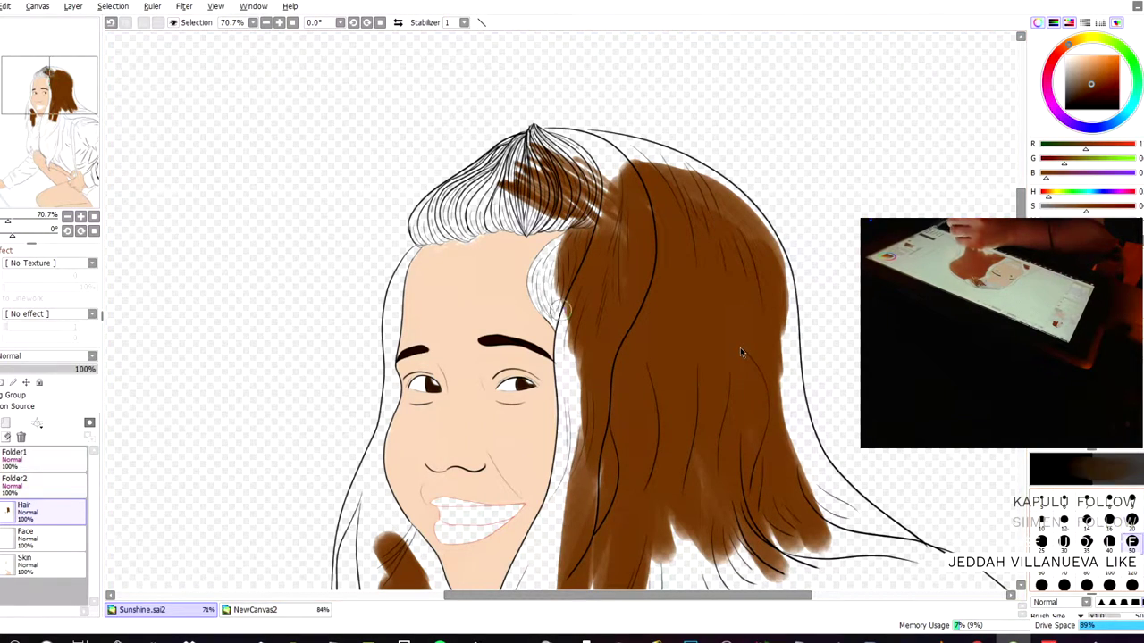
{"action": "left_click_drag", "start_coordinate": [615, 147], "coordinate": [561, 183]}
{"action": "mouse_move", "coordinate": [554, 153]}
{"action": "left_mouse_down"}
{"action": "mouse_move", "coordinate": [612, 186]}
{"action": "mouse_move", "coordinate": [580, 193]}
{"action": "mouse_move", "coordinate": [610, 230]}
{"action": "mouse_move", "coordinate": [606, 190]}
{"action": "mouse_move", "coordinate": [617, 286]}
{"action": "mouse_move", "coordinate": [654, 221]}
{"action": "mouse_move", "coordinate": [641, 199]}
{"action": "mouse_move", "coordinate": [586, 154]}
{"action": "mouse_move", "coordinate": [595, 158]}
{"action": "mouse_move", "coordinate": [581, 207]}
{"action": "mouse_move", "coordinate": [544, 192]}
{"action": "mouse_move", "coordinate": [539, 154]}
{"action": "left_mouse_up"}
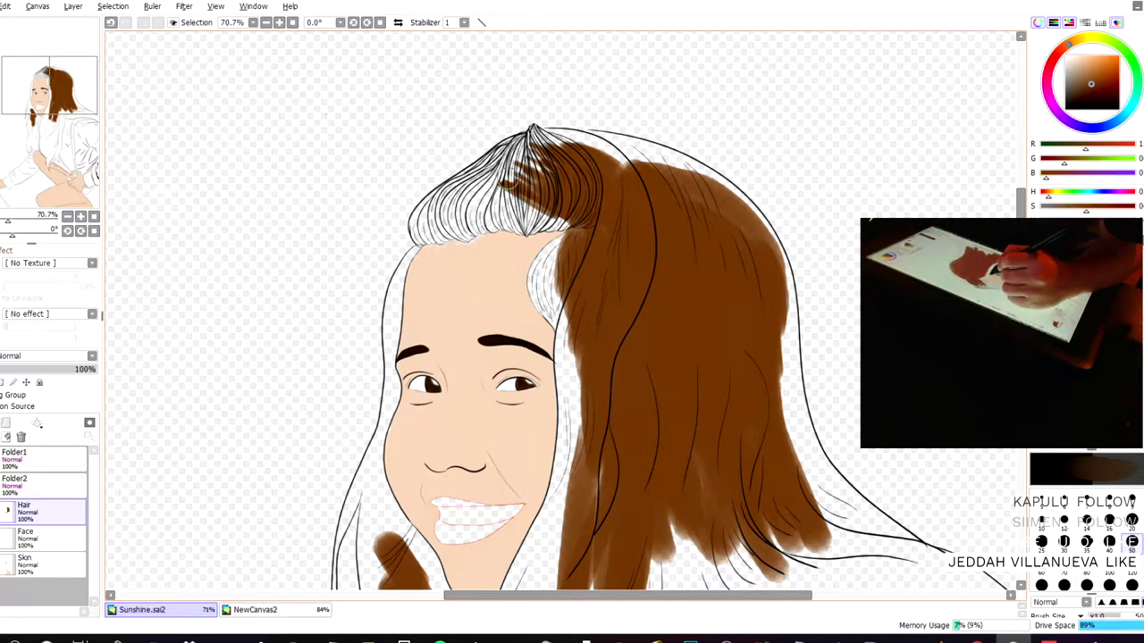
{"action": "mouse_move", "coordinate": [506, 169]}
{"action": "left_mouse_down"}
{"action": "mouse_move", "coordinate": [518, 154]}
{"action": "mouse_move", "coordinate": [469, 211]}
{"action": "mouse_move", "coordinate": [542, 145]}
{"action": "mouse_move", "coordinate": [541, 174]}
{"action": "mouse_move", "coordinate": [500, 154]}
{"action": "mouse_move", "coordinate": [457, 210]}
{"action": "mouse_move", "coordinate": [518, 193]}
{"action": "mouse_move", "coordinate": [539, 201]}
{"action": "mouse_move", "coordinate": [478, 215]}
{"action": "mouse_move", "coordinate": [489, 188]}
{"action": "left_mouse_up"}
{"action": "mouse_move", "coordinate": [607, 165]}
{"action": "left_mouse_down"}
{"action": "mouse_move", "coordinate": [637, 167]}
{"action": "mouse_move", "coordinate": [577, 148]}
{"action": "mouse_move", "coordinate": [681, 174]}
{"action": "mouse_move", "coordinate": [719, 213]}
{"action": "mouse_move", "coordinate": [687, 171]}
{"action": "mouse_move", "coordinate": [631, 146]}
{"action": "mouse_move", "coordinate": [530, 143]}
{"action": "mouse_move", "coordinate": [598, 165]}
{"action": "mouse_move", "coordinate": [697, 264]}
{"action": "mouse_move", "coordinate": [669, 176]}
{"action": "mouse_move", "coordinate": [754, 270]}
{"action": "mouse_move", "coordinate": [707, 189]}
{"action": "mouse_move", "coordinate": [766, 271]}
{"action": "mouse_move", "coordinate": [756, 236]}
{"action": "mouse_move", "coordinate": [715, 181]}
{"action": "mouse_move", "coordinate": [663, 158]}
{"action": "mouse_move", "coordinate": [721, 202]}
{"action": "mouse_move", "coordinate": [662, 155]}
{"action": "mouse_move", "coordinate": [558, 131]}
{"action": "left_mouse_up"}
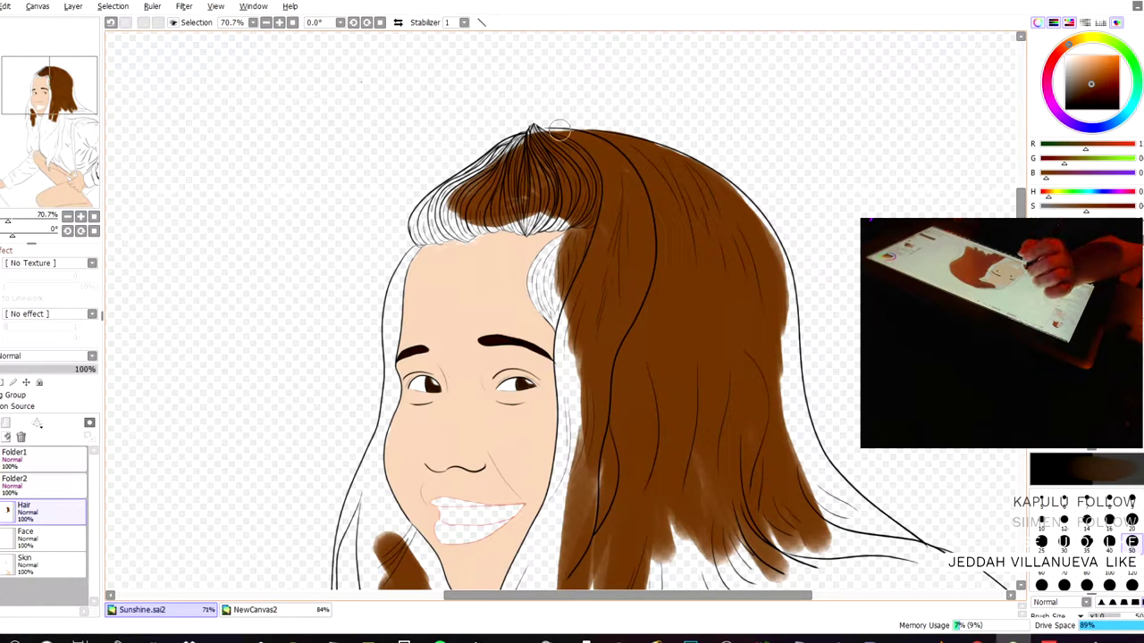
- Extend the brown down the long strands beside the chin toward the chest with size 50 and 100 brushes
{"action": "scroll", "coordinate": [749, 267], "scroll_direction": "down", "scroll_amount": 7}
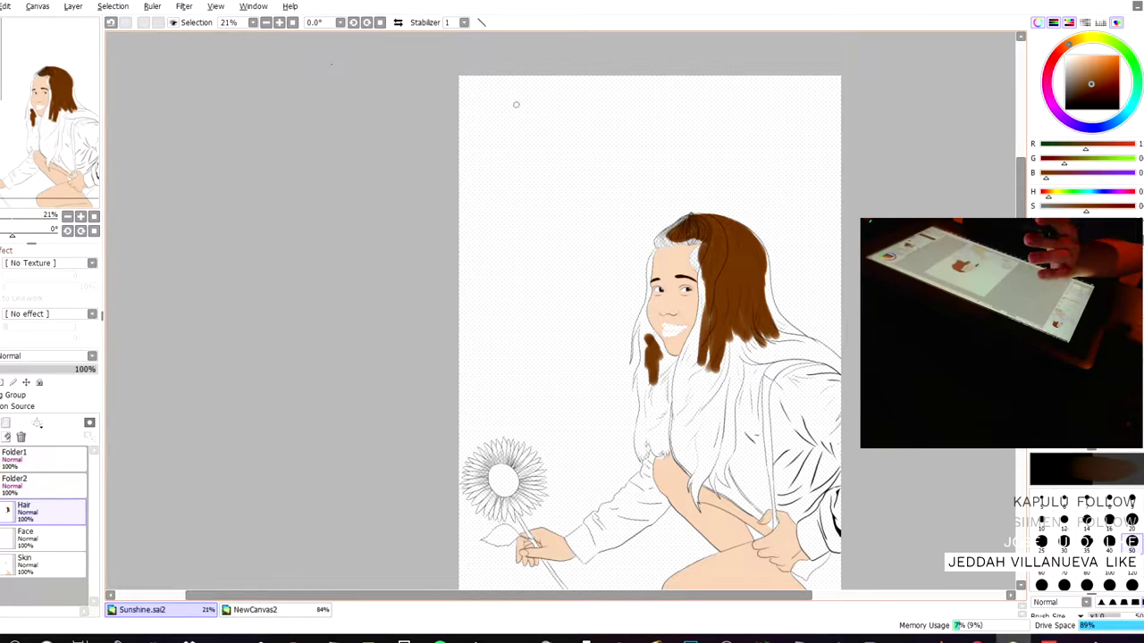
{"action": "key", "text": "e"}
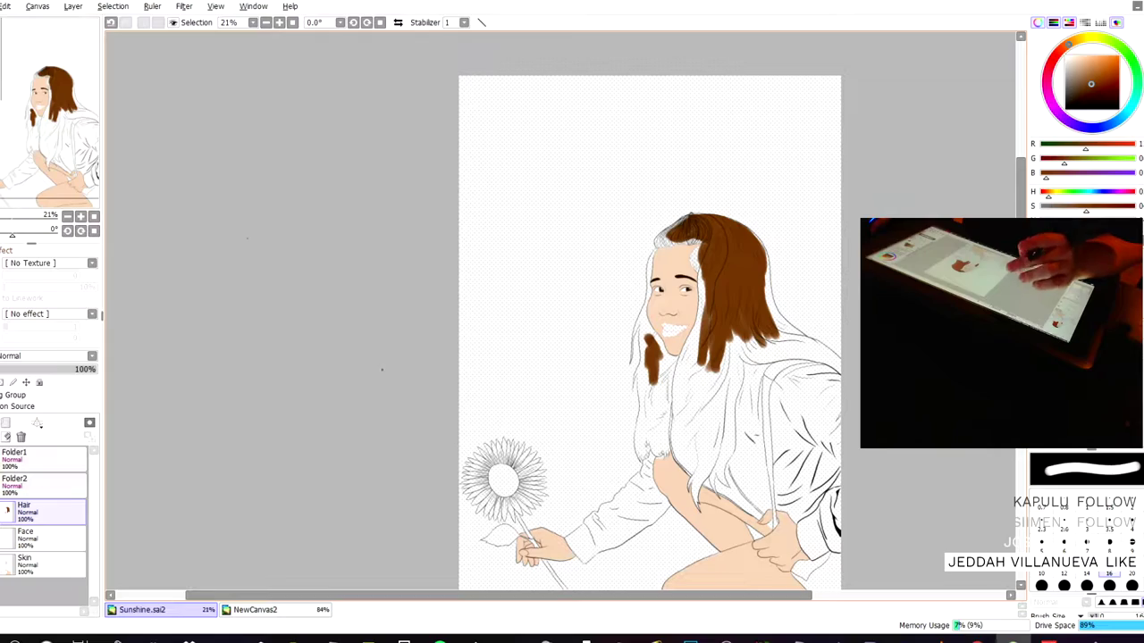
{"action": "scroll", "coordinate": [840, 546], "scroll_direction": "up", "scroll_amount": 5}
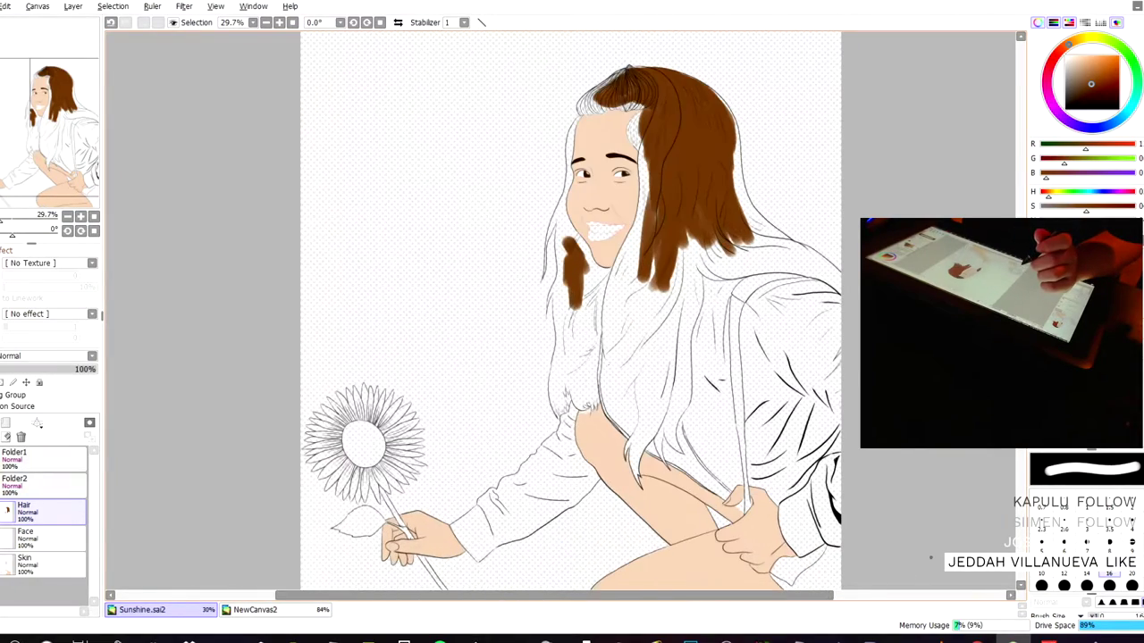
{"action": "scroll", "coordinate": [516, 354], "scroll_direction": "up", "scroll_amount": 1}
{"action": "left_click_drag", "start_coordinate": [326, 84], "coordinate": [321, 304]}
{"action": "key", "text": "b"}
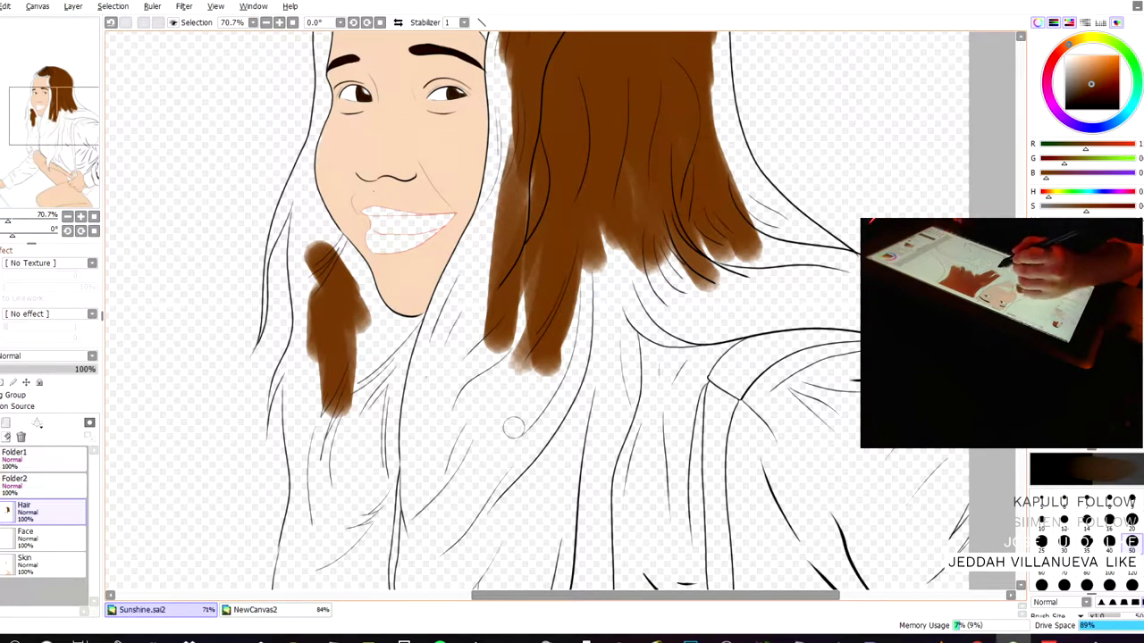
{"action": "mouse_move", "coordinate": [539, 276]}
{"action": "left_mouse_down"}
{"action": "mouse_move", "coordinate": [499, 463]}
{"action": "mouse_move", "coordinate": [489, 426]}
{"action": "mouse_move", "coordinate": [478, 467]}
{"action": "left_mouse_up"}
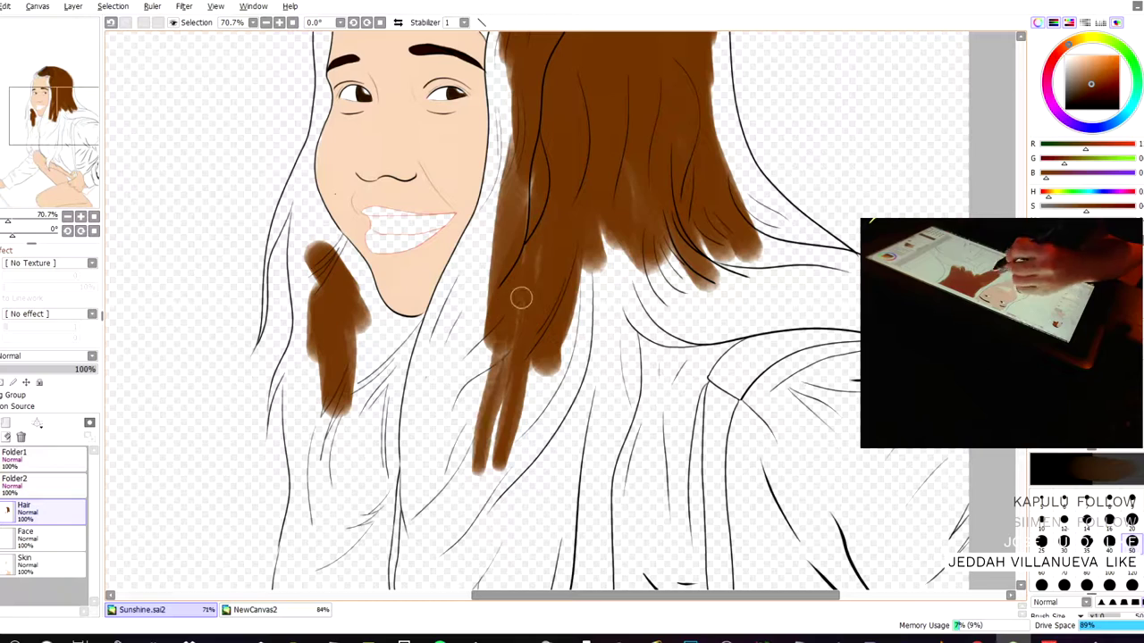
{"action": "mouse_move", "coordinate": [501, 338]}
{"action": "left_mouse_down"}
{"action": "mouse_move", "coordinate": [466, 422]}
{"action": "mouse_move", "coordinate": [498, 292]}
{"action": "mouse_move", "coordinate": [475, 399]}
{"action": "mouse_move", "coordinate": [507, 353]}
{"action": "mouse_move", "coordinate": [498, 427]}
{"action": "mouse_move", "coordinate": [556, 277]}
{"action": "mouse_move", "coordinate": [559, 388]}
{"action": "mouse_move", "coordinate": [593, 267]}
{"action": "mouse_move", "coordinate": [574, 384]}
{"action": "mouse_move", "coordinate": [557, 199]}
{"action": "left_mouse_up"}
{"action": "mouse_move", "coordinate": [513, 241]}
{"action": "left_mouse_down"}
{"action": "mouse_move", "coordinate": [462, 381]}
{"action": "mouse_move", "coordinate": [452, 495]}
{"action": "mouse_move", "coordinate": [474, 347]}
{"action": "mouse_move", "coordinate": [432, 455]}
{"action": "mouse_move", "coordinate": [450, 381]}
{"action": "mouse_move", "coordinate": [516, 316]}
{"action": "mouse_move", "coordinate": [510, 503]}
{"action": "mouse_move", "coordinate": [546, 346]}
{"action": "mouse_move", "coordinate": [531, 465]}
{"action": "mouse_move", "coordinate": [485, 540]}
{"action": "mouse_move", "coordinate": [493, 420]}
{"action": "mouse_move", "coordinate": [465, 536]}
{"action": "mouse_move", "coordinate": [477, 388]}
{"action": "mouse_move", "coordinate": [458, 483]}
{"action": "mouse_move", "coordinate": [452, 418]}
{"action": "mouse_move", "coordinate": [479, 366]}
{"action": "mouse_move", "coordinate": [535, 392]}
{"action": "mouse_move", "coordinate": [544, 348]}
{"action": "mouse_move", "coordinate": [509, 480]}
{"action": "mouse_move", "coordinate": [563, 276]}
{"action": "left_mouse_up"}
- Set the brush stroke stabilizer to 0
{"action": "left_click", "coordinate": [464, 23]}
{"action": "left_click", "coordinate": [449, 35]}
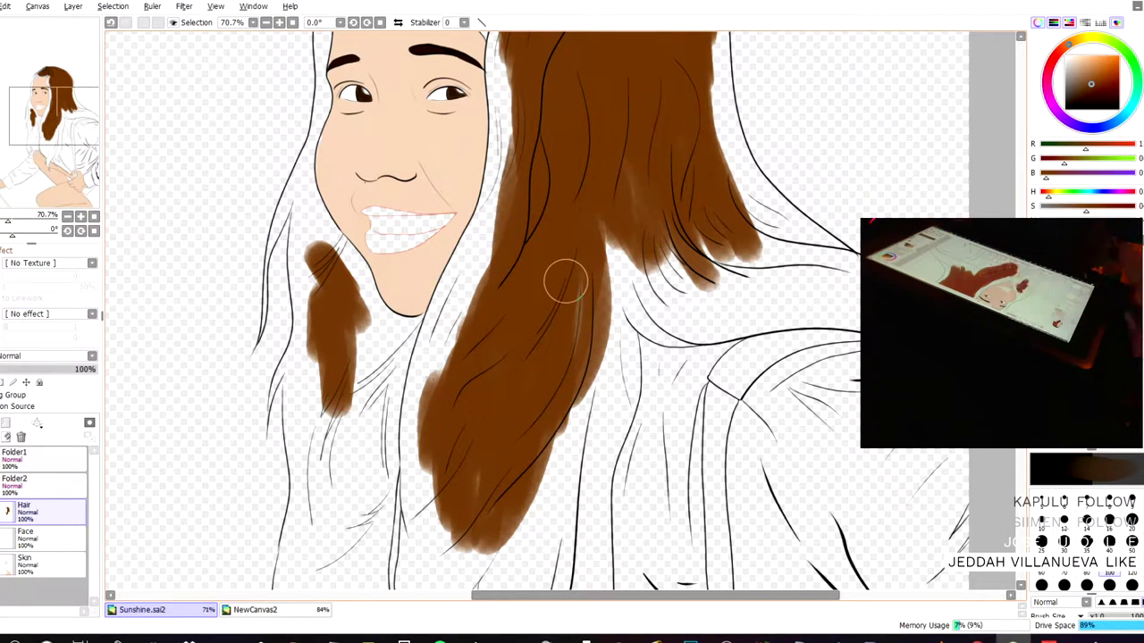
{"action": "scroll", "coordinate": [551, 276], "scroll_direction": "down", "scroll_amount": 3}
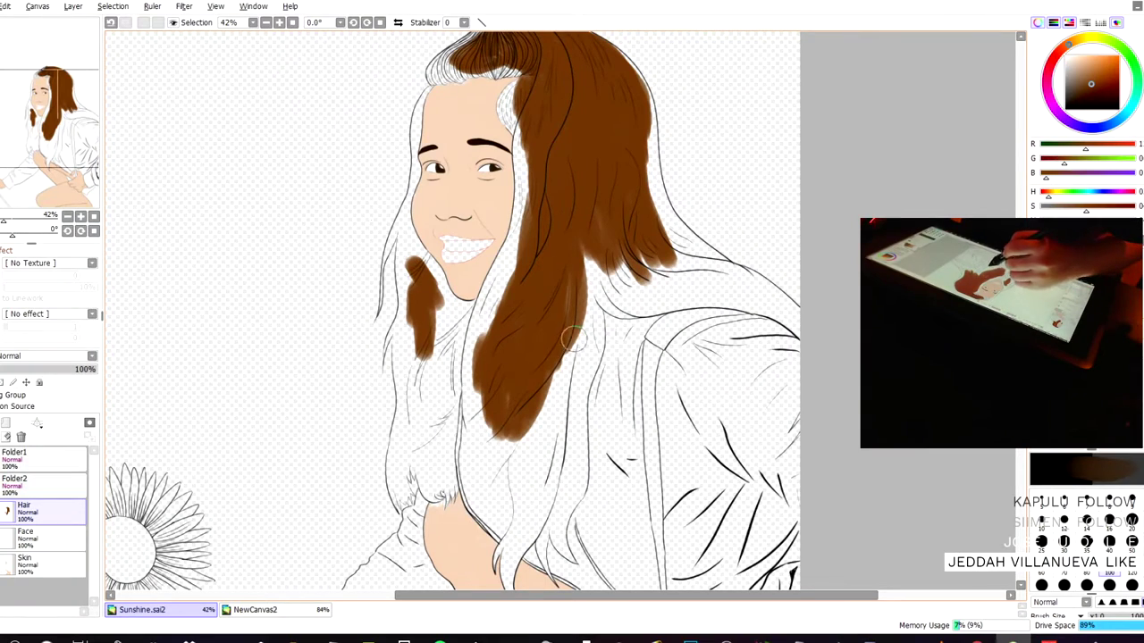
- Extend the brown down the long front lock below the chin and along the back edge of the hair with a size 100 brush
{"action": "mouse_move", "coordinate": [578, 283]}
{"action": "left_mouse_down"}
{"action": "mouse_move", "coordinate": [559, 430]}
{"action": "mouse_move", "coordinate": [579, 325]}
{"action": "mouse_move", "coordinate": [583, 366]}
{"action": "mouse_move", "coordinate": [590, 352]}
{"action": "mouse_move", "coordinate": [587, 323]}
{"action": "mouse_move", "coordinate": [530, 466]}
{"action": "mouse_move", "coordinate": [558, 376]}
{"action": "mouse_move", "coordinate": [514, 452]}
{"action": "mouse_move", "coordinate": [523, 398]}
{"action": "left_mouse_up"}
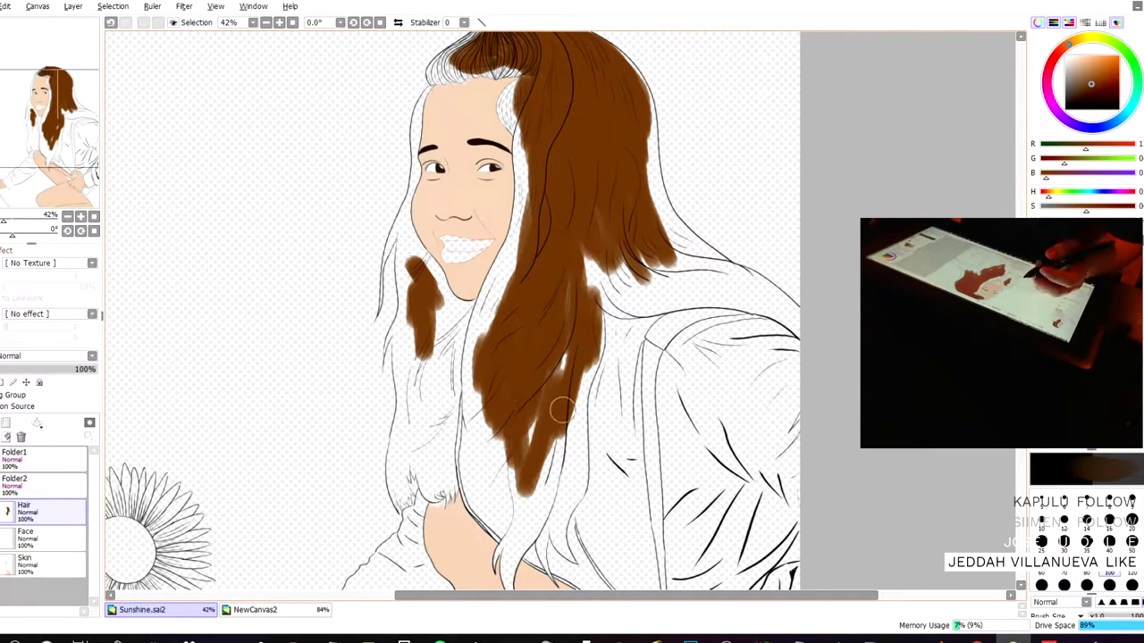
{"action": "key", "text": "ctrl+z"}
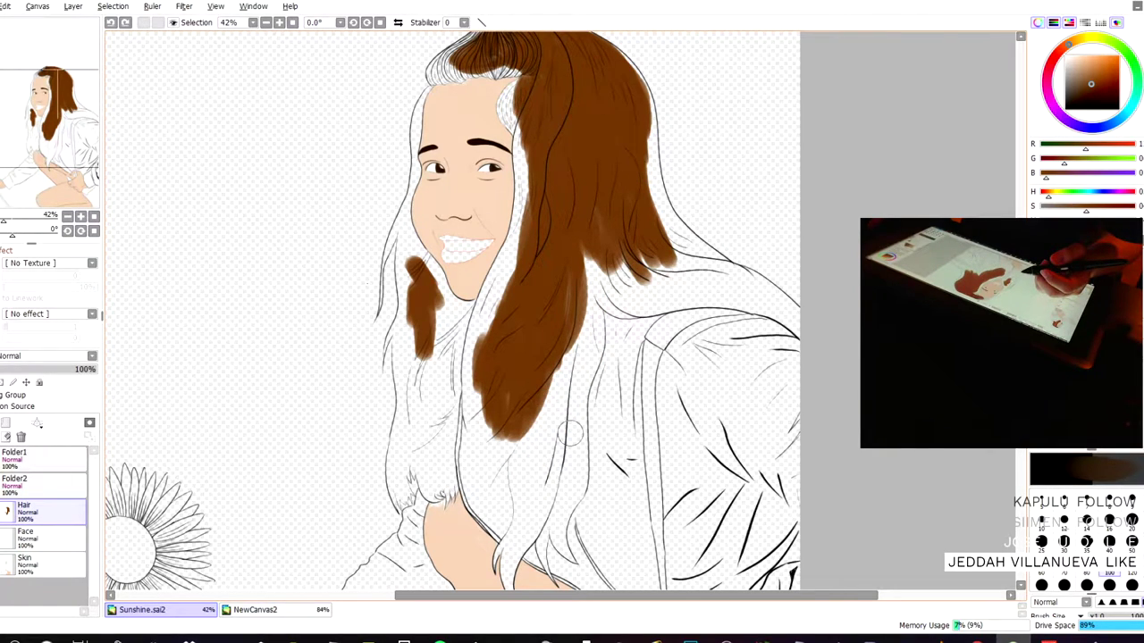
{"action": "mouse_move", "coordinate": [524, 350]}
{"action": "left_mouse_down"}
{"action": "mouse_move", "coordinate": [504, 379]}
{"action": "mouse_move", "coordinate": [495, 478]}
{"action": "mouse_move", "coordinate": [479, 370]}
{"action": "mouse_move", "coordinate": [474, 462]}
{"action": "mouse_move", "coordinate": [487, 483]}
{"action": "mouse_move", "coordinate": [478, 377]}
{"action": "mouse_move", "coordinate": [472, 385]}
{"action": "mouse_move", "coordinate": [502, 286]}
{"action": "mouse_move", "coordinate": [484, 374]}
{"action": "left_mouse_up"}
{"action": "scroll", "coordinate": [484, 373], "scroll_direction": "up", "scroll_amount": 1}
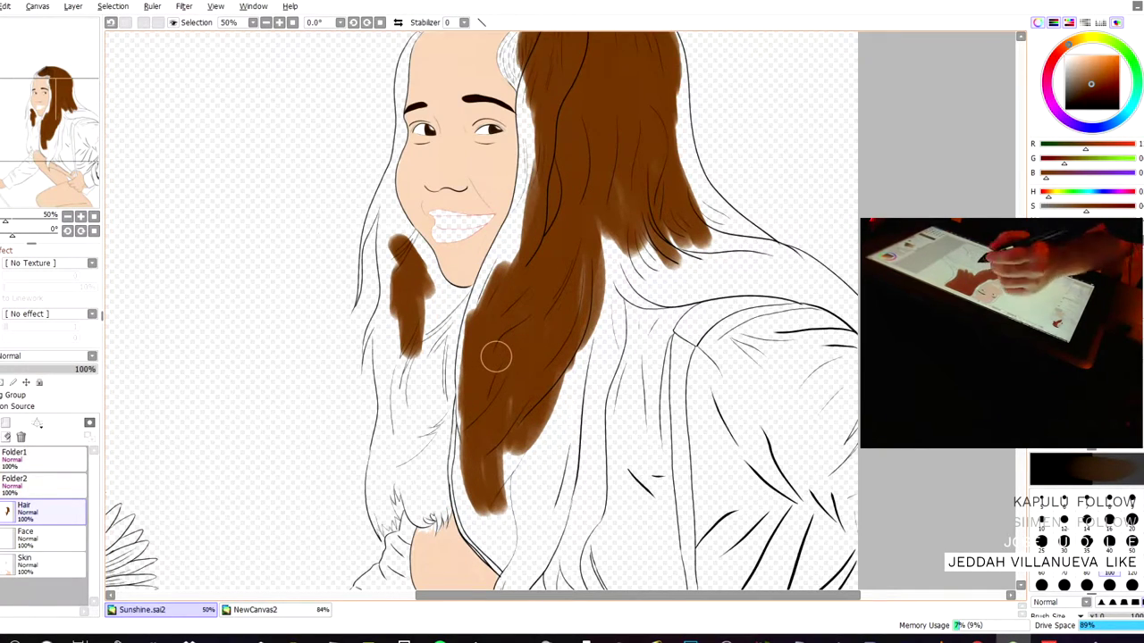
{"action": "mouse_move", "coordinate": [425, 84]}
{"action": "left_mouse_down"}
{"action": "mouse_move", "coordinate": [437, 184]}
{"action": "mouse_move", "coordinate": [449, 169]}
{"action": "mouse_move", "coordinate": [332, 162]}
{"action": "mouse_move", "coordinate": [313, 182]}
{"action": "left_mouse_up"}
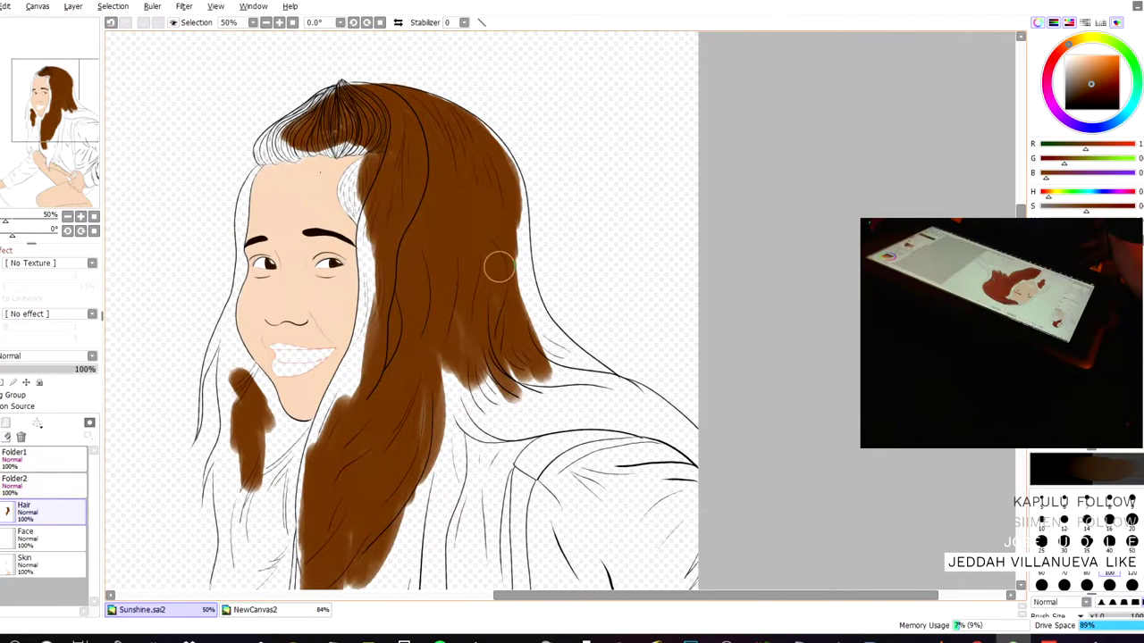
{"action": "mouse_move", "coordinate": [516, 268]}
{"action": "left_mouse_down"}
{"action": "mouse_move", "coordinate": [514, 207]}
{"action": "mouse_move", "coordinate": [526, 346]}
{"action": "mouse_move", "coordinate": [469, 303]}
{"action": "mouse_move", "coordinate": [458, 356]}
{"action": "mouse_move", "coordinate": [475, 423]}
{"action": "mouse_move", "coordinate": [450, 378]}
{"action": "left_mouse_up"}
{"action": "scroll", "coordinate": [459, 395], "scroll_direction": "down", "scroll_amount": 1}
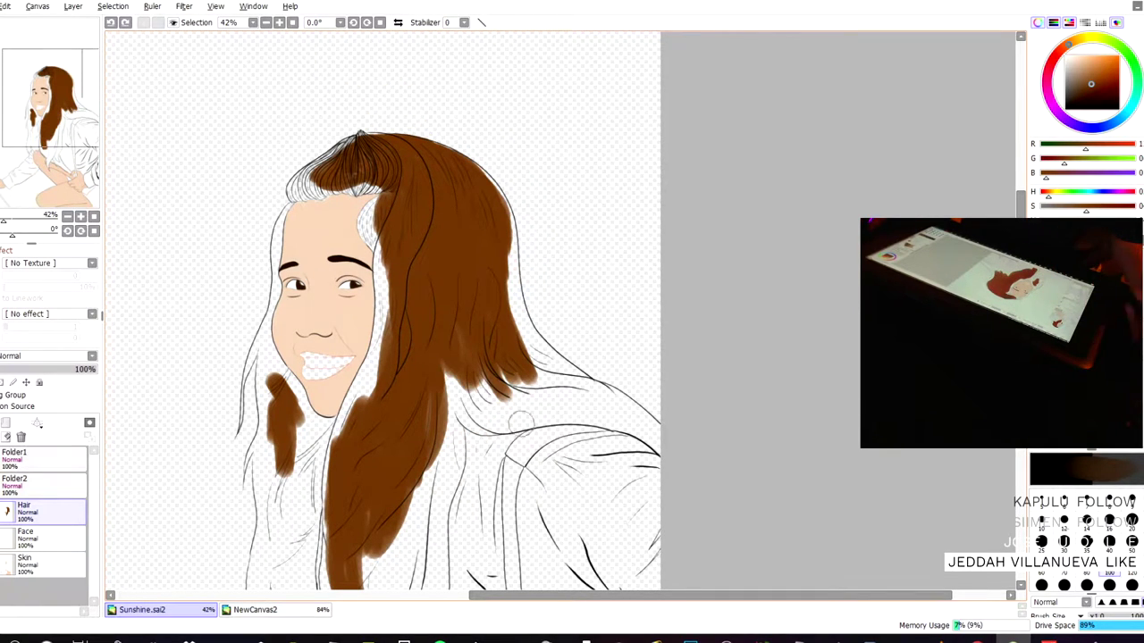
- Edge the lower curve of the flared back hair above the collar in brown with a size 12 brush
{"action": "scroll", "coordinate": [524, 424], "scroll_direction": "up", "scroll_amount": 2}
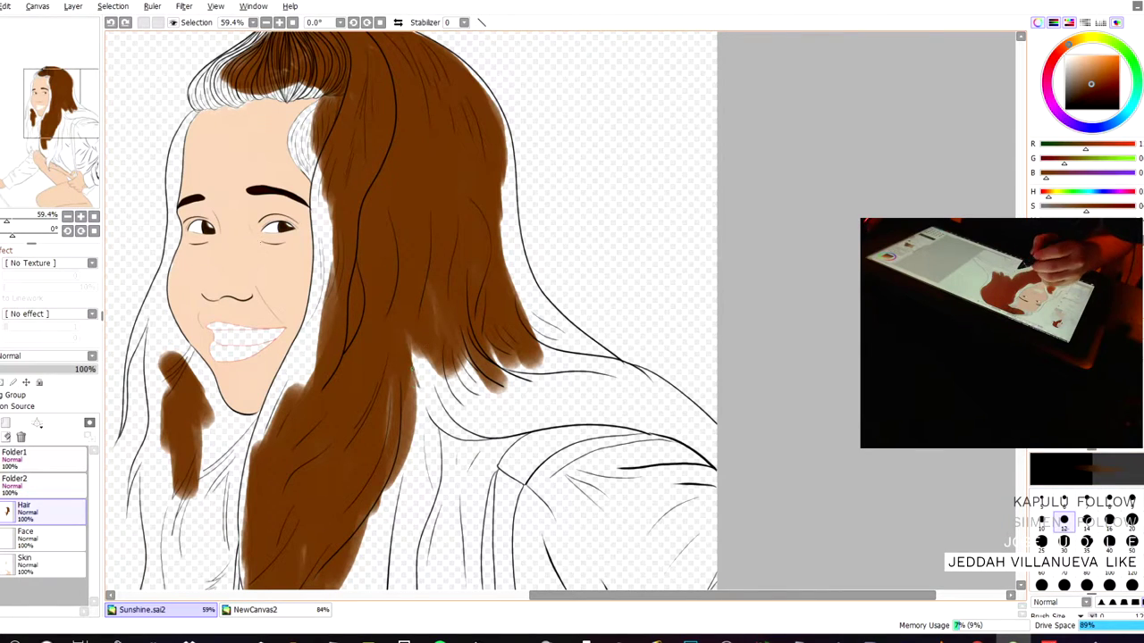
{"action": "scroll", "coordinate": [413, 367], "scroll_direction": "up", "scroll_amount": 5}
{"action": "mouse_move", "coordinate": [487, 490]}
{"action": "left_mouse_down"}
{"action": "mouse_move", "coordinate": [448, 438]}
{"action": "mouse_move", "coordinate": [523, 511]}
{"action": "mouse_move", "coordinate": [592, 513]}
{"action": "mouse_move", "coordinate": [563, 522]}
{"action": "mouse_move", "coordinate": [511, 511]}
{"action": "left_mouse_up"}
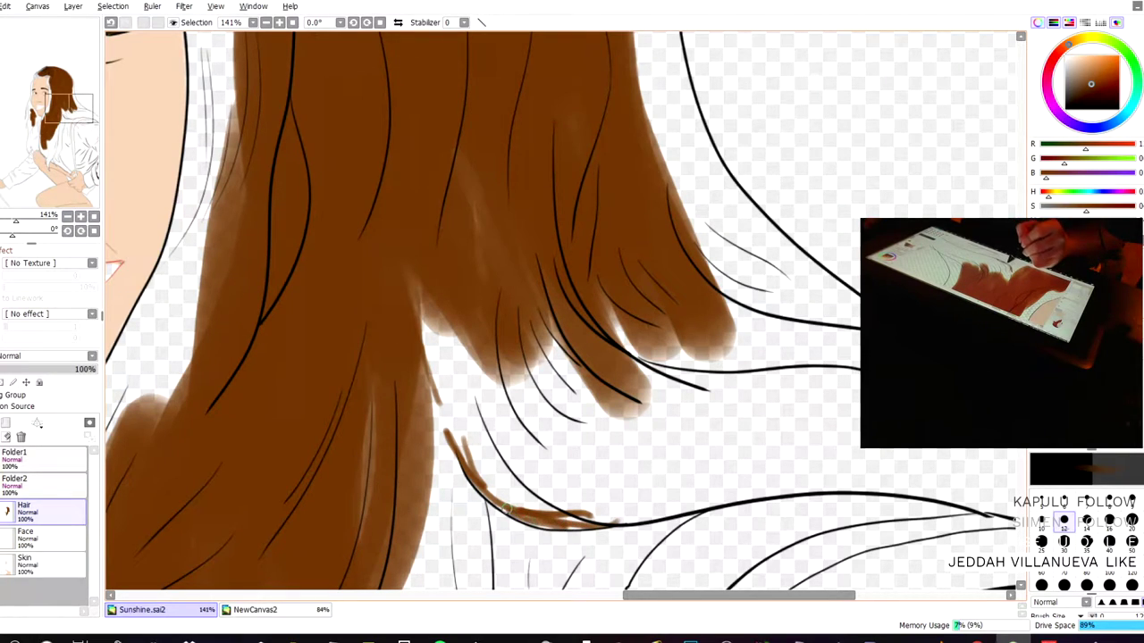
{"action": "key", "text": "ctrl+z"}
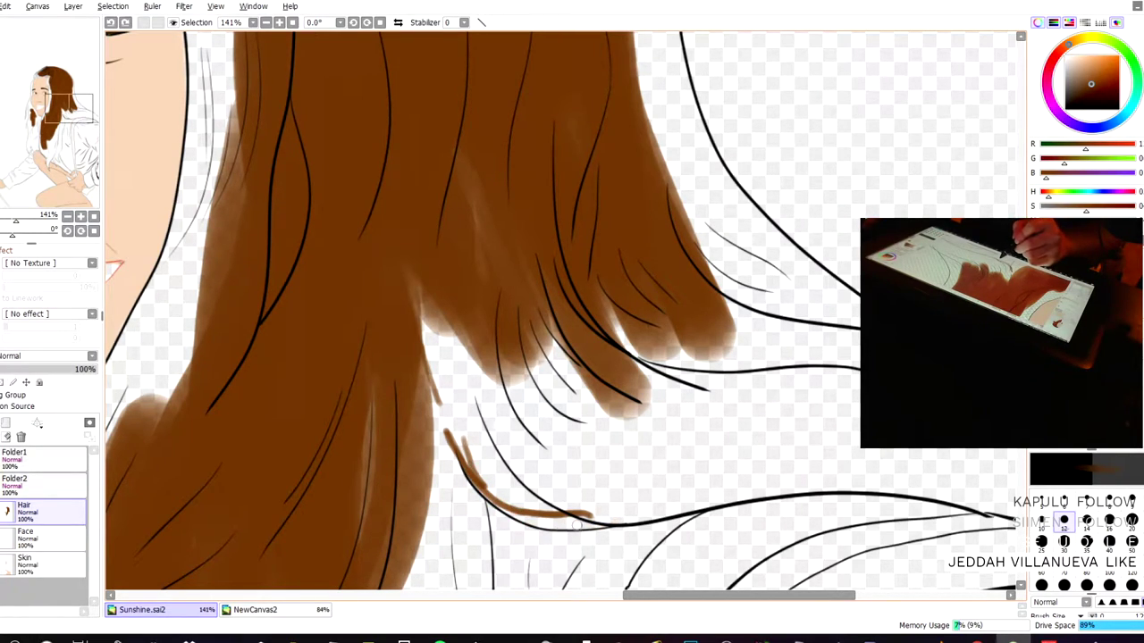
{"action": "left_click_drag", "start_coordinate": [554, 527], "coordinate": [490, 488]}
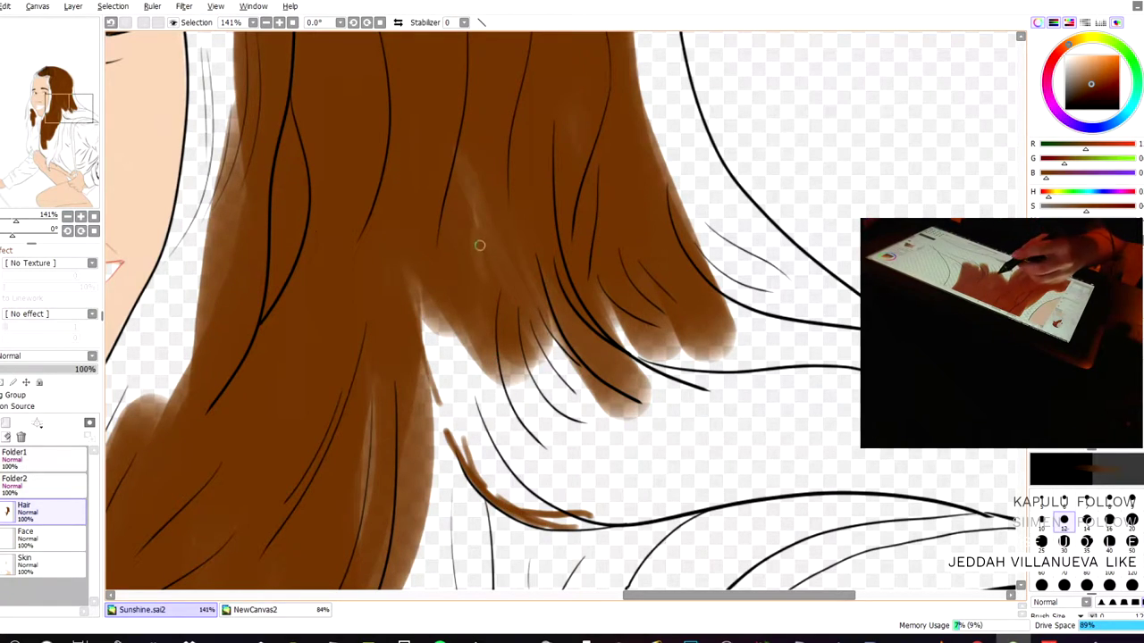
- Hatch brown strands from the underside of the filled hair down to the shoulder line, filling back toward the neck
{"action": "mouse_move", "coordinate": [778, 493]}
{"action": "left_mouse_down"}
{"action": "mouse_move", "coordinate": [652, 393]}
{"action": "mouse_move", "coordinate": [541, 329]}
{"action": "left_mouse_up"}
{"action": "left_click_drag", "start_coordinate": [734, 492], "coordinate": [518, 358]}
{"action": "left_click_drag", "start_coordinate": [692, 502], "coordinate": [514, 371]}
{"action": "left_click_drag", "start_coordinate": [648, 515], "coordinate": [495, 354]}
{"action": "left_click_drag", "start_coordinate": [607, 520], "coordinate": [474, 358]}
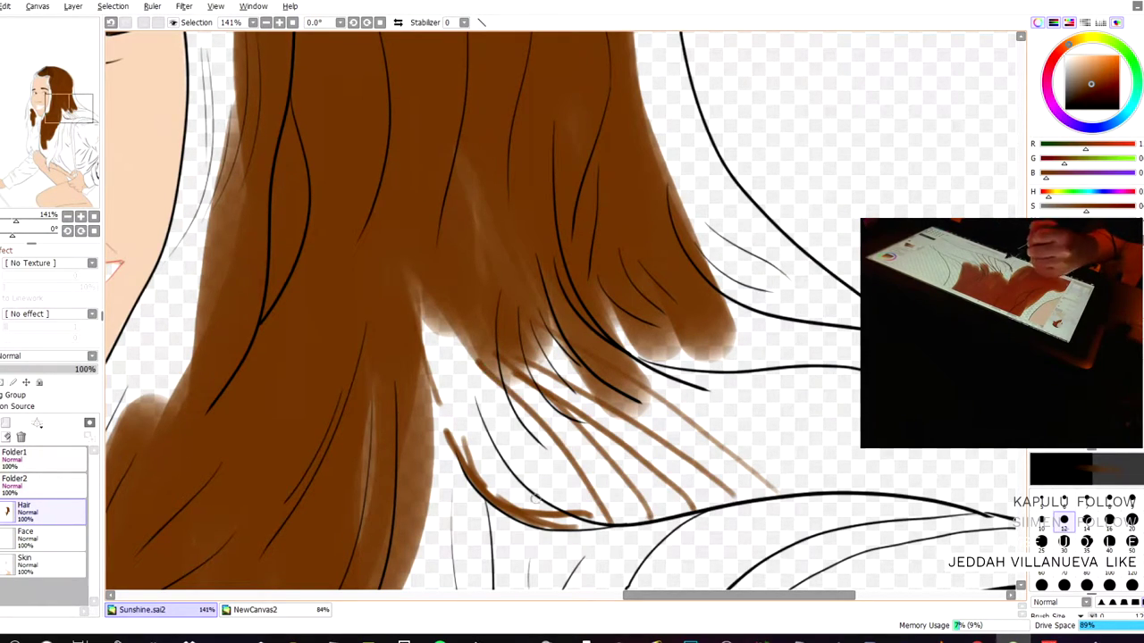
{"action": "left_click_drag", "start_coordinate": [563, 529], "coordinate": [488, 368]}
{"action": "left_click_drag", "start_coordinate": [502, 431], "coordinate": [452, 328]}
{"action": "left_click_drag", "start_coordinate": [514, 502], "coordinate": [442, 317]}
{"action": "left_click_drag", "start_coordinate": [479, 464], "coordinate": [427, 299]}
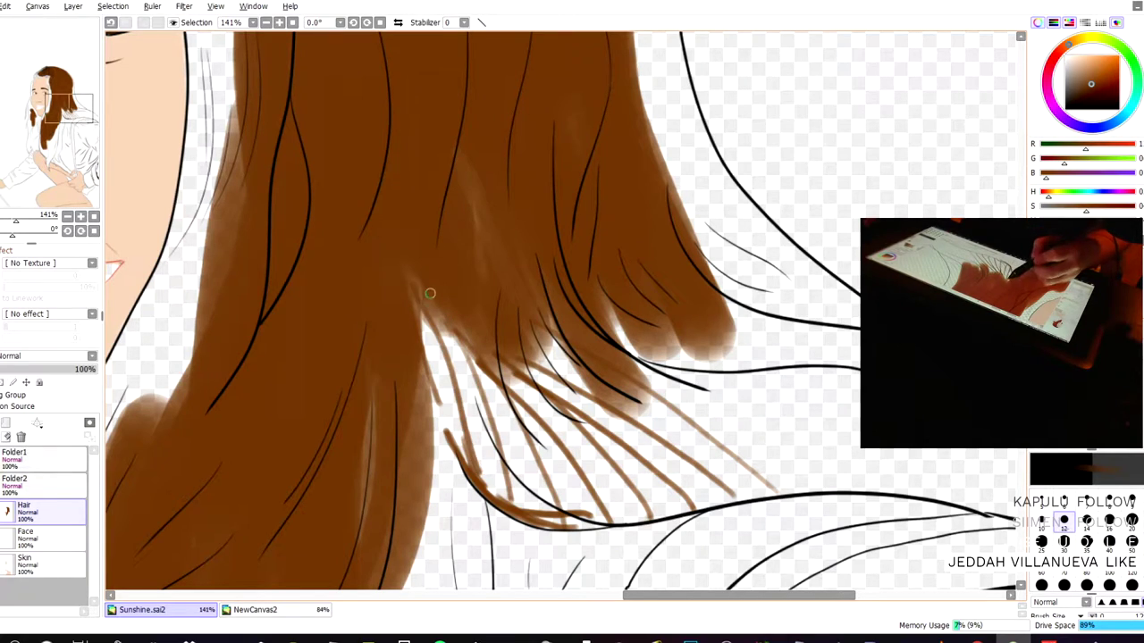
- Continue the brown hatching across the flared hair over the shoulder, out to the canvas edge and up the back outline
{"action": "left_click_drag", "start_coordinate": [800, 491], "coordinate": [716, 334]}
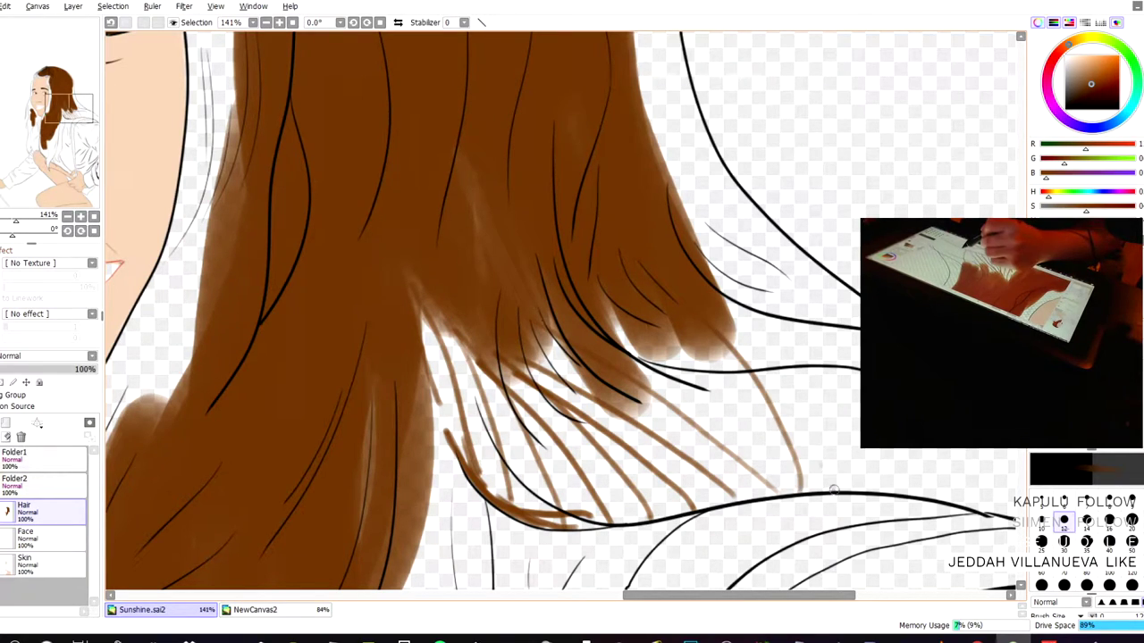
{"action": "left_click_drag", "start_coordinate": [833, 490], "coordinate": [723, 318]}
{"action": "mouse_move", "coordinate": [875, 482]}
{"action": "left_mouse_down"}
{"action": "mouse_move", "coordinate": [857, 433]}
{"action": "mouse_move", "coordinate": [702, 260]}
{"action": "left_mouse_up"}
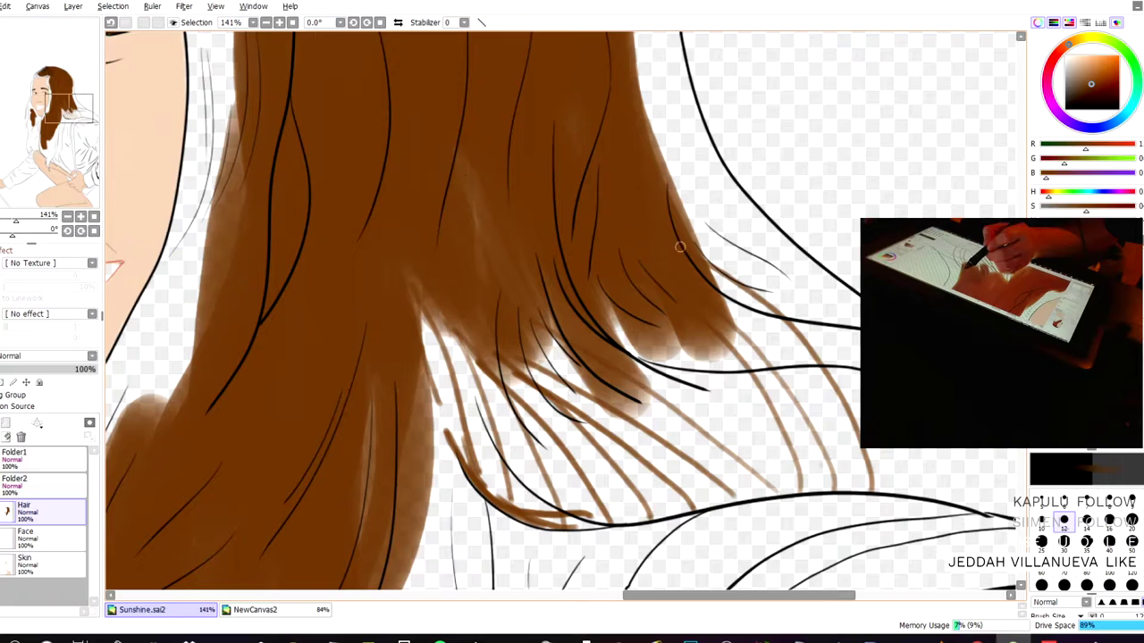
{"action": "mouse_move", "coordinate": [915, 491]}
{"action": "left_mouse_down"}
{"action": "mouse_move", "coordinate": [906, 449]}
{"action": "mouse_move", "coordinate": [712, 231]}
{"action": "left_mouse_up"}
{"action": "mouse_move", "coordinate": [956, 503]}
{"action": "left_mouse_down"}
{"action": "mouse_move", "coordinate": [827, 299]}
{"action": "mouse_move", "coordinate": [663, 150]}
{"action": "left_mouse_up"}
{"action": "left_click_drag", "start_coordinate": [980, 511], "coordinate": [968, 445]}
{"action": "scroll", "coordinate": [832, 301], "scroll_direction": "down", "scroll_amount": 4}
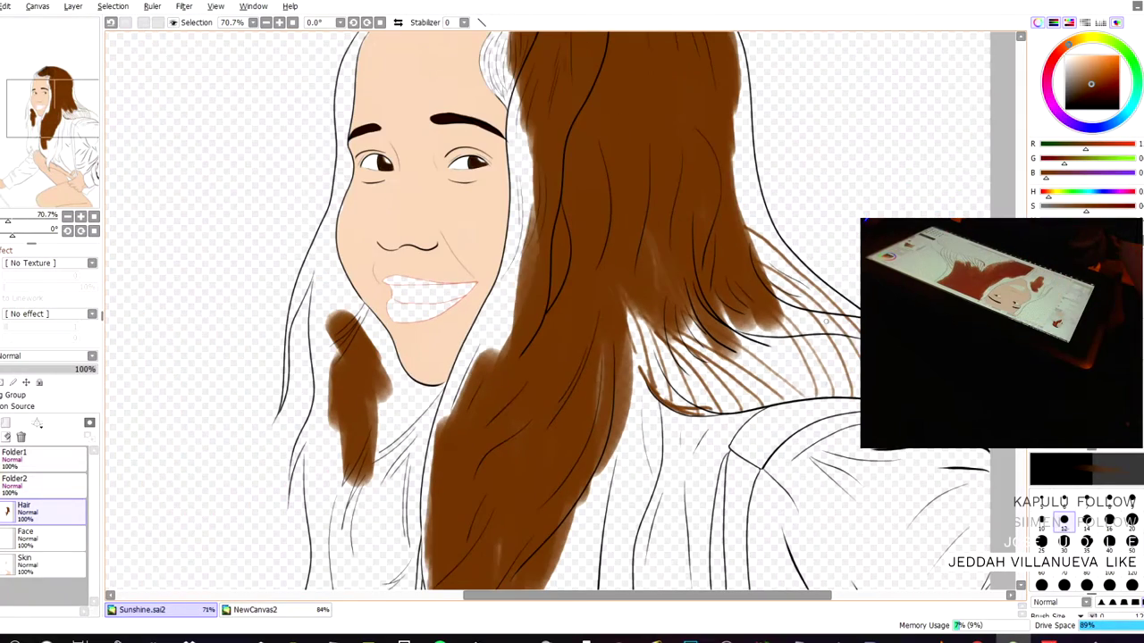
{"action": "left_click_drag", "start_coordinate": [571, 238], "coordinate": [409, 235]}
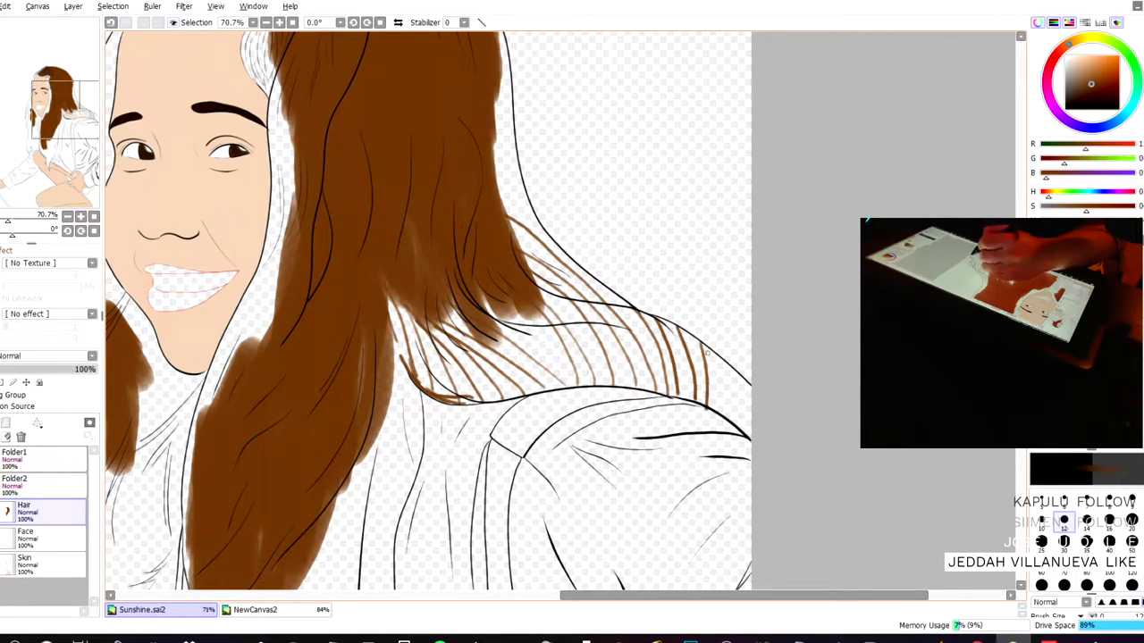
{"action": "key", "text": "ctrl+z"}
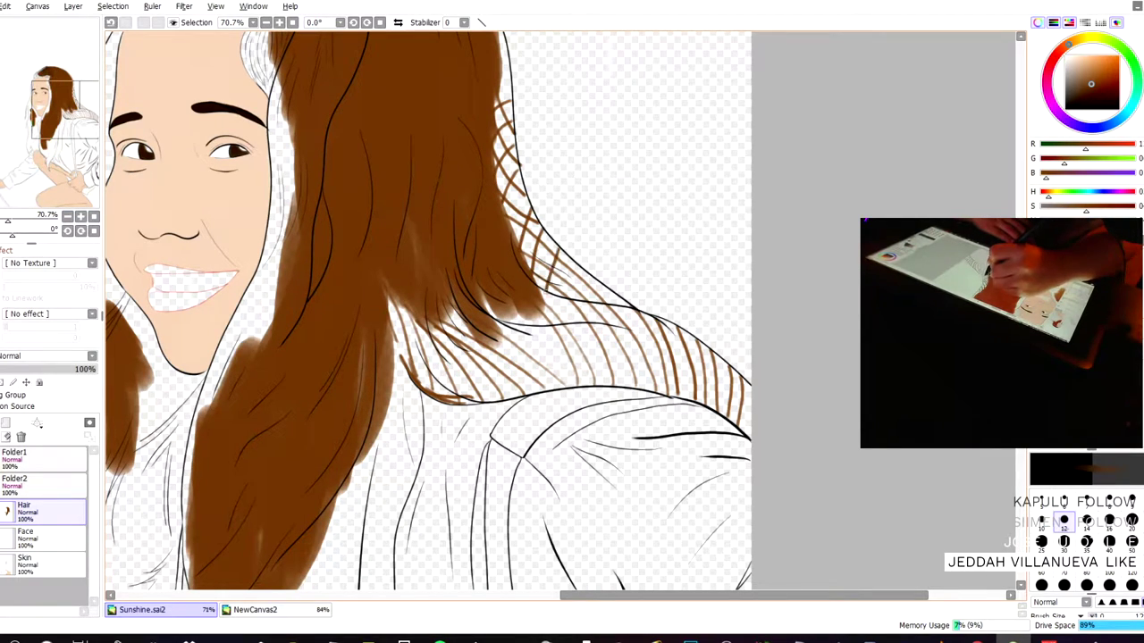
- Cross-hatch the flared hair behind the shoulder in brown with size 12 and 14 brushes
{"action": "left_click_drag", "start_coordinate": [578, 268], "coordinate": [558, 364]}
{"action": "left_click_drag", "start_coordinate": [599, 288], "coordinate": [574, 370]}
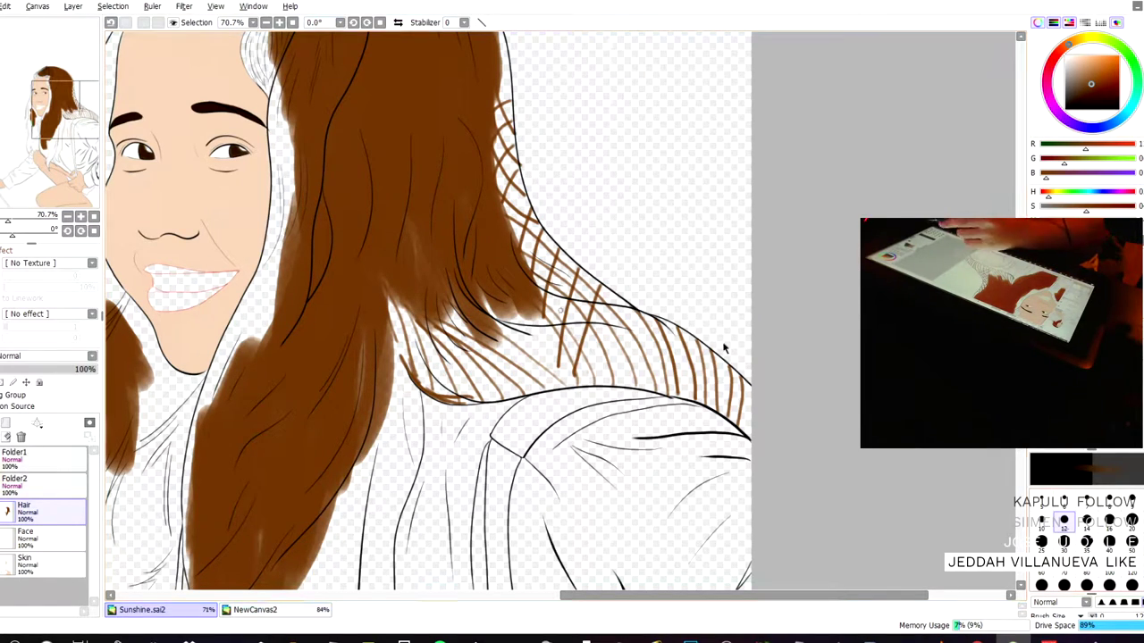
{"action": "key", "text": "]"}
{"action": "left_click_drag", "start_coordinate": [541, 293], "coordinate": [607, 338]}
{"action": "left_click_drag", "start_coordinate": [536, 268], "coordinate": [621, 340]}
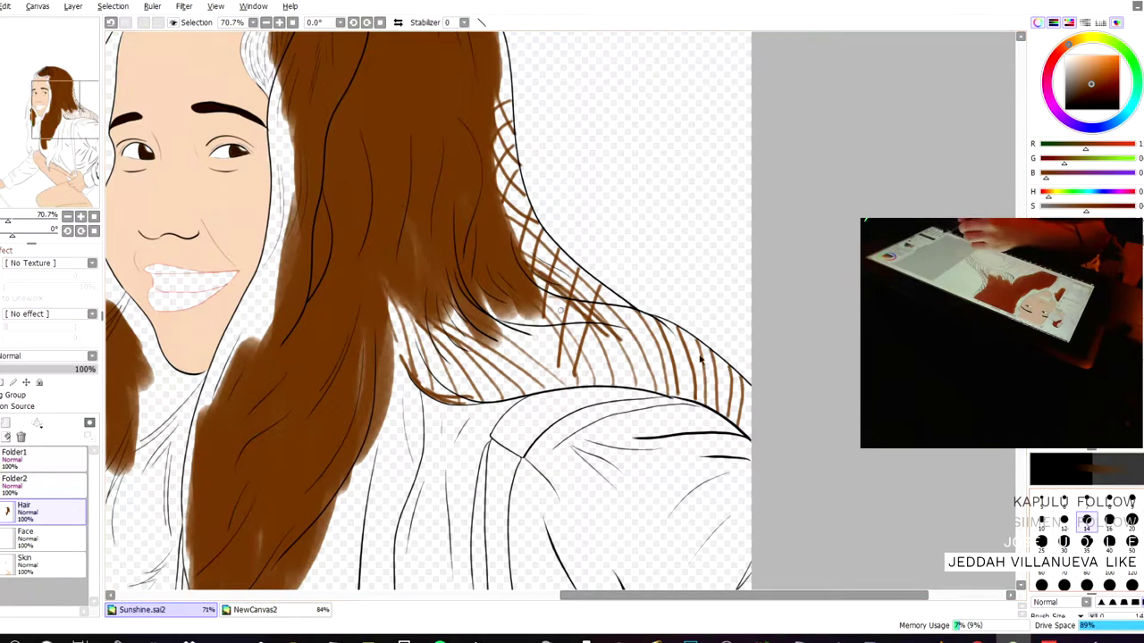
- Fill broad brown areas into the flared back hair, the neck gap and the long front lock with a size 80 brush
{"action": "key", "text": "]"}
{"action": "key", "text": "]"}
{"action": "key", "text": "]"}
{"action": "key", "text": "]"}
{"action": "key", "text": "]"}
{"action": "key", "text": "]"}
{"action": "key", "text": "]"}
{"action": "key", "text": "]"}
{"action": "key", "text": "]"}
{"action": "key", "text": "]"}
{"action": "mouse_move", "coordinate": [547, 294]}
{"action": "left_mouse_down"}
{"action": "mouse_move", "coordinate": [613, 328]}
{"action": "mouse_move", "coordinate": [523, 263]}
{"action": "mouse_move", "coordinate": [541, 267]}
{"action": "mouse_move", "coordinate": [516, 179]}
{"action": "mouse_move", "coordinate": [522, 238]}
{"action": "mouse_move", "coordinate": [499, 128]}
{"action": "mouse_move", "coordinate": [499, 164]}
{"action": "mouse_move", "coordinate": [543, 287]}
{"action": "mouse_move", "coordinate": [506, 312]}
{"action": "mouse_move", "coordinate": [402, 291]}
{"action": "mouse_move", "coordinate": [441, 356]}
{"action": "mouse_move", "coordinate": [412, 340]}
{"action": "mouse_move", "coordinate": [398, 293]}
{"action": "mouse_move", "coordinate": [395, 420]}
{"action": "mouse_move", "coordinate": [396, 354]}
{"action": "mouse_move", "coordinate": [394, 382]}
{"action": "left_mouse_up"}
{"action": "left_click_drag", "start_coordinate": [404, 433], "coordinate": [355, 567]}
{"action": "mouse_move", "coordinate": [365, 442]}
{"action": "left_mouse_down"}
{"action": "mouse_move", "coordinate": [341, 536]}
{"action": "mouse_move", "coordinate": [357, 513]}
{"action": "left_mouse_up"}
{"action": "mouse_move", "coordinate": [285, 242]}
{"action": "left_mouse_down"}
{"action": "mouse_move", "coordinate": [264, 308]}
{"action": "mouse_move", "coordinate": [296, 205]}
{"action": "left_mouse_up"}
{"action": "mouse_move", "coordinate": [383, 268]}
{"action": "left_mouse_down"}
{"action": "mouse_move", "coordinate": [375, 367]}
{"action": "mouse_move", "coordinate": [356, 417]}
{"action": "left_mouse_up"}
{"action": "left_click_drag", "start_coordinate": [372, 311], "coordinate": [383, 427]}
{"action": "mouse_move", "coordinate": [306, 207]}
{"action": "left_mouse_down"}
{"action": "mouse_move", "coordinate": [285, 254]}
{"action": "mouse_move", "coordinate": [277, 319]}
{"action": "mouse_move", "coordinate": [250, 266]}
{"action": "mouse_move", "coordinate": [274, 282]}
{"action": "mouse_move", "coordinate": [239, 400]}
{"action": "left_mouse_up"}
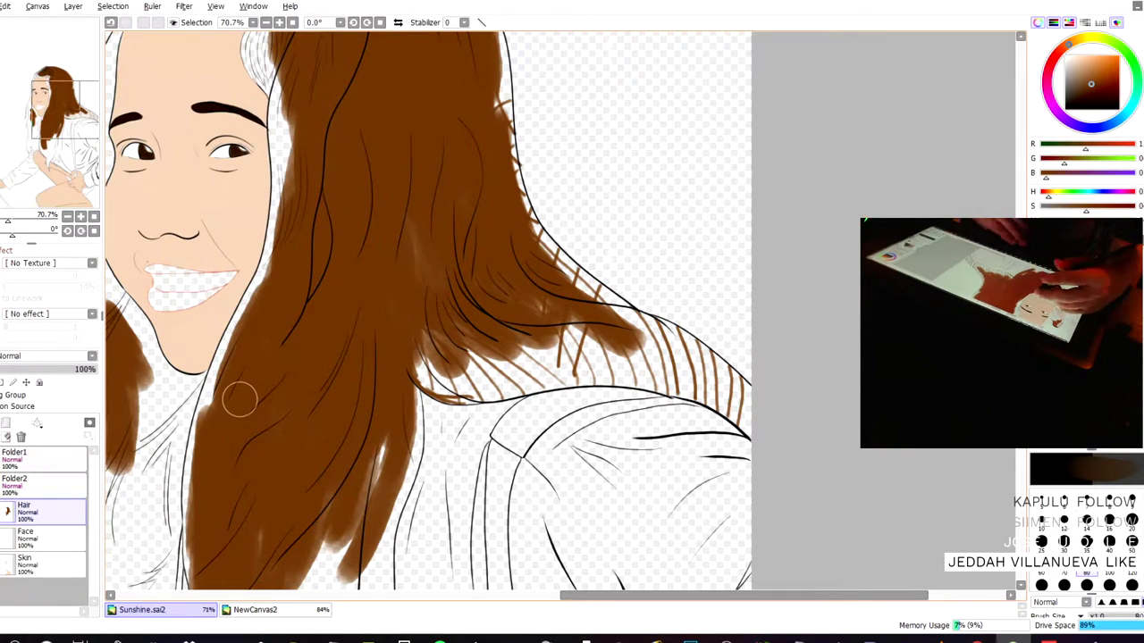
- Paint the narrow strip of hair along the cheek in brown up to the face outline with a size 14 brush
{"action": "mouse_move", "coordinate": [279, 273]}
{"action": "left_mouse_down"}
{"action": "mouse_move", "coordinate": [555, 323]}
{"action": "mouse_move", "coordinate": [577, 130]}
{"action": "left_mouse_up"}
{"action": "scroll", "coordinate": [556, 324], "scroll_direction": "up", "scroll_amount": 3}
{"action": "key", "text": "bracketright"}
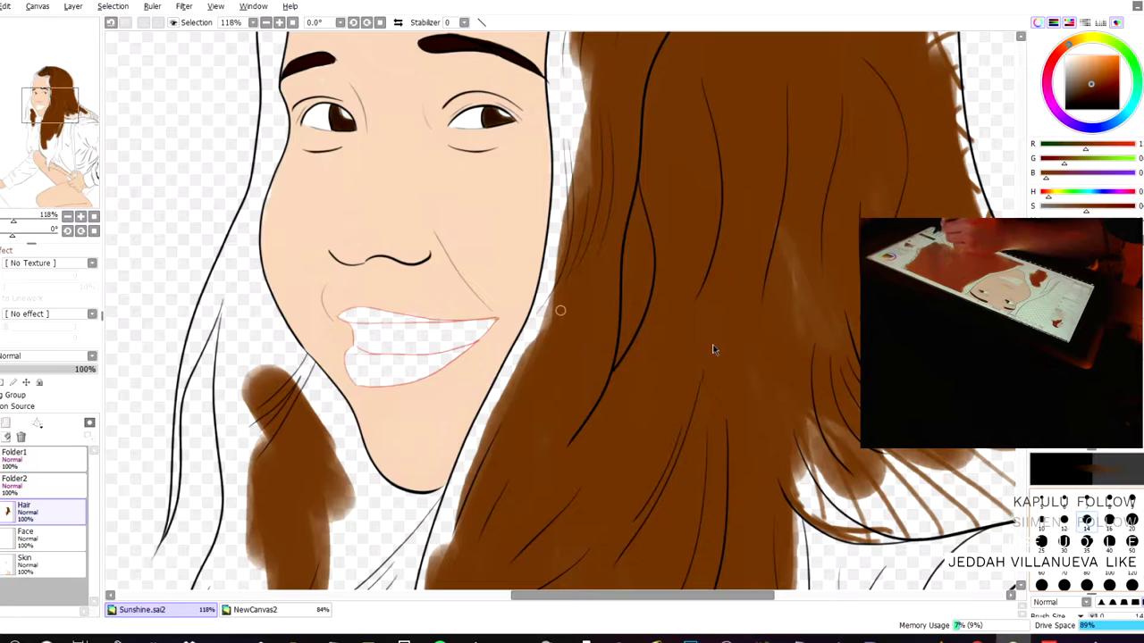
{"action": "mouse_move", "coordinate": [581, 85]}
{"action": "left_mouse_down"}
{"action": "mouse_move", "coordinate": [572, 201]}
{"action": "mouse_move", "coordinate": [556, 99]}
{"action": "left_mouse_up"}
{"action": "mouse_move", "coordinate": [559, 159]}
{"action": "left_mouse_down"}
{"action": "mouse_move", "coordinate": [552, 82]}
{"action": "mouse_move", "coordinate": [561, 251]}
{"action": "mouse_move", "coordinate": [556, 152]}
{"action": "mouse_move", "coordinate": [556, 175]}
{"action": "left_mouse_up"}
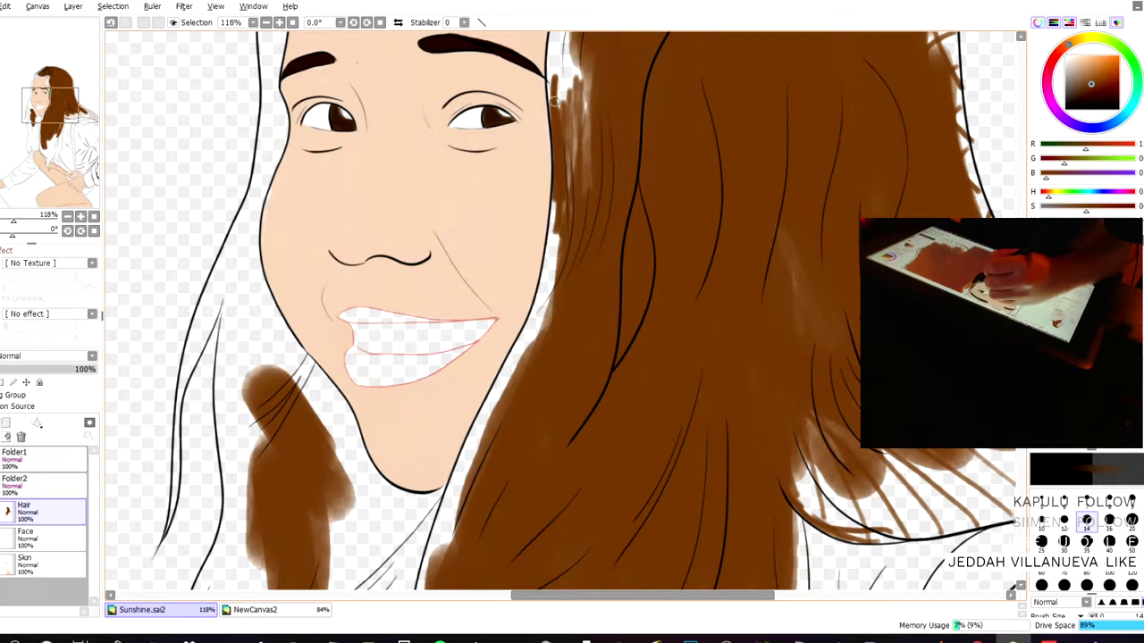
{"action": "scroll", "coordinate": [554, 101], "scroll_direction": "up", "scroll_amount": 3}
{"action": "left_click_drag", "start_coordinate": [534, 227], "coordinate": [523, 343]}
{"action": "left_click_drag", "start_coordinate": [535, 277], "coordinate": [536, 225]}
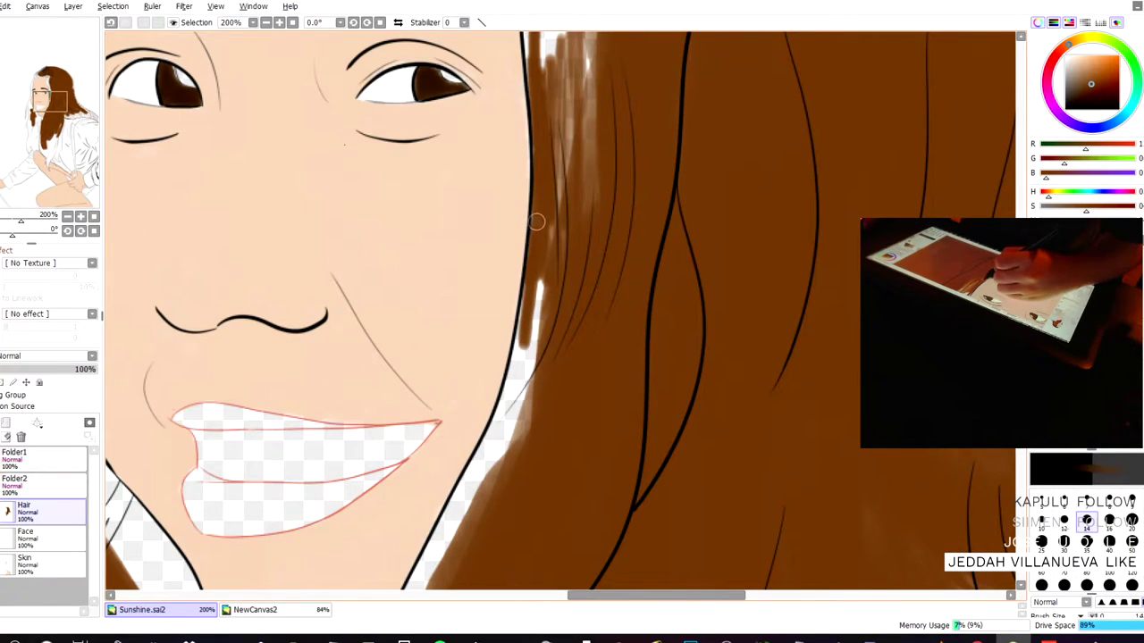
{"action": "mouse_move", "coordinate": [539, 268]}
{"action": "left_mouse_down"}
{"action": "mouse_move", "coordinate": [529, 367]}
{"action": "mouse_move", "coordinate": [555, 214]}
{"action": "mouse_move", "coordinate": [546, 300]}
{"action": "mouse_move", "coordinate": [542, 261]}
{"action": "left_mouse_up"}
{"action": "left_click_drag", "start_coordinate": [367, 135], "coordinate": [446, 212]}
{"action": "mouse_move", "coordinate": [442, 133]}
{"action": "left_mouse_down"}
{"action": "mouse_move", "coordinate": [454, 133]}
{"action": "mouse_move", "coordinate": [458, 212]}
{"action": "mouse_move", "coordinate": [406, 36]}
{"action": "left_mouse_up"}
- Streak brown into the white temple hair and close the remaining gaps beside the eye with the size 14 brush
{"action": "scroll", "coordinate": [471, 189], "scroll_direction": "down", "scroll_amount": 3}
{"action": "scroll", "coordinate": [767, 234], "scroll_direction": "down", "scroll_amount": 5}
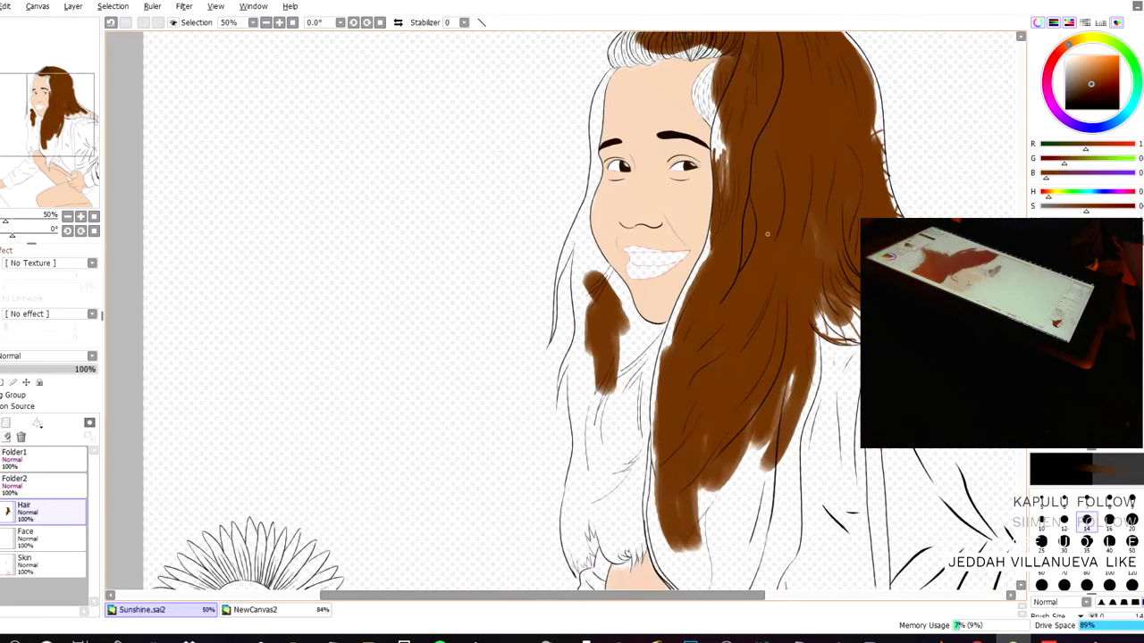
{"action": "scroll", "coordinate": [767, 235], "scroll_direction": "down", "scroll_amount": 1}
{"action": "scroll", "coordinate": [760, 273], "scroll_direction": "down", "scroll_amount": 1}
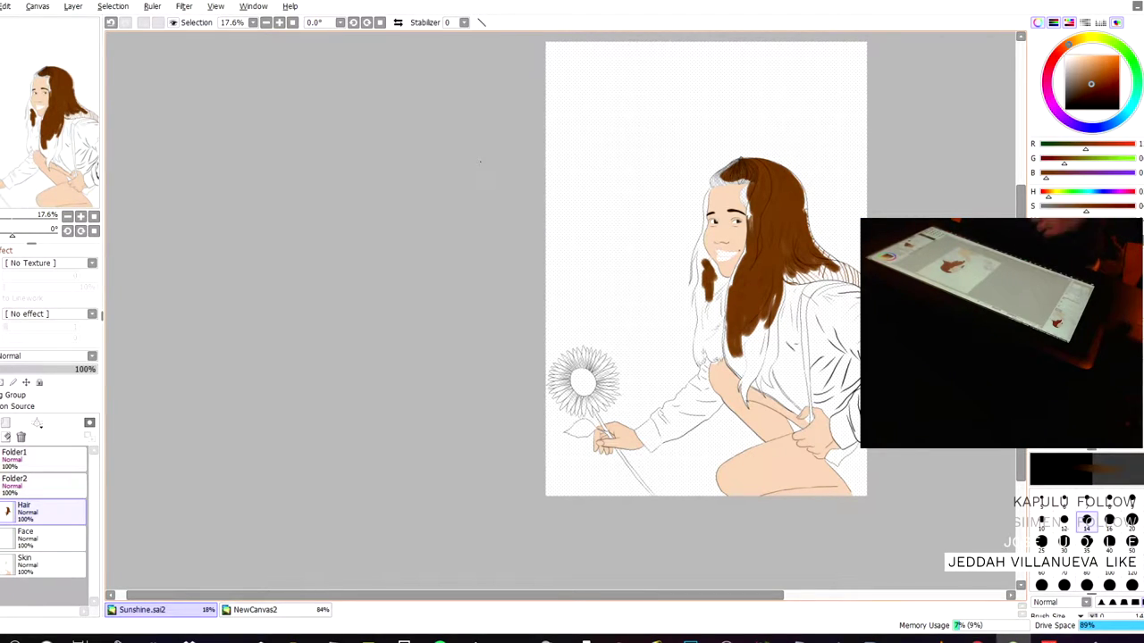
{"action": "scroll", "coordinate": [680, 329], "scroll_direction": "up", "scroll_amount": 3}
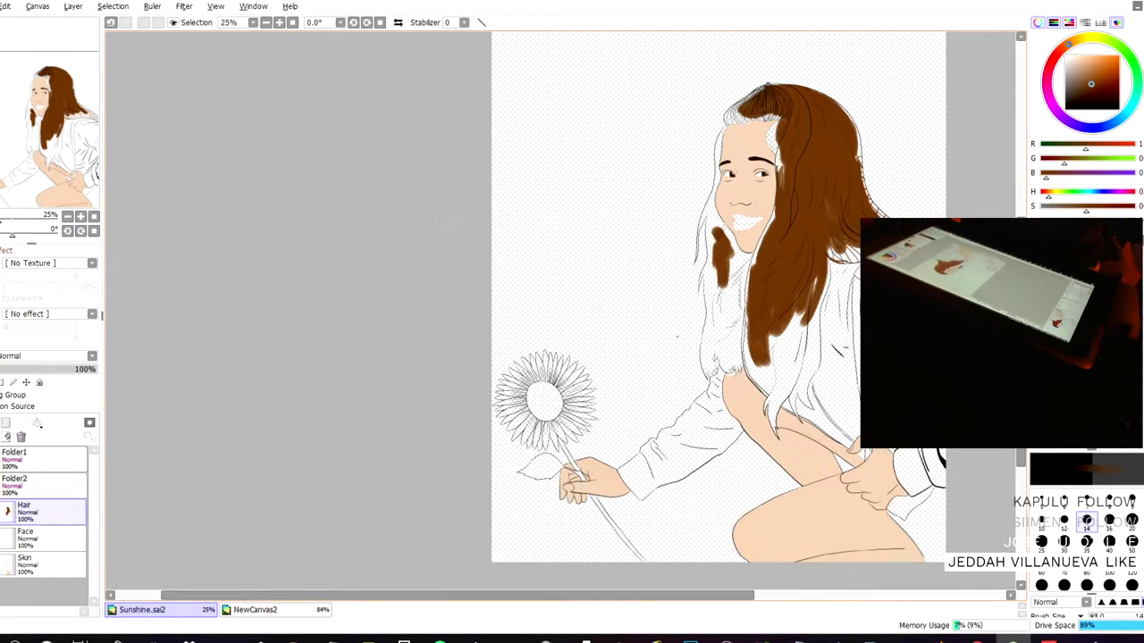
{"action": "left_click_drag", "start_coordinate": [537, 165], "coordinate": [376, 416]}
{"action": "scroll", "coordinate": [679, 415], "scroll_direction": "up", "scroll_amount": 2}
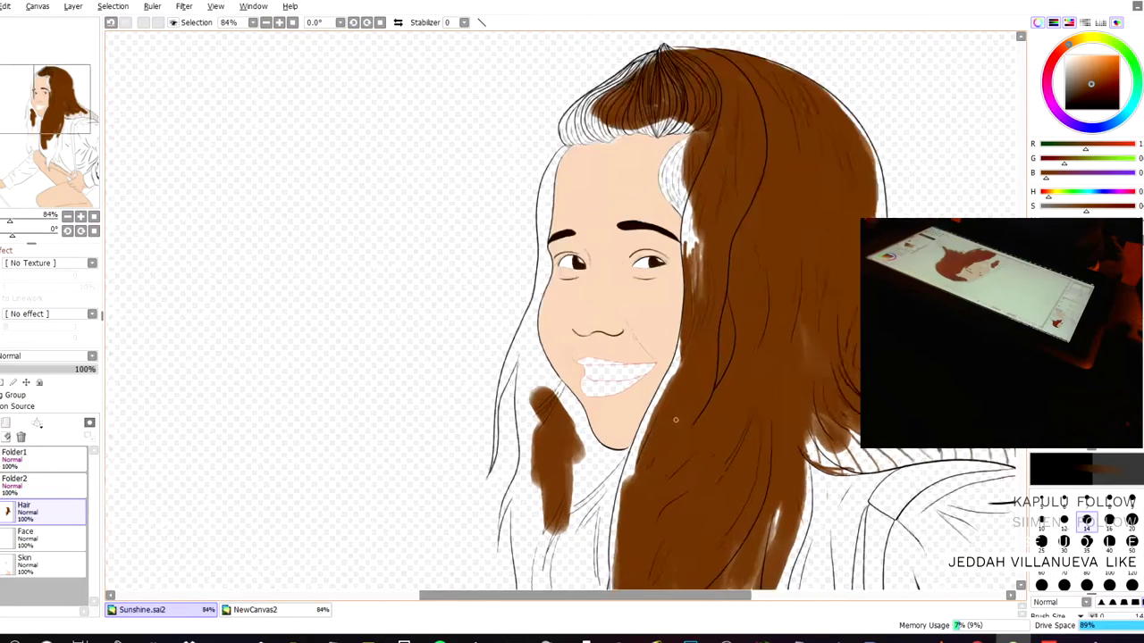
{"action": "left_click_drag", "start_coordinate": [557, 143], "coordinate": [537, 319]}
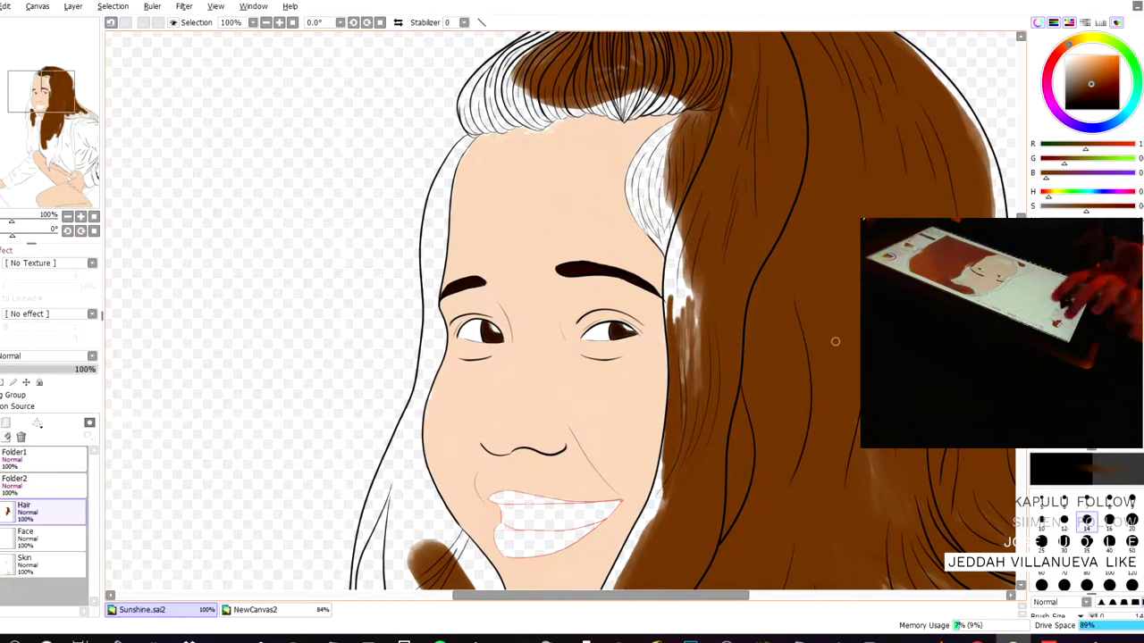
{"action": "mouse_move", "coordinate": [675, 141]}
{"action": "left_mouse_down"}
{"action": "mouse_move", "coordinate": [648, 201]}
{"action": "mouse_move", "coordinate": [662, 136]}
{"action": "mouse_move", "coordinate": [679, 119]}
{"action": "mouse_move", "coordinate": [648, 161]}
{"action": "mouse_move", "coordinate": [651, 189]}
{"action": "mouse_move", "coordinate": [648, 165]}
{"action": "mouse_move", "coordinate": [629, 212]}
{"action": "left_mouse_up"}
{"action": "scroll", "coordinate": [661, 221], "scroll_direction": "up", "scroll_amount": 3}
{"action": "mouse_move", "coordinate": [612, 164]}
{"action": "left_mouse_down"}
{"action": "mouse_move", "coordinate": [621, 206]}
{"action": "mouse_move", "coordinate": [604, 168]}
{"action": "mouse_move", "coordinate": [619, 212]}
{"action": "mouse_move", "coordinate": [674, 265]}
{"action": "mouse_move", "coordinate": [686, 241]}
{"action": "mouse_move", "coordinate": [678, 207]}
{"action": "mouse_move", "coordinate": [657, 217]}
{"action": "mouse_move", "coordinate": [634, 176]}
{"action": "mouse_move", "coordinate": [624, 193]}
{"action": "mouse_move", "coordinate": [685, 253]}
{"action": "mouse_move", "coordinate": [683, 164]}
{"action": "mouse_move", "coordinate": [699, 325]}
{"action": "mouse_move", "coordinate": [696, 284]}
{"action": "mouse_move", "coordinate": [674, 367]}
{"action": "mouse_move", "coordinate": [680, 262]}
{"action": "mouse_move", "coordinate": [670, 304]}
{"action": "mouse_move", "coordinate": [665, 241]}
{"action": "left_mouse_up"}
{"action": "mouse_move", "coordinate": [692, 319]}
{"action": "left_mouse_down"}
{"action": "mouse_move", "coordinate": [717, 388]}
{"action": "mouse_move", "coordinate": [707, 311]}
{"action": "mouse_move", "coordinate": [709, 370]}
{"action": "mouse_move", "coordinate": [723, 356]}
{"action": "mouse_move", "coordinate": [727, 370]}
{"action": "mouse_move", "coordinate": [718, 305]}
{"action": "mouse_move", "coordinate": [698, 304]}
{"action": "mouse_move", "coordinate": [679, 343]}
{"action": "mouse_move", "coordinate": [681, 320]}
{"action": "mouse_move", "coordinate": [671, 378]}
{"action": "mouse_move", "coordinate": [669, 329]}
{"action": "mouse_move", "coordinate": [668, 386]}
{"action": "mouse_move", "coordinate": [678, 288]}
{"action": "left_mouse_up"}
{"action": "mouse_move", "coordinate": [680, 343]}
{"action": "left_mouse_down"}
{"action": "mouse_move", "coordinate": [668, 367]}
{"action": "mouse_move", "coordinate": [699, 455]}
{"action": "mouse_move", "coordinate": [701, 506]}
{"action": "mouse_move", "coordinate": [727, 384]}
{"action": "mouse_move", "coordinate": [727, 424]}
{"action": "mouse_move", "coordinate": [726, 411]}
{"action": "mouse_move", "coordinate": [687, 513]}
{"action": "left_mouse_up"}
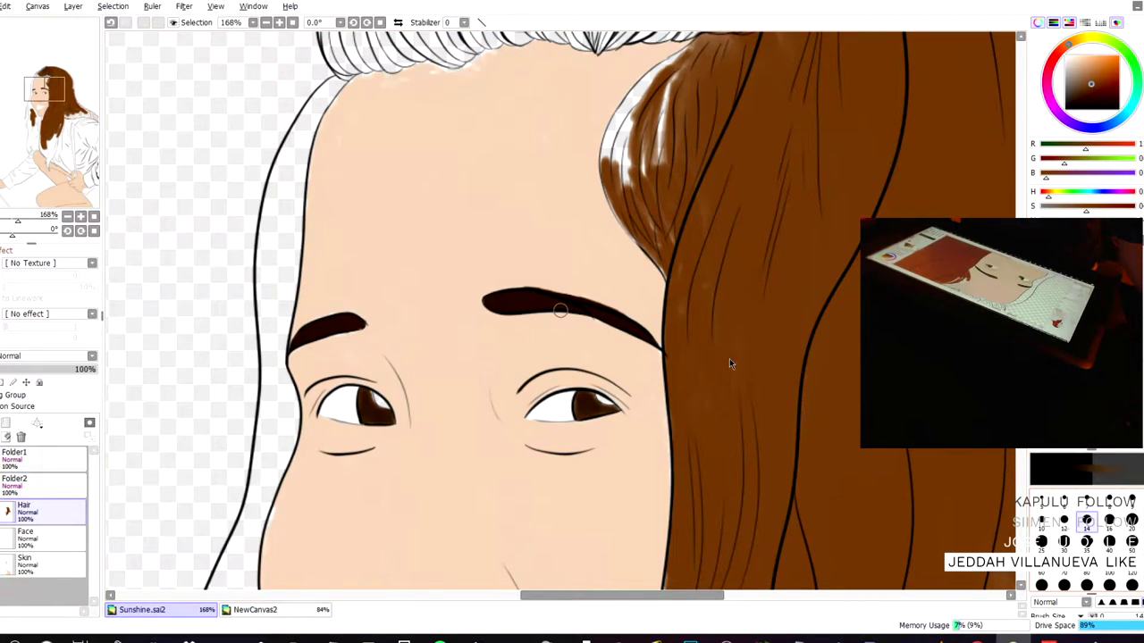
- Fill the temple hair to its outline in brown with size 40 and 12 brushes, and cover the light streak on the crown
{"action": "key", "text": "bracketright"}
{"action": "key", "text": "bracketright"}
{"action": "key", "text": "bracketright"}
{"action": "key", "text": "bracketright"}
{"action": "key", "text": "bracketright"}
{"action": "key", "text": "bracketright"}
{"action": "key", "text": "space"}
{"action": "left_click_drag", "start_coordinate": [461, 36], "coordinate": [491, 268]}
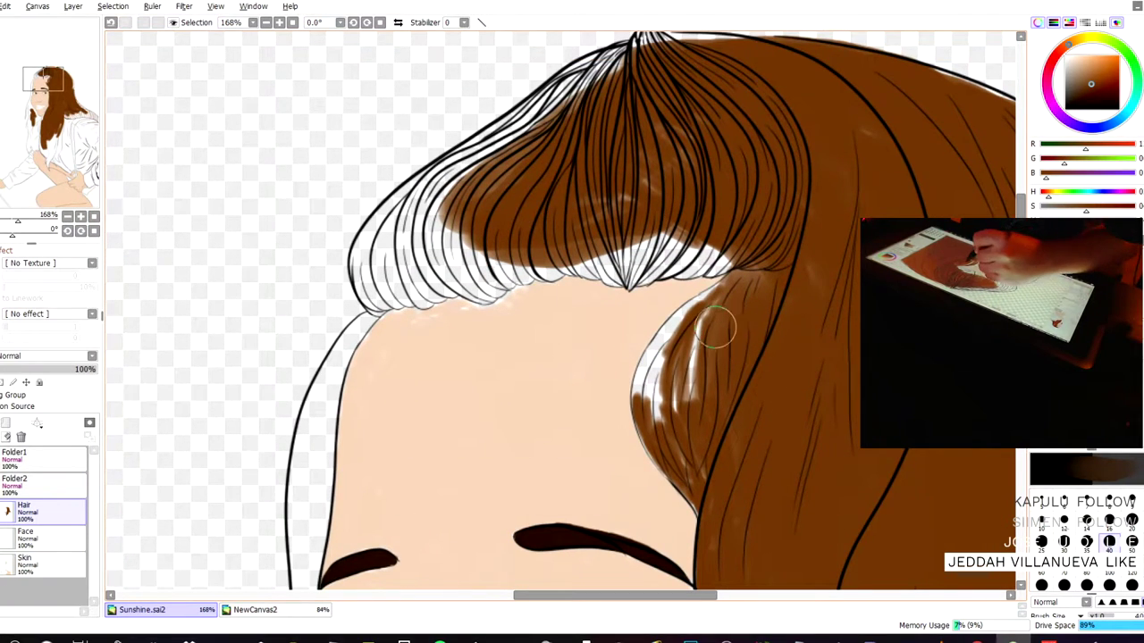
{"action": "left_click_drag", "start_coordinate": [718, 334], "coordinate": [686, 415]}
{"action": "mouse_move", "coordinate": [712, 314]}
{"action": "left_mouse_down"}
{"action": "mouse_move", "coordinate": [672, 433]}
{"action": "mouse_move", "coordinate": [686, 343]}
{"action": "mouse_move", "coordinate": [665, 398]}
{"action": "mouse_move", "coordinate": [672, 353]}
{"action": "mouse_move", "coordinate": [658, 411]}
{"action": "mouse_move", "coordinate": [683, 339]}
{"action": "mouse_move", "coordinate": [651, 395]}
{"action": "mouse_move", "coordinate": [677, 339]}
{"action": "mouse_move", "coordinate": [740, 268]}
{"action": "mouse_move", "coordinate": [664, 334]}
{"action": "mouse_move", "coordinate": [633, 395]}
{"action": "left_mouse_up"}
{"action": "key", "text": "ctrl+z"}
{"action": "mouse_move", "coordinate": [652, 343]}
{"action": "left_mouse_down"}
{"action": "mouse_move", "coordinate": [635, 402]}
{"action": "mouse_move", "coordinate": [652, 347]}
{"action": "left_mouse_up"}
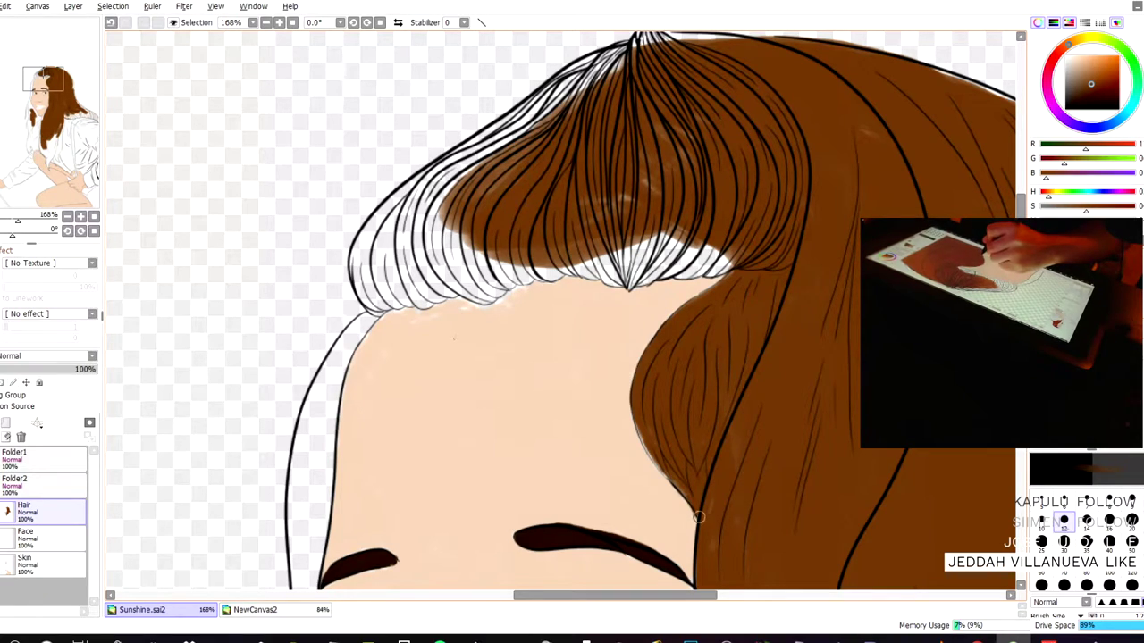
{"action": "left_click_drag", "start_coordinate": [665, 473], "coordinate": [638, 414]}
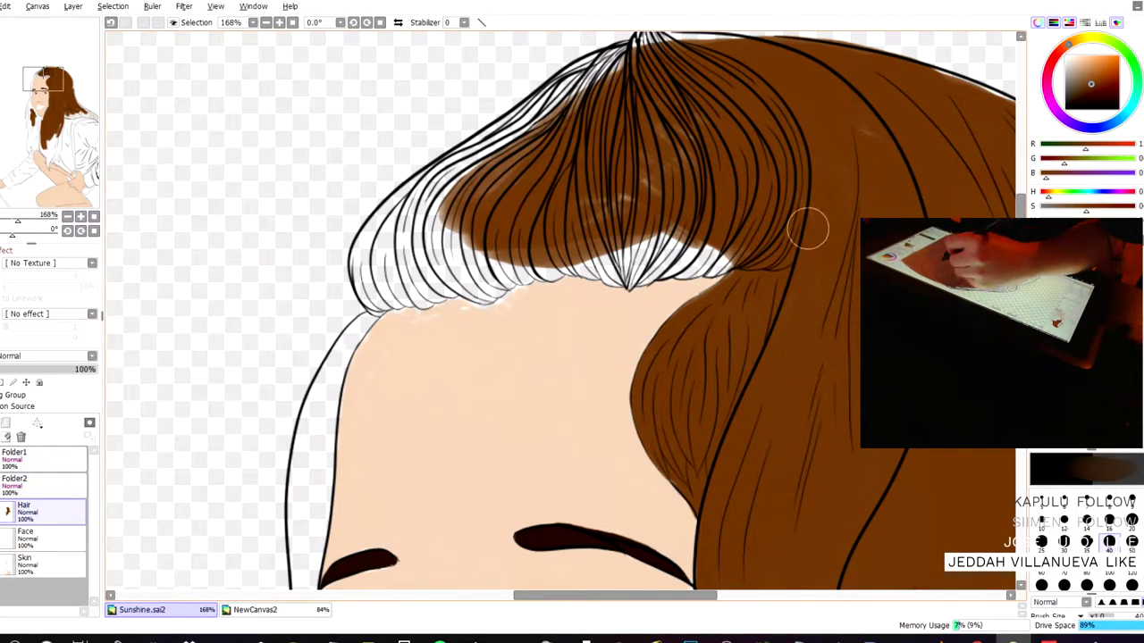
{"action": "mouse_move", "coordinate": [850, 151]}
{"action": "left_mouse_down"}
{"action": "mouse_move", "coordinate": [875, 169]}
{"action": "mouse_move", "coordinate": [878, 155]}
{"action": "left_mouse_up"}
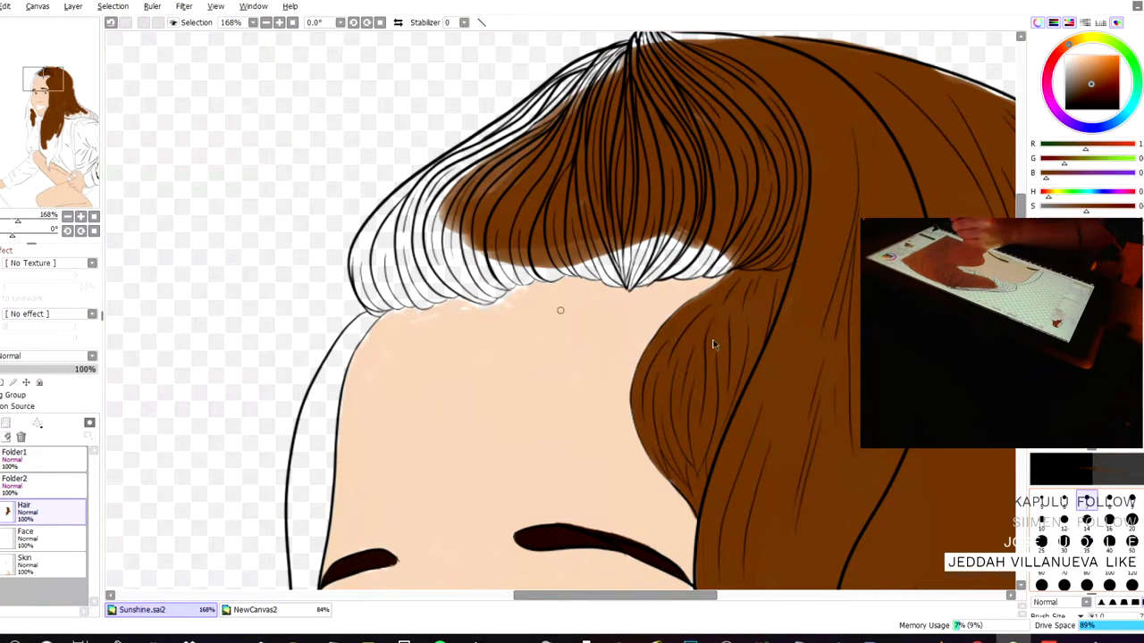
- Fill the white band of the fringe around its centre point in brown, switching to a size 14 brush
{"action": "left_click_drag", "start_coordinate": [652, 247], "coordinate": [579, 261]}
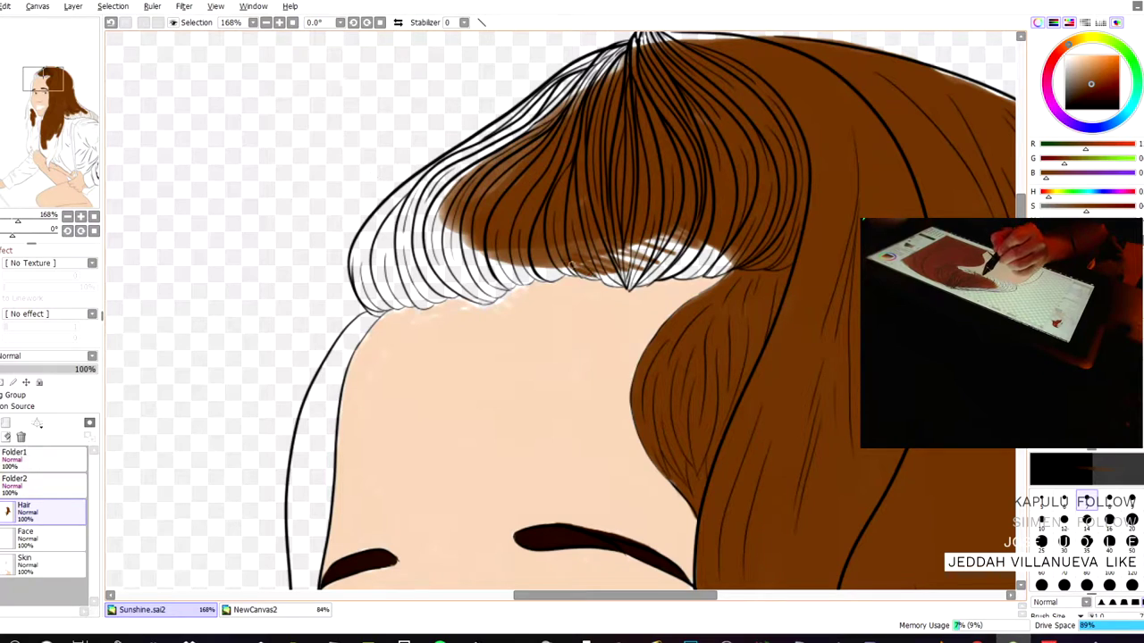
{"action": "mouse_move", "coordinate": [581, 264]}
{"action": "left_mouse_down"}
{"action": "mouse_move", "coordinate": [665, 253]}
{"action": "mouse_move", "coordinate": [633, 242]}
{"action": "mouse_move", "coordinate": [683, 248]}
{"action": "left_mouse_up"}
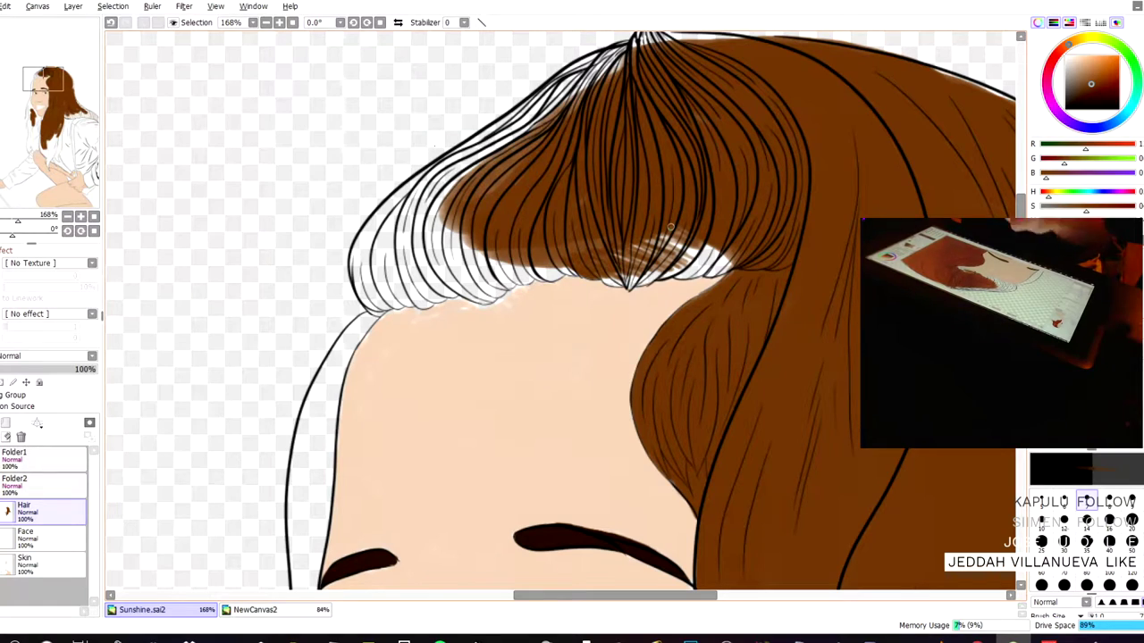
{"action": "left_click", "coordinate": [1087, 523]}
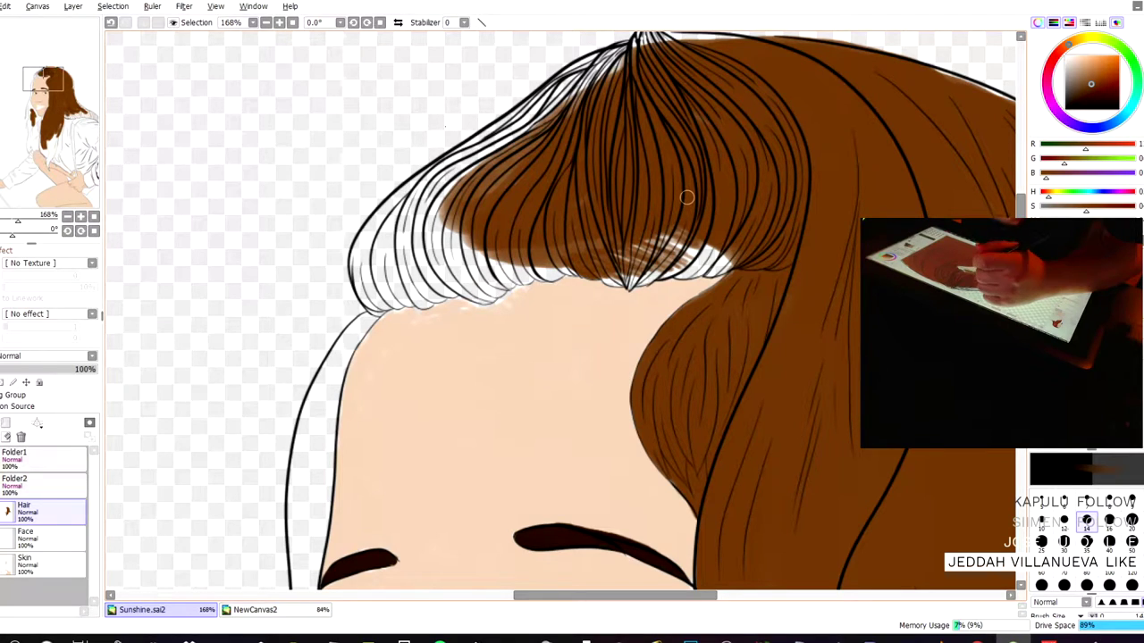
{"action": "mouse_move", "coordinate": [672, 231]}
{"action": "left_mouse_down"}
{"action": "mouse_move", "coordinate": [644, 267]}
{"action": "mouse_move", "coordinate": [695, 243]}
{"action": "mouse_move", "coordinate": [708, 258]}
{"action": "mouse_move", "coordinate": [711, 238]}
{"action": "mouse_move", "coordinate": [728, 263]}
{"action": "left_mouse_up"}
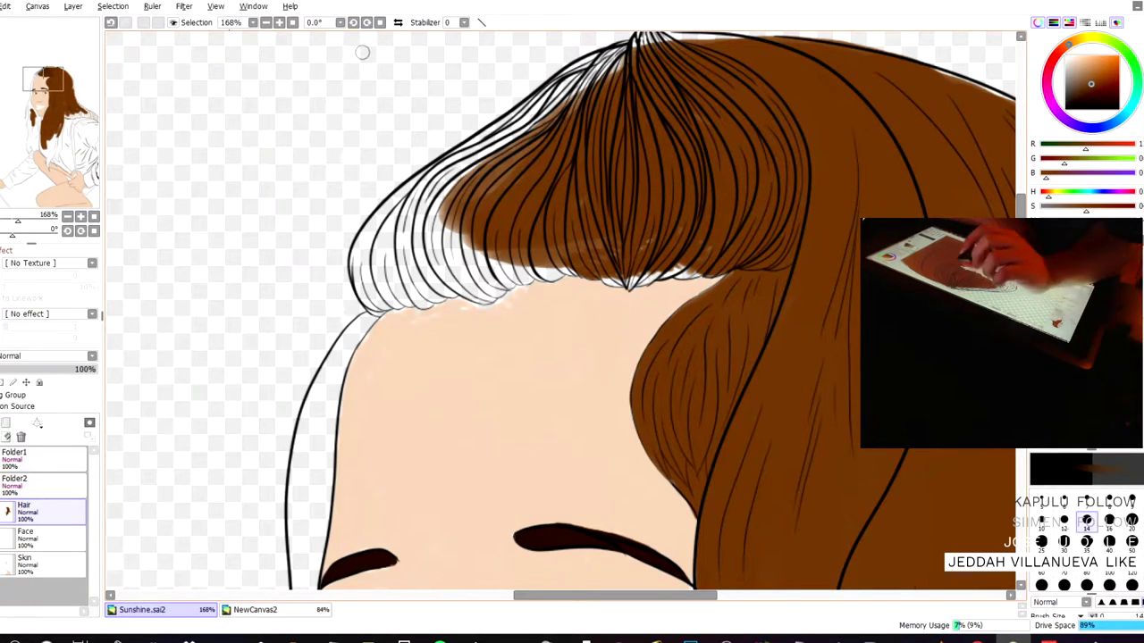
- Paint the front slope of the crown and the peak of the parting in brown up to the outline
{"action": "mouse_move", "coordinate": [575, 73]}
{"action": "left_mouse_down"}
{"action": "mouse_move", "coordinate": [501, 152]}
{"action": "mouse_move", "coordinate": [491, 143]}
{"action": "mouse_move", "coordinate": [545, 97]}
{"action": "mouse_move", "coordinate": [603, 78]}
{"action": "left_mouse_up"}
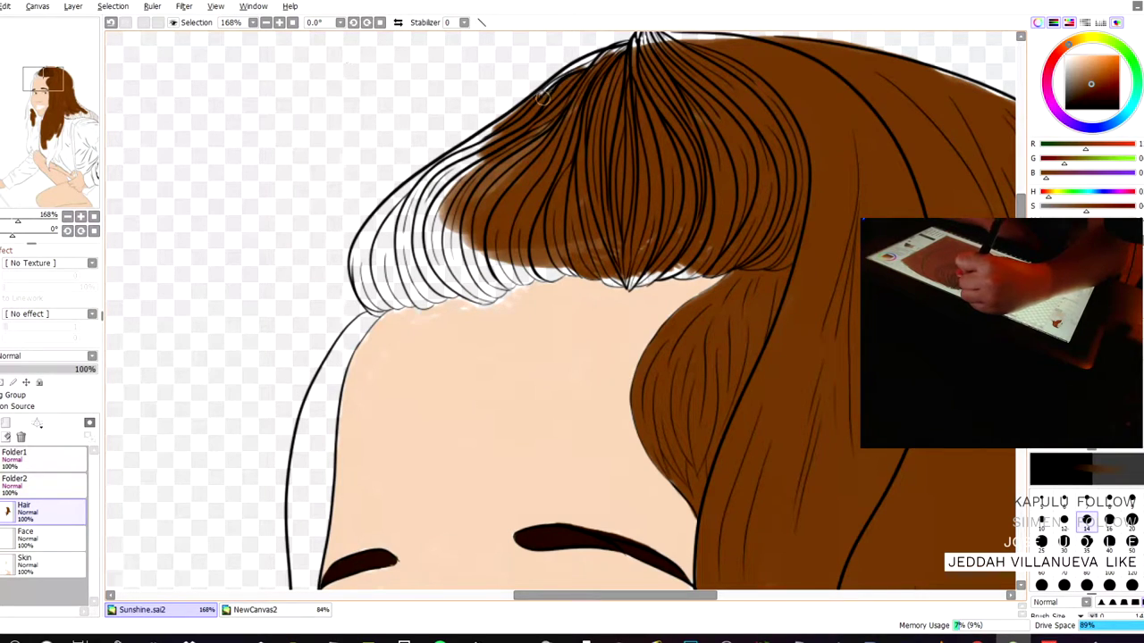
{"action": "left_click_drag", "start_coordinate": [565, 71], "coordinate": [644, 37]}
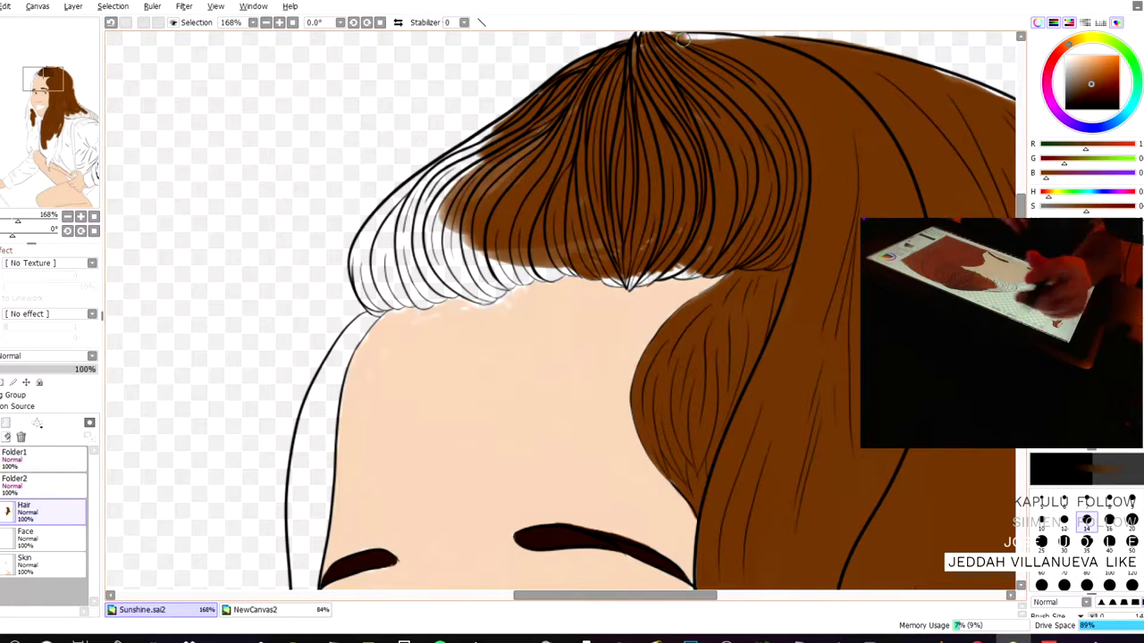
{"action": "left_click_drag", "start_coordinate": [441, 80], "coordinate": [380, 148]}
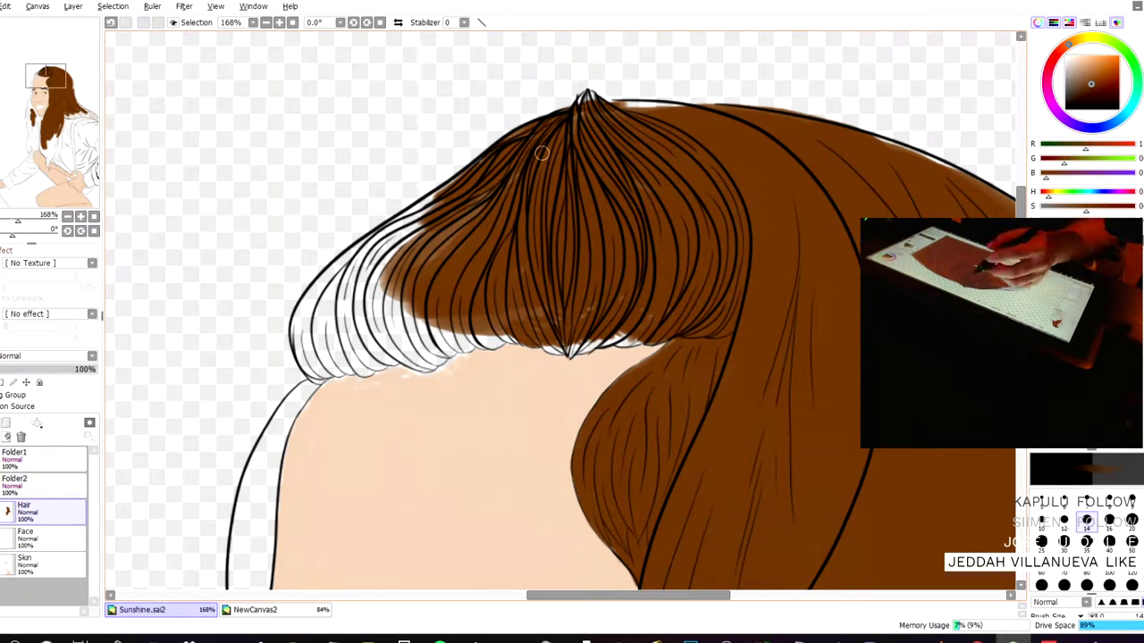
{"action": "left_click_drag", "start_coordinate": [626, 105], "coordinate": [691, 115]}
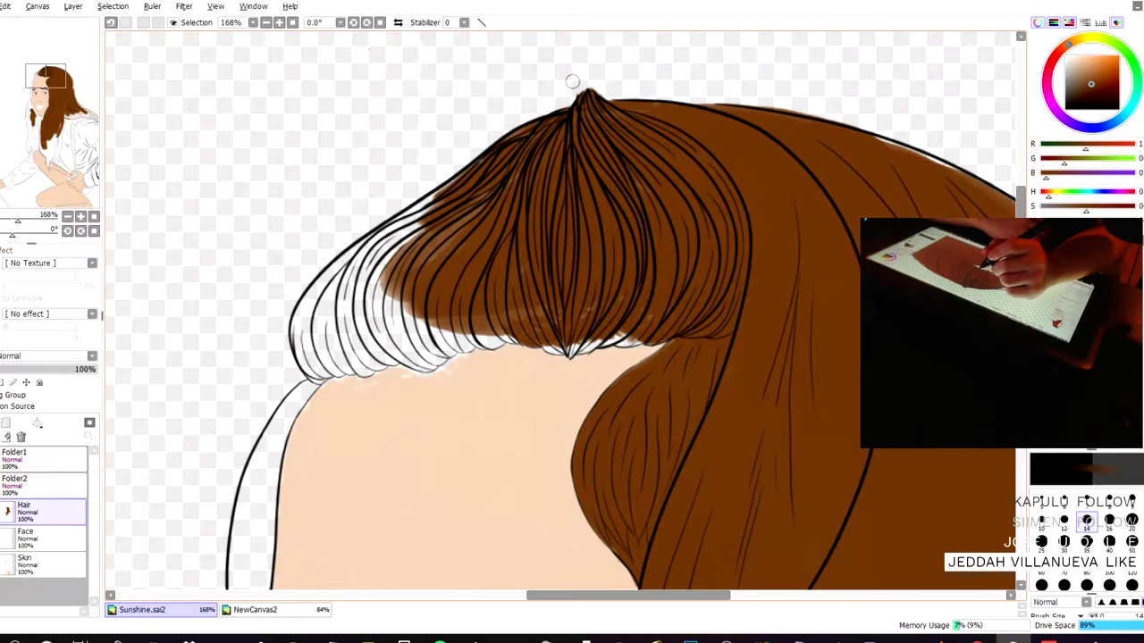
- Cover the thin gap along the slope's outline and streak brown down into the white front end of the fringe
{"action": "mouse_move", "coordinate": [427, 242]}
{"action": "left_mouse_down"}
{"action": "mouse_move", "coordinate": [400, 249]}
{"action": "mouse_move", "coordinate": [430, 208]}
{"action": "mouse_move", "coordinate": [429, 273]}
{"action": "mouse_move", "coordinate": [439, 202]}
{"action": "mouse_move", "coordinate": [402, 217]}
{"action": "mouse_move", "coordinate": [439, 194]}
{"action": "left_mouse_up"}
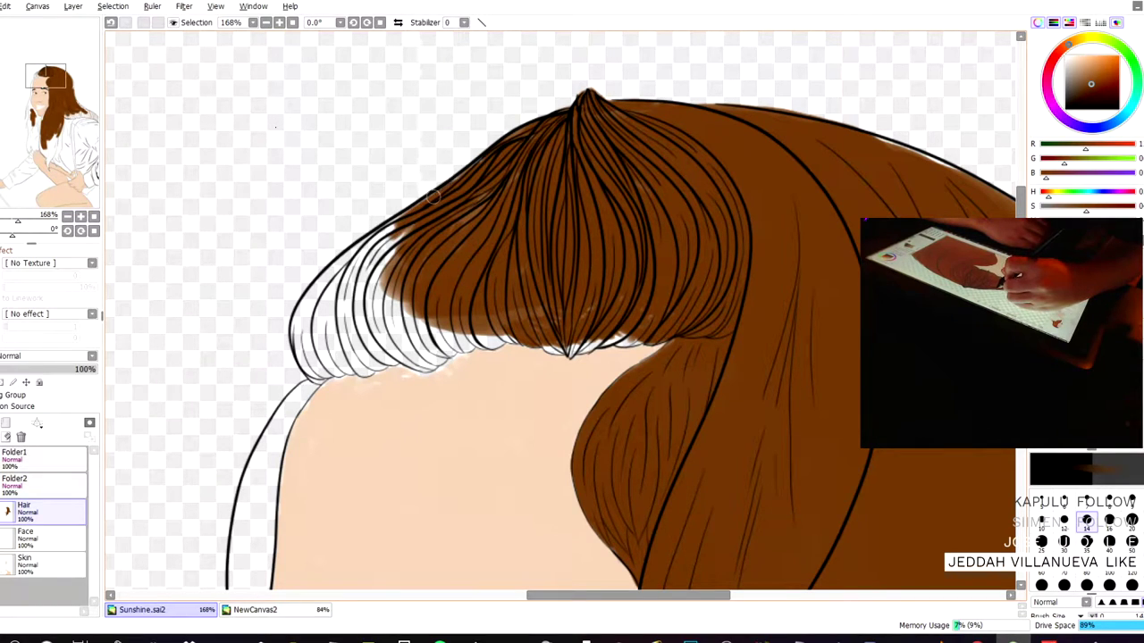
{"action": "left_click_drag", "start_coordinate": [372, 277], "coordinate": [377, 318]}
{"action": "left_click_drag", "start_coordinate": [390, 237], "coordinate": [357, 299]}
{"action": "mouse_move", "coordinate": [368, 257]}
{"action": "left_mouse_down"}
{"action": "mouse_move", "coordinate": [357, 329]}
{"action": "mouse_move", "coordinate": [389, 244]}
{"action": "mouse_move", "coordinate": [348, 274]}
{"action": "mouse_move", "coordinate": [405, 217]}
{"action": "mouse_move", "coordinate": [353, 256]}
{"action": "mouse_move", "coordinate": [314, 323]}
{"action": "left_mouse_up"}
{"action": "left_click_drag", "start_coordinate": [398, 220], "coordinate": [368, 268]}
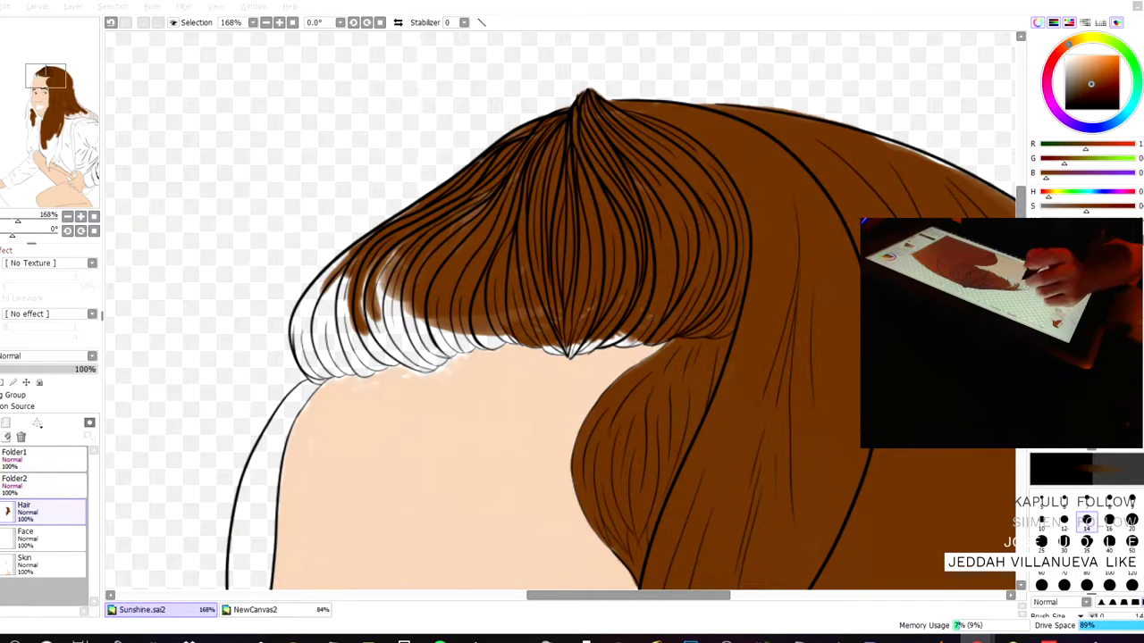
{"action": "mouse_move", "coordinate": [386, 283]}
{"action": "left_mouse_down"}
{"action": "mouse_move", "coordinate": [385, 338]}
{"action": "mouse_move", "coordinate": [340, 284]}
{"action": "left_mouse_up"}
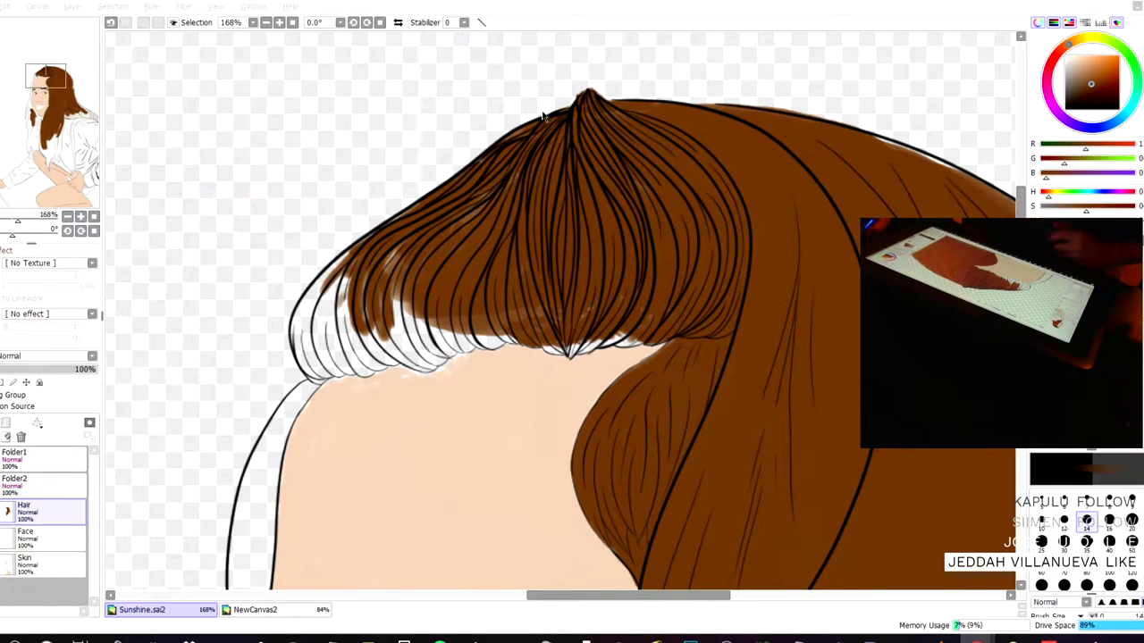
- Fill the rounded front end of the fringe in brown out to its outline and close the light gaps between the streaks
{"action": "scroll", "coordinate": [408, 89], "scroll_direction": "down", "scroll_amount": 11}
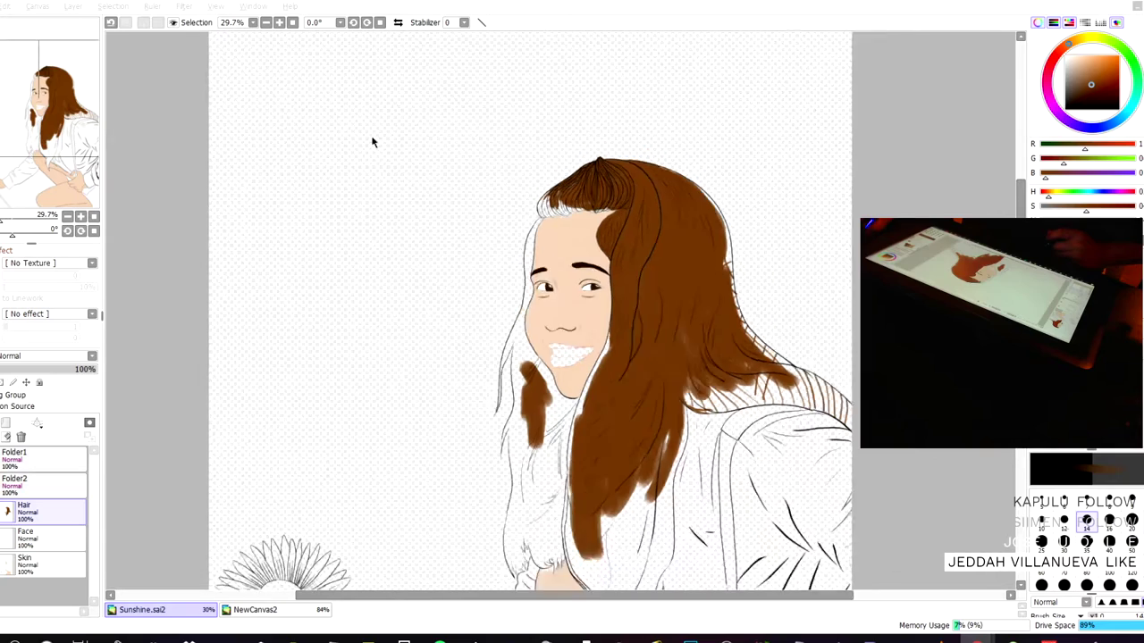
{"action": "scroll", "coordinate": [375, 118], "scroll_direction": "down", "scroll_amount": 1}
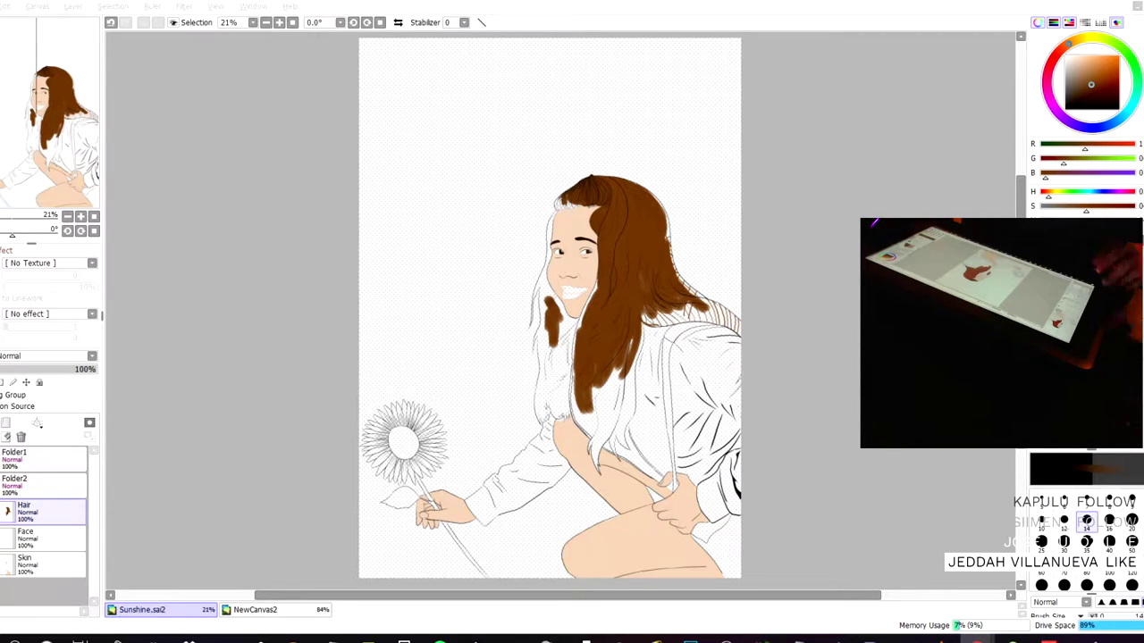
{"action": "scroll", "coordinate": [384, 128], "scroll_direction": "up", "scroll_amount": 6}
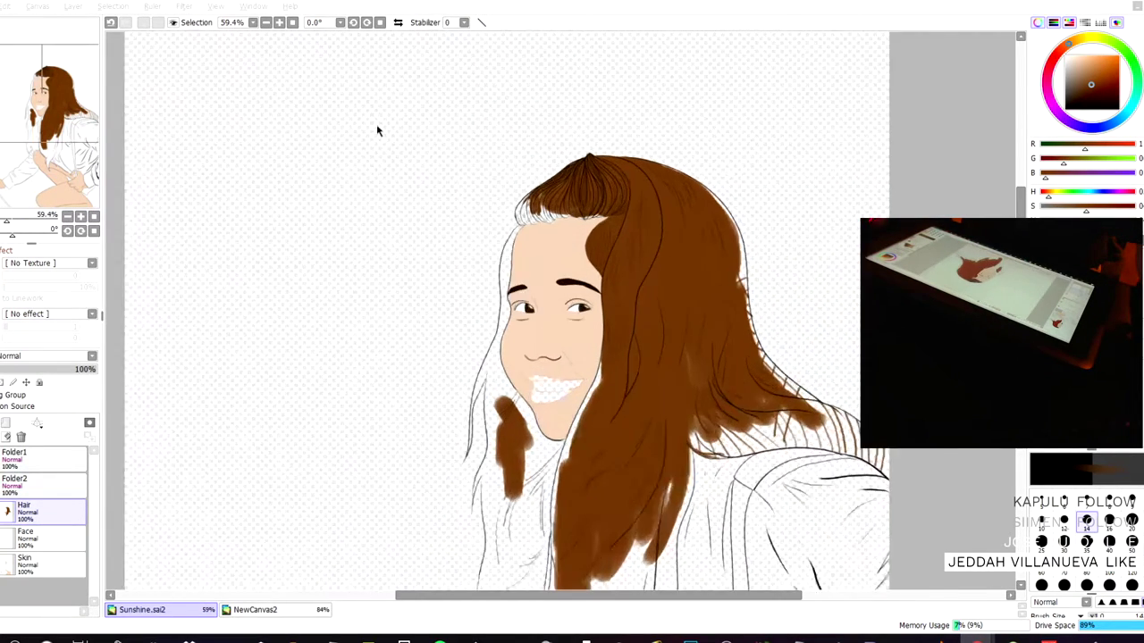
{"action": "scroll", "coordinate": [360, 127], "scroll_direction": "up", "scroll_amount": 2}
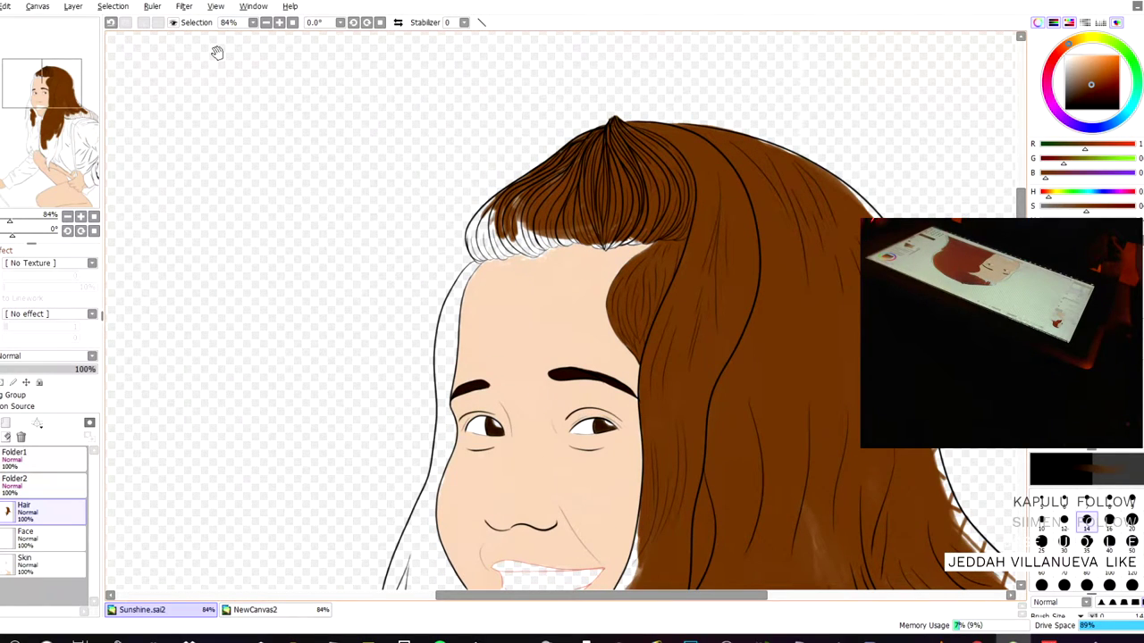
{"action": "left_click_drag", "start_coordinate": [240, 121], "coordinate": [192, 79]}
{"action": "scroll", "coordinate": [429, 219], "scroll_direction": "up", "scroll_amount": 4}
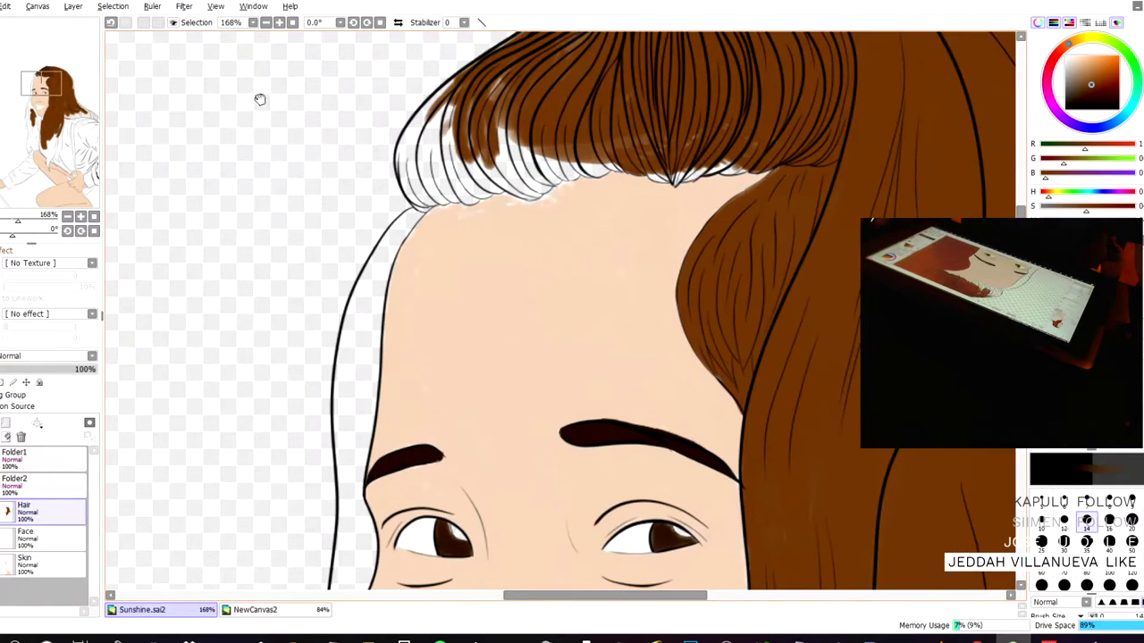
{"action": "left_click_drag", "start_coordinate": [258, 98], "coordinate": [266, 186]}
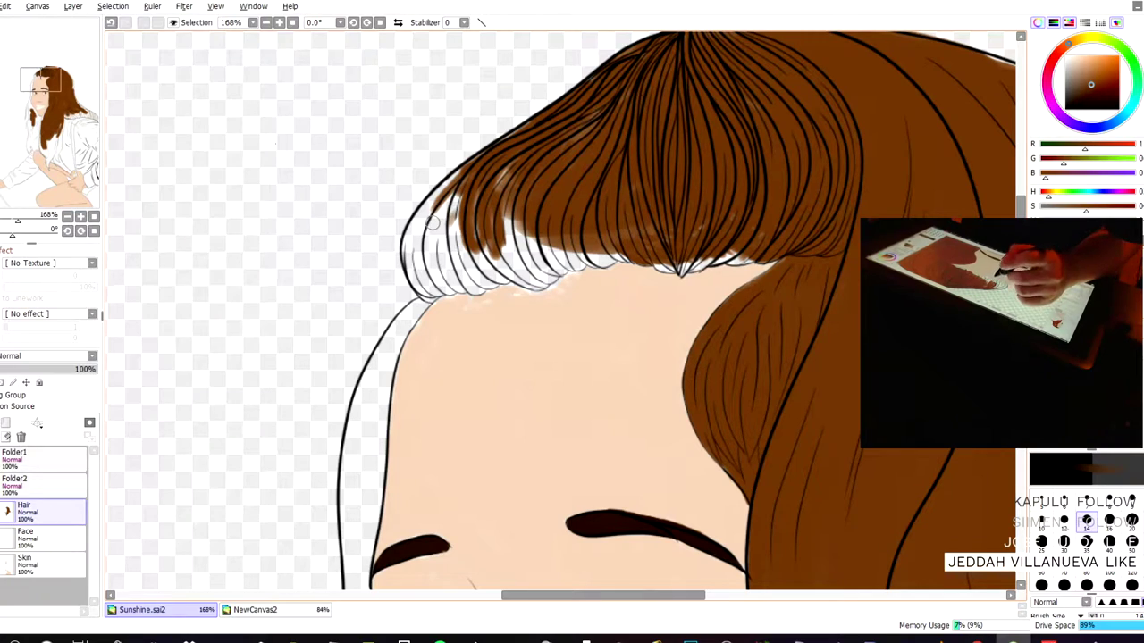
{"action": "left_click_drag", "start_coordinate": [497, 183], "coordinate": [505, 250]}
{"action": "mouse_move", "coordinate": [514, 207]}
{"action": "left_mouse_down"}
{"action": "mouse_move", "coordinate": [527, 259]}
{"action": "mouse_move", "coordinate": [490, 258]}
{"action": "left_mouse_up"}
{"action": "mouse_move", "coordinate": [482, 200]}
{"action": "left_mouse_down"}
{"action": "mouse_move", "coordinate": [451, 210]}
{"action": "mouse_move", "coordinate": [438, 268]}
{"action": "mouse_move", "coordinate": [420, 237]}
{"action": "mouse_move", "coordinate": [427, 221]}
{"action": "mouse_move", "coordinate": [416, 268]}
{"action": "mouse_move", "coordinate": [437, 193]}
{"action": "mouse_move", "coordinate": [407, 255]}
{"action": "mouse_move", "coordinate": [432, 198]}
{"action": "mouse_move", "coordinate": [474, 170]}
{"action": "mouse_move", "coordinate": [437, 192]}
{"action": "mouse_move", "coordinate": [436, 273]}
{"action": "mouse_move", "coordinate": [458, 218]}
{"action": "mouse_move", "coordinate": [430, 239]}
{"action": "mouse_move", "coordinate": [423, 267]}
{"action": "mouse_move", "coordinate": [453, 221]}
{"action": "mouse_move", "coordinate": [457, 177]}
{"action": "left_mouse_up"}
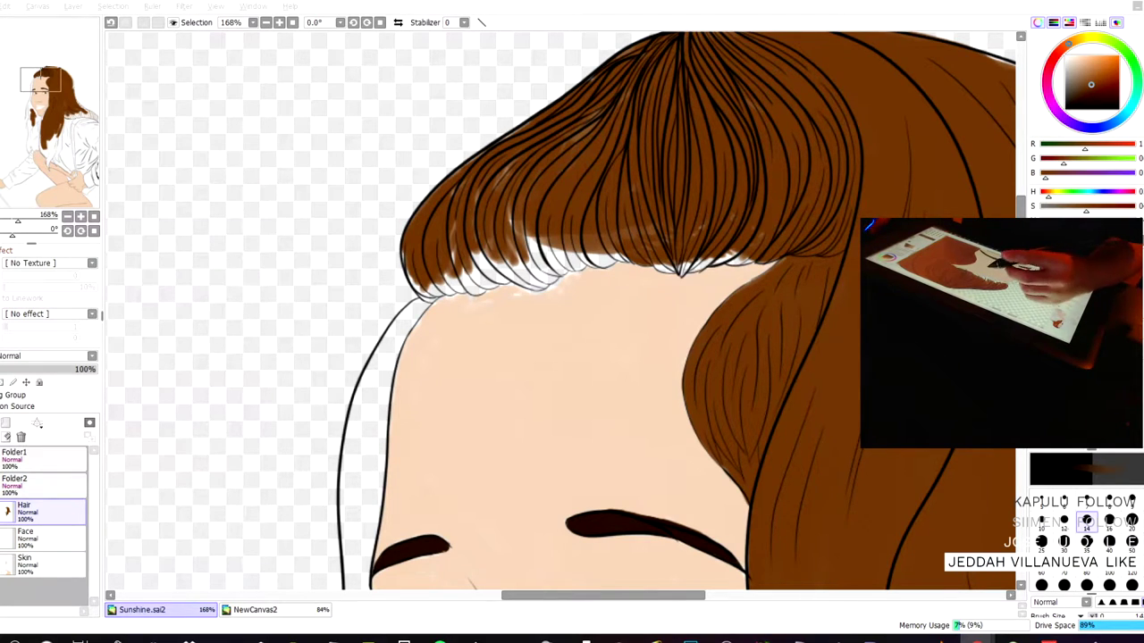
{"action": "left_click", "coordinate": [517, 227]}
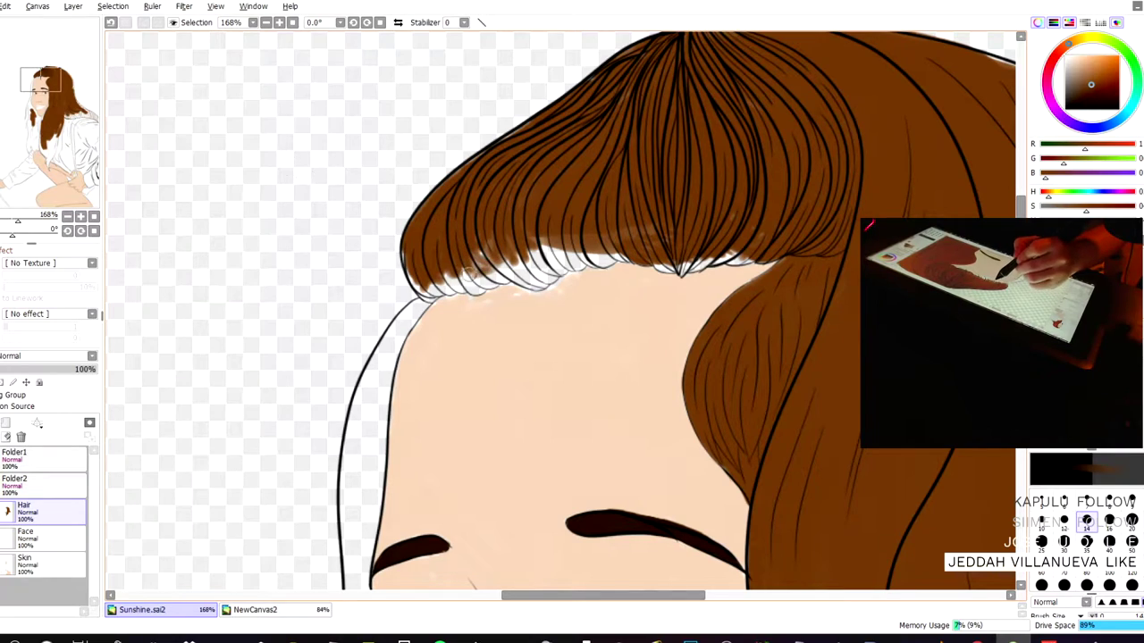
- Paint the remaining white along the fringe's scalloped lower edge in brown down to the forehead, undoing the first stroke
{"action": "mouse_move", "coordinate": [459, 278]}
{"action": "left_mouse_down"}
{"action": "mouse_move", "coordinate": [407, 264]}
{"action": "mouse_move", "coordinate": [426, 291]}
{"action": "mouse_move", "coordinate": [409, 247]}
{"action": "mouse_move", "coordinate": [428, 300]}
{"action": "left_mouse_up"}
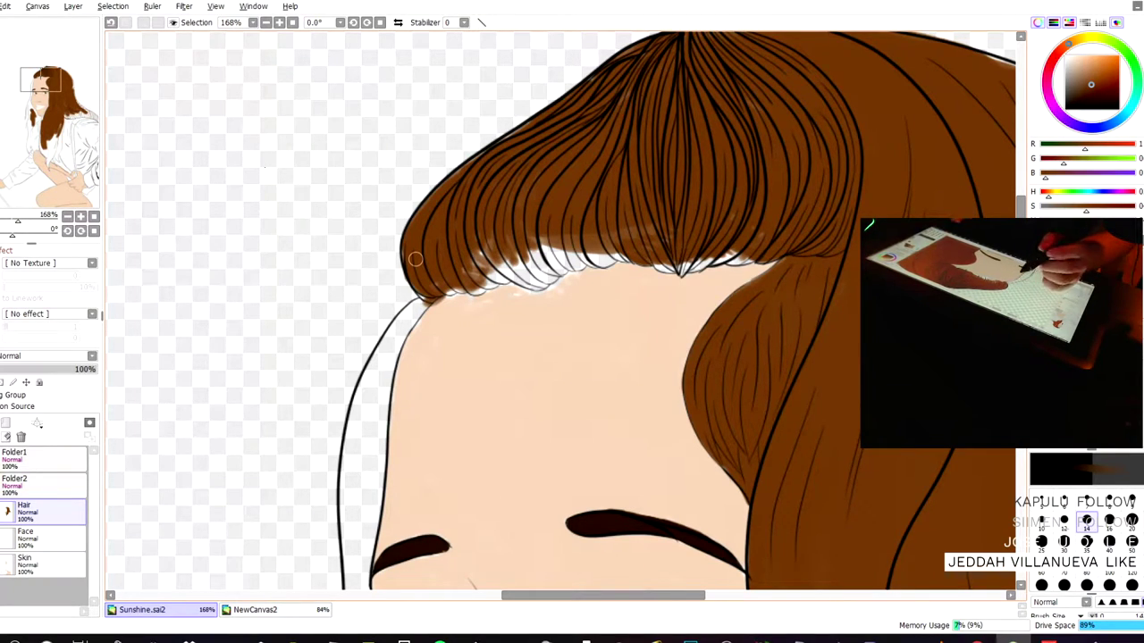
{"action": "key", "text": "ctrl+z"}
{"action": "mouse_move", "coordinate": [455, 248]}
{"action": "left_mouse_down"}
{"action": "mouse_move", "coordinate": [475, 277]}
{"action": "mouse_move", "coordinate": [460, 273]}
{"action": "mouse_move", "coordinate": [507, 260]}
{"action": "mouse_move", "coordinate": [461, 264]}
{"action": "mouse_move", "coordinate": [555, 247]}
{"action": "mouse_move", "coordinate": [488, 272]}
{"action": "mouse_move", "coordinate": [506, 253]}
{"action": "mouse_move", "coordinate": [468, 236]}
{"action": "mouse_move", "coordinate": [545, 233]}
{"action": "mouse_move", "coordinate": [530, 244]}
{"action": "mouse_move", "coordinate": [547, 250]}
{"action": "mouse_move", "coordinate": [471, 280]}
{"action": "mouse_move", "coordinate": [439, 276]}
{"action": "mouse_move", "coordinate": [427, 252]}
{"action": "mouse_move", "coordinate": [442, 283]}
{"action": "mouse_move", "coordinate": [430, 290]}
{"action": "mouse_move", "coordinate": [412, 250]}
{"action": "mouse_move", "coordinate": [421, 288]}
{"action": "mouse_move", "coordinate": [408, 259]}
{"action": "mouse_move", "coordinate": [414, 280]}
{"action": "mouse_move", "coordinate": [405, 243]}
{"action": "mouse_move", "coordinate": [410, 285]}
{"action": "left_mouse_up"}
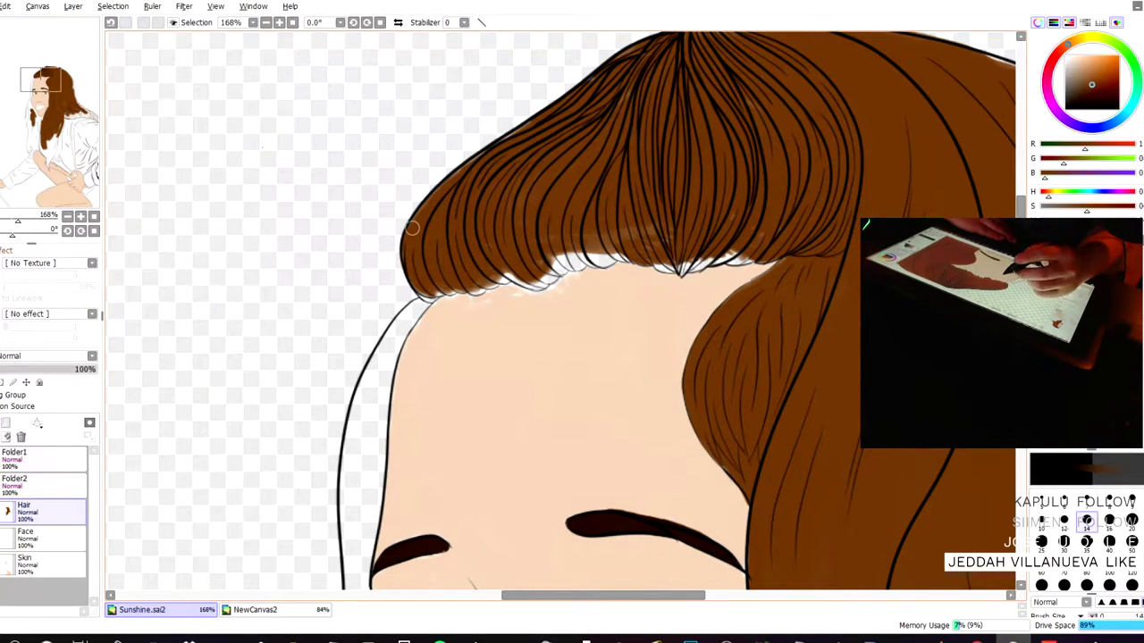
{"action": "mouse_move", "coordinate": [560, 232]}
{"action": "left_mouse_down"}
{"action": "mouse_move", "coordinate": [609, 246]}
{"action": "mouse_move", "coordinate": [577, 253]}
{"action": "mouse_move", "coordinate": [612, 253]}
{"action": "mouse_move", "coordinate": [594, 256]}
{"action": "mouse_move", "coordinate": [592, 243]}
{"action": "mouse_move", "coordinate": [630, 257]}
{"action": "left_mouse_up"}
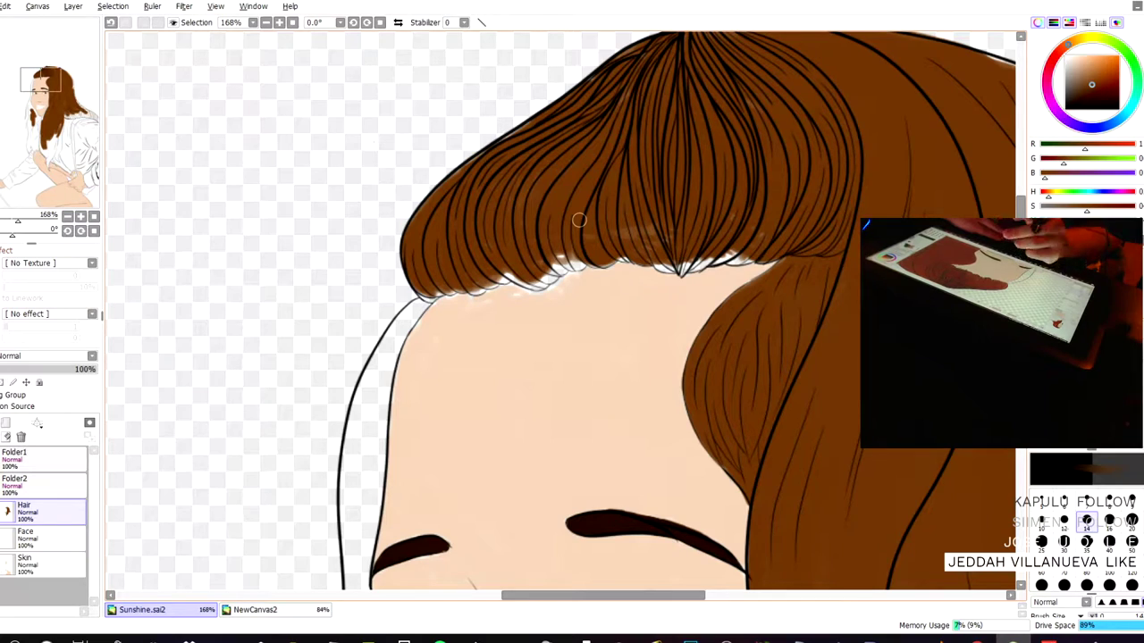
{"action": "mouse_move", "coordinate": [572, 252]}
{"action": "left_mouse_down"}
{"action": "mouse_move", "coordinate": [537, 265]}
{"action": "mouse_move", "coordinate": [553, 279]}
{"action": "mouse_move", "coordinate": [542, 282]}
{"action": "mouse_move", "coordinate": [552, 266]}
{"action": "mouse_move", "coordinate": [516, 248]}
{"action": "left_mouse_up"}
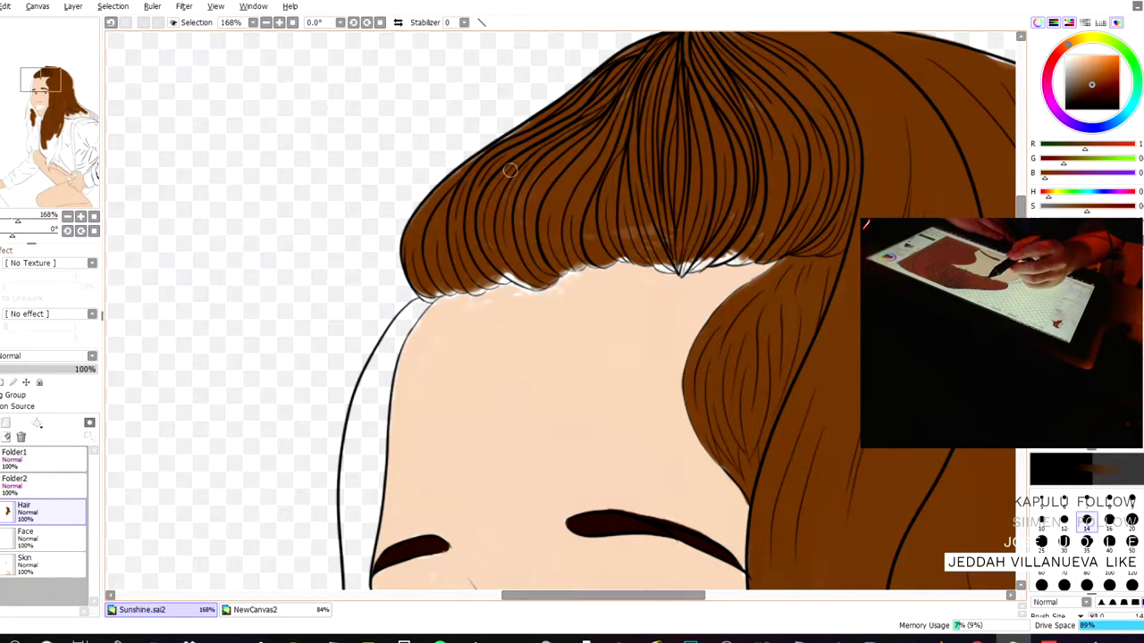
{"action": "left_click_drag", "start_coordinate": [496, 264], "coordinate": [527, 281]}
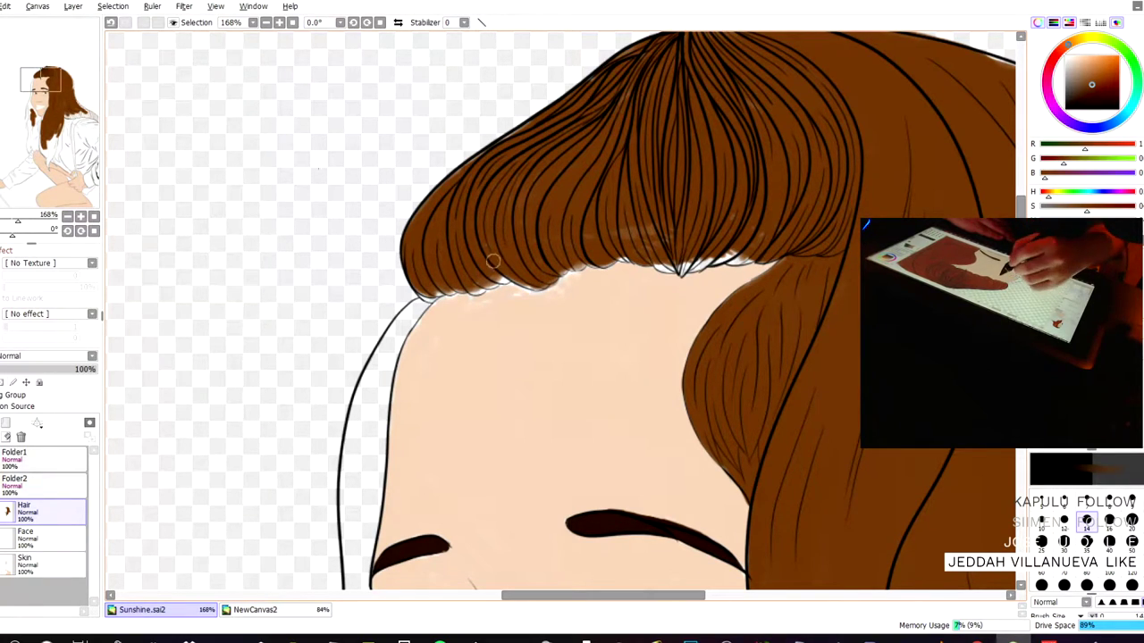
{"action": "mouse_move", "coordinate": [503, 270]}
{"action": "left_mouse_down"}
{"action": "mouse_move", "coordinate": [490, 282]}
{"action": "mouse_move", "coordinate": [461, 284]}
{"action": "mouse_move", "coordinate": [483, 289]}
{"action": "mouse_move", "coordinate": [441, 270]}
{"action": "mouse_move", "coordinate": [457, 288]}
{"action": "mouse_move", "coordinate": [418, 282]}
{"action": "left_mouse_up"}
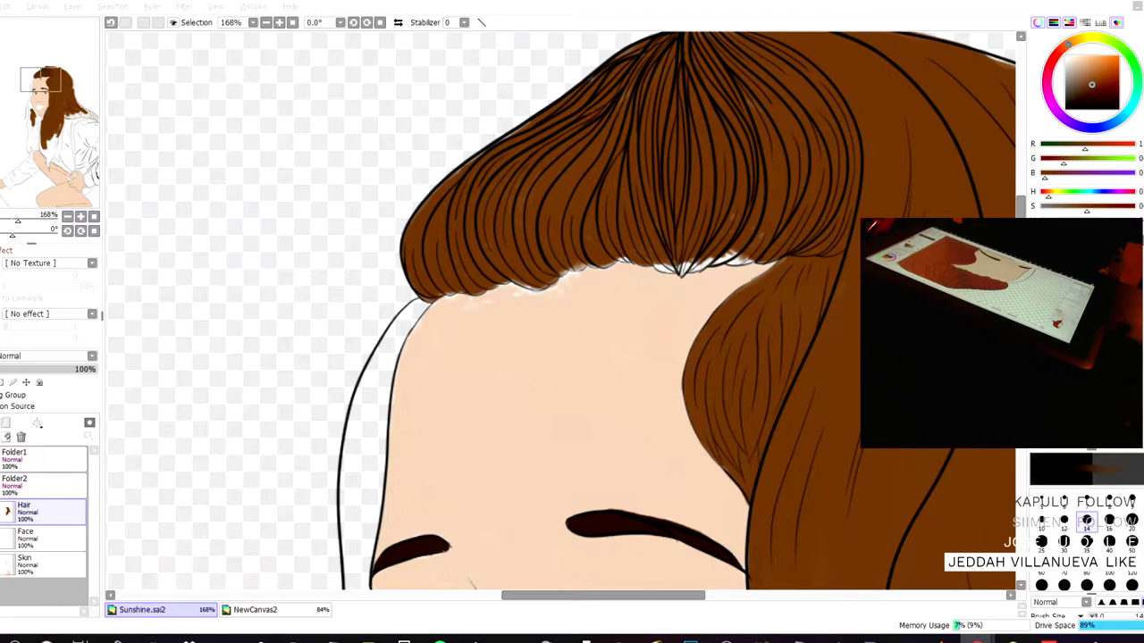
- Fill the upper part of the narrow hair strand beside the forehead in brown, from the hairline to just above the eyebrow
{"action": "left_click", "coordinate": [404, 7]}
{"action": "scroll", "coordinate": [612, 240], "scroll_direction": "down", "scroll_amount": 6}
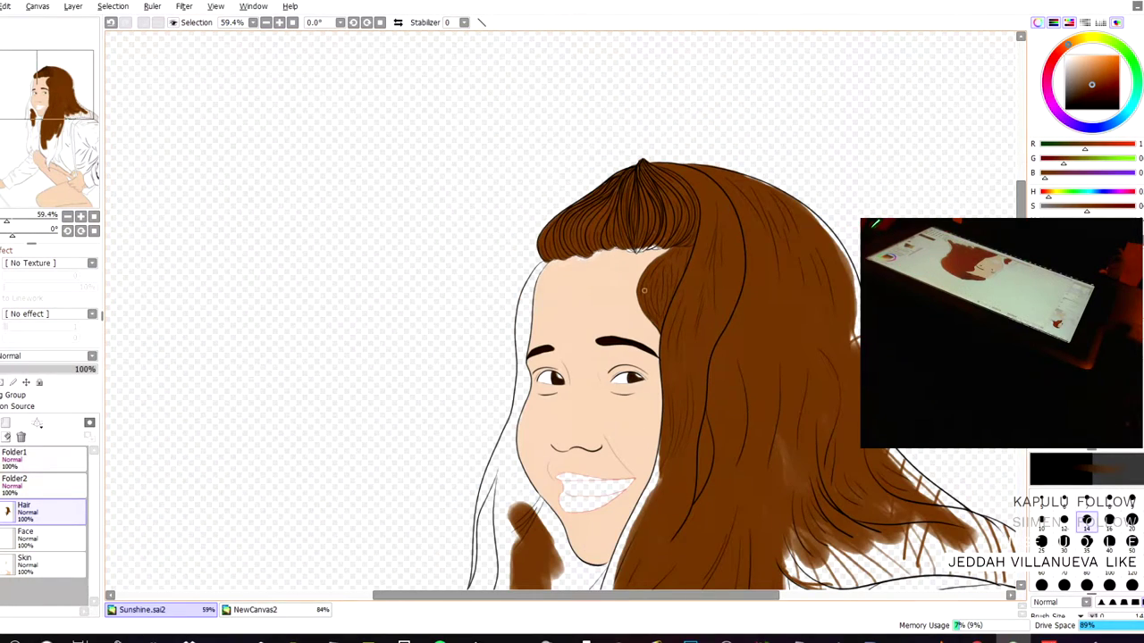
{"action": "left_click_drag", "start_coordinate": [421, 199], "coordinate": [278, 50]}
{"action": "scroll", "coordinate": [502, 217], "scroll_direction": "down", "scroll_amount": 2}
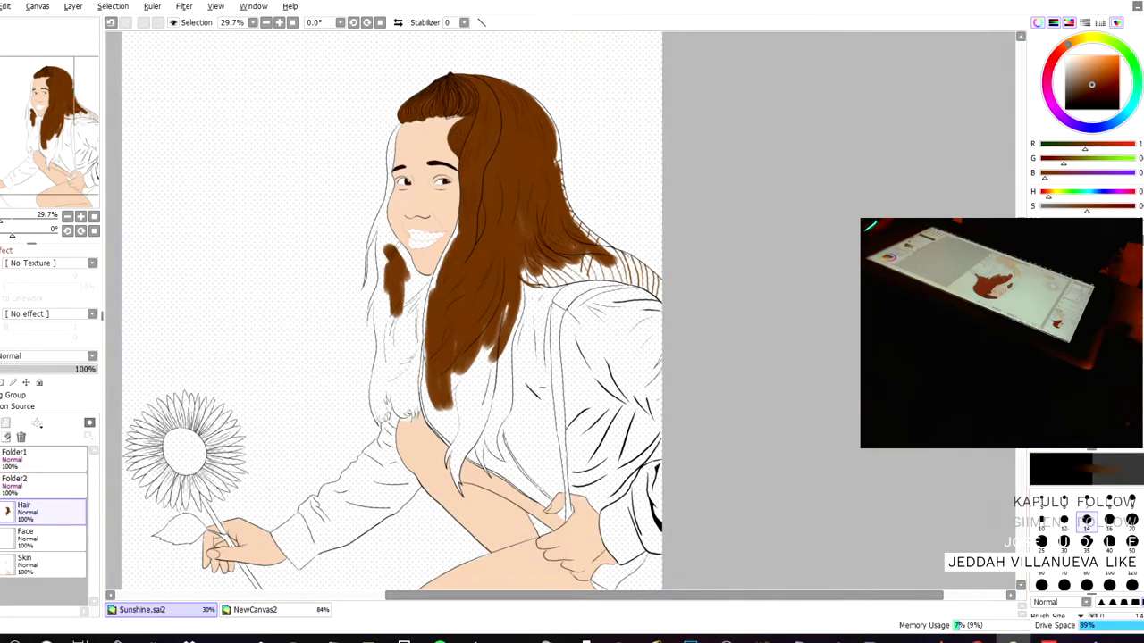
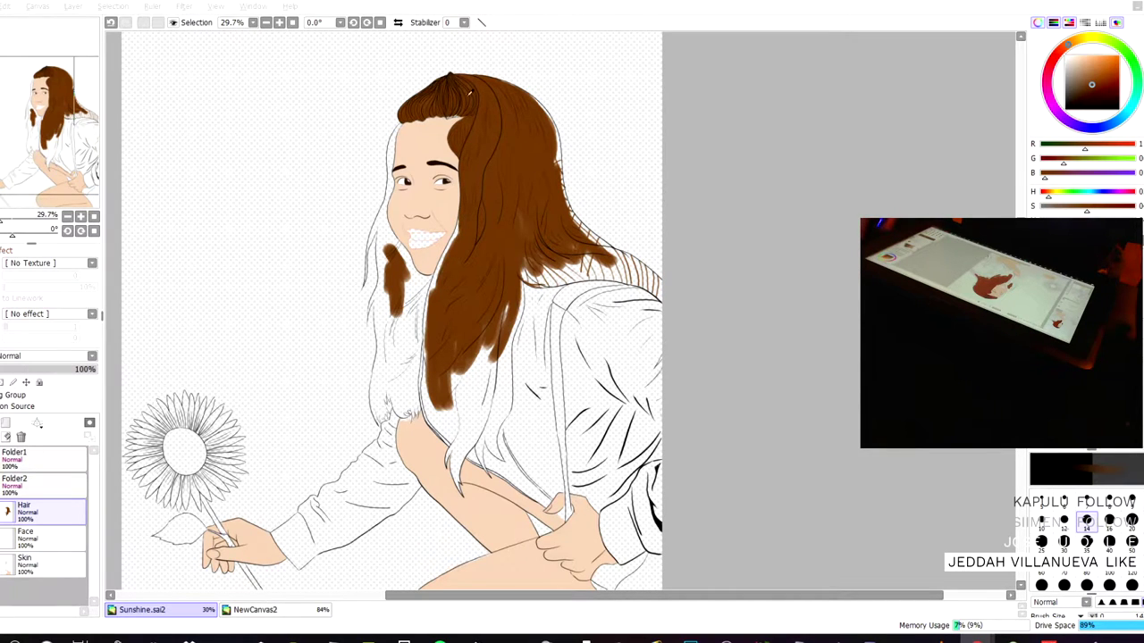
{"action": "scroll", "coordinate": [440, 266], "scroll_direction": "up", "scroll_amount": 7}
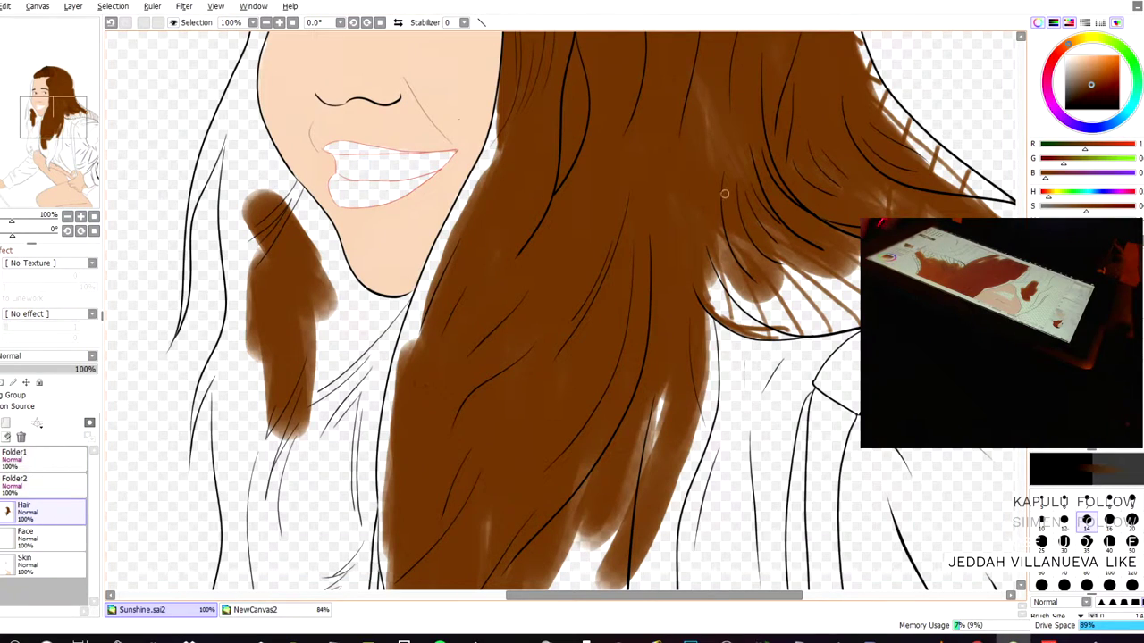
{"action": "left_click_drag", "start_coordinate": [163, 135], "coordinate": [239, 397]}
{"action": "left_click_drag", "start_coordinate": [268, 139], "coordinate": [286, 153]}
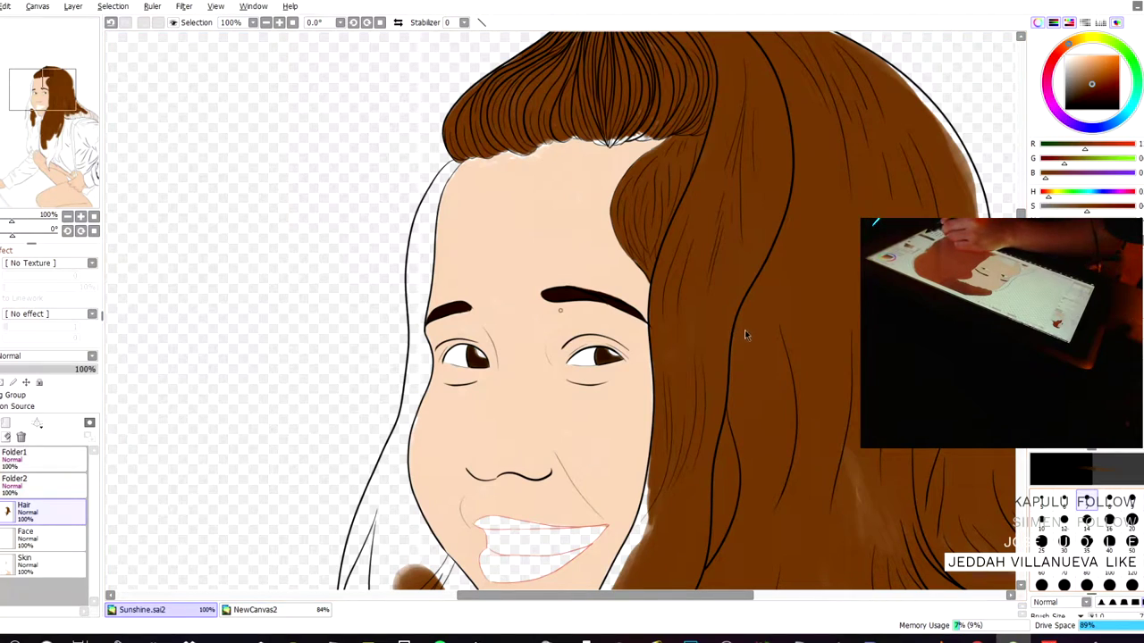
{"action": "mouse_move", "coordinate": [421, 241]}
{"action": "left_mouse_down"}
{"action": "mouse_move", "coordinate": [417, 288]}
{"action": "mouse_move", "coordinate": [417, 231]}
{"action": "mouse_move", "coordinate": [415, 270]}
{"action": "mouse_move", "coordinate": [440, 183]}
{"action": "mouse_move", "coordinate": [460, 158]}
{"action": "mouse_move", "coordinate": [434, 186]}
{"action": "mouse_move", "coordinate": [421, 243]}
{"action": "mouse_move", "coordinate": [436, 190]}
{"action": "mouse_move", "coordinate": [416, 234]}
{"action": "mouse_move", "coordinate": [424, 199]}
{"action": "mouse_move", "coordinate": [455, 161]}
{"action": "mouse_move", "coordinate": [424, 214]}
{"action": "mouse_move", "coordinate": [429, 237]}
{"action": "mouse_move", "coordinate": [435, 193]}
{"action": "mouse_move", "coordinate": [422, 265]}
{"action": "mouse_move", "coordinate": [432, 189]}
{"action": "mouse_move", "coordinate": [463, 238]}
{"action": "left_mouse_up"}
{"action": "key", "text": "ctrl+z"}
{"action": "scroll", "coordinate": [401, 222], "scroll_direction": "up", "scroll_amount": 4}
{"action": "left_click_drag", "start_coordinate": [468, 195], "coordinate": [442, 361]}
{"action": "left_click_drag", "start_coordinate": [466, 275], "coordinate": [456, 350]}
{"action": "left_click_drag", "start_coordinate": [461, 239], "coordinate": [431, 362]}
{"action": "left_click_drag", "start_coordinate": [426, 274], "coordinate": [418, 341]}
{"action": "mouse_move", "coordinate": [427, 235]}
{"action": "left_mouse_down"}
{"action": "mouse_move", "coordinate": [418, 303]}
{"action": "mouse_move", "coordinate": [450, 186]}
{"action": "mouse_move", "coordinate": [418, 266]}
{"action": "left_mouse_up"}
{"action": "mouse_move", "coordinate": [452, 161]}
{"action": "left_mouse_down"}
{"action": "mouse_move", "coordinate": [435, 201]}
{"action": "mouse_move", "coordinate": [421, 264]}
{"action": "mouse_move", "coordinate": [456, 186]}
{"action": "mouse_move", "coordinate": [437, 257]}
{"action": "left_mouse_up"}
{"action": "left_click_drag", "start_coordinate": [454, 191], "coordinate": [446, 240]}
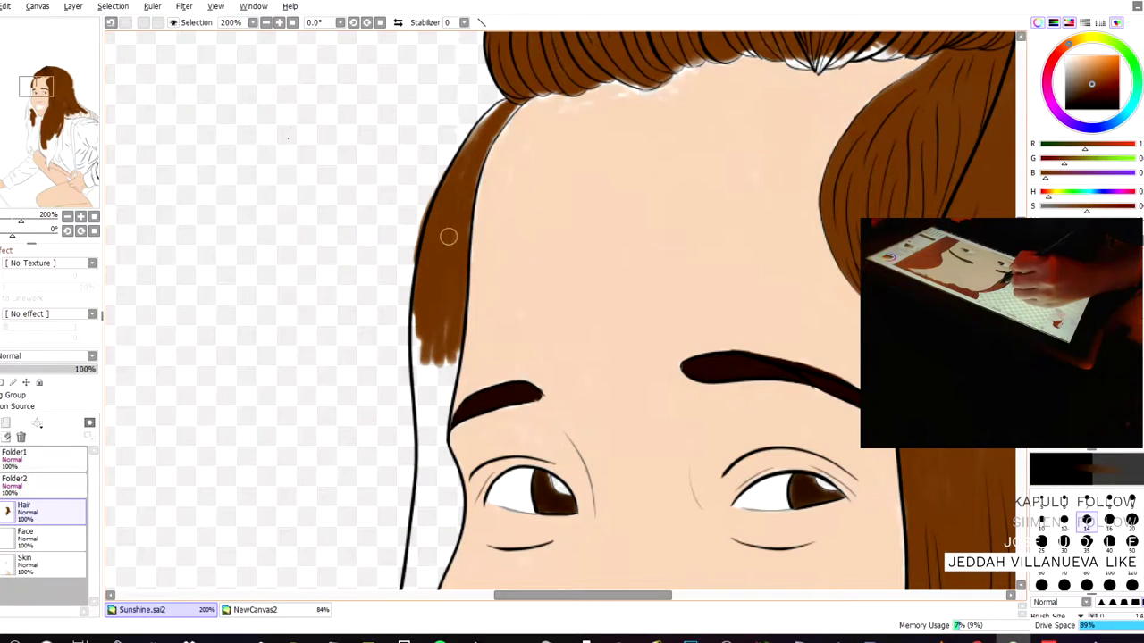
- Close the gaps at the top of the forehead strand in brown where it meets the fringe, redoing the stray edge stroke
{"action": "left_click_drag", "start_coordinate": [477, 153], "coordinate": [470, 159]}
{"action": "mouse_move", "coordinate": [513, 98]}
{"action": "left_mouse_down"}
{"action": "mouse_move", "coordinate": [451, 164]}
{"action": "mouse_move", "coordinate": [439, 191]}
{"action": "left_mouse_up"}
{"action": "key", "text": "ctrl+z"}
{"action": "mouse_move", "coordinate": [511, 100]}
{"action": "left_mouse_down"}
{"action": "mouse_move", "coordinate": [453, 177]}
{"action": "mouse_move", "coordinate": [508, 96]}
{"action": "mouse_move", "coordinate": [502, 80]}
{"action": "mouse_move", "coordinate": [521, 93]}
{"action": "mouse_move", "coordinate": [469, 183]}
{"action": "left_mouse_up"}
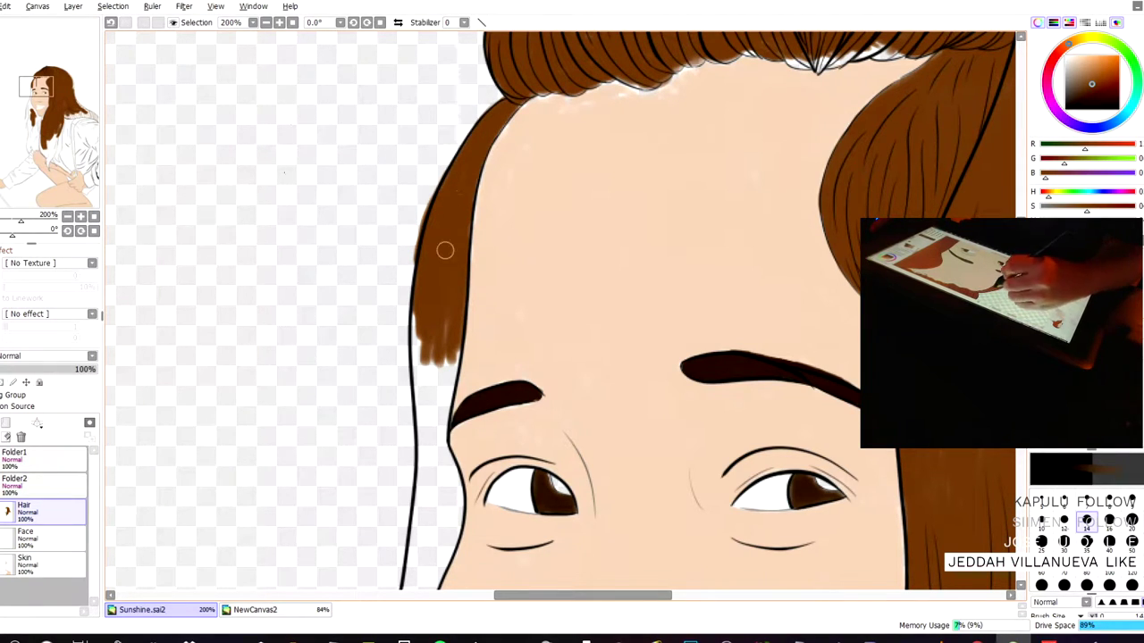
- Extend the side strand downward with brown streaks to the height of the eyebrow
{"action": "mouse_move", "coordinate": [435, 344]}
{"action": "left_mouse_down"}
{"action": "mouse_move", "coordinate": [431, 421]}
{"action": "mouse_move", "coordinate": [443, 333]}
{"action": "mouse_move", "coordinate": [440, 405]}
{"action": "mouse_move", "coordinate": [453, 342]}
{"action": "mouse_move", "coordinate": [434, 338]}
{"action": "mouse_move", "coordinate": [433, 386]}
{"action": "left_mouse_up"}
{"action": "mouse_move", "coordinate": [425, 323]}
{"action": "left_mouse_down"}
{"action": "mouse_move", "coordinate": [421, 398]}
{"action": "mouse_move", "coordinate": [423, 301]}
{"action": "mouse_move", "coordinate": [414, 358]}
{"action": "mouse_move", "coordinate": [425, 415]}
{"action": "left_mouse_up"}
{"action": "left_click_drag", "start_coordinate": [416, 314], "coordinate": [417, 384]}
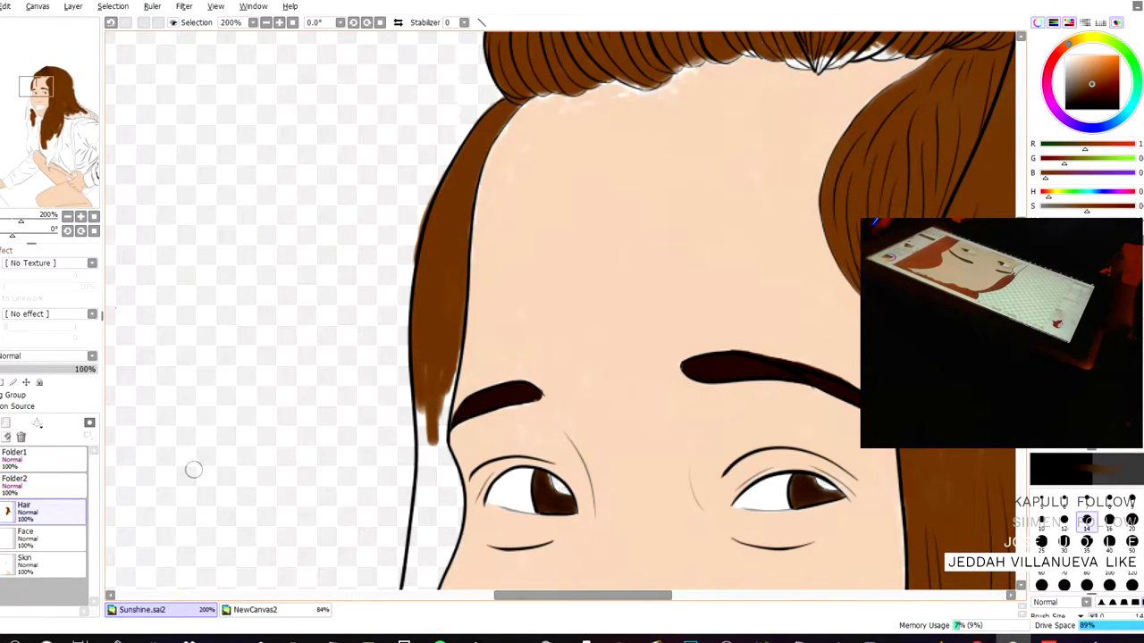
- Paint the side strand brown beside the eyebrow and extend it with streaks down to eye level
{"action": "mouse_move", "coordinate": [619, 638]}
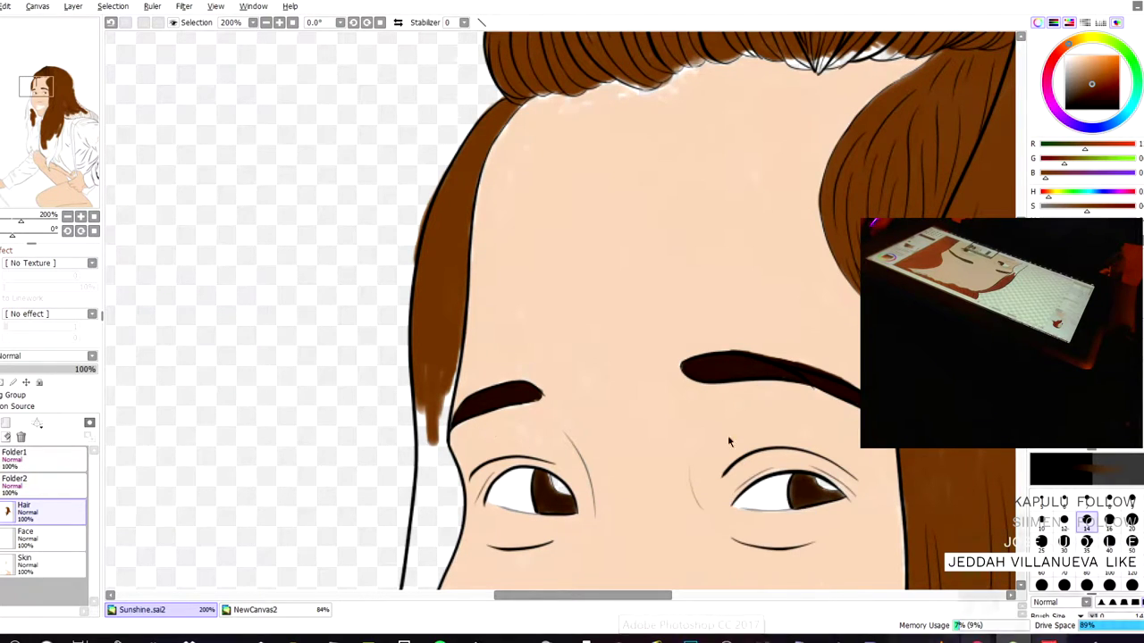
{"action": "right_click", "coordinate": [550, 491]}
{"action": "mouse_move", "coordinate": [334, 312]}
{"action": "left_mouse_down"}
{"action": "mouse_move", "coordinate": [274, 212]}
{"action": "mouse_move", "coordinate": [264, 152]}
{"action": "left_mouse_up"}
{"action": "left_click_drag", "start_coordinate": [386, 187], "coordinate": [369, 265]}
{"action": "left_click_drag", "start_coordinate": [384, 214], "coordinate": [364, 264]}
{"action": "left_click_drag", "start_coordinate": [390, 170], "coordinate": [361, 291]}
{"action": "left_click_drag", "start_coordinate": [354, 241], "coordinate": [365, 348]}
{"action": "left_click_drag", "start_coordinate": [368, 295], "coordinate": [372, 249]}
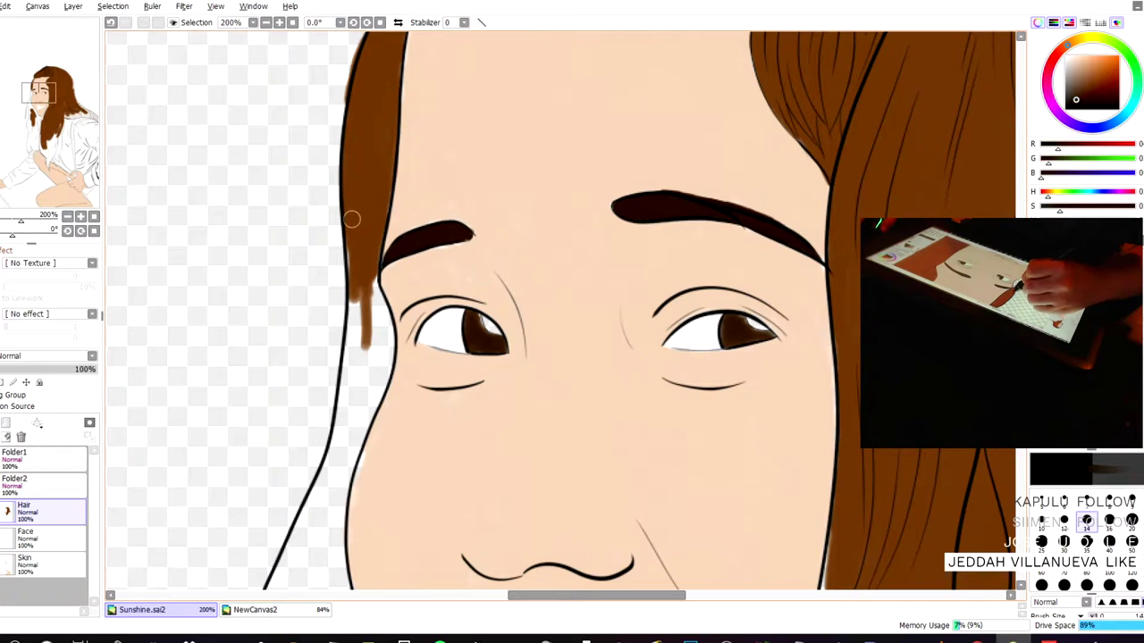
{"action": "left_click_drag", "start_coordinate": [363, 290], "coordinate": [364, 402]}
- Fill the strand beside the eye in brown between its two outlines, down to just below the eye
{"action": "scroll", "coordinate": [351, 378], "scroll_direction": "up", "scroll_amount": 3}
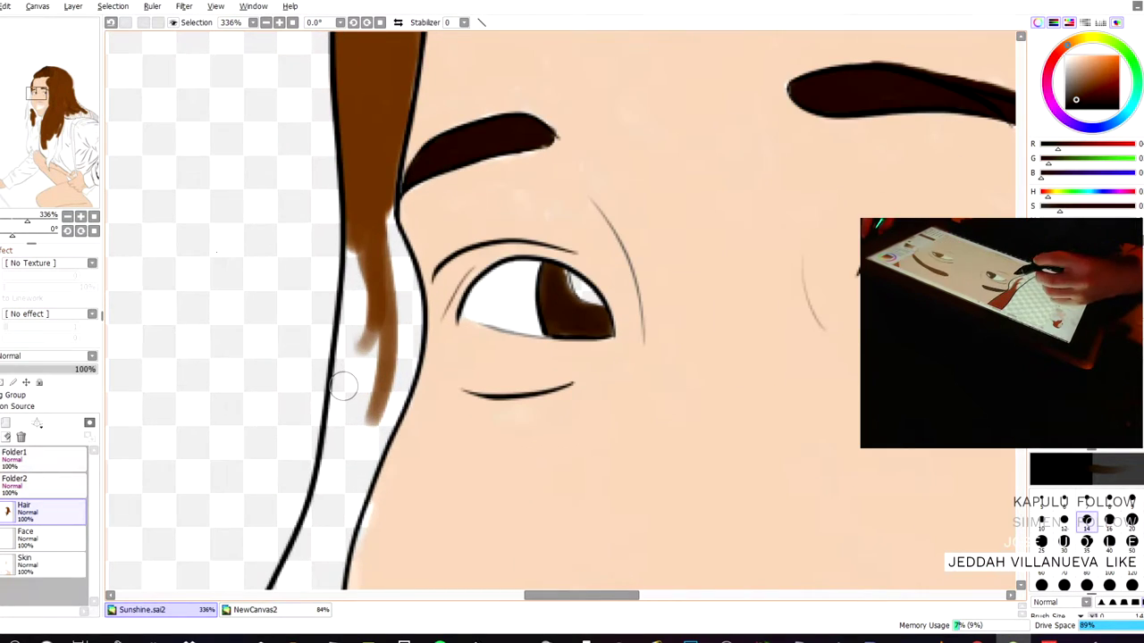
{"action": "mouse_move", "coordinate": [389, 318]}
{"action": "left_mouse_down"}
{"action": "mouse_move", "coordinate": [400, 276]}
{"action": "mouse_move", "coordinate": [412, 278]}
{"action": "mouse_move", "coordinate": [393, 229]}
{"action": "mouse_move", "coordinate": [391, 261]}
{"action": "mouse_move", "coordinate": [388, 205]}
{"action": "mouse_move", "coordinate": [350, 375]}
{"action": "mouse_move", "coordinate": [364, 247]}
{"action": "mouse_move", "coordinate": [352, 297]}
{"action": "mouse_move", "coordinate": [354, 231]}
{"action": "mouse_move", "coordinate": [349, 338]}
{"action": "mouse_move", "coordinate": [377, 304]}
{"action": "mouse_move", "coordinate": [396, 314]}
{"action": "mouse_move", "coordinate": [404, 284]}
{"action": "mouse_move", "coordinate": [413, 294]}
{"action": "mouse_move", "coordinate": [401, 252]}
{"action": "mouse_move", "coordinate": [392, 297]}
{"action": "mouse_move", "coordinate": [410, 345]}
{"action": "mouse_move", "coordinate": [424, 313]}
{"action": "mouse_move", "coordinate": [391, 373]}
{"action": "mouse_move", "coordinate": [389, 341]}
{"action": "mouse_move", "coordinate": [370, 428]}
{"action": "mouse_move", "coordinate": [407, 342]}
{"action": "mouse_move", "coordinate": [398, 389]}
{"action": "mouse_move", "coordinate": [410, 368]}
{"action": "mouse_move", "coordinate": [405, 290]}
{"action": "mouse_move", "coordinate": [351, 457]}
{"action": "left_mouse_up"}
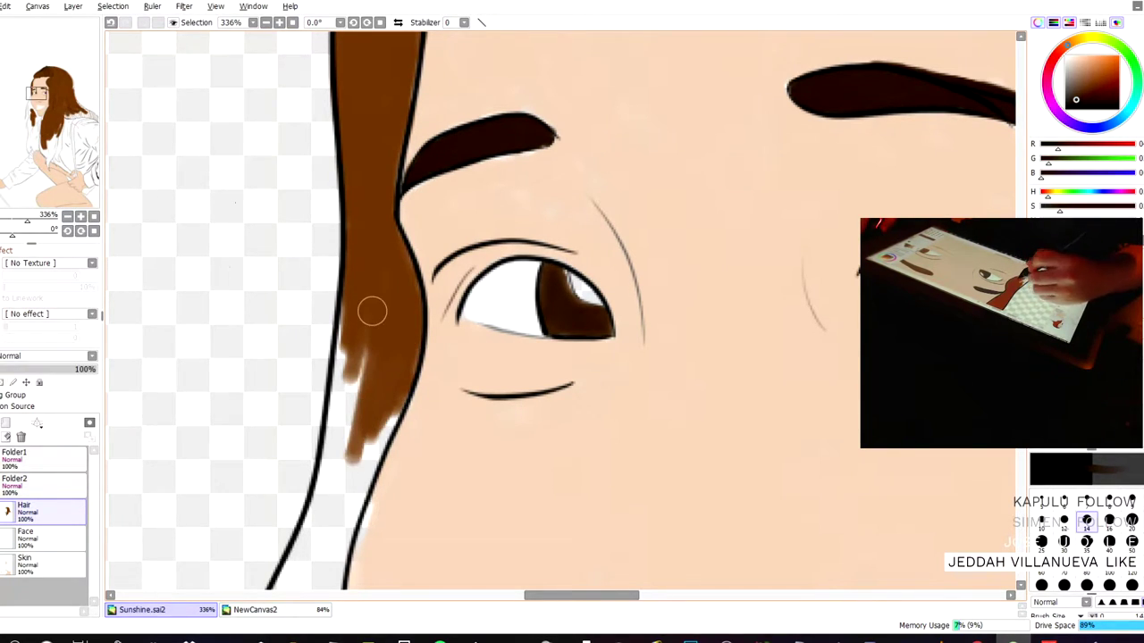
{"action": "mouse_move", "coordinate": [356, 390]}
{"action": "left_mouse_down"}
{"action": "mouse_move", "coordinate": [346, 427]}
{"action": "mouse_move", "coordinate": [357, 327]}
{"action": "mouse_move", "coordinate": [351, 379]}
{"action": "mouse_move", "coordinate": [362, 354]}
{"action": "left_mouse_up"}
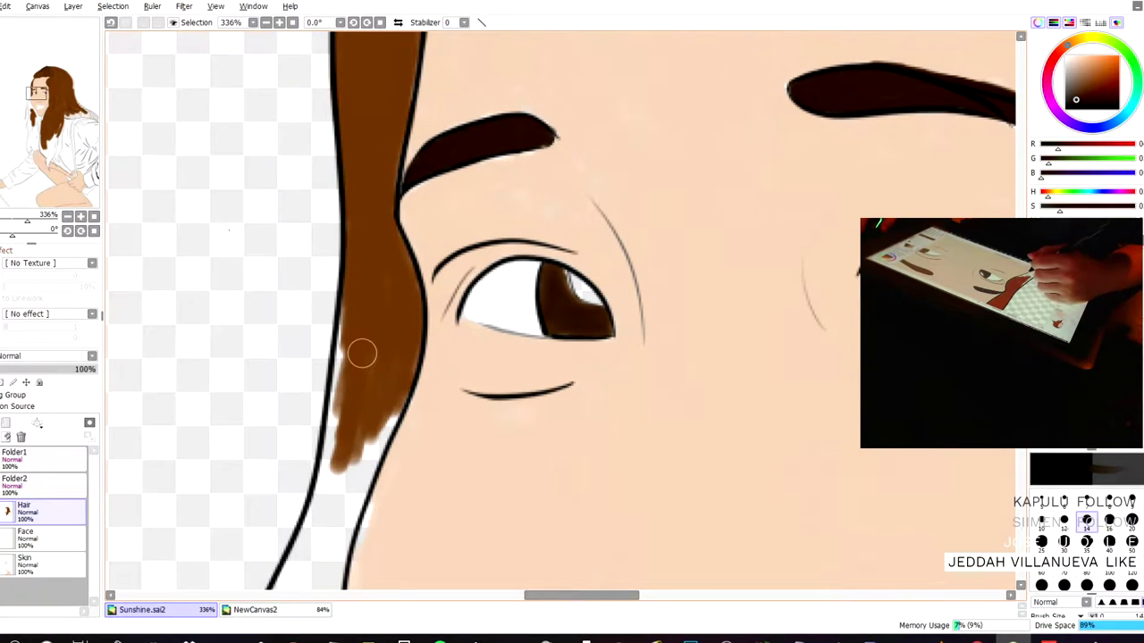
{"action": "mouse_move", "coordinate": [362, 353]}
{"action": "left_mouse_down"}
{"action": "mouse_move", "coordinate": [358, 302]}
{"action": "mouse_move", "coordinate": [343, 368]}
{"action": "mouse_move", "coordinate": [352, 301]}
{"action": "mouse_move", "coordinate": [328, 491]}
{"action": "mouse_move", "coordinate": [375, 346]}
{"action": "mouse_move", "coordinate": [352, 488]}
{"action": "mouse_move", "coordinate": [386, 401]}
{"action": "mouse_move", "coordinate": [384, 431]}
{"action": "mouse_move", "coordinate": [407, 329]}
{"action": "left_mouse_up"}
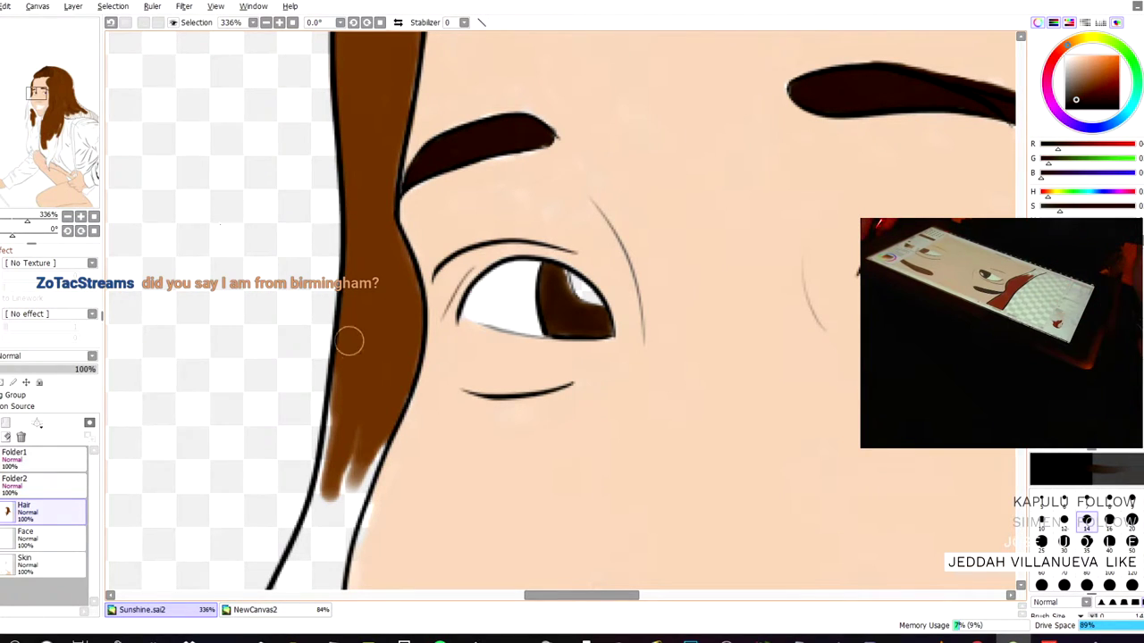
- Continue the brown fill down the strand along the cheek to the height of the nose
{"action": "scroll", "coordinate": [219, 152], "scroll_direction": "down", "scroll_amount": 5}
{"action": "mouse_move", "coordinate": [331, 122]}
{"action": "left_mouse_down"}
{"action": "mouse_move", "coordinate": [333, 221]}
{"action": "mouse_move", "coordinate": [327, 241]}
{"action": "mouse_move", "coordinate": [331, 198]}
{"action": "mouse_move", "coordinate": [307, 241]}
{"action": "mouse_move", "coordinate": [335, 177]}
{"action": "mouse_move", "coordinate": [298, 269]}
{"action": "mouse_move", "coordinate": [336, 223]}
{"action": "left_mouse_up"}
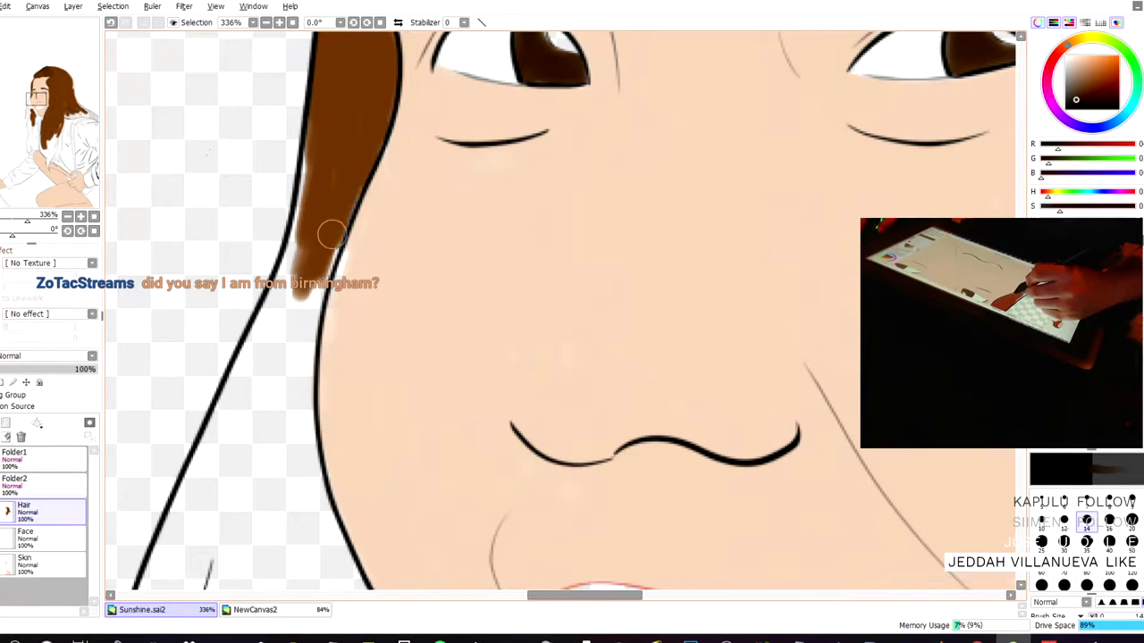
{"action": "mouse_move", "coordinate": [321, 183]}
{"action": "left_mouse_down"}
{"action": "mouse_move", "coordinate": [304, 233]}
{"action": "mouse_move", "coordinate": [309, 160]}
{"action": "mouse_move", "coordinate": [268, 331]}
{"action": "mouse_move", "coordinate": [289, 309]}
{"action": "mouse_move", "coordinate": [303, 317]}
{"action": "mouse_move", "coordinate": [334, 231]}
{"action": "mouse_move", "coordinate": [313, 277]}
{"action": "mouse_move", "coordinate": [282, 287]}
{"action": "mouse_move", "coordinate": [305, 200]}
{"action": "left_mouse_up"}
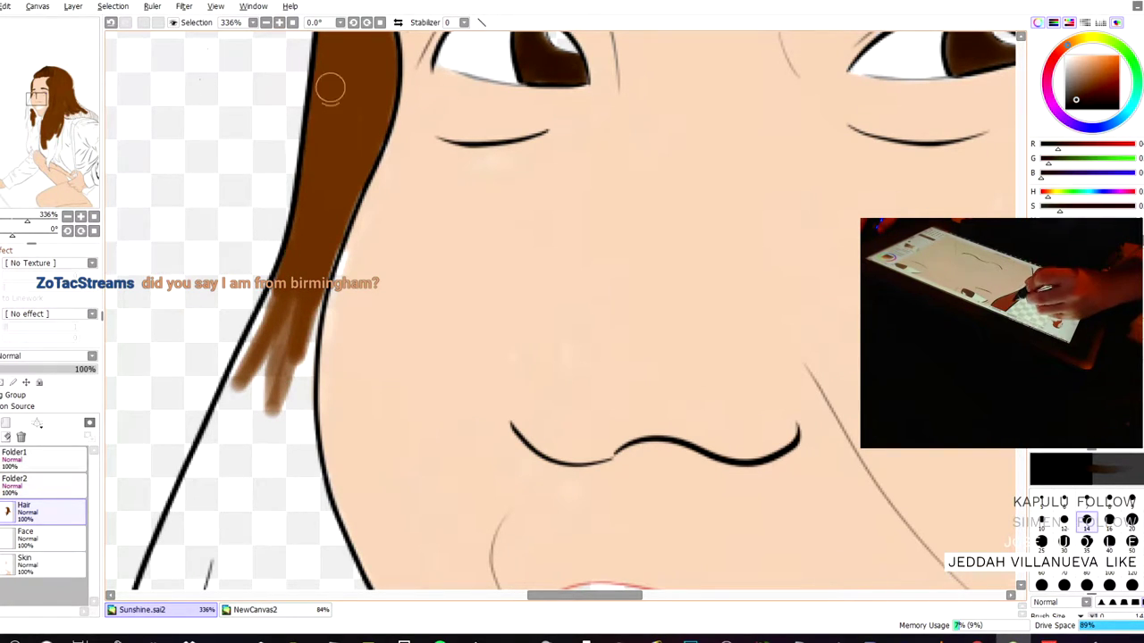
{"action": "mouse_move", "coordinate": [276, 382]}
{"action": "left_mouse_down"}
{"action": "mouse_move", "coordinate": [245, 456]}
{"action": "mouse_move", "coordinate": [280, 308]}
{"action": "mouse_move", "coordinate": [276, 423]}
{"action": "mouse_move", "coordinate": [295, 277]}
{"action": "mouse_move", "coordinate": [295, 402]}
{"action": "mouse_move", "coordinate": [300, 324]}
{"action": "mouse_move", "coordinate": [301, 342]}
{"action": "mouse_move", "coordinate": [336, 224]}
{"action": "mouse_move", "coordinate": [277, 326]}
{"action": "mouse_move", "coordinate": [278, 298]}
{"action": "mouse_move", "coordinate": [264, 321]}
{"action": "mouse_move", "coordinate": [236, 387]}
{"action": "mouse_move", "coordinate": [217, 500]}
{"action": "mouse_move", "coordinate": [263, 369]}
{"action": "left_mouse_up"}
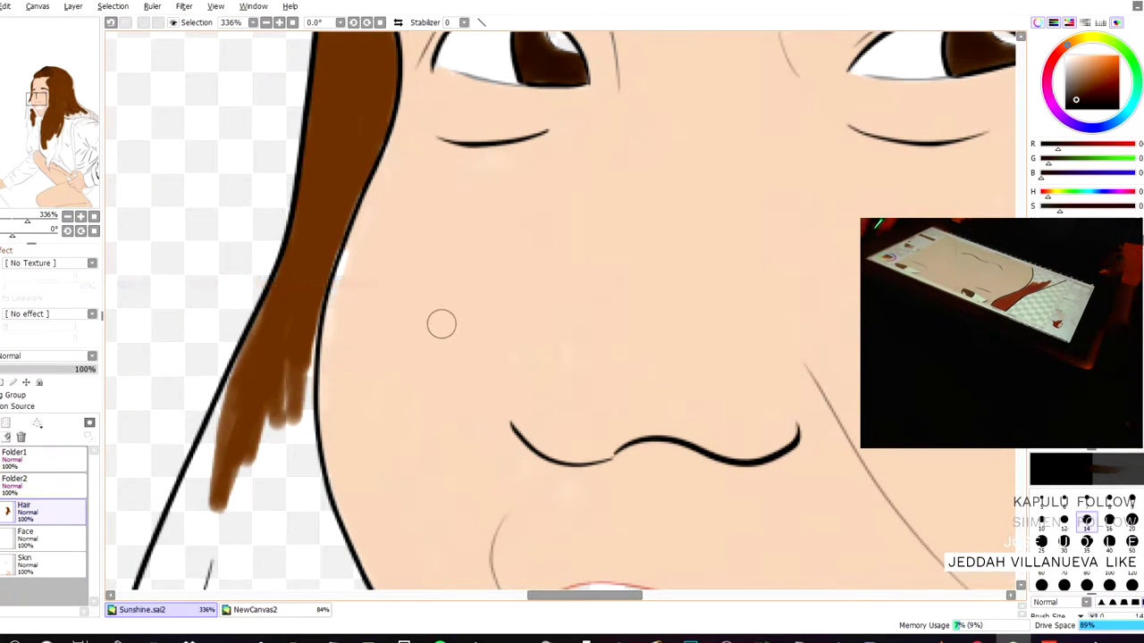
- Cover the widening part of the strand beside the cheek with broader brown strokes, undoing a stray stroke
{"action": "left_click_drag", "start_coordinate": [312, 203], "coordinate": [345, 76]}
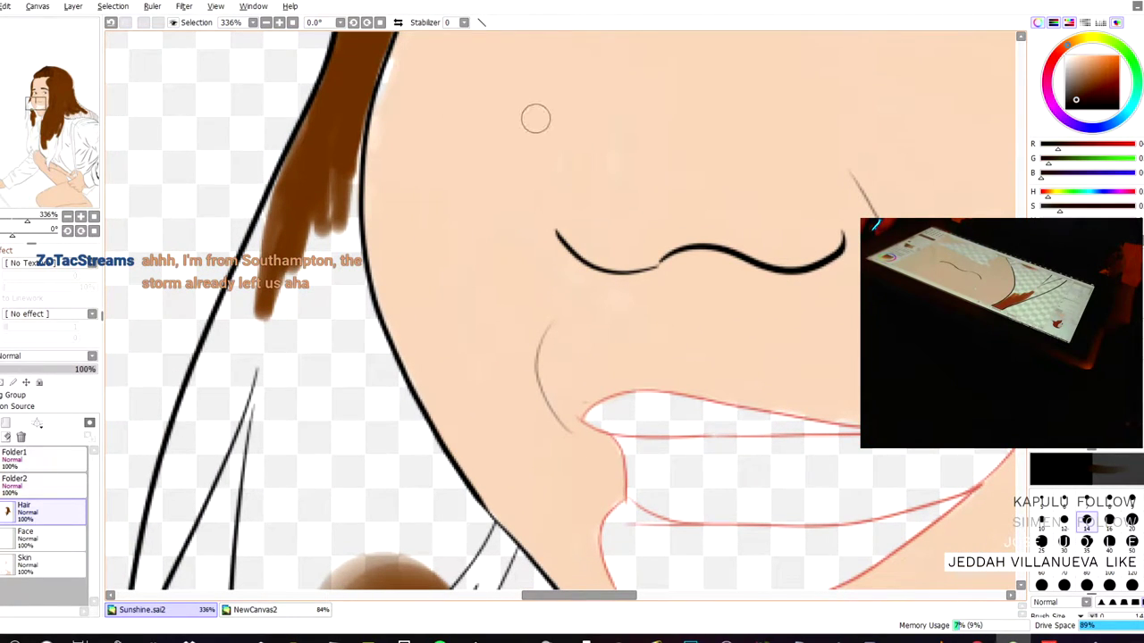
{"action": "mouse_move", "coordinate": [304, 255]}
{"action": "left_mouse_down"}
{"action": "mouse_move", "coordinate": [293, 357]}
{"action": "mouse_move", "coordinate": [306, 228]}
{"action": "mouse_move", "coordinate": [263, 378]}
{"action": "mouse_move", "coordinate": [259, 348]}
{"action": "left_mouse_up"}
{"action": "mouse_move", "coordinate": [326, 187]}
{"action": "left_mouse_down"}
{"action": "mouse_move", "coordinate": [303, 317]}
{"action": "mouse_move", "coordinate": [339, 179]}
{"action": "mouse_move", "coordinate": [349, 213]}
{"action": "mouse_move", "coordinate": [356, 194]}
{"action": "mouse_move", "coordinate": [357, 134]}
{"action": "mouse_move", "coordinate": [342, 202]}
{"action": "mouse_move", "coordinate": [345, 192]}
{"action": "mouse_move", "coordinate": [344, 295]}
{"action": "mouse_move", "coordinate": [332, 402]}
{"action": "left_mouse_up"}
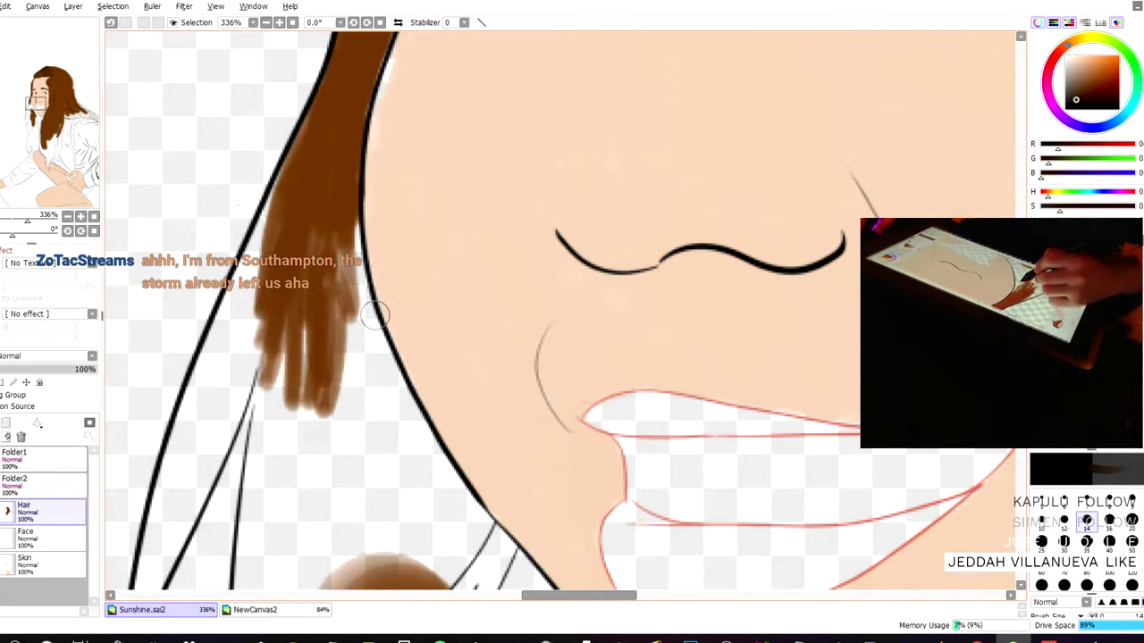
{"action": "key", "text": "e"}
{"action": "mouse_move", "coordinate": [331, 312]}
{"action": "left_mouse_down"}
{"action": "mouse_move", "coordinate": [352, 408]}
{"action": "mouse_move", "coordinate": [327, 473]}
{"action": "mouse_move", "coordinate": [313, 353]}
{"action": "mouse_move", "coordinate": [281, 358]}
{"action": "mouse_move", "coordinate": [259, 322]}
{"action": "mouse_move", "coordinate": [304, 295]}
{"action": "mouse_move", "coordinate": [331, 250]}
{"action": "mouse_move", "coordinate": [318, 243]}
{"action": "mouse_move", "coordinate": [327, 332]}
{"action": "mouse_move", "coordinate": [343, 300]}
{"action": "mouse_move", "coordinate": [315, 183]}
{"action": "mouse_move", "coordinate": [245, 343]}
{"action": "mouse_move", "coordinate": [370, 480]}
{"action": "mouse_move", "coordinate": [386, 413]}
{"action": "mouse_move", "coordinate": [357, 301]}
{"action": "mouse_move", "coordinate": [388, 433]}
{"action": "mouse_move", "coordinate": [388, 407]}
{"action": "mouse_move", "coordinate": [396, 429]}
{"action": "mouse_move", "coordinate": [363, 365]}
{"action": "mouse_move", "coordinate": [373, 322]}
{"action": "mouse_move", "coordinate": [364, 366]}
{"action": "left_mouse_up"}
{"action": "key", "text": "ctrl+z"}
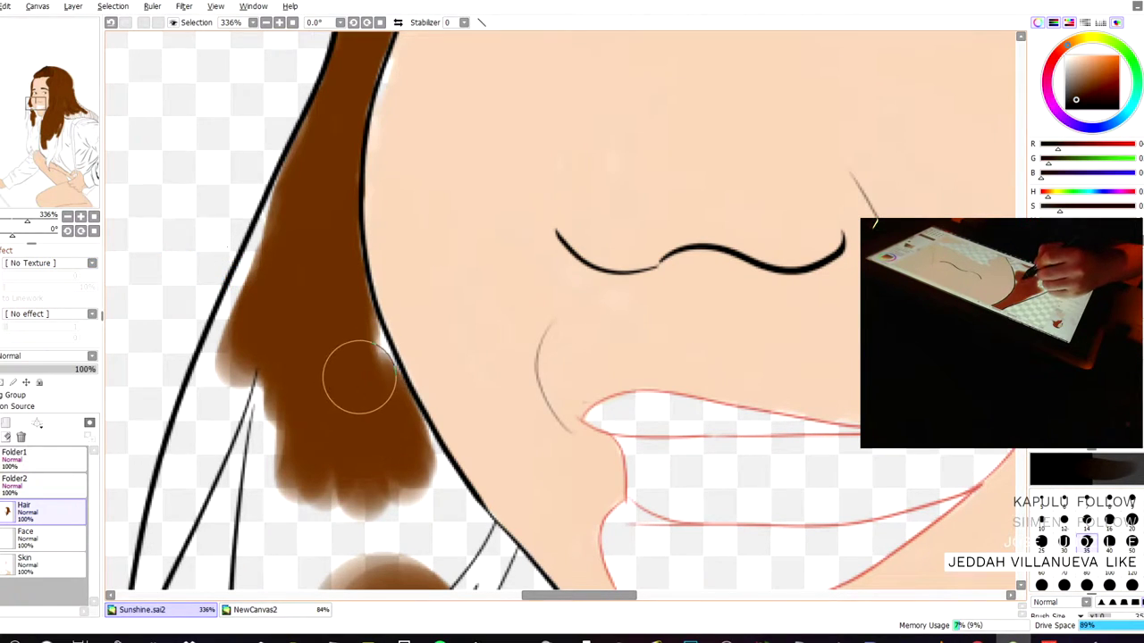
- Fill the widened strand in brown up to the lower cheek outline and the strand's outer outline
{"action": "mouse_move", "coordinate": [346, 339]}
{"action": "left_mouse_down"}
{"action": "mouse_move", "coordinate": [350, 301]}
{"action": "mouse_move", "coordinate": [383, 391]}
{"action": "mouse_move", "coordinate": [374, 366]}
{"action": "mouse_move", "coordinate": [401, 503]}
{"action": "mouse_move", "coordinate": [352, 446]}
{"action": "mouse_move", "coordinate": [338, 466]}
{"action": "mouse_move", "coordinate": [319, 465]}
{"action": "mouse_move", "coordinate": [304, 408]}
{"action": "mouse_move", "coordinate": [279, 534]}
{"action": "mouse_move", "coordinate": [272, 381]}
{"action": "mouse_move", "coordinate": [260, 351]}
{"action": "mouse_move", "coordinate": [229, 390]}
{"action": "mouse_move", "coordinate": [246, 293]}
{"action": "left_mouse_up"}
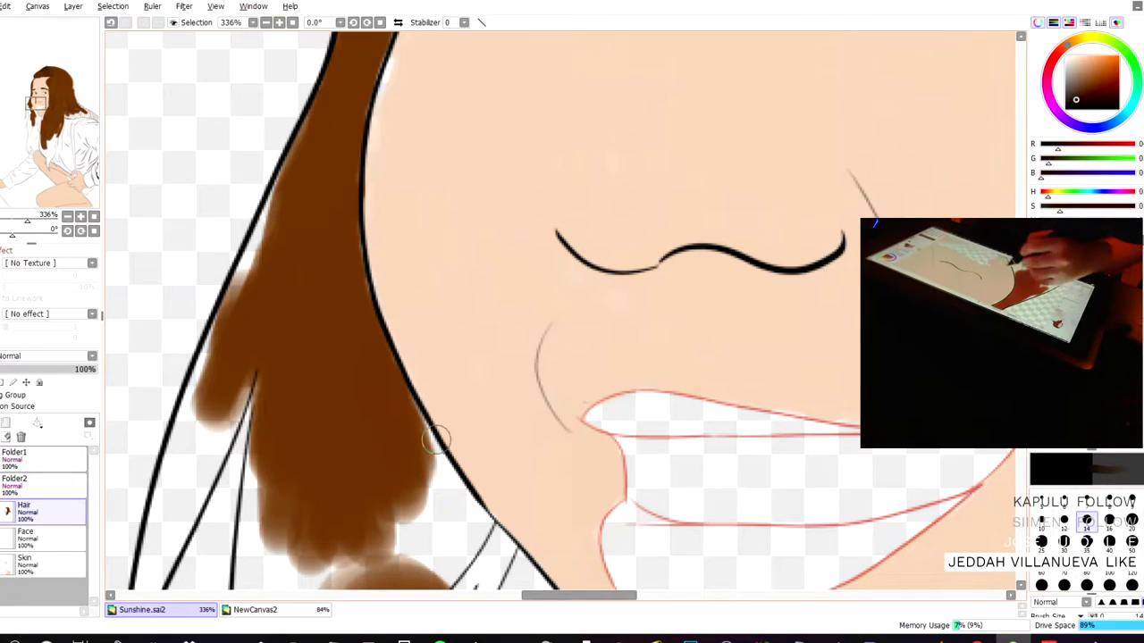
{"action": "mouse_move", "coordinate": [399, 511]}
{"action": "left_mouse_down"}
{"action": "mouse_move", "coordinate": [450, 504]}
{"action": "mouse_move", "coordinate": [459, 492]}
{"action": "mouse_move", "coordinate": [404, 398]}
{"action": "left_mouse_up"}
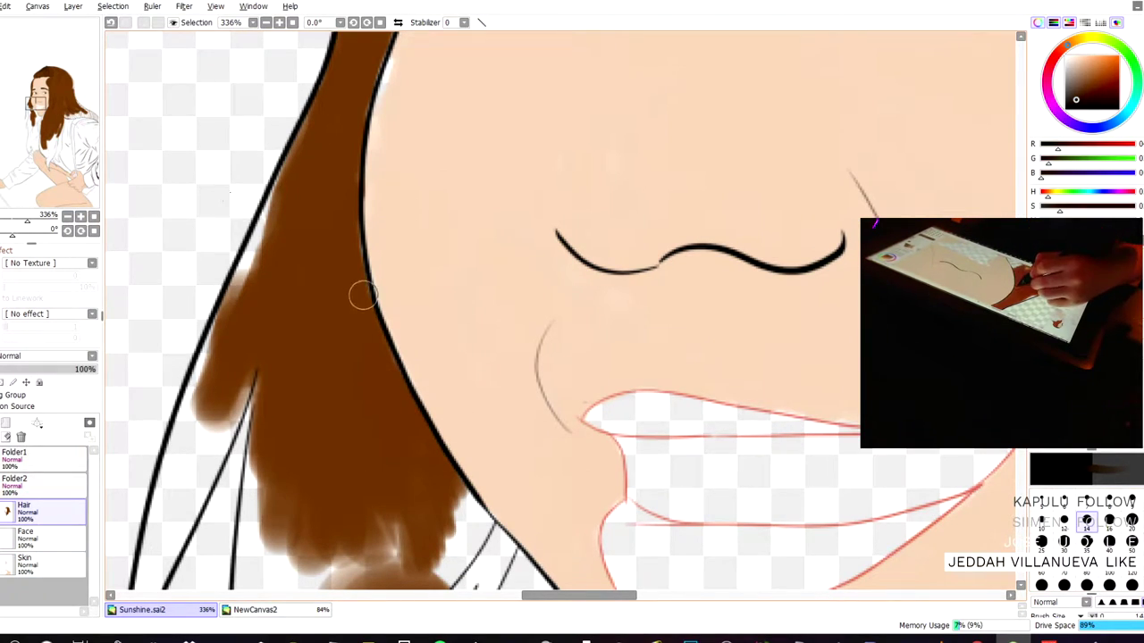
{"action": "mouse_move", "coordinate": [343, 235]}
{"action": "left_mouse_down"}
{"action": "mouse_move", "coordinate": [282, 244]}
{"action": "mouse_move", "coordinate": [276, 207]}
{"action": "mouse_move", "coordinate": [242, 301]}
{"action": "mouse_move", "coordinate": [281, 181]}
{"action": "mouse_move", "coordinate": [265, 226]}
{"action": "left_mouse_up"}
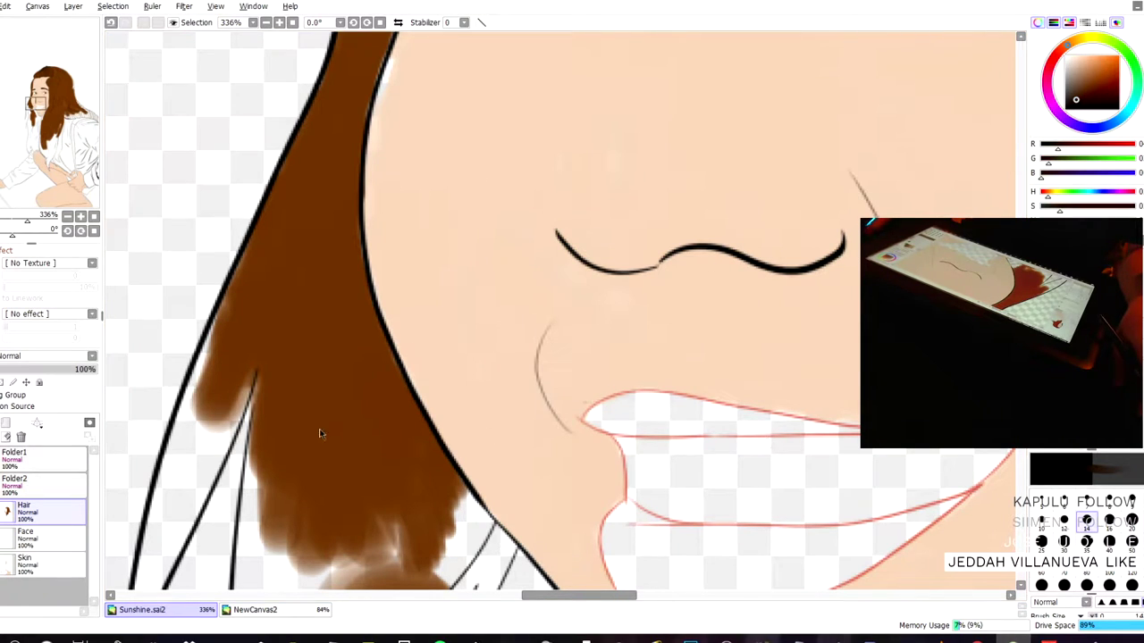
- Join the side strand to the brown patch below it and fill the gap along the jawline beside the mouth
{"action": "left_click_drag", "start_coordinate": [286, 247], "coordinate": [325, 86]}
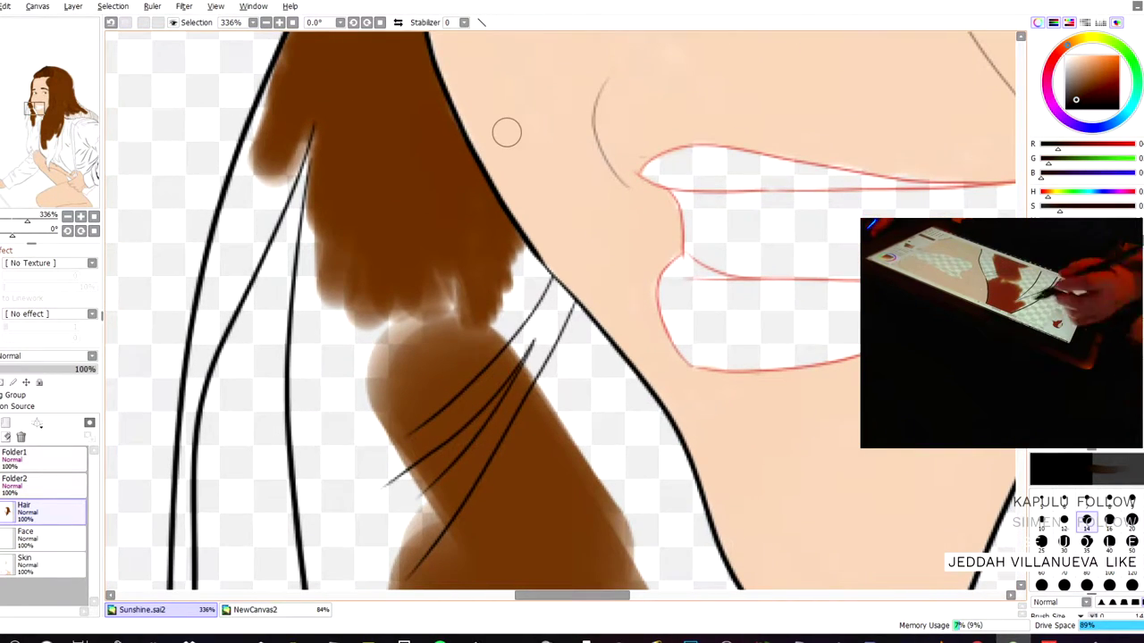
{"action": "scroll", "coordinate": [512, 335], "scroll_direction": "down", "scroll_amount": 4}
{"action": "scroll", "coordinate": [490, 327], "scroll_direction": "up", "scroll_amount": 2}
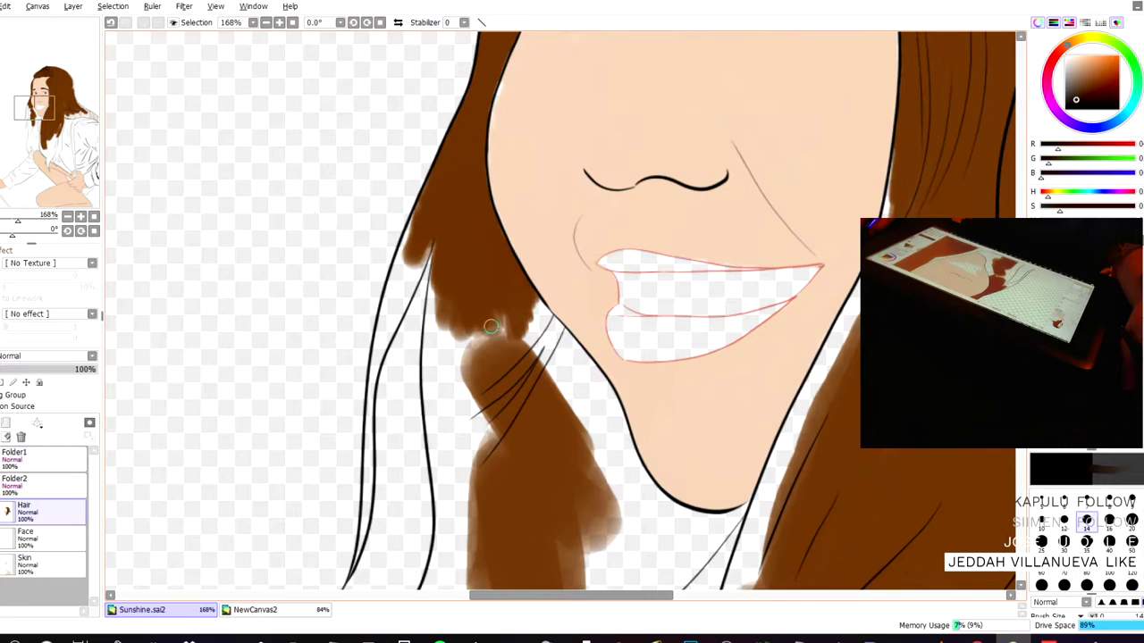
{"action": "left_click_drag", "start_coordinate": [371, 243], "coordinate": [326, 123]}
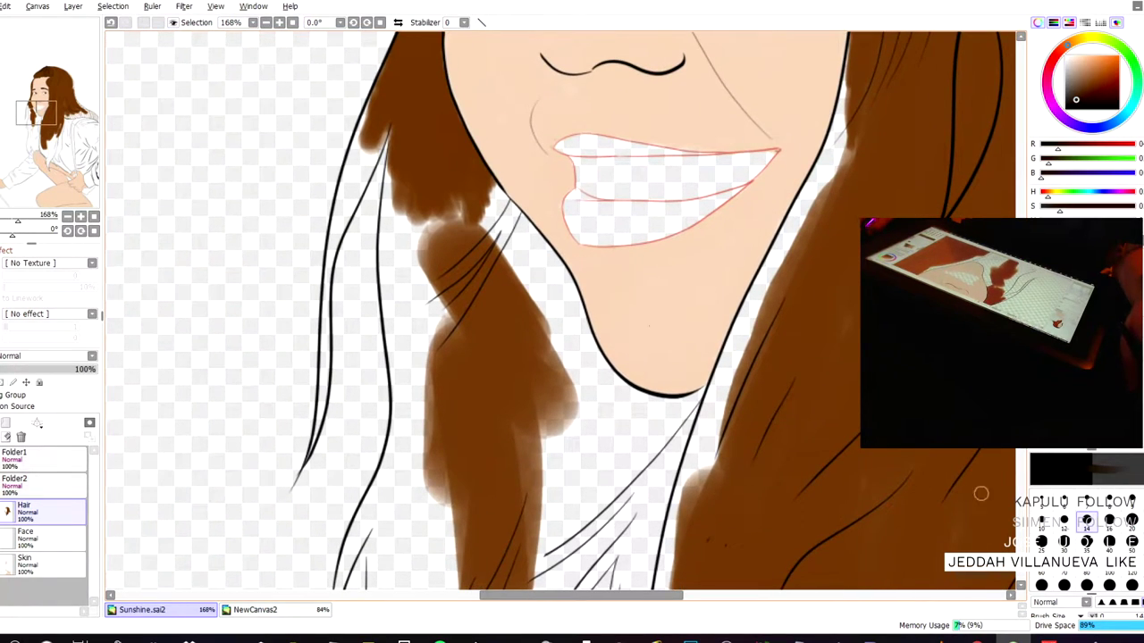
{"action": "mouse_move", "coordinate": [428, 330]}
{"action": "left_mouse_down"}
{"action": "mouse_move", "coordinate": [422, 210]}
{"action": "mouse_move", "coordinate": [422, 321]}
{"action": "mouse_move", "coordinate": [422, 243]}
{"action": "mouse_move", "coordinate": [442, 284]}
{"action": "mouse_move", "coordinate": [444, 236]}
{"action": "mouse_move", "coordinate": [463, 236]}
{"action": "mouse_move", "coordinate": [494, 251]}
{"action": "left_mouse_up"}
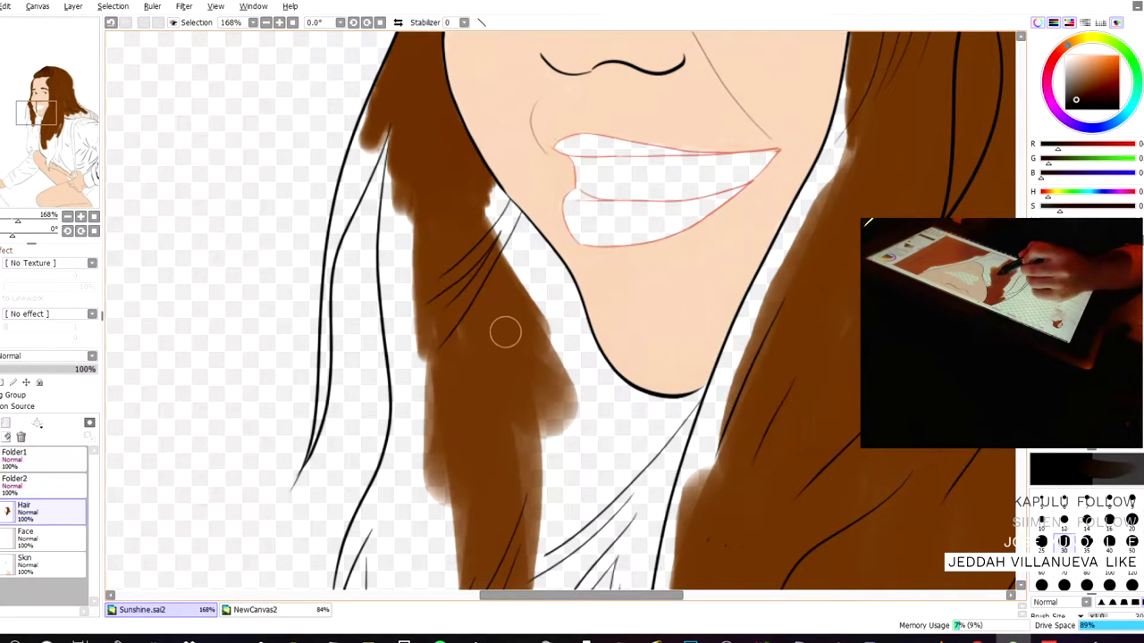
{"action": "mouse_move", "coordinate": [485, 205]}
{"action": "left_mouse_down"}
{"action": "mouse_move", "coordinate": [544, 291]}
{"action": "mouse_move", "coordinate": [523, 239]}
{"action": "mouse_move", "coordinate": [517, 279]}
{"action": "mouse_move", "coordinate": [530, 303]}
{"action": "mouse_move", "coordinate": [543, 292]}
{"action": "mouse_move", "coordinate": [534, 238]}
{"action": "mouse_move", "coordinate": [484, 176]}
{"action": "mouse_move", "coordinate": [553, 304]}
{"action": "mouse_move", "coordinate": [554, 330]}
{"action": "mouse_move", "coordinate": [541, 302]}
{"action": "mouse_move", "coordinate": [537, 334]}
{"action": "mouse_move", "coordinate": [561, 306]}
{"action": "left_mouse_up"}
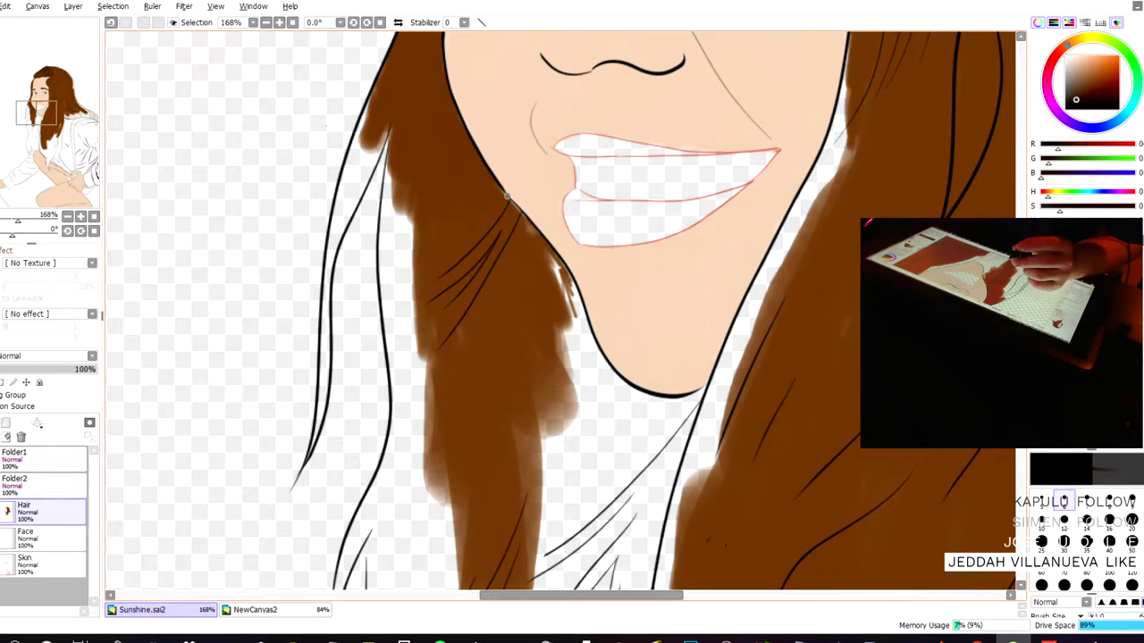
- Add brown streaks at the strand's outer edge and fill the hair up to the jawline beside the chin
{"action": "left_click", "coordinate": [1086, 523]}
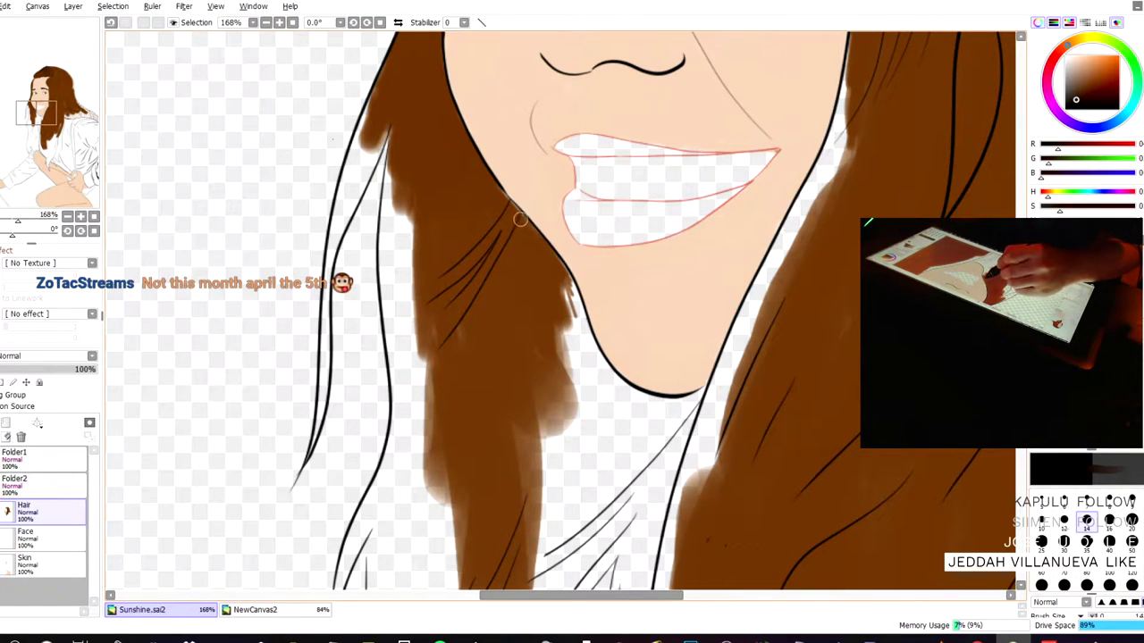
{"action": "mouse_move", "coordinate": [408, 241]}
{"action": "left_mouse_down"}
{"action": "mouse_move", "coordinate": [406, 331]}
{"action": "mouse_move", "coordinate": [393, 206]}
{"action": "mouse_move", "coordinate": [396, 260]}
{"action": "left_mouse_up"}
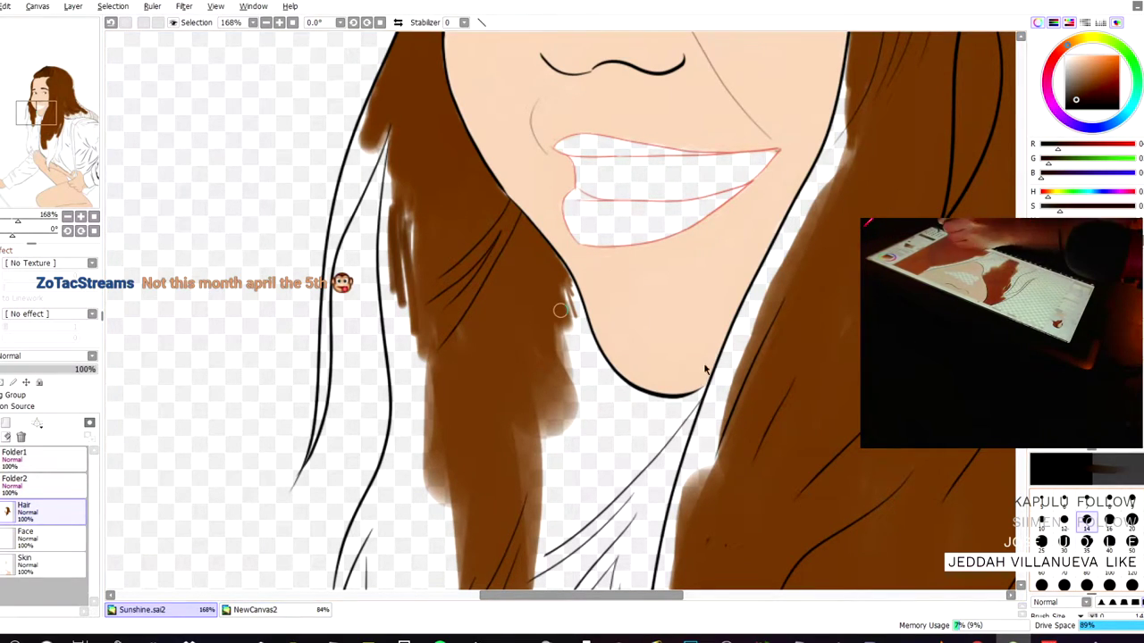
{"action": "mouse_move", "coordinate": [572, 357]}
{"action": "left_mouse_down"}
{"action": "mouse_move", "coordinate": [562, 288]}
{"action": "mouse_move", "coordinate": [551, 435]}
{"action": "mouse_move", "coordinate": [577, 427]}
{"action": "mouse_move", "coordinate": [592, 387]}
{"action": "mouse_move", "coordinate": [572, 317]}
{"action": "left_mouse_up"}
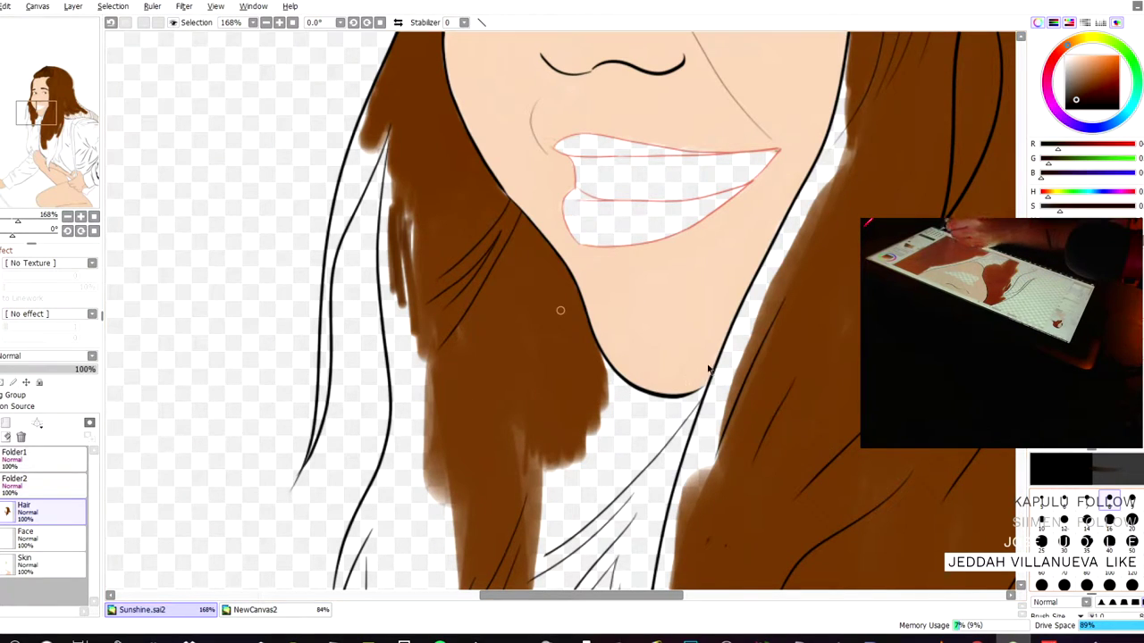
{"action": "mouse_move", "coordinate": [563, 429]}
{"action": "left_mouse_down"}
{"action": "mouse_move", "coordinate": [603, 474]}
{"action": "mouse_move", "coordinate": [562, 420]}
{"action": "left_mouse_up"}
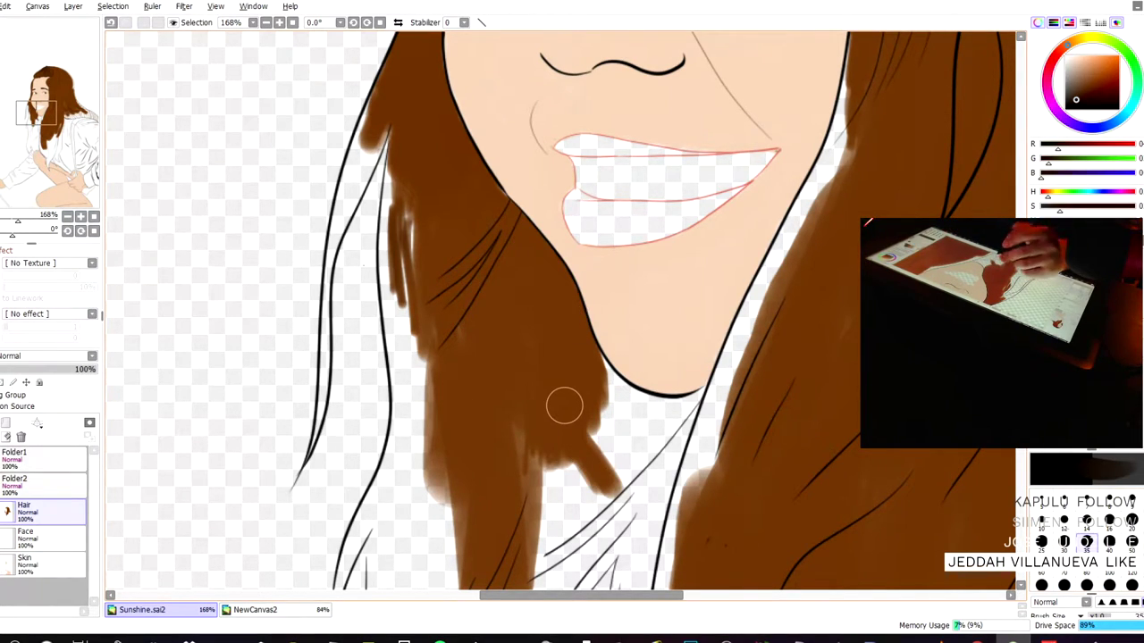
- Paint brown strokes beneath the chin to connect the side strand with the large hair mass, undoing the first stroke
{"action": "scroll", "coordinate": [319, 558], "scroll_direction": "down", "scroll_amount": 3}
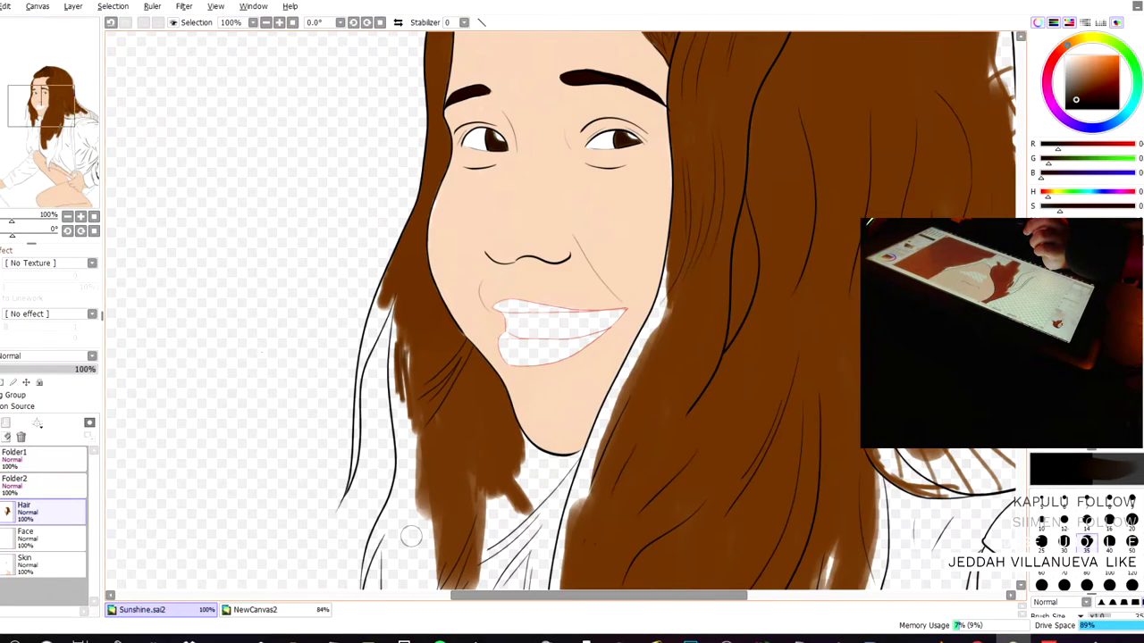
{"action": "scroll", "coordinate": [407, 548], "scroll_direction": "down", "scroll_amount": 2}
{"action": "left_click_drag", "start_coordinate": [315, 299], "coordinate": [414, 156]}
{"action": "scroll", "coordinate": [392, 236], "scroll_direction": "up", "scroll_amount": 2}
{"action": "left_click_drag", "start_coordinate": [392, 235], "coordinate": [416, 161]}
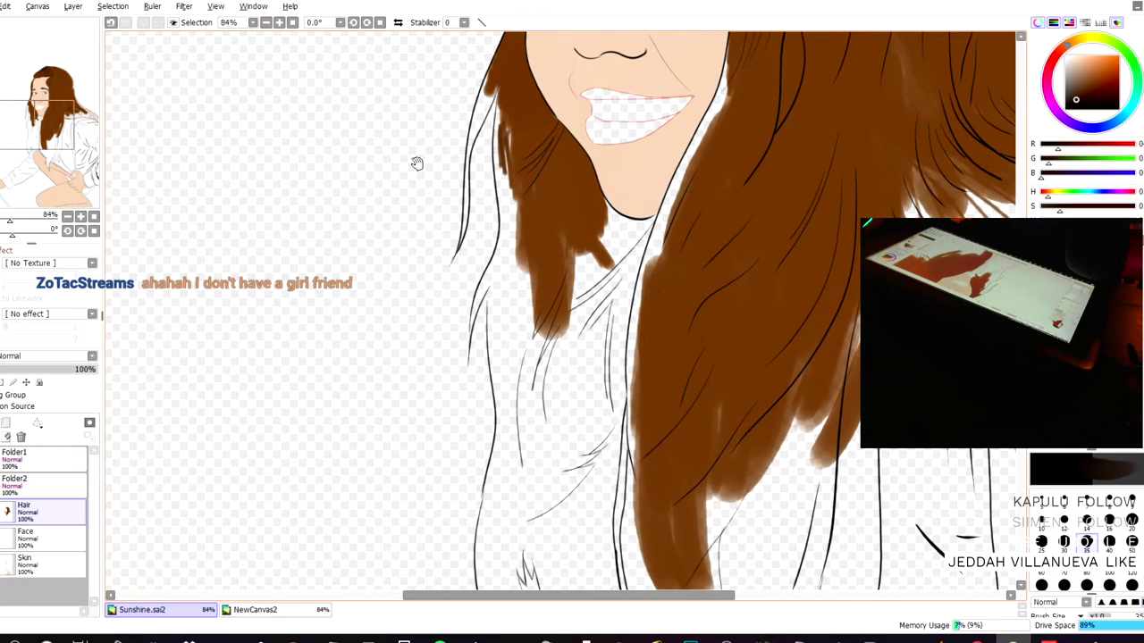
{"action": "scroll", "coordinate": [664, 289], "scroll_direction": "up", "scroll_amount": 2}
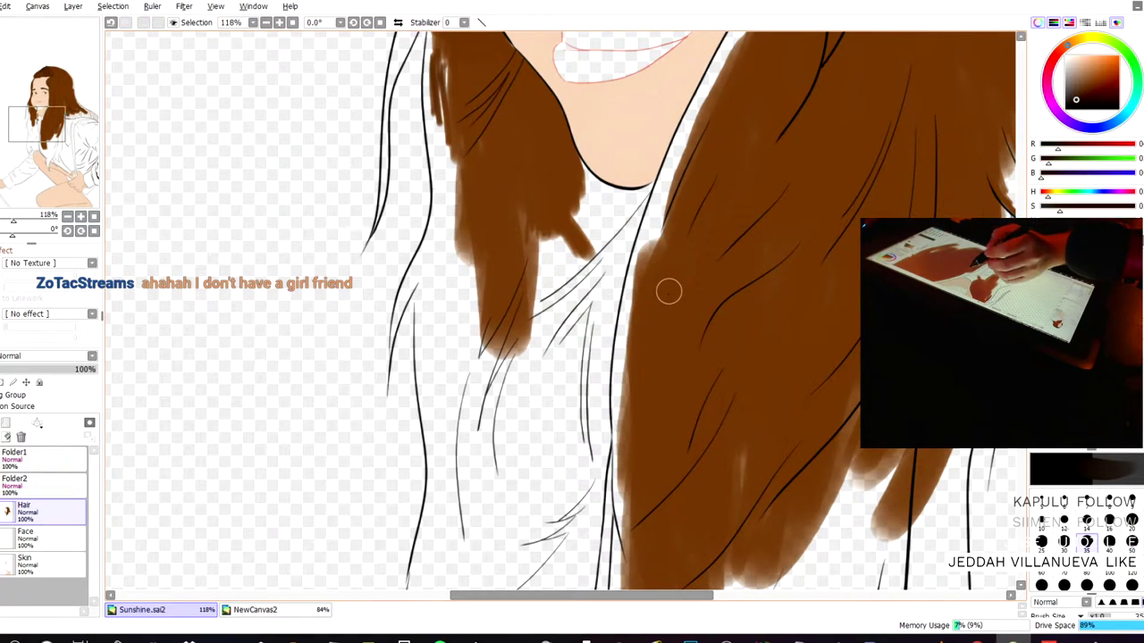
{"action": "mouse_move", "coordinate": [576, 194]}
{"action": "left_mouse_down"}
{"action": "mouse_move", "coordinate": [610, 214]}
{"action": "mouse_move", "coordinate": [564, 171]}
{"action": "mouse_move", "coordinate": [587, 178]}
{"action": "mouse_move", "coordinate": [565, 152]}
{"action": "mouse_move", "coordinate": [611, 195]}
{"action": "mouse_move", "coordinate": [591, 213]}
{"action": "mouse_move", "coordinate": [568, 194]}
{"action": "mouse_move", "coordinate": [579, 187]}
{"action": "mouse_move", "coordinate": [594, 202]}
{"action": "mouse_move", "coordinate": [554, 212]}
{"action": "mouse_move", "coordinate": [583, 238]}
{"action": "mouse_move", "coordinate": [587, 224]}
{"action": "mouse_move", "coordinate": [618, 346]}
{"action": "mouse_move", "coordinate": [590, 358]}
{"action": "mouse_move", "coordinate": [573, 330]}
{"action": "mouse_move", "coordinate": [556, 340]}
{"action": "mouse_move", "coordinate": [564, 312]}
{"action": "mouse_move", "coordinate": [602, 393]}
{"action": "mouse_move", "coordinate": [618, 344]}
{"action": "left_mouse_up"}
{"action": "key", "text": "ctrl+z"}
{"action": "right_click", "coordinate": [603, 388]}
{"action": "left_click", "coordinate": [613, 299]}
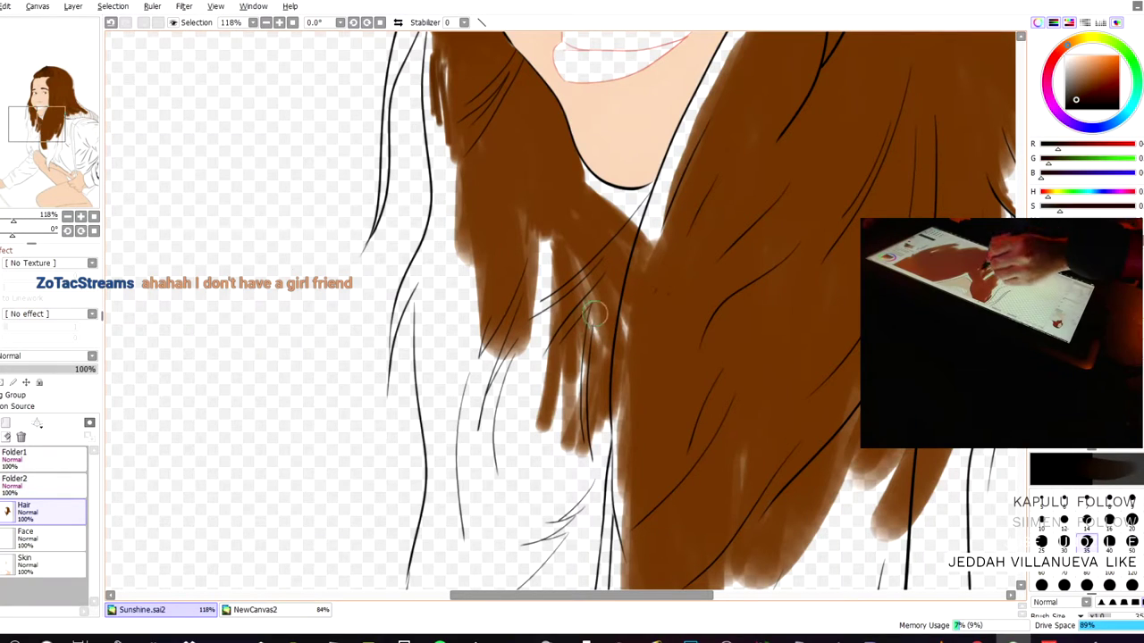
- Fill the white gaps between the brown streaks below the chin
{"action": "left_click_drag", "start_coordinate": [594, 314], "coordinate": [636, 330]}
{"action": "mouse_move", "coordinate": [541, 272]}
{"action": "left_mouse_down"}
{"action": "mouse_move", "coordinate": [553, 379]}
{"action": "mouse_move", "coordinate": [563, 306]}
{"action": "mouse_move", "coordinate": [523, 202]}
{"action": "mouse_move", "coordinate": [543, 349]}
{"action": "mouse_move", "coordinate": [534, 347]}
{"action": "left_mouse_up"}
{"action": "mouse_move", "coordinate": [568, 368]}
{"action": "left_mouse_down"}
{"action": "mouse_move", "coordinate": [582, 383]}
{"action": "mouse_move", "coordinate": [616, 365]}
{"action": "left_mouse_up"}
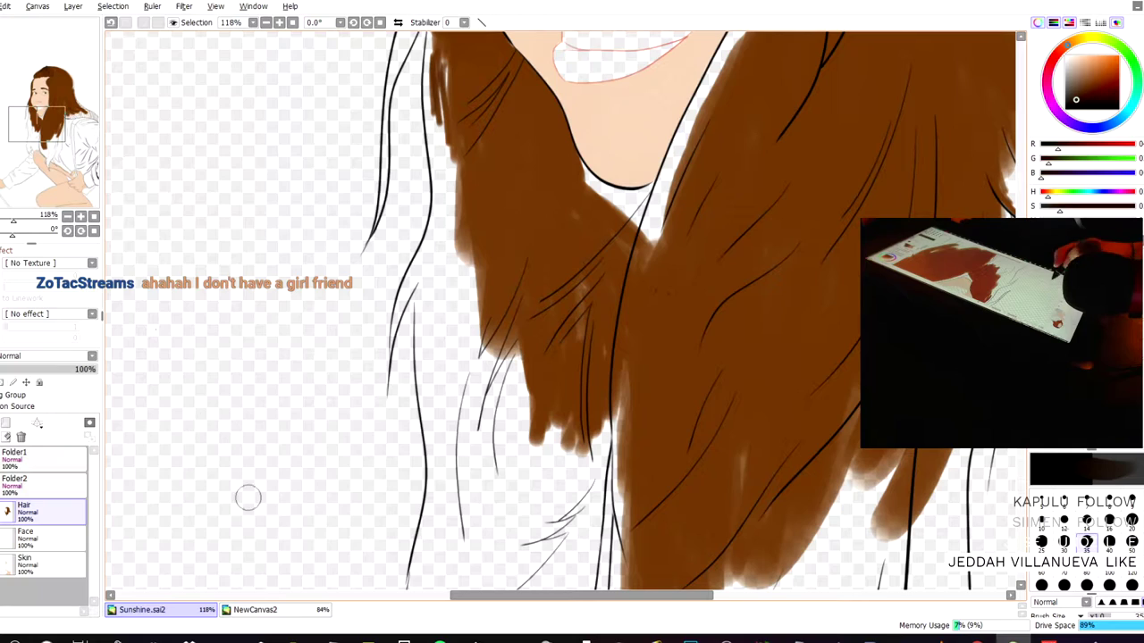
{"action": "mouse_move", "coordinate": [179, 487]}
{"action": "left_mouse_down"}
{"action": "mouse_move", "coordinate": [225, 547]}
{"action": "mouse_move", "coordinate": [271, 529]}
{"action": "left_mouse_up"}
{"action": "mouse_move", "coordinate": [234, 428]}
{"action": "left_mouse_down"}
{"action": "mouse_move", "coordinate": [198, 415]}
{"action": "mouse_move", "coordinate": [207, 367]}
{"action": "left_mouse_up"}
{"action": "left_click_drag", "start_coordinate": [257, 360], "coordinate": [191, 375]}
{"action": "key", "text": "ctrl+z"}
{"action": "key", "text": "ctrl+z"}
{"action": "key", "text": "ctrl+z"}
{"action": "key", "text": "ctrl+z"}
{"action": "key", "text": "ctrl+z"}
{"action": "mouse_move", "coordinate": [234, 308]}
{"action": "left_mouse_down"}
{"action": "mouse_move", "coordinate": [238, 357]}
{"action": "mouse_move", "coordinate": [300, 380]}
{"action": "mouse_move", "coordinate": [228, 437]}
{"action": "left_mouse_up"}
{"action": "left_click_drag", "start_coordinate": [194, 333], "coordinate": [284, 325]}
{"action": "mouse_move", "coordinate": [214, 447]}
{"action": "left_mouse_down"}
{"action": "mouse_move", "coordinate": [212, 496]}
{"action": "mouse_move", "coordinate": [305, 511]}
{"action": "left_mouse_up"}
{"action": "key", "text": "ctrl+z"}
{"action": "key", "text": "ctrl+z"}
{"action": "key", "text": "ctrl+z"}
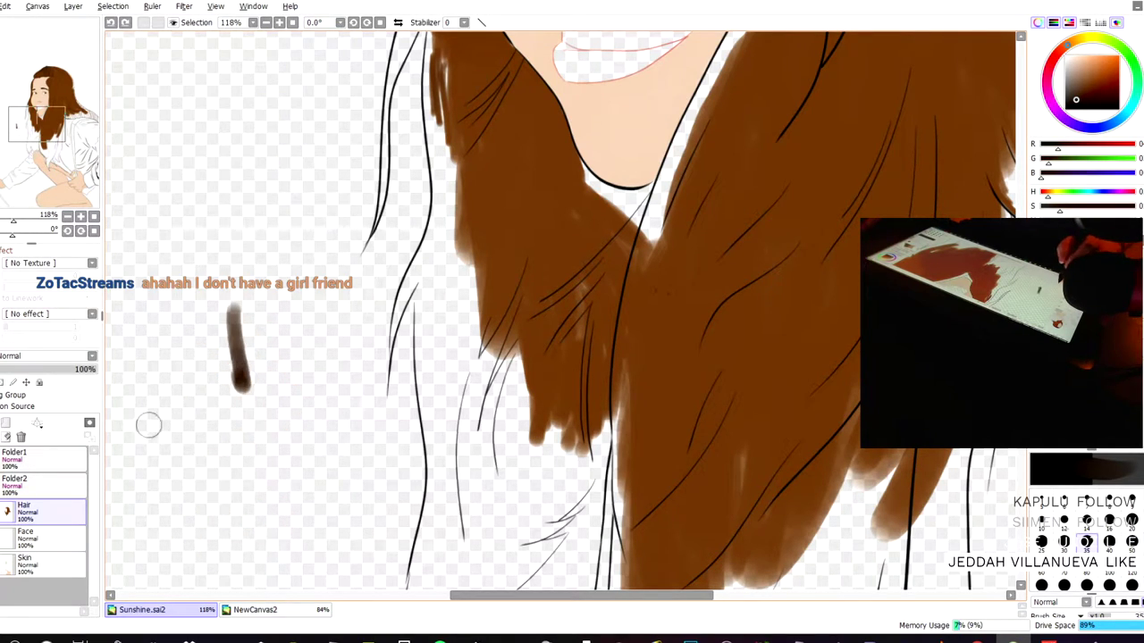
{"action": "key", "text": "ctrl+z"}
{"action": "mouse_move", "coordinate": [240, 330]}
{"action": "left_mouse_down"}
{"action": "mouse_move", "coordinate": [245, 382]}
{"action": "mouse_move", "coordinate": [293, 385]}
{"action": "mouse_move", "coordinate": [234, 438]}
{"action": "left_mouse_up"}
{"action": "left_click_drag", "start_coordinate": [198, 353], "coordinate": [281, 351]}
{"action": "left_click_drag", "start_coordinate": [230, 433], "coordinate": [270, 520]}
{"action": "key", "text": "ctrl+z"}
{"action": "key", "text": "ctrl+z"}
{"action": "key", "text": "ctrl+z"}
{"action": "key", "text": "ctrl+z"}
{"action": "key", "text": "ctrl+z"}
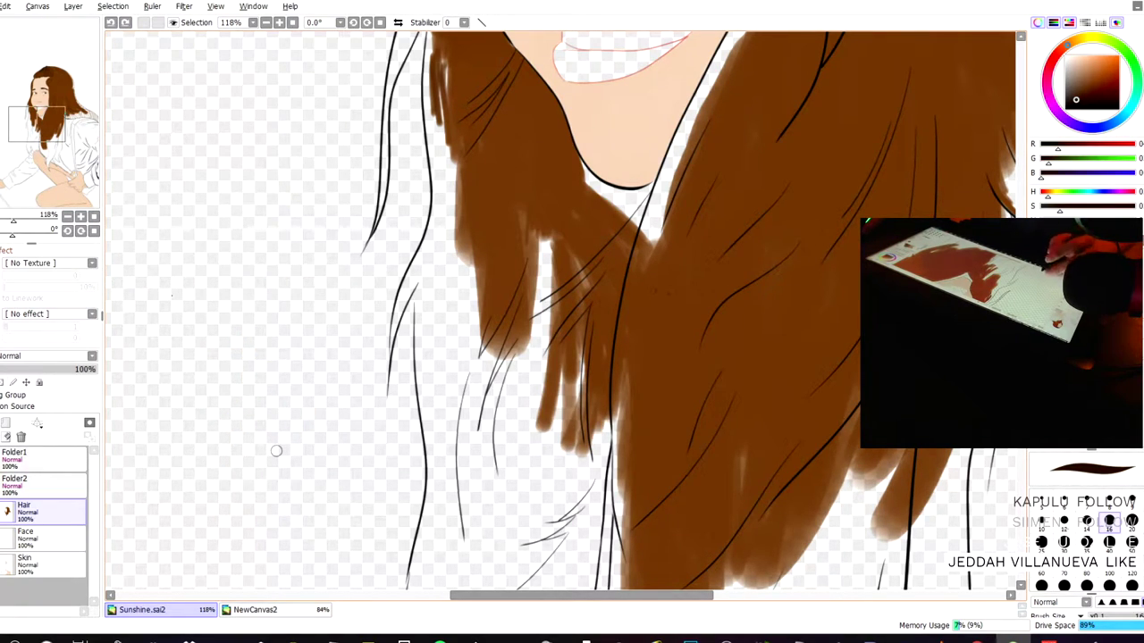
{"action": "left_click", "coordinate": [5, 6]}
{"action": "left_click", "coordinate": [18, 38]}
{"action": "left_click_drag", "start_coordinate": [218, 300], "coordinate": [238, 387]}
{"action": "key", "text": "ctrl+z"}
{"action": "mouse_move", "coordinate": [268, 345]}
{"action": "left_mouse_down"}
{"action": "mouse_move", "coordinate": [269, 426]}
{"action": "mouse_move", "coordinate": [243, 360]}
{"action": "left_mouse_up"}
{"action": "mouse_move", "coordinate": [280, 365]}
{"action": "left_mouse_down"}
{"action": "mouse_move", "coordinate": [257, 391]}
{"action": "mouse_move", "coordinate": [300, 416]}
{"action": "left_mouse_up"}
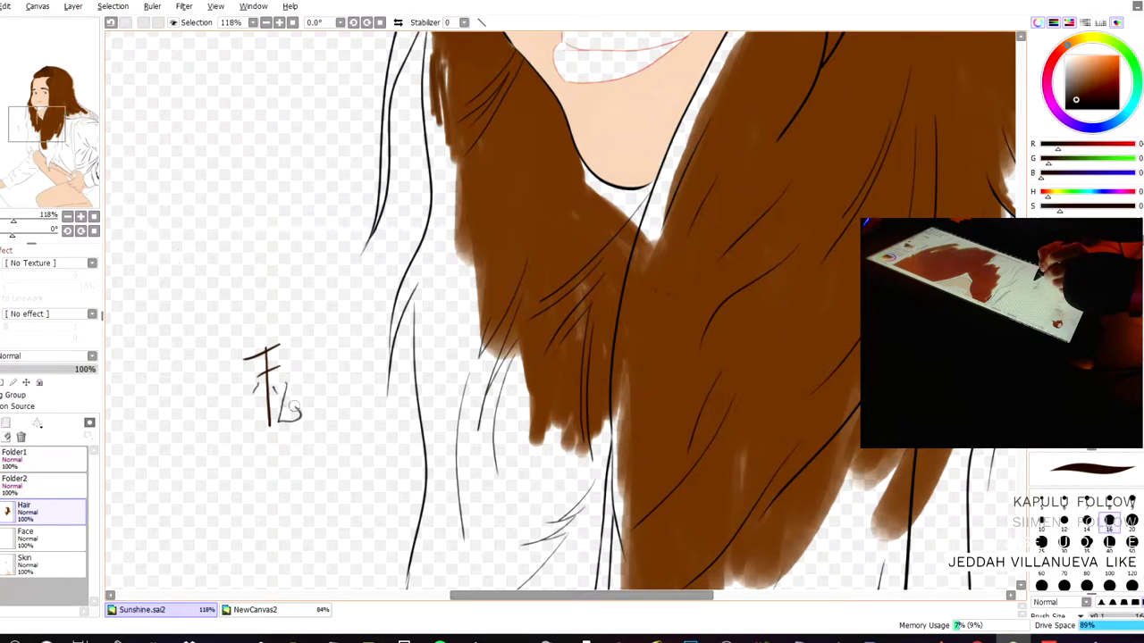
{"action": "left_click_drag", "start_coordinate": [306, 350], "coordinate": [316, 393]}
{"action": "mouse_move", "coordinate": [327, 355]}
{"action": "left_mouse_down"}
{"action": "mouse_move", "coordinate": [327, 406]}
{"action": "mouse_move", "coordinate": [343, 407]}
{"action": "left_mouse_up"}
{"action": "left_click_drag", "start_coordinate": [341, 371], "coordinate": [302, 371]}
{"action": "key", "text": "ctrl+z"}
{"action": "key", "text": "ctrl+z"}
{"action": "key", "text": "ctrl+z"}
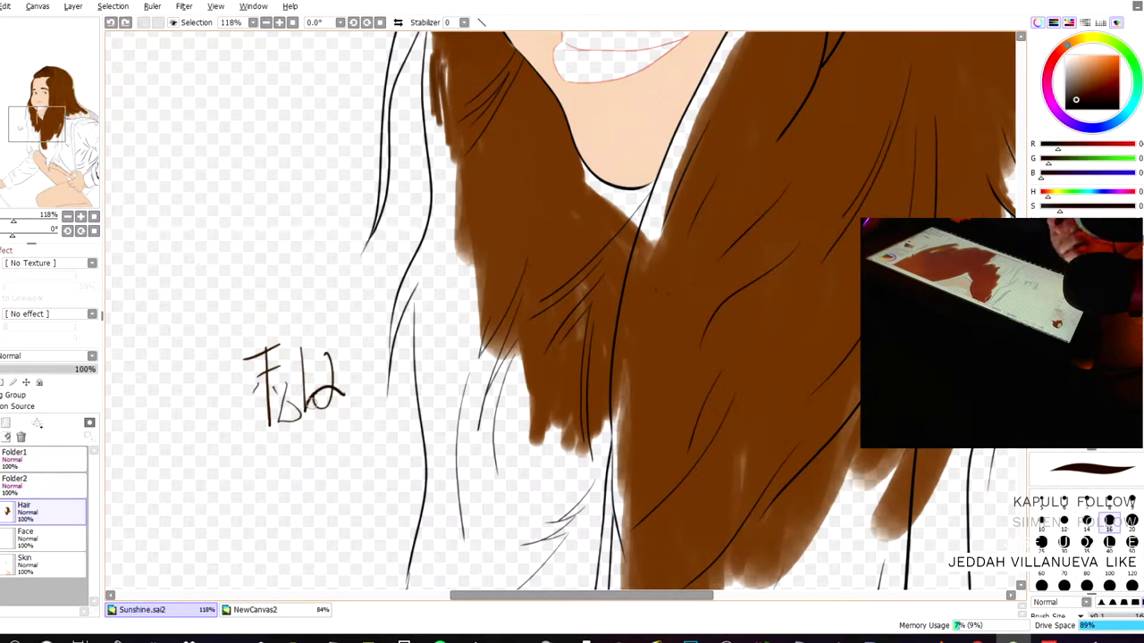
{"action": "key", "text": "ctrl+z"}
{"action": "key", "text": "ctrl+z"}
{"action": "key", "text": "ctrl+z"}
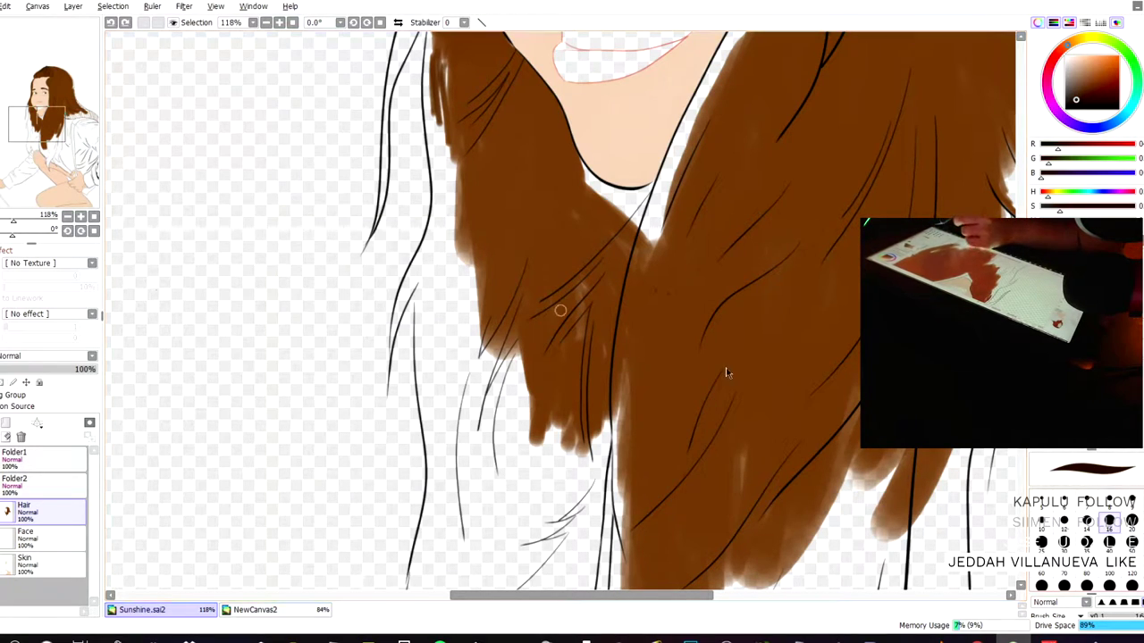
- Sample the hair's brown and fill the hair section below the chin with broad brush strokes at size 35 on the Hair layer
{"action": "key", "text": "c"}
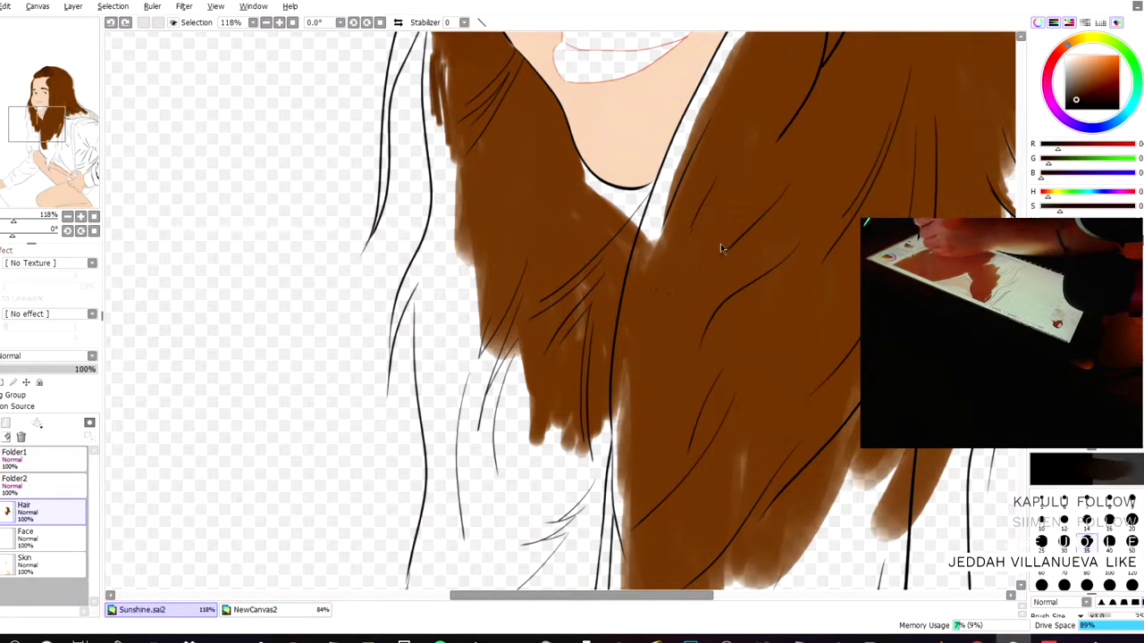
{"action": "left_click_drag", "start_coordinate": [496, 460], "coordinate": [457, 327]}
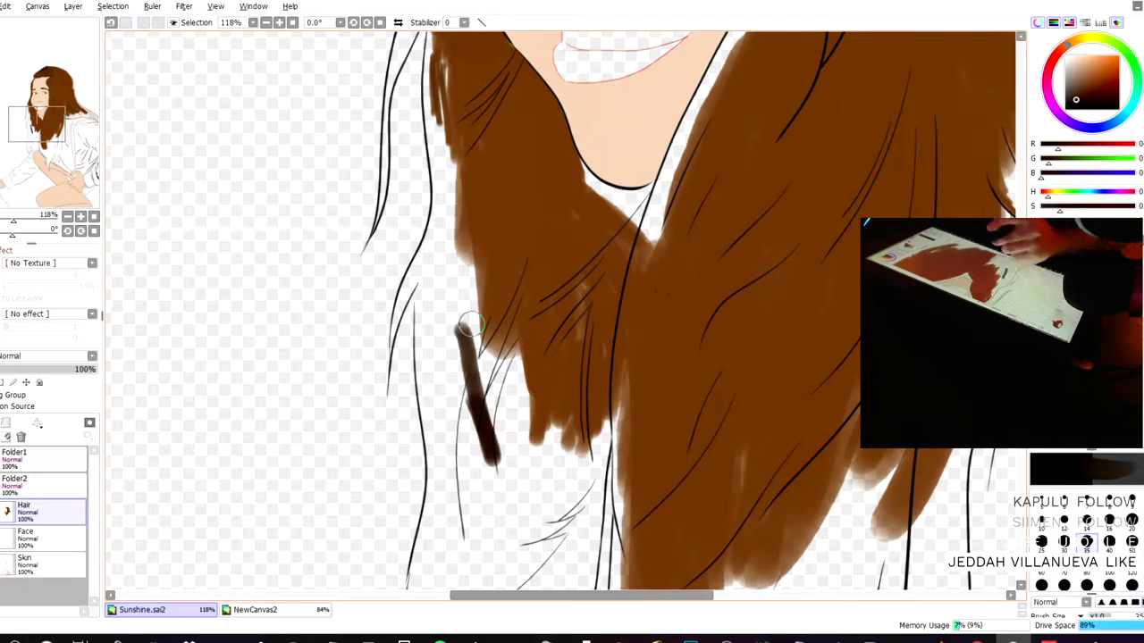
{"action": "key", "text": "ctrl+z"}
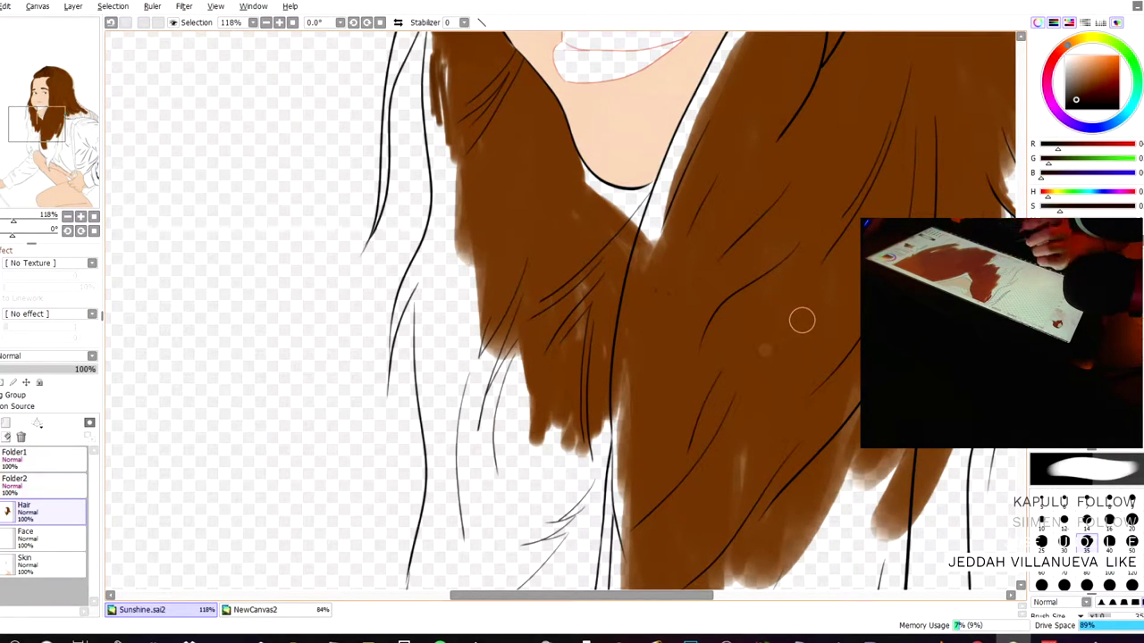
{"action": "left_click", "coordinate": [440, 257], "text": "alt"}
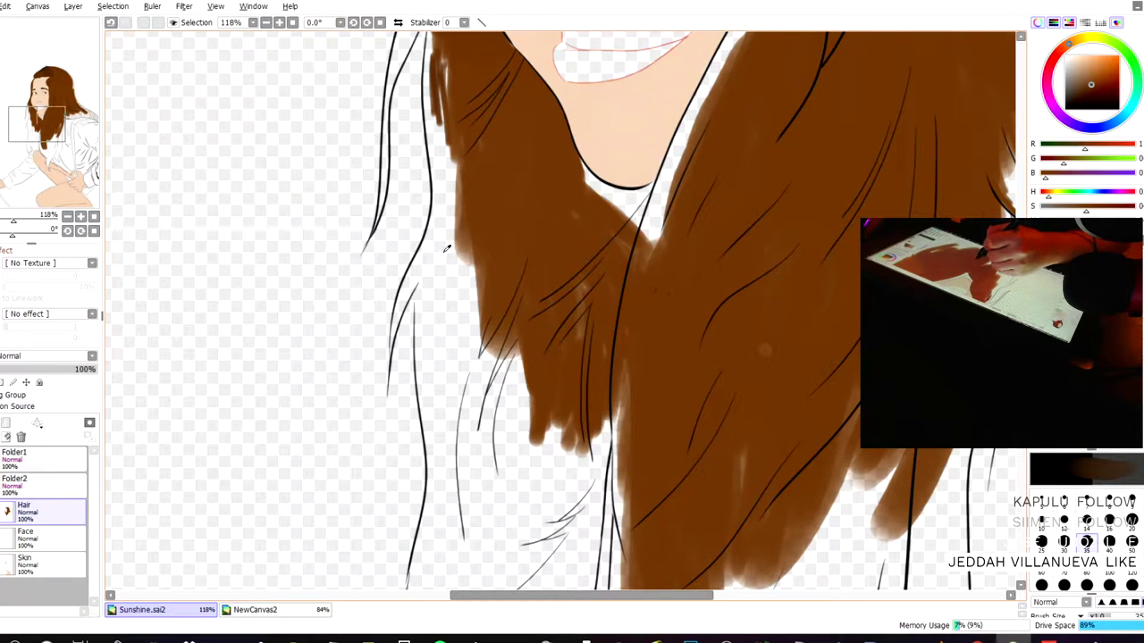
{"action": "mouse_move", "coordinate": [505, 427]}
{"action": "left_mouse_down"}
{"action": "mouse_move", "coordinate": [502, 374]}
{"action": "mouse_move", "coordinate": [497, 463]}
{"action": "mouse_move", "coordinate": [519, 421]}
{"action": "mouse_move", "coordinate": [523, 445]}
{"action": "mouse_move", "coordinate": [549, 413]}
{"action": "mouse_move", "coordinate": [566, 416]}
{"action": "mouse_move", "coordinate": [562, 457]}
{"action": "mouse_move", "coordinate": [581, 452]}
{"action": "mouse_move", "coordinate": [595, 400]}
{"action": "left_mouse_up"}
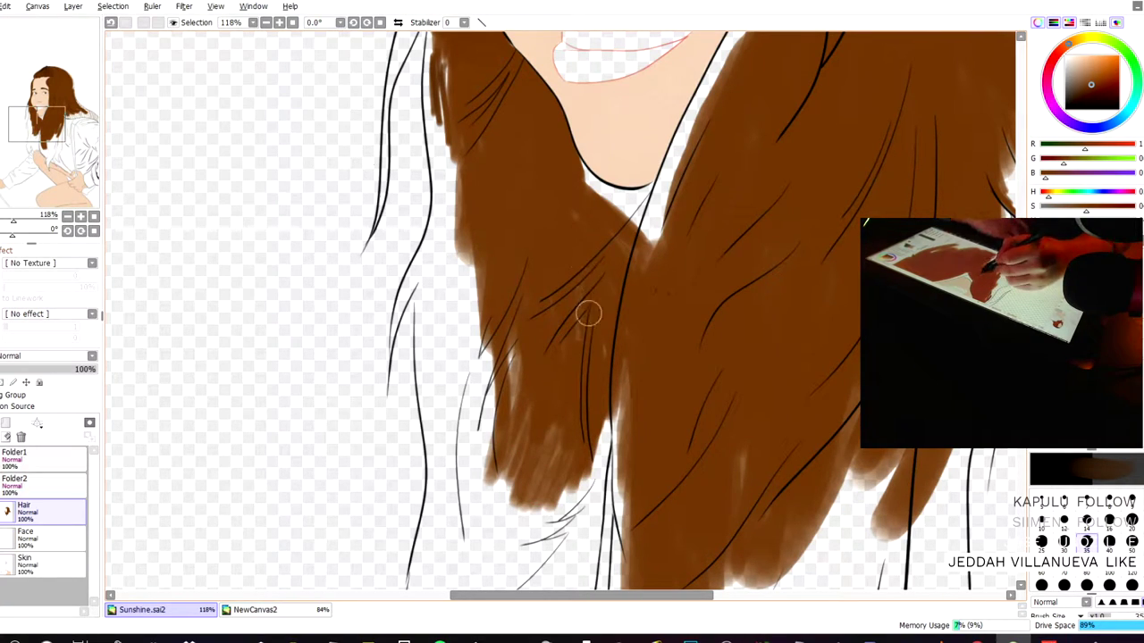
{"action": "mouse_move", "coordinate": [472, 184]}
{"action": "left_mouse_down"}
{"action": "mouse_move", "coordinate": [469, 331]}
{"action": "mouse_move", "coordinate": [485, 402]}
{"action": "mouse_move", "coordinate": [485, 242]}
{"action": "mouse_move", "coordinate": [477, 340]}
{"action": "mouse_move", "coordinate": [469, 303]}
{"action": "mouse_move", "coordinate": [498, 110]}
{"action": "mouse_move", "coordinate": [464, 140]}
{"action": "mouse_move", "coordinate": [450, 134]}
{"action": "mouse_move", "coordinate": [449, 202]}
{"action": "mouse_move", "coordinate": [441, 78]}
{"action": "mouse_move", "coordinate": [463, 232]}
{"action": "mouse_move", "coordinate": [466, 153]}
{"action": "mouse_move", "coordinate": [498, 211]}
{"action": "mouse_move", "coordinate": [444, 235]}
{"action": "mouse_move", "coordinate": [440, 305]}
{"action": "mouse_move", "coordinate": [437, 93]}
{"action": "mouse_move", "coordinate": [467, 255]}
{"action": "mouse_move", "coordinate": [475, 466]}
{"action": "mouse_move", "coordinate": [467, 324]}
{"action": "mouse_move", "coordinate": [490, 435]}
{"action": "mouse_move", "coordinate": [502, 430]}
{"action": "mouse_move", "coordinate": [510, 372]}
{"action": "mouse_move", "coordinate": [517, 413]}
{"action": "mouse_move", "coordinate": [534, 381]}
{"action": "mouse_move", "coordinate": [566, 385]}
{"action": "mouse_move", "coordinate": [573, 408]}
{"action": "mouse_move", "coordinate": [583, 375]}
{"action": "mouse_move", "coordinate": [531, 435]}
{"action": "left_mouse_up"}
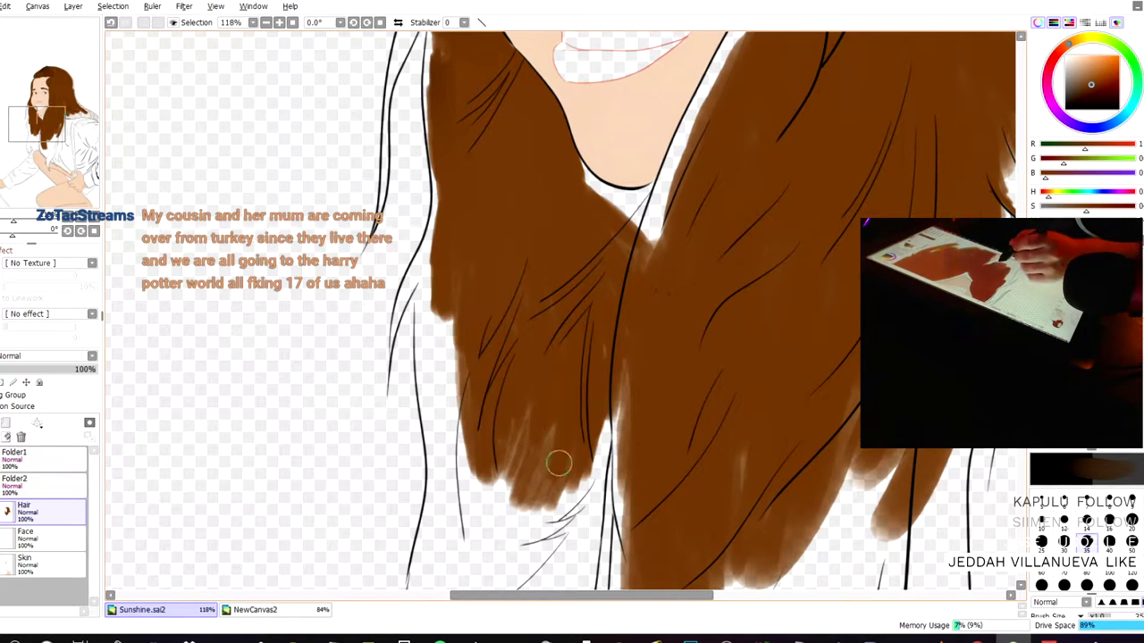
{"action": "left_click_drag", "start_coordinate": [604, 415], "coordinate": [597, 415]}
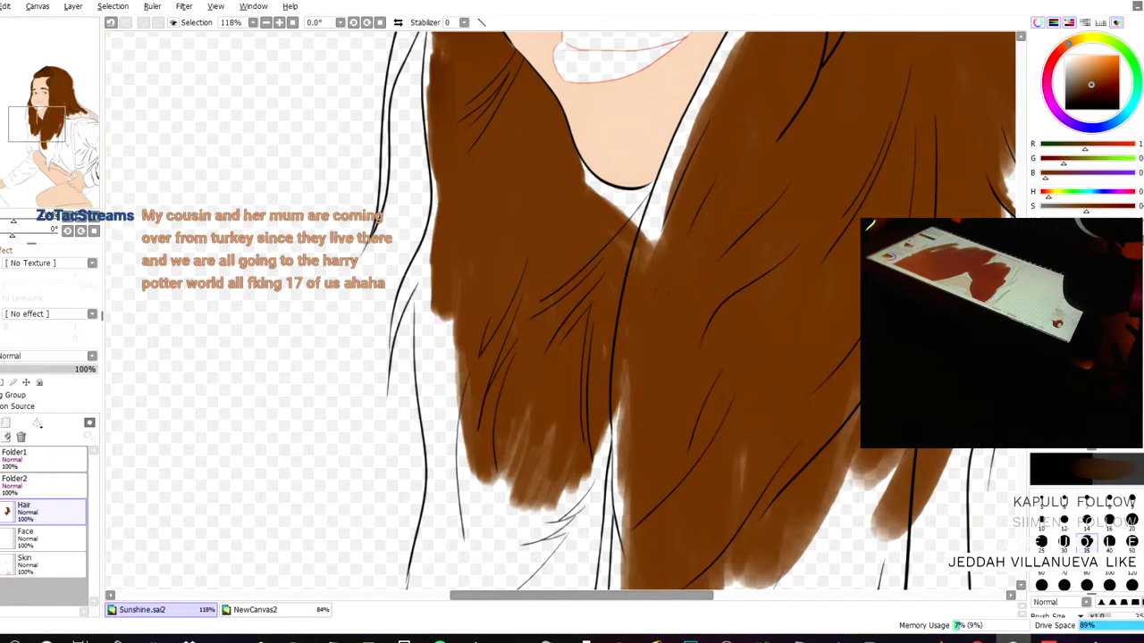
- Extend the brown fill down the lower locks of the left hair section toward the frayed sleeve edge
{"action": "left_click_drag", "start_coordinate": [314, 447], "coordinate": [330, 161]}
{"action": "key", "text": "Page_Down"}
{"action": "left_click_drag", "start_coordinate": [535, 204], "coordinate": [535, 170]}
{"action": "scroll", "coordinate": [340, 159], "scroll_direction": "down", "scroll_amount": 1}
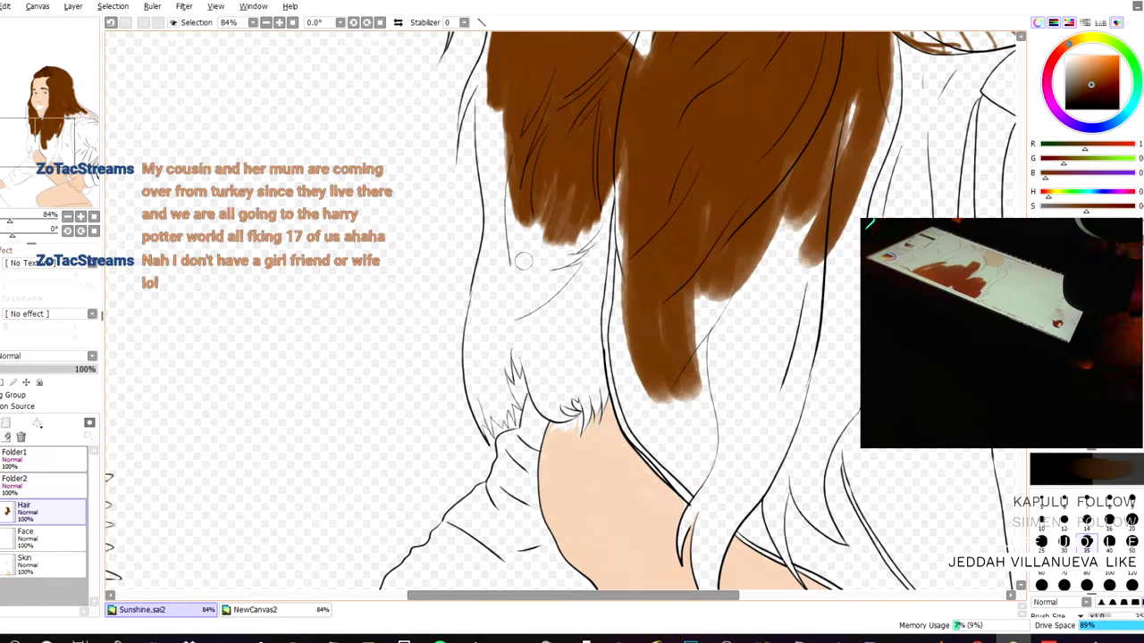
{"action": "mouse_move", "coordinate": [554, 215]}
{"action": "left_mouse_down"}
{"action": "mouse_move", "coordinate": [549, 330]}
{"action": "mouse_move", "coordinate": [567, 335]}
{"action": "mouse_move", "coordinate": [615, 168]}
{"action": "mouse_move", "coordinate": [589, 295]}
{"action": "left_mouse_up"}
{"action": "key", "text": "ctrl+z"}
{"action": "mouse_move", "coordinate": [603, 203]}
{"action": "left_mouse_down"}
{"action": "mouse_move", "coordinate": [600, 243]}
{"action": "mouse_move", "coordinate": [616, 143]}
{"action": "left_mouse_up"}
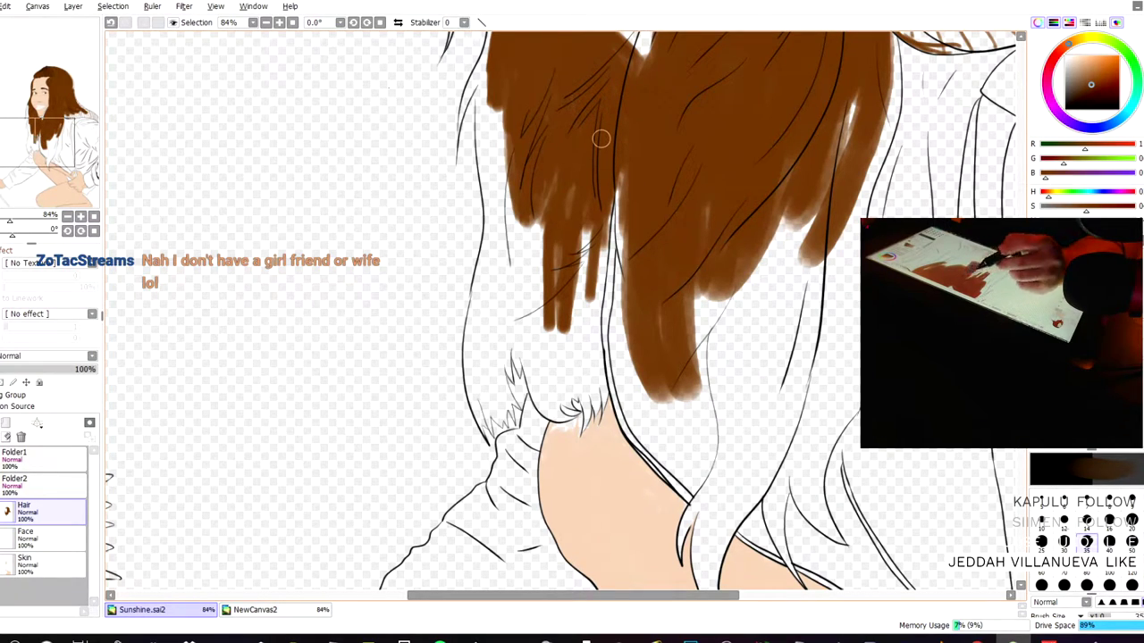
{"action": "mouse_move", "coordinate": [583, 224]}
{"action": "left_mouse_down"}
{"action": "mouse_move", "coordinate": [584, 281]}
{"action": "mouse_move", "coordinate": [603, 203]}
{"action": "mouse_move", "coordinate": [600, 239]}
{"action": "mouse_move", "coordinate": [604, 206]}
{"action": "mouse_move", "coordinate": [591, 240]}
{"action": "mouse_move", "coordinate": [584, 230]}
{"action": "mouse_move", "coordinate": [585, 268]}
{"action": "mouse_move", "coordinate": [595, 268]}
{"action": "mouse_move", "coordinate": [569, 323]}
{"action": "mouse_move", "coordinate": [555, 224]}
{"action": "mouse_move", "coordinate": [553, 256]}
{"action": "mouse_move", "coordinate": [564, 172]}
{"action": "mouse_move", "coordinate": [561, 207]}
{"action": "mouse_move", "coordinate": [565, 194]}
{"action": "mouse_move", "coordinate": [544, 207]}
{"action": "mouse_move", "coordinate": [534, 287]}
{"action": "mouse_move", "coordinate": [517, 278]}
{"action": "mouse_move", "coordinate": [498, 101]}
{"action": "mouse_move", "coordinate": [490, 83]}
{"action": "mouse_move", "coordinate": [492, 160]}
{"action": "mouse_move", "coordinate": [485, 83]}
{"action": "mouse_move", "coordinate": [516, 265]}
{"action": "mouse_move", "coordinate": [484, 363]}
{"action": "mouse_move", "coordinate": [507, 231]}
{"action": "mouse_move", "coordinate": [496, 218]}
{"action": "mouse_move", "coordinate": [492, 255]}
{"action": "mouse_move", "coordinate": [495, 204]}
{"action": "mouse_move", "coordinate": [495, 239]}
{"action": "left_mouse_up"}
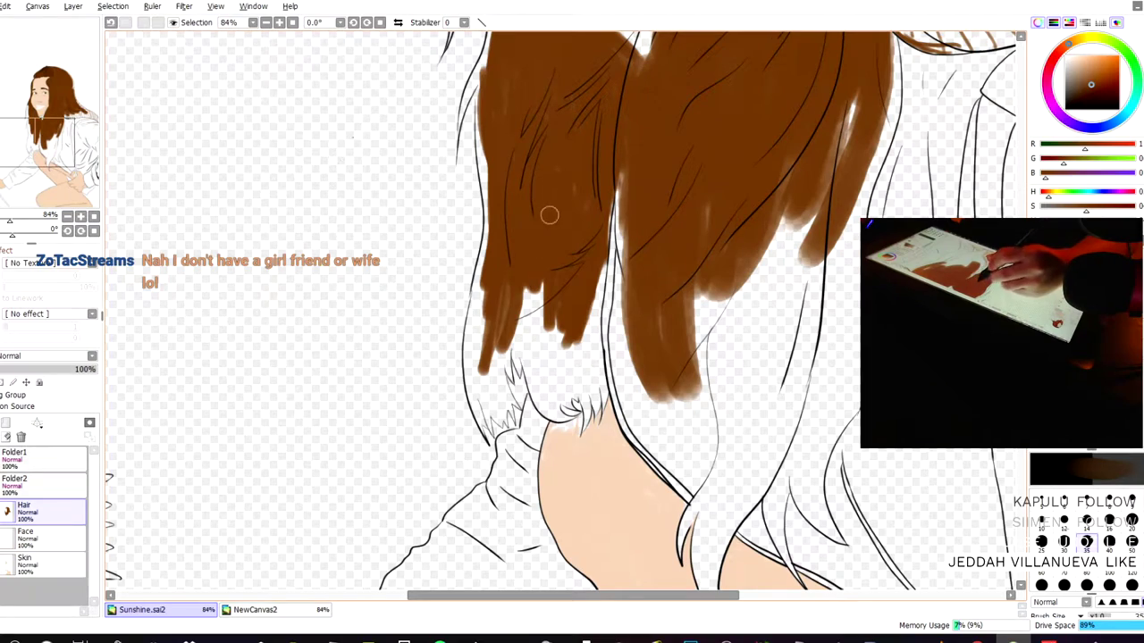
{"action": "scroll", "coordinate": [543, 331], "scroll_direction": "up", "scroll_amount": 1}
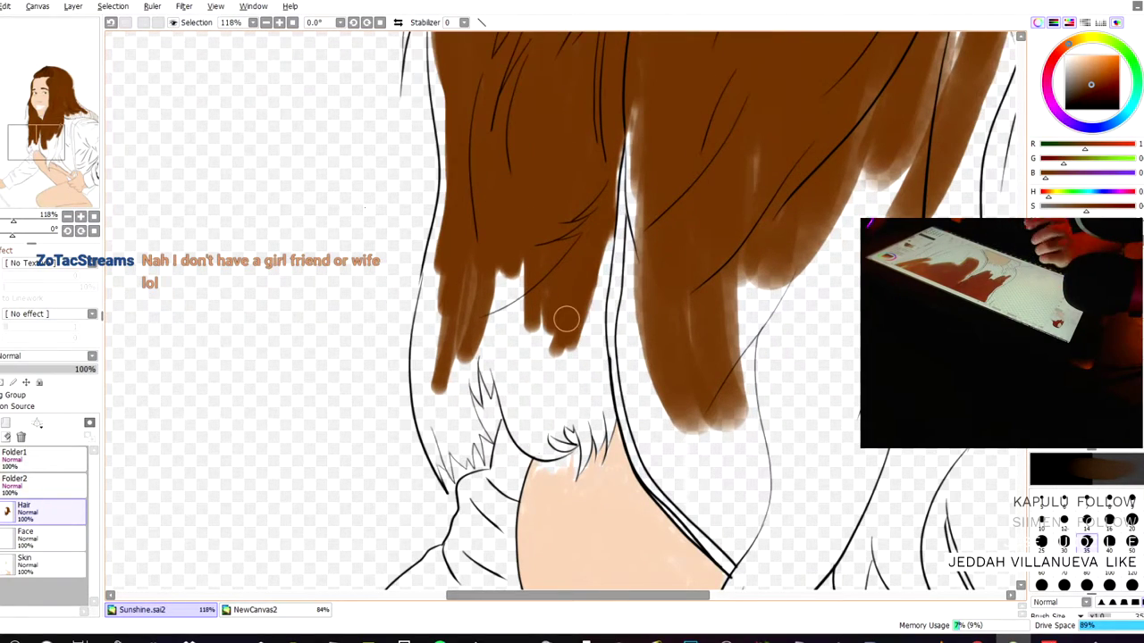
- Fill the unpainted gaps along the right jawline and under the chin with brown using a size 12 brush
{"action": "scroll", "coordinate": [566, 319], "scroll_direction": "down", "scroll_amount": 7}
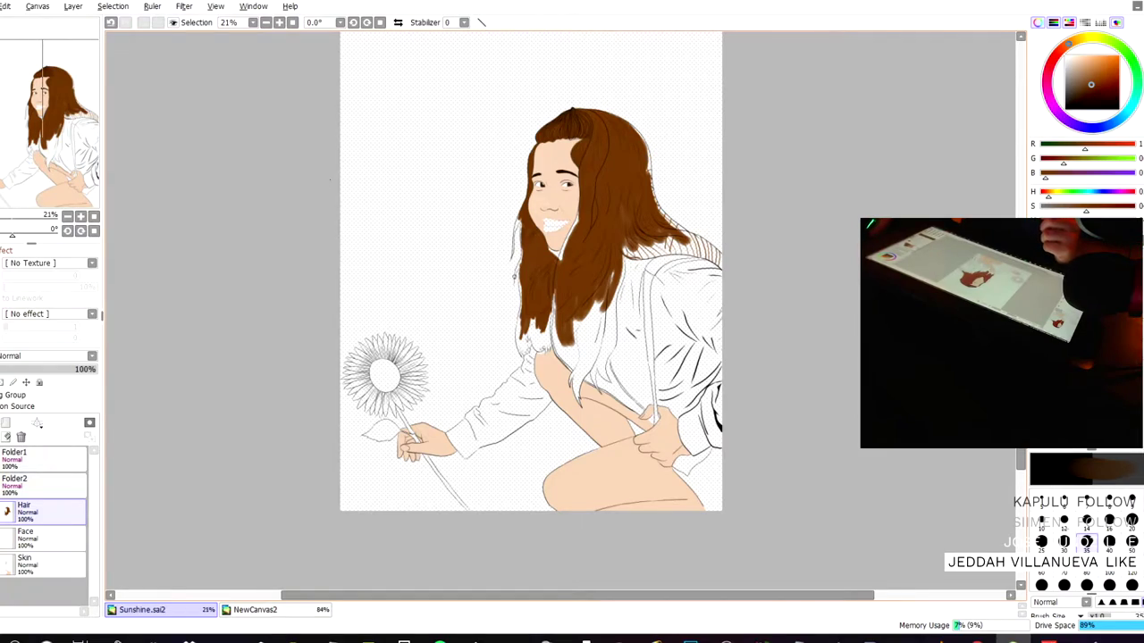
{"action": "scroll", "coordinate": [481, 172], "scroll_direction": "up", "scroll_amount": 4}
{"action": "scroll", "coordinate": [481, 172], "scroll_direction": "up", "scroll_amount": 1}
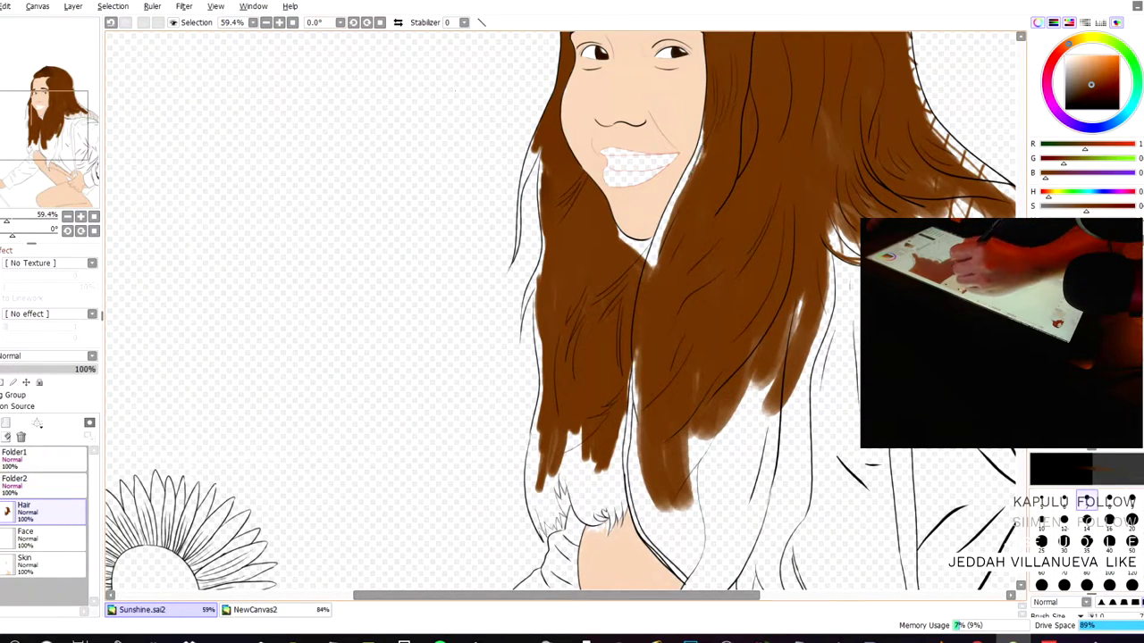
{"action": "scroll", "coordinate": [718, 148], "scroll_direction": "up", "scroll_amount": 4}
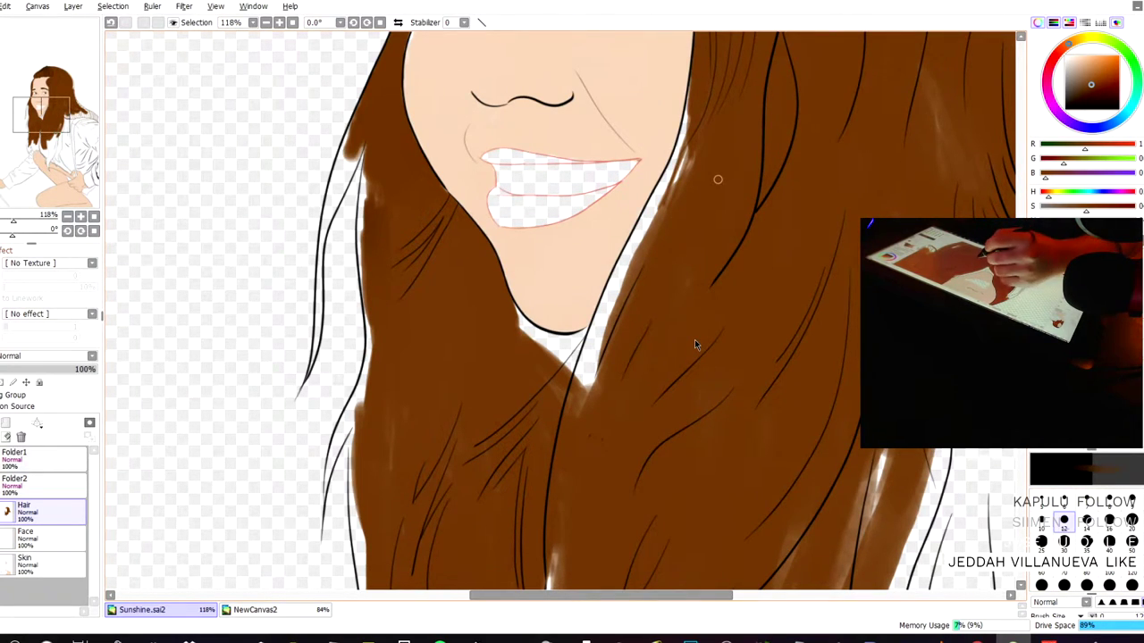
{"action": "left_click_drag", "start_coordinate": [672, 194], "coordinate": [685, 127]}
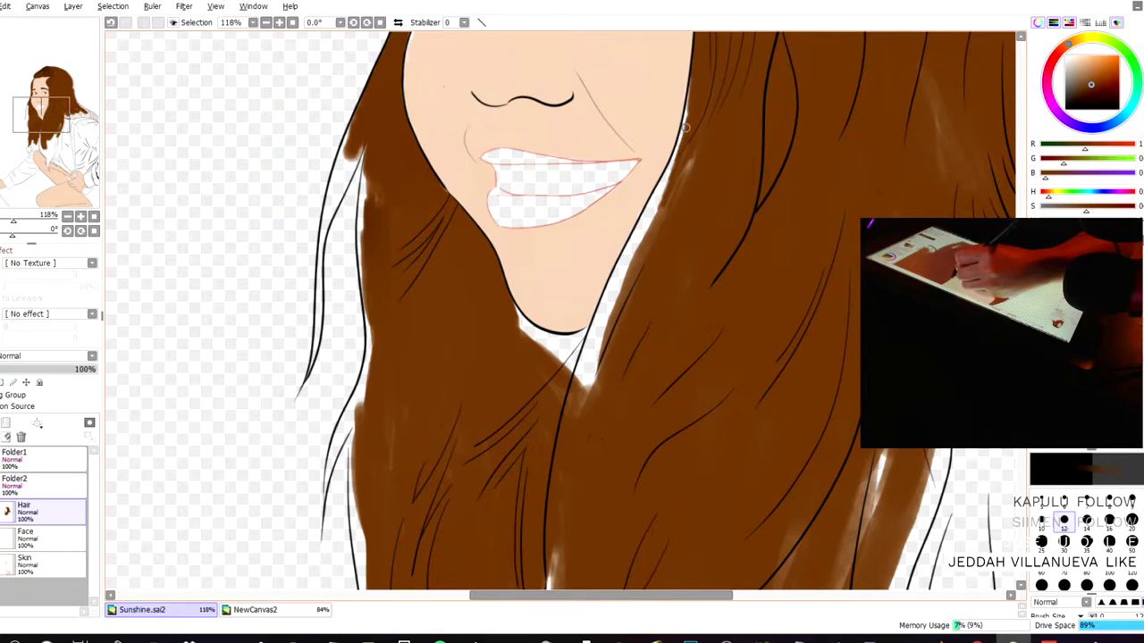
{"action": "left_click_drag", "start_coordinate": [668, 179], "coordinate": [683, 131]}
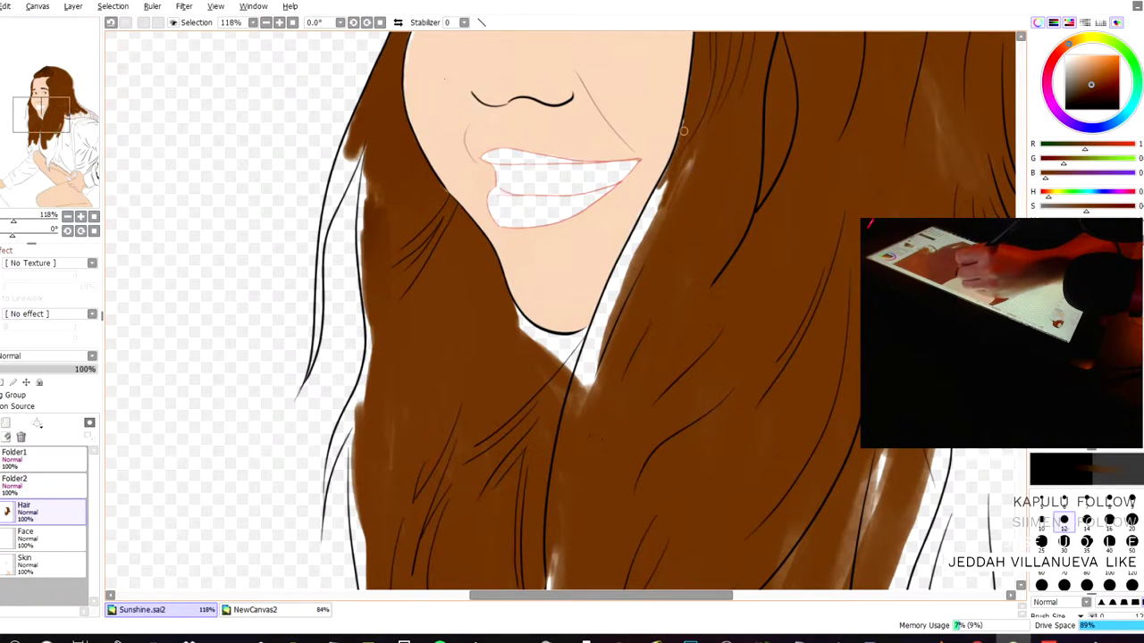
{"action": "mouse_move", "coordinate": [673, 174]}
{"action": "left_mouse_down"}
{"action": "mouse_move", "coordinate": [643, 216]}
{"action": "mouse_move", "coordinate": [677, 148]}
{"action": "mouse_move", "coordinate": [662, 185]}
{"action": "mouse_move", "coordinate": [677, 196]}
{"action": "mouse_move", "coordinate": [686, 165]}
{"action": "left_mouse_up"}
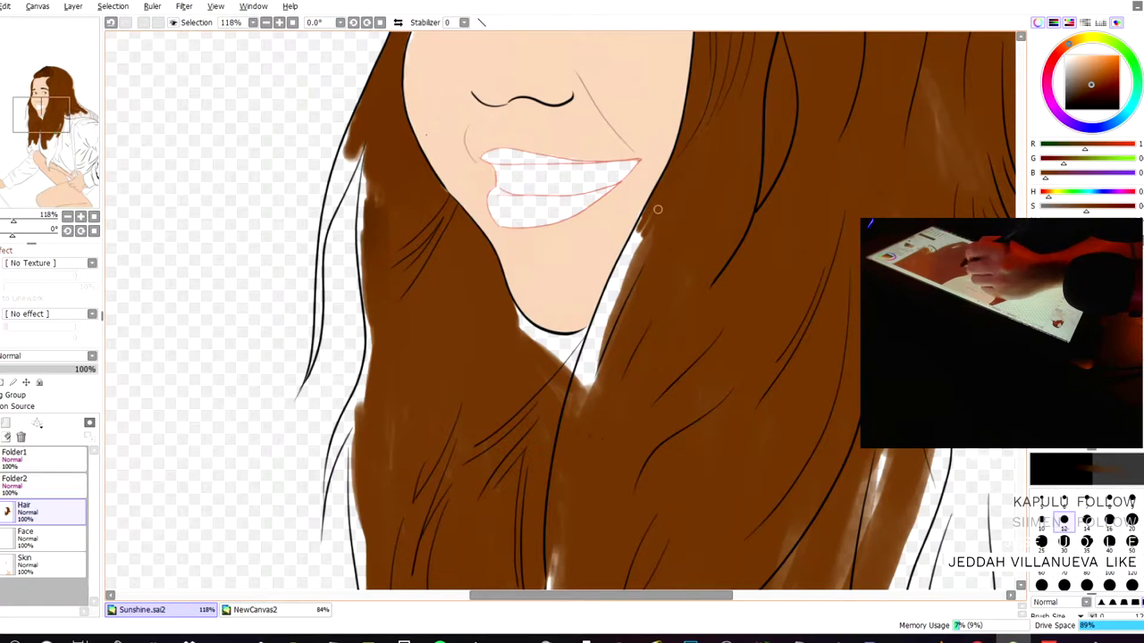
{"action": "left_click_drag", "start_coordinate": [645, 231], "coordinate": [623, 298]}
{"action": "mouse_move", "coordinate": [637, 234]}
{"action": "left_mouse_down"}
{"action": "mouse_move", "coordinate": [616, 279]}
{"action": "mouse_move", "coordinate": [646, 215]}
{"action": "mouse_move", "coordinate": [597, 339]}
{"action": "mouse_move", "coordinate": [617, 269]}
{"action": "left_mouse_up"}
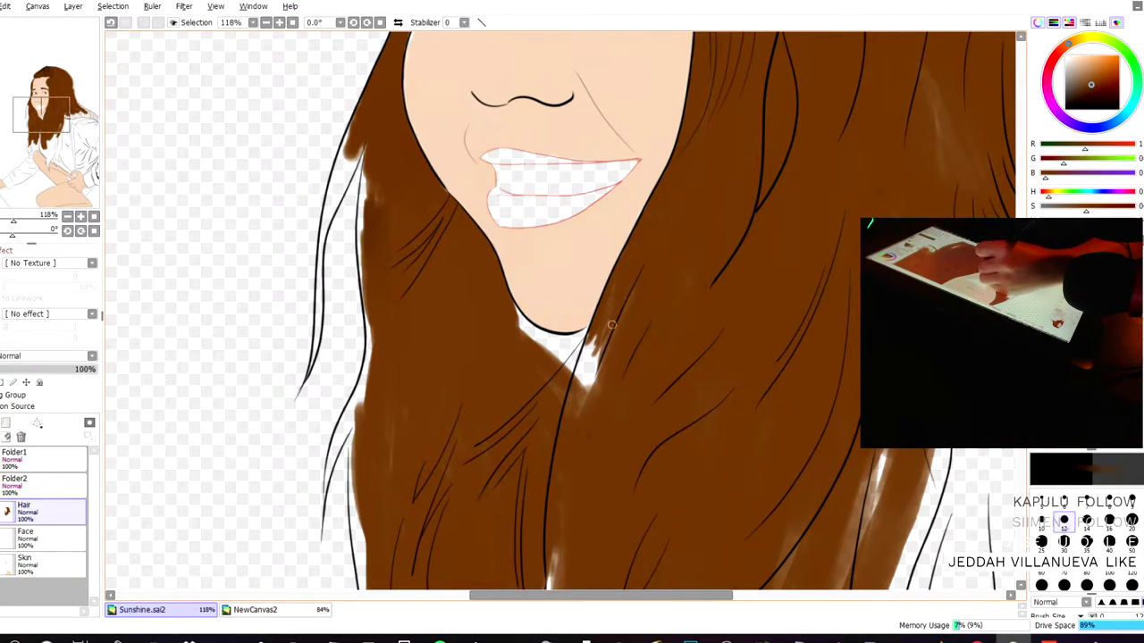
{"action": "mouse_move", "coordinate": [615, 304]}
{"action": "left_mouse_down"}
{"action": "mouse_move", "coordinate": [585, 393]}
{"action": "mouse_move", "coordinate": [580, 357]}
{"action": "mouse_move", "coordinate": [595, 332]}
{"action": "left_mouse_up"}
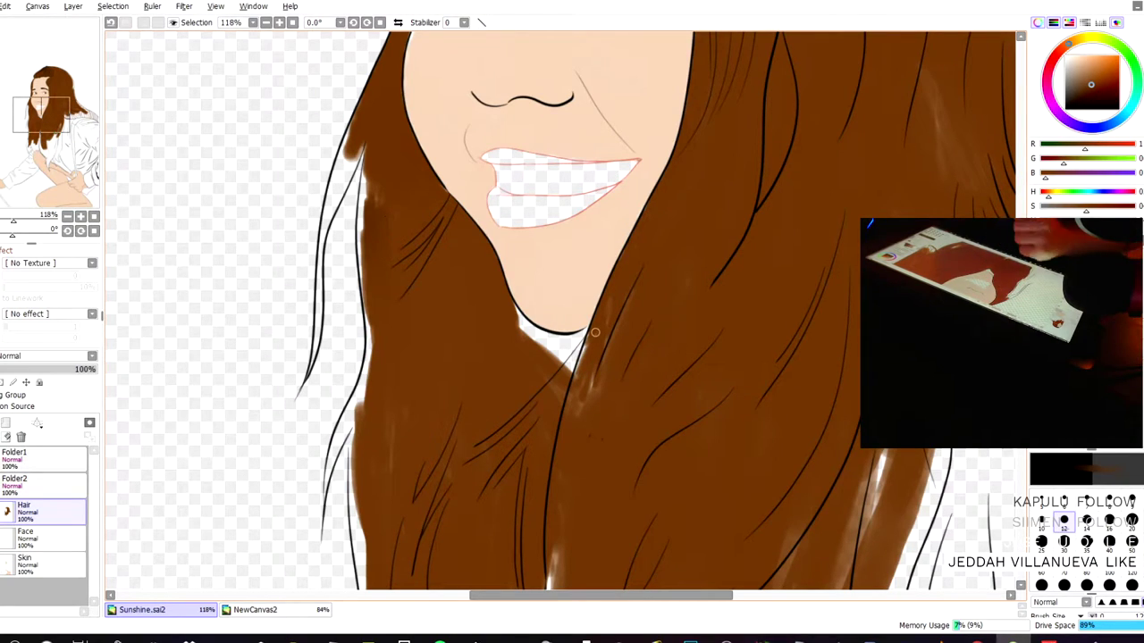
{"action": "mouse_move", "coordinate": [521, 327]}
{"action": "left_mouse_down"}
{"action": "mouse_move", "coordinate": [549, 346]}
{"action": "mouse_move", "coordinate": [558, 372]}
{"action": "left_mouse_up"}
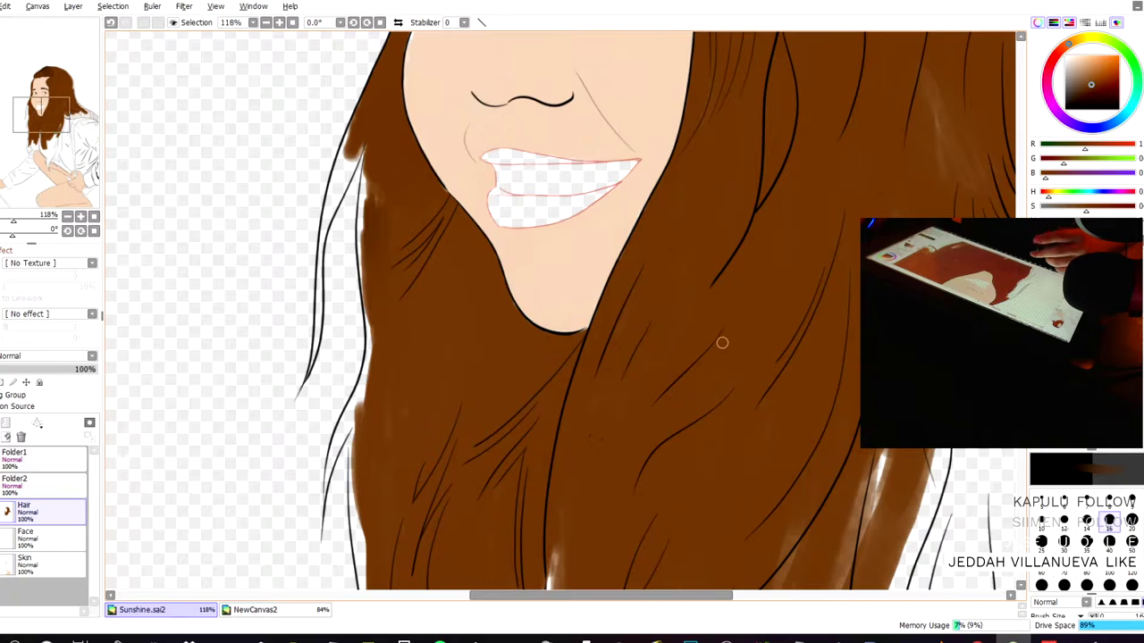
- Paint the upper part and tip of the thin loose strand left of the face brown, switching to brush size 12
{"action": "scroll", "coordinate": [722, 342], "scroll_direction": "down", "scroll_amount": 3}
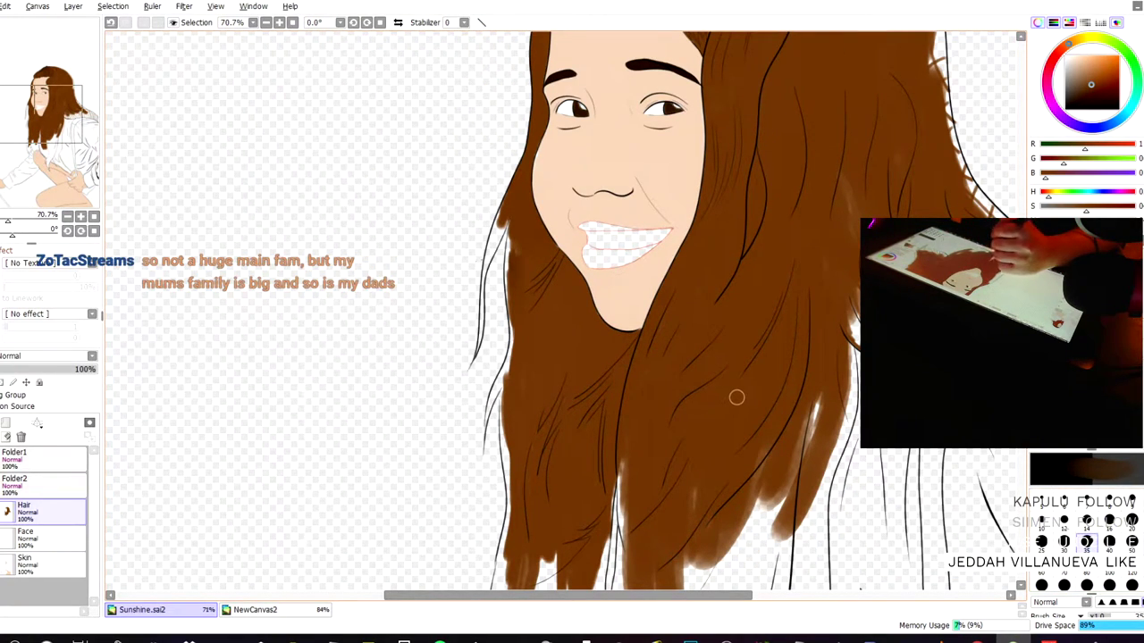
{"action": "scroll", "coordinate": [721, 461], "scroll_direction": "down", "scroll_amount": 3}
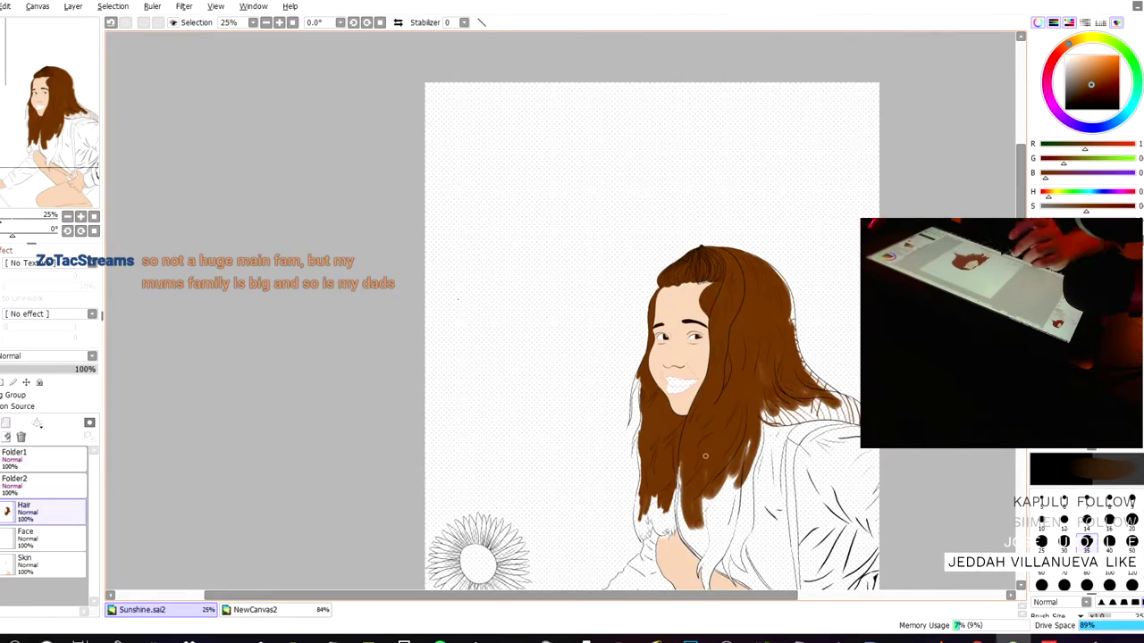
{"action": "scroll", "coordinate": [705, 456], "scroll_direction": "up", "scroll_amount": 2}
{"action": "scroll", "coordinate": [616, 446], "scroll_direction": "down", "scroll_amount": 1}
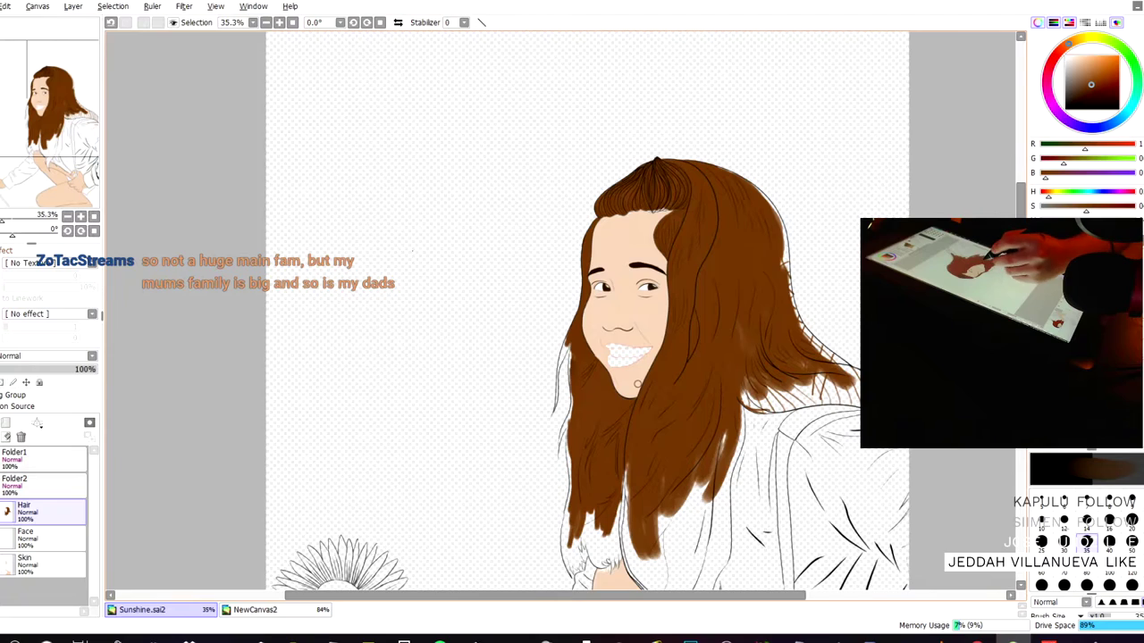
{"action": "scroll", "coordinate": [637, 383], "scroll_direction": "up", "scroll_amount": 3}
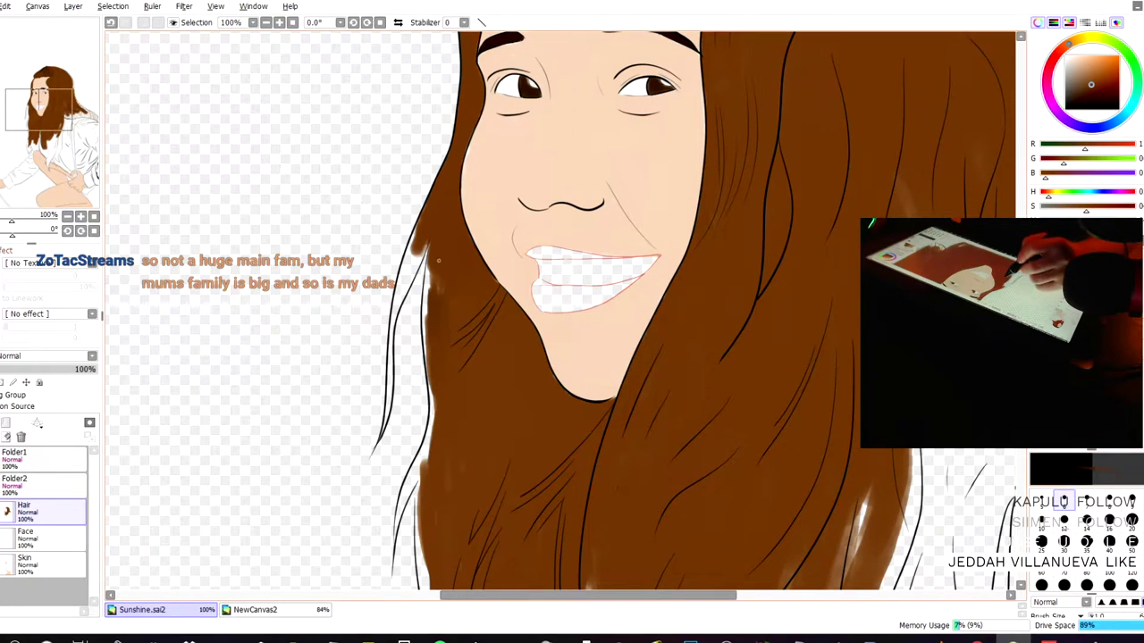
{"action": "scroll", "coordinate": [442, 272], "scroll_direction": "up", "scroll_amount": 1}
{"action": "left_click_drag", "start_coordinate": [398, 275], "coordinate": [390, 302]}
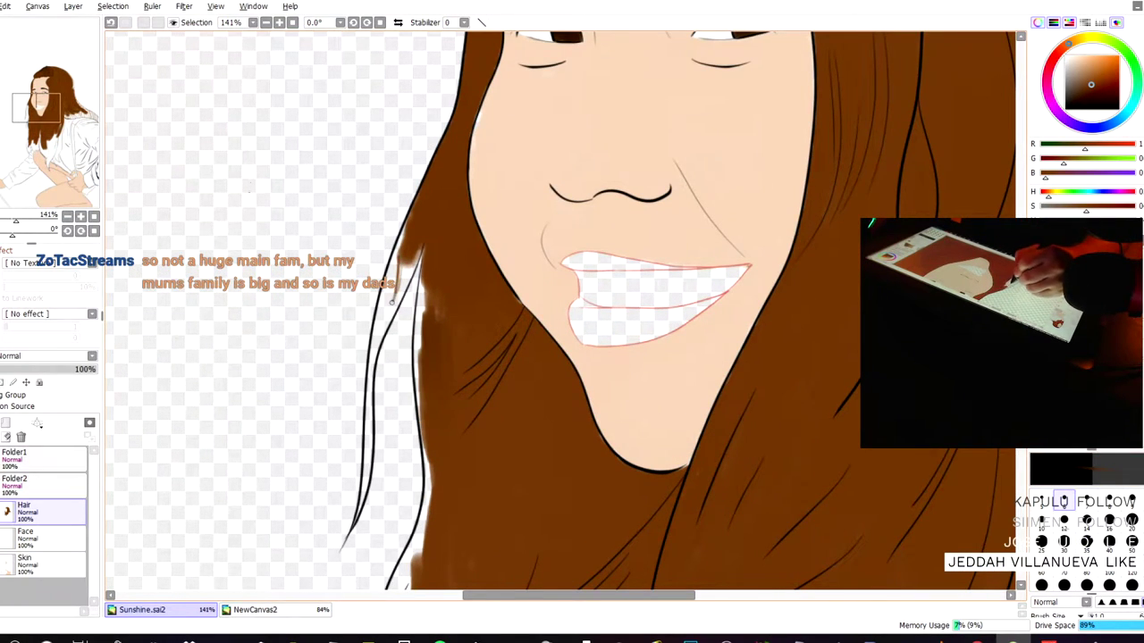
{"action": "left_click_drag", "start_coordinate": [367, 451], "coordinate": [365, 474]}
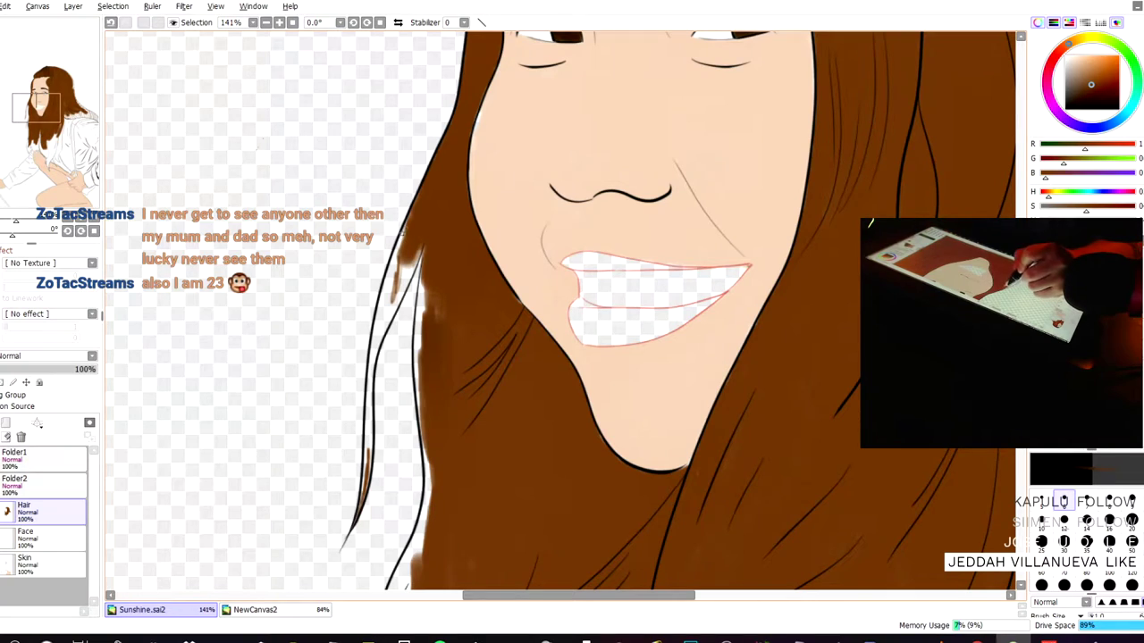
{"action": "mouse_move", "coordinate": [406, 266]}
{"action": "left_mouse_down"}
{"action": "mouse_move", "coordinate": [398, 290]}
{"action": "mouse_move", "coordinate": [398, 252]}
{"action": "left_mouse_up"}
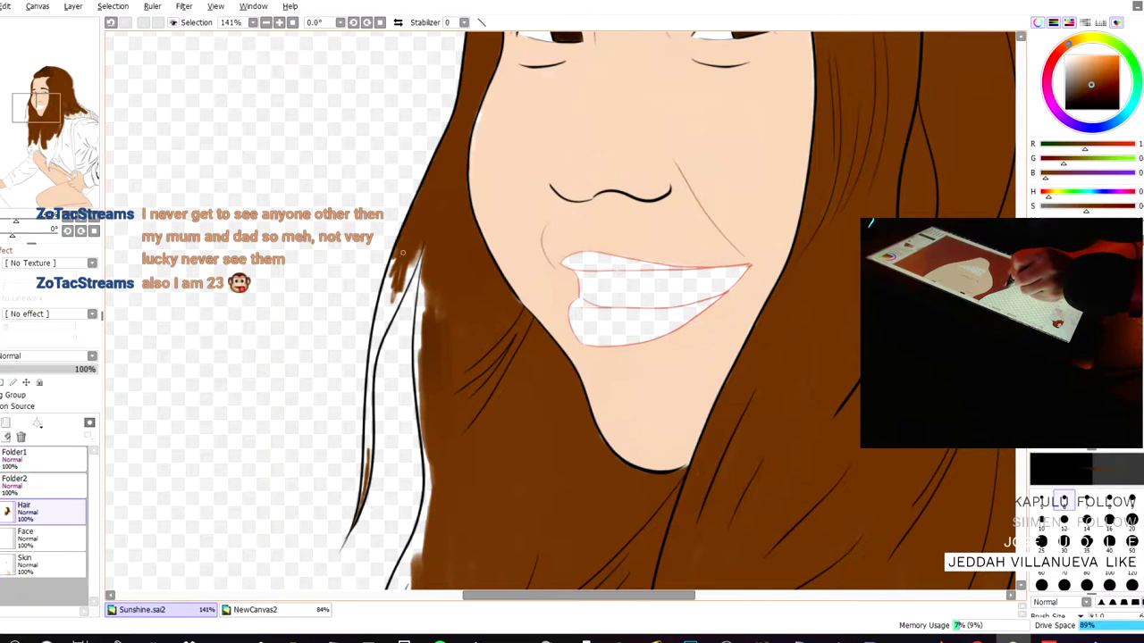
{"action": "left_click_drag", "start_coordinate": [406, 282], "coordinate": [419, 250]}
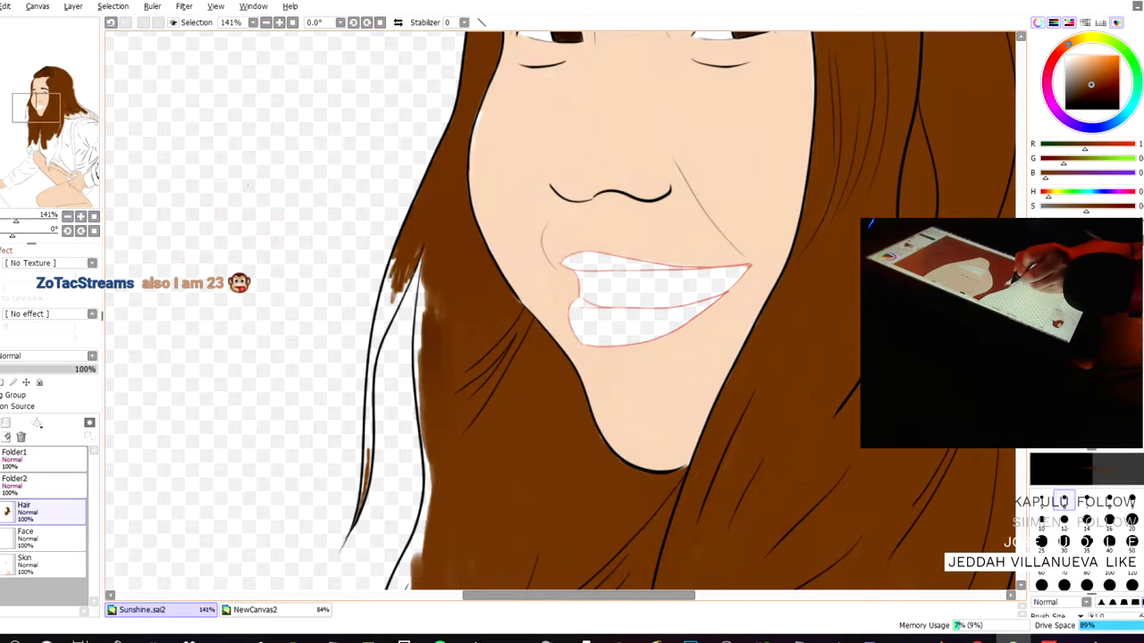
{"action": "left_click", "coordinate": [1063, 523]}
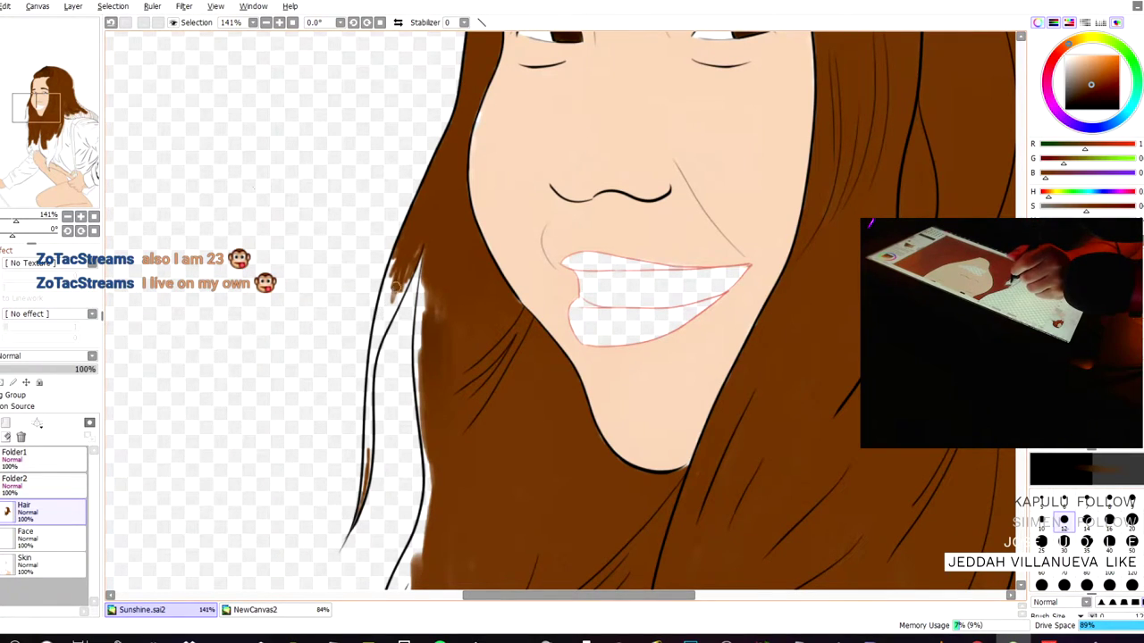
{"action": "mouse_move", "coordinate": [399, 283]}
{"action": "left_mouse_down"}
{"action": "mouse_move", "coordinate": [406, 282]}
{"action": "mouse_move", "coordinate": [419, 246]}
{"action": "mouse_move", "coordinate": [384, 319]}
{"action": "mouse_move", "coordinate": [391, 267]}
{"action": "mouse_move", "coordinate": [405, 240]}
{"action": "mouse_move", "coordinate": [377, 343]}
{"action": "mouse_move", "coordinate": [379, 300]}
{"action": "left_mouse_up"}
{"action": "left_click_drag", "start_coordinate": [413, 262], "coordinate": [394, 304]}
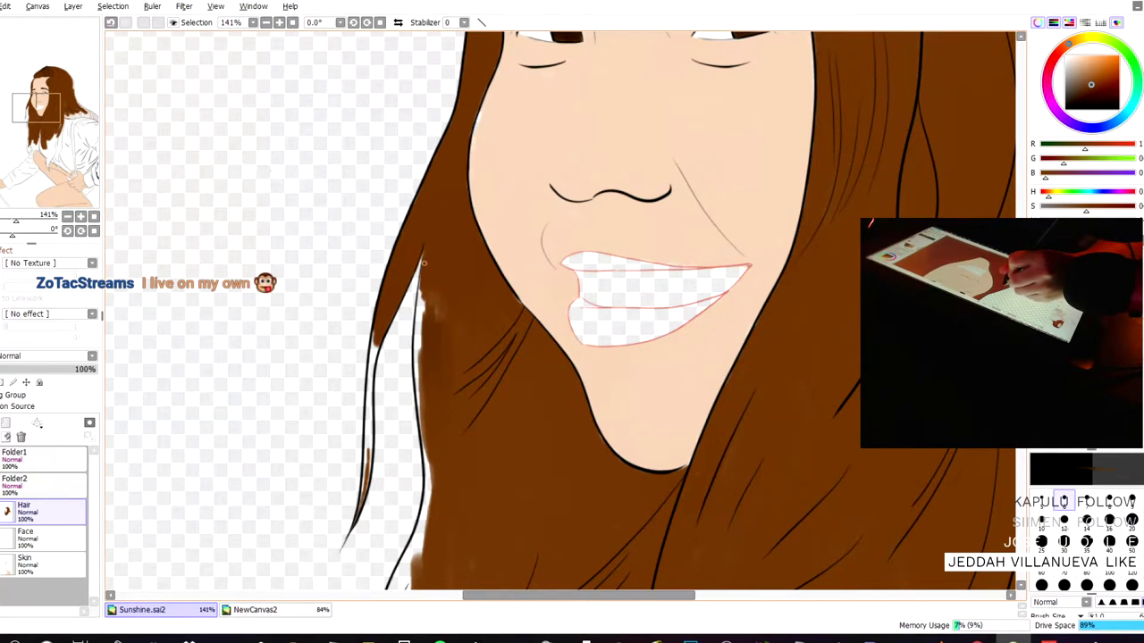
- Fill the unpainted gaps along the outer outline of the hair section left of the chin with brown
{"action": "mouse_move", "coordinate": [423, 284]}
{"action": "left_mouse_down"}
{"action": "mouse_move", "coordinate": [420, 321]}
{"action": "mouse_move", "coordinate": [426, 243]}
{"action": "mouse_move", "coordinate": [420, 318]}
{"action": "left_mouse_up"}
{"action": "mouse_move", "coordinate": [416, 361]}
{"action": "left_mouse_down"}
{"action": "mouse_move", "coordinate": [417, 323]}
{"action": "mouse_move", "coordinate": [420, 364]}
{"action": "mouse_move", "coordinate": [419, 352]}
{"action": "left_mouse_up"}
{"action": "mouse_move", "coordinate": [434, 287]}
{"action": "left_mouse_down"}
{"action": "mouse_move", "coordinate": [438, 325]}
{"action": "mouse_move", "coordinate": [442, 308]}
{"action": "mouse_move", "coordinate": [417, 296]}
{"action": "left_mouse_up"}
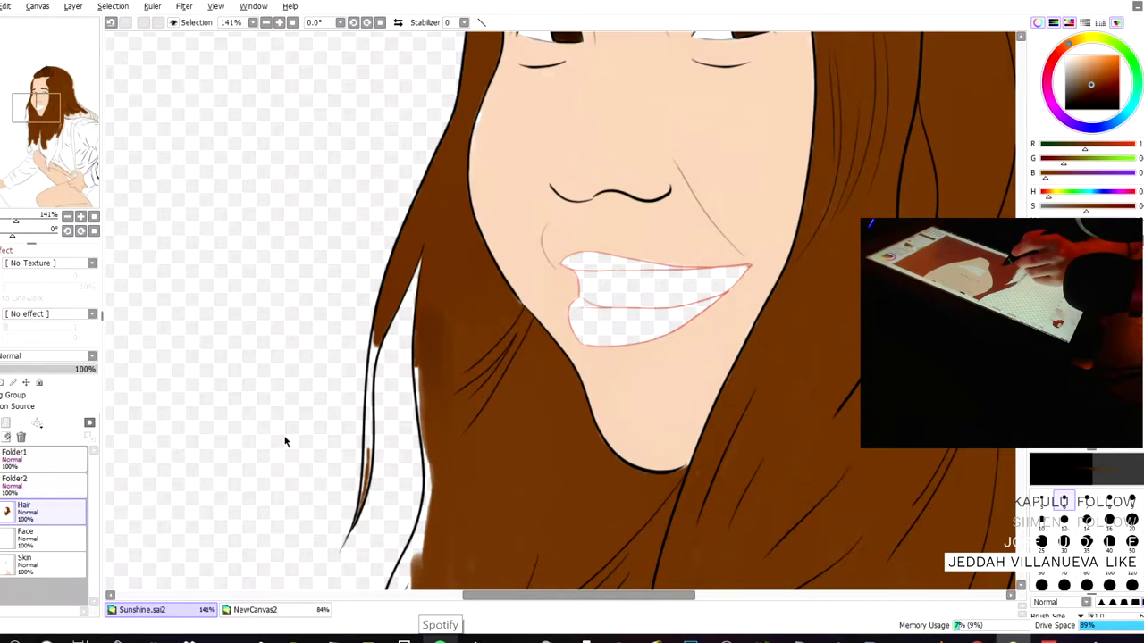
{"action": "left_click_drag", "start_coordinate": [417, 390], "coordinate": [419, 362]}
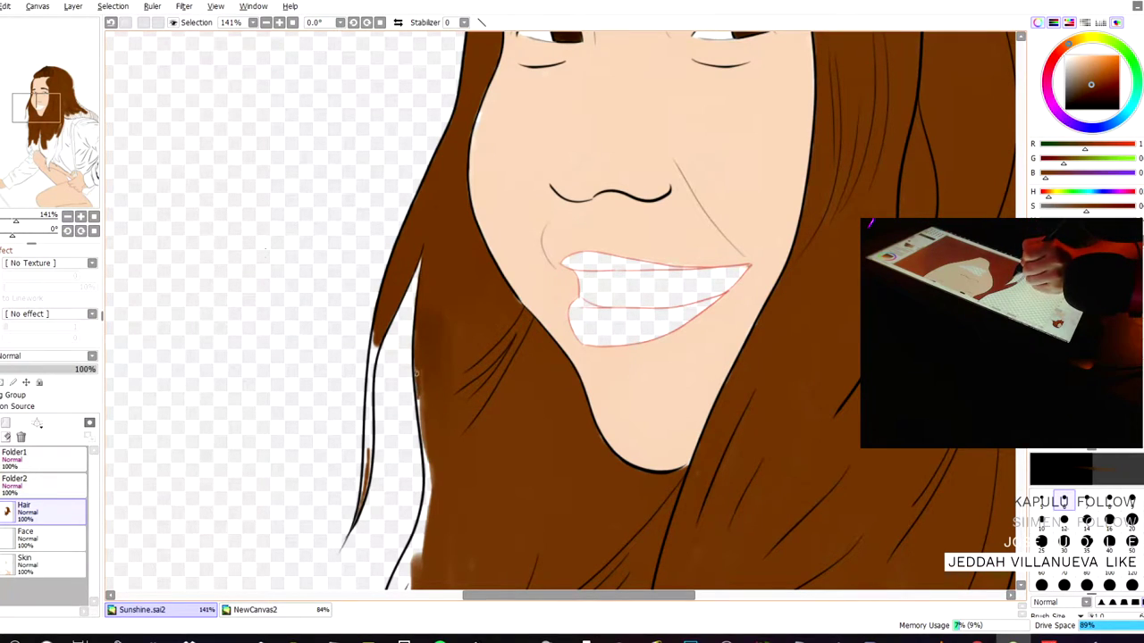
{"action": "left_click_drag", "start_coordinate": [418, 403], "coordinate": [421, 361]}
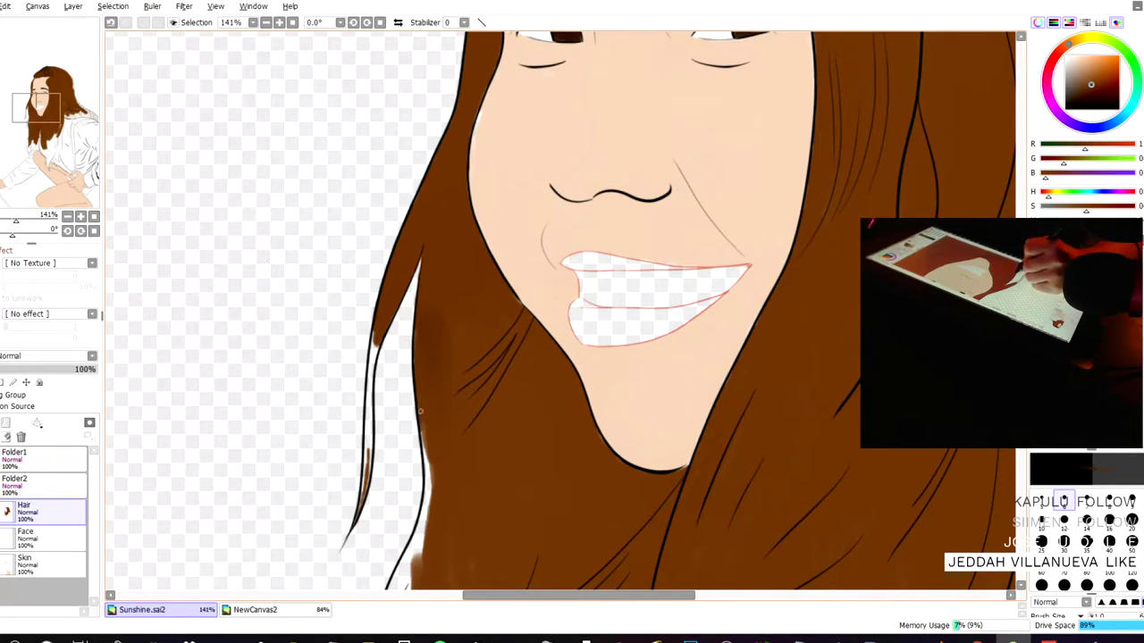
{"action": "mouse_move", "coordinate": [429, 469]}
{"action": "left_mouse_down"}
{"action": "mouse_move", "coordinate": [425, 438]}
{"action": "mouse_move", "coordinate": [430, 513]}
{"action": "mouse_move", "coordinate": [426, 478]}
{"action": "mouse_move", "coordinate": [419, 532]}
{"action": "mouse_move", "coordinate": [423, 514]}
{"action": "left_mouse_up"}
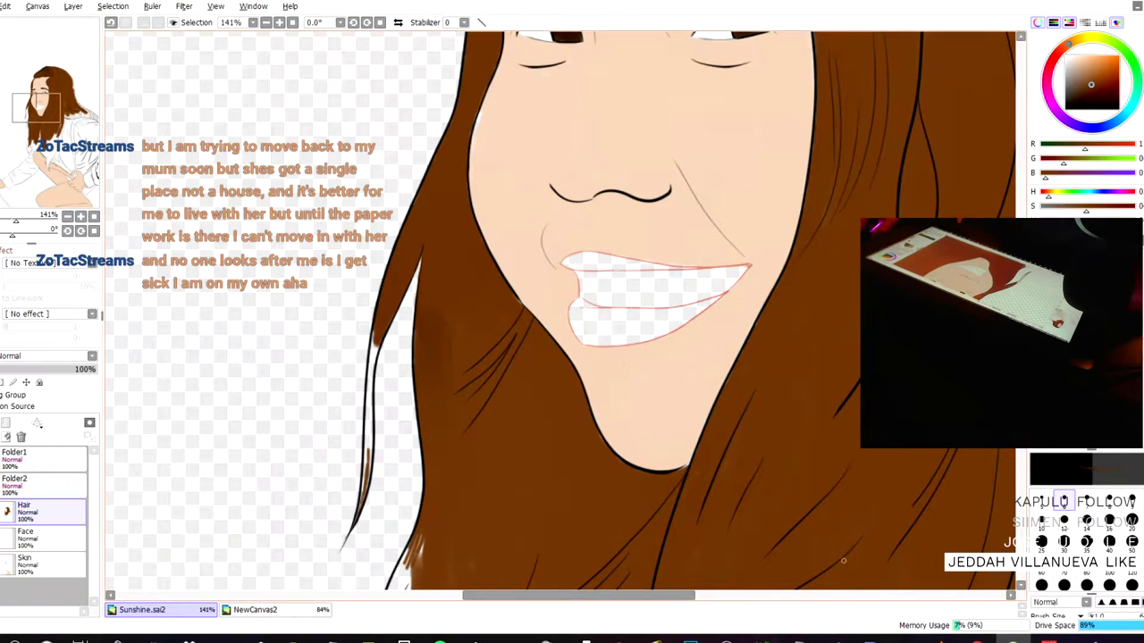
- Paint the empty middle and lower part of the thin loose strand left of the face brown with a size 10 brush
{"action": "scroll", "coordinate": [737, 534], "scroll_direction": "up", "scroll_amount": 2}
{"action": "scroll", "coordinate": [396, 358], "scroll_direction": "up", "scroll_amount": 2}
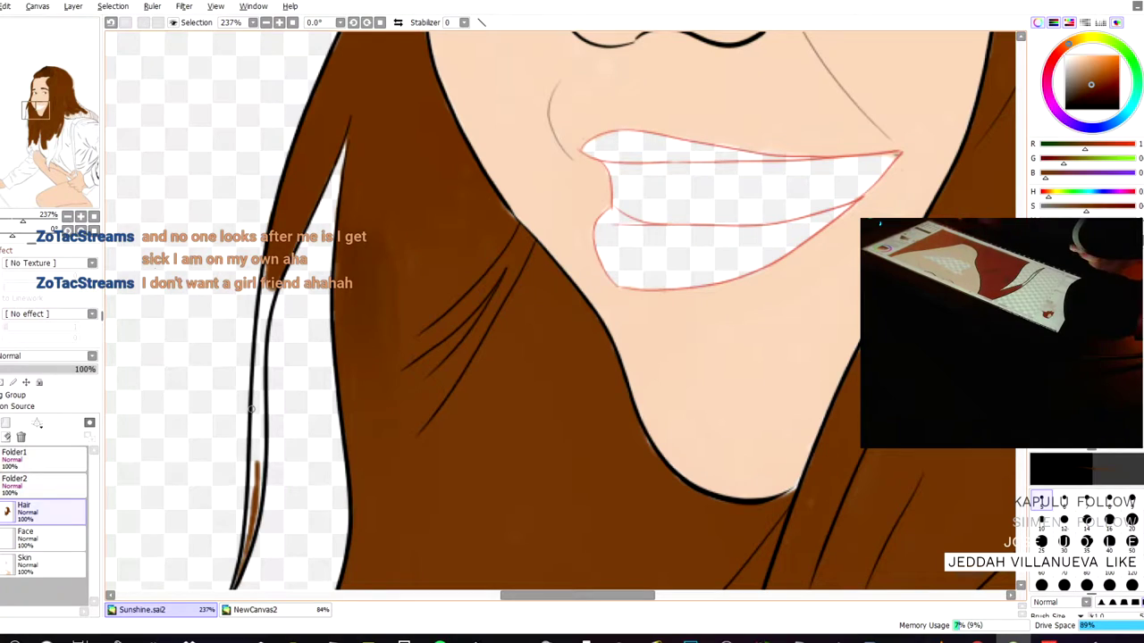
{"action": "mouse_move", "coordinate": [269, 284]}
{"action": "left_mouse_down"}
{"action": "mouse_move", "coordinate": [267, 317]}
{"action": "mouse_move", "coordinate": [274, 259]}
{"action": "mouse_move", "coordinate": [258, 357]}
{"action": "left_mouse_up"}
{"action": "mouse_move", "coordinate": [260, 318]}
{"action": "left_mouse_down"}
{"action": "mouse_move", "coordinate": [251, 500]}
{"action": "mouse_move", "coordinate": [253, 480]}
{"action": "left_mouse_up"}
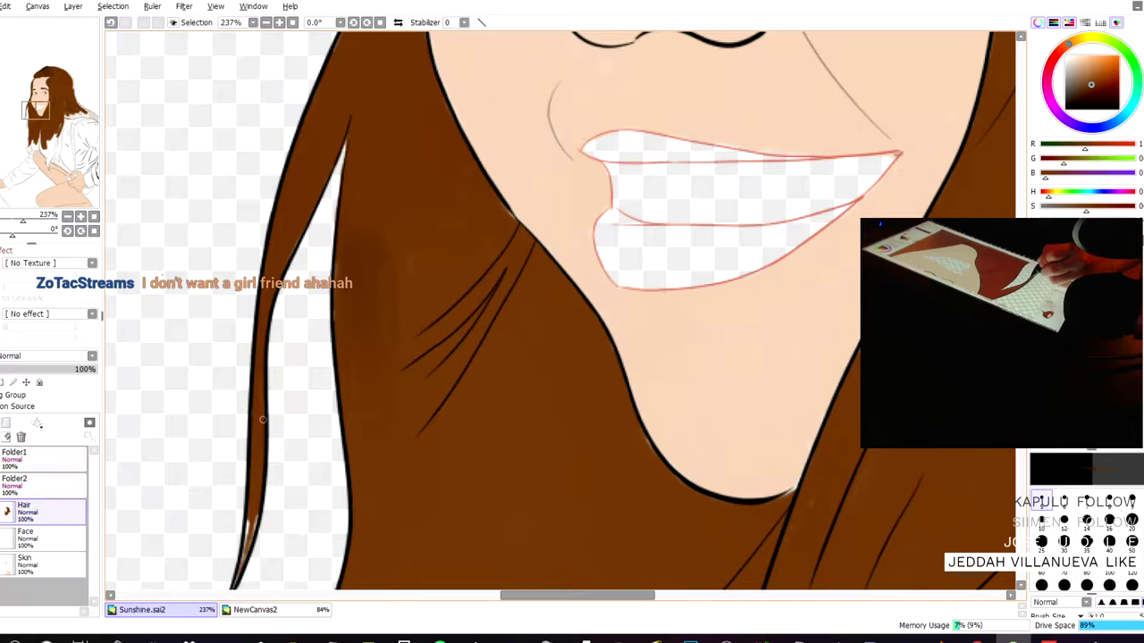
{"action": "mouse_move", "coordinate": [245, 503]}
{"action": "left_mouse_down"}
{"action": "mouse_move", "coordinate": [248, 546]}
{"action": "mouse_move", "coordinate": [255, 509]}
{"action": "mouse_move", "coordinate": [249, 530]}
{"action": "left_mouse_up"}
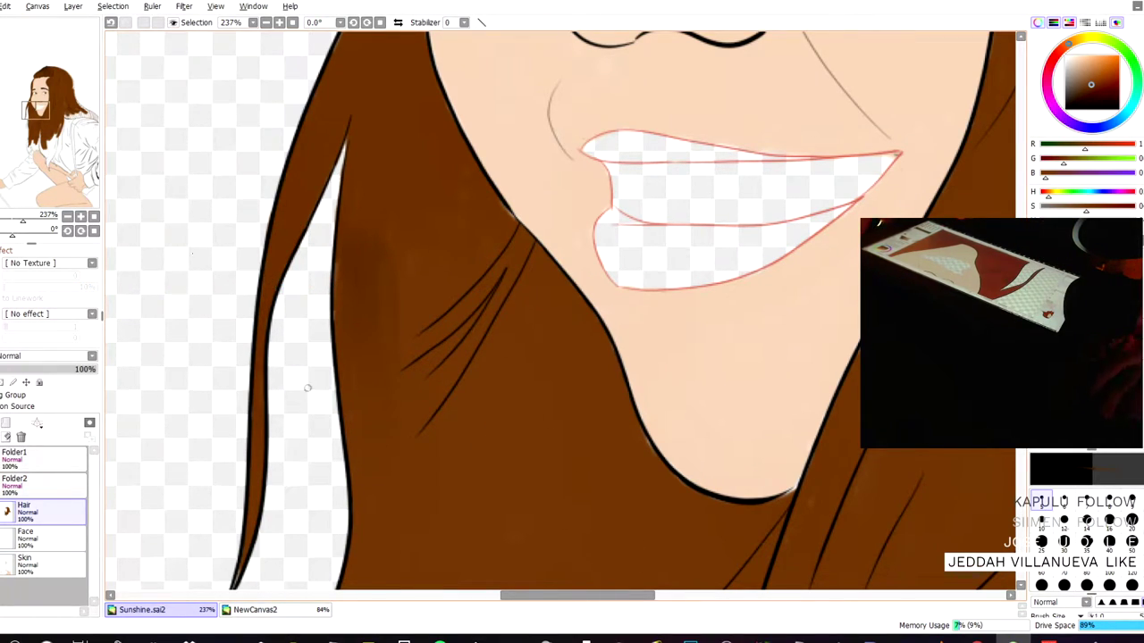
- Fill the white gaps along the hairline above the forehead, up to the central parting point, with brown using a size 10 brush
{"action": "left_click_drag", "start_coordinate": [178, 260], "coordinate": [305, 138]}
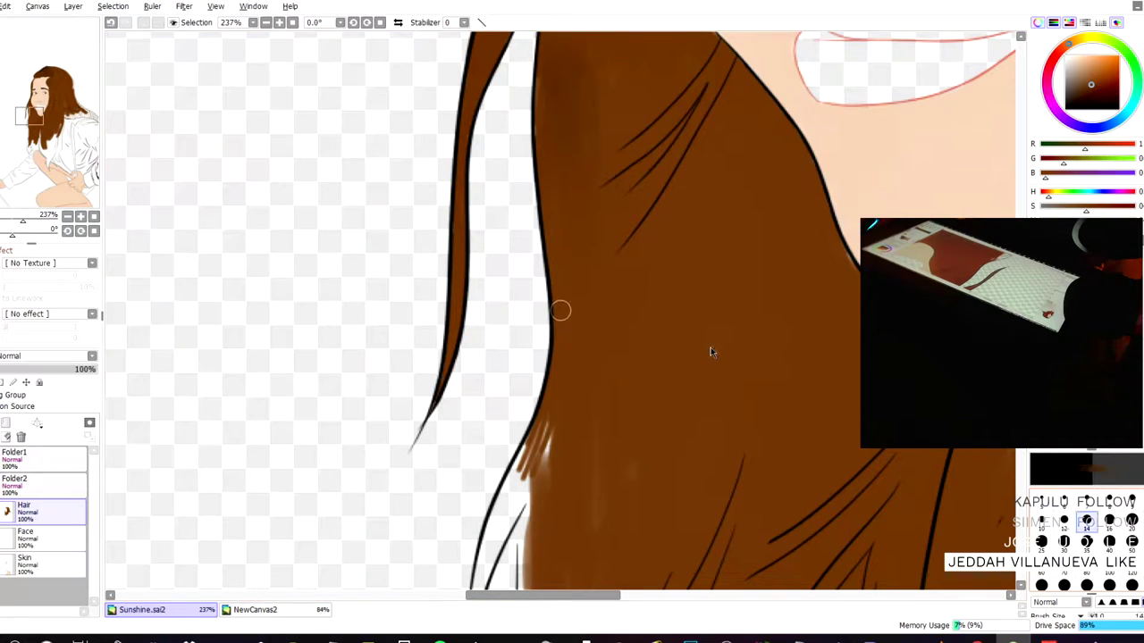
{"action": "left_click_drag", "start_coordinate": [710, 348], "coordinate": [575, 348]}
{"action": "scroll", "coordinate": [582, 355], "scroll_direction": "down", "scroll_amount": 2}
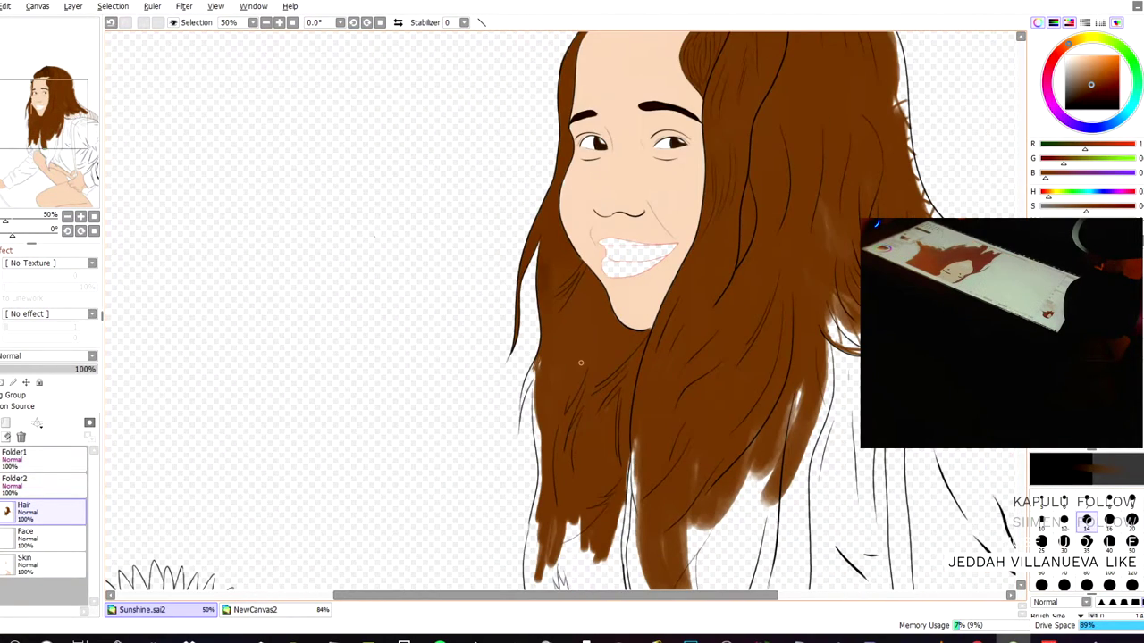
{"action": "left_click_drag", "start_coordinate": [559, 192], "coordinate": [372, 252]}
{"action": "scroll", "coordinate": [573, 359], "scroll_direction": "up", "scroll_amount": 6}
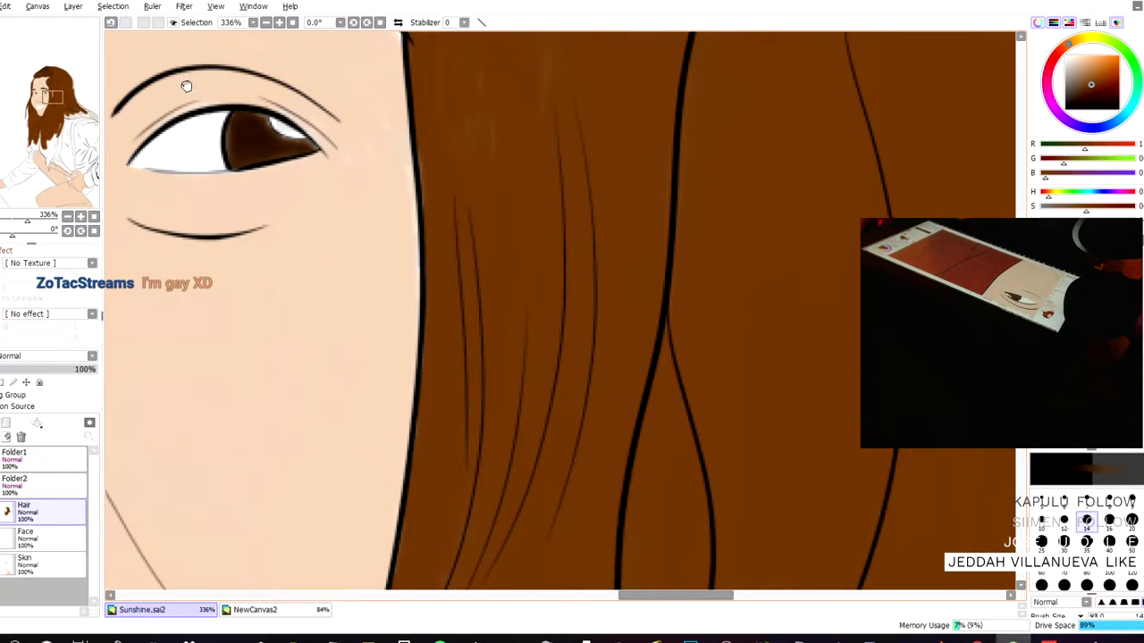
{"action": "left_click_drag", "start_coordinate": [184, 84], "coordinate": [325, 262]}
{"action": "mouse_move", "coordinate": [306, 188]}
{"action": "left_mouse_down"}
{"action": "mouse_move", "coordinate": [439, 399]}
{"action": "mouse_move", "coordinate": [375, 322]}
{"action": "mouse_move", "coordinate": [615, 523]}
{"action": "left_mouse_up"}
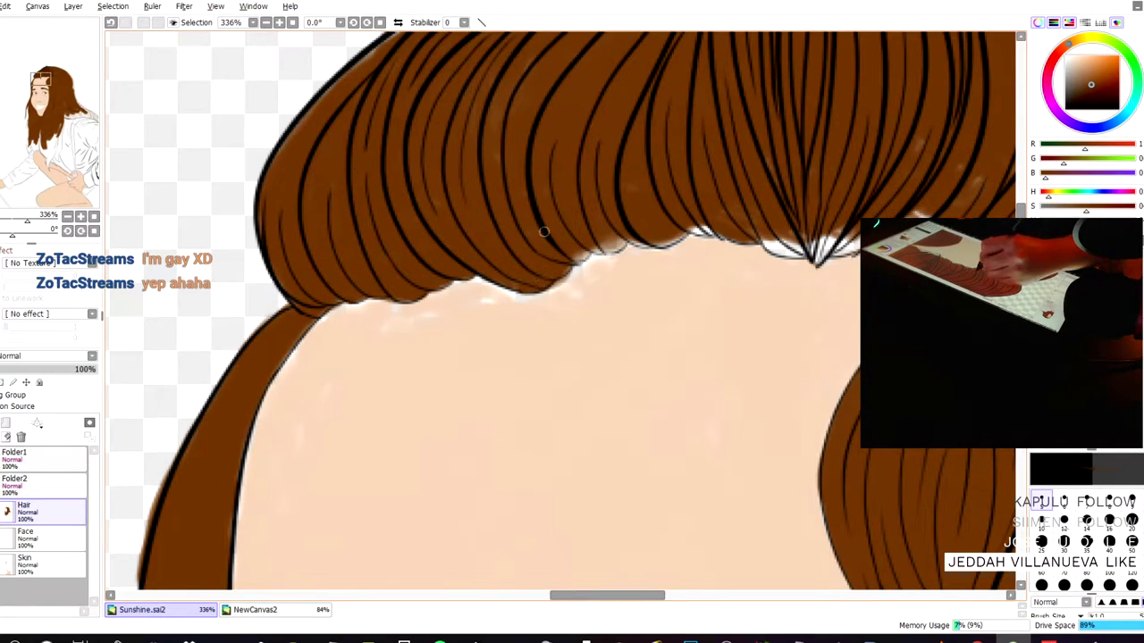
{"action": "left_click_drag", "start_coordinate": [573, 256], "coordinate": [629, 227]}
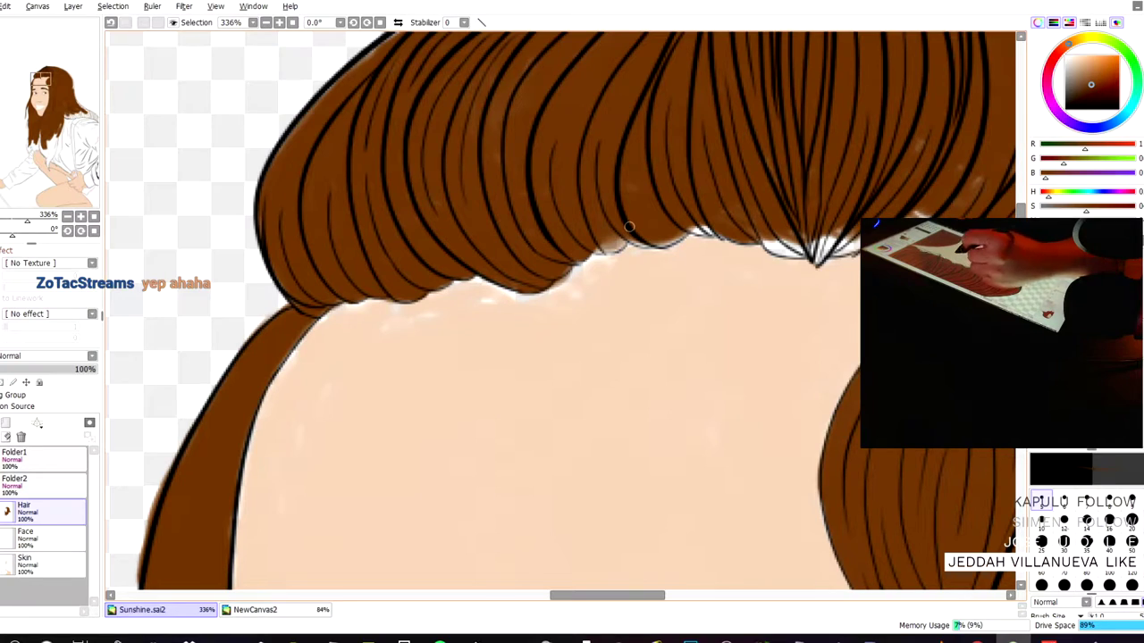
{"action": "mouse_move", "coordinate": [694, 220]}
{"action": "left_mouse_down"}
{"action": "mouse_move", "coordinate": [663, 227]}
{"action": "mouse_move", "coordinate": [683, 223]}
{"action": "mouse_move", "coordinate": [660, 235]}
{"action": "mouse_move", "coordinate": [672, 241]}
{"action": "mouse_move", "coordinate": [611, 244]}
{"action": "left_mouse_up"}
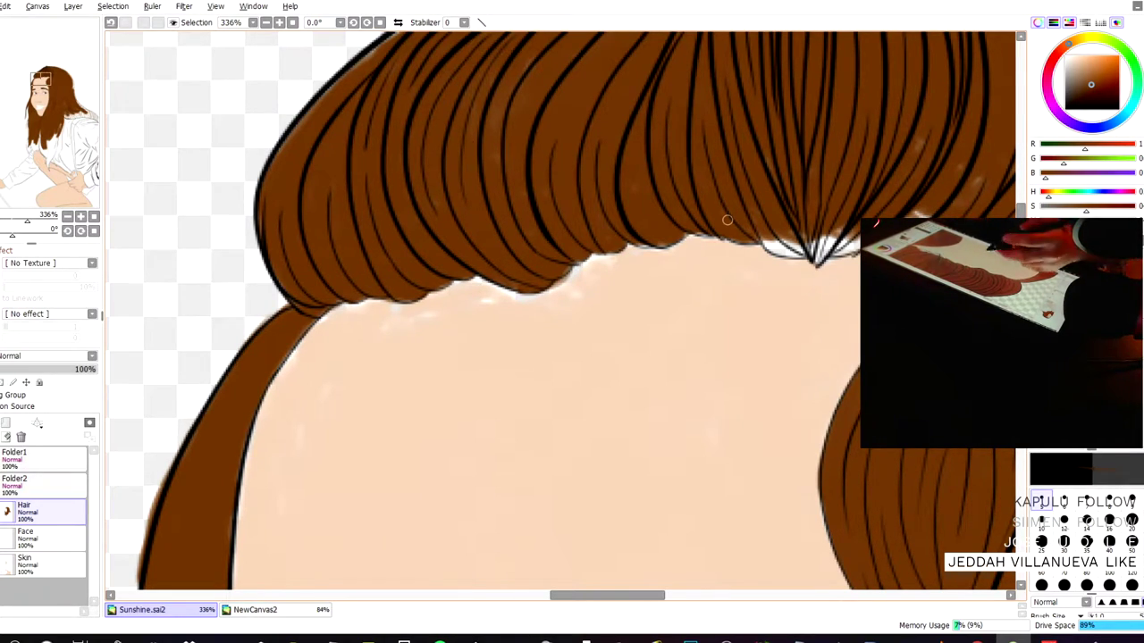
{"action": "mouse_move", "coordinate": [774, 222]}
{"action": "left_mouse_down"}
{"action": "mouse_move", "coordinate": [786, 240]}
{"action": "mouse_move", "coordinate": [766, 244]}
{"action": "mouse_move", "coordinate": [795, 254]}
{"action": "mouse_move", "coordinate": [777, 248]}
{"action": "mouse_move", "coordinate": [795, 251]}
{"action": "mouse_move", "coordinate": [792, 212]}
{"action": "mouse_move", "coordinate": [768, 242]}
{"action": "mouse_move", "coordinate": [795, 252]}
{"action": "mouse_move", "coordinate": [729, 234]}
{"action": "left_mouse_up"}
{"action": "mouse_move", "coordinate": [829, 231]}
{"action": "left_mouse_down"}
{"action": "mouse_move", "coordinate": [814, 256]}
{"action": "mouse_move", "coordinate": [790, 243]}
{"action": "mouse_move", "coordinate": [849, 248]}
{"action": "left_mouse_up"}
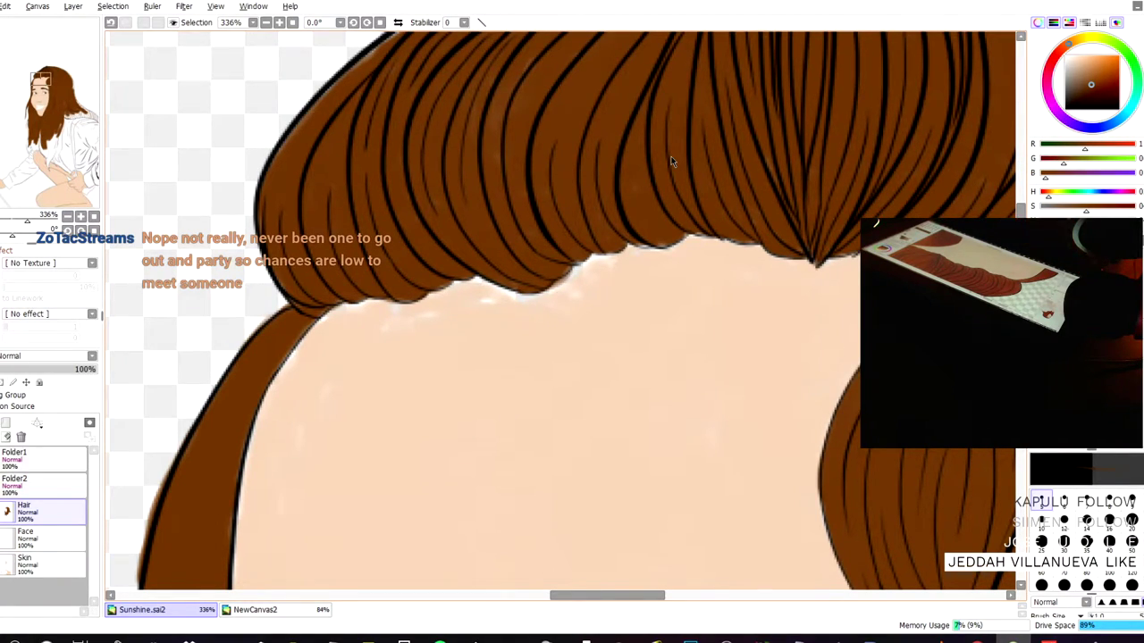
- Sample the skin tone and cover the white specks on the forehead beneath the hairline on the Face layer, using brush sizes 10 and 16
{"action": "right_click", "coordinate": [733, 253]}
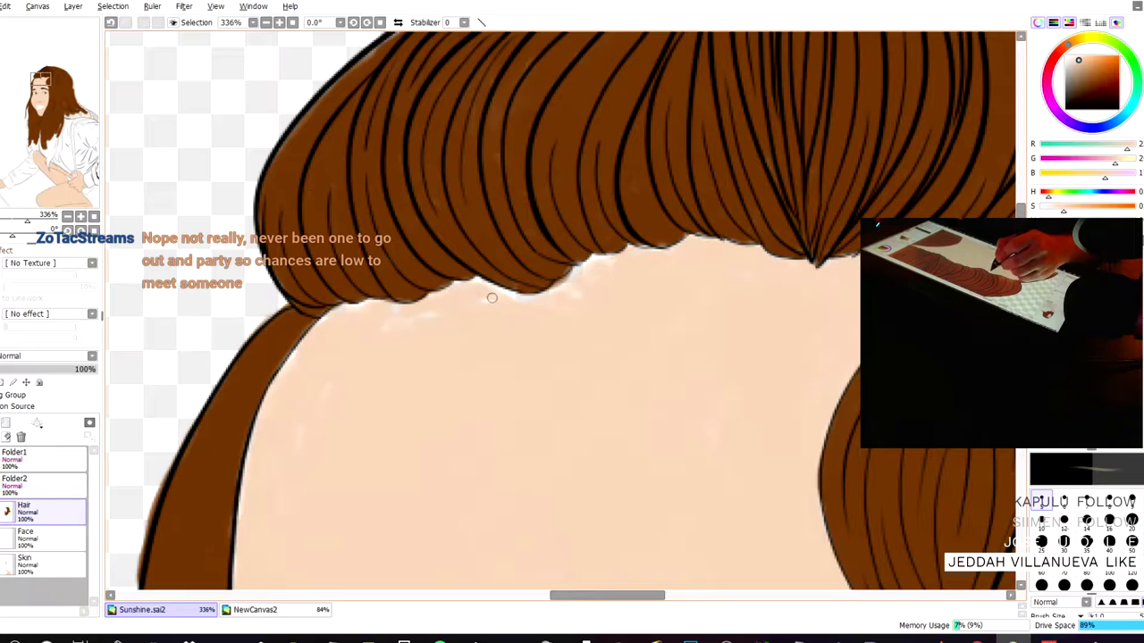
{"action": "key", "text": "ctrl+z"}
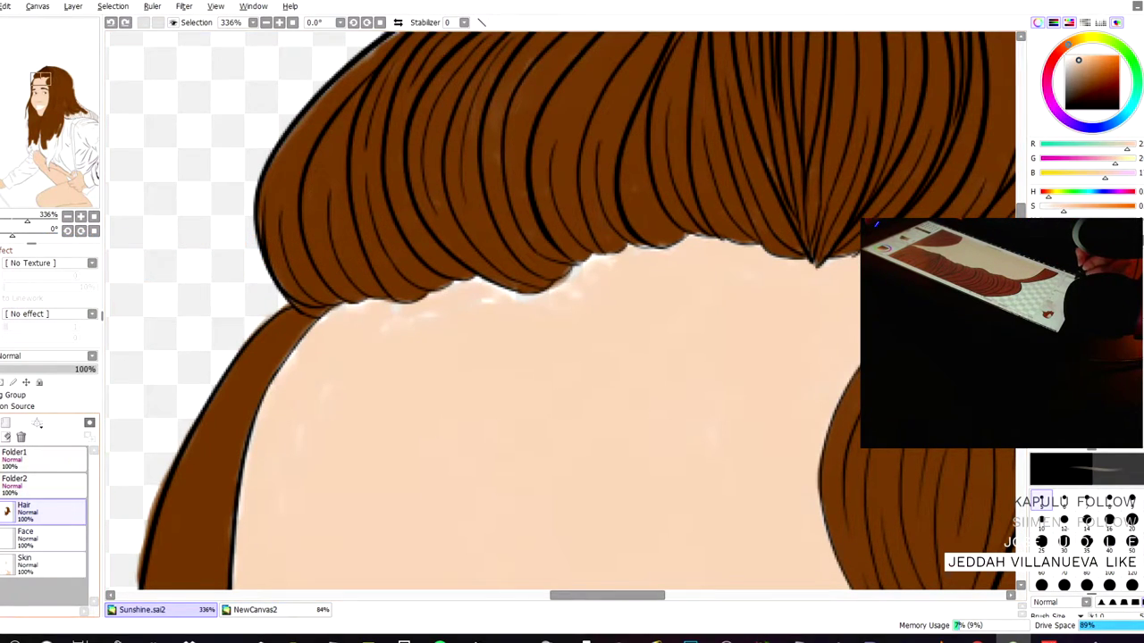
{"action": "left_click", "coordinate": [49, 538]}
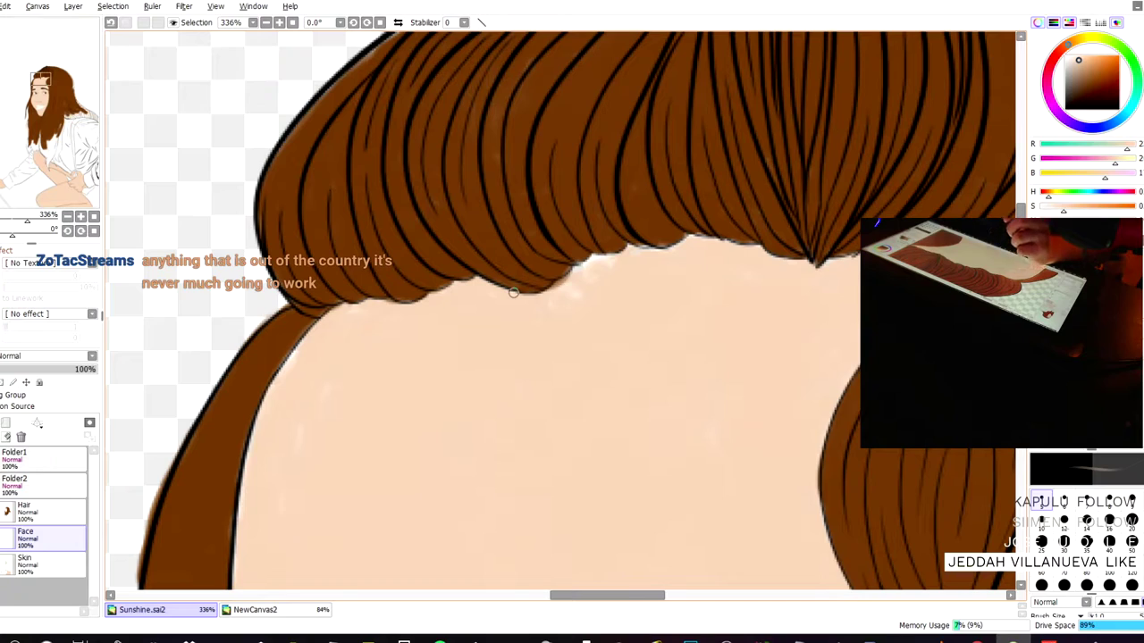
{"action": "key", "text": "ctrl+z"}
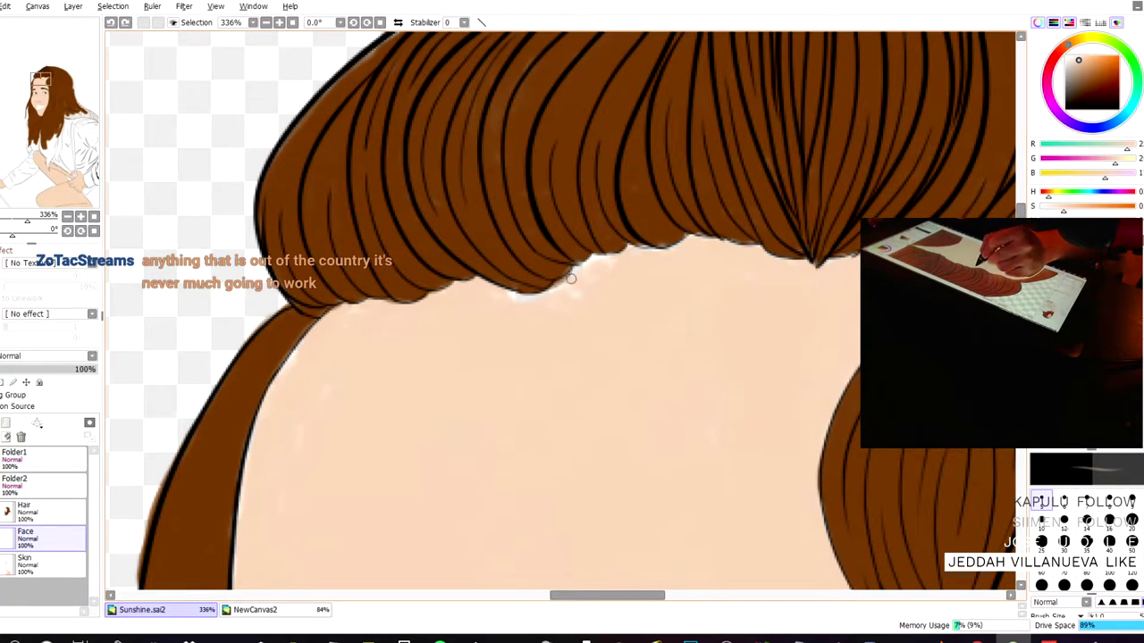
{"action": "mouse_move", "coordinate": [546, 300]}
{"action": "left_mouse_down"}
{"action": "mouse_move", "coordinate": [563, 276]}
{"action": "mouse_move", "coordinate": [613, 258]}
{"action": "mouse_move", "coordinate": [603, 260]}
{"action": "left_mouse_up"}
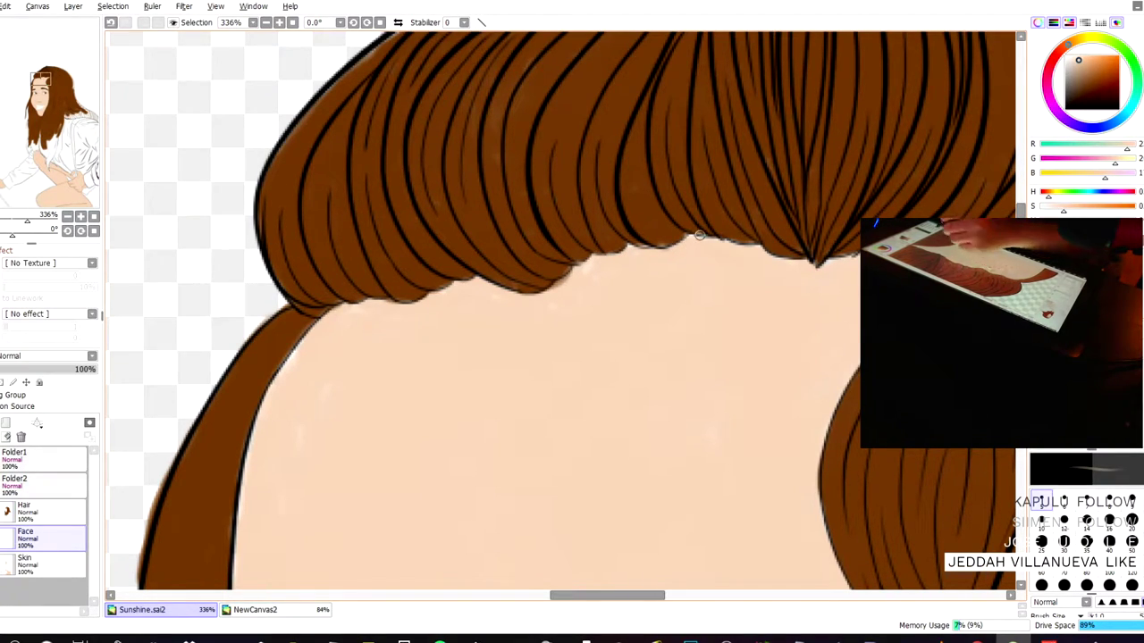
{"action": "left_click", "coordinate": [1108, 523]}
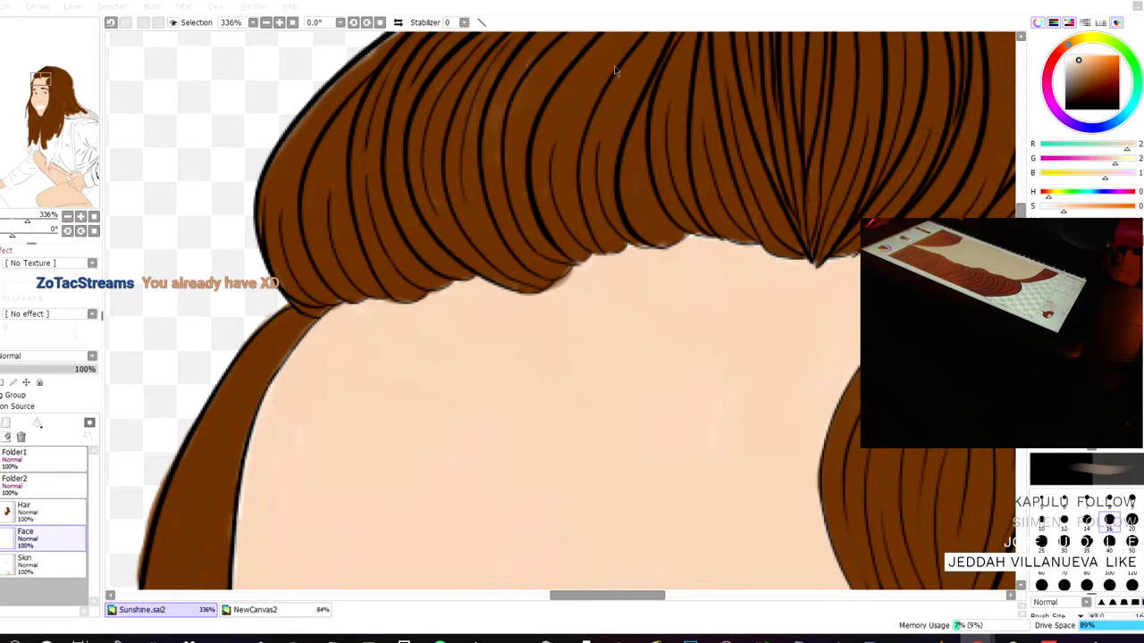
- Sample the hair's brown from the fringe for painting the outer edge of the back hair
{"action": "right_click", "coordinate": [550, 113]}
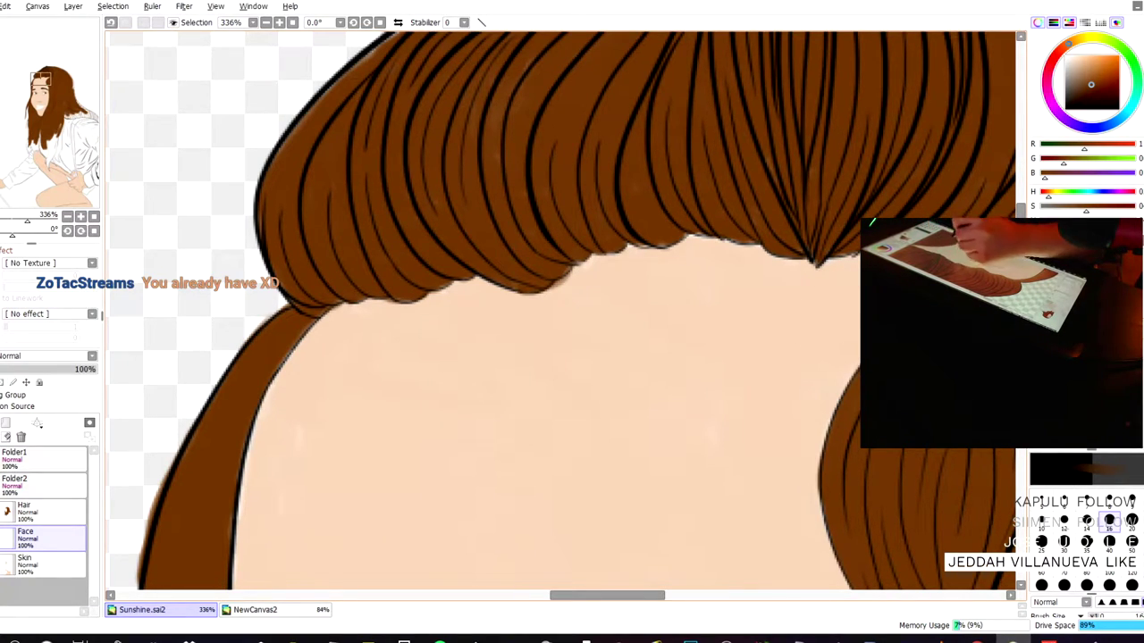
{"action": "scroll", "coordinate": [747, 250], "scroll_direction": "down", "scroll_amount": 11}
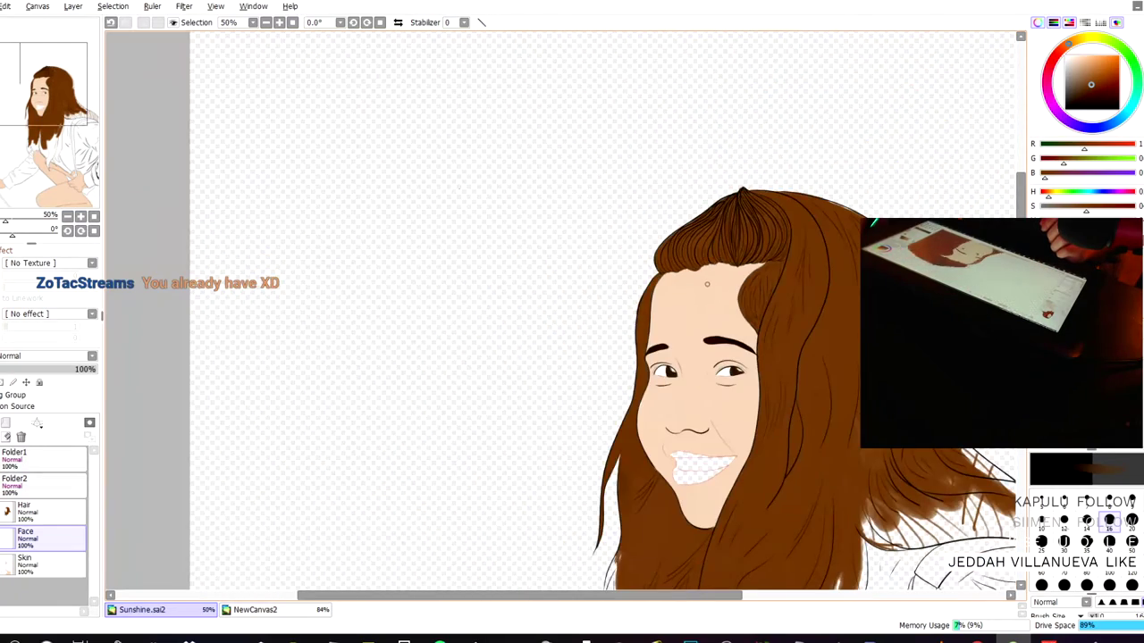
{"action": "scroll", "coordinate": [707, 281], "scroll_direction": "down", "scroll_amount": 4}
{"action": "scroll", "coordinate": [456, 182], "scroll_direction": "up", "scroll_amount": 2}
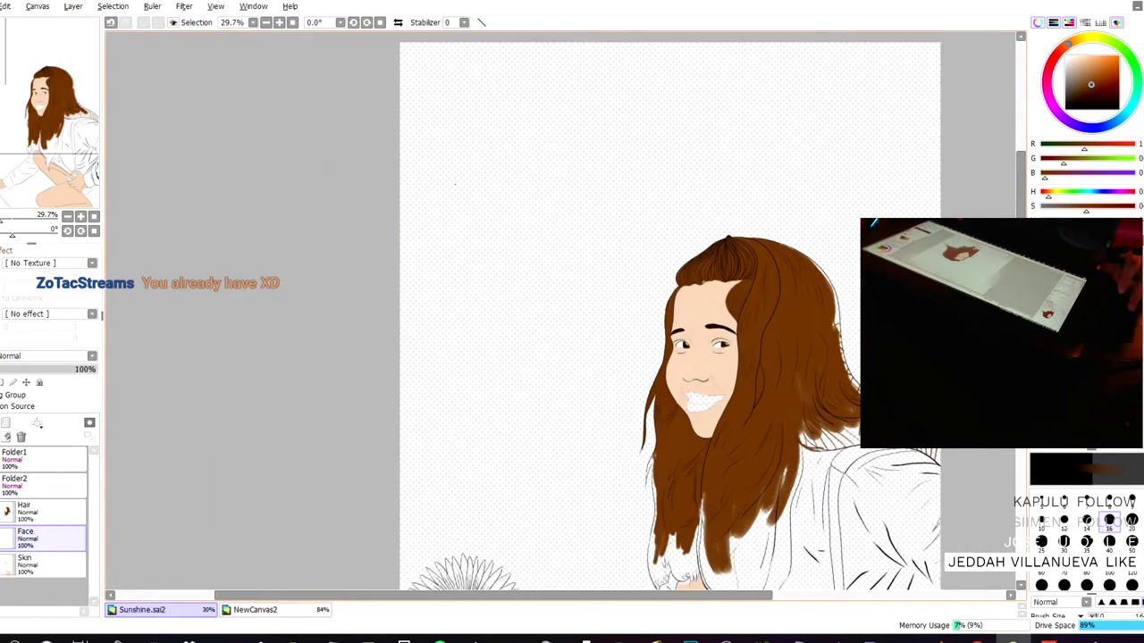
{"action": "scroll", "coordinate": [688, 290], "scroll_direction": "up", "scroll_amount": 1}
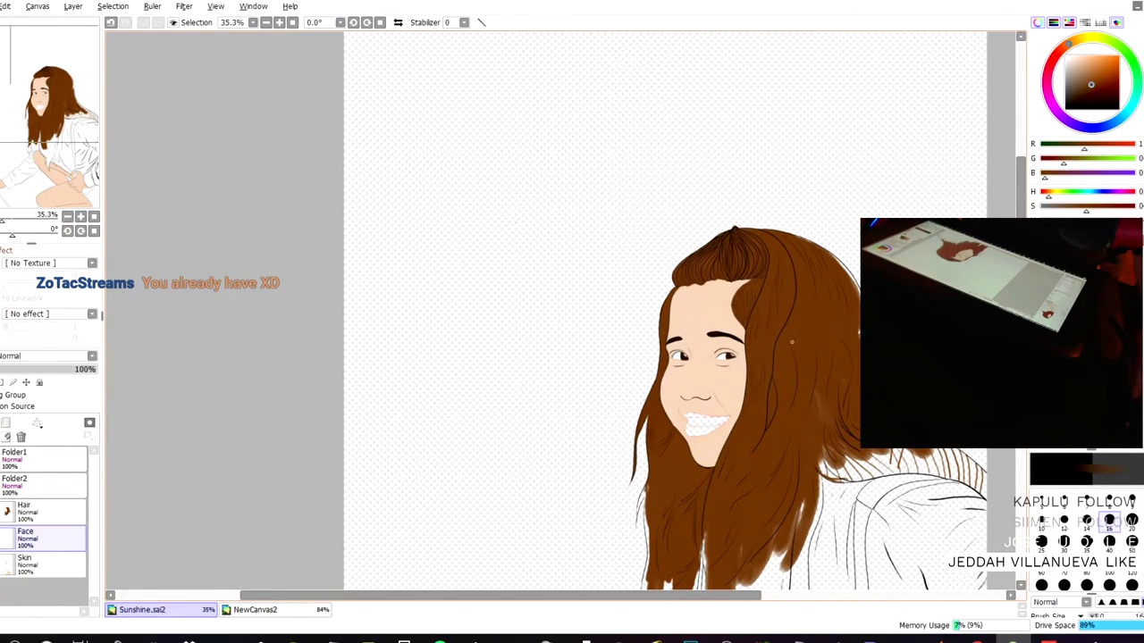
{"action": "left_click_drag", "start_coordinate": [647, 233], "coordinate": [477, 268]}
{"action": "scroll", "coordinate": [690, 338], "scroll_direction": "up", "scroll_amount": 7}
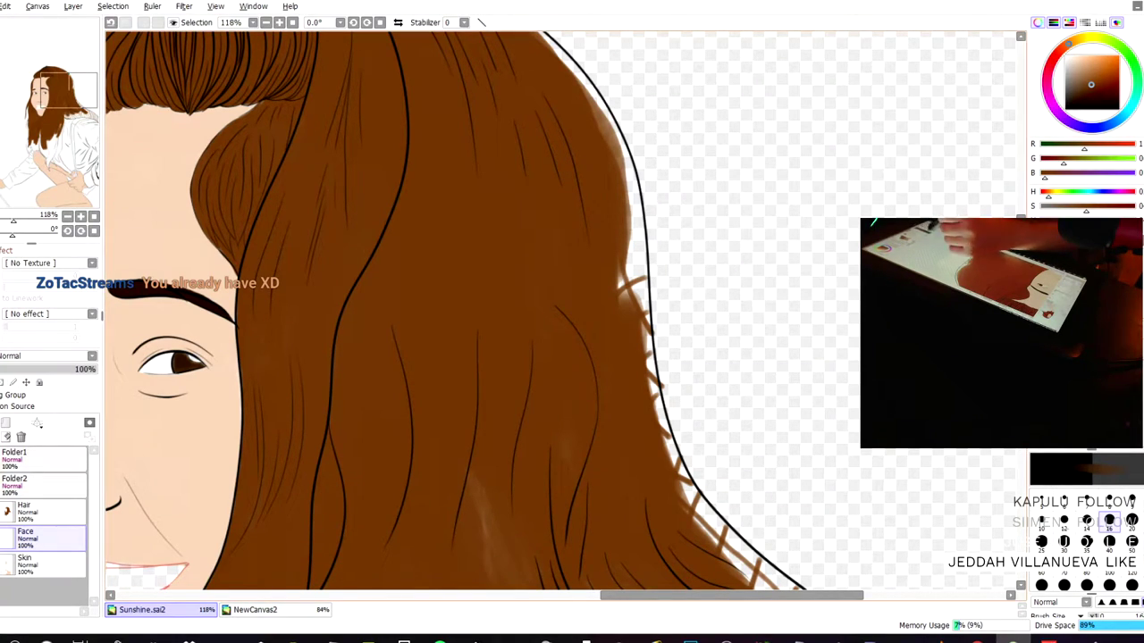
{"action": "mouse_move", "coordinate": [626, 298]}
{"action": "left_mouse_down"}
{"action": "mouse_move", "coordinate": [623, 254]}
{"action": "mouse_move", "coordinate": [625, 284]}
{"action": "left_mouse_up"}
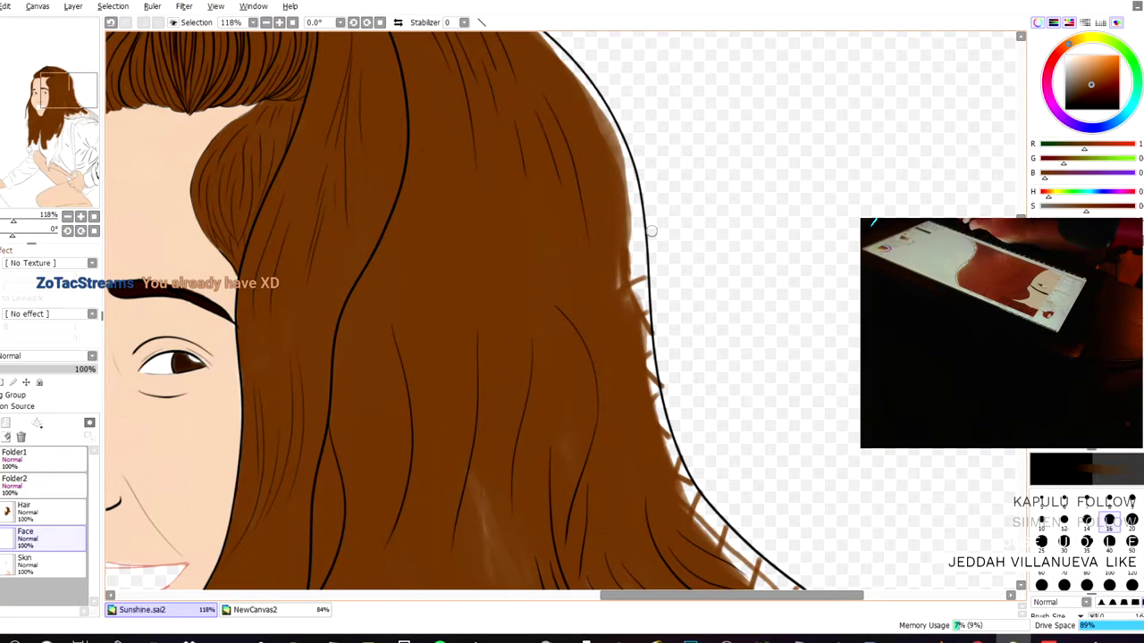
{"action": "key", "text": "ctrl+z"}
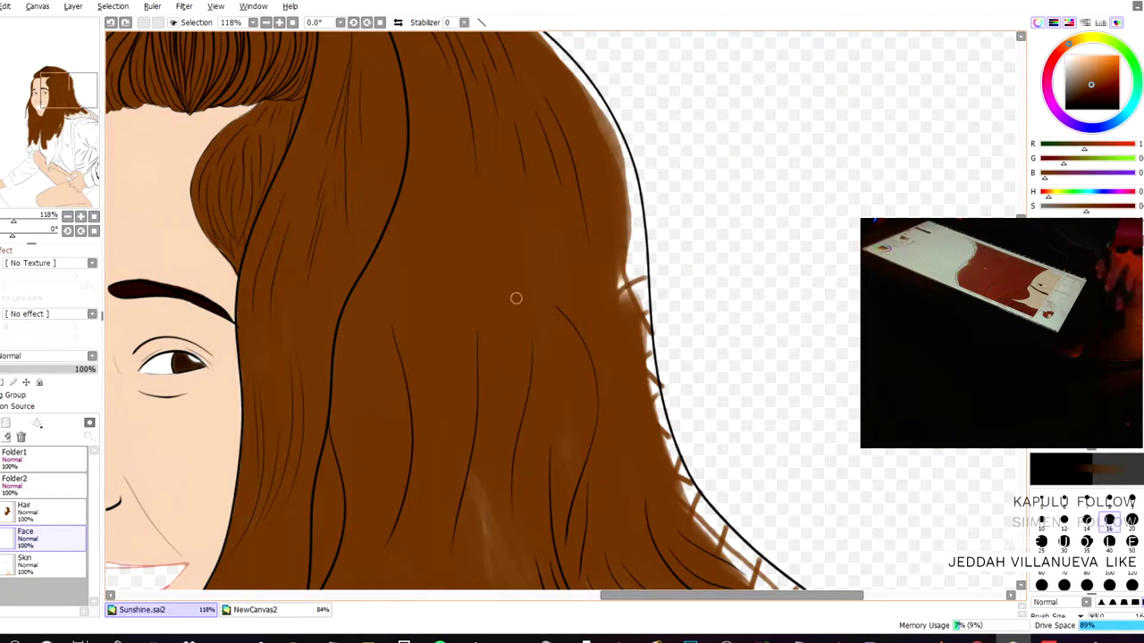
{"action": "key", "text": "ctrl+z"}
{"action": "key", "text": "ctrl+y"}
{"action": "key", "text": "ctrl+z"}
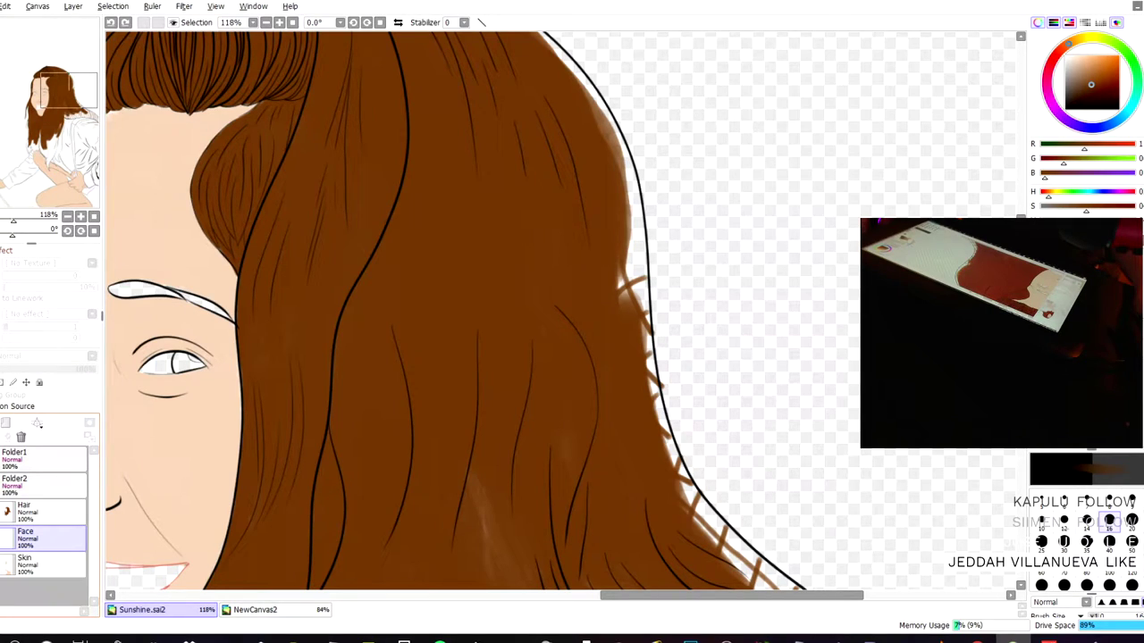
{"action": "key", "text": "ctrl+y"}
{"action": "key", "text": "ctrl+z"}
{"action": "key", "text": "ctrl+y"}
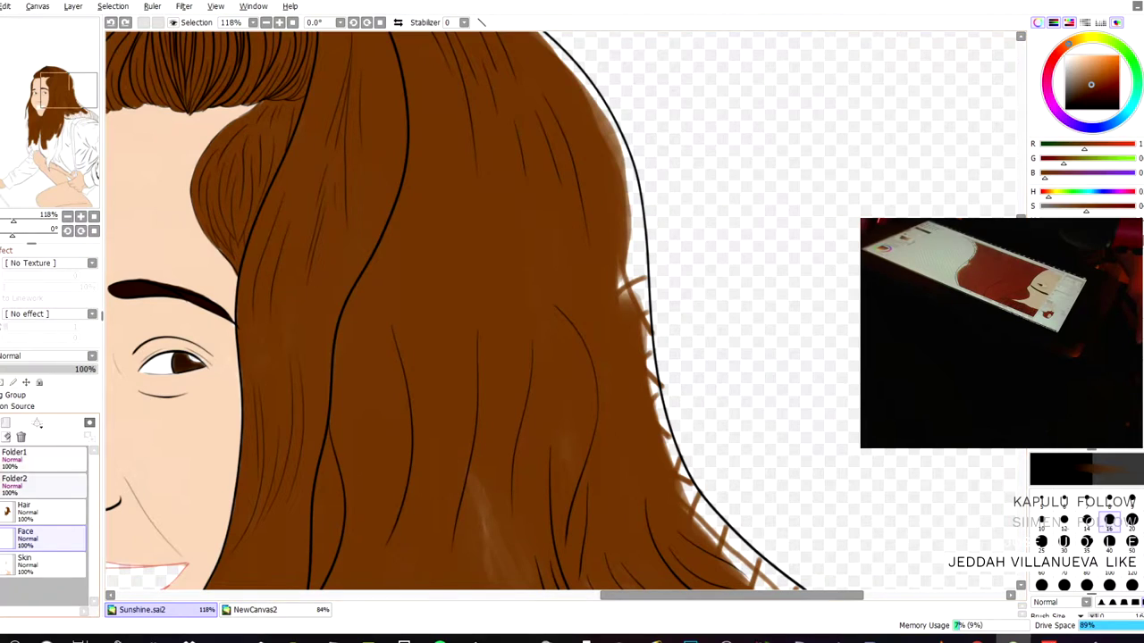
- Fill the gap along the outer outline of the back hair with brown on the Hair layer using a size 16 brush
{"action": "left_click", "coordinate": [36, 512]}
{"action": "mouse_move", "coordinate": [632, 234]}
{"action": "left_mouse_down"}
{"action": "mouse_move", "coordinate": [625, 292]}
{"action": "mouse_move", "coordinate": [622, 247]}
{"action": "mouse_move", "coordinate": [619, 265]}
{"action": "mouse_move", "coordinate": [634, 244]}
{"action": "mouse_move", "coordinate": [638, 266]}
{"action": "mouse_move", "coordinate": [636, 242]}
{"action": "mouse_move", "coordinate": [632, 276]}
{"action": "mouse_move", "coordinate": [636, 201]}
{"action": "left_mouse_up"}
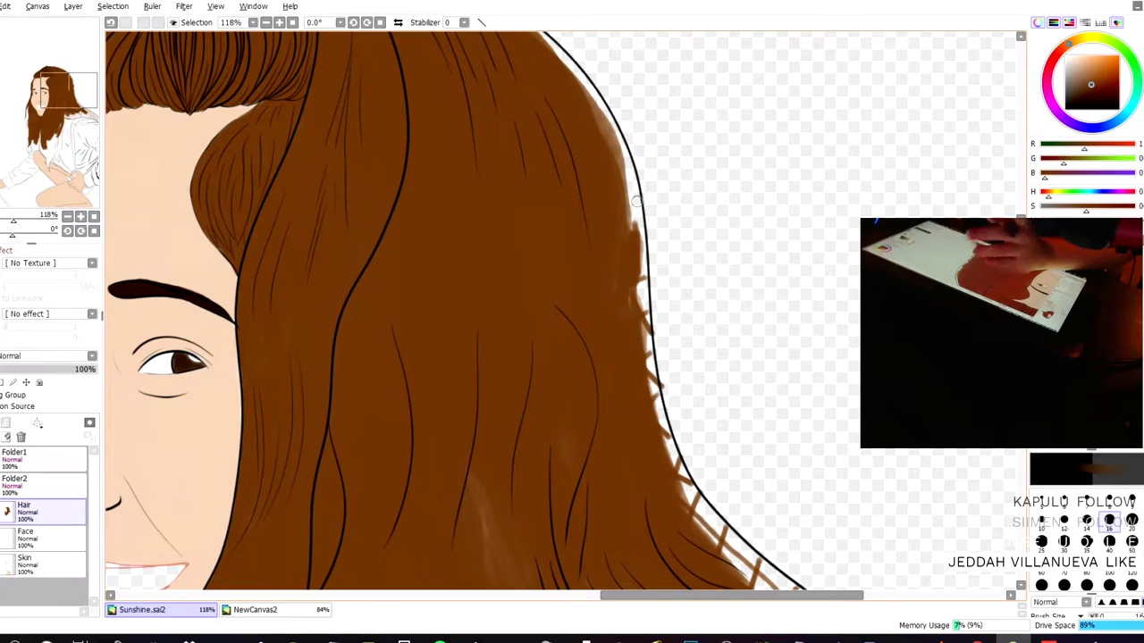
{"action": "mouse_move", "coordinate": [636, 202]}
{"action": "left_mouse_down"}
{"action": "mouse_move", "coordinate": [627, 247]}
{"action": "mouse_move", "coordinate": [635, 255]}
{"action": "mouse_move", "coordinate": [628, 163]}
{"action": "mouse_move", "coordinate": [612, 128]}
{"action": "mouse_move", "coordinate": [616, 163]}
{"action": "mouse_move", "coordinate": [619, 143]}
{"action": "mouse_move", "coordinate": [627, 151]}
{"action": "mouse_move", "coordinate": [605, 115]}
{"action": "mouse_move", "coordinate": [635, 197]}
{"action": "mouse_move", "coordinate": [612, 137]}
{"action": "mouse_move", "coordinate": [614, 174]}
{"action": "mouse_move", "coordinate": [630, 186]}
{"action": "mouse_move", "coordinate": [613, 283]}
{"action": "mouse_move", "coordinate": [630, 274]}
{"action": "mouse_move", "coordinate": [631, 256]}
{"action": "mouse_move", "coordinate": [642, 305]}
{"action": "mouse_move", "coordinate": [634, 202]}
{"action": "left_mouse_up"}
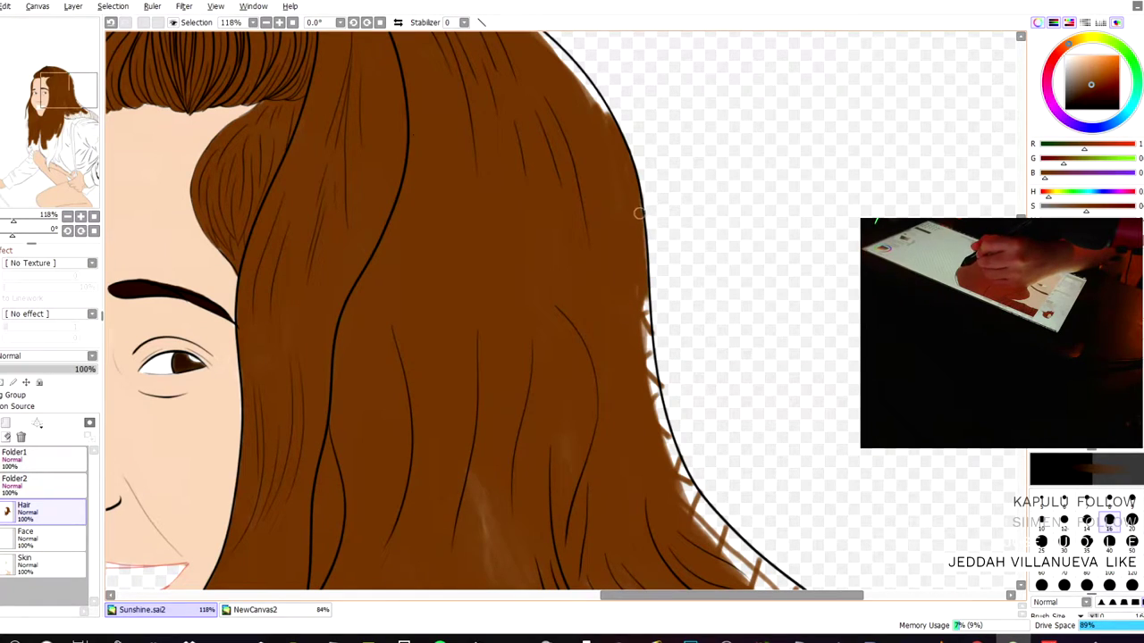
{"action": "mouse_move", "coordinate": [635, 316]}
{"action": "left_mouse_down"}
{"action": "mouse_move", "coordinate": [641, 308]}
{"action": "mouse_move", "coordinate": [646, 320]}
{"action": "left_mouse_up"}
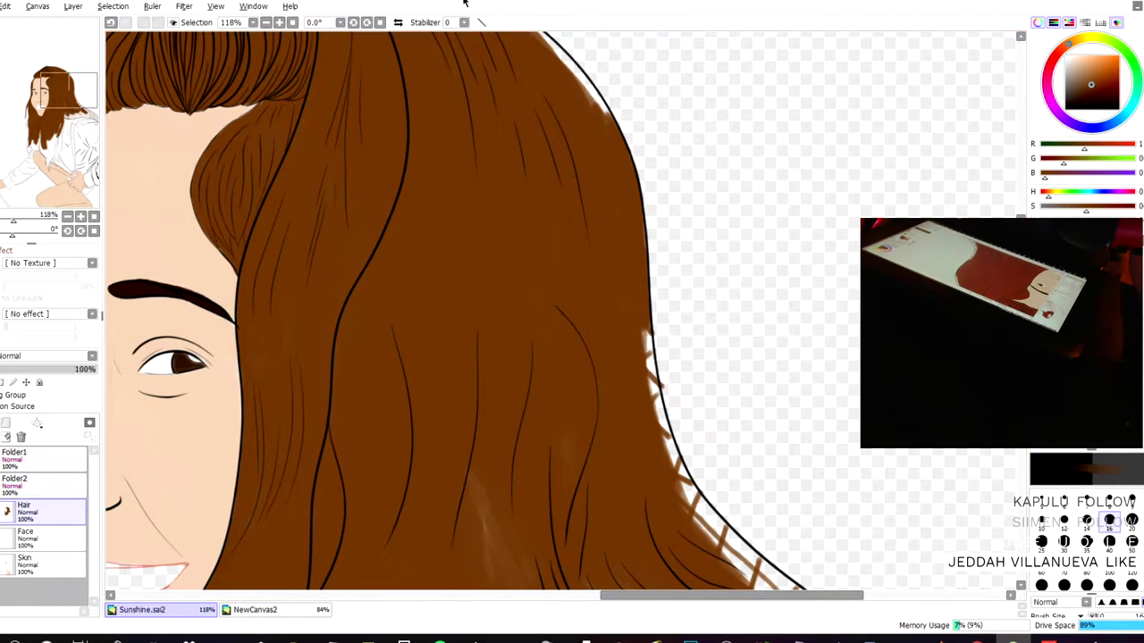
{"action": "left_click_drag", "start_coordinate": [479, 304], "coordinate": [320, 119]}
{"action": "scroll", "coordinate": [556, 303], "scroll_direction": "up", "scroll_amount": 1}
{"action": "mouse_move", "coordinate": [483, 152]}
{"action": "left_mouse_down"}
{"action": "mouse_move", "coordinate": [468, 112]}
{"action": "mouse_move", "coordinate": [488, 233]}
{"action": "mouse_move", "coordinate": [510, 289]}
{"action": "mouse_move", "coordinate": [521, 289]}
{"action": "mouse_move", "coordinate": [507, 315]}
{"action": "mouse_move", "coordinate": [526, 345]}
{"action": "mouse_move", "coordinate": [570, 365]}
{"action": "mouse_move", "coordinate": [562, 322]}
{"action": "left_mouse_up"}
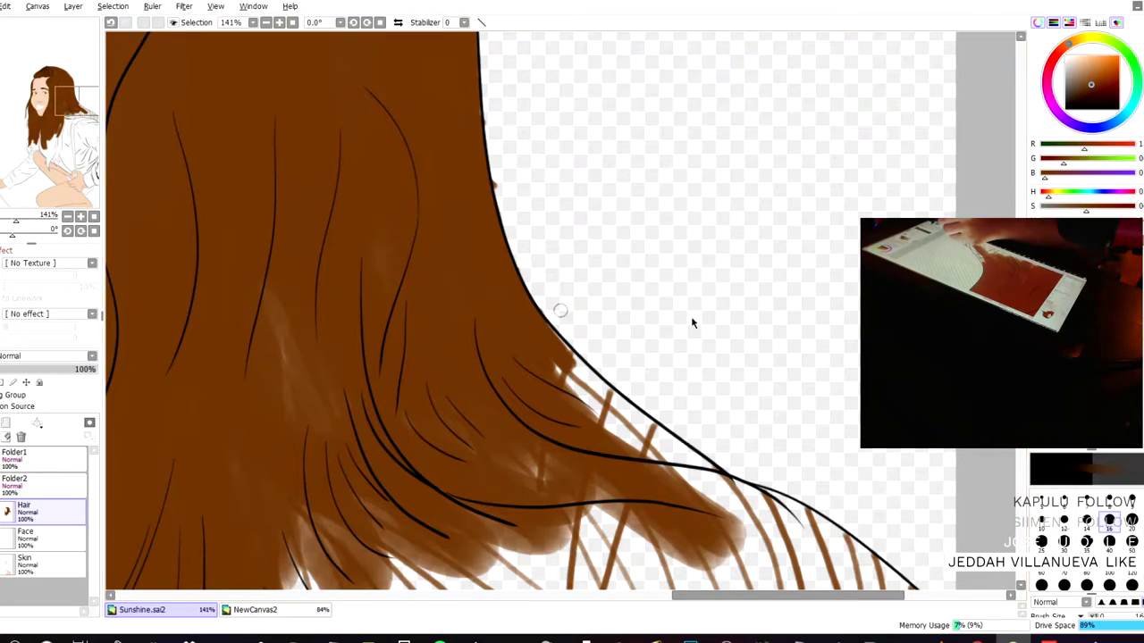
- Erase the brown spill outside the outer outline of the back hair
{"action": "key", "text": "e"}
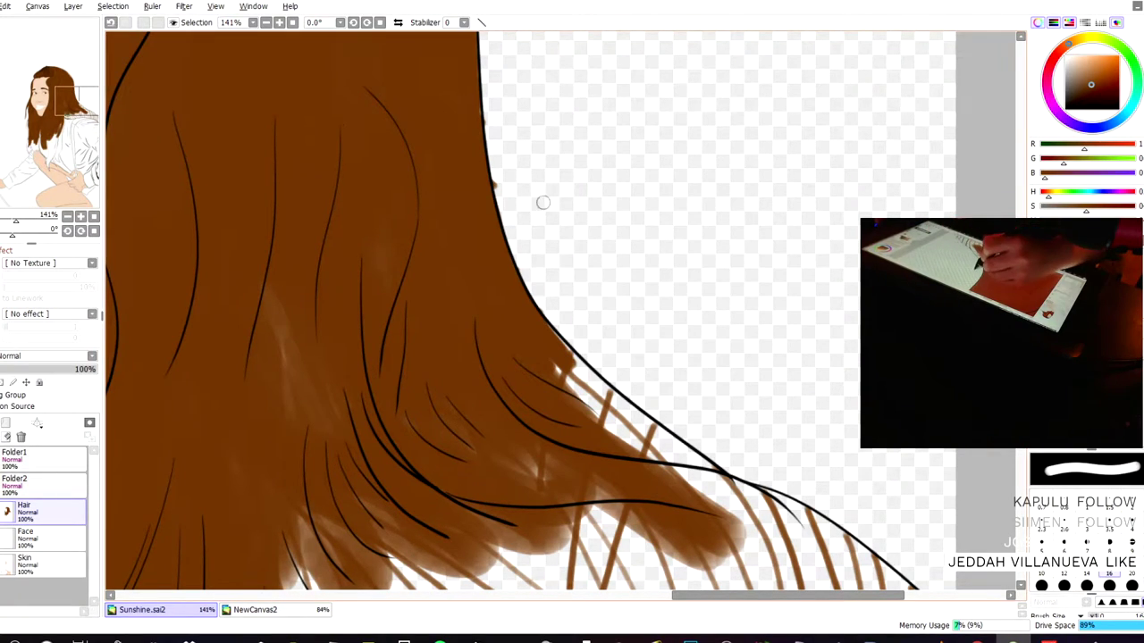
{"action": "left_click_drag", "start_coordinate": [508, 200], "coordinate": [500, 191]}
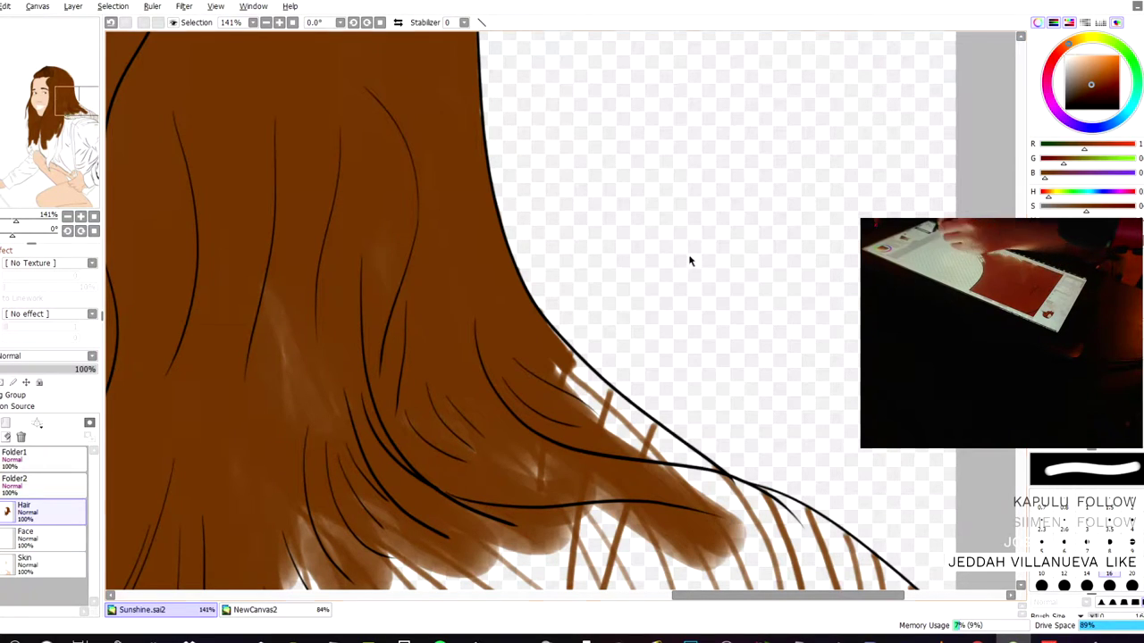
- Fill the hatched gap beneath the outer outline of the flared back hair with brown using a size 40 brush
{"action": "key", "text": "b"}
{"action": "key", "text": "c"}
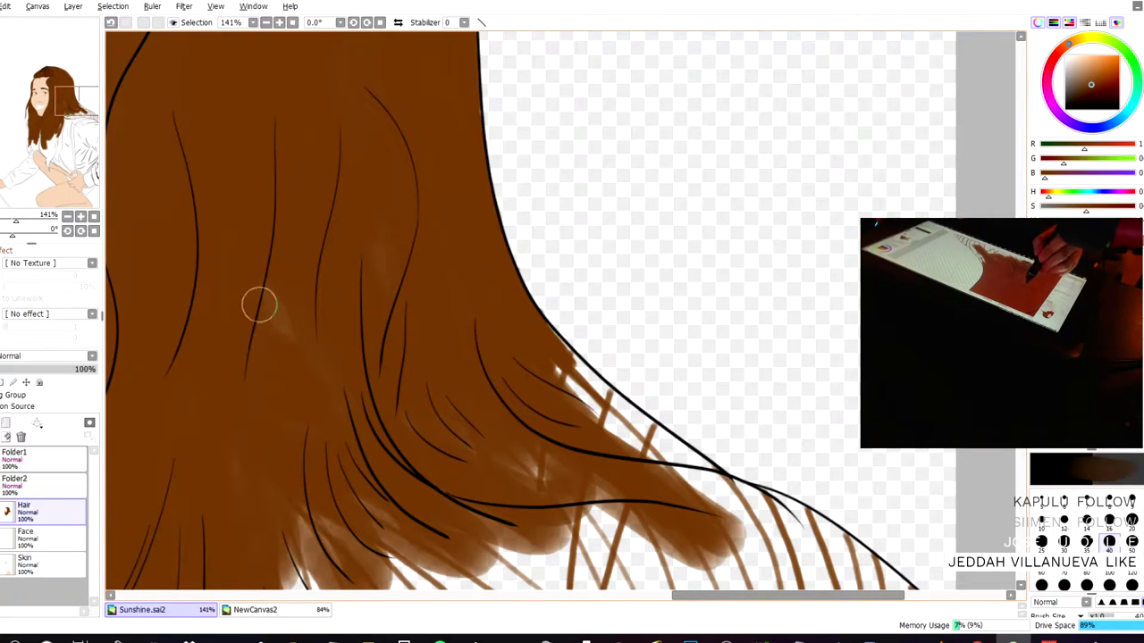
{"action": "mouse_move", "coordinate": [549, 435]}
{"action": "left_mouse_down"}
{"action": "mouse_move", "coordinate": [582, 410]}
{"action": "mouse_move", "coordinate": [620, 431]}
{"action": "mouse_move", "coordinate": [633, 425]}
{"action": "mouse_move", "coordinate": [586, 386]}
{"action": "left_mouse_up"}
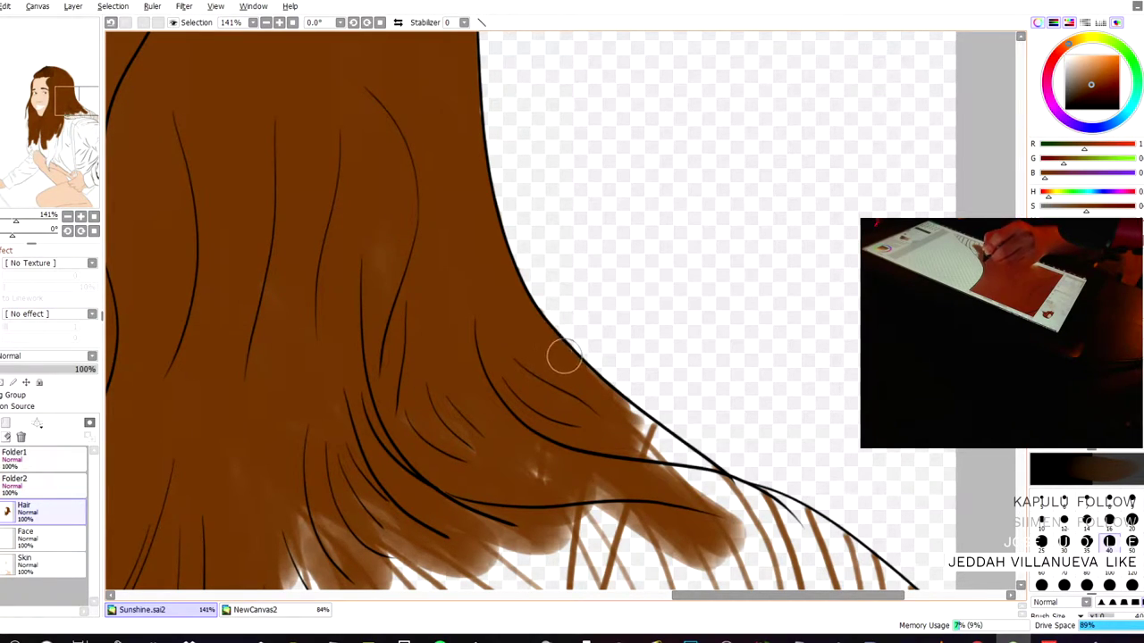
{"action": "mouse_move", "coordinate": [595, 390]}
{"action": "left_mouse_down"}
{"action": "mouse_move", "coordinate": [667, 454]}
{"action": "mouse_move", "coordinate": [629, 422]}
{"action": "left_mouse_up"}
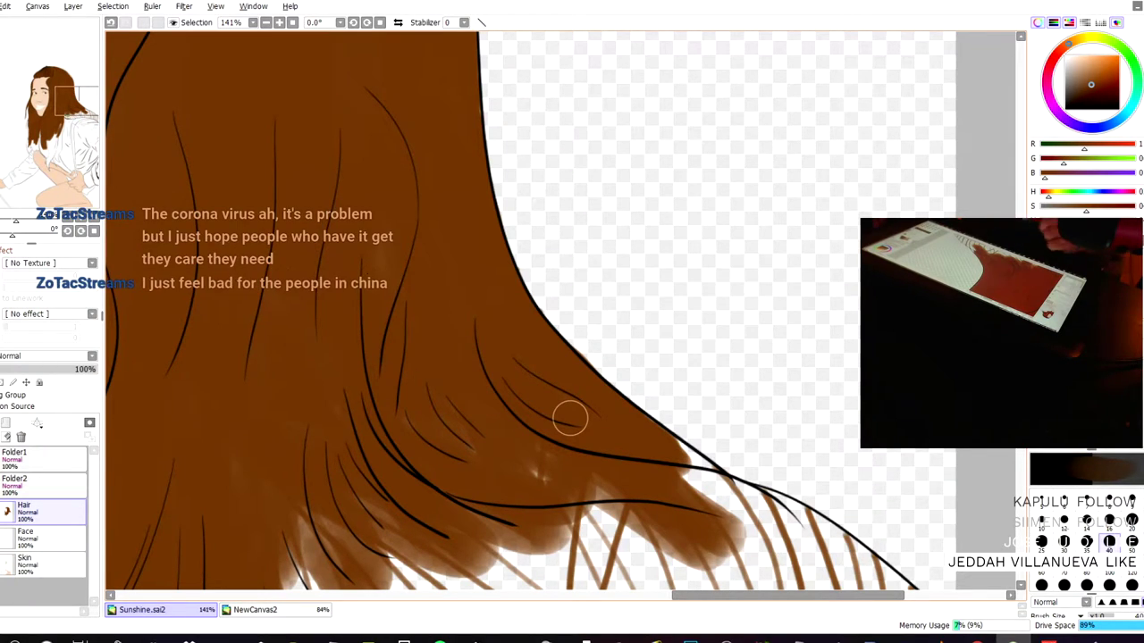
{"action": "scroll", "coordinate": [661, 401], "scroll_direction": "down", "scroll_amount": 1}
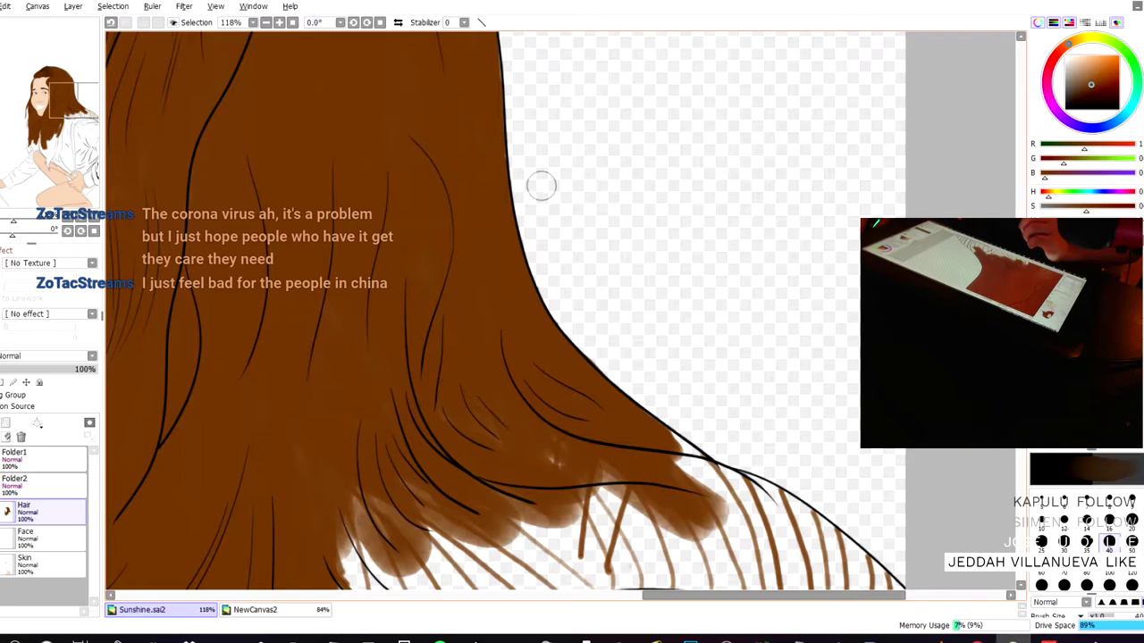
{"action": "scroll", "coordinate": [485, 289], "scroll_direction": "down", "scroll_amount": 1}
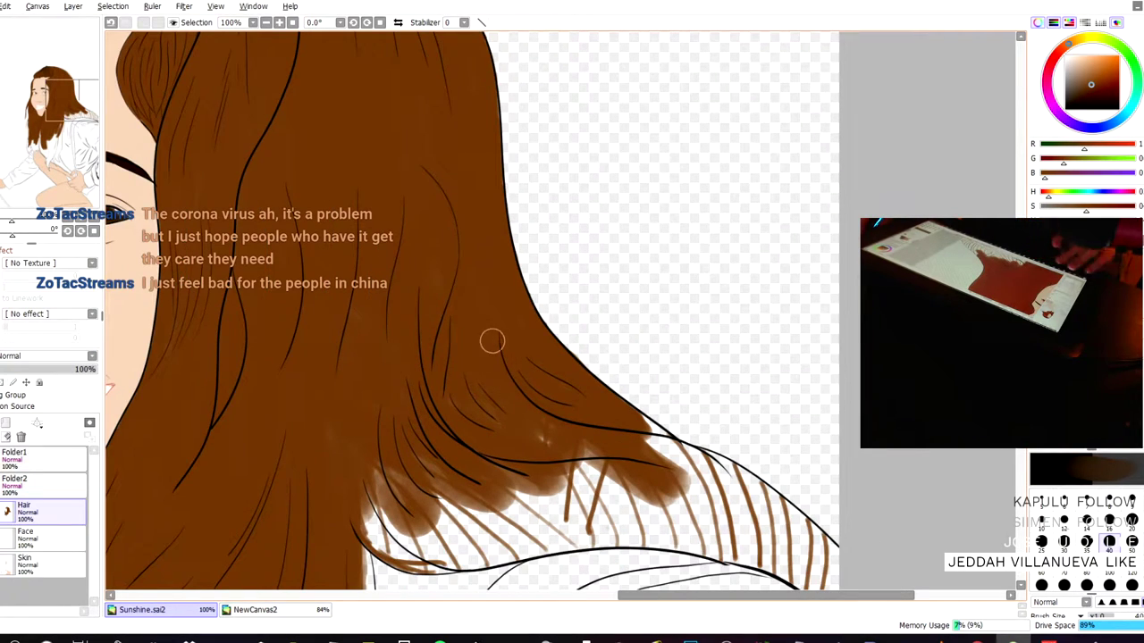
- Paint brown over the white gaps in the hair's inner curve where it meets the shirt collar
{"action": "left_click_drag", "start_coordinate": [382, 169], "coordinate": [393, 64]}
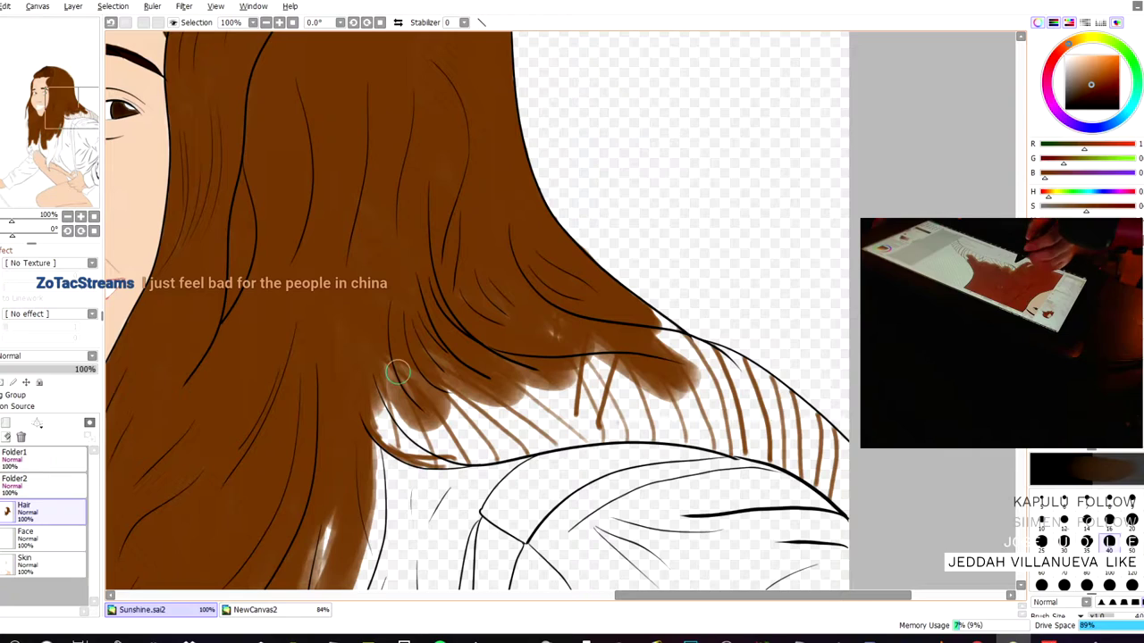
{"action": "mouse_move", "coordinate": [384, 407]}
{"action": "left_mouse_down"}
{"action": "mouse_move", "coordinate": [395, 438]}
{"action": "mouse_move", "coordinate": [379, 427]}
{"action": "mouse_move", "coordinate": [394, 441]}
{"action": "mouse_move", "coordinate": [415, 423]}
{"action": "mouse_move", "coordinate": [393, 391]}
{"action": "mouse_move", "coordinate": [437, 409]}
{"action": "mouse_move", "coordinate": [363, 374]}
{"action": "mouse_move", "coordinate": [368, 346]}
{"action": "mouse_move", "coordinate": [458, 391]}
{"action": "mouse_move", "coordinate": [421, 353]}
{"action": "mouse_move", "coordinate": [467, 377]}
{"action": "mouse_move", "coordinate": [441, 343]}
{"action": "left_mouse_up"}
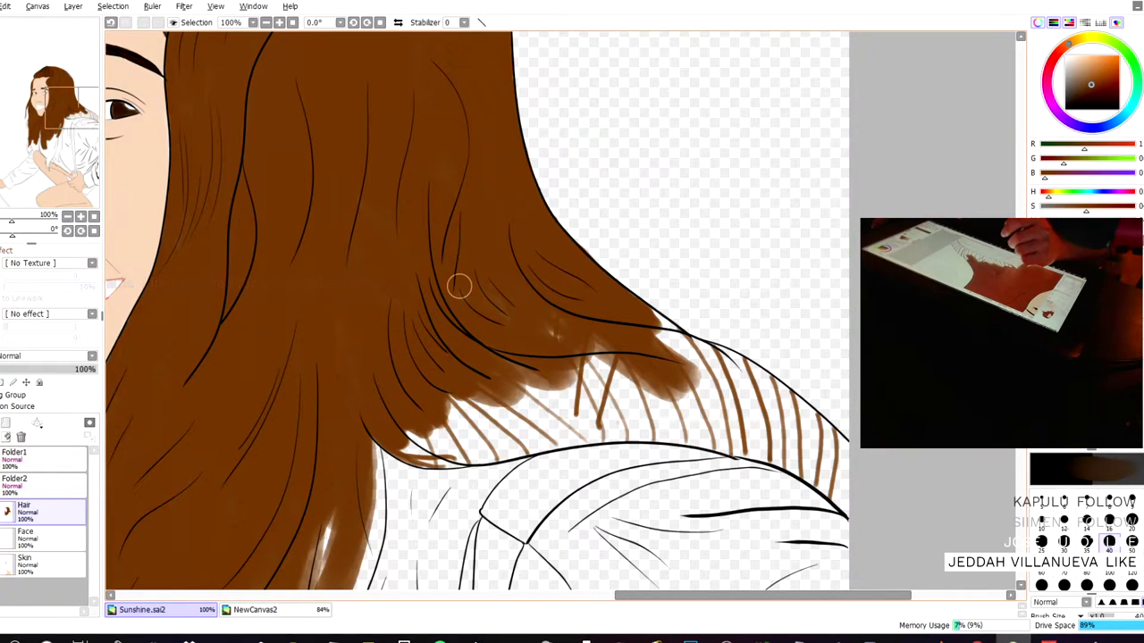
{"action": "scroll", "coordinate": [454, 283], "scroll_direction": "up", "scroll_amount": 2}
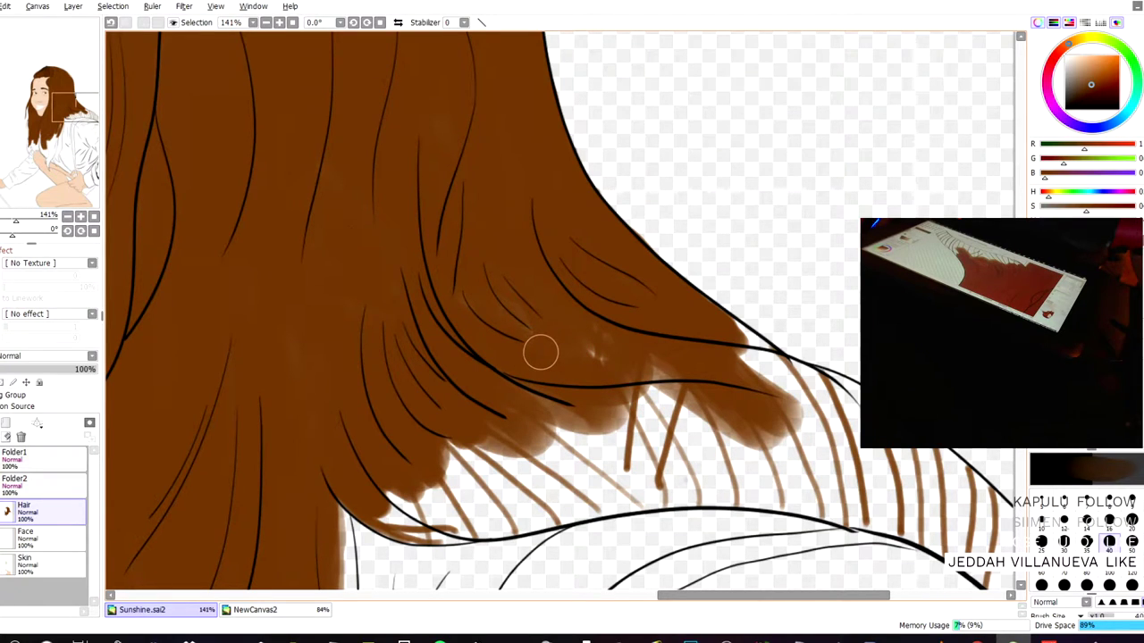
{"action": "left_click_drag", "start_coordinate": [544, 343], "coordinate": [498, 239]}
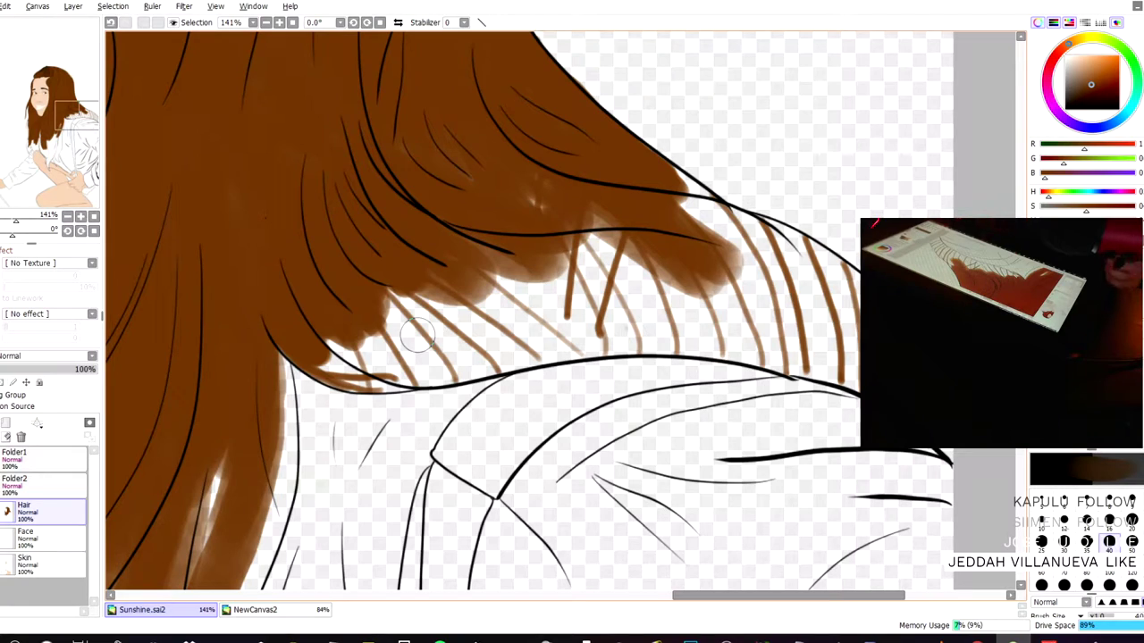
{"action": "mouse_move", "coordinate": [378, 306]}
{"action": "left_mouse_down"}
{"action": "mouse_move", "coordinate": [418, 328]}
{"action": "mouse_move", "coordinate": [374, 324]}
{"action": "mouse_move", "coordinate": [367, 295]}
{"action": "mouse_move", "coordinate": [360, 316]}
{"action": "mouse_move", "coordinate": [317, 323]}
{"action": "mouse_move", "coordinate": [358, 339]}
{"action": "mouse_move", "coordinate": [307, 331]}
{"action": "mouse_move", "coordinate": [353, 362]}
{"action": "mouse_move", "coordinate": [304, 339]}
{"action": "mouse_move", "coordinate": [375, 370]}
{"action": "mouse_move", "coordinate": [302, 339]}
{"action": "mouse_move", "coordinate": [371, 360]}
{"action": "left_mouse_up"}
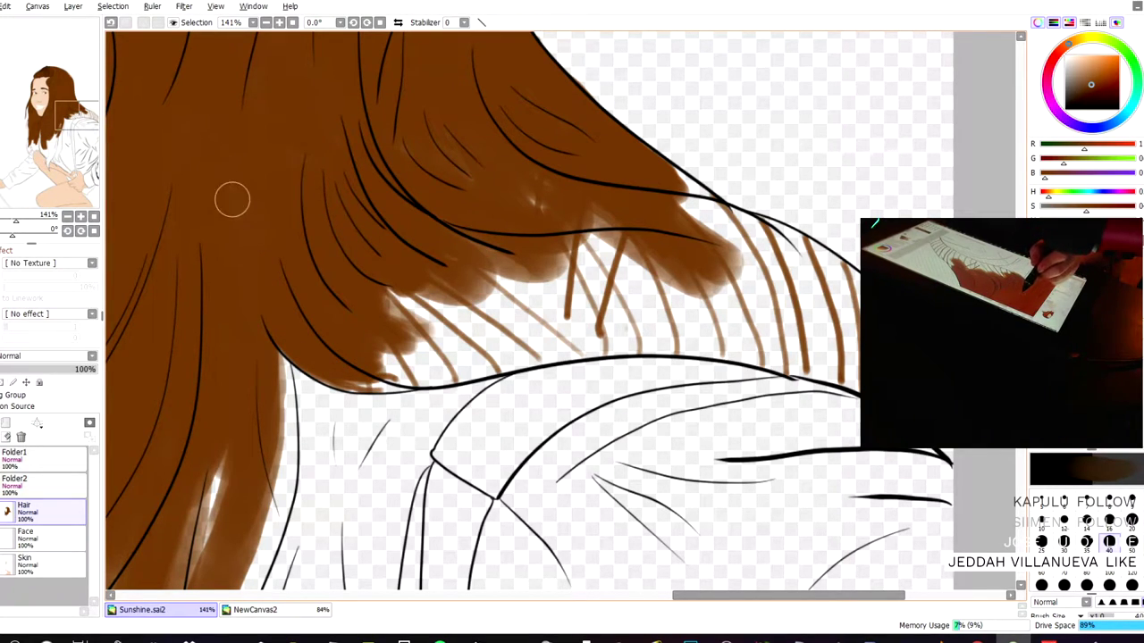
- Fill the hatched middle and outer parts of the hair draped over the shoulder with brown, stopping short of the shirt line
{"action": "mouse_move", "coordinate": [498, 267]}
{"action": "left_mouse_down"}
{"action": "mouse_move", "coordinate": [420, 288]}
{"action": "mouse_move", "coordinate": [414, 312]}
{"action": "mouse_move", "coordinate": [385, 278]}
{"action": "mouse_move", "coordinate": [427, 348]}
{"action": "mouse_move", "coordinate": [383, 365]}
{"action": "mouse_move", "coordinate": [360, 316]}
{"action": "left_mouse_up"}
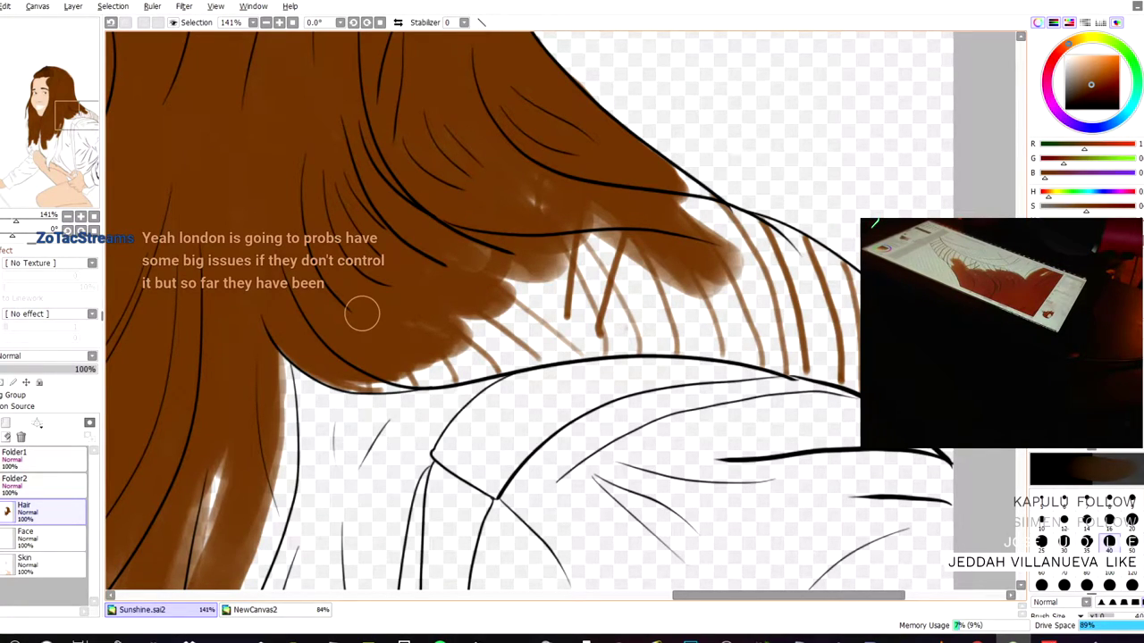
{"action": "mouse_move", "coordinate": [661, 251]}
{"action": "left_mouse_down"}
{"action": "mouse_move", "coordinate": [694, 227]}
{"action": "mouse_move", "coordinate": [720, 241]}
{"action": "mouse_move", "coordinate": [694, 192]}
{"action": "mouse_move", "coordinate": [654, 170]}
{"action": "mouse_move", "coordinate": [658, 217]}
{"action": "mouse_move", "coordinate": [706, 284]}
{"action": "mouse_move", "coordinate": [530, 201]}
{"action": "left_mouse_up"}
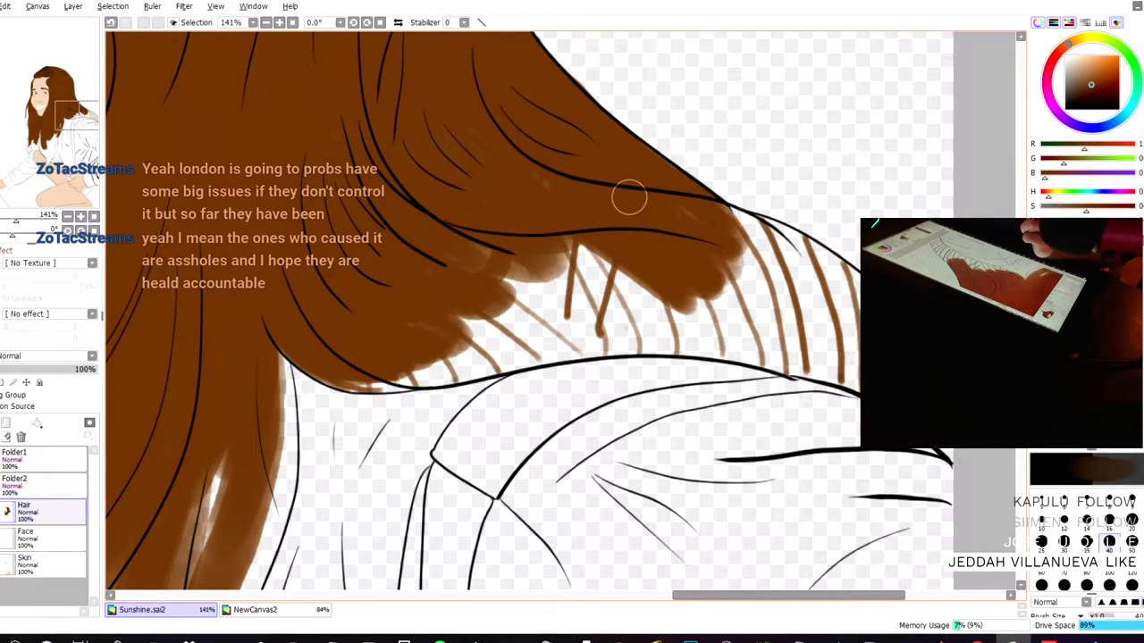
{"action": "mouse_move", "coordinate": [629, 197]}
{"action": "left_mouse_down"}
{"action": "mouse_move", "coordinate": [562, 260]}
{"action": "mouse_move", "coordinate": [591, 270]}
{"action": "mouse_move", "coordinate": [511, 227]}
{"action": "mouse_move", "coordinate": [552, 231]}
{"action": "mouse_move", "coordinate": [527, 262]}
{"action": "mouse_move", "coordinate": [488, 258]}
{"action": "mouse_move", "coordinate": [510, 296]}
{"action": "mouse_move", "coordinate": [470, 280]}
{"action": "mouse_move", "coordinate": [509, 323]}
{"action": "mouse_move", "coordinate": [467, 298]}
{"action": "mouse_move", "coordinate": [519, 342]}
{"action": "mouse_move", "coordinate": [419, 336]}
{"action": "mouse_move", "coordinate": [408, 316]}
{"action": "mouse_move", "coordinate": [476, 327]}
{"action": "mouse_move", "coordinate": [409, 273]}
{"action": "mouse_move", "coordinate": [460, 261]}
{"action": "mouse_move", "coordinate": [472, 231]}
{"action": "mouse_move", "coordinate": [588, 200]}
{"action": "mouse_move", "coordinate": [815, 296]}
{"action": "mouse_move", "coordinate": [715, 237]}
{"action": "mouse_move", "coordinate": [824, 284]}
{"action": "mouse_move", "coordinate": [813, 267]}
{"action": "mouse_move", "coordinate": [855, 304]}
{"action": "mouse_move", "coordinate": [818, 258]}
{"action": "mouse_move", "coordinate": [741, 227]}
{"action": "mouse_move", "coordinate": [791, 242]}
{"action": "mouse_move", "coordinate": [698, 207]}
{"action": "mouse_move", "coordinate": [834, 295]}
{"action": "mouse_move", "coordinate": [792, 289]}
{"action": "mouse_move", "coordinate": [851, 344]}
{"action": "mouse_move", "coordinate": [689, 259]}
{"action": "mouse_move", "coordinate": [816, 346]}
{"action": "mouse_move", "coordinate": [686, 291]}
{"action": "mouse_move", "coordinate": [768, 347]}
{"action": "mouse_move", "coordinate": [547, 254]}
{"action": "mouse_move", "coordinate": [628, 303]}
{"action": "mouse_move", "coordinate": [559, 243]}
{"action": "left_mouse_up"}
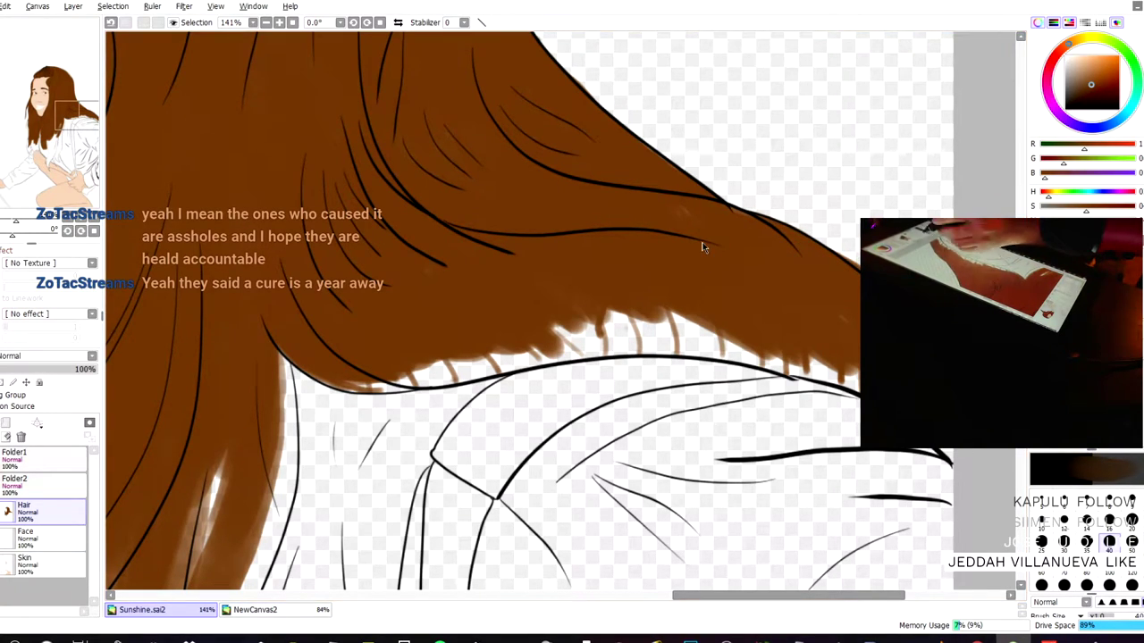
{"action": "key", "text": "e"}
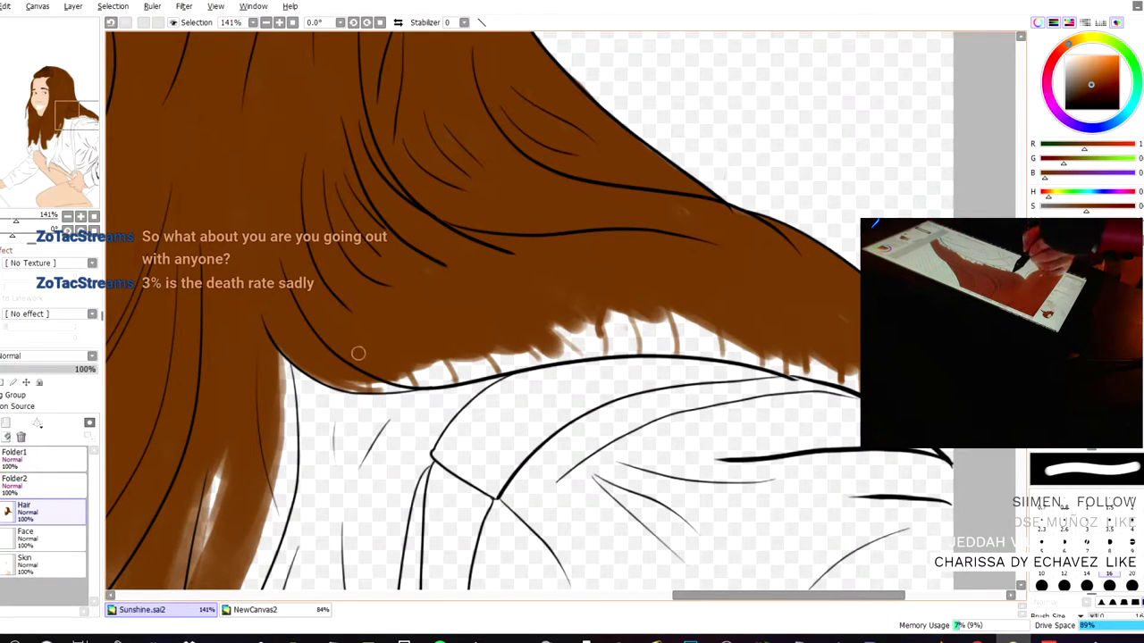
{"action": "left_click_drag", "start_coordinate": [357, 352], "coordinate": [342, 375]}
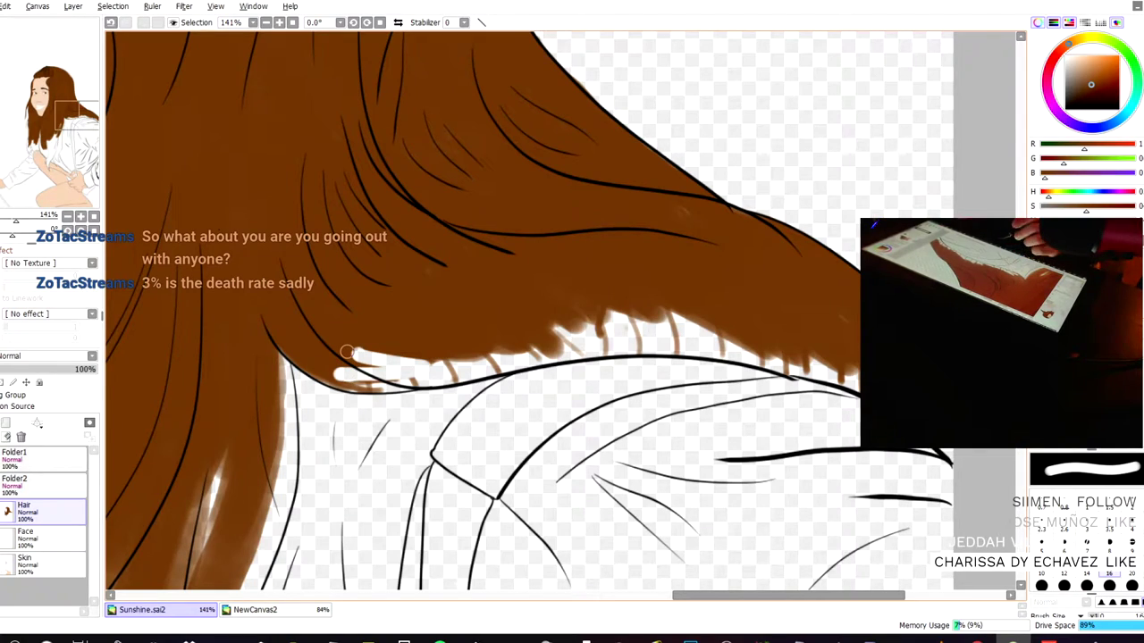
{"action": "key", "text": "ctrl+z"}
{"action": "mouse_move", "coordinate": [423, 354]}
{"action": "left_mouse_down"}
{"action": "mouse_move", "coordinate": [454, 366]}
{"action": "mouse_move", "coordinate": [396, 365]}
{"action": "left_mouse_up"}
{"action": "key", "text": "ctrl+z"}
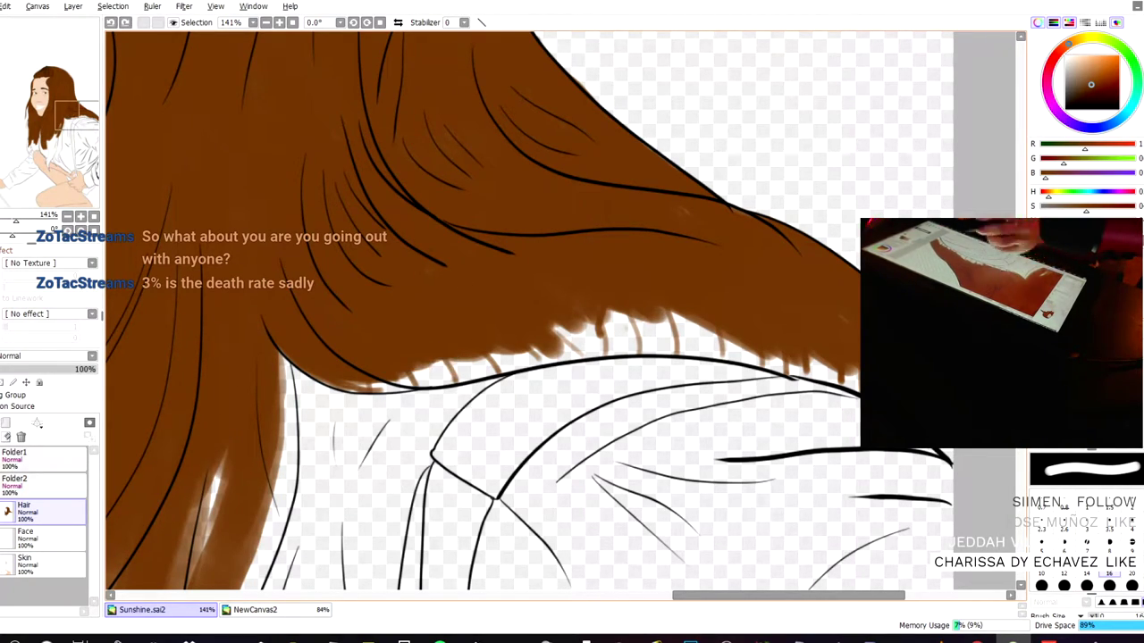
- Fill the lower curve above the collar and the gaps in the lock hanging beside it with brown using a size 40 brush
{"action": "mouse_move", "coordinate": [455, 332]}
{"action": "left_mouse_down"}
{"action": "mouse_move", "coordinate": [389, 374]}
{"action": "mouse_move", "coordinate": [400, 377]}
{"action": "mouse_move", "coordinate": [355, 372]}
{"action": "mouse_move", "coordinate": [268, 335]}
{"action": "left_mouse_up"}
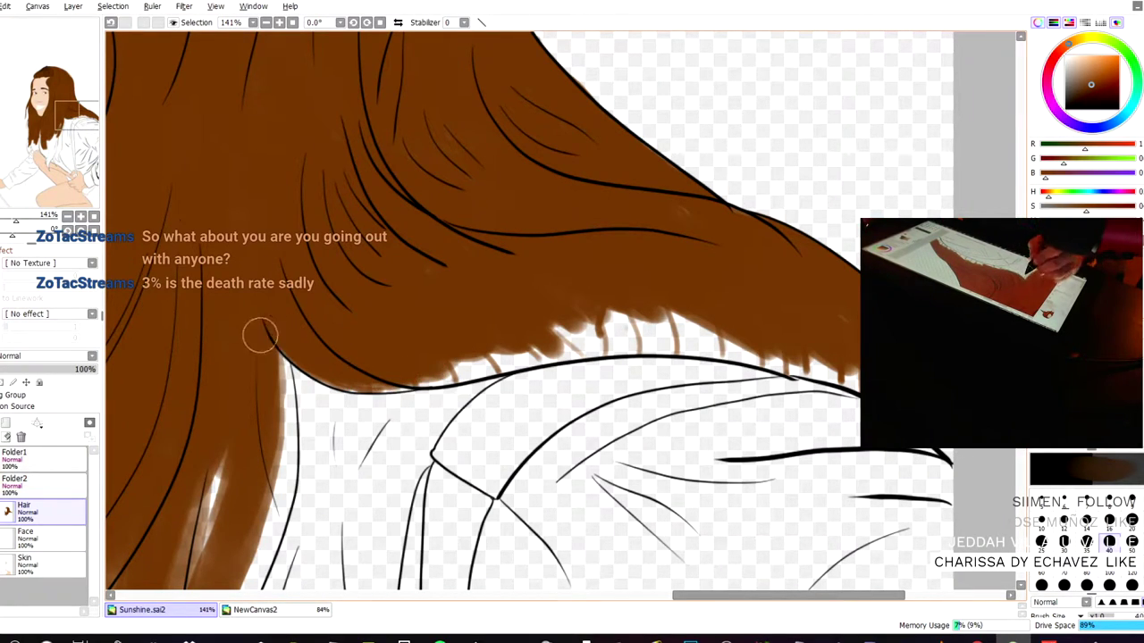
{"action": "left_click_drag", "start_coordinate": [272, 407], "coordinate": [282, 344]}
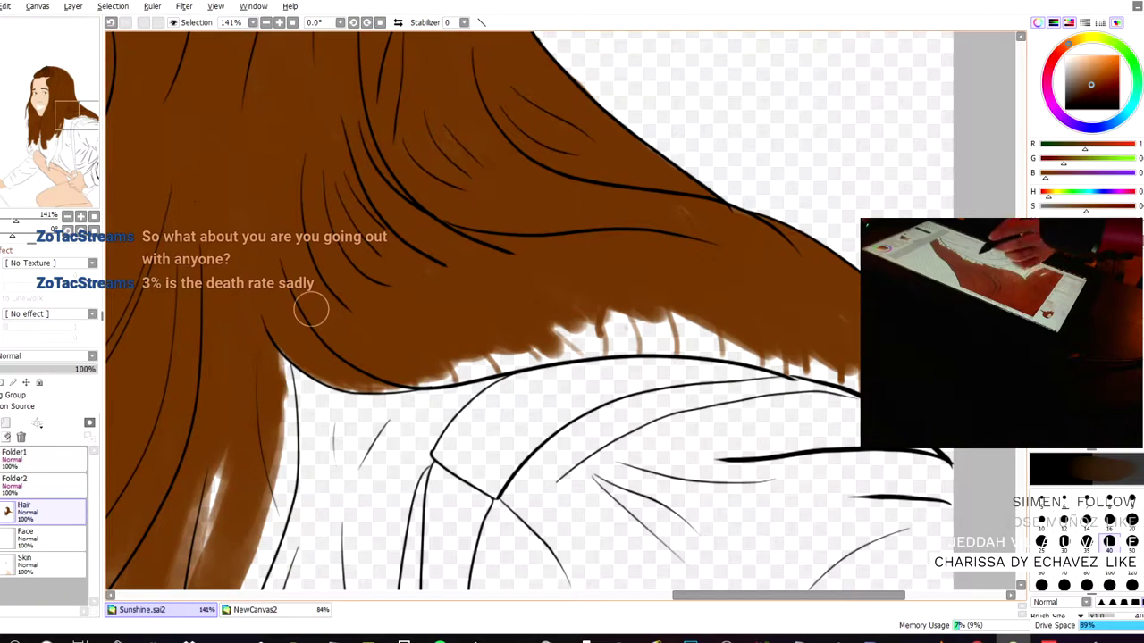
{"action": "mouse_move", "coordinate": [561, 310]}
{"action": "left_mouse_down"}
{"action": "mouse_move", "coordinate": [617, 318]}
{"action": "mouse_move", "coordinate": [644, 335]}
{"action": "mouse_move", "coordinate": [386, 385]}
{"action": "mouse_move", "coordinate": [323, 382]}
{"action": "mouse_move", "coordinate": [291, 359]}
{"action": "mouse_move", "coordinate": [265, 368]}
{"action": "mouse_move", "coordinate": [279, 413]}
{"action": "mouse_move", "coordinate": [286, 359]}
{"action": "mouse_move", "coordinate": [286, 490]}
{"action": "mouse_move", "coordinate": [281, 420]}
{"action": "mouse_move", "coordinate": [276, 441]}
{"action": "mouse_move", "coordinate": [290, 502]}
{"action": "mouse_move", "coordinate": [268, 524]}
{"action": "mouse_move", "coordinate": [284, 447]}
{"action": "mouse_move", "coordinate": [212, 466]}
{"action": "mouse_move", "coordinate": [202, 543]}
{"action": "mouse_move", "coordinate": [222, 518]}
{"action": "left_mouse_up"}
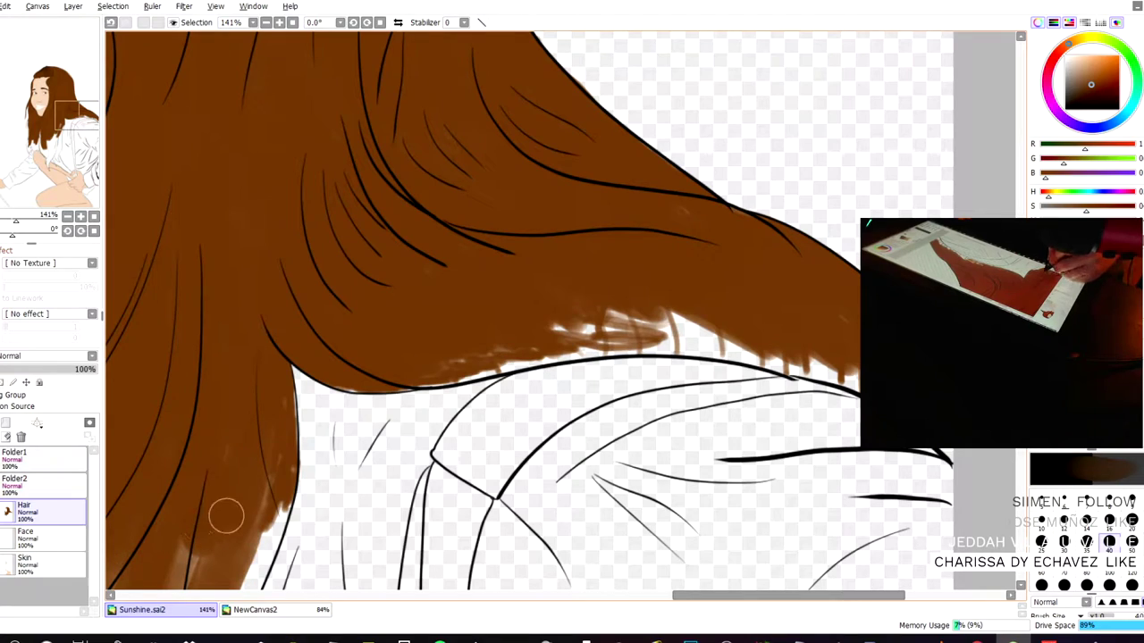
{"action": "mouse_move", "coordinate": [631, 316]}
{"action": "left_mouse_down"}
{"action": "mouse_move", "coordinate": [664, 323]}
{"action": "mouse_move", "coordinate": [524, 319]}
{"action": "mouse_move", "coordinate": [531, 345]}
{"action": "mouse_move", "coordinate": [390, 369]}
{"action": "left_mouse_up"}
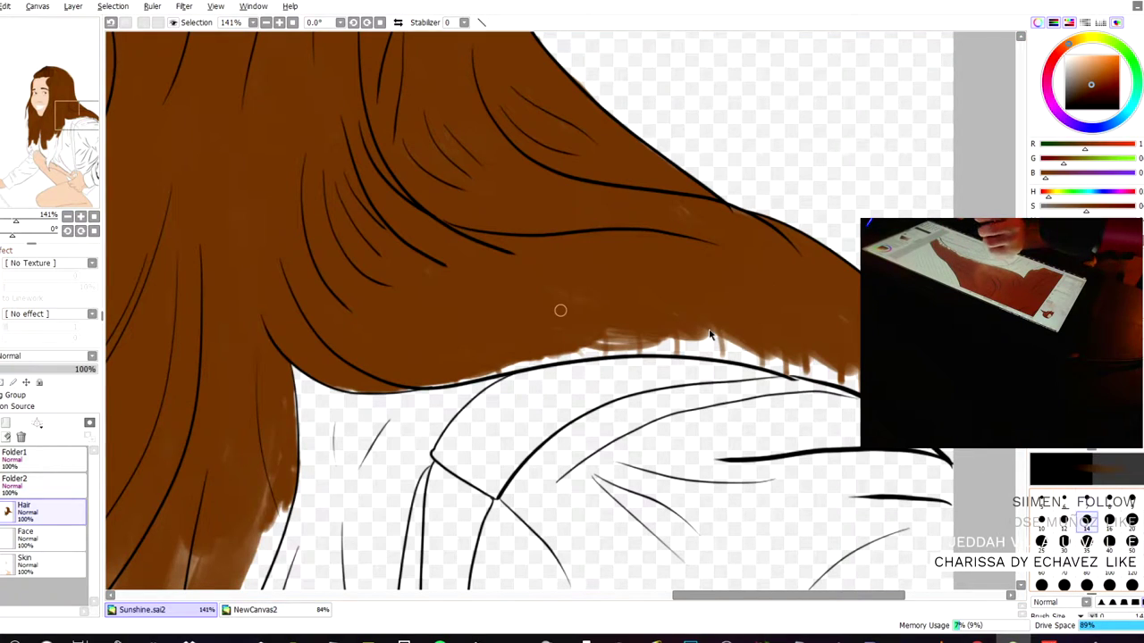
- Close the ragged gaps between the draped hair and the outer shoulder line with brown, using brush sizes 14 and 16
{"action": "left_click_drag", "start_coordinate": [767, 340], "coordinate": [633, 335]}
{"action": "mouse_move", "coordinate": [705, 341]}
{"action": "left_mouse_down"}
{"action": "mouse_move", "coordinate": [672, 339]}
{"action": "mouse_move", "coordinate": [705, 348]}
{"action": "mouse_move", "coordinate": [584, 340]}
{"action": "mouse_move", "coordinate": [613, 331]}
{"action": "left_mouse_up"}
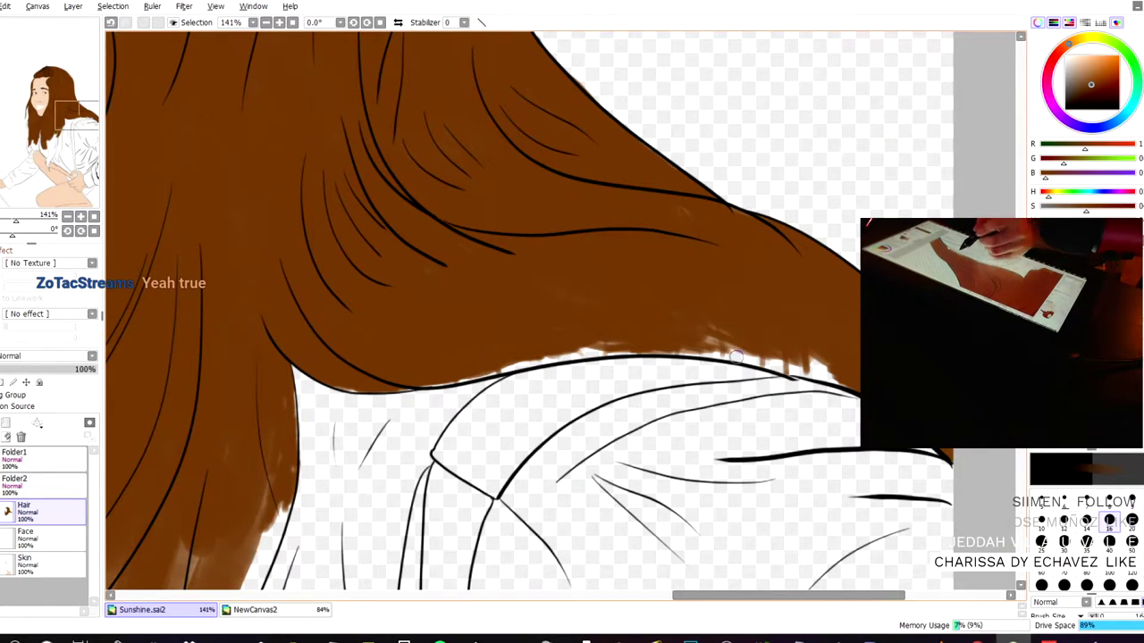
{"action": "mouse_move", "coordinate": [753, 354]}
{"action": "left_mouse_down"}
{"action": "mouse_move", "coordinate": [724, 341]}
{"action": "mouse_move", "coordinate": [748, 345]}
{"action": "mouse_move", "coordinate": [753, 335]}
{"action": "mouse_move", "coordinate": [809, 364]}
{"action": "left_mouse_up"}
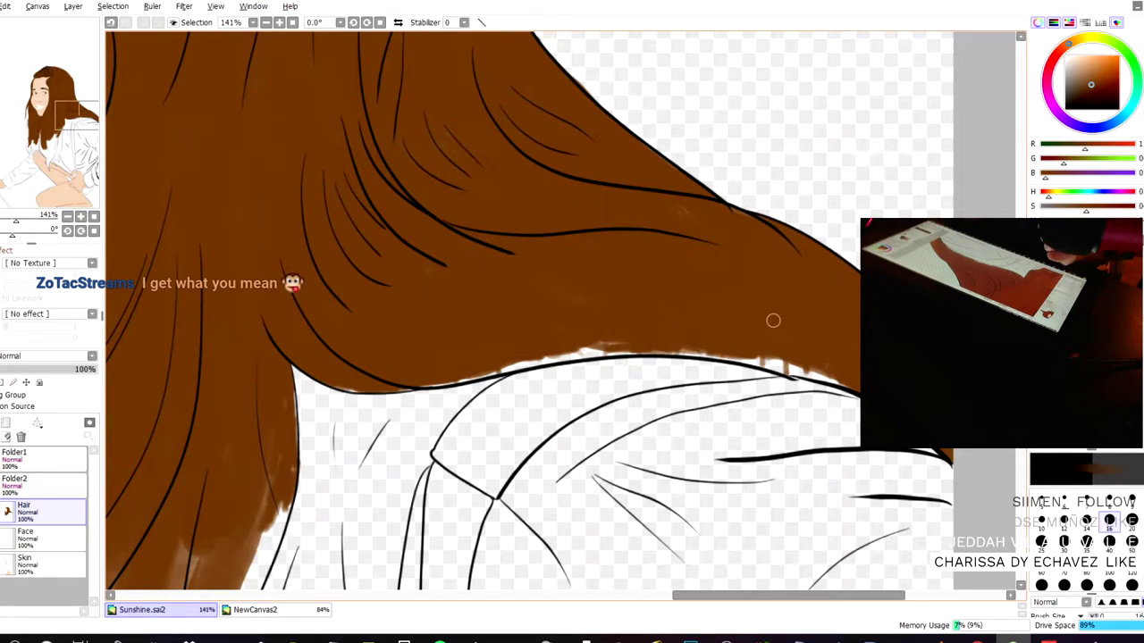
{"action": "mouse_move", "coordinate": [792, 359]}
{"action": "left_mouse_down"}
{"action": "mouse_move", "coordinate": [839, 376]}
{"action": "mouse_move", "coordinate": [780, 367]}
{"action": "mouse_move", "coordinate": [853, 386]}
{"action": "mouse_move", "coordinate": [787, 356]}
{"action": "mouse_move", "coordinate": [739, 358]}
{"action": "mouse_move", "coordinate": [769, 368]}
{"action": "mouse_move", "coordinate": [639, 345]}
{"action": "mouse_move", "coordinate": [714, 352]}
{"action": "mouse_move", "coordinate": [637, 324]}
{"action": "left_mouse_up"}
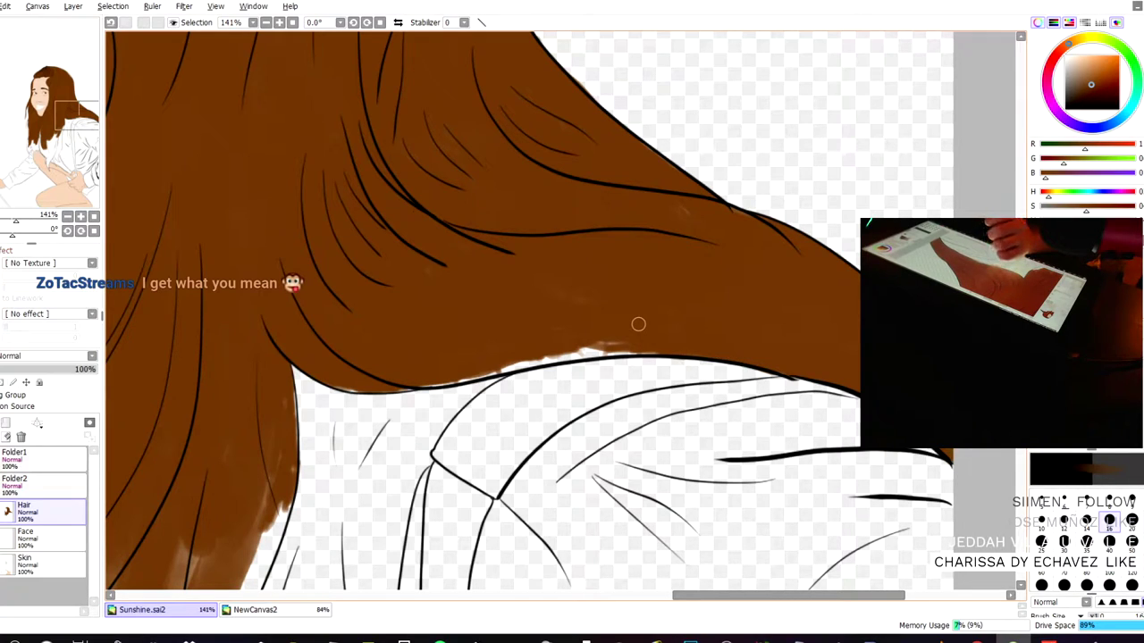
- Undo the rough edge stroke and cover the remaining white slivers along the hair's lower outline above the collar and shoulder with brown
{"action": "mouse_move", "coordinate": [577, 349]}
{"action": "left_mouse_down"}
{"action": "mouse_move", "coordinate": [478, 376]}
{"action": "mouse_move", "coordinate": [538, 354]}
{"action": "mouse_move", "coordinate": [503, 364]}
{"action": "mouse_move", "coordinate": [651, 349]}
{"action": "mouse_move", "coordinate": [612, 350]}
{"action": "left_mouse_up"}
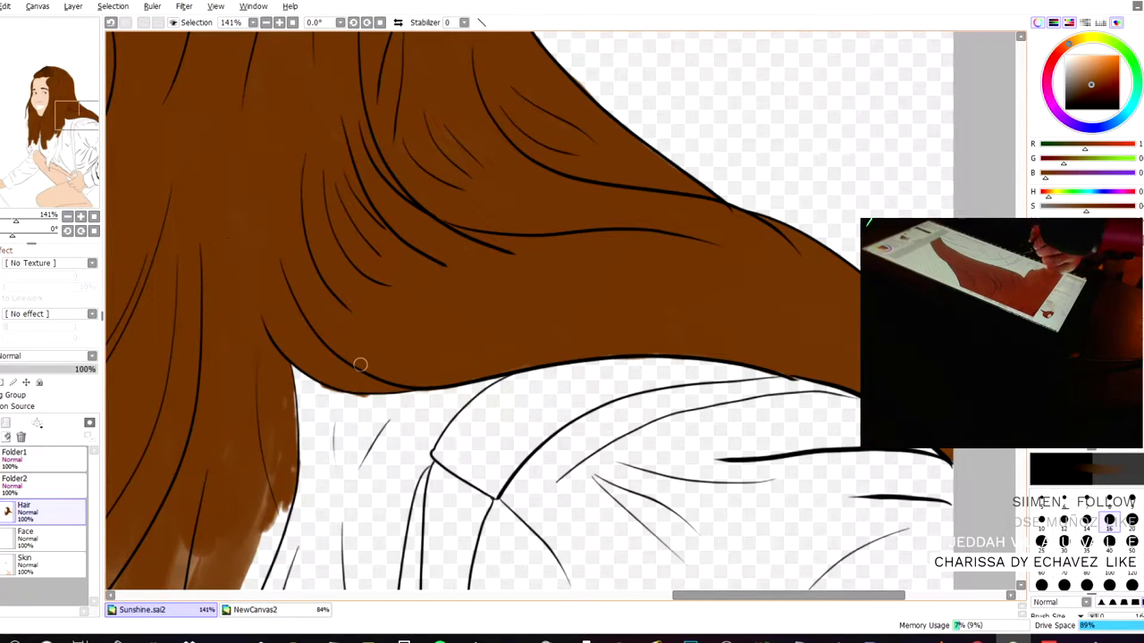
{"action": "key", "text": "ctrl+z"}
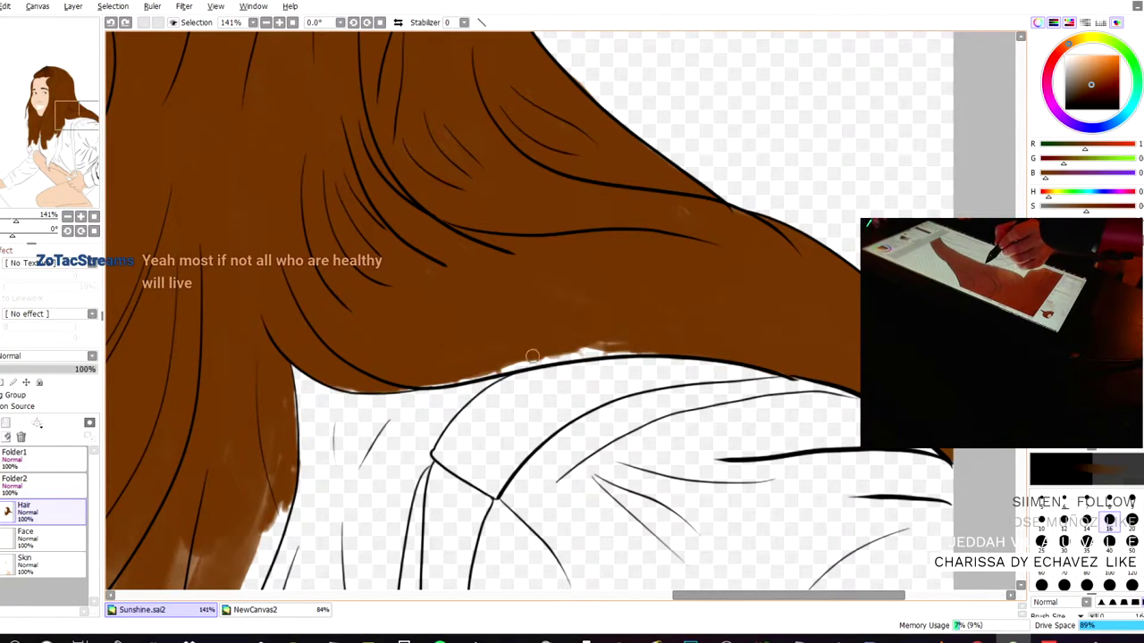
{"action": "mouse_move", "coordinate": [568, 348]}
{"action": "left_mouse_down"}
{"action": "mouse_move", "coordinate": [506, 362]}
{"action": "mouse_move", "coordinate": [477, 355]}
{"action": "left_mouse_up"}
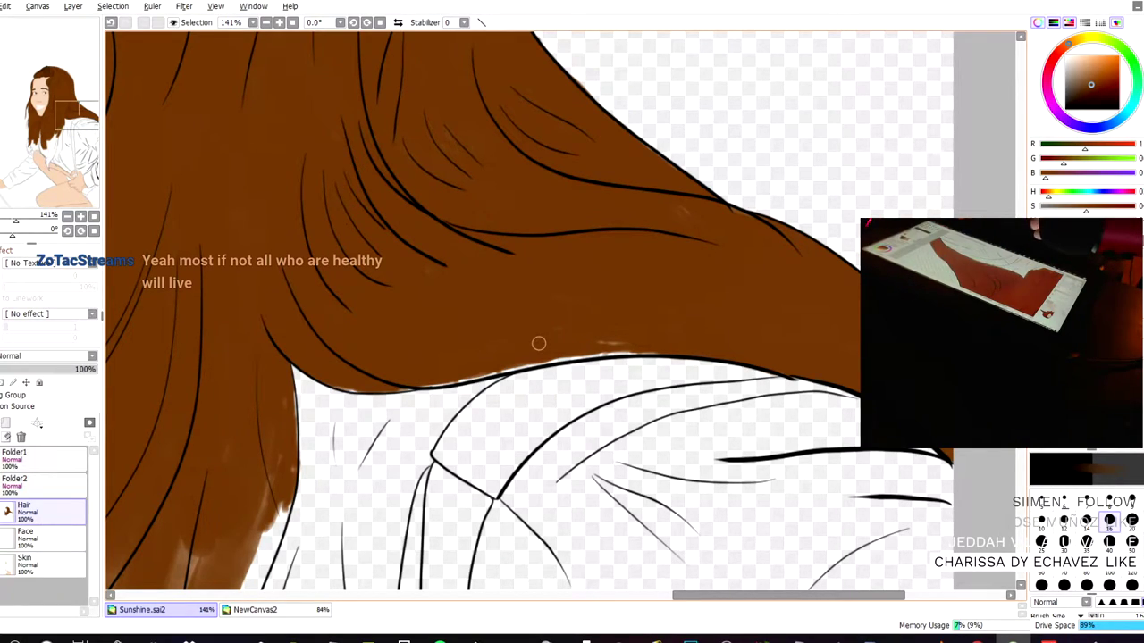
{"action": "mouse_move", "coordinate": [565, 356]}
{"action": "left_mouse_down"}
{"action": "mouse_move", "coordinate": [424, 385]}
{"action": "mouse_move", "coordinate": [363, 380]}
{"action": "left_mouse_up"}
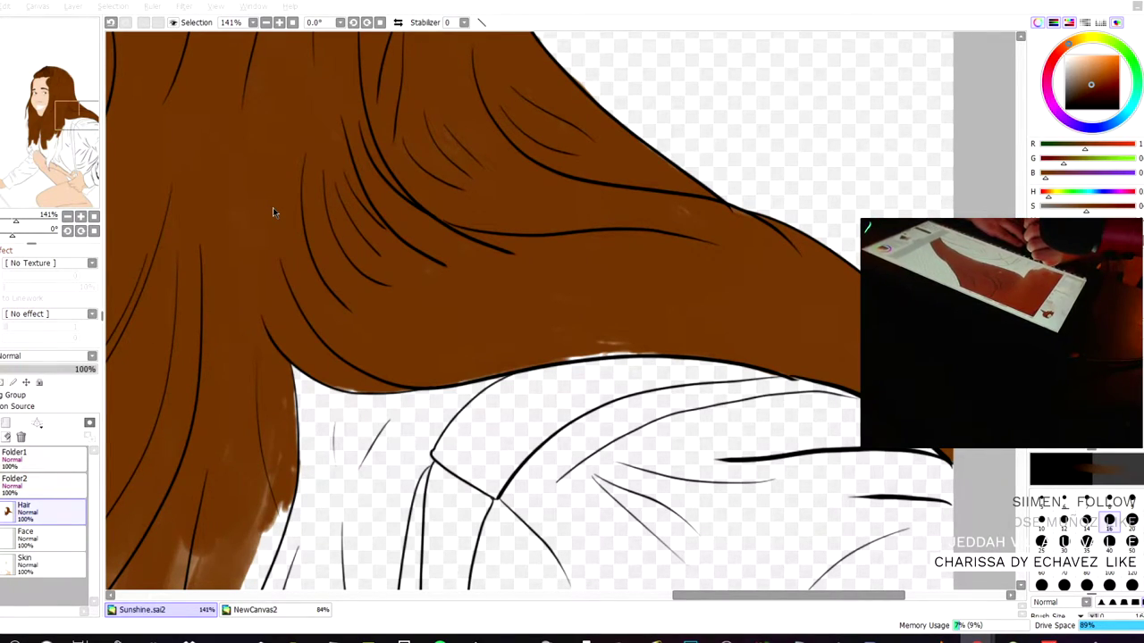
{"action": "mouse_move", "coordinate": [604, 333]}
{"action": "left_mouse_down"}
{"action": "mouse_move", "coordinate": [560, 357]}
{"action": "mouse_move", "coordinate": [656, 354]}
{"action": "mouse_move", "coordinate": [622, 351]}
{"action": "mouse_move", "coordinate": [680, 345]}
{"action": "left_mouse_up"}
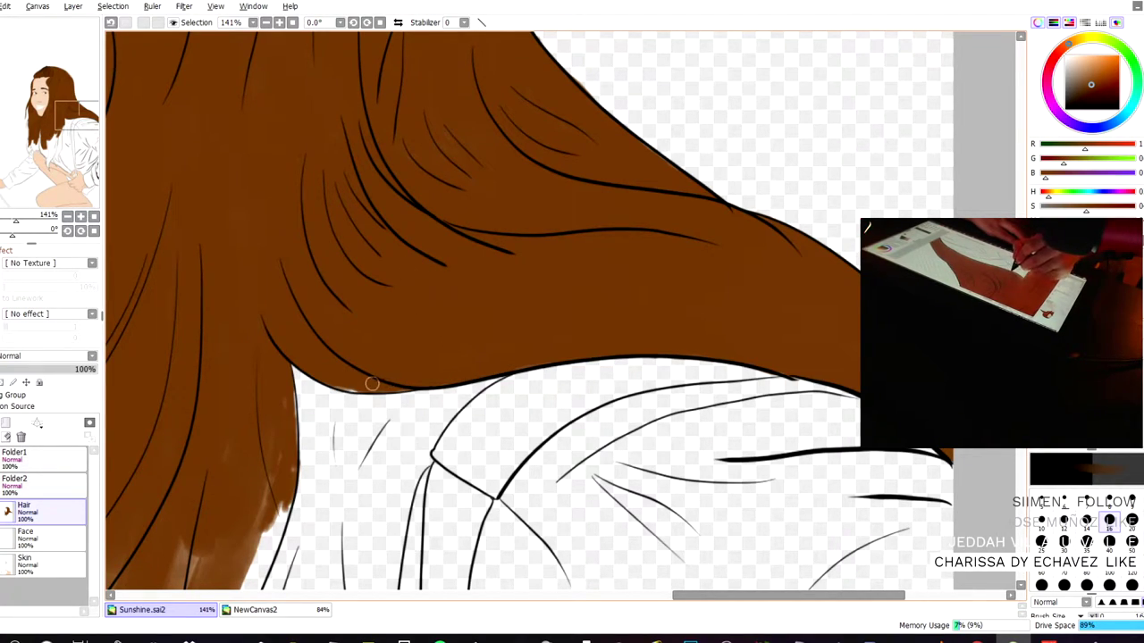
{"action": "left_click_drag", "start_coordinate": [362, 388], "coordinate": [424, 385]}
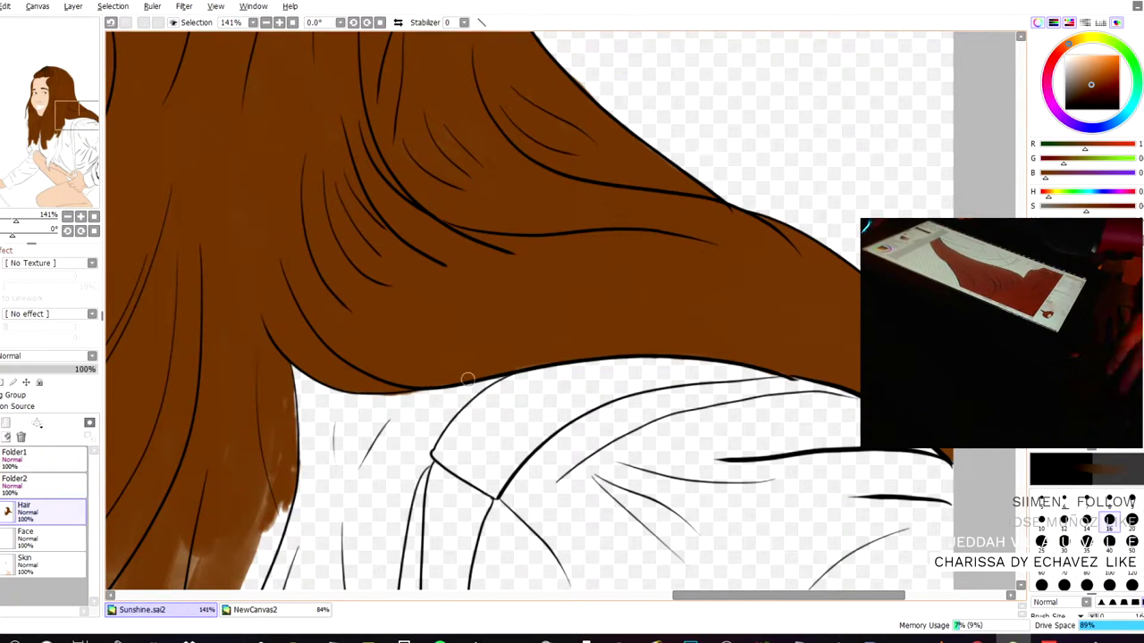
- Fill the white gap inside the outer outline of the crown with brown using a size 16 brush
{"action": "left_click_drag", "start_coordinate": [341, 243], "coordinate": [344, 242]}
{"action": "scroll", "coordinate": [343, 242], "scroll_direction": "down", "scroll_amount": 4}
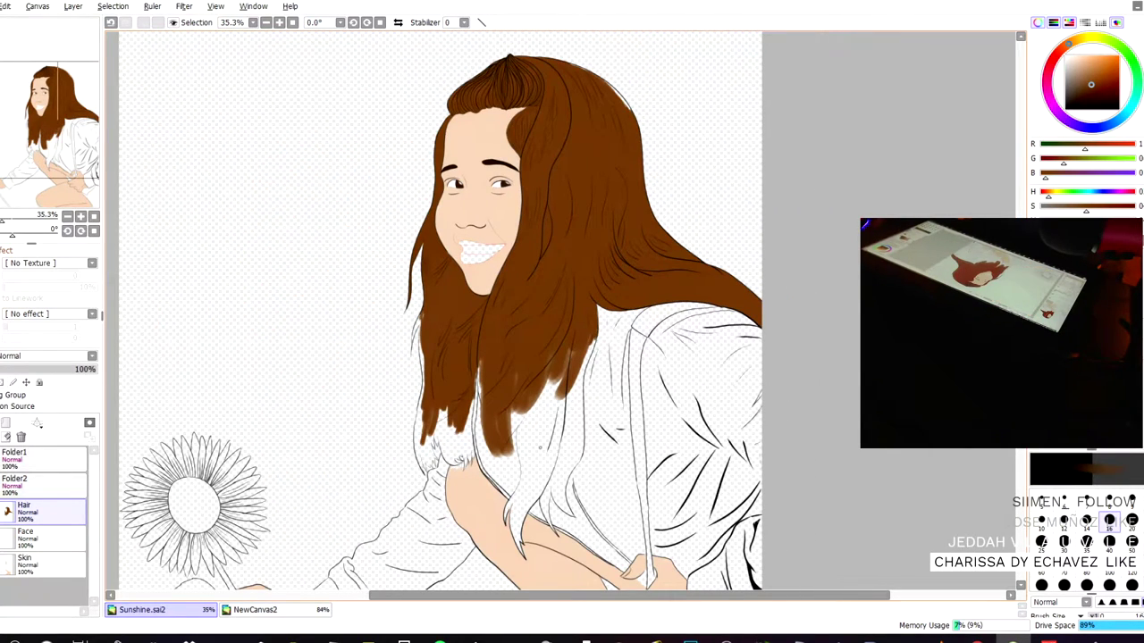
{"action": "scroll", "coordinate": [653, 117], "scroll_direction": "up", "scroll_amount": 7}
{"action": "left_click_drag", "start_coordinate": [356, 93], "coordinate": [347, 343]}
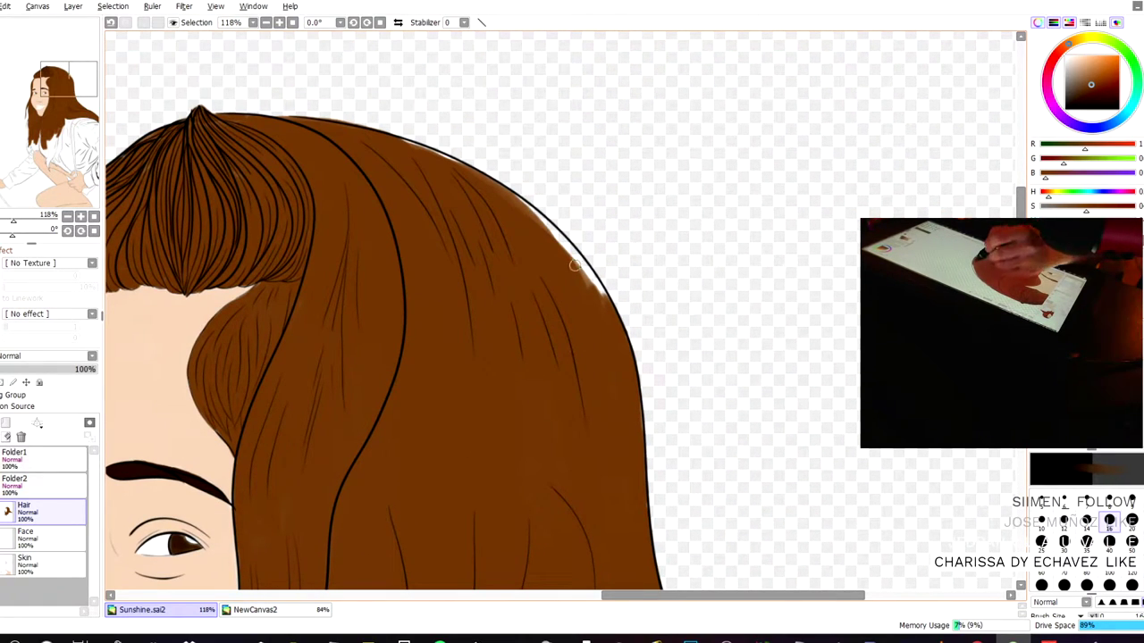
{"action": "mouse_move", "coordinate": [581, 276]}
{"action": "left_mouse_down"}
{"action": "mouse_move", "coordinate": [571, 250]}
{"action": "mouse_move", "coordinate": [522, 208]}
{"action": "mouse_move", "coordinate": [593, 284]}
{"action": "mouse_move", "coordinate": [581, 266]}
{"action": "left_mouse_up"}
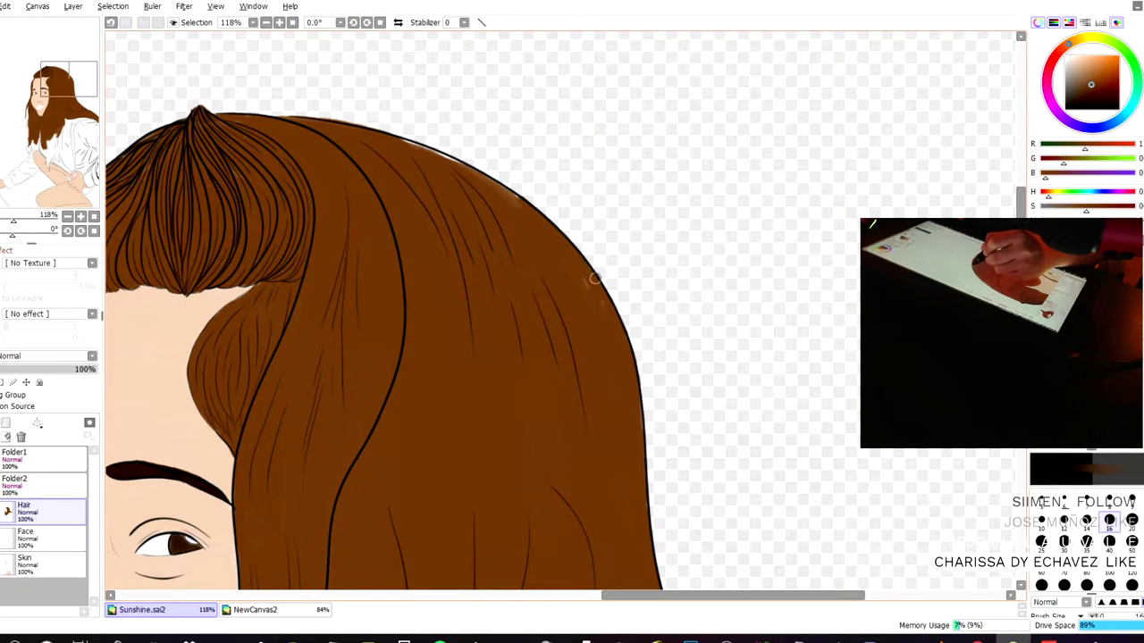
{"action": "mouse_move", "coordinate": [525, 211]}
{"action": "left_mouse_down"}
{"action": "mouse_move", "coordinate": [392, 139]}
{"action": "mouse_move", "coordinate": [476, 183]}
{"action": "left_mouse_up"}
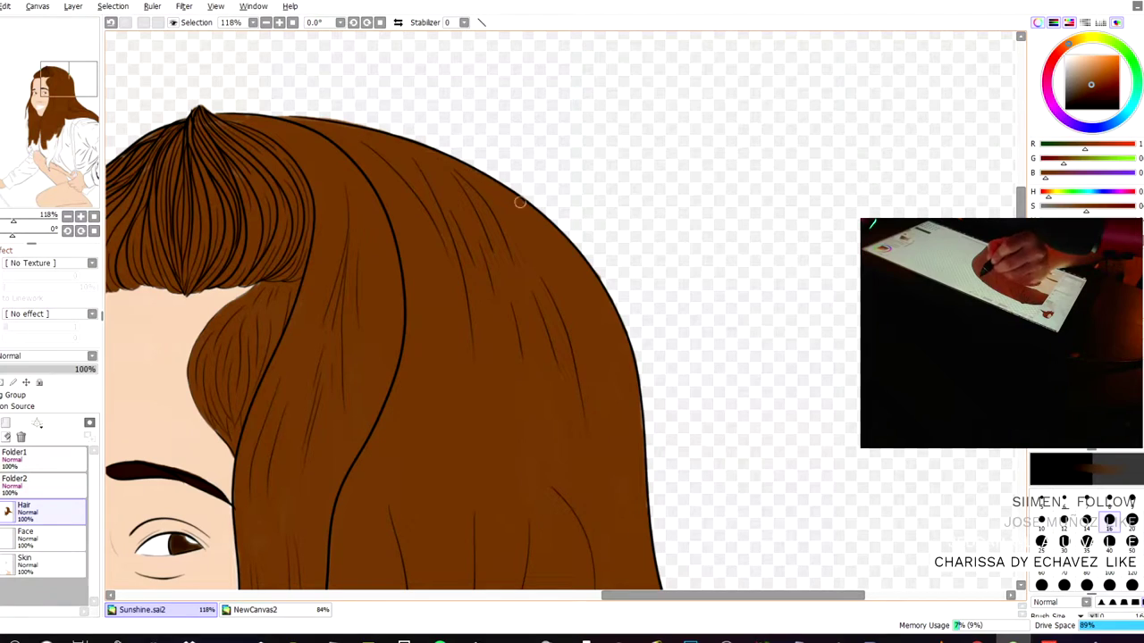
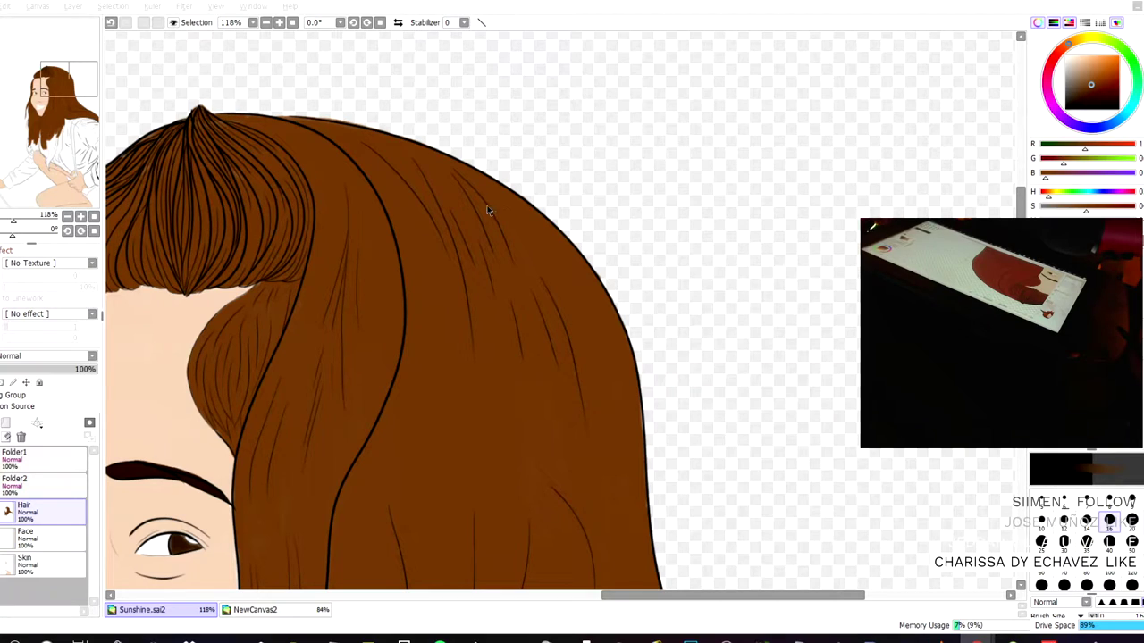
{"action": "key", "text": "e"}
{"action": "key", "text": "space"}
{"action": "left_click_drag", "start_coordinate": [419, 194], "coordinate": [693, 33]}
{"action": "scroll", "coordinate": [506, 181], "scroll_direction": "down", "scroll_amount": 3}
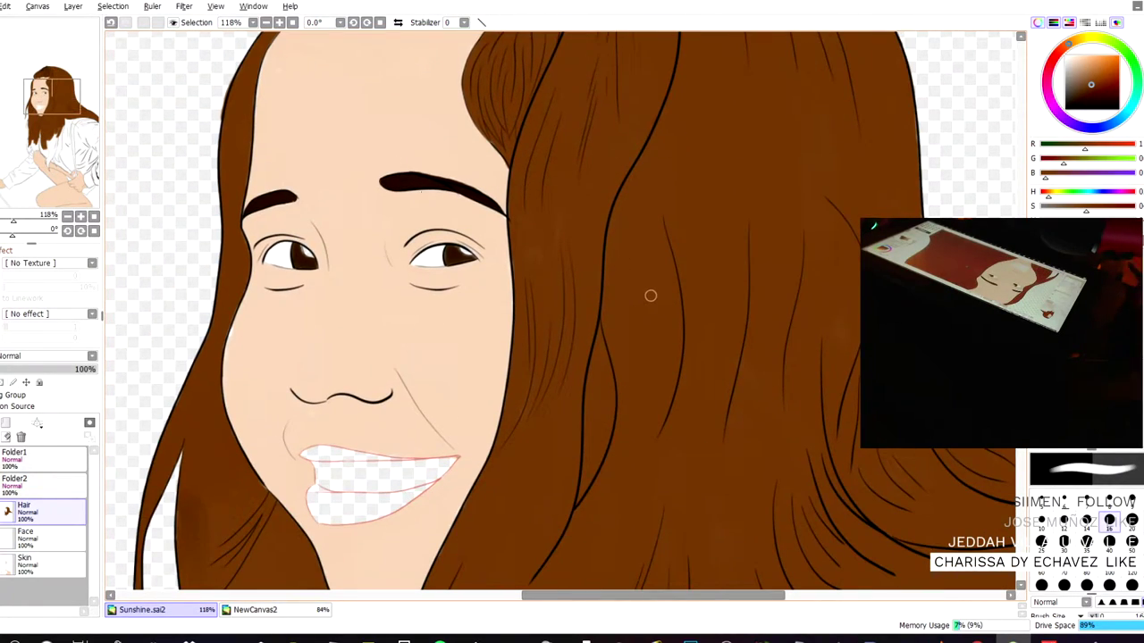
{"action": "left_click_drag", "start_coordinate": [561, 191], "coordinate": [551, 279]}
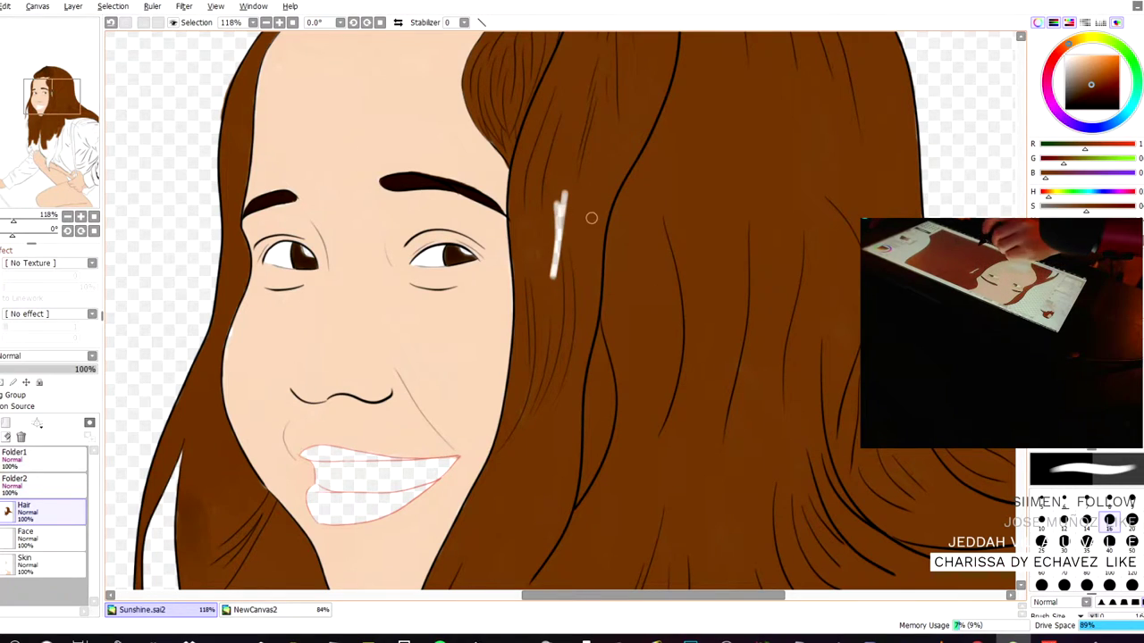
{"action": "key", "text": "ctrl+z"}
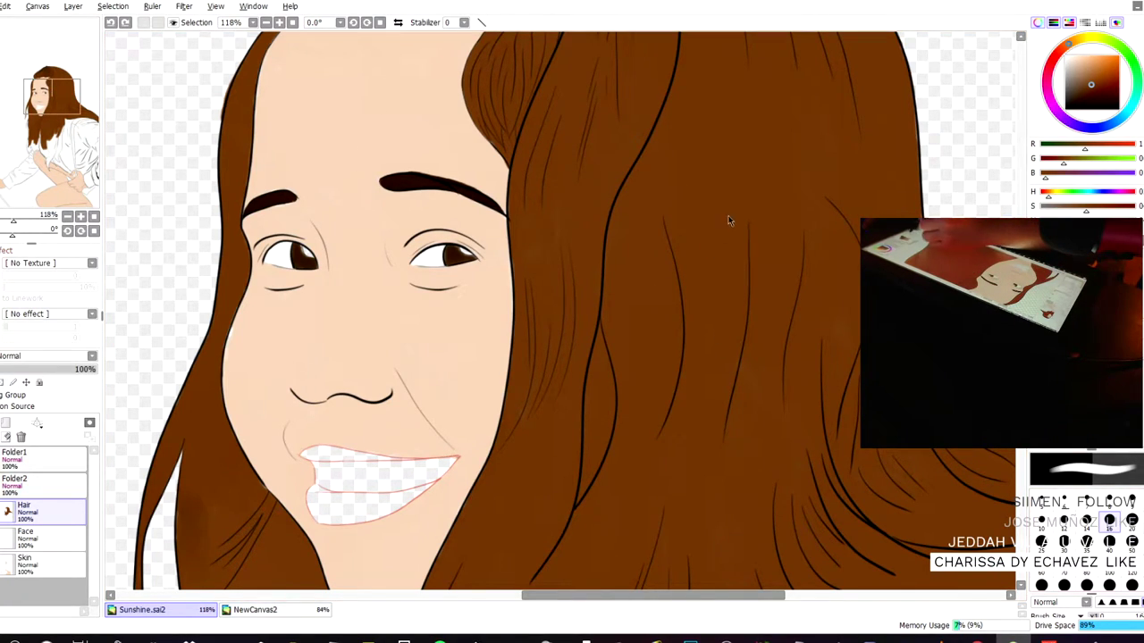
{"action": "key", "text": "super+d"}
{"action": "key", "text": "super+d"}
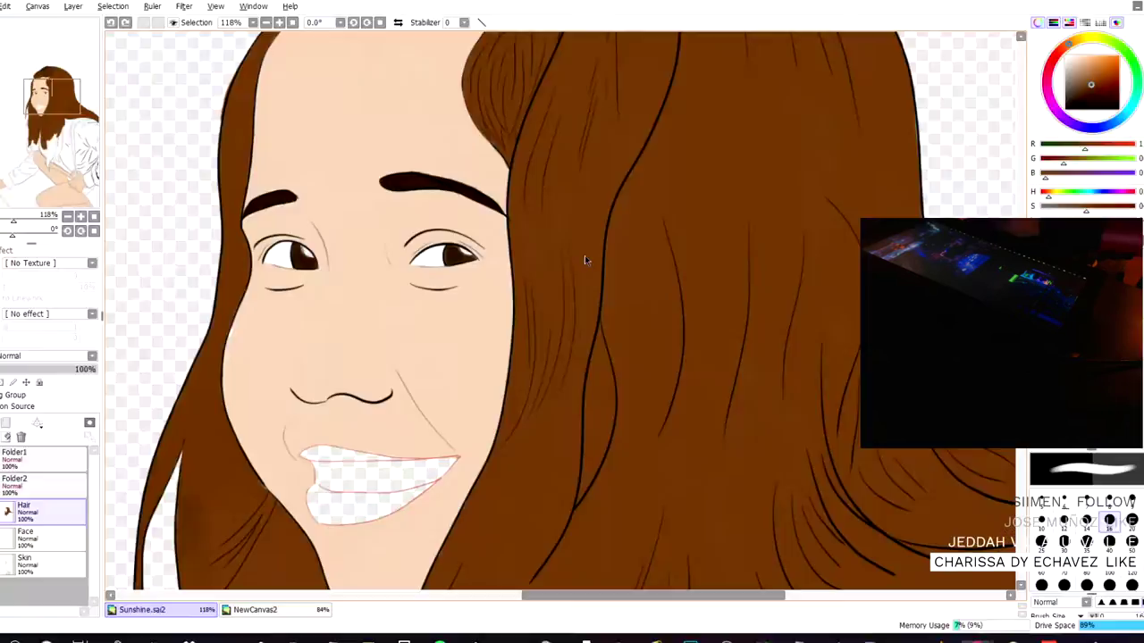
{"action": "key", "text": "b"}
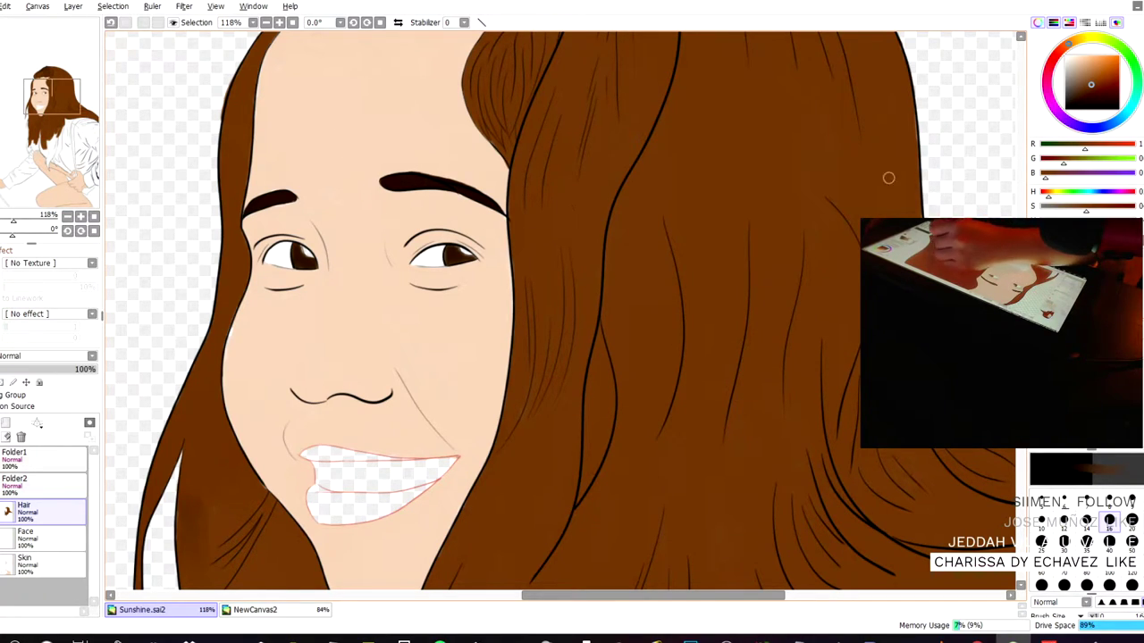
{"action": "mouse_move", "coordinate": [911, 139]}
{"action": "left_mouse_down"}
{"action": "mouse_move", "coordinate": [912, 115]}
{"action": "mouse_move", "coordinate": [914, 125]}
{"action": "left_mouse_up"}
{"action": "key", "text": "ctrl+z"}
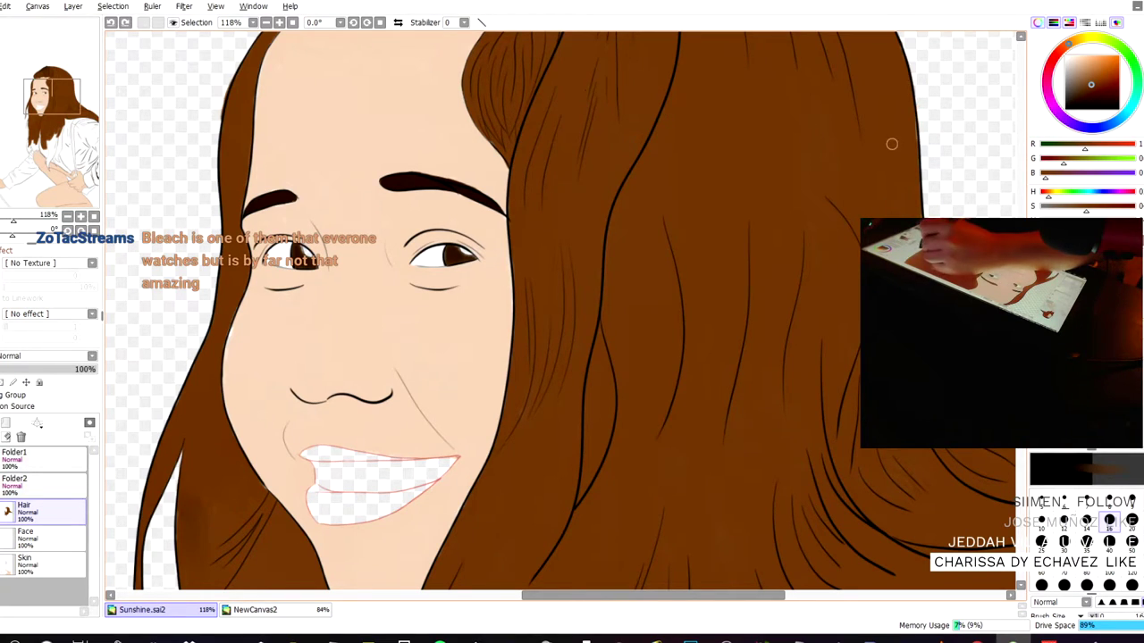
- Touch up the brown along the inside of the hair's outer back outline at eye level using a size 16 brush
{"action": "scroll", "coordinate": [891, 144], "scroll_direction": "up", "scroll_amount": 6}
{"action": "mouse_move", "coordinate": [953, 100]}
{"action": "left_mouse_down"}
{"action": "mouse_move", "coordinate": [951, 66]}
{"action": "mouse_move", "coordinate": [962, 159]}
{"action": "left_mouse_up"}
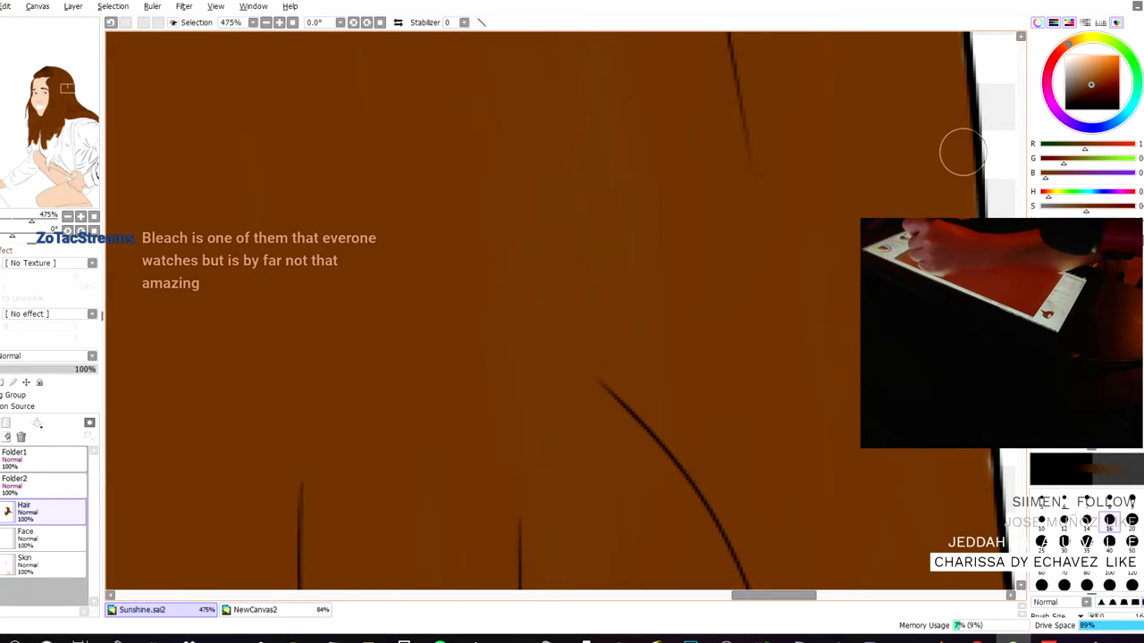
{"action": "scroll", "coordinate": [962, 159], "scroll_direction": "down", "scroll_amount": 8}
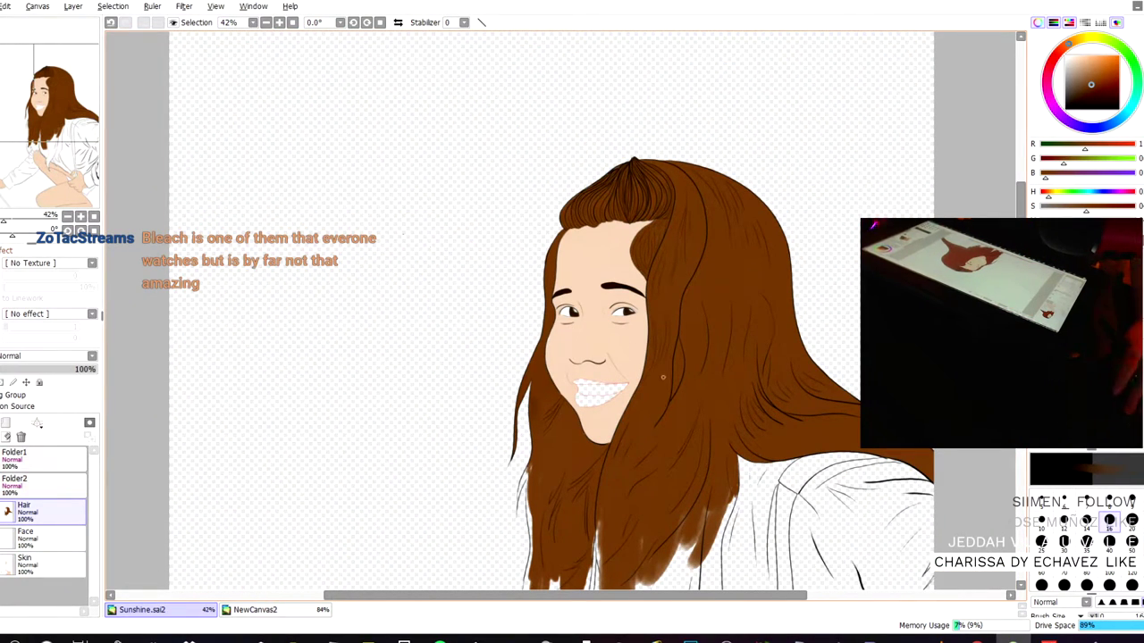
- Fill the gaps between the ragged strokes of the large front lock with brown using brush sizes 16 and 35, and undo the stroke along its inner edge
{"action": "left_click_drag", "start_coordinate": [450, 234], "coordinate": [399, 124]}
{"action": "scroll", "coordinate": [737, 287], "scroll_direction": "up", "scroll_amount": 2}
{"action": "left_click_drag", "start_coordinate": [437, 200], "coordinate": [526, 13]}
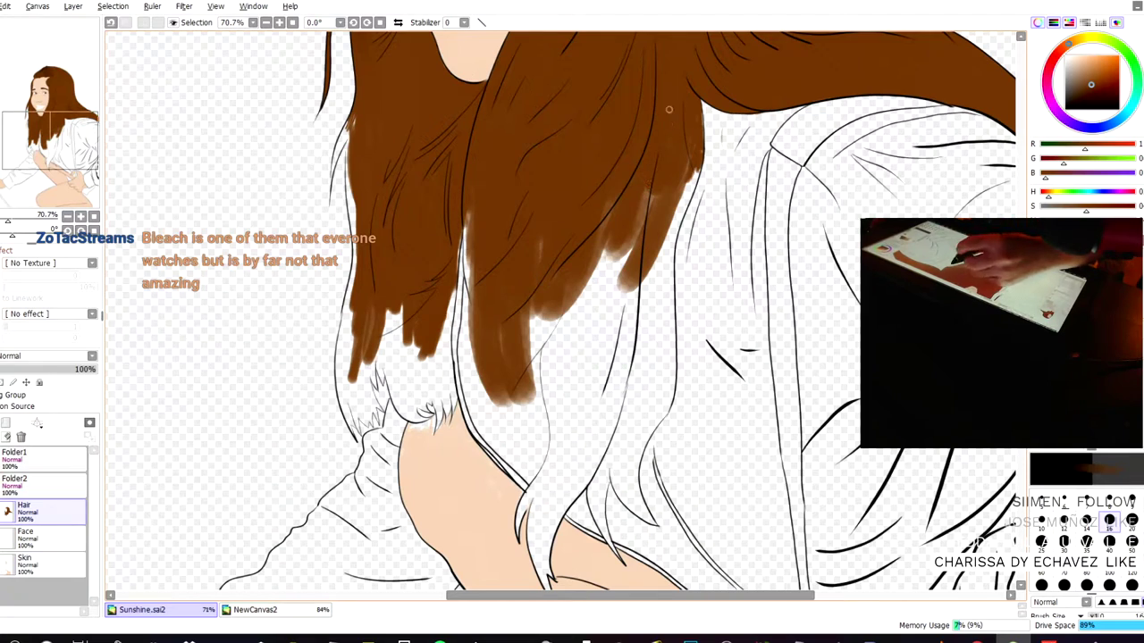
{"action": "left_click_drag", "start_coordinate": [641, 192], "coordinate": [617, 317]}
{"action": "mouse_move", "coordinate": [682, 197]}
{"action": "left_mouse_down"}
{"action": "mouse_move", "coordinate": [691, 151]}
{"action": "mouse_move", "coordinate": [691, 174]}
{"action": "left_mouse_up"}
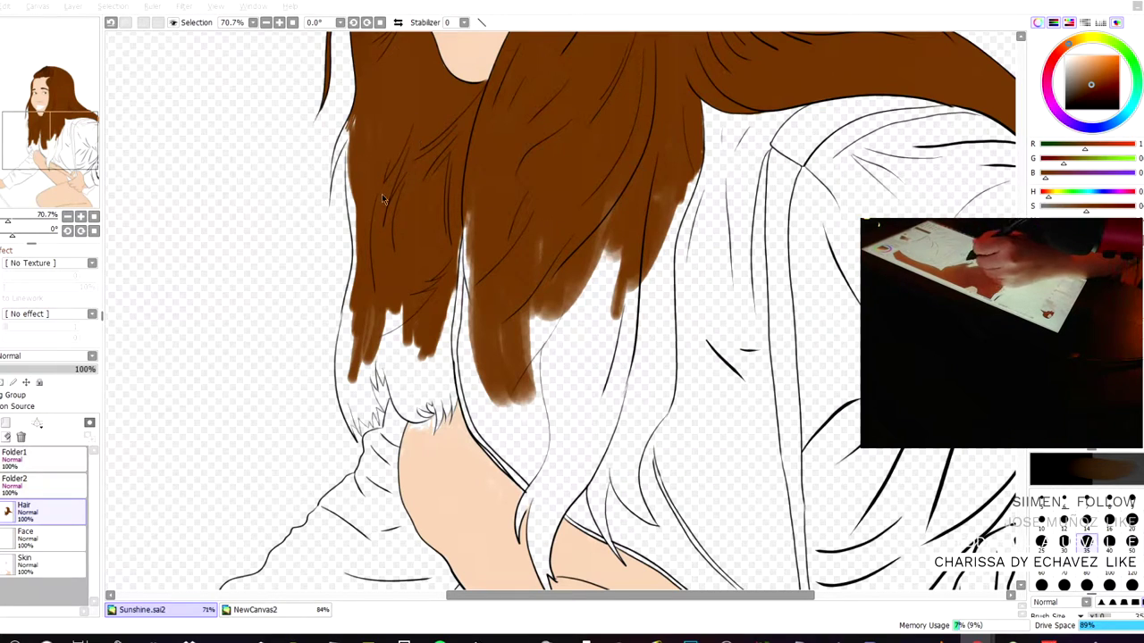
{"action": "left_click_drag", "start_coordinate": [588, 356], "coordinate": [609, 236]}
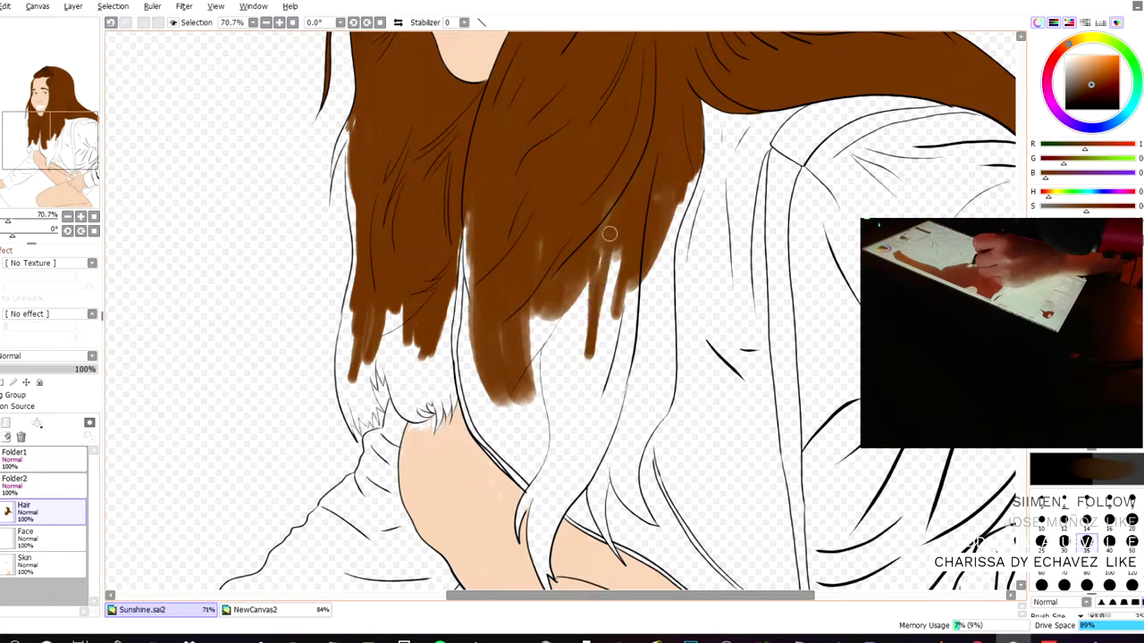
{"action": "left_click_drag", "start_coordinate": [576, 384], "coordinate": [573, 285]}
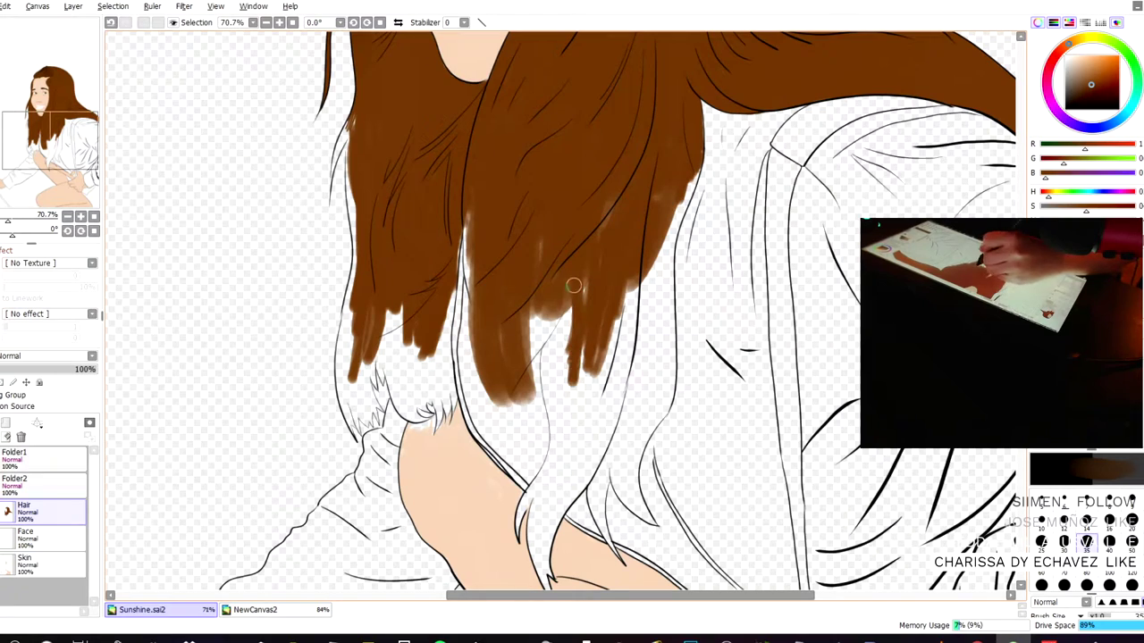
{"action": "mouse_move", "coordinate": [574, 285]}
{"action": "left_mouse_down"}
{"action": "mouse_move", "coordinate": [526, 384]}
{"action": "mouse_move", "coordinate": [546, 257]}
{"action": "left_mouse_up"}
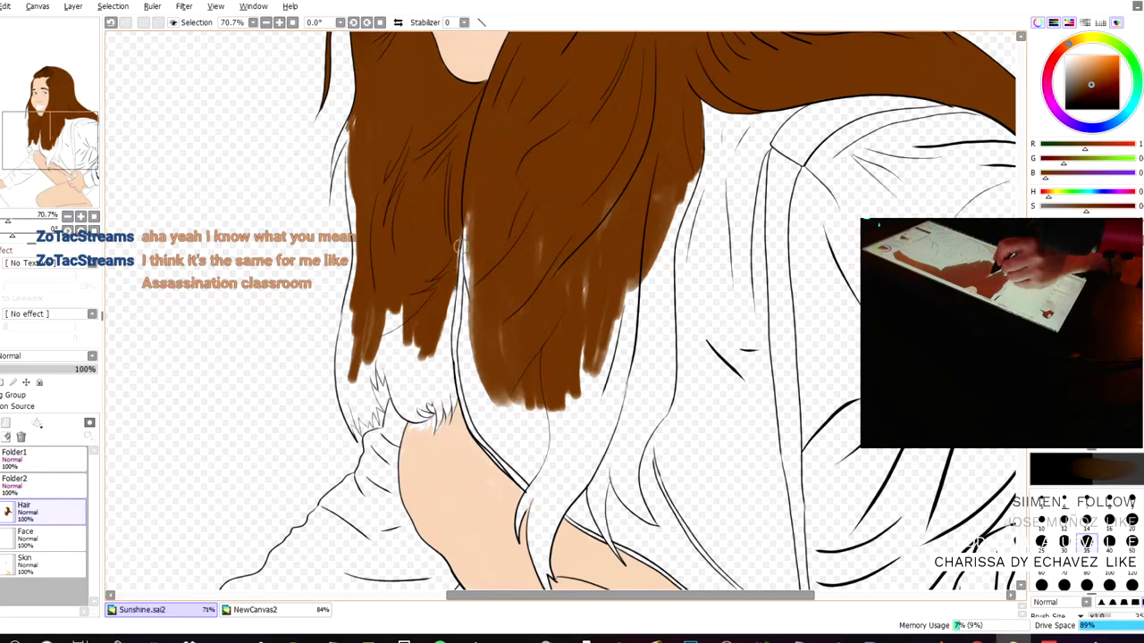
{"action": "mouse_move", "coordinate": [469, 215]}
{"action": "left_mouse_down"}
{"action": "mouse_move", "coordinate": [469, 283]}
{"action": "mouse_move", "coordinate": [462, 235]}
{"action": "left_mouse_up"}
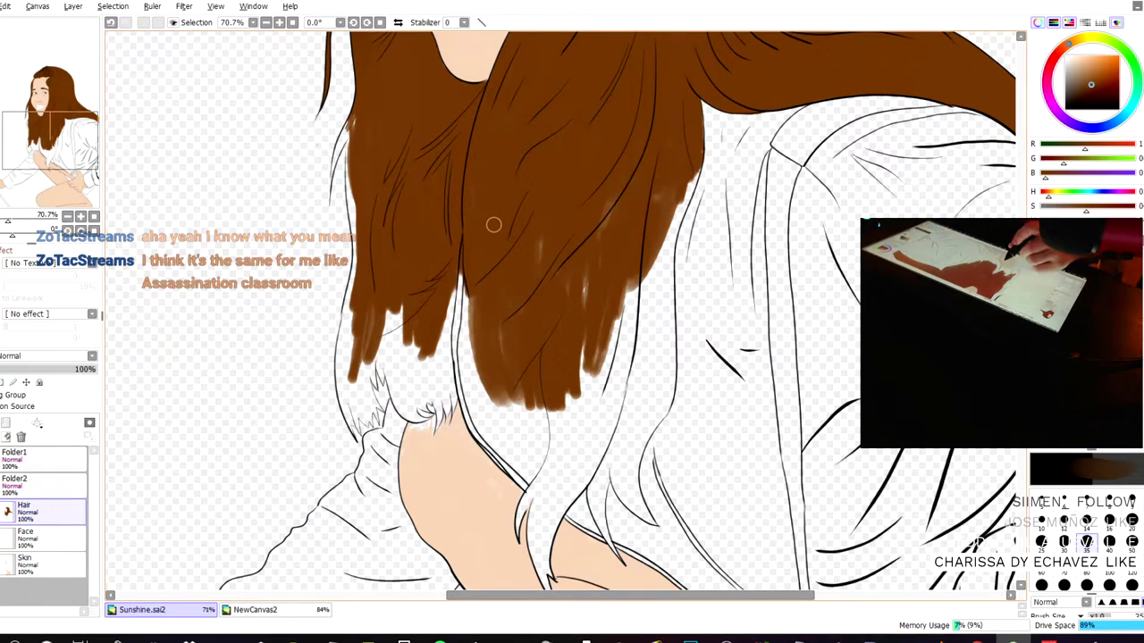
{"action": "key", "text": "ctrl+z"}
- Extend the brown fill down the large front lock toward its tapering end using a size 80 brush
{"action": "left_click", "coordinate": [1087, 566]}
{"action": "mouse_move", "coordinate": [557, 225]}
{"action": "left_mouse_down"}
{"action": "mouse_move", "coordinate": [541, 209]}
{"action": "mouse_move", "coordinate": [580, 227]}
{"action": "mouse_move", "coordinate": [609, 217]}
{"action": "left_mouse_up"}
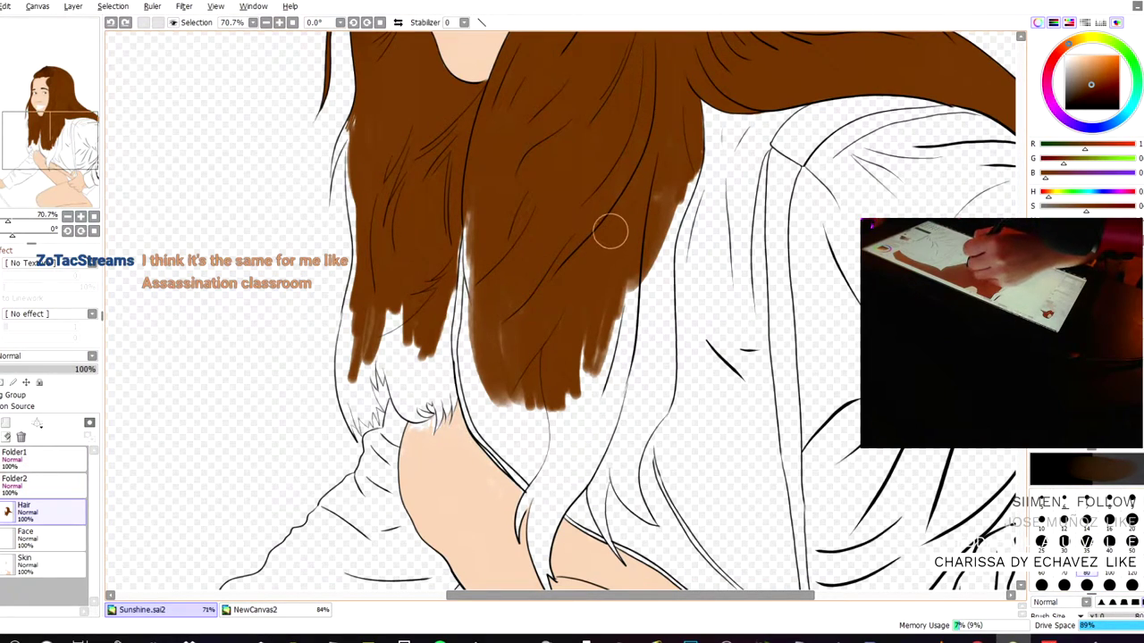
{"action": "mouse_move", "coordinate": [620, 242]}
{"action": "left_mouse_down"}
{"action": "mouse_move", "coordinate": [618, 356]}
{"action": "mouse_move", "coordinate": [636, 268]}
{"action": "mouse_move", "coordinate": [645, 324]}
{"action": "mouse_move", "coordinate": [662, 177]}
{"action": "mouse_move", "coordinate": [660, 189]}
{"action": "mouse_move", "coordinate": [679, 184]}
{"action": "mouse_move", "coordinate": [630, 384]}
{"action": "left_mouse_up"}
{"action": "left_click_drag", "start_coordinate": [597, 415], "coordinate": [572, 334]}
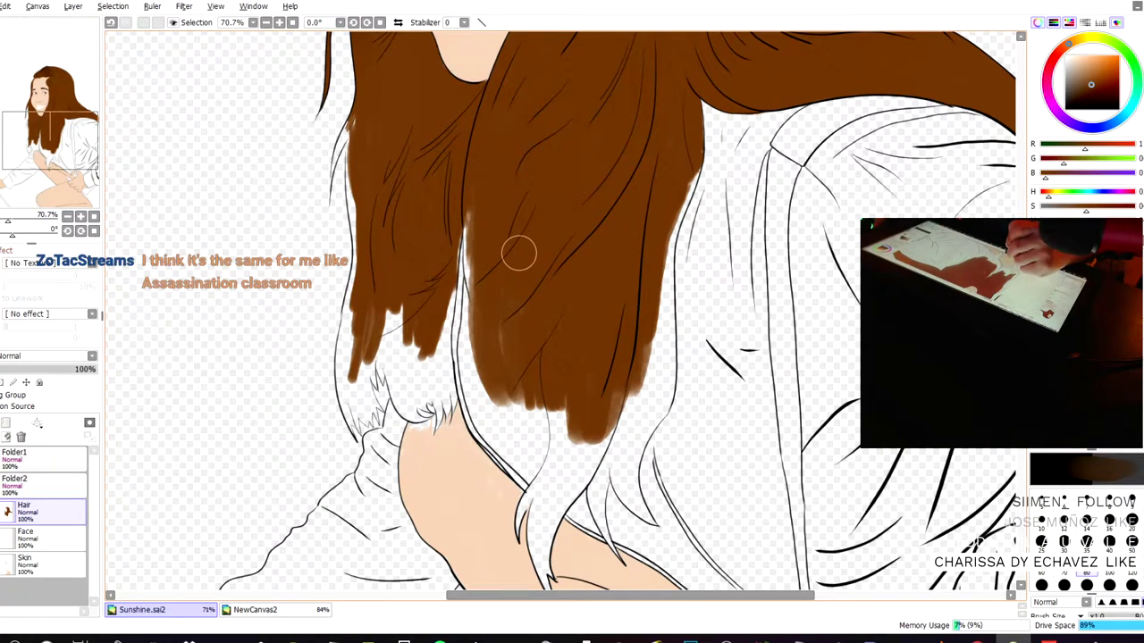
{"action": "mouse_move", "coordinate": [507, 348]}
{"action": "left_mouse_down"}
{"action": "mouse_move", "coordinate": [560, 438]}
{"action": "mouse_move", "coordinate": [542, 437]}
{"action": "mouse_move", "coordinate": [494, 374]}
{"action": "mouse_move", "coordinate": [526, 454]}
{"action": "mouse_move", "coordinate": [486, 366]}
{"action": "mouse_move", "coordinate": [483, 384]}
{"action": "mouse_move", "coordinate": [477, 341]}
{"action": "mouse_move", "coordinate": [474, 355]}
{"action": "mouse_move", "coordinate": [482, 252]}
{"action": "mouse_move", "coordinate": [479, 357]}
{"action": "mouse_move", "coordinate": [509, 447]}
{"action": "mouse_move", "coordinate": [483, 391]}
{"action": "mouse_move", "coordinate": [493, 340]}
{"action": "mouse_move", "coordinate": [431, 327]}
{"action": "mouse_move", "coordinate": [432, 341]}
{"action": "mouse_move", "coordinate": [434, 316]}
{"action": "mouse_move", "coordinate": [580, 428]}
{"action": "mouse_move", "coordinate": [524, 354]}
{"action": "mouse_move", "coordinate": [509, 402]}
{"action": "mouse_move", "coordinate": [542, 431]}
{"action": "mouse_move", "coordinate": [561, 394]}
{"action": "mouse_move", "coordinate": [564, 465]}
{"action": "mouse_move", "coordinate": [557, 450]}
{"action": "mouse_move", "coordinate": [559, 467]}
{"action": "mouse_move", "coordinate": [522, 449]}
{"action": "mouse_move", "coordinate": [538, 472]}
{"action": "mouse_move", "coordinate": [518, 414]}
{"action": "left_mouse_up"}
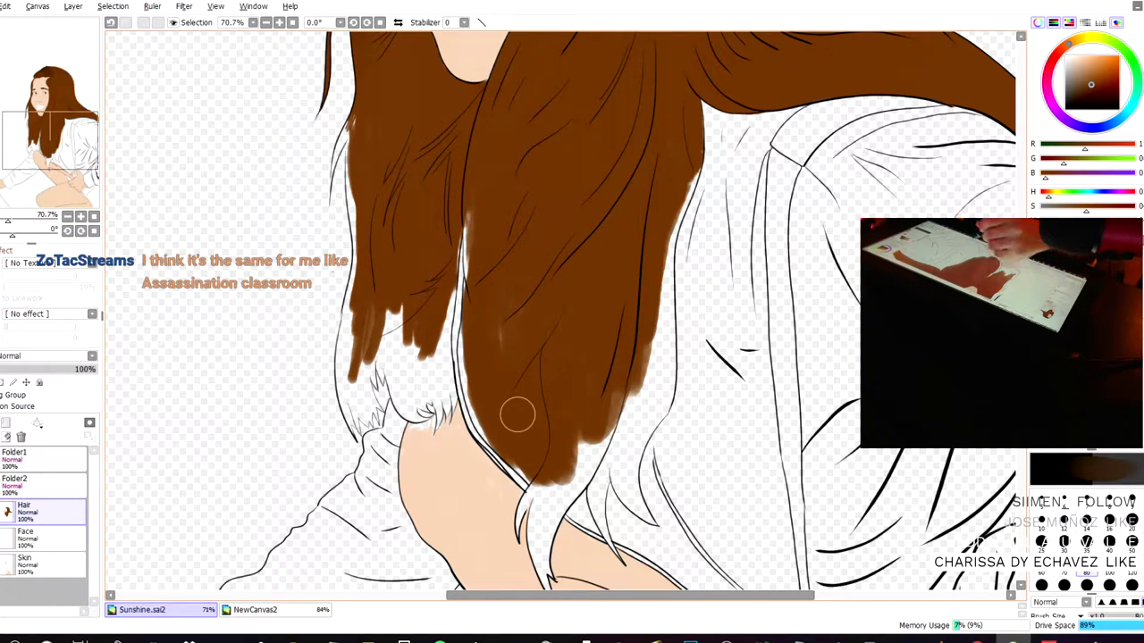
- Reduce the brush to size 14 and fill the front lock with brown out to its outer line beside the shirt
{"action": "key", "text": "bracketleft"}
{"action": "key", "text": "bracketleft"}
{"action": "key", "text": "bracketleft"}
{"action": "key", "text": "bracketleft"}
{"action": "key", "text": "bracketleft"}
{"action": "key", "text": "bracketleft"}
{"action": "key", "text": "bracketleft"}
{"action": "key", "text": "bracketleft"}
{"action": "key", "text": "bracketleft"}
{"action": "key", "text": "bracketleft"}
{"action": "scroll", "coordinate": [469, 330], "scroll_direction": "up", "scroll_amount": 3}
{"action": "scroll", "coordinate": [623, 427], "scroll_direction": "down", "scroll_amount": 3}
{"action": "scroll", "coordinate": [652, 384], "scroll_direction": "up", "scroll_amount": 2}
{"action": "mouse_move", "coordinate": [764, 236]}
{"action": "left_mouse_down"}
{"action": "mouse_move", "coordinate": [760, 290]}
{"action": "mouse_move", "coordinate": [800, 137]}
{"action": "mouse_move", "coordinate": [748, 302]}
{"action": "mouse_move", "coordinate": [779, 205]}
{"action": "left_mouse_up"}
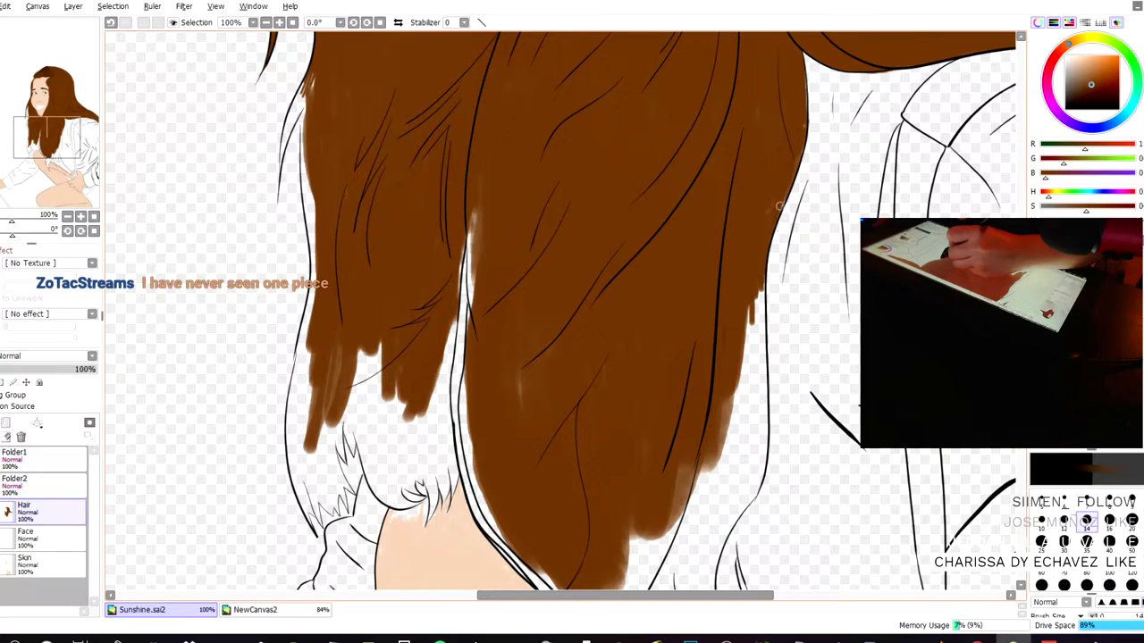
{"action": "left_click_drag", "start_coordinate": [751, 306], "coordinate": [729, 414]}
{"action": "left_click_drag", "start_coordinate": [759, 358], "coordinate": [759, 286]}
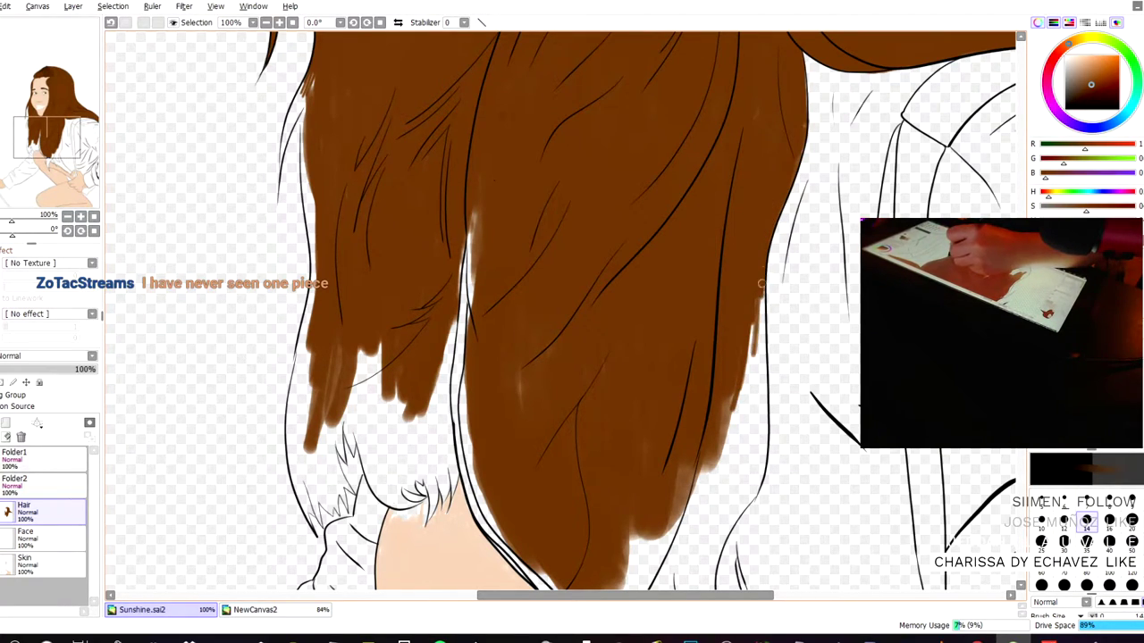
{"action": "mouse_move", "coordinate": [750, 325]}
{"action": "left_mouse_down"}
{"action": "mouse_move", "coordinate": [743, 417]}
{"action": "mouse_move", "coordinate": [757, 344]}
{"action": "mouse_move", "coordinate": [765, 352]}
{"action": "left_mouse_up"}
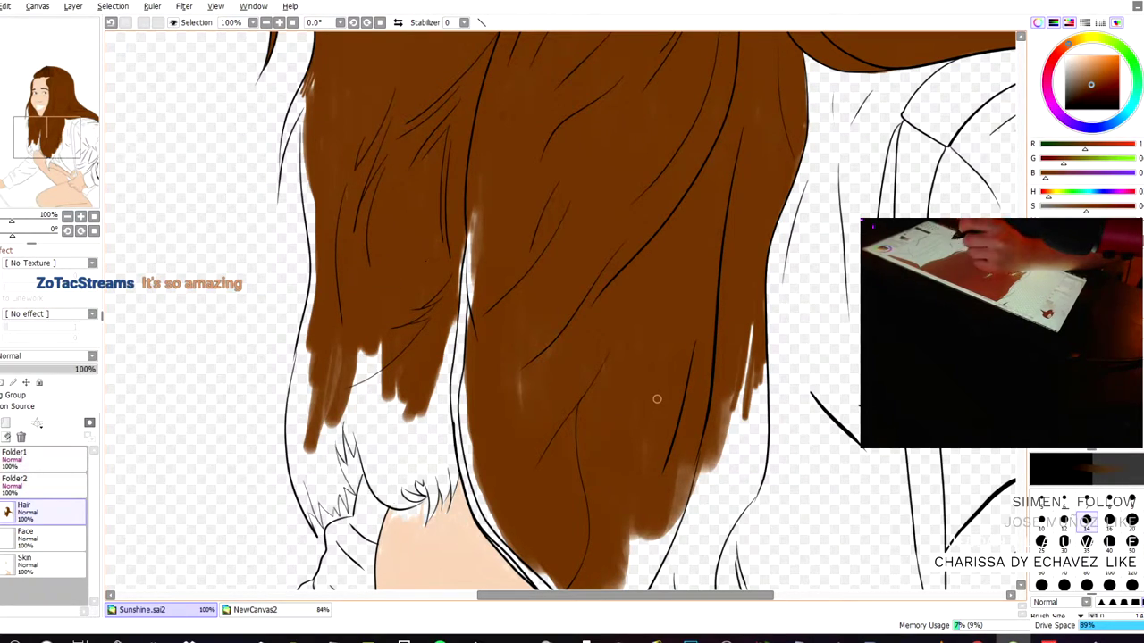
{"action": "mouse_move", "coordinate": [747, 335]}
{"action": "left_mouse_down"}
{"action": "mouse_move", "coordinate": [743, 413]}
{"action": "mouse_move", "coordinate": [759, 361]}
{"action": "mouse_move", "coordinate": [763, 398]}
{"action": "left_mouse_up"}
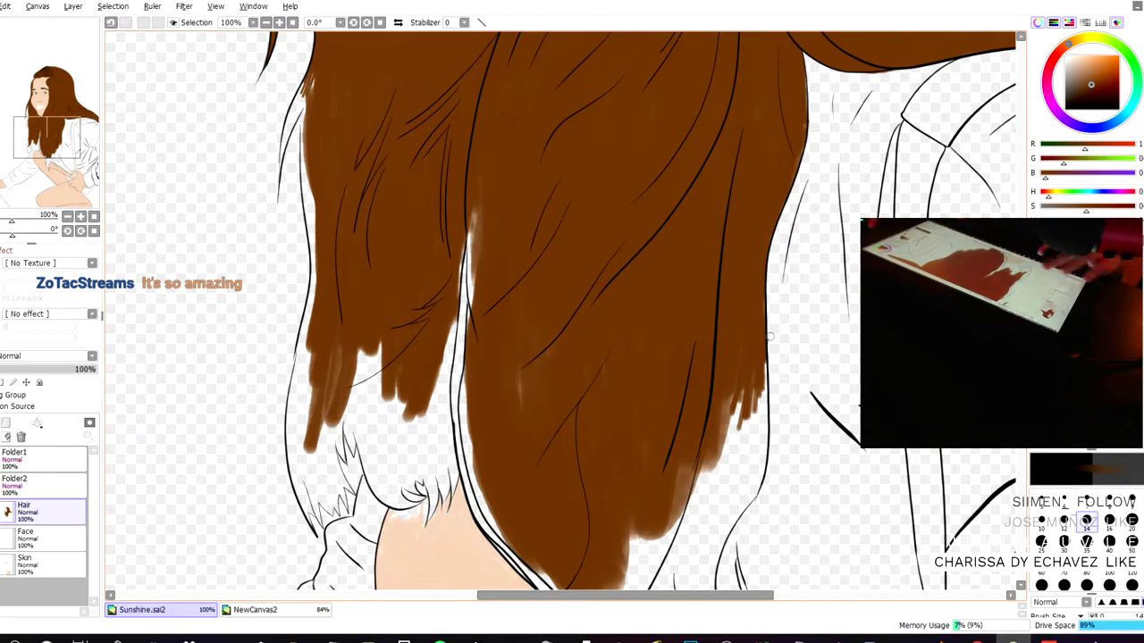
- Fill the outer section of the front lock down to where its outline curves inward, using brush sizes 14 and 16
{"action": "left_click_drag", "start_coordinate": [593, 254], "coordinate": [534, 25]}
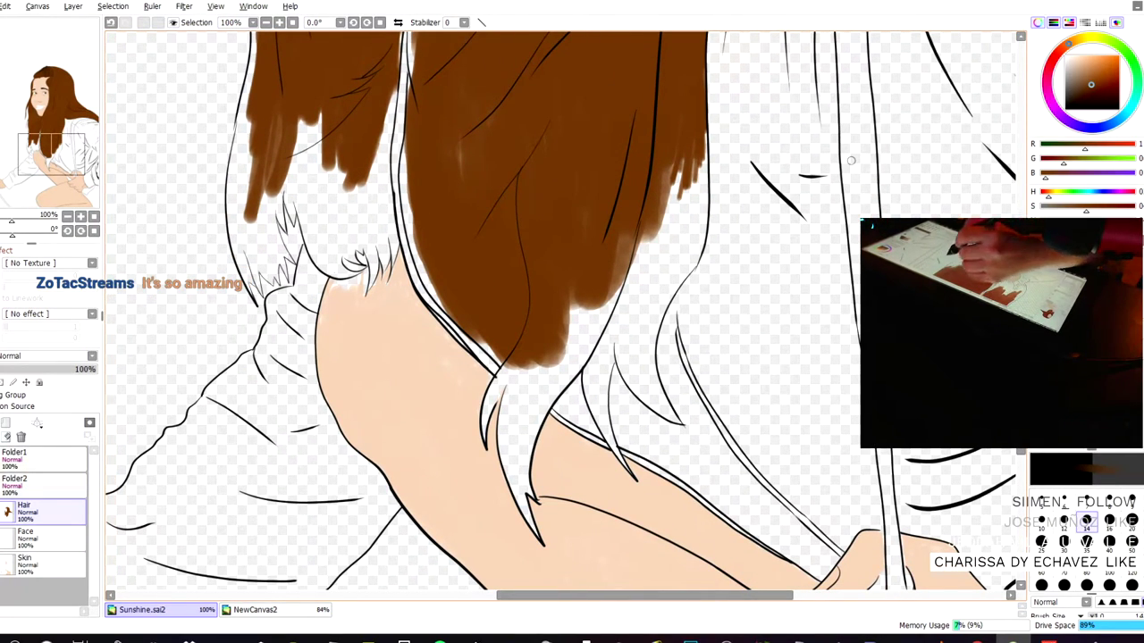
{"action": "left_click_drag", "start_coordinate": [695, 81], "coordinate": [693, 166]}
{"action": "left_click_drag", "start_coordinate": [705, 116], "coordinate": [686, 254]}
{"action": "mouse_move", "coordinate": [695, 175]}
{"action": "left_mouse_down"}
{"action": "mouse_move", "coordinate": [680, 203]}
{"action": "mouse_move", "coordinate": [680, 173]}
{"action": "mouse_move", "coordinate": [654, 266]}
{"action": "left_mouse_up"}
{"action": "mouse_move", "coordinate": [673, 177]}
{"action": "left_mouse_down"}
{"action": "mouse_move", "coordinate": [645, 270]}
{"action": "mouse_move", "coordinate": [701, 211]}
{"action": "mouse_move", "coordinate": [706, 150]}
{"action": "mouse_move", "coordinate": [688, 261]}
{"action": "mouse_move", "coordinate": [683, 192]}
{"action": "mouse_move", "coordinate": [714, 168]}
{"action": "mouse_move", "coordinate": [652, 275]}
{"action": "mouse_move", "coordinate": [662, 273]}
{"action": "left_mouse_up"}
{"action": "key", "text": "]"}
{"action": "mouse_move", "coordinate": [687, 213]}
{"action": "left_mouse_down"}
{"action": "mouse_move", "coordinate": [654, 233]}
{"action": "mouse_move", "coordinate": [656, 209]}
{"action": "mouse_move", "coordinate": [633, 266]}
{"action": "mouse_move", "coordinate": [664, 154]}
{"action": "mouse_move", "coordinate": [672, 147]}
{"action": "mouse_move", "coordinate": [673, 174]}
{"action": "mouse_move", "coordinate": [659, 223]}
{"action": "mouse_move", "coordinate": [662, 166]}
{"action": "mouse_move", "coordinate": [688, 164]}
{"action": "mouse_move", "coordinate": [689, 209]}
{"action": "mouse_move", "coordinate": [700, 173]}
{"action": "left_mouse_up"}
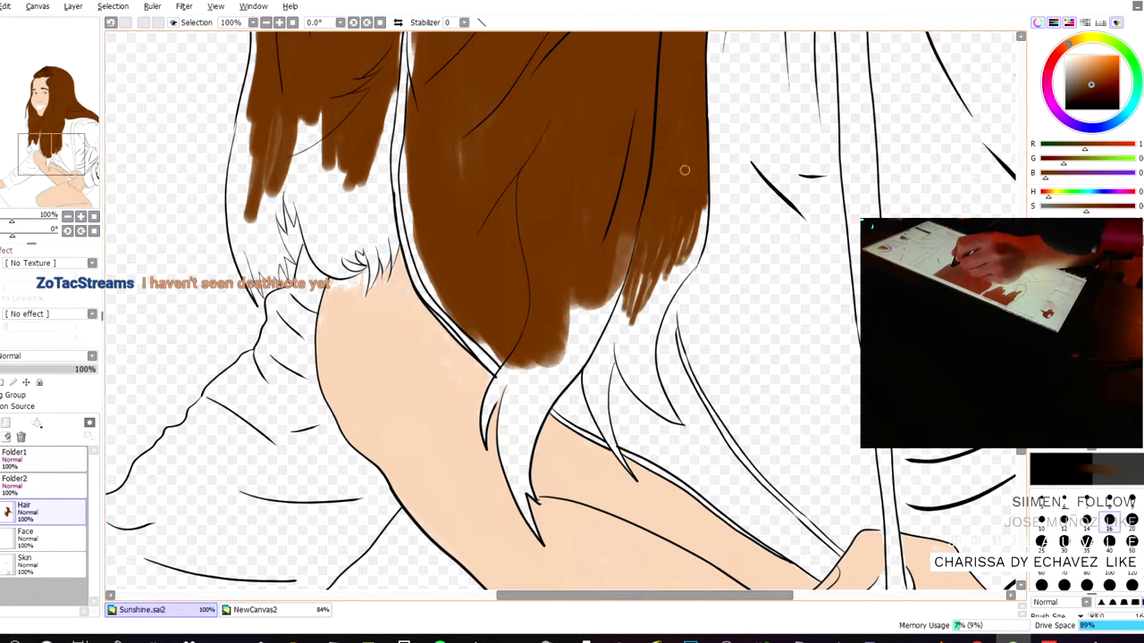
{"action": "mouse_move", "coordinate": [683, 256]}
{"action": "left_mouse_down"}
{"action": "mouse_move", "coordinate": [642, 290]}
{"action": "mouse_move", "coordinate": [630, 331]}
{"action": "mouse_move", "coordinate": [626, 322]}
{"action": "left_mouse_up"}
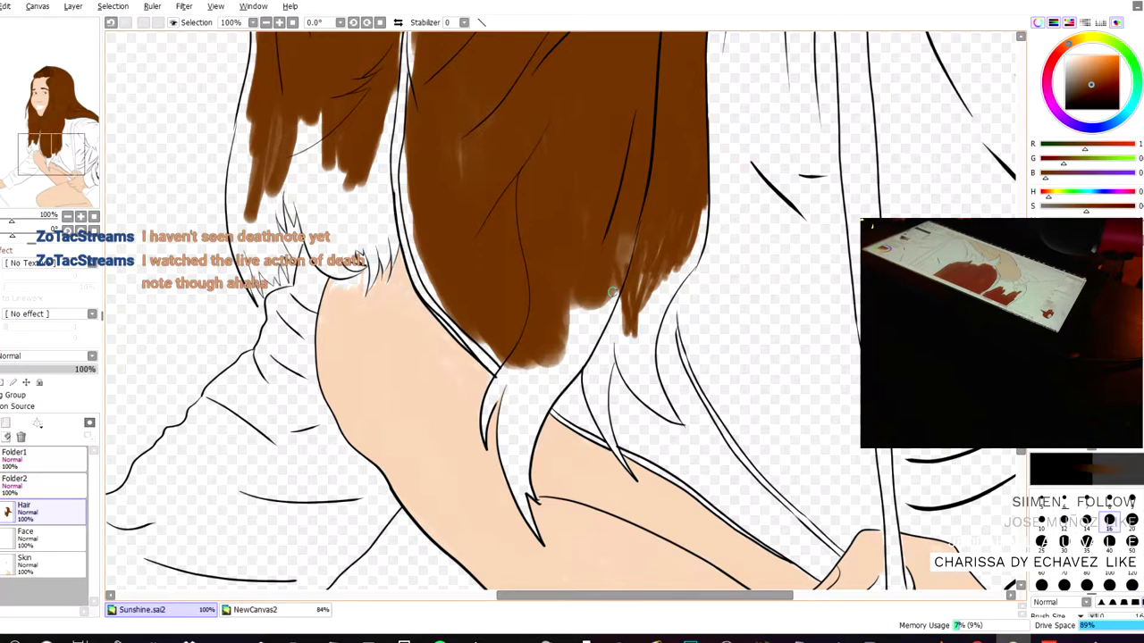
- Fill the front lock's tapering end above the forearm with brown and close the streaks left in its outer section
{"action": "mouse_move", "coordinate": [612, 292]}
{"action": "left_mouse_down"}
{"action": "mouse_move", "coordinate": [560, 368]}
{"action": "mouse_move", "coordinate": [567, 283]}
{"action": "mouse_move", "coordinate": [575, 315]}
{"action": "mouse_move", "coordinate": [564, 371]}
{"action": "mouse_move", "coordinate": [632, 267]}
{"action": "mouse_move", "coordinate": [637, 228]}
{"action": "mouse_move", "coordinate": [595, 331]}
{"action": "mouse_move", "coordinate": [629, 226]}
{"action": "mouse_move", "coordinate": [614, 201]}
{"action": "mouse_move", "coordinate": [582, 247]}
{"action": "mouse_move", "coordinate": [565, 195]}
{"action": "mouse_move", "coordinate": [557, 359]}
{"action": "mouse_move", "coordinate": [591, 328]}
{"action": "mouse_move", "coordinate": [585, 356]}
{"action": "mouse_move", "coordinate": [602, 319]}
{"action": "left_mouse_up"}
{"action": "mouse_move", "coordinate": [547, 368]}
{"action": "left_mouse_down"}
{"action": "mouse_move", "coordinate": [525, 388]}
{"action": "mouse_move", "coordinate": [481, 315]}
{"action": "mouse_move", "coordinate": [510, 363]}
{"action": "mouse_move", "coordinate": [461, 323]}
{"action": "mouse_move", "coordinate": [504, 371]}
{"action": "mouse_move", "coordinate": [506, 359]}
{"action": "mouse_move", "coordinate": [493, 394]}
{"action": "left_mouse_up"}
{"action": "mouse_move", "coordinate": [532, 350]}
{"action": "left_mouse_down"}
{"action": "mouse_move", "coordinate": [507, 438]}
{"action": "mouse_move", "coordinate": [507, 399]}
{"action": "mouse_move", "coordinate": [526, 393]}
{"action": "mouse_move", "coordinate": [530, 369]}
{"action": "mouse_move", "coordinate": [542, 359]}
{"action": "mouse_move", "coordinate": [547, 368]}
{"action": "mouse_move", "coordinate": [540, 408]}
{"action": "mouse_move", "coordinate": [564, 381]}
{"action": "mouse_move", "coordinate": [543, 381]}
{"action": "mouse_move", "coordinate": [556, 321]}
{"action": "mouse_move", "coordinate": [606, 290]}
{"action": "mouse_move", "coordinate": [568, 224]}
{"action": "mouse_move", "coordinate": [566, 253]}
{"action": "mouse_move", "coordinate": [588, 284]}
{"action": "mouse_move", "coordinate": [558, 321]}
{"action": "mouse_move", "coordinate": [558, 301]}
{"action": "mouse_move", "coordinate": [534, 370]}
{"action": "mouse_move", "coordinate": [524, 365]}
{"action": "mouse_move", "coordinate": [549, 332]}
{"action": "mouse_move", "coordinate": [553, 367]}
{"action": "left_mouse_up"}
{"action": "mouse_move", "coordinate": [656, 242]}
{"action": "left_mouse_down"}
{"action": "mouse_move", "coordinate": [644, 293]}
{"action": "mouse_move", "coordinate": [617, 329]}
{"action": "mouse_move", "coordinate": [603, 319]}
{"action": "mouse_move", "coordinate": [642, 297]}
{"action": "mouse_move", "coordinate": [693, 220]}
{"action": "mouse_move", "coordinate": [693, 195]}
{"action": "mouse_move", "coordinate": [693, 230]}
{"action": "mouse_move", "coordinate": [694, 191]}
{"action": "left_mouse_up"}
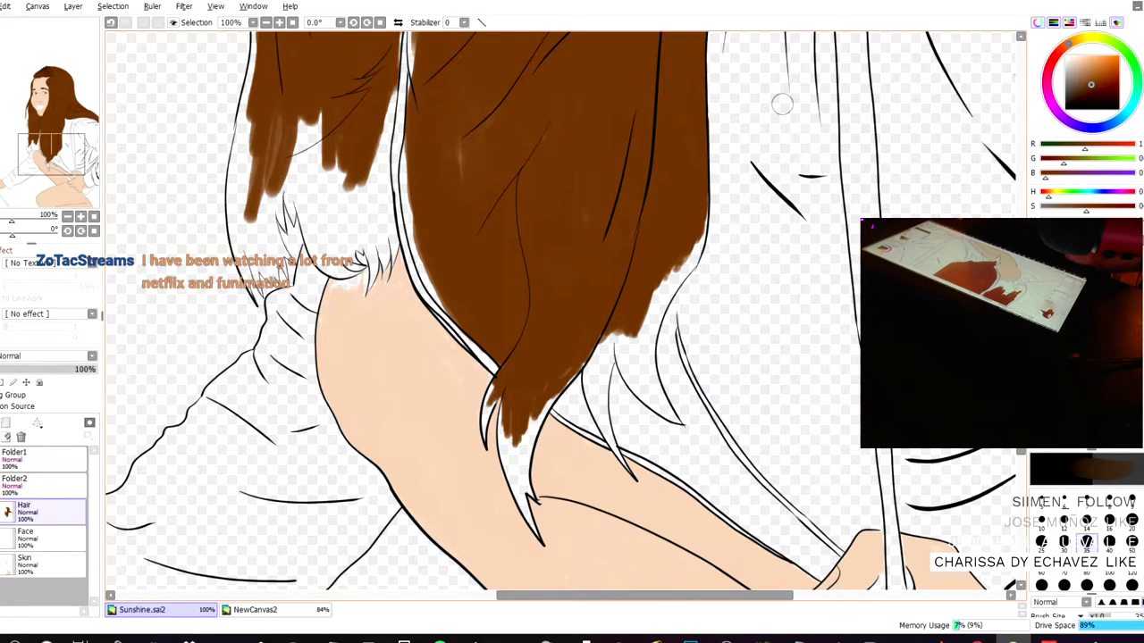
- Fill the inward-curving outer edge of the front lock with a small brush, closing the streaks below it with size 14
{"action": "mouse_move", "coordinate": [682, 237]}
{"action": "left_mouse_down"}
{"action": "mouse_move", "coordinate": [667, 292]}
{"action": "mouse_move", "coordinate": [697, 241]}
{"action": "left_mouse_up"}
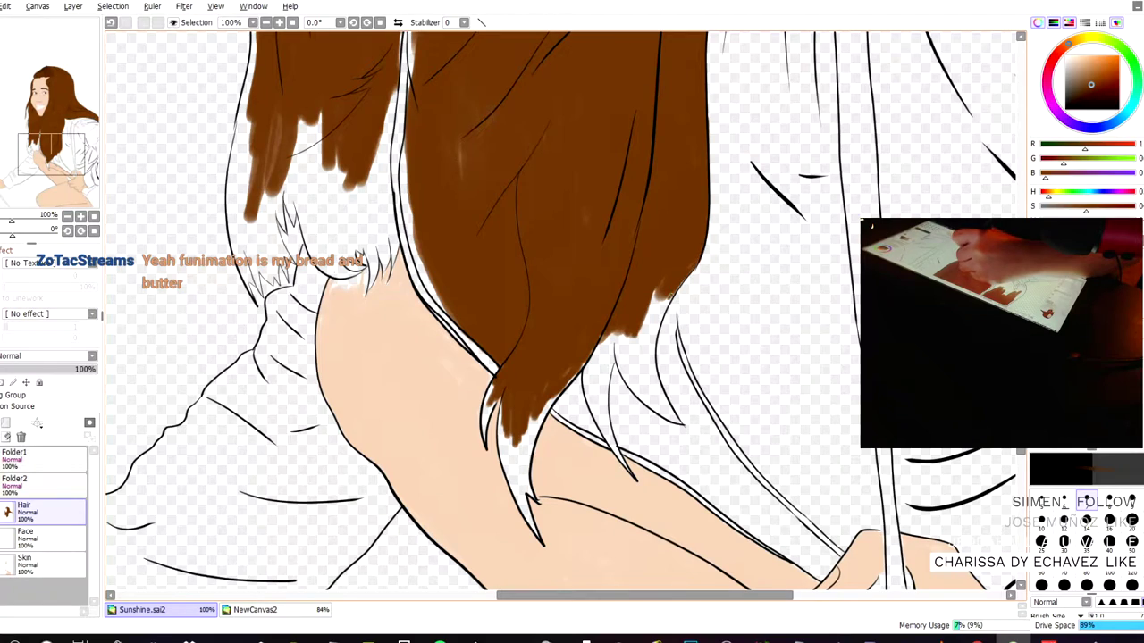
{"action": "mouse_move", "coordinate": [663, 304]}
{"action": "left_mouse_down"}
{"action": "mouse_move", "coordinate": [650, 332]}
{"action": "mouse_move", "coordinate": [647, 309]}
{"action": "left_mouse_up"}
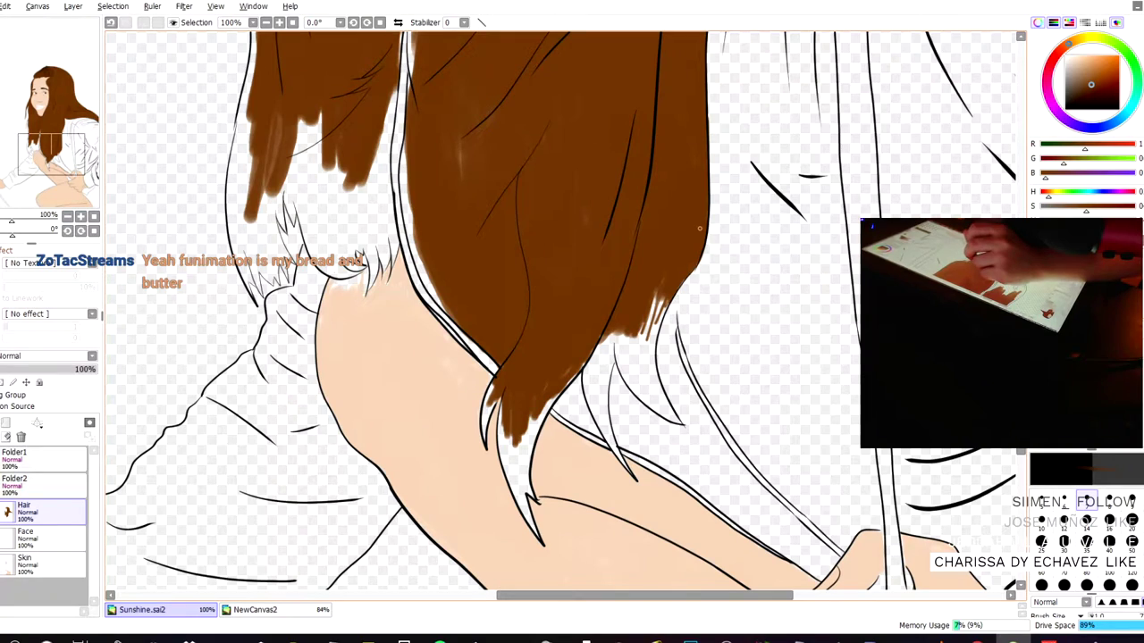
{"action": "key", "text": "h"}
{"action": "key", "text": "h"}
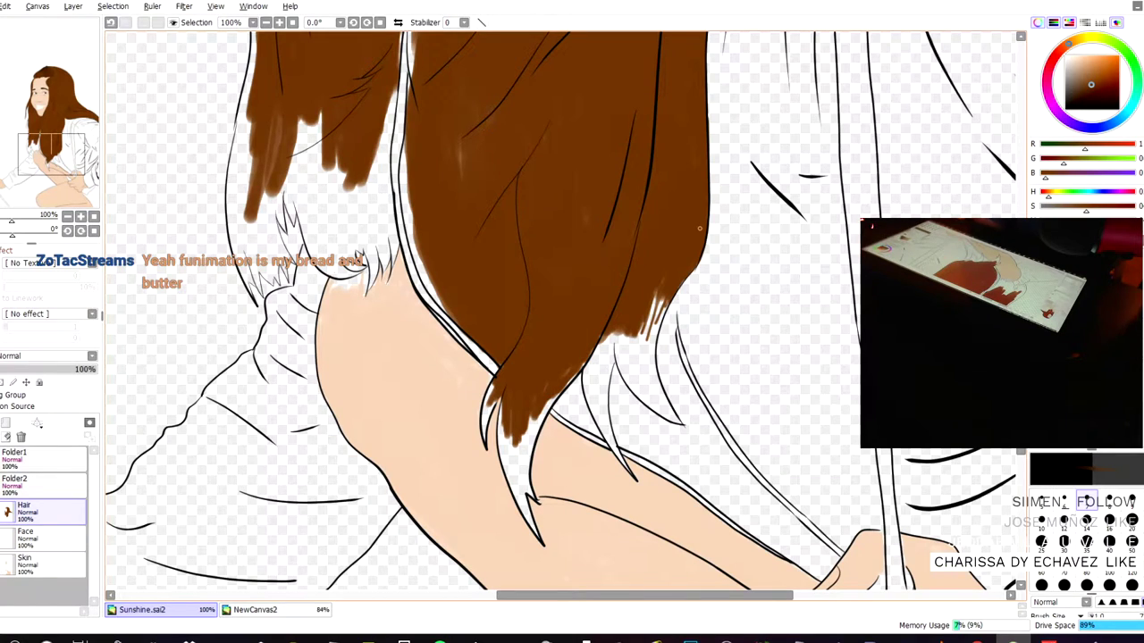
{"action": "key", "text": "h"}
{"action": "key", "text": "h"}
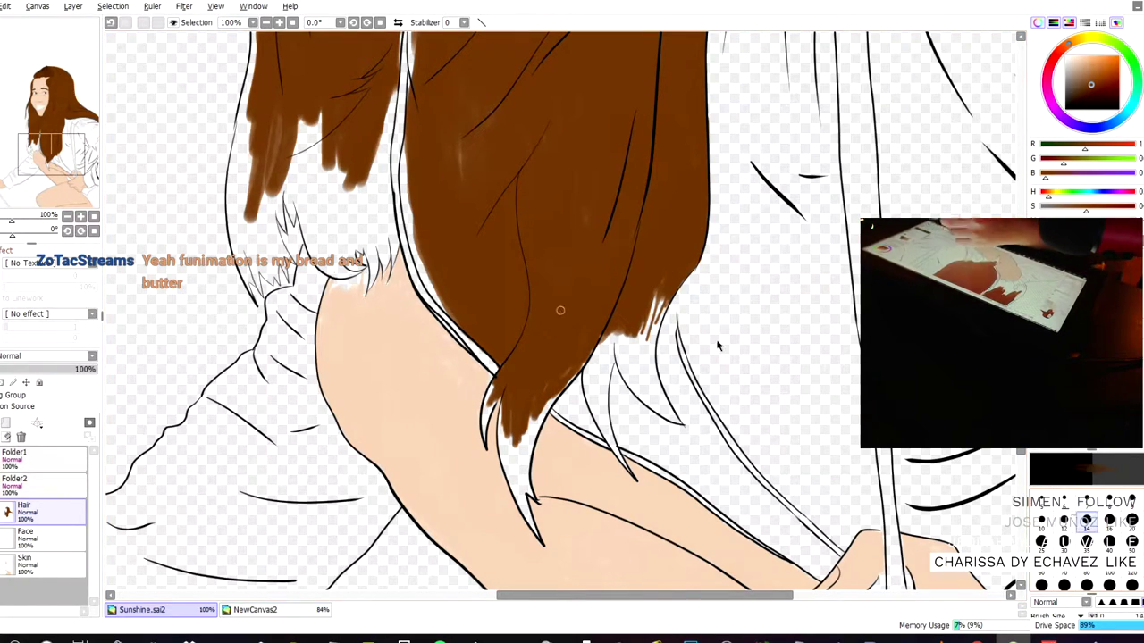
{"action": "mouse_move", "coordinate": [623, 334]}
{"action": "left_mouse_down"}
{"action": "mouse_move", "coordinate": [629, 366]}
{"action": "mouse_move", "coordinate": [624, 343]}
{"action": "mouse_move", "coordinate": [621, 355]}
{"action": "left_mouse_up"}
{"action": "left_click_drag", "start_coordinate": [645, 311], "coordinate": [657, 344]}
{"action": "mouse_move", "coordinate": [665, 290]}
{"action": "left_mouse_down"}
{"action": "mouse_move", "coordinate": [656, 337]}
{"action": "mouse_move", "coordinate": [639, 337]}
{"action": "left_mouse_up"}
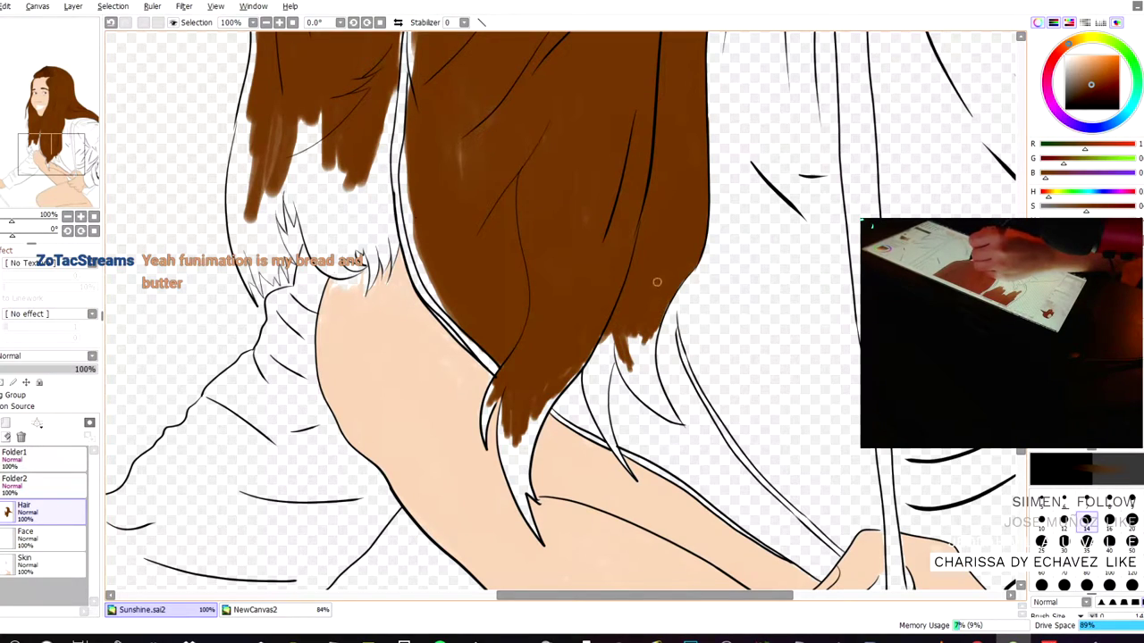
- Extend the brown into the bases of the pointed strands beside the front lock's tip using a size 35 brush
{"action": "key", "text": "h"}
{"action": "key", "text": "h"}
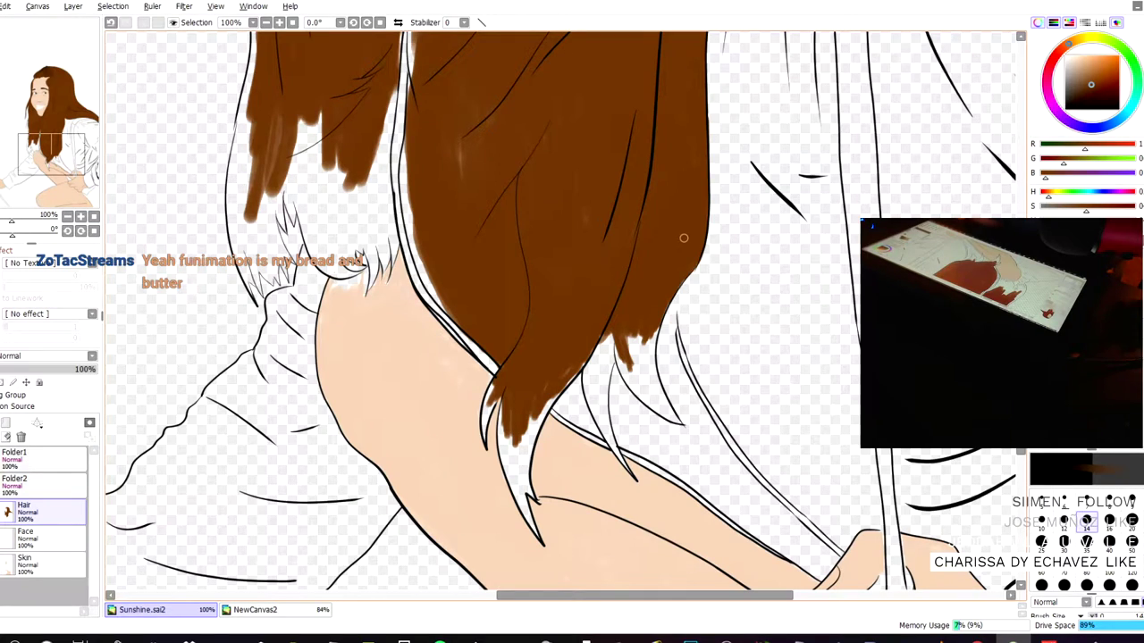
{"action": "key", "text": "h"}
{"action": "key", "text": "h"}
{"action": "key", "text": "h"}
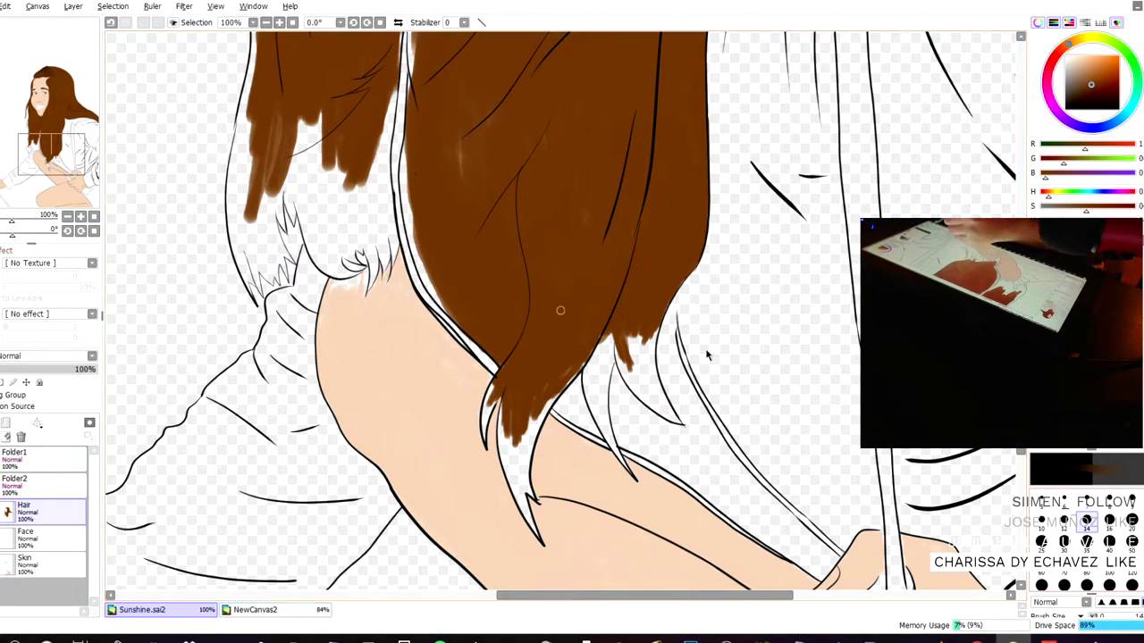
{"action": "key", "text": "h"}
{"action": "key", "text": "h"}
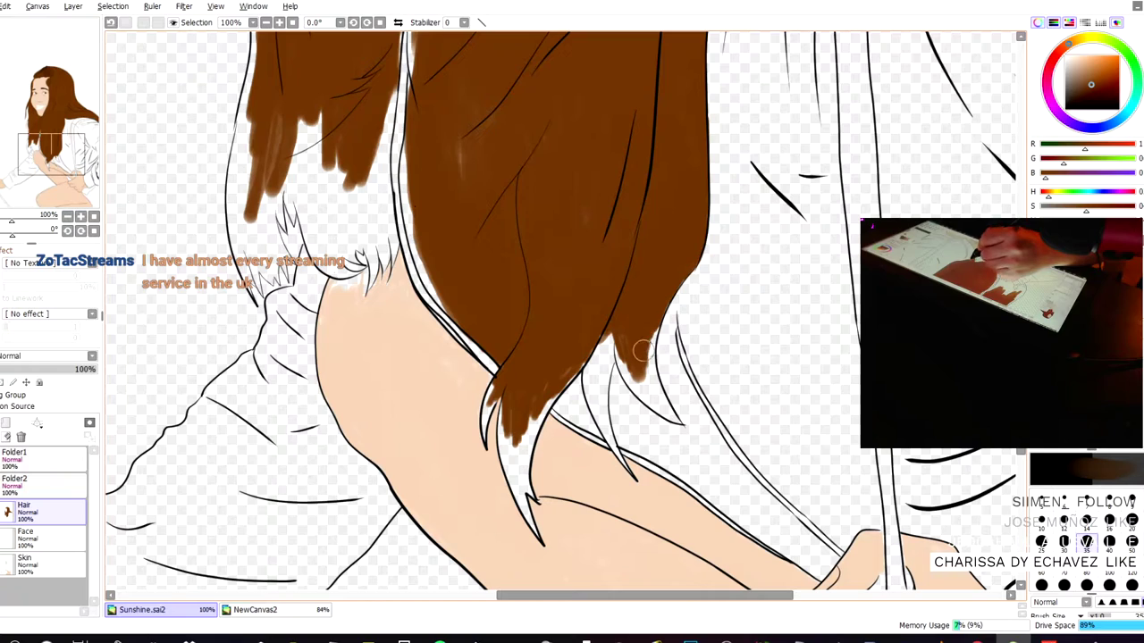
{"action": "key", "text": "h"}
{"action": "key", "text": "h"}
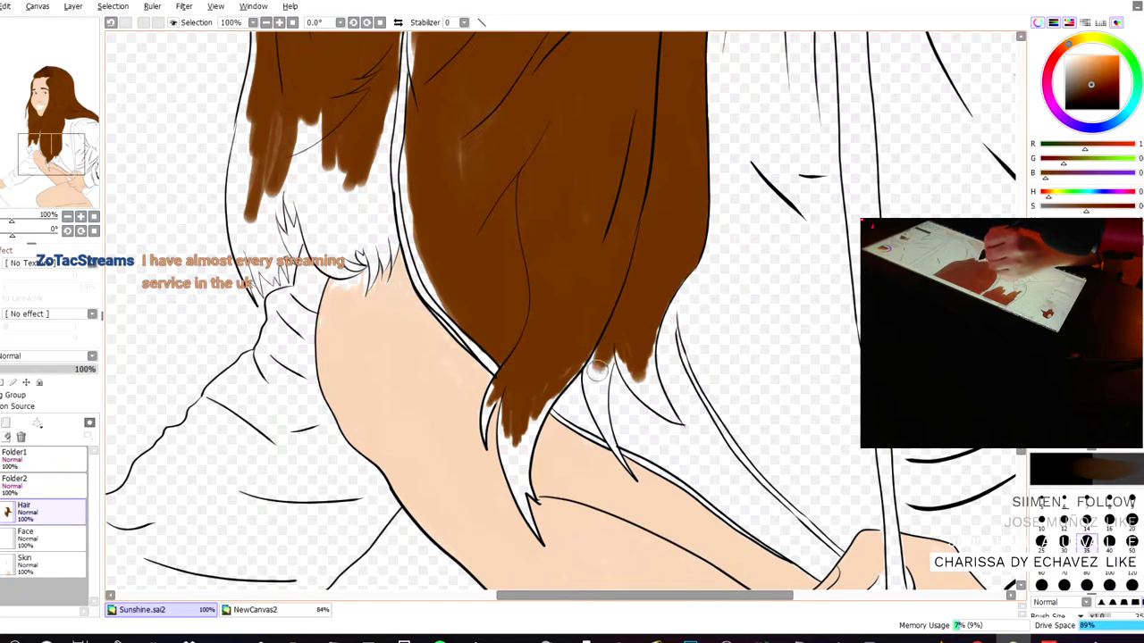
{"action": "key", "text": "h"}
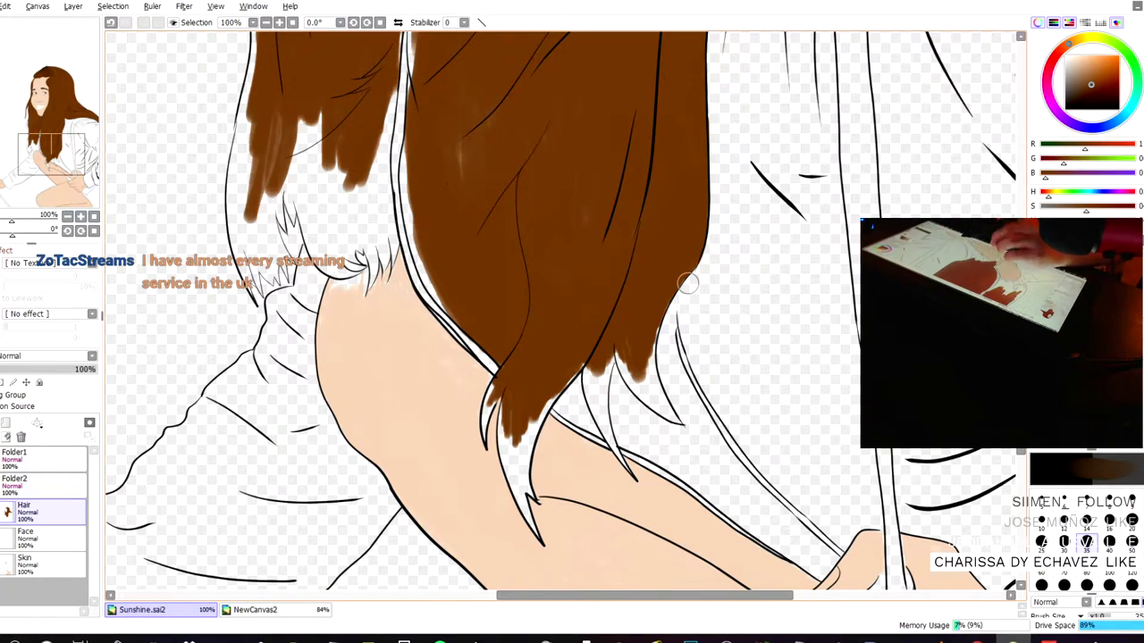
- Extend the brown further down the front lock's main tip above the forearm using a size 12 brush
{"action": "key", "text": "["}
{"action": "key", "text": "["}
{"action": "key", "text": "["}
{"action": "key", "text": "["}
{"action": "key", "text": "["}
{"action": "key", "text": "["}
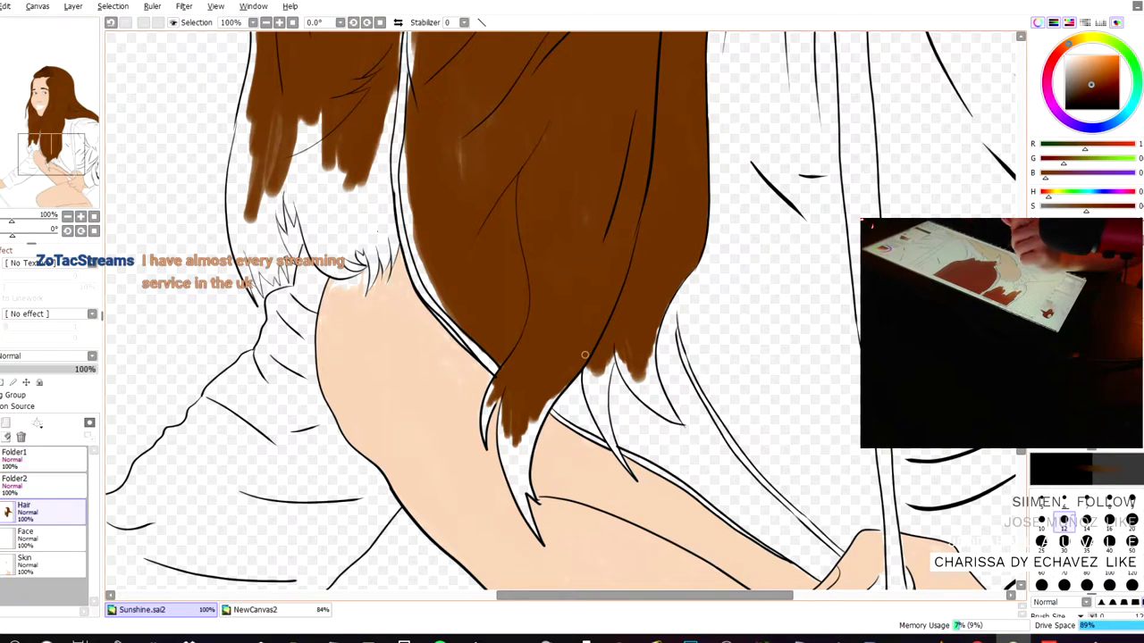
{"action": "mouse_move", "coordinate": [528, 421]}
{"action": "left_mouse_down"}
{"action": "mouse_move", "coordinate": [564, 386]}
{"action": "mouse_move", "coordinate": [531, 436]}
{"action": "mouse_move", "coordinate": [527, 467]}
{"action": "mouse_move", "coordinate": [502, 462]}
{"action": "left_mouse_up"}
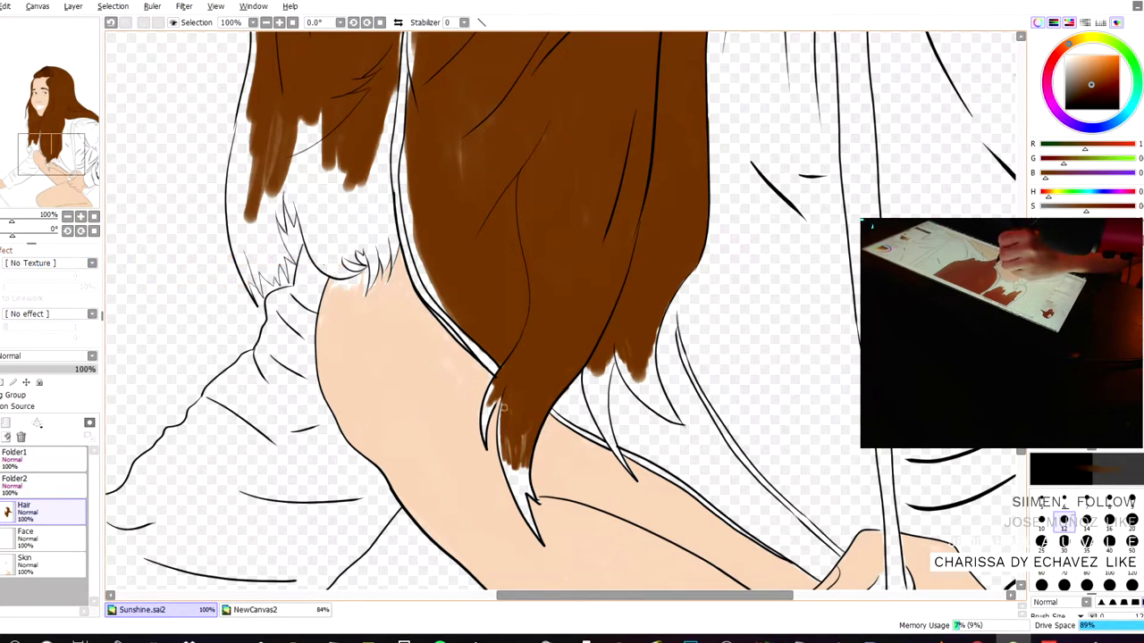
{"action": "left_click_drag", "start_coordinate": [503, 412], "coordinate": [500, 457]}
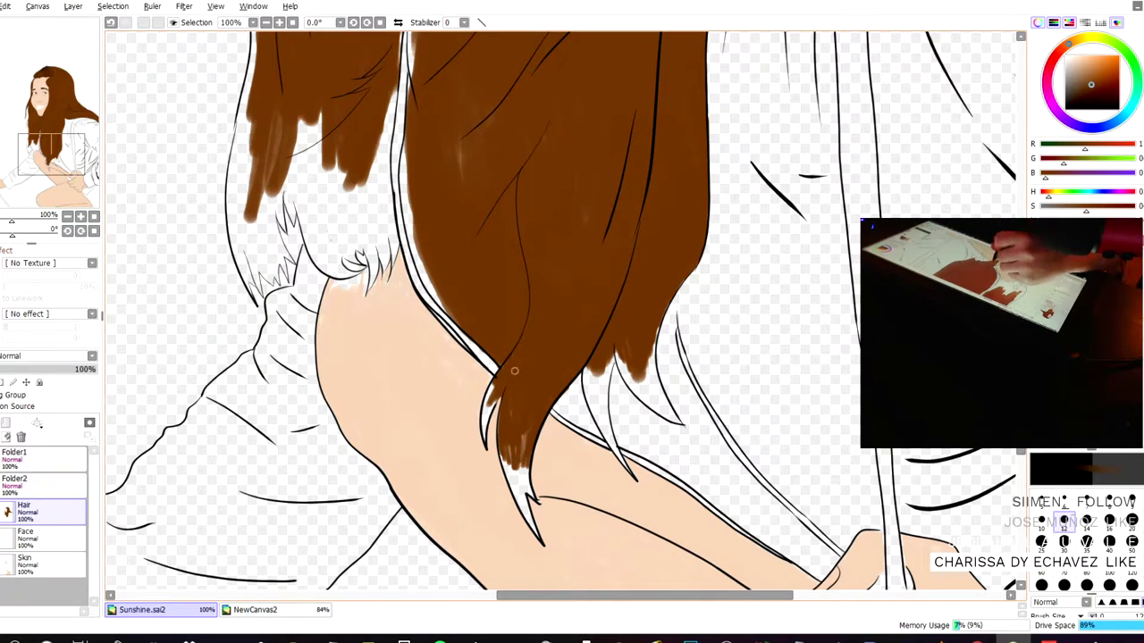
- Brush brown out to the front lock's inner edge beside the shirt opening using a size 35 brush
{"action": "scroll", "coordinate": [529, 214], "scroll_direction": "up", "scroll_amount": 3}
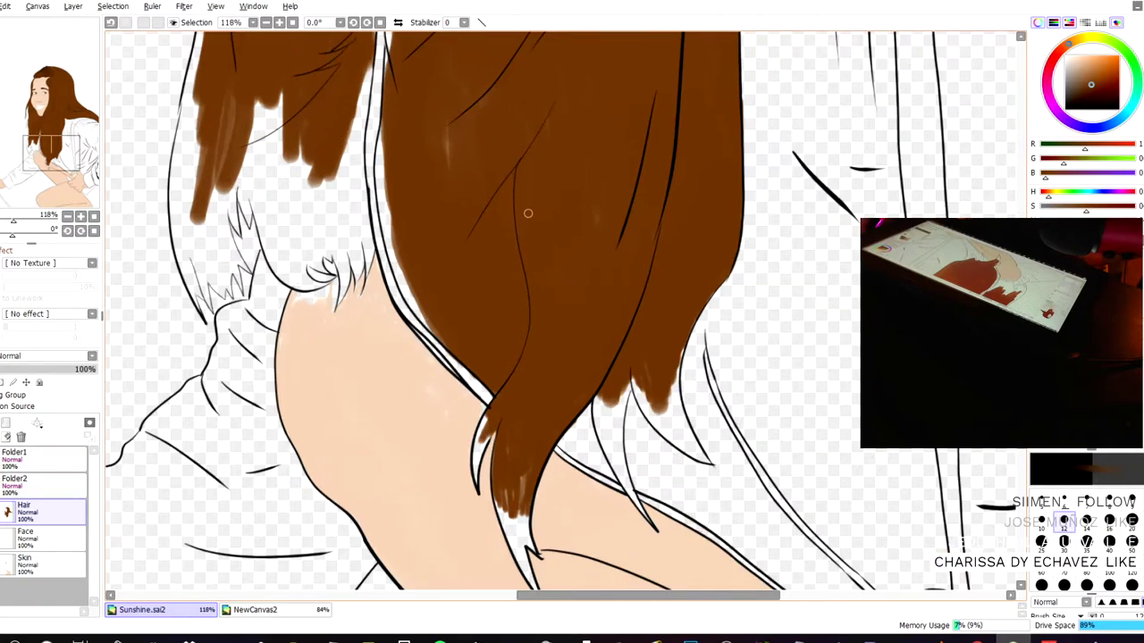
{"action": "key", "text": "bracketright"}
{"action": "key", "text": "bracketright"}
{"action": "key", "text": "bracketright"}
{"action": "key", "text": "bracketright"}
{"action": "key", "text": "bracketright"}
{"action": "key", "text": "bracketright"}
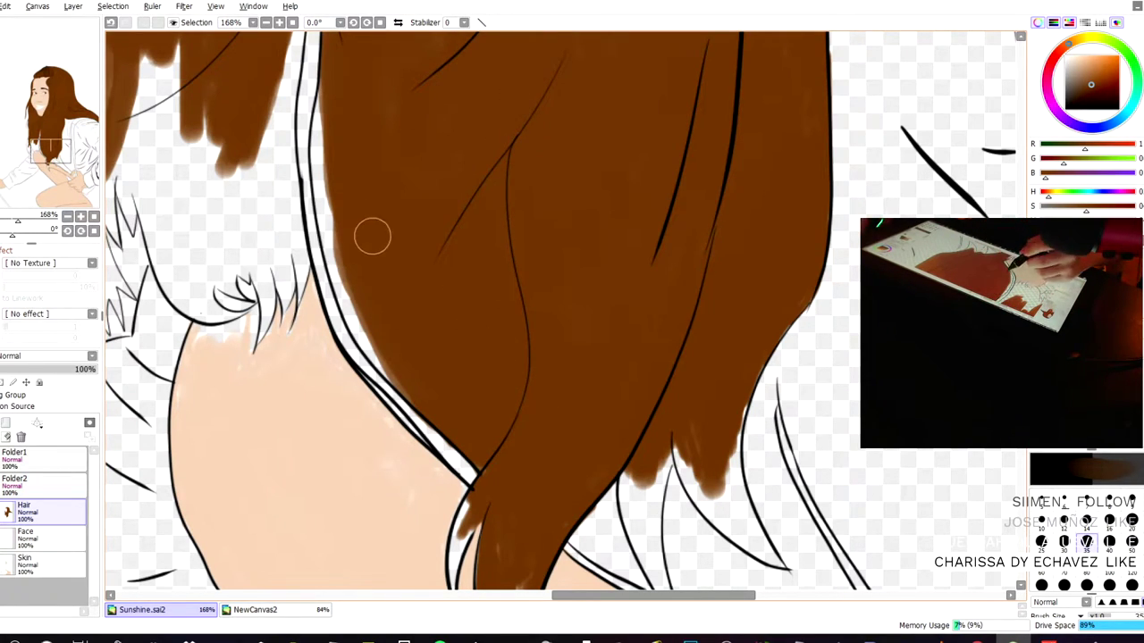
{"action": "left_click_drag", "start_coordinate": [356, 300], "coordinate": [336, 227]}
{"action": "left_click_drag", "start_coordinate": [347, 265], "coordinate": [334, 176]}
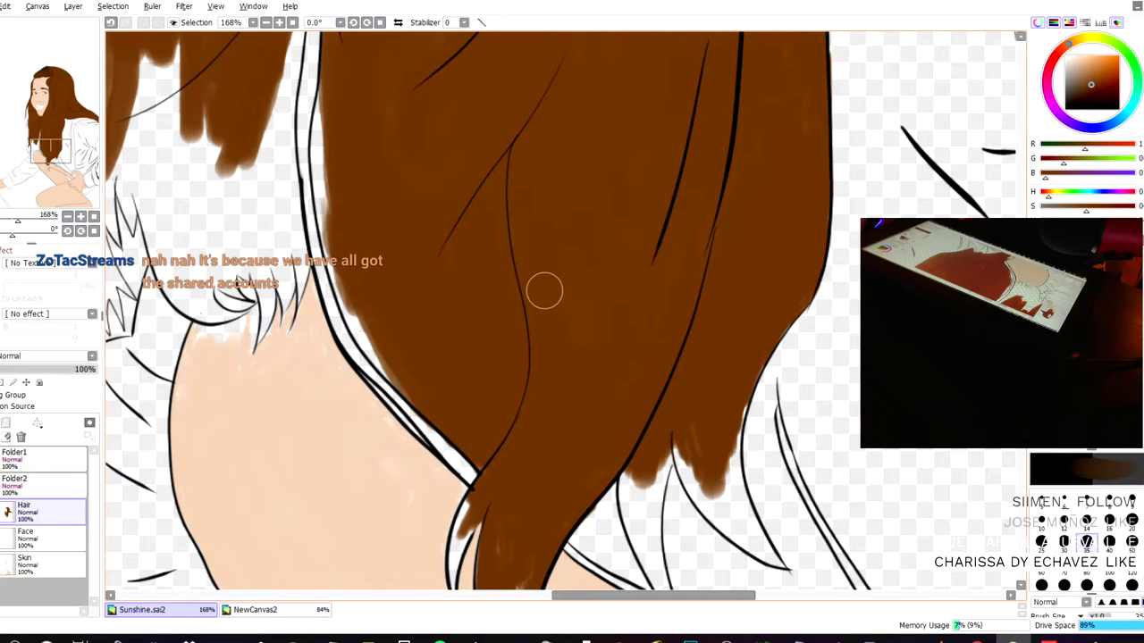
- Fill the front lock's forked tip and the small curved strand beside it down to their points using a size 10 brush
{"action": "scroll", "coordinate": [572, 297], "scroll_direction": "up", "scroll_amount": 1}
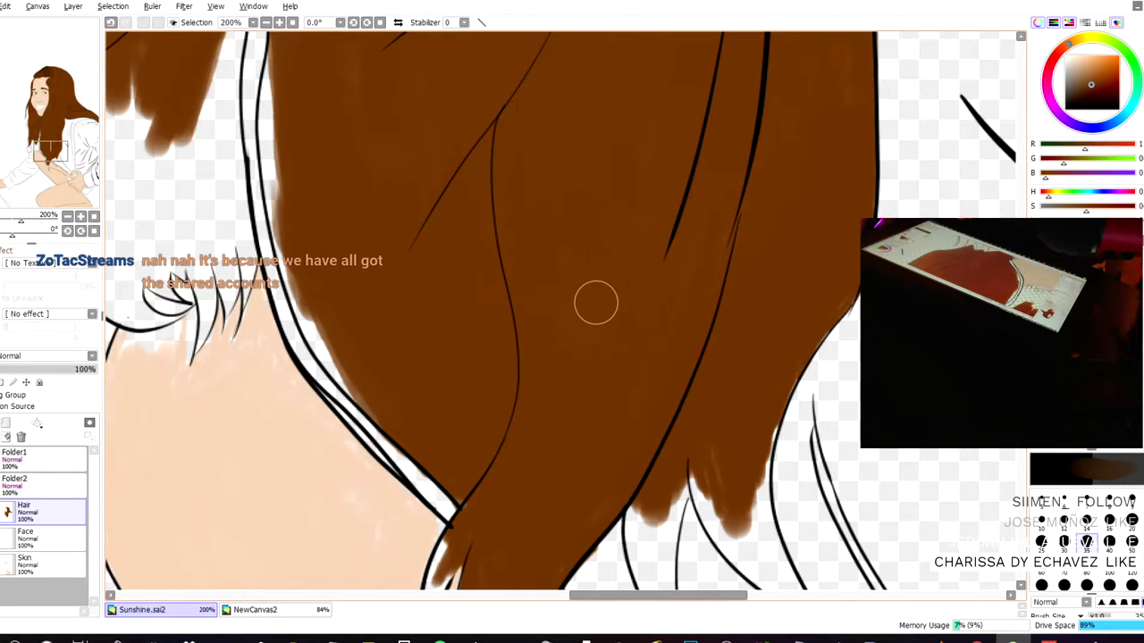
{"action": "left_click_drag", "start_coordinate": [412, 224], "coordinate": [423, 68]}
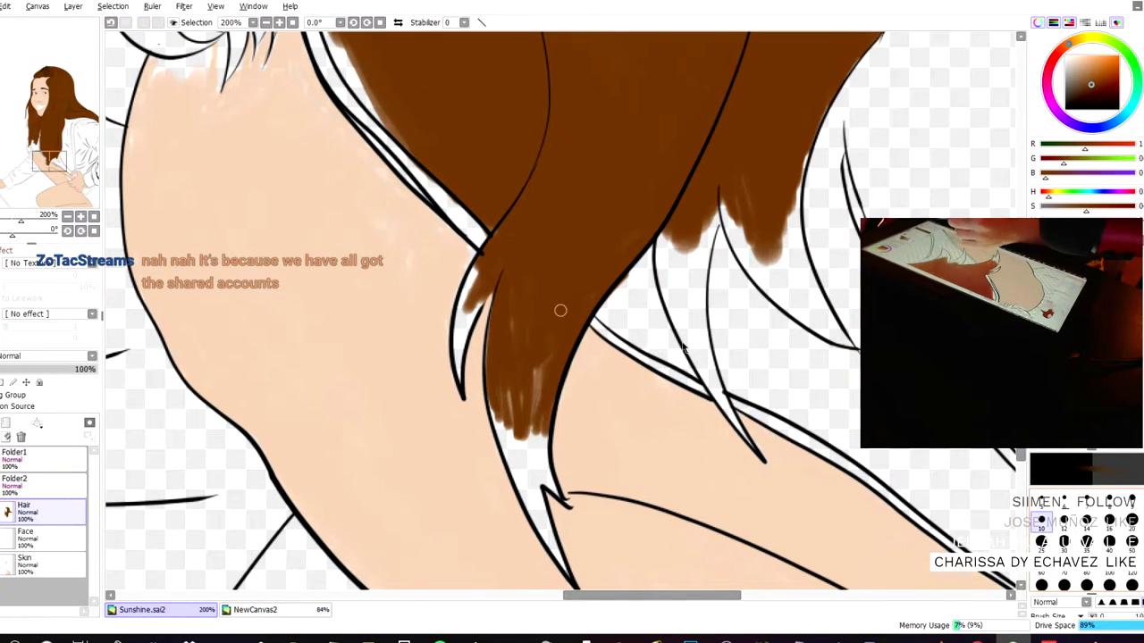
{"action": "mouse_move", "coordinate": [536, 366]}
{"action": "left_mouse_down"}
{"action": "mouse_move", "coordinate": [534, 425]}
{"action": "mouse_move", "coordinate": [527, 394]}
{"action": "left_mouse_up"}
{"action": "mouse_move", "coordinate": [510, 345]}
{"action": "left_mouse_down"}
{"action": "mouse_move", "coordinate": [515, 453]}
{"action": "mouse_move", "coordinate": [490, 386]}
{"action": "left_mouse_up"}
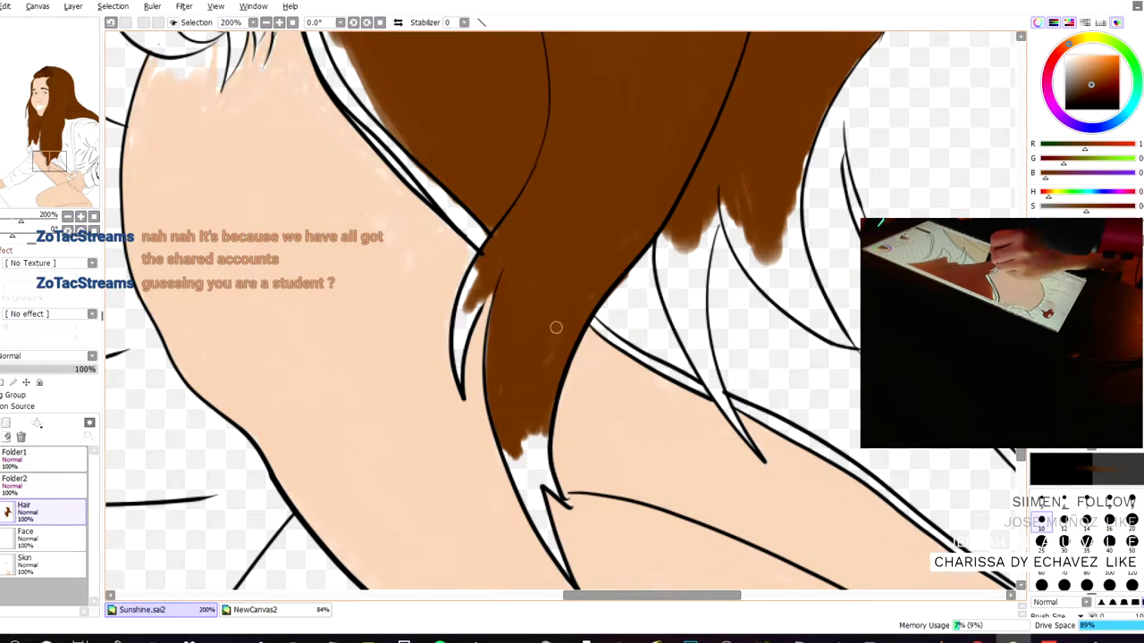
{"action": "left_click_drag", "start_coordinate": [534, 427], "coordinate": [543, 479]}
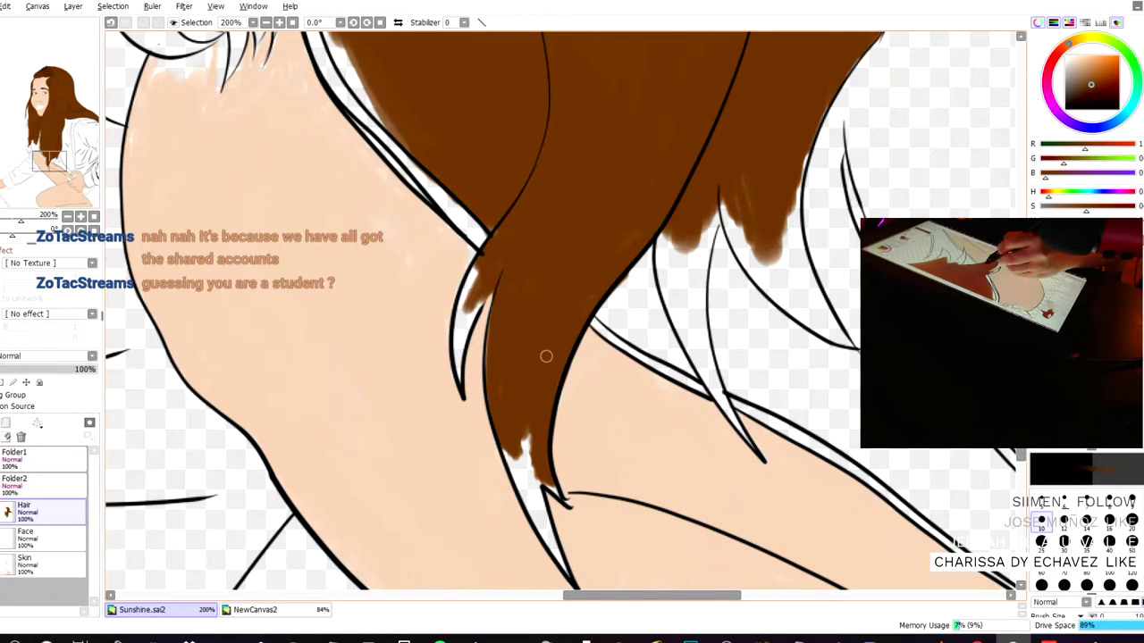
{"action": "mouse_move", "coordinate": [549, 485]}
{"action": "left_mouse_down"}
{"action": "mouse_move", "coordinate": [536, 450]}
{"action": "mouse_move", "coordinate": [513, 437]}
{"action": "mouse_move", "coordinate": [537, 484]}
{"action": "mouse_move", "coordinate": [504, 447]}
{"action": "mouse_move", "coordinate": [542, 523]}
{"action": "mouse_move", "coordinate": [536, 487]}
{"action": "mouse_move", "coordinate": [547, 541]}
{"action": "mouse_move", "coordinate": [528, 509]}
{"action": "mouse_move", "coordinate": [546, 536]}
{"action": "mouse_move", "coordinate": [541, 507]}
{"action": "mouse_move", "coordinate": [555, 561]}
{"action": "mouse_move", "coordinate": [549, 546]}
{"action": "left_mouse_up"}
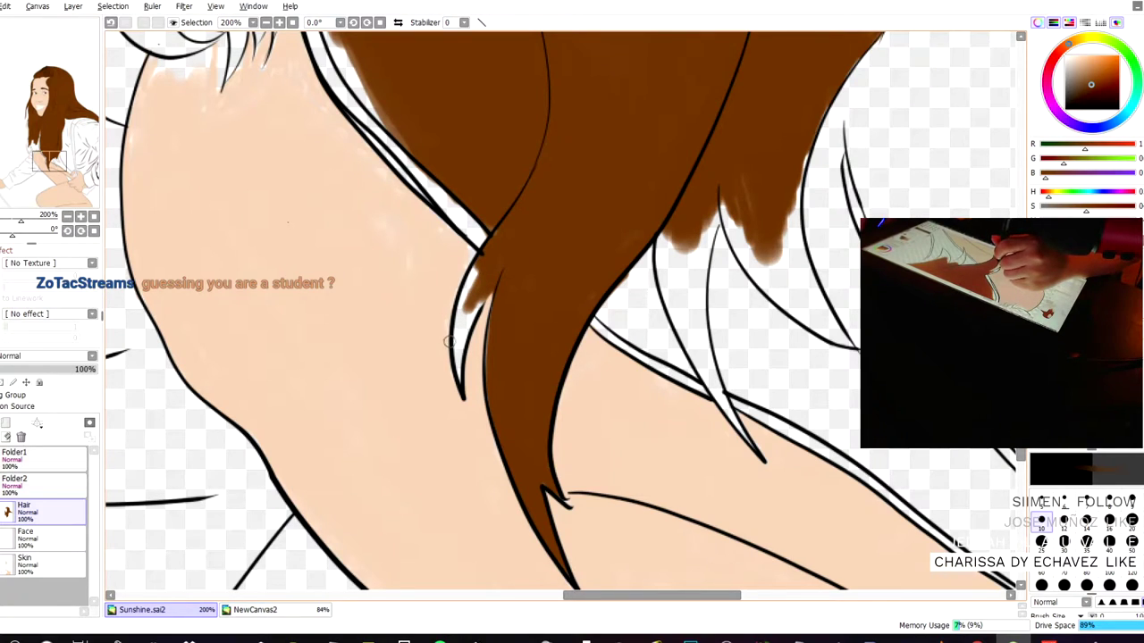
{"action": "mouse_move", "coordinate": [463, 295]}
{"action": "left_mouse_down"}
{"action": "mouse_move", "coordinate": [479, 267]}
{"action": "mouse_move", "coordinate": [464, 328]}
{"action": "mouse_move", "coordinate": [483, 294]}
{"action": "mouse_move", "coordinate": [463, 314]}
{"action": "mouse_move", "coordinate": [457, 305]}
{"action": "mouse_move", "coordinate": [457, 337]}
{"action": "mouse_move", "coordinate": [469, 316]}
{"action": "mouse_move", "coordinate": [456, 360]}
{"action": "mouse_move", "coordinate": [459, 304]}
{"action": "mouse_move", "coordinate": [458, 371]}
{"action": "left_mouse_up"}
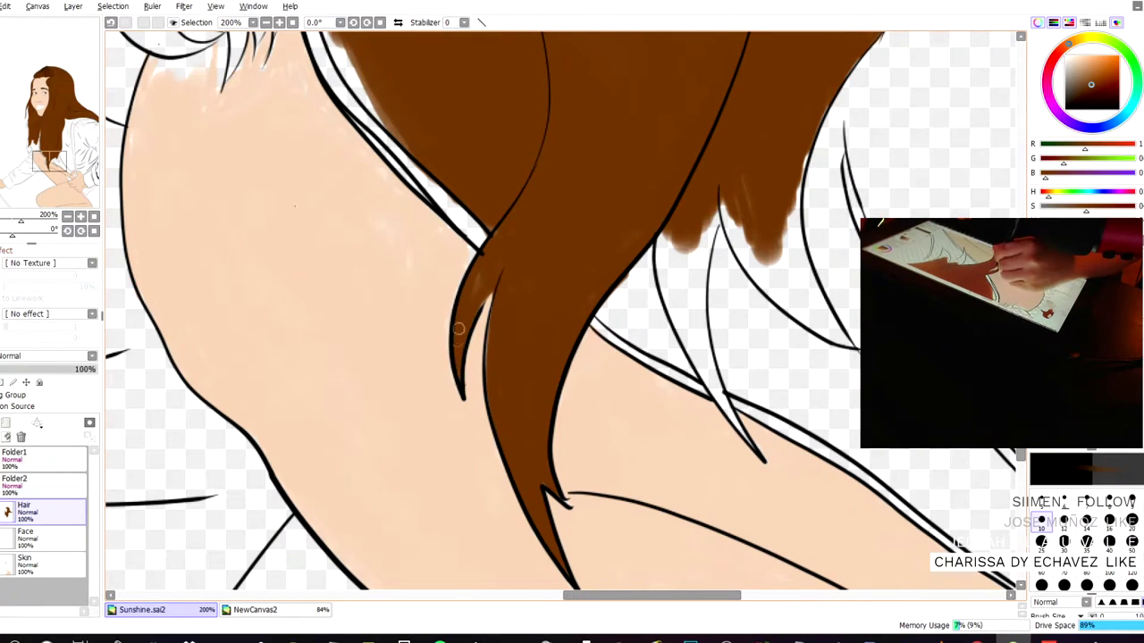
{"action": "left_click_drag", "start_coordinate": [469, 290], "coordinate": [502, 237]}
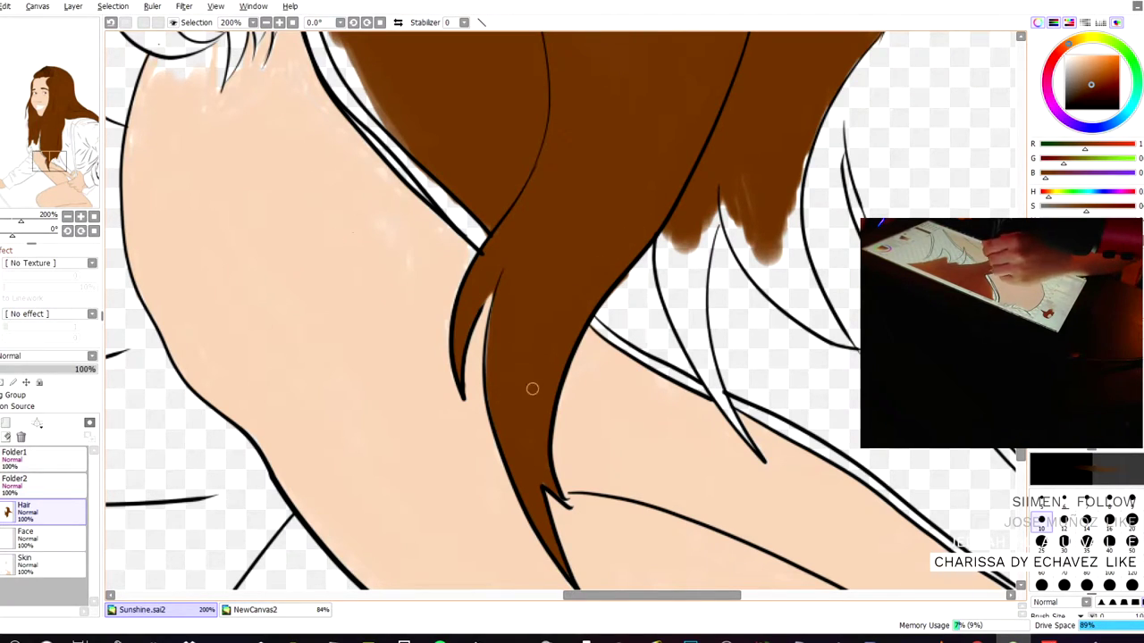
- Fill the narrow pointed strand crossing the forearm and the hair above it, using brush sizes 35 and 12
{"action": "key", "text": "]"}
{"action": "key", "text": "]"}
{"action": "key", "text": "]"}
{"action": "key", "text": "]"}
{"action": "key", "text": "]"}
{"action": "key", "text": "]"}
{"action": "key", "text": "]"}
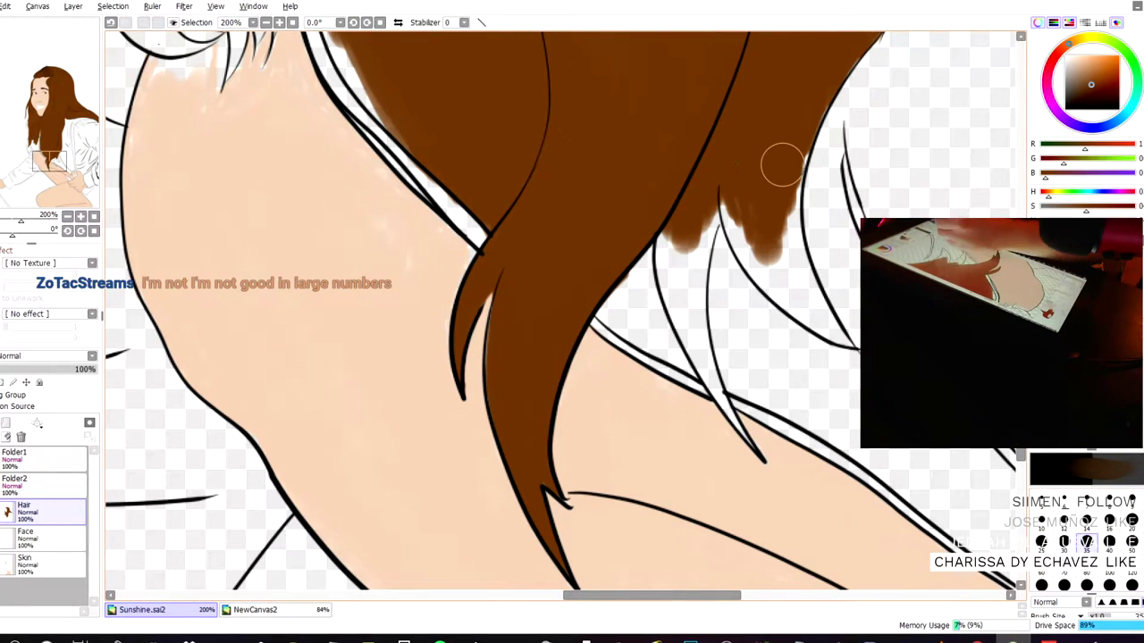
{"action": "mouse_move", "coordinate": [784, 187]}
{"action": "left_mouse_down"}
{"action": "mouse_move", "coordinate": [793, 209]}
{"action": "mouse_move", "coordinate": [796, 185]}
{"action": "left_mouse_up"}
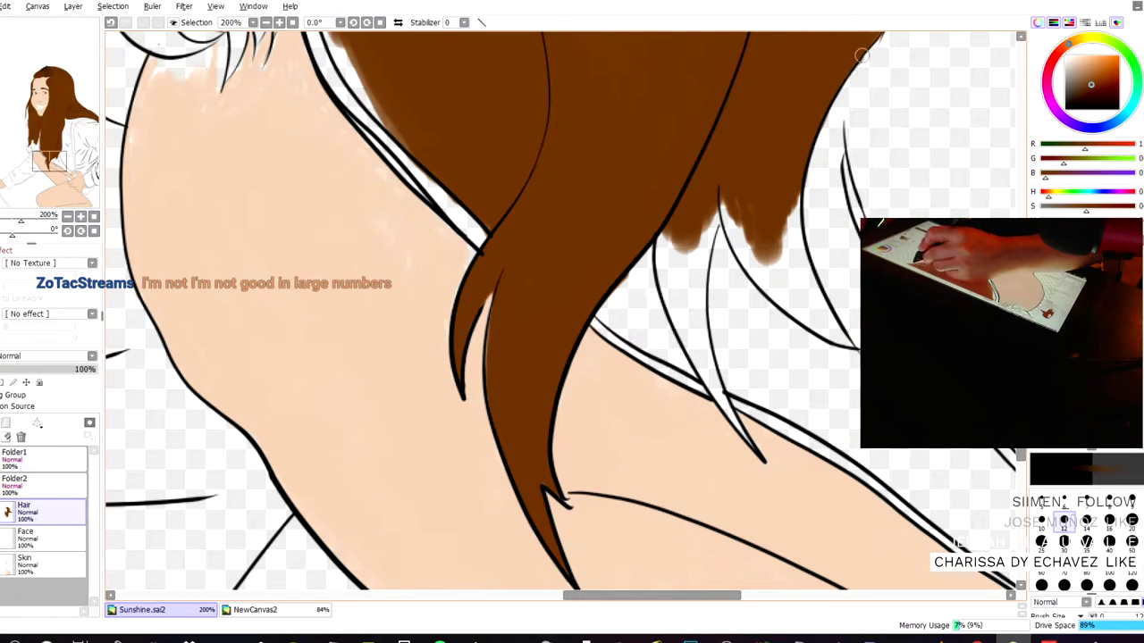
{"action": "mouse_move", "coordinate": [776, 224]}
{"action": "left_mouse_down"}
{"action": "mouse_move", "coordinate": [796, 198]}
{"action": "mouse_move", "coordinate": [793, 285]}
{"action": "mouse_move", "coordinate": [775, 243]}
{"action": "mouse_move", "coordinate": [748, 227]}
{"action": "mouse_move", "coordinate": [753, 246]}
{"action": "mouse_move", "coordinate": [717, 205]}
{"action": "mouse_move", "coordinate": [687, 241]}
{"action": "mouse_move", "coordinate": [694, 283]}
{"action": "mouse_move", "coordinate": [712, 228]}
{"action": "mouse_move", "coordinate": [688, 245]}
{"action": "mouse_move", "coordinate": [690, 292]}
{"action": "mouse_move", "coordinate": [674, 251]}
{"action": "mouse_move", "coordinate": [672, 296]}
{"action": "mouse_move", "coordinate": [656, 234]}
{"action": "mouse_move", "coordinate": [677, 314]}
{"action": "mouse_move", "coordinate": [660, 260]}
{"action": "mouse_move", "coordinate": [667, 283]}
{"action": "mouse_move", "coordinate": [682, 276]}
{"action": "mouse_move", "coordinate": [692, 308]}
{"action": "mouse_move", "coordinate": [702, 279]}
{"action": "mouse_move", "coordinate": [673, 299]}
{"action": "mouse_move", "coordinate": [672, 317]}
{"action": "mouse_move", "coordinate": [704, 346]}
{"action": "mouse_move", "coordinate": [696, 340]}
{"action": "mouse_move", "coordinate": [711, 376]}
{"action": "mouse_move", "coordinate": [680, 334]}
{"action": "mouse_move", "coordinate": [720, 394]}
{"action": "left_mouse_up"}
- Fill the outermost pointed strand of the front lock down to its tip with a brush smaller than size 10
{"action": "left_click", "coordinate": [1041, 502]}
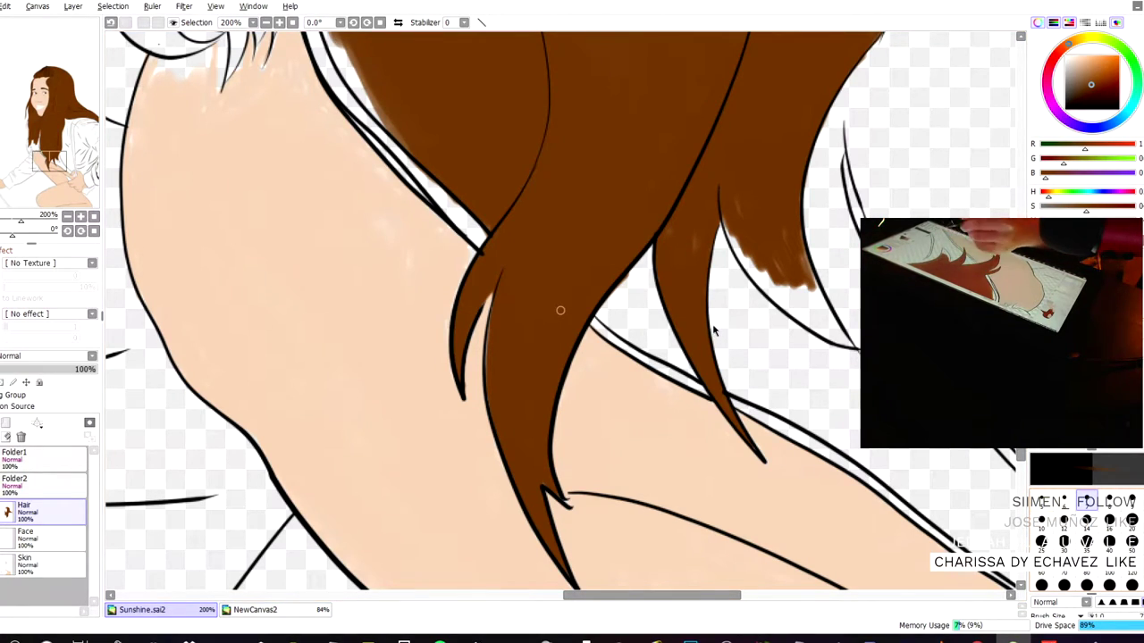
{"action": "left_click_drag", "start_coordinate": [747, 253], "coordinate": [724, 220]}
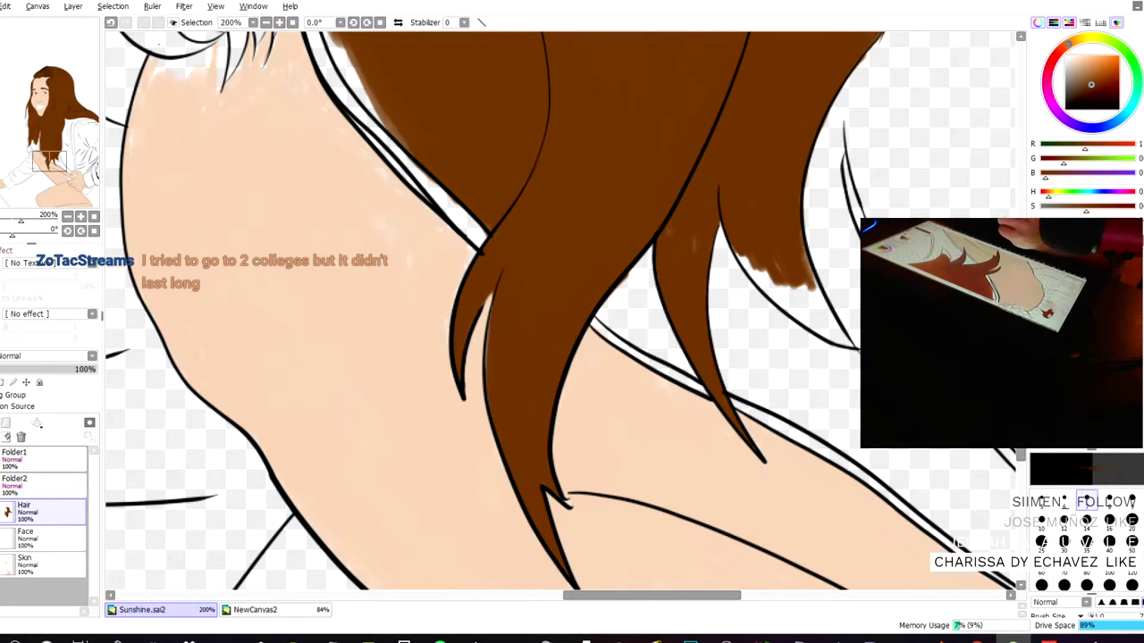
{"action": "left_click_drag", "start_coordinate": [804, 257], "coordinate": [820, 295]}
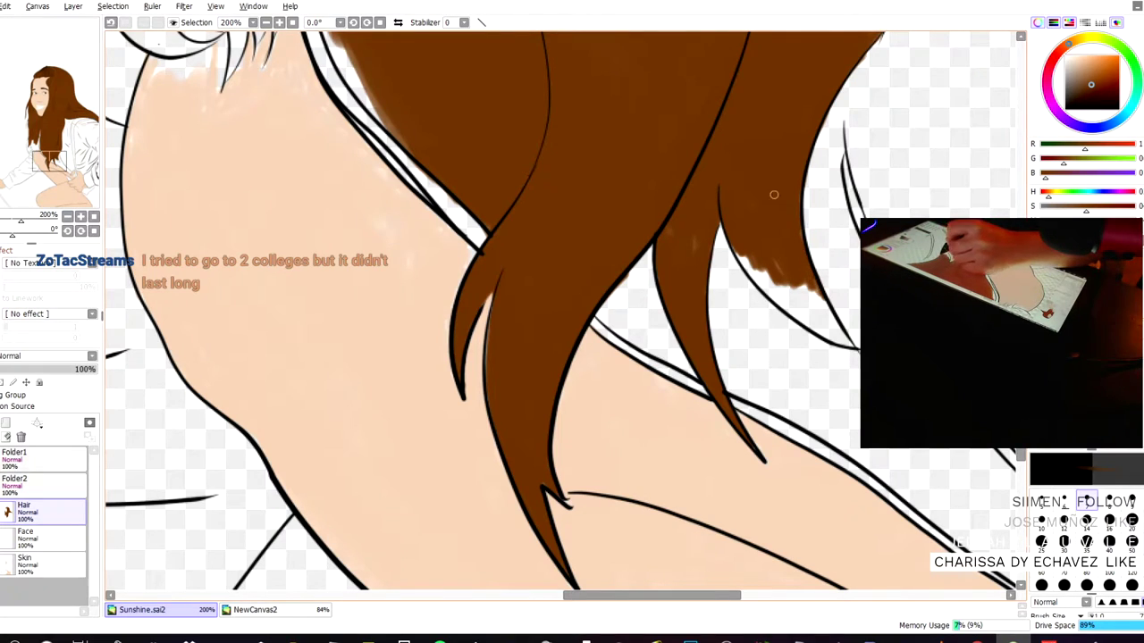
{"action": "left_click_drag", "start_coordinate": [752, 250], "coordinate": [743, 266]}
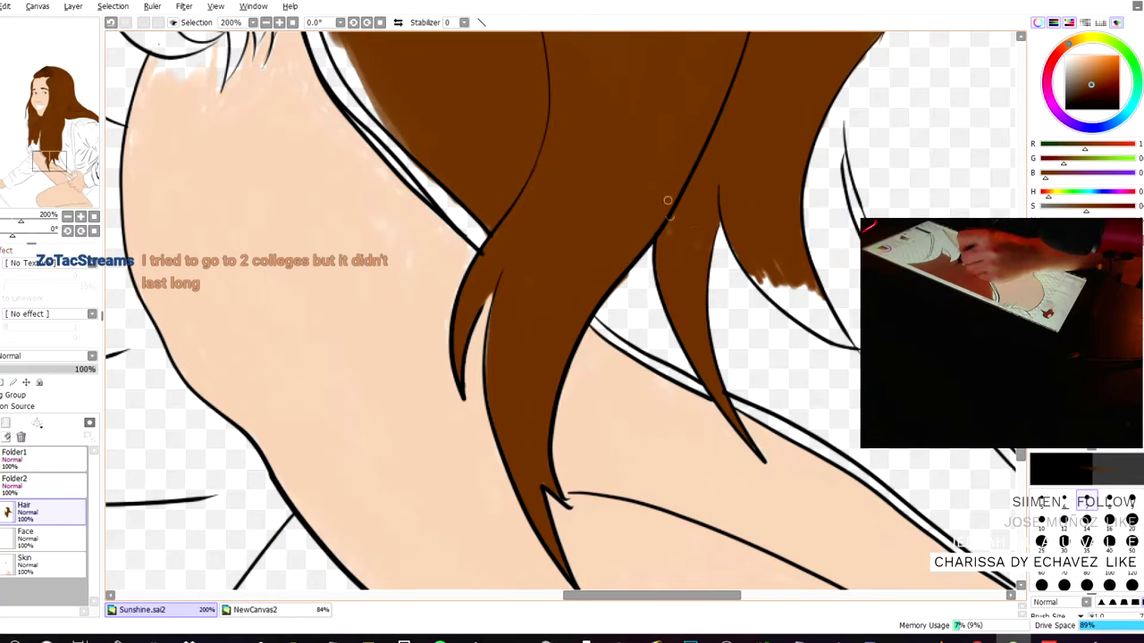
{"action": "mouse_move", "coordinate": [756, 253]}
{"action": "left_mouse_down"}
{"action": "mouse_move", "coordinate": [804, 307]}
{"action": "mouse_move", "coordinate": [798, 315]}
{"action": "mouse_move", "coordinate": [758, 277]}
{"action": "mouse_move", "coordinate": [763, 288]}
{"action": "mouse_move", "coordinate": [822, 331]}
{"action": "mouse_move", "coordinate": [805, 288]}
{"action": "mouse_move", "coordinate": [836, 324]}
{"action": "mouse_move", "coordinate": [789, 275]}
{"action": "mouse_move", "coordinate": [810, 314]}
{"action": "mouse_move", "coordinate": [769, 262]}
{"action": "mouse_move", "coordinate": [792, 308]}
{"action": "left_mouse_up"}
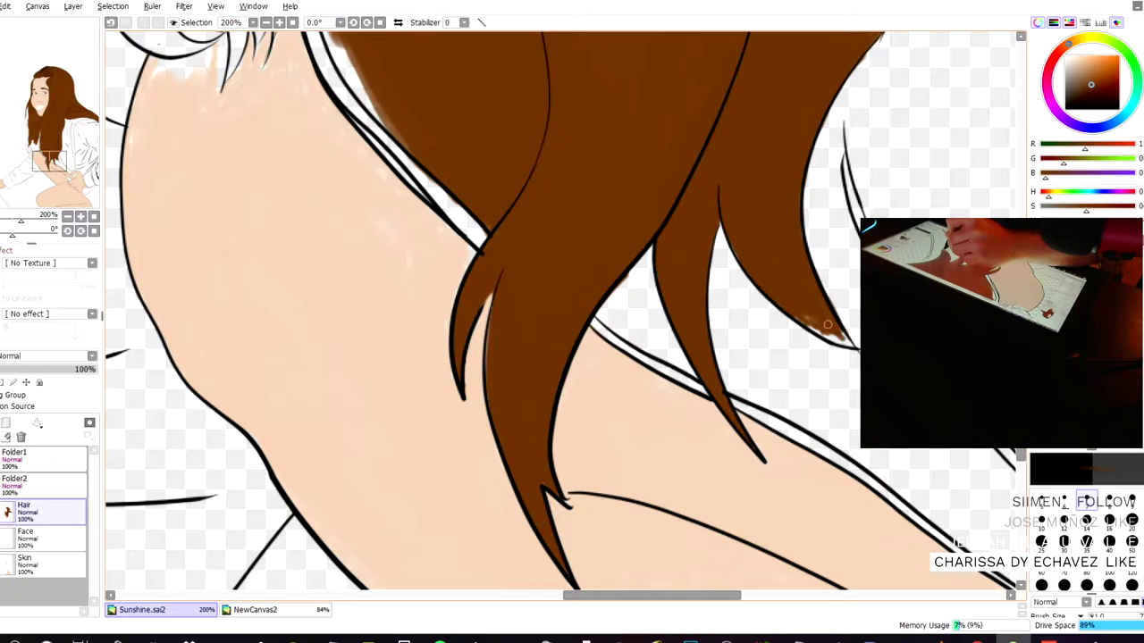
{"action": "left_click_drag", "start_coordinate": [824, 336], "coordinate": [852, 346]}
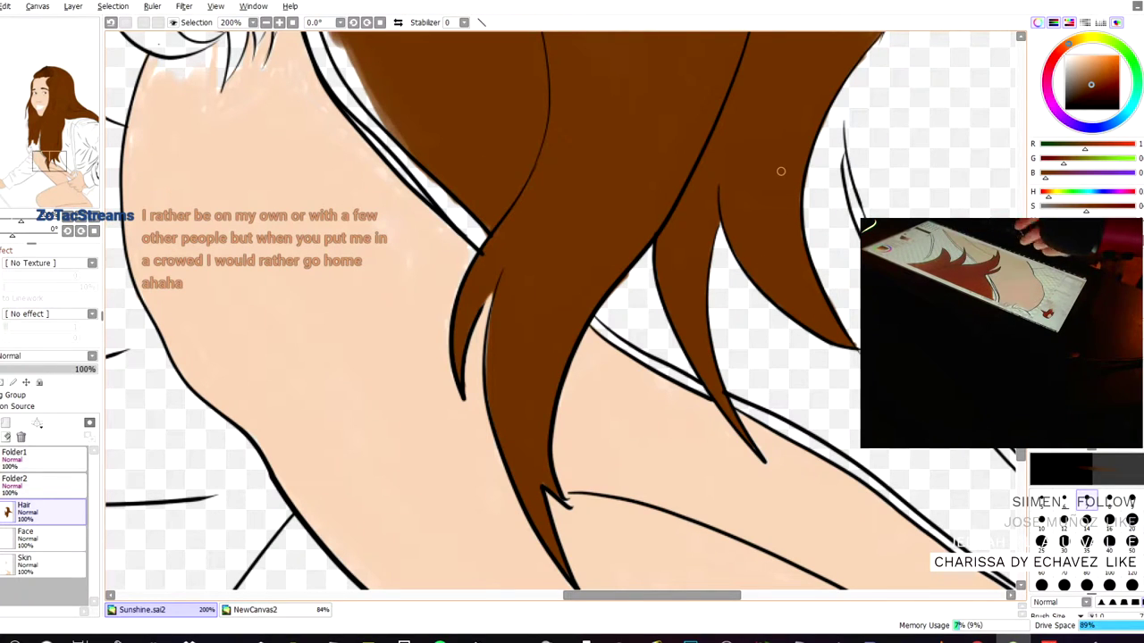
- Fill the thin flyaway strand on the outer side of the other front lock down to its tip with a small brush
{"action": "scroll", "coordinate": [722, 165], "scroll_direction": "down", "scroll_amount": 5}
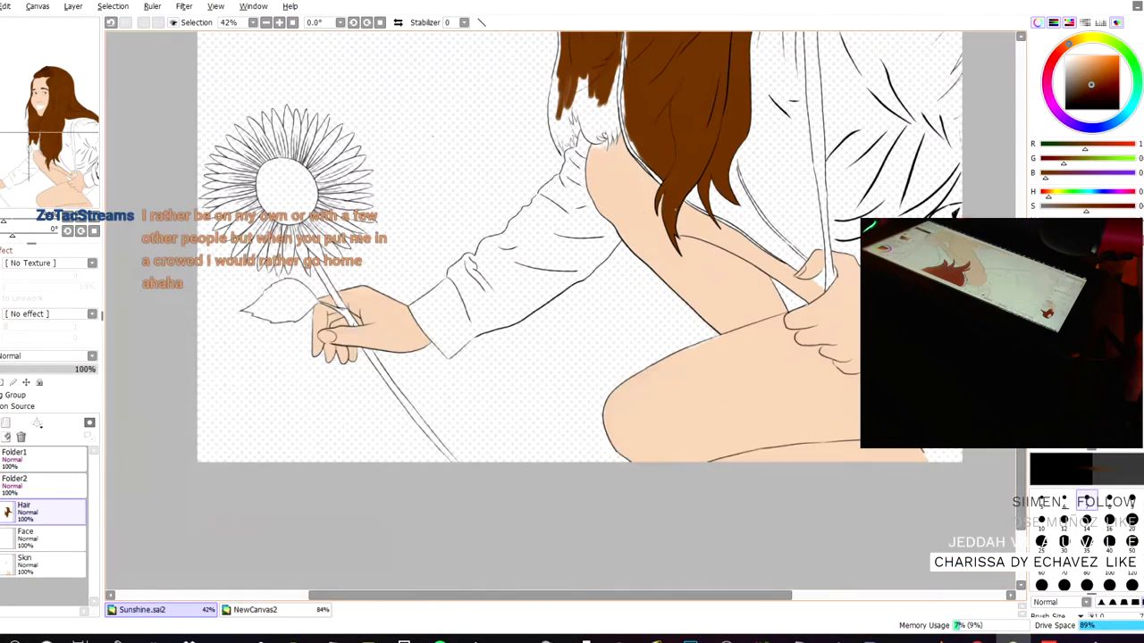
{"action": "left_click_drag", "start_coordinate": [396, 122], "coordinate": [405, 355]}
{"action": "scroll", "coordinate": [405, 355], "scroll_direction": "up", "scroll_amount": 3}
{"action": "left_click_drag", "start_coordinate": [439, 305], "coordinate": [432, 254]}
{"action": "scroll", "coordinate": [433, 252], "scroll_direction": "up", "scroll_amount": 4}
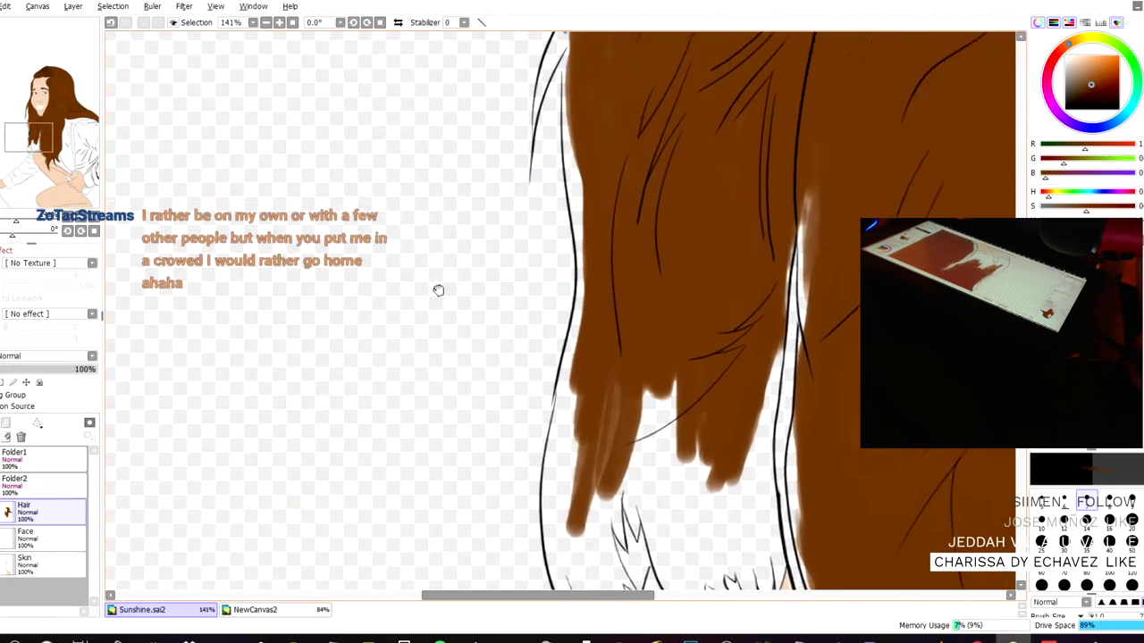
{"action": "left_click_drag", "start_coordinate": [439, 290], "coordinate": [491, 396]}
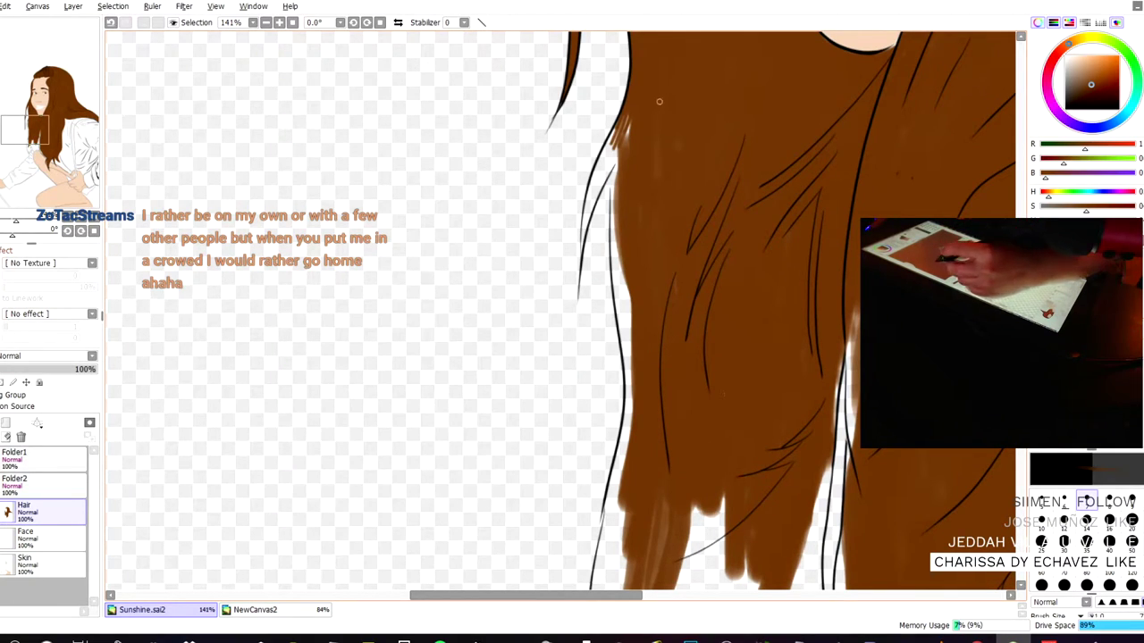
{"action": "mouse_move", "coordinate": [624, 141]}
{"action": "left_mouse_down"}
{"action": "mouse_move", "coordinate": [604, 153]}
{"action": "mouse_move", "coordinate": [609, 134]}
{"action": "left_mouse_up"}
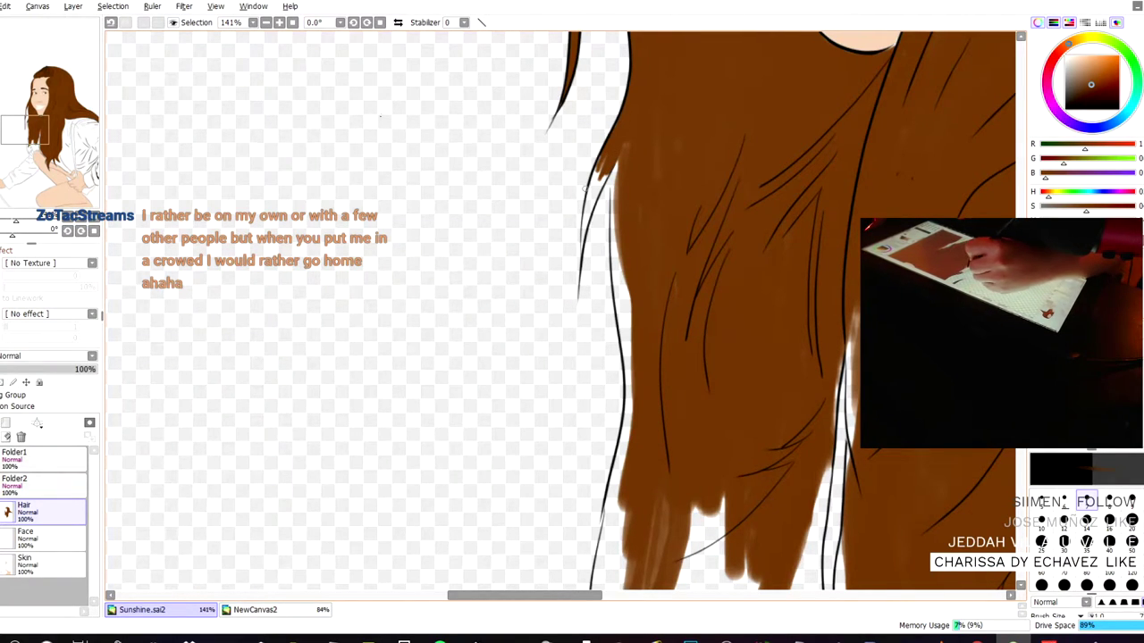
{"action": "scroll", "coordinate": [608, 168], "scroll_direction": "up", "scroll_amount": 3}
{"action": "mouse_move", "coordinate": [599, 175]}
{"action": "left_mouse_down"}
{"action": "mouse_move", "coordinate": [622, 153]}
{"action": "mouse_move", "coordinate": [599, 224]}
{"action": "mouse_move", "coordinate": [642, 132]}
{"action": "mouse_move", "coordinate": [630, 119]}
{"action": "mouse_move", "coordinate": [602, 179]}
{"action": "mouse_move", "coordinate": [619, 108]}
{"action": "mouse_move", "coordinate": [641, 84]}
{"action": "mouse_move", "coordinate": [634, 159]}
{"action": "mouse_move", "coordinate": [670, 83]}
{"action": "left_mouse_up"}
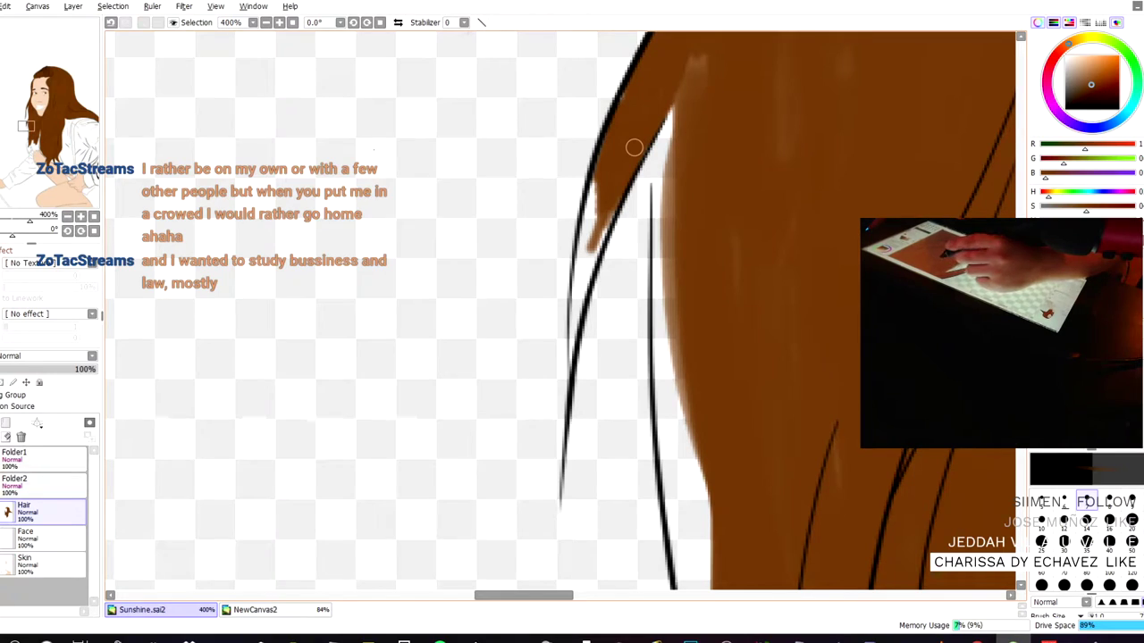
{"action": "mouse_move", "coordinate": [625, 238]}
{"action": "left_mouse_down"}
{"action": "mouse_move", "coordinate": [595, 228]}
{"action": "mouse_move", "coordinate": [590, 250]}
{"action": "mouse_move", "coordinate": [593, 185]}
{"action": "mouse_move", "coordinate": [608, 196]}
{"action": "mouse_move", "coordinate": [610, 226]}
{"action": "mouse_move", "coordinate": [590, 255]}
{"action": "mouse_move", "coordinate": [584, 234]}
{"action": "mouse_move", "coordinate": [574, 312]}
{"action": "mouse_move", "coordinate": [595, 212]}
{"action": "left_mouse_up"}
{"action": "mouse_move", "coordinate": [574, 320]}
{"action": "left_mouse_down"}
{"action": "mouse_move", "coordinate": [572, 371]}
{"action": "mouse_move", "coordinate": [575, 263]}
{"action": "mouse_move", "coordinate": [569, 373]}
{"action": "left_mouse_up"}
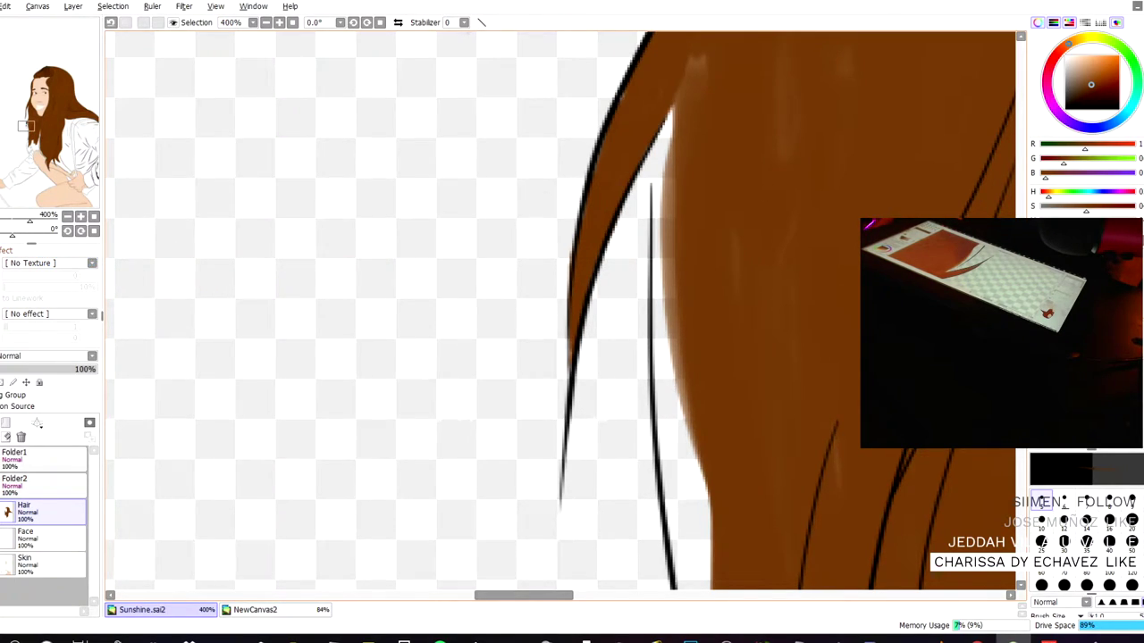
- Fill the gap in the lock's outer edge just below the flyaway strand's base with a very small brush
{"action": "scroll", "coordinate": [738, 298], "scroll_direction": "down", "scroll_amount": 1}
{"action": "left_click_drag", "start_coordinate": [509, 241], "coordinate": [348, 122]}
{"action": "scroll", "coordinate": [540, 170], "scroll_direction": "down", "scroll_amount": 6}
{"action": "scroll", "coordinate": [541, 170], "scroll_direction": "up", "scroll_amount": 3}
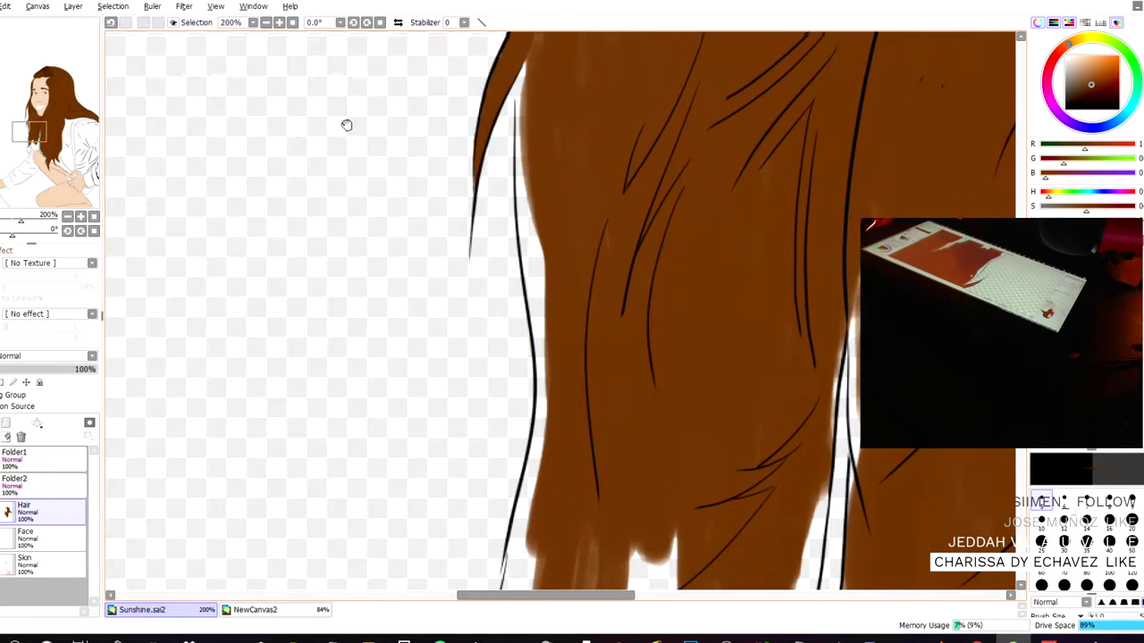
{"action": "scroll", "coordinate": [347, 121], "scroll_direction": "up", "scroll_amount": 2}
{"action": "left_click_drag", "start_coordinate": [496, 275], "coordinate": [489, 362]}
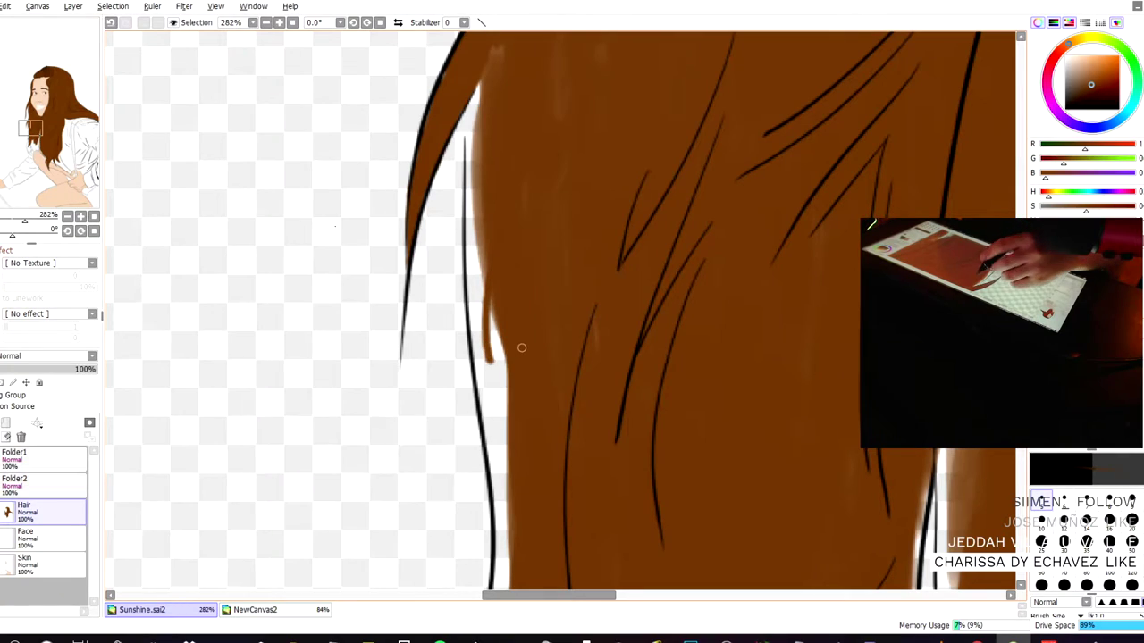
{"action": "left_click_drag", "start_coordinate": [489, 88], "coordinate": [497, 52]}
{"action": "mouse_move", "coordinate": [482, 125]}
{"action": "left_mouse_down"}
{"action": "mouse_move", "coordinate": [472, 70]}
{"action": "mouse_move", "coordinate": [480, 161]}
{"action": "mouse_move", "coordinate": [470, 169]}
{"action": "mouse_move", "coordinate": [474, 153]}
{"action": "left_mouse_up"}
- Fill the lock's outer edge down along its outline below the flyaway strand using a size 12 brush
{"action": "key", "text": "bracketright"}
{"action": "key", "text": "bracketright"}
{"action": "key", "text": "bracketright"}
{"action": "key", "text": "bracketright"}
{"action": "key", "text": "bracketright"}
{"action": "key", "text": "bracketright"}
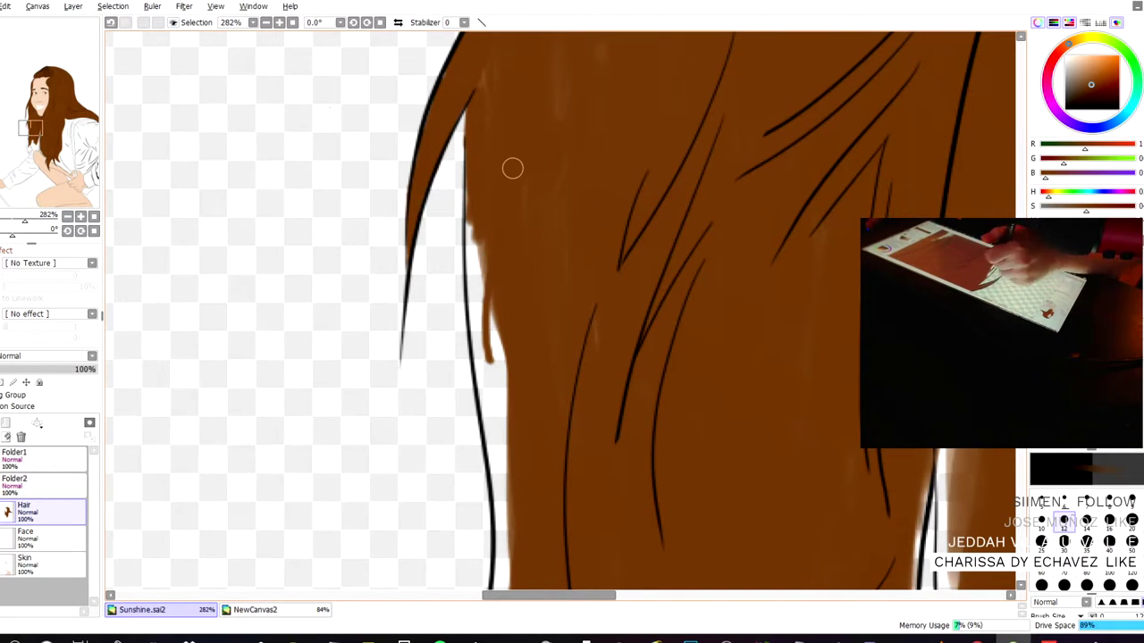
{"action": "mouse_move", "coordinate": [495, 281]}
{"action": "left_mouse_down"}
{"action": "mouse_move", "coordinate": [470, 224]}
{"action": "mouse_move", "coordinate": [468, 107]}
{"action": "mouse_move", "coordinate": [492, 106]}
{"action": "left_mouse_up"}
{"action": "mouse_move", "coordinate": [496, 313]}
{"action": "left_mouse_down"}
{"action": "mouse_move", "coordinate": [484, 316]}
{"action": "mouse_move", "coordinate": [470, 248]}
{"action": "mouse_move", "coordinate": [477, 359]}
{"action": "mouse_move", "coordinate": [495, 436]}
{"action": "mouse_move", "coordinate": [503, 415]}
{"action": "mouse_move", "coordinate": [493, 450]}
{"action": "mouse_move", "coordinate": [505, 474]}
{"action": "left_mouse_up"}
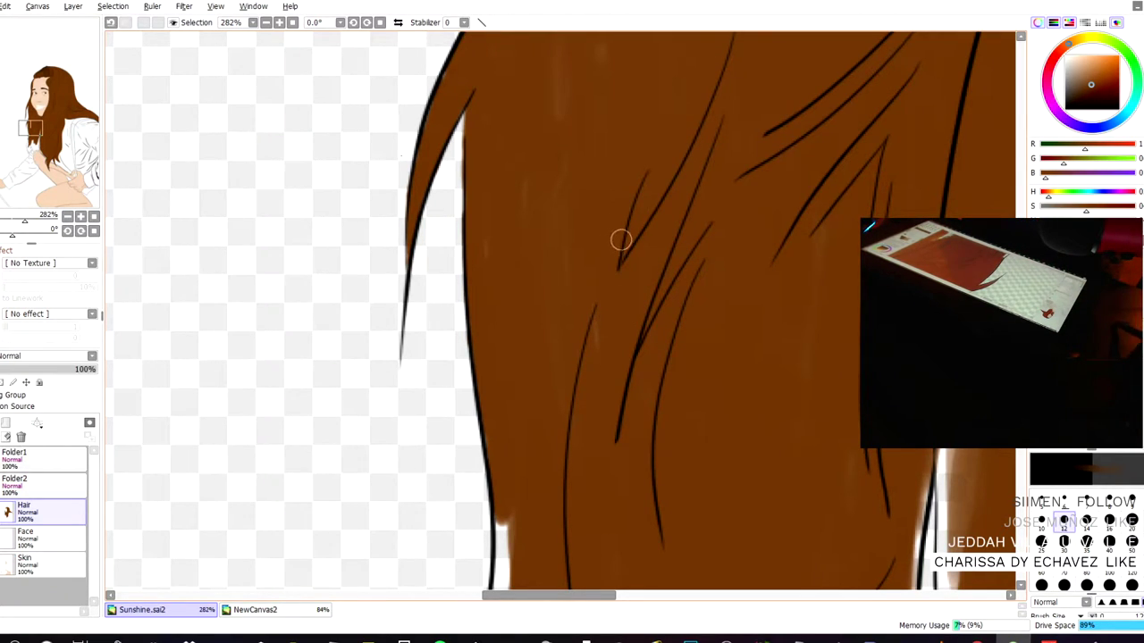
- Continue the brown along the lock's outer outline past its bend, down to the ragged lower end of the fill
{"action": "left_click_drag", "start_coordinate": [393, 163], "coordinate": [350, 18]}
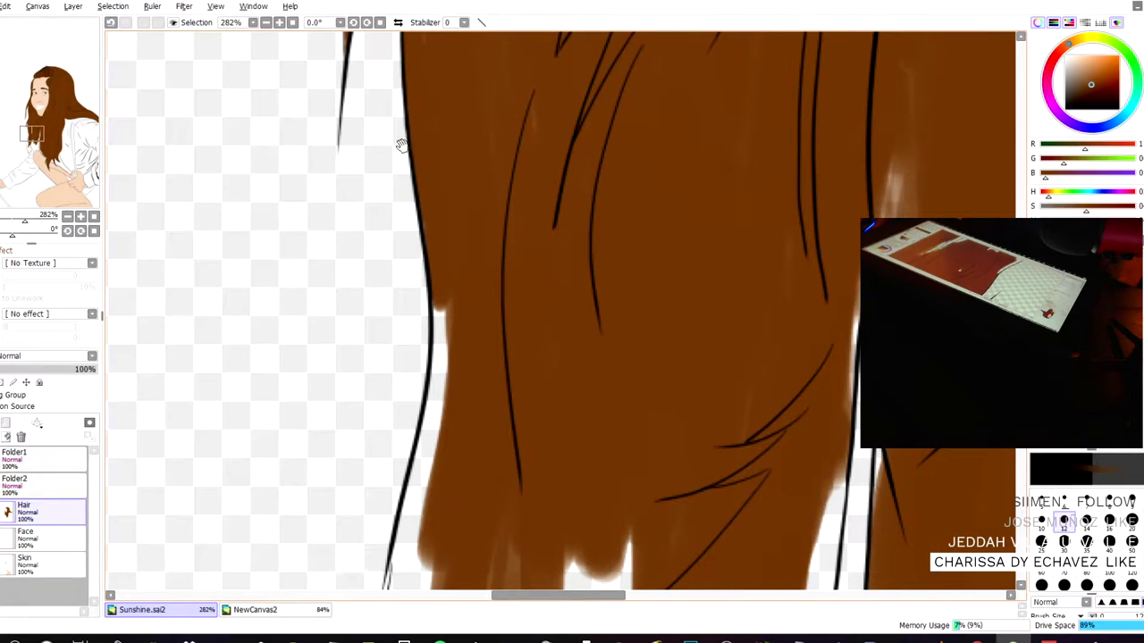
{"action": "left_click_drag", "start_coordinate": [401, 143], "coordinate": [401, 103]}
{"action": "mouse_move", "coordinate": [447, 256]}
{"action": "left_mouse_down"}
{"action": "mouse_move", "coordinate": [461, 235]}
{"action": "mouse_move", "coordinate": [447, 260]}
{"action": "mouse_move", "coordinate": [444, 342]}
{"action": "mouse_move", "coordinate": [436, 258]}
{"action": "mouse_move", "coordinate": [441, 434]}
{"action": "mouse_move", "coordinate": [429, 408]}
{"action": "mouse_move", "coordinate": [441, 306]}
{"action": "mouse_move", "coordinate": [418, 487]}
{"action": "mouse_move", "coordinate": [428, 393]}
{"action": "mouse_move", "coordinate": [408, 459]}
{"action": "mouse_move", "coordinate": [479, 349]}
{"action": "left_mouse_up"}
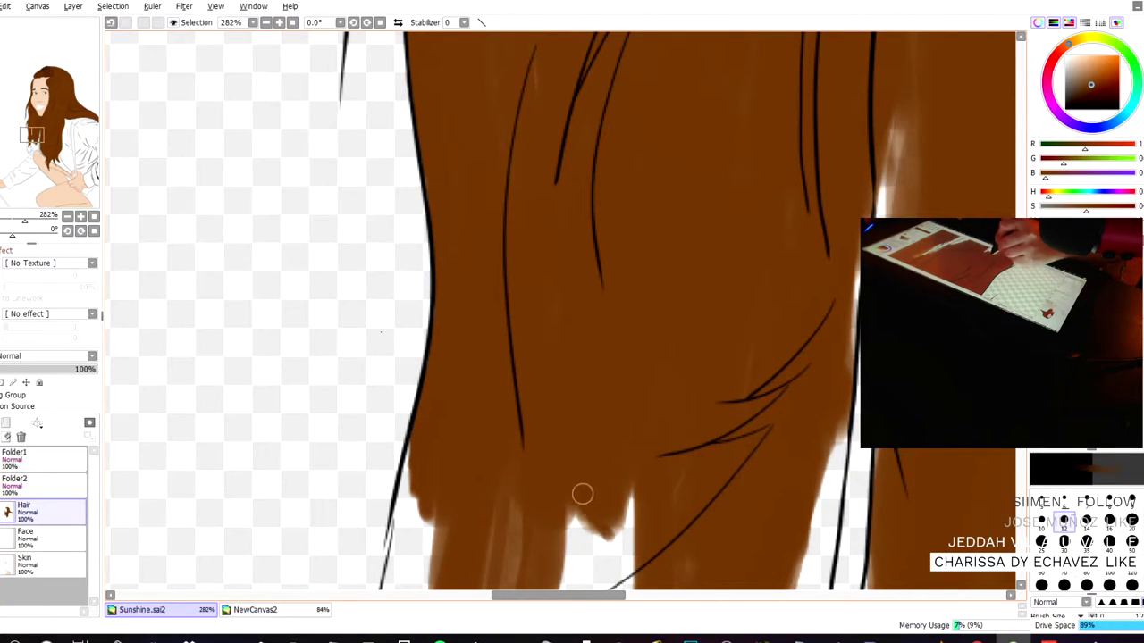
{"action": "scroll", "coordinate": [538, 453], "scroll_direction": "down", "scroll_amount": 2}
{"action": "left_click_drag", "start_coordinate": [366, 352], "coordinate": [363, 183]}
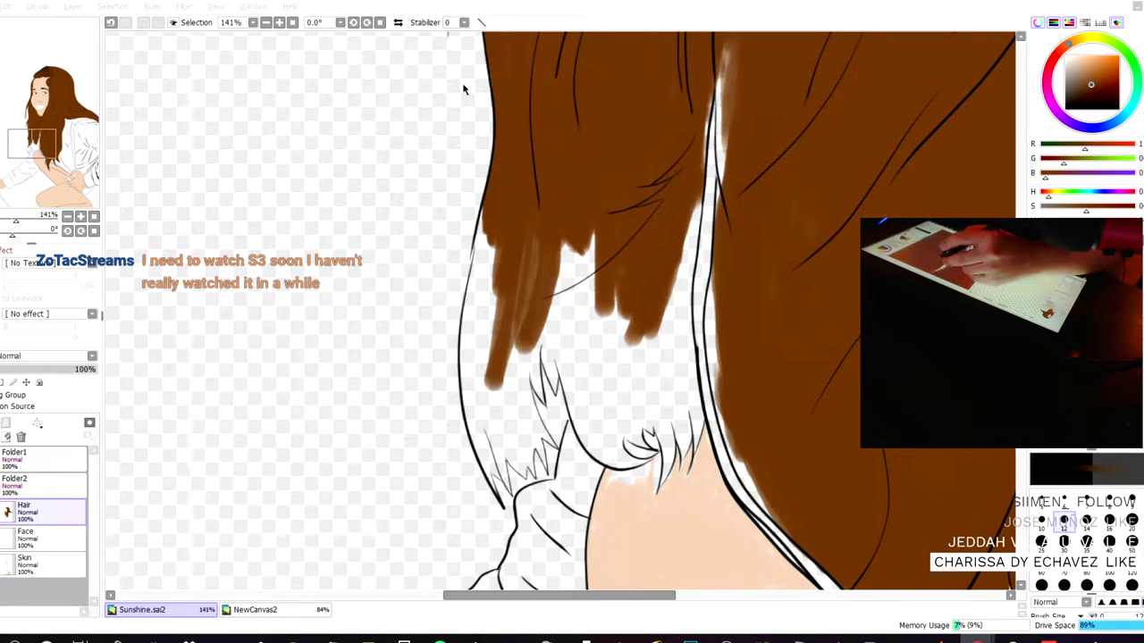
{"action": "left_click", "coordinate": [699, 338]}
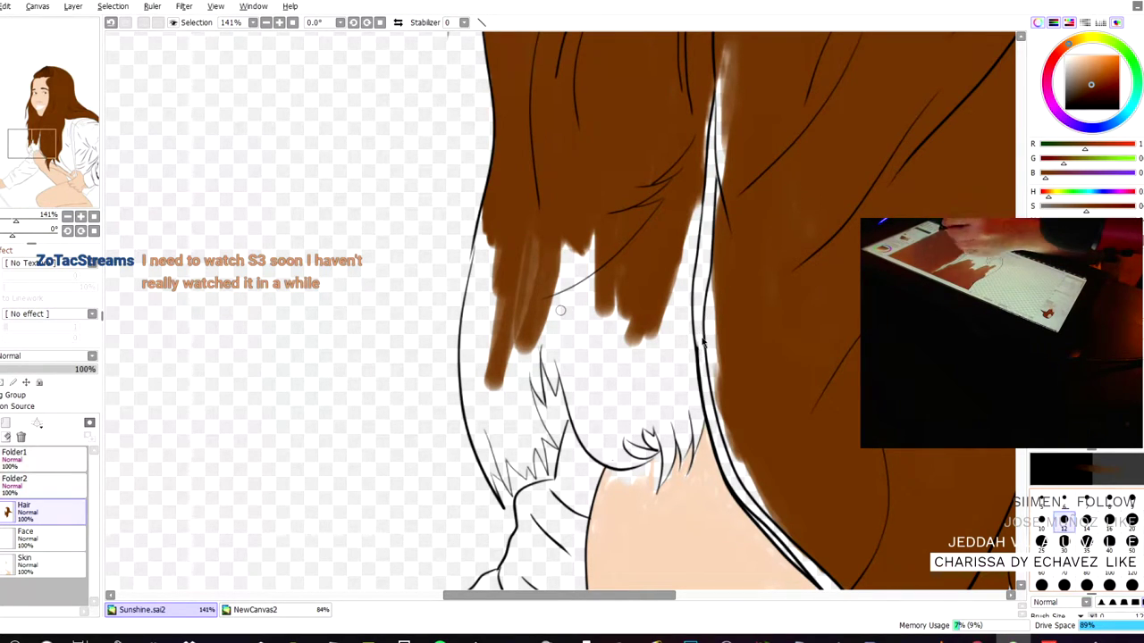
- Fill the front lock's inner edge with brown along the outline bordering the narrow gap using the size 12 brush
{"action": "mouse_move", "coordinate": [689, 218]}
{"action": "left_mouse_down"}
{"action": "mouse_move", "coordinate": [681, 278]}
{"action": "mouse_move", "coordinate": [689, 263]}
{"action": "left_mouse_up"}
{"action": "left_click_drag", "start_coordinate": [698, 184], "coordinate": [702, 136]}
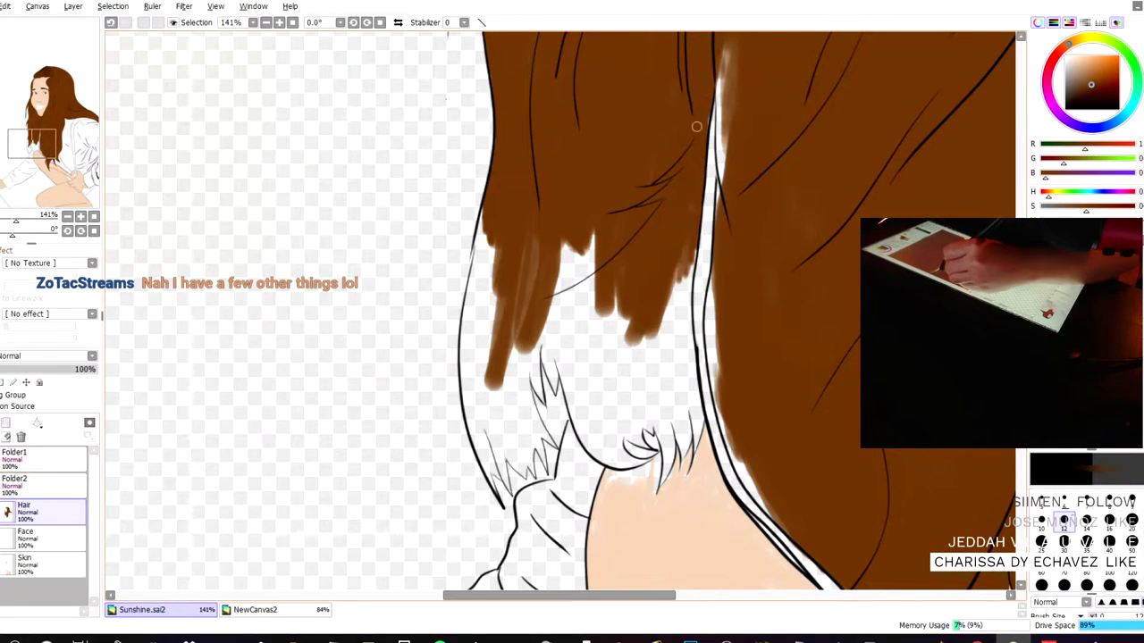
{"action": "left_click_drag", "start_coordinate": [670, 278], "coordinate": [697, 243]}
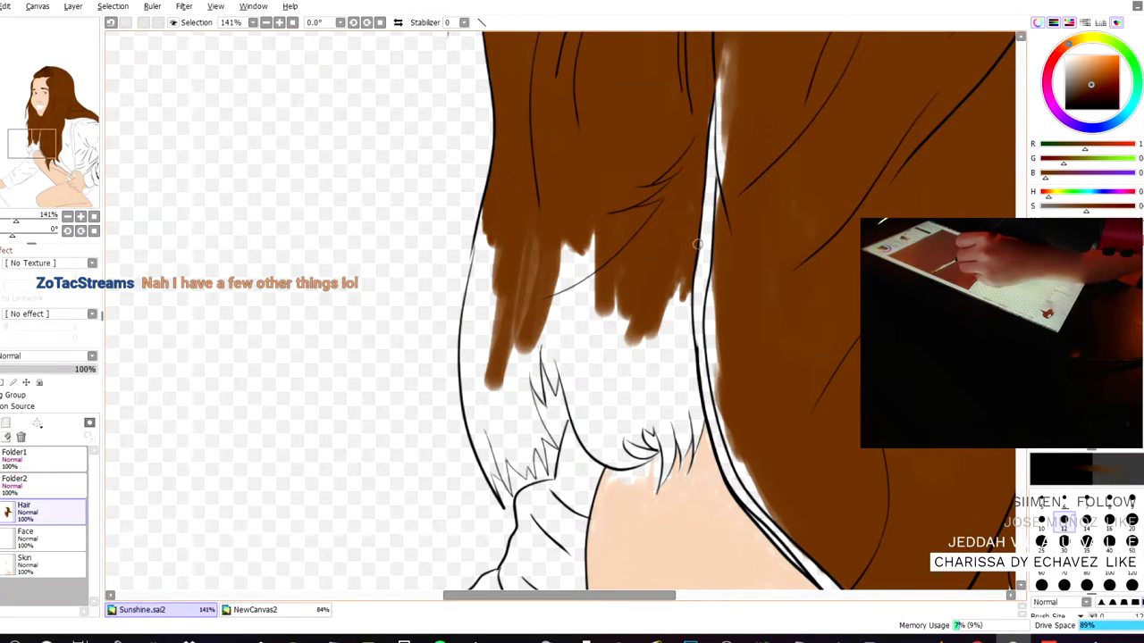
{"action": "left_click_drag", "start_coordinate": [680, 300], "coordinate": [696, 244]}
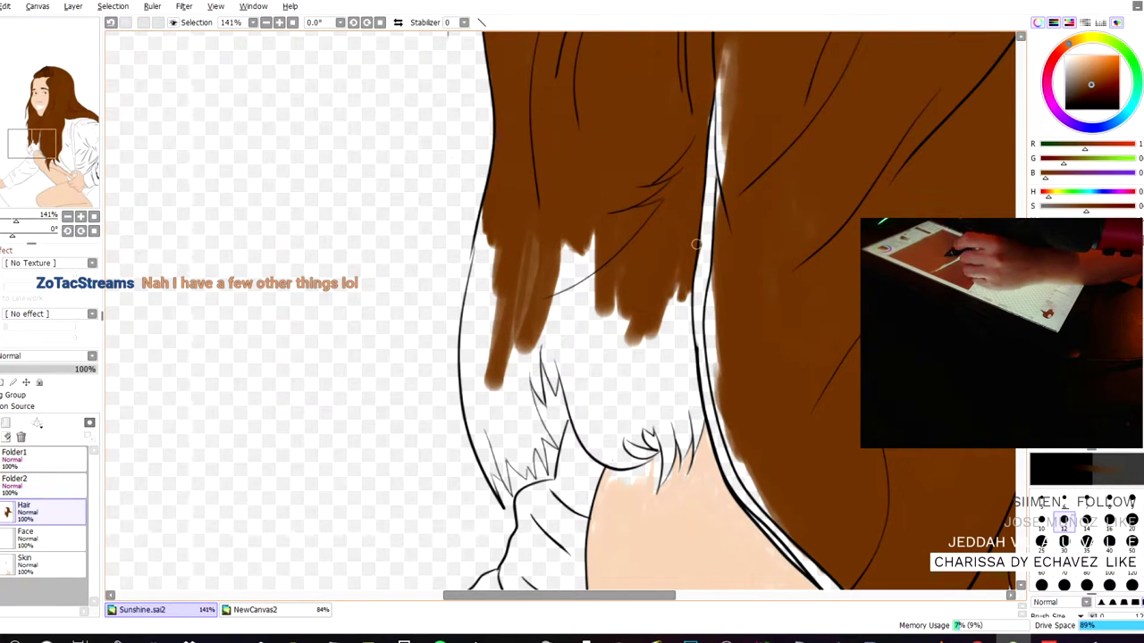
{"action": "left_click_drag", "start_coordinate": [672, 299], "coordinate": [695, 180]}
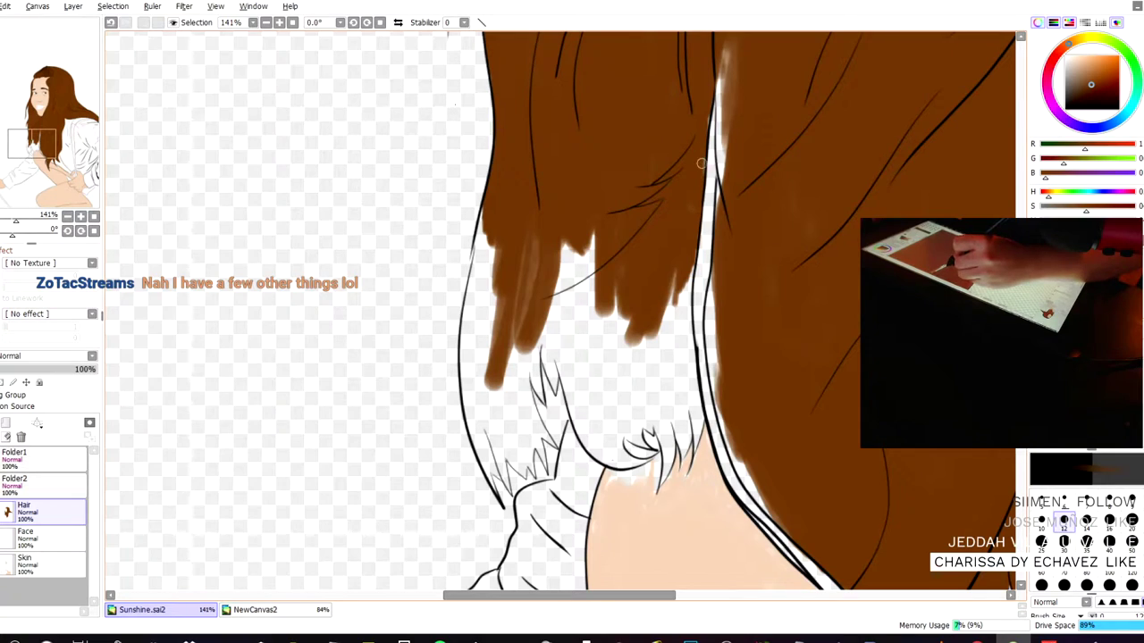
{"action": "mouse_move", "coordinate": [672, 258]}
{"action": "left_mouse_down"}
{"action": "mouse_move", "coordinate": [672, 326]}
{"action": "mouse_move", "coordinate": [690, 265]}
{"action": "left_mouse_up"}
- Extend the brown through the middle of the lock toward its curved lower end with a size 14 brush
{"action": "mouse_move", "coordinate": [591, 325]}
{"action": "left_mouse_down"}
{"action": "mouse_move", "coordinate": [585, 268]}
{"action": "mouse_move", "coordinate": [604, 304]}
{"action": "mouse_move", "coordinate": [572, 196]}
{"action": "mouse_move", "coordinate": [620, 319]}
{"action": "mouse_move", "coordinate": [602, 345]}
{"action": "mouse_move", "coordinate": [558, 308]}
{"action": "mouse_move", "coordinate": [597, 384]}
{"action": "left_mouse_up"}
{"action": "left_click", "coordinate": [1087, 522]}
{"action": "left_click_drag", "start_coordinate": [556, 304], "coordinate": [574, 369]}
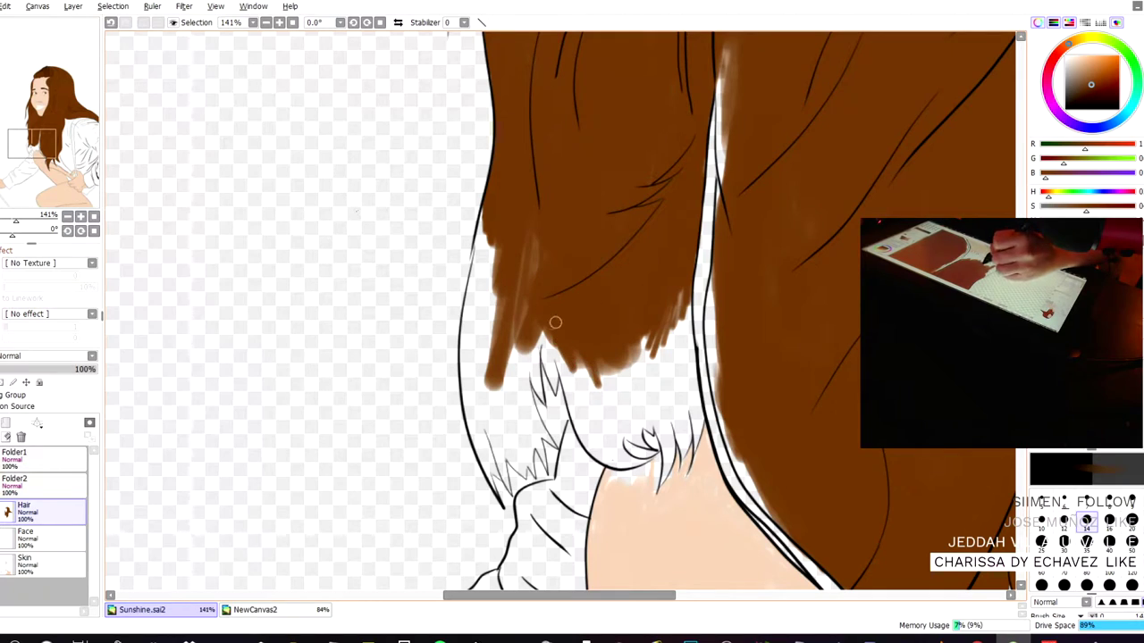
{"action": "scroll", "coordinate": [611, 249], "scroll_direction": "up", "scroll_amount": 3}
{"action": "left_click_drag", "start_coordinate": [730, 304], "coordinate": [728, 435]}
{"action": "mouse_move", "coordinate": [738, 352]}
{"action": "left_mouse_down"}
{"action": "mouse_move", "coordinate": [738, 408]}
{"action": "mouse_move", "coordinate": [739, 357]}
{"action": "mouse_move", "coordinate": [685, 372]}
{"action": "mouse_move", "coordinate": [671, 349]}
{"action": "left_mouse_up"}
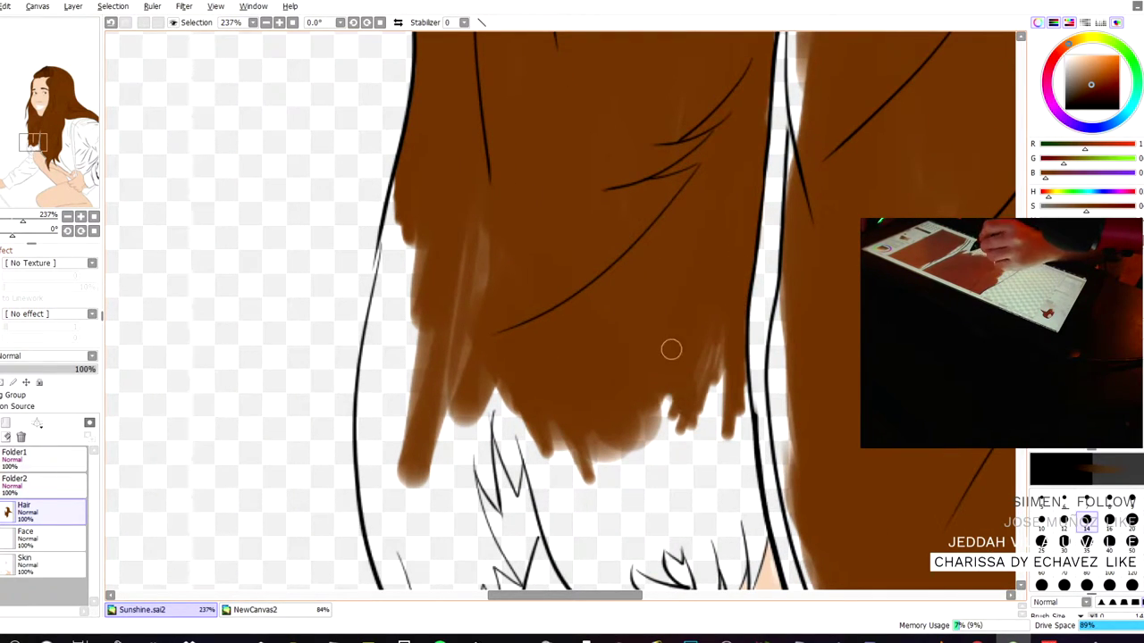
{"action": "mouse_move", "coordinate": [459, 224]}
{"action": "left_mouse_down"}
{"action": "mouse_move", "coordinate": [447, 168]}
{"action": "mouse_move", "coordinate": [419, 133]}
{"action": "left_mouse_up"}
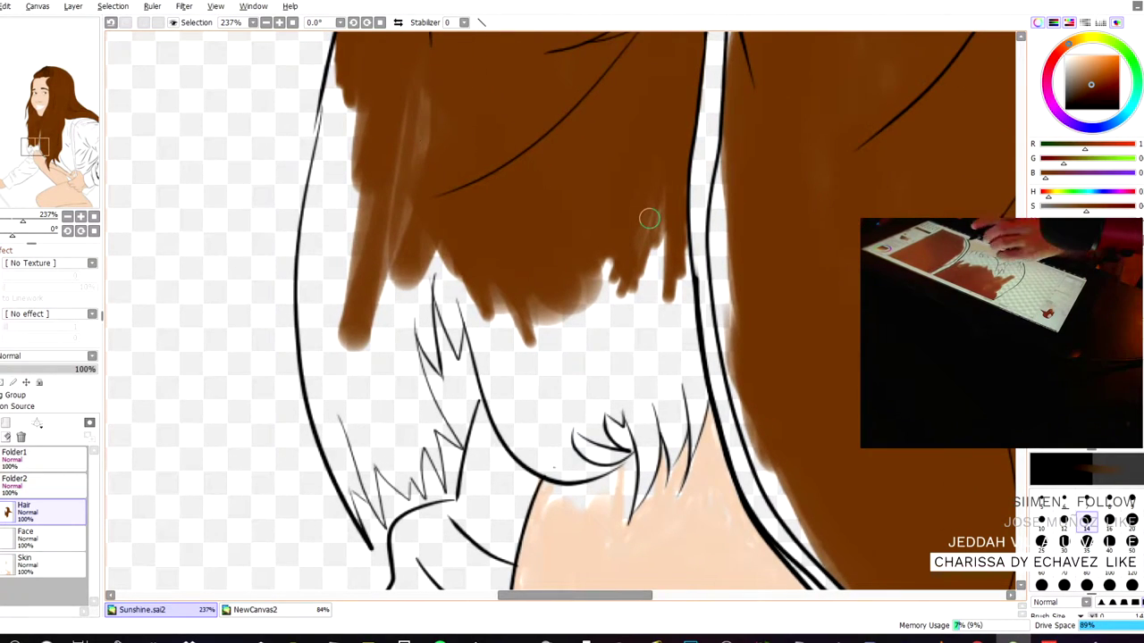
{"action": "mouse_move", "coordinate": [648, 218]}
{"action": "left_mouse_down"}
{"action": "mouse_move", "coordinate": [616, 278]}
{"action": "mouse_move", "coordinate": [637, 303]}
{"action": "mouse_move", "coordinate": [650, 242]}
{"action": "mouse_move", "coordinate": [679, 323]}
{"action": "mouse_move", "coordinate": [673, 213]}
{"action": "mouse_move", "coordinate": [684, 270]}
{"action": "mouse_move", "coordinate": [662, 201]}
{"action": "mouse_move", "coordinate": [645, 199]}
{"action": "mouse_move", "coordinate": [625, 234]}
{"action": "mouse_move", "coordinate": [578, 272]}
{"action": "mouse_move", "coordinate": [577, 314]}
{"action": "mouse_move", "coordinate": [633, 228]}
{"action": "mouse_move", "coordinate": [621, 284]}
{"action": "mouse_move", "coordinate": [601, 286]}
{"action": "mouse_move", "coordinate": [536, 382]}
{"action": "mouse_move", "coordinate": [438, 259]}
{"action": "mouse_move", "coordinate": [443, 291]}
{"action": "mouse_move", "coordinate": [436, 273]}
{"action": "mouse_move", "coordinate": [464, 281]}
{"action": "mouse_move", "coordinate": [471, 318]}
{"action": "mouse_move", "coordinate": [500, 328]}
{"action": "mouse_move", "coordinate": [516, 319]}
{"action": "mouse_move", "coordinate": [562, 352]}
{"action": "mouse_move", "coordinate": [578, 347]}
{"action": "mouse_move", "coordinate": [525, 266]}
{"action": "mouse_move", "coordinate": [595, 332]}
{"action": "mouse_move", "coordinate": [597, 303]}
{"action": "mouse_move", "coordinate": [613, 293]}
{"action": "mouse_move", "coordinate": [638, 317]}
{"action": "mouse_move", "coordinate": [641, 306]}
{"action": "mouse_move", "coordinate": [584, 267]}
{"action": "mouse_move", "coordinate": [660, 352]}
{"action": "mouse_move", "coordinate": [688, 299]}
{"action": "mouse_move", "coordinate": [682, 262]}
{"action": "mouse_move", "coordinate": [685, 294]}
{"action": "mouse_move", "coordinate": [653, 323]}
{"action": "mouse_move", "coordinate": [661, 366]}
{"action": "mouse_move", "coordinate": [567, 369]}
{"action": "mouse_move", "coordinate": [518, 347]}
{"action": "mouse_move", "coordinate": [527, 412]}
{"action": "mouse_move", "coordinate": [493, 325]}
{"action": "mouse_move", "coordinate": [504, 411]}
{"action": "mouse_move", "coordinate": [473, 384]}
{"action": "mouse_move", "coordinate": [465, 312]}
{"action": "mouse_move", "coordinate": [482, 371]}
{"action": "mouse_move", "coordinate": [531, 433]}
{"action": "mouse_move", "coordinate": [500, 420]}
{"action": "mouse_move", "coordinate": [481, 360]}
{"action": "left_mouse_up"}
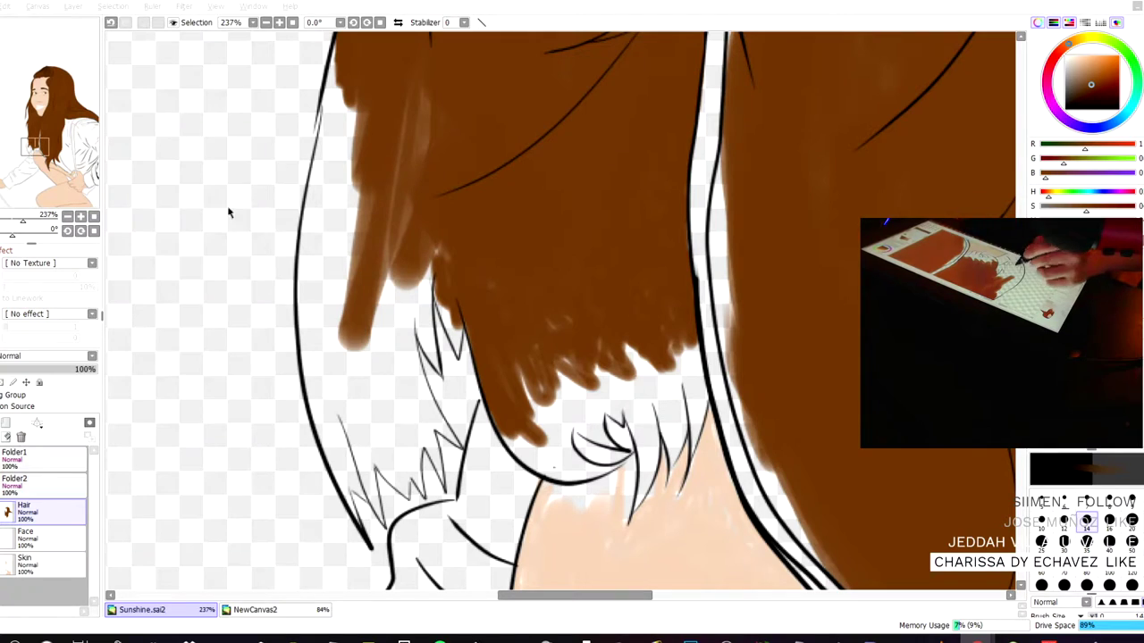
- Fill the lock's outer section down along its outer outline toward the pointed ends, covering the light streaks beside it
{"action": "left_click", "coordinate": [217, 81]}
{"action": "mouse_move", "coordinate": [352, 156]}
{"action": "left_mouse_down"}
{"action": "mouse_move", "coordinate": [338, 58]}
{"action": "mouse_move", "coordinate": [330, 92]}
{"action": "mouse_move", "coordinate": [341, 41]}
{"action": "mouse_move", "coordinate": [333, 175]}
{"action": "mouse_move", "coordinate": [347, 158]}
{"action": "mouse_move", "coordinate": [342, 137]}
{"action": "mouse_move", "coordinate": [328, 230]}
{"action": "mouse_move", "coordinate": [389, 115]}
{"action": "mouse_move", "coordinate": [357, 142]}
{"action": "mouse_move", "coordinate": [344, 225]}
{"action": "mouse_move", "coordinate": [328, 188]}
{"action": "mouse_move", "coordinate": [345, 149]}
{"action": "mouse_move", "coordinate": [362, 156]}
{"action": "mouse_move", "coordinate": [351, 224]}
{"action": "mouse_move", "coordinate": [394, 125]}
{"action": "left_mouse_up"}
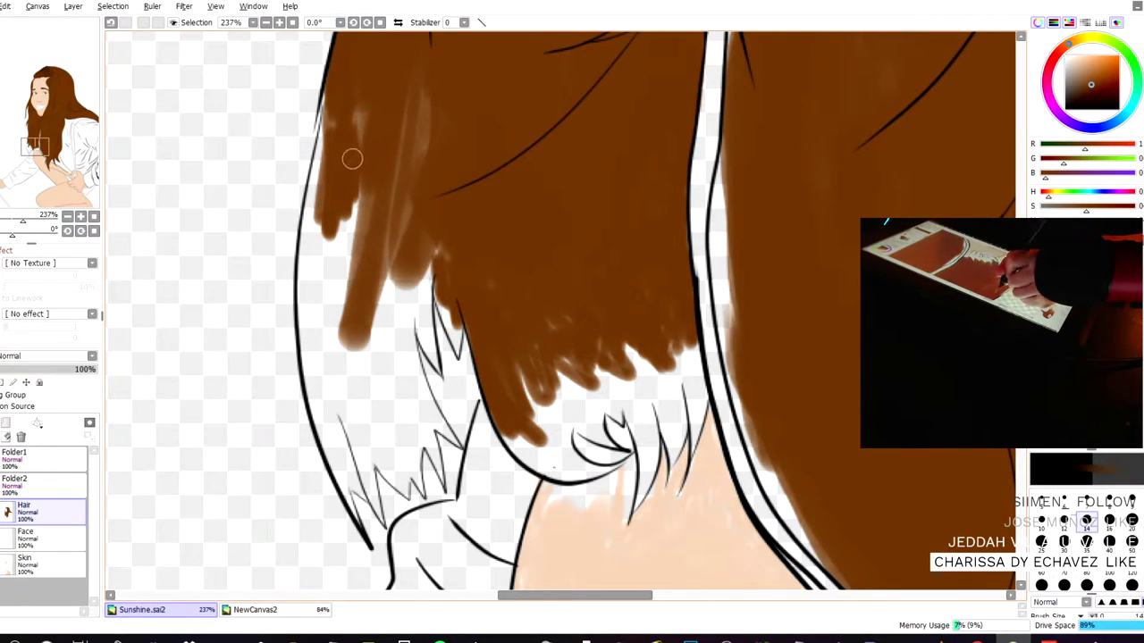
{"action": "mouse_move", "coordinate": [350, 210]}
{"action": "left_mouse_down"}
{"action": "mouse_move", "coordinate": [361, 140]}
{"action": "mouse_move", "coordinate": [319, 167]}
{"action": "mouse_move", "coordinate": [330, 86]}
{"action": "mouse_move", "coordinate": [323, 246]}
{"action": "mouse_move", "coordinate": [328, 342]}
{"action": "mouse_move", "coordinate": [335, 208]}
{"action": "mouse_move", "coordinate": [337, 365]}
{"action": "mouse_move", "coordinate": [347, 282]}
{"action": "mouse_move", "coordinate": [385, 223]}
{"action": "left_mouse_up"}
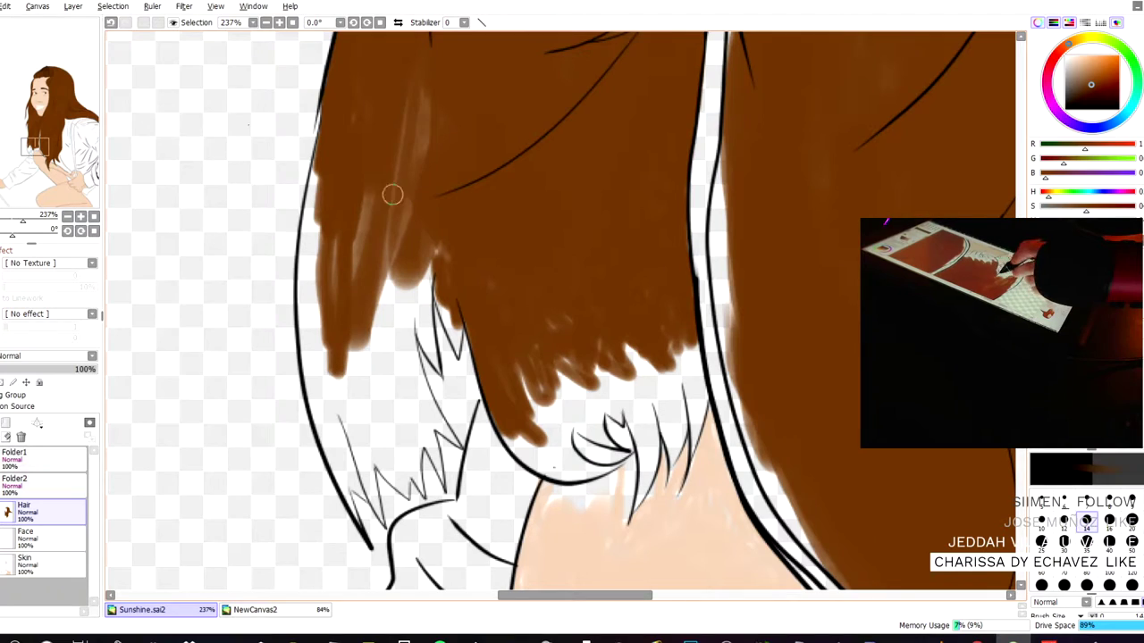
{"action": "mouse_move", "coordinate": [334, 294]}
{"action": "left_mouse_down"}
{"action": "mouse_move", "coordinate": [354, 374]}
{"action": "mouse_move", "coordinate": [343, 398]}
{"action": "mouse_move", "coordinate": [318, 378]}
{"action": "mouse_move", "coordinate": [307, 317]}
{"action": "mouse_move", "coordinate": [316, 386]}
{"action": "mouse_move", "coordinate": [311, 379]}
{"action": "mouse_move", "coordinate": [307, 287]}
{"action": "mouse_move", "coordinate": [304, 327]}
{"action": "mouse_move", "coordinate": [316, 149]}
{"action": "mouse_move", "coordinate": [310, 330]}
{"action": "mouse_move", "coordinate": [323, 334]}
{"action": "mouse_move", "coordinate": [325, 200]}
{"action": "mouse_move", "coordinate": [327, 378]}
{"action": "mouse_move", "coordinate": [329, 242]}
{"action": "left_mouse_up"}
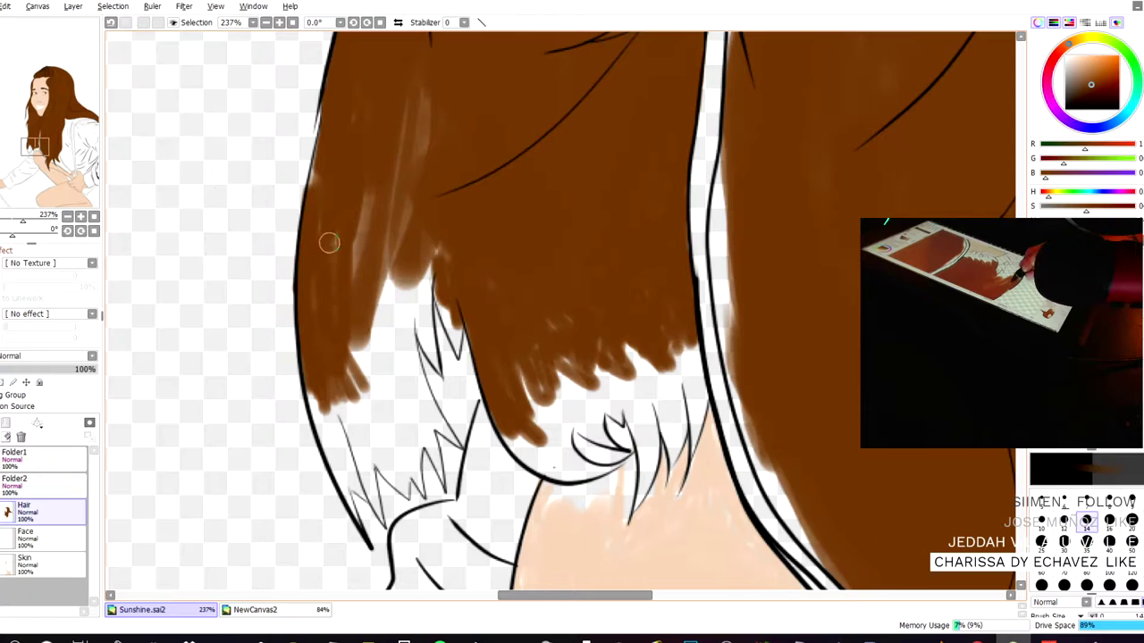
{"action": "left_click_drag", "start_coordinate": [315, 190], "coordinate": [317, 174]}
{"action": "mouse_move", "coordinate": [324, 253]}
{"action": "left_mouse_down"}
{"action": "mouse_move", "coordinate": [364, 245]}
{"action": "mouse_move", "coordinate": [345, 264]}
{"action": "mouse_move", "coordinate": [354, 275]}
{"action": "mouse_move", "coordinate": [377, 146]}
{"action": "mouse_move", "coordinate": [403, 170]}
{"action": "left_mouse_up"}
{"action": "mouse_move", "coordinate": [417, 75]}
{"action": "left_mouse_down"}
{"action": "mouse_move", "coordinate": [433, 101]}
{"action": "mouse_move", "coordinate": [413, 184]}
{"action": "left_mouse_up"}
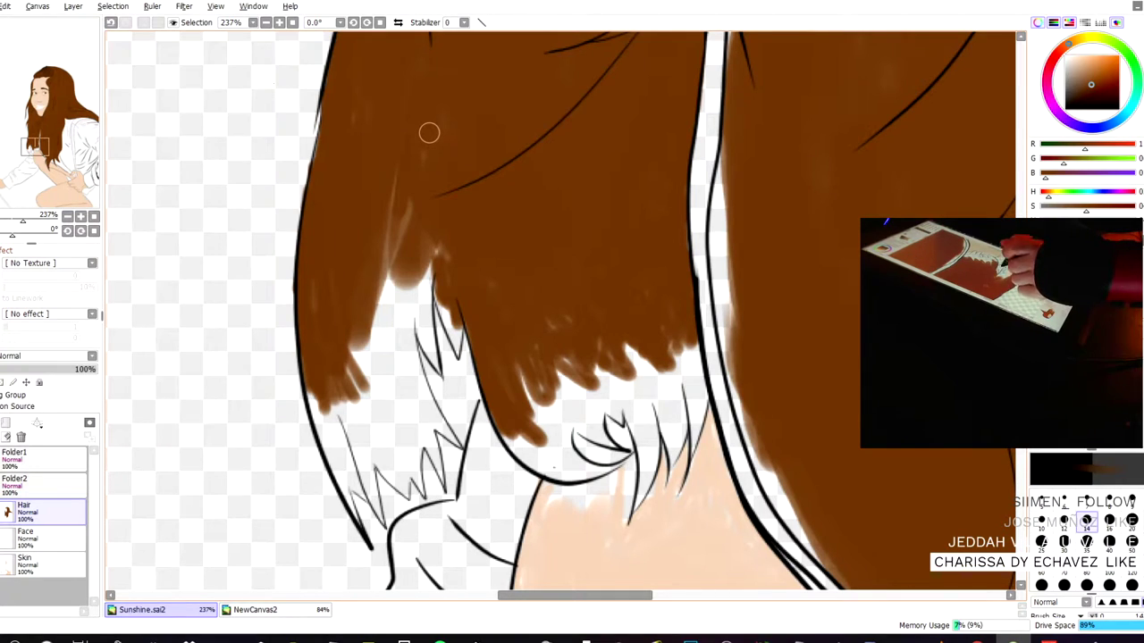
{"action": "mouse_move", "coordinate": [416, 202]}
{"action": "left_mouse_down"}
{"action": "mouse_move", "coordinate": [386, 263]}
{"action": "mouse_move", "coordinate": [433, 231]}
{"action": "mouse_move", "coordinate": [407, 178]}
{"action": "mouse_move", "coordinate": [429, 121]}
{"action": "mouse_move", "coordinate": [433, 156]}
{"action": "mouse_move", "coordinate": [394, 116]}
{"action": "mouse_move", "coordinate": [354, 130]}
{"action": "mouse_move", "coordinate": [365, 88]}
{"action": "left_mouse_up"}
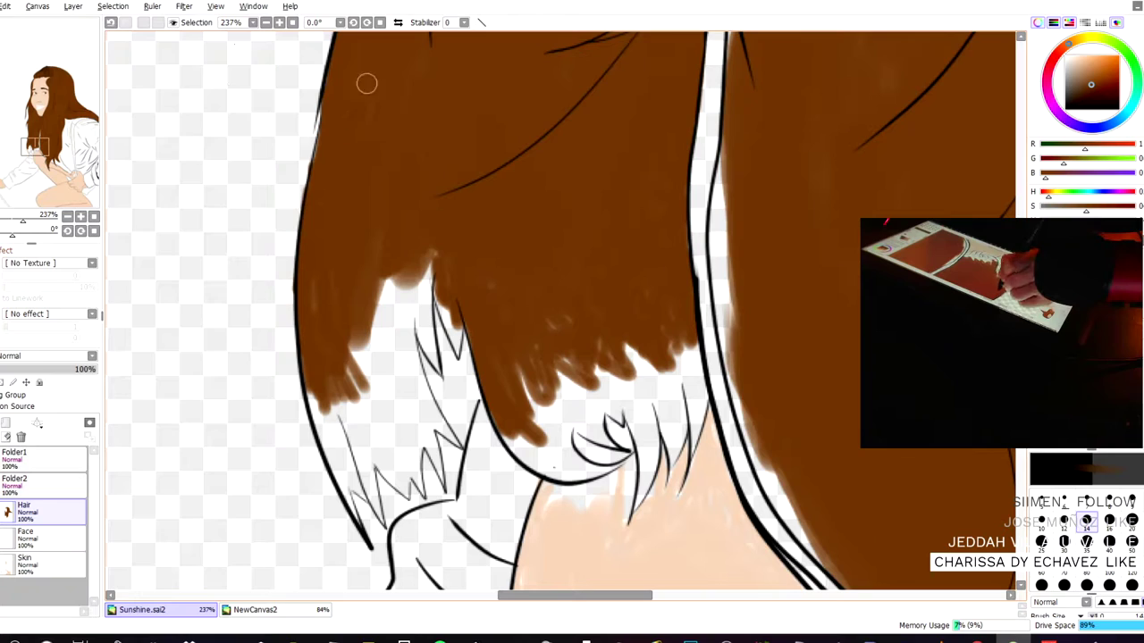
{"action": "mouse_move", "coordinate": [397, 273]}
{"action": "left_mouse_down"}
{"action": "mouse_move", "coordinate": [384, 368]}
{"action": "mouse_move", "coordinate": [360, 299]}
{"action": "mouse_move", "coordinate": [344, 451]}
{"action": "mouse_move", "coordinate": [333, 460]}
{"action": "mouse_move", "coordinate": [314, 447]}
{"action": "mouse_move", "coordinate": [325, 439]}
{"action": "mouse_move", "coordinate": [351, 466]}
{"action": "mouse_move", "coordinate": [345, 411]}
{"action": "mouse_move", "coordinate": [338, 473]}
{"action": "mouse_move", "coordinate": [357, 399]}
{"action": "left_mouse_up"}
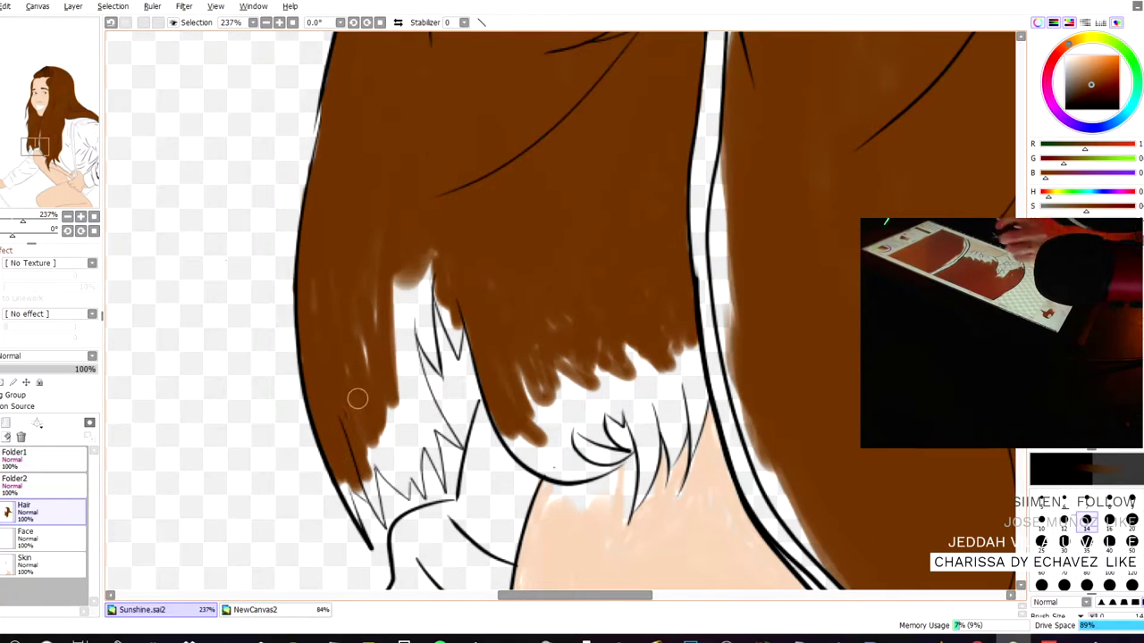
- Fill the outermost pointed tips of the lock down to their outlines with a smaller brush
{"action": "left_click", "coordinate": [1063, 502]}
{"action": "mouse_move", "coordinate": [345, 469]}
{"action": "left_mouse_down"}
{"action": "mouse_move", "coordinate": [338, 493]}
{"action": "mouse_move", "coordinate": [352, 513]}
{"action": "mouse_move", "coordinate": [349, 476]}
{"action": "mouse_move", "coordinate": [359, 497]}
{"action": "mouse_move", "coordinate": [345, 474]}
{"action": "mouse_move", "coordinate": [353, 508]}
{"action": "mouse_move", "coordinate": [348, 473]}
{"action": "mouse_move", "coordinate": [384, 520]}
{"action": "left_mouse_up"}
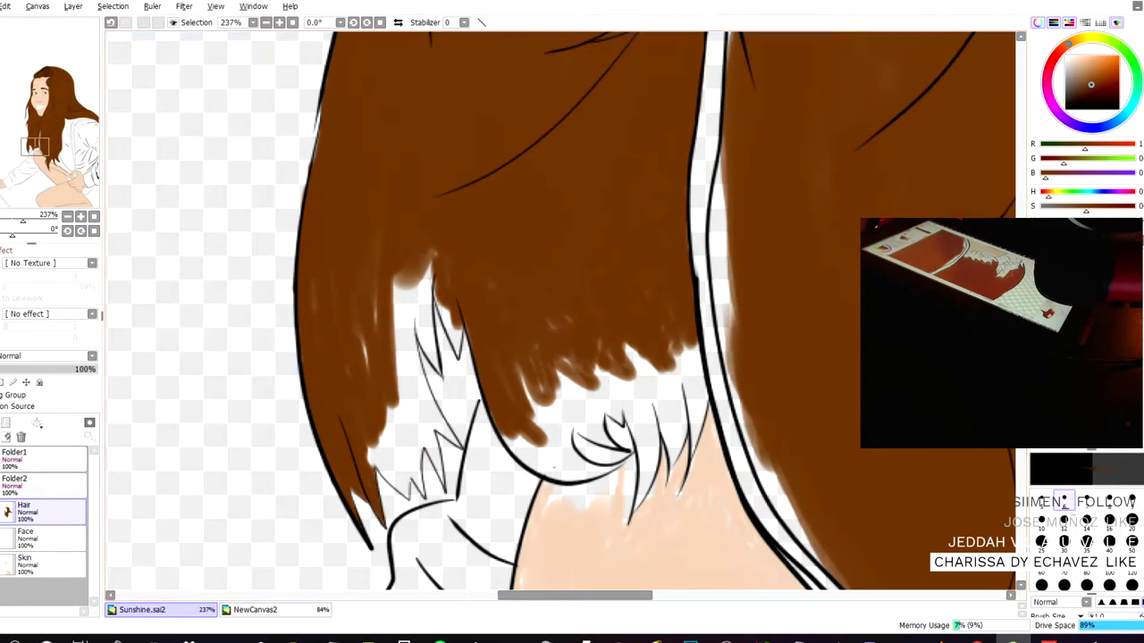
{"action": "key", "text": "alt+Tab"}
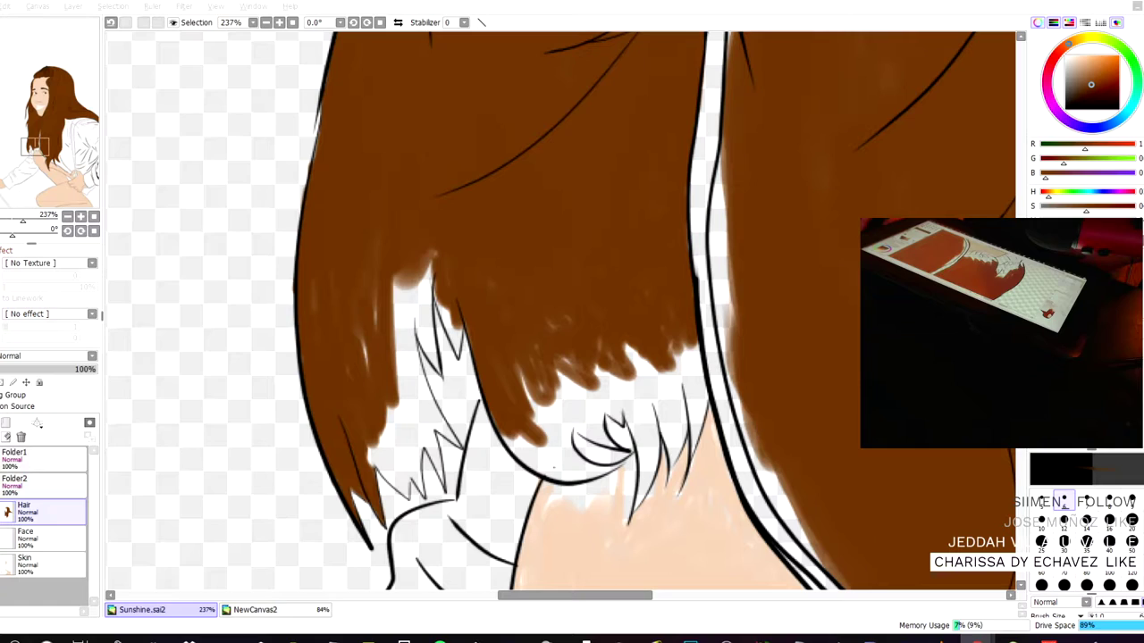
{"action": "left_click", "coordinate": [282, 196]}
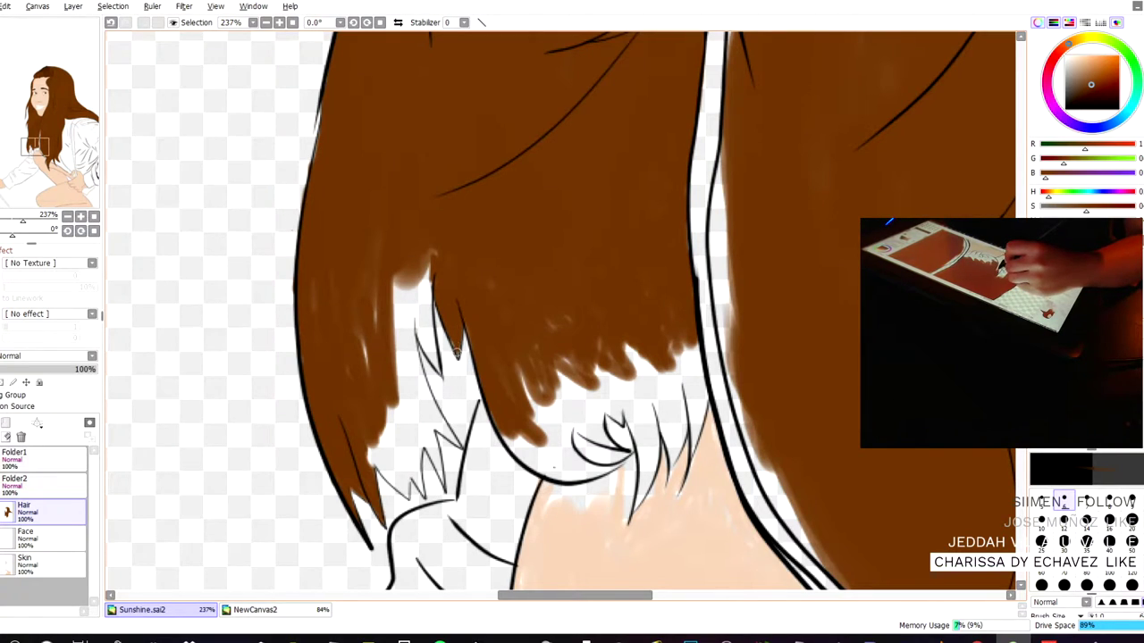
- Fill the lock's remaining jagged tips above the sleeve, including the notched strands along the split, out to their outlines
{"action": "mouse_move", "coordinate": [422, 250]}
{"action": "left_mouse_down"}
{"action": "mouse_move", "coordinate": [429, 327]}
{"action": "mouse_move", "coordinate": [407, 252]}
{"action": "mouse_move", "coordinate": [404, 289]}
{"action": "mouse_move", "coordinate": [398, 255]}
{"action": "mouse_move", "coordinate": [389, 313]}
{"action": "mouse_move", "coordinate": [356, 369]}
{"action": "mouse_move", "coordinate": [356, 319]}
{"action": "mouse_move", "coordinate": [345, 335]}
{"action": "mouse_move", "coordinate": [344, 362]}
{"action": "mouse_move", "coordinate": [369, 399]}
{"action": "left_mouse_up"}
{"action": "mouse_move", "coordinate": [411, 317]}
{"action": "left_mouse_down"}
{"action": "mouse_move", "coordinate": [439, 372]}
{"action": "mouse_move", "coordinate": [413, 316]}
{"action": "mouse_move", "coordinate": [395, 310]}
{"action": "mouse_move", "coordinate": [400, 406]}
{"action": "mouse_move", "coordinate": [416, 357]}
{"action": "mouse_move", "coordinate": [459, 447]}
{"action": "left_mouse_up"}
{"action": "mouse_move", "coordinate": [406, 380]}
{"action": "left_mouse_down"}
{"action": "mouse_move", "coordinate": [432, 419]}
{"action": "mouse_move", "coordinate": [413, 384]}
{"action": "left_mouse_up"}
{"action": "left_click_drag", "start_coordinate": [432, 427], "coordinate": [435, 451]}
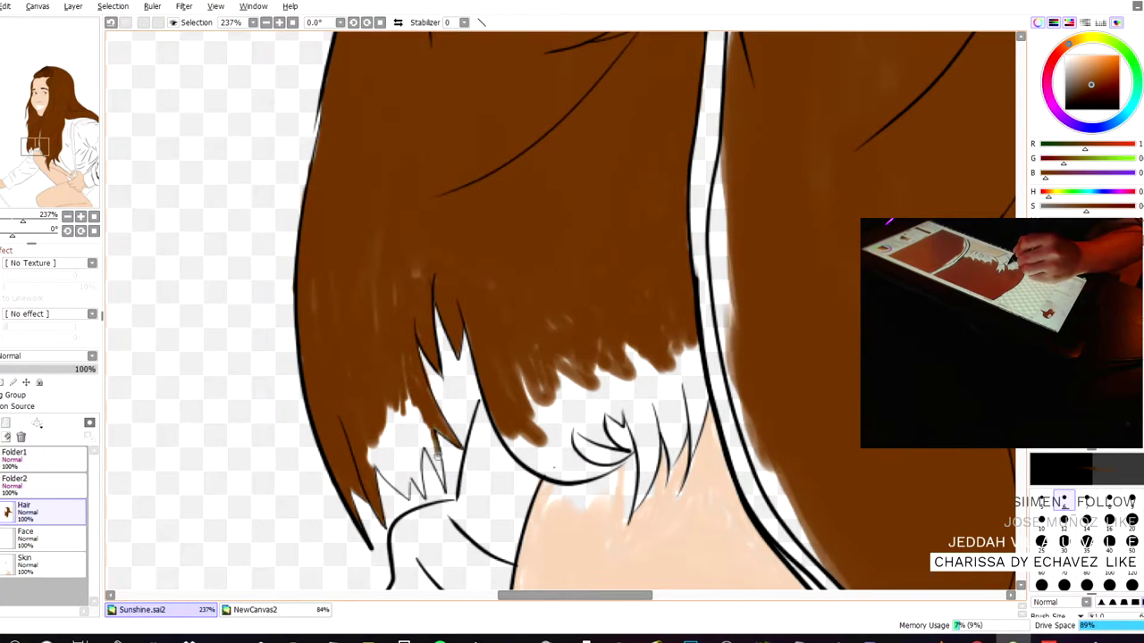
{"action": "mouse_move", "coordinate": [400, 397]}
{"action": "left_mouse_down"}
{"action": "mouse_move", "coordinate": [445, 489]}
{"action": "mouse_move", "coordinate": [413, 408]}
{"action": "mouse_move", "coordinate": [437, 459]}
{"action": "mouse_move", "coordinate": [433, 442]}
{"action": "mouse_move", "coordinate": [396, 400]}
{"action": "mouse_move", "coordinate": [418, 437]}
{"action": "left_mouse_up"}
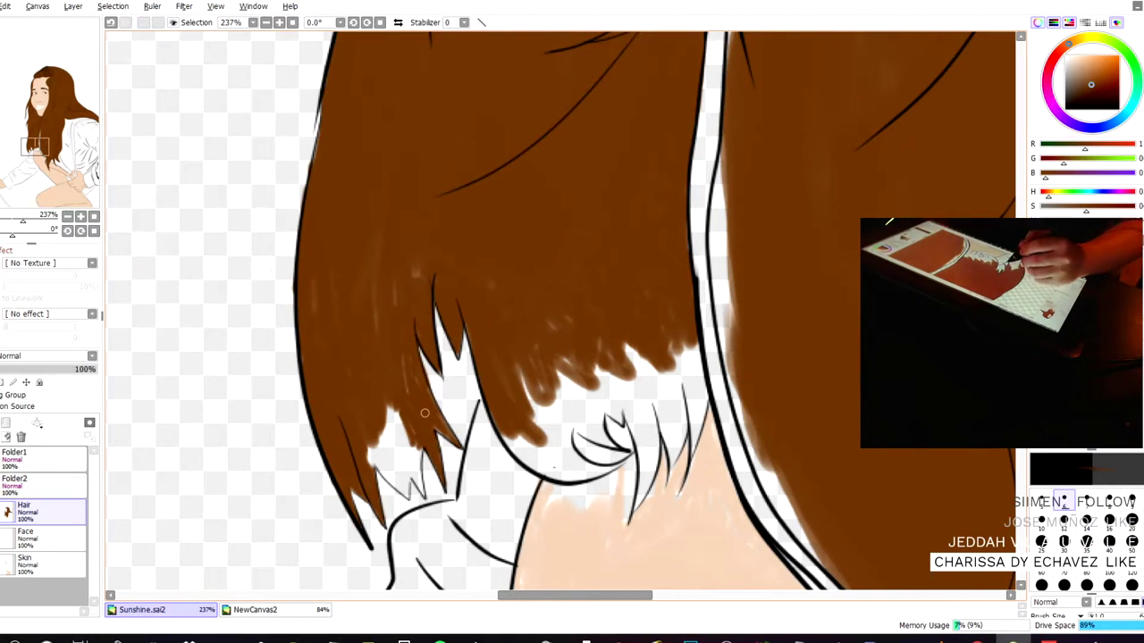
{"action": "mouse_move", "coordinate": [392, 407]}
{"action": "left_mouse_down"}
{"action": "mouse_move", "coordinate": [397, 451]}
{"action": "mouse_move", "coordinate": [393, 400]}
{"action": "mouse_move", "coordinate": [386, 478]}
{"action": "mouse_move", "coordinate": [370, 452]}
{"action": "mouse_move", "coordinate": [368, 469]}
{"action": "mouse_move", "coordinate": [380, 469]}
{"action": "mouse_move", "coordinate": [397, 428]}
{"action": "left_mouse_up"}
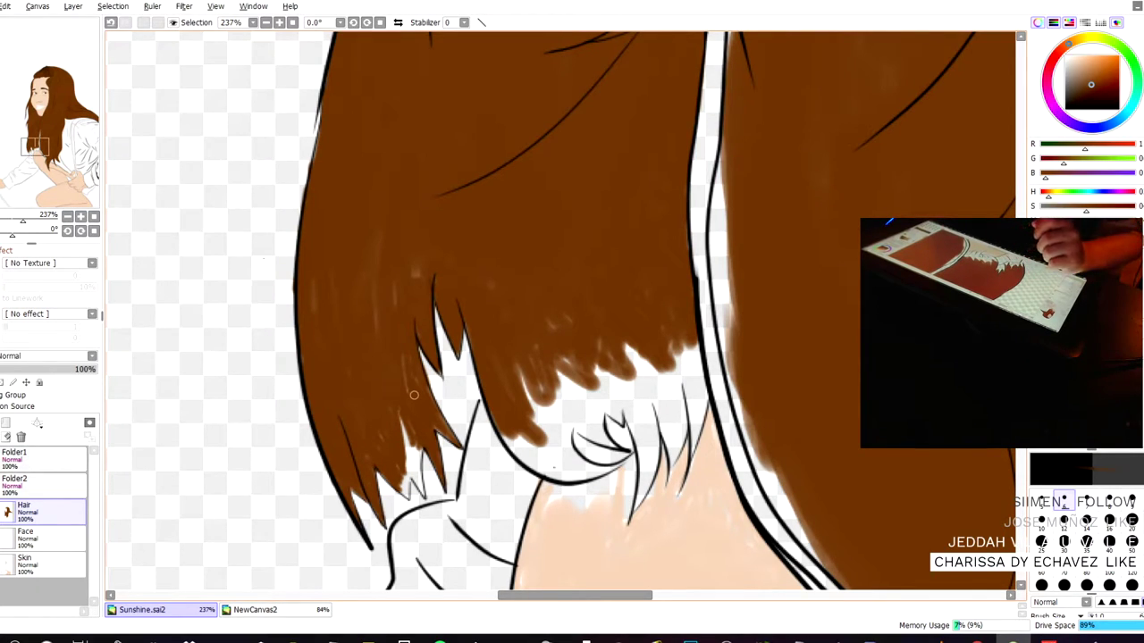
{"action": "mouse_move", "coordinate": [404, 444]}
{"action": "left_mouse_down"}
{"action": "mouse_move", "coordinate": [411, 465]}
{"action": "mouse_move", "coordinate": [416, 456]}
{"action": "mouse_move", "coordinate": [404, 474]}
{"action": "left_mouse_up"}
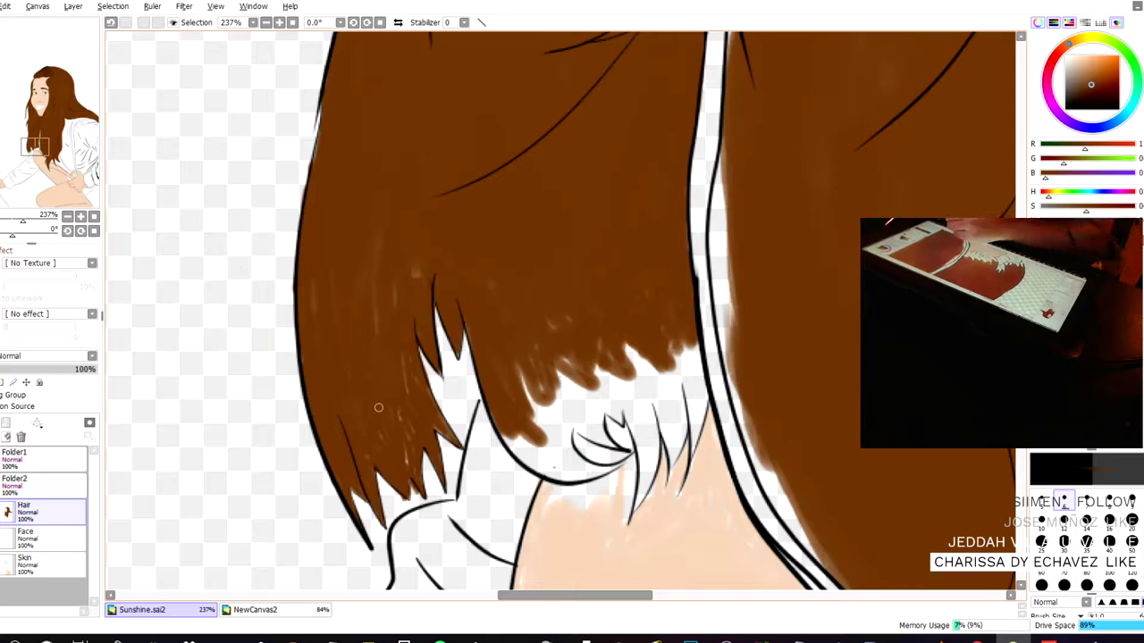
- Cover the ragged streaks across the lock's lower inner part with brown using a size 16 brush
{"action": "key", "text": "b"}
{"action": "key", "text": "e"}
{"action": "left_click", "coordinate": [1040, 522]}
{"action": "left_click", "coordinate": [1064, 523]}
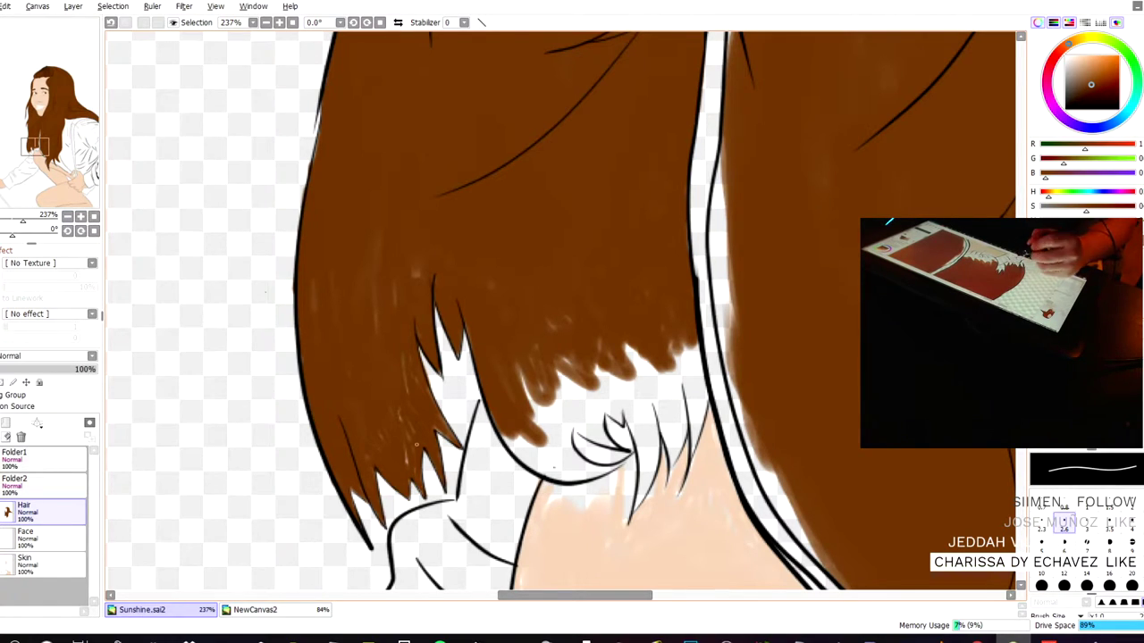
{"action": "key", "text": "bracketright"}
{"action": "key", "text": "bracketright"}
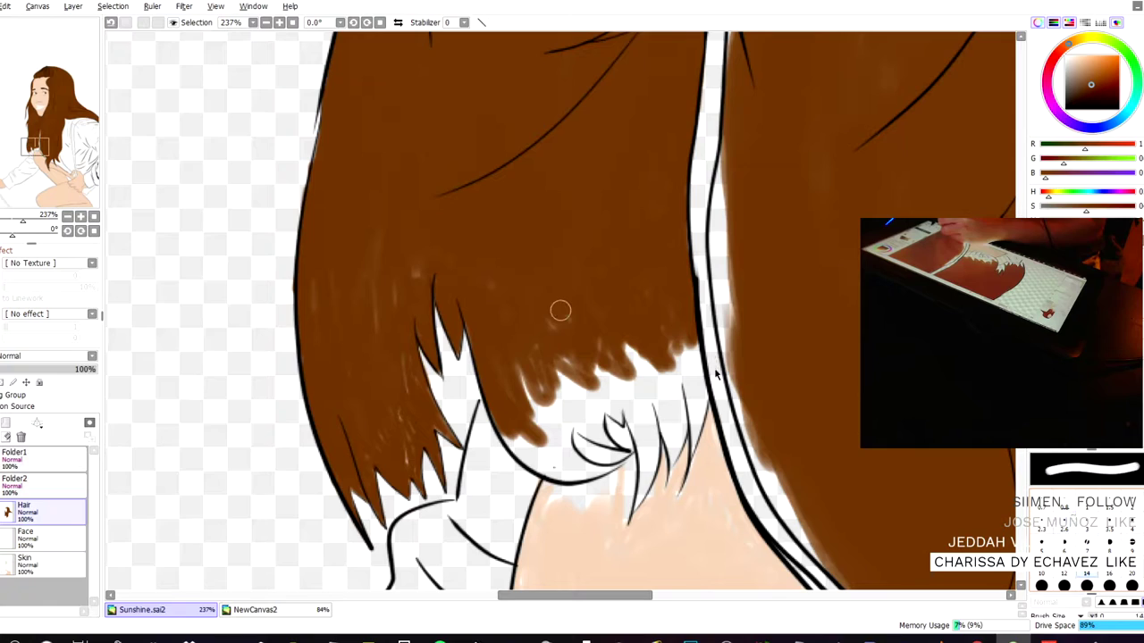
{"action": "key", "text": "b"}
{"action": "key", "text": "bracketright"}
{"action": "key", "text": "bracketright"}
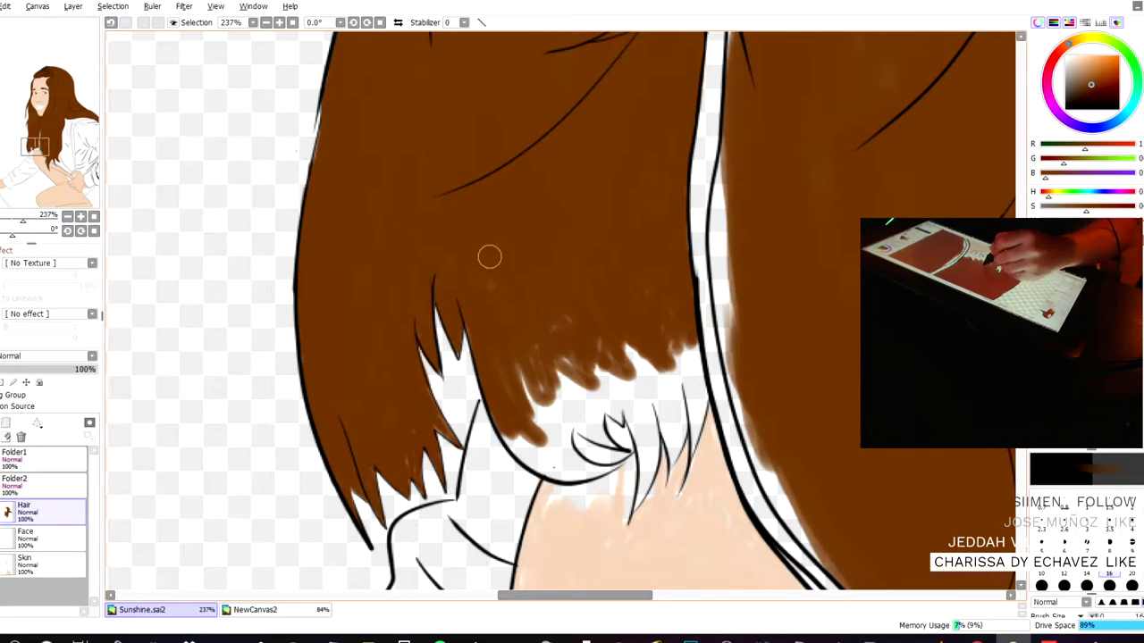
{"action": "mouse_move", "coordinate": [633, 354]}
{"action": "left_mouse_down"}
{"action": "mouse_move", "coordinate": [688, 361]}
{"action": "mouse_move", "coordinate": [693, 351]}
{"action": "mouse_move", "coordinate": [608, 299]}
{"action": "mouse_move", "coordinate": [615, 358]}
{"action": "mouse_move", "coordinate": [564, 339]}
{"action": "mouse_move", "coordinate": [536, 429]}
{"action": "mouse_move", "coordinate": [523, 388]}
{"action": "left_mouse_up"}
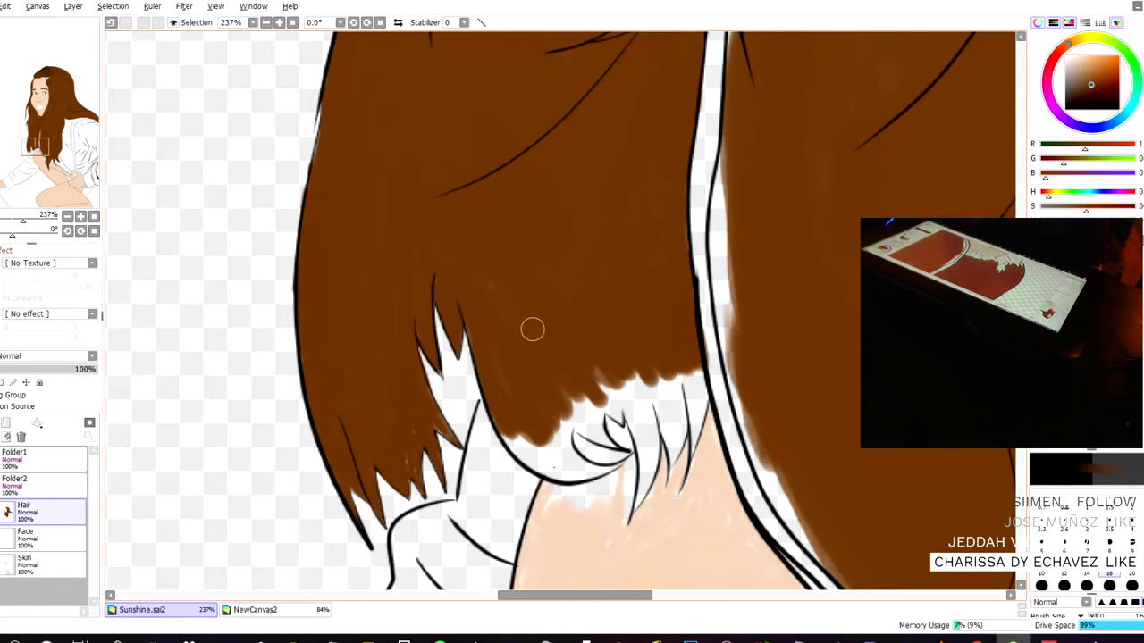
- Examine the overall hair fill against the rest of the figure and the sunflower
{"action": "scroll", "coordinate": [532, 328], "scroll_direction": "down", "scroll_amount": 9}
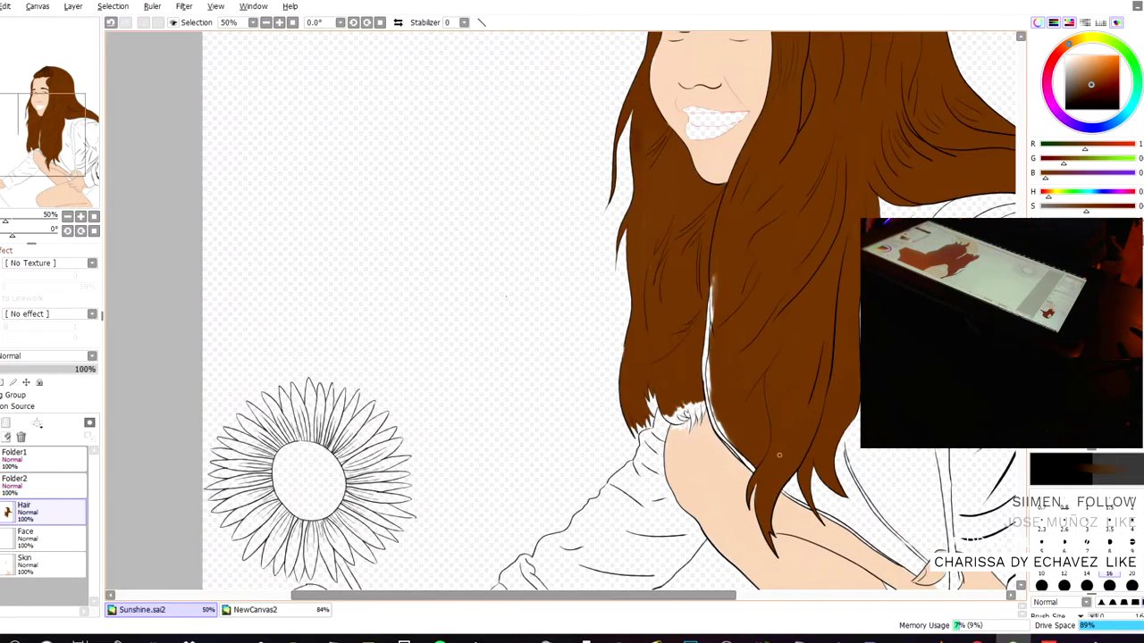
{"action": "scroll", "coordinate": [506, 297], "scroll_direction": "down", "scroll_amount": 3}
{"action": "left_click_drag", "start_coordinate": [469, 210], "coordinate": [385, 178]}
{"action": "scroll", "coordinate": [629, 366], "scroll_direction": "up", "scroll_amount": 2}
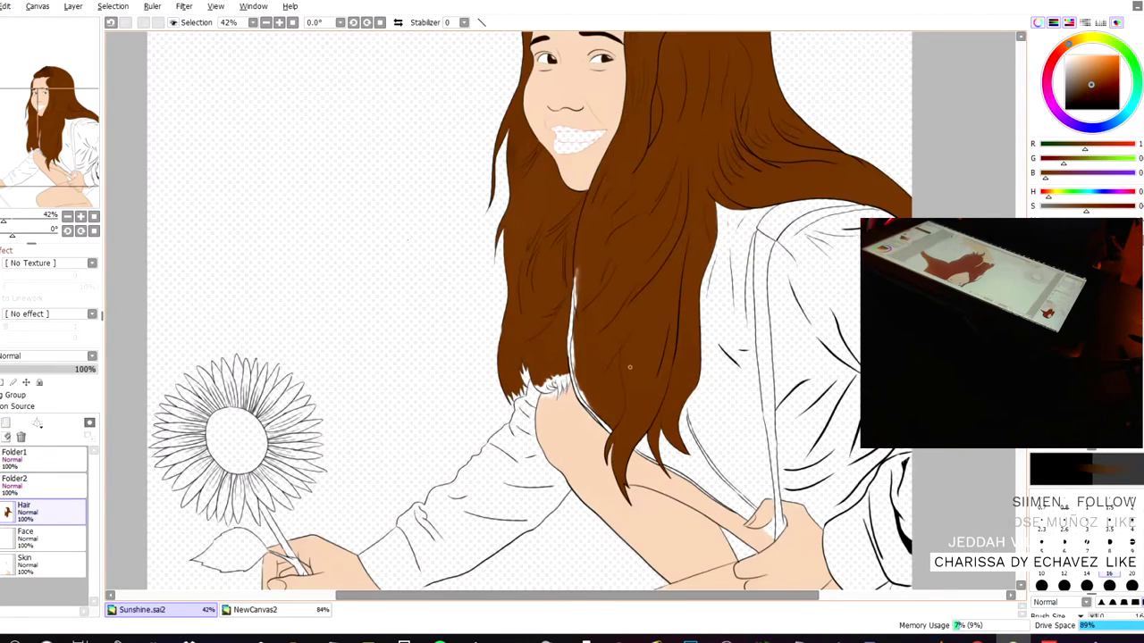
{"action": "left_click_drag", "start_coordinate": [273, 169], "coordinate": [334, 192]}
{"action": "left_click_drag", "start_coordinate": [402, 139], "coordinate": [395, 209]}
{"action": "left_click_drag", "start_coordinate": [396, 159], "coordinate": [398, 51]}
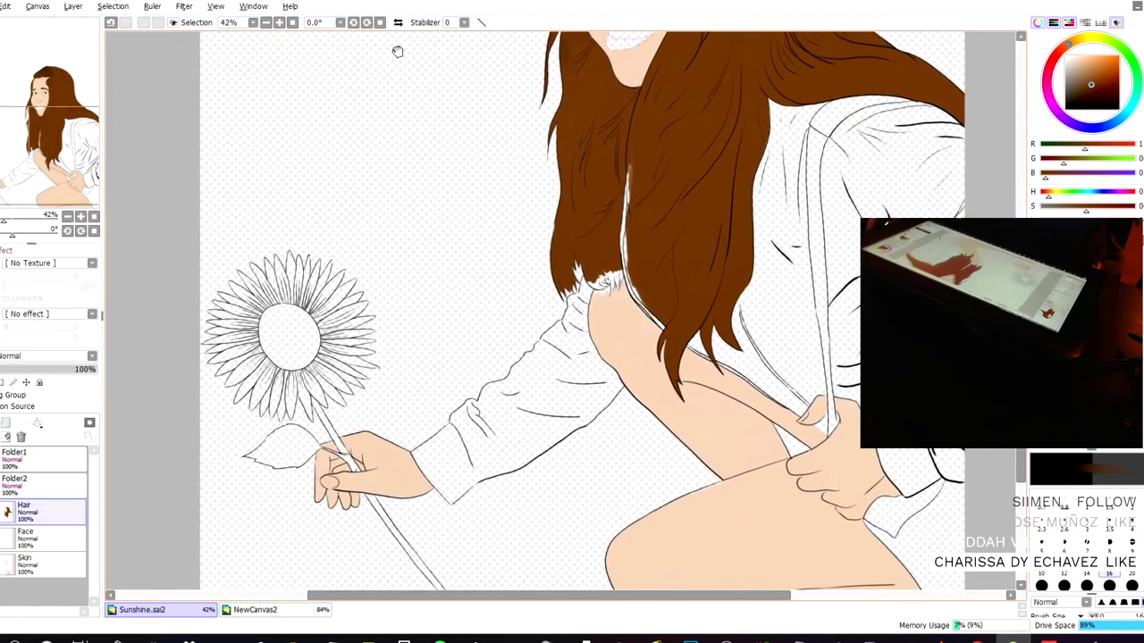
- Extend the brown down to the lock's curved lower outline beside the small curl with the size 16 brush
{"action": "scroll", "coordinate": [587, 265], "scroll_direction": "up", "scroll_amount": 2}
{"action": "scroll", "coordinate": [587, 266], "scroll_direction": "up", "scroll_amount": 4}
{"action": "scroll", "coordinate": [367, 177], "scroll_direction": "up", "scroll_amount": 5}
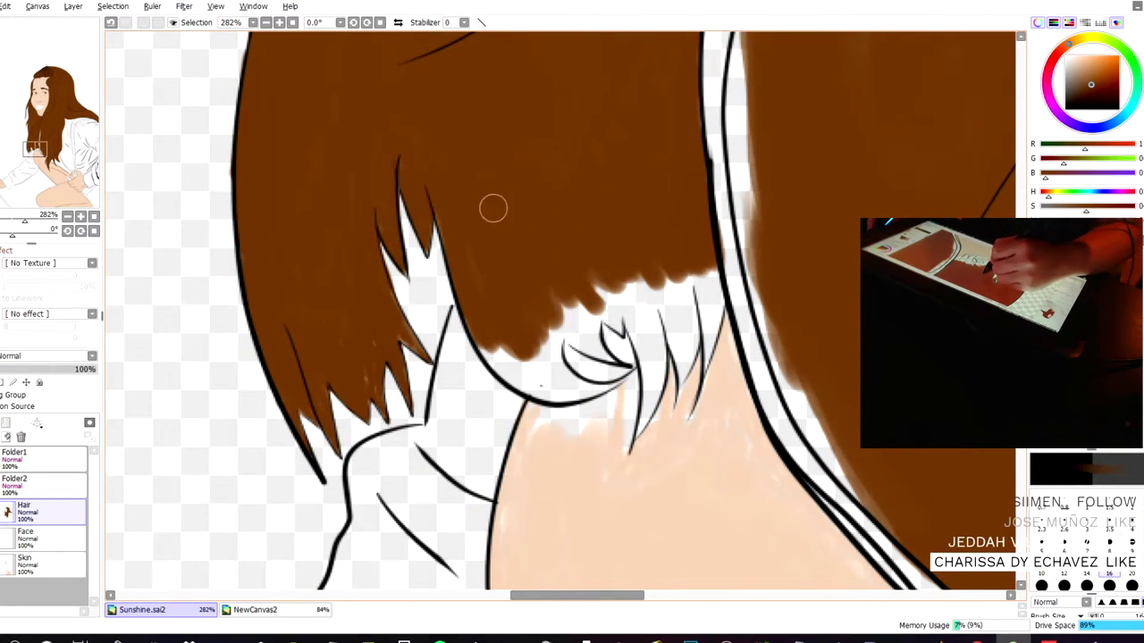
{"action": "mouse_move", "coordinate": [509, 321]}
{"action": "left_mouse_down"}
{"action": "mouse_move", "coordinate": [545, 371]}
{"action": "mouse_move", "coordinate": [522, 379]}
{"action": "mouse_move", "coordinate": [493, 353]}
{"action": "mouse_move", "coordinate": [510, 317]}
{"action": "left_mouse_up"}
{"action": "mouse_move", "coordinate": [681, 245]}
{"action": "left_mouse_down"}
{"action": "mouse_move", "coordinate": [664, 279]}
{"action": "mouse_move", "coordinate": [553, 282]}
{"action": "mouse_move", "coordinate": [564, 296]}
{"action": "mouse_move", "coordinate": [547, 326]}
{"action": "mouse_move", "coordinate": [527, 326]}
{"action": "mouse_move", "coordinate": [539, 334]}
{"action": "mouse_move", "coordinate": [533, 314]}
{"action": "mouse_move", "coordinate": [543, 340]}
{"action": "mouse_move", "coordinate": [555, 338]}
{"action": "mouse_move", "coordinate": [546, 304]}
{"action": "left_mouse_up"}
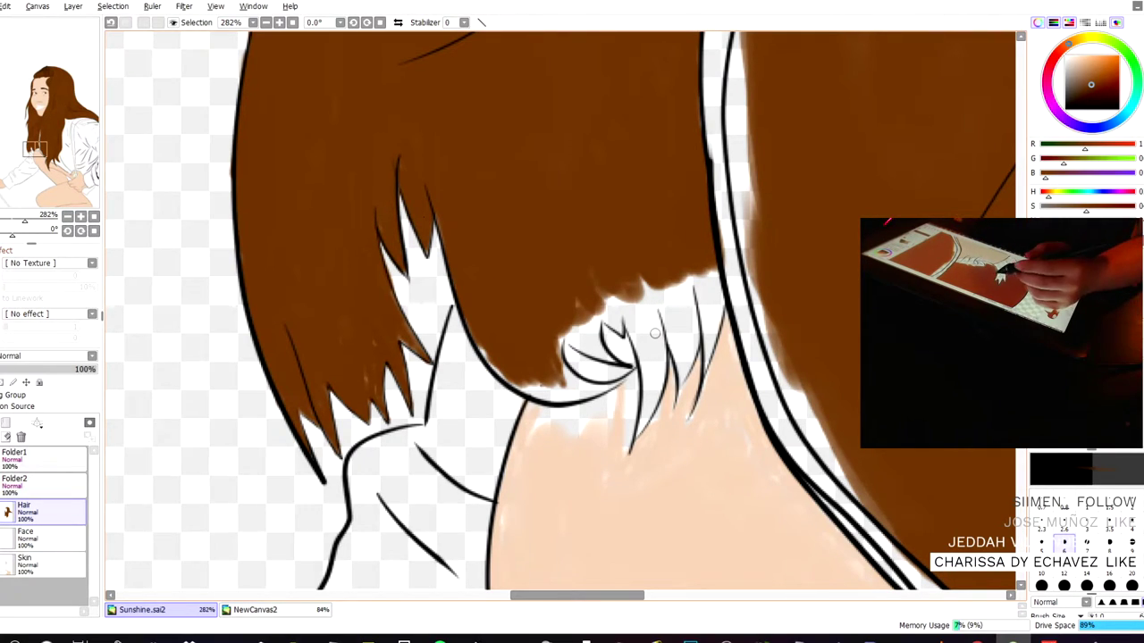
- Fill around the small curl, the upper fringe beside it and the curved lower outline with a smaller brush
{"action": "mouse_move", "coordinate": [707, 323]}
{"action": "left_mouse_down"}
{"action": "mouse_move", "coordinate": [721, 287]}
{"action": "mouse_move", "coordinate": [712, 269]}
{"action": "mouse_move", "coordinate": [714, 312]}
{"action": "mouse_move", "coordinate": [698, 262]}
{"action": "mouse_move", "coordinate": [706, 319]}
{"action": "mouse_move", "coordinate": [687, 269]}
{"action": "mouse_move", "coordinate": [686, 337]}
{"action": "mouse_move", "coordinate": [674, 281]}
{"action": "mouse_move", "coordinate": [675, 327]}
{"action": "mouse_move", "coordinate": [658, 275]}
{"action": "mouse_move", "coordinate": [651, 325]}
{"action": "mouse_move", "coordinate": [636, 290]}
{"action": "mouse_move", "coordinate": [638, 335]}
{"action": "mouse_move", "coordinate": [626, 283]}
{"action": "mouse_move", "coordinate": [611, 290]}
{"action": "mouse_move", "coordinate": [619, 323]}
{"action": "mouse_move", "coordinate": [603, 292]}
{"action": "mouse_move", "coordinate": [610, 317]}
{"action": "mouse_move", "coordinate": [559, 321]}
{"action": "mouse_move", "coordinate": [579, 310]}
{"action": "mouse_move", "coordinate": [569, 289]}
{"action": "mouse_move", "coordinate": [599, 346]}
{"action": "mouse_move", "coordinate": [596, 309]}
{"action": "mouse_move", "coordinate": [596, 345]}
{"action": "mouse_move", "coordinate": [588, 311]}
{"action": "mouse_move", "coordinate": [587, 349]}
{"action": "mouse_move", "coordinate": [579, 319]}
{"action": "mouse_move", "coordinate": [583, 338]}
{"action": "mouse_move", "coordinate": [566, 336]}
{"action": "mouse_move", "coordinate": [564, 314]}
{"action": "mouse_move", "coordinate": [589, 325]}
{"action": "mouse_move", "coordinate": [568, 338]}
{"action": "mouse_move", "coordinate": [600, 354]}
{"action": "mouse_move", "coordinate": [571, 334]}
{"action": "left_mouse_up"}
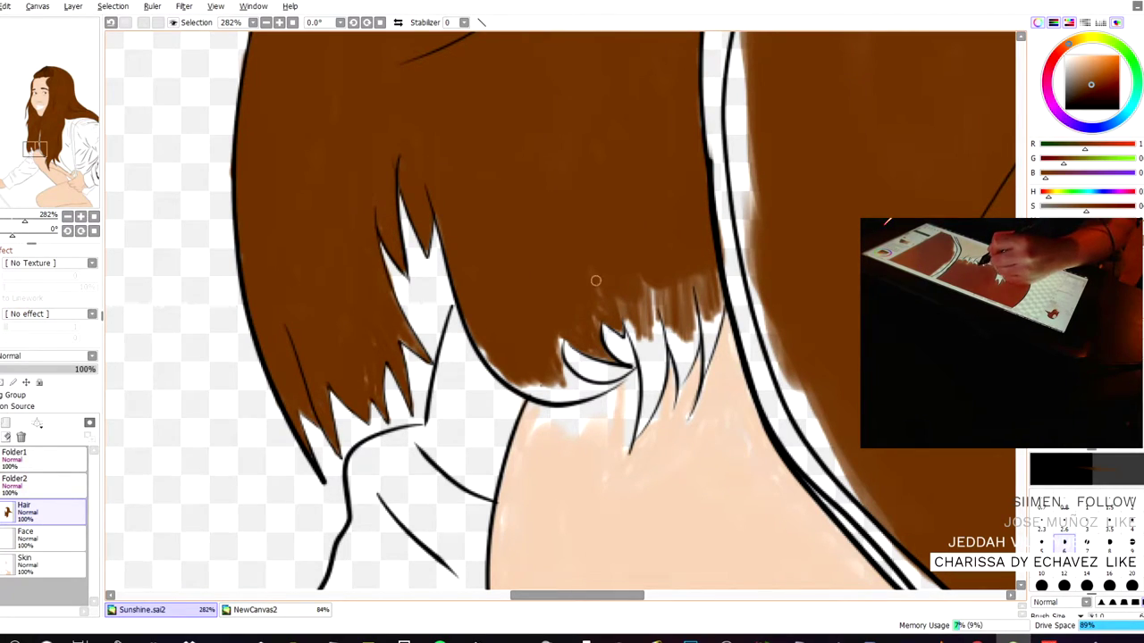
{"action": "mouse_move", "coordinate": [545, 367]}
{"action": "left_mouse_down"}
{"action": "mouse_move", "coordinate": [562, 389]}
{"action": "mouse_move", "coordinate": [534, 386]}
{"action": "mouse_move", "coordinate": [490, 352]}
{"action": "mouse_move", "coordinate": [511, 382]}
{"action": "mouse_move", "coordinate": [480, 341]}
{"action": "mouse_move", "coordinate": [498, 372]}
{"action": "mouse_move", "coordinate": [567, 383]}
{"action": "mouse_move", "coordinate": [545, 350]}
{"action": "mouse_move", "coordinate": [557, 363]}
{"action": "mouse_move", "coordinate": [557, 332]}
{"action": "mouse_move", "coordinate": [589, 386]}
{"action": "mouse_move", "coordinate": [552, 361]}
{"action": "mouse_move", "coordinate": [559, 331]}
{"action": "mouse_move", "coordinate": [570, 386]}
{"action": "mouse_move", "coordinate": [522, 373]}
{"action": "mouse_move", "coordinate": [545, 399]}
{"action": "mouse_move", "coordinate": [521, 392]}
{"action": "mouse_move", "coordinate": [591, 391]}
{"action": "mouse_move", "coordinate": [566, 399]}
{"action": "mouse_move", "coordinate": [597, 390]}
{"action": "left_mouse_up"}
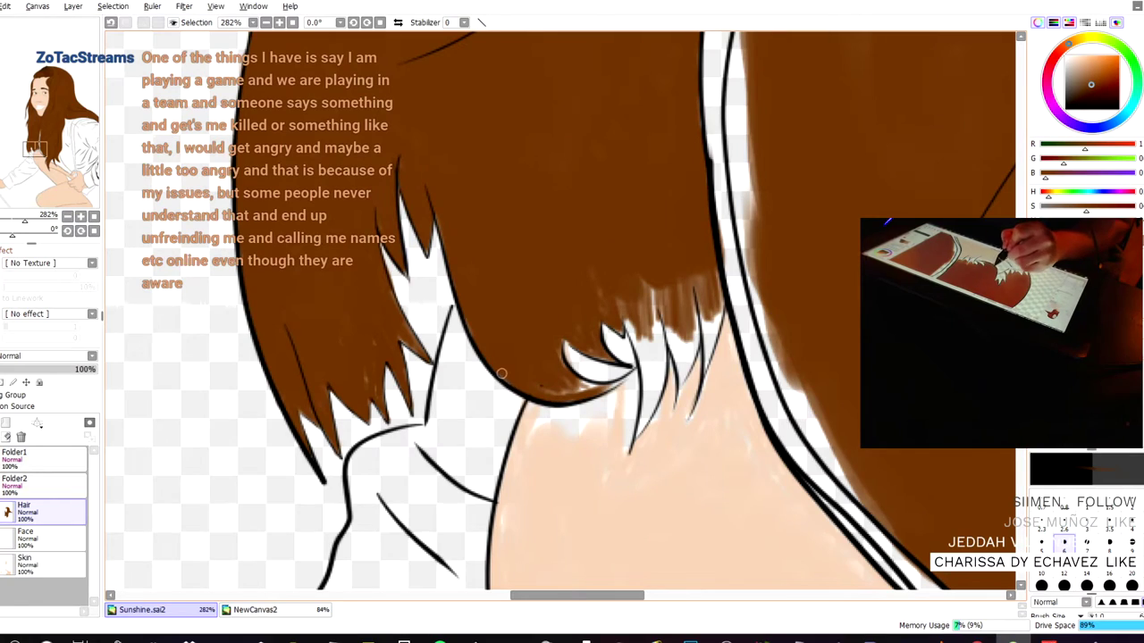
{"action": "mouse_move", "coordinate": [521, 376]}
{"action": "left_mouse_down"}
{"action": "mouse_move", "coordinate": [599, 386]}
{"action": "mouse_move", "coordinate": [542, 364]}
{"action": "mouse_move", "coordinate": [553, 379]}
{"action": "mouse_move", "coordinate": [535, 383]}
{"action": "mouse_move", "coordinate": [548, 393]}
{"action": "mouse_move", "coordinate": [617, 380]}
{"action": "left_mouse_up"}
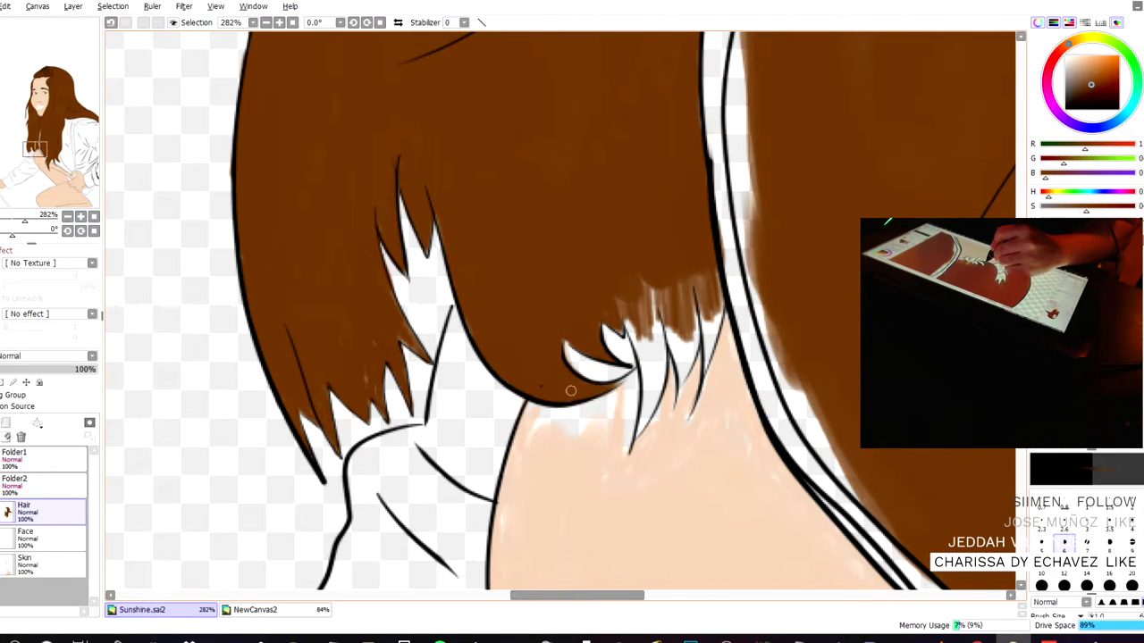
- Fill the long pointed strand next to the small curl down toward its tip over the arm
{"action": "mouse_move", "coordinate": [646, 284]}
{"action": "left_mouse_down"}
{"action": "mouse_move", "coordinate": [655, 352]}
{"action": "mouse_move", "coordinate": [618, 297]}
{"action": "mouse_move", "coordinate": [631, 334]}
{"action": "mouse_move", "coordinate": [663, 354]}
{"action": "mouse_move", "coordinate": [656, 330]}
{"action": "mouse_move", "coordinate": [652, 371]}
{"action": "left_mouse_up"}
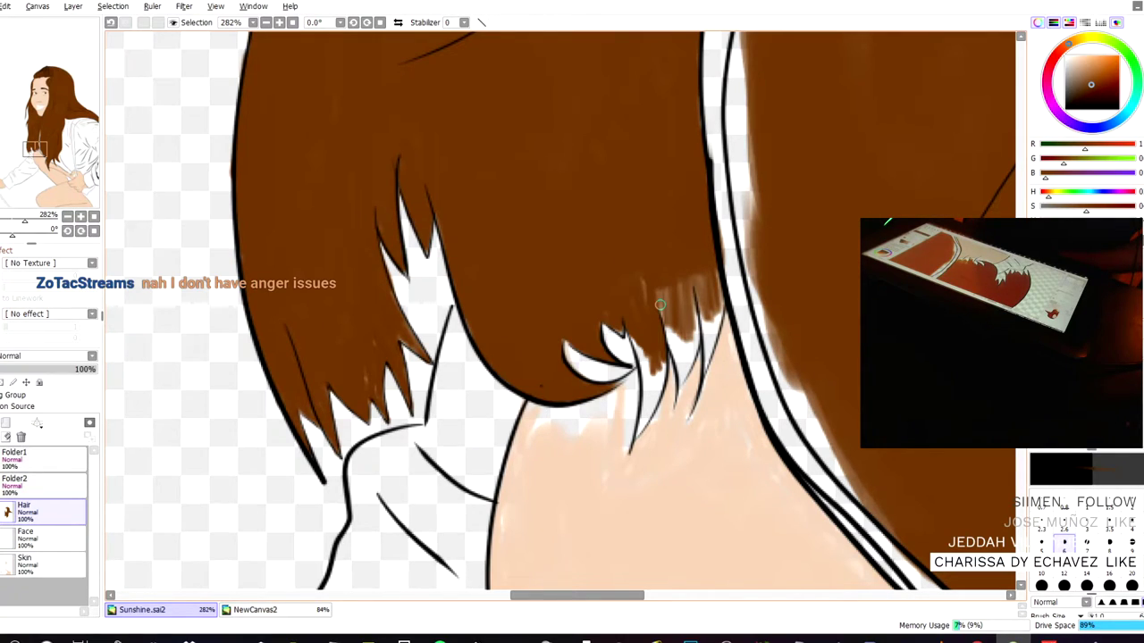
{"action": "left_click_drag", "start_coordinate": [644, 276], "coordinate": [653, 368]}
{"action": "mouse_move", "coordinate": [649, 329]}
{"action": "left_mouse_down"}
{"action": "mouse_move", "coordinate": [647, 376]}
{"action": "mouse_move", "coordinate": [636, 344]}
{"action": "mouse_move", "coordinate": [649, 393]}
{"action": "mouse_move", "coordinate": [662, 367]}
{"action": "mouse_move", "coordinate": [645, 415]}
{"action": "mouse_move", "coordinate": [642, 384]}
{"action": "mouse_move", "coordinate": [639, 428]}
{"action": "left_mouse_up"}
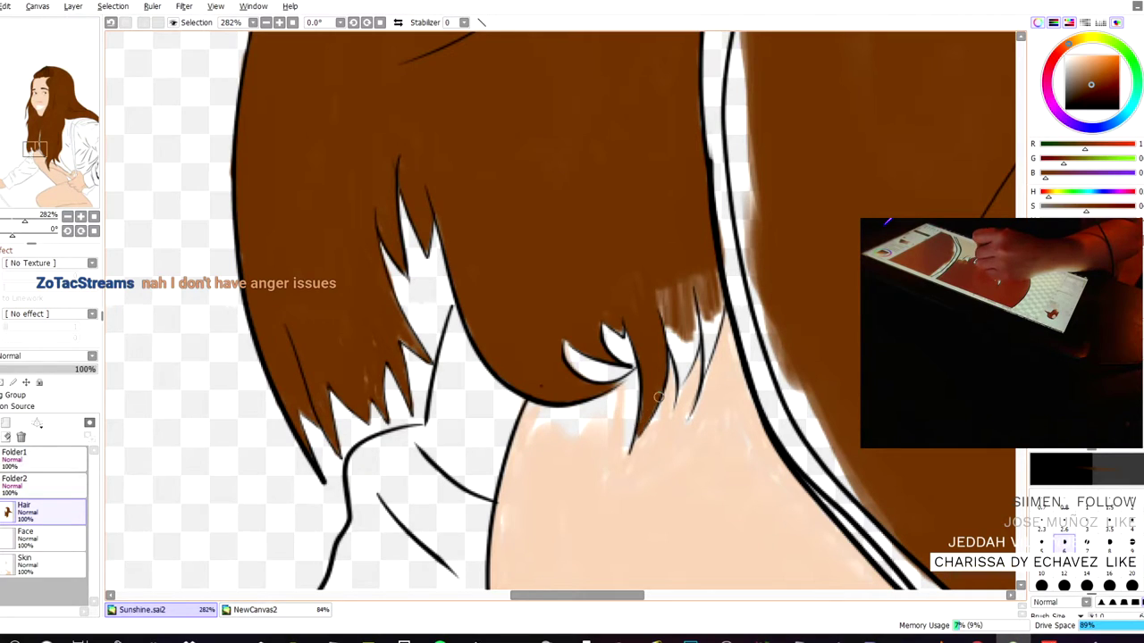
- Fill the pointed strands between the small curl and the lock's edge with brown, and touch up the neighbouring jagged tips
{"action": "mouse_move", "coordinate": [698, 318]}
{"action": "left_mouse_down"}
{"action": "mouse_move", "coordinate": [697, 341]}
{"action": "mouse_move", "coordinate": [666, 339]}
{"action": "mouse_move", "coordinate": [688, 364]}
{"action": "left_mouse_up"}
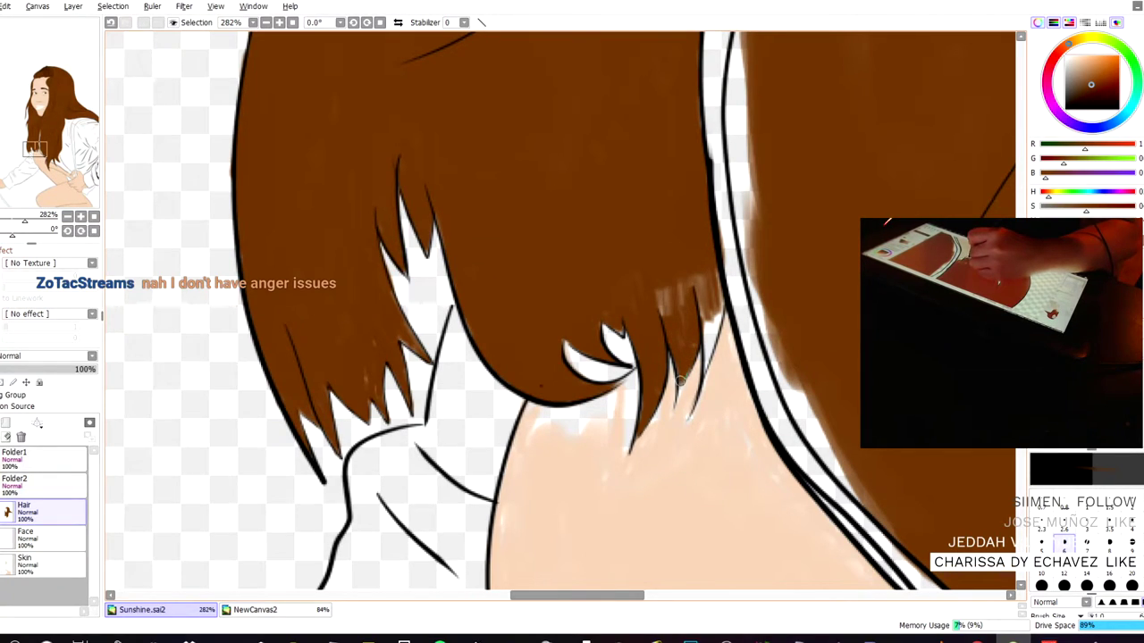
{"action": "mouse_move", "coordinate": [710, 303]}
{"action": "left_mouse_down"}
{"action": "mouse_move", "coordinate": [706, 366]}
{"action": "mouse_move", "coordinate": [715, 281]}
{"action": "mouse_move", "coordinate": [718, 293]}
{"action": "mouse_move", "coordinate": [708, 270]}
{"action": "mouse_move", "coordinate": [704, 293]}
{"action": "mouse_move", "coordinate": [689, 267]}
{"action": "mouse_move", "coordinate": [681, 308]}
{"action": "mouse_move", "coordinate": [668, 276]}
{"action": "mouse_move", "coordinate": [661, 304]}
{"action": "left_mouse_up"}
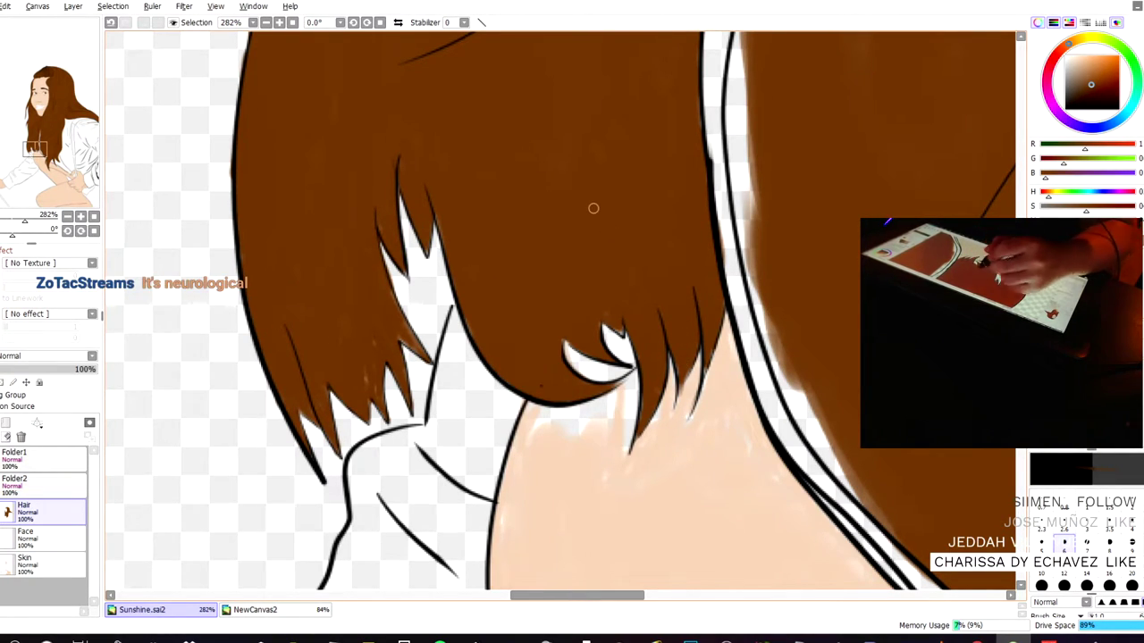
{"action": "left_click_drag", "start_coordinate": [394, 316], "coordinate": [418, 345]}
{"action": "left_click_drag", "start_coordinate": [385, 292], "coordinate": [425, 354]}
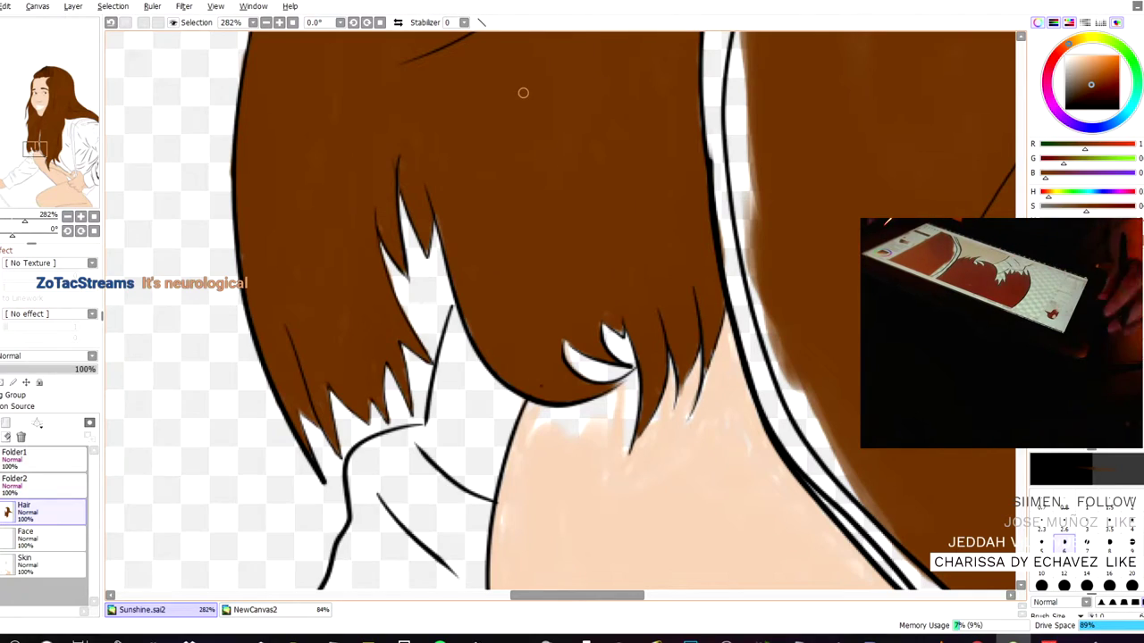
- Extend the brown of the larger lock to its outline along the lower part of the narrow gap, using the size 16 brush
{"action": "mouse_move", "coordinate": [748, 151]}
{"action": "left_mouse_down"}
{"action": "mouse_move", "coordinate": [749, 179]}
{"action": "mouse_move", "coordinate": [726, 118]}
{"action": "mouse_move", "coordinate": [737, 68]}
{"action": "mouse_move", "coordinate": [739, 165]}
{"action": "mouse_move", "coordinate": [759, 136]}
{"action": "mouse_move", "coordinate": [762, 189]}
{"action": "mouse_move", "coordinate": [736, 120]}
{"action": "mouse_move", "coordinate": [754, 298]}
{"action": "mouse_move", "coordinate": [824, 452]}
{"action": "mouse_move", "coordinate": [802, 428]}
{"action": "mouse_move", "coordinate": [782, 358]}
{"action": "mouse_move", "coordinate": [812, 434]}
{"action": "mouse_move", "coordinate": [871, 480]}
{"action": "left_mouse_up"}
{"action": "key", "text": "ctrl+z"}
{"action": "mouse_move", "coordinate": [817, 340]}
{"action": "left_mouse_down"}
{"action": "mouse_move", "coordinate": [774, 284]}
{"action": "mouse_move", "coordinate": [764, 308]}
{"action": "mouse_move", "coordinate": [755, 297]}
{"action": "mouse_move", "coordinate": [754, 242]}
{"action": "mouse_move", "coordinate": [756, 286]}
{"action": "left_mouse_up"}
{"action": "mouse_move", "coordinate": [791, 375]}
{"action": "left_mouse_down"}
{"action": "mouse_move", "coordinate": [791, 403]}
{"action": "mouse_move", "coordinate": [754, 251]}
{"action": "mouse_move", "coordinate": [769, 334]}
{"action": "mouse_move", "coordinate": [840, 453]}
{"action": "mouse_move", "coordinate": [816, 441]}
{"action": "mouse_move", "coordinate": [888, 527]}
{"action": "mouse_move", "coordinate": [927, 537]}
{"action": "left_mouse_up"}
{"action": "mouse_move", "coordinate": [758, 163]}
{"action": "left_mouse_down"}
{"action": "mouse_move", "coordinate": [740, 187]}
{"action": "mouse_move", "coordinate": [736, 177]}
{"action": "mouse_move", "coordinate": [759, 282]}
{"action": "mouse_move", "coordinate": [744, 97]}
{"action": "left_mouse_up"}
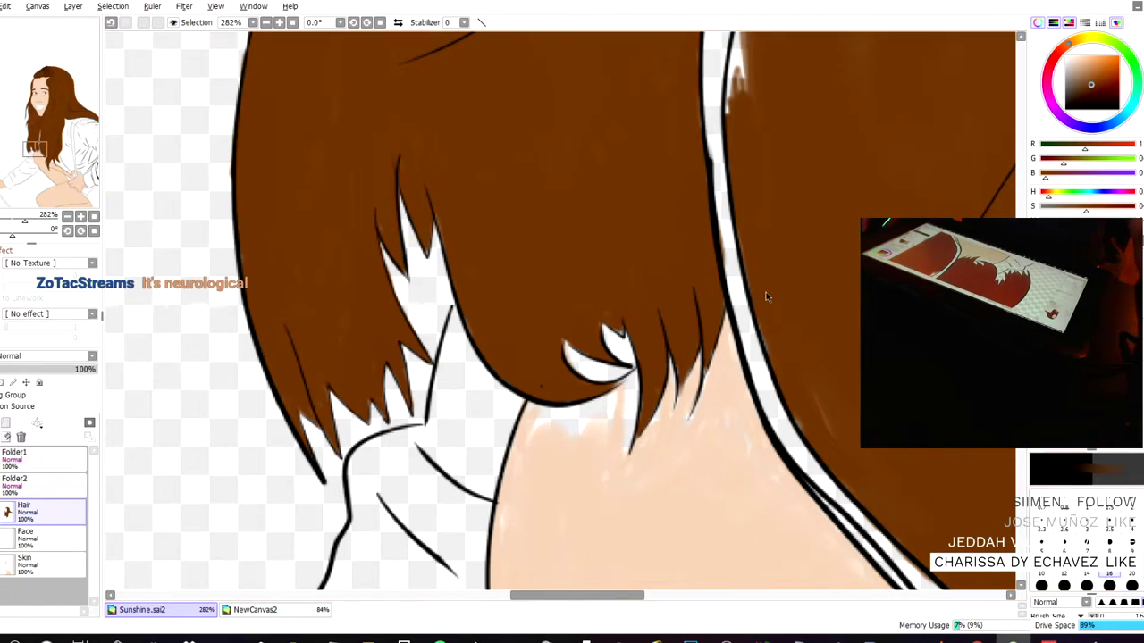
- Fill the remaining unpainted slivers along the larger lock's outline up to where the narrow gap closes
{"action": "mouse_move", "coordinate": [505, 153]}
{"action": "left_mouse_down"}
{"action": "mouse_move", "coordinate": [400, 252]}
{"action": "mouse_move", "coordinate": [402, 340]}
{"action": "left_mouse_up"}
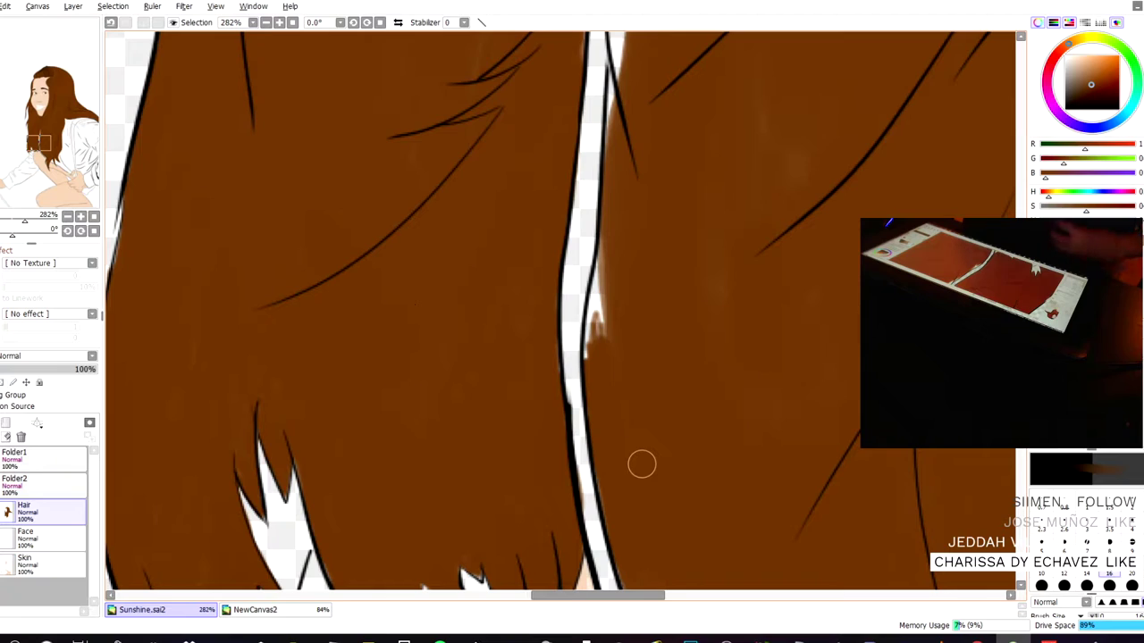
{"action": "mouse_move", "coordinate": [597, 304]}
{"action": "left_mouse_down"}
{"action": "mouse_move", "coordinate": [591, 363]}
{"action": "mouse_move", "coordinate": [615, 323]}
{"action": "mouse_move", "coordinate": [616, 346]}
{"action": "mouse_move", "coordinate": [602, 345]}
{"action": "mouse_move", "coordinate": [598, 282]}
{"action": "mouse_move", "coordinate": [592, 353]}
{"action": "mouse_move", "coordinate": [618, 149]}
{"action": "mouse_move", "coordinate": [611, 270]}
{"action": "mouse_move", "coordinate": [607, 216]}
{"action": "left_mouse_up"}
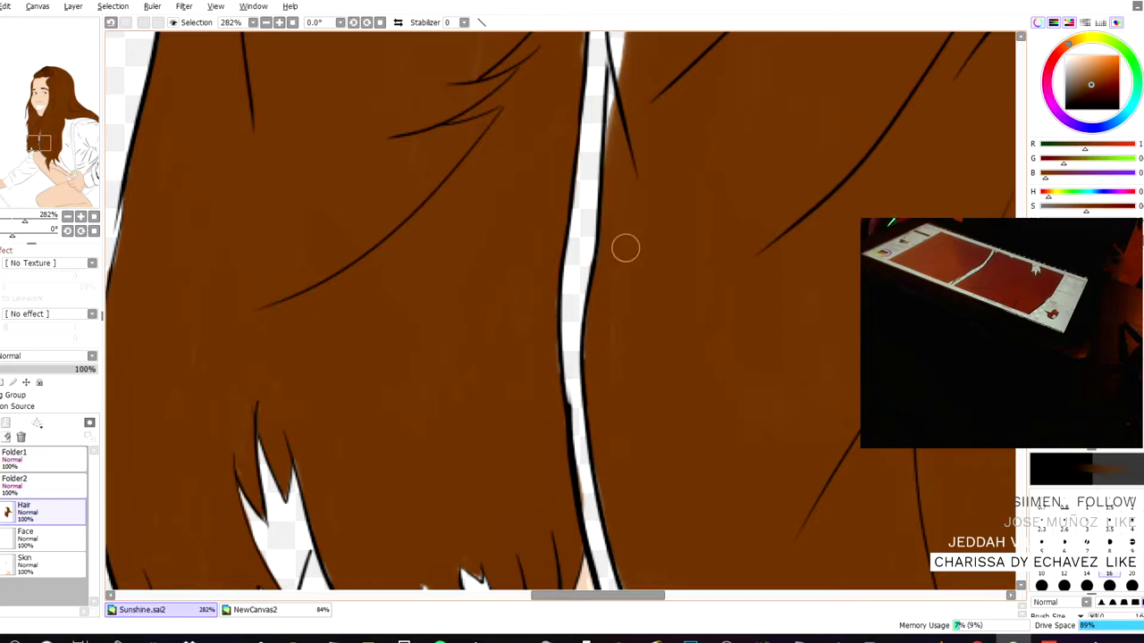
{"action": "left_click_drag", "start_coordinate": [442, 133], "coordinate": [467, 294]}
{"action": "mouse_move", "coordinate": [659, 126]}
{"action": "left_mouse_down"}
{"action": "mouse_move", "coordinate": [652, 166]}
{"action": "mouse_move", "coordinate": [671, 99]}
{"action": "mouse_move", "coordinate": [651, 169]}
{"action": "mouse_move", "coordinate": [646, 128]}
{"action": "mouse_move", "coordinate": [670, 90]}
{"action": "mouse_move", "coordinate": [661, 179]}
{"action": "mouse_move", "coordinate": [653, 149]}
{"action": "mouse_move", "coordinate": [648, 171]}
{"action": "mouse_move", "coordinate": [654, 401]}
{"action": "mouse_move", "coordinate": [649, 294]}
{"action": "mouse_move", "coordinate": [653, 378]}
{"action": "mouse_move", "coordinate": [668, 239]}
{"action": "mouse_move", "coordinate": [649, 240]}
{"action": "mouse_move", "coordinate": [648, 282]}
{"action": "left_mouse_up"}
{"action": "key", "text": "alt+Tab"}
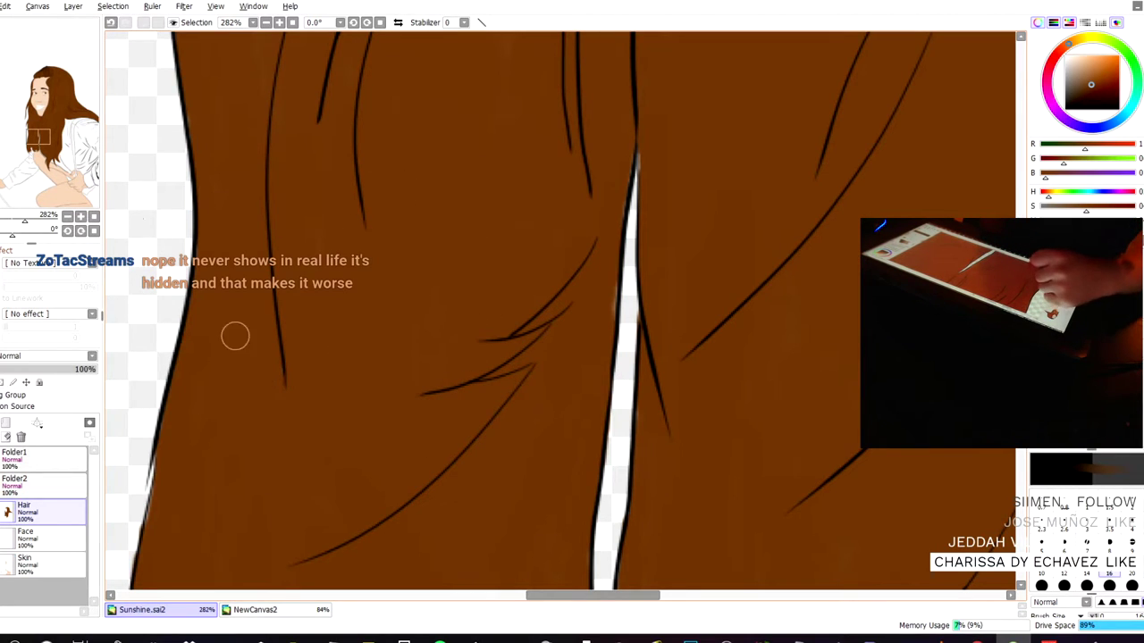
- Review the hair fill on the whole figure and add a new layer above the Hair layer
{"action": "scroll", "coordinate": [577, 365], "scroll_direction": "down", "scroll_amount": 6}
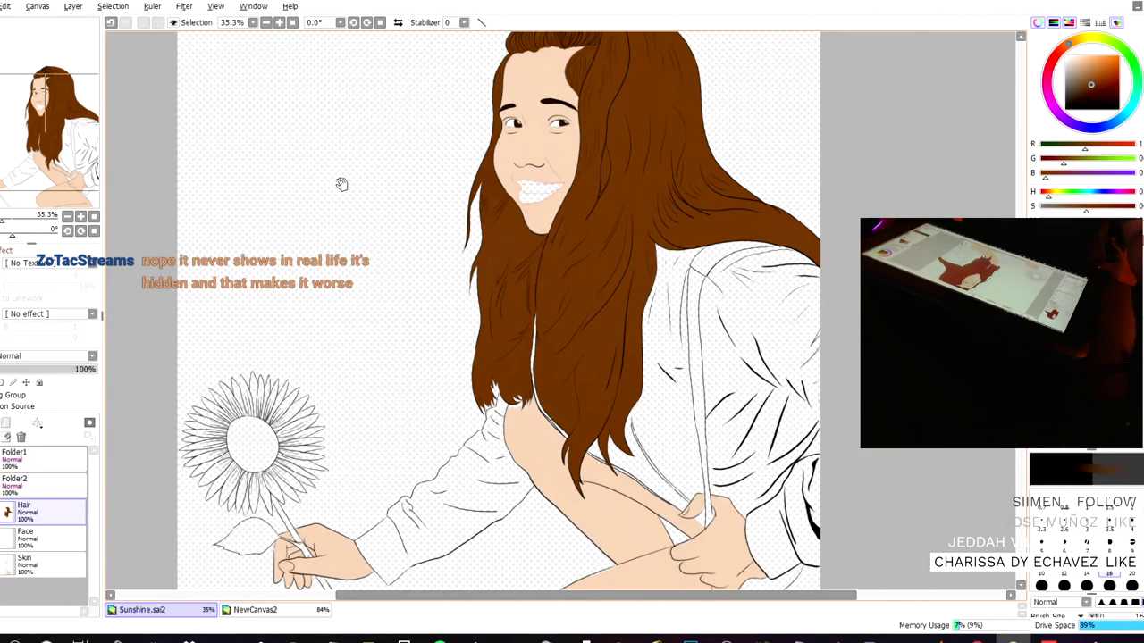
{"action": "mouse_move", "coordinate": [341, 184]}
{"action": "left_mouse_down"}
{"action": "mouse_move", "coordinate": [345, 204]}
{"action": "mouse_move", "coordinate": [317, 131]}
{"action": "mouse_move", "coordinate": [276, 133]}
{"action": "left_mouse_up"}
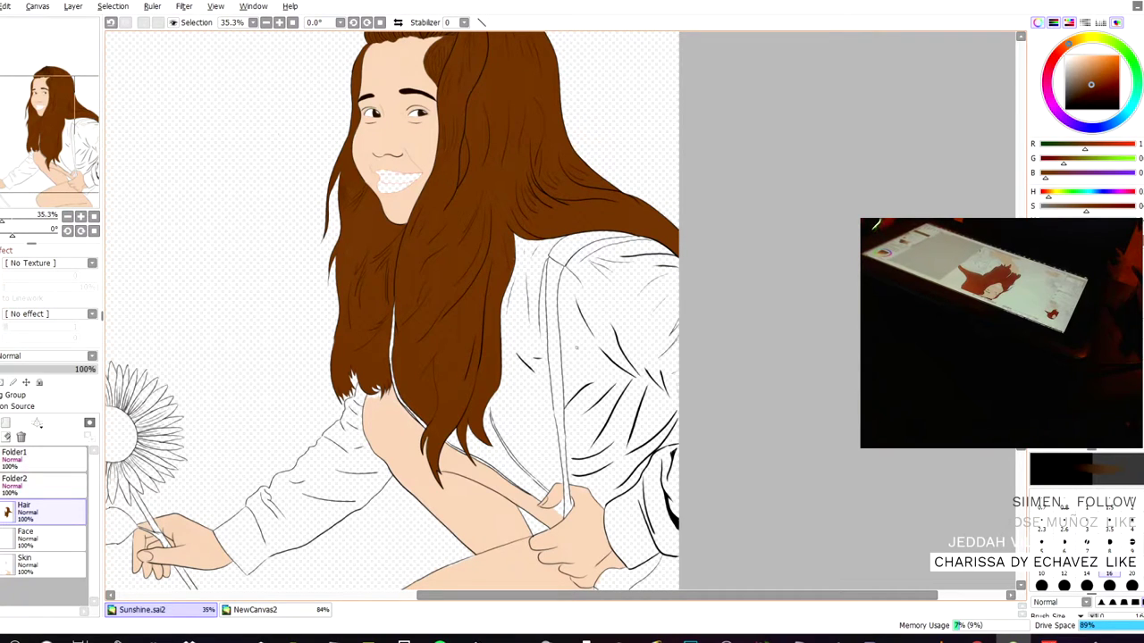
{"action": "left_click_drag", "start_coordinate": [242, 166], "coordinate": [447, 127]}
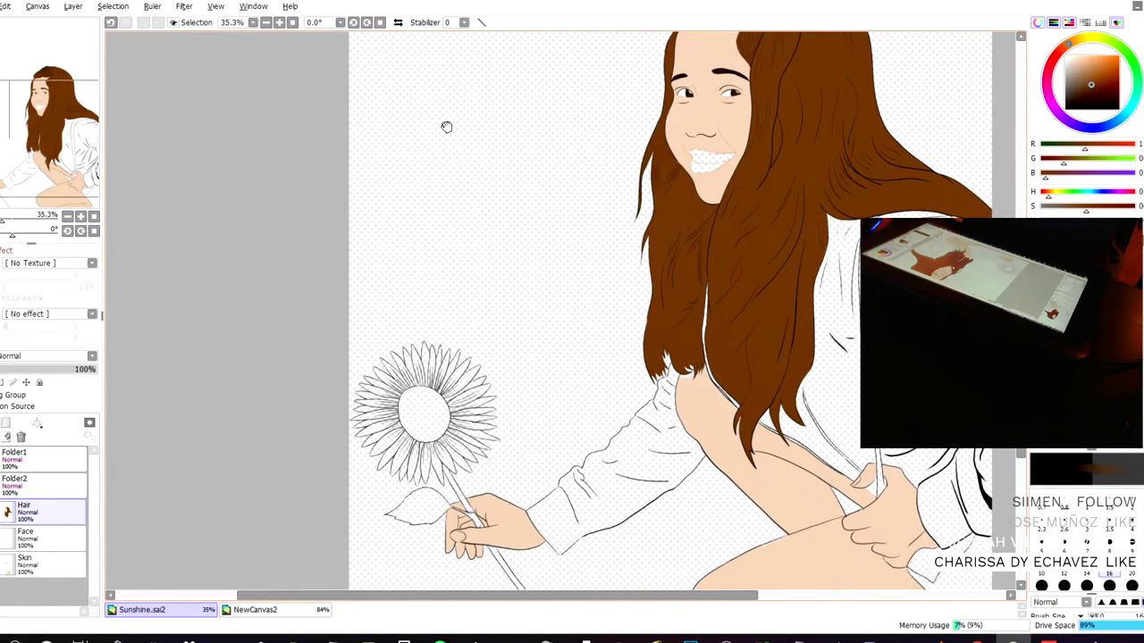
{"action": "left_click_drag", "start_coordinate": [446, 127], "coordinate": [321, 200]}
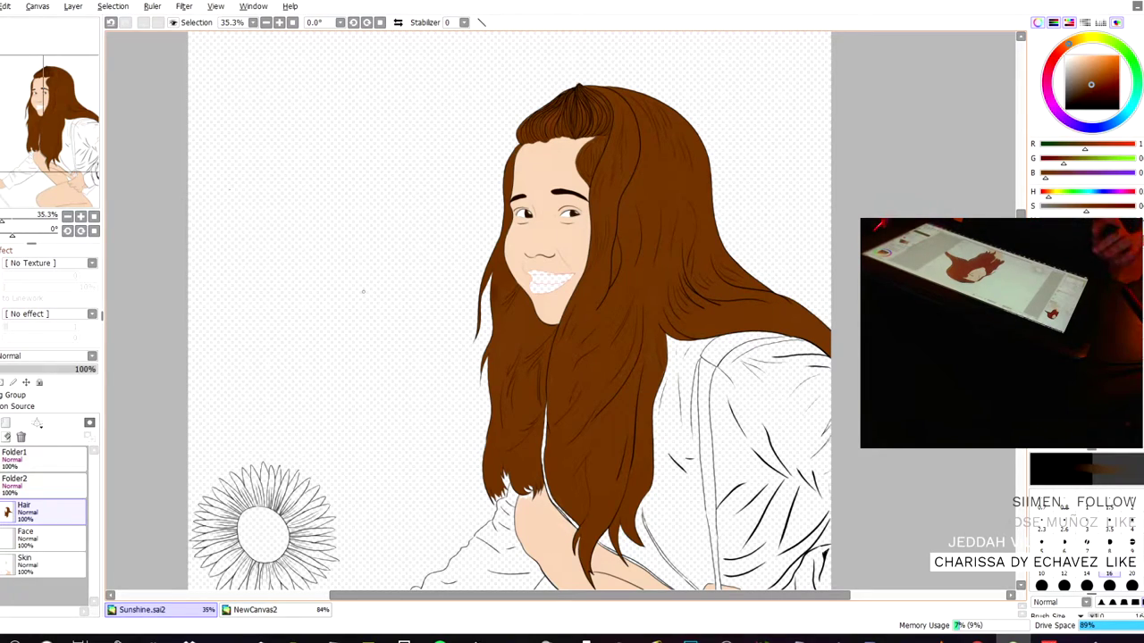
{"action": "key", "text": "ctrl+shift+n"}
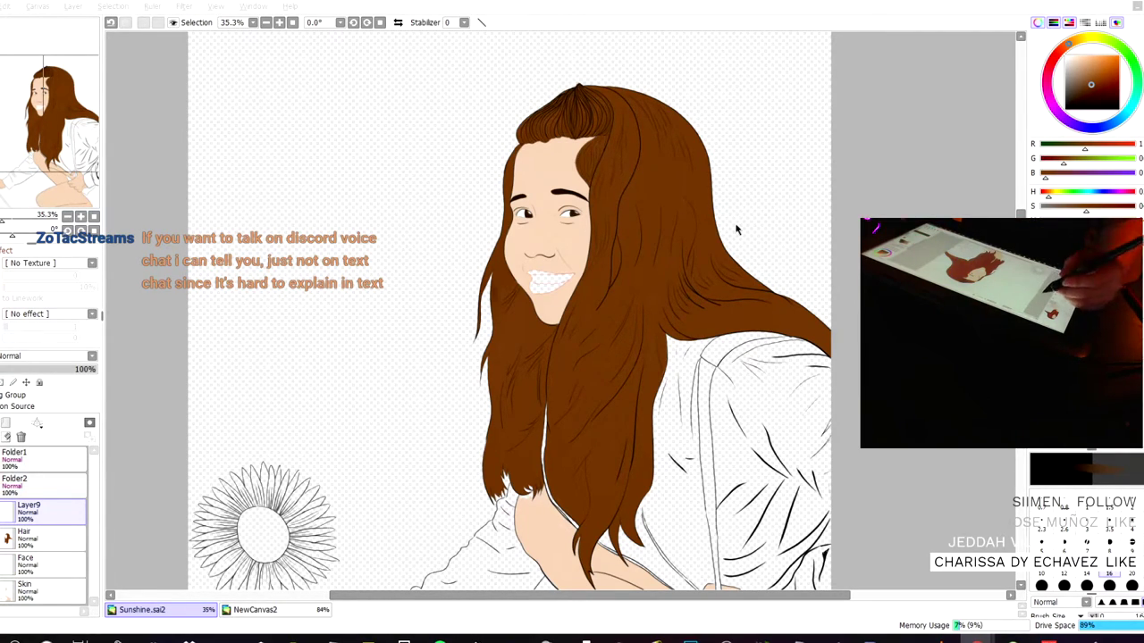
- Switch to a different brush enlarged to size 300, trying brown strokes in the empty area beside the woman and undoing them
{"action": "left_click", "coordinate": [136, 96]}
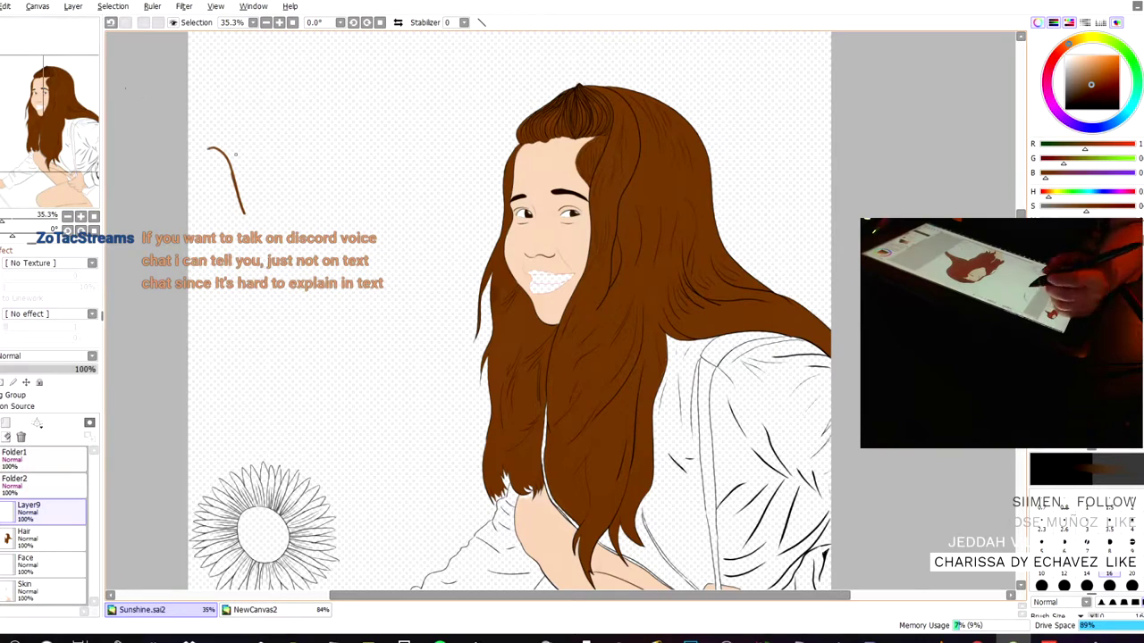
{"action": "key", "text": "ctrl+z"}
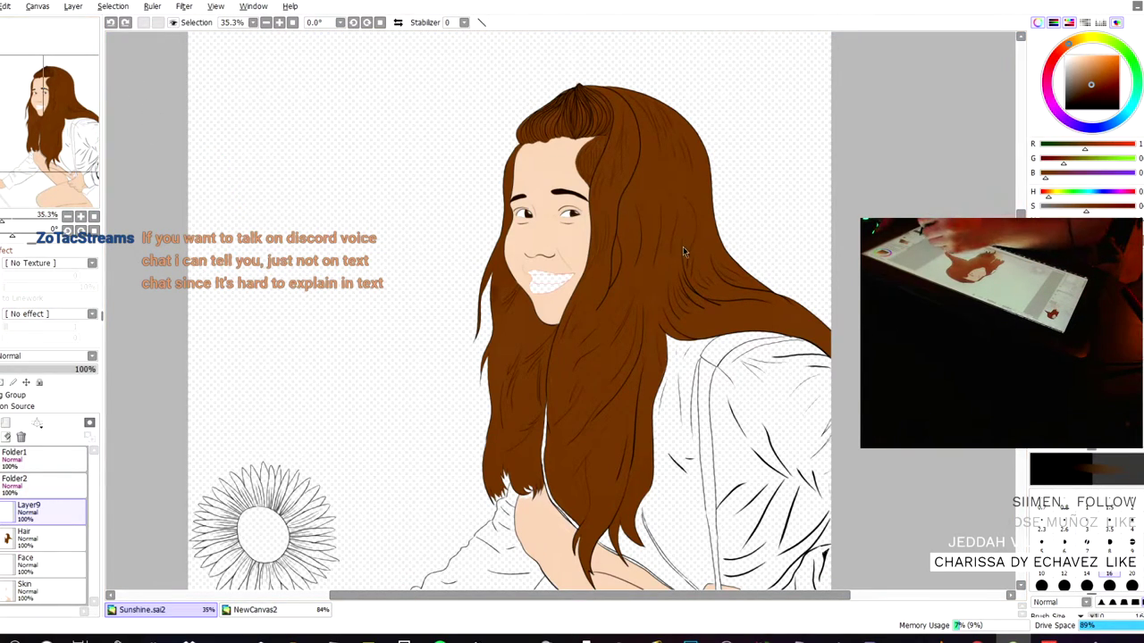
{"action": "key", "text": "n"}
{"action": "key", "text": "bracketright"}
{"action": "key", "text": "bracketright"}
{"action": "key", "text": "bracketright"}
{"action": "key", "text": "bracketright"}
{"action": "key", "text": "bracketright"}
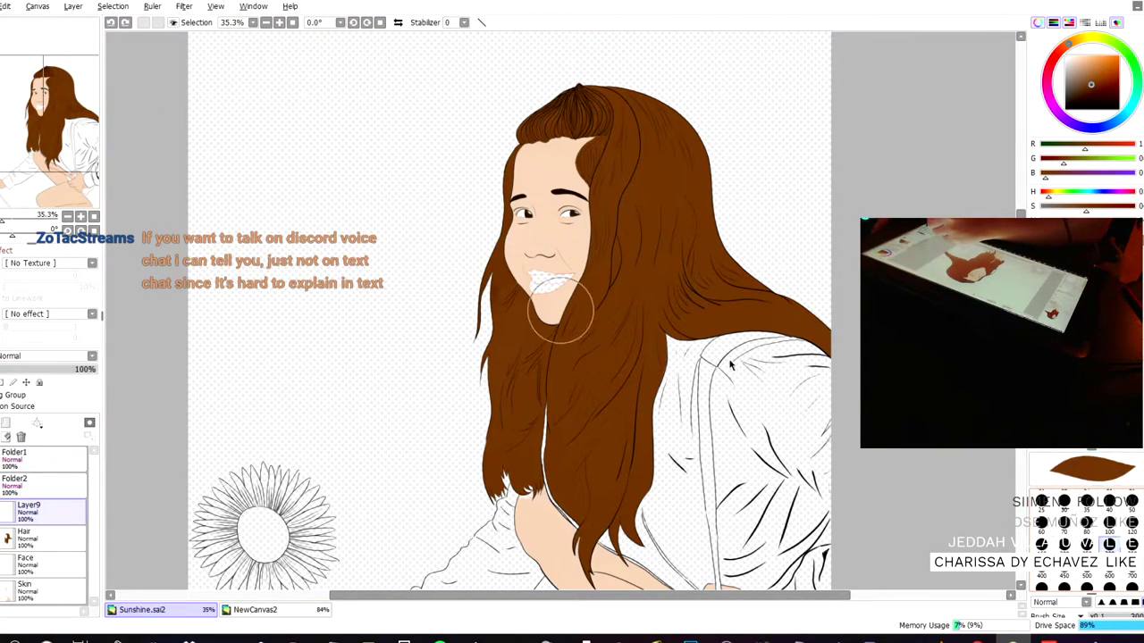
{"action": "left_click_drag", "start_coordinate": [230, 143], "coordinate": [252, 185]}
{"action": "key", "text": "ctrl+z"}
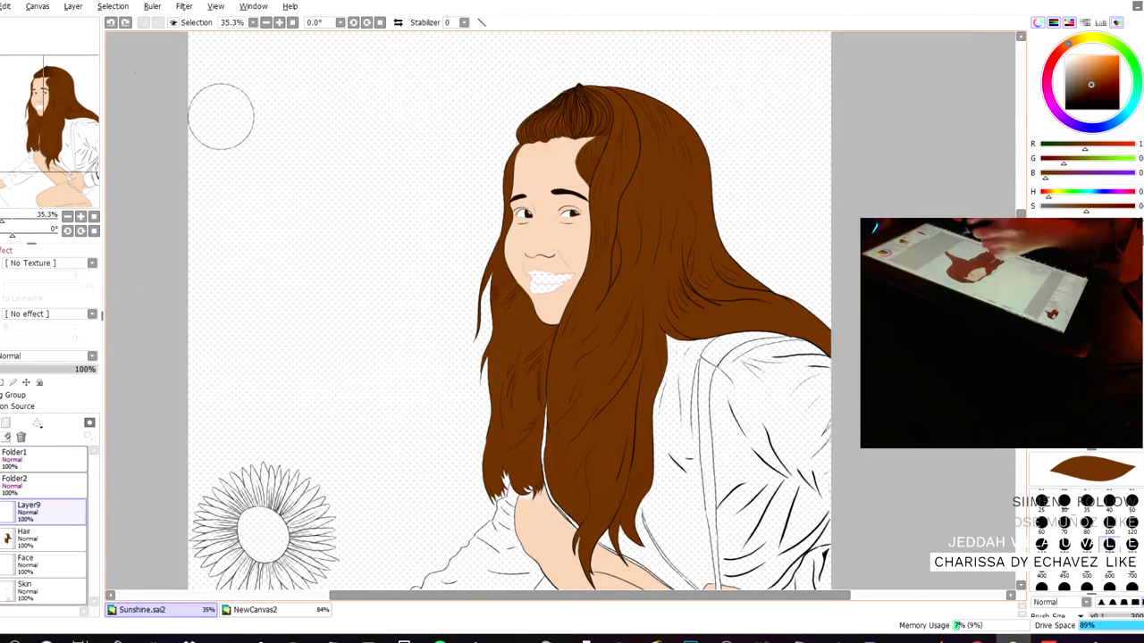
{"action": "left_click", "coordinate": [1064, 502]}
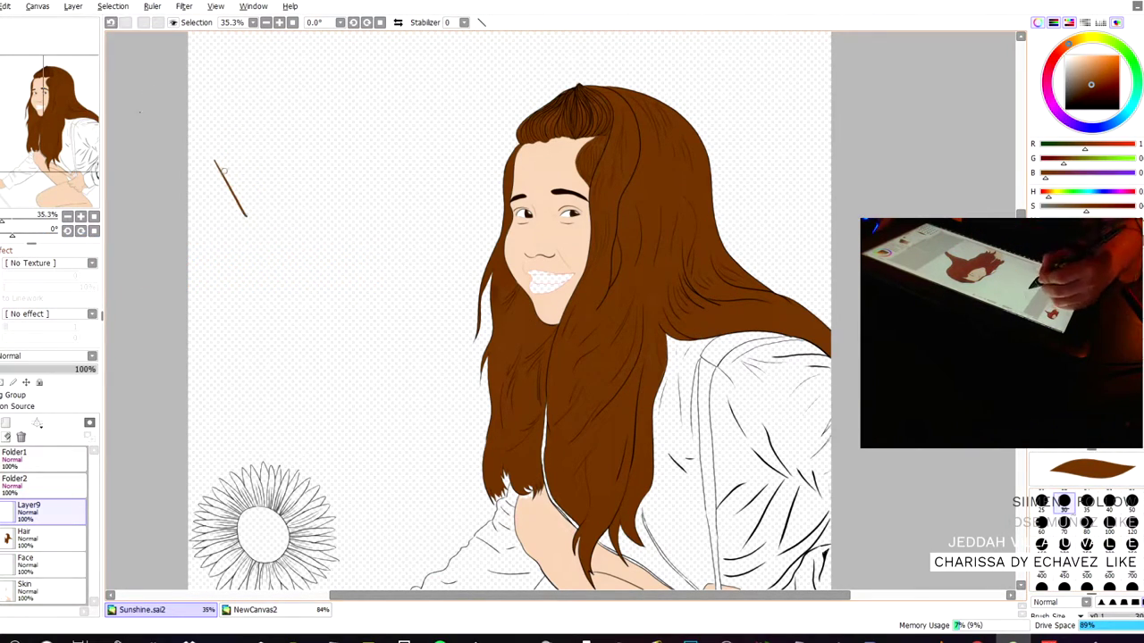
{"action": "key", "text": "ctrl+z"}
{"action": "left_click", "coordinate": [1064, 545]}
{"action": "left_click_drag", "start_coordinate": [219, 172], "coordinate": [242, 222]}
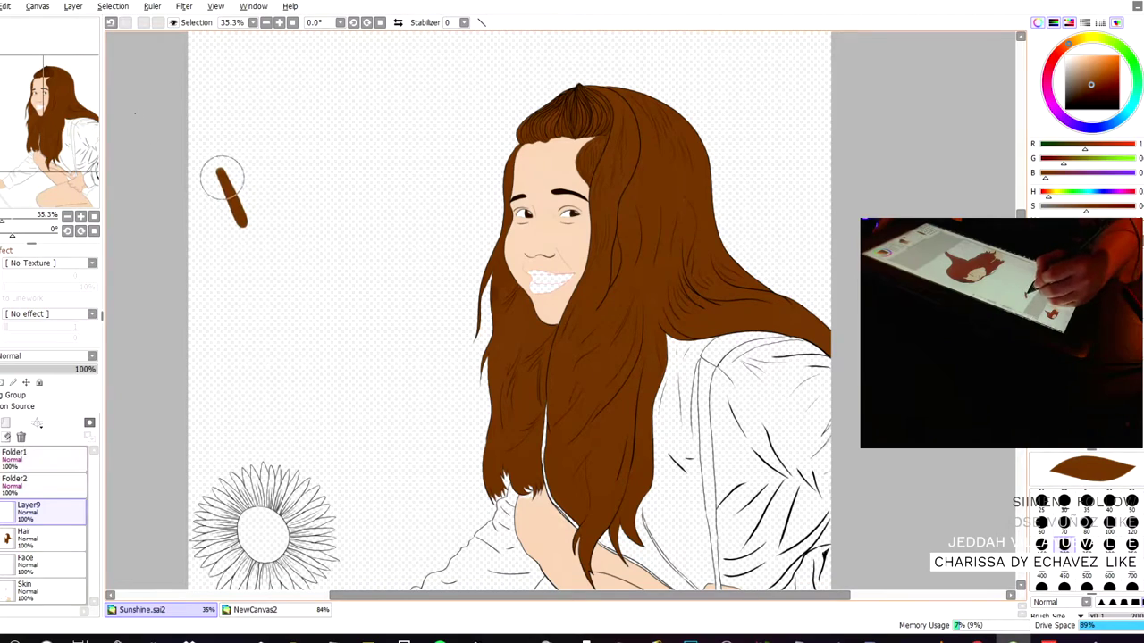
{"action": "key", "text": "ctrl+z"}
- Choose a dark blue and brush size 160, undoing the test strokes in the empty area
{"action": "mouse_move", "coordinate": [1091, 84]}
{"action": "left_mouse_down"}
{"action": "mouse_move", "coordinate": [1113, 99]}
{"action": "mouse_move", "coordinate": [1098, 77]}
{"action": "left_mouse_up"}
{"action": "left_click", "coordinate": [1119, 119]}
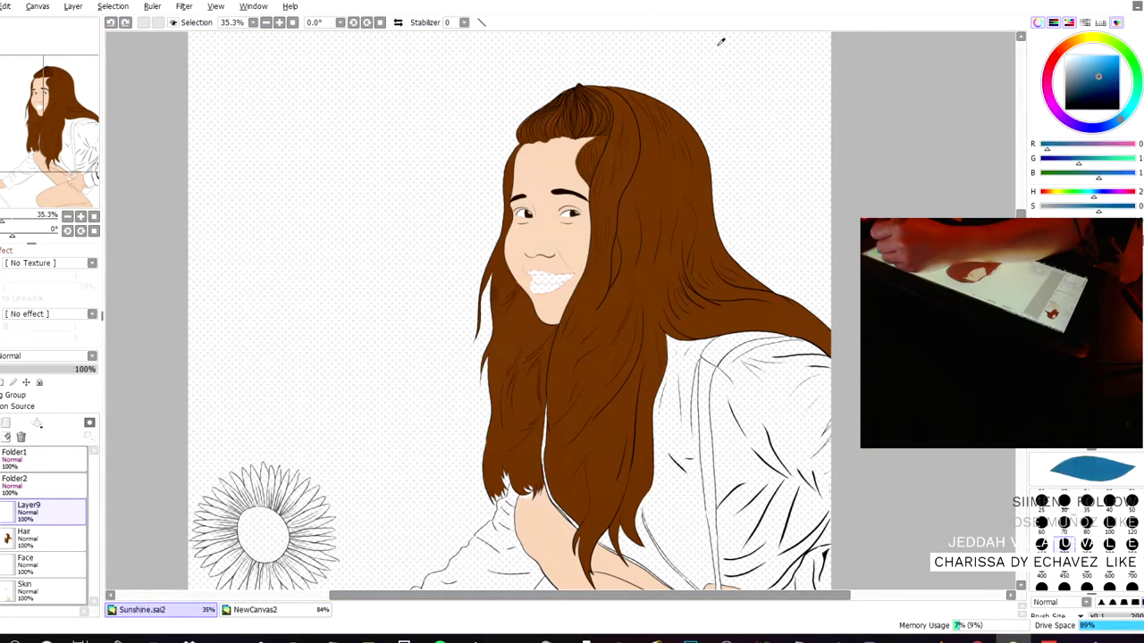
{"action": "mouse_move", "coordinate": [210, 126]}
{"action": "left_mouse_down"}
{"action": "mouse_move", "coordinate": [247, 191]}
{"action": "mouse_move", "coordinate": [234, 213]}
{"action": "left_mouse_up"}
{"action": "key", "text": "ctrl+z"}
{"action": "mouse_move", "coordinate": [209, 170]}
{"action": "left_mouse_down"}
{"action": "mouse_move", "coordinate": [228, 173]}
{"action": "mouse_move", "coordinate": [205, 194]}
{"action": "left_mouse_up"}
{"action": "mouse_move", "coordinate": [257, 161]}
{"action": "left_mouse_down"}
{"action": "mouse_move", "coordinate": [271, 174]}
{"action": "mouse_move", "coordinate": [284, 166]}
{"action": "left_mouse_up"}
{"action": "key", "text": "ctrl+z"}
{"action": "key", "text": "ctrl+z"}
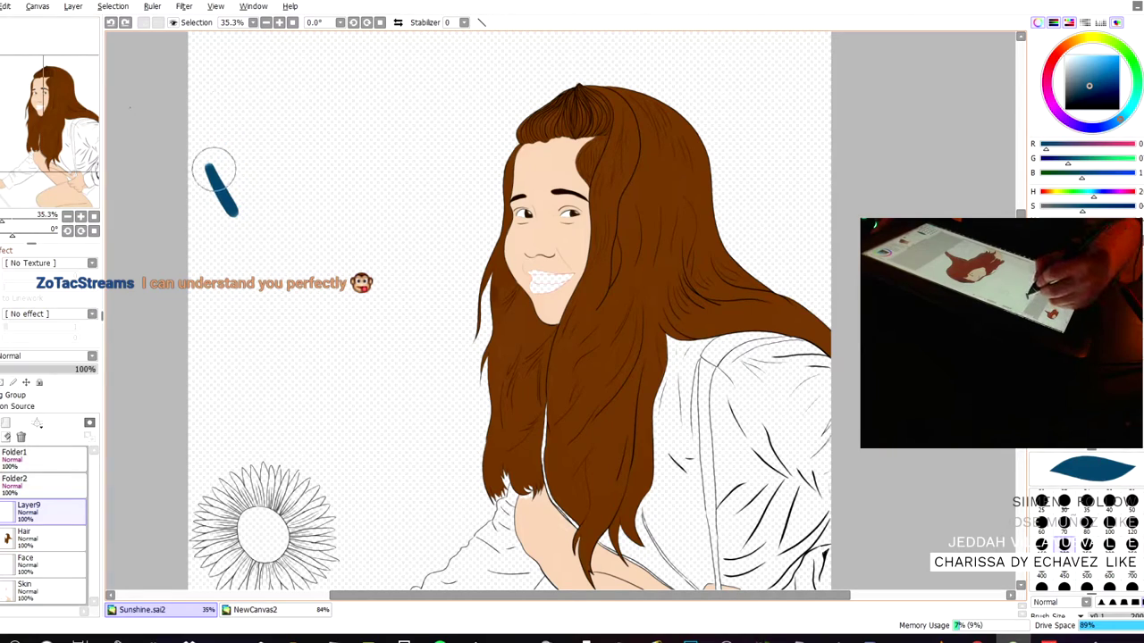
{"action": "key", "text": "ctrl+z"}
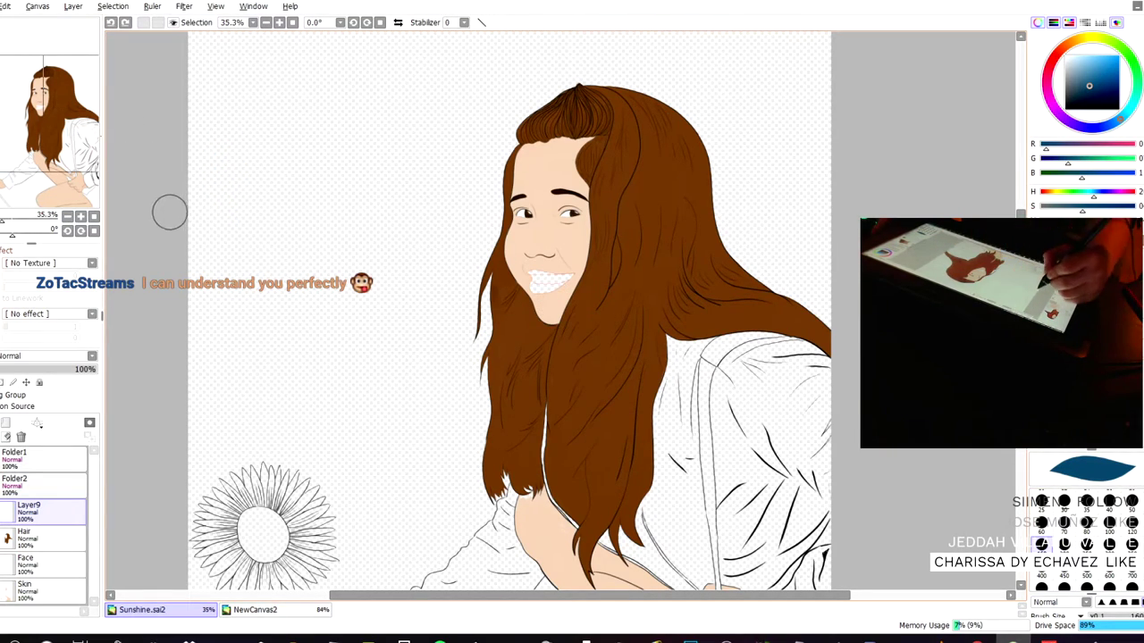
{"action": "left_click_drag", "start_coordinate": [194, 215], "coordinate": [234, 257]}
{"action": "key", "text": "ctrl+z"}
{"action": "mouse_move", "coordinate": [221, 189]}
{"action": "left_mouse_down"}
{"action": "mouse_move", "coordinate": [216, 223]}
{"action": "mouse_move", "coordinate": [216, 192]}
{"action": "mouse_move", "coordinate": [253, 194]}
{"action": "left_mouse_up"}
{"action": "key", "text": "ctrl+z"}
{"action": "key", "text": "ctrl+z"}
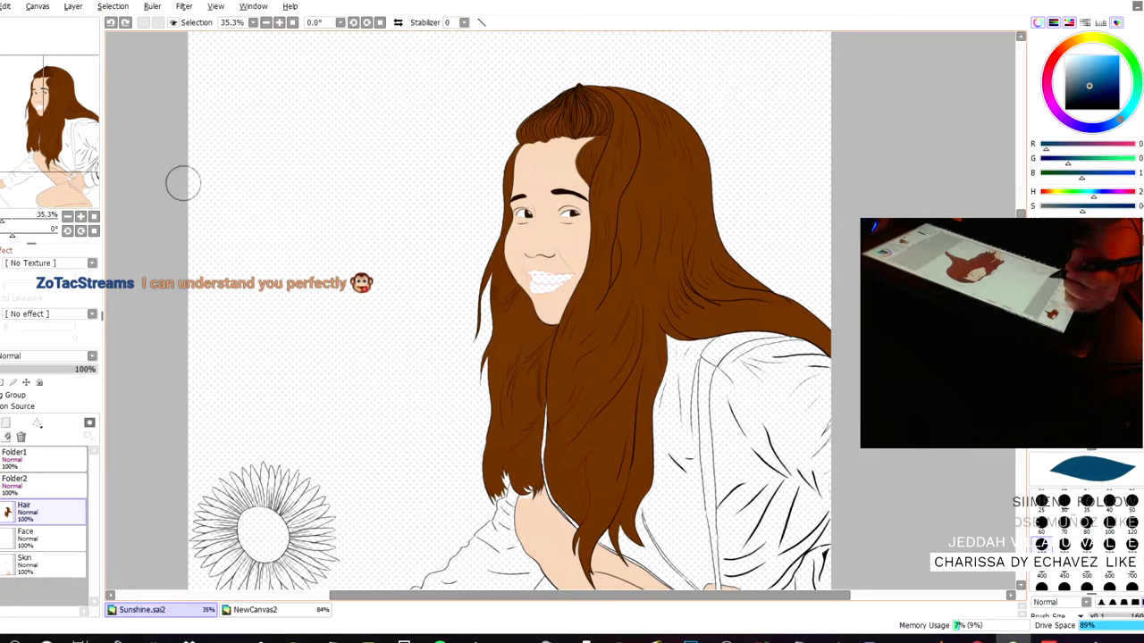
{"action": "left_click", "coordinate": [6, 6]}
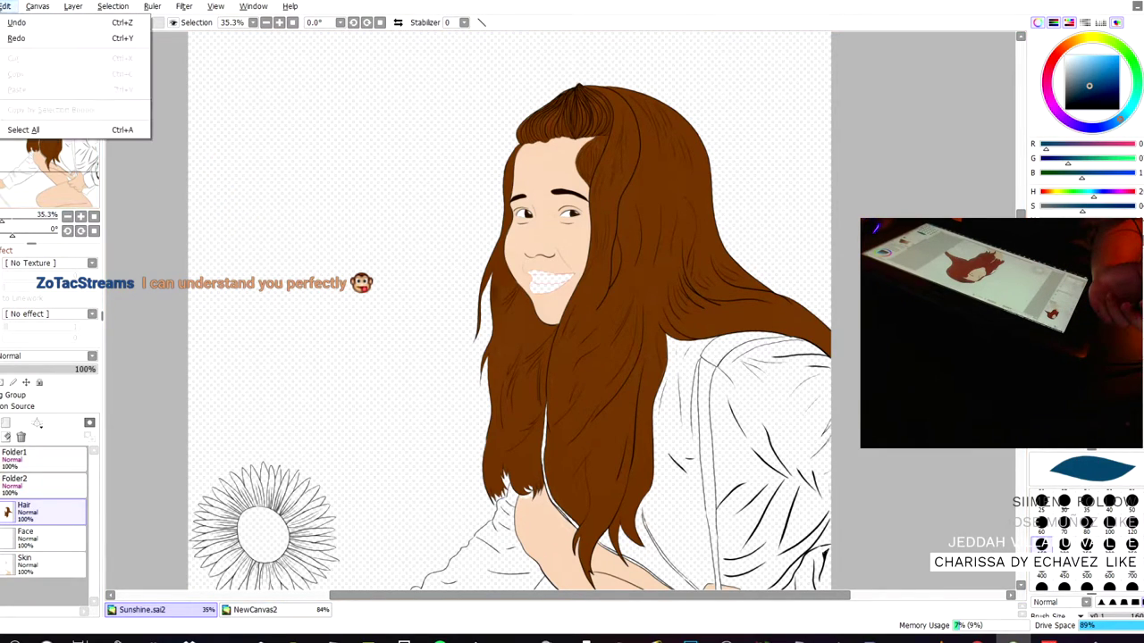
{"action": "left_click", "coordinate": [16, 38]}
{"action": "left_click", "coordinate": [5, 6]}
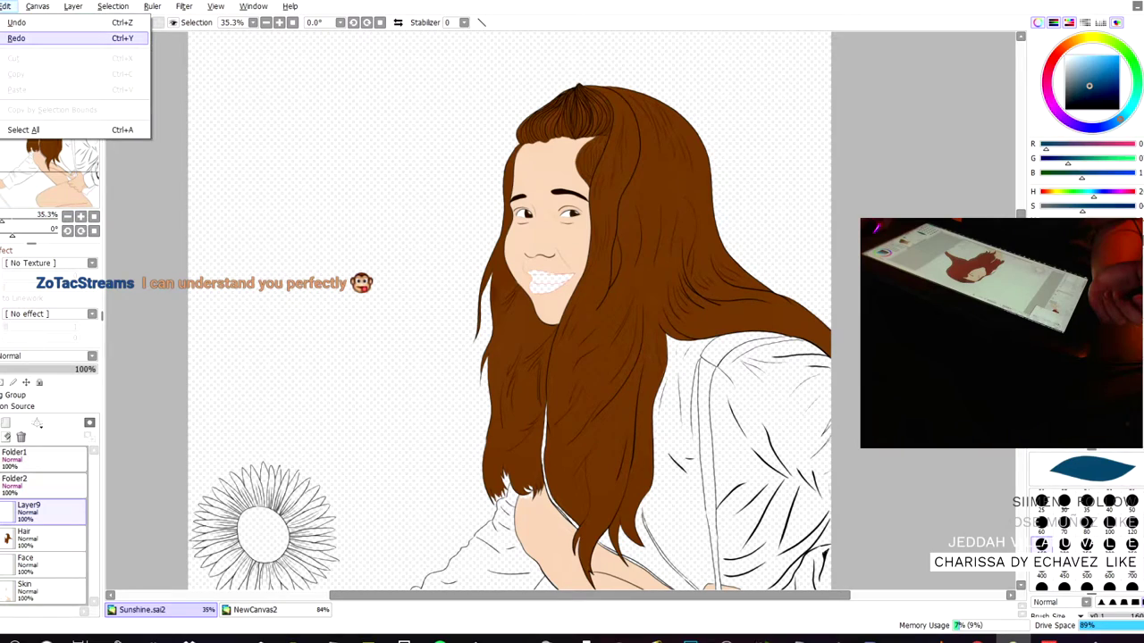
{"action": "left_click", "coordinate": [16, 38]}
{"action": "left_click", "coordinate": [5, 6]}
{"action": "left_click", "coordinate": [16, 22]}
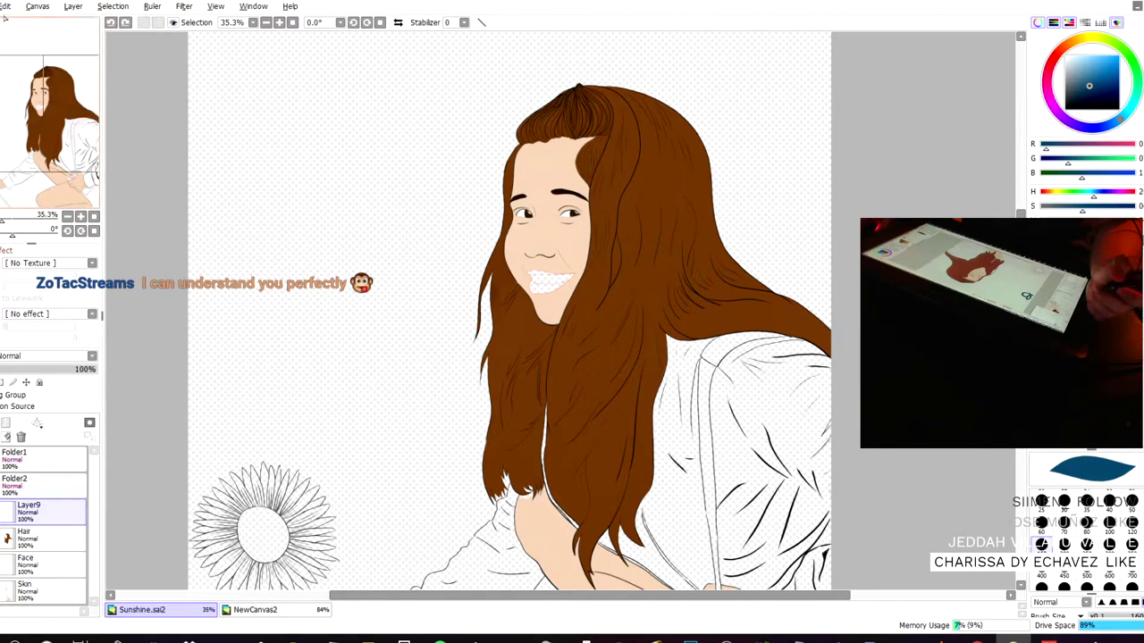
{"action": "mouse_move", "coordinate": [211, 191]}
{"action": "left_mouse_down"}
{"action": "mouse_move", "coordinate": [232, 234]}
{"action": "mouse_move", "coordinate": [229, 154]}
{"action": "mouse_move", "coordinate": [231, 197]}
{"action": "mouse_move", "coordinate": [208, 201]}
{"action": "mouse_move", "coordinate": [239, 173]}
{"action": "mouse_move", "coordinate": [237, 190]}
{"action": "mouse_move", "coordinate": [209, 203]}
{"action": "mouse_move", "coordinate": [230, 233]}
{"action": "mouse_move", "coordinate": [206, 189]}
{"action": "mouse_move", "coordinate": [217, 213]}
{"action": "mouse_move", "coordinate": [230, 237]}
{"action": "left_mouse_up"}
{"action": "key", "text": "ctrl+z"}
{"action": "key", "text": "ctrl+z"}
{"action": "key", "text": "ctrl+z"}
{"action": "key", "text": "ctrl+z"}
{"action": "key", "text": "ctrl+z"}
- Handwrite "Be right" in dark blue, slanting upward in the empty area above the sunflower on the new layer
{"action": "mouse_move", "coordinate": [206, 184]}
{"action": "left_mouse_down"}
{"action": "mouse_move", "coordinate": [247, 195]}
{"action": "mouse_move", "coordinate": [202, 194]}
{"action": "mouse_move", "coordinate": [258, 181]}
{"action": "mouse_move", "coordinate": [261, 190]}
{"action": "mouse_move", "coordinate": [273, 164]}
{"action": "mouse_move", "coordinate": [312, 167]}
{"action": "mouse_move", "coordinate": [310, 136]}
{"action": "mouse_move", "coordinate": [322, 130]}
{"action": "mouse_move", "coordinate": [335, 145]}
{"action": "mouse_move", "coordinate": [317, 114]}
{"action": "mouse_move", "coordinate": [344, 114]}
{"action": "mouse_move", "coordinate": [351, 98]}
{"action": "mouse_move", "coordinate": [347, 163]}
{"action": "left_mouse_up"}
{"action": "left_click", "coordinate": [311, 118]}
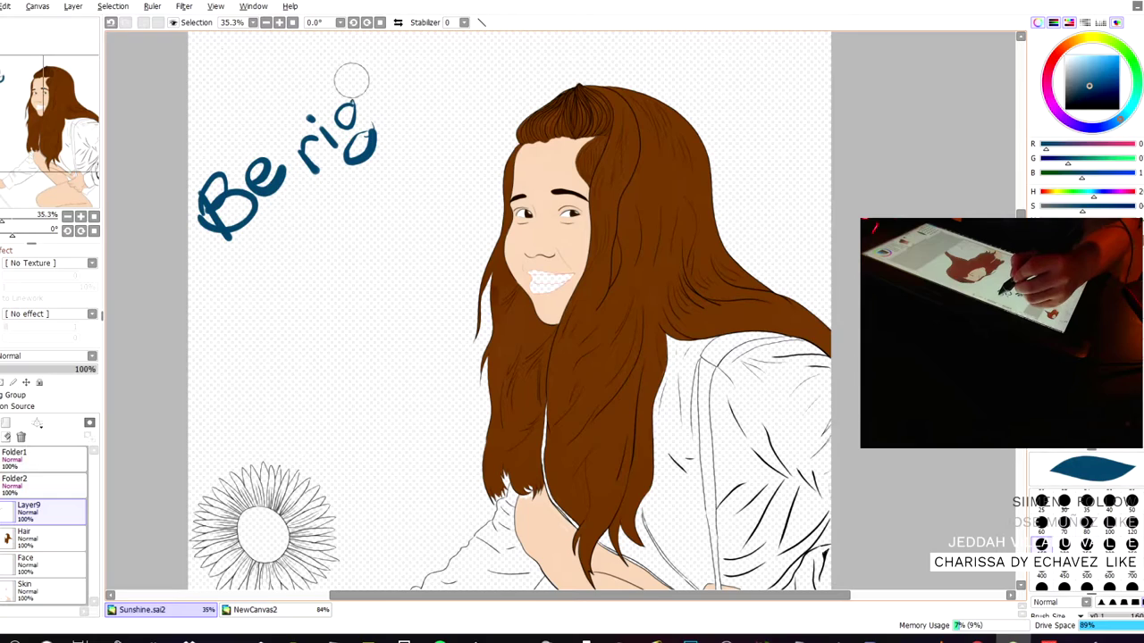
{"action": "mouse_move", "coordinate": [351, 79]}
{"action": "left_mouse_down"}
{"action": "mouse_move", "coordinate": [374, 105]}
{"action": "mouse_move", "coordinate": [388, 101]}
{"action": "left_mouse_up"}
{"action": "left_click_drag", "start_coordinate": [376, 66], "coordinate": [402, 86]}
{"action": "left_click_drag", "start_coordinate": [375, 84], "coordinate": [390, 67]}
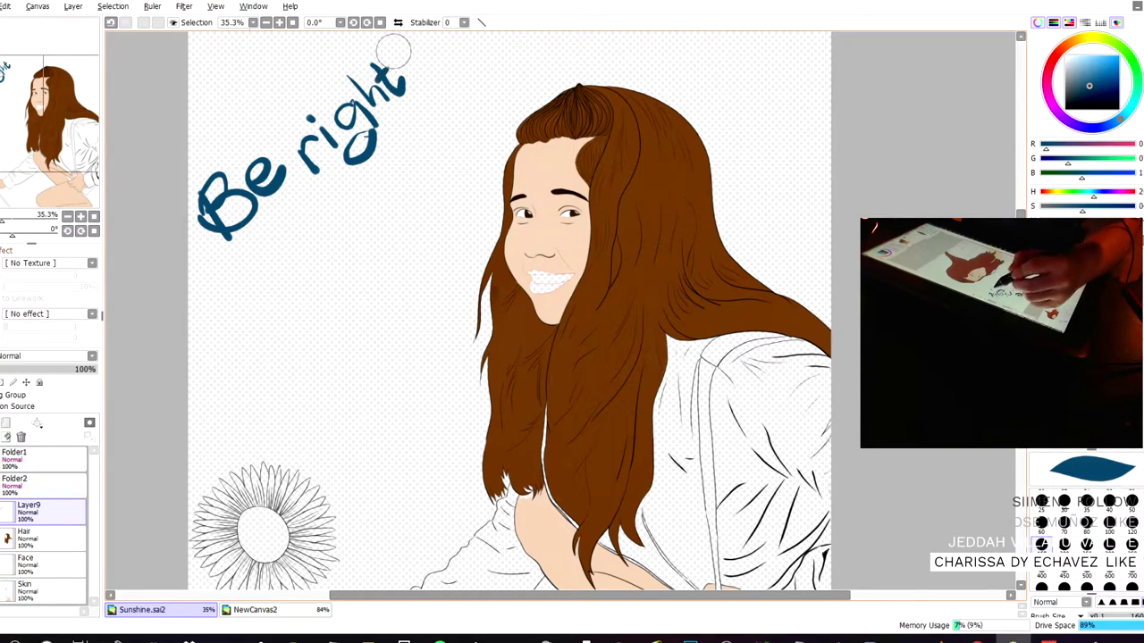
- Handwrite "back!" in dark blue on a slanted line beneath "Be right"
{"action": "mouse_move", "coordinate": [314, 234]}
{"action": "left_mouse_down"}
{"action": "mouse_move", "coordinate": [288, 278]}
{"action": "mouse_move", "coordinate": [332, 261]}
{"action": "left_mouse_up"}
{"action": "left_click_drag", "start_coordinate": [369, 223], "coordinate": [358, 252]}
{"action": "left_click_drag", "start_coordinate": [377, 179], "coordinate": [413, 202]}
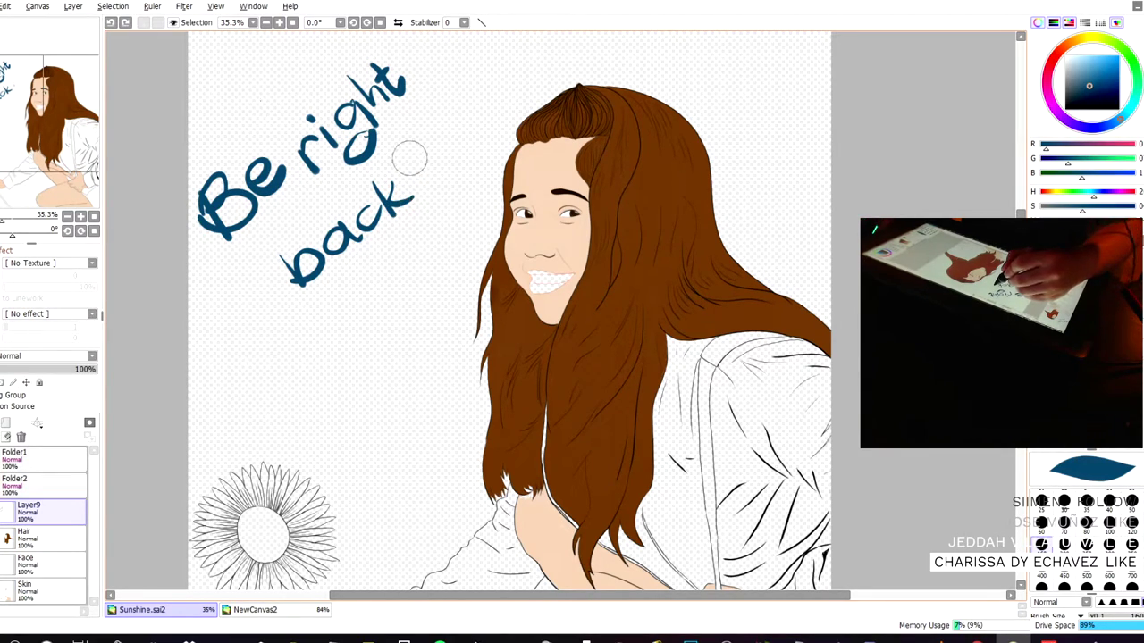
{"action": "left_click_drag", "start_coordinate": [417, 158], "coordinate": [413, 177]}
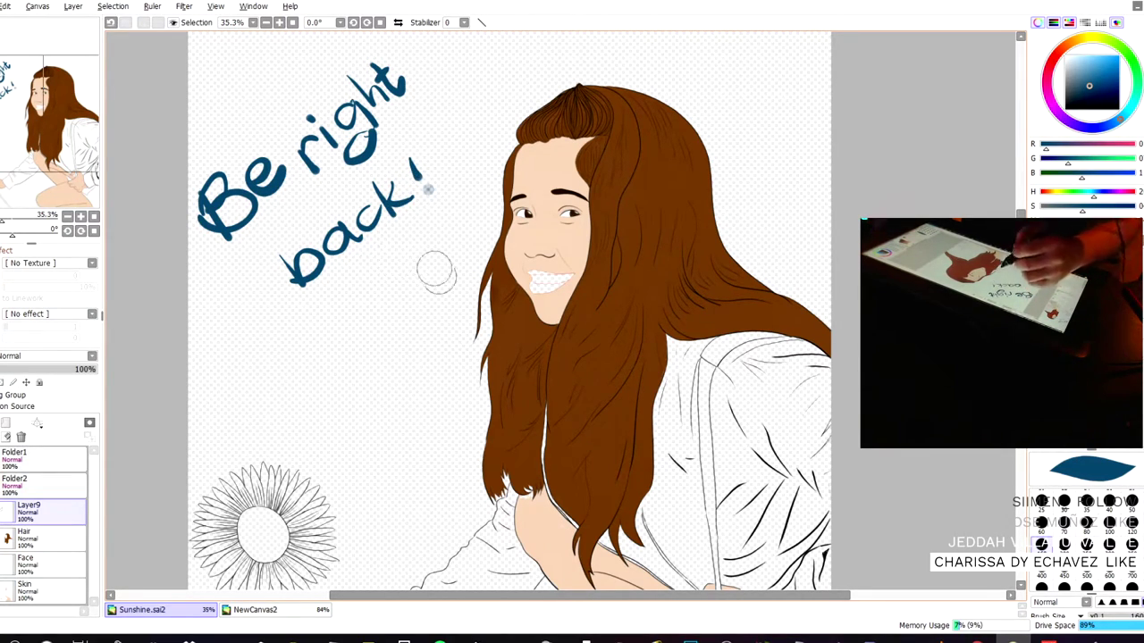
{"action": "left_click", "coordinate": [416, 181]}
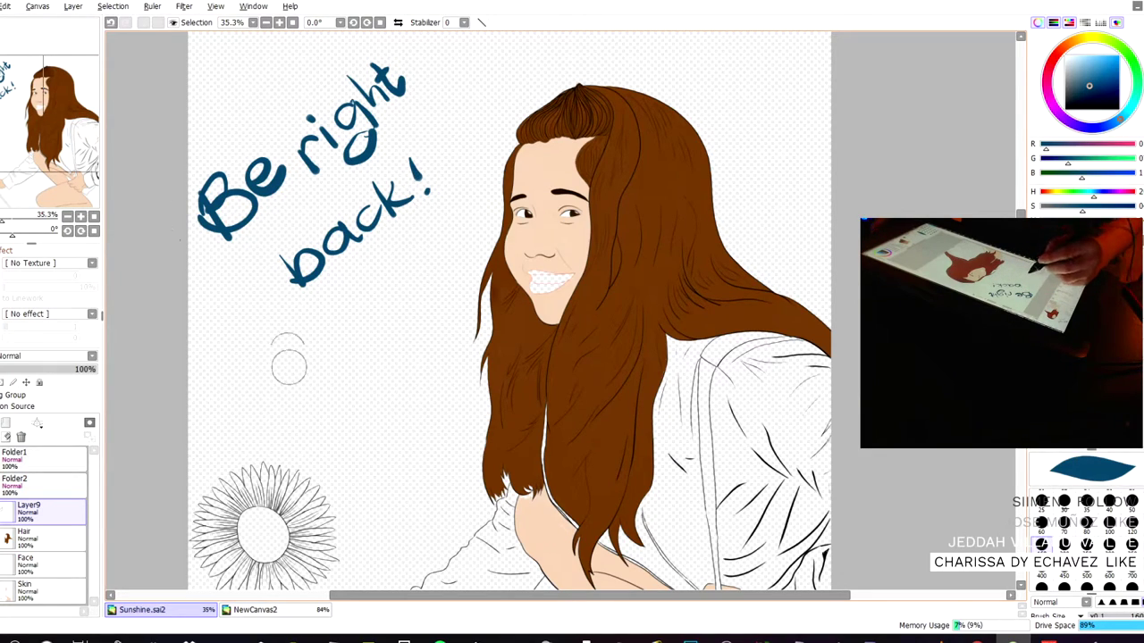
- Choose magenta and handwrite "Just having dinner" on two slanted lines between "back!" and the sunflower
{"action": "mouse_move", "coordinate": [1075, 76]}
{"action": "left_mouse_down"}
{"action": "mouse_move", "coordinate": [1099, 70]}
{"action": "mouse_move", "coordinate": [1095, 126]}
{"action": "mouse_move", "coordinate": [1048, 90]}
{"action": "left_mouse_up"}
{"action": "left_click", "coordinate": [1138, 78]}
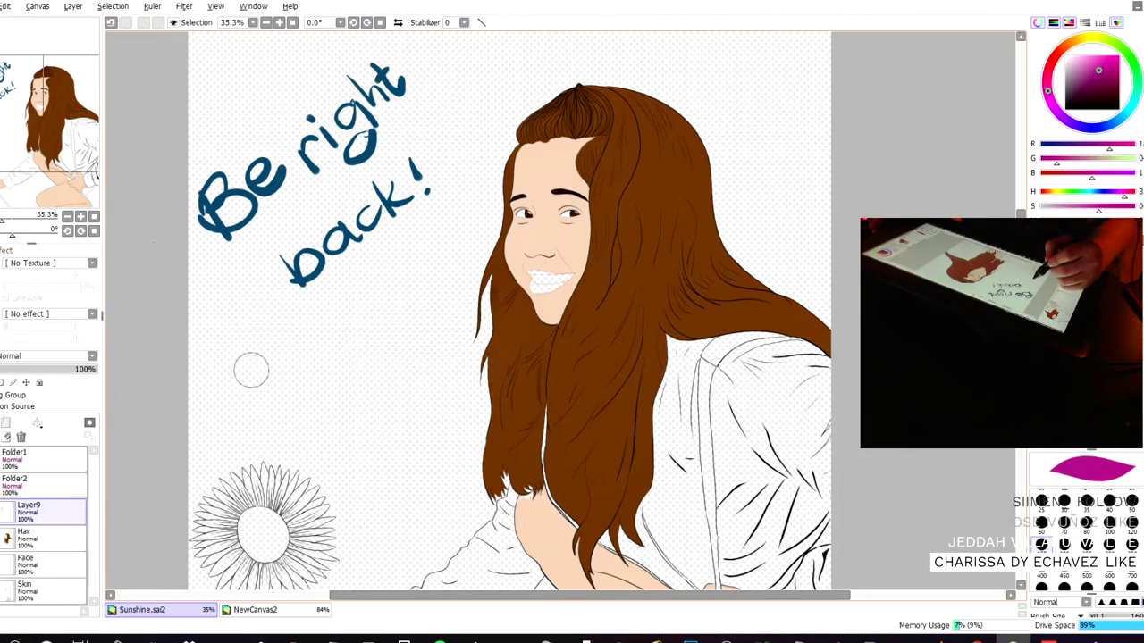
{"action": "mouse_move", "coordinate": [224, 388]}
{"action": "left_mouse_down"}
{"action": "mouse_move", "coordinate": [216, 427]}
{"action": "mouse_move", "coordinate": [199, 434]}
{"action": "mouse_move", "coordinate": [218, 397]}
{"action": "mouse_move", "coordinate": [241, 413]}
{"action": "left_mouse_up"}
{"action": "key", "text": "ctrl+z"}
{"action": "mouse_move", "coordinate": [268, 357]}
{"action": "left_mouse_down"}
{"action": "mouse_move", "coordinate": [264, 400]}
{"action": "mouse_move", "coordinate": [283, 366]}
{"action": "left_mouse_up"}
{"action": "mouse_move", "coordinate": [300, 332]}
{"action": "left_mouse_down"}
{"action": "mouse_move", "coordinate": [296, 368]}
{"action": "mouse_move", "coordinate": [318, 364]}
{"action": "left_mouse_up"}
{"action": "mouse_move", "coordinate": [334, 329]}
{"action": "left_mouse_down"}
{"action": "mouse_move", "coordinate": [329, 339]}
{"action": "mouse_move", "coordinate": [343, 349]}
{"action": "mouse_move", "coordinate": [356, 297]}
{"action": "left_mouse_up"}
{"action": "left_click_drag", "start_coordinate": [362, 298], "coordinate": [394, 285]}
{"action": "left_click", "coordinate": [346, 284]}
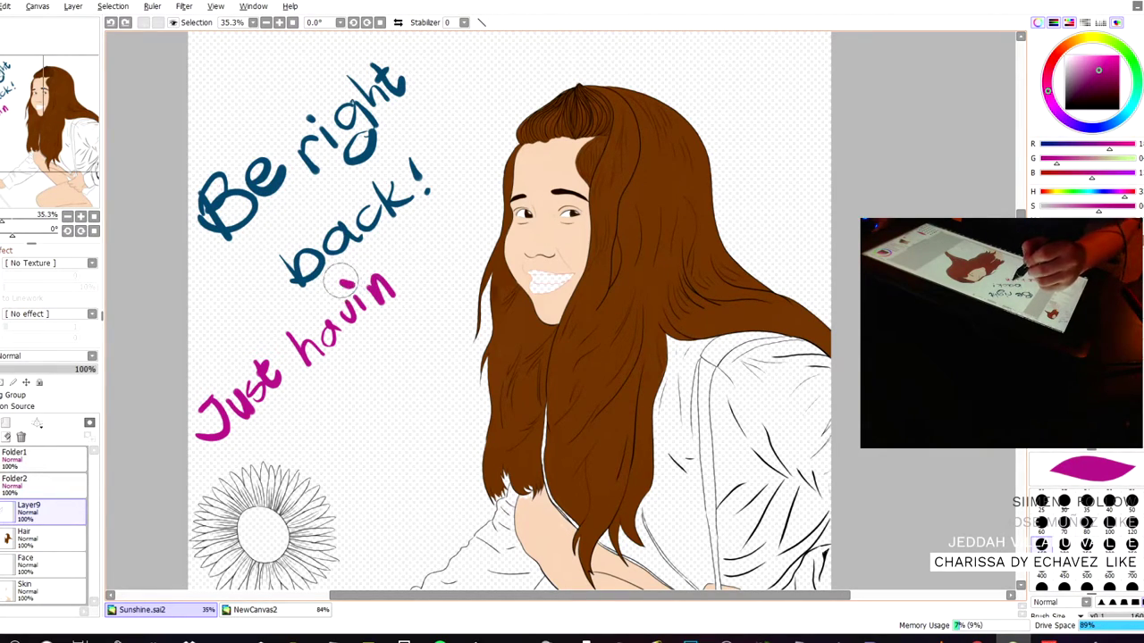
{"action": "mouse_move", "coordinate": [420, 257]}
{"action": "left_mouse_down"}
{"action": "mouse_move", "coordinate": [393, 268]}
{"action": "mouse_move", "coordinate": [412, 311]}
{"action": "left_mouse_up"}
{"action": "mouse_move", "coordinate": [317, 440]}
{"action": "left_mouse_down"}
{"action": "mouse_move", "coordinate": [315, 474]}
{"action": "mouse_move", "coordinate": [315, 430]}
{"action": "mouse_move", "coordinate": [370, 405]}
{"action": "mouse_move", "coordinate": [381, 412]}
{"action": "mouse_move", "coordinate": [386, 387]}
{"action": "mouse_move", "coordinate": [414, 393]}
{"action": "mouse_move", "coordinate": [438, 340]}
{"action": "left_mouse_up"}
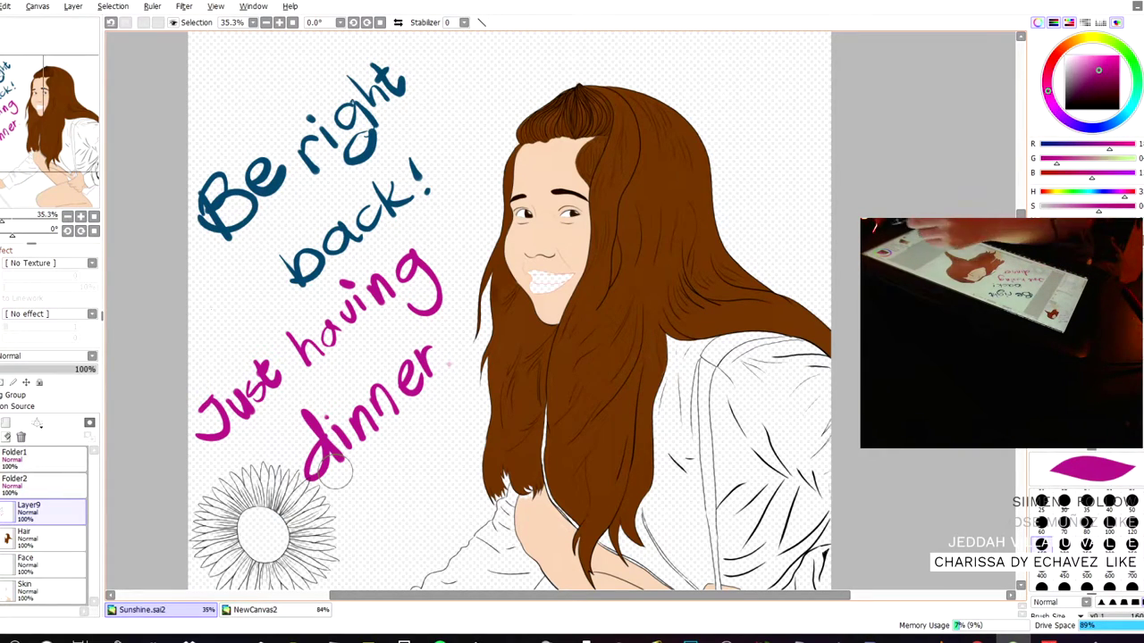
- Choose an olive yellow and handwrite "Leave msg." on a slanted line beneath "dinner"
{"action": "left_click", "coordinate": [1084, 71]}
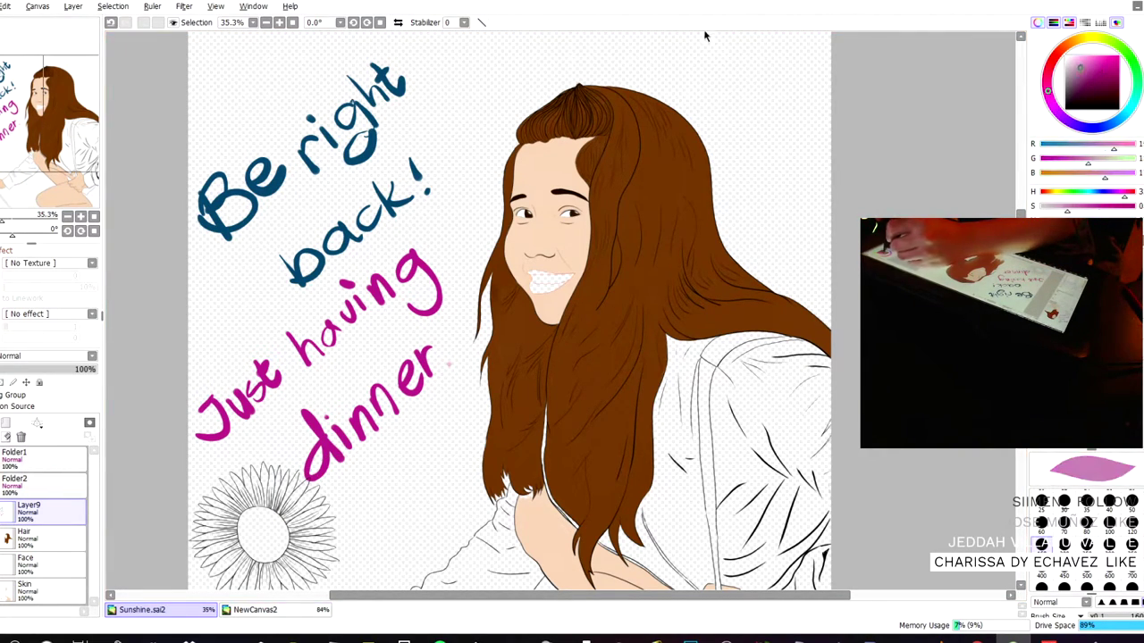
{"action": "left_click", "coordinate": [1083, 38]}
{"action": "left_click", "coordinate": [1092, 76]}
{"action": "left_click", "coordinate": [1094, 75]}
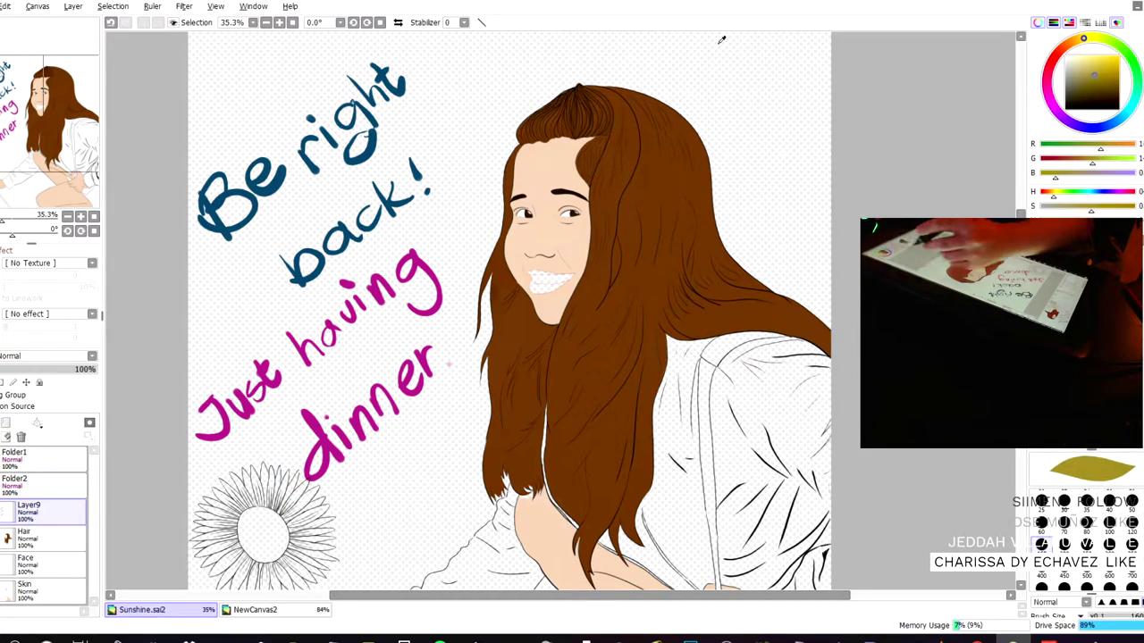
{"action": "mouse_move", "coordinate": [267, 554]}
{"action": "left_mouse_down"}
{"action": "mouse_move", "coordinate": [305, 584]}
{"action": "mouse_move", "coordinate": [340, 531]}
{"action": "mouse_move", "coordinate": [336, 555]}
{"action": "mouse_move", "coordinate": [360, 541]}
{"action": "mouse_move", "coordinate": [373, 510]}
{"action": "mouse_move", "coordinate": [384, 521]}
{"action": "mouse_move", "coordinate": [447, 422]}
{"action": "mouse_move", "coordinate": [462, 450]}
{"action": "mouse_move", "coordinate": [470, 405]}
{"action": "mouse_move", "coordinate": [496, 422]}
{"action": "mouse_move", "coordinate": [510, 394]}
{"action": "left_mouse_up"}
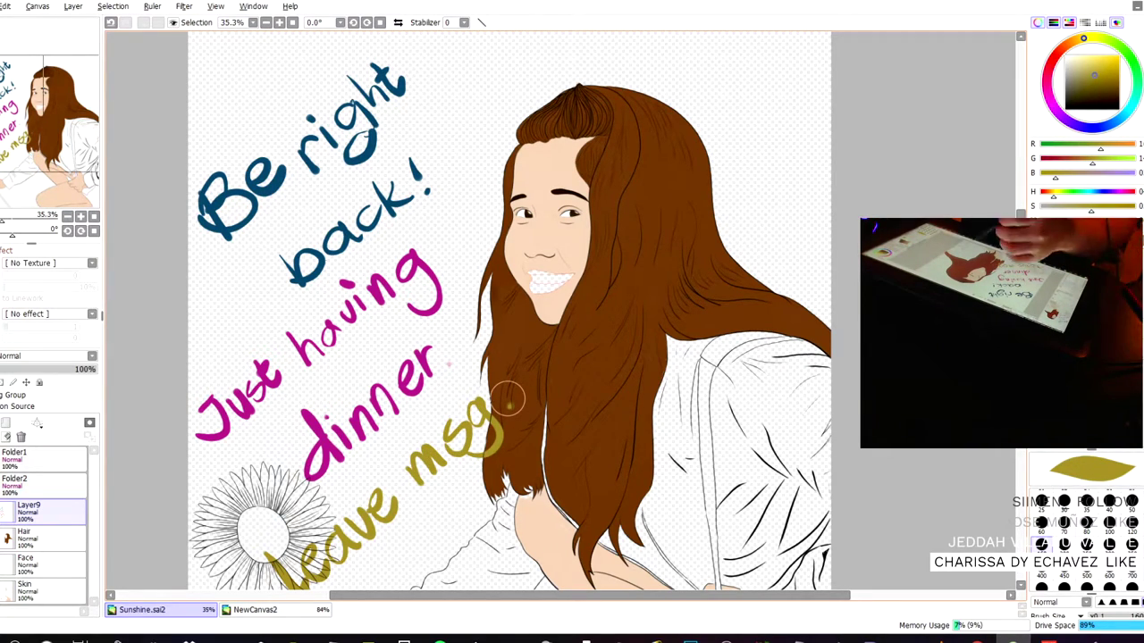
- Choose a bright green and sign the note with the handwritten name beneath "Leave msg.", undoing the first attempt at the opening letter
{"action": "left_click", "coordinate": [1113, 70]}
{"action": "left_click_drag", "start_coordinate": [1084, 38], "coordinate": [1111, 41]}
{"action": "mouse_move", "coordinate": [431, 543]}
{"action": "left_mouse_down"}
{"action": "mouse_move", "coordinate": [410, 574]}
{"action": "mouse_move", "coordinate": [450, 561]}
{"action": "left_mouse_up"}
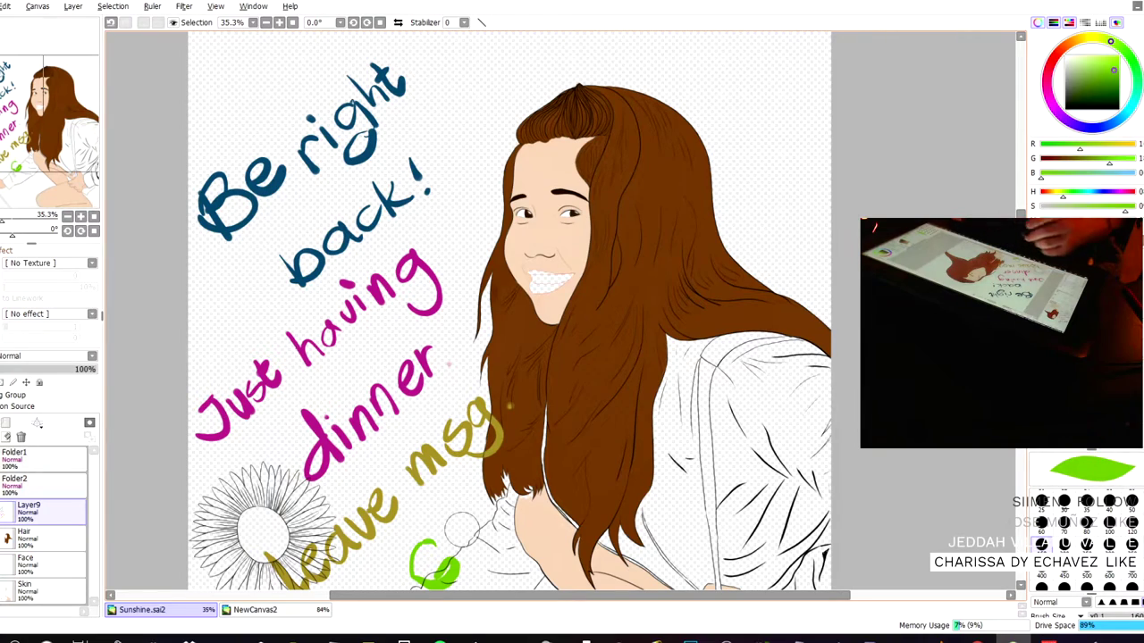
{"action": "key", "text": "ctrl+z"}
{"action": "mouse_move", "coordinate": [436, 542]}
{"action": "left_mouse_down"}
{"action": "mouse_move", "coordinate": [480, 536]}
{"action": "mouse_move", "coordinate": [477, 508]}
{"action": "mouse_move", "coordinate": [506, 484]}
{"action": "mouse_move", "coordinate": [586, 460]}
{"action": "left_mouse_up"}
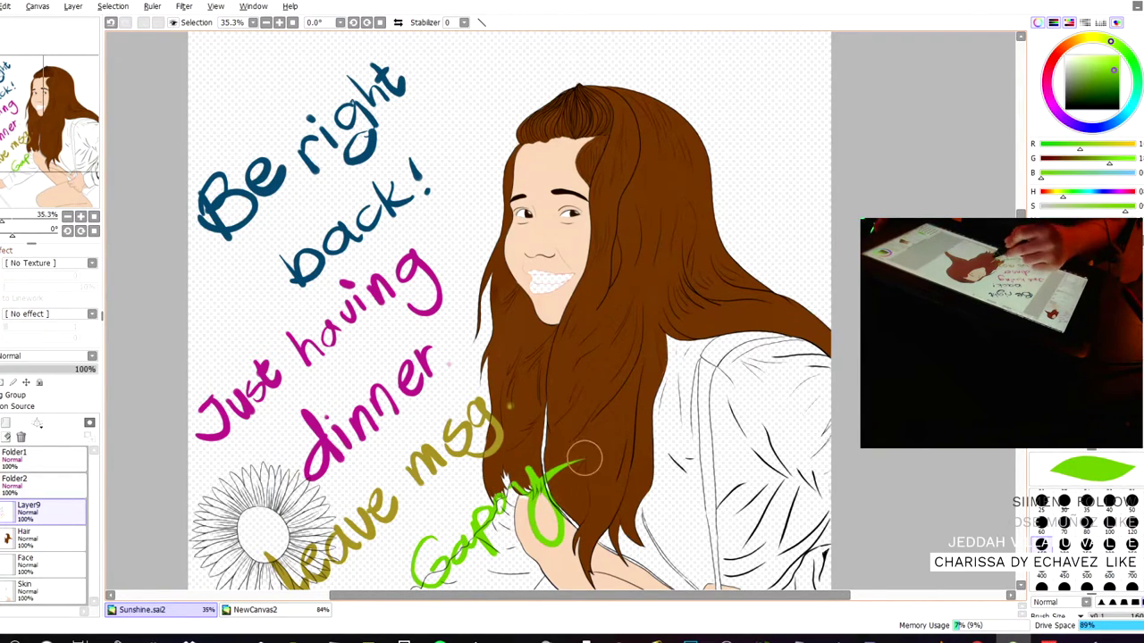
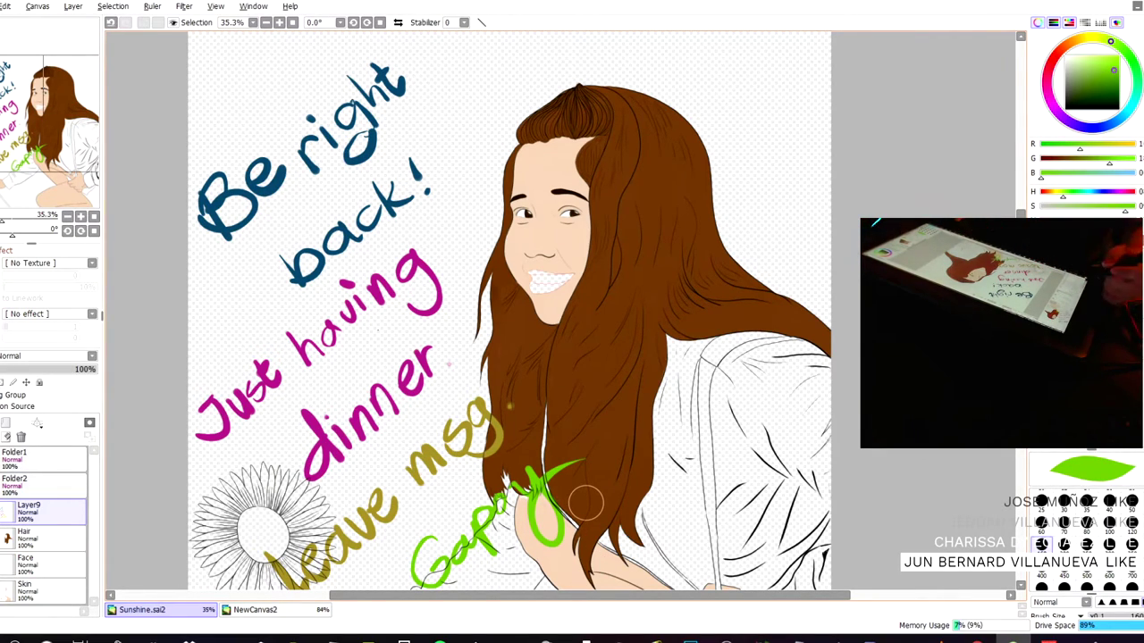
- Hide the handwritten note on Layer9 and add a new layer above it
{"action": "left_click", "coordinate": [3, 511]}
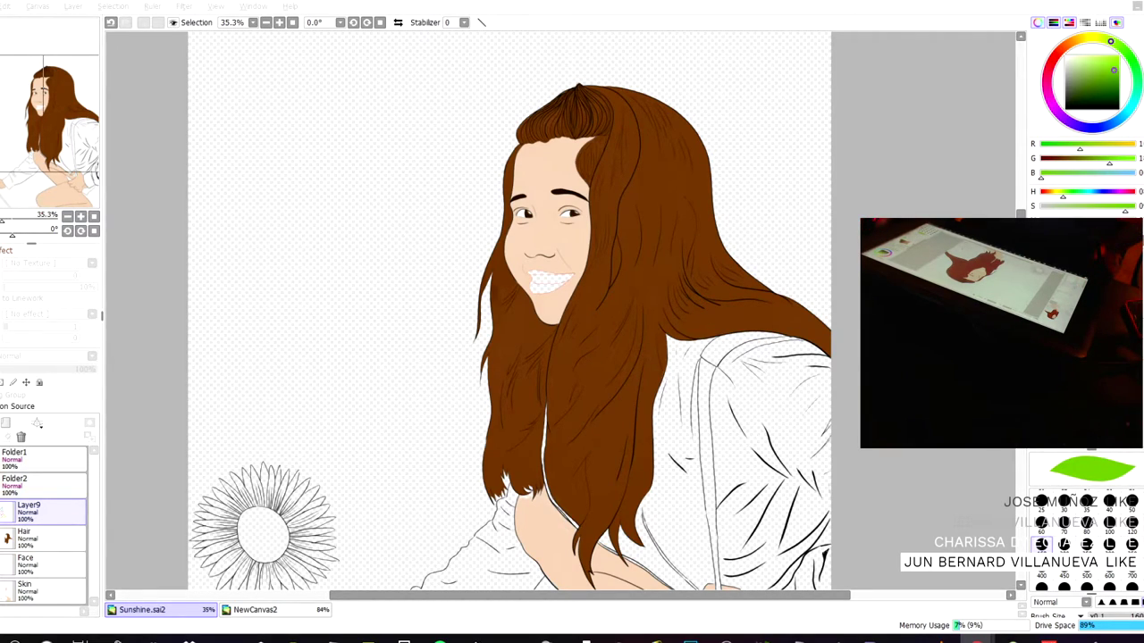
{"action": "key", "text": "ctrl+minus"}
{"action": "key", "text": "ctrl+minus"}
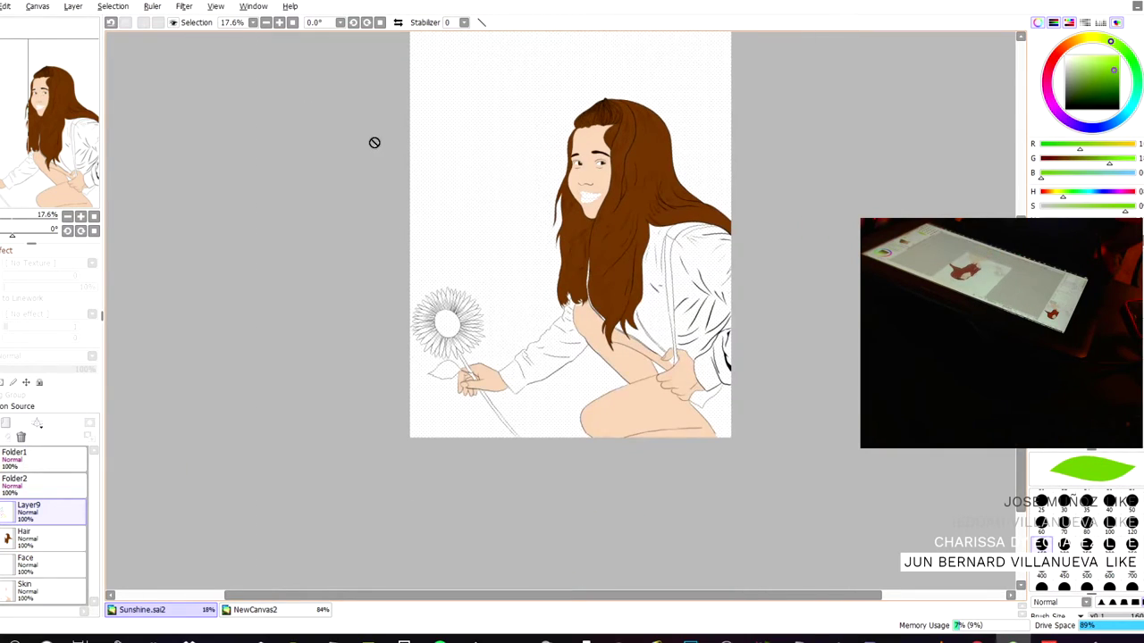
{"action": "key", "text": "ctrl+plus"}
{"action": "key", "text": "ctrl+plus"}
{"action": "key", "text": "ctrl+plus"}
{"action": "key", "text": "ctrl+plus"}
{"action": "key", "text": "ctrl+plus"}
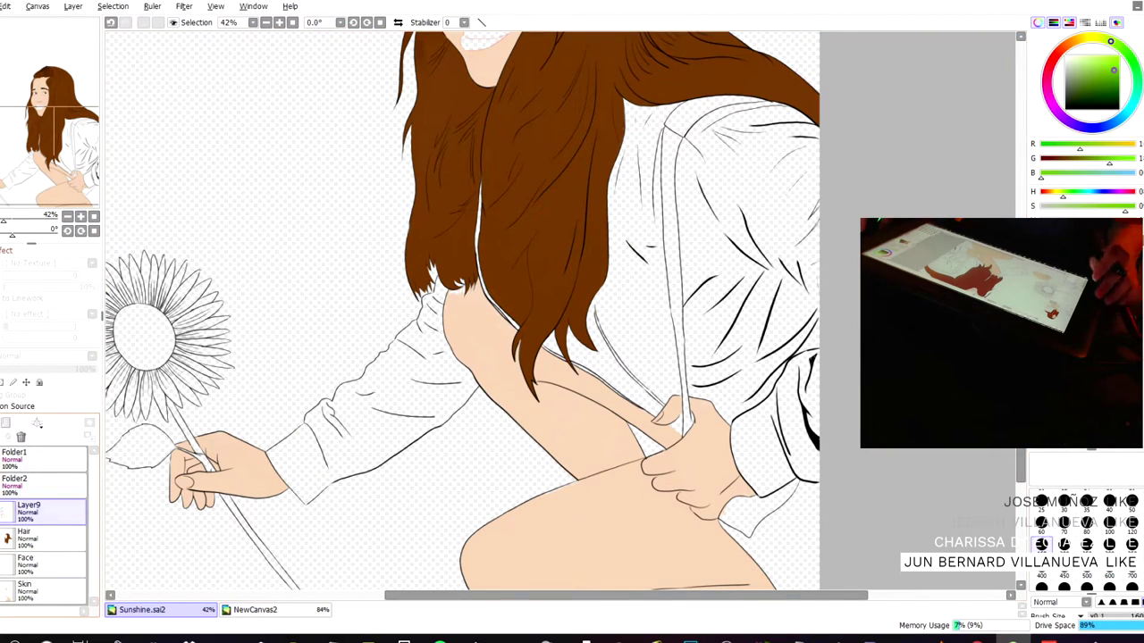
{"action": "left_click", "coordinate": [5, 423]}
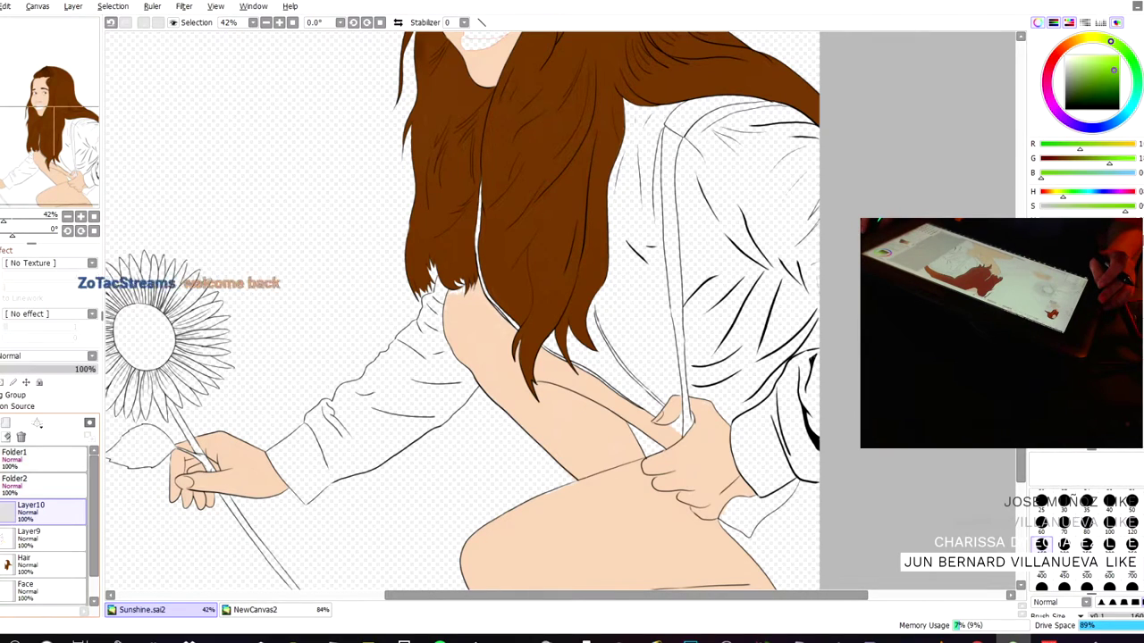
- Name the new layer "Jacket"
{"action": "right_click", "coordinate": [31, 509]}
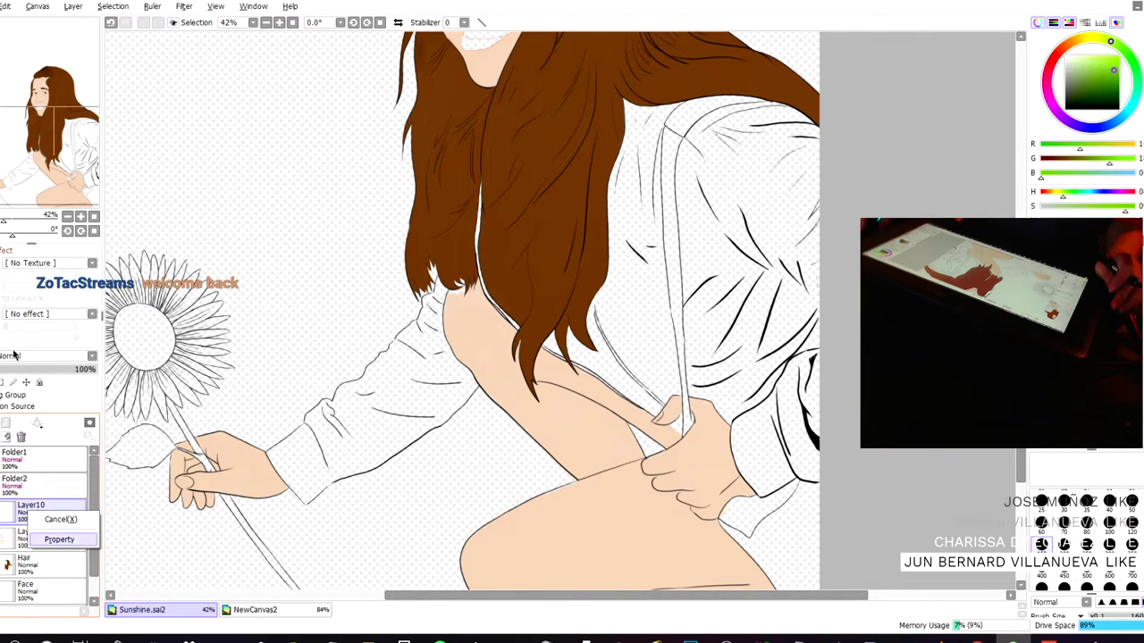
{"action": "left_click", "coordinate": [54, 540]}
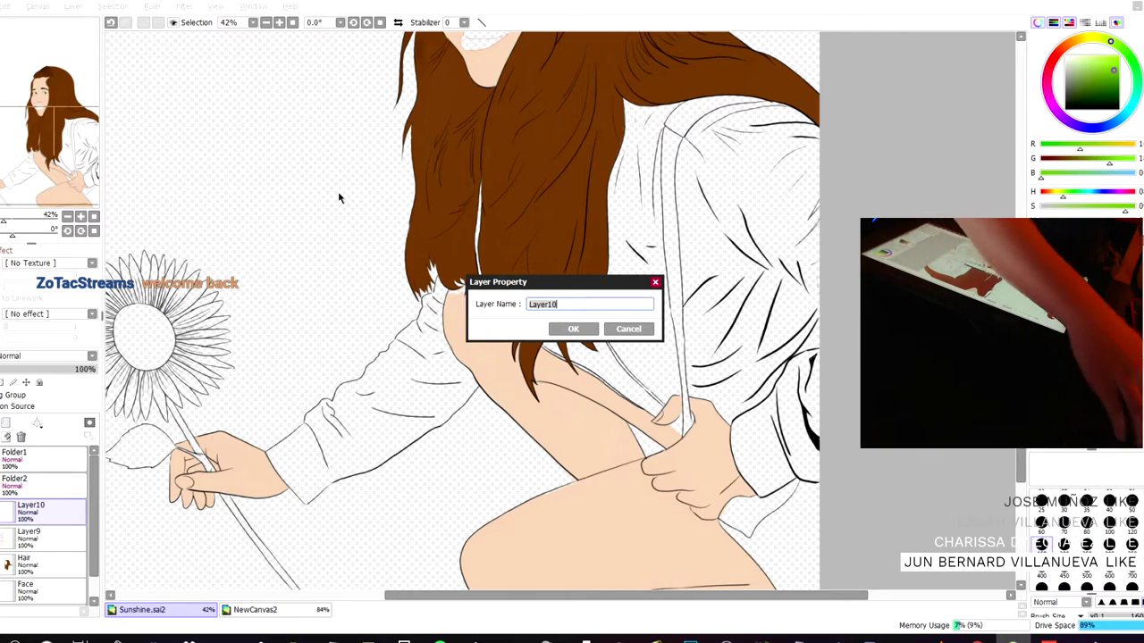
{"action": "type", "text": "c"}
{"action": "key", "text": "BackSpace"}
{"action": "type", "text": "Jacket"}
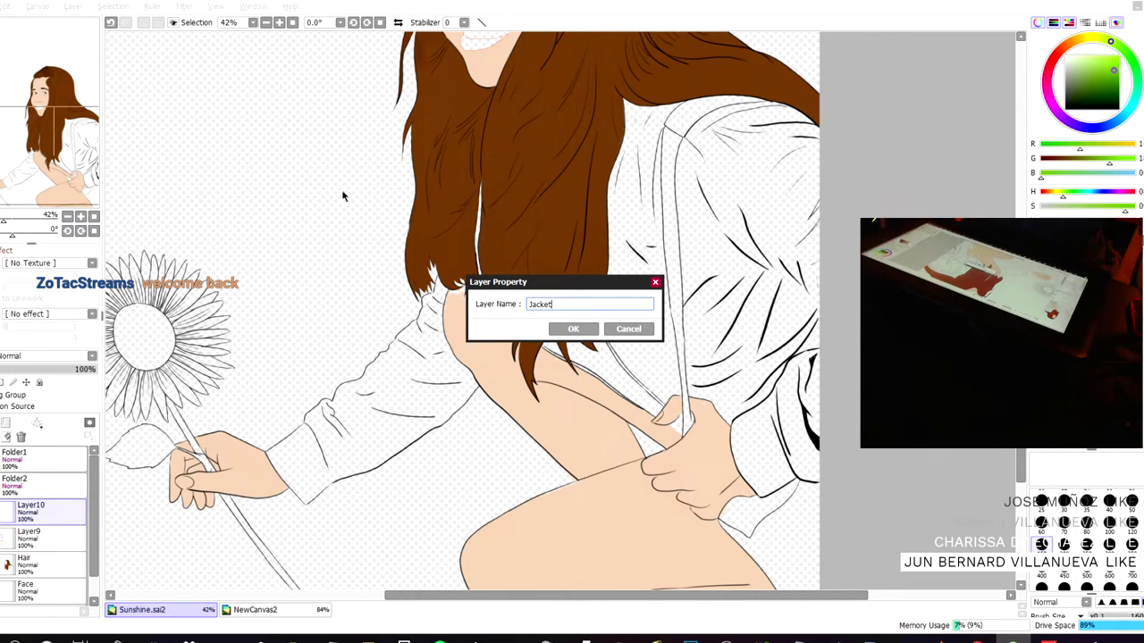
{"action": "key", "text": "Return"}
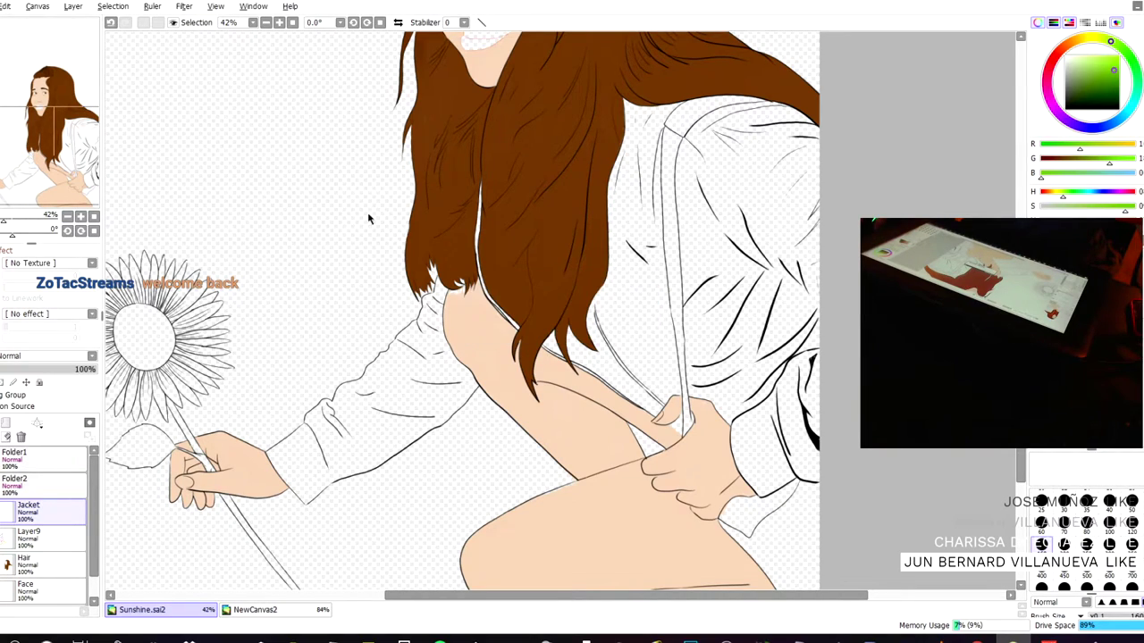
- Choose a muted green and rename the Jacket layer to "Flower"
{"action": "mouse_move", "coordinate": [1104, 86]}
{"action": "left_mouse_down"}
{"action": "mouse_move", "coordinate": [1094, 74]}
{"action": "mouse_move", "coordinate": [1119, 62]}
{"action": "mouse_move", "coordinate": [1106, 69]}
{"action": "left_mouse_up"}
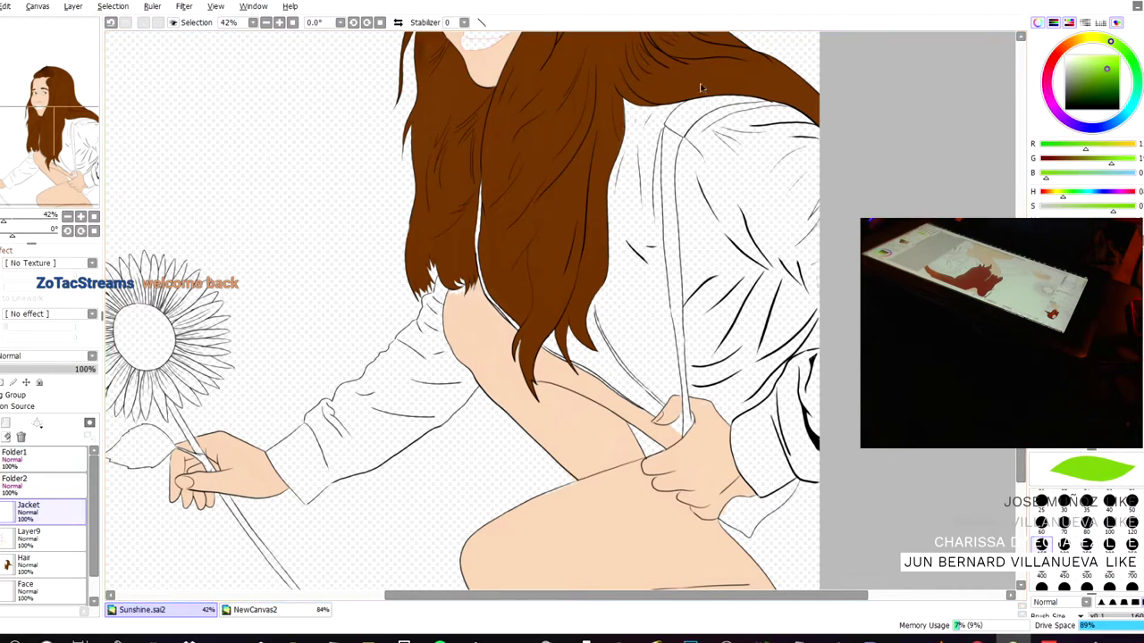
{"action": "left_click_drag", "start_coordinate": [1106, 69], "coordinate": [1092, 77]}
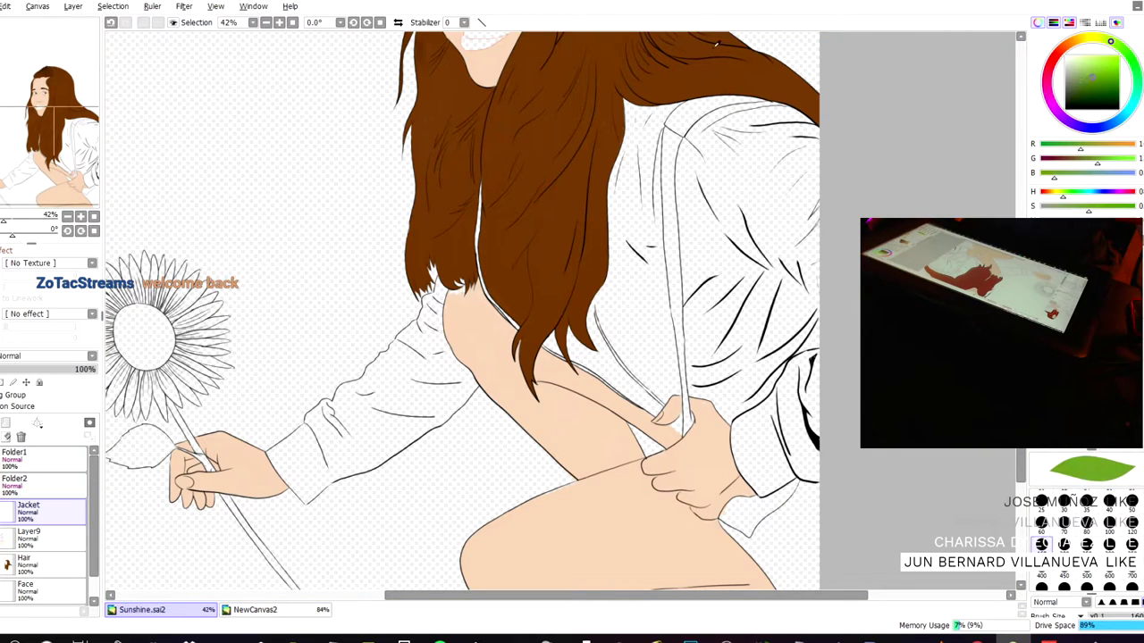
{"action": "left_click_drag", "start_coordinate": [298, 301], "coordinate": [598, 235]}
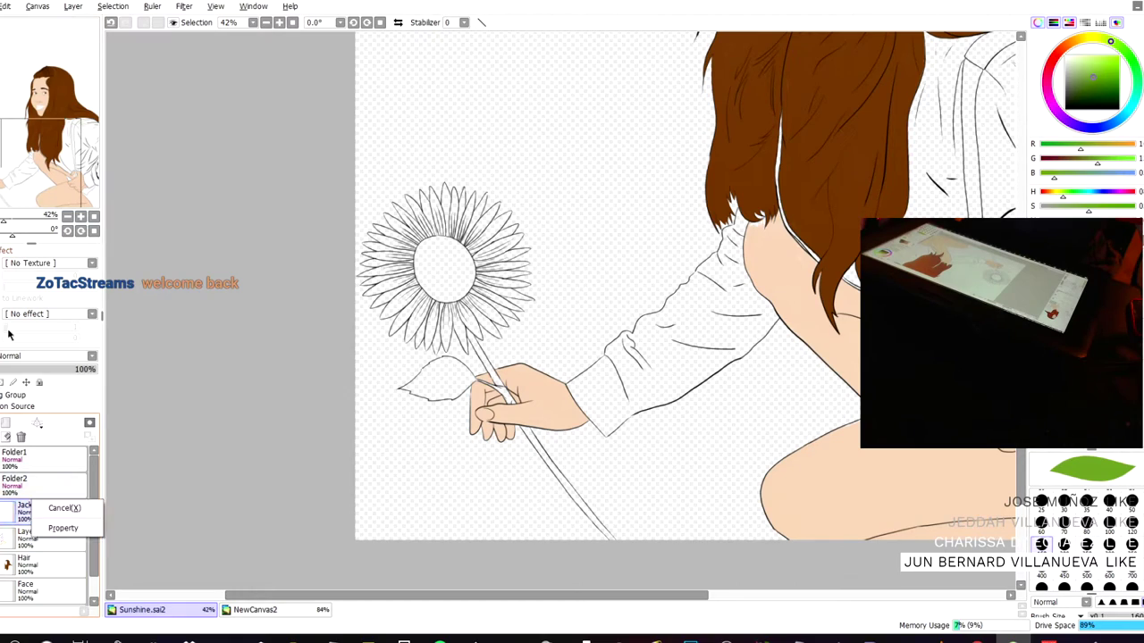
{"action": "double_click", "coordinate": [40, 509]}
{"action": "type", "text": "F"}
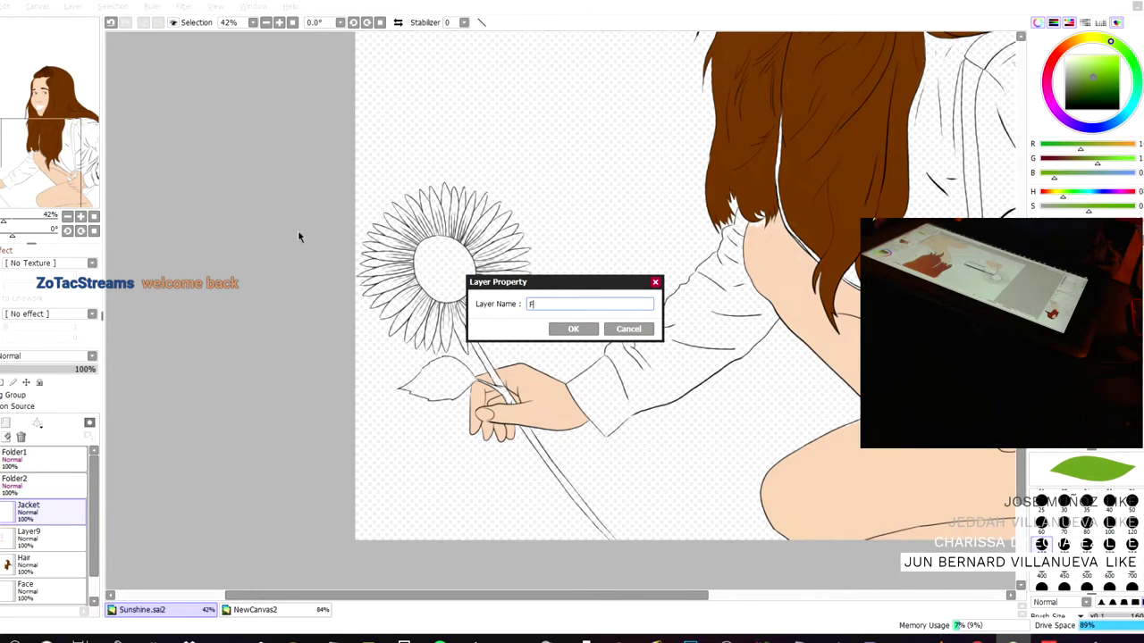
{"action": "type", "text": "lower"}
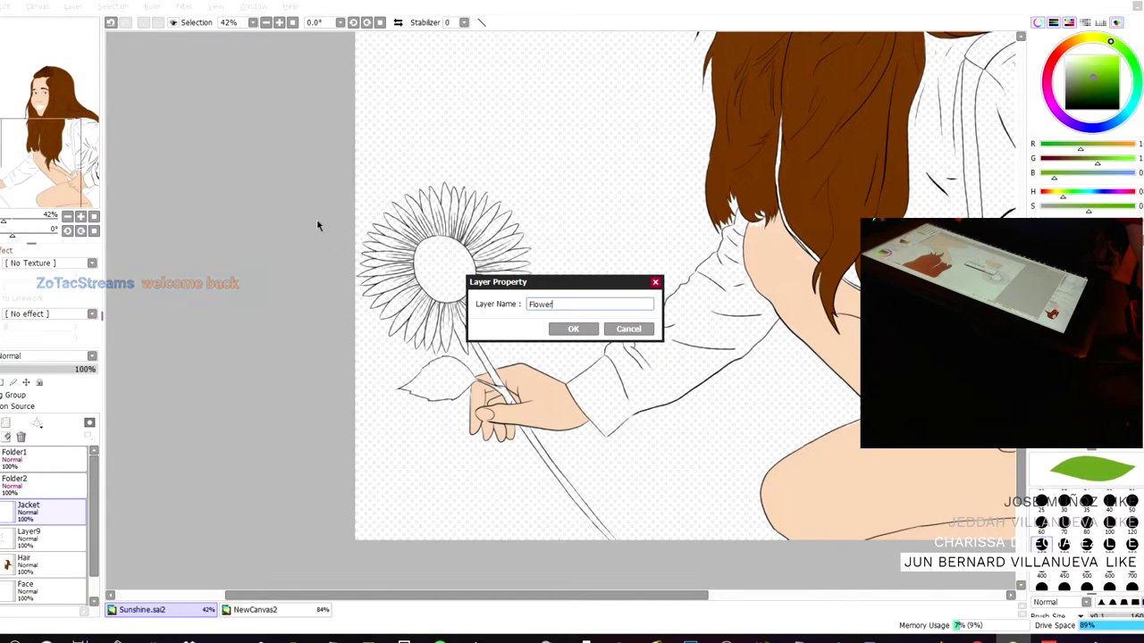
{"action": "key", "text": "Return"}
- Set up a soft brush at size 16 and choose a bright yellow for the sunflower
{"action": "scroll", "coordinate": [494, 313], "scroll_direction": "up", "scroll_amount": 7}
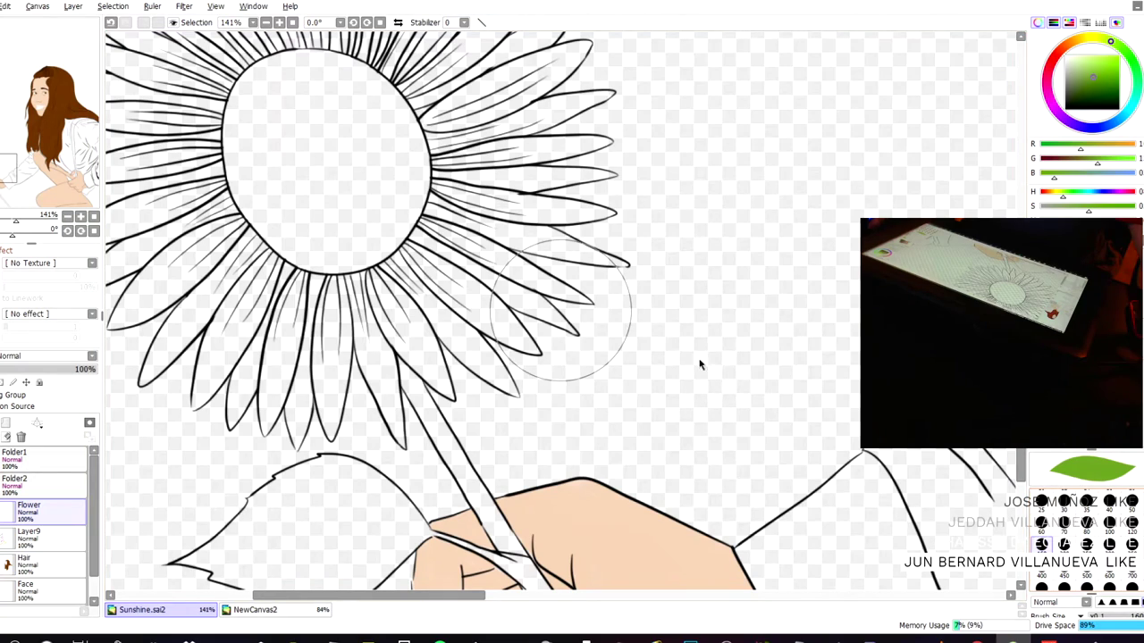
{"action": "key", "text": "bracketleft"}
{"action": "key", "text": "bracketleft"}
{"action": "key", "text": "bracketleft"}
{"action": "key", "text": "bracketleft"}
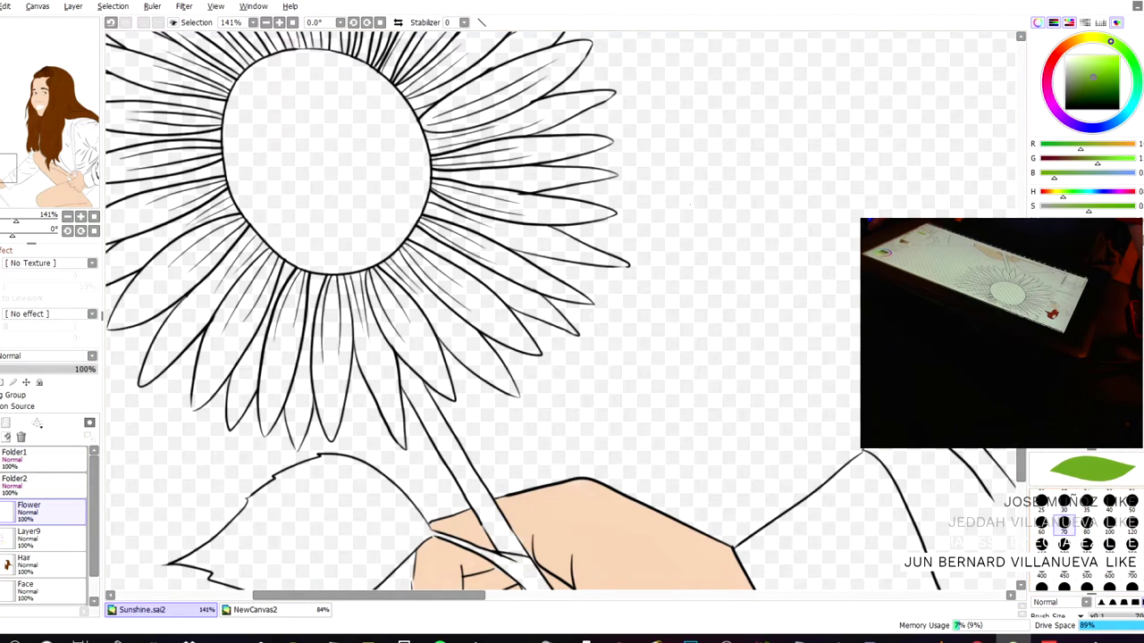
{"action": "left_click", "coordinate": [1086, 38]}
{"action": "left_click_drag", "start_coordinate": [1092, 76], "coordinate": [1115, 64]}
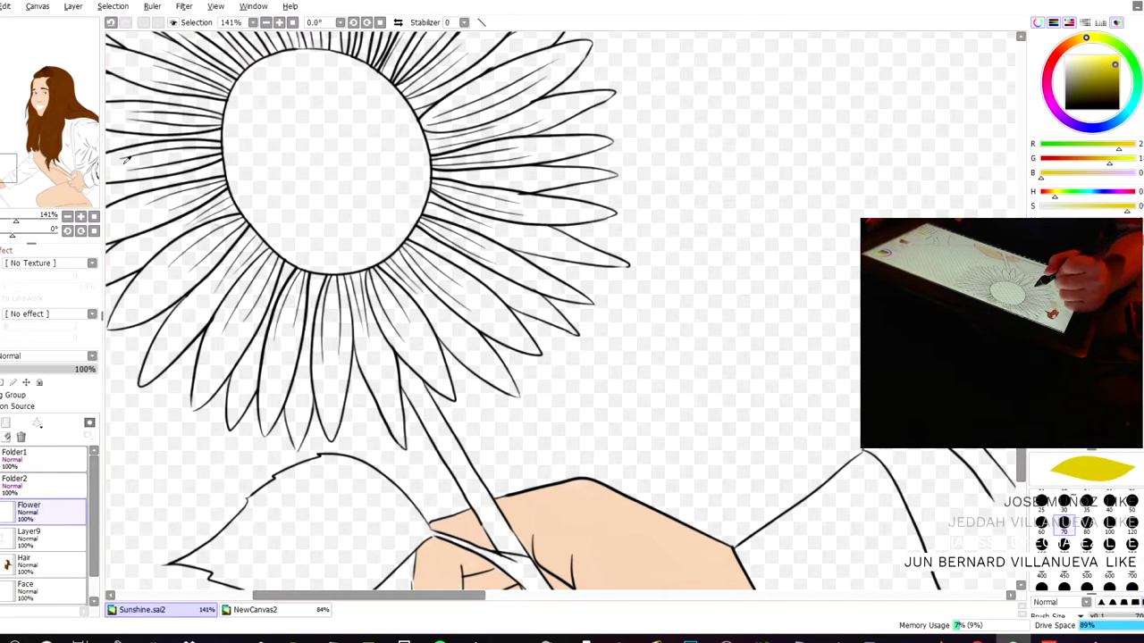
{"action": "key", "text": "["}
{"action": "key", "text": "["}
{"action": "key", "text": "["}
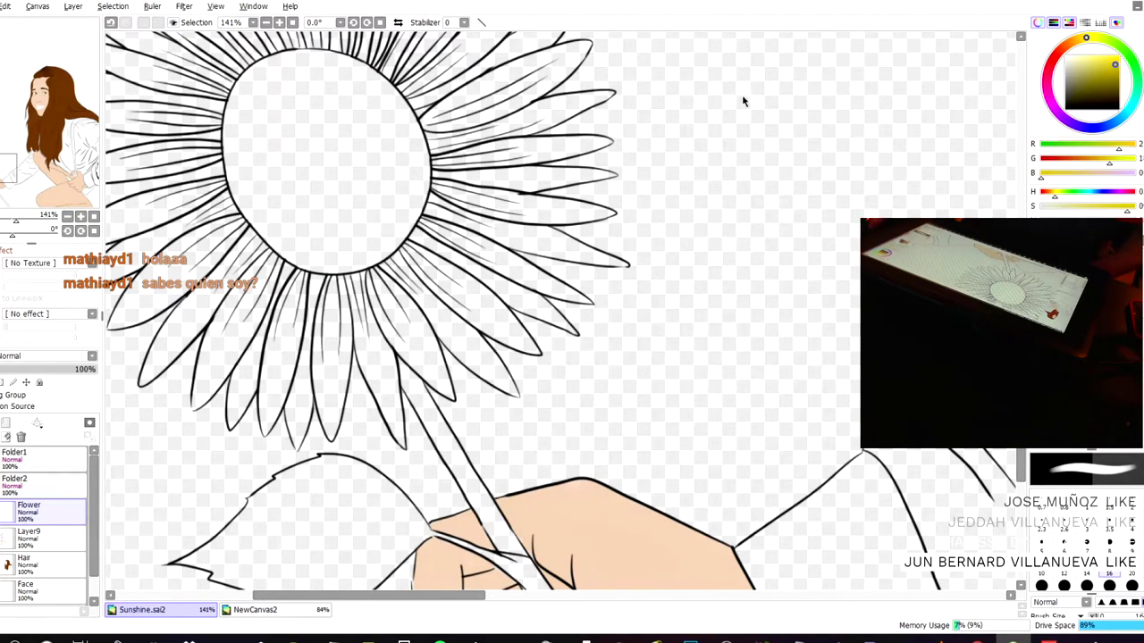
- Choose a golden orange and paint the base of the petal directly below the sunflower's centre, undoing the first trial strokes
{"action": "left_click", "coordinate": [725, 39]}
{"action": "left_click", "coordinate": [734, 34]}
{"action": "mouse_move", "coordinate": [1085, 38]}
{"action": "left_mouse_down"}
{"action": "mouse_move", "coordinate": [1070, 43]}
{"action": "mouse_move", "coordinate": [1119, 55]}
{"action": "left_mouse_up"}
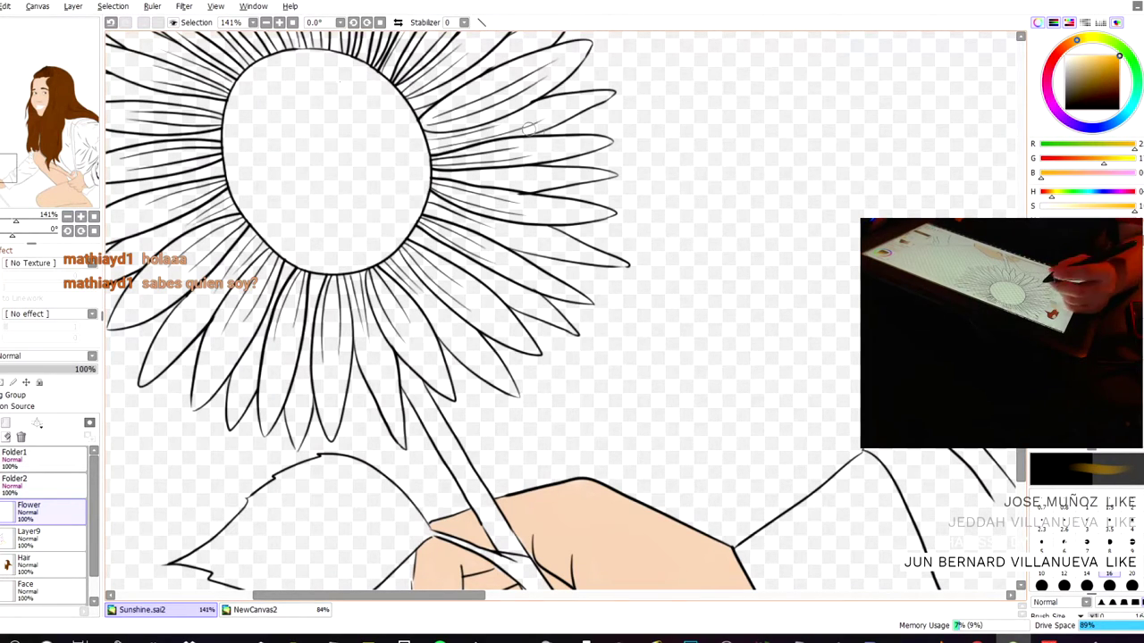
{"action": "scroll", "coordinate": [491, 246], "scroll_direction": "up", "scroll_amount": 2}
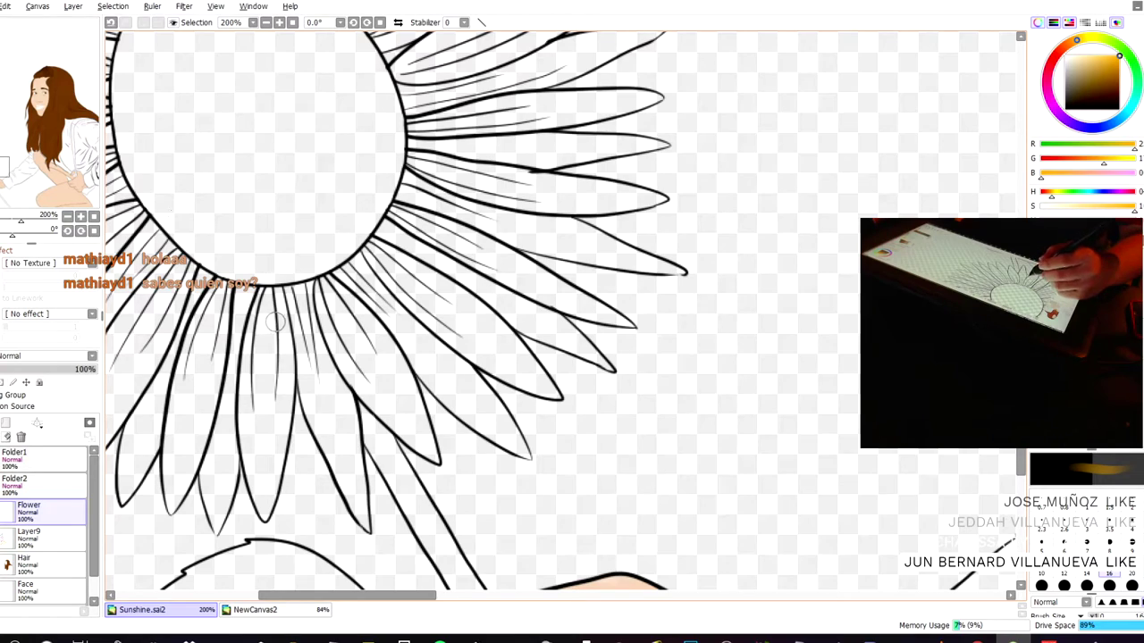
{"action": "mouse_move", "coordinate": [246, 377]}
{"action": "left_mouse_down"}
{"action": "mouse_move", "coordinate": [248, 309]}
{"action": "mouse_move", "coordinate": [236, 384]}
{"action": "left_mouse_up"}
{"action": "key", "text": "ctrl+z"}
{"action": "key", "text": "ctrl+z"}
{"action": "left_click_drag", "start_coordinate": [266, 295], "coordinate": [256, 413]}
{"action": "key", "text": "ctrl+z"}
{"action": "mouse_move", "coordinate": [265, 295]}
{"action": "left_mouse_down"}
{"action": "mouse_move", "coordinate": [265, 379]}
{"action": "mouse_move", "coordinate": [270, 298]}
{"action": "mouse_move", "coordinate": [273, 404]}
{"action": "mouse_move", "coordinate": [277, 296]}
{"action": "mouse_move", "coordinate": [277, 395]}
{"action": "left_mouse_up"}
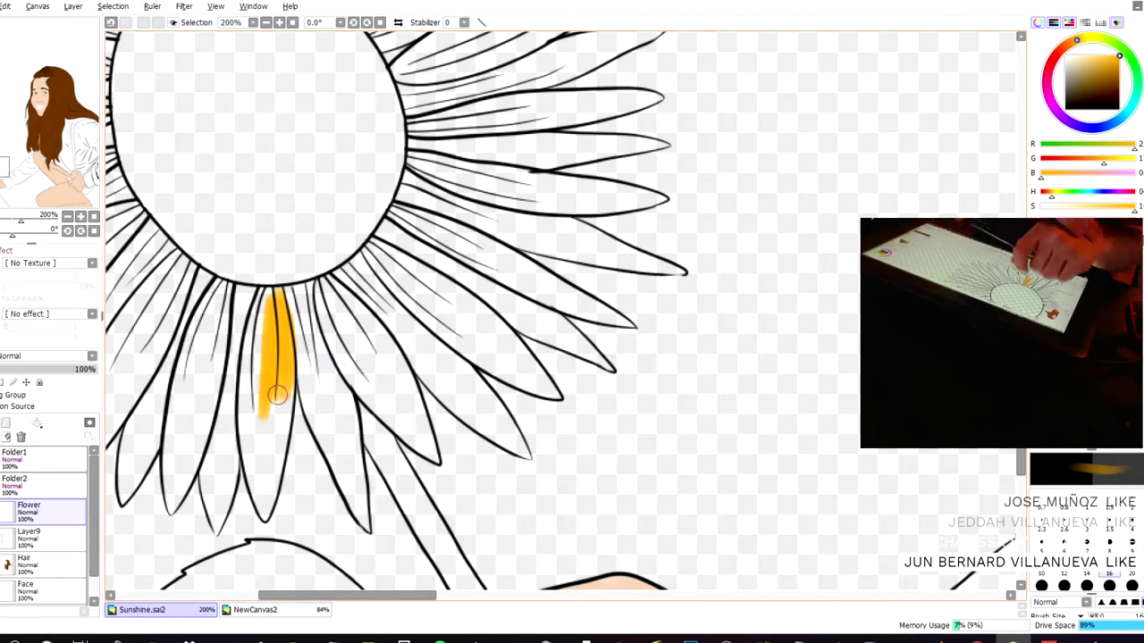
- Paint golden orange on the bases of the neighbouring petals along the lower left of the sunflower's centre
{"action": "scroll", "coordinate": [379, 415], "scroll_direction": "down", "scroll_amount": 5}
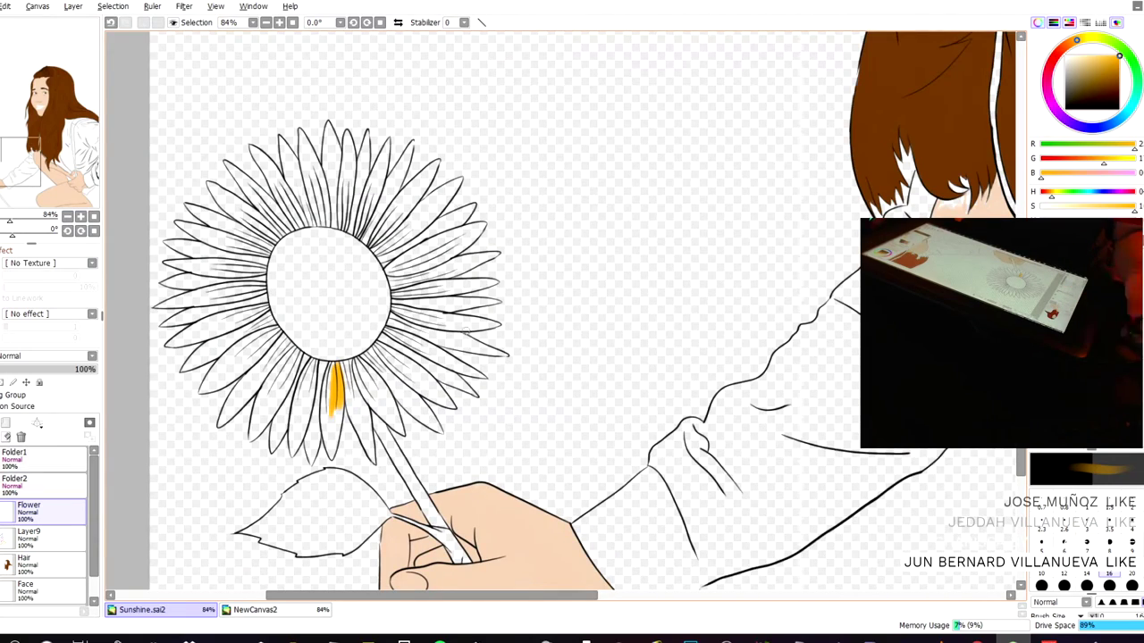
{"action": "scroll", "coordinate": [493, 347], "scroll_direction": "down", "scroll_amount": 6}
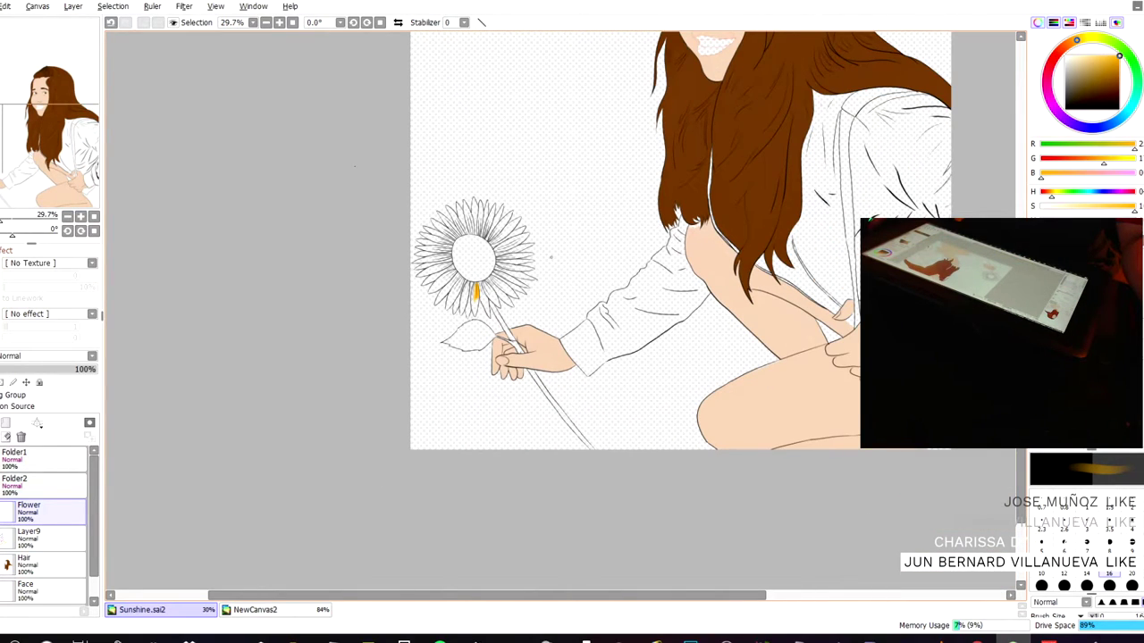
{"action": "left_click_drag", "start_coordinate": [363, 123], "coordinate": [262, 238]}
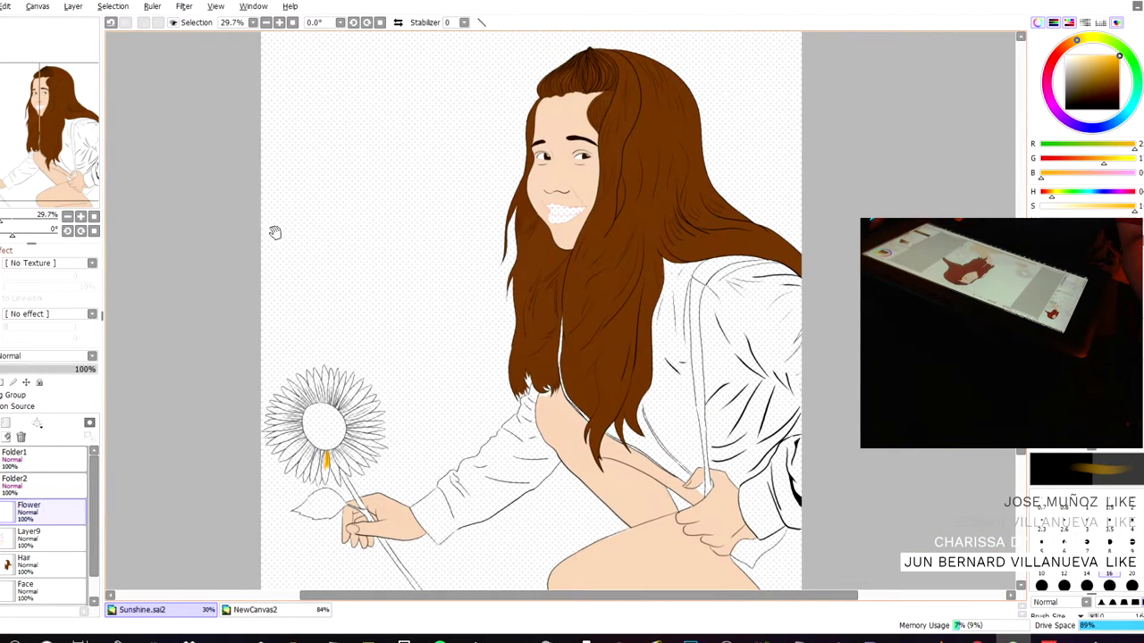
{"action": "scroll", "coordinate": [274, 232], "scroll_direction": "up", "scroll_amount": 2}
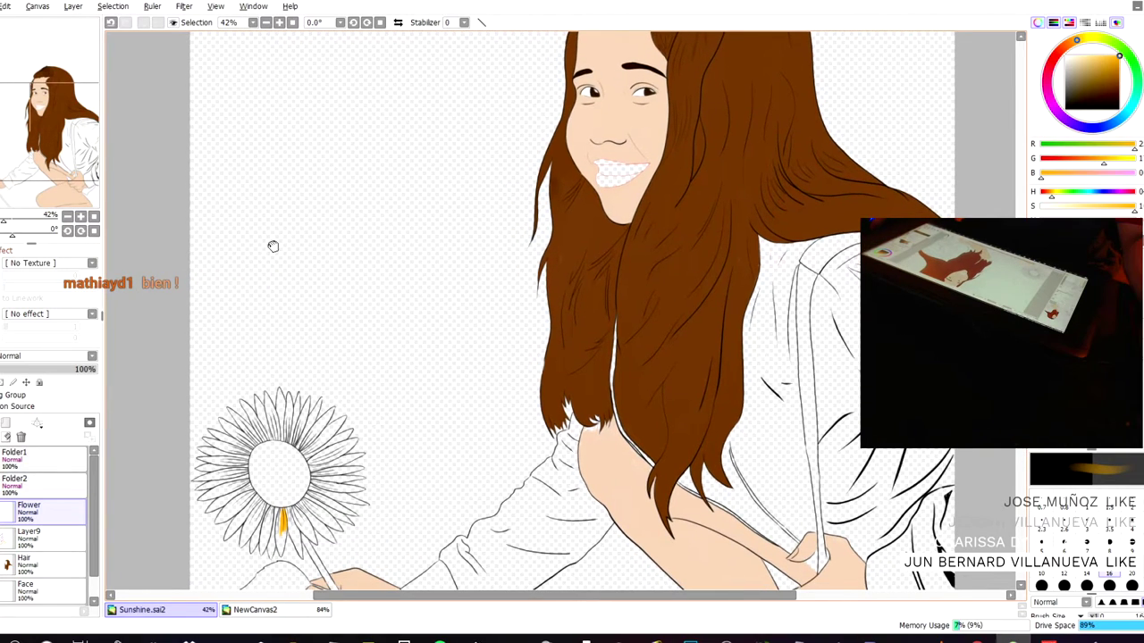
{"action": "mouse_move", "coordinate": [268, 513]}
{"action": "left_mouse_down"}
{"action": "mouse_move", "coordinate": [277, 534]}
{"action": "mouse_move", "coordinate": [263, 533]}
{"action": "left_mouse_up"}
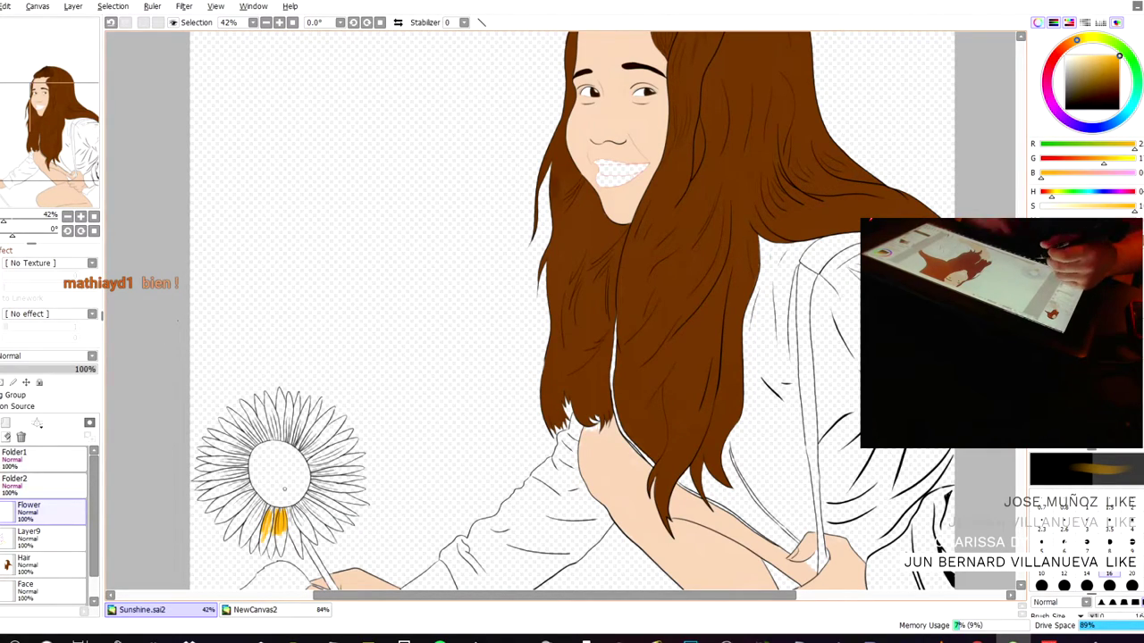
{"action": "mouse_move", "coordinate": [268, 527]}
{"action": "left_mouse_down"}
{"action": "mouse_move", "coordinate": [272, 510]}
{"action": "mouse_move", "coordinate": [252, 527]}
{"action": "mouse_move", "coordinate": [260, 503]}
{"action": "left_mouse_up"}
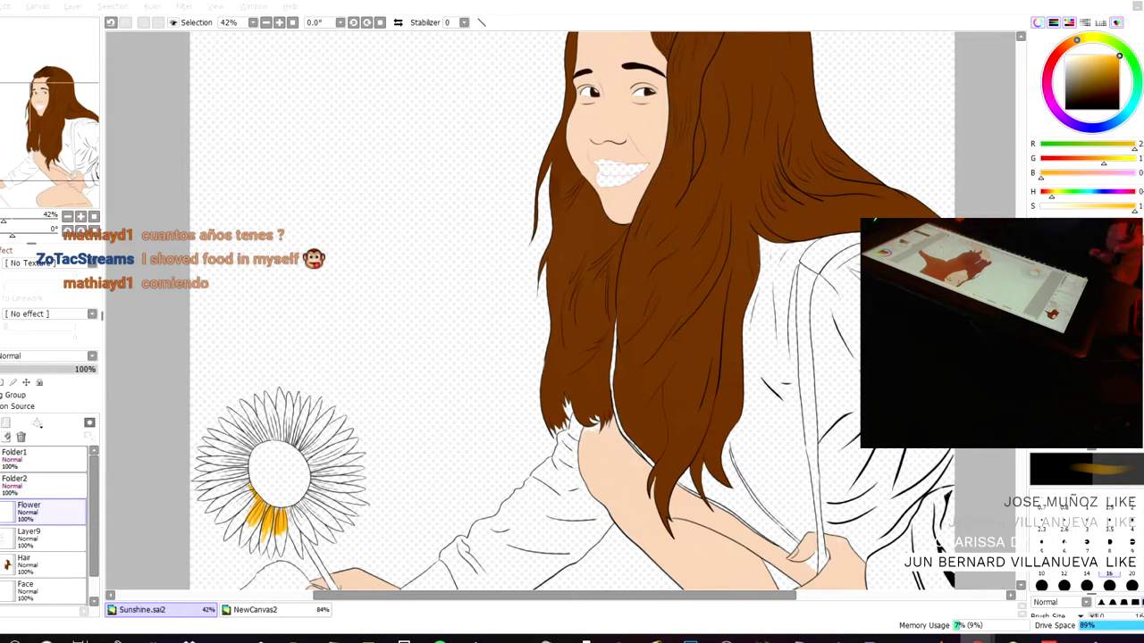
- Paint golden orange on the petal bases around the upper half of the sunflower's centre, extending up one petal near the top
{"action": "left_click", "coordinate": [162, 288]}
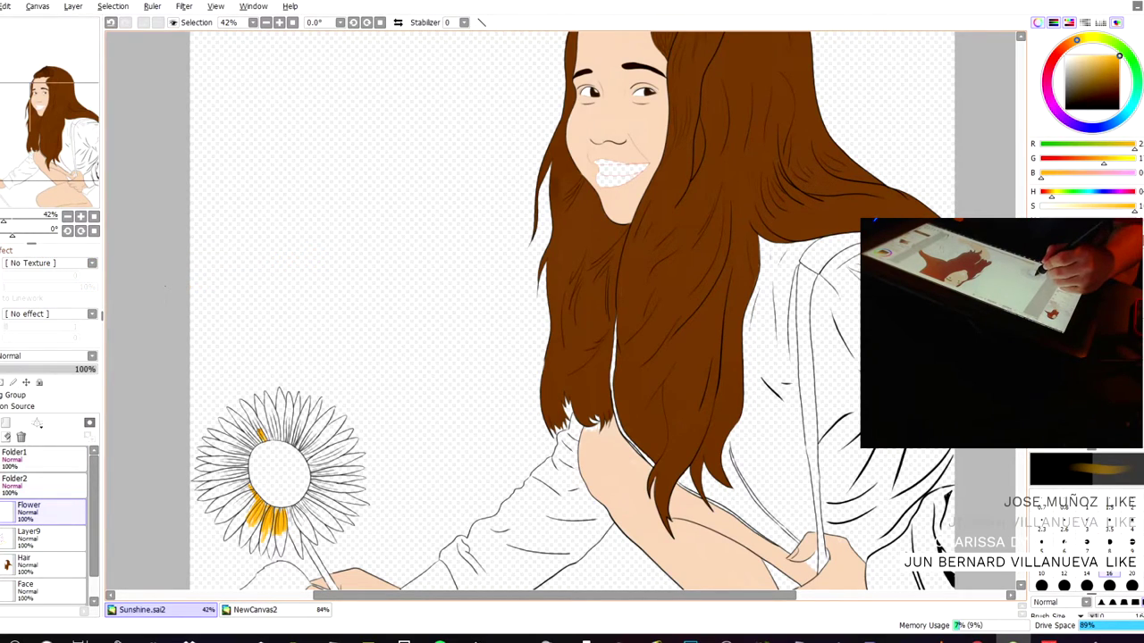
{"action": "left_click_drag", "start_coordinate": [261, 431], "coordinate": [241, 469]}
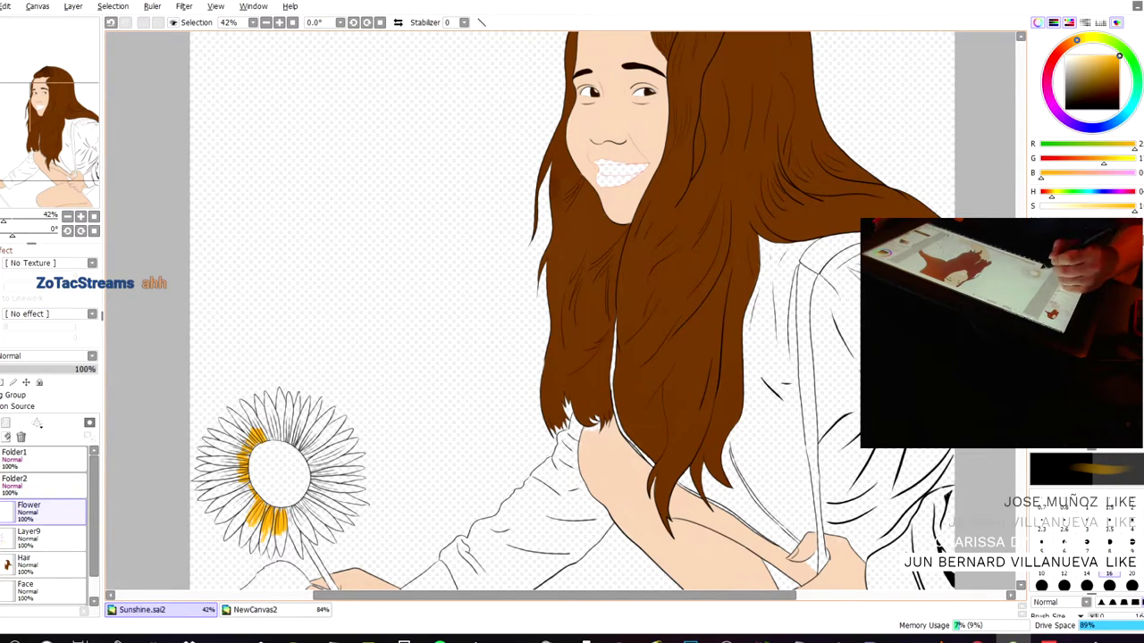
{"action": "mouse_move", "coordinate": [304, 441]}
{"action": "left_mouse_down"}
{"action": "mouse_move", "coordinate": [302, 459]}
{"action": "mouse_move", "coordinate": [277, 424]}
{"action": "mouse_move", "coordinate": [280, 438]}
{"action": "left_mouse_up"}
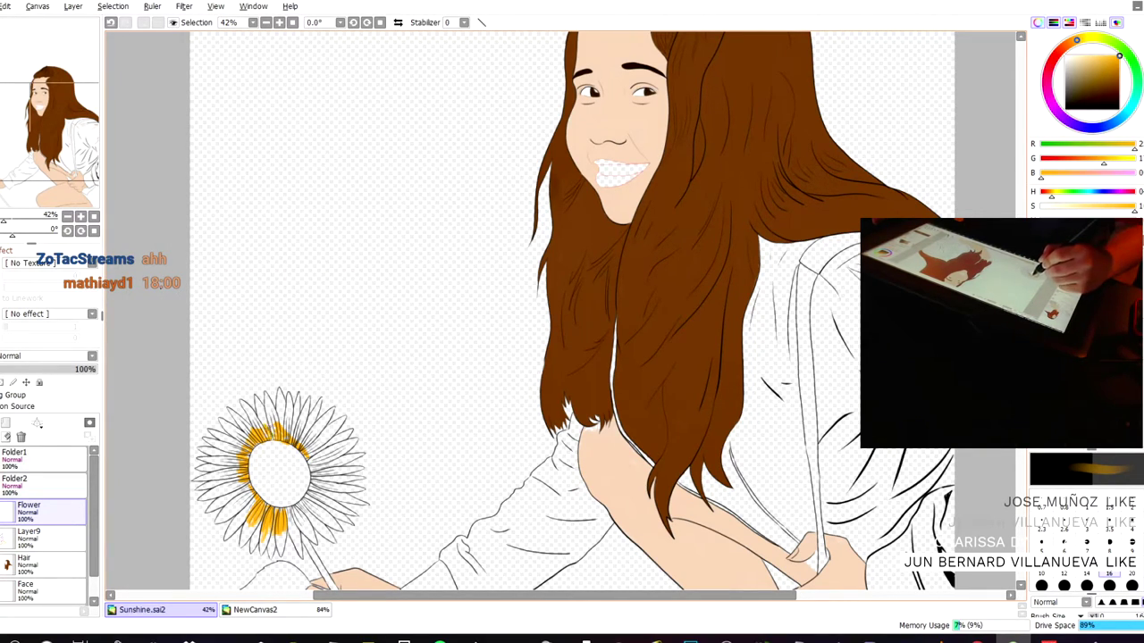
{"action": "left_click_drag", "start_coordinate": [273, 427], "coordinate": [270, 406]}
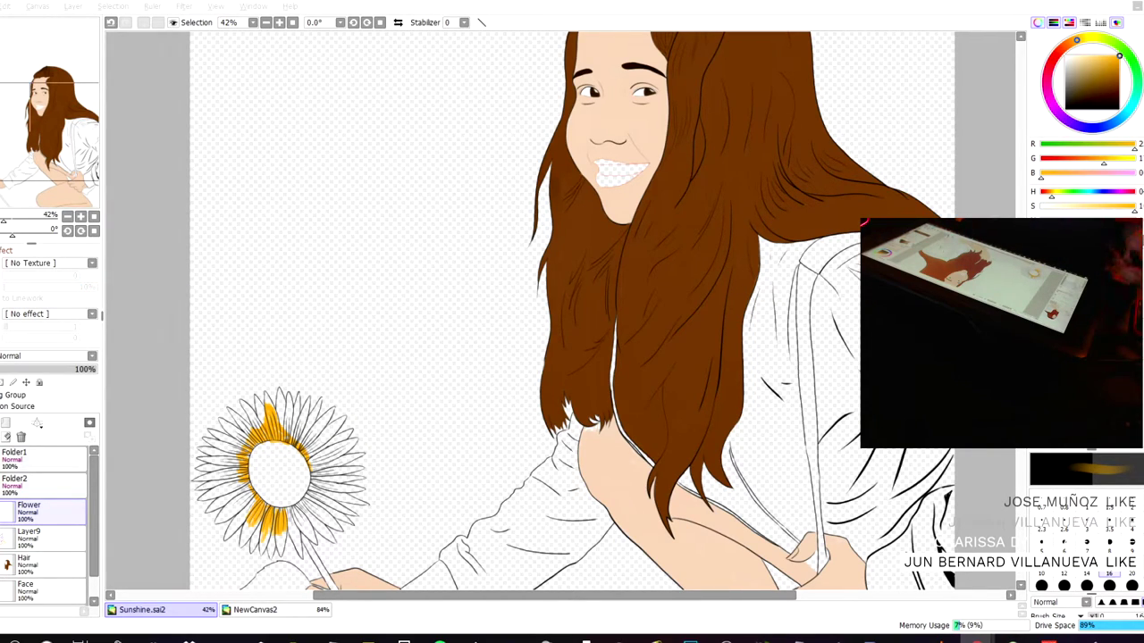
- Extend the golden orange over the petals just left of the sunflower's topmost petal
{"action": "scroll", "coordinate": [252, 449], "scroll_direction": "up", "scroll_amount": 3}
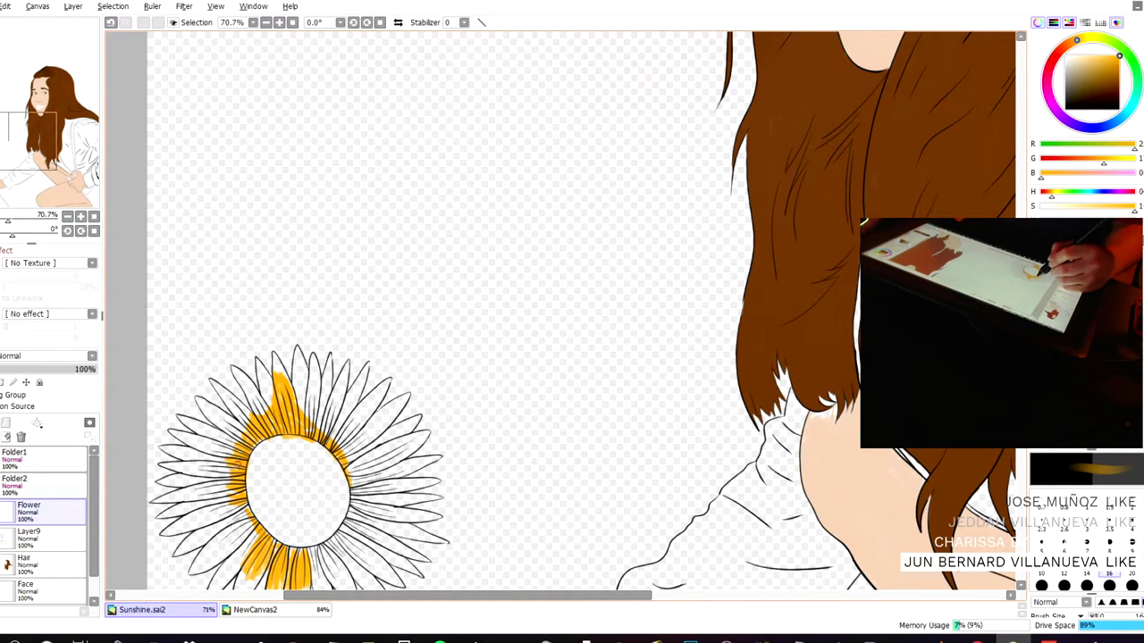
{"action": "scroll", "coordinate": [237, 433], "scroll_direction": "up", "scroll_amount": 3}
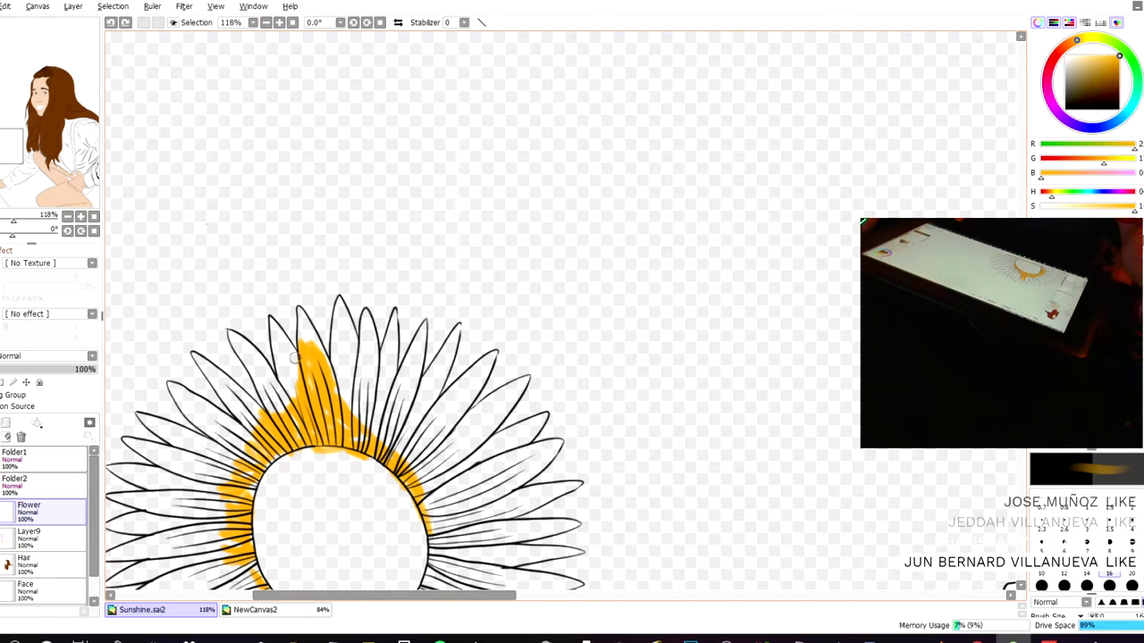
{"action": "left_click_drag", "start_coordinate": [266, 341], "coordinate": [296, 236]}
{"action": "left_click_drag", "start_coordinate": [231, 255], "coordinate": [262, 230]}
{"action": "mouse_move", "coordinate": [358, 230]}
{"action": "left_mouse_down"}
{"action": "mouse_move", "coordinate": [354, 279]}
{"action": "mouse_move", "coordinate": [345, 207]}
{"action": "mouse_move", "coordinate": [348, 273]}
{"action": "mouse_move", "coordinate": [309, 222]}
{"action": "mouse_move", "coordinate": [330, 283]}
{"action": "mouse_move", "coordinate": [339, 260]}
{"action": "mouse_move", "coordinate": [348, 284]}
{"action": "left_mouse_up"}
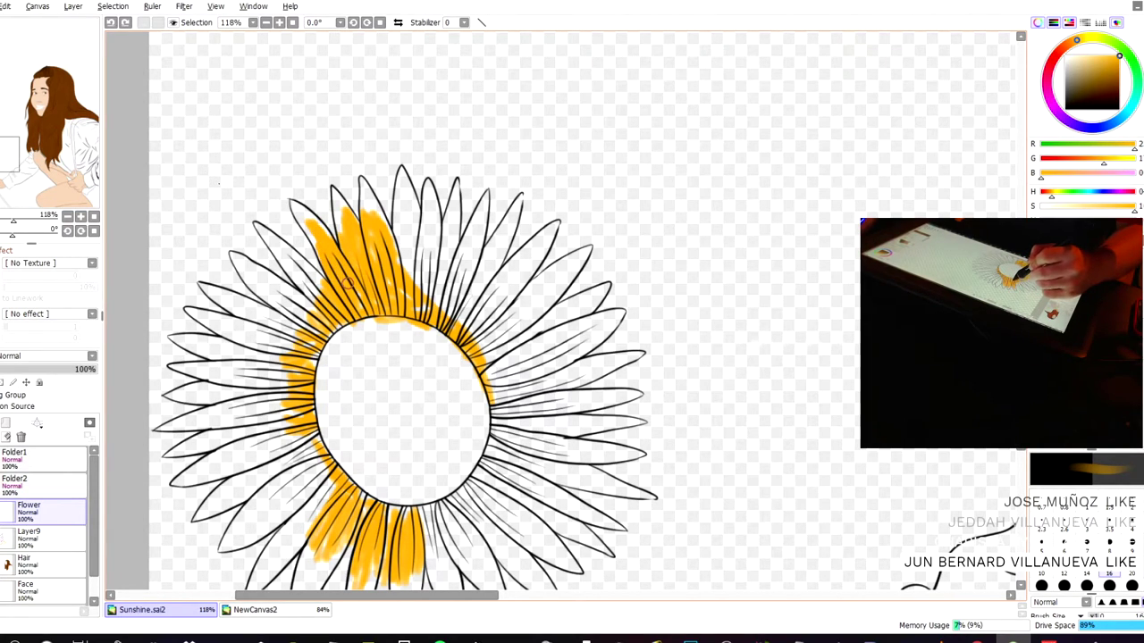
- Fill the topmost petal, its neighbours to the upper left and the next three petals to its right with golden orange
{"action": "mouse_move", "coordinate": [313, 319]}
{"action": "left_mouse_down"}
{"action": "mouse_move", "coordinate": [271, 276]}
{"action": "mouse_move", "coordinate": [305, 326]}
{"action": "mouse_move", "coordinate": [289, 315]}
{"action": "mouse_move", "coordinate": [251, 270]}
{"action": "mouse_move", "coordinate": [323, 306]}
{"action": "mouse_move", "coordinate": [310, 269]}
{"action": "mouse_move", "coordinate": [275, 242]}
{"action": "mouse_move", "coordinate": [306, 287]}
{"action": "mouse_move", "coordinate": [279, 249]}
{"action": "mouse_move", "coordinate": [296, 261]}
{"action": "mouse_move", "coordinate": [282, 231]}
{"action": "mouse_move", "coordinate": [313, 225]}
{"action": "mouse_move", "coordinate": [325, 256]}
{"action": "mouse_move", "coordinate": [306, 219]}
{"action": "mouse_move", "coordinate": [334, 234]}
{"action": "left_mouse_up"}
{"action": "mouse_move", "coordinate": [410, 279]}
{"action": "left_mouse_down"}
{"action": "mouse_move", "coordinate": [413, 243]}
{"action": "mouse_move", "coordinate": [412, 281]}
{"action": "mouse_move", "coordinate": [399, 217]}
{"action": "mouse_move", "coordinate": [416, 215]}
{"action": "mouse_move", "coordinate": [402, 192]}
{"action": "mouse_move", "coordinate": [396, 225]}
{"action": "mouse_move", "coordinate": [401, 183]}
{"action": "mouse_move", "coordinate": [400, 251]}
{"action": "mouse_move", "coordinate": [410, 286]}
{"action": "mouse_move", "coordinate": [428, 254]}
{"action": "mouse_move", "coordinate": [420, 303]}
{"action": "left_mouse_up"}
{"action": "left_click_drag", "start_coordinate": [425, 229], "coordinate": [414, 295]}
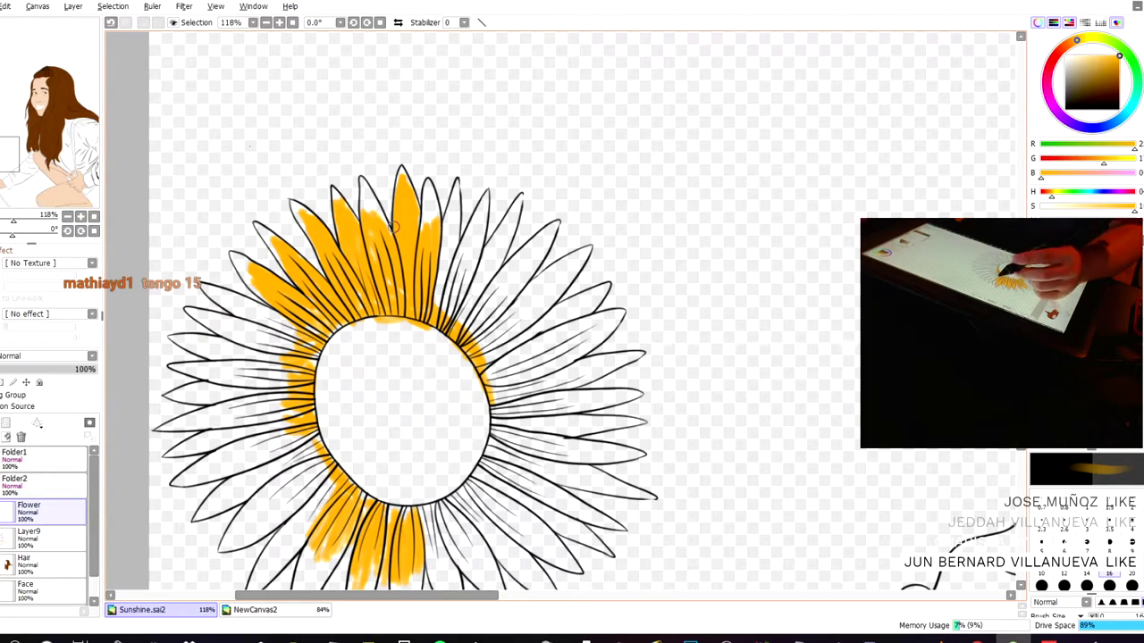
{"action": "mouse_move", "coordinate": [381, 229]}
{"action": "left_mouse_down"}
{"action": "mouse_move", "coordinate": [362, 181]}
{"action": "mouse_move", "coordinate": [369, 193]}
{"action": "left_mouse_up"}
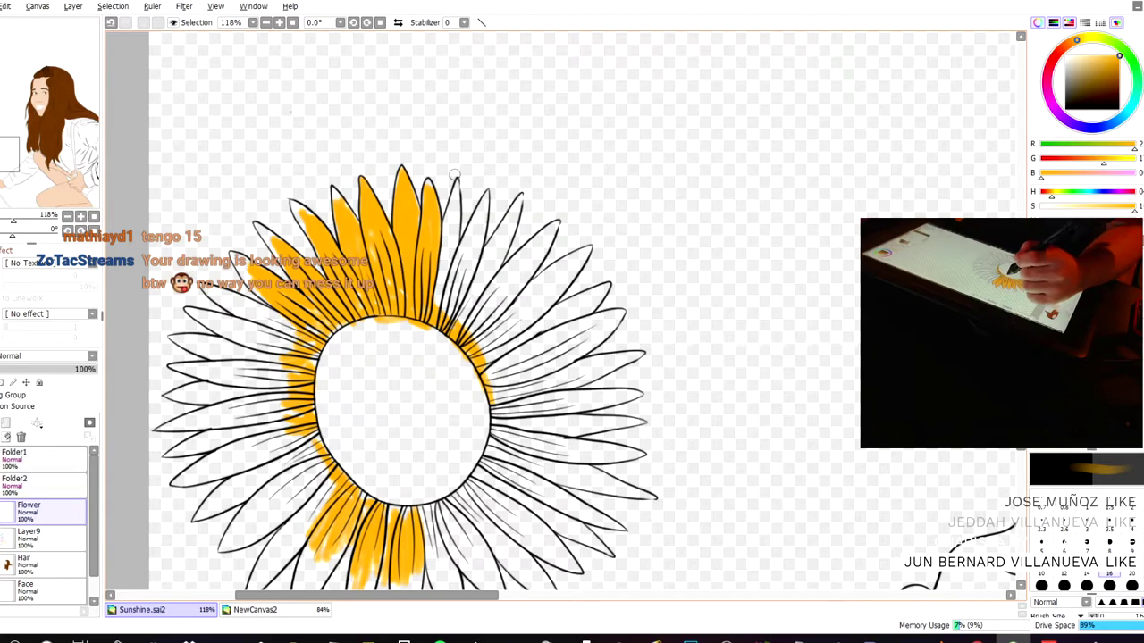
{"action": "mouse_move", "coordinate": [457, 236]}
{"action": "left_mouse_down"}
{"action": "mouse_move", "coordinate": [442, 290]}
{"action": "mouse_move", "coordinate": [456, 184]}
{"action": "mouse_move", "coordinate": [437, 248]}
{"action": "mouse_move", "coordinate": [457, 192]}
{"action": "mouse_move", "coordinate": [444, 231]}
{"action": "mouse_move", "coordinate": [457, 311]}
{"action": "mouse_move", "coordinate": [463, 239]}
{"action": "mouse_move", "coordinate": [472, 242]}
{"action": "mouse_move", "coordinate": [462, 256]}
{"action": "mouse_move", "coordinate": [482, 202]}
{"action": "left_mouse_up"}
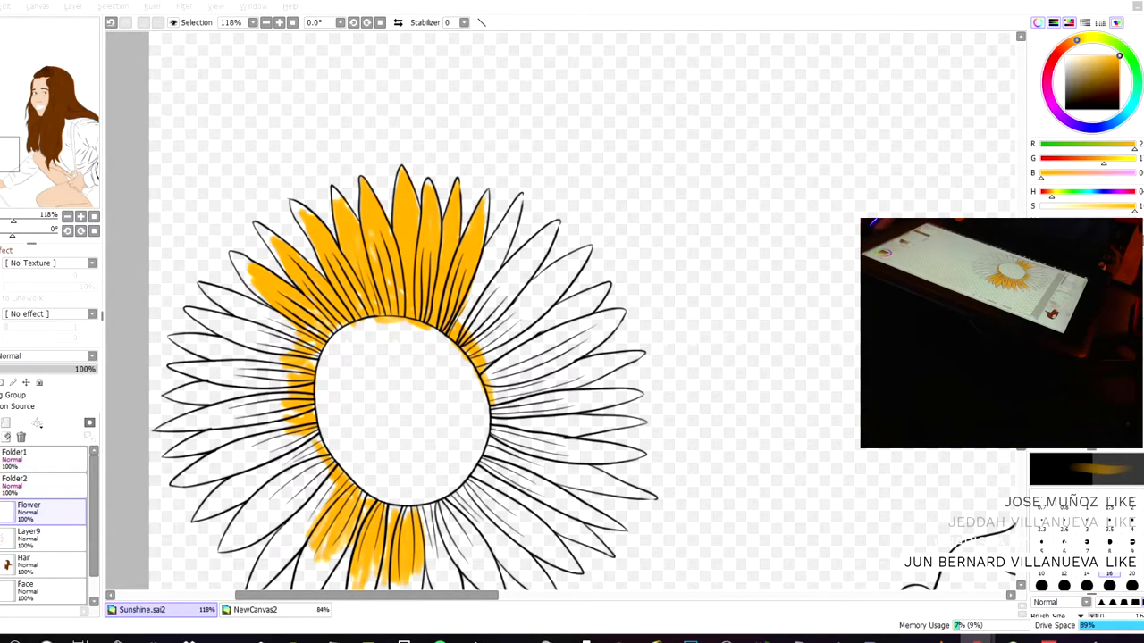
- Block in golden orange on the inner halves of the petals along the left side of the sunflower
{"action": "left_click", "coordinate": [305, 333]}
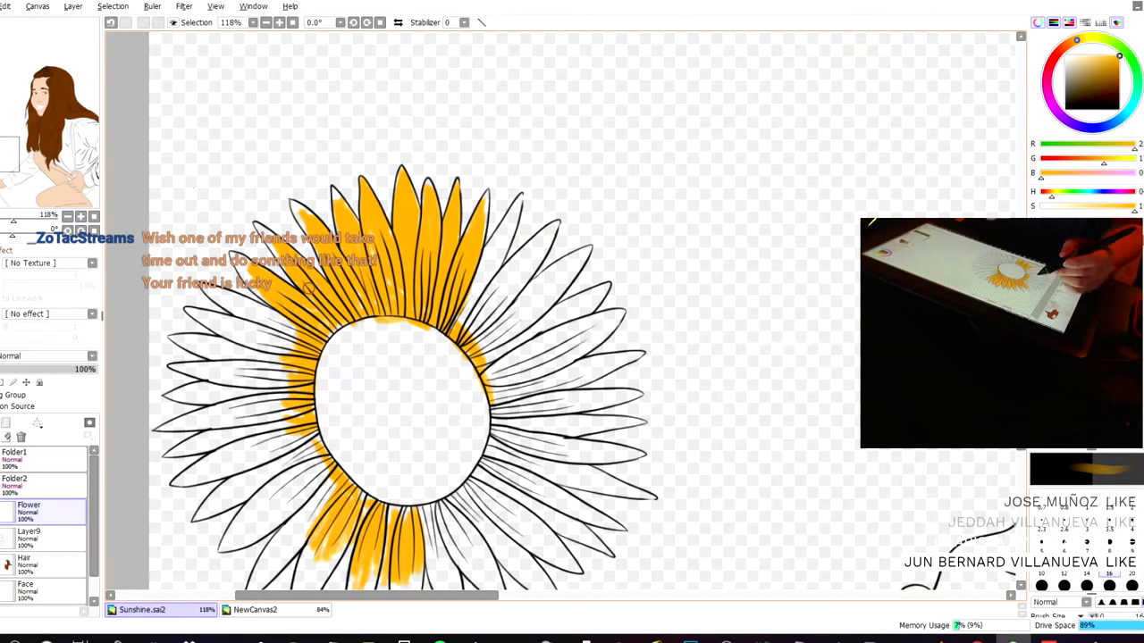
{"action": "mouse_move", "coordinate": [246, 312]}
{"action": "left_mouse_down"}
{"action": "mouse_move", "coordinate": [272, 332]}
{"action": "mouse_move", "coordinate": [234, 304]}
{"action": "mouse_move", "coordinate": [252, 304]}
{"action": "mouse_move", "coordinate": [240, 259]}
{"action": "left_mouse_up"}
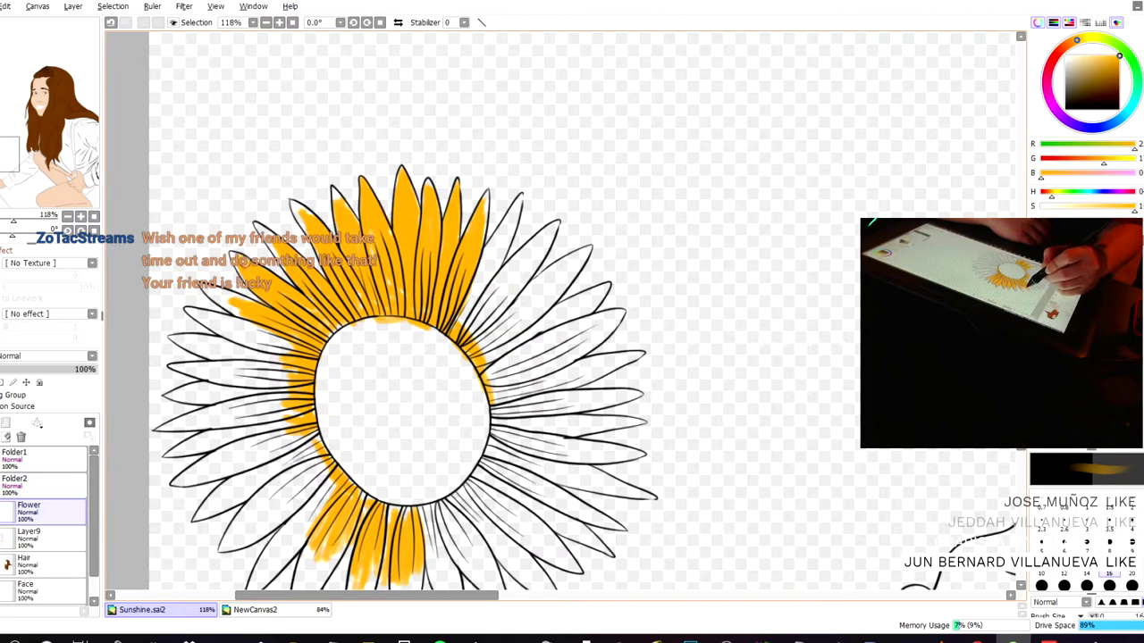
{"action": "mouse_move", "coordinate": [270, 358]}
{"action": "left_mouse_down"}
{"action": "mouse_move", "coordinate": [243, 424]}
{"action": "mouse_move", "coordinate": [239, 363]}
{"action": "mouse_move", "coordinate": [231, 385]}
{"action": "mouse_move", "coordinate": [258, 354]}
{"action": "mouse_move", "coordinate": [275, 380]}
{"action": "mouse_move", "coordinate": [271, 421]}
{"action": "mouse_move", "coordinate": [294, 352]}
{"action": "mouse_move", "coordinate": [284, 334]}
{"action": "mouse_move", "coordinate": [256, 386]}
{"action": "mouse_move", "coordinate": [254, 324]}
{"action": "mouse_move", "coordinate": [288, 348]}
{"action": "mouse_move", "coordinate": [259, 345]}
{"action": "mouse_move", "coordinate": [282, 401]}
{"action": "mouse_move", "coordinate": [272, 441]}
{"action": "mouse_move", "coordinate": [302, 405]}
{"action": "mouse_move", "coordinate": [311, 424]}
{"action": "mouse_move", "coordinate": [313, 409]}
{"action": "mouse_move", "coordinate": [306, 425]}
{"action": "mouse_move", "coordinate": [260, 411]}
{"action": "mouse_move", "coordinate": [266, 449]}
{"action": "mouse_move", "coordinate": [279, 428]}
{"action": "mouse_move", "coordinate": [247, 418]}
{"action": "left_mouse_up"}
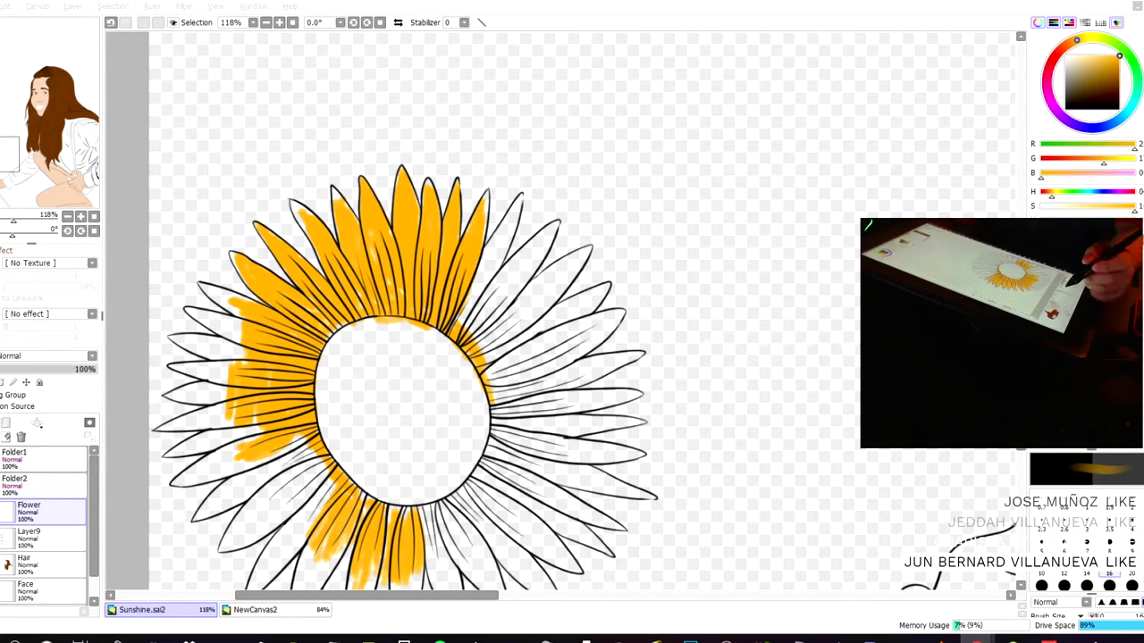
- Reduce the brush size to 7 and fill the next two upper-right petals with golden orange out to their tips
{"action": "left_click", "coordinate": [713, 341]}
{"action": "key", "text": "bracketleft"}
{"action": "key", "text": "bracketleft"}
{"action": "key", "text": "bracketleft"}
{"action": "key", "text": "bracketleft"}
{"action": "key", "text": "bracketleft"}
{"action": "key", "text": "bracketleft"}
{"action": "key", "text": "bracketleft"}
{"action": "key", "text": "bracketleft"}
{"action": "key", "text": "bracketleft"}
{"action": "key", "text": "bracketleft"}
{"action": "key", "text": "bracketleft"}
{"action": "key", "text": "bracketright"}
{"action": "key", "text": "bracketright"}
{"action": "key", "text": "bracketright"}
{"action": "key", "text": "bracketright"}
{"action": "key", "text": "bracketright"}
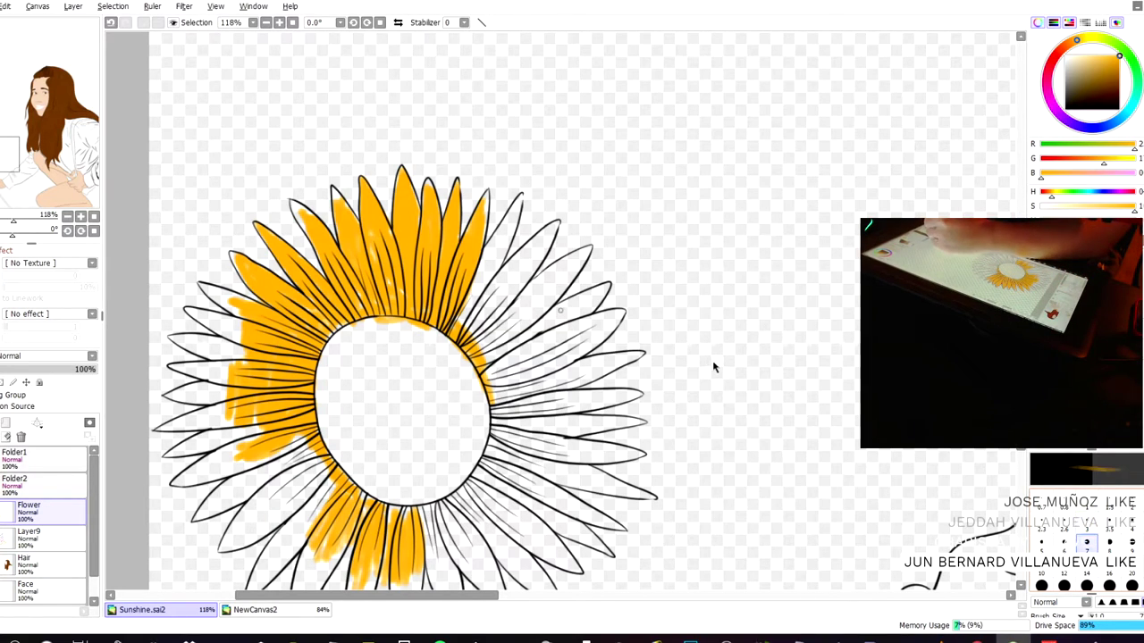
{"action": "mouse_move", "coordinate": [461, 317]}
{"action": "left_mouse_down"}
{"action": "mouse_move", "coordinate": [500, 227]}
{"action": "mouse_move", "coordinate": [494, 268]}
{"action": "mouse_move", "coordinate": [508, 234]}
{"action": "mouse_move", "coordinate": [505, 259]}
{"action": "mouse_move", "coordinate": [497, 224]}
{"action": "mouse_move", "coordinate": [492, 246]}
{"action": "mouse_move", "coordinate": [515, 209]}
{"action": "mouse_move", "coordinate": [517, 224]}
{"action": "mouse_move", "coordinate": [513, 203]}
{"action": "left_mouse_up"}
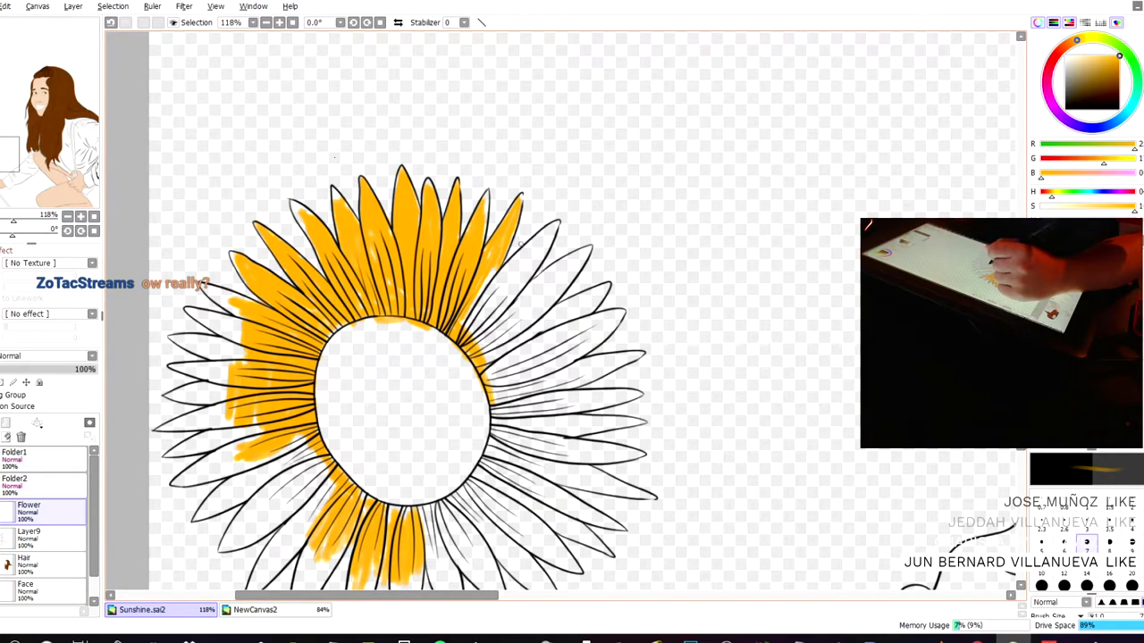
{"action": "mouse_move", "coordinate": [490, 273]}
{"action": "left_mouse_down"}
{"action": "mouse_move", "coordinate": [463, 320]}
{"action": "mouse_move", "coordinate": [474, 304]}
{"action": "left_mouse_up"}
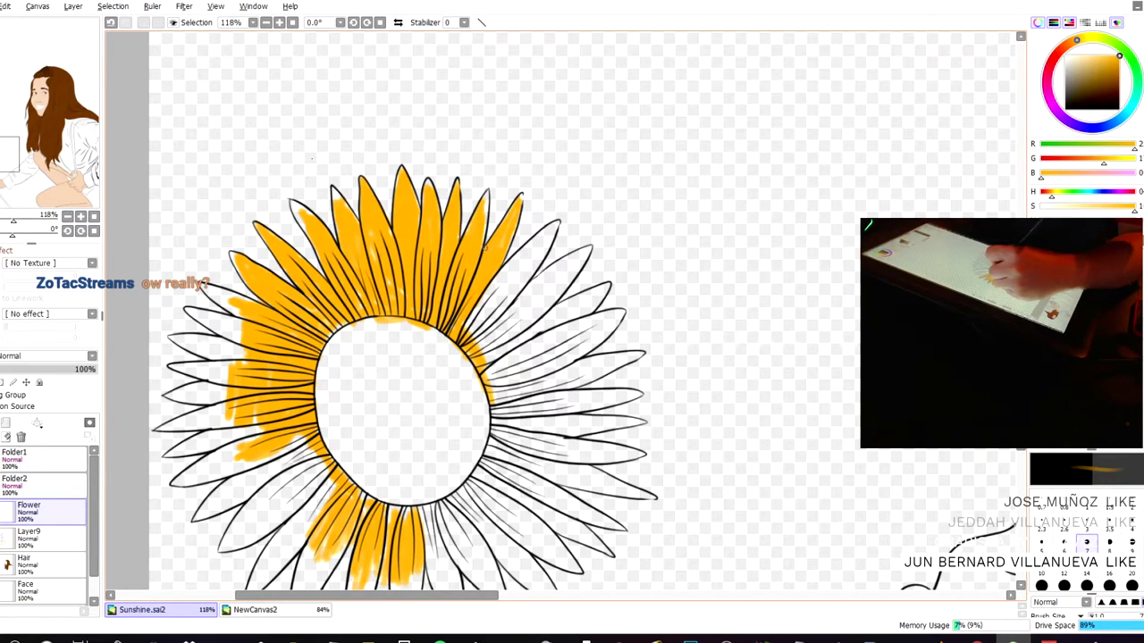
{"action": "left_click_drag", "start_coordinate": [519, 200], "coordinate": [520, 198]}
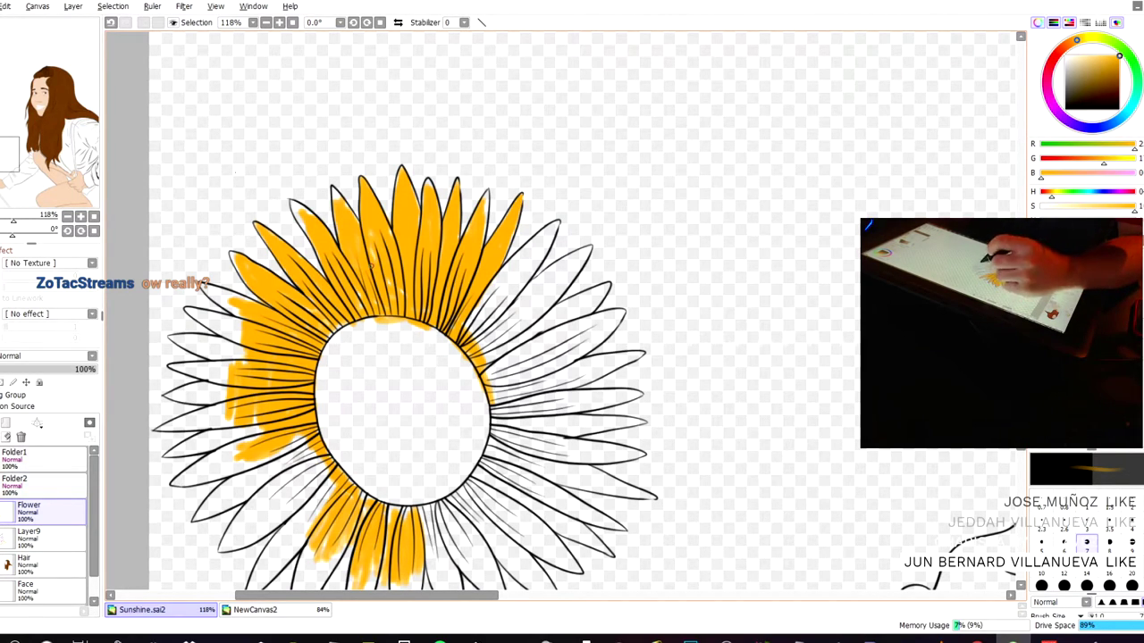
{"action": "mouse_move", "coordinate": [478, 331]}
{"action": "left_mouse_down"}
{"action": "mouse_move", "coordinate": [518, 281]}
{"action": "mouse_move", "coordinate": [472, 331]}
{"action": "mouse_move", "coordinate": [514, 264]}
{"action": "mouse_move", "coordinate": [515, 275]}
{"action": "mouse_move", "coordinate": [543, 239]}
{"action": "mouse_move", "coordinate": [514, 297]}
{"action": "mouse_move", "coordinate": [548, 233]}
{"action": "mouse_move", "coordinate": [509, 273]}
{"action": "mouse_move", "coordinate": [530, 249]}
{"action": "left_mouse_up"}
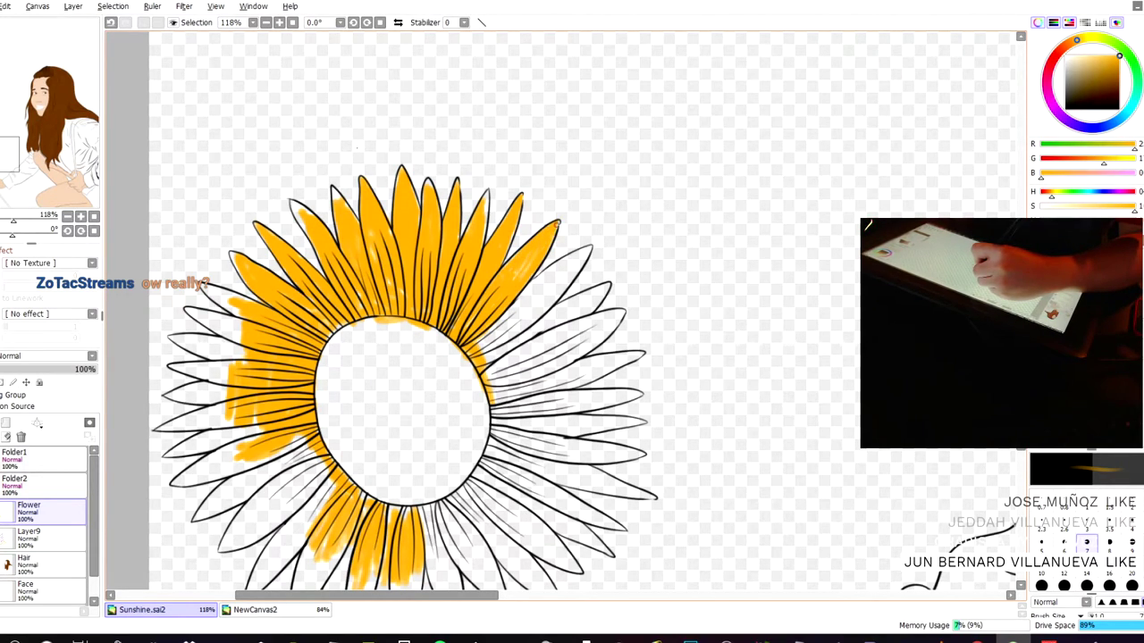
{"action": "left_click_drag", "start_coordinate": [530, 262], "coordinate": [508, 292]}
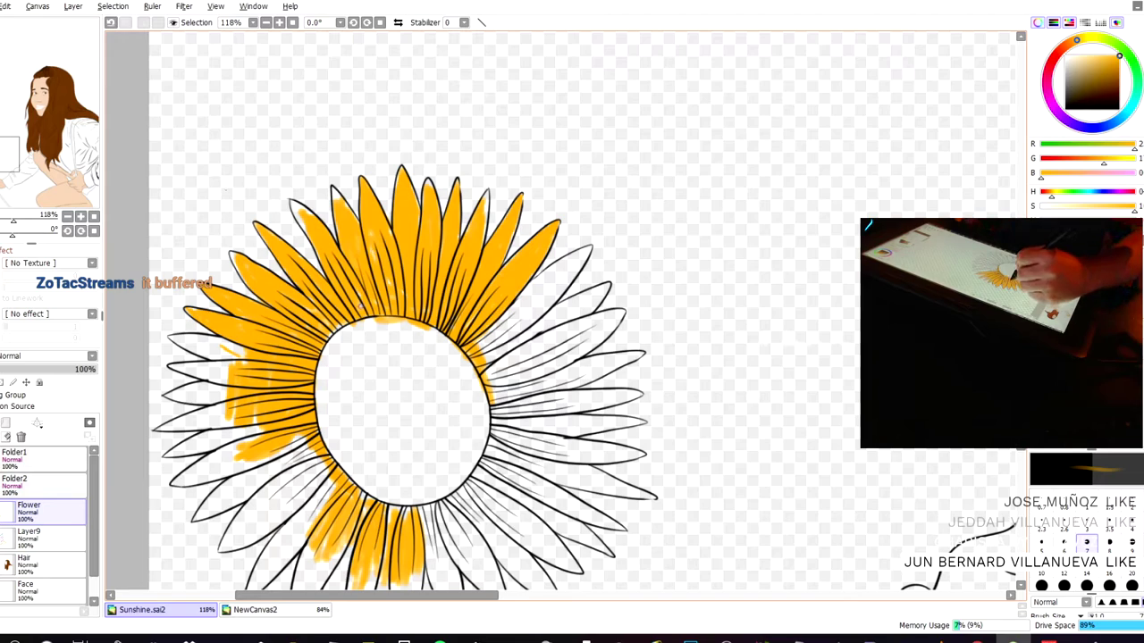
- Fill the following upper-right petal with golden orange and colour the petal bases along the right edge of the centre
{"action": "left_click_drag", "start_coordinate": [558, 279], "coordinate": [507, 332]}
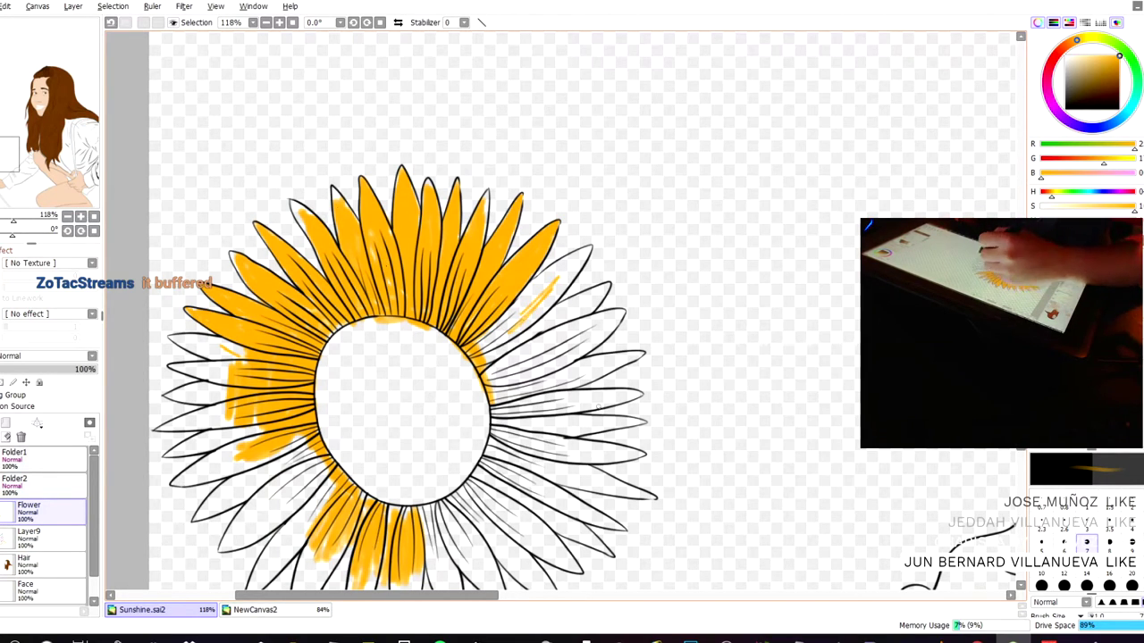
{"action": "mouse_move", "coordinate": [532, 321]}
{"action": "left_mouse_down"}
{"action": "mouse_move", "coordinate": [495, 399]}
{"action": "mouse_move", "coordinate": [464, 324]}
{"action": "mouse_move", "coordinate": [499, 348]}
{"action": "mouse_move", "coordinate": [492, 329]}
{"action": "mouse_move", "coordinate": [507, 307]}
{"action": "mouse_move", "coordinate": [567, 262]}
{"action": "mouse_move", "coordinate": [536, 317]}
{"action": "left_mouse_up"}
{"action": "left_click_drag", "start_coordinate": [579, 254], "coordinate": [558, 271]}
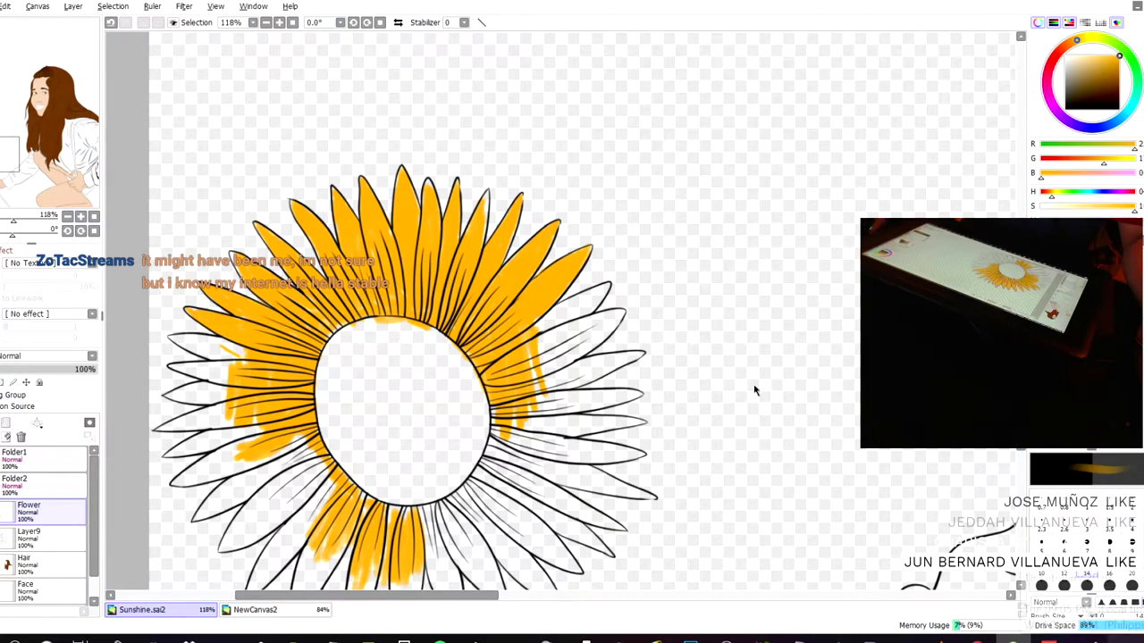
- Block in the lower-left petal bases with golden orange and fill the outer-left petals out to their tips
{"action": "mouse_move", "coordinate": [399, 217]}
{"action": "left_mouse_down"}
{"action": "mouse_move", "coordinate": [375, 77]}
{"action": "mouse_move", "coordinate": [418, 78]}
{"action": "left_mouse_up"}
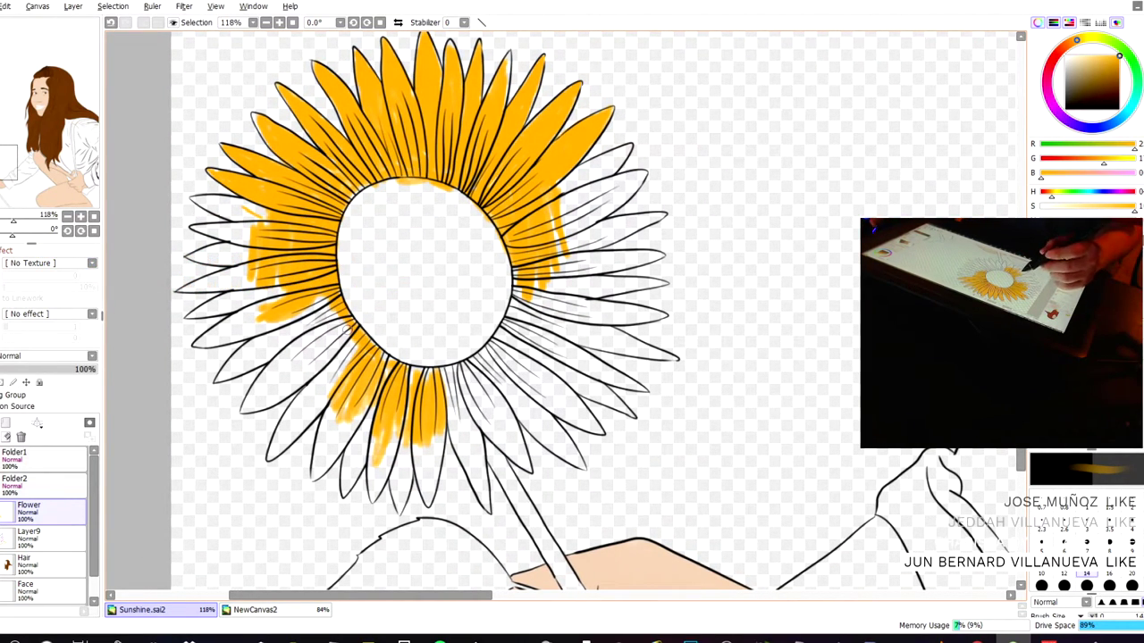
{"action": "mouse_move", "coordinate": [315, 332]}
{"action": "left_mouse_down"}
{"action": "mouse_move", "coordinate": [290, 307]}
{"action": "mouse_move", "coordinate": [360, 338]}
{"action": "mouse_move", "coordinate": [310, 304]}
{"action": "mouse_move", "coordinate": [345, 368]}
{"action": "mouse_move", "coordinate": [280, 321]}
{"action": "mouse_move", "coordinate": [295, 349]}
{"action": "mouse_move", "coordinate": [279, 271]}
{"action": "mouse_move", "coordinate": [255, 330]}
{"action": "mouse_move", "coordinate": [263, 276]}
{"action": "mouse_move", "coordinate": [249, 304]}
{"action": "mouse_move", "coordinate": [252, 238]}
{"action": "mouse_move", "coordinate": [242, 272]}
{"action": "mouse_move", "coordinate": [236, 210]}
{"action": "mouse_move", "coordinate": [264, 211]}
{"action": "mouse_move", "coordinate": [235, 214]}
{"action": "left_mouse_up"}
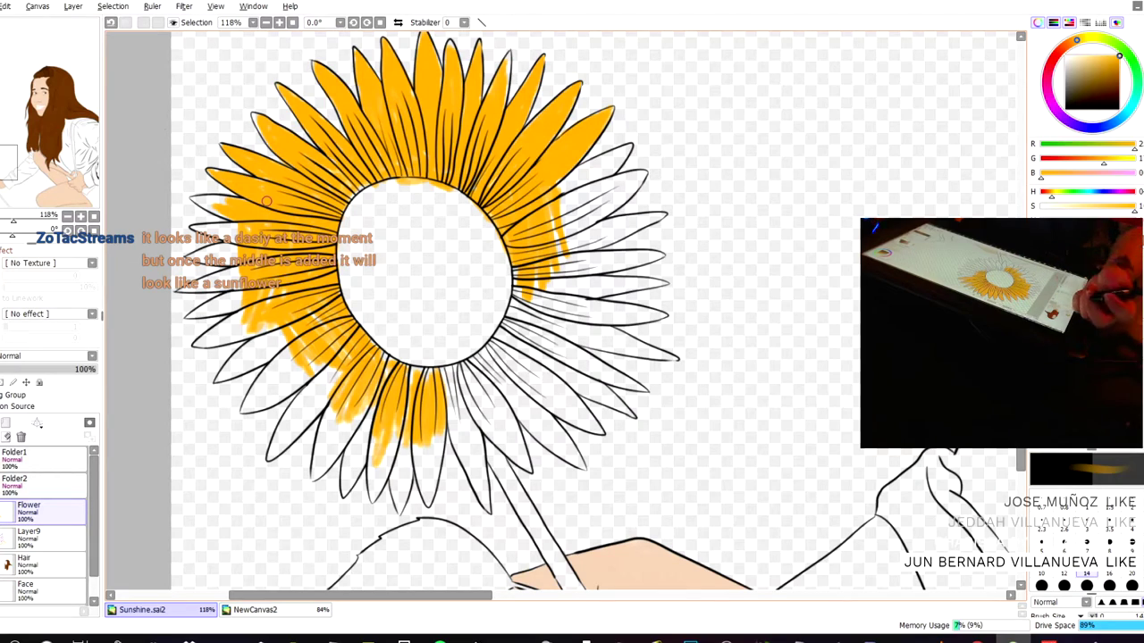
{"action": "mouse_move", "coordinate": [218, 226]}
{"action": "left_mouse_down"}
{"action": "mouse_move", "coordinate": [203, 224]}
{"action": "mouse_move", "coordinate": [222, 199]}
{"action": "left_mouse_up"}
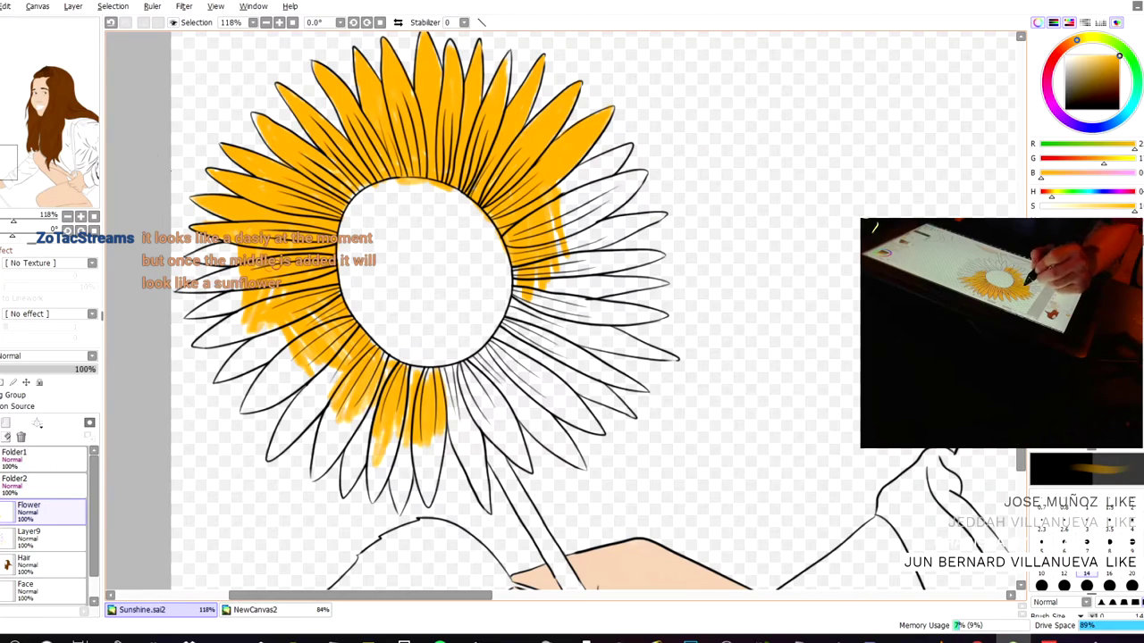
- Fill the petals hanging directly below and to the lower left of the sunflower's centre with golden orange
{"action": "left_click_drag", "start_coordinate": [420, 402], "coordinate": [388, 360]}
{"action": "left_click_drag", "start_coordinate": [374, 400], "coordinate": [368, 339]}
{"action": "mouse_move", "coordinate": [386, 418]}
{"action": "left_mouse_down"}
{"action": "mouse_move", "coordinate": [384, 463]}
{"action": "mouse_move", "coordinate": [402, 426]}
{"action": "mouse_move", "coordinate": [375, 498]}
{"action": "left_mouse_up"}
{"action": "mouse_move", "coordinate": [398, 407]}
{"action": "left_mouse_down"}
{"action": "mouse_move", "coordinate": [406, 501]}
{"action": "mouse_move", "coordinate": [391, 482]}
{"action": "mouse_move", "coordinate": [403, 502]}
{"action": "left_mouse_up"}
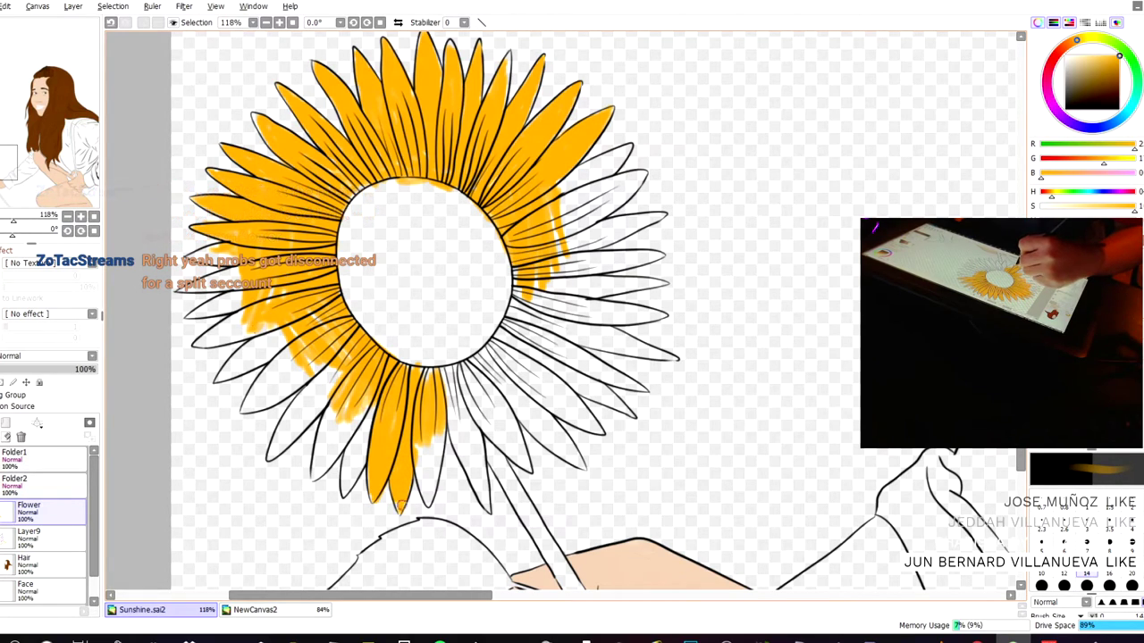
{"action": "mouse_move", "coordinate": [434, 415]}
{"action": "left_mouse_down"}
{"action": "mouse_move", "coordinate": [436, 445]}
{"action": "mouse_move", "coordinate": [444, 423]}
{"action": "mouse_move", "coordinate": [423, 422]}
{"action": "mouse_move", "coordinate": [418, 438]}
{"action": "mouse_move", "coordinate": [430, 500]}
{"action": "left_mouse_up"}
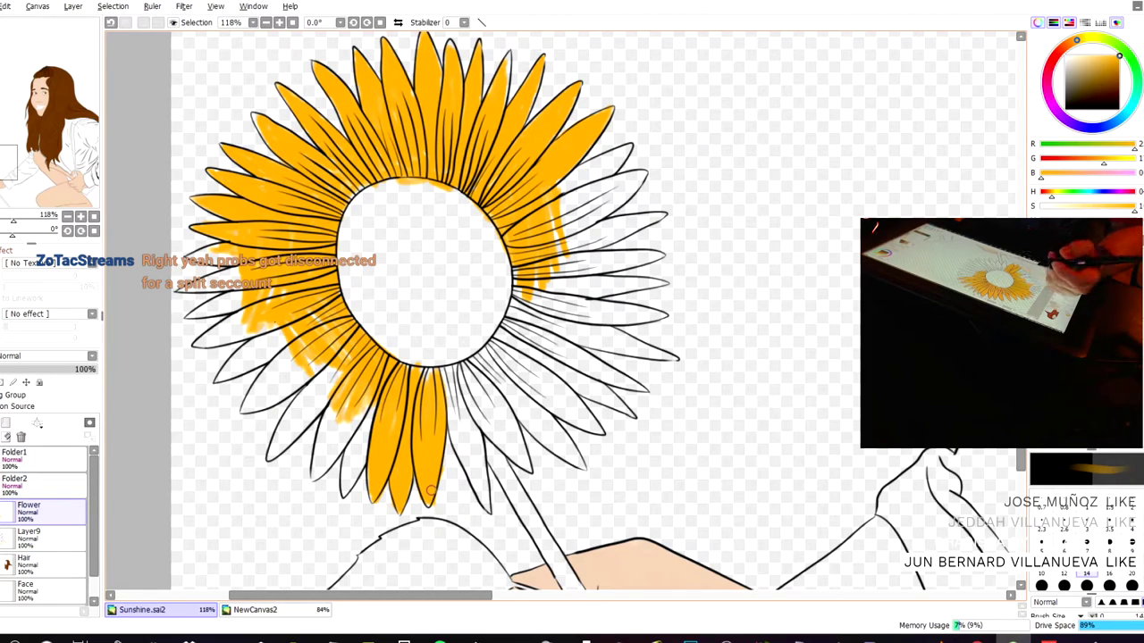
{"action": "mouse_move", "coordinate": [364, 418]}
{"action": "left_mouse_down"}
{"action": "mouse_move", "coordinate": [366, 456]}
{"action": "mouse_move", "coordinate": [361, 436]}
{"action": "mouse_move", "coordinate": [351, 444]}
{"action": "mouse_move", "coordinate": [347, 467]}
{"action": "mouse_move", "coordinate": [360, 416]}
{"action": "mouse_move", "coordinate": [348, 435]}
{"action": "mouse_move", "coordinate": [343, 494]}
{"action": "mouse_move", "coordinate": [362, 388]}
{"action": "mouse_move", "coordinate": [344, 440]}
{"action": "mouse_move", "coordinate": [348, 411]}
{"action": "mouse_move", "coordinate": [332, 401]}
{"action": "mouse_move", "coordinate": [316, 454]}
{"action": "mouse_move", "coordinate": [356, 384]}
{"action": "left_mouse_up"}
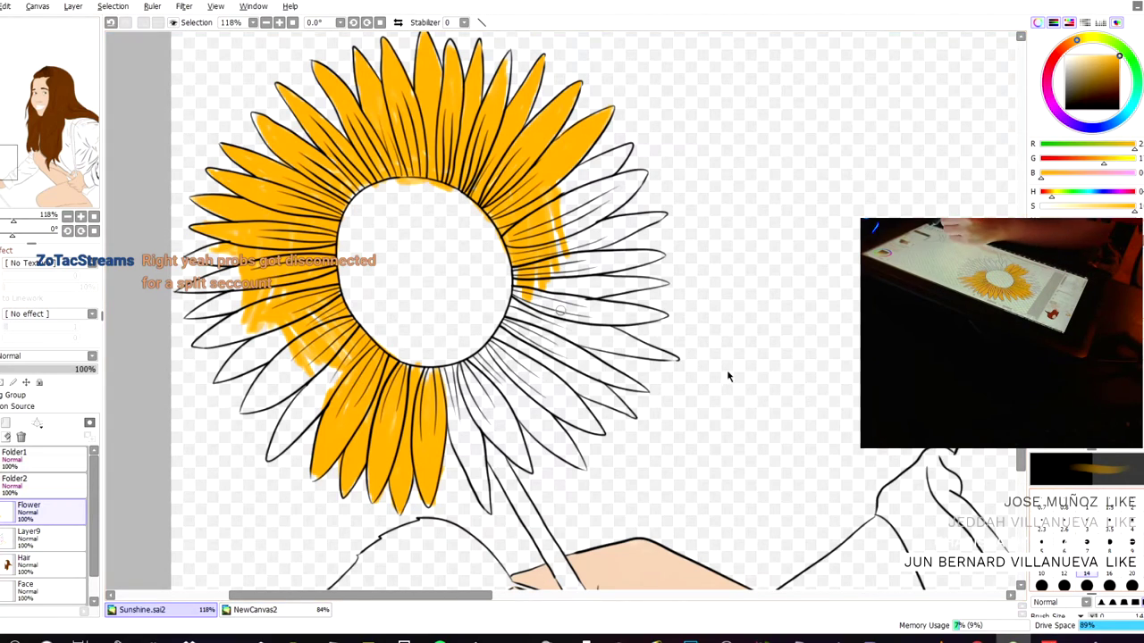
- Paint the petal bases along the lower right of the centre and fill the petal beside the top of the stem
{"action": "mouse_move", "coordinate": [532, 318]}
{"action": "left_mouse_down"}
{"action": "mouse_move", "coordinate": [502, 391]}
{"action": "mouse_move", "coordinate": [482, 357]}
{"action": "left_mouse_up"}
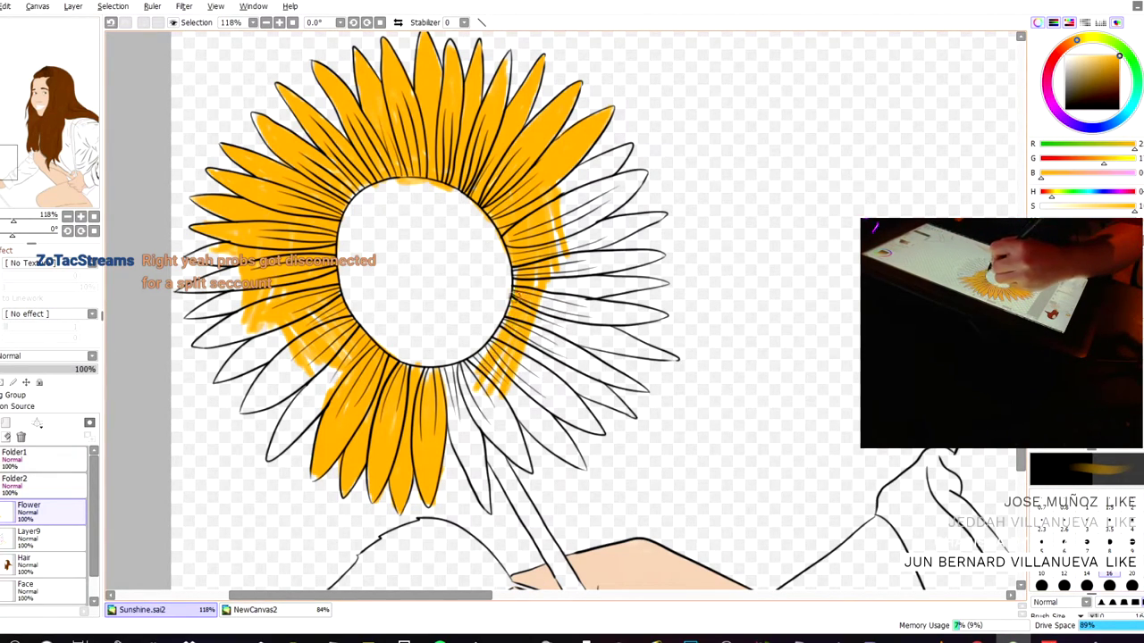
{"action": "mouse_move", "coordinate": [481, 382]}
{"action": "left_mouse_down"}
{"action": "mouse_move", "coordinate": [503, 415]}
{"action": "mouse_move", "coordinate": [478, 379]}
{"action": "mouse_move", "coordinate": [461, 416]}
{"action": "mouse_move", "coordinate": [454, 375]}
{"action": "mouse_move", "coordinate": [455, 422]}
{"action": "mouse_move", "coordinate": [441, 375]}
{"action": "mouse_move", "coordinate": [427, 372]}
{"action": "mouse_move", "coordinate": [471, 363]}
{"action": "mouse_move", "coordinate": [408, 371]}
{"action": "left_mouse_up"}
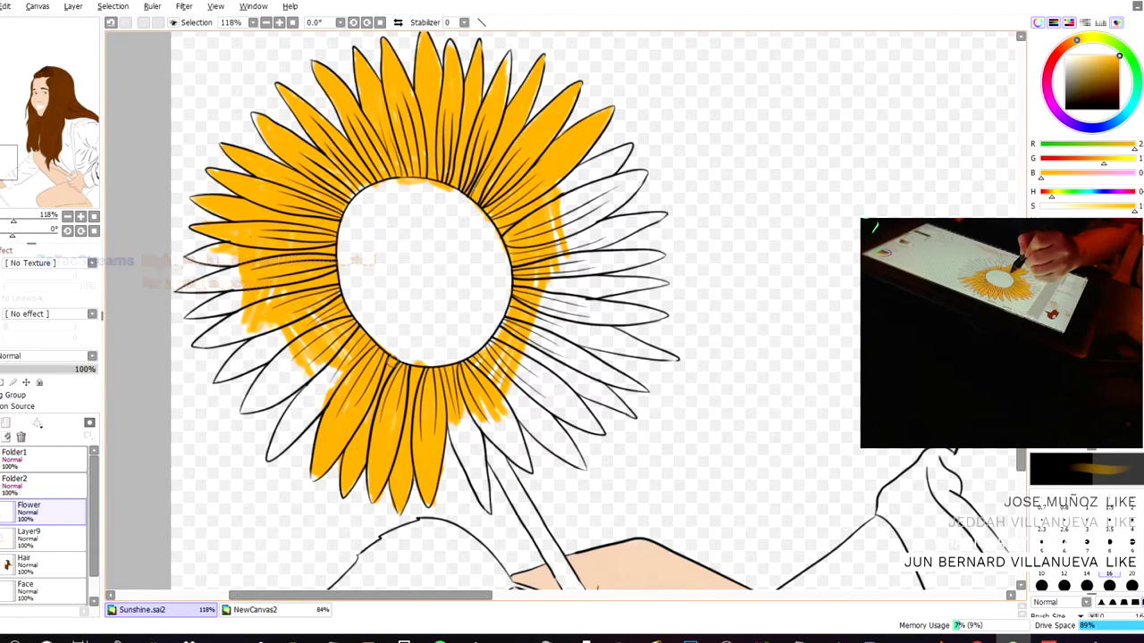
{"action": "mouse_move", "coordinate": [467, 394]}
{"action": "left_mouse_down"}
{"action": "mouse_move", "coordinate": [455, 439]}
{"action": "mouse_move", "coordinate": [480, 455]}
{"action": "mouse_move", "coordinate": [478, 443]}
{"action": "mouse_move", "coordinate": [469, 432]}
{"action": "mouse_move", "coordinate": [470, 471]}
{"action": "mouse_move", "coordinate": [458, 447]}
{"action": "mouse_move", "coordinate": [482, 492]}
{"action": "mouse_move", "coordinate": [482, 462]}
{"action": "left_mouse_up"}
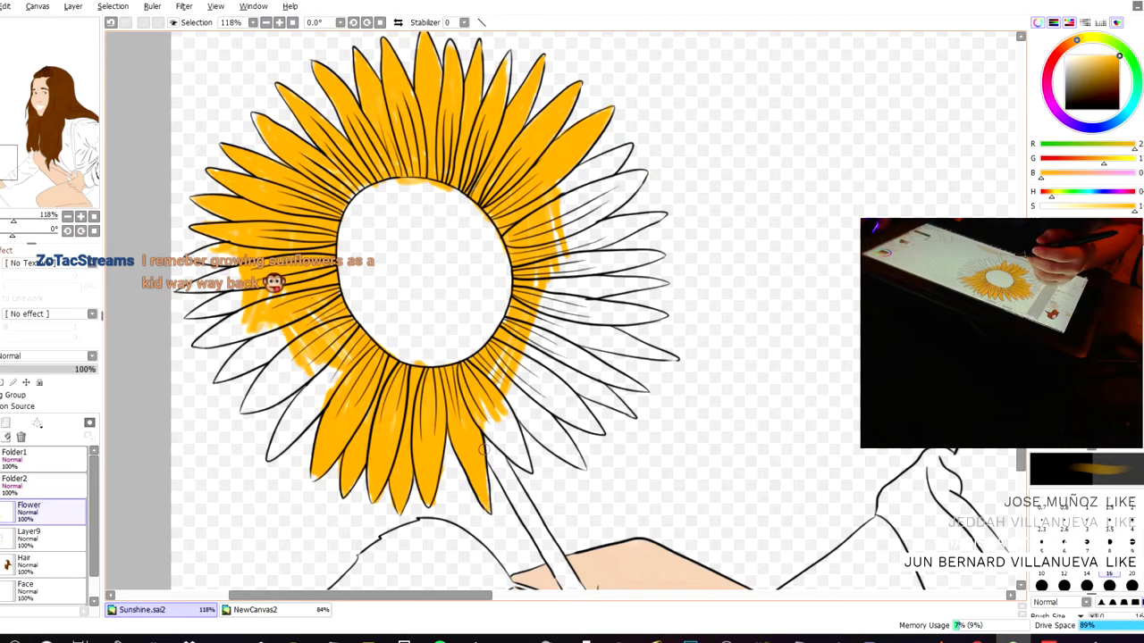
- Fill the petal overlapping the stem on its right with golden orange, using brush size 5 for the fine edges
{"action": "scroll", "coordinate": [486, 456], "scroll_direction": "up", "scroll_amount": 2}
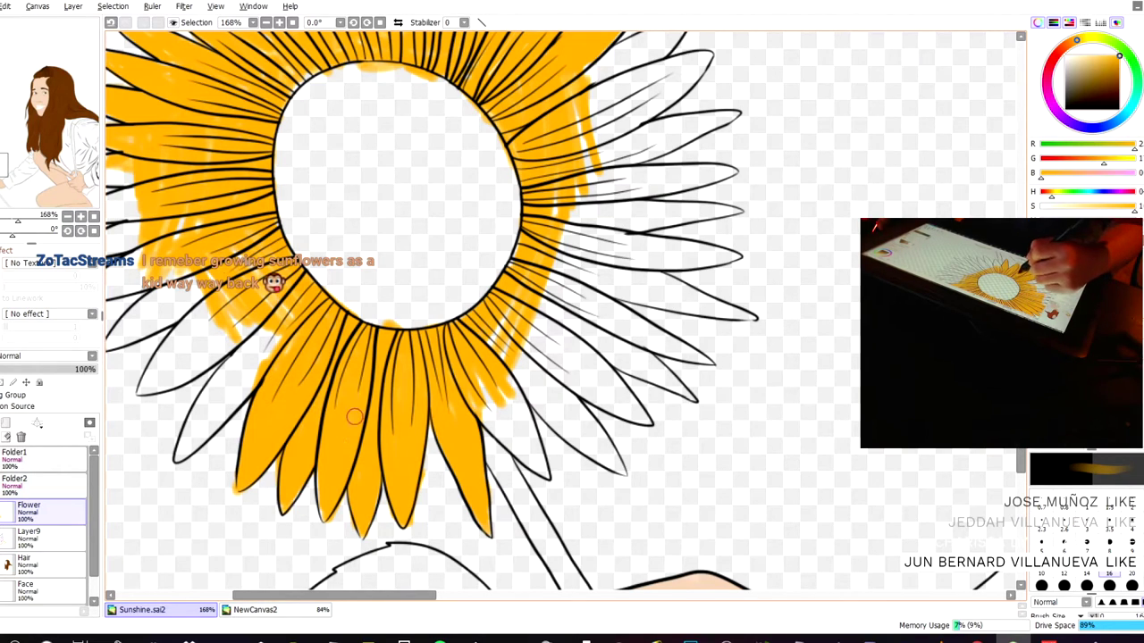
{"action": "mouse_move", "coordinate": [514, 393]}
{"action": "left_mouse_down"}
{"action": "mouse_move", "coordinate": [463, 379]}
{"action": "mouse_move", "coordinate": [493, 429]}
{"action": "mouse_move", "coordinate": [528, 456]}
{"action": "mouse_move", "coordinate": [505, 387]}
{"action": "mouse_move", "coordinate": [532, 423]}
{"action": "mouse_move", "coordinate": [482, 335]}
{"action": "mouse_move", "coordinate": [526, 428]}
{"action": "mouse_move", "coordinate": [512, 452]}
{"action": "mouse_move", "coordinate": [540, 468]}
{"action": "left_mouse_up"}
{"action": "left_click", "coordinate": [1041, 544]}
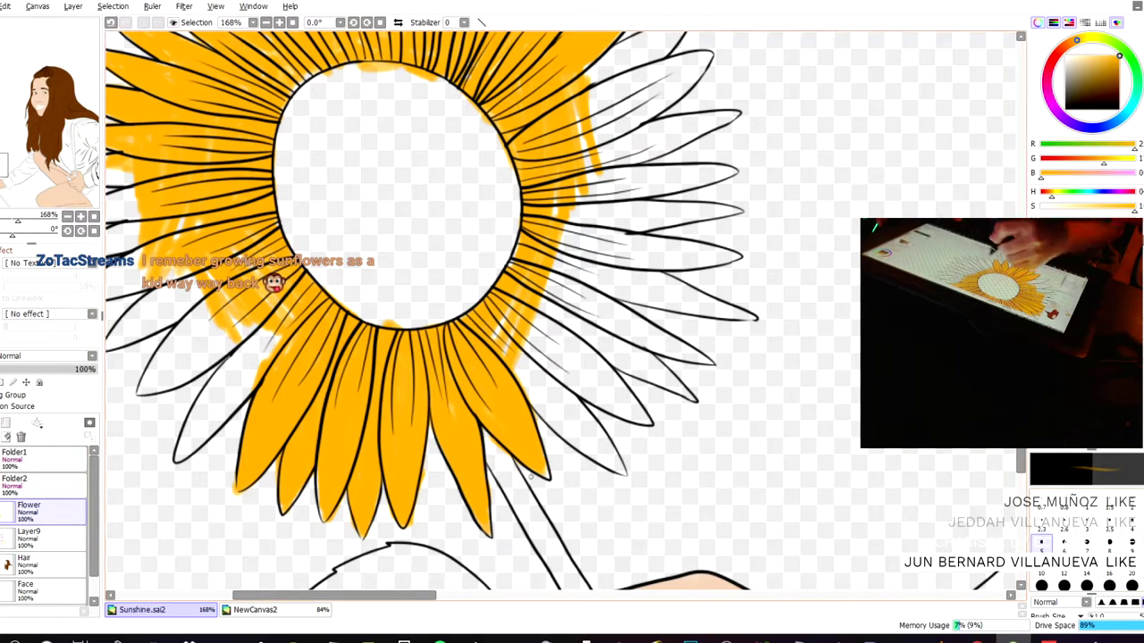
- Fill the next lower-right petal with golden orange and widen the colour across the inner halves of the right-side petals
{"action": "mouse_move", "coordinate": [532, 350]}
{"action": "left_mouse_down"}
{"action": "mouse_move", "coordinate": [561, 383]}
{"action": "mouse_move", "coordinate": [554, 429]}
{"action": "left_mouse_up"}
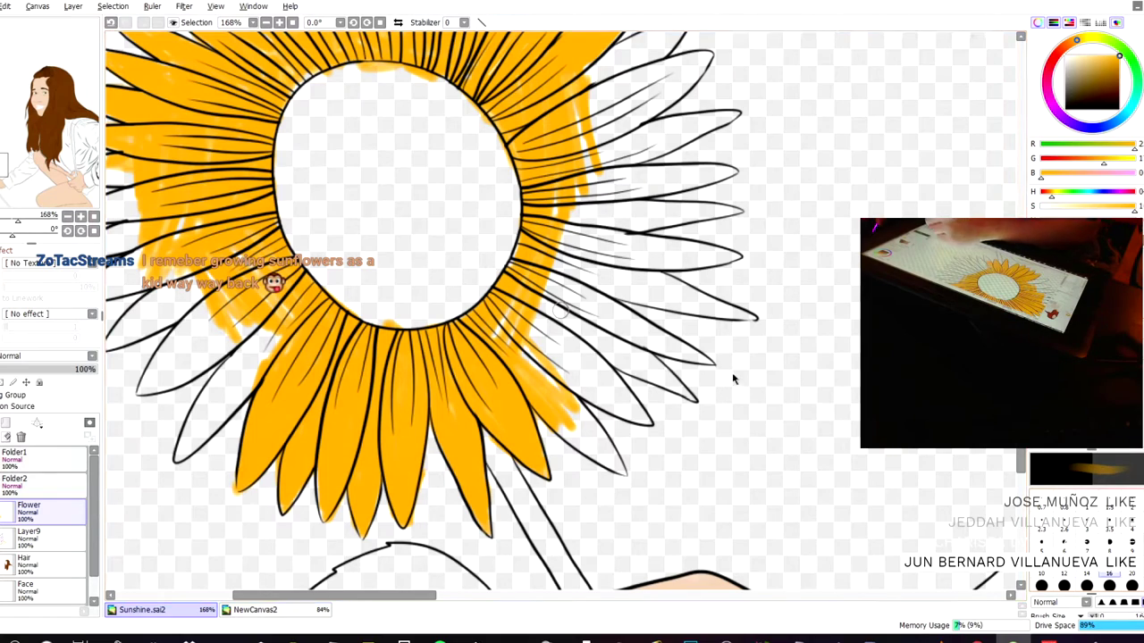
{"action": "mouse_move", "coordinate": [508, 319]}
{"action": "left_mouse_down"}
{"action": "mouse_move", "coordinate": [551, 375]}
{"action": "mouse_move", "coordinate": [557, 355]}
{"action": "mouse_move", "coordinate": [532, 315]}
{"action": "mouse_move", "coordinate": [599, 345]}
{"action": "mouse_move", "coordinate": [538, 270]}
{"action": "mouse_move", "coordinate": [617, 302]}
{"action": "mouse_move", "coordinate": [587, 259]}
{"action": "mouse_move", "coordinate": [634, 270]}
{"action": "mouse_move", "coordinate": [585, 194]}
{"action": "mouse_move", "coordinate": [629, 225]}
{"action": "mouse_move", "coordinate": [586, 113]}
{"action": "mouse_move", "coordinate": [584, 161]}
{"action": "mouse_move", "coordinate": [582, 109]}
{"action": "mouse_move", "coordinate": [595, 136]}
{"action": "left_mouse_up"}
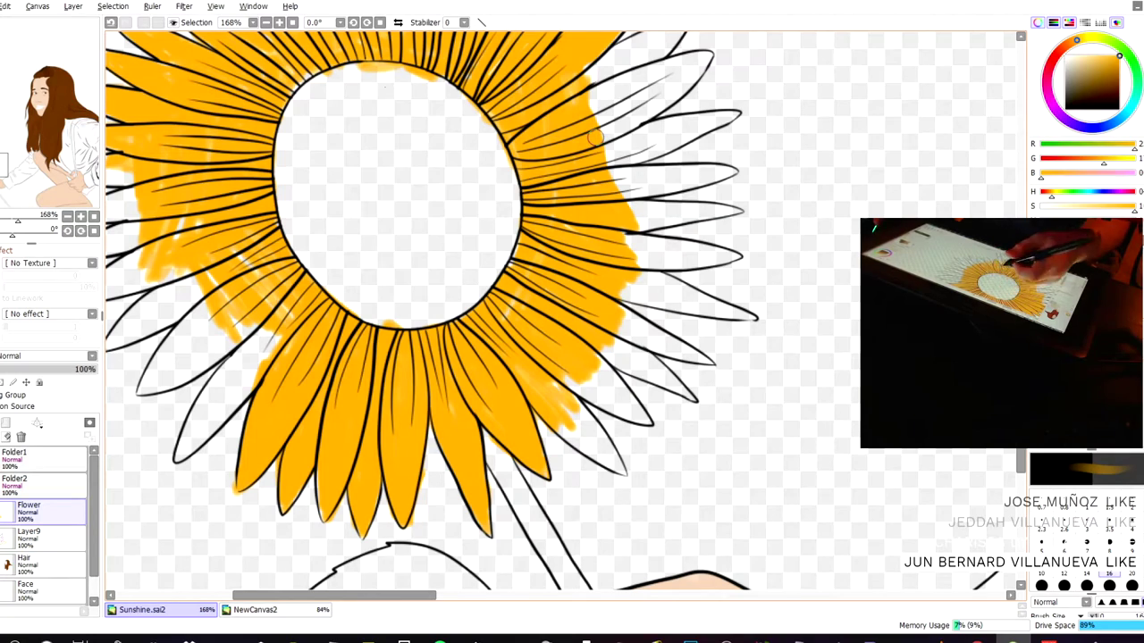
{"action": "mouse_move", "coordinate": [547, 384]}
{"action": "left_mouse_down"}
{"action": "mouse_move", "coordinate": [537, 385]}
{"action": "mouse_move", "coordinate": [590, 447]}
{"action": "mouse_move", "coordinate": [579, 406]}
{"action": "mouse_move", "coordinate": [563, 386]}
{"action": "mouse_move", "coordinate": [604, 455]}
{"action": "mouse_move", "coordinate": [592, 461]}
{"action": "mouse_move", "coordinate": [625, 475]}
{"action": "left_mouse_up"}
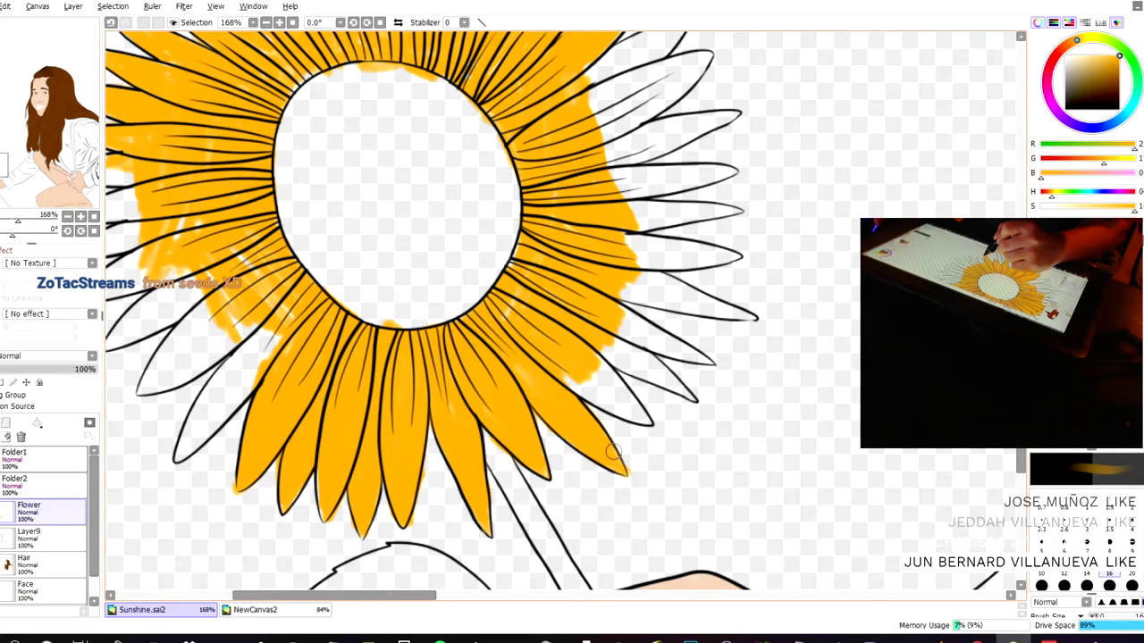
- Erase the overflow at the lower-right petal's tip and fill the petal just above it with golden orange, switching to brush size 7
{"action": "key", "text": "e"}
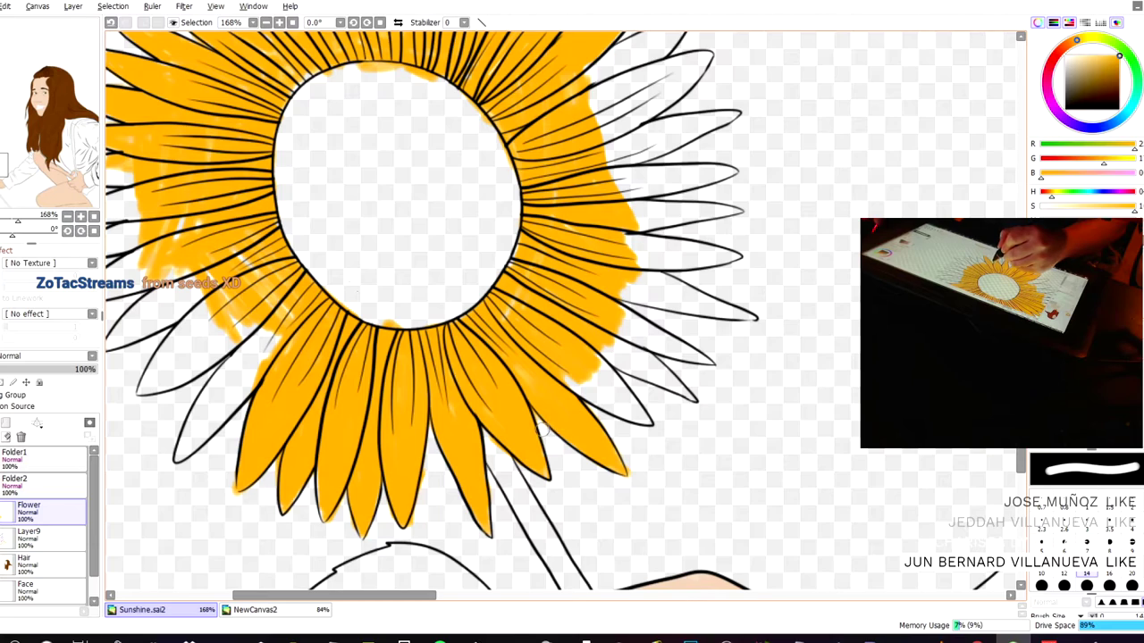
{"action": "left_click_drag", "start_coordinate": [630, 472], "coordinate": [634, 480]}
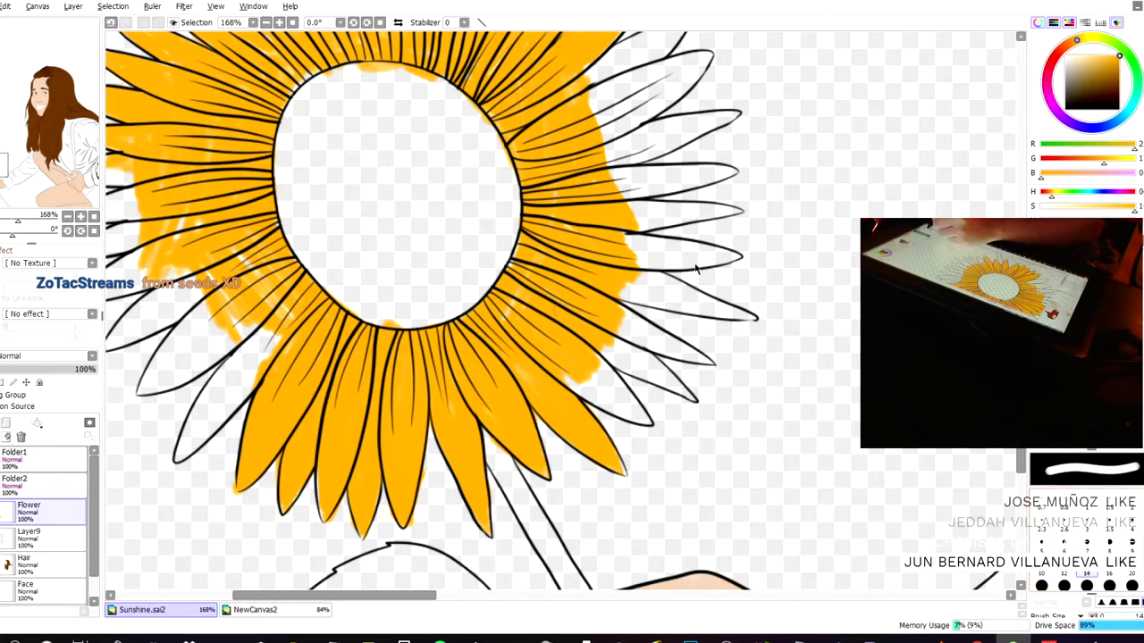
{"action": "key", "text": "b"}
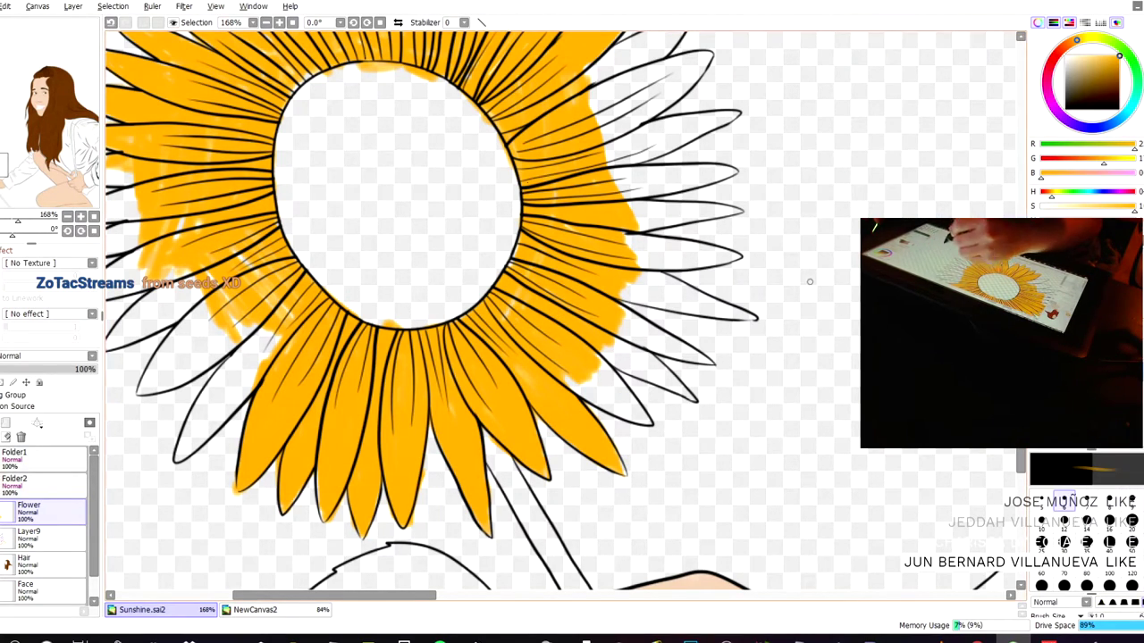
{"action": "mouse_move", "coordinate": [589, 356]}
{"action": "left_mouse_down"}
{"action": "mouse_move", "coordinate": [611, 389]}
{"action": "mouse_move", "coordinate": [598, 325]}
{"action": "left_mouse_up"}
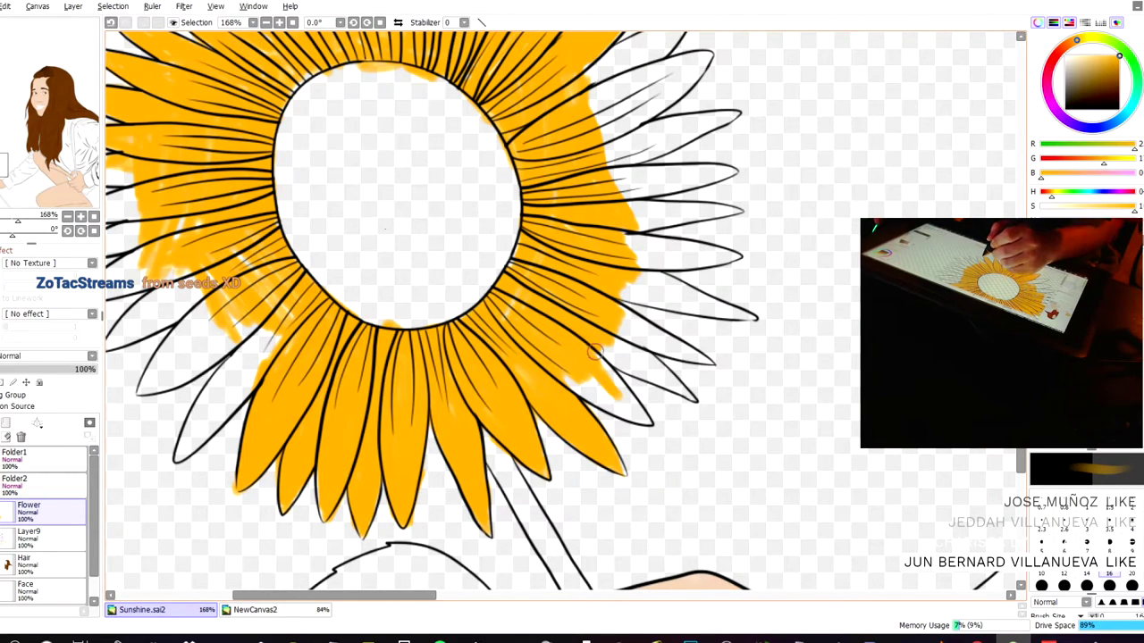
{"action": "left_click_drag", "start_coordinate": [572, 378], "coordinate": [597, 393]}
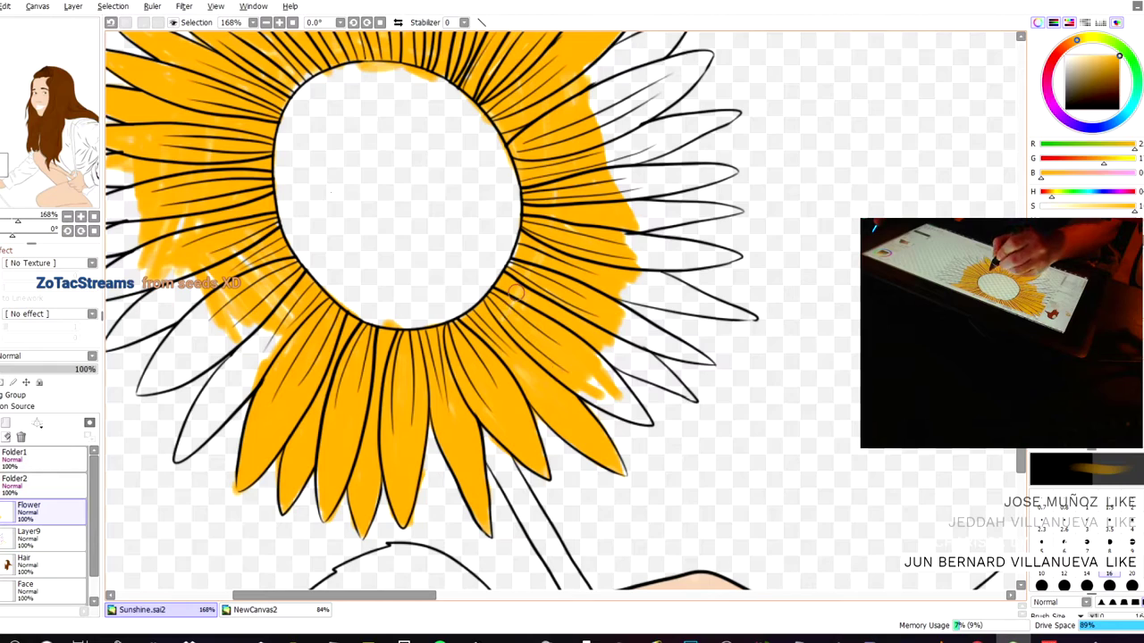
{"action": "mouse_move", "coordinate": [566, 337]}
{"action": "left_mouse_down"}
{"action": "mouse_move", "coordinate": [600, 371]}
{"action": "mouse_move", "coordinate": [588, 376]}
{"action": "mouse_move", "coordinate": [588, 398]}
{"action": "mouse_move", "coordinate": [575, 392]}
{"action": "mouse_move", "coordinate": [639, 414]}
{"action": "mouse_move", "coordinate": [626, 369]}
{"action": "mouse_move", "coordinate": [623, 415]}
{"action": "left_mouse_up"}
{"action": "left_click", "coordinate": [1086, 545]}
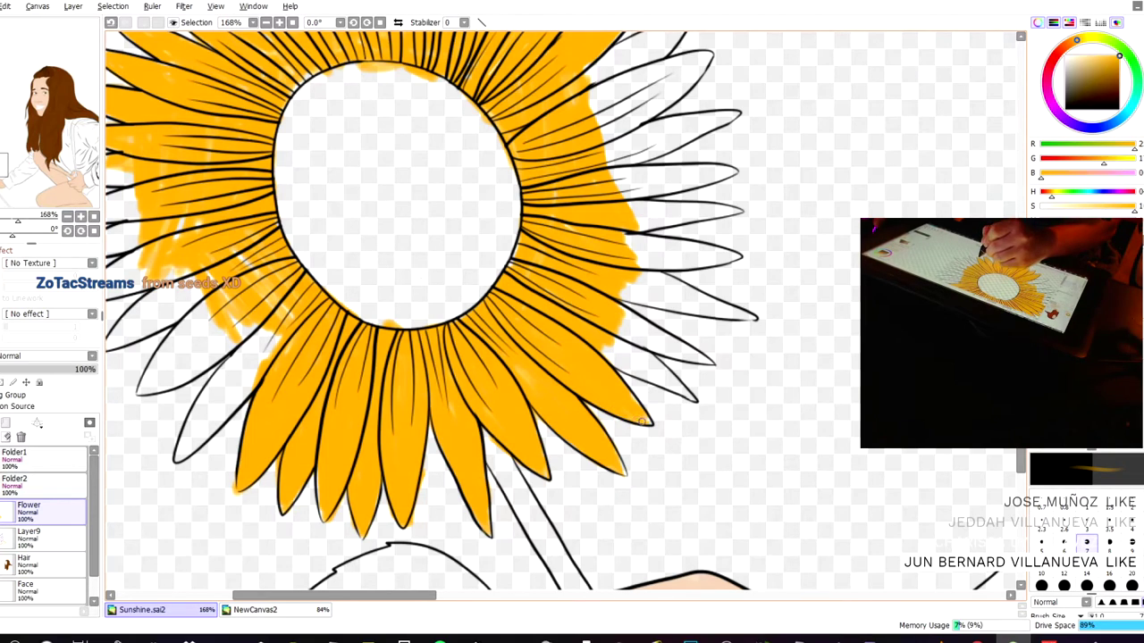
- Fill the next two lower-right petals with golden orange out to their tips
{"action": "mouse_move", "coordinate": [610, 341]}
{"action": "left_mouse_down"}
{"action": "mouse_move", "coordinate": [596, 346]}
{"action": "mouse_move", "coordinate": [649, 365]}
{"action": "left_mouse_up"}
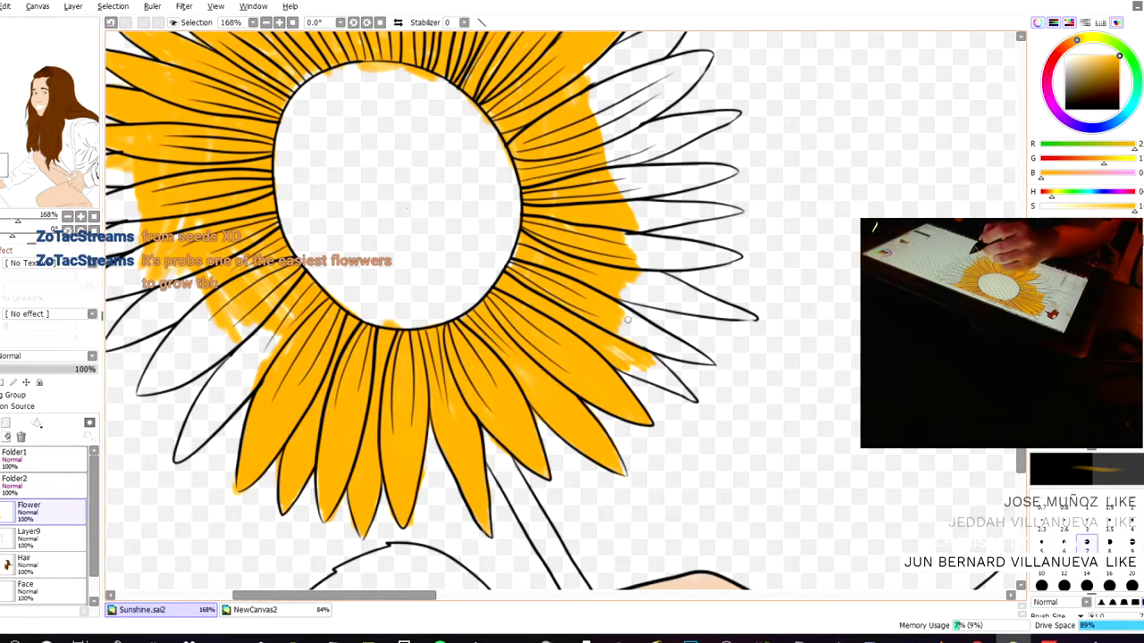
{"action": "mouse_move", "coordinate": [614, 351]}
{"action": "left_mouse_down"}
{"action": "mouse_move", "coordinate": [643, 374]}
{"action": "mouse_move", "coordinate": [614, 359]}
{"action": "mouse_move", "coordinate": [624, 370]}
{"action": "mouse_move", "coordinate": [659, 369]}
{"action": "mouse_move", "coordinate": [647, 354]}
{"action": "mouse_move", "coordinate": [611, 369]}
{"action": "left_mouse_up"}
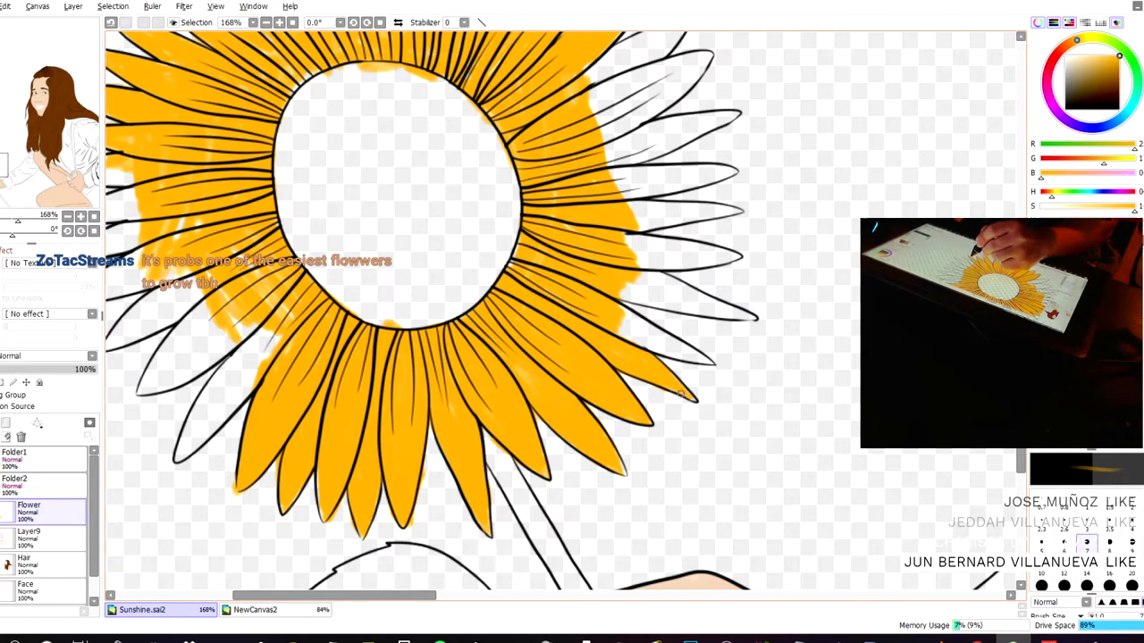
{"action": "mouse_move", "coordinate": [691, 398]}
{"action": "left_mouse_down"}
{"action": "mouse_move", "coordinate": [628, 307]}
{"action": "mouse_move", "coordinate": [653, 336]}
{"action": "mouse_move", "coordinate": [592, 305]}
{"action": "mouse_move", "coordinate": [630, 362]}
{"action": "mouse_move", "coordinate": [605, 339]}
{"action": "mouse_move", "coordinate": [610, 328]}
{"action": "mouse_move", "coordinate": [688, 352]}
{"action": "mouse_move", "coordinate": [664, 333]}
{"action": "mouse_move", "coordinate": [674, 347]}
{"action": "mouse_move", "coordinate": [641, 349]}
{"action": "left_mouse_up"}
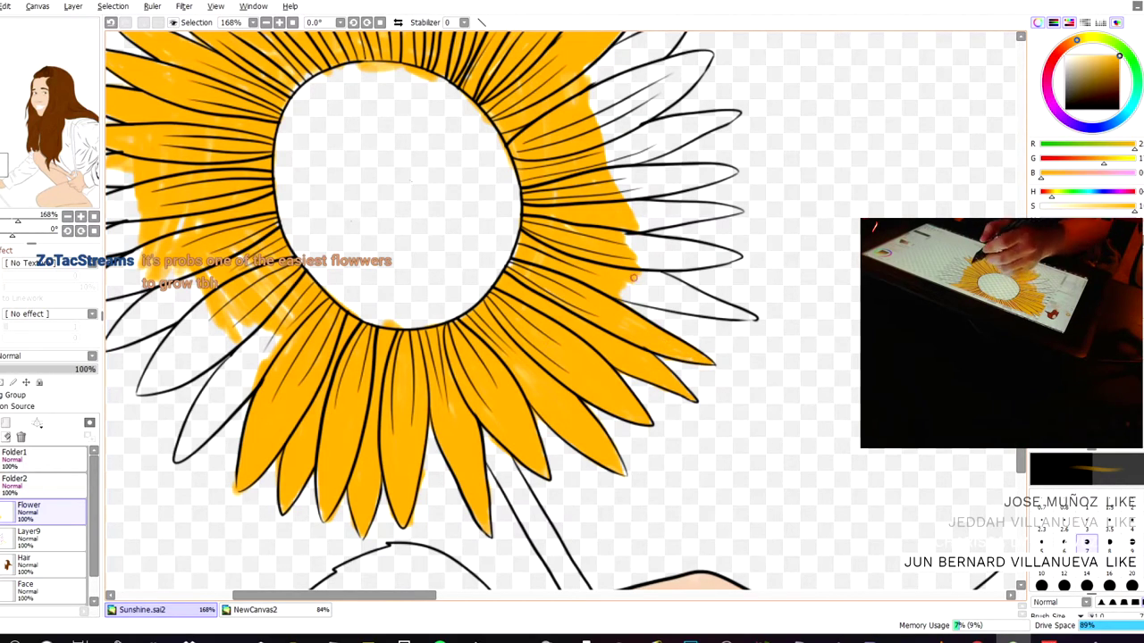
- Undo the stray stroke on the long lower-right petal, then fill it and the petal directly above it with golden orange
{"action": "mouse_move", "coordinate": [624, 279]}
{"action": "left_mouse_down"}
{"action": "mouse_move", "coordinate": [666, 299]}
{"action": "mouse_move", "coordinate": [612, 295]}
{"action": "mouse_move", "coordinate": [652, 293]}
{"action": "mouse_move", "coordinate": [638, 282]}
{"action": "mouse_move", "coordinate": [675, 293]}
{"action": "mouse_move", "coordinate": [650, 275]}
{"action": "mouse_move", "coordinate": [735, 311]}
{"action": "mouse_move", "coordinate": [635, 301]}
{"action": "mouse_move", "coordinate": [714, 312]}
{"action": "left_mouse_up"}
{"action": "key", "text": "ctrl+z"}
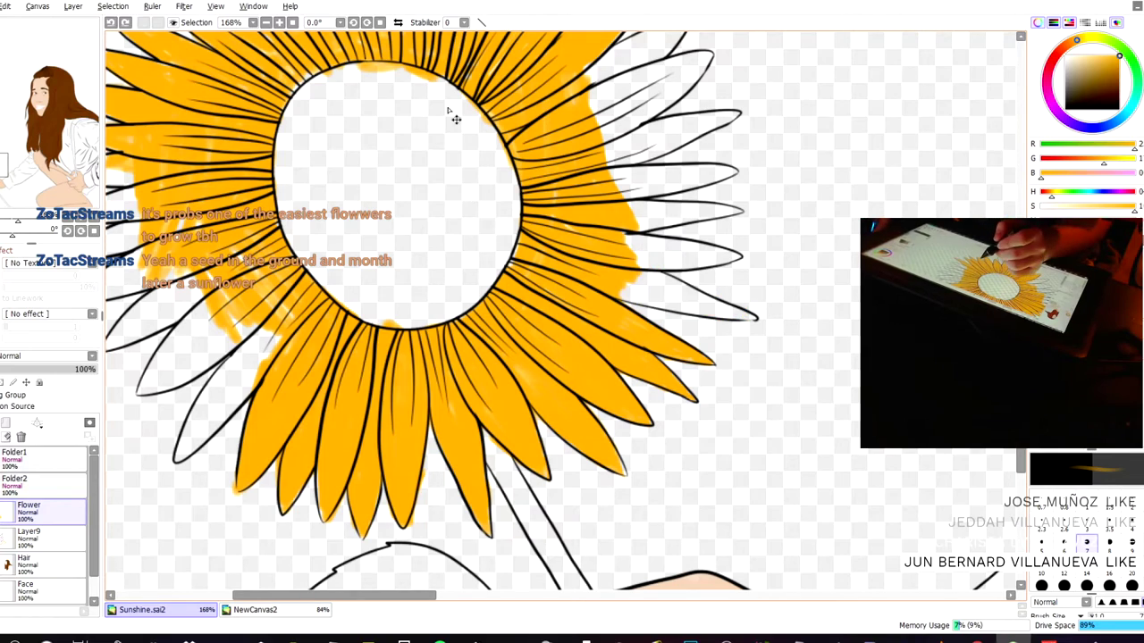
{"action": "left_click_drag", "start_coordinate": [740, 311], "coordinate": [633, 253]}
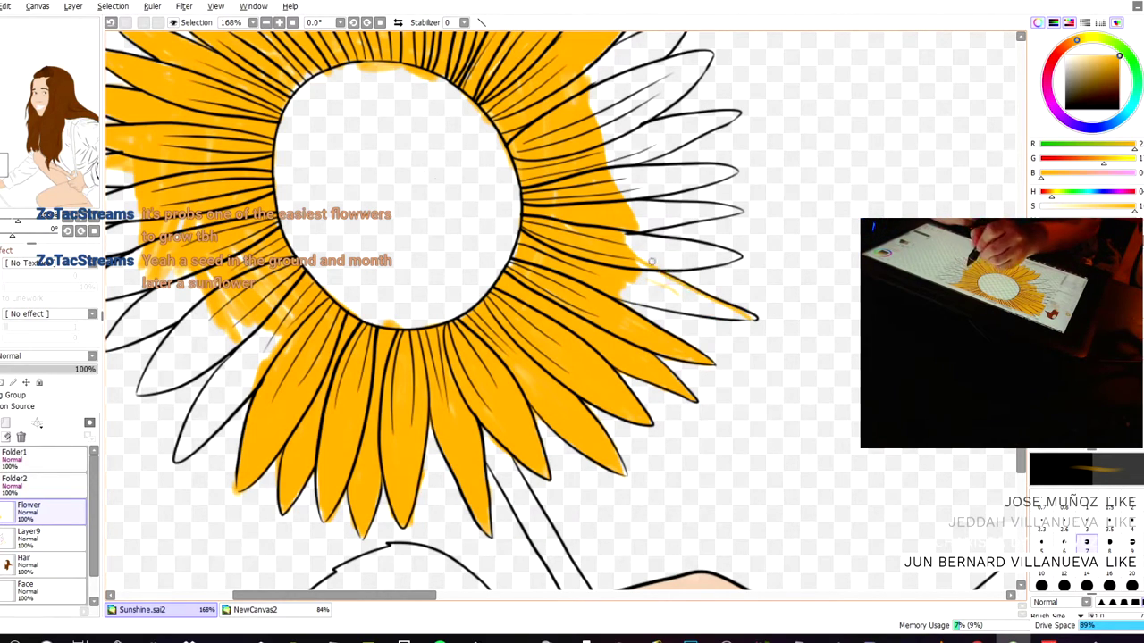
{"action": "mouse_move", "coordinate": [751, 317]}
{"action": "left_mouse_down"}
{"action": "mouse_move", "coordinate": [672, 309]}
{"action": "mouse_move", "coordinate": [596, 276]}
{"action": "mouse_move", "coordinate": [724, 312]}
{"action": "mouse_move", "coordinate": [630, 265]}
{"action": "mouse_move", "coordinate": [701, 312]}
{"action": "mouse_move", "coordinate": [624, 289]}
{"action": "mouse_move", "coordinate": [675, 310]}
{"action": "mouse_move", "coordinate": [622, 300]}
{"action": "left_mouse_up"}
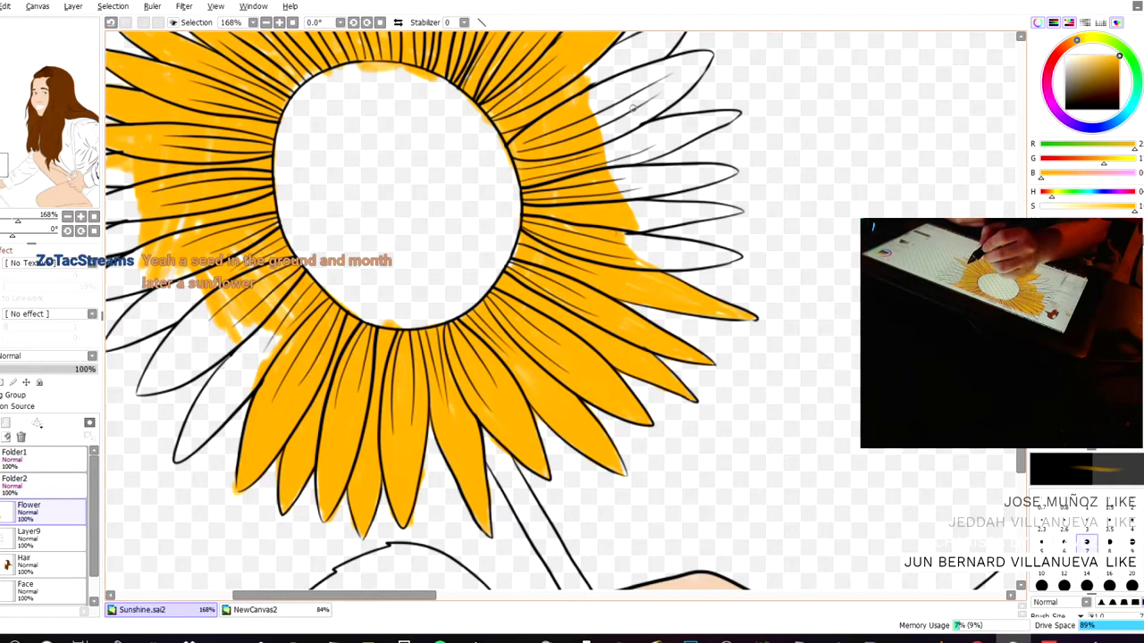
{"action": "mouse_move", "coordinate": [621, 240]}
{"action": "left_mouse_down"}
{"action": "mouse_move", "coordinate": [629, 250]}
{"action": "mouse_move", "coordinate": [688, 248]}
{"action": "mouse_move", "coordinate": [638, 259]}
{"action": "mouse_move", "coordinate": [659, 245]}
{"action": "mouse_move", "coordinate": [725, 253]}
{"action": "mouse_move", "coordinate": [626, 254]}
{"action": "mouse_move", "coordinate": [644, 265]}
{"action": "mouse_move", "coordinate": [734, 256]}
{"action": "mouse_move", "coordinate": [642, 266]}
{"action": "left_mouse_up"}
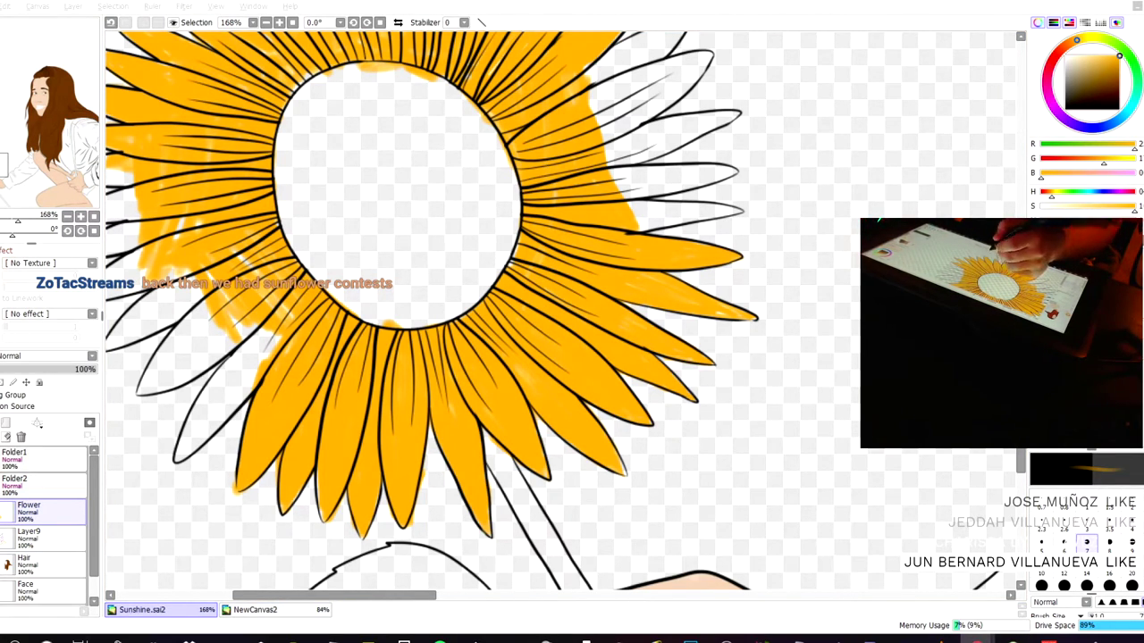
- Widen the colour across the upper-right petal bases and fill the broad upper-right petal with golden orange to its tip
{"action": "left_click", "coordinate": [396, 88]}
{"action": "mouse_move", "coordinate": [613, 128]}
{"action": "left_mouse_down"}
{"action": "mouse_move", "coordinate": [612, 96]}
{"action": "mouse_move", "coordinate": [608, 172]}
{"action": "mouse_move", "coordinate": [593, 70]}
{"action": "mouse_move", "coordinate": [576, 95]}
{"action": "left_mouse_up"}
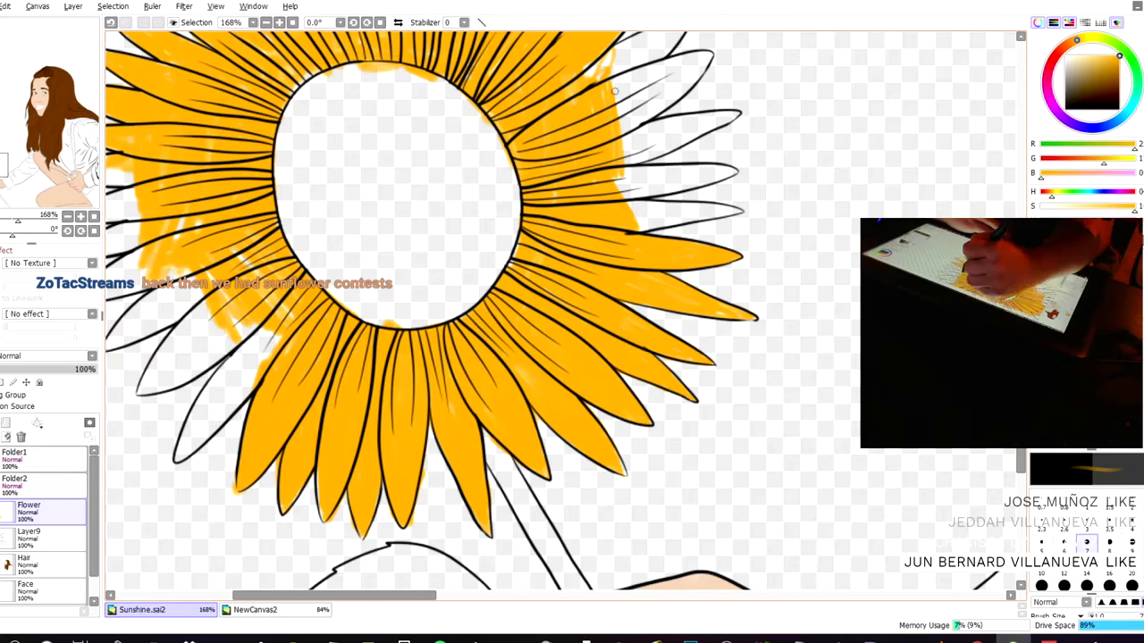
{"action": "mouse_move", "coordinate": [679, 75]}
{"action": "left_mouse_down"}
{"action": "mouse_move", "coordinate": [626, 130]}
{"action": "mouse_move", "coordinate": [649, 71]}
{"action": "mouse_move", "coordinate": [621, 126]}
{"action": "mouse_move", "coordinate": [632, 69]}
{"action": "mouse_move", "coordinate": [599, 124]}
{"action": "mouse_move", "coordinate": [595, 88]}
{"action": "mouse_move", "coordinate": [583, 103]}
{"action": "mouse_move", "coordinate": [569, 98]}
{"action": "mouse_move", "coordinate": [619, 102]}
{"action": "mouse_move", "coordinate": [698, 67]}
{"action": "mouse_move", "coordinate": [693, 82]}
{"action": "mouse_move", "coordinate": [709, 53]}
{"action": "mouse_move", "coordinate": [662, 59]}
{"action": "mouse_move", "coordinate": [695, 50]}
{"action": "mouse_move", "coordinate": [662, 60]}
{"action": "mouse_move", "coordinate": [693, 65]}
{"action": "mouse_move", "coordinate": [654, 86]}
{"action": "mouse_move", "coordinate": [670, 60]}
{"action": "left_mouse_up"}
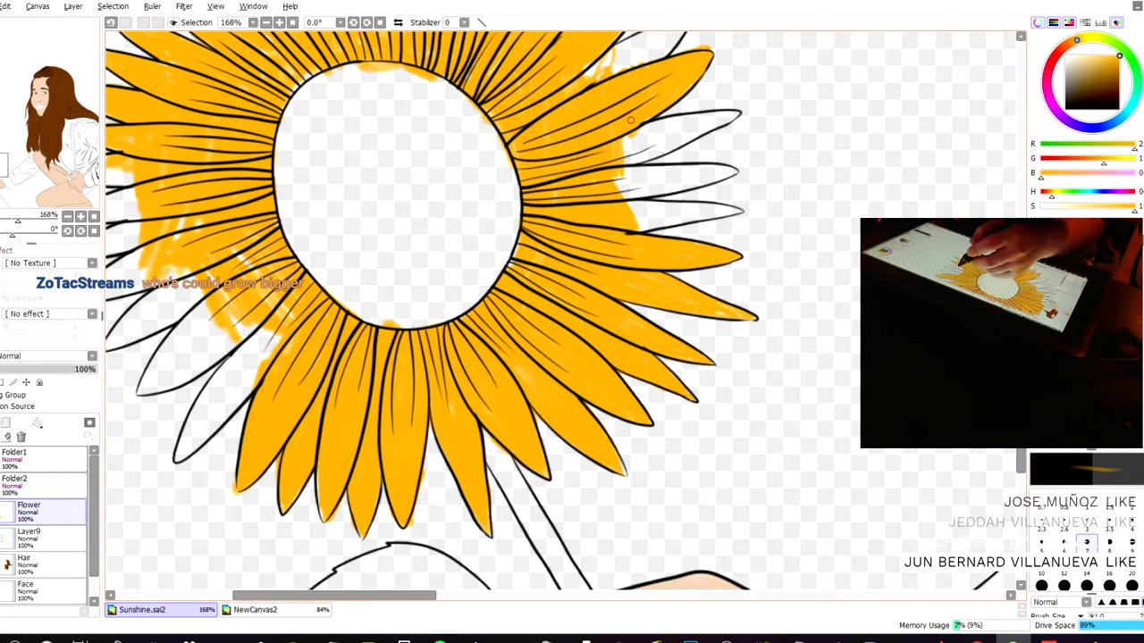
- Fill the three narrow petals remaining on the sunflower's right side with golden orange
{"action": "mouse_move", "coordinate": [645, 140]}
{"action": "left_mouse_down"}
{"action": "mouse_move", "coordinate": [739, 115]}
{"action": "mouse_move", "coordinate": [676, 117]}
{"action": "mouse_move", "coordinate": [624, 142]}
{"action": "mouse_move", "coordinate": [707, 120]}
{"action": "mouse_move", "coordinate": [659, 154]}
{"action": "left_mouse_up"}
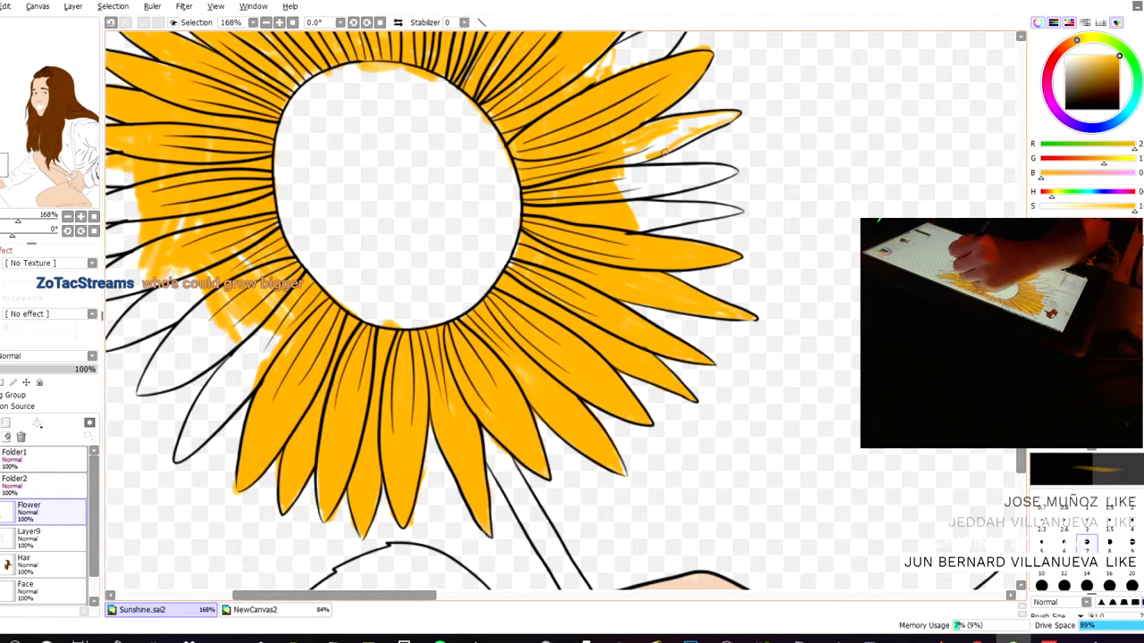
{"action": "mouse_move", "coordinate": [731, 116]}
{"action": "left_mouse_down"}
{"action": "mouse_move", "coordinate": [678, 134]}
{"action": "mouse_move", "coordinate": [653, 127]}
{"action": "left_mouse_up"}
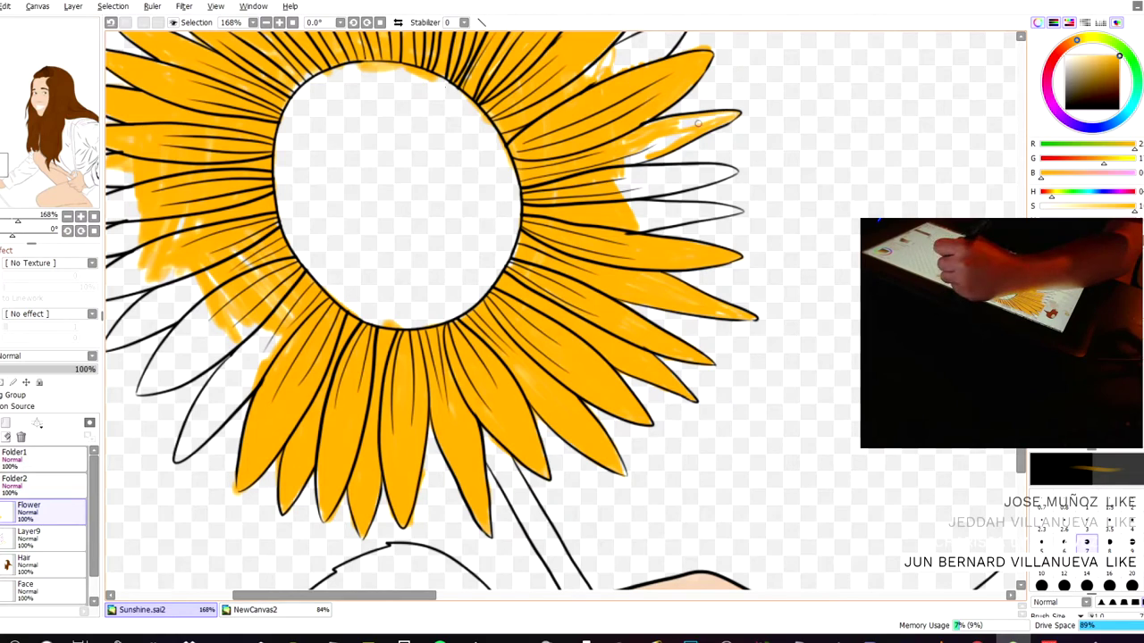
{"action": "mouse_move", "coordinate": [659, 139]}
{"action": "left_mouse_down"}
{"action": "mouse_move", "coordinate": [631, 160]}
{"action": "mouse_move", "coordinate": [718, 113]}
{"action": "left_mouse_up"}
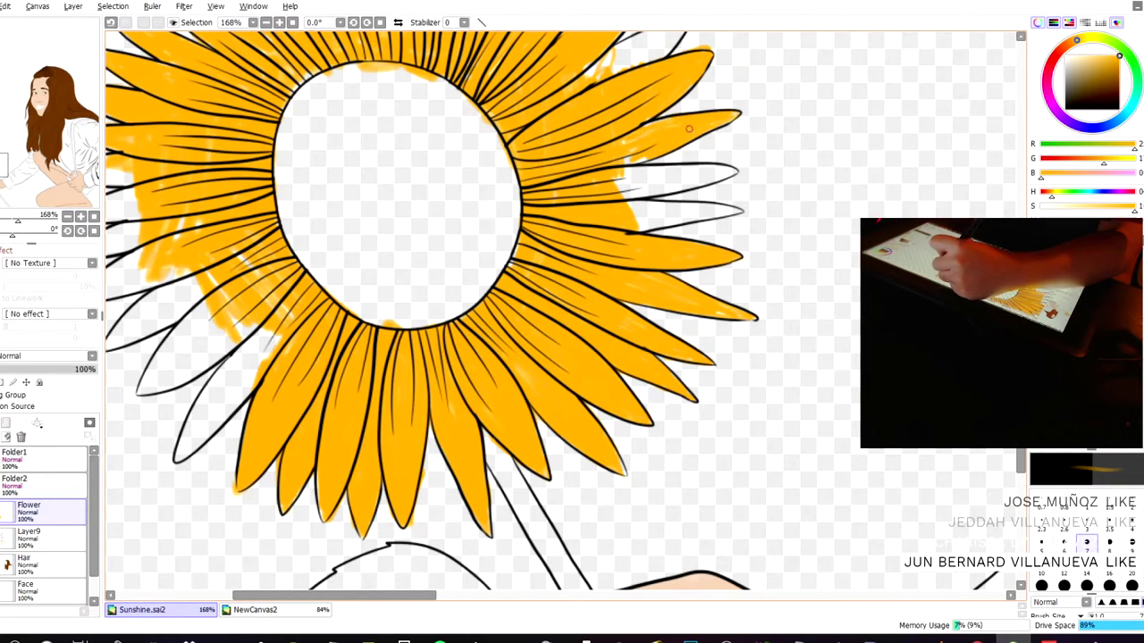
{"action": "mouse_move", "coordinate": [651, 143]}
{"action": "left_mouse_down"}
{"action": "mouse_move", "coordinate": [615, 183]}
{"action": "mouse_move", "coordinate": [638, 168]}
{"action": "mouse_move", "coordinate": [636, 153]}
{"action": "mouse_move", "coordinate": [620, 154]}
{"action": "mouse_move", "coordinate": [600, 199]}
{"action": "mouse_move", "coordinate": [585, 188]}
{"action": "mouse_move", "coordinate": [576, 143]}
{"action": "mouse_move", "coordinate": [660, 150]}
{"action": "mouse_move", "coordinate": [665, 178]}
{"action": "mouse_move", "coordinate": [624, 190]}
{"action": "mouse_move", "coordinate": [660, 185]}
{"action": "mouse_move", "coordinate": [638, 195]}
{"action": "mouse_move", "coordinate": [644, 177]}
{"action": "mouse_move", "coordinate": [620, 192]}
{"action": "mouse_move", "coordinate": [682, 177]}
{"action": "mouse_move", "coordinate": [662, 169]}
{"action": "mouse_move", "coordinate": [712, 179]}
{"action": "left_mouse_up"}
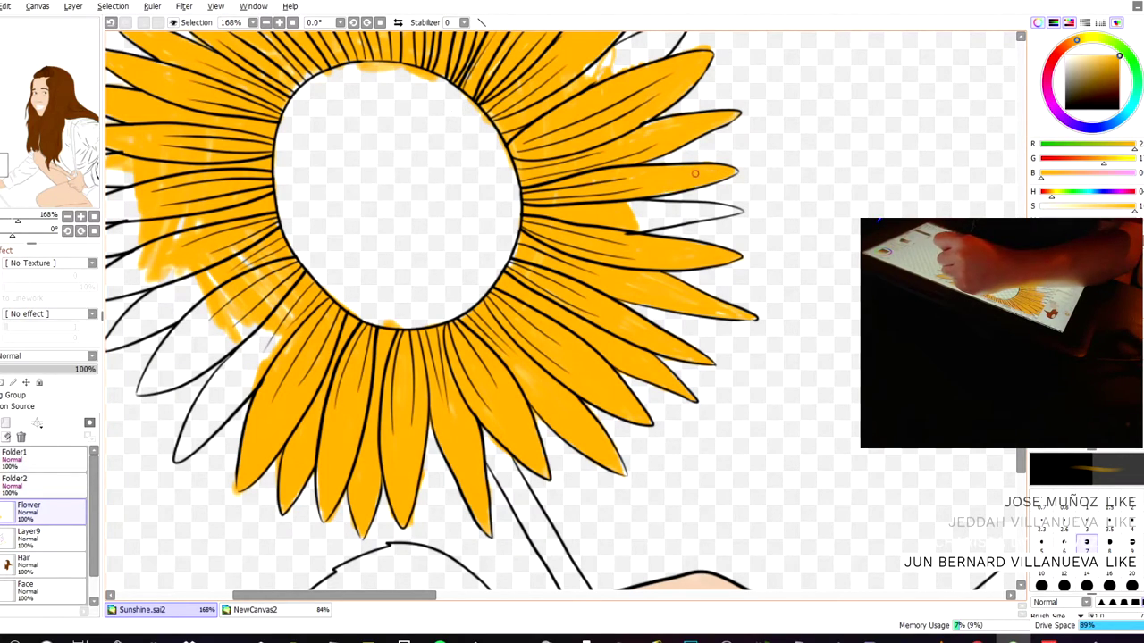
{"action": "mouse_move", "coordinate": [613, 209]}
{"action": "left_mouse_down"}
{"action": "mouse_move", "coordinate": [678, 215]}
{"action": "mouse_move", "coordinate": [619, 224]}
{"action": "mouse_move", "coordinate": [672, 204]}
{"action": "mouse_move", "coordinate": [660, 205]}
{"action": "mouse_move", "coordinate": [699, 209]}
{"action": "mouse_move", "coordinate": [679, 221]}
{"action": "mouse_move", "coordinate": [712, 212]}
{"action": "left_mouse_up"}
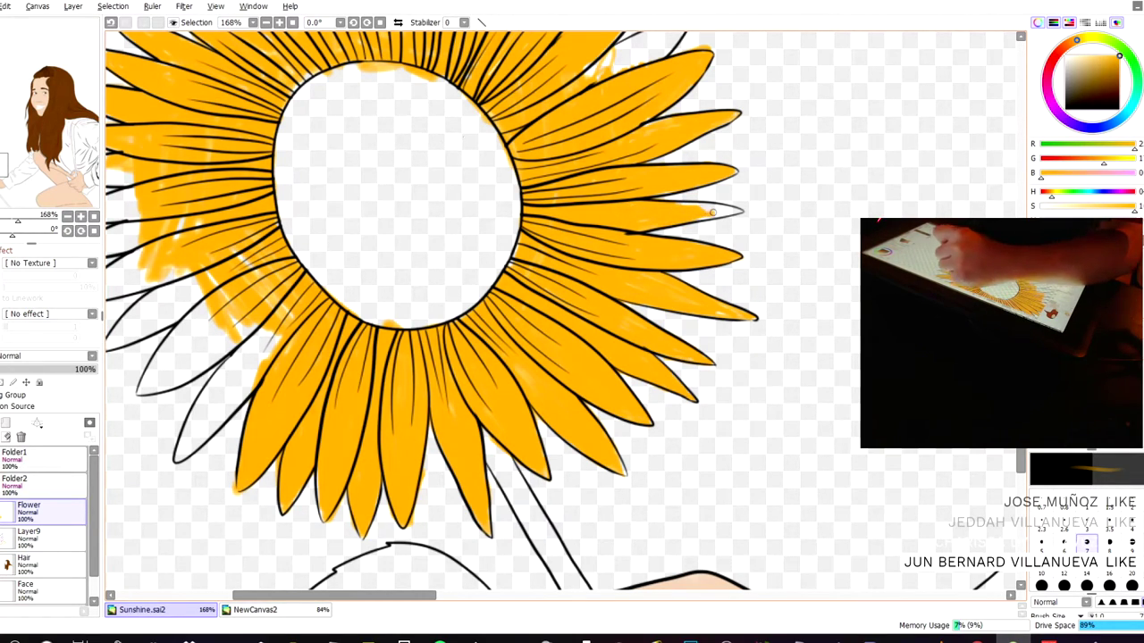
{"action": "left_click_drag", "start_coordinate": [453, 135], "coordinate": [466, 136]}
{"action": "left_click_drag", "start_coordinate": [700, 210], "coordinate": [693, 205]}
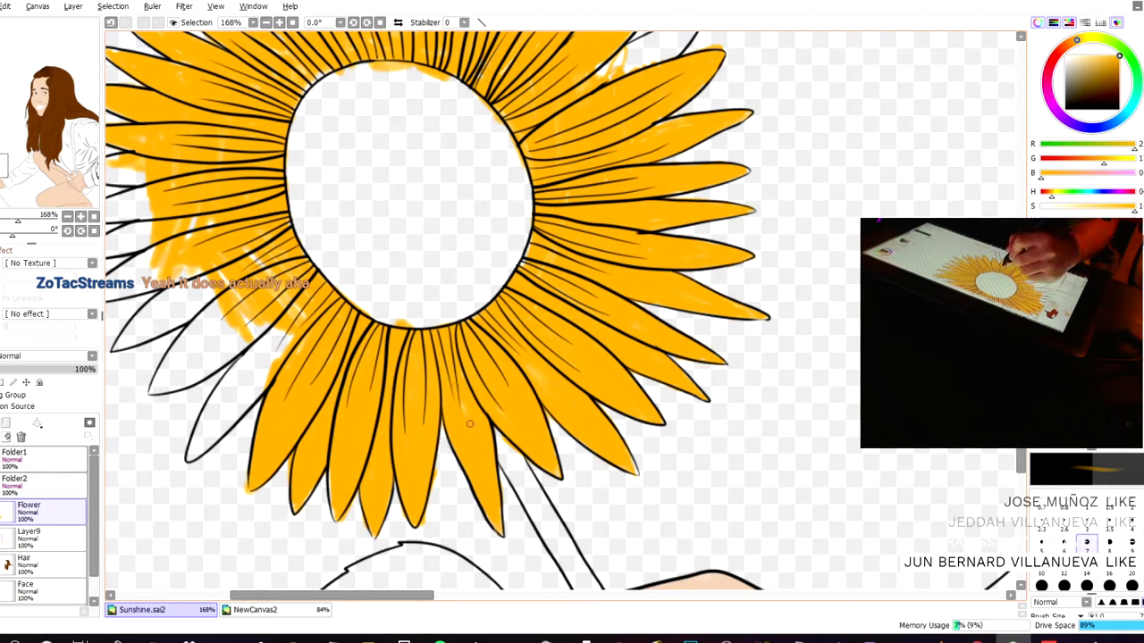
- Fill the partly coloured petal on the sunflower's left side and close gaps between the strokes on the lower-left petal bases
{"action": "left_click_drag", "start_coordinate": [141, 174], "coordinate": [355, 217]}
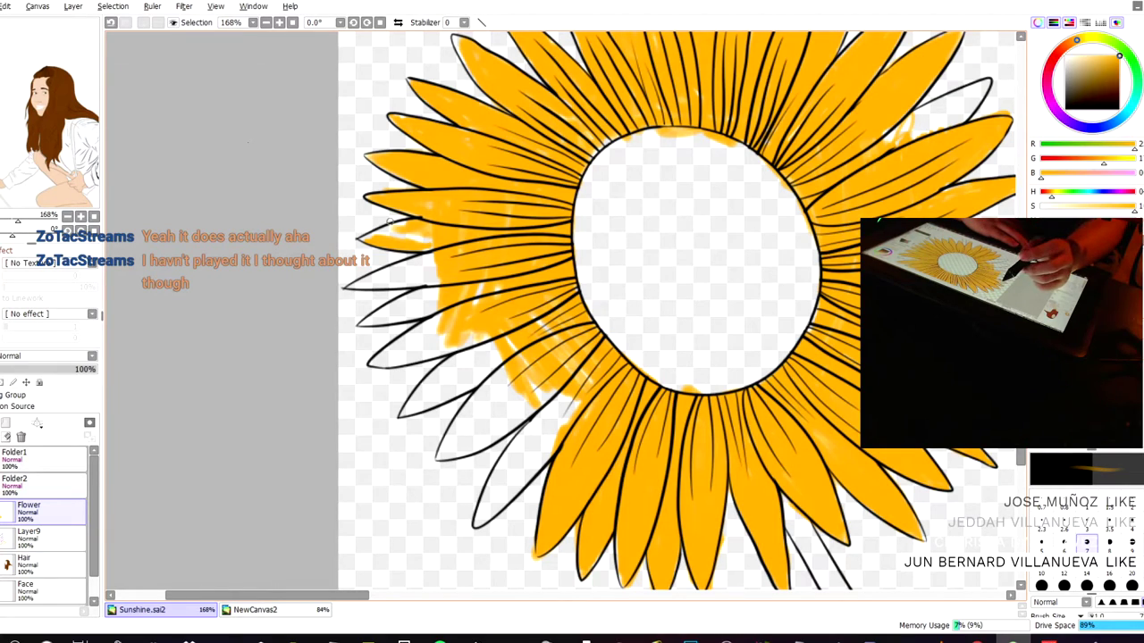
{"action": "mouse_move", "coordinate": [423, 244]}
{"action": "left_mouse_down"}
{"action": "mouse_move", "coordinate": [373, 241]}
{"action": "mouse_move", "coordinate": [407, 220]}
{"action": "left_mouse_up"}
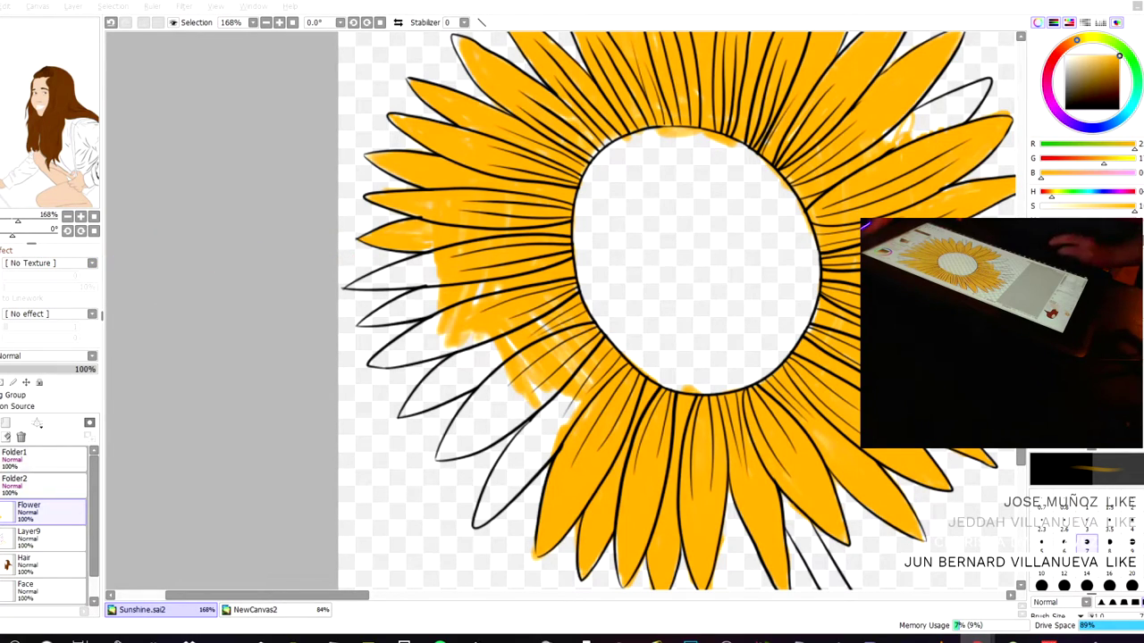
{"action": "left_click", "coordinate": [277, 155]}
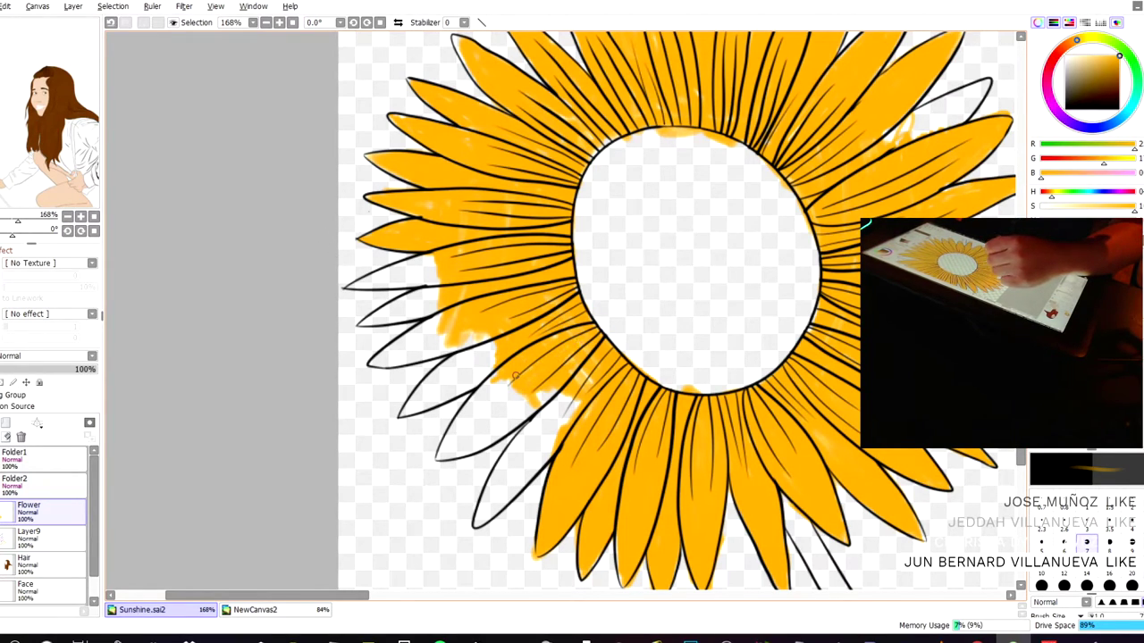
- Fill the unpainted lower-left petal bordering the finished bottom petals with golden orange
{"action": "mouse_move", "coordinate": [559, 393]}
{"action": "left_mouse_down"}
{"action": "mouse_move", "coordinate": [558, 424]}
{"action": "mouse_move", "coordinate": [525, 475]}
{"action": "left_mouse_up"}
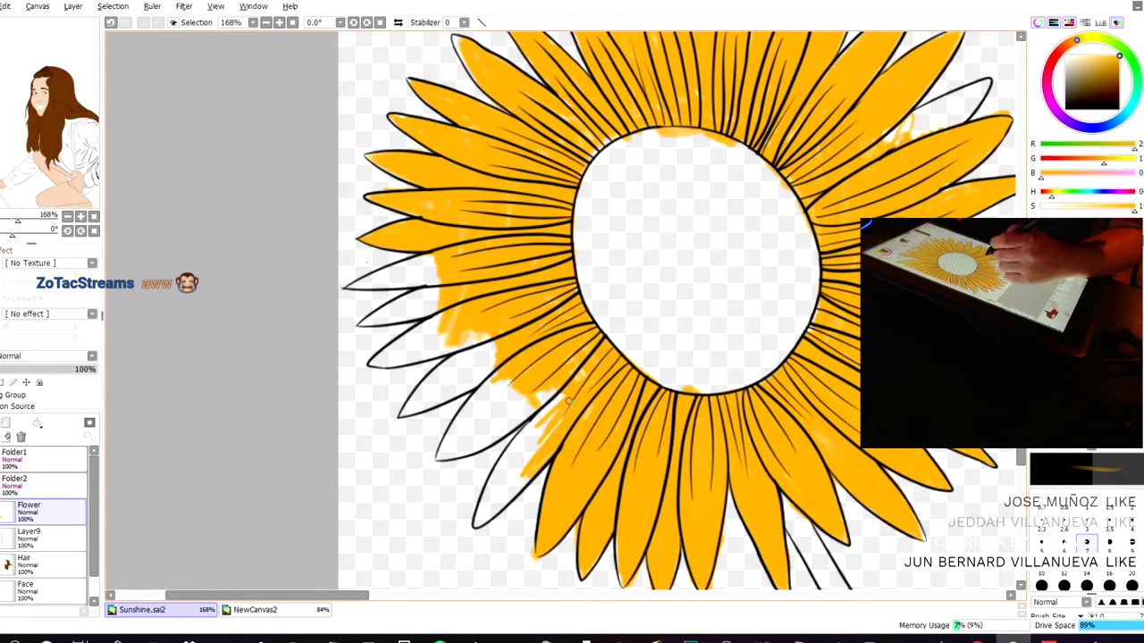
{"action": "mouse_move", "coordinate": [545, 422]}
{"action": "left_mouse_down"}
{"action": "mouse_move", "coordinate": [505, 458]}
{"action": "mouse_move", "coordinate": [522, 436]}
{"action": "mouse_move", "coordinate": [555, 456]}
{"action": "mouse_move", "coordinate": [548, 464]}
{"action": "mouse_move", "coordinate": [550, 427]}
{"action": "mouse_move", "coordinate": [537, 452]}
{"action": "mouse_move", "coordinate": [539, 441]}
{"action": "mouse_move", "coordinate": [557, 412]}
{"action": "mouse_move", "coordinate": [519, 492]}
{"action": "mouse_move", "coordinate": [482, 522]}
{"action": "mouse_move", "coordinate": [505, 470]}
{"action": "mouse_move", "coordinate": [489, 498]}
{"action": "left_mouse_up"}
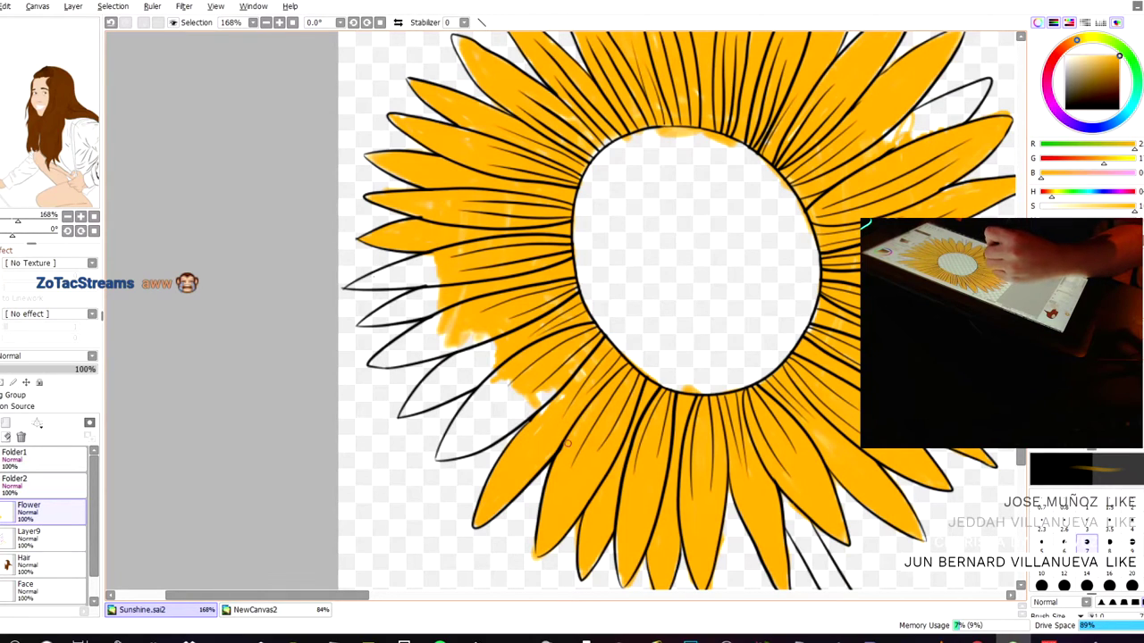
{"action": "right_click", "coordinate": [530, 408]}
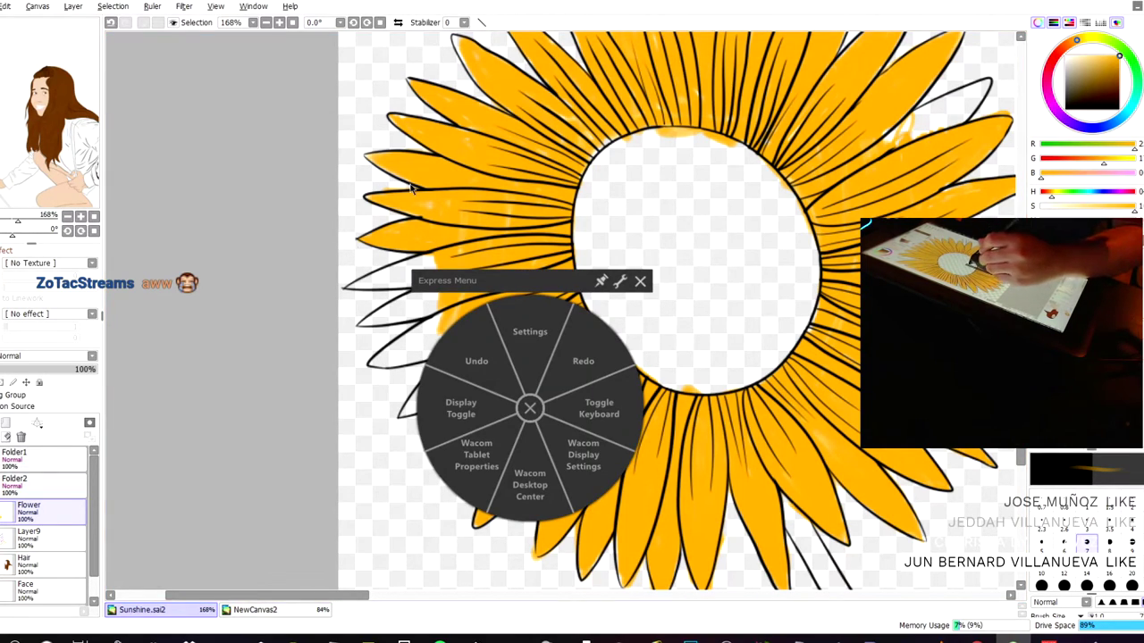
{"action": "left_click", "coordinate": [639, 281]}
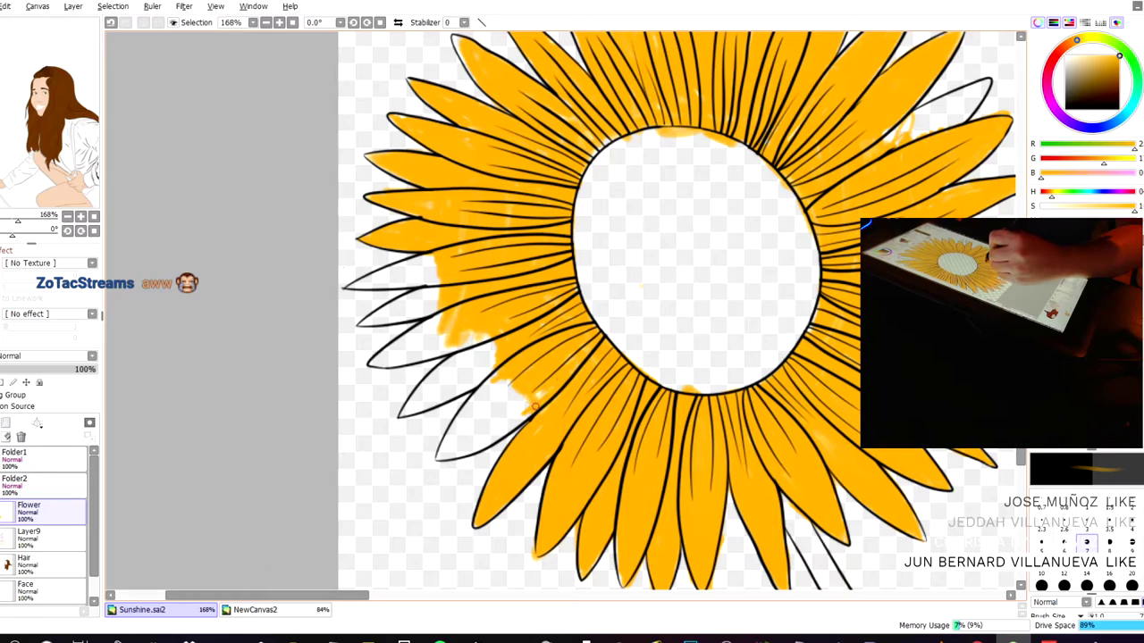
- Fill the next petal up on the lower left with golden orange, undoing the stroke that misses its edge
{"action": "mouse_move", "coordinate": [524, 414]}
{"action": "left_mouse_down"}
{"action": "mouse_move", "coordinate": [487, 427]}
{"action": "mouse_move", "coordinate": [505, 410]}
{"action": "mouse_move", "coordinate": [445, 449]}
{"action": "left_mouse_up"}
{"action": "left_click_drag", "start_coordinate": [506, 370], "coordinate": [497, 375]}
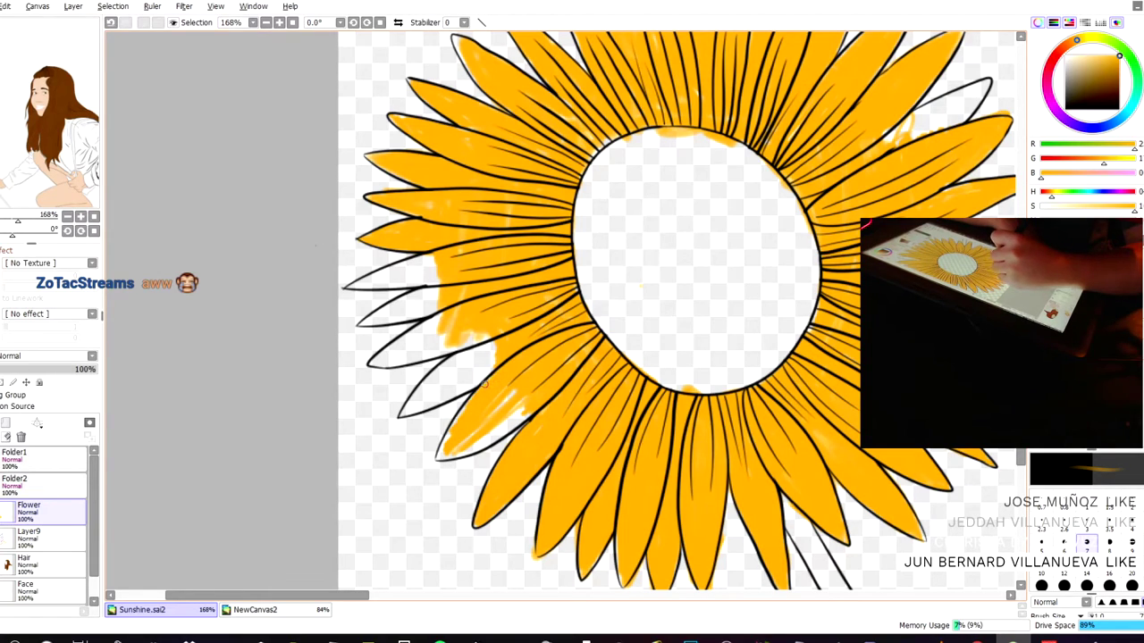
{"action": "left_click_drag", "start_coordinate": [453, 427], "coordinate": [440, 449]}
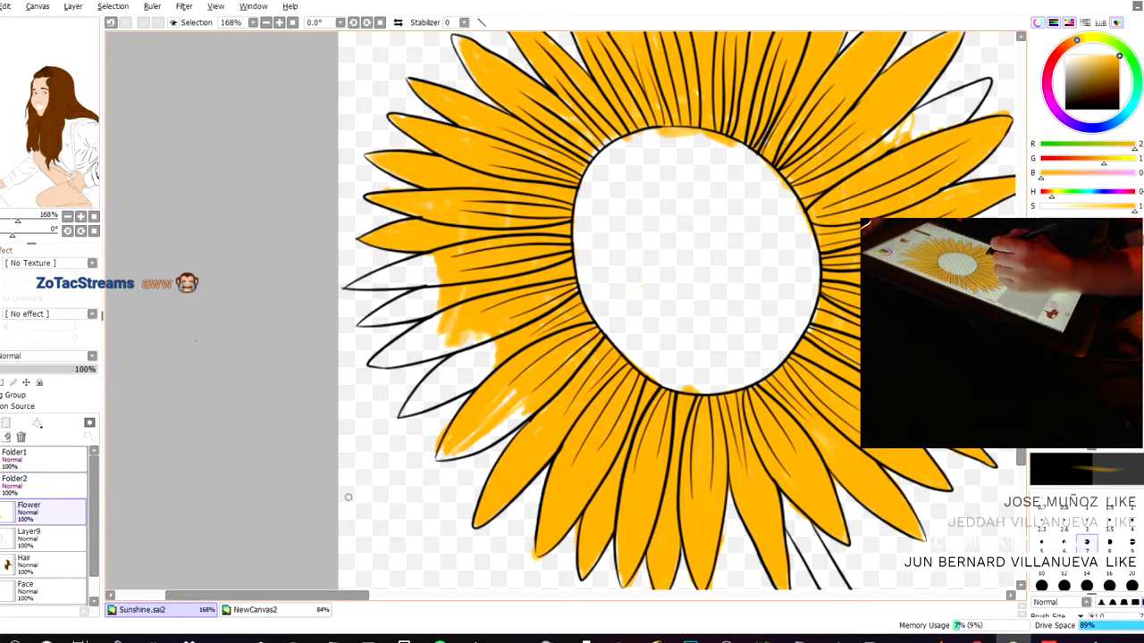
{"action": "key", "text": "ctrl+z"}
{"action": "mouse_move", "coordinate": [506, 382]}
{"action": "left_mouse_down"}
{"action": "mouse_move", "coordinate": [444, 444]}
{"action": "mouse_move", "coordinate": [506, 407]}
{"action": "mouse_move", "coordinate": [510, 418]}
{"action": "left_mouse_up"}
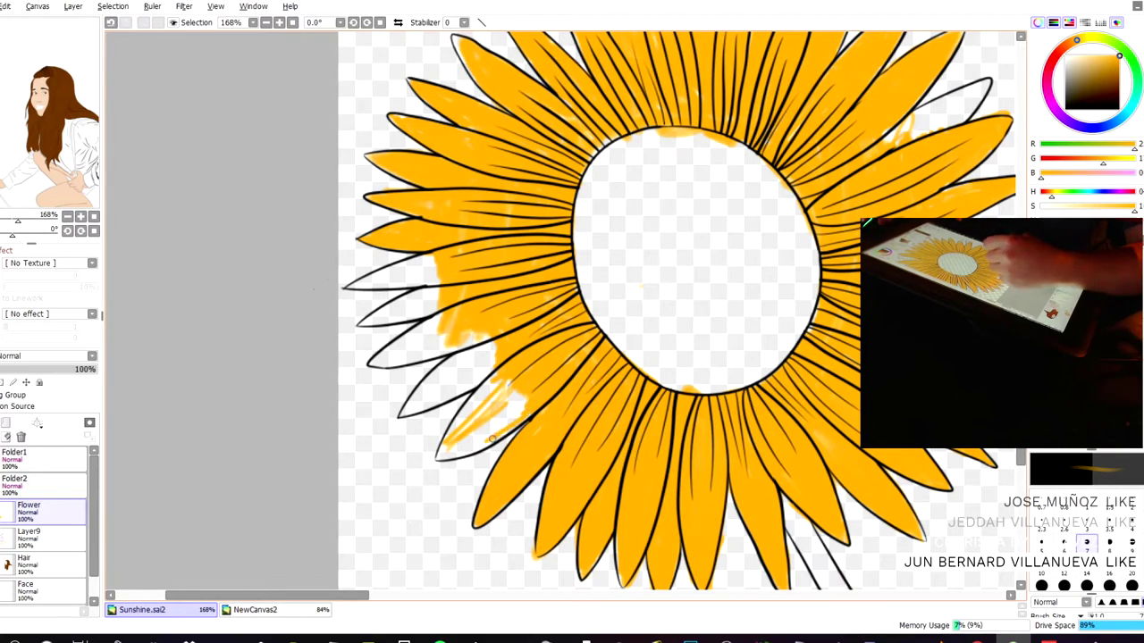
{"action": "mouse_move", "coordinate": [500, 420]}
{"action": "left_mouse_down"}
{"action": "mouse_move", "coordinate": [523, 384]}
{"action": "mouse_move", "coordinate": [460, 434]}
{"action": "mouse_move", "coordinate": [488, 388]}
{"action": "left_mouse_up"}
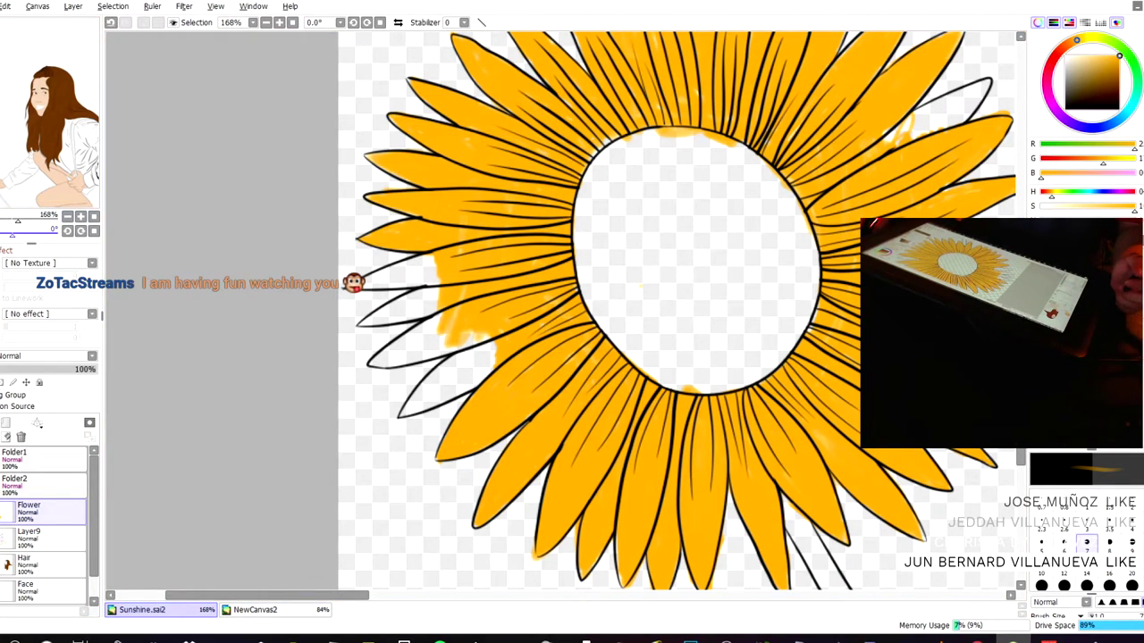
- Fill the first of the four remaining unpainted petals, beside the one just finished, with golden orange
{"action": "key", "text": "alt+space"}
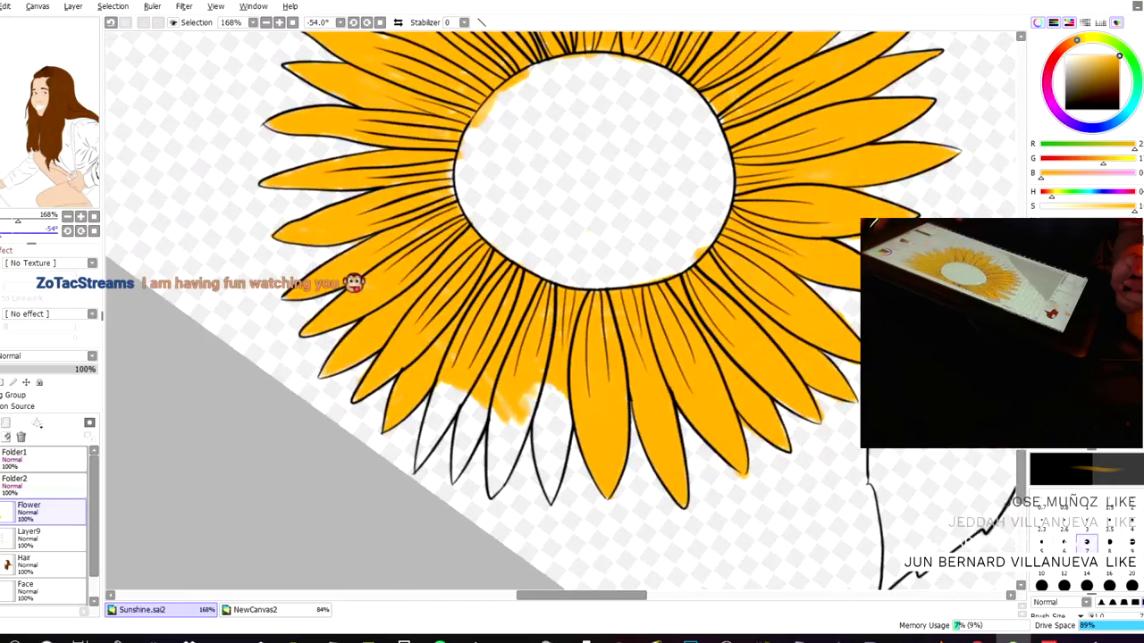
{"action": "key", "text": "alt+space"}
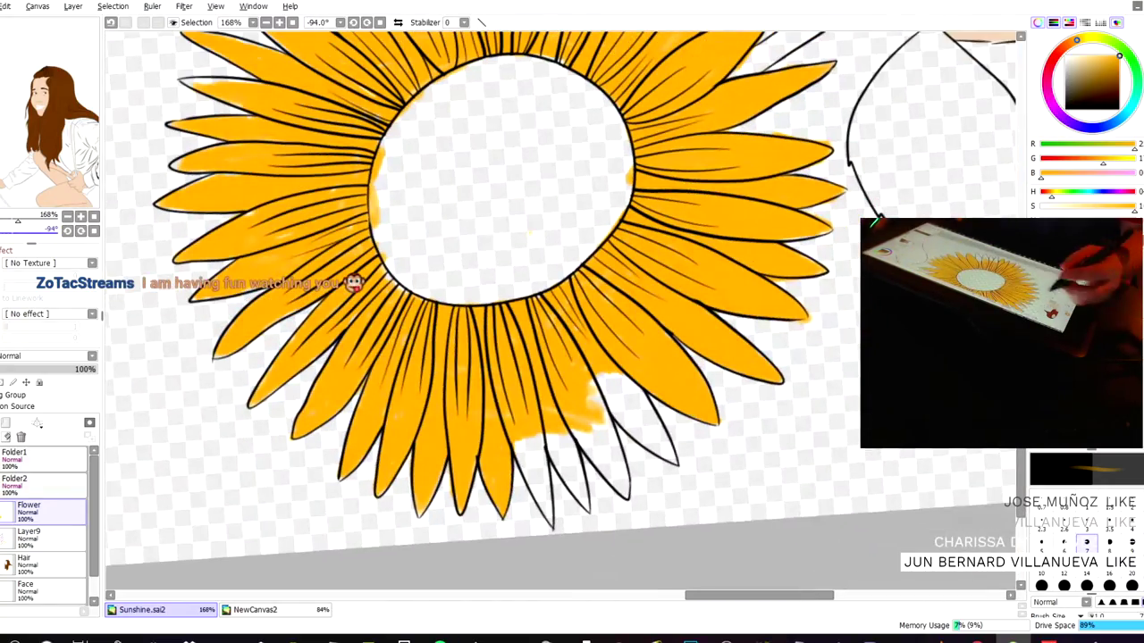
{"action": "mouse_move", "coordinate": [620, 375]}
{"action": "left_mouse_down"}
{"action": "mouse_move", "coordinate": [655, 431]}
{"action": "mouse_move", "coordinate": [627, 382]}
{"action": "mouse_move", "coordinate": [663, 436]}
{"action": "mouse_move", "coordinate": [606, 367]}
{"action": "mouse_move", "coordinate": [640, 435]}
{"action": "mouse_move", "coordinate": [588, 375]}
{"action": "left_mouse_up"}
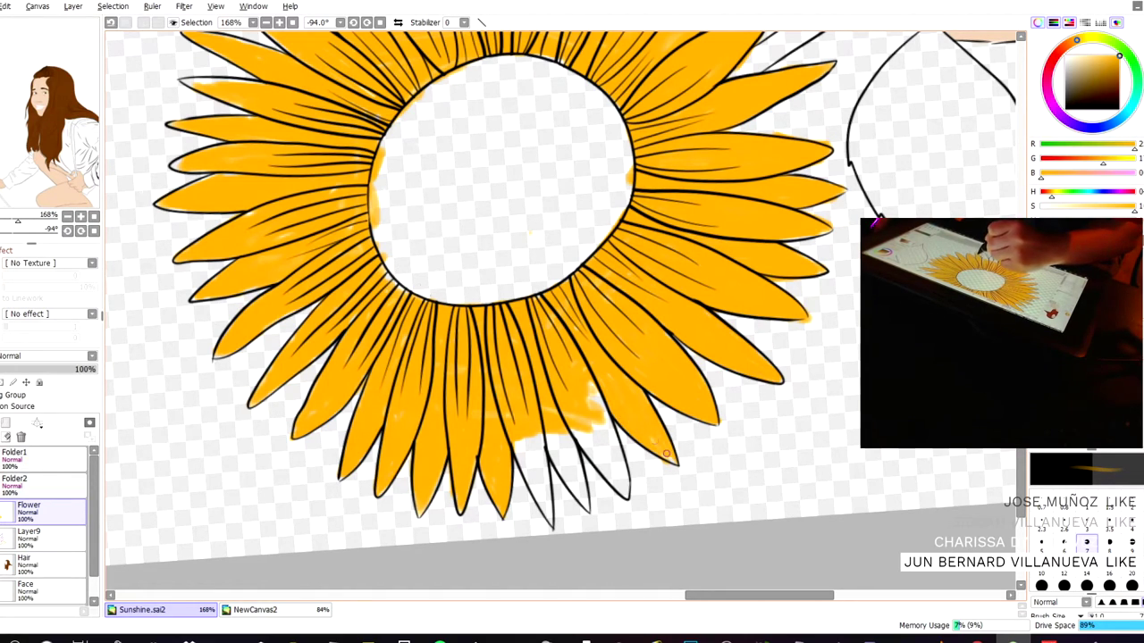
- Fill the last three unpainted petals below the flower's centre with golden orange, undoing the stroke that misses the edge
{"action": "mouse_move", "coordinate": [590, 375]}
{"action": "left_mouse_down"}
{"action": "mouse_move", "coordinate": [611, 447]}
{"action": "mouse_move", "coordinate": [594, 386]}
{"action": "mouse_move", "coordinate": [589, 442]}
{"action": "mouse_move", "coordinate": [608, 478]}
{"action": "mouse_move", "coordinate": [611, 437]}
{"action": "left_mouse_up"}
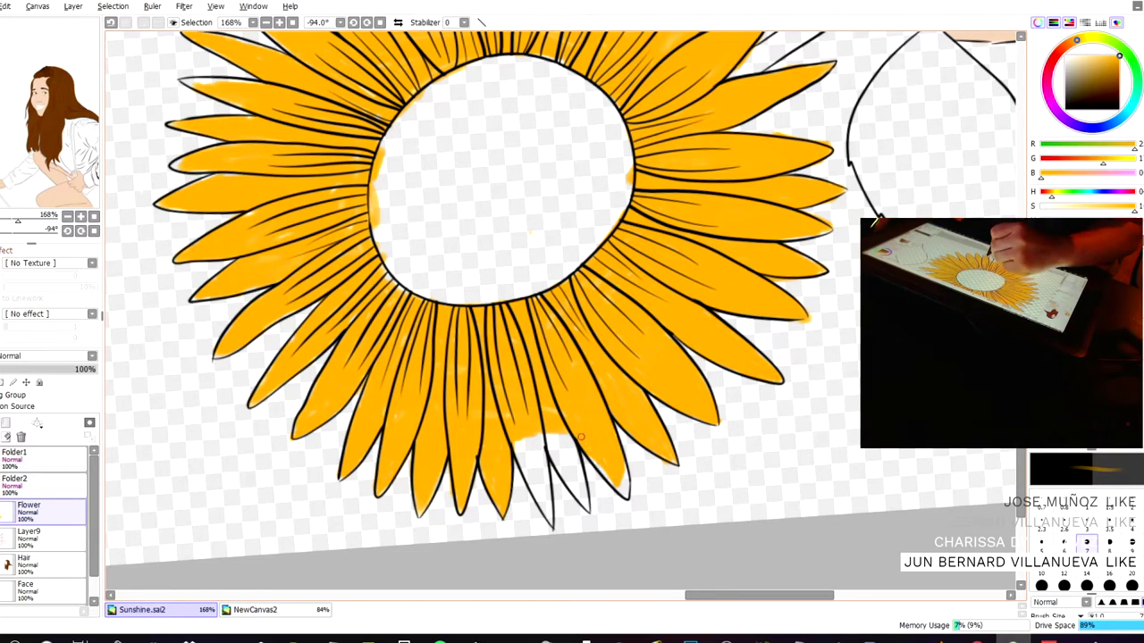
{"action": "left_click_drag", "start_coordinate": [625, 490], "coordinate": [627, 469]}
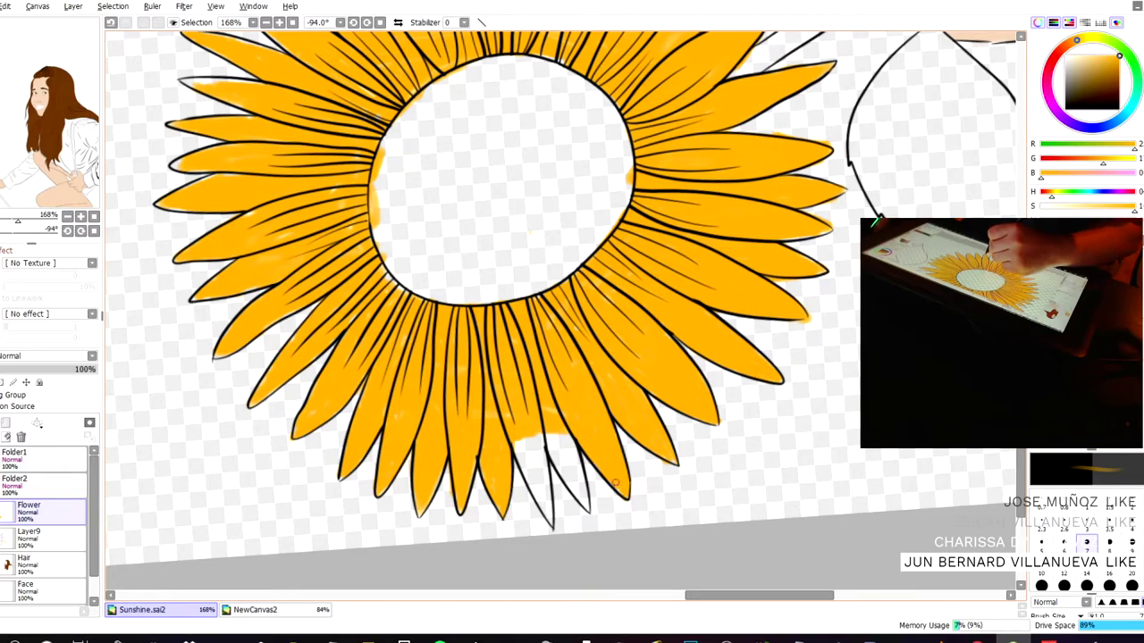
{"action": "left_click_drag", "start_coordinate": [557, 425], "coordinate": [578, 413]}
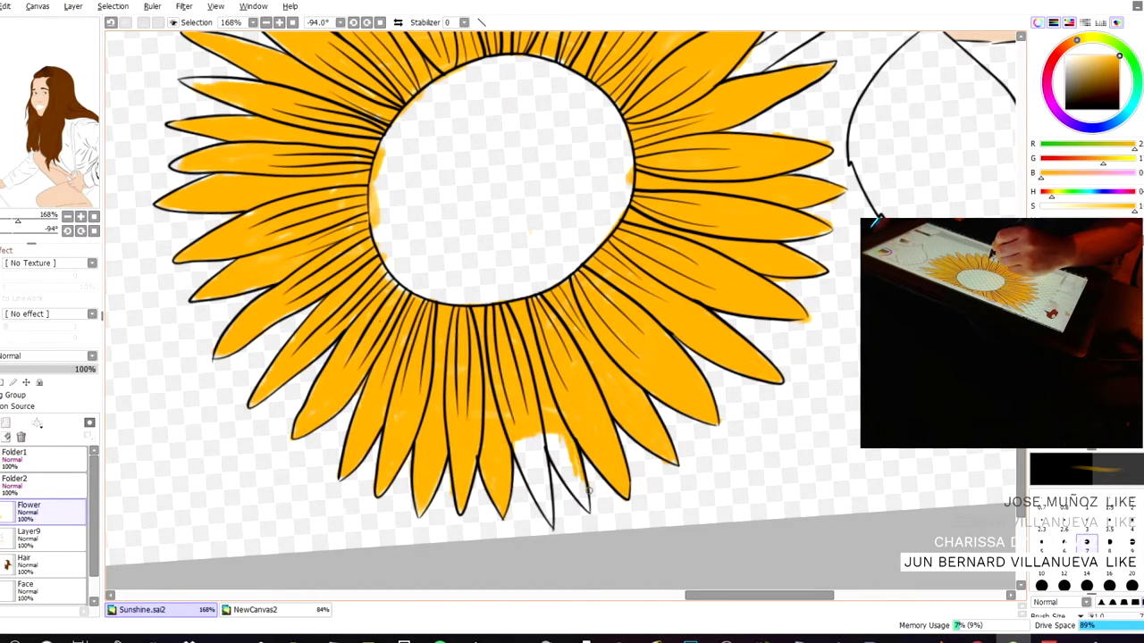
{"action": "key", "text": "ctrl+z"}
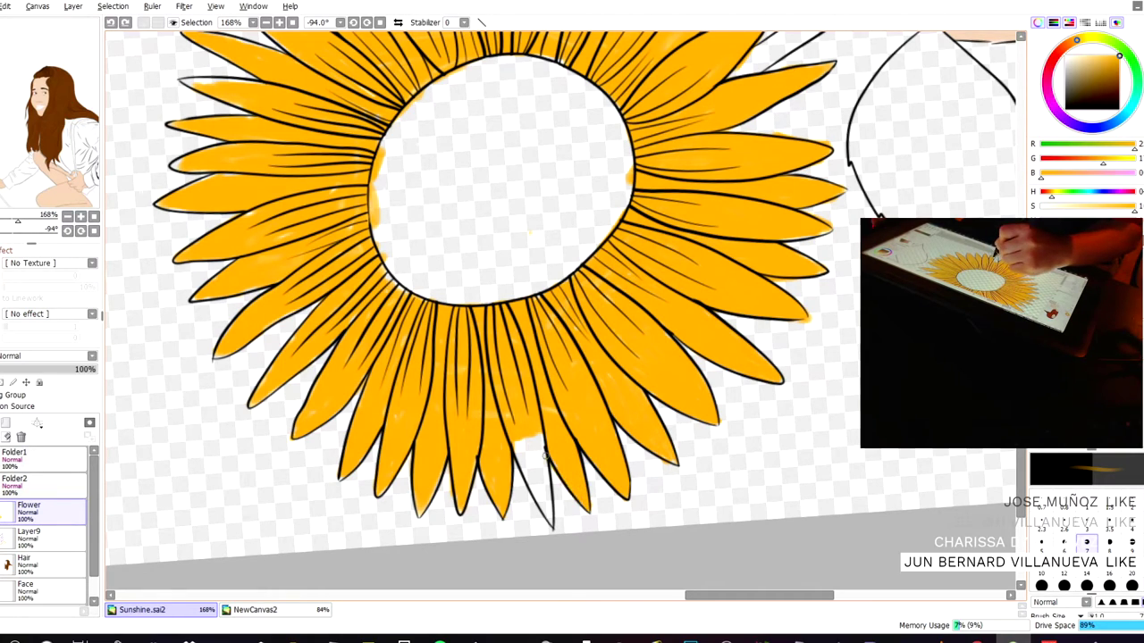
{"action": "left_click_drag", "start_coordinate": [536, 433], "coordinate": [539, 508]}
{"action": "mouse_move", "coordinate": [519, 451]}
{"action": "left_mouse_down"}
{"action": "mouse_move", "coordinate": [537, 479]}
{"action": "mouse_move", "coordinate": [525, 413]}
{"action": "left_mouse_up"}
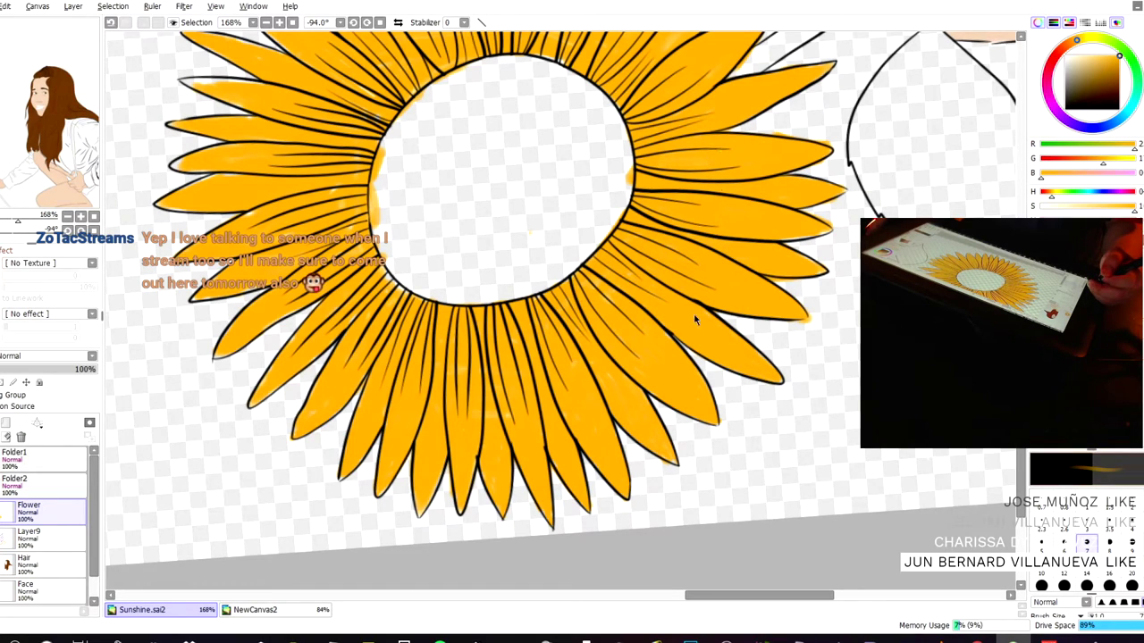
- Enlarge the brush, switch to brown and paint a broad patch in the middle of the sunflower's empty centre disc
{"action": "key", "text": "bracketright"}
{"action": "key", "text": "bracketright"}
{"action": "key", "text": "bracketright"}
{"action": "key", "text": "bracketright"}
{"action": "key", "text": "bracketright"}
{"action": "key", "text": "bracketright"}
{"action": "key", "text": "bracketright"}
{"action": "key", "text": "bracketright"}
{"action": "key", "text": "bracketright"}
{"action": "key", "text": "bracketright"}
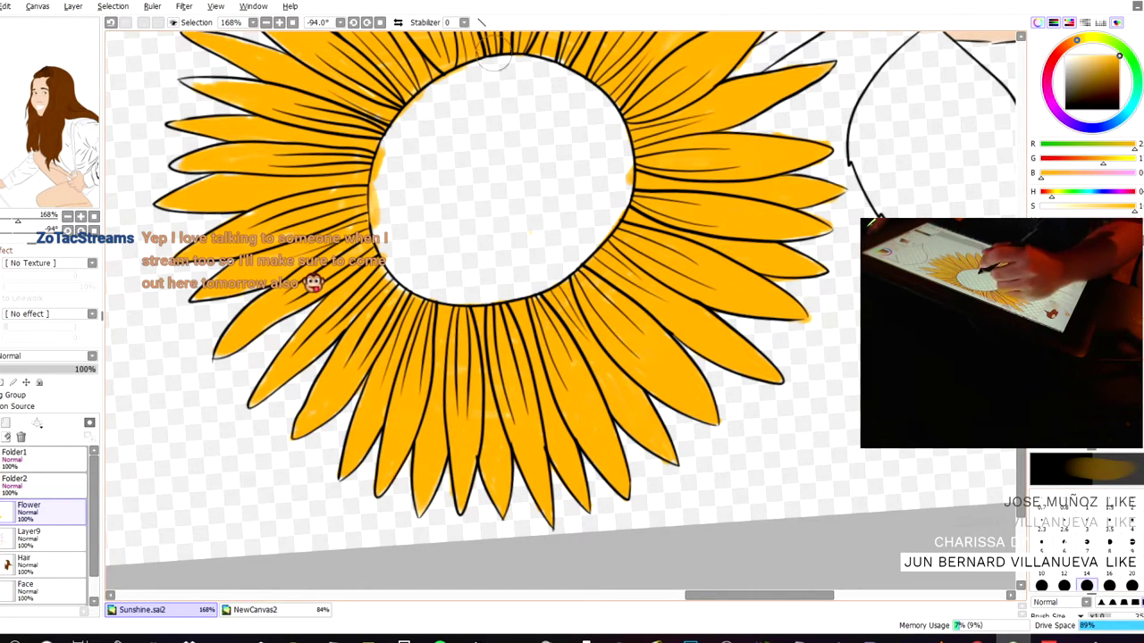
{"action": "right_click", "coordinate": [723, 53]}
{"action": "mouse_move", "coordinate": [518, 191]}
{"action": "left_mouse_down"}
{"action": "mouse_move", "coordinate": [489, 223]}
{"action": "mouse_move", "coordinate": [489, 157]}
{"action": "mouse_move", "coordinate": [494, 176]}
{"action": "mouse_move", "coordinate": [512, 163]}
{"action": "mouse_move", "coordinate": [532, 237]}
{"action": "mouse_move", "coordinate": [524, 158]}
{"action": "left_mouse_up"}
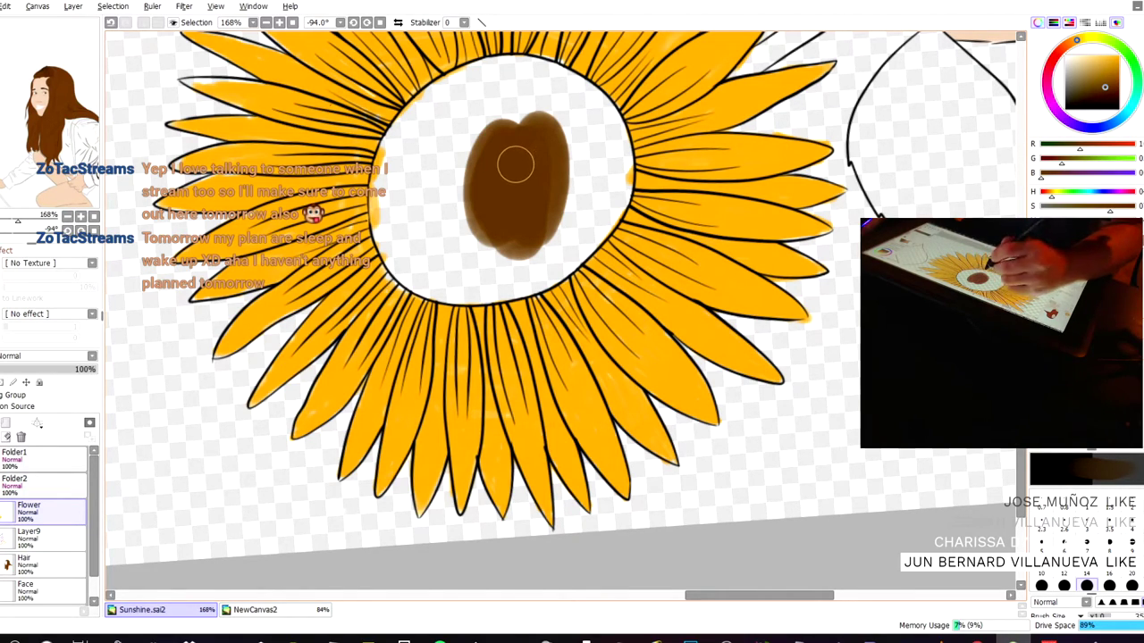
{"action": "left_click_drag", "start_coordinate": [488, 176], "coordinate": [462, 172]}
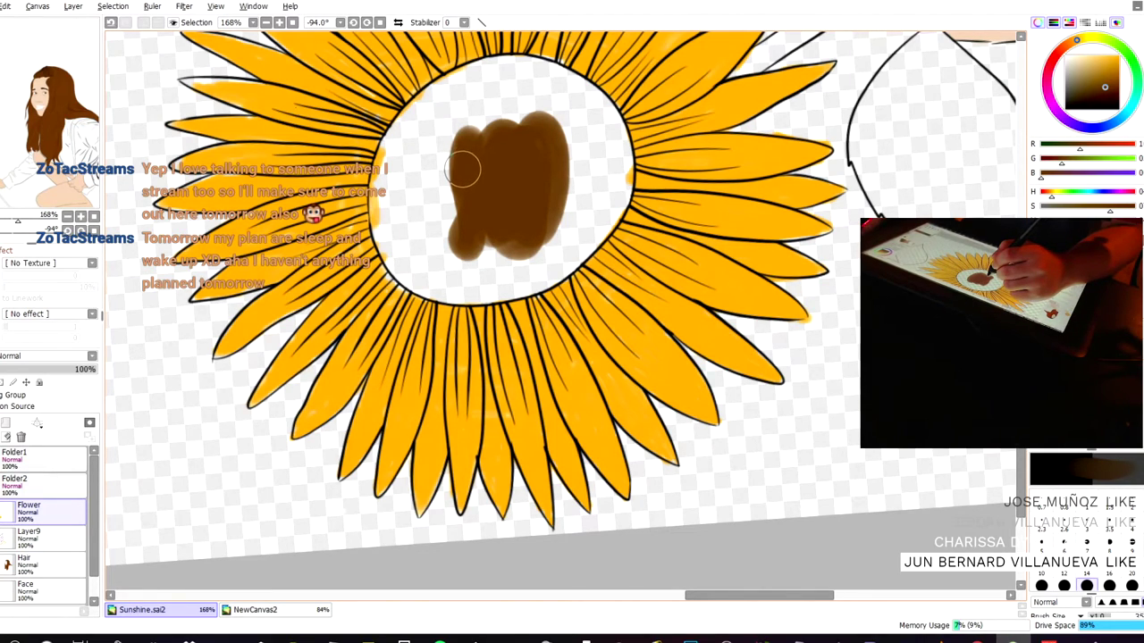
{"action": "mouse_move", "coordinate": [494, 146]}
{"action": "left_mouse_down"}
{"action": "mouse_move", "coordinate": [576, 138]}
{"action": "mouse_move", "coordinate": [615, 177]}
{"action": "mouse_move", "coordinate": [611, 135]}
{"action": "mouse_move", "coordinate": [582, 104]}
{"action": "mouse_move", "coordinate": [523, 151]}
{"action": "mouse_move", "coordinate": [498, 155]}
{"action": "mouse_move", "coordinate": [463, 222]}
{"action": "mouse_move", "coordinate": [446, 184]}
{"action": "mouse_move", "coordinate": [415, 231]}
{"action": "mouse_move", "coordinate": [388, 213]}
{"action": "mouse_move", "coordinate": [419, 148]}
{"action": "mouse_move", "coordinate": [487, 121]}
{"action": "mouse_move", "coordinate": [473, 126]}
{"action": "mouse_move", "coordinate": [505, 97]}
{"action": "mouse_move", "coordinate": [511, 129]}
{"action": "mouse_move", "coordinate": [492, 108]}
{"action": "left_mouse_up"}
- Darken the brush colour to black and spread the blended brown toward the disc's left, right and lower edges
{"action": "left_click", "coordinate": [1099, 95]}
{"action": "mouse_move", "coordinate": [1099, 95]}
{"action": "left_mouse_down"}
{"action": "mouse_move", "coordinate": [1103, 104]}
{"action": "mouse_move", "coordinate": [1076, 106]}
{"action": "left_mouse_up"}
{"action": "mouse_move", "coordinate": [501, 250]}
{"action": "left_mouse_down"}
{"action": "mouse_move", "coordinate": [465, 258]}
{"action": "mouse_move", "coordinate": [447, 237]}
{"action": "mouse_move", "coordinate": [444, 269]}
{"action": "mouse_move", "coordinate": [411, 243]}
{"action": "mouse_move", "coordinate": [427, 272]}
{"action": "mouse_move", "coordinate": [409, 254]}
{"action": "mouse_move", "coordinate": [406, 173]}
{"action": "mouse_move", "coordinate": [392, 220]}
{"action": "mouse_move", "coordinate": [394, 167]}
{"action": "mouse_move", "coordinate": [395, 233]}
{"action": "mouse_move", "coordinate": [413, 168]}
{"action": "left_mouse_up"}
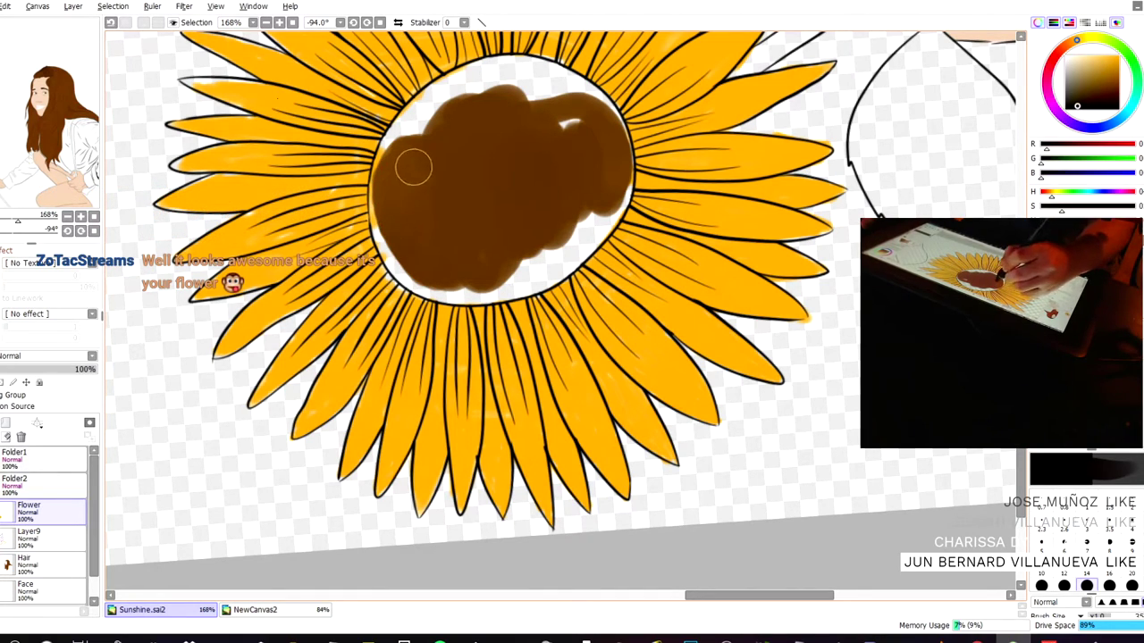
{"action": "left_click", "coordinate": [1065, 109]}
{"action": "mouse_move", "coordinate": [511, 194]}
{"action": "left_mouse_down"}
{"action": "mouse_move", "coordinate": [588, 217]}
{"action": "mouse_move", "coordinate": [591, 232]}
{"action": "mouse_move", "coordinate": [609, 164]}
{"action": "left_mouse_up"}
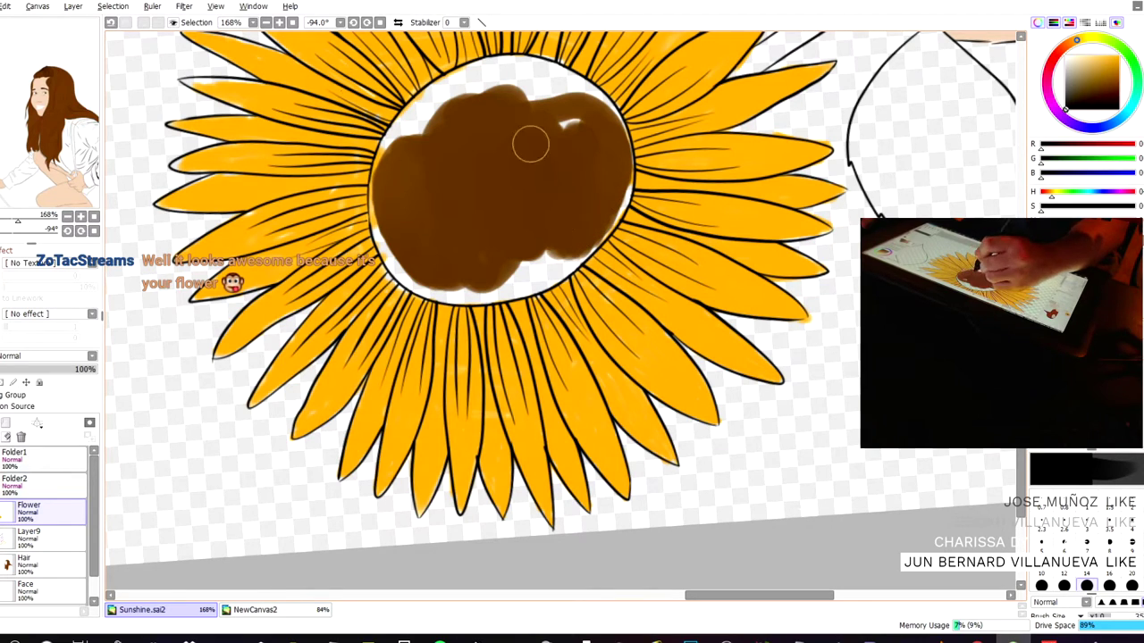
{"action": "mouse_move", "coordinate": [518, 209]}
{"action": "left_mouse_down"}
{"action": "mouse_move", "coordinate": [520, 268]}
{"action": "mouse_move", "coordinate": [511, 247]}
{"action": "left_mouse_up"}
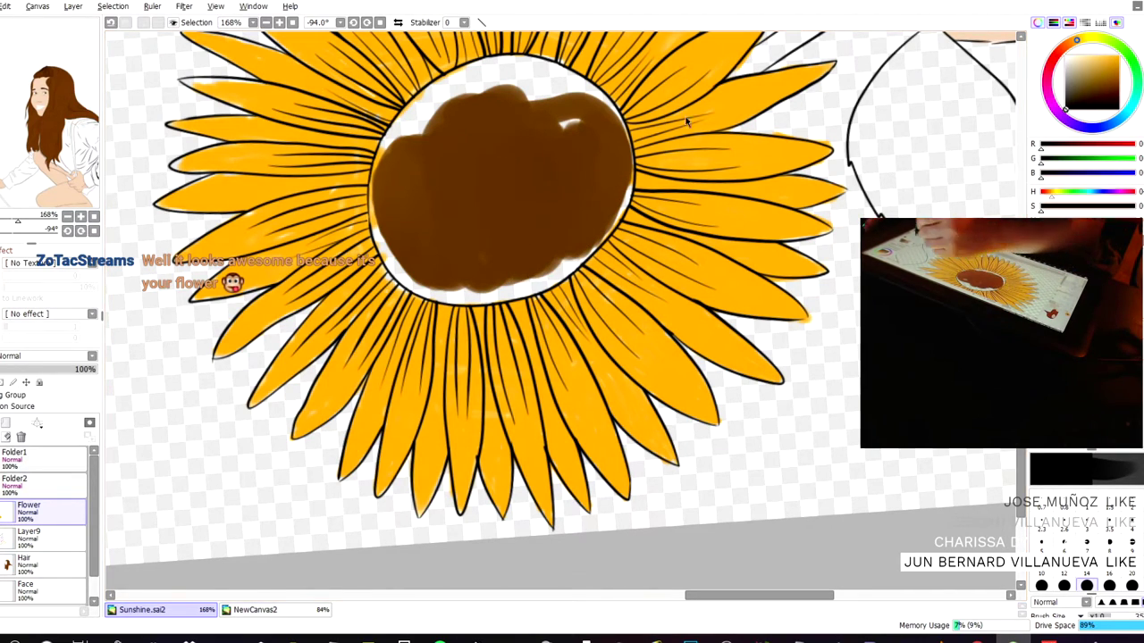
- Shade the disc's core with soft black strokes and extend the brown to its upper-left edge
{"action": "key", "text": "b"}
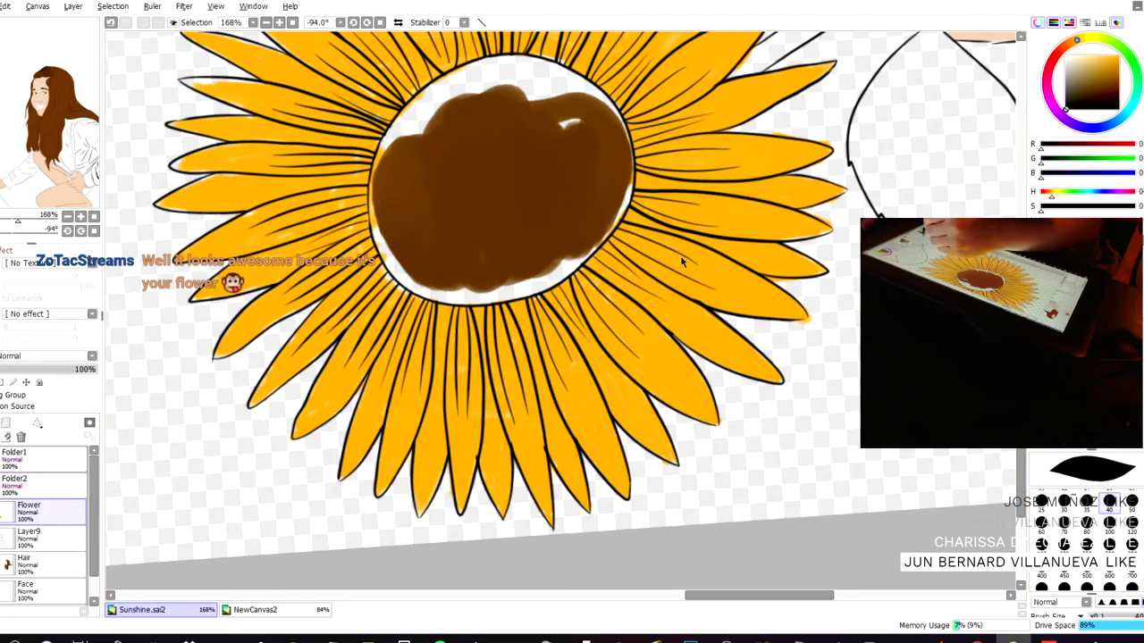
{"action": "mouse_move", "coordinate": [508, 191]}
{"action": "left_mouse_down"}
{"action": "mouse_move", "coordinate": [490, 168]}
{"action": "mouse_move", "coordinate": [493, 199]}
{"action": "mouse_move", "coordinate": [492, 159]}
{"action": "mouse_move", "coordinate": [515, 151]}
{"action": "mouse_move", "coordinate": [553, 191]}
{"action": "mouse_move", "coordinate": [553, 168]}
{"action": "mouse_move", "coordinate": [567, 190]}
{"action": "mouse_move", "coordinate": [495, 235]}
{"action": "mouse_move", "coordinate": [455, 228]}
{"action": "mouse_move", "coordinate": [473, 231]}
{"action": "mouse_move", "coordinate": [451, 175]}
{"action": "mouse_move", "coordinate": [497, 156]}
{"action": "left_mouse_up"}
{"action": "key", "text": "b"}
{"action": "left_click_drag", "start_coordinate": [447, 234], "coordinate": [436, 215]}
{"action": "mouse_move", "coordinate": [479, 134]}
{"action": "left_mouse_down"}
{"action": "mouse_move", "coordinate": [517, 99]}
{"action": "mouse_move", "coordinate": [555, 121]}
{"action": "mouse_move", "coordinate": [571, 157]}
{"action": "mouse_move", "coordinate": [476, 143]}
{"action": "mouse_move", "coordinate": [500, 199]}
{"action": "mouse_move", "coordinate": [487, 200]}
{"action": "mouse_move", "coordinate": [520, 153]}
{"action": "mouse_move", "coordinate": [550, 214]}
{"action": "mouse_move", "coordinate": [566, 220]}
{"action": "mouse_move", "coordinate": [595, 146]}
{"action": "mouse_move", "coordinate": [610, 171]}
{"action": "mouse_move", "coordinate": [581, 134]}
{"action": "left_mouse_up"}
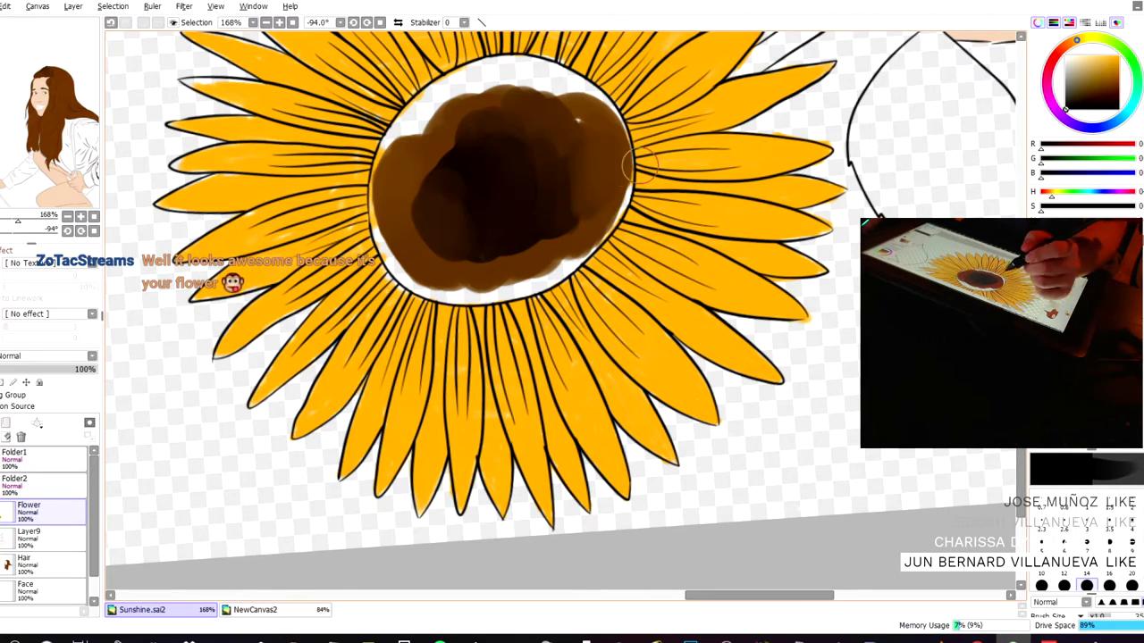
{"action": "left_click_drag", "start_coordinate": [372, 92], "coordinate": [375, 169]}
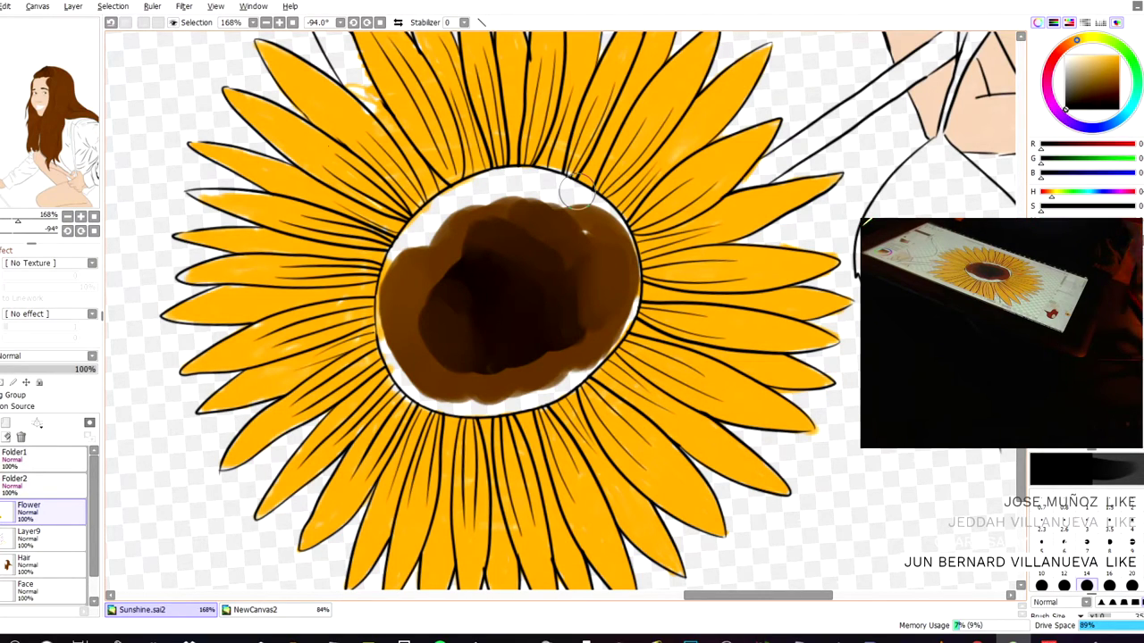
{"action": "mouse_move", "coordinate": [467, 281]}
{"action": "left_mouse_down"}
{"action": "mouse_move", "coordinate": [480, 243]}
{"action": "mouse_move", "coordinate": [451, 261]}
{"action": "mouse_move", "coordinate": [480, 215]}
{"action": "mouse_move", "coordinate": [452, 235]}
{"action": "mouse_move", "coordinate": [458, 211]}
{"action": "mouse_move", "coordinate": [403, 267]}
{"action": "mouse_move", "coordinate": [426, 235]}
{"action": "mouse_move", "coordinate": [407, 254]}
{"action": "mouse_move", "coordinate": [398, 305]}
{"action": "mouse_move", "coordinate": [430, 227]}
{"action": "mouse_move", "coordinate": [455, 214]}
{"action": "left_mouse_up"}
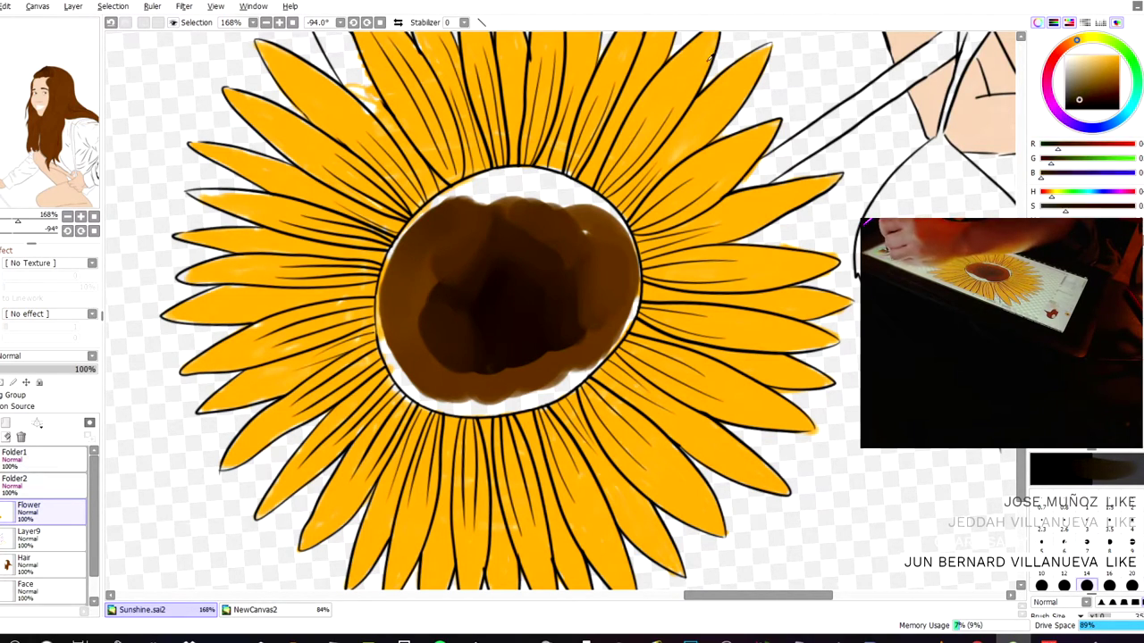
- Use the Pencil in black, reduced to size 16, to paint solid strokes around the disc's right rim
{"action": "key", "text": "n"}
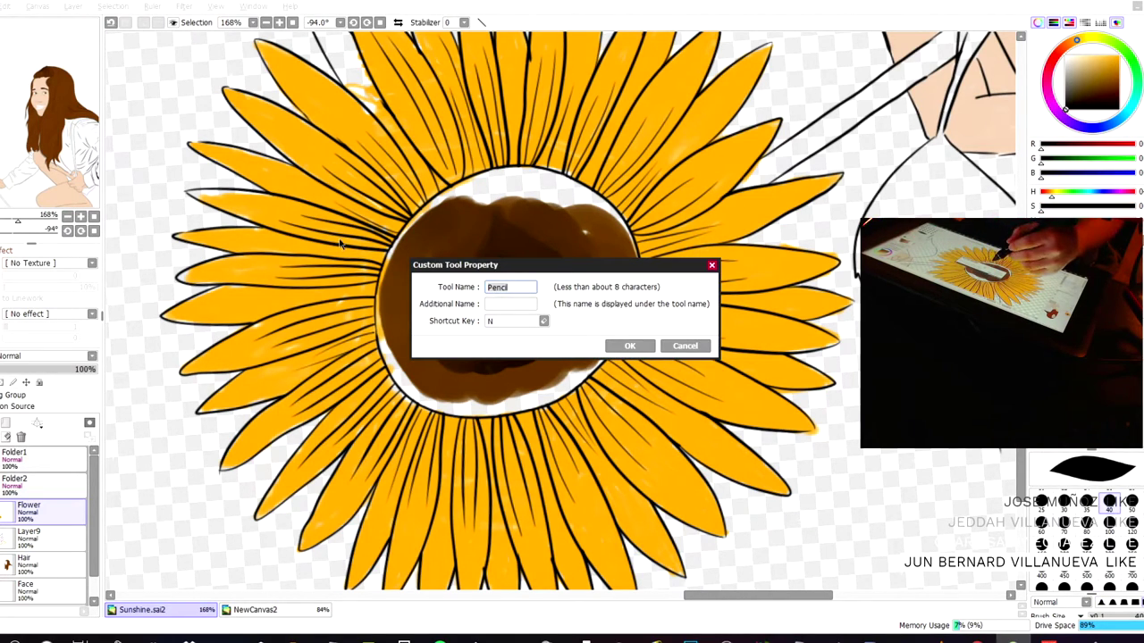
{"action": "left_click", "coordinate": [685, 345]}
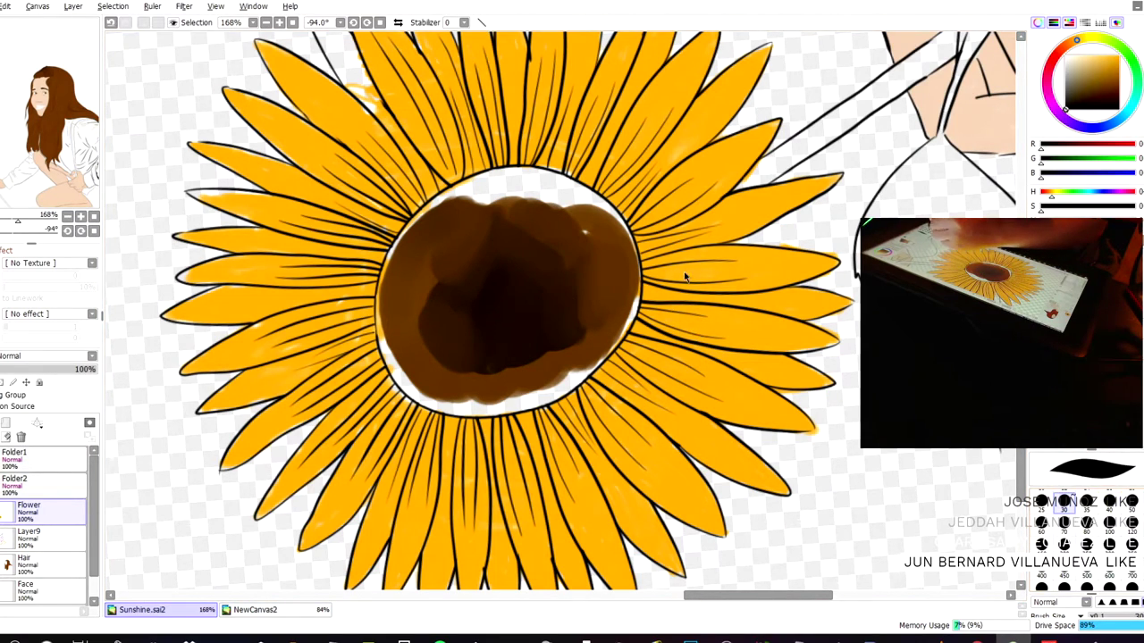
{"action": "mouse_move", "coordinate": [627, 282]}
{"action": "left_mouse_down"}
{"action": "mouse_move", "coordinate": [620, 314]}
{"action": "mouse_move", "coordinate": [614, 259]}
{"action": "left_mouse_up"}
{"action": "left_click", "coordinate": [1063, 525]}
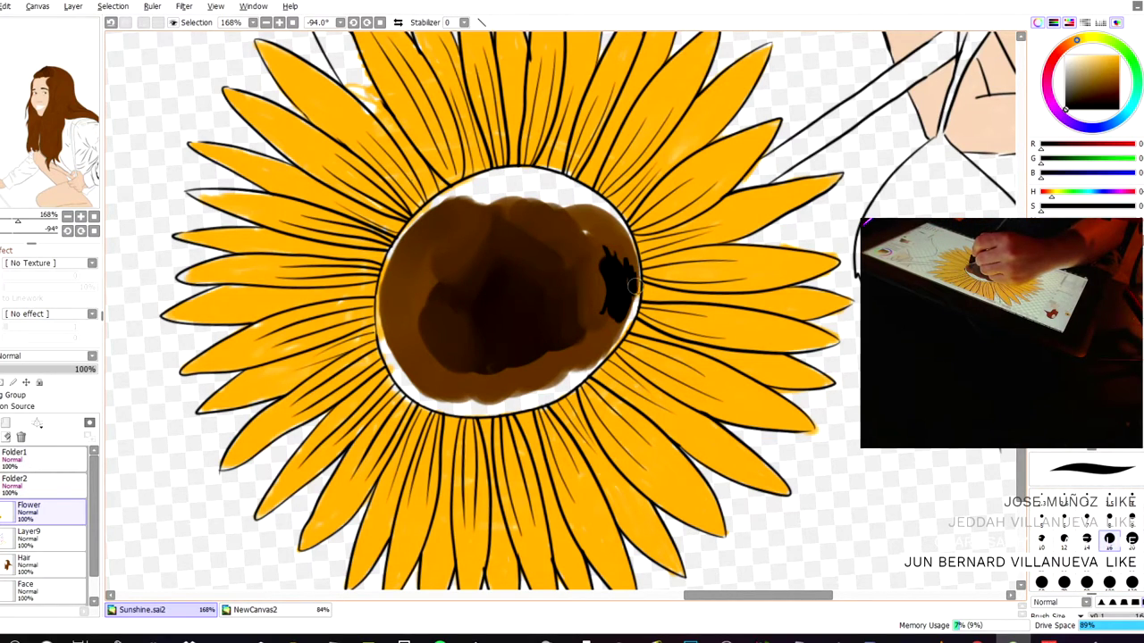
{"action": "left_click_drag", "start_coordinate": [637, 273], "coordinate": [622, 251]}
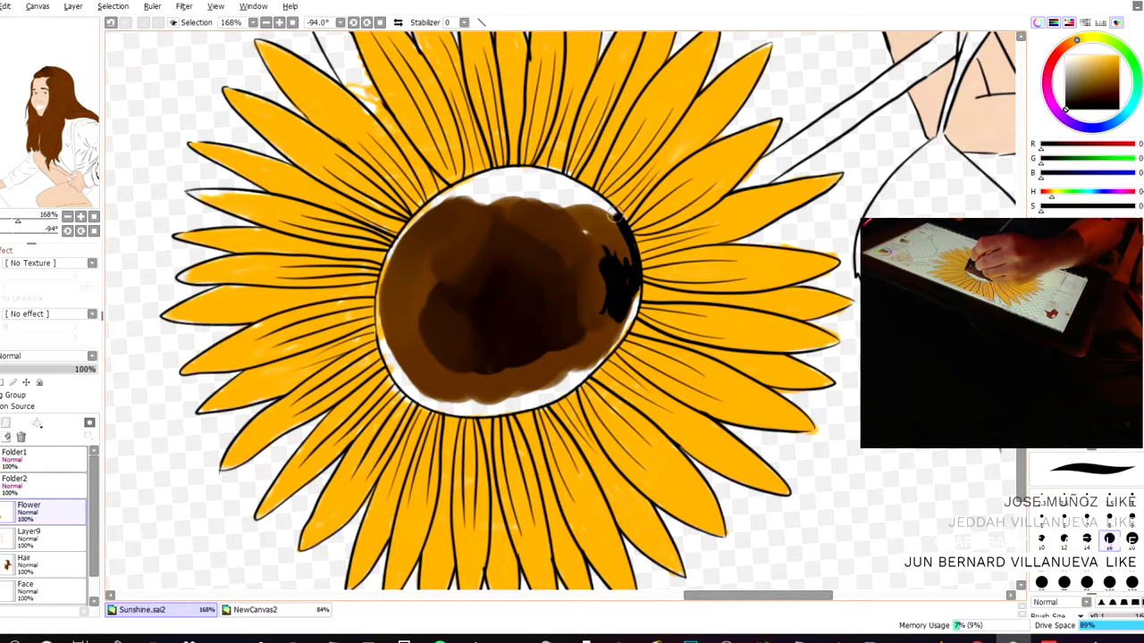
{"action": "left_click_drag", "start_coordinate": [586, 186], "coordinate": [527, 176]}
{"action": "left_click_drag", "start_coordinate": [604, 333], "coordinate": [633, 297]}
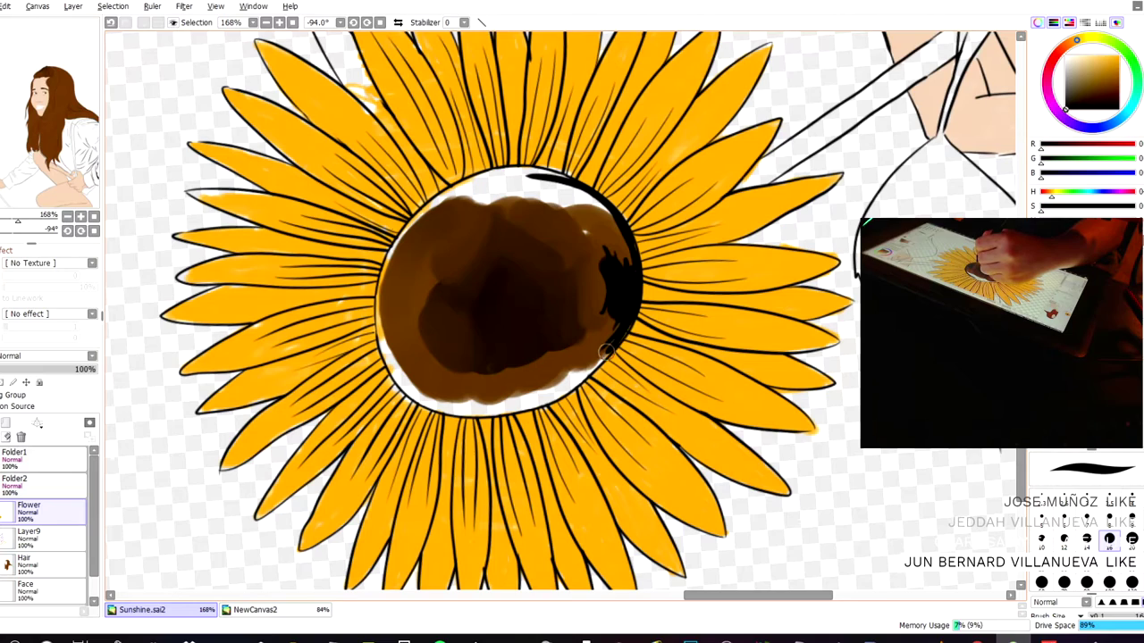
{"action": "left_click_drag", "start_coordinate": [616, 335], "coordinate": [559, 377]}
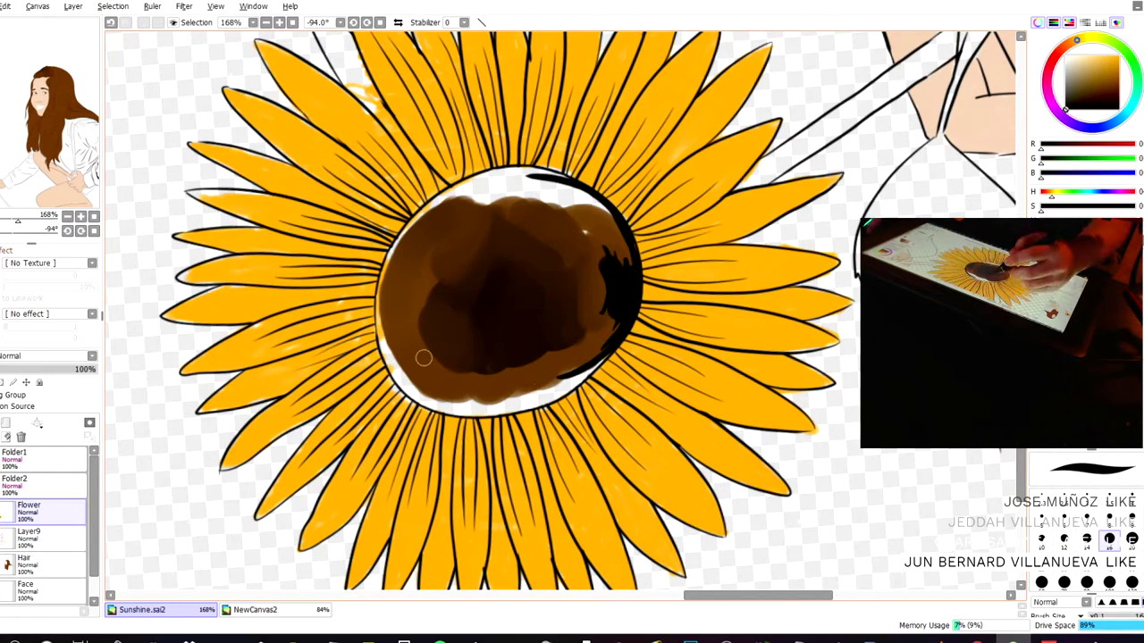
- Paint black strokes along the disc's left rim, rotating the canvas to -35° to reach the lower-left part, and switch to brown
{"action": "mouse_move", "coordinate": [401, 295]}
{"action": "left_mouse_down"}
{"action": "mouse_move", "coordinate": [386, 319]}
{"action": "mouse_move", "coordinate": [380, 287]}
{"action": "mouse_move", "coordinate": [385, 349]}
{"action": "left_mouse_up"}
{"action": "left_click_drag", "start_coordinate": [382, 300], "coordinate": [393, 367]}
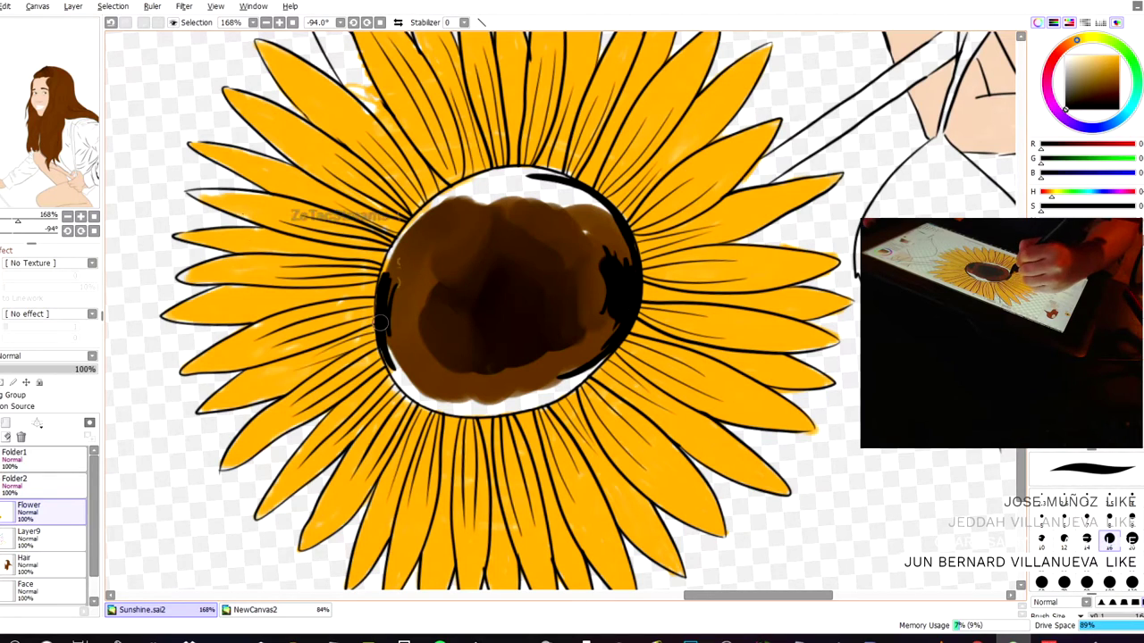
{"action": "left_click_drag", "start_coordinate": [456, 196], "coordinate": [429, 210]}
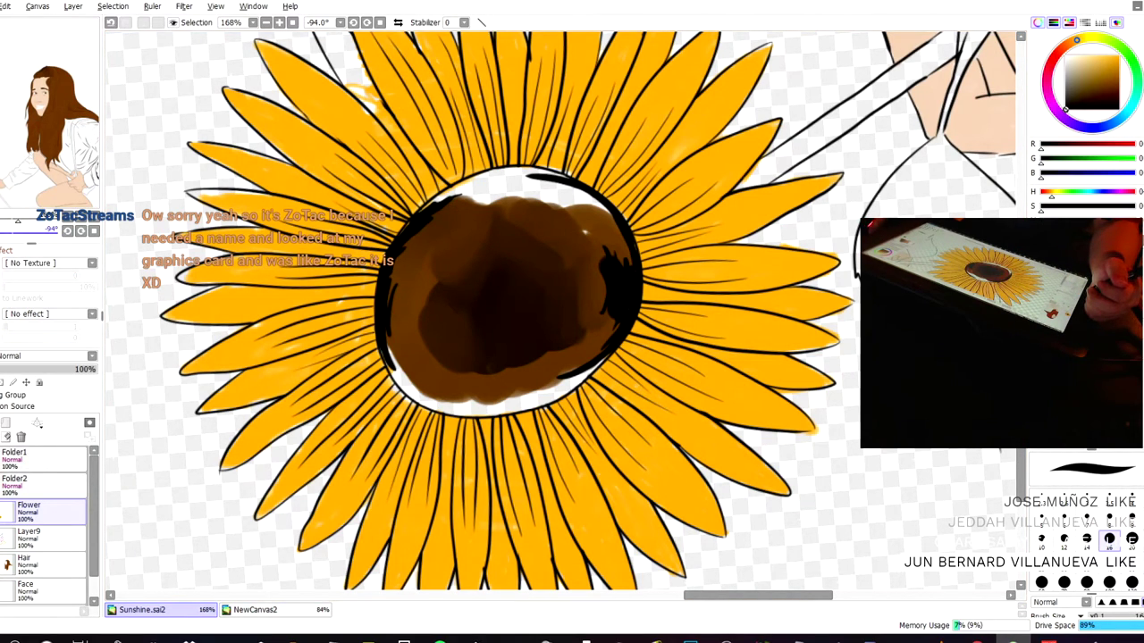
{"action": "left_click_drag", "start_coordinate": [0, 232], "coordinate": [3, 232]}
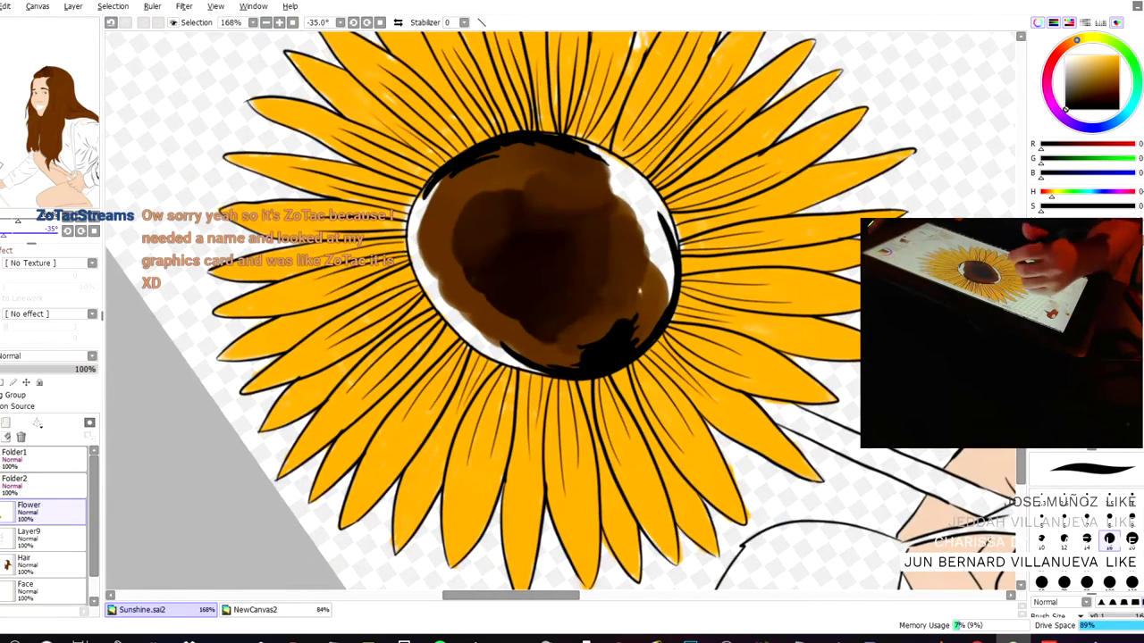
{"action": "mouse_move", "coordinate": [430, 185]}
{"action": "left_mouse_down"}
{"action": "mouse_move", "coordinate": [413, 256]}
{"action": "mouse_move", "coordinate": [428, 190]}
{"action": "mouse_move", "coordinate": [416, 243]}
{"action": "mouse_move", "coordinate": [411, 204]}
{"action": "mouse_move", "coordinate": [427, 285]}
{"action": "left_mouse_up"}
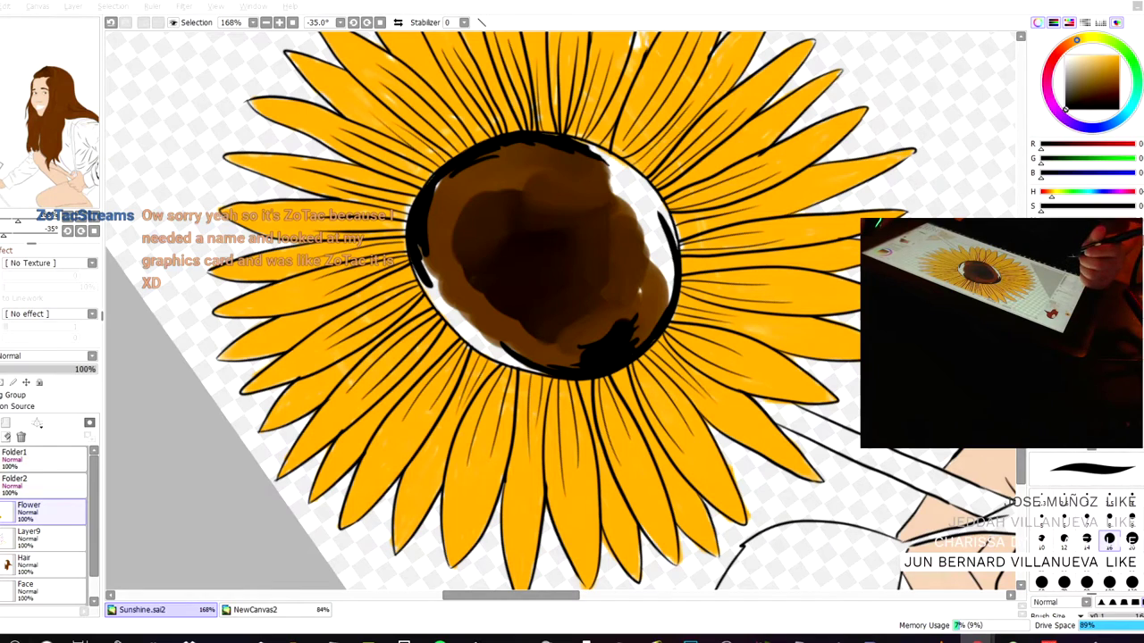
{"action": "key", "text": "x"}
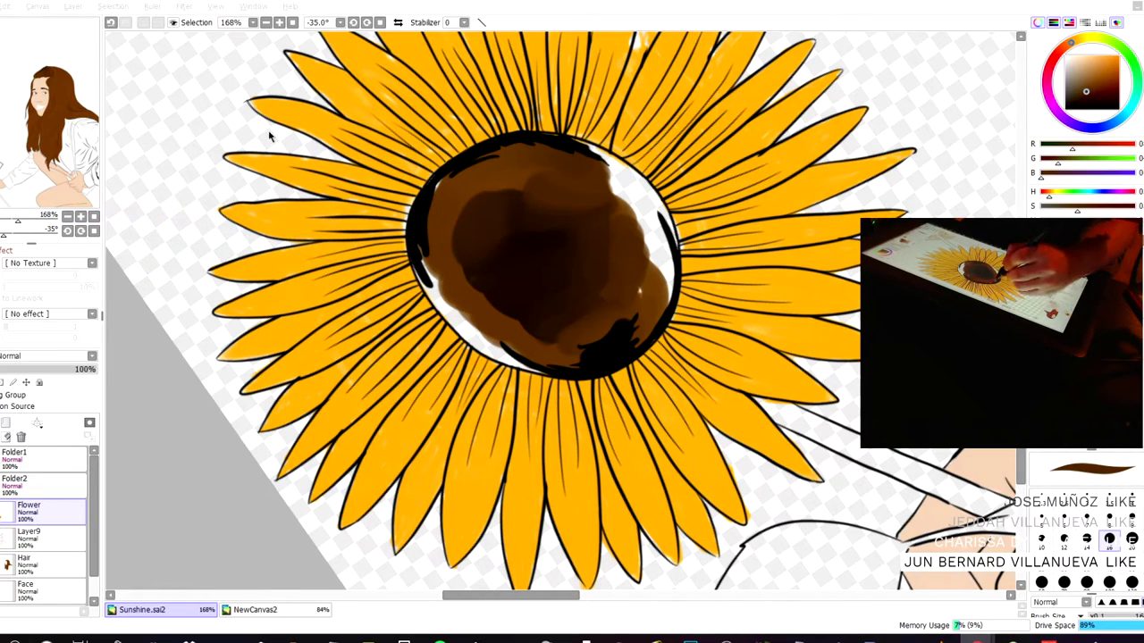
- Paint black along the rim of the sunflower's centre to thicken its outline on the Flower layer
{"action": "mouse_move", "coordinate": [426, 259]}
{"action": "left_mouse_down"}
{"action": "mouse_move", "coordinate": [446, 312]}
{"action": "mouse_move", "coordinate": [422, 259]}
{"action": "mouse_move", "coordinate": [421, 282]}
{"action": "mouse_move", "coordinate": [425, 199]}
{"action": "left_mouse_up"}
{"action": "key", "text": "x"}
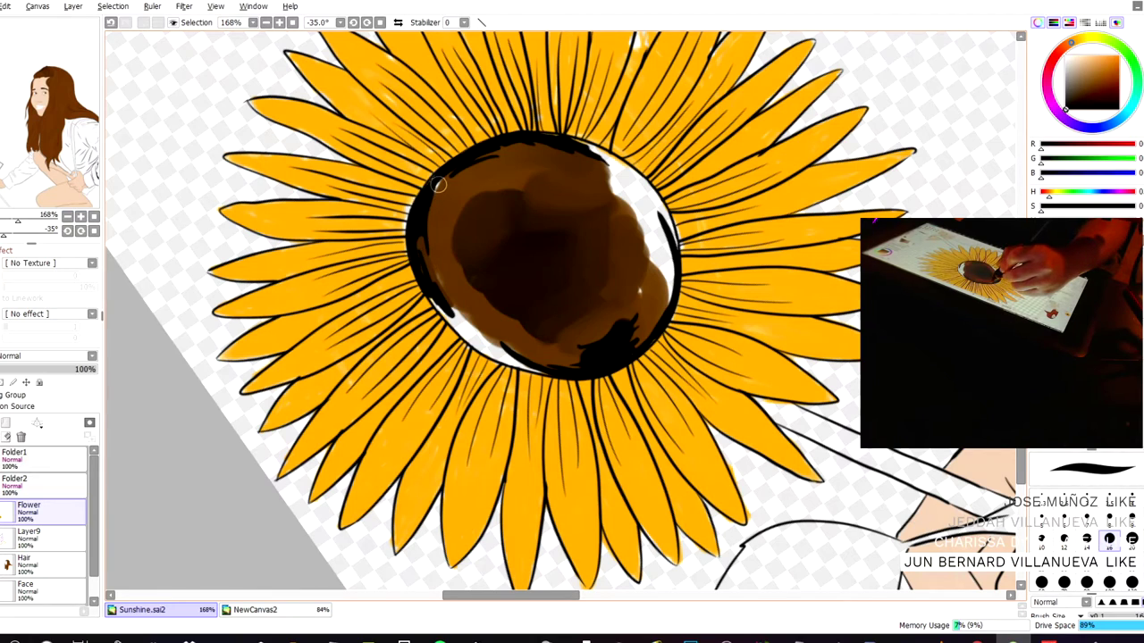
{"action": "left_click_drag", "start_coordinate": [270, 151], "coordinate": [274, 192]}
{"action": "mouse_move", "coordinate": [505, 385]}
{"action": "left_mouse_down"}
{"action": "mouse_move", "coordinate": [427, 328]}
{"action": "mouse_move", "coordinate": [482, 391]}
{"action": "mouse_move", "coordinate": [534, 409]}
{"action": "left_mouse_up"}
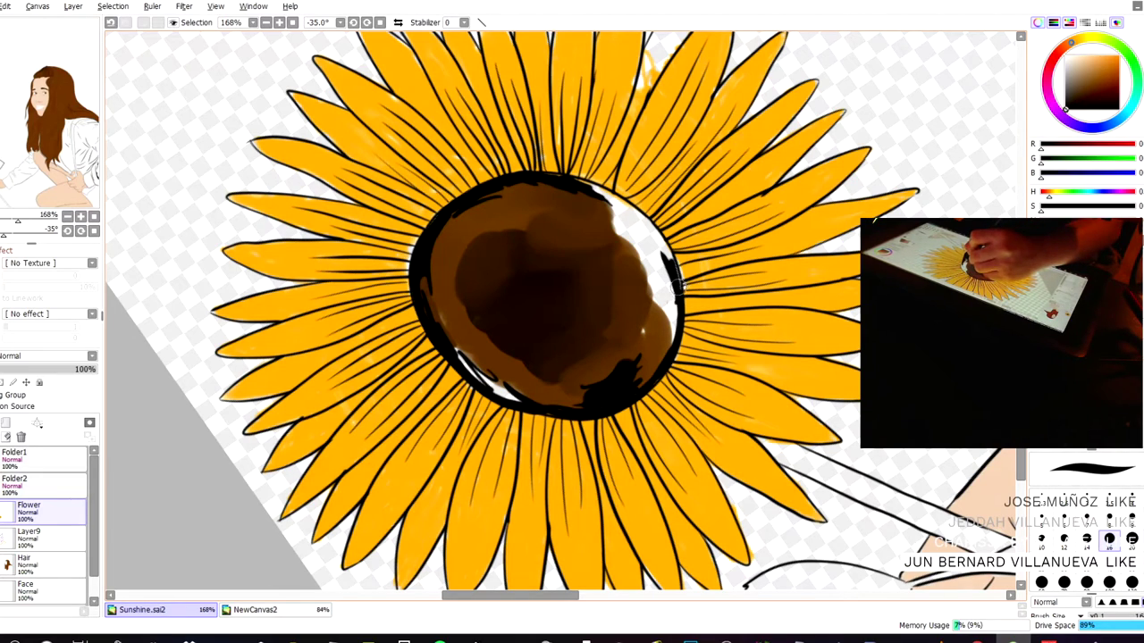
{"action": "mouse_move", "coordinate": [676, 273]}
{"action": "left_mouse_down"}
{"action": "mouse_move", "coordinate": [636, 211]}
{"action": "mouse_move", "coordinate": [594, 188]}
{"action": "mouse_move", "coordinate": [514, 174]}
{"action": "left_mouse_up"}
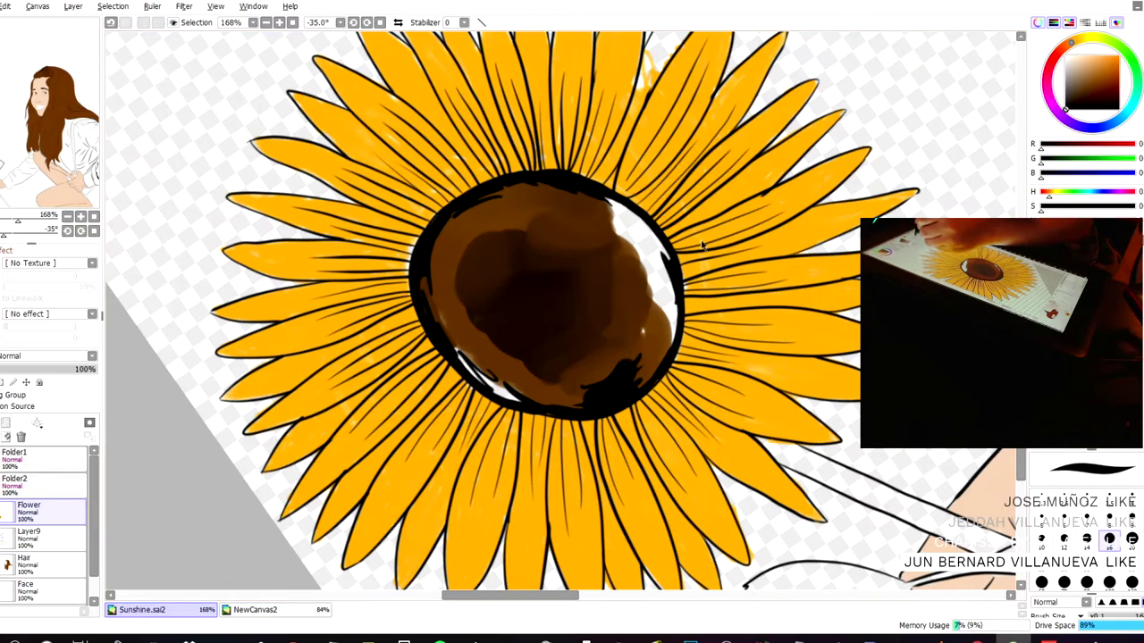
- Switch to the blending brush and sample the orange of the petals as its colour
{"action": "key", "text": "b"}
{"action": "right_click", "coordinate": [423, 439]}
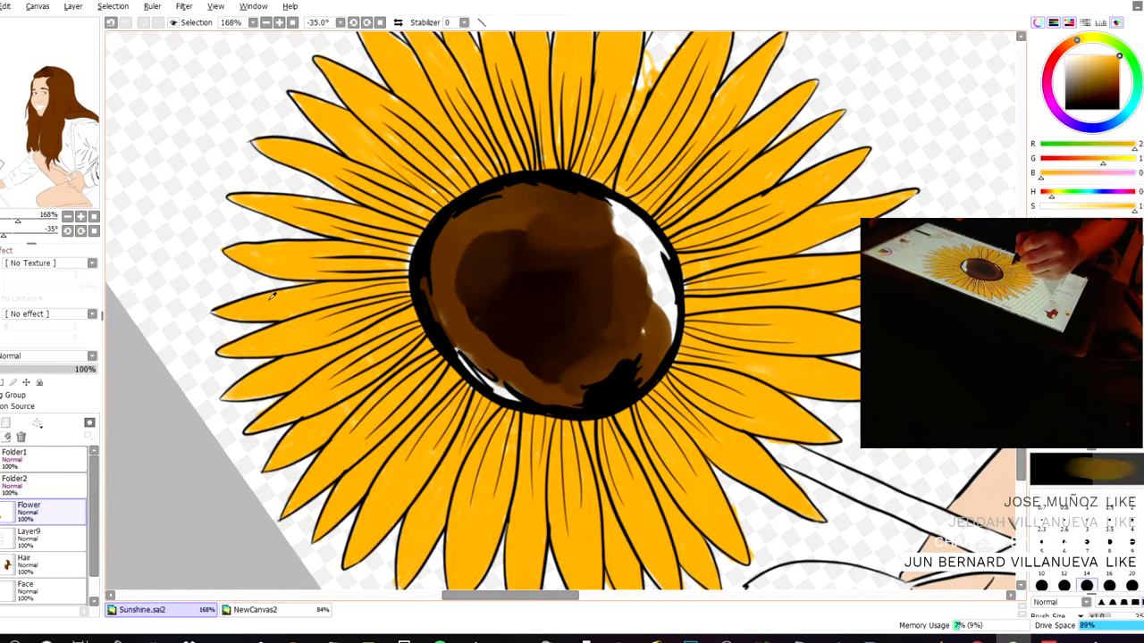
{"action": "left_click_drag", "start_coordinate": [686, 304], "coordinate": [689, 254]}
{"action": "left_click", "coordinate": [686, 261], "text": "alt"}
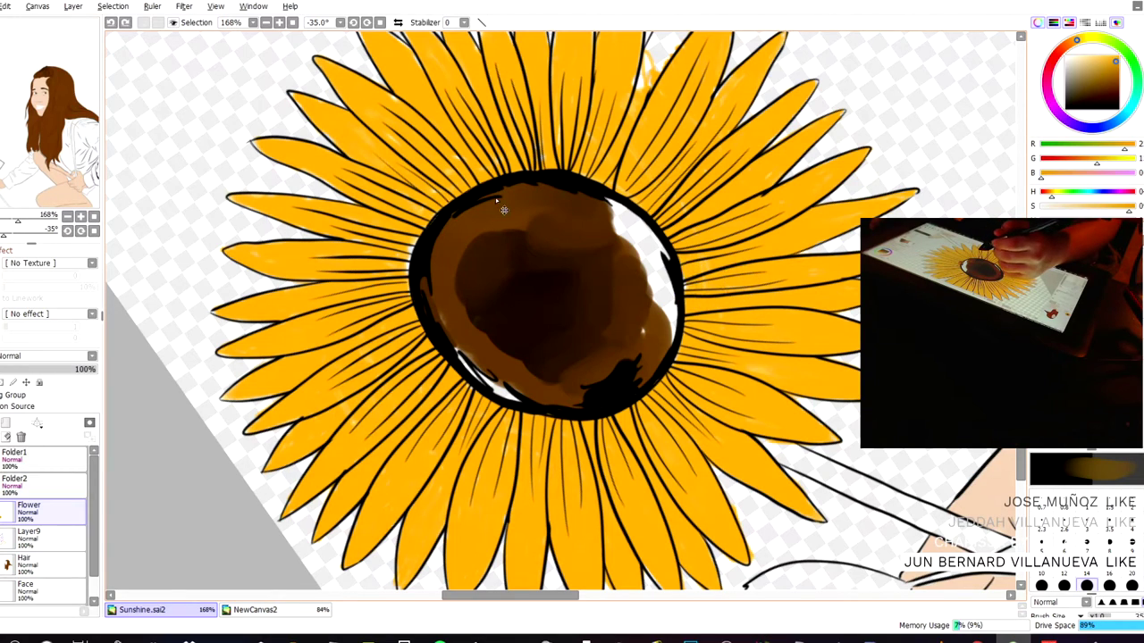
{"action": "left_click", "coordinate": [1040, 524]}
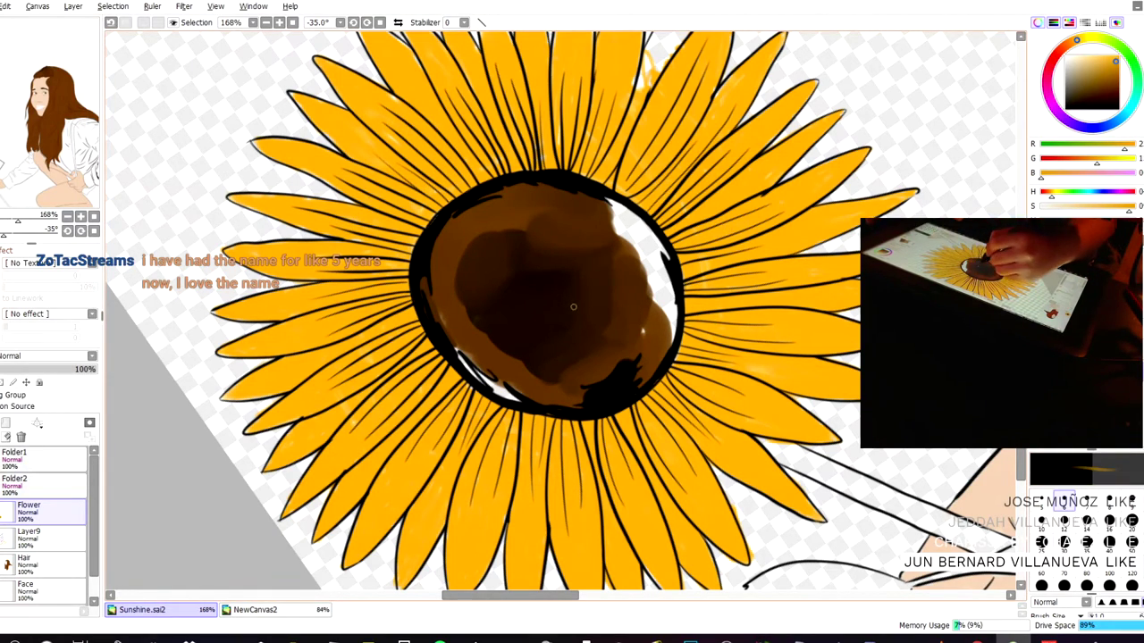
{"action": "key", "text": "]"}
{"action": "key", "text": "]"}
{"action": "key", "text": "]"}
{"action": "key", "text": "]"}
{"action": "key", "text": "]"}
{"action": "key", "text": "]"}
{"action": "key", "text": "]"}
{"action": "key", "text": "]"}
{"action": "key", "text": "]"}
{"action": "key", "text": "]"}
{"action": "key", "text": "]"}
{"action": "key", "text": "]"}
{"action": "key", "text": "]"}
{"action": "key", "text": "]"}
{"action": "key", "text": "]"}
{"action": "key", "text": "]"}
{"action": "key", "text": "]"}
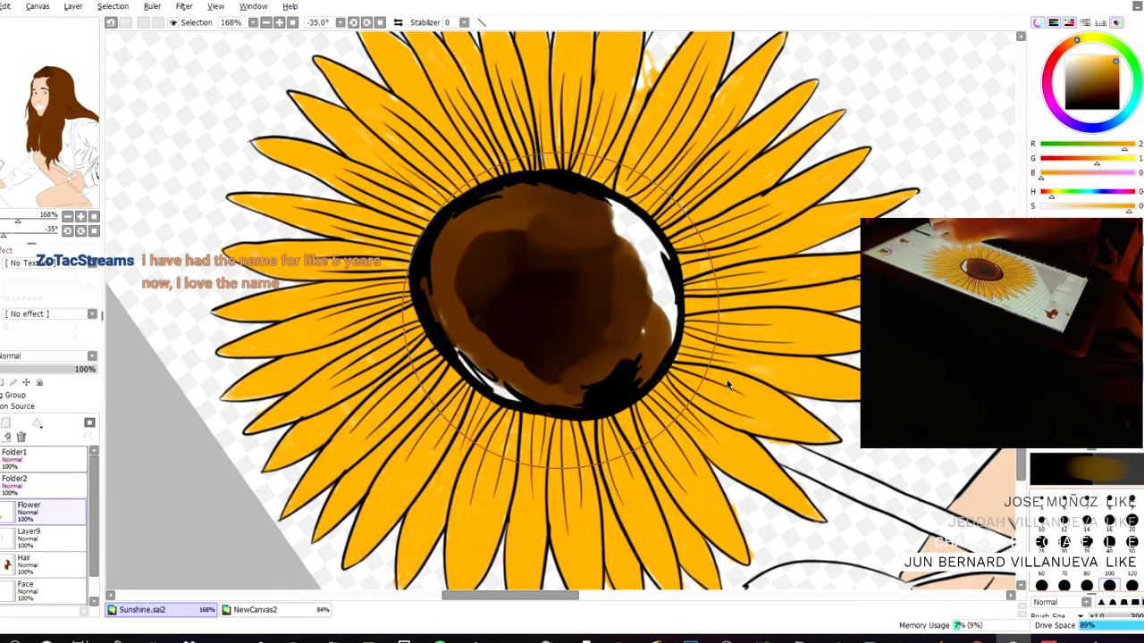
{"action": "left_click_drag", "start_coordinate": [633, 315], "coordinate": [630, 277]}
{"action": "key", "text": "ctrl+z"}
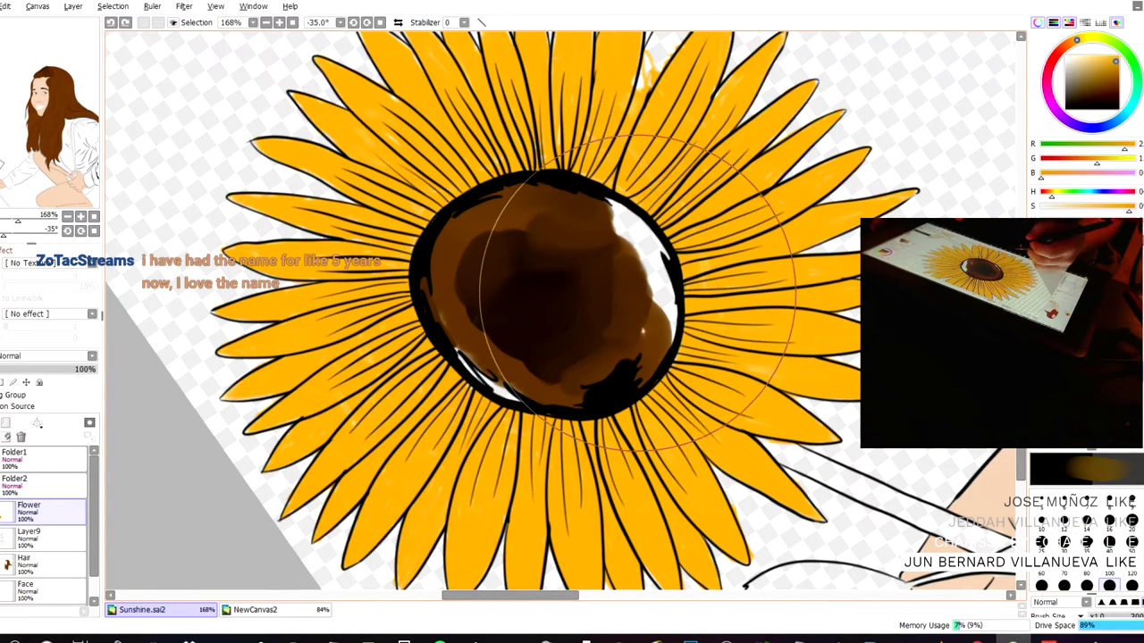
- Reduce the brush to a small size and blend the brown tones across the sunflower's centre, finishing at brush size 16
{"action": "key", "text": "["}
{"action": "key", "text": "["}
{"action": "key", "text": "["}
{"action": "key", "text": "["}
{"action": "key", "text": "["}
{"action": "key", "text": "["}
{"action": "key", "text": "["}
{"action": "key", "text": "["}
{"action": "key", "text": "["}
{"action": "key", "text": "["}
{"action": "key", "text": "["}
{"action": "key", "text": "["}
{"action": "key", "text": "["}
{"action": "key", "text": "["}
{"action": "key", "text": "["}
{"action": "key", "text": "["}
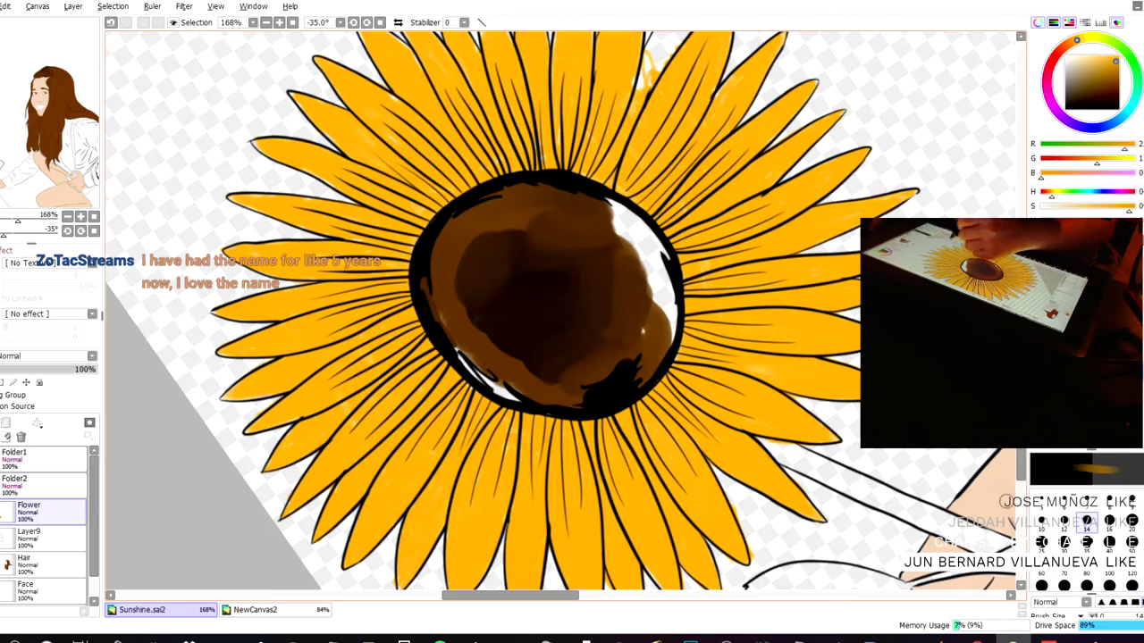
{"action": "key", "text": "]"}
{"action": "key", "text": "]"}
{"action": "key", "text": "]"}
{"action": "key", "text": "]"}
{"action": "key", "text": "]"}
{"action": "key", "text": "]"}
{"action": "key", "text": "]"}
{"action": "key", "text": "]"}
{"action": "mouse_move", "coordinate": [632, 302]}
{"action": "left_mouse_down"}
{"action": "mouse_move", "coordinate": [640, 266]}
{"action": "mouse_move", "coordinate": [622, 230]}
{"action": "mouse_move", "coordinate": [598, 229]}
{"action": "mouse_move", "coordinate": [602, 307]}
{"action": "mouse_move", "coordinate": [575, 228]}
{"action": "mouse_move", "coordinate": [551, 232]}
{"action": "mouse_move", "coordinate": [556, 303]}
{"action": "mouse_move", "coordinate": [554, 234]}
{"action": "mouse_move", "coordinate": [594, 260]}
{"action": "mouse_move", "coordinate": [611, 340]}
{"action": "mouse_move", "coordinate": [512, 282]}
{"action": "mouse_move", "coordinate": [517, 332]}
{"action": "mouse_move", "coordinate": [529, 321]}
{"action": "mouse_move", "coordinate": [523, 235]}
{"action": "mouse_move", "coordinate": [509, 217]}
{"action": "mouse_move", "coordinate": [475, 257]}
{"action": "mouse_move", "coordinate": [492, 276]}
{"action": "mouse_move", "coordinate": [490, 237]}
{"action": "mouse_move", "coordinate": [520, 344]}
{"action": "mouse_move", "coordinate": [482, 306]}
{"action": "mouse_move", "coordinate": [460, 308]}
{"action": "mouse_move", "coordinate": [465, 255]}
{"action": "mouse_move", "coordinate": [498, 317]}
{"action": "mouse_move", "coordinate": [535, 278]}
{"action": "mouse_move", "coordinate": [521, 267]}
{"action": "mouse_move", "coordinate": [569, 275]}
{"action": "mouse_move", "coordinate": [588, 293]}
{"action": "mouse_move", "coordinate": [549, 247]}
{"action": "mouse_move", "coordinate": [579, 211]}
{"action": "mouse_move", "coordinate": [529, 211]}
{"action": "mouse_move", "coordinate": [561, 310]}
{"action": "left_mouse_up"}
{"action": "left_click", "coordinate": [1064, 522]}
{"action": "left_click", "coordinate": [1079, 385]}
{"action": "left_click", "coordinate": [1087, 408]}
{"action": "left_click", "coordinate": [1094, 417]}
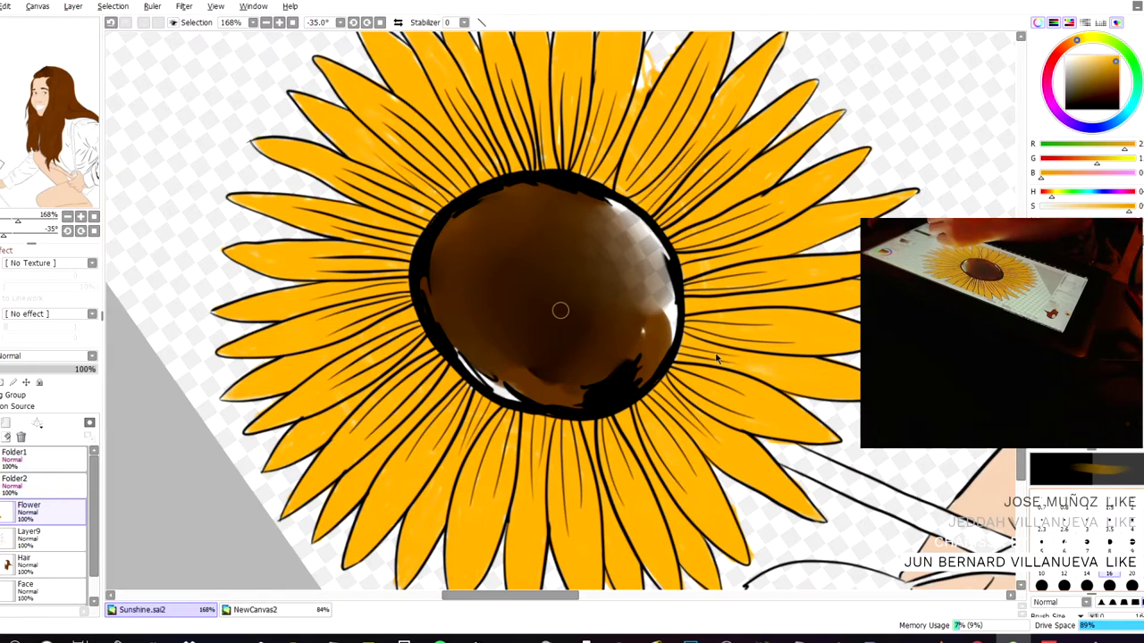
- Blend brown over the white gap and highlights along the right side of the sunflower's centre
{"action": "mouse_move", "coordinate": [637, 273]}
{"action": "left_mouse_down"}
{"action": "mouse_move", "coordinate": [659, 332]}
{"action": "mouse_move", "coordinate": [664, 303]}
{"action": "mouse_move", "coordinate": [674, 305]}
{"action": "mouse_move", "coordinate": [674, 321]}
{"action": "mouse_move", "coordinate": [654, 240]}
{"action": "mouse_move", "coordinate": [593, 208]}
{"action": "mouse_move", "coordinate": [629, 216]}
{"action": "mouse_move", "coordinate": [616, 206]}
{"action": "mouse_move", "coordinate": [651, 264]}
{"action": "mouse_move", "coordinate": [663, 290]}
{"action": "left_mouse_up"}
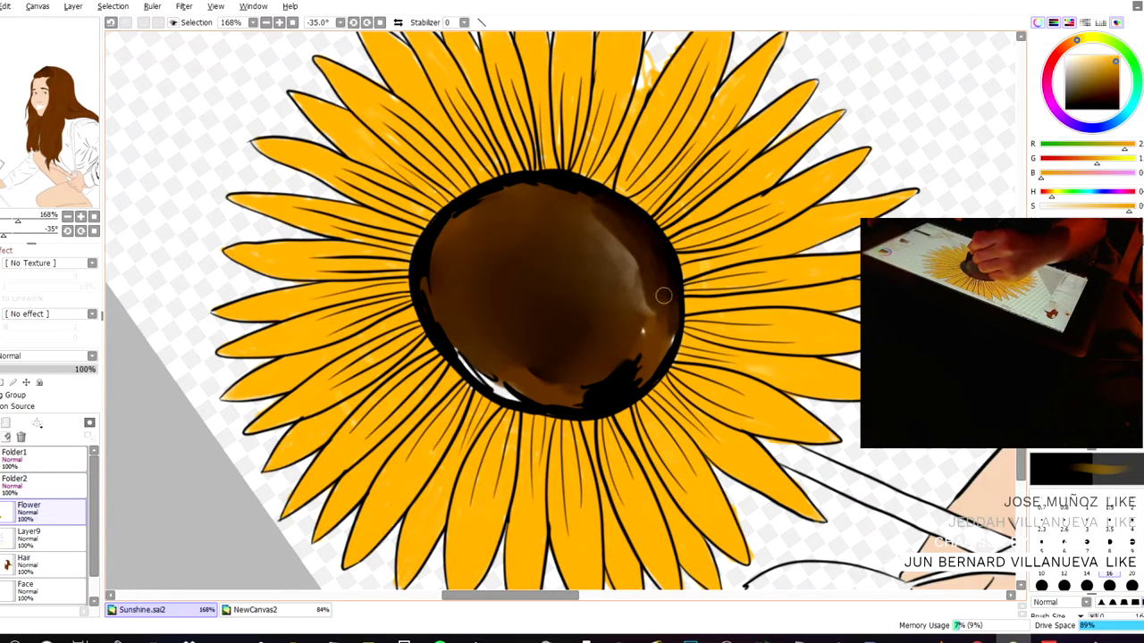
{"action": "mouse_move", "coordinate": [669, 333]}
{"action": "left_mouse_down"}
{"action": "mouse_move", "coordinate": [626, 372]}
{"action": "mouse_move", "coordinate": [645, 331]}
{"action": "left_mouse_up"}
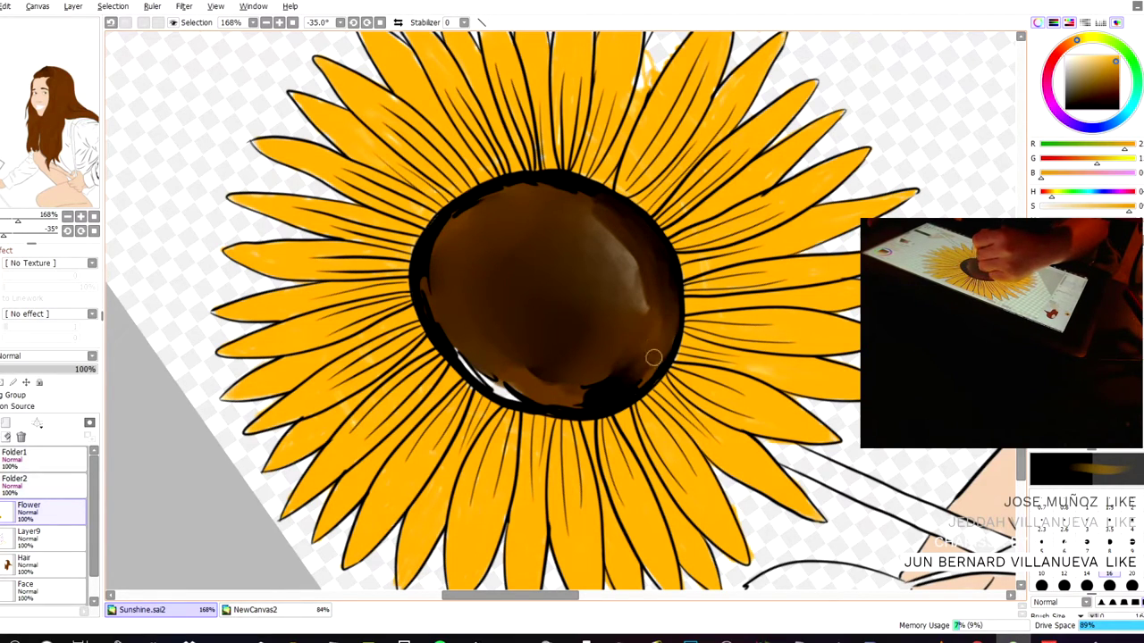
{"action": "left_click_drag", "start_coordinate": [630, 388], "coordinate": [666, 354]}
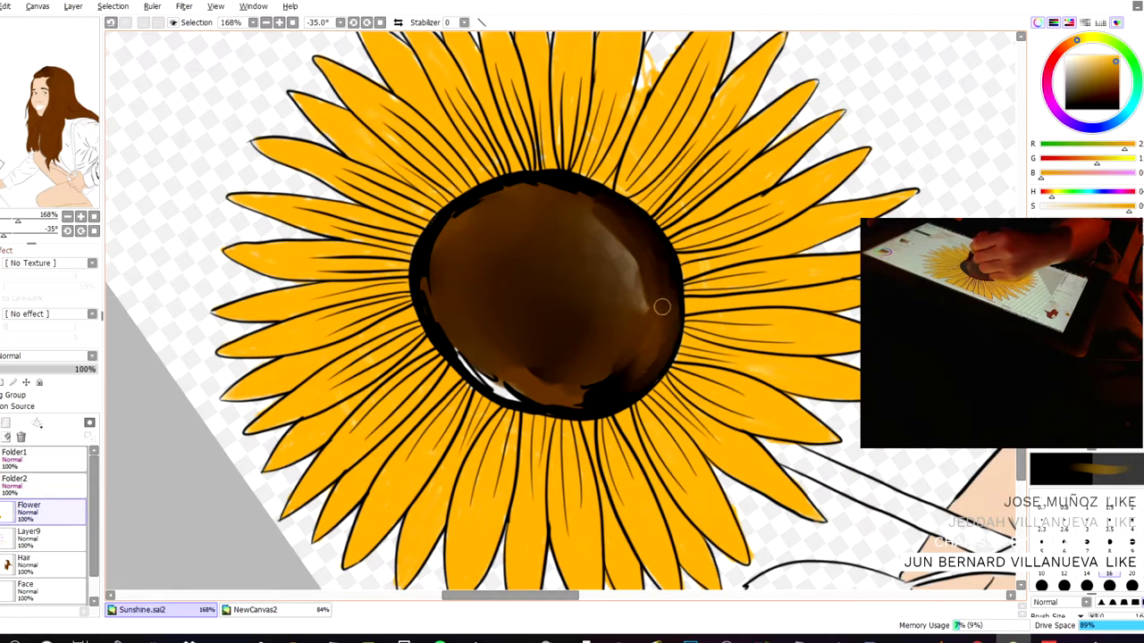
{"action": "mouse_move", "coordinate": [588, 194]}
{"action": "left_mouse_down"}
{"action": "mouse_move", "coordinate": [644, 291]}
{"action": "mouse_move", "coordinate": [613, 234]}
{"action": "mouse_move", "coordinate": [598, 233]}
{"action": "left_mouse_up"}
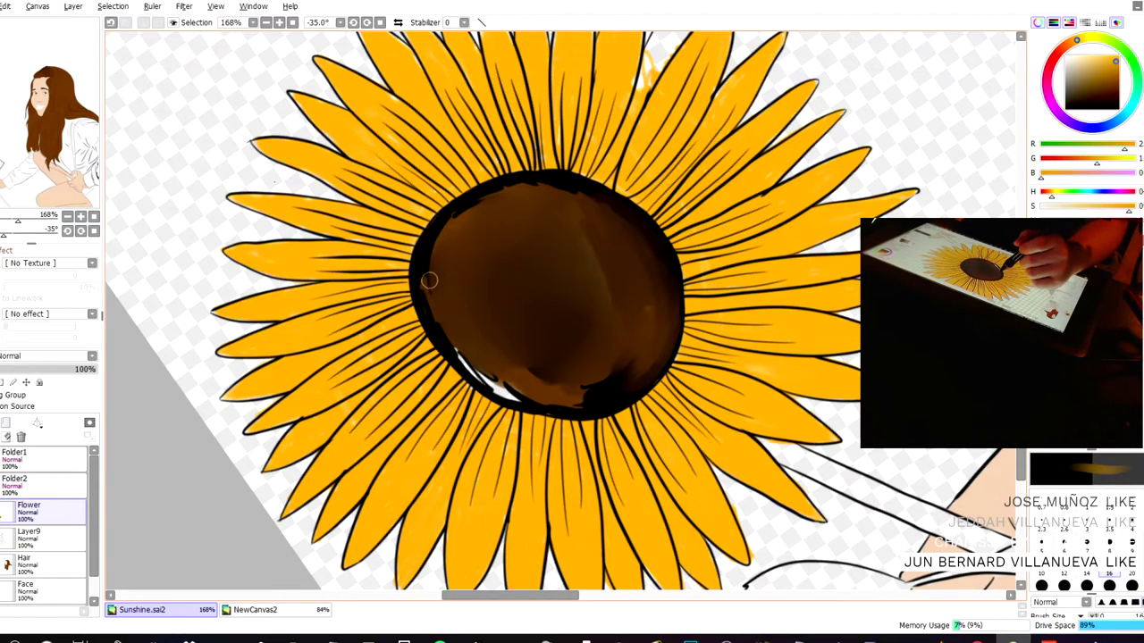
- Cover the white gap at the lower left of the sunflower's centre and blend the brown into the black rim
{"action": "left_click_drag", "start_coordinate": [475, 355], "coordinate": [518, 398]}
{"action": "mouse_move", "coordinate": [441, 260]}
{"action": "left_mouse_down"}
{"action": "mouse_move", "coordinate": [444, 331]}
{"action": "mouse_move", "coordinate": [418, 273]}
{"action": "left_mouse_up"}
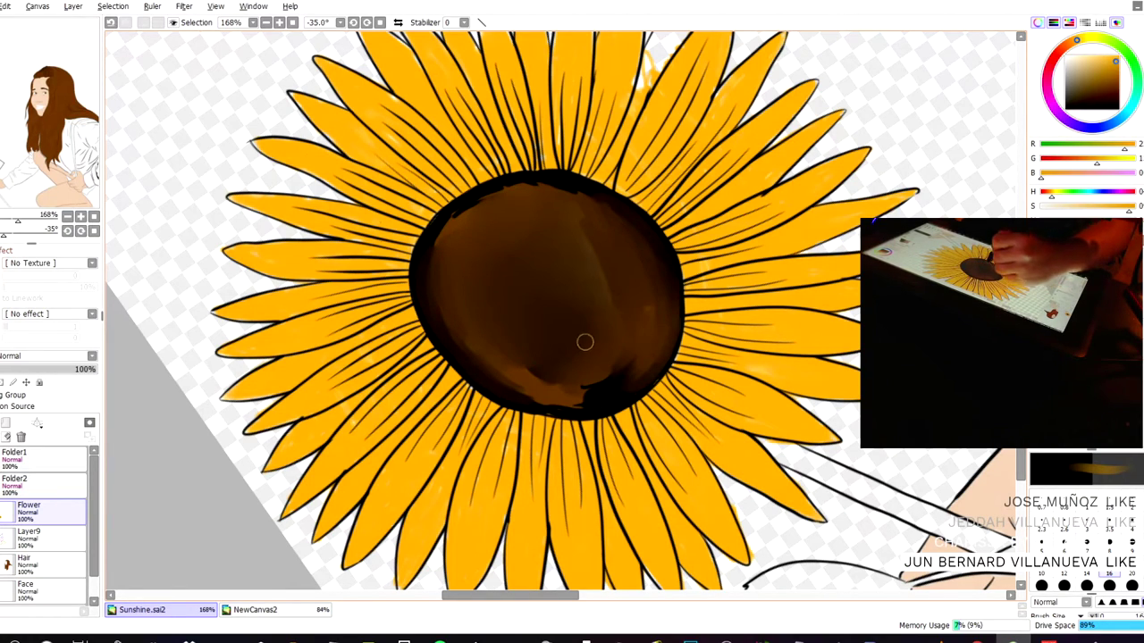
{"action": "mouse_move", "coordinate": [604, 389]}
{"action": "left_mouse_down"}
{"action": "mouse_move", "coordinate": [546, 388]}
{"action": "mouse_move", "coordinate": [502, 323]}
{"action": "mouse_move", "coordinate": [567, 371]}
{"action": "mouse_move", "coordinate": [561, 328]}
{"action": "left_mouse_up"}
{"action": "mouse_move", "coordinate": [561, 368]}
{"action": "left_mouse_down"}
{"action": "mouse_move", "coordinate": [536, 400]}
{"action": "mouse_move", "coordinate": [554, 409]}
{"action": "mouse_move", "coordinate": [536, 411]}
{"action": "mouse_move", "coordinate": [508, 387]}
{"action": "left_mouse_up"}
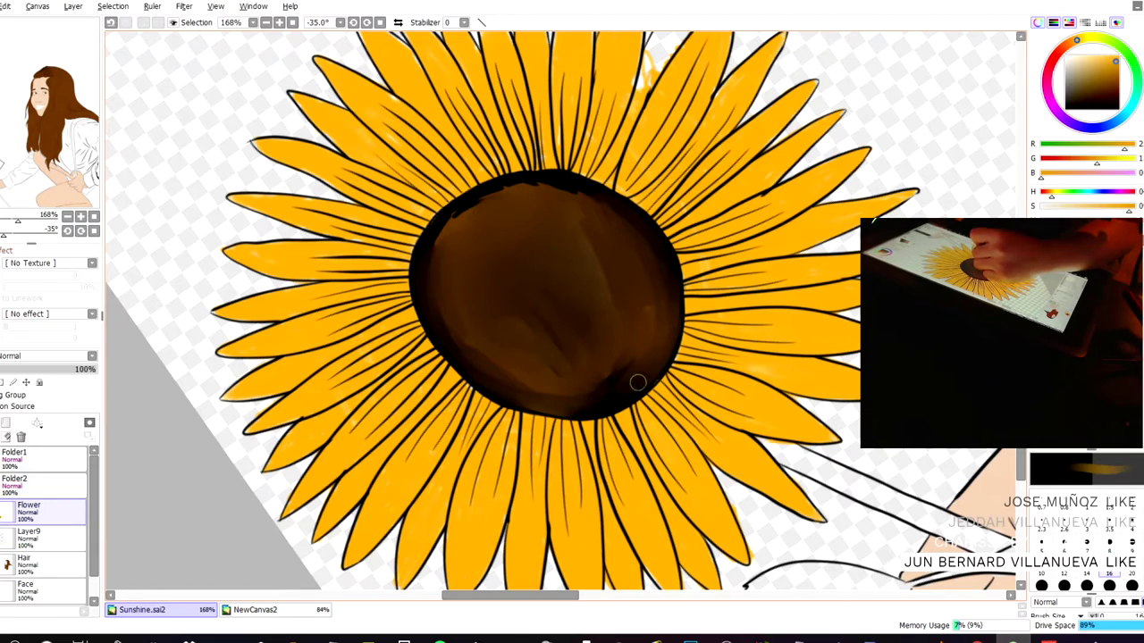
{"action": "left_click_drag", "start_coordinate": [617, 404], "coordinate": [676, 336]}
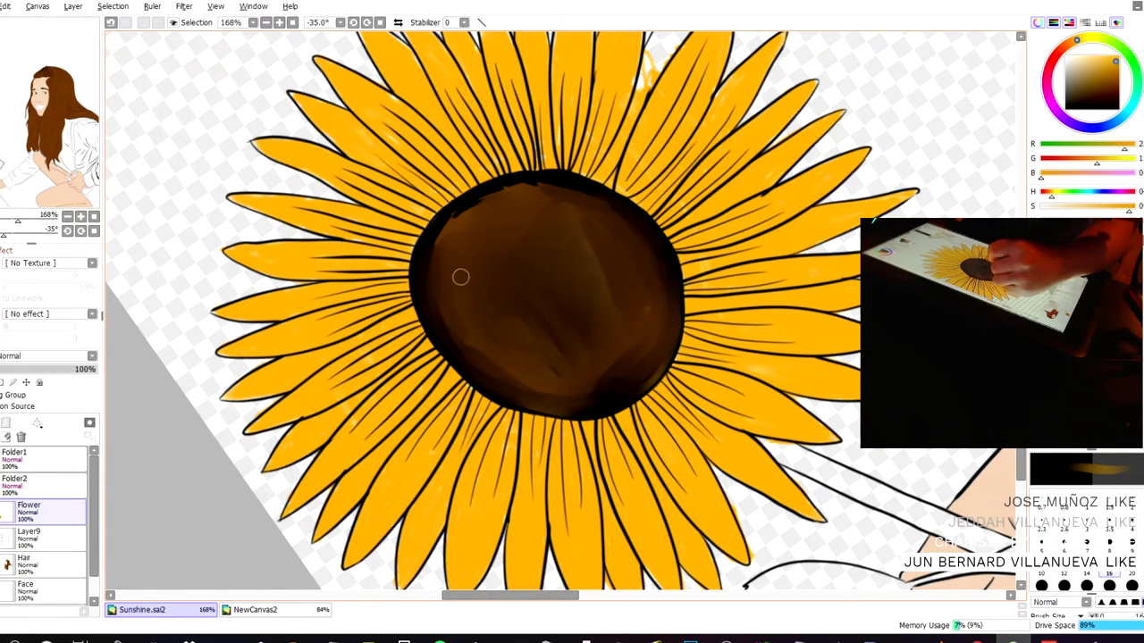
{"action": "left_click_drag", "start_coordinate": [460, 215], "coordinate": [443, 257]}
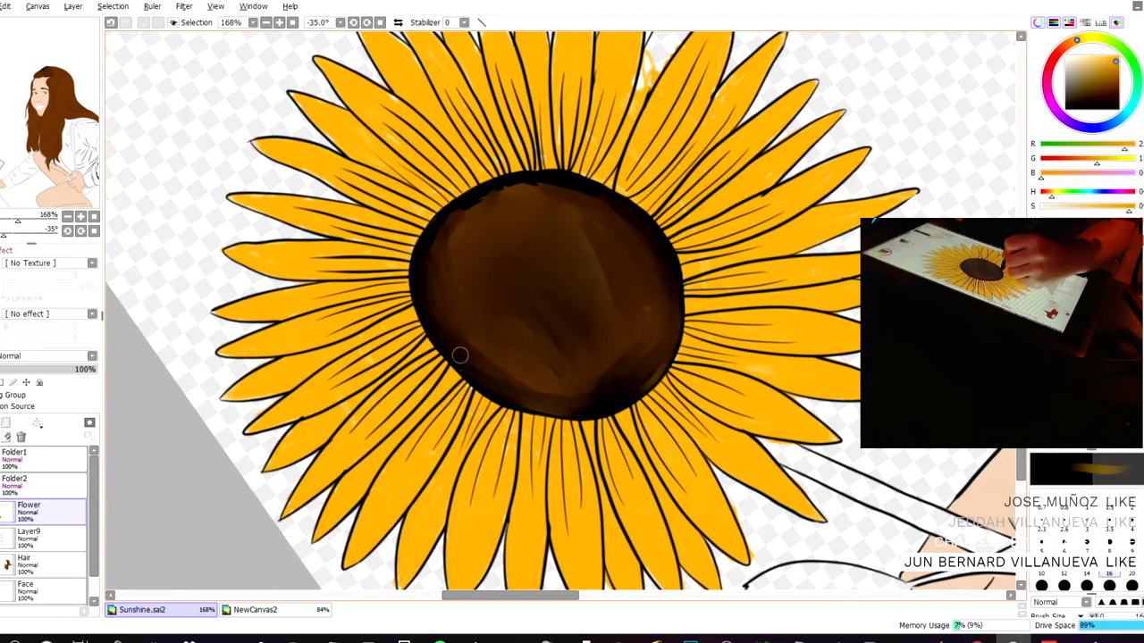
- Set the colour to black and darken the whole sunflower centre with soft, near-black shading up to its rim
{"action": "double_click", "coordinate": [1046, 376]}
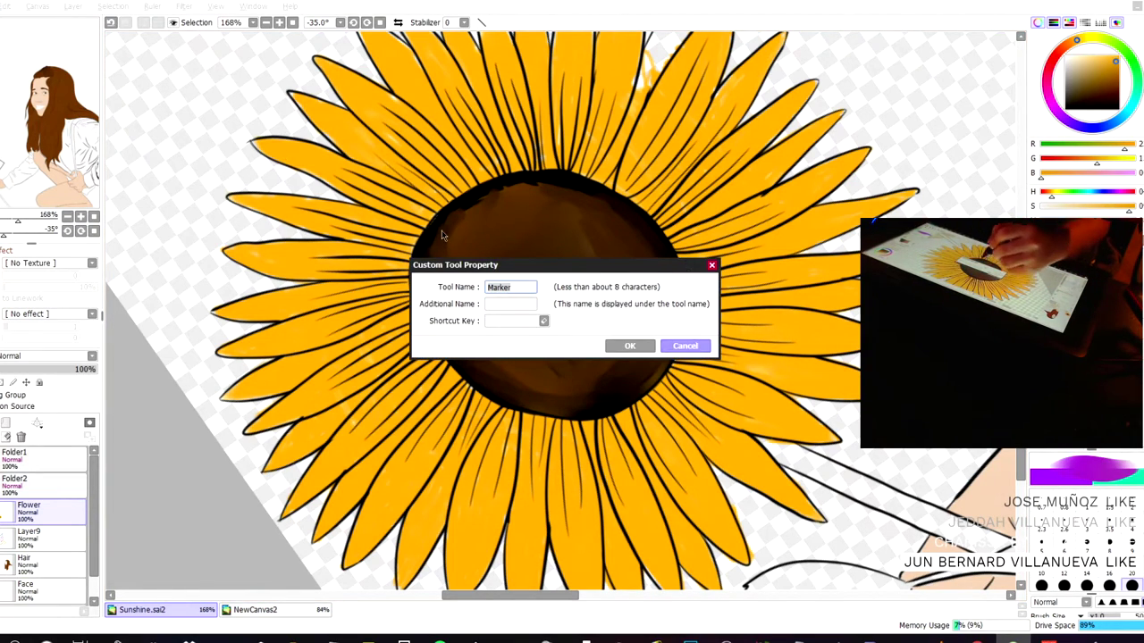
{"action": "key", "text": "Escape"}
{"action": "mouse_move", "coordinate": [528, 288]}
{"action": "left_mouse_down"}
{"action": "mouse_move", "coordinate": [495, 282]}
{"action": "mouse_move", "coordinate": [532, 282]}
{"action": "mouse_move", "coordinate": [547, 327]}
{"action": "mouse_move", "coordinate": [496, 287]}
{"action": "mouse_move", "coordinate": [522, 338]}
{"action": "mouse_move", "coordinate": [541, 296]}
{"action": "mouse_move", "coordinate": [576, 286]}
{"action": "mouse_move", "coordinate": [551, 273]}
{"action": "mouse_move", "coordinate": [577, 285]}
{"action": "mouse_move", "coordinate": [604, 338]}
{"action": "mouse_move", "coordinate": [613, 301]}
{"action": "mouse_move", "coordinate": [587, 267]}
{"action": "mouse_move", "coordinate": [594, 273]}
{"action": "mouse_move", "coordinate": [595, 256]}
{"action": "mouse_move", "coordinate": [569, 225]}
{"action": "mouse_move", "coordinate": [525, 220]}
{"action": "mouse_move", "coordinate": [516, 293]}
{"action": "mouse_move", "coordinate": [485, 312]}
{"action": "mouse_move", "coordinate": [474, 275]}
{"action": "mouse_move", "coordinate": [526, 293]}
{"action": "mouse_move", "coordinate": [538, 273]}
{"action": "mouse_move", "coordinate": [598, 279]}
{"action": "mouse_move", "coordinate": [604, 305]}
{"action": "mouse_move", "coordinate": [603, 284]}
{"action": "mouse_move", "coordinate": [542, 304]}
{"action": "mouse_move", "coordinate": [580, 343]}
{"action": "mouse_move", "coordinate": [568, 357]}
{"action": "mouse_move", "coordinate": [528, 360]}
{"action": "mouse_move", "coordinate": [548, 380]}
{"action": "mouse_move", "coordinate": [475, 328]}
{"action": "mouse_move", "coordinate": [471, 340]}
{"action": "mouse_move", "coordinate": [454, 272]}
{"action": "mouse_move", "coordinate": [453, 284]}
{"action": "mouse_move", "coordinate": [600, 290]}
{"action": "mouse_move", "coordinate": [611, 310]}
{"action": "mouse_move", "coordinate": [602, 276]}
{"action": "mouse_move", "coordinate": [554, 215]}
{"action": "mouse_move", "coordinate": [591, 226]}
{"action": "left_mouse_up"}
{"action": "left_click", "coordinate": [1065, 104]}
{"action": "left_click_drag", "start_coordinate": [597, 232], "coordinate": [620, 312]}
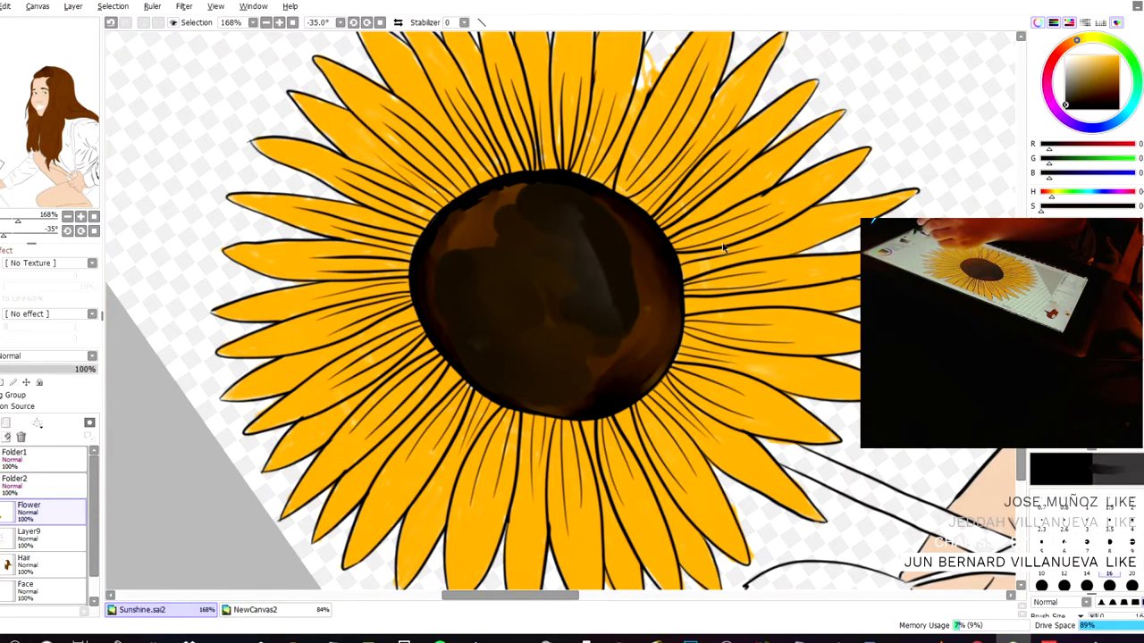
{"action": "mouse_move", "coordinate": [613, 298]}
{"action": "left_mouse_down"}
{"action": "mouse_move", "coordinate": [603, 273]}
{"action": "mouse_move", "coordinate": [603, 291]}
{"action": "mouse_move", "coordinate": [574, 314]}
{"action": "mouse_move", "coordinate": [568, 255]}
{"action": "left_mouse_up"}
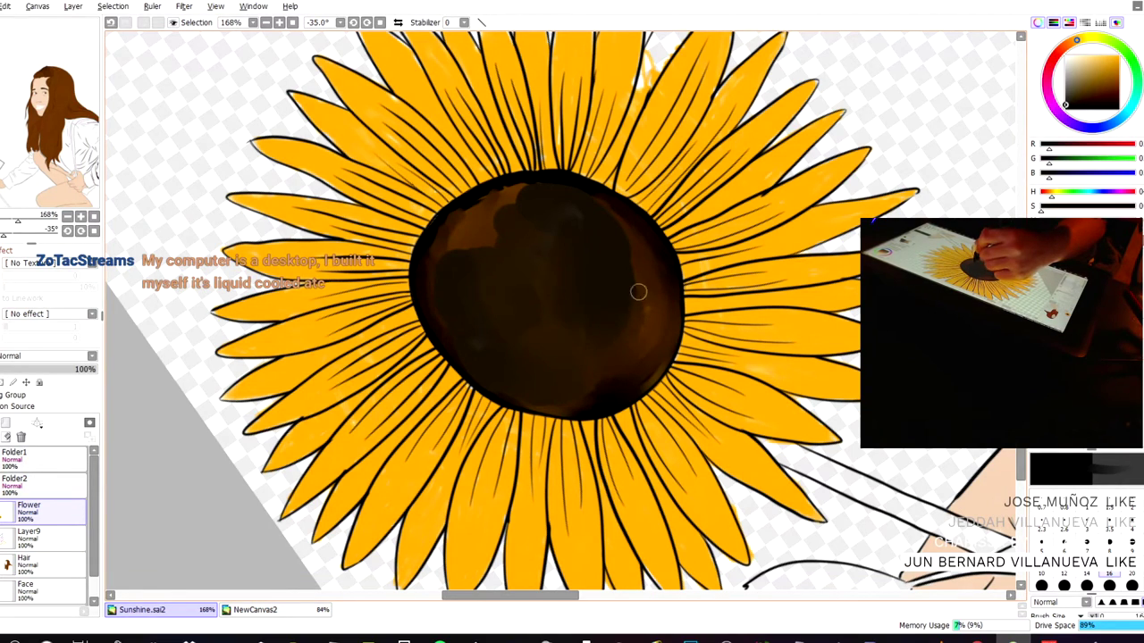
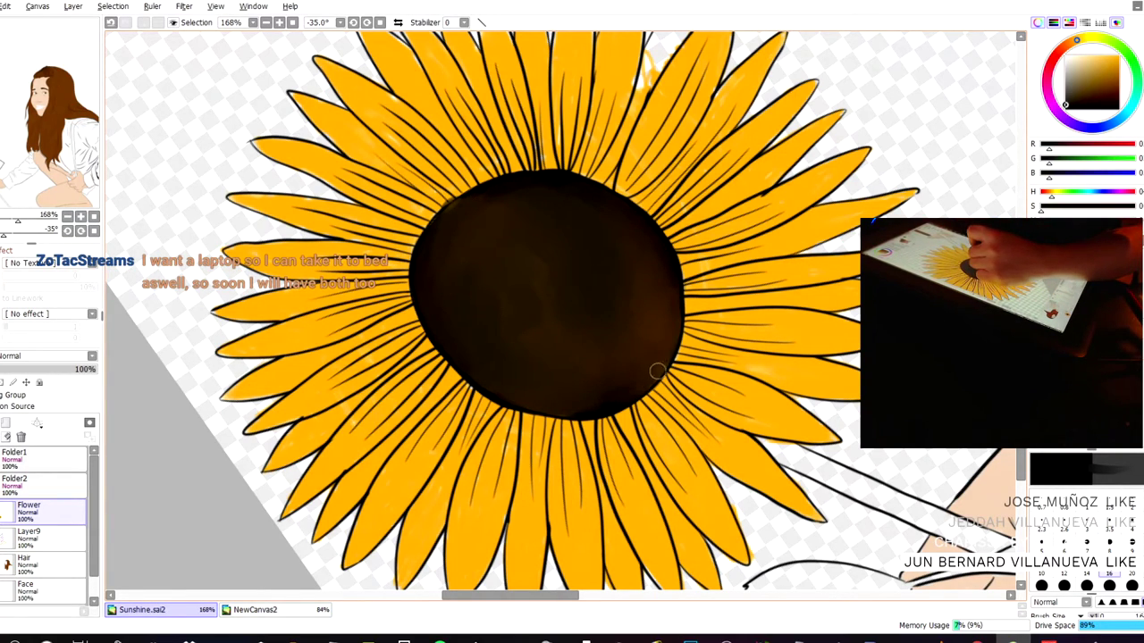
{"action": "left_click_drag", "start_coordinate": [585, 410], "coordinate": [567, 410]}
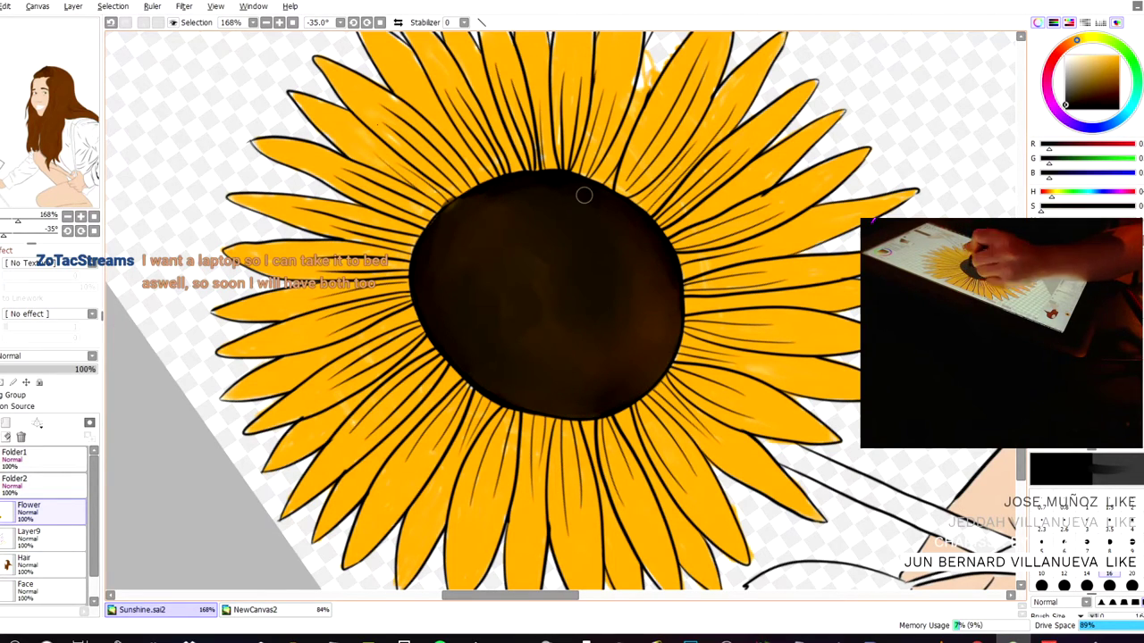
{"action": "left_click_drag", "start_coordinate": [467, 232], "coordinate": [470, 229]}
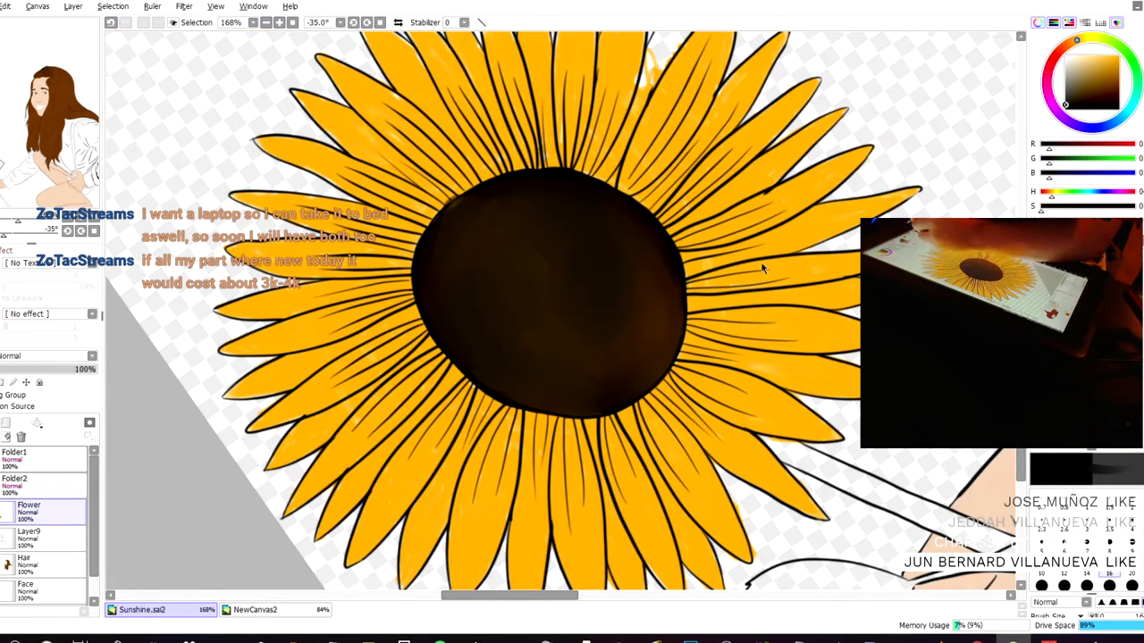
- Reset the canvas rotation and fill the unpainted petal at the sunflower's upper right with orange sampled from another petal
{"action": "key", "text": "Delete"}
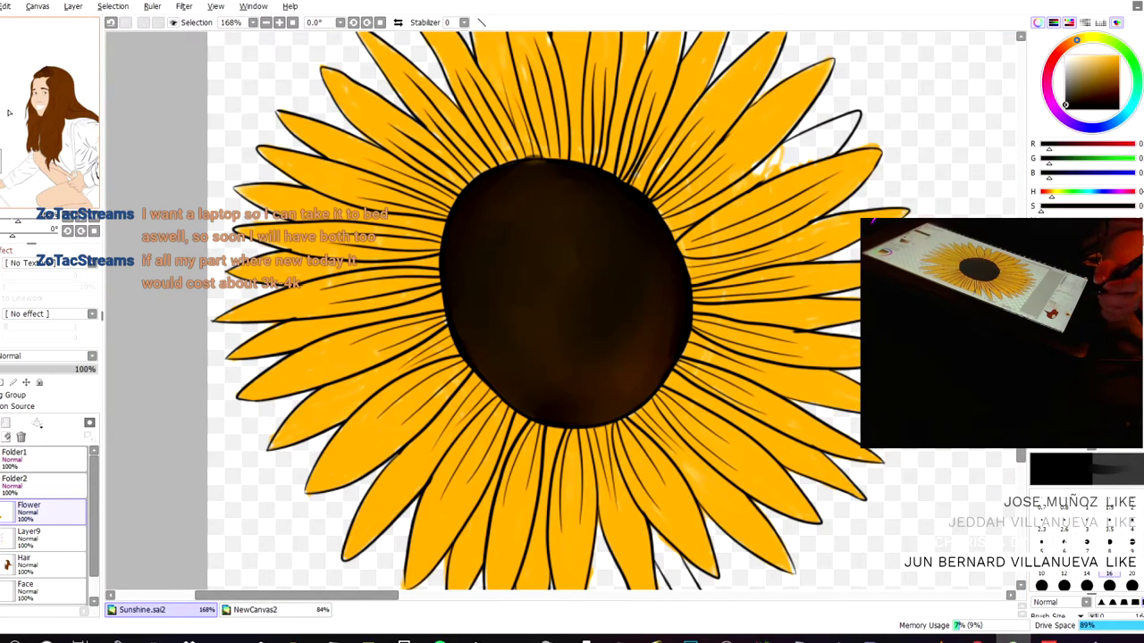
{"action": "scroll", "coordinate": [259, 68], "scroll_direction": "down", "scroll_amount": 14}
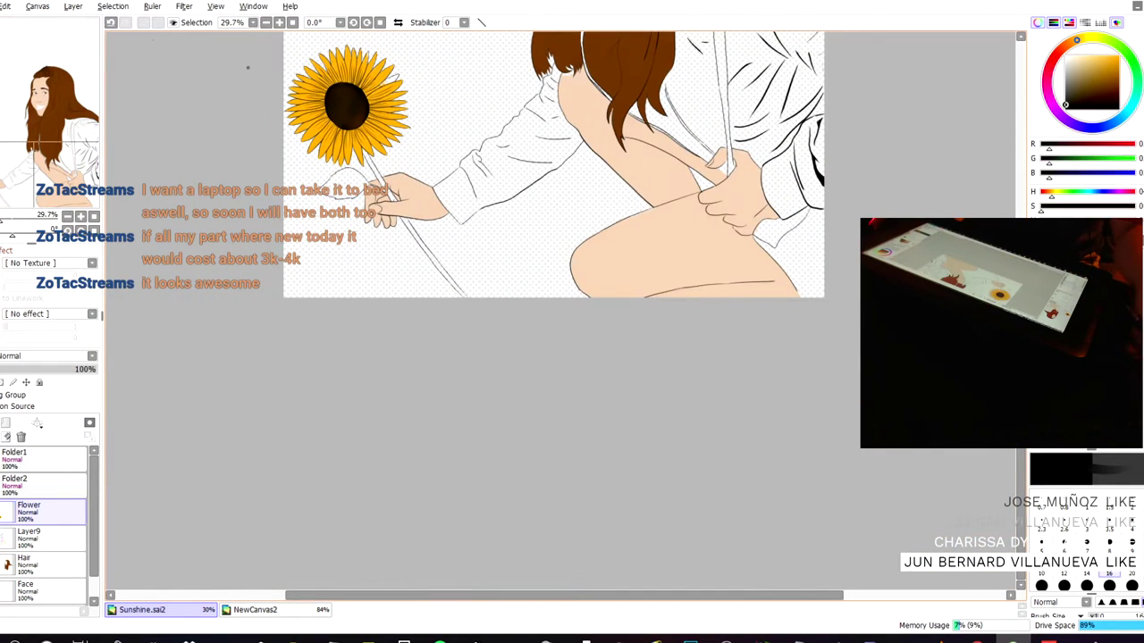
{"action": "left_click_drag", "start_coordinate": [180, 38], "coordinate": [354, 328]}
{"action": "scroll", "coordinate": [523, 352], "scroll_direction": "up", "scroll_amount": 5}
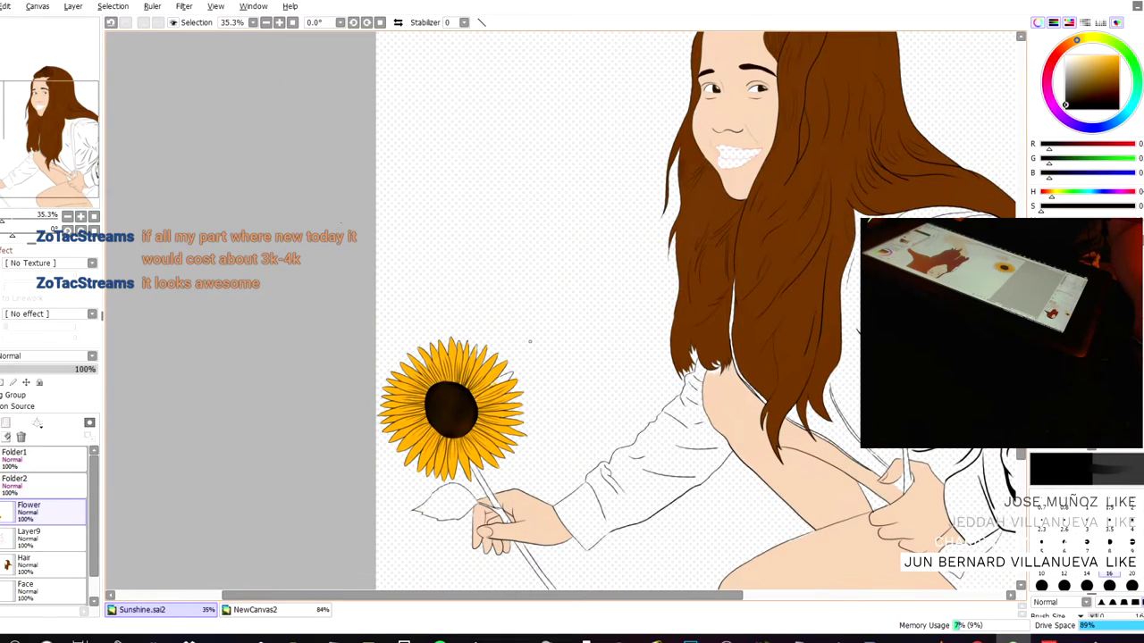
{"action": "scroll", "coordinate": [529, 340], "scroll_direction": "up", "scroll_amount": 4}
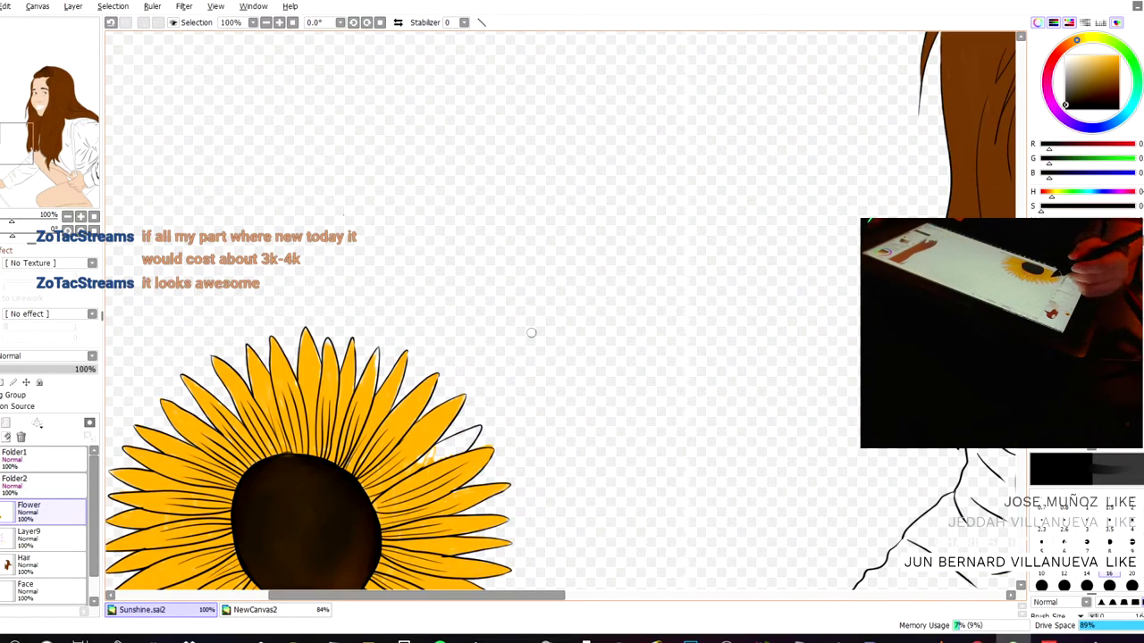
{"action": "right_click", "coordinate": [295, 358]}
{"action": "mouse_move", "coordinate": [433, 457]}
{"action": "left_mouse_down"}
{"action": "mouse_move", "coordinate": [457, 452]}
{"action": "mouse_move", "coordinate": [436, 464]}
{"action": "mouse_move", "coordinate": [466, 434]}
{"action": "left_mouse_up"}
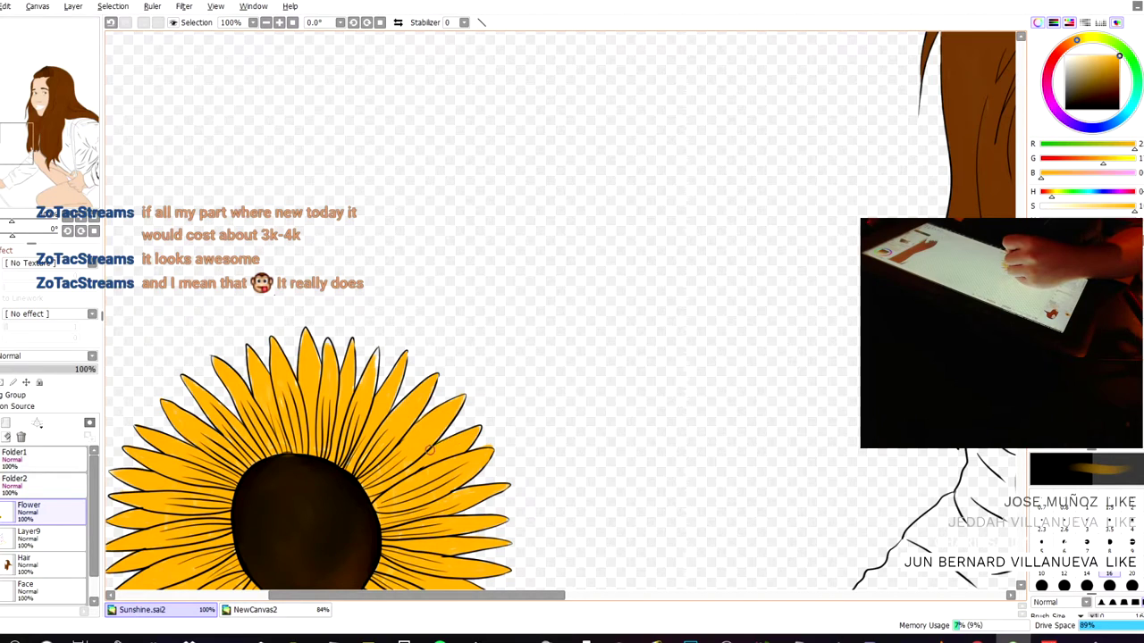
- Examine the coloured sunflower, the whole illustration and the uncoloured shirt
{"action": "scroll", "coordinate": [430, 450], "scroll_direction": "down", "scroll_amount": 9}
{"action": "left_click_drag", "start_coordinate": [429, 450], "coordinate": [531, 254]}
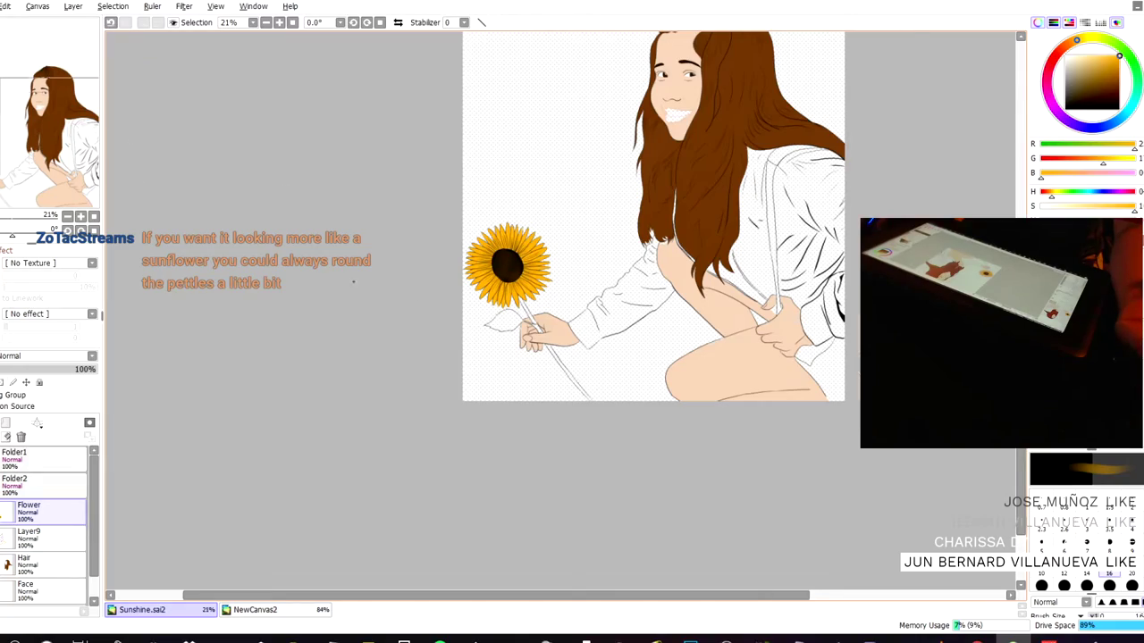
{"action": "scroll", "coordinate": [496, 300], "scroll_direction": "up", "scroll_amount": 8}
{"action": "left_click_drag", "start_coordinate": [406, 272], "coordinate": [342, 220]}
{"action": "scroll", "coordinate": [659, 367], "scroll_direction": "down", "scroll_amount": 8}
{"action": "left_click_drag", "start_coordinate": [507, 175], "coordinate": [266, 215]}
{"action": "scroll", "coordinate": [349, 217], "scroll_direction": "up", "scroll_amount": 2}
{"action": "left_click_drag", "start_coordinate": [348, 217], "coordinate": [314, 237]}
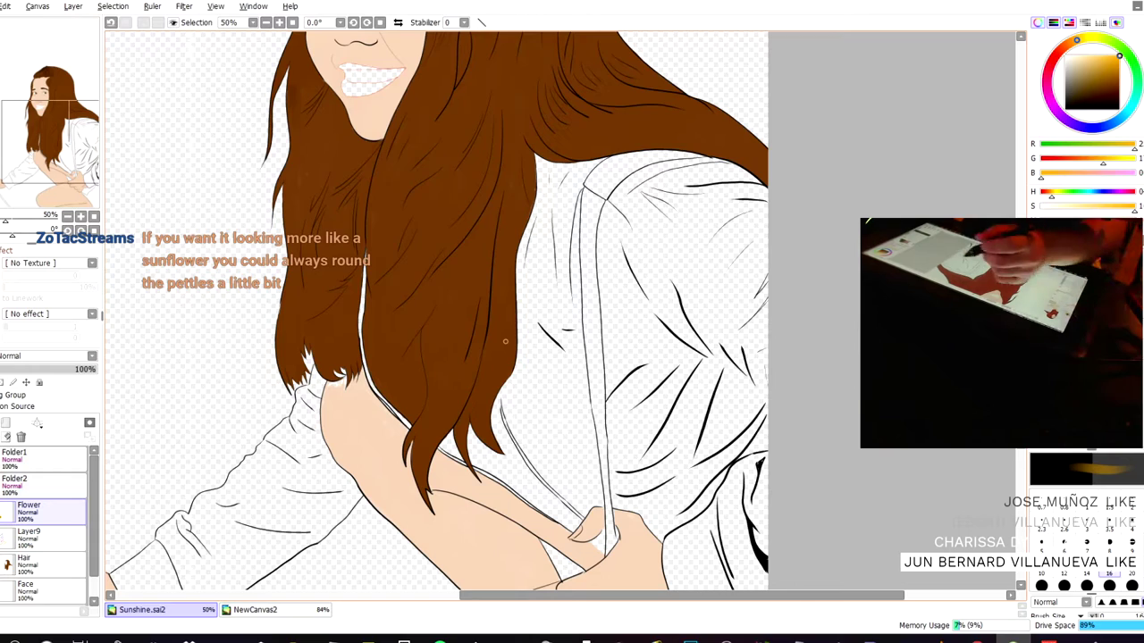
- Choose a medium green as the painting colour
{"action": "left_click", "coordinate": [1091, 77]}
{"action": "left_click", "coordinate": [1112, 42]}
{"action": "left_click_drag", "start_coordinate": [1112, 42], "coordinate": [1127, 54]}
{"action": "left_click", "coordinate": [1105, 77]}
{"action": "mouse_move", "coordinate": [695, 239]}
{"action": "left_mouse_down"}
{"action": "mouse_move", "coordinate": [680, 309]}
{"action": "mouse_move", "coordinate": [656, 259]}
{"action": "mouse_move", "coordinate": [646, 293]}
{"action": "left_mouse_up"}
{"action": "key", "text": "ctrl+z"}
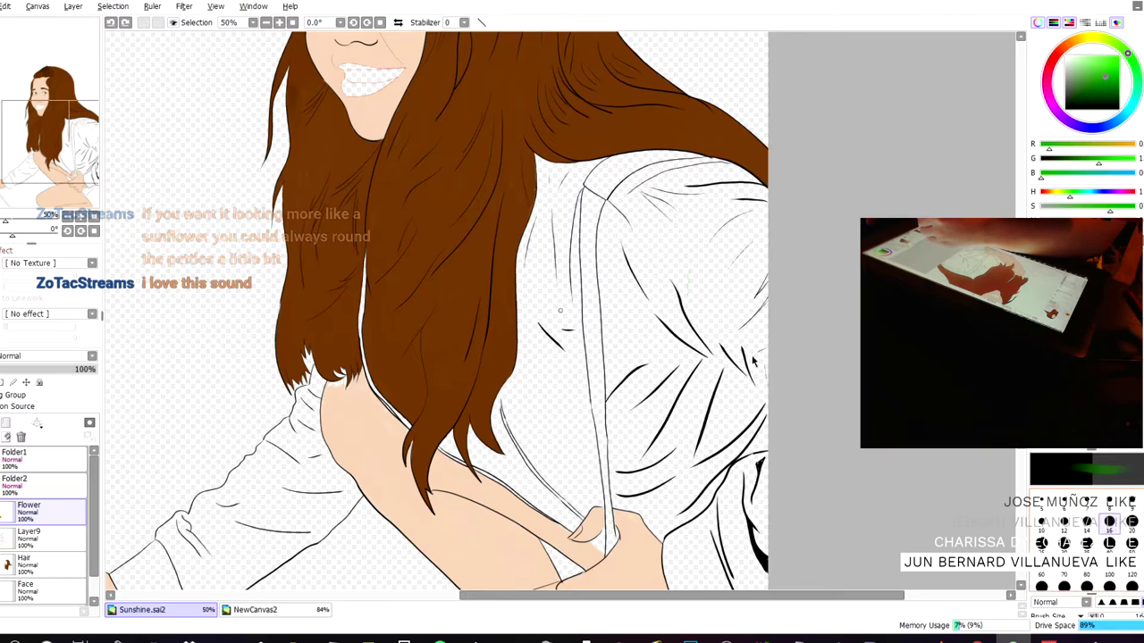
{"action": "mouse_move", "coordinate": [688, 295]}
{"action": "left_mouse_down"}
{"action": "mouse_move", "coordinate": [628, 328]}
{"action": "mouse_move", "coordinate": [618, 289]}
{"action": "mouse_move", "coordinate": [688, 289]}
{"action": "mouse_move", "coordinate": [726, 303]}
{"action": "mouse_move", "coordinate": [729, 349]}
{"action": "left_mouse_up"}
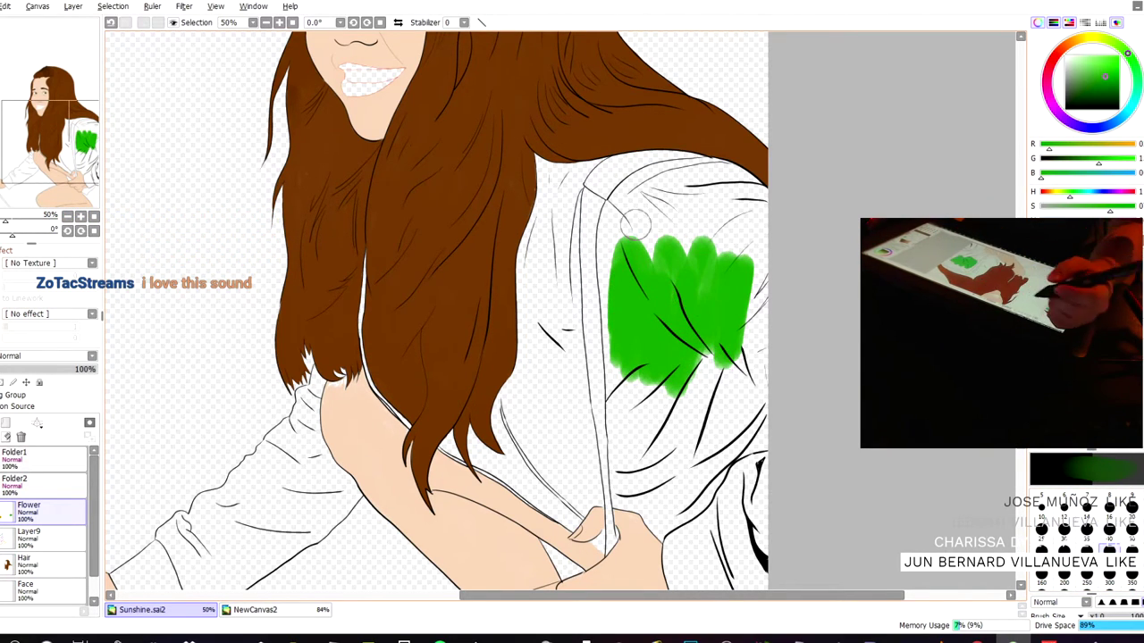
{"action": "scroll", "coordinate": [621, 243], "scroll_direction": "down", "scroll_amount": 2}
{"action": "key", "text": "ctrl+z"}
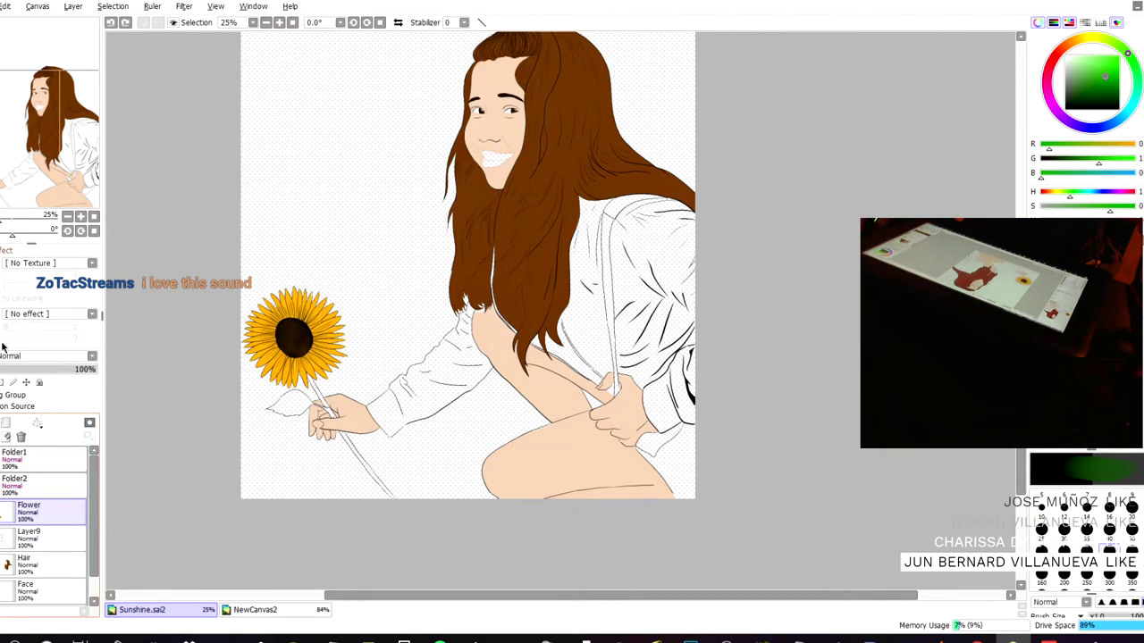
- Add a new layer above the Flower layer and name it Jacket
{"action": "left_click", "coordinate": [5, 422]}
{"action": "right_click", "coordinate": [54, 503]}
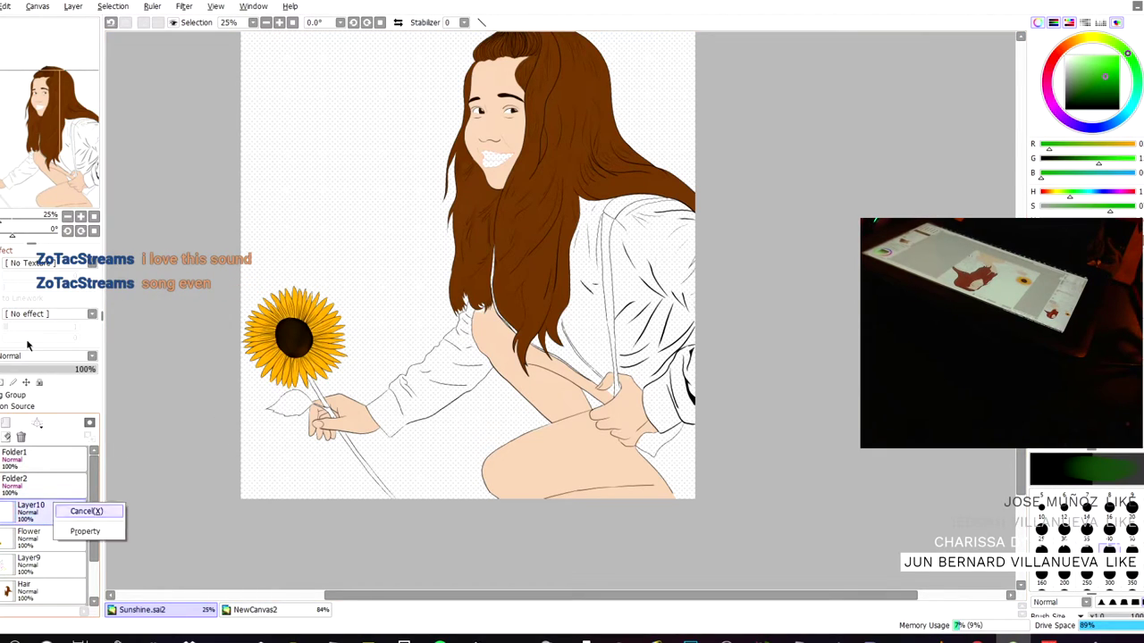
{"action": "left_click", "coordinate": [85, 531]}
{"action": "type", "text": "Jacket"}
{"action": "key", "text": "Return"}
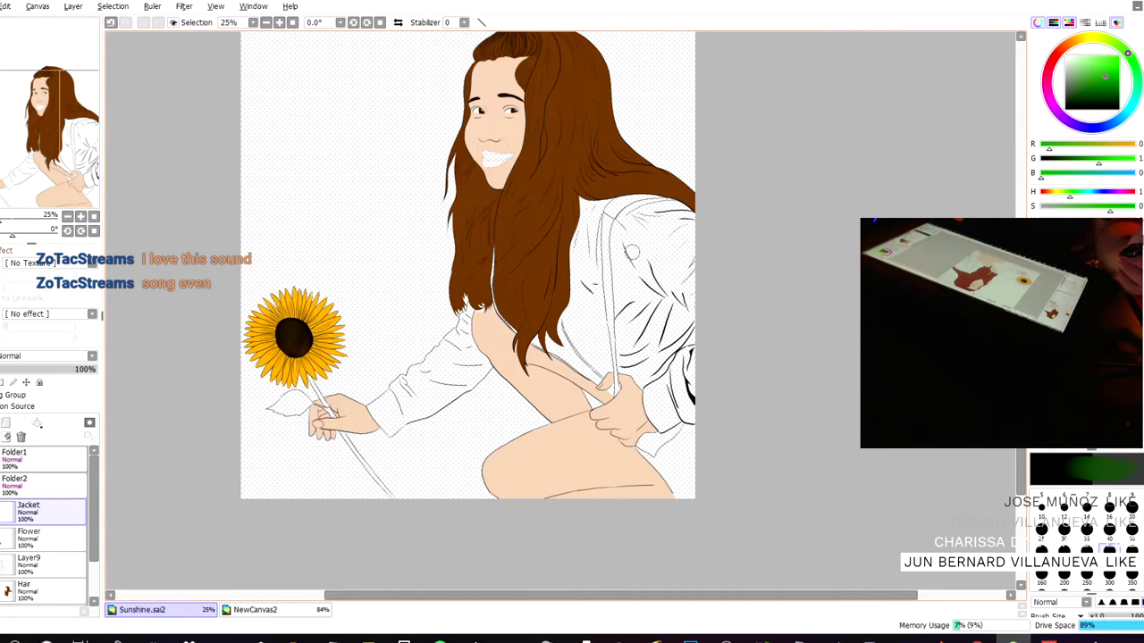
- Block in the jacket's large sleeve and back area with green, extending it up toward the shoulder seam
{"action": "mouse_move", "coordinate": [653, 289]}
{"action": "left_mouse_down"}
{"action": "mouse_move", "coordinate": [652, 328]}
{"action": "mouse_move", "coordinate": [626, 279]}
{"action": "mouse_move", "coordinate": [629, 295]}
{"action": "mouse_move", "coordinate": [679, 258]}
{"action": "mouse_move", "coordinate": [694, 319]}
{"action": "mouse_move", "coordinate": [690, 255]}
{"action": "mouse_move", "coordinate": [698, 324]}
{"action": "mouse_move", "coordinate": [676, 325]}
{"action": "mouse_move", "coordinate": [683, 305]}
{"action": "mouse_move", "coordinate": [680, 326]}
{"action": "mouse_move", "coordinate": [634, 306]}
{"action": "mouse_move", "coordinate": [629, 276]}
{"action": "mouse_move", "coordinate": [625, 298]}
{"action": "mouse_move", "coordinate": [626, 246]}
{"action": "mouse_move", "coordinate": [655, 230]}
{"action": "left_mouse_up"}
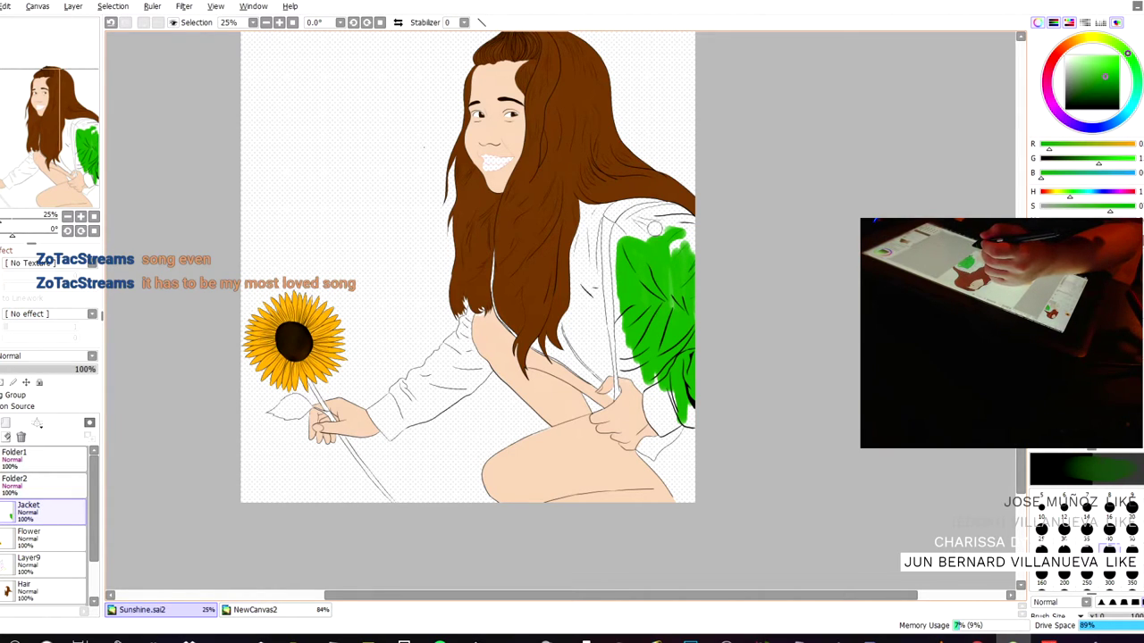
{"action": "scroll", "coordinate": [699, 294], "scroll_direction": "up", "scroll_amount": 5}
{"action": "mouse_move", "coordinate": [575, 166]}
{"action": "left_mouse_down"}
{"action": "mouse_move", "coordinate": [568, 196]}
{"action": "mouse_move", "coordinate": [577, 160]}
{"action": "mouse_move", "coordinate": [659, 170]}
{"action": "mouse_move", "coordinate": [619, 163]}
{"action": "mouse_move", "coordinate": [659, 161]}
{"action": "mouse_move", "coordinate": [611, 131]}
{"action": "mouse_move", "coordinate": [588, 156]}
{"action": "mouse_move", "coordinate": [606, 126]}
{"action": "mouse_move", "coordinate": [681, 136]}
{"action": "mouse_move", "coordinate": [610, 149]}
{"action": "mouse_move", "coordinate": [676, 141]}
{"action": "mouse_move", "coordinate": [715, 200]}
{"action": "mouse_move", "coordinate": [737, 135]}
{"action": "mouse_move", "coordinate": [741, 161]}
{"action": "mouse_move", "coordinate": [716, 109]}
{"action": "mouse_move", "coordinate": [752, 229]}
{"action": "mouse_move", "coordinate": [753, 199]}
{"action": "mouse_move", "coordinate": [722, 145]}
{"action": "mouse_move", "coordinate": [729, 180]}
{"action": "mouse_move", "coordinate": [739, 169]}
{"action": "mouse_move", "coordinate": [744, 185]}
{"action": "mouse_move", "coordinate": [711, 151]}
{"action": "left_mouse_up"}
{"action": "key", "text": "ctrl+z"}
{"action": "mouse_move", "coordinate": [669, 199]}
{"action": "left_mouse_down"}
{"action": "mouse_move", "coordinate": [611, 157]}
{"action": "mouse_move", "coordinate": [617, 125]}
{"action": "mouse_move", "coordinate": [597, 132]}
{"action": "mouse_move", "coordinate": [724, 114]}
{"action": "left_mouse_up"}
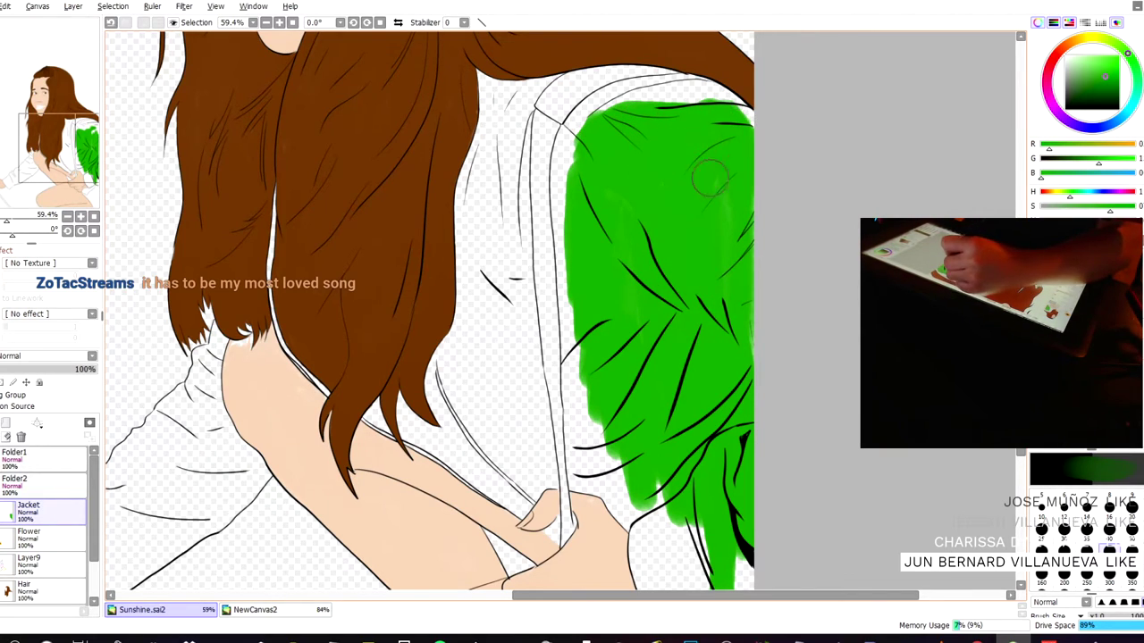
- Start the jacket's front panel with a green patch and use a finer brush to trace green along the hair's edge
{"action": "scroll", "coordinate": [677, 125], "scroll_direction": "down", "scroll_amount": 3}
{"action": "mouse_move", "coordinate": [573, 259]}
{"action": "left_mouse_down"}
{"action": "mouse_move", "coordinate": [576, 302]}
{"action": "mouse_move", "coordinate": [572, 207]}
{"action": "mouse_move", "coordinate": [561, 232]}
{"action": "mouse_move", "coordinate": [569, 191]}
{"action": "left_mouse_up"}
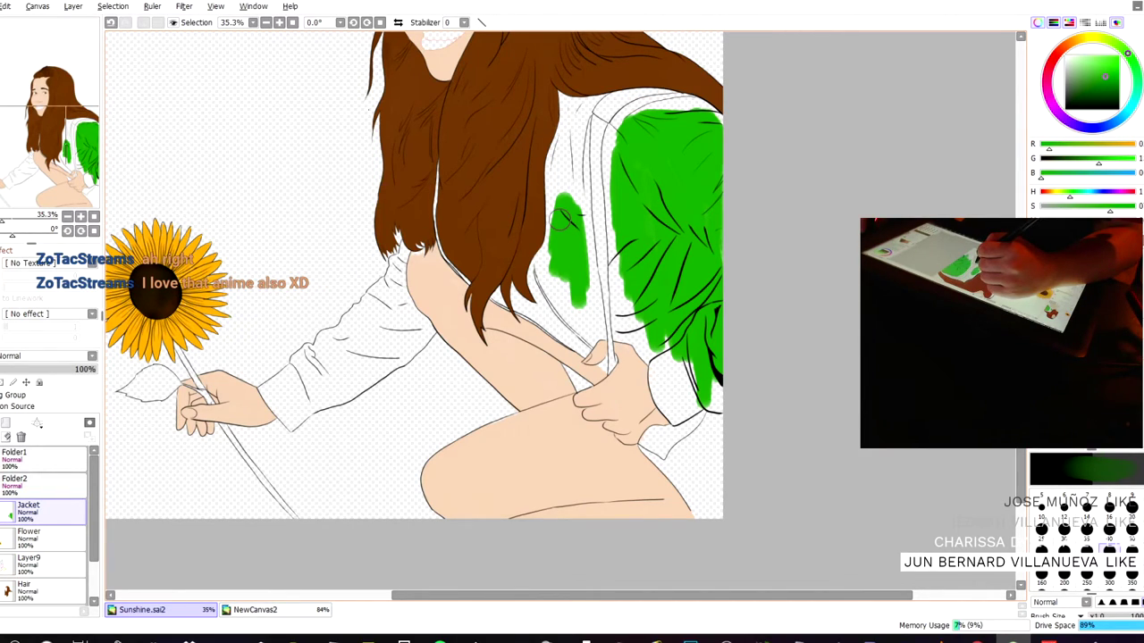
{"action": "scroll", "coordinate": [592, 164], "scroll_direction": "up", "scroll_amount": 3}
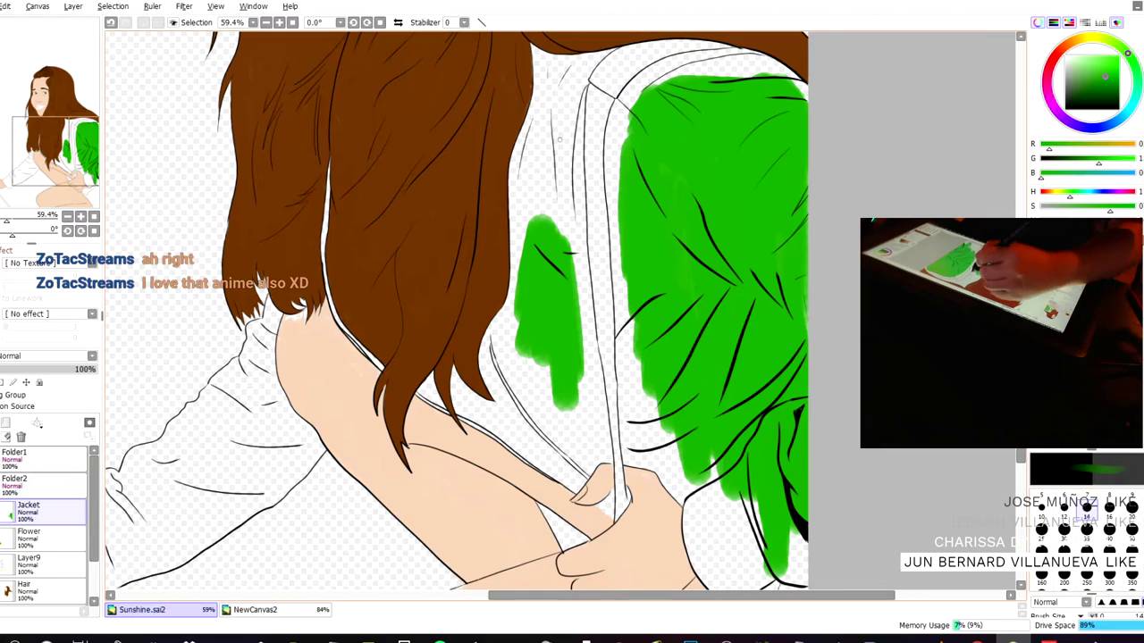
{"action": "left_click_drag", "start_coordinate": [534, 140], "coordinate": [522, 188]}
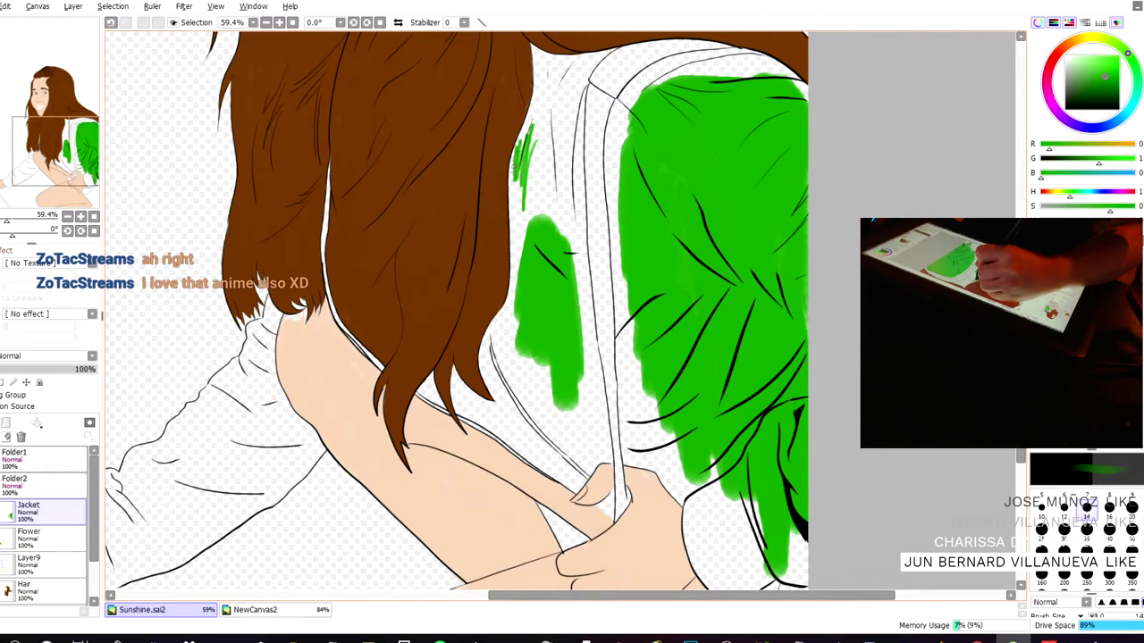
{"action": "scroll", "coordinate": [433, 84], "scroll_direction": "up", "scroll_amount": 4}
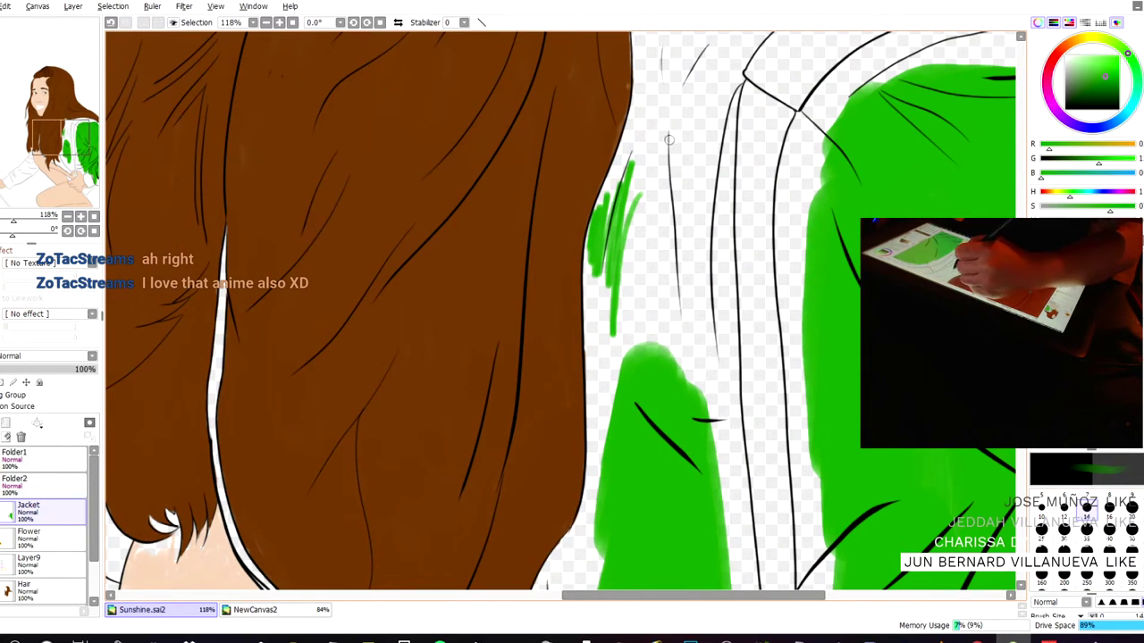
{"action": "left_click_drag", "start_coordinate": [639, 143], "coordinate": [615, 199]}
{"action": "left_click_drag", "start_coordinate": [637, 118], "coordinate": [597, 209]}
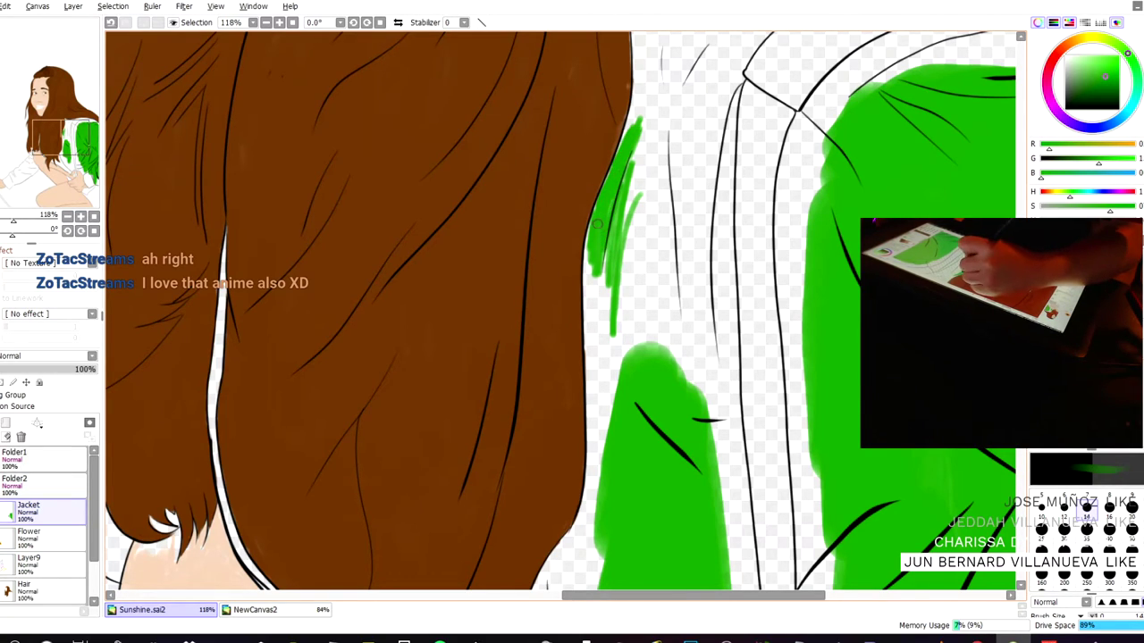
{"action": "left_click_drag", "start_coordinate": [624, 141], "coordinate": [641, 77]}
{"action": "scroll", "coordinate": [647, 59], "scroll_direction": "up", "scroll_amount": 3}
{"action": "scroll", "coordinate": [790, 156], "scroll_direction": "down", "scroll_amount": 6}
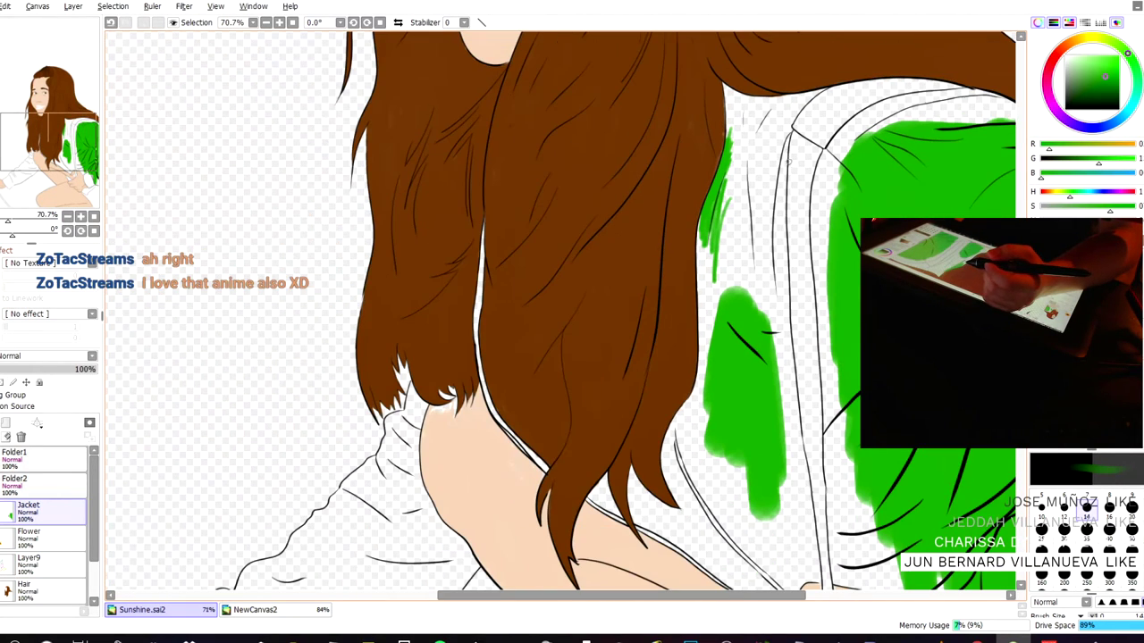
- Fill the upper front panel beside the hair with green, switching to a larger brush to join it to the lower patch
{"action": "left_click_drag", "start_coordinate": [504, 86], "coordinate": [424, 133]}
{"action": "mouse_move", "coordinate": [660, 202]}
{"action": "left_mouse_down"}
{"action": "mouse_move", "coordinate": [645, 297]}
{"action": "mouse_move", "coordinate": [639, 288]}
{"action": "left_mouse_up"}
{"action": "left_click_drag", "start_coordinate": [644, 199], "coordinate": [631, 283]}
{"action": "left_click_drag", "start_coordinate": [636, 224], "coordinate": [622, 284]}
{"action": "left_click", "coordinate": [1086, 533]}
{"action": "mouse_move", "coordinate": [665, 200]}
{"action": "left_mouse_down"}
{"action": "mouse_move", "coordinate": [652, 307]}
{"action": "mouse_move", "coordinate": [643, 318]}
{"action": "mouse_move", "coordinate": [624, 309]}
{"action": "left_mouse_up"}
{"action": "mouse_move", "coordinate": [636, 198]}
{"action": "left_mouse_down"}
{"action": "mouse_move", "coordinate": [616, 309]}
{"action": "mouse_move", "coordinate": [615, 281]}
{"action": "left_mouse_up"}
{"action": "mouse_move", "coordinate": [638, 179]}
{"action": "left_mouse_down"}
{"action": "mouse_move", "coordinate": [620, 224]}
{"action": "mouse_move", "coordinate": [641, 314]}
{"action": "mouse_move", "coordinate": [625, 382]}
{"action": "left_mouse_up"}
{"action": "left_click_drag", "start_coordinate": [637, 291], "coordinate": [617, 370]}
{"action": "left_click_drag", "start_coordinate": [624, 303], "coordinate": [592, 408]}
{"action": "mouse_move", "coordinate": [605, 302]}
{"action": "left_mouse_down"}
{"action": "mouse_move", "coordinate": [589, 374]}
{"action": "mouse_move", "coordinate": [590, 348]}
{"action": "left_mouse_up"}
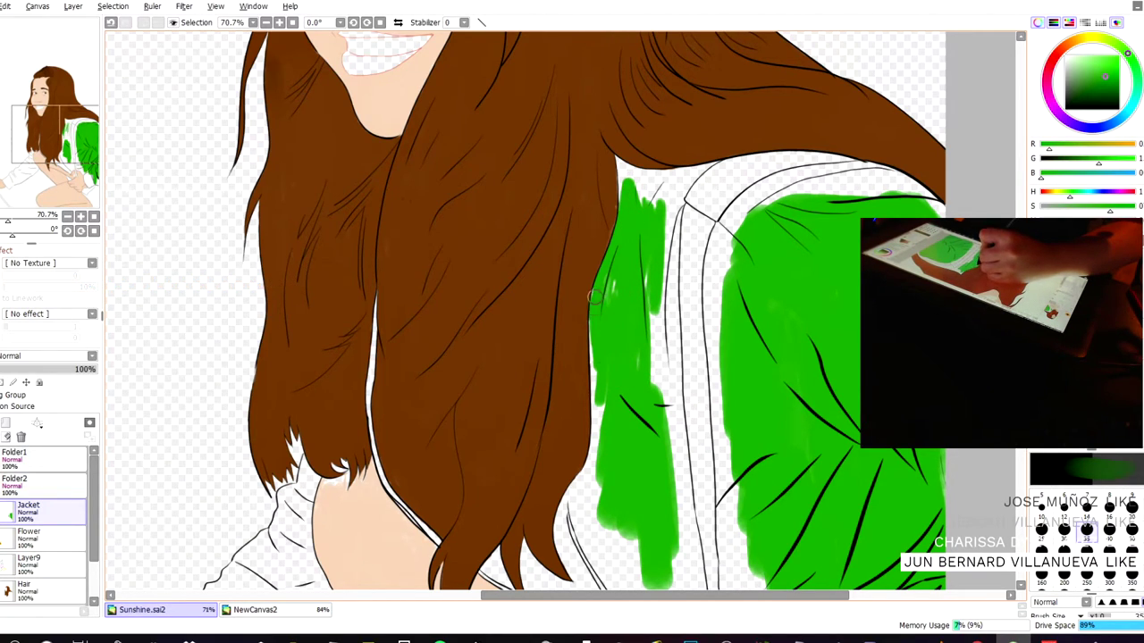
- Cover the remaining gaps in the middle of the front panel with green, from the hair outline toward the strap
{"action": "mouse_move", "coordinate": [606, 268]}
{"action": "left_mouse_down"}
{"action": "mouse_move", "coordinate": [604, 401]}
{"action": "mouse_move", "coordinate": [595, 382]}
{"action": "mouse_move", "coordinate": [593, 316]}
{"action": "mouse_move", "coordinate": [600, 445]}
{"action": "left_mouse_up"}
{"action": "left_click_drag", "start_coordinate": [661, 284], "coordinate": [662, 366]}
{"action": "left_click_drag", "start_coordinate": [667, 284], "coordinate": [672, 332]}
{"action": "mouse_move", "coordinate": [656, 260]}
{"action": "left_mouse_down"}
{"action": "mouse_move", "coordinate": [654, 367]}
{"action": "mouse_move", "coordinate": [643, 318]}
{"action": "mouse_move", "coordinate": [661, 438]}
{"action": "left_mouse_up"}
{"action": "mouse_move", "coordinate": [670, 333]}
{"action": "left_mouse_down"}
{"action": "mouse_move", "coordinate": [674, 418]}
{"action": "mouse_move", "coordinate": [674, 372]}
{"action": "left_mouse_up"}
{"action": "left_click_drag", "start_coordinate": [654, 409], "coordinate": [642, 387]}
{"action": "left_click_drag", "start_coordinate": [398, 186], "coordinate": [404, 174]}
{"action": "left_click_drag", "start_coordinate": [617, 286], "coordinate": [620, 274]}
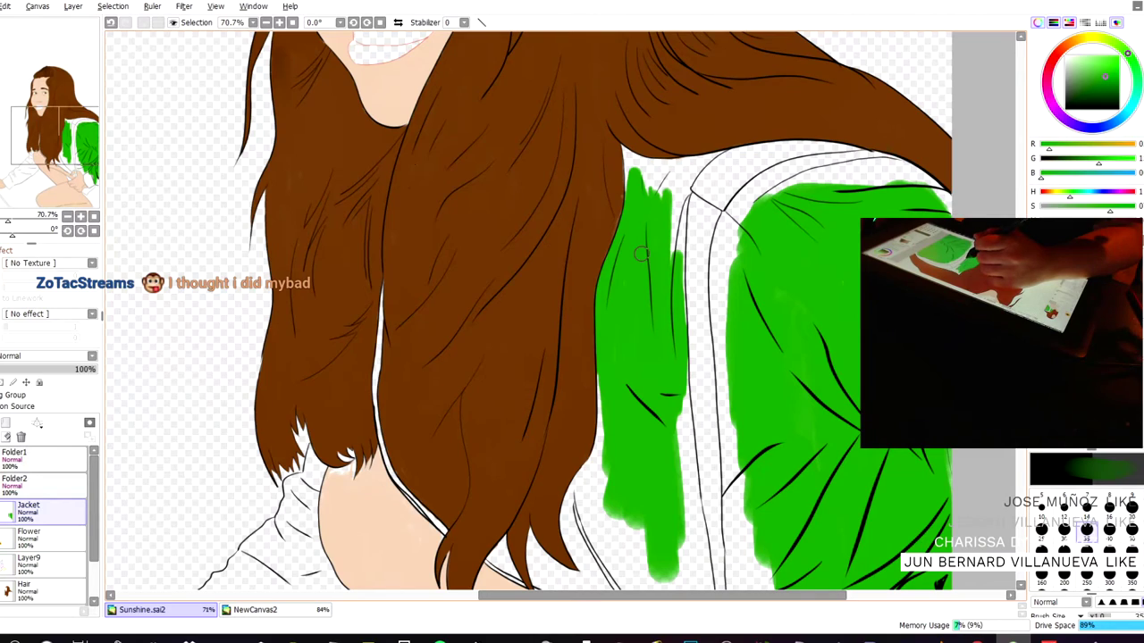
- Extend the green to the strap's outline and up to the top of the front panel near the collar seam
{"action": "mouse_move", "coordinate": [674, 412]}
{"action": "left_mouse_down"}
{"action": "mouse_move", "coordinate": [671, 447]}
{"action": "mouse_move", "coordinate": [679, 400]}
{"action": "mouse_move", "coordinate": [685, 428]}
{"action": "mouse_move", "coordinate": [683, 392]}
{"action": "left_mouse_up"}
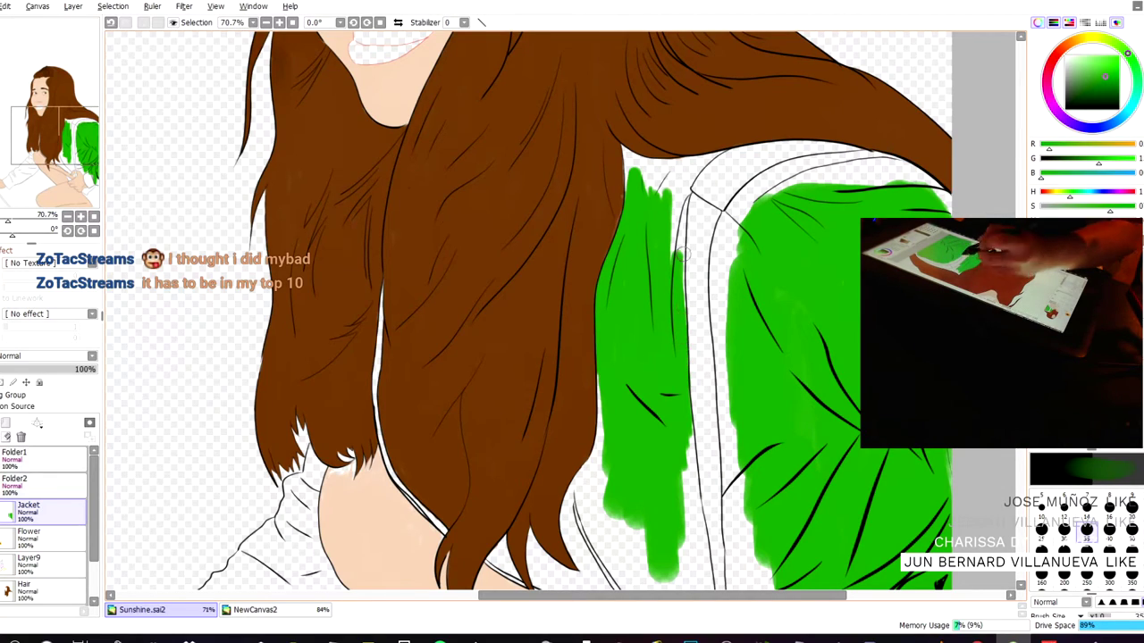
{"action": "mouse_move", "coordinate": [657, 242]}
{"action": "left_mouse_down"}
{"action": "mouse_move", "coordinate": [646, 165]}
{"action": "mouse_move", "coordinate": [635, 185]}
{"action": "mouse_move", "coordinate": [629, 162]}
{"action": "mouse_move", "coordinate": [631, 200]}
{"action": "mouse_move", "coordinate": [661, 187]}
{"action": "mouse_move", "coordinate": [677, 243]}
{"action": "left_mouse_up"}
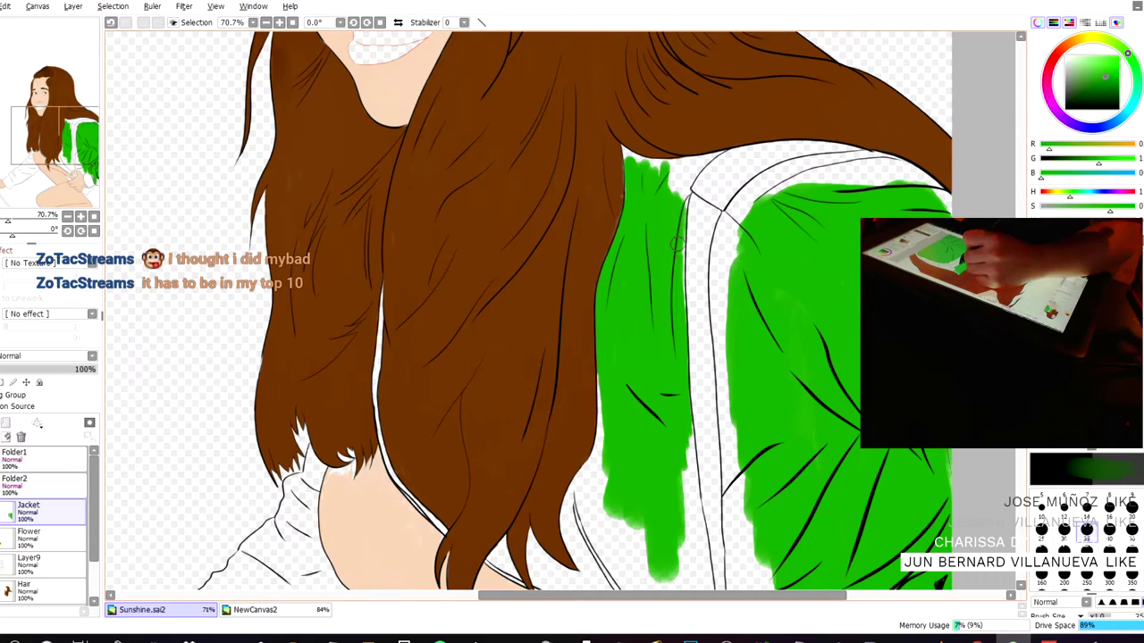
{"action": "scroll", "coordinate": [691, 187], "scroll_direction": "down", "scroll_amount": 7}
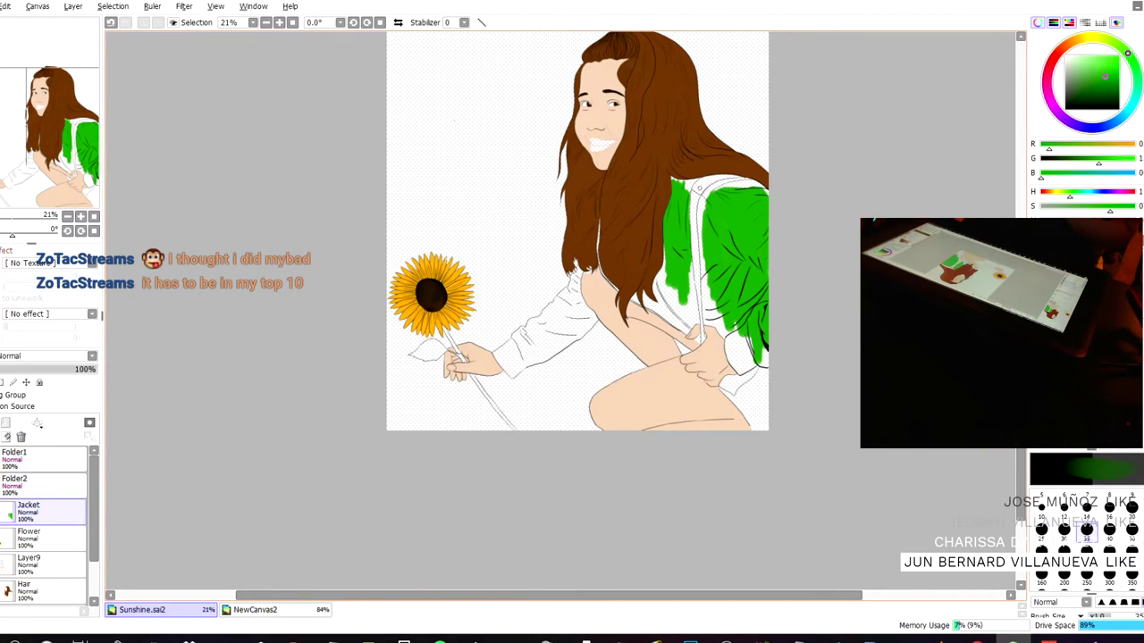
{"action": "scroll", "coordinate": [699, 189], "scroll_direction": "up", "scroll_amount": 8}
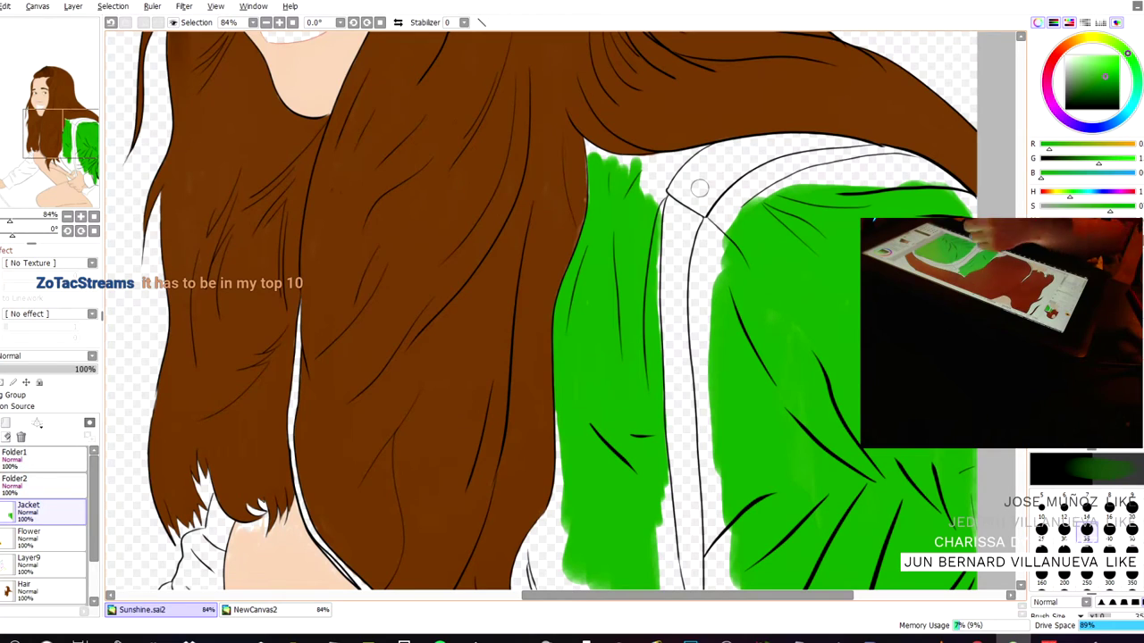
{"action": "mouse_move", "coordinate": [663, 179]}
{"action": "left_mouse_down"}
{"action": "mouse_move", "coordinate": [649, 175]}
{"action": "mouse_move", "coordinate": [658, 164]}
{"action": "mouse_move", "coordinate": [645, 183]}
{"action": "left_mouse_up"}
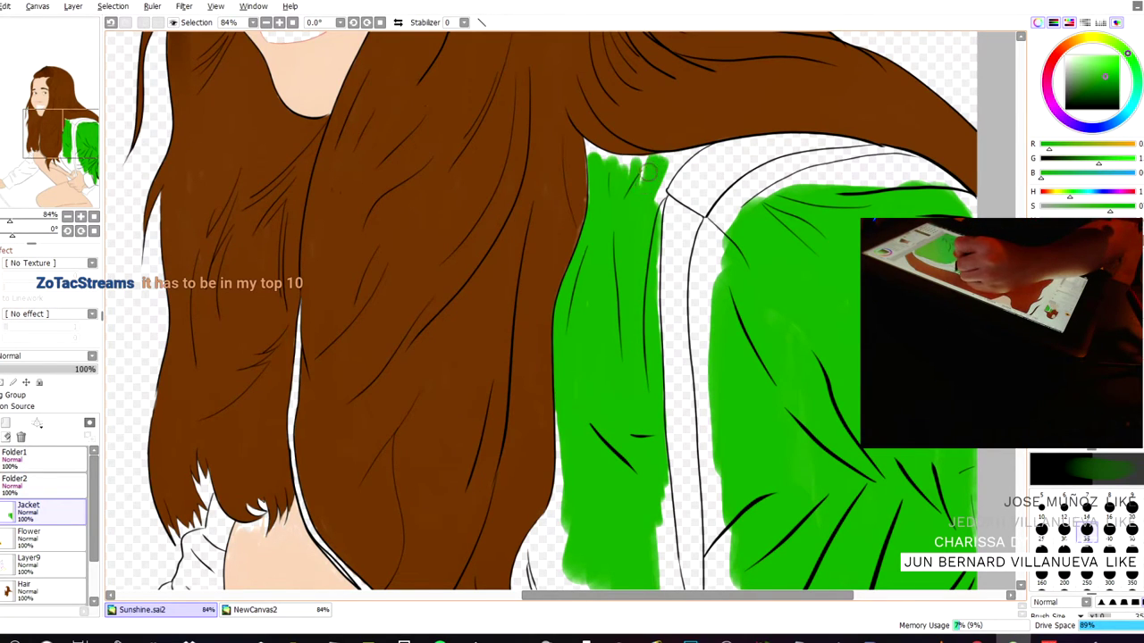
{"action": "scroll", "coordinate": [626, 161], "scroll_direction": "down", "scroll_amount": 8}
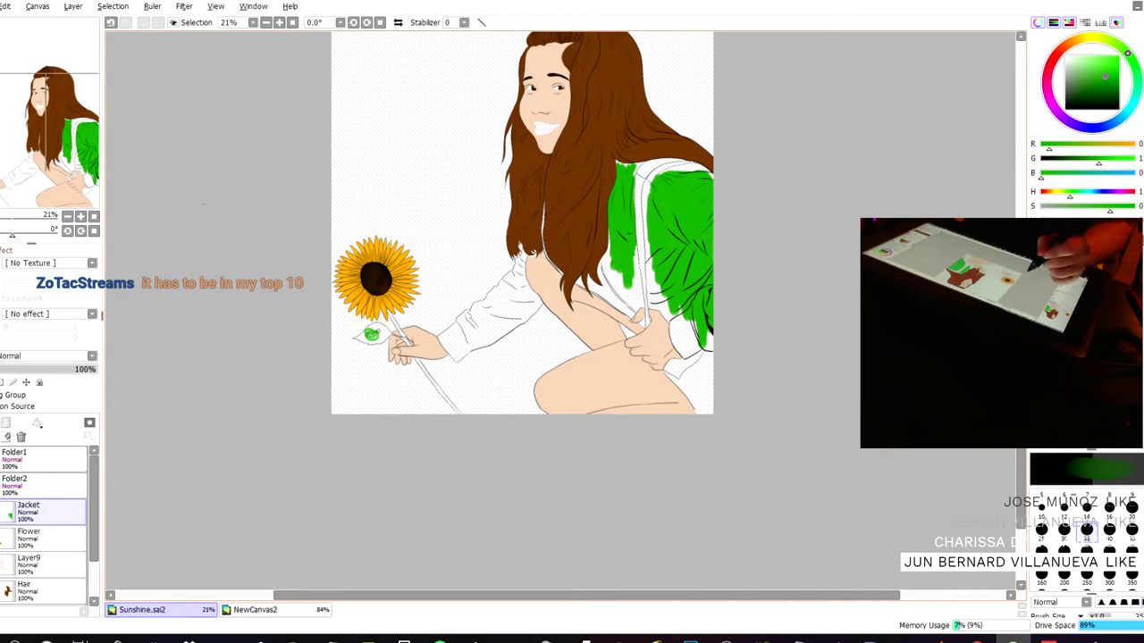
{"action": "key", "text": "ctrl+z"}
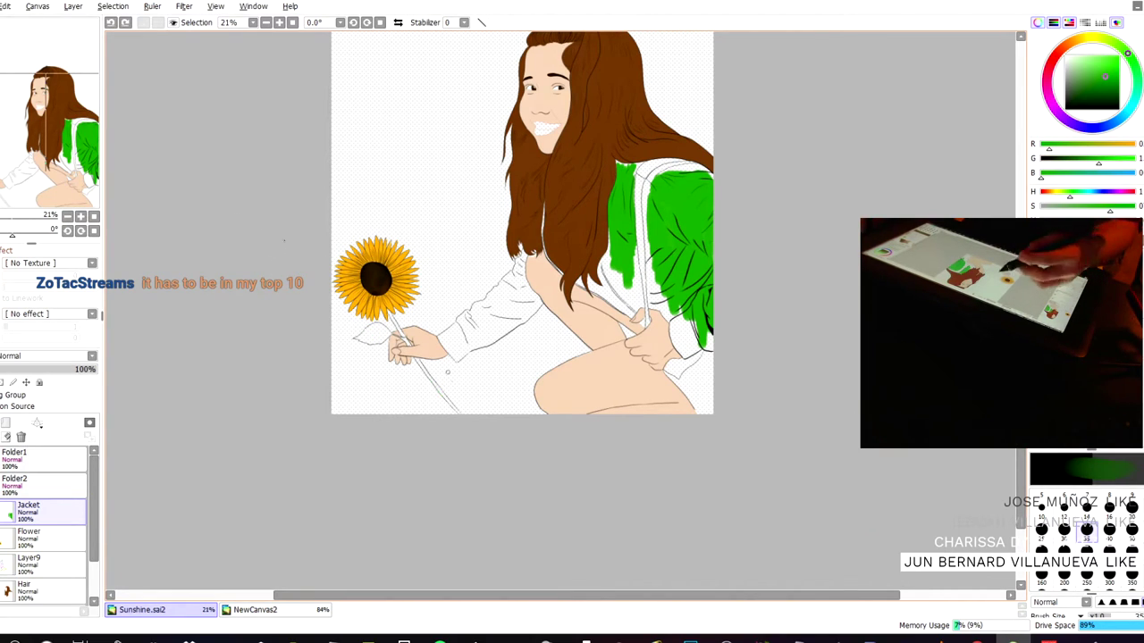
{"action": "mouse_move", "coordinate": [494, 365]}
{"action": "left_mouse_down"}
{"action": "mouse_move", "coordinate": [430, 398]}
{"action": "mouse_move", "coordinate": [354, 400]}
{"action": "left_mouse_up"}
{"action": "key", "text": "ctrl+z"}
{"action": "left_click_drag", "start_coordinate": [465, 196], "coordinate": [427, 180]}
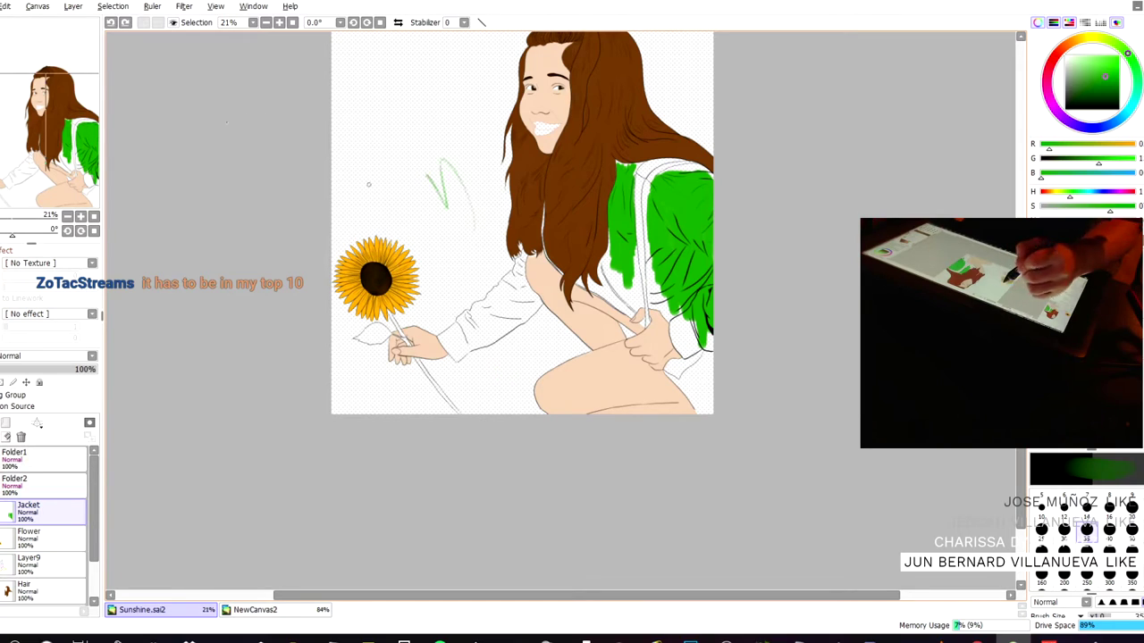
{"action": "key", "text": "ctrl+z"}
- Continue the green down the lower front panel alongside the strap and even out its ragged lower end
{"action": "scroll", "coordinate": [707, 166], "scroll_direction": "up", "scroll_amount": 4}
{"action": "mouse_move", "coordinate": [539, 330]}
{"action": "left_mouse_down"}
{"action": "mouse_move", "coordinate": [525, 347]}
{"action": "mouse_move", "coordinate": [523, 370]}
{"action": "mouse_move", "coordinate": [528, 336]}
{"action": "mouse_move", "coordinate": [566, 345]}
{"action": "mouse_move", "coordinate": [565, 327]}
{"action": "mouse_move", "coordinate": [556, 380]}
{"action": "mouse_move", "coordinate": [557, 333]}
{"action": "left_mouse_up"}
{"action": "scroll", "coordinate": [567, 342], "scroll_direction": "up", "scroll_amount": 3}
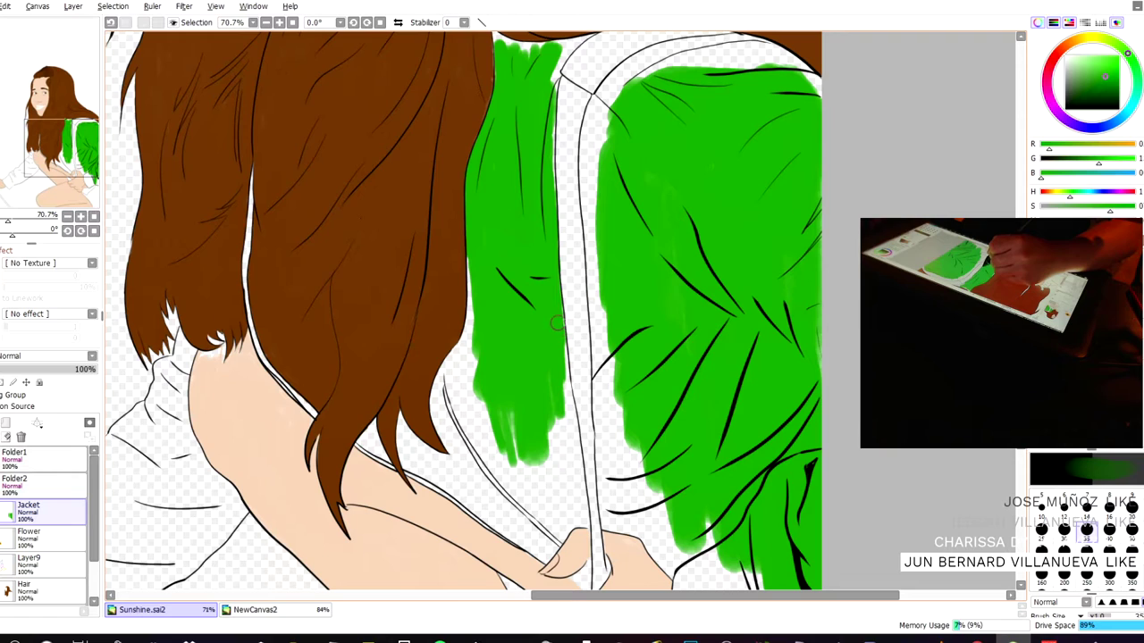
{"action": "mouse_move", "coordinate": [556, 360]}
{"action": "left_mouse_down"}
{"action": "mouse_move", "coordinate": [520, 363]}
{"action": "mouse_move", "coordinate": [517, 392]}
{"action": "mouse_move", "coordinate": [488, 383]}
{"action": "mouse_move", "coordinate": [487, 424]}
{"action": "mouse_move", "coordinate": [477, 410]}
{"action": "mouse_move", "coordinate": [523, 363]}
{"action": "left_mouse_up"}
- Fill the front panel's lower corner below the hair with green, following the jacket's curved hem down toward the hand
{"action": "scroll", "coordinate": [497, 313], "scroll_direction": "down", "scroll_amount": 5}
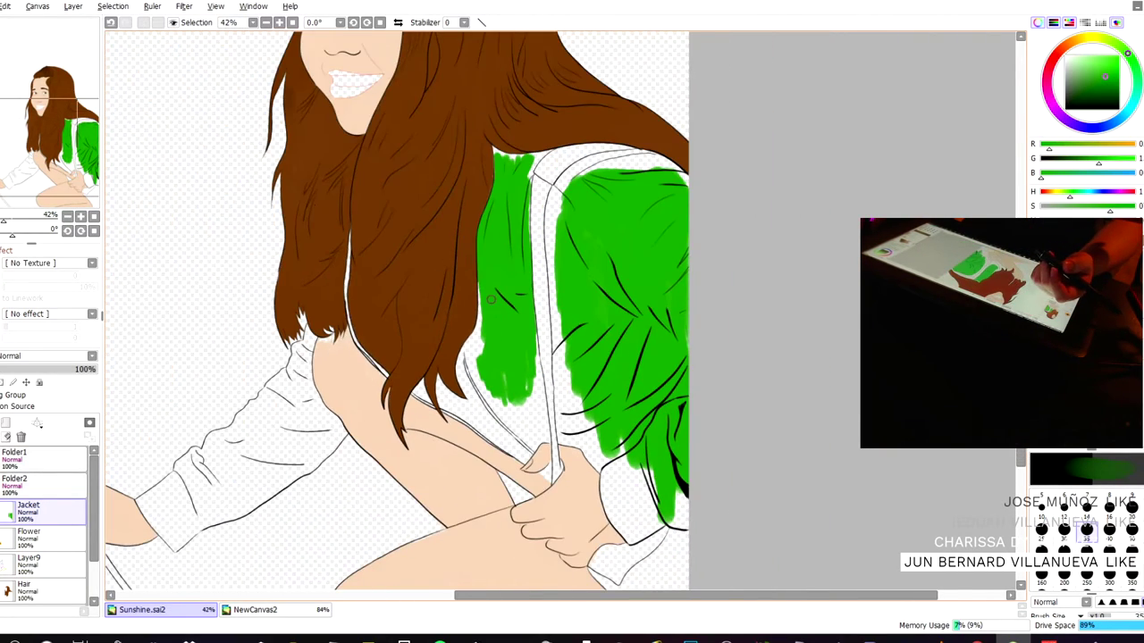
{"action": "scroll", "coordinate": [462, 315], "scroll_direction": "up", "scroll_amount": 4}
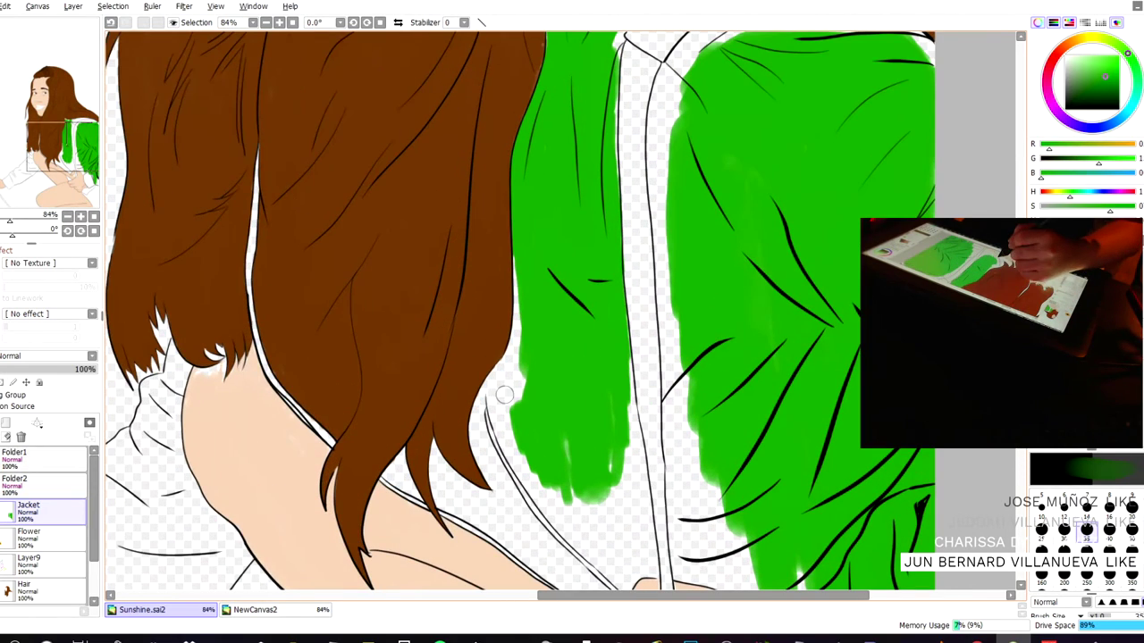
{"action": "mouse_move", "coordinate": [513, 369]}
{"action": "left_mouse_down"}
{"action": "mouse_move", "coordinate": [501, 393]}
{"action": "mouse_move", "coordinate": [493, 384]}
{"action": "mouse_move", "coordinate": [516, 350]}
{"action": "left_mouse_up"}
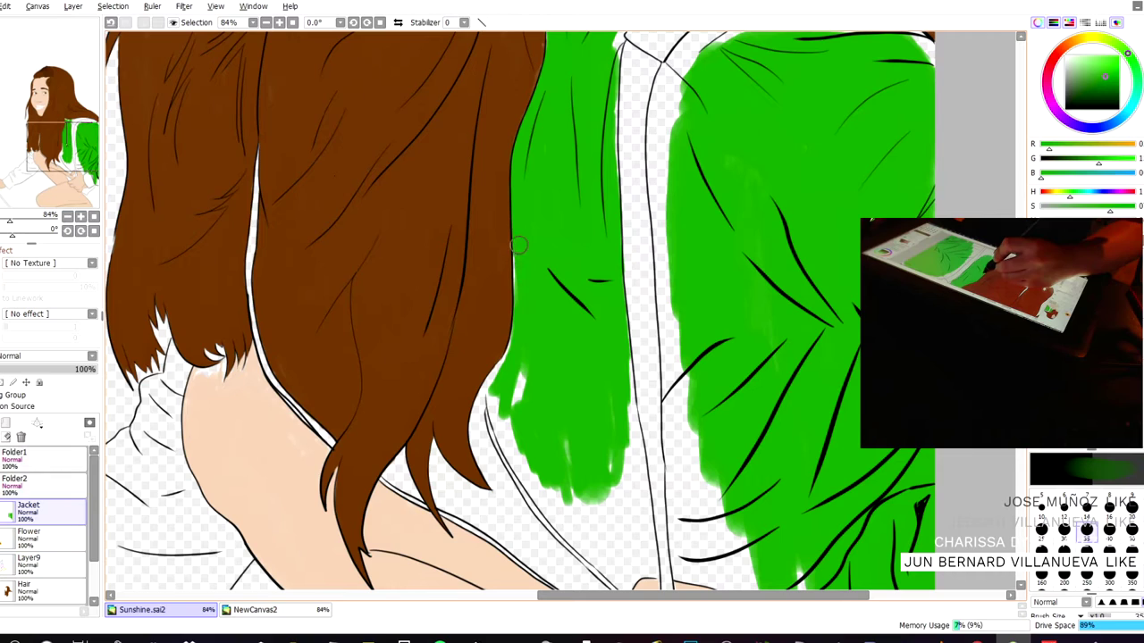
{"action": "scroll", "coordinate": [521, 286], "scroll_direction": "up", "scroll_amount": 2}
{"action": "mouse_move", "coordinate": [522, 389]}
{"action": "left_mouse_down"}
{"action": "mouse_move", "coordinate": [511, 499]}
{"action": "mouse_move", "coordinate": [492, 435]}
{"action": "mouse_move", "coordinate": [522, 523]}
{"action": "mouse_move", "coordinate": [518, 512]}
{"action": "mouse_move", "coordinate": [531, 528]}
{"action": "mouse_move", "coordinate": [539, 441]}
{"action": "mouse_move", "coordinate": [578, 404]}
{"action": "mouse_move", "coordinate": [590, 509]}
{"action": "mouse_move", "coordinate": [585, 463]}
{"action": "left_mouse_up"}
{"action": "scroll", "coordinate": [489, 435], "scroll_direction": "down", "scroll_amount": 2}
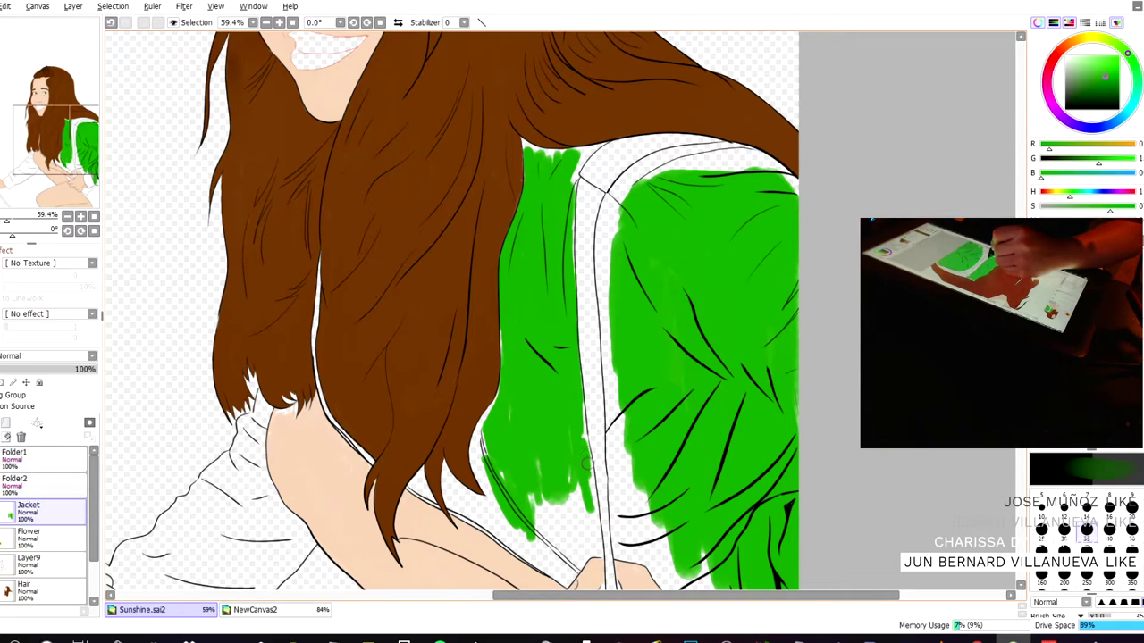
{"action": "scroll", "coordinate": [575, 375], "scroll_direction": "down", "scroll_amount": 4}
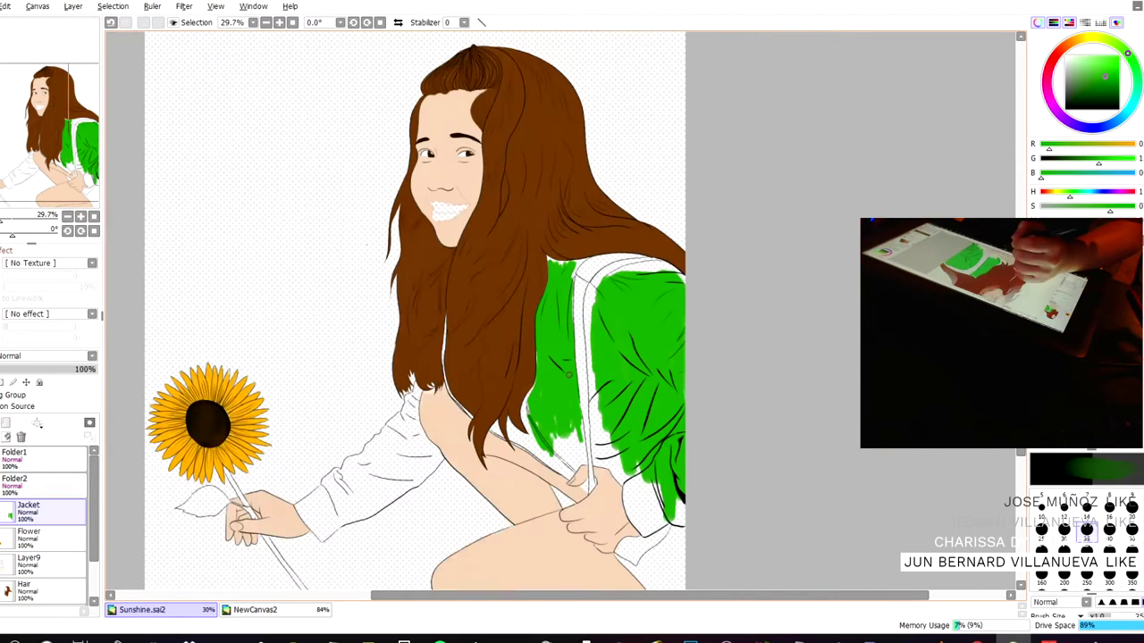
{"action": "scroll", "coordinate": [529, 411], "scroll_direction": "down", "scroll_amount": 3}
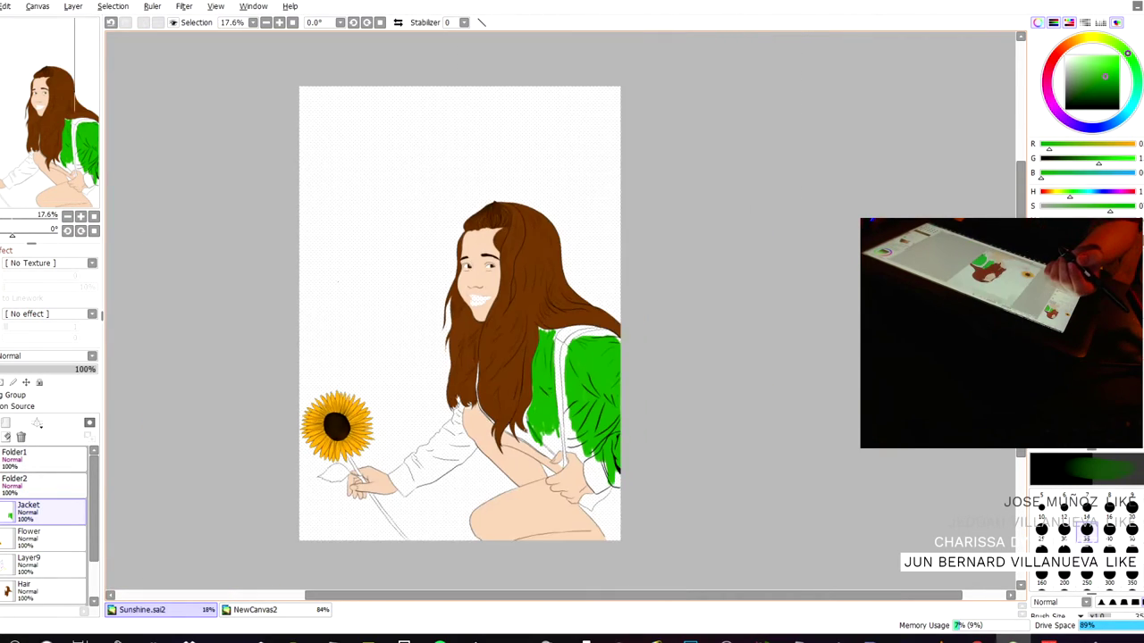
{"action": "left_click_drag", "start_coordinate": [361, 398], "coordinate": [346, 441]}
{"action": "left_click_drag", "start_coordinate": [323, 386], "coordinate": [336, 444]}
{"action": "left_click_drag", "start_coordinate": [319, 334], "coordinate": [315, 397]}
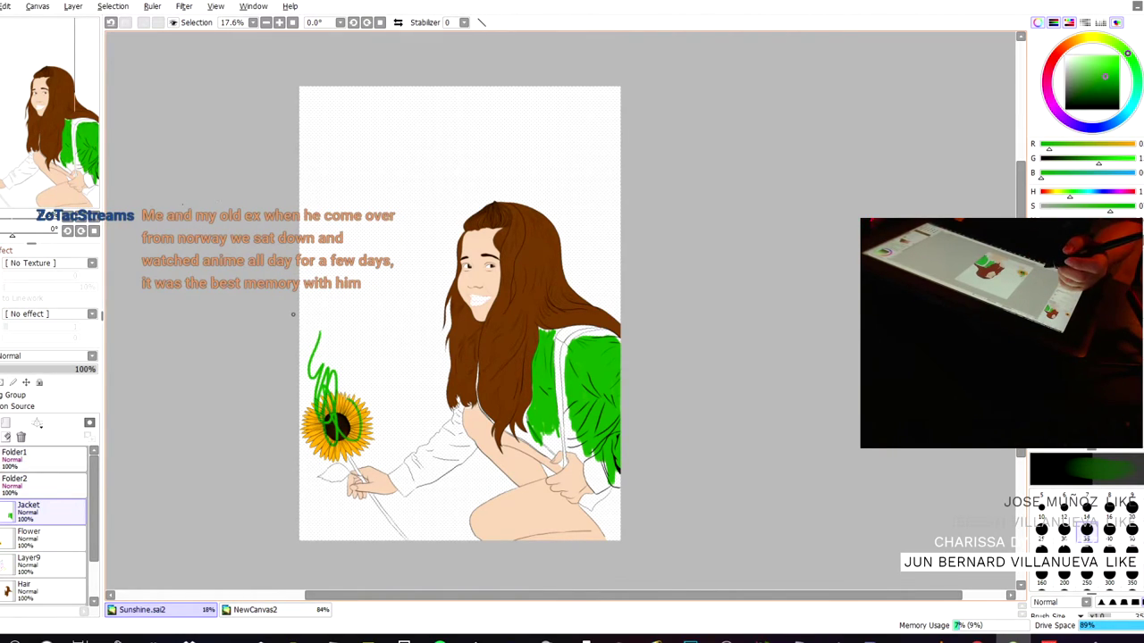
{"action": "key", "text": "ctrl+z"}
{"action": "key", "text": "ctrl+z"}
{"action": "key", "text": "ctrl+z"}
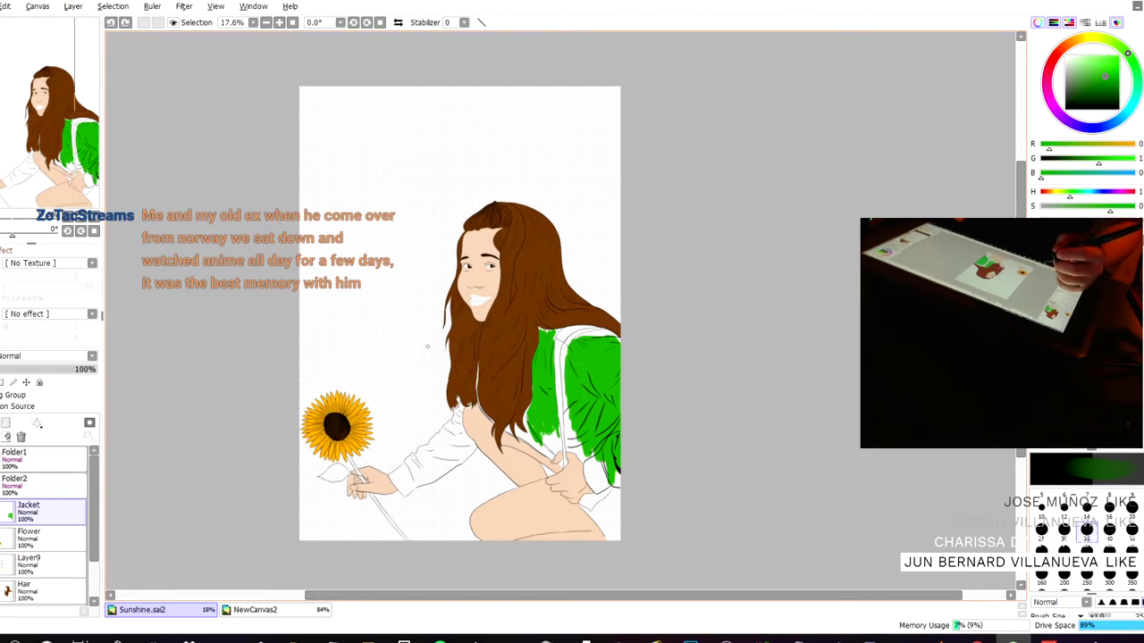
- Switch to a finer brush and fill the front panel's top corner with green where it meets the hair
{"action": "scroll", "coordinate": [417, 351], "scroll_direction": "up", "scroll_amount": 2}
{"action": "scroll", "coordinate": [518, 268], "scroll_direction": "up", "scroll_amount": 4}
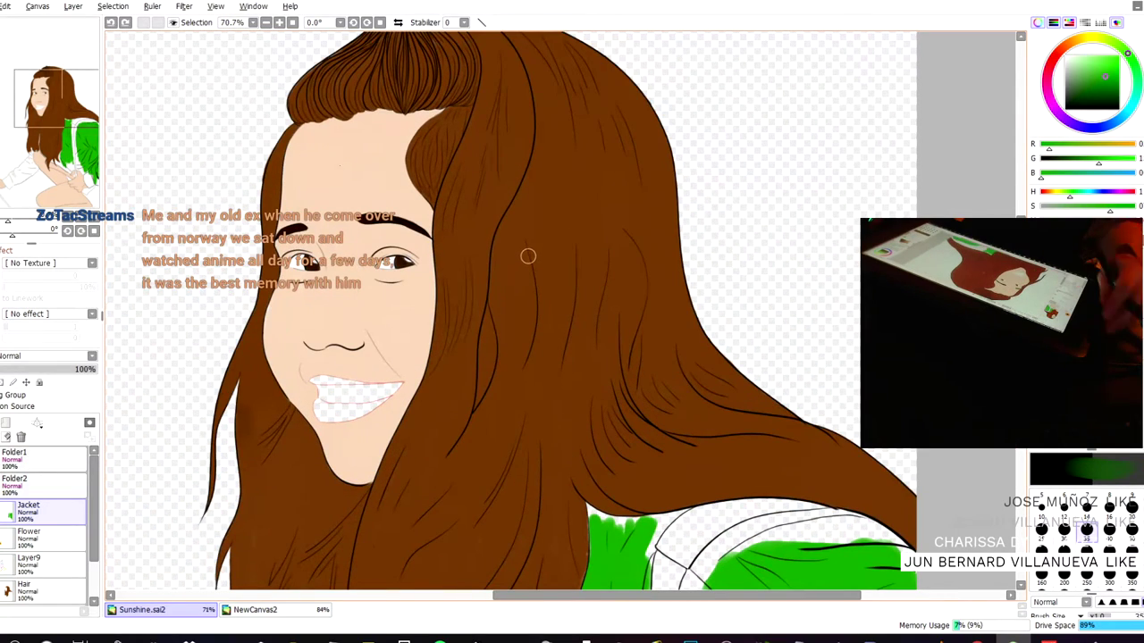
{"action": "left_click_drag", "start_coordinate": [377, 215], "coordinate": [241, 4]}
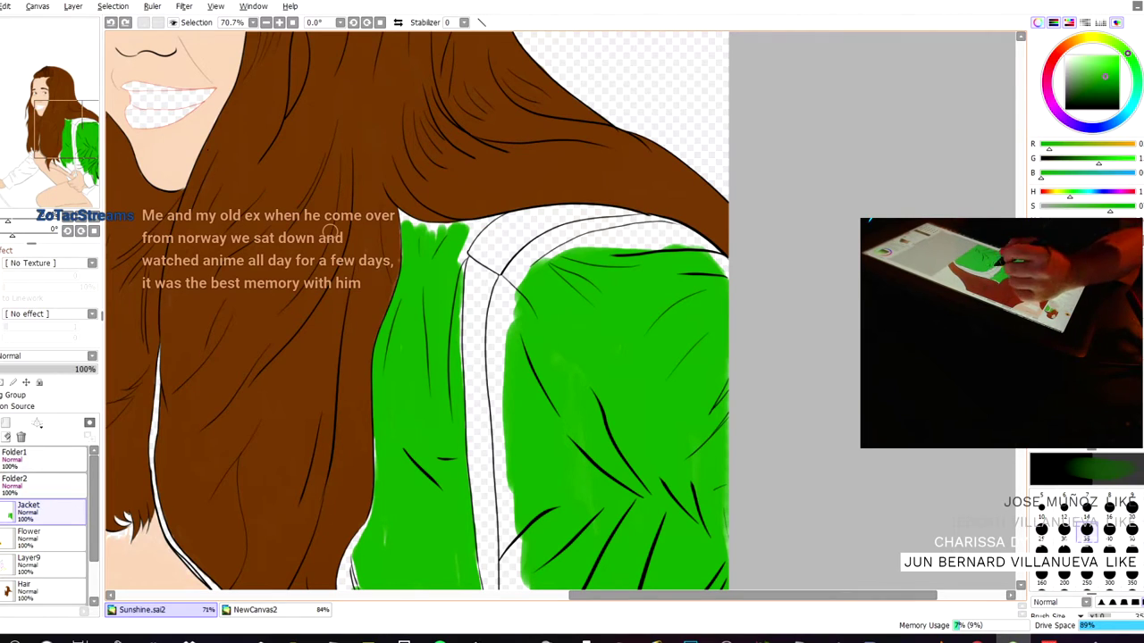
{"action": "left_click_drag", "start_coordinate": [465, 234], "coordinate": [458, 260]}
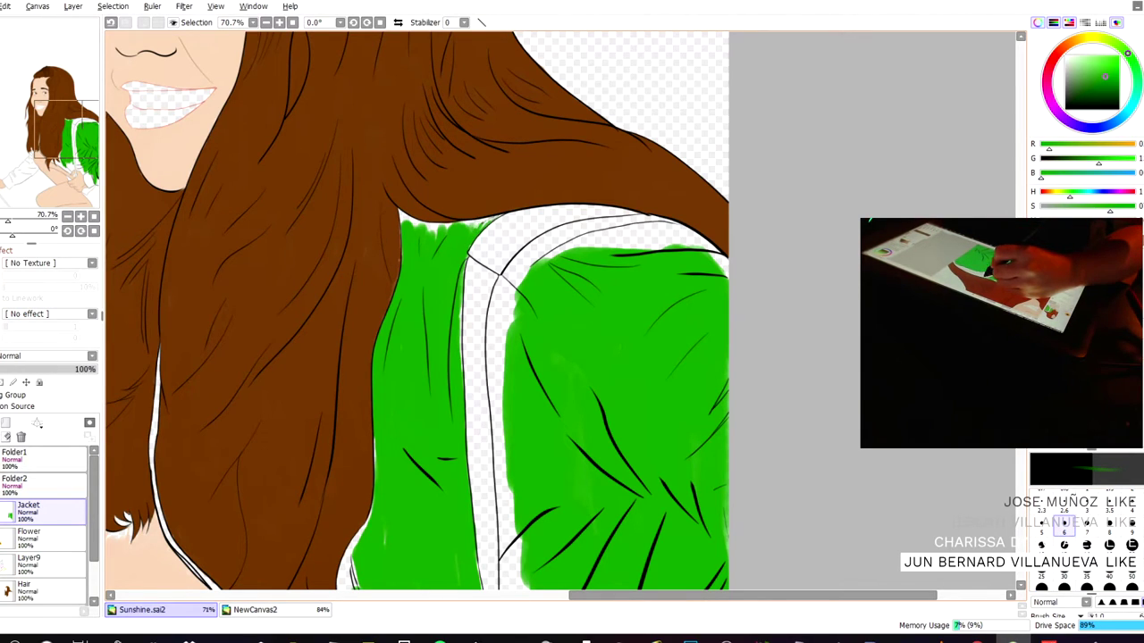
{"action": "key", "text": "ctrl+z"}
{"action": "scroll", "coordinate": [414, 223], "scroll_direction": "up", "scroll_amount": 2}
{"action": "left_click_drag", "start_coordinate": [397, 211], "coordinate": [382, 205]}
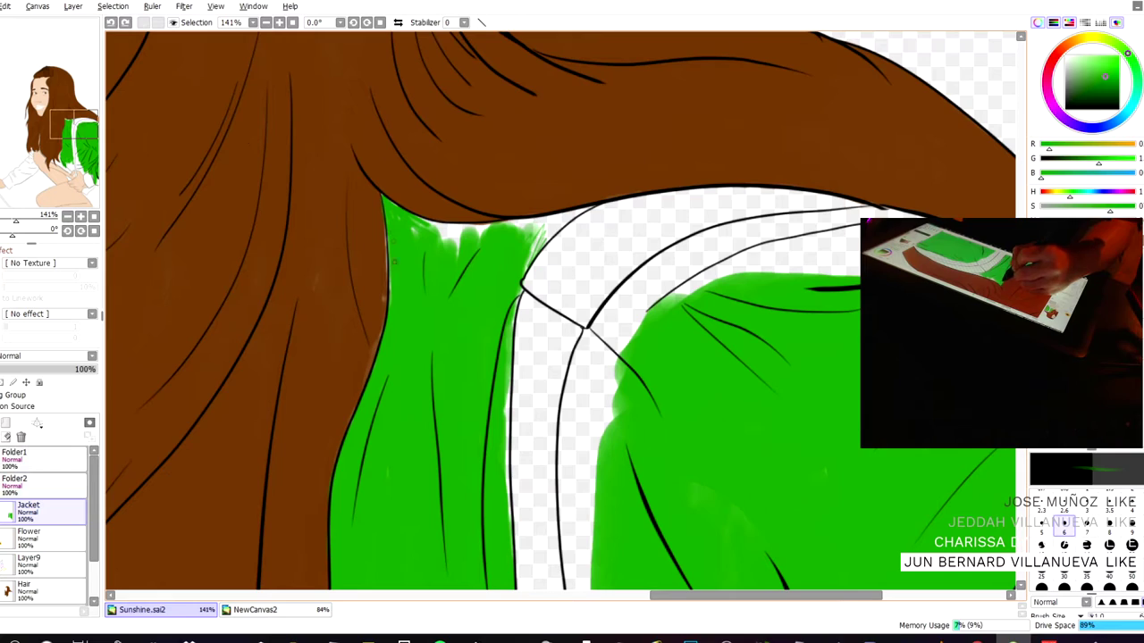
- Extend the green along the front panel's top edge into the narrow corner where the collar seam meets the hair
{"action": "mouse_move", "coordinate": [531, 243]}
{"action": "left_mouse_down"}
{"action": "mouse_move", "coordinate": [521, 270]}
{"action": "mouse_move", "coordinate": [566, 211]}
{"action": "mouse_move", "coordinate": [527, 223]}
{"action": "left_mouse_up"}
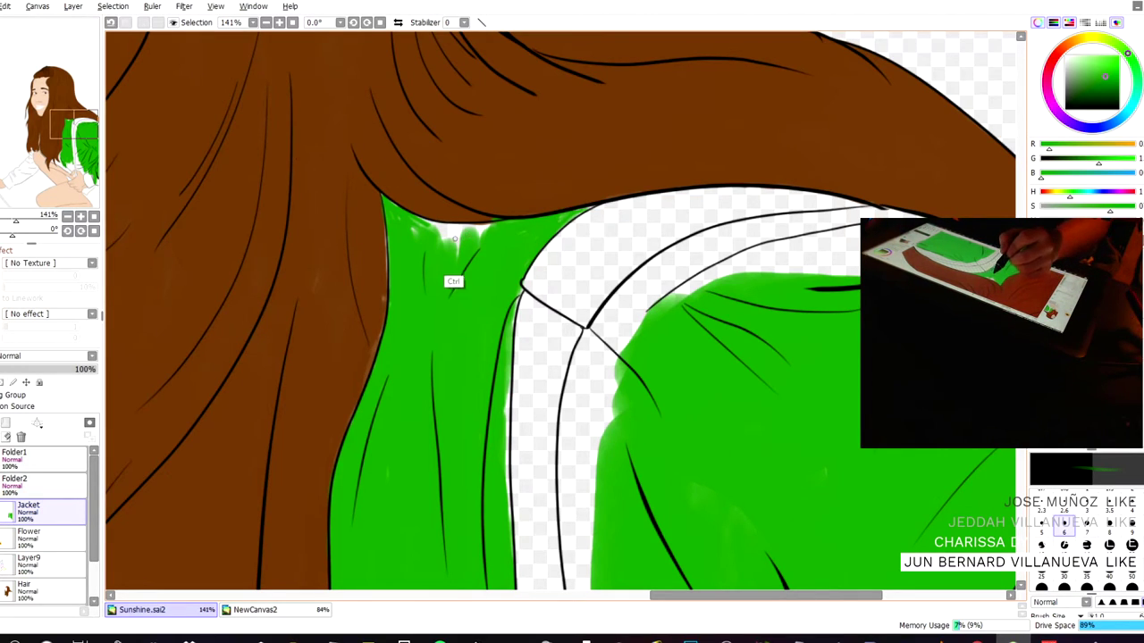
{"action": "key", "text": "ctrl+z"}
{"action": "mouse_move", "coordinate": [563, 214]}
{"action": "left_mouse_down"}
{"action": "mouse_move", "coordinate": [519, 238]}
{"action": "mouse_move", "coordinate": [541, 248]}
{"action": "left_mouse_up"}
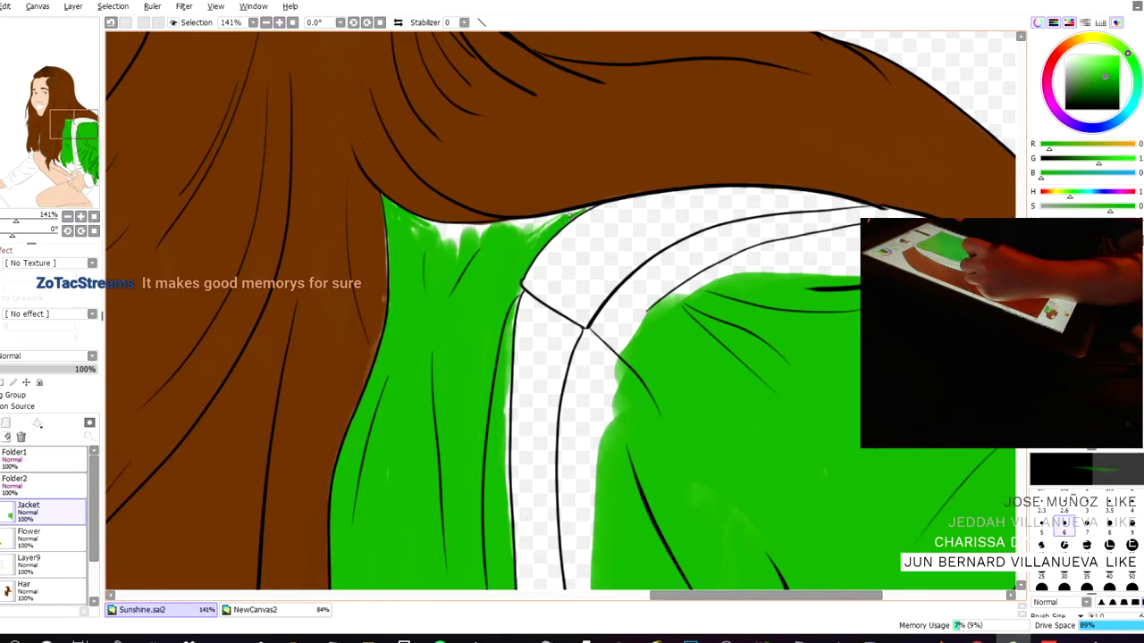
{"action": "mouse_move", "coordinate": [523, 228]}
{"action": "left_mouse_down"}
{"action": "mouse_move", "coordinate": [528, 259]}
{"action": "mouse_move", "coordinate": [532, 224]}
{"action": "left_mouse_up"}
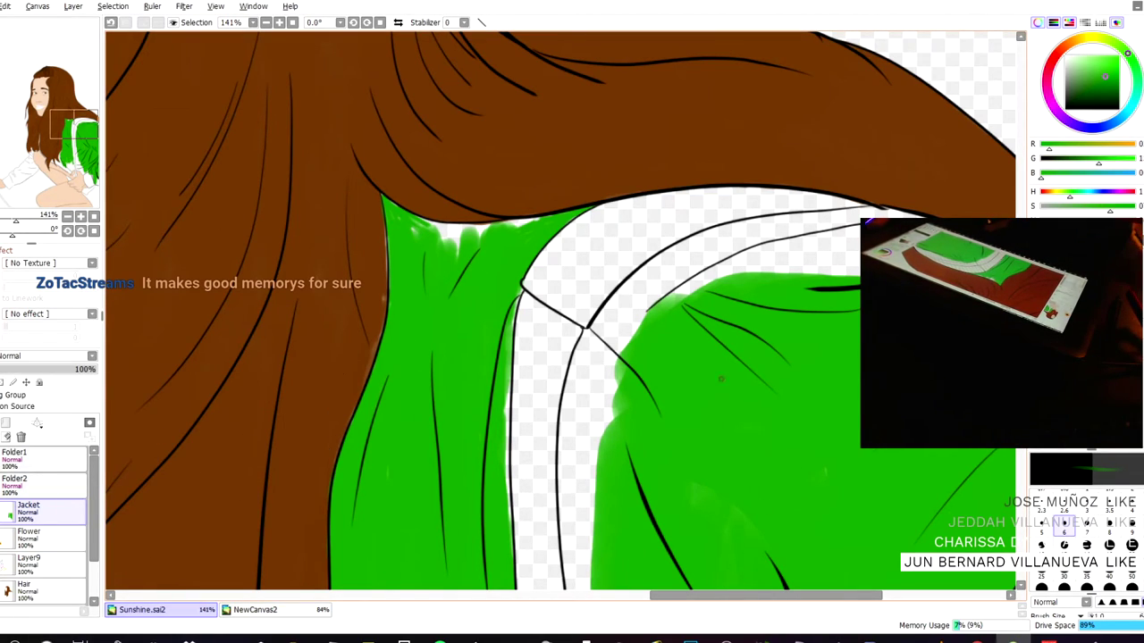
{"action": "key", "text": "Page_Down"}
{"action": "key", "text": "Page_Down"}
{"action": "key", "text": "Page_Down"}
{"action": "key", "text": "Page_Down"}
{"action": "key", "text": "Page_Down"}
{"action": "key", "text": "Page_Down"}
{"action": "key", "text": "Page_Down"}
{"action": "key", "text": "Page_Down"}
{"action": "key", "text": "Page_Down"}
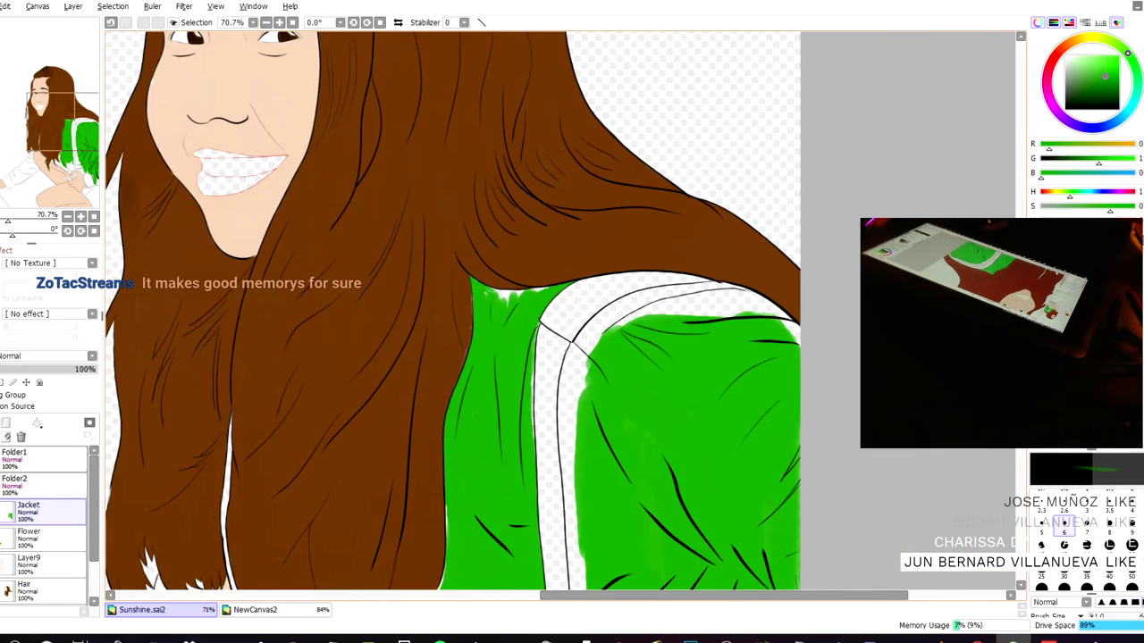
{"action": "scroll", "coordinate": [497, 330], "scroll_direction": "up", "scroll_amount": 2}
{"action": "scroll", "coordinate": [382, 273], "scroll_direction": "down", "scroll_amount": 2}
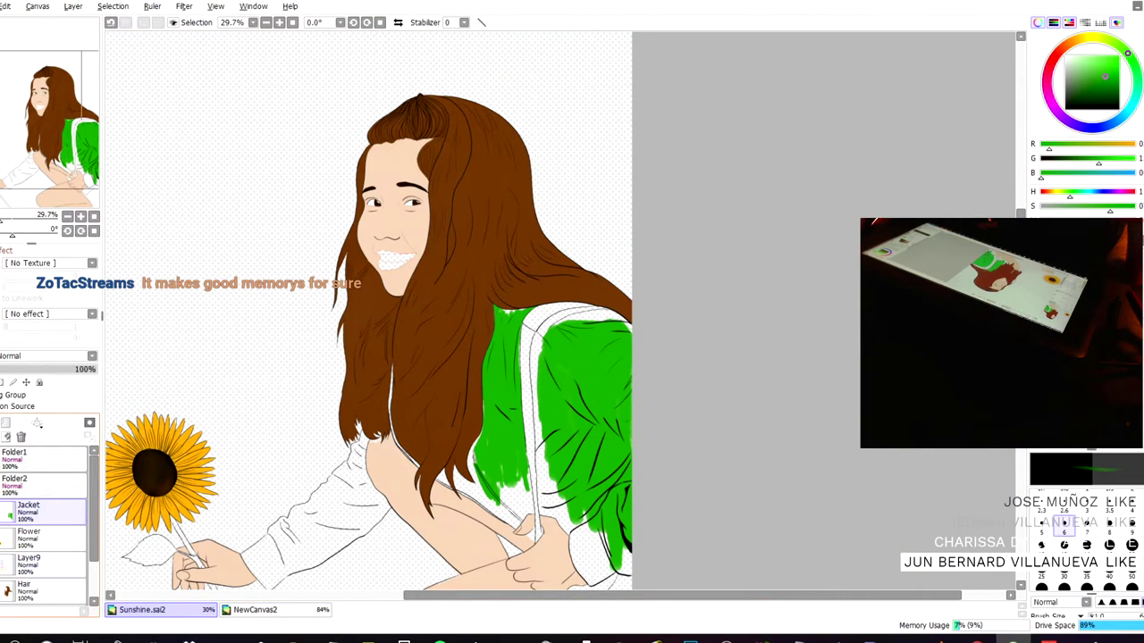
{"action": "left_click", "coordinate": [1, 562]}
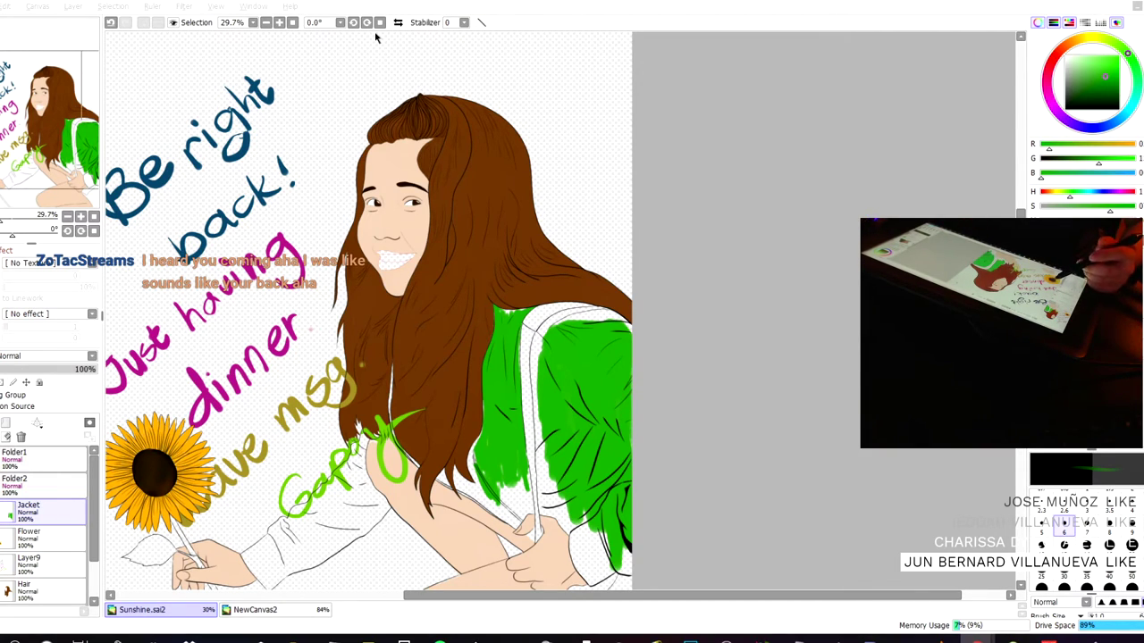
- Clear the handwritten break message from the canvas beside the woman
{"action": "left_click", "coordinate": [175, 106]}
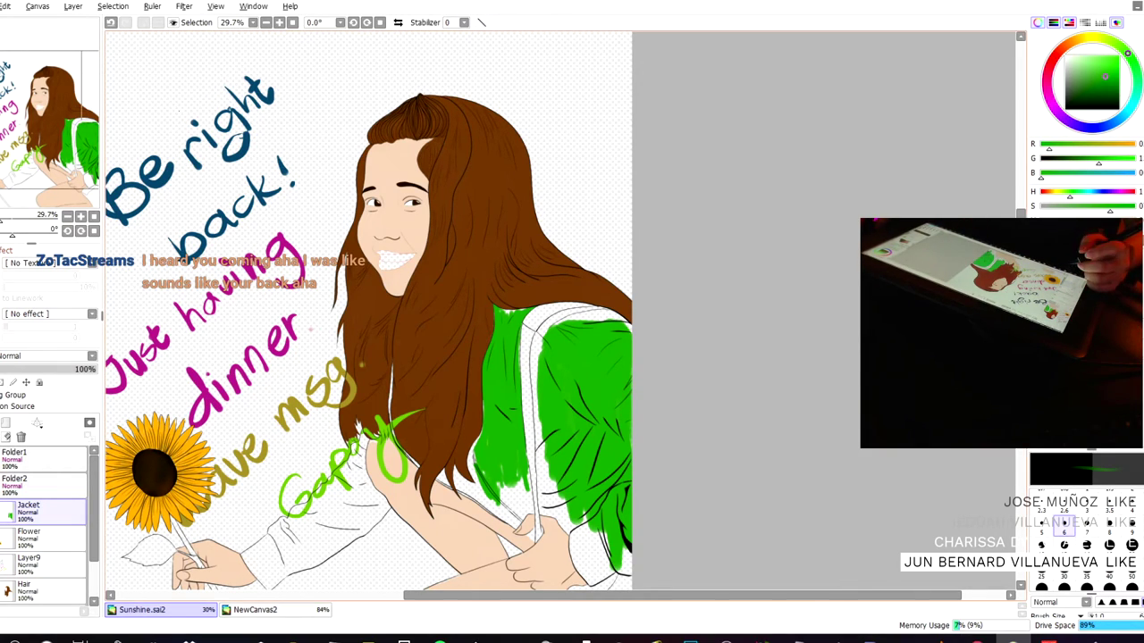
{"action": "left_click_drag", "start_coordinate": [157, 266], "coordinate": [334, 206]}
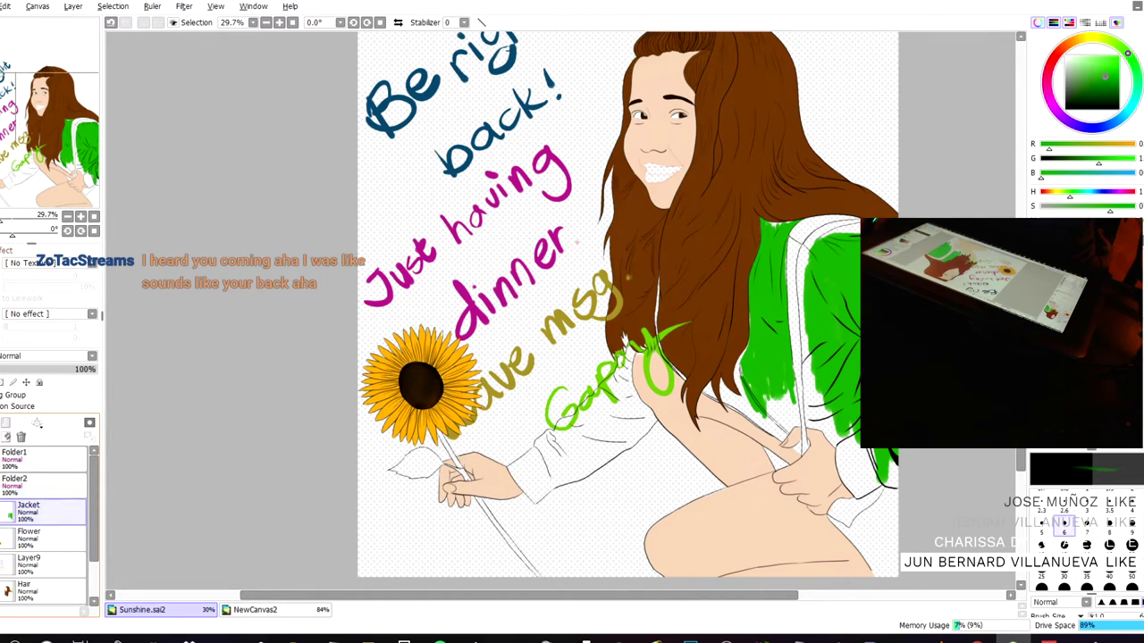
{"action": "key", "text": "ctrl+z"}
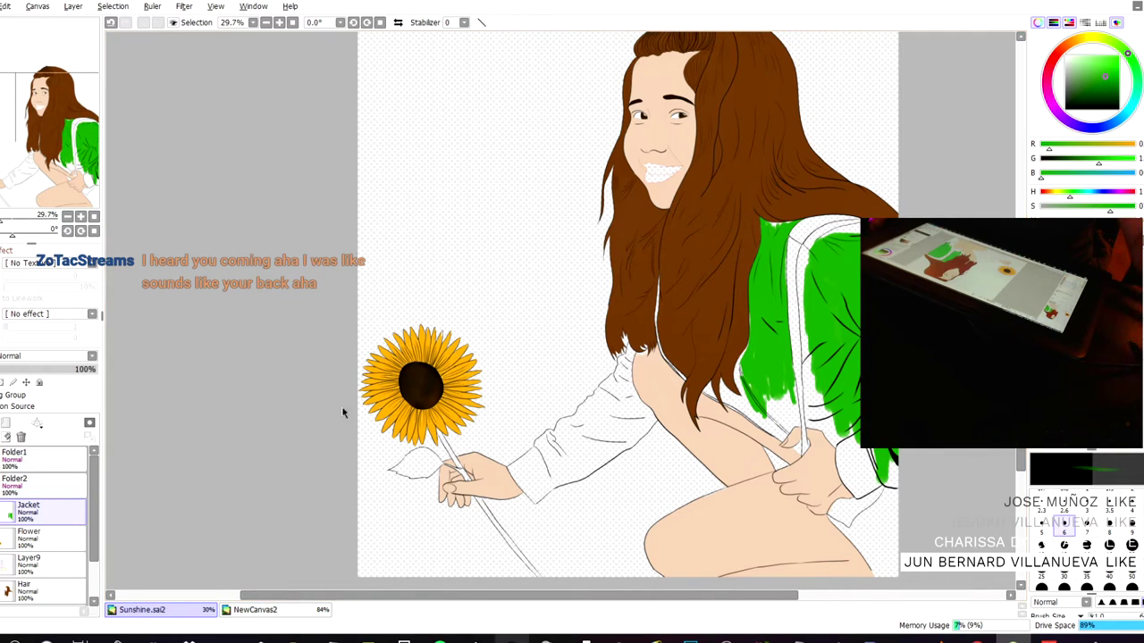
- Extend the green down the ragged lower end of the front panel beside the strap, changing to a larger brush
{"action": "left_click_drag", "start_coordinate": [327, 273], "coordinate": [221, 252]}
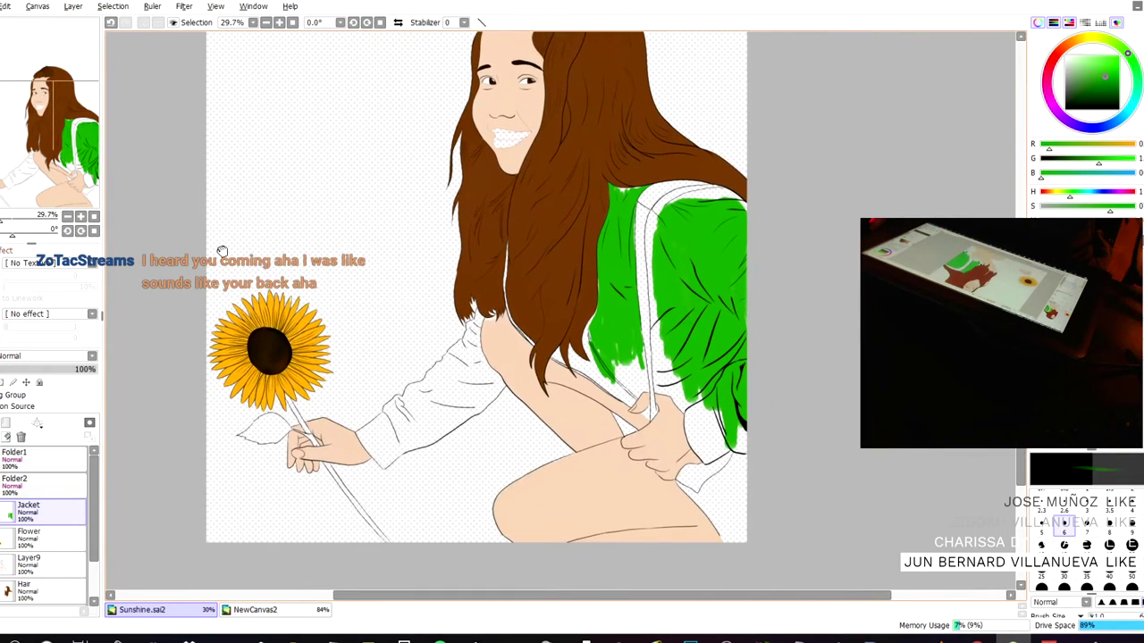
{"action": "key", "text": "Page_Up"}
{"action": "key", "text": "Page_Up"}
{"action": "key", "text": "Page_Up"}
{"action": "key", "text": "Page_Up"}
{"action": "left_click_drag", "start_coordinate": [419, 209], "coordinate": [280, 259]}
{"action": "key", "text": "Page_Up"}
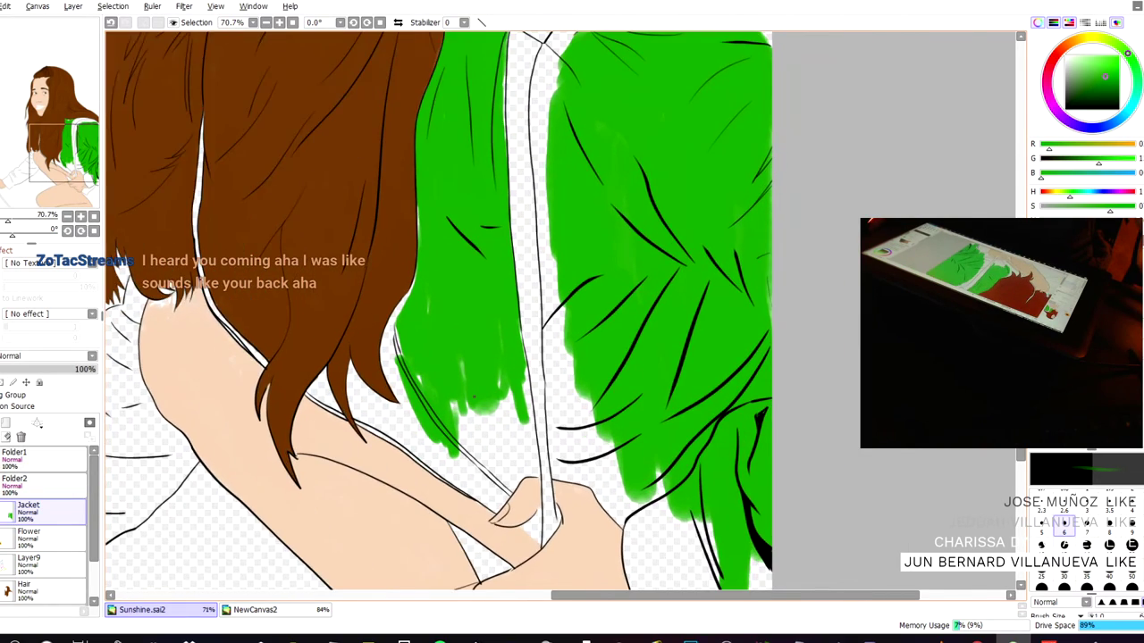
{"action": "scroll", "coordinate": [317, 255], "scroll_direction": "up", "scroll_amount": 3}
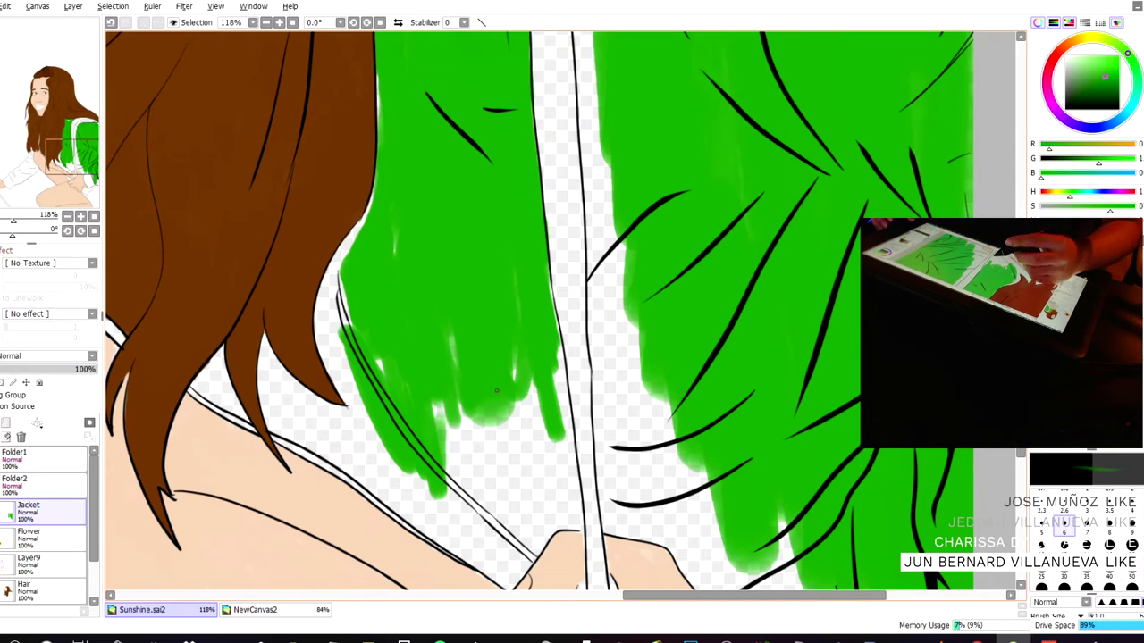
{"action": "mouse_move", "coordinate": [468, 442]}
{"action": "left_mouse_down"}
{"action": "mouse_move", "coordinate": [447, 420]}
{"action": "mouse_move", "coordinate": [460, 464]}
{"action": "left_mouse_up"}
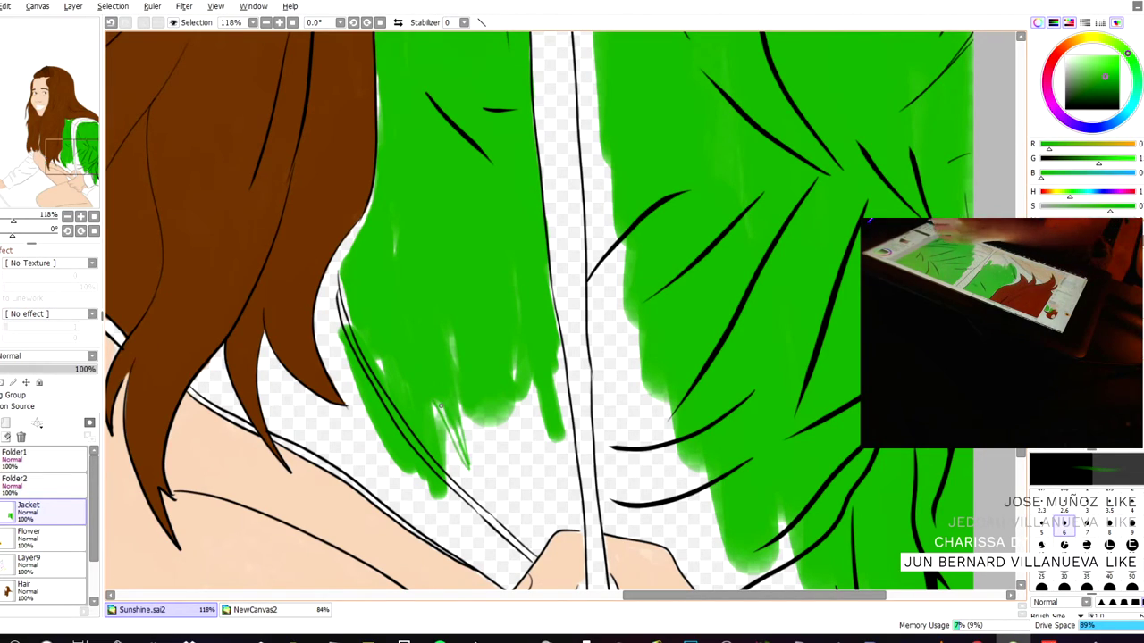
{"action": "left_click_drag", "start_coordinate": [517, 362], "coordinate": [531, 466]}
{"action": "left_click_drag", "start_coordinate": [536, 366], "coordinate": [545, 483]}
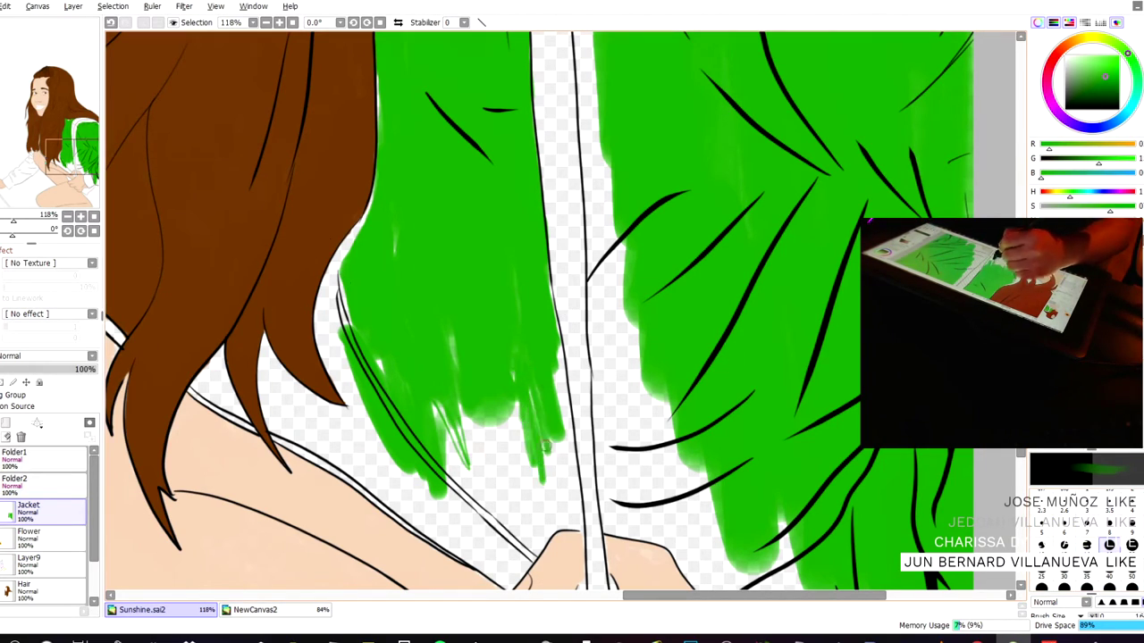
{"action": "left_click", "coordinate": [1131, 545]}
{"action": "mouse_move", "coordinate": [491, 408]}
{"action": "left_mouse_down"}
{"action": "mouse_move", "coordinate": [518, 489]}
{"action": "mouse_move", "coordinate": [505, 473]}
{"action": "left_mouse_up"}
{"action": "left_click_drag", "start_coordinate": [453, 406], "coordinate": [497, 479]}
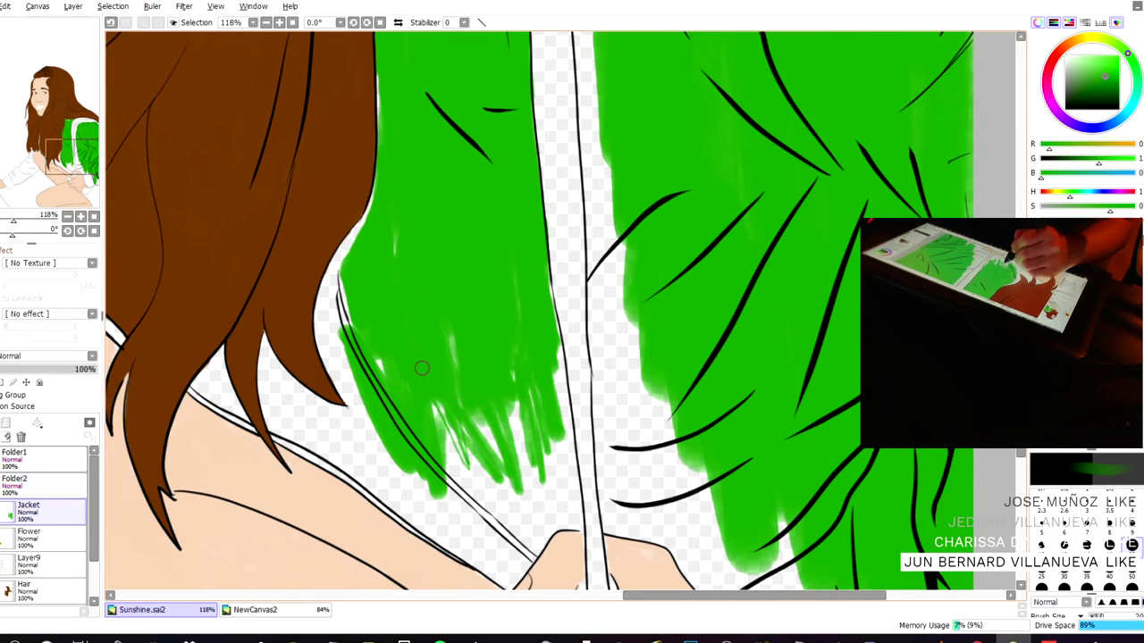
- Block in green patches outside the front panel's double hem line, beside the hair and above the forearm
{"action": "scroll", "coordinate": [366, 215], "scroll_direction": "down", "scroll_amount": 4}
{"action": "scroll", "coordinate": [368, 331], "scroll_direction": "up", "scroll_amount": 2}
{"action": "mouse_move", "coordinate": [377, 316]}
{"action": "left_mouse_down"}
{"action": "mouse_move", "coordinate": [422, 368]}
{"action": "mouse_move", "coordinate": [393, 365]}
{"action": "mouse_move", "coordinate": [401, 371]}
{"action": "left_mouse_up"}
{"action": "scroll", "coordinate": [325, 273], "scroll_direction": "up", "scroll_amount": 3}
{"action": "mouse_move", "coordinate": [362, 189]}
{"action": "left_mouse_down"}
{"action": "mouse_move", "coordinate": [378, 275]}
{"action": "mouse_move", "coordinate": [371, 268]}
{"action": "left_mouse_up"}
{"action": "left_click_drag", "start_coordinate": [343, 187], "coordinate": [354, 251]}
{"action": "scroll", "coordinate": [365, 243], "scroll_direction": "up", "scroll_amount": 3}
{"action": "scroll", "coordinate": [365, 249], "scroll_direction": "down", "scroll_amount": 2}
{"action": "left_click_drag", "start_coordinate": [411, 210], "coordinate": [536, 347]}
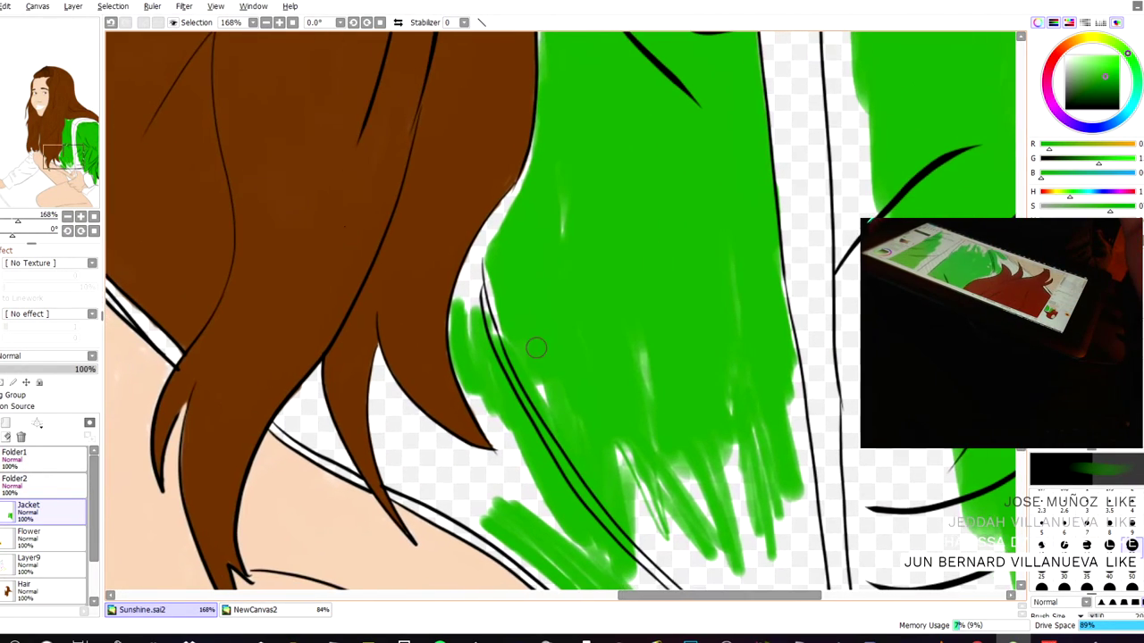
- Switch to a smaller brush and fill the uncoloured gap along the hair's curved edge beside the front panel
{"action": "left_click", "coordinate": [1041, 544]}
{"action": "left_click_drag", "start_coordinate": [496, 232], "coordinate": [473, 299]}
{"action": "mouse_move", "coordinate": [498, 225]}
{"action": "left_mouse_down"}
{"action": "mouse_move", "coordinate": [470, 297]}
{"action": "mouse_move", "coordinate": [488, 244]}
{"action": "mouse_move", "coordinate": [460, 289]}
{"action": "mouse_move", "coordinate": [464, 273]}
{"action": "mouse_move", "coordinate": [510, 203]}
{"action": "left_mouse_up"}
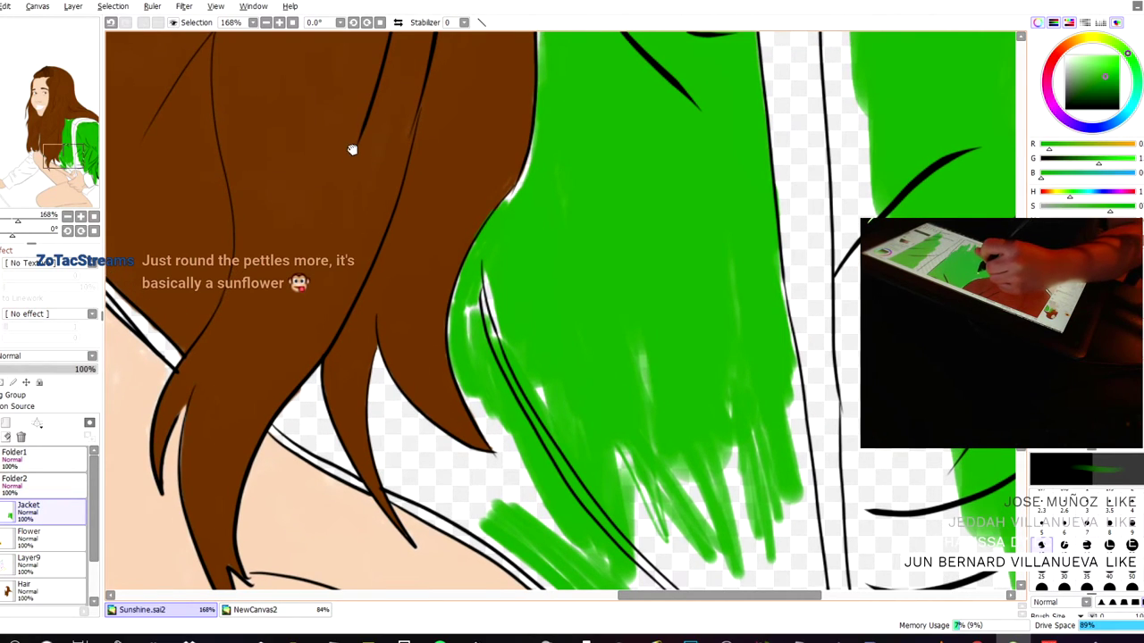
{"action": "left_click_drag", "start_coordinate": [352, 149], "coordinate": [391, 250]}
{"action": "left_click_drag", "start_coordinate": [555, 299], "coordinate": [557, 291]}
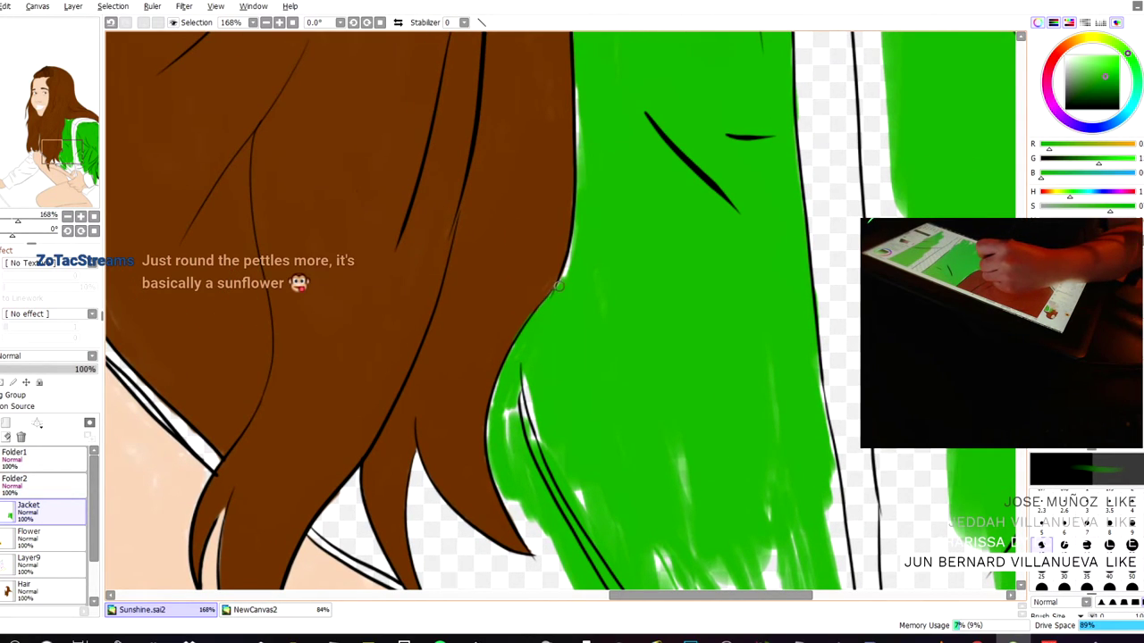
{"action": "left_click_drag", "start_coordinate": [397, 126], "coordinate": [428, 211]}
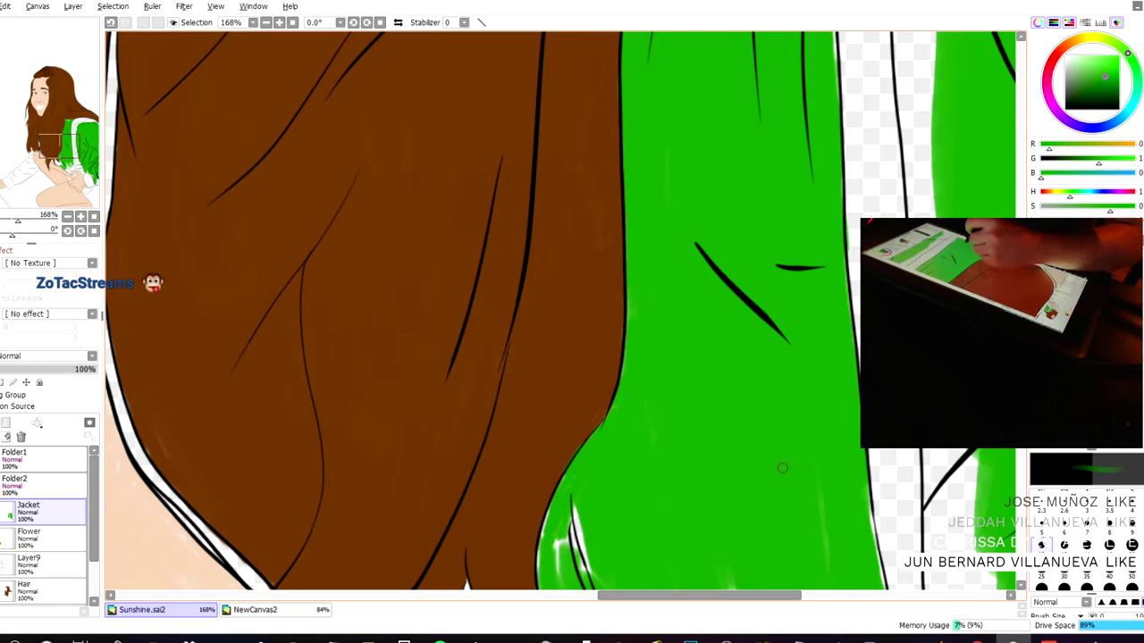
{"action": "left_click_drag", "start_coordinate": [479, 316], "coordinate": [402, 123]}
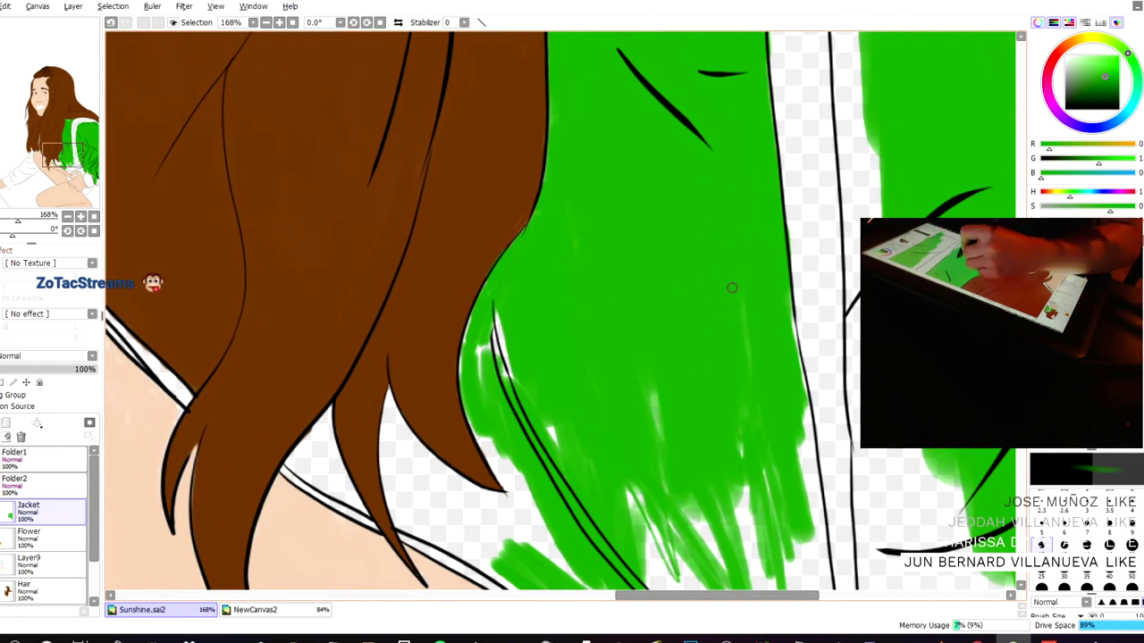
- Fill the white slivers around the hem line's upper end and the strip between it and the hair
{"action": "mouse_move", "coordinate": [502, 325]}
{"action": "left_mouse_down"}
{"action": "mouse_move", "coordinate": [515, 386]}
{"action": "mouse_move", "coordinate": [490, 317]}
{"action": "mouse_move", "coordinate": [478, 370]}
{"action": "left_mouse_up"}
{"action": "left_click_drag", "start_coordinate": [477, 313], "coordinate": [469, 382]}
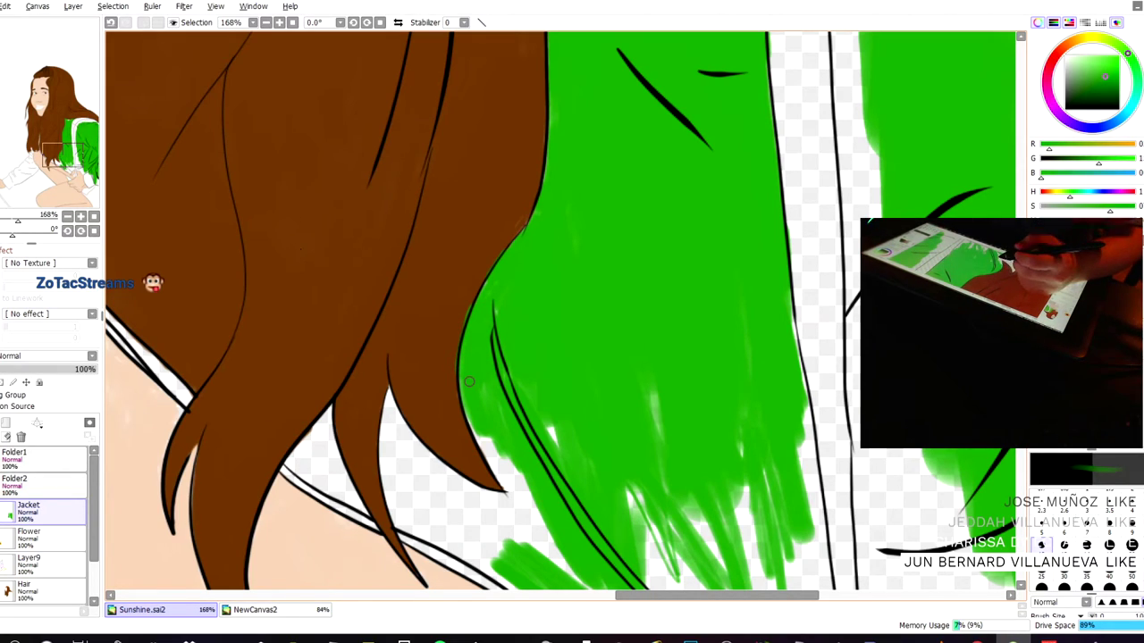
{"action": "mouse_move", "coordinate": [482, 379]}
{"action": "left_mouse_down"}
{"action": "mouse_move", "coordinate": [486, 308]}
{"action": "mouse_move", "coordinate": [464, 366]}
{"action": "mouse_move", "coordinate": [468, 321]}
{"action": "mouse_move", "coordinate": [465, 384]}
{"action": "mouse_move", "coordinate": [490, 374]}
{"action": "mouse_move", "coordinate": [499, 309]}
{"action": "mouse_move", "coordinate": [479, 384]}
{"action": "mouse_move", "coordinate": [480, 345]}
{"action": "mouse_move", "coordinate": [492, 452]}
{"action": "mouse_move", "coordinate": [465, 384]}
{"action": "mouse_move", "coordinate": [505, 483]}
{"action": "mouse_move", "coordinate": [481, 352]}
{"action": "left_mouse_up"}
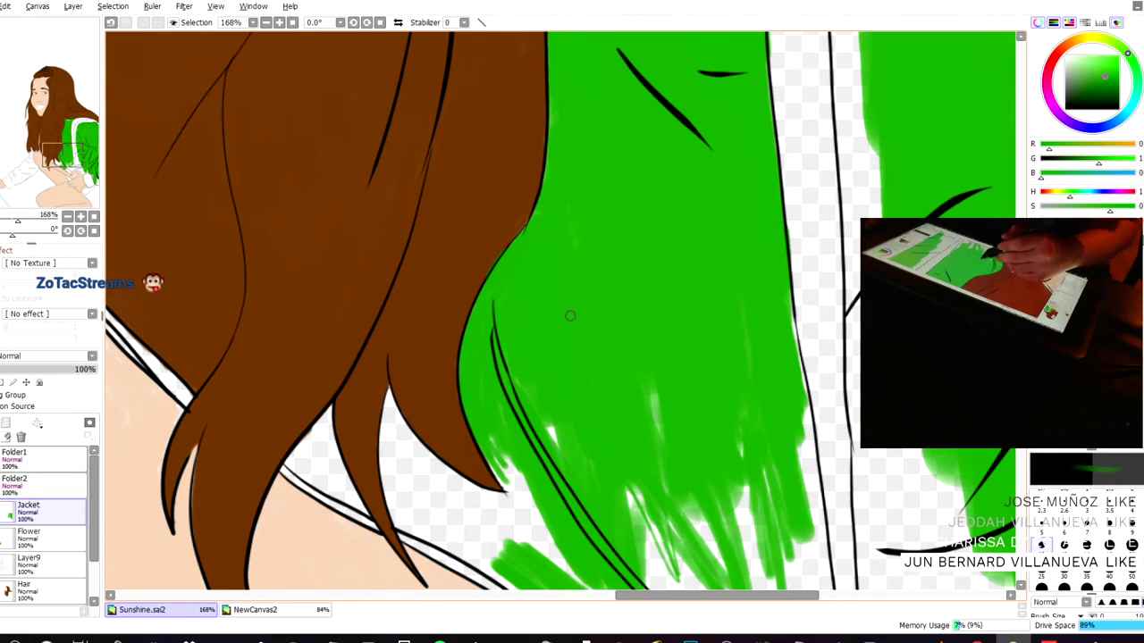
{"action": "left_click_drag", "start_coordinate": [564, 467], "coordinate": [541, 406]}
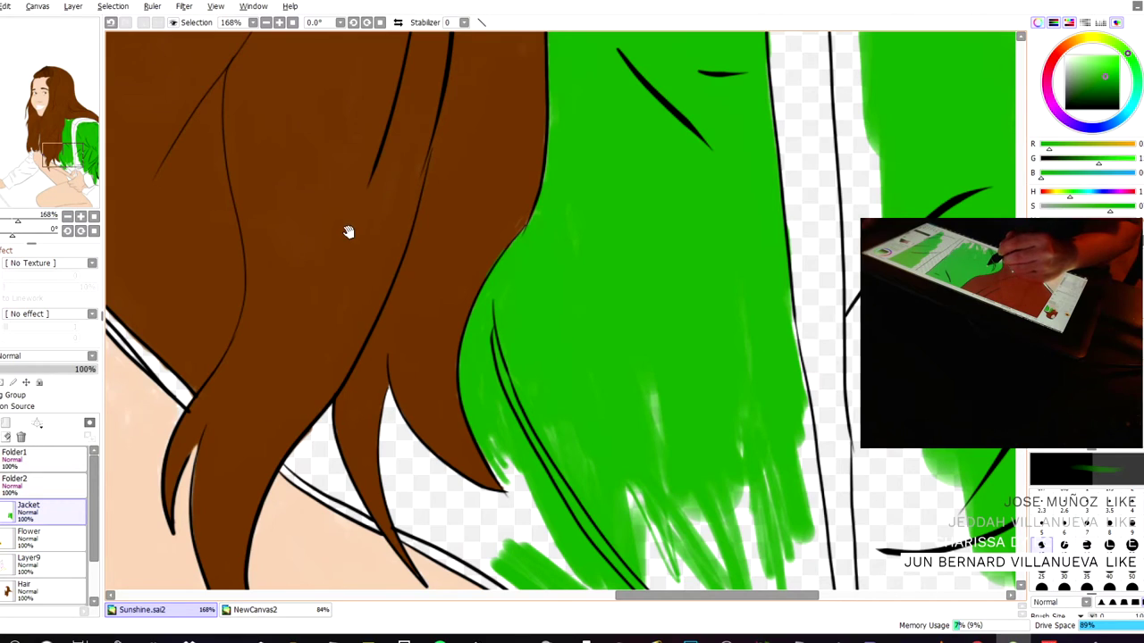
- Brush green below the pointed hair tip and begin colouring the jacket area between the two hair strands
{"action": "left_click_drag", "start_coordinate": [347, 232], "coordinate": [283, 137]}
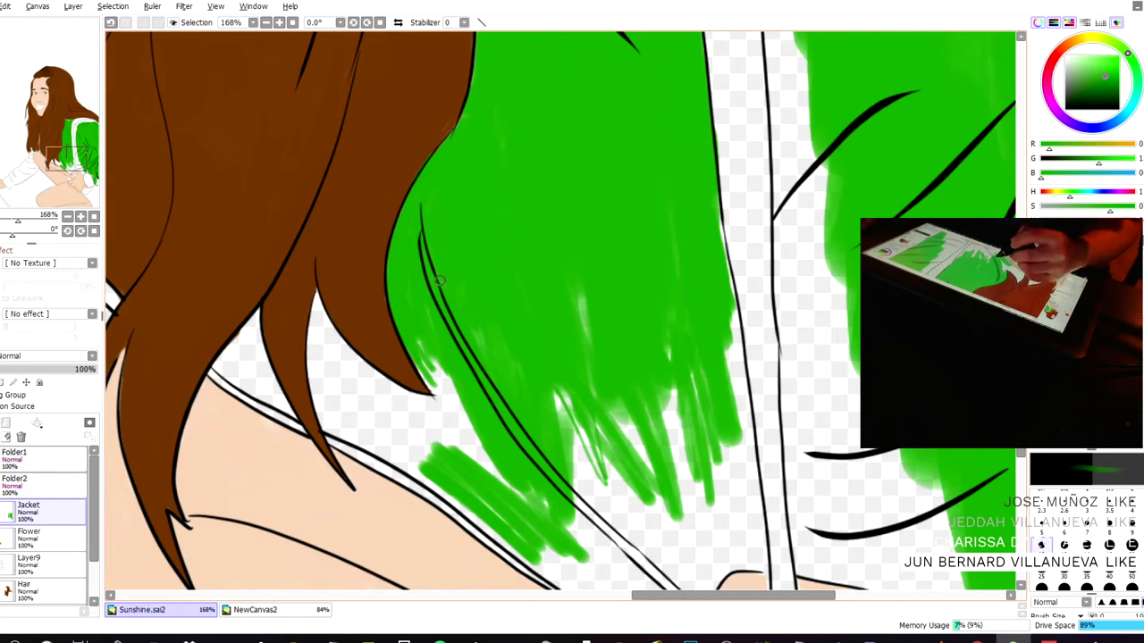
{"action": "left_click_drag", "start_coordinate": [306, 235], "coordinate": [331, 181]}
{"action": "mouse_move", "coordinate": [460, 307]}
{"action": "left_mouse_down"}
{"action": "mouse_move", "coordinate": [482, 352]}
{"action": "mouse_move", "coordinate": [480, 336]}
{"action": "mouse_move", "coordinate": [481, 354]}
{"action": "mouse_move", "coordinate": [460, 346]}
{"action": "mouse_move", "coordinate": [476, 341]}
{"action": "mouse_move", "coordinate": [487, 398]}
{"action": "mouse_move", "coordinate": [457, 341]}
{"action": "mouse_move", "coordinate": [447, 407]}
{"action": "mouse_move", "coordinate": [440, 344]}
{"action": "mouse_move", "coordinate": [391, 327]}
{"action": "left_mouse_up"}
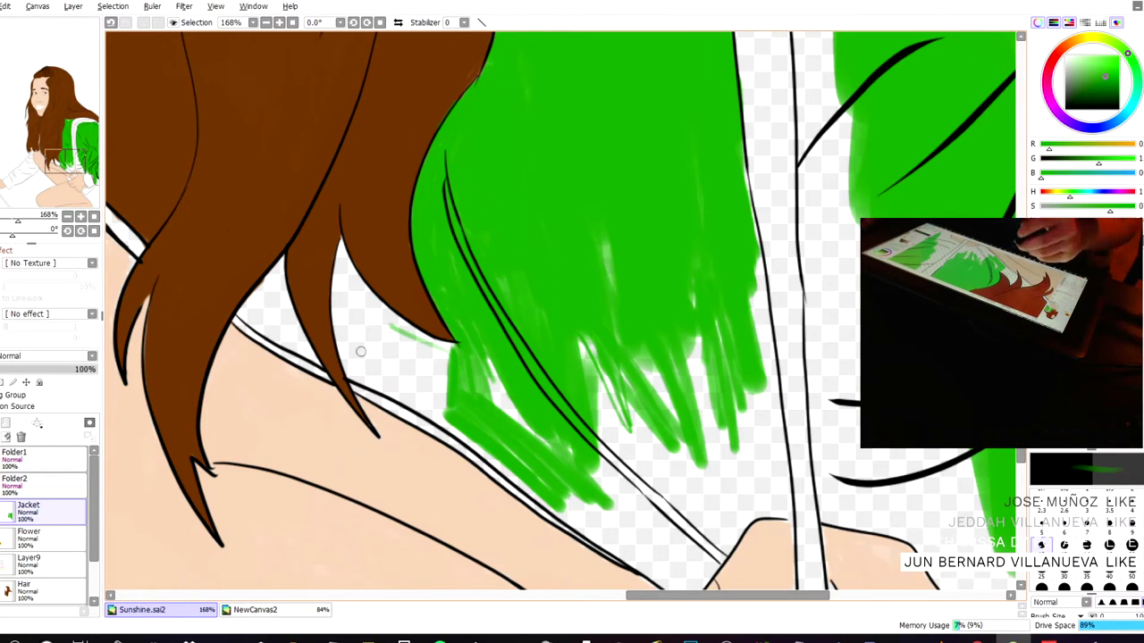
{"action": "left_click_drag", "start_coordinate": [356, 300], "coordinate": [376, 353]}
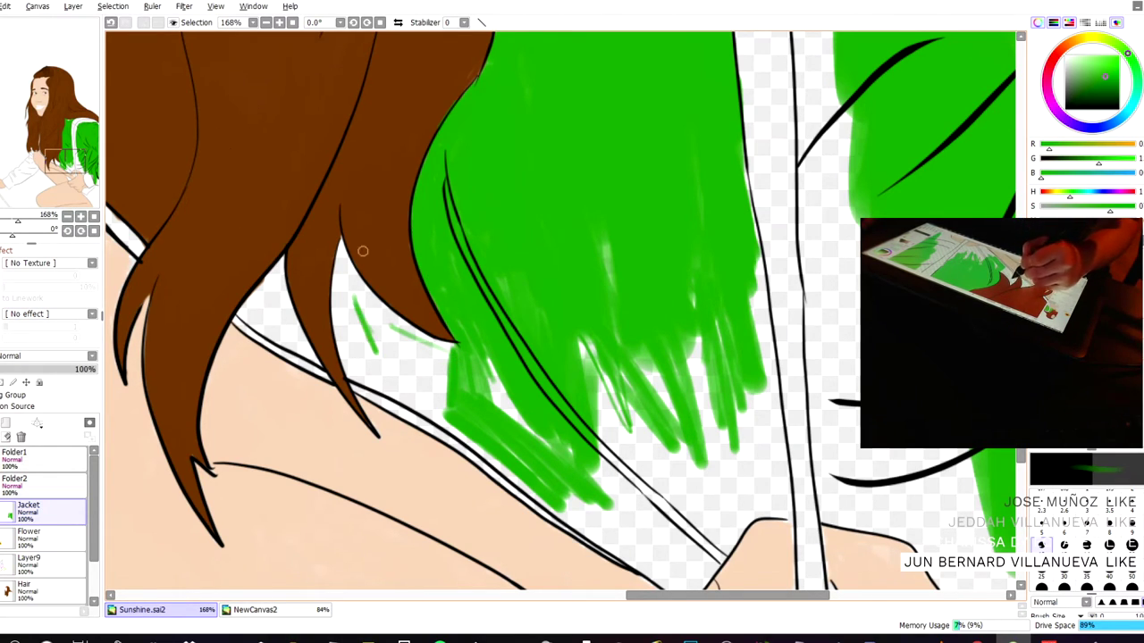
{"action": "mouse_move", "coordinate": [355, 304]}
{"action": "left_mouse_down"}
{"action": "mouse_move", "coordinate": [351, 268]}
{"action": "mouse_move", "coordinate": [344, 338]}
{"action": "mouse_move", "coordinate": [332, 267]}
{"action": "mouse_move", "coordinate": [336, 322]}
{"action": "mouse_move", "coordinate": [352, 287]}
{"action": "mouse_move", "coordinate": [390, 313]}
{"action": "mouse_move", "coordinate": [348, 258]}
{"action": "left_mouse_up"}
- Line the inner edges of the two hair strands with green and build up the fill between them
{"action": "scroll", "coordinate": [357, 305], "scroll_direction": "up", "scroll_amount": 4}
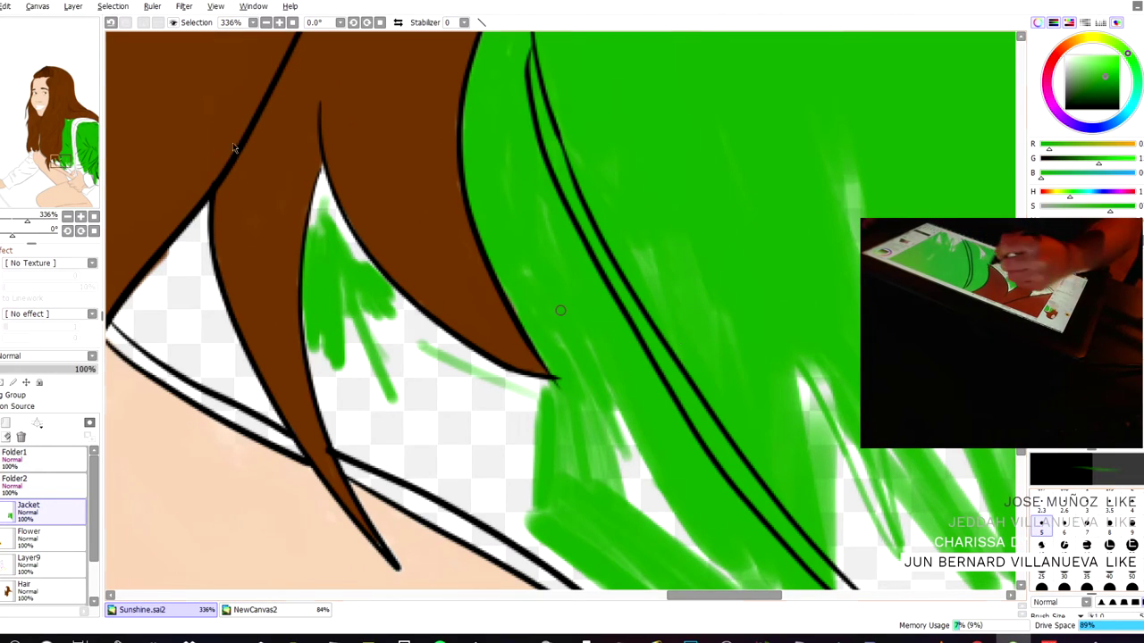
{"action": "mouse_move", "coordinate": [347, 234]}
{"action": "left_mouse_down"}
{"action": "mouse_move", "coordinate": [322, 209]}
{"action": "mouse_move", "coordinate": [312, 235]}
{"action": "mouse_move", "coordinate": [323, 172]}
{"action": "mouse_move", "coordinate": [312, 234]}
{"action": "left_mouse_up"}
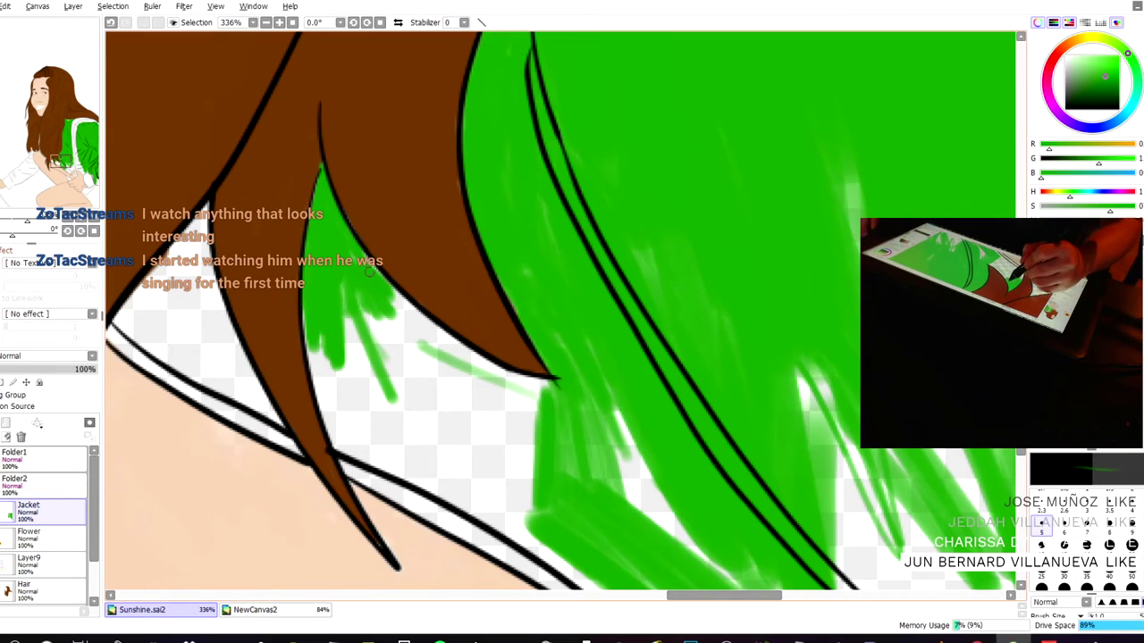
{"action": "mouse_move", "coordinate": [360, 280]}
{"action": "left_mouse_down"}
{"action": "mouse_move", "coordinate": [466, 368]}
{"action": "mouse_move", "coordinate": [378, 271]}
{"action": "mouse_move", "coordinate": [511, 387]}
{"action": "left_mouse_up"}
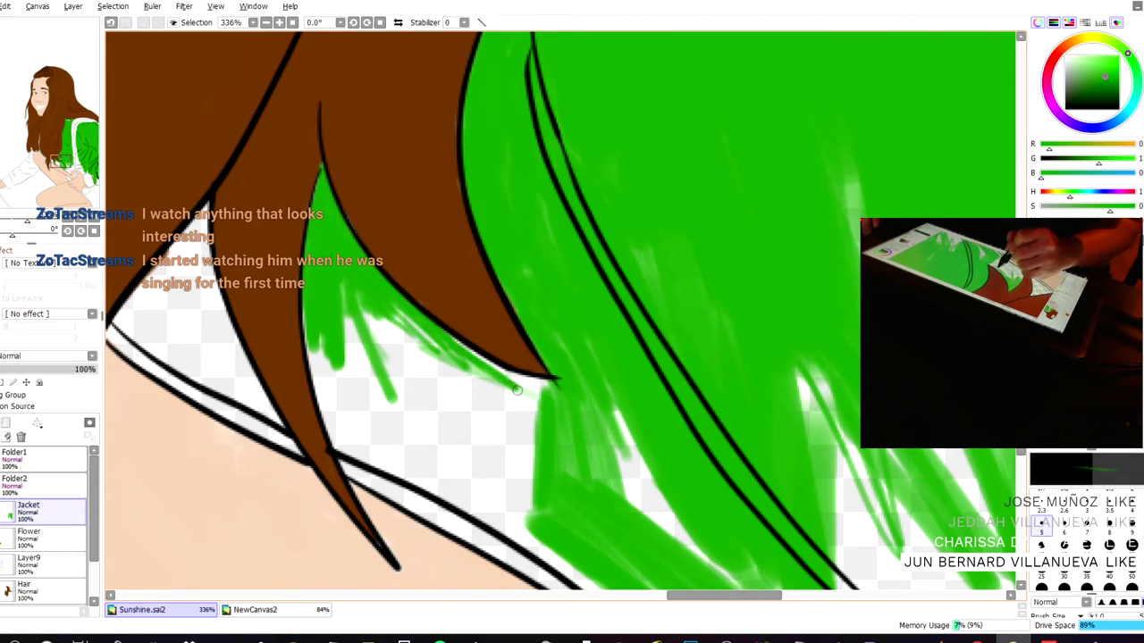
{"action": "mouse_move", "coordinate": [447, 337]}
{"action": "left_mouse_down"}
{"action": "mouse_move", "coordinate": [484, 371]}
{"action": "mouse_move", "coordinate": [544, 396]}
{"action": "mouse_move", "coordinate": [510, 377]}
{"action": "mouse_move", "coordinate": [556, 388]}
{"action": "mouse_move", "coordinate": [491, 363]}
{"action": "mouse_move", "coordinate": [501, 386]}
{"action": "mouse_move", "coordinate": [489, 410]}
{"action": "mouse_move", "coordinate": [450, 418]}
{"action": "mouse_move", "coordinate": [394, 378]}
{"action": "mouse_move", "coordinate": [361, 323]}
{"action": "mouse_move", "coordinate": [341, 426]}
{"action": "mouse_move", "coordinate": [322, 344]}
{"action": "mouse_move", "coordinate": [322, 394]}
{"action": "left_mouse_up"}
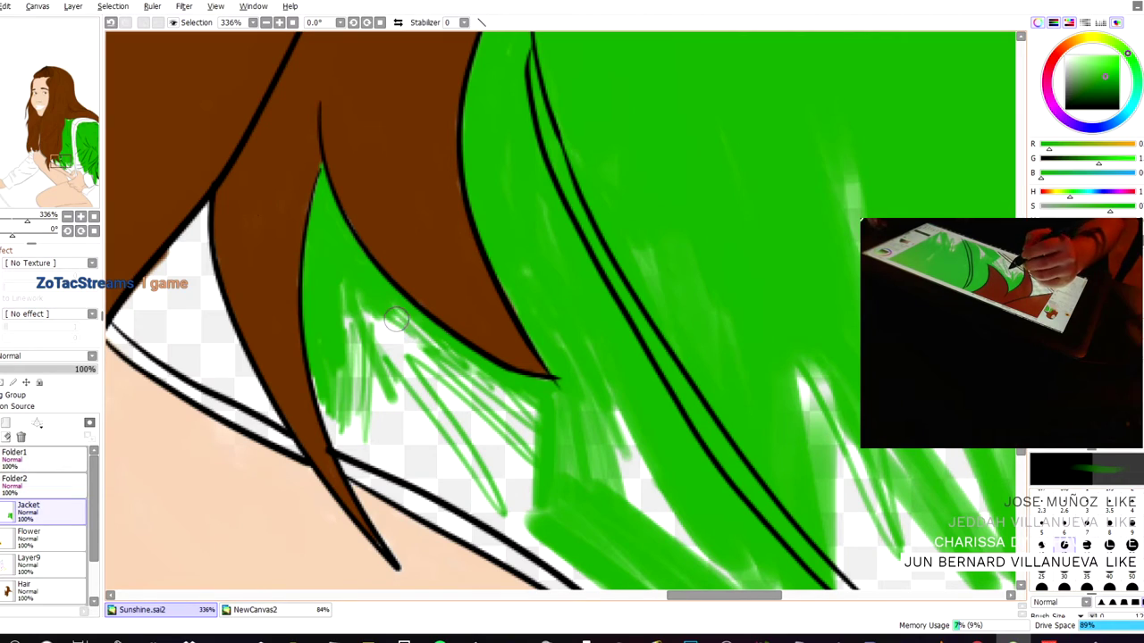
{"action": "mouse_move", "coordinate": [399, 277]}
{"action": "left_mouse_down"}
{"action": "mouse_move", "coordinate": [419, 411]}
{"action": "mouse_move", "coordinate": [393, 313]}
{"action": "mouse_move", "coordinate": [429, 444]}
{"action": "mouse_move", "coordinate": [388, 393]}
{"action": "mouse_move", "coordinate": [332, 352]}
{"action": "mouse_move", "coordinate": [319, 376]}
{"action": "left_mouse_up"}
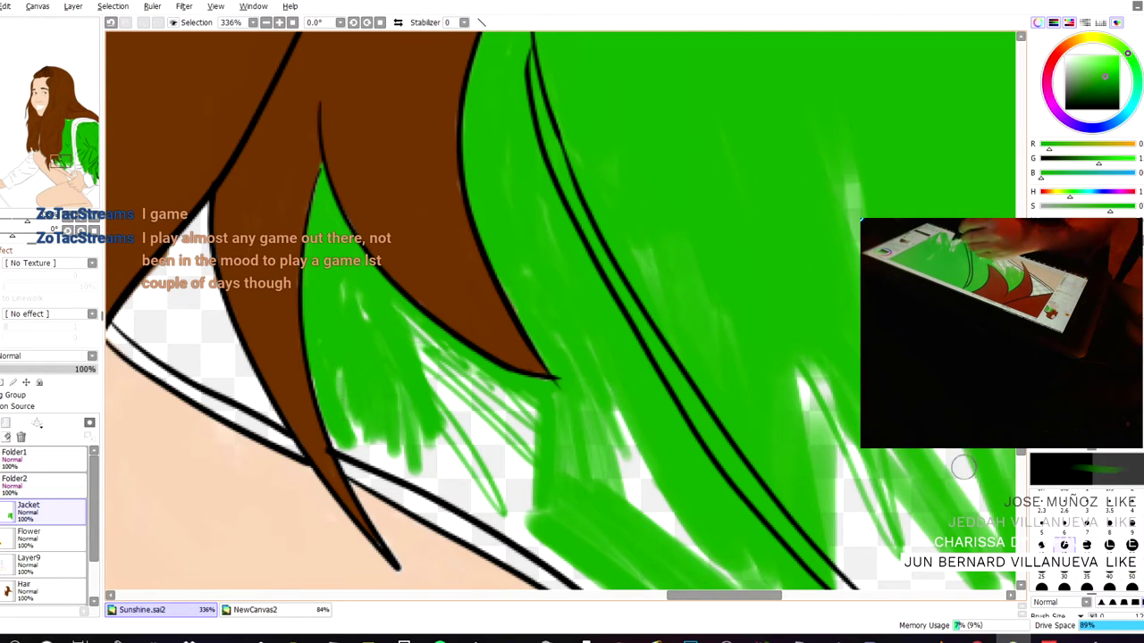
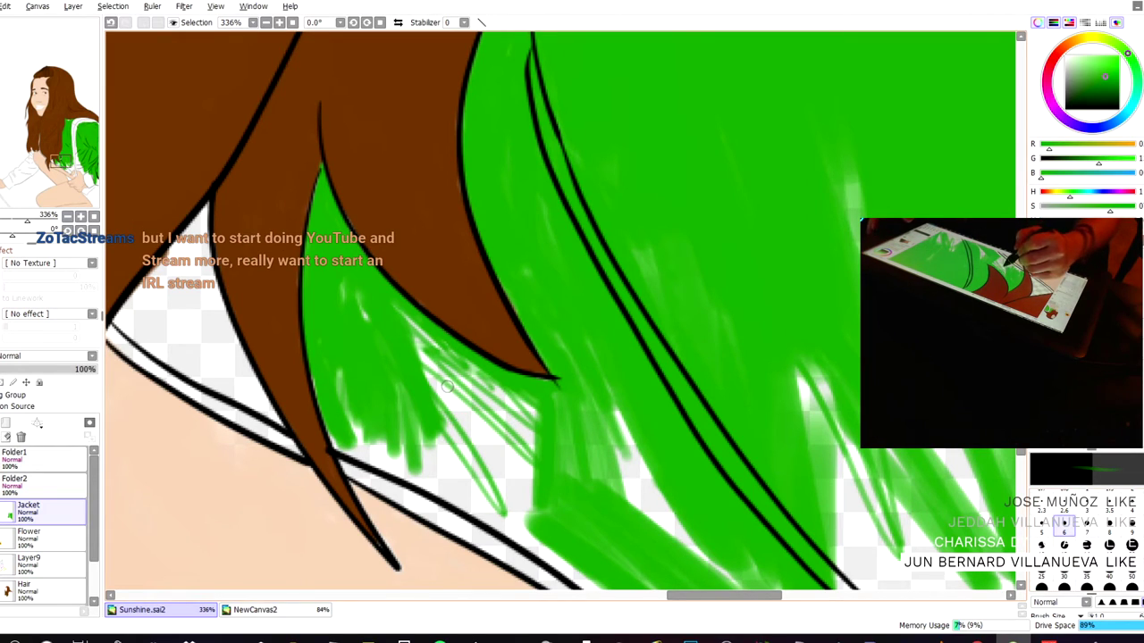
- Enlarge the brush and fill the rest of the jacket area between the hair strands with green down to the hem
{"action": "left_click_drag", "start_coordinate": [447, 386], "coordinate": [482, 451]}
{"action": "left_click_drag", "start_coordinate": [430, 362], "coordinate": [466, 451]}
{"action": "left_click", "coordinate": [1063, 545]}
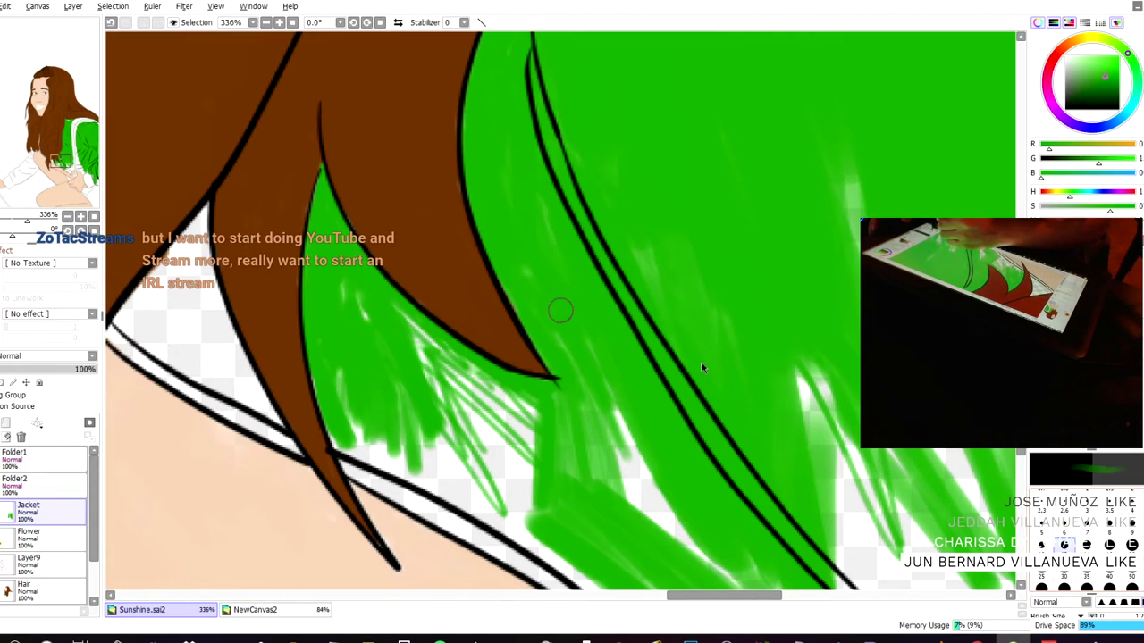
{"action": "key", "text": "bracketright"}
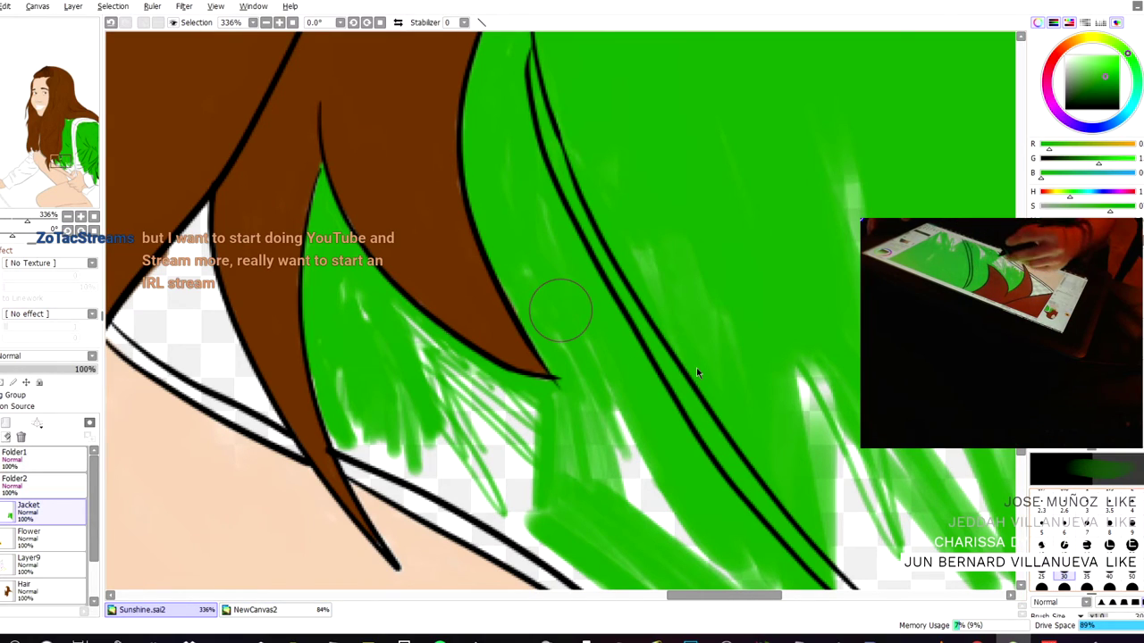
{"action": "mouse_move", "coordinate": [487, 381]}
{"action": "left_mouse_down"}
{"action": "mouse_move", "coordinate": [427, 443]}
{"action": "mouse_move", "coordinate": [483, 364]}
{"action": "mouse_move", "coordinate": [334, 301]}
{"action": "mouse_move", "coordinate": [349, 393]}
{"action": "mouse_move", "coordinate": [465, 428]}
{"action": "mouse_move", "coordinate": [497, 382]}
{"action": "mouse_move", "coordinate": [459, 367]}
{"action": "mouse_move", "coordinate": [553, 437]}
{"action": "mouse_move", "coordinate": [423, 381]}
{"action": "mouse_move", "coordinate": [536, 501]}
{"action": "mouse_move", "coordinate": [485, 434]}
{"action": "mouse_move", "coordinate": [544, 441]}
{"action": "mouse_move", "coordinate": [427, 432]}
{"action": "mouse_move", "coordinate": [491, 483]}
{"action": "mouse_move", "coordinate": [446, 501]}
{"action": "mouse_move", "coordinate": [411, 483]}
{"action": "mouse_move", "coordinate": [383, 438]}
{"action": "mouse_move", "coordinate": [469, 469]}
{"action": "mouse_move", "coordinate": [425, 414]}
{"action": "mouse_move", "coordinate": [323, 369]}
{"action": "left_mouse_up"}
{"action": "left_click", "coordinate": [1063, 545]}
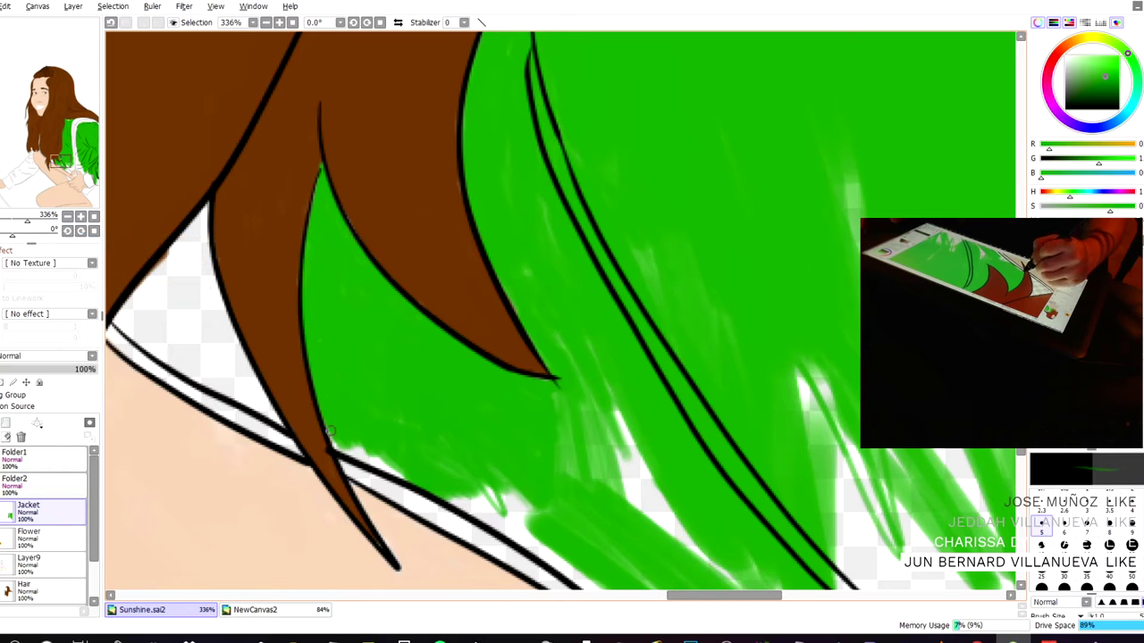
- Brush green along the upper edge of the hem line, from the long hair strand's tip down past the pointed strand
{"action": "mouse_move", "coordinate": [332, 445]}
{"action": "left_mouse_down"}
{"action": "mouse_move", "coordinate": [374, 463]}
{"action": "mouse_move", "coordinate": [344, 450]}
{"action": "left_mouse_up"}
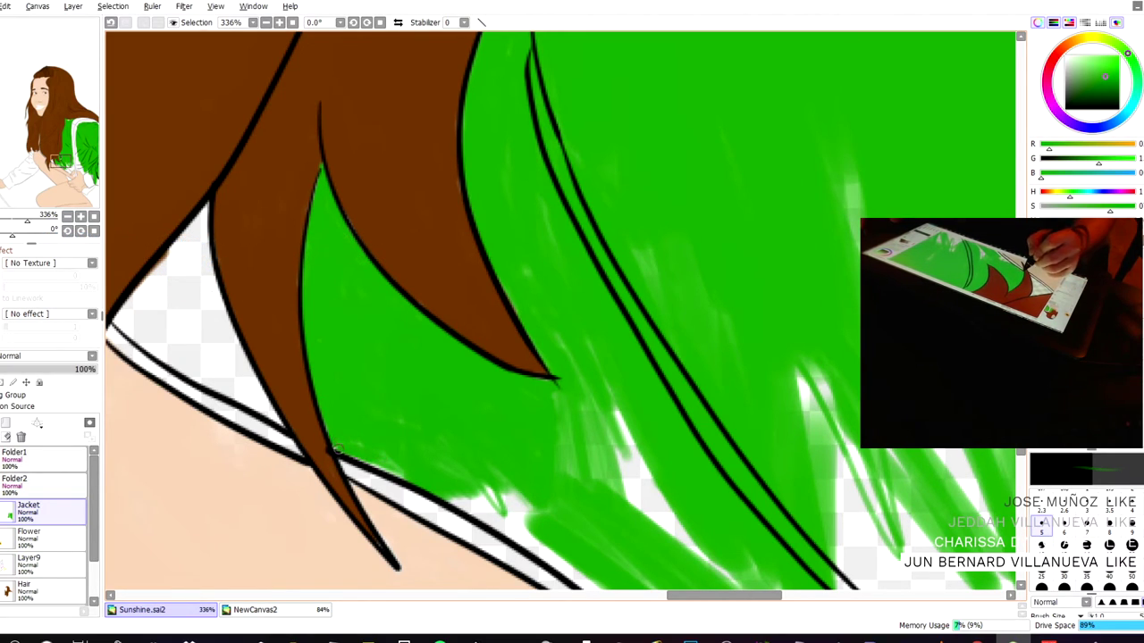
{"action": "mouse_move", "coordinate": [508, 529]}
{"action": "left_mouse_down"}
{"action": "mouse_move", "coordinate": [534, 549]}
{"action": "mouse_move", "coordinate": [444, 494]}
{"action": "mouse_move", "coordinate": [508, 529]}
{"action": "mouse_move", "coordinate": [503, 508]}
{"action": "mouse_move", "coordinate": [468, 485]}
{"action": "mouse_move", "coordinate": [537, 515]}
{"action": "left_mouse_up"}
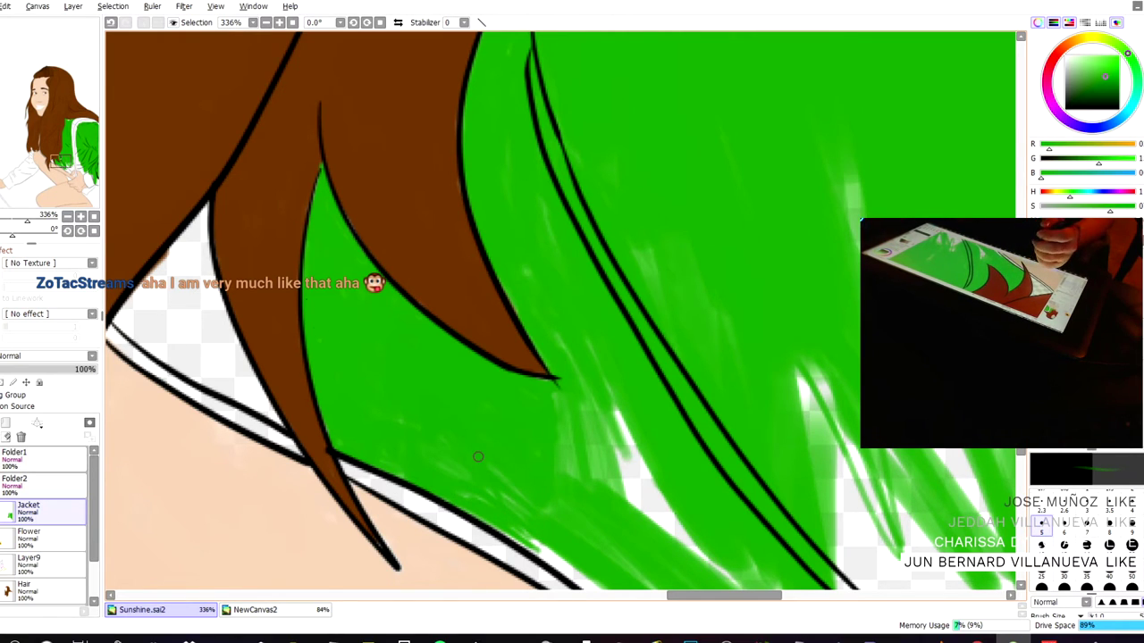
{"action": "left_click_drag", "start_coordinate": [383, 341], "coordinate": [262, 124]}
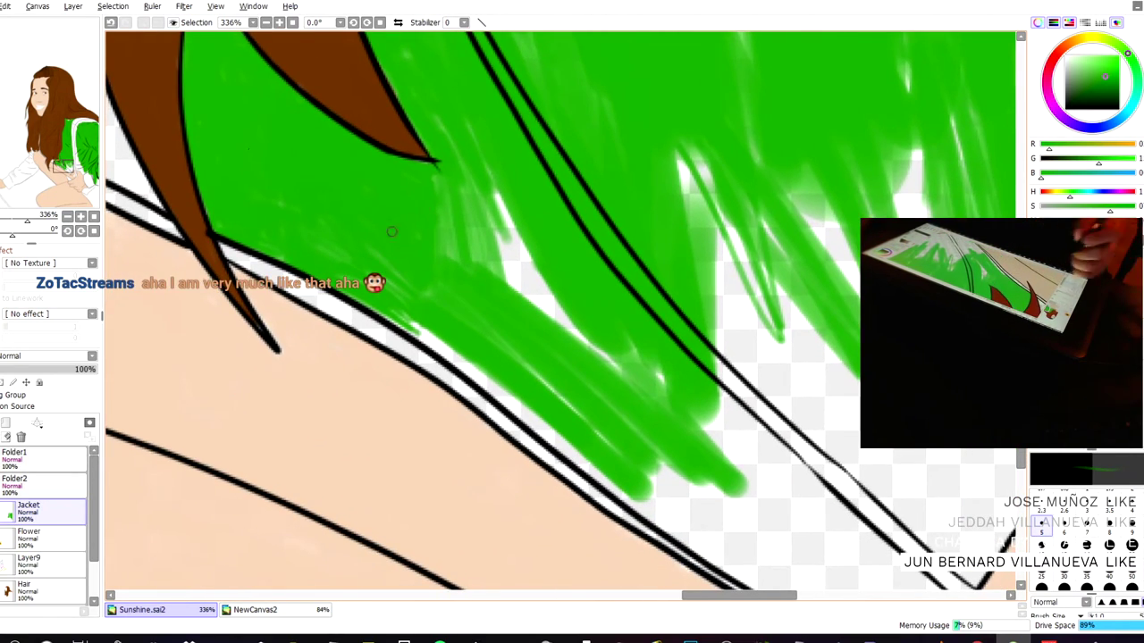
{"action": "left_click_drag", "start_coordinate": [432, 340], "coordinate": [393, 313]}
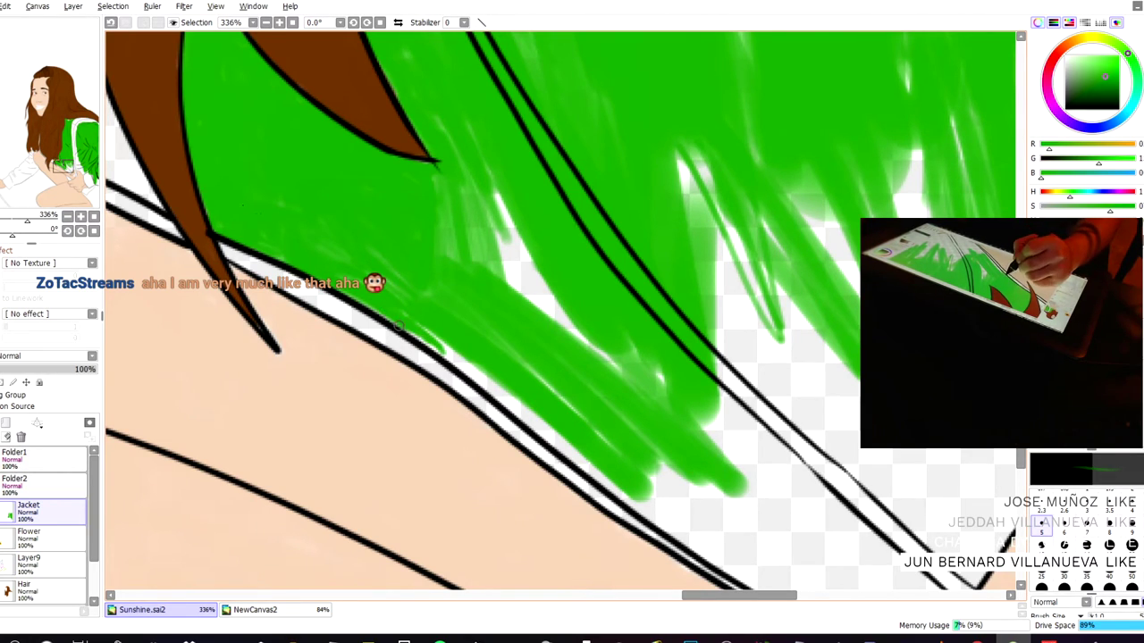
{"action": "left_click_drag", "start_coordinate": [386, 309], "coordinate": [430, 350]}
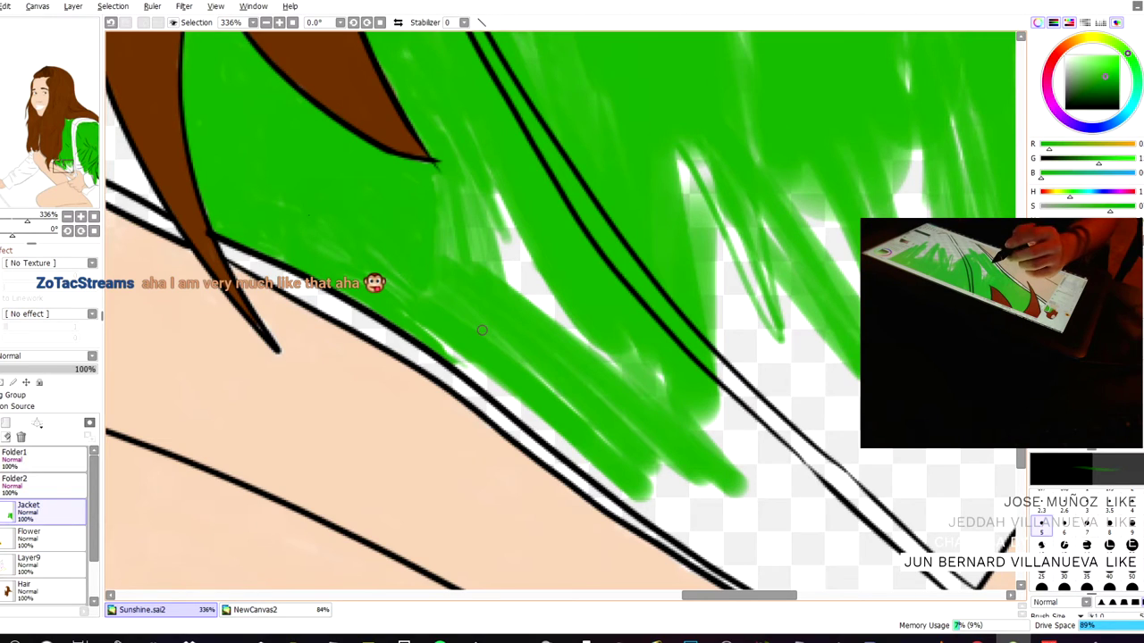
{"action": "left_click_drag", "start_coordinate": [494, 390], "coordinate": [475, 356]}
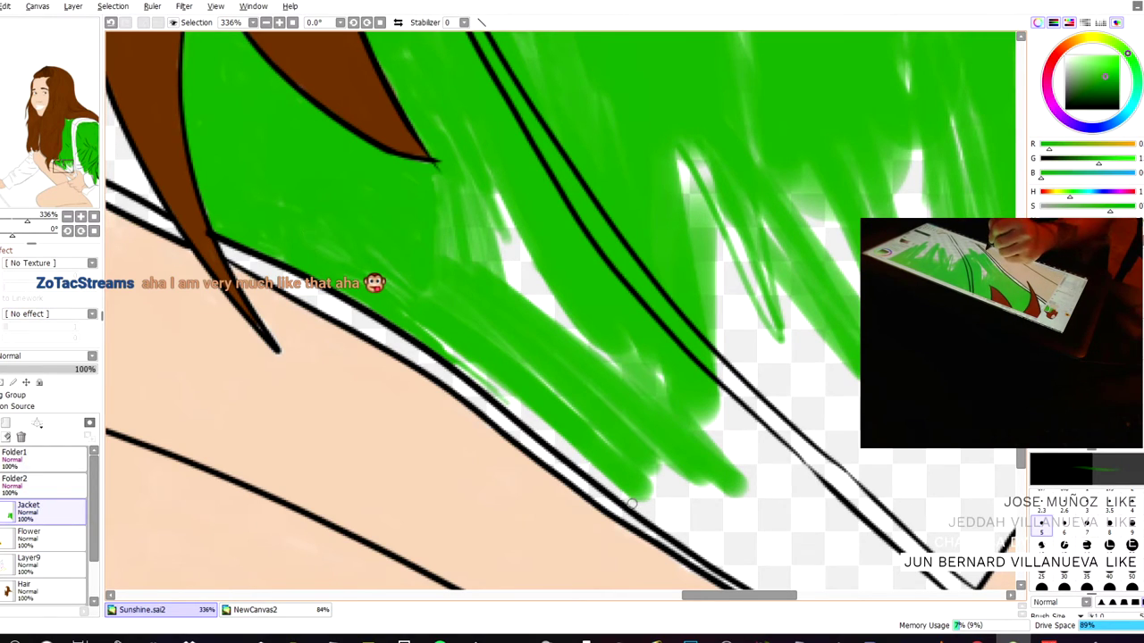
- Fill the white slivers between the green strokes and the next stretch of the hem line
{"action": "scroll", "coordinate": [432, 409], "scroll_direction": "up", "scroll_amount": 1}
{"action": "mouse_move", "coordinate": [543, 401]}
{"action": "left_mouse_down"}
{"action": "mouse_move", "coordinate": [418, 301]}
{"action": "mouse_move", "coordinate": [390, 277]}
{"action": "left_mouse_up"}
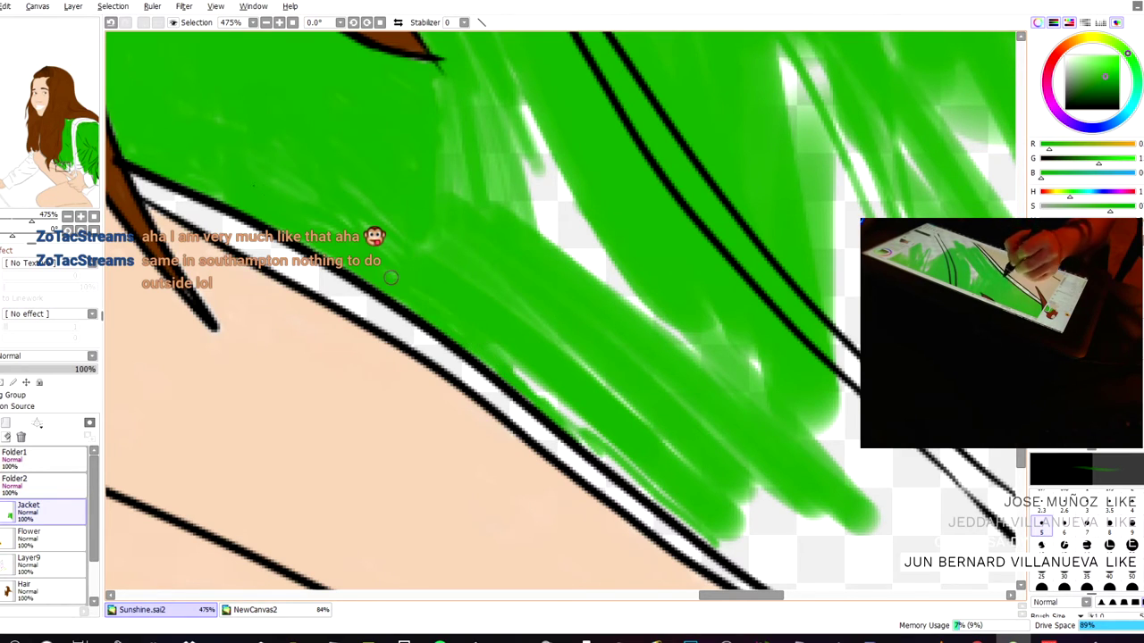
{"action": "mouse_move", "coordinate": [544, 404]}
{"action": "left_mouse_down"}
{"action": "mouse_move", "coordinate": [572, 418]}
{"action": "mouse_move", "coordinate": [483, 358]}
{"action": "mouse_move", "coordinate": [620, 466]}
{"action": "mouse_move", "coordinate": [550, 398]}
{"action": "mouse_move", "coordinate": [568, 404]}
{"action": "mouse_move", "coordinate": [668, 508]}
{"action": "left_mouse_up"}
{"action": "left_click_drag", "start_coordinate": [581, 376], "coordinate": [678, 456]}
- Enlarge the brush and fill the streaky gaps of the lower jacket with green down towards the hand
{"action": "scroll", "coordinate": [656, 373], "scroll_direction": "down", "scroll_amount": 4}
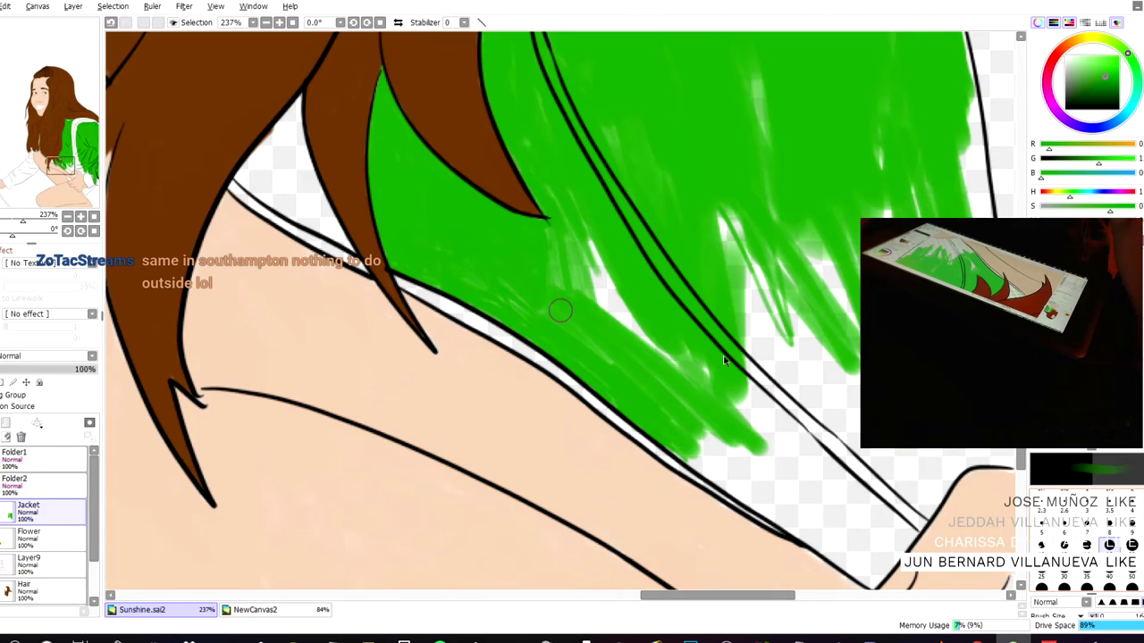
{"action": "left_click_drag", "start_coordinate": [470, 208], "coordinate": [237, 83]}
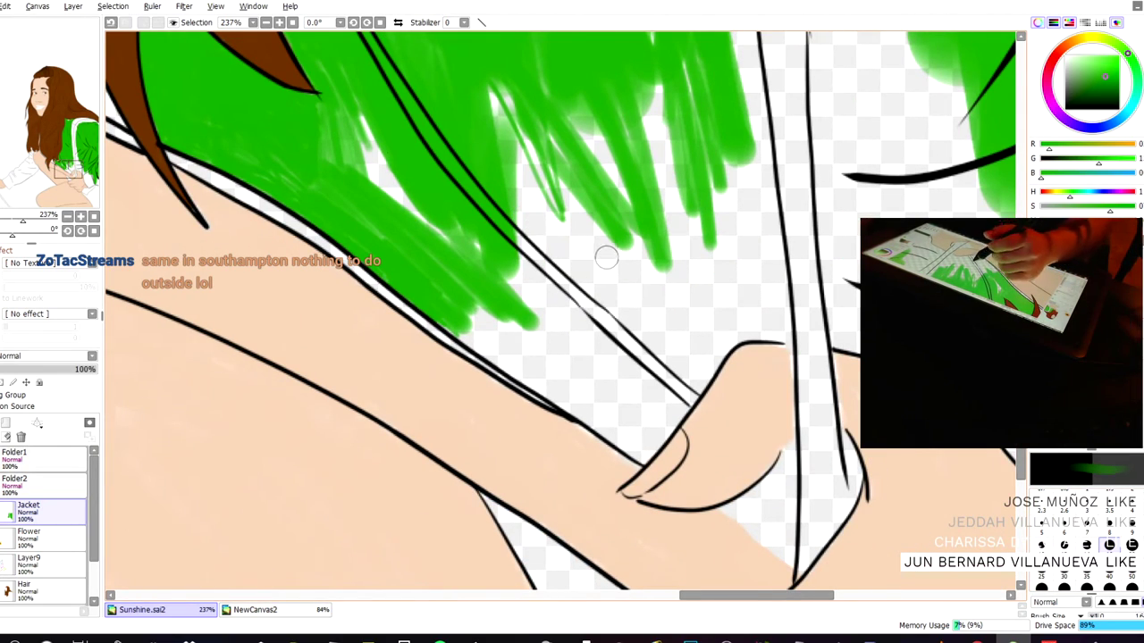
{"action": "mouse_move", "coordinate": [612, 205]}
{"action": "left_mouse_down"}
{"action": "mouse_move", "coordinate": [604, 295]}
{"action": "mouse_move", "coordinate": [536, 224]}
{"action": "mouse_move", "coordinate": [465, 196]}
{"action": "mouse_move", "coordinate": [485, 268]}
{"action": "mouse_move", "coordinate": [345, 132]}
{"action": "mouse_move", "coordinate": [387, 209]}
{"action": "mouse_move", "coordinate": [260, 144]}
{"action": "left_mouse_up"}
{"action": "mouse_move", "coordinate": [517, 286]}
{"action": "left_mouse_down"}
{"action": "mouse_move", "coordinate": [548, 172]}
{"action": "mouse_move", "coordinate": [589, 169]}
{"action": "mouse_move", "coordinate": [647, 108]}
{"action": "mouse_move", "coordinate": [691, 157]}
{"action": "mouse_move", "coordinate": [717, 133]}
{"action": "mouse_move", "coordinate": [744, 186]}
{"action": "mouse_move", "coordinate": [730, 236]}
{"action": "mouse_move", "coordinate": [662, 323]}
{"action": "mouse_move", "coordinate": [671, 352]}
{"action": "mouse_move", "coordinate": [712, 294]}
{"action": "mouse_move", "coordinate": [683, 344]}
{"action": "mouse_move", "coordinate": [696, 334]}
{"action": "mouse_move", "coordinate": [694, 268]}
{"action": "left_mouse_up"}
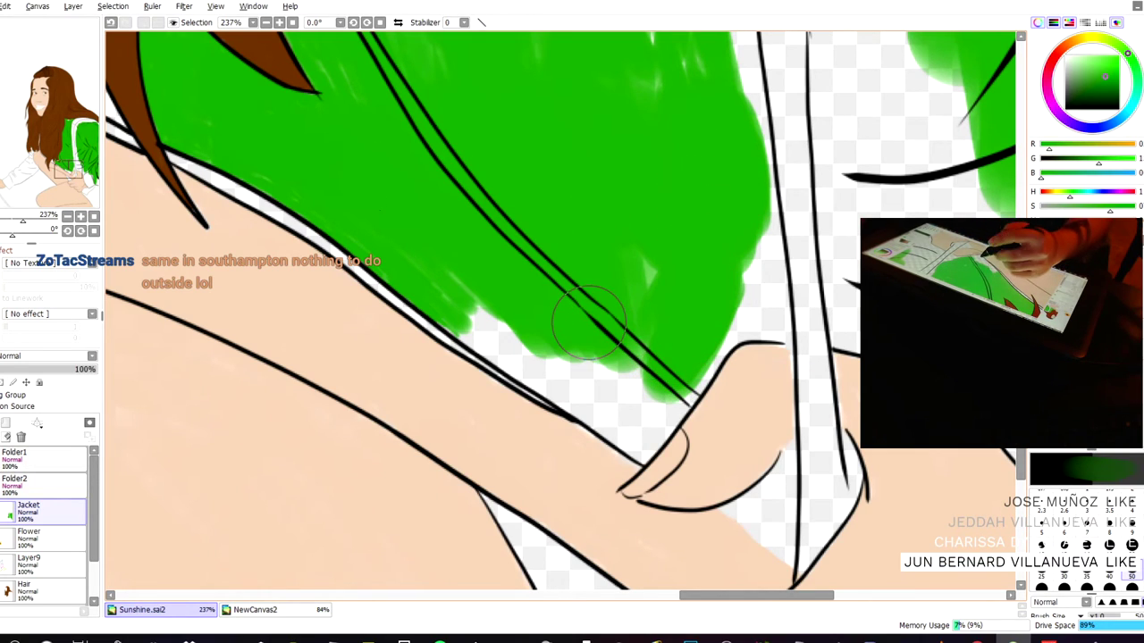
{"action": "mouse_move", "coordinate": [576, 264]}
{"action": "left_mouse_down"}
{"action": "mouse_move", "coordinate": [609, 360]}
{"action": "mouse_move", "coordinate": [551, 320]}
{"action": "mouse_move", "coordinate": [510, 326]}
{"action": "mouse_move", "coordinate": [541, 353]}
{"action": "mouse_move", "coordinate": [457, 300]}
{"action": "mouse_move", "coordinate": [491, 330]}
{"action": "mouse_move", "coordinate": [473, 303]}
{"action": "left_mouse_up"}
{"action": "mouse_move", "coordinate": [744, 245]}
{"action": "left_mouse_down"}
{"action": "mouse_move", "coordinate": [747, 281]}
{"action": "mouse_move", "coordinate": [742, 263]}
{"action": "left_mouse_up"}
{"action": "scroll", "coordinate": [689, 198], "scroll_direction": "down", "scroll_amount": 7}
{"action": "mouse_move", "coordinate": [457, 125]}
{"action": "left_mouse_down"}
{"action": "mouse_move", "coordinate": [500, 319]}
{"action": "mouse_move", "coordinate": [485, 344]}
{"action": "mouse_move", "coordinate": [462, 342]}
{"action": "left_mouse_up"}
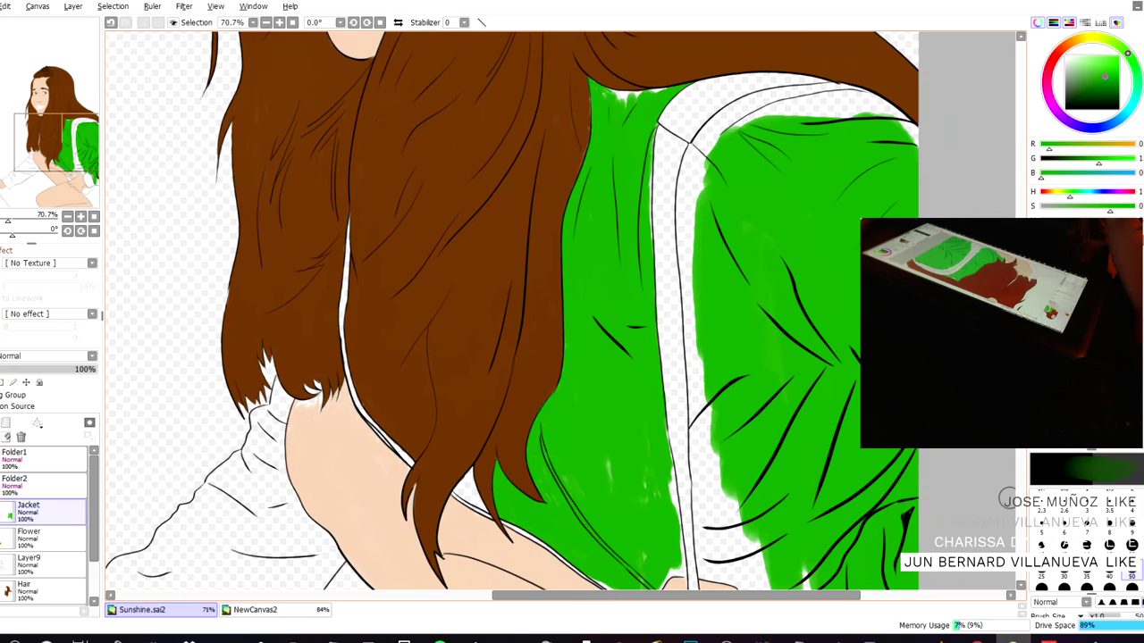
{"action": "scroll", "coordinate": [536, 232], "scroll_direction": "down", "scroll_amount": 4}
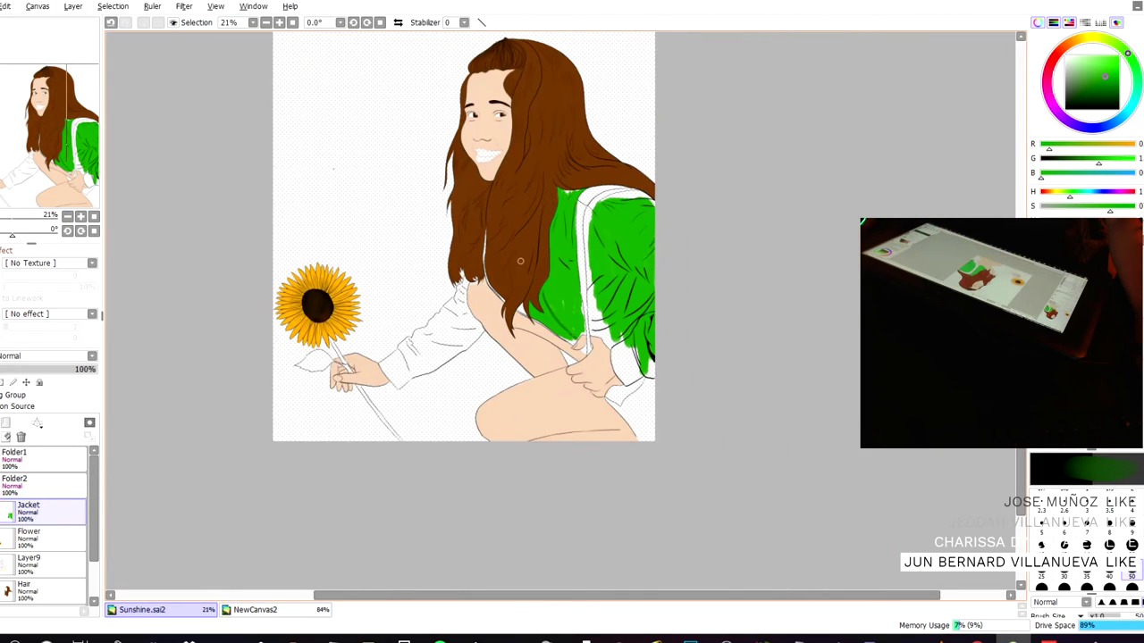
{"action": "scroll", "coordinate": [520, 261], "scroll_direction": "up", "scroll_amount": 4}
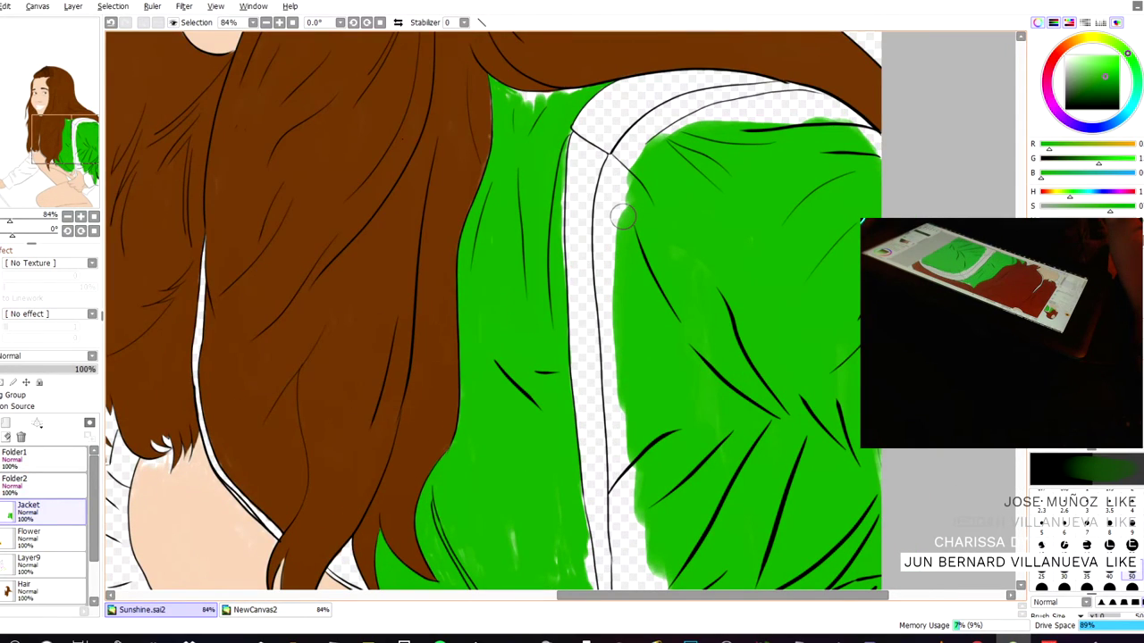
{"action": "left_click", "coordinate": [710, 41], "text": "alt"}
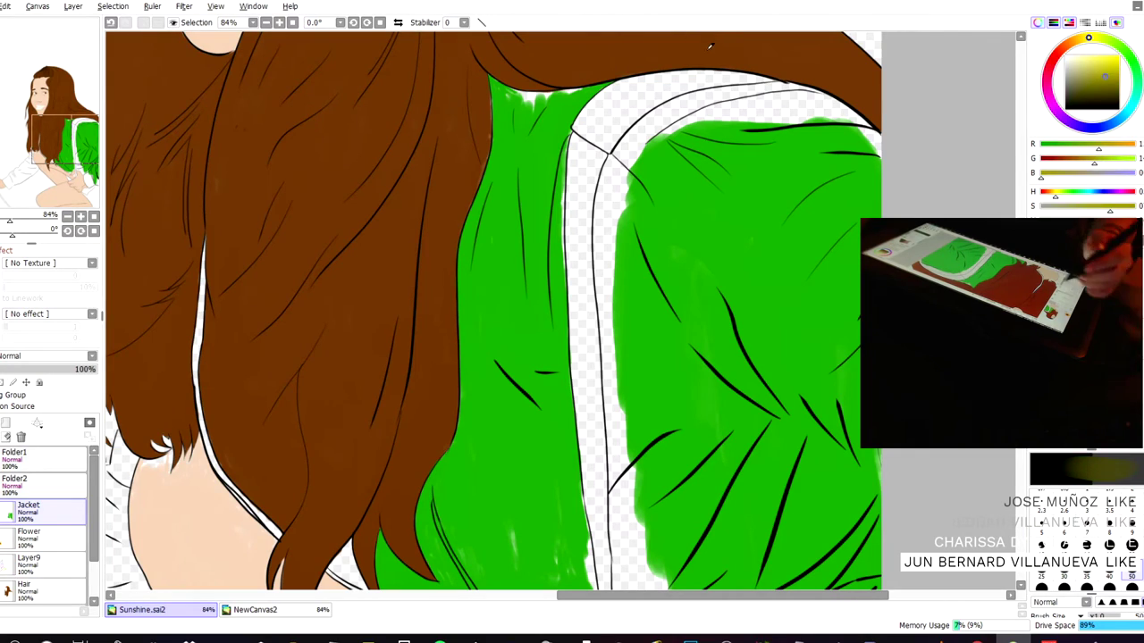
{"action": "left_click", "coordinate": [1116, 72]}
{"action": "mouse_move", "coordinate": [599, 196]}
{"action": "left_mouse_down"}
{"action": "mouse_move", "coordinate": [588, 181]}
{"action": "mouse_move", "coordinate": [586, 216]}
{"action": "left_mouse_up"}
{"action": "key", "text": "ctrl+z"}
{"action": "key", "text": "ctrl+z"}
{"action": "left_click", "coordinate": [1102, 38]}
{"action": "left_click", "coordinate": [1104, 69]}
{"action": "mouse_move", "coordinate": [586, 173]}
{"action": "left_mouse_down"}
{"action": "mouse_move", "coordinate": [585, 218]}
{"action": "mouse_move", "coordinate": [579, 164]}
{"action": "left_mouse_up"}
{"action": "key", "text": "ctrl+z"}
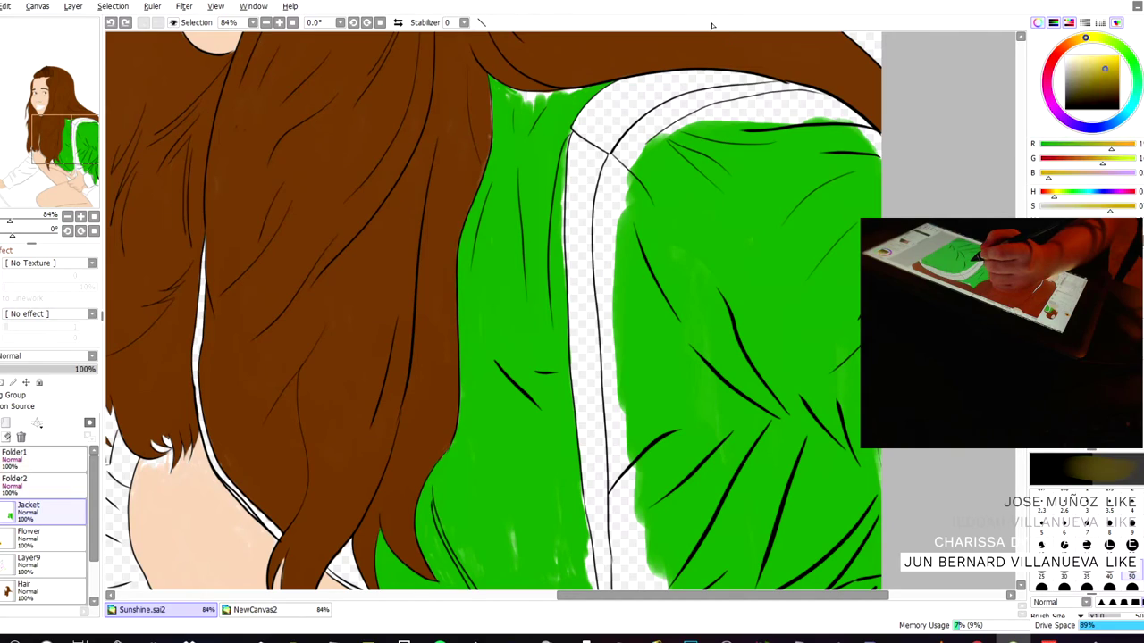
{"action": "left_click_drag", "start_coordinate": [579, 148], "coordinate": [581, 178]}
{"action": "key", "text": "ctrl+z"}
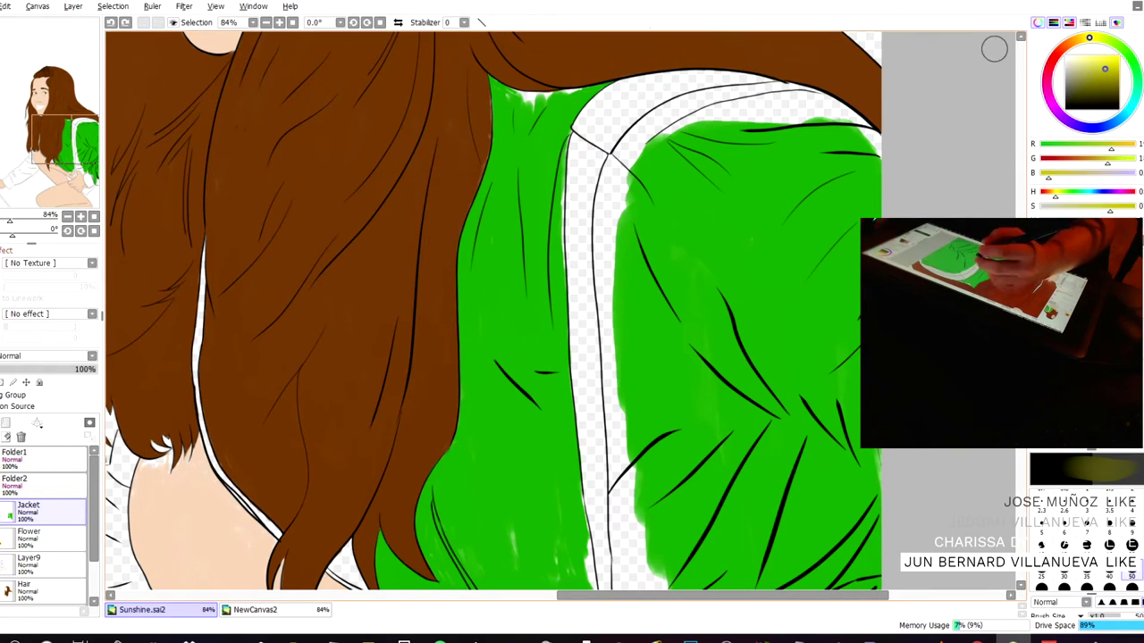
- Choose a bright yellow and, with a smaller brush, start colouring the jacket stripe just below the shoulder seam
{"action": "left_click_drag", "start_coordinate": [1104, 69], "coordinate": [1082, 38]}
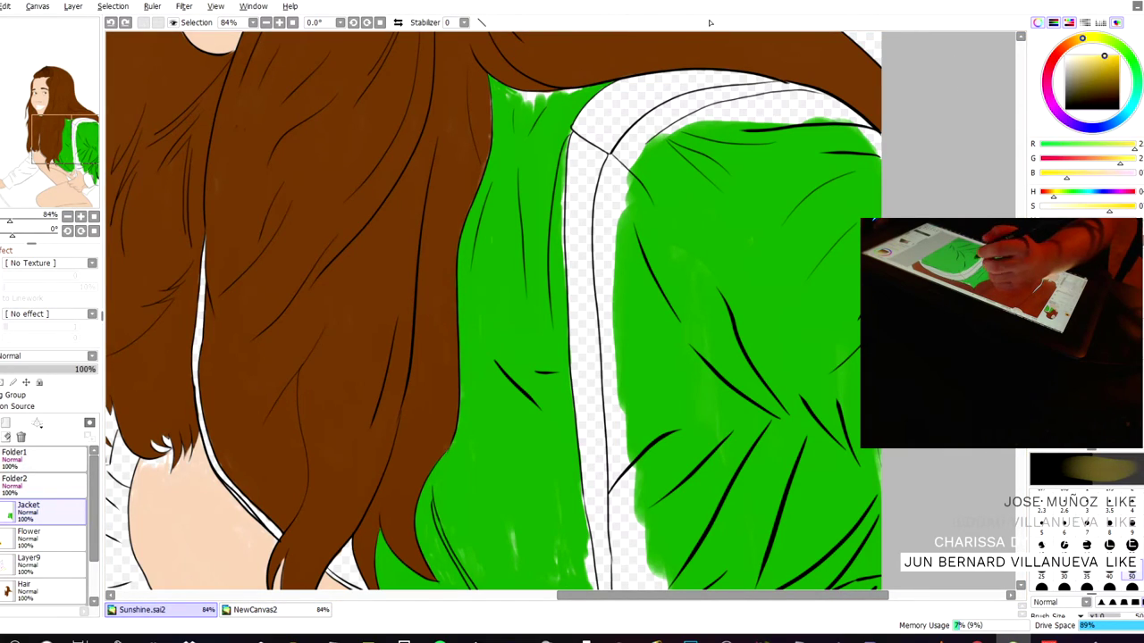
{"action": "left_click_drag", "start_coordinate": [580, 213], "coordinate": [578, 162]}
{"action": "key", "text": "ctrl+z"}
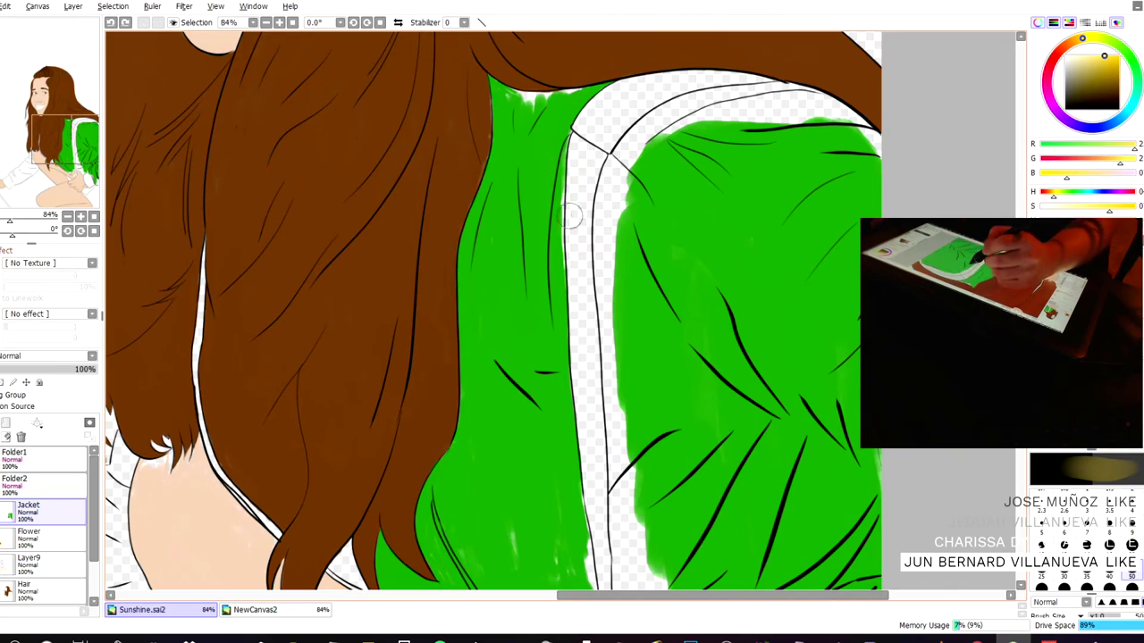
{"action": "scroll", "coordinate": [722, 156], "scroll_direction": "up", "scroll_amount": 3}
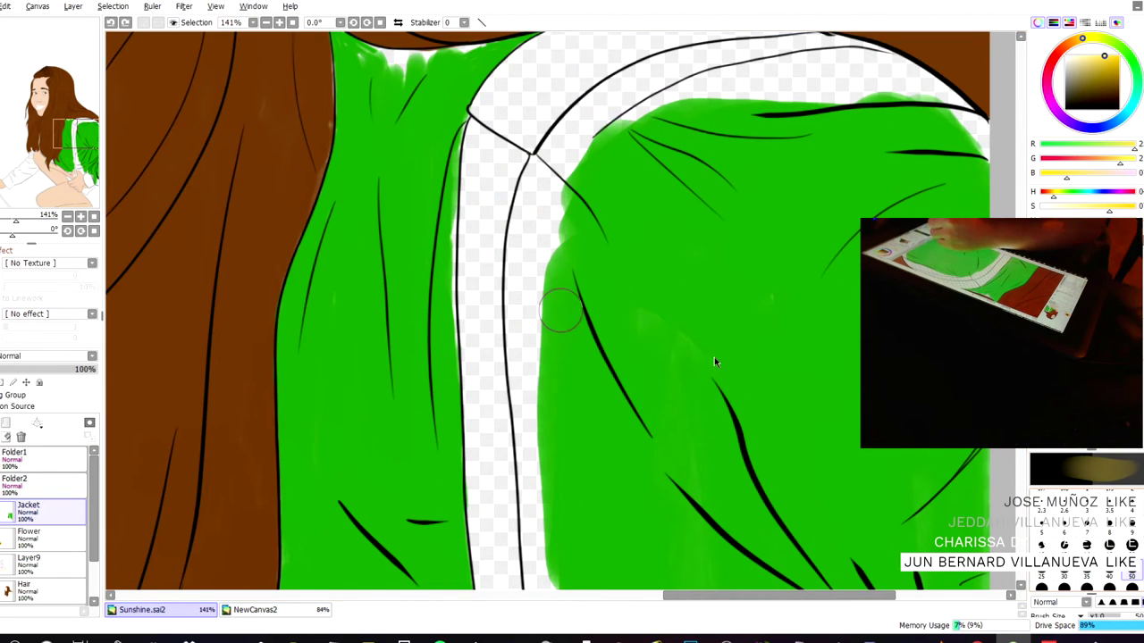
{"action": "mouse_move", "coordinate": [483, 206]}
{"action": "left_mouse_down"}
{"action": "mouse_move", "coordinate": [480, 238]}
{"action": "mouse_move", "coordinate": [480, 178]}
{"action": "mouse_move", "coordinate": [471, 219]}
{"action": "mouse_move", "coordinate": [469, 193]}
{"action": "mouse_move", "coordinate": [478, 250]}
{"action": "mouse_move", "coordinate": [492, 209]}
{"action": "mouse_move", "coordinate": [491, 273]}
{"action": "mouse_move", "coordinate": [499, 215]}
{"action": "mouse_move", "coordinate": [487, 129]}
{"action": "mouse_move", "coordinate": [492, 210]}
{"action": "mouse_move", "coordinate": [513, 158]}
{"action": "mouse_move", "coordinate": [502, 205]}
{"action": "mouse_move", "coordinate": [504, 173]}
{"action": "mouse_move", "coordinate": [516, 173]}
{"action": "mouse_move", "coordinate": [508, 162]}
{"action": "mouse_move", "coordinate": [521, 159]}
{"action": "mouse_move", "coordinate": [503, 212]}
{"action": "left_mouse_up"}
{"action": "key", "text": "ctrl+z"}
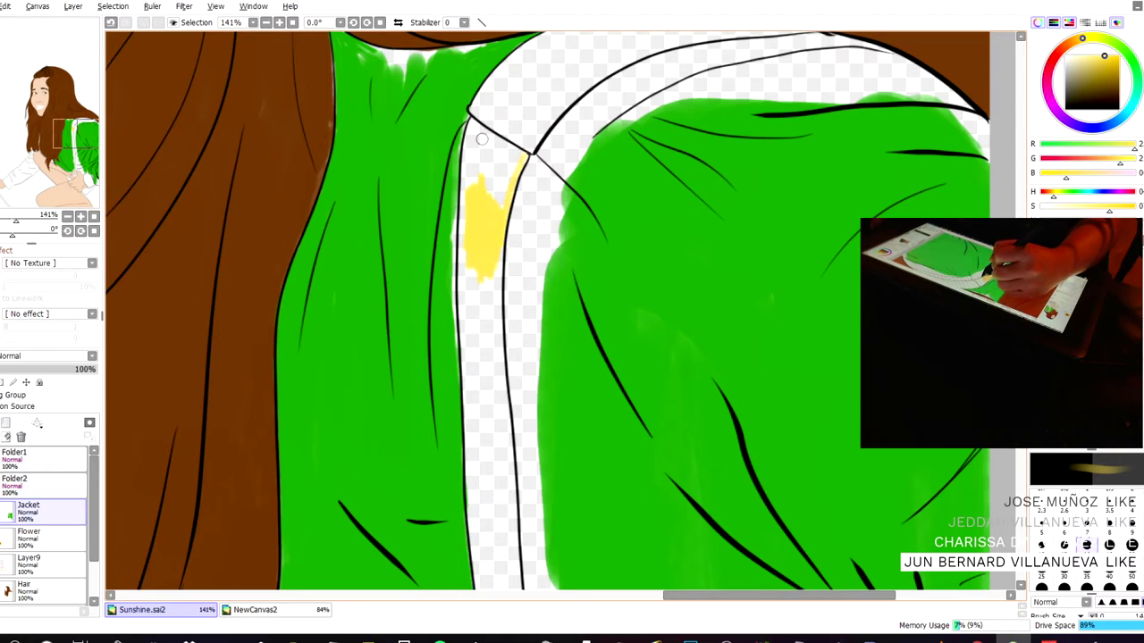
{"action": "left_click_drag", "start_coordinate": [474, 120], "coordinate": [466, 212]}
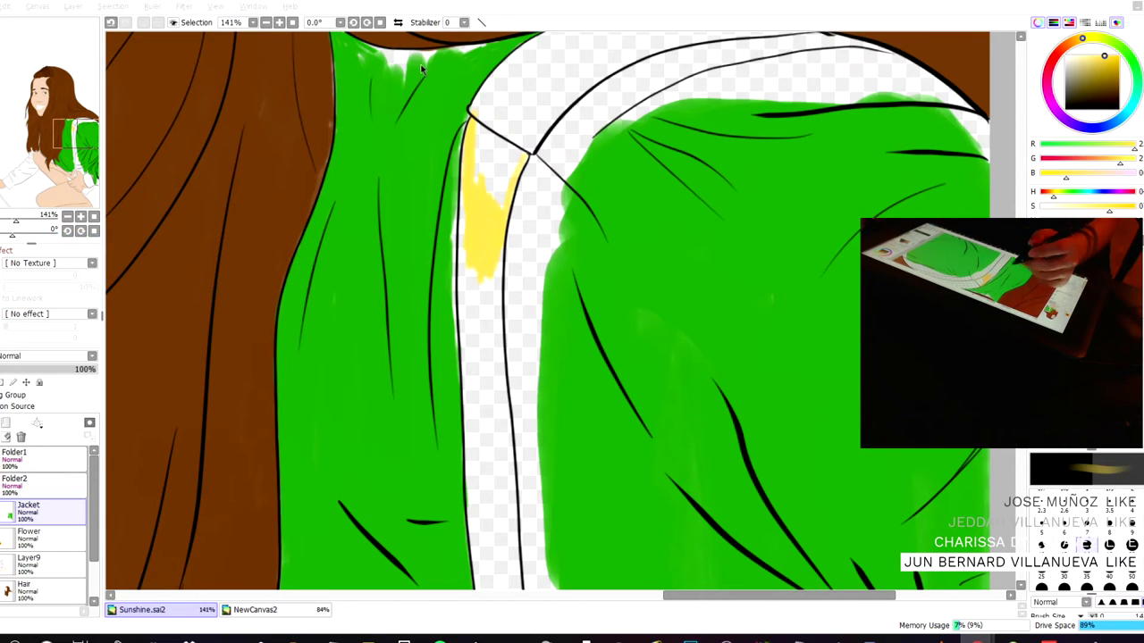
- Line both edges of the shoulder stripe above the seam with yellow, rotating the canvas to -94°
{"action": "left_click_drag", "start_coordinate": [327, 218], "coordinate": [295, 381]}
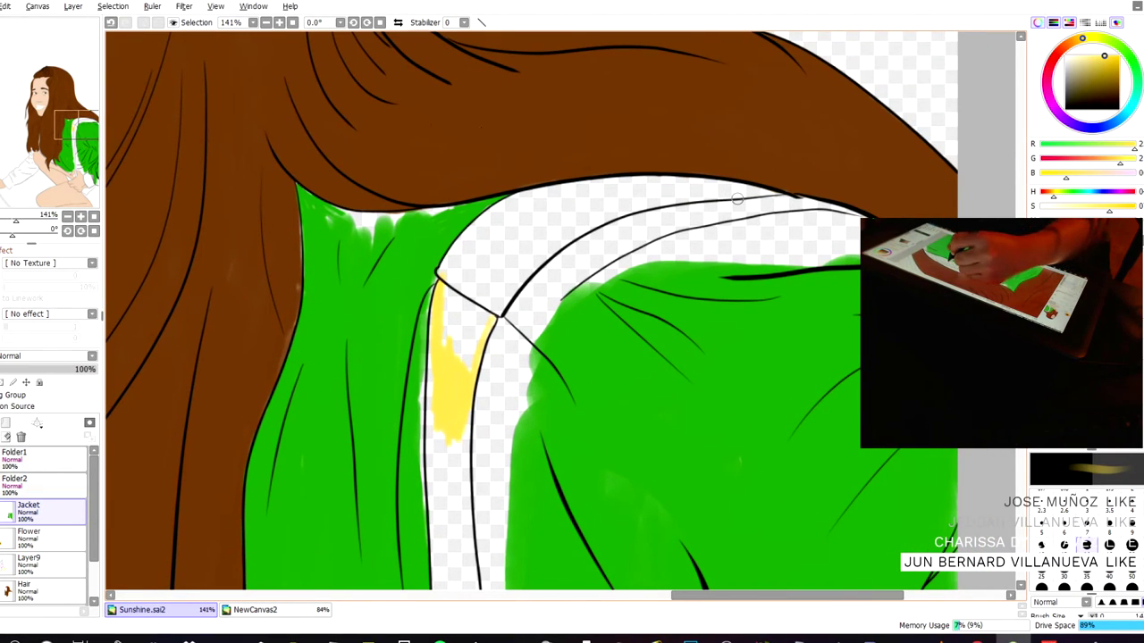
{"action": "mouse_move", "coordinate": [770, 191]}
{"action": "left_mouse_down"}
{"action": "mouse_move", "coordinate": [592, 221]}
{"action": "mouse_move", "coordinate": [603, 219]}
{"action": "mouse_move", "coordinate": [502, 319]}
{"action": "left_mouse_up"}
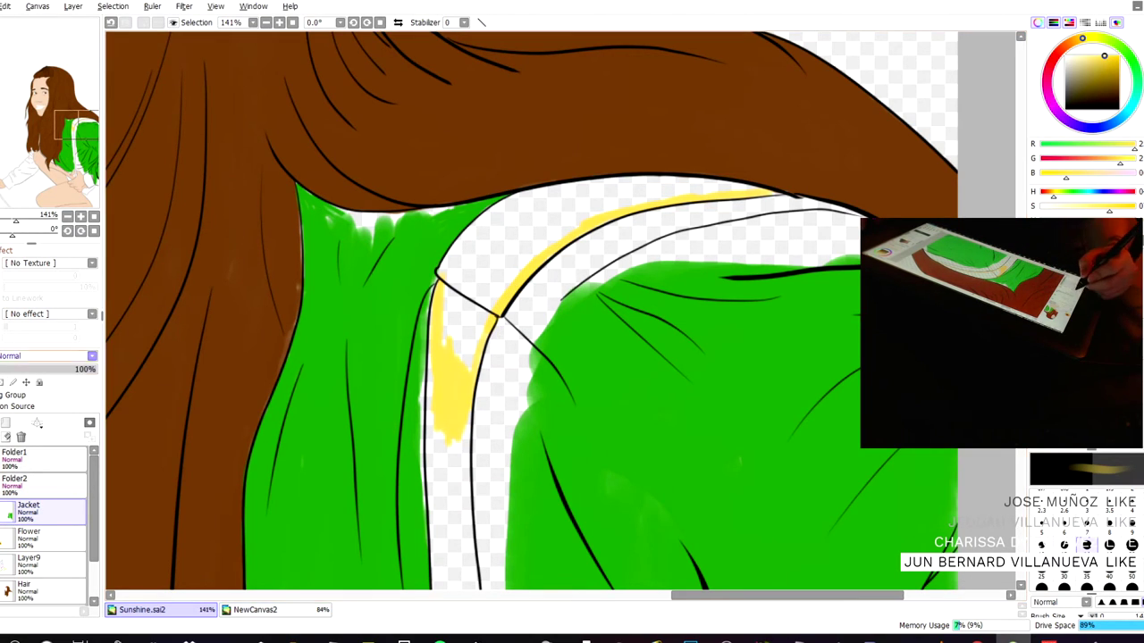
{"action": "left_click_drag", "start_coordinate": [12, 231], "coordinate": [0, 231]}
{"action": "mouse_move", "coordinate": [426, 143]}
{"action": "left_mouse_down"}
{"action": "mouse_move", "coordinate": [427, 112]}
{"action": "mouse_move", "coordinate": [422, 168]}
{"action": "mouse_move", "coordinate": [436, 225]}
{"action": "left_mouse_up"}
{"action": "key", "text": "ctrl+z"}
{"action": "mouse_move", "coordinate": [477, 395]}
{"action": "left_mouse_down"}
{"action": "mouse_move", "coordinate": [444, 344]}
{"action": "mouse_move", "coordinate": [430, 256]}
{"action": "mouse_move", "coordinate": [430, 284]}
{"action": "mouse_move", "coordinate": [427, 273]}
{"action": "mouse_move", "coordinate": [425, 114]}
{"action": "left_mouse_up"}
{"action": "mouse_move", "coordinate": [422, 174]}
{"action": "left_mouse_down"}
{"action": "mouse_move", "coordinate": [434, 302]}
{"action": "mouse_move", "coordinate": [461, 366]}
{"action": "mouse_move", "coordinate": [490, 415]}
{"action": "mouse_move", "coordinate": [533, 435]}
{"action": "left_mouse_up"}
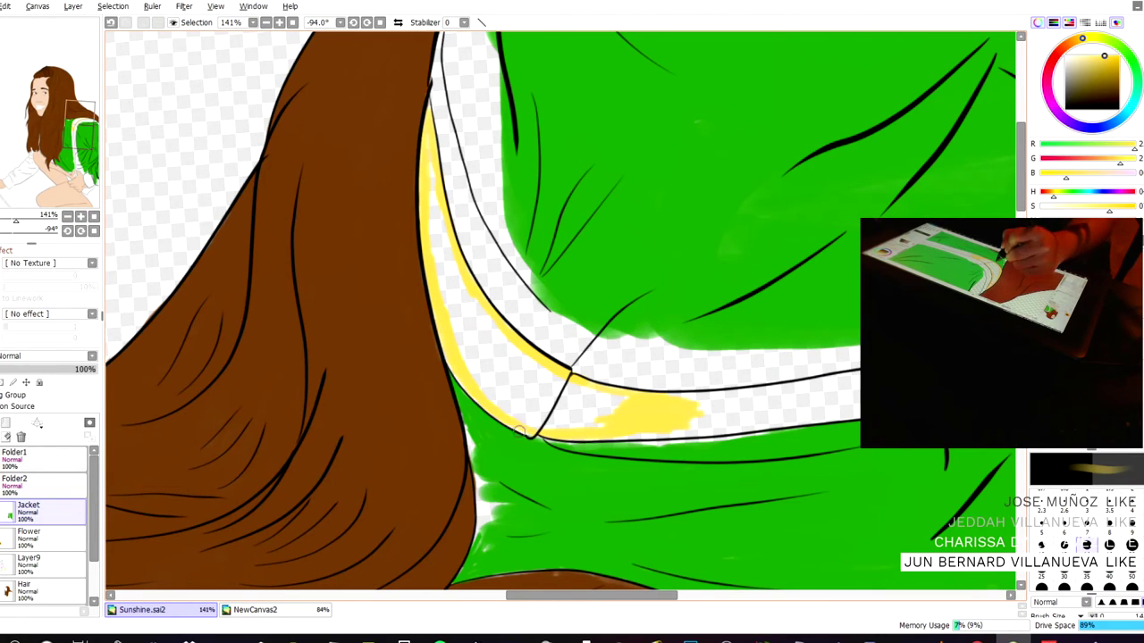
{"action": "left_click_drag", "start_coordinate": [471, 393], "coordinate": [445, 354]}
{"action": "key", "text": "ctrl+z"}
- Bucket-fill the enclosed transparent area between the shoulder stripe's yellow edges with the same yellow
{"action": "scroll", "coordinate": [454, 348], "scroll_direction": "up", "scroll_amount": 3}
{"action": "scroll", "coordinate": [455, 347], "scroll_direction": "up", "scroll_amount": 2}
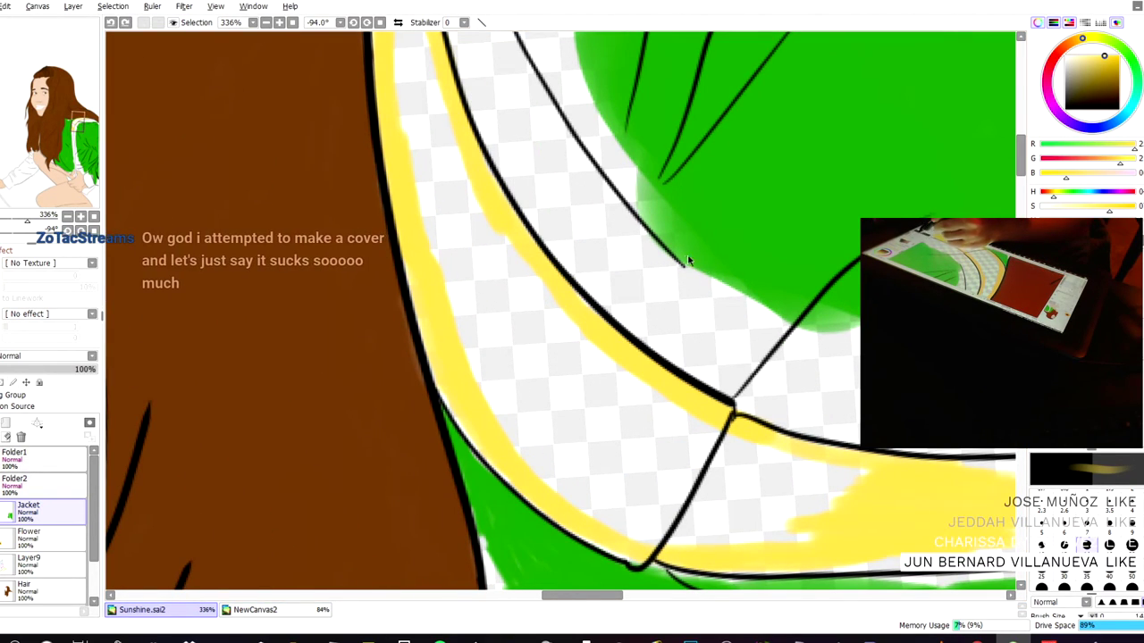
{"action": "key", "text": "e"}
{"action": "key", "text": "g"}
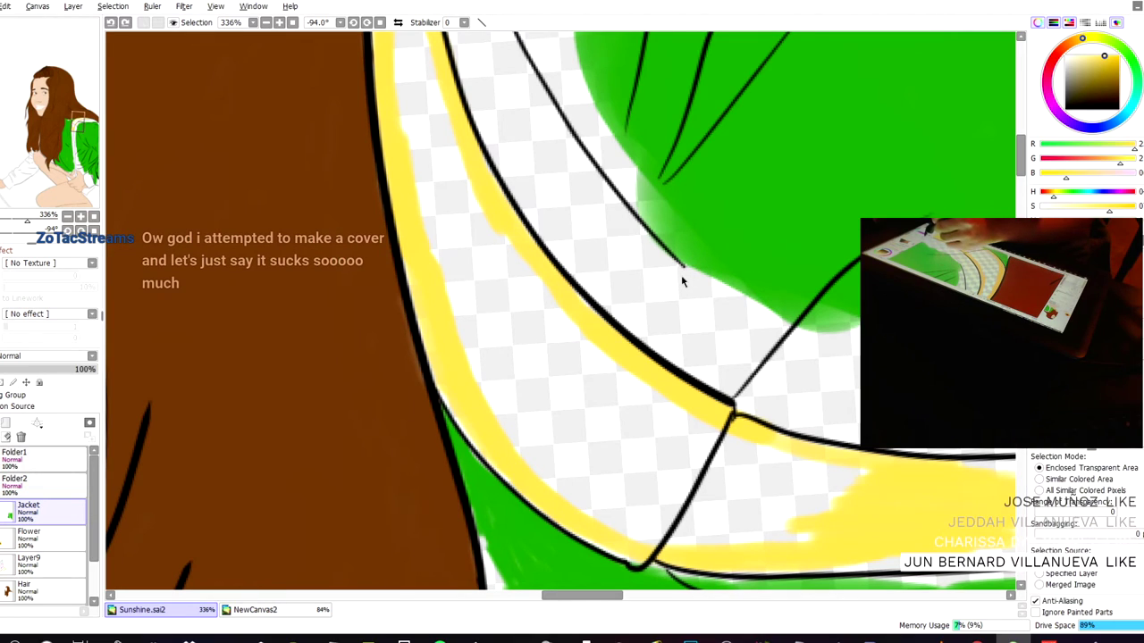
{"action": "left_click", "coordinate": [473, 268]}
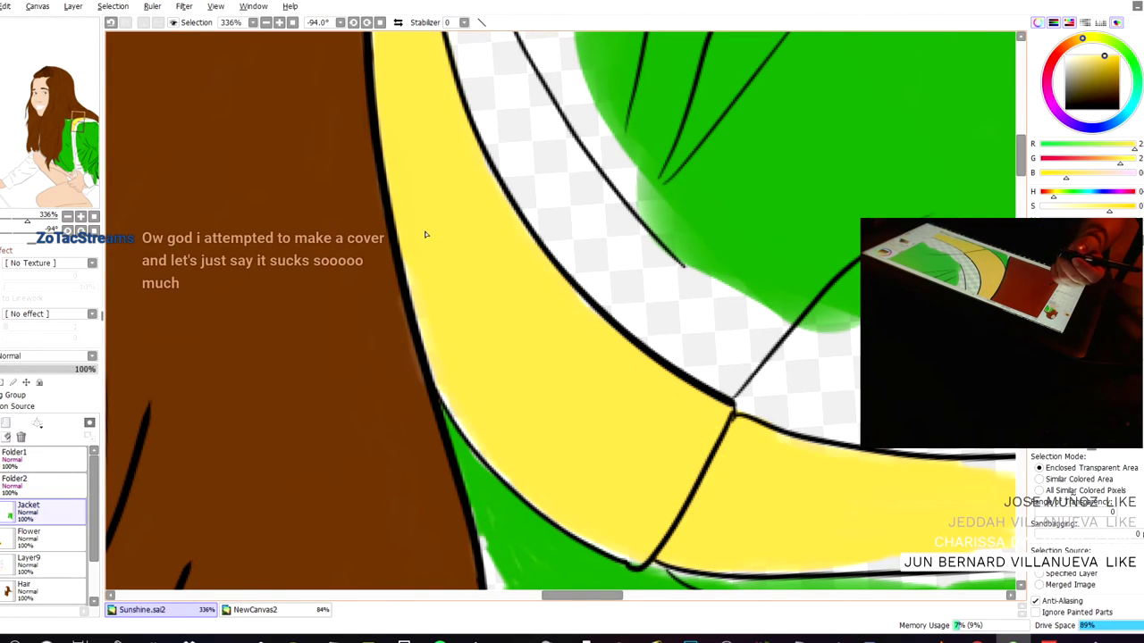
{"action": "key", "text": "Page_Down"}
{"action": "key", "text": "Page_Down"}
{"action": "key", "text": "Page_Down"}
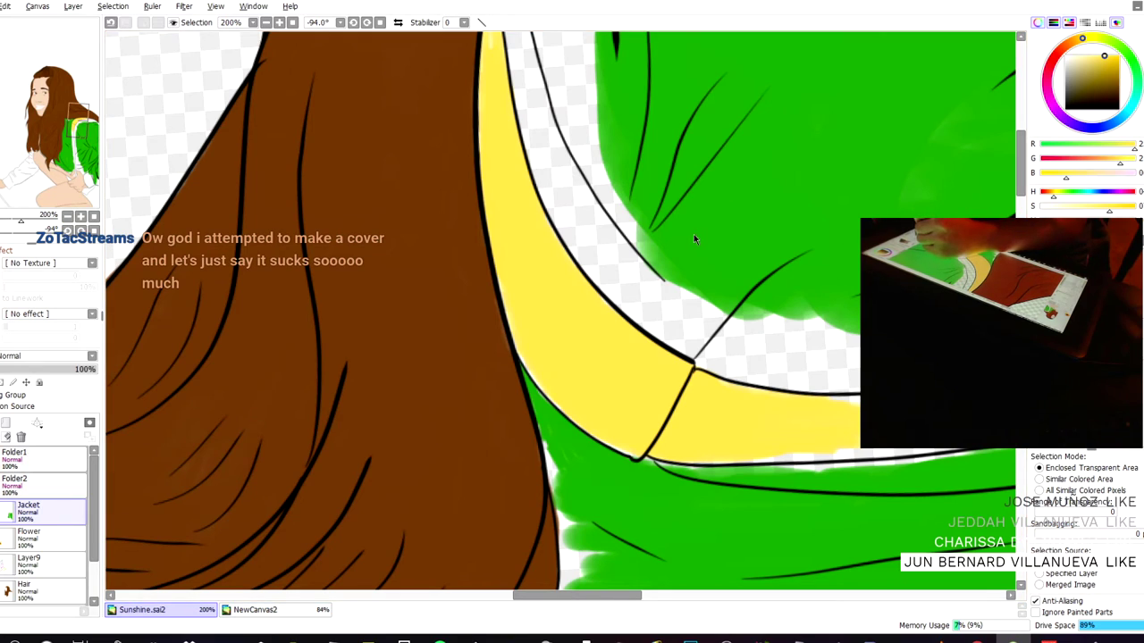
- Shrink the brush and paint yellow over the pale gaps along the shoulder stripe's edge beside the hair
{"action": "key", "text": "b"}
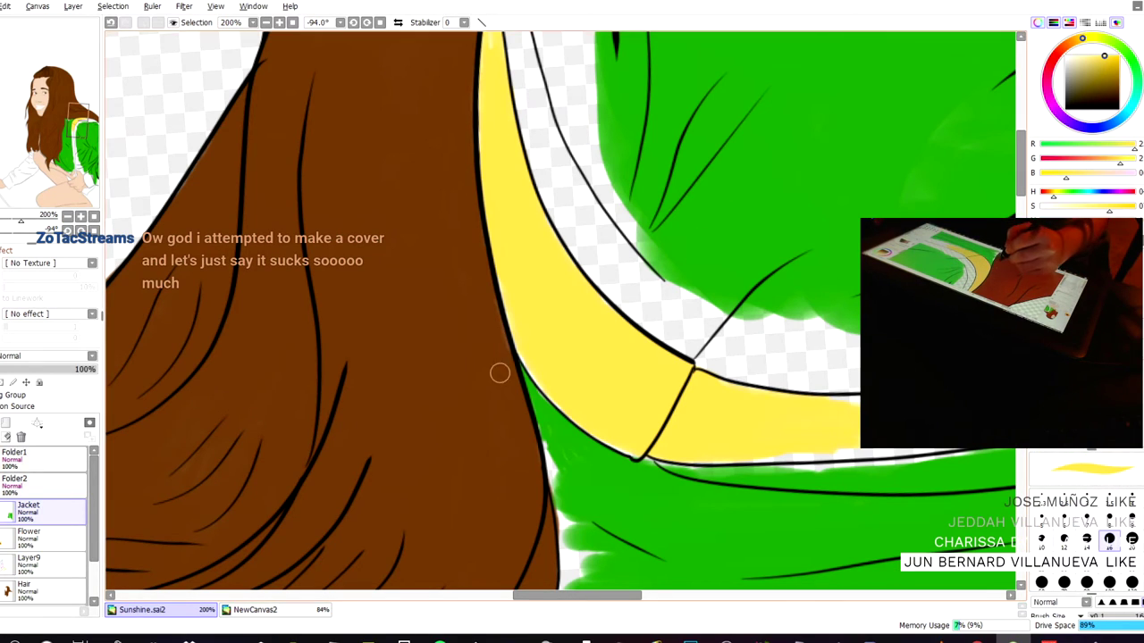
{"action": "scroll", "coordinate": [501, 372], "scroll_direction": "up", "scroll_amount": 7}
{"action": "key", "text": "bracketleft"}
{"action": "key", "text": "bracketleft"}
{"action": "key", "text": "bracketleft"}
{"action": "key", "text": "bracketleft"}
{"action": "key", "text": "bracketleft"}
{"action": "key", "text": "bracketleft"}
{"action": "key", "text": "bracketleft"}
{"action": "key", "text": "bracketleft"}
{"action": "key", "text": "bracketleft"}
{"action": "key", "text": "bracketleft"}
{"action": "key", "text": "bracketleft"}
{"action": "key", "text": "bracketleft"}
{"action": "left_click_drag", "start_coordinate": [577, 387], "coordinate": [543, 327]}
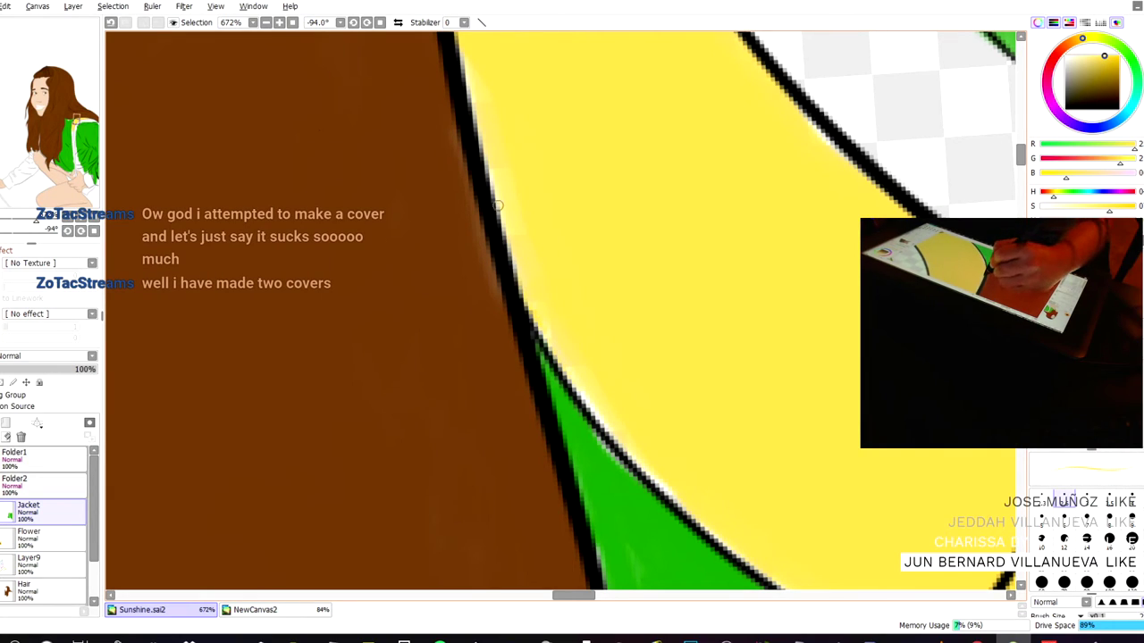
{"action": "left_click_drag", "start_coordinate": [297, 47], "coordinate": [301, 58]}
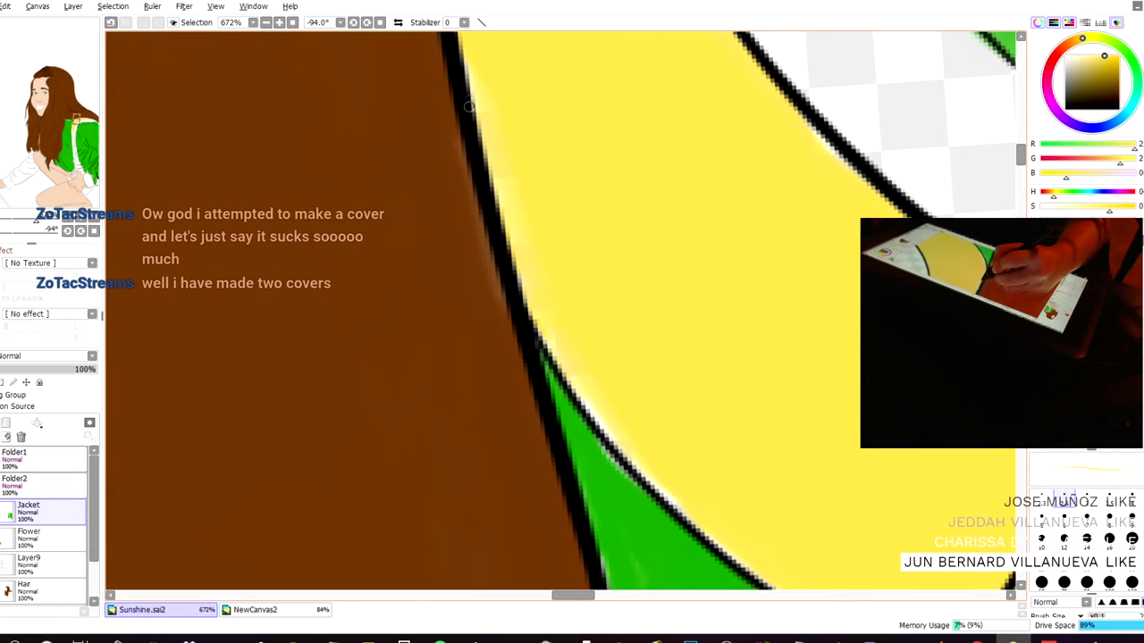
{"action": "left_click_drag", "start_coordinate": [476, 111], "coordinate": [464, 49]}
{"action": "left_click_drag", "start_coordinate": [598, 416], "coordinate": [615, 440]}
{"action": "scroll", "coordinate": [526, 285], "scroll_direction": "down", "scroll_amount": 2}
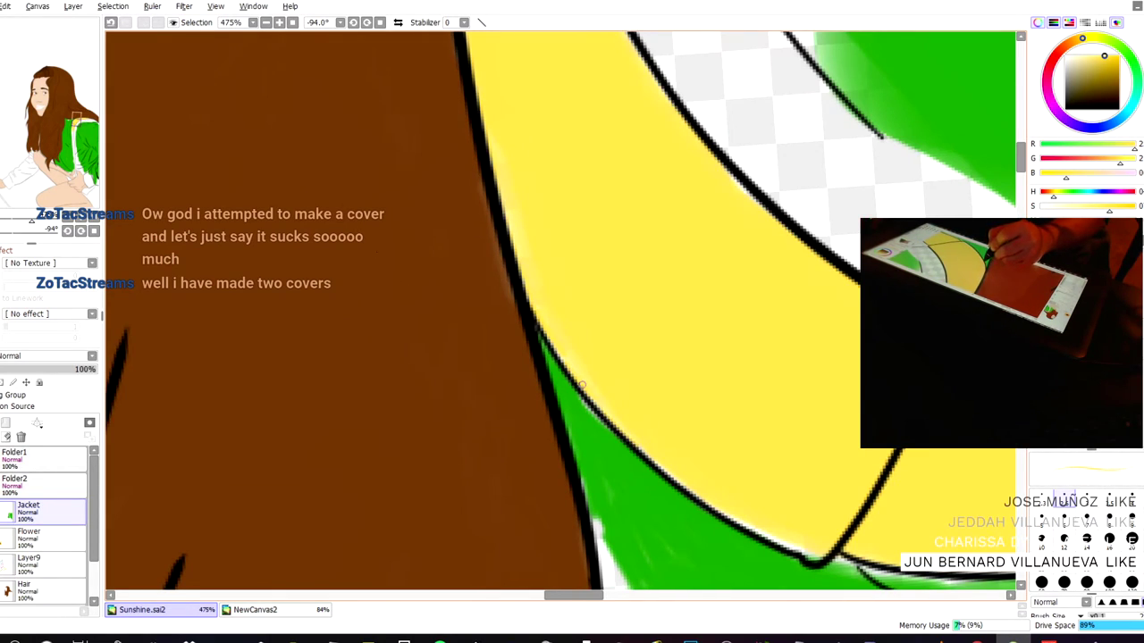
- Touch up the shoulder stripe's outer edge with yellow down to the corner at the seam
{"action": "key", "text": "ctrl+plus"}
{"action": "key", "text": "ctrl+plus"}
{"action": "key", "text": "ctrl+plus"}
{"action": "left_click_drag", "start_coordinate": [488, 265], "coordinate": [329, 161]}
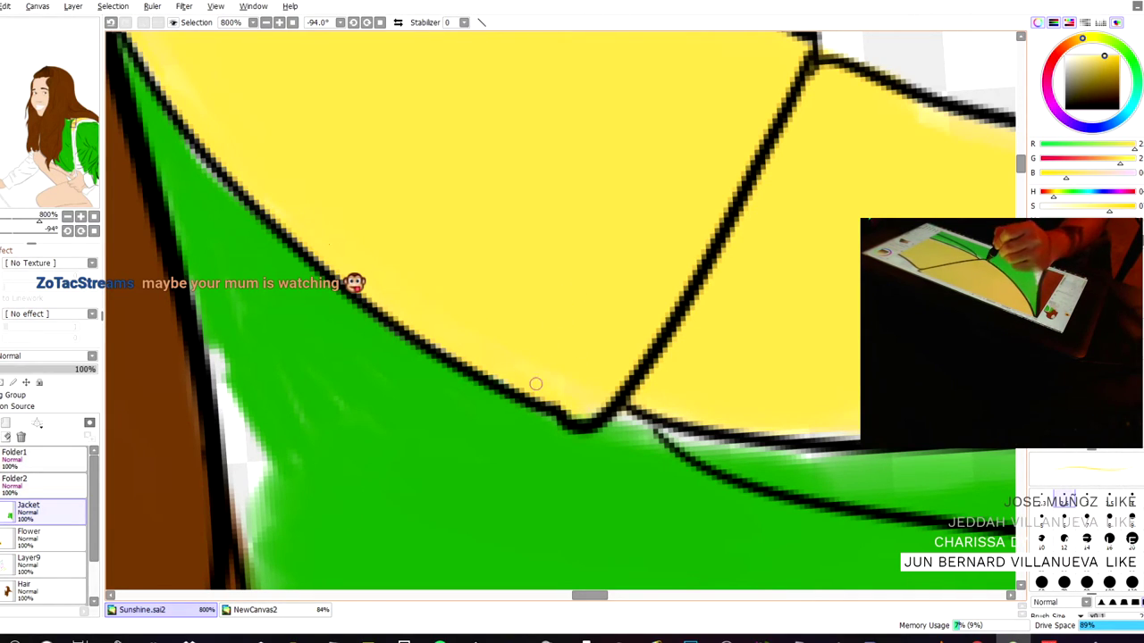
{"action": "scroll", "coordinate": [586, 386], "scroll_direction": "down", "scroll_amount": 1}
{"action": "scroll", "coordinate": [586, 386], "scroll_direction": "down", "scroll_amount": 4}
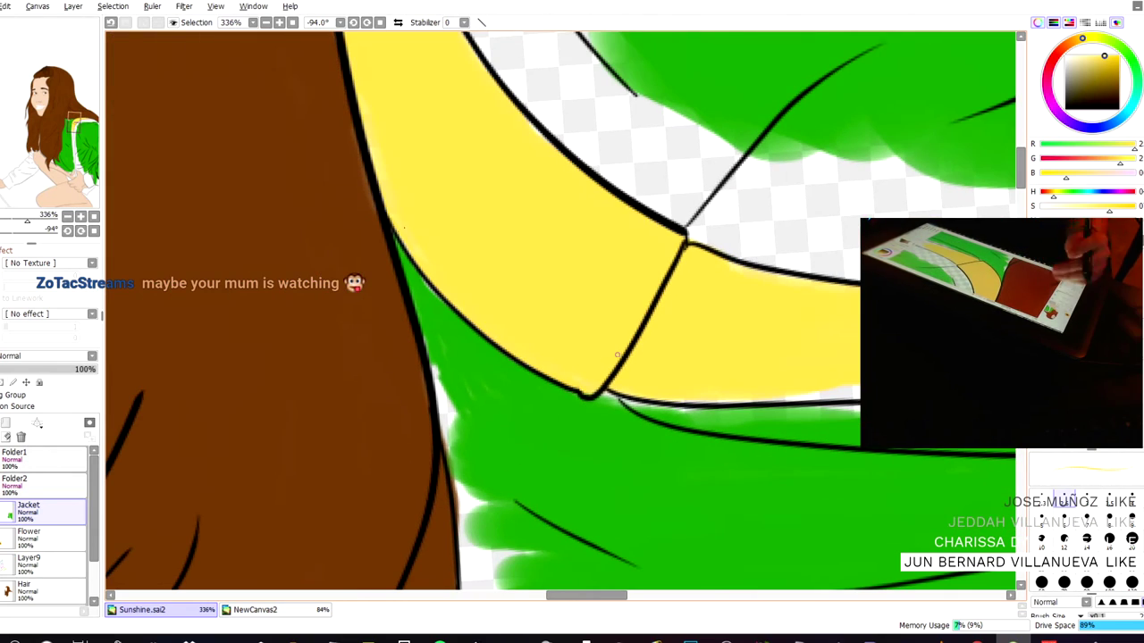
{"action": "mouse_move", "coordinate": [471, 177]}
{"action": "left_mouse_down"}
{"action": "mouse_move", "coordinate": [257, 164]}
{"action": "mouse_move", "coordinate": [290, 183]}
{"action": "left_mouse_up"}
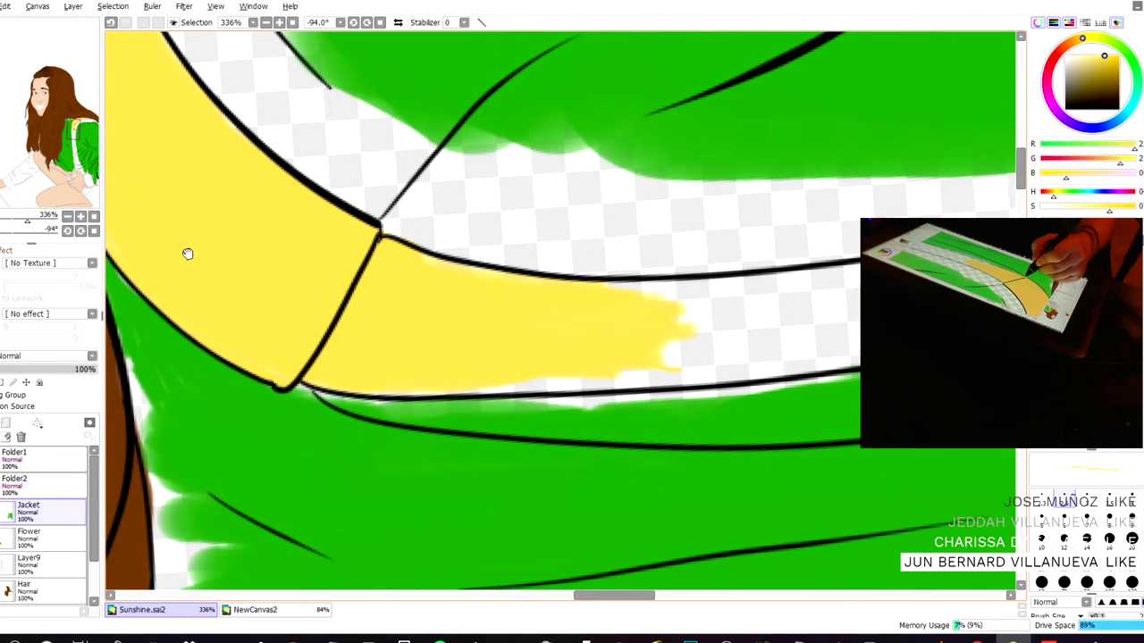
- Rotate the canvas to 10°, enlarge the brush to 12 and paint yellow along the shoulder stripe's edges below the seam
{"action": "scroll", "coordinate": [331, 360], "scroll_direction": "up", "scroll_amount": 8}
{"action": "scroll", "coordinate": [301, 429], "scroll_direction": "down", "scroll_amount": 7}
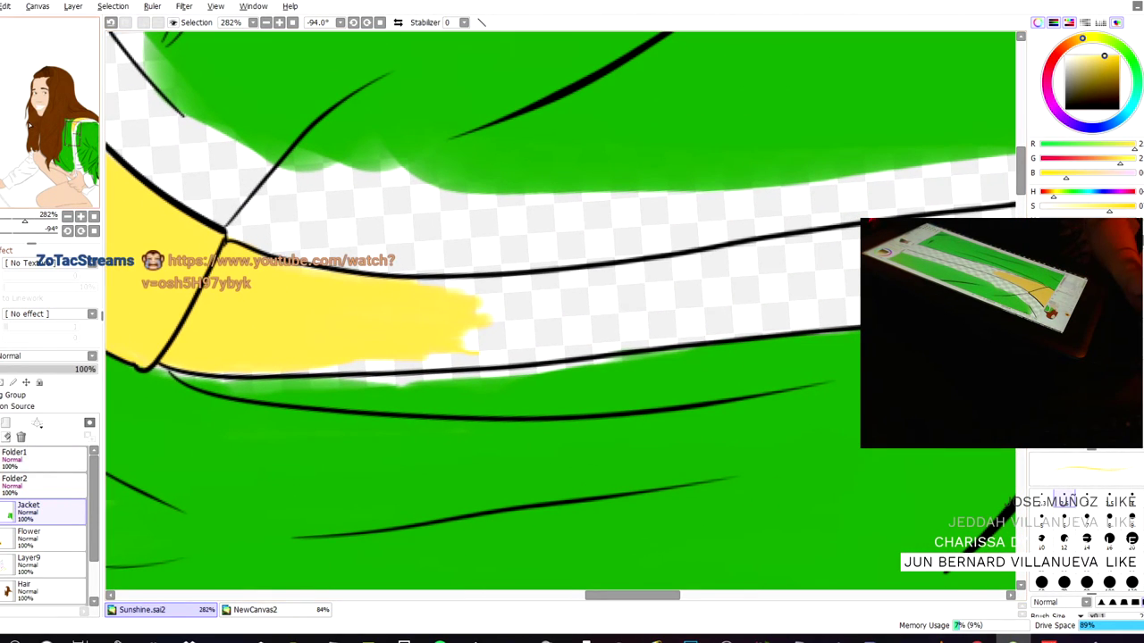
{"action": "mouse_move", "coordinate": [25, 220]}
{"action": "left_mouse_down"}
{"action": "mouse_move", "coordinate": [35, 220]}
{"action": "mouse_move", "coordinate": [5, 234]}
{"action": "mouse_move", "coordinate": [15, 234]}
{"action": "left_mouse_up"}
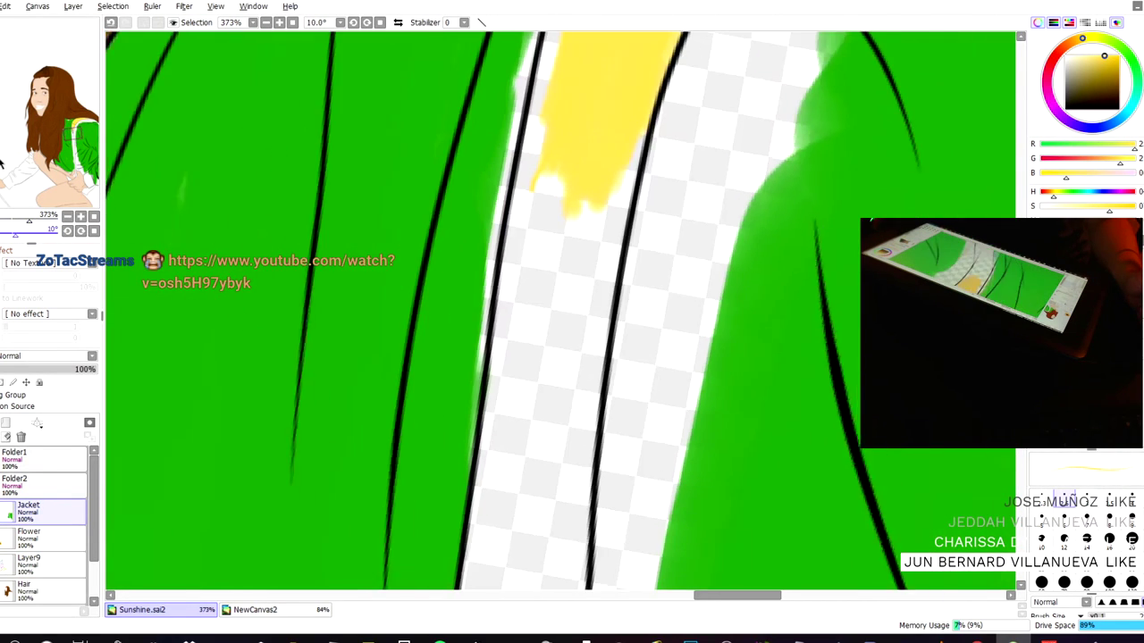
{"action": "mouse_move", "coordinate": [377, 153]}
{"action": "left_mouse_down"}
{"action": "mouse_move", "coordinate": [425, 276]}
{"action": "mouse_move", "coordinate": [427, 323]}
{"action": "left_mouse_up"}
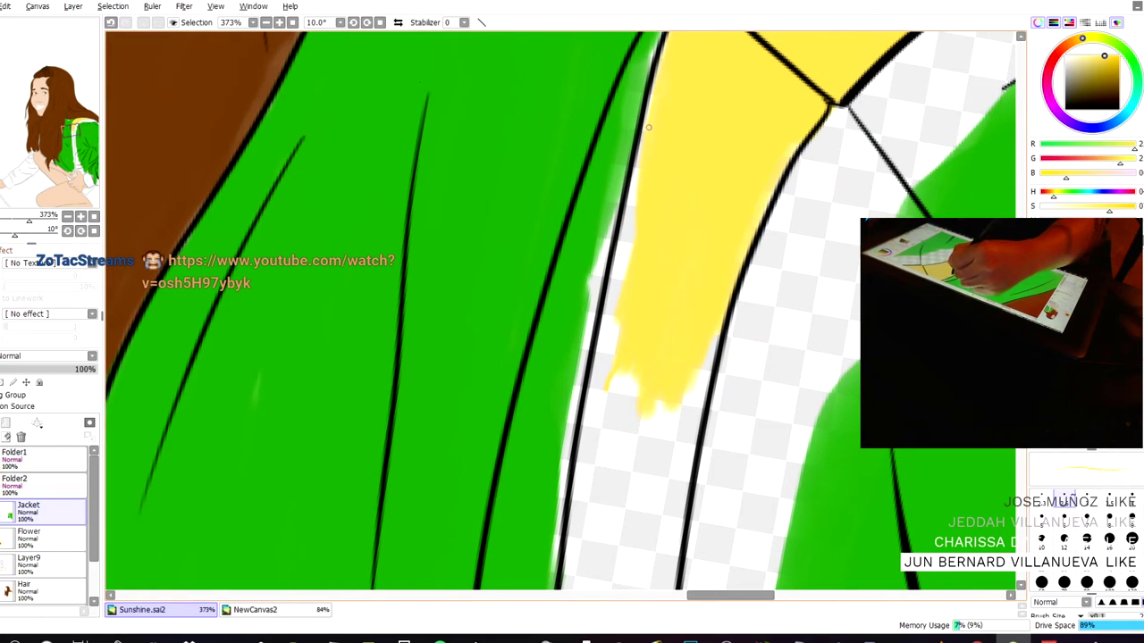
{"action": "mouse_move", "coordinate": [560, 311]}
{"action": "left_mouse_down", "text": "ctrl+alt"}
{"action": "mouse_move", "coordinate": [701, 367]}
{"action": "mouse_move", "coordinate": [693, 358]}
{"action": "left_mouse_up", "text": "ctrl+alt"}
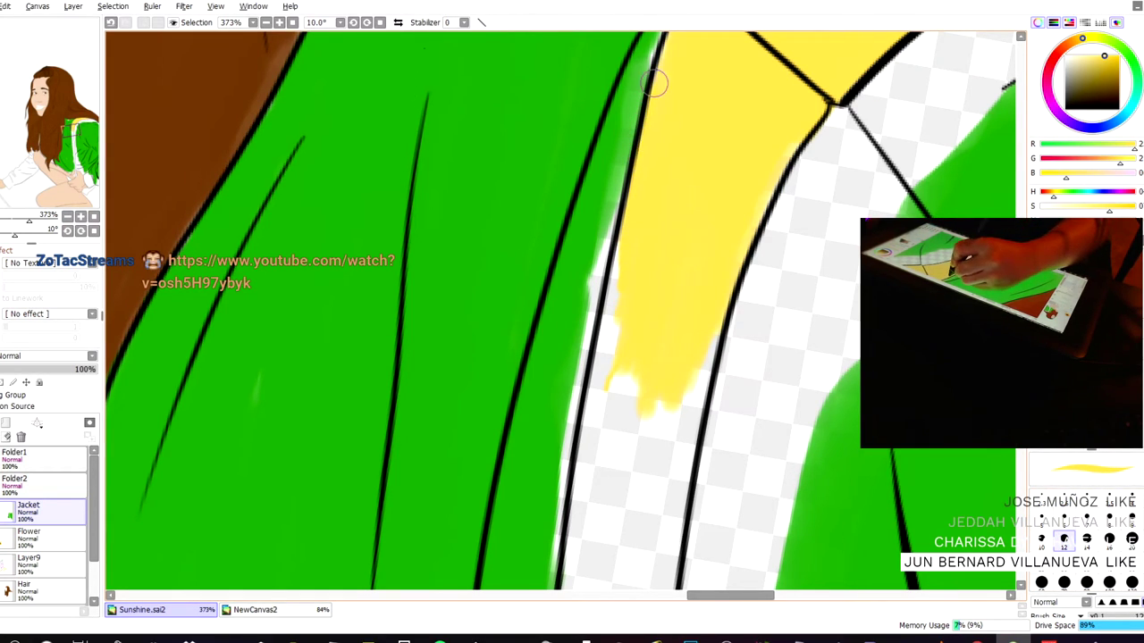
{"action": "left_click_drag", "start_coordinate": [724, 300], "coordinate": [670, 545]}
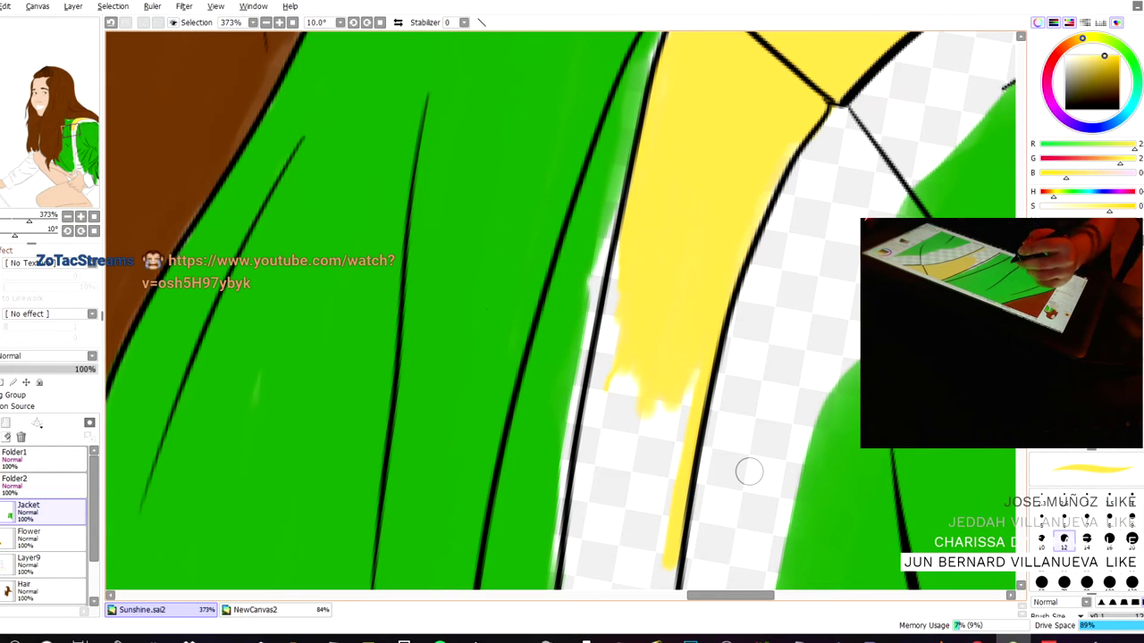
- Extend the yellow lining farther down both edges of the stripe, just inside its black outlines
{"action": "mouse_move", "coordinate": [389, 289]}
{"action": "left_mouse_down"}
{"action": "mouse_move", "coordinate": [362, 222]}
{"action": "mouse_move", "coordinate": [352, 95]}
{"action": "left_mouse_up"}
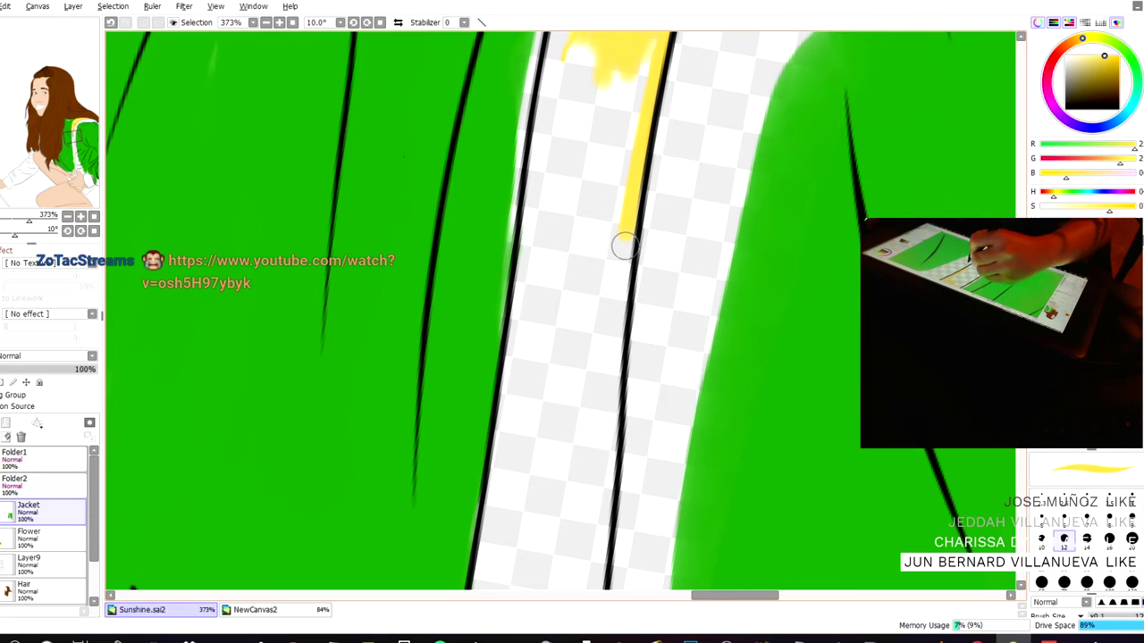
{"action": "left_click_drag", "start_coordinate": [622, 230], "coordinate": [614, 331]}
{"action": "left_click_drag", "start_coordinate": [620, 258], "coordinate": [591, 577]}
{"action": "left_click_drag", "start_coordinate": [375, 69], "coordinate": [473, 153]}
{"action": "left_click_drag", "start_coordinate": [436, 108], "coordinate": [461, 197]}
{"action": "left_click_drag", "start_coordinate": [706, 82], "coordinate": [681, 216]}
{"action": "left_click_drag", "start_coordinate": [709, 77], "coordinate": [676, 248]}
{"action": "left_click_drag", "start_coordinate": [684, 178], "coordinate": [671, 272]}
{"action": "mouse_move", "coordinate": [687, 139]}
{"action": "left_mouse_down"}
{"action": "mouse_move", "coordinate": [655, 323]}
{"action": "mouse_move", "coordinate": [659, 378]}
{"action": "left_mouse_up"}
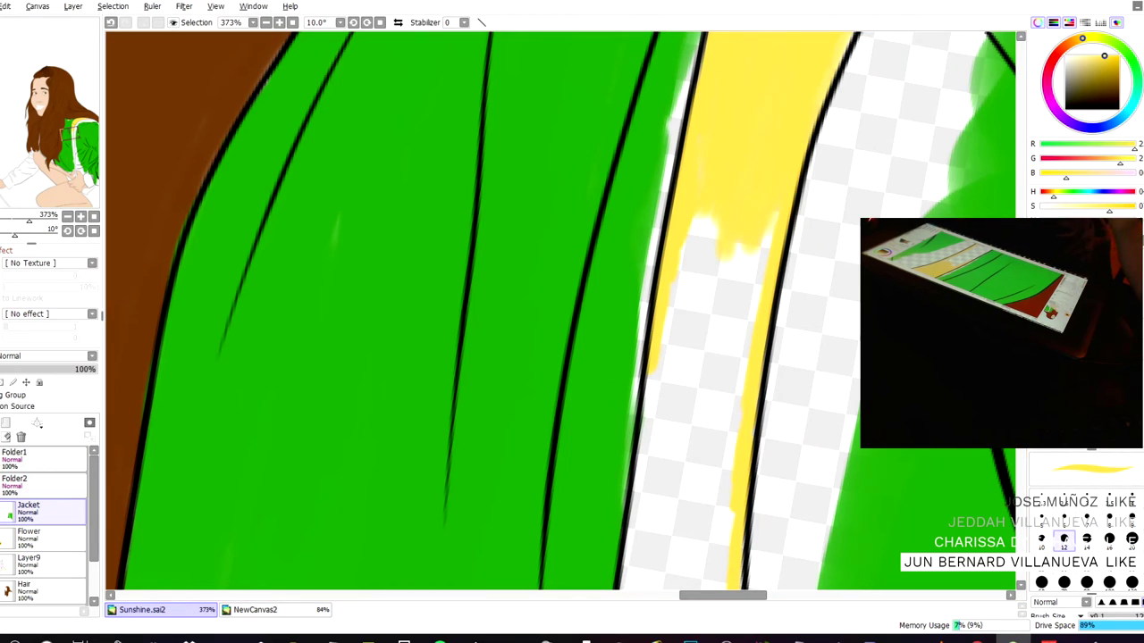
{"action": "key", "text": "alt+Tab"}
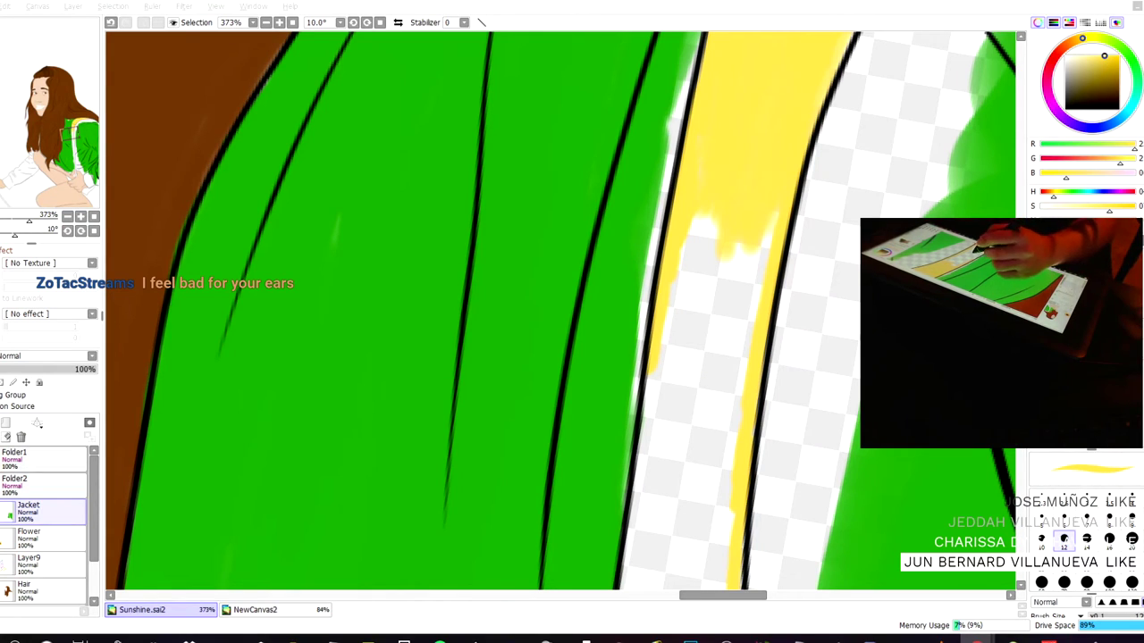
{"action": "right_click", "coordinate": [348, 224]}
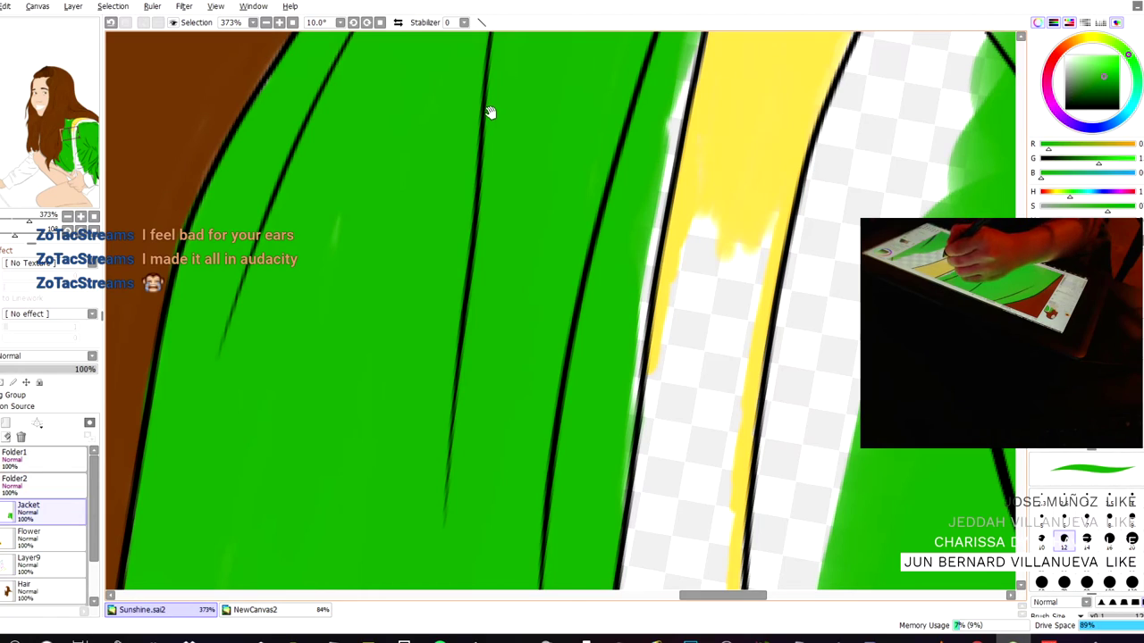
{"action": "right_click", "coordinate": [758, 160]}
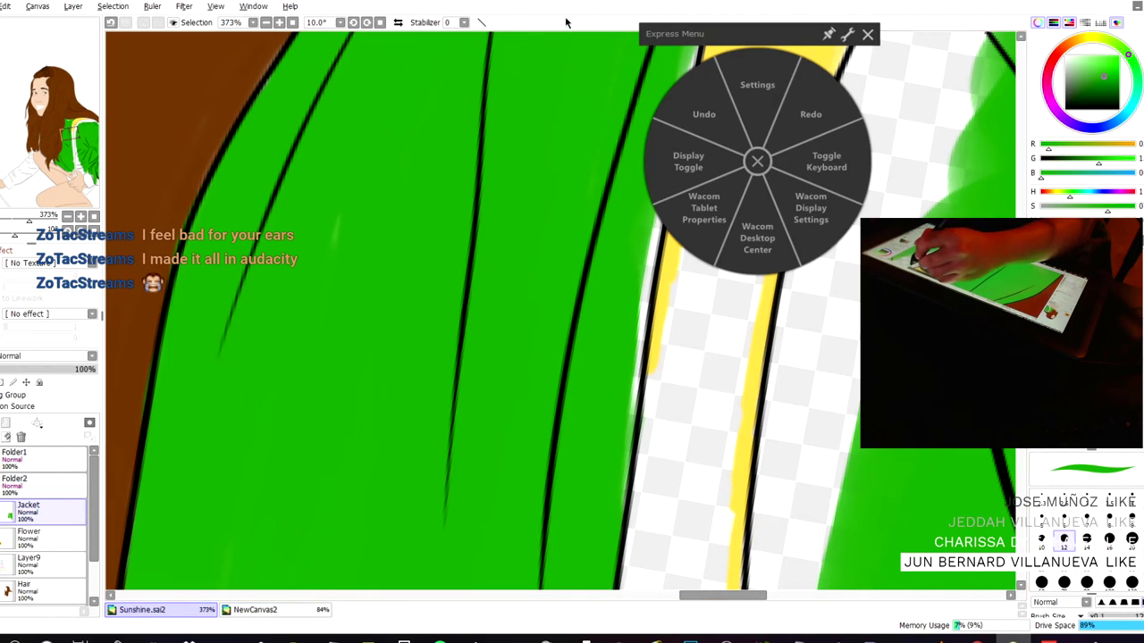
{"action": "left_click", "coordinate": [868, 34]}
{"action": "left_click", "coordinate": [768, 106], "text": "alt"}
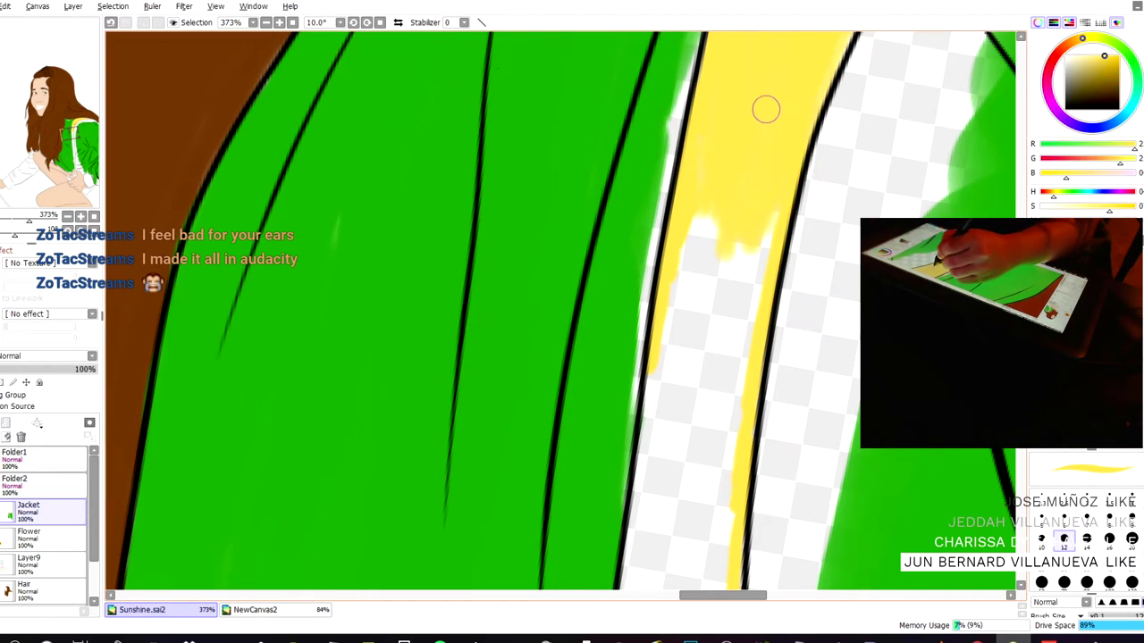
- Continue the yellow line down the stripe's hair-side edge until it is level with the lining on the opposite edge
{"action": "scroll", "coordinate": [760, 106], "scroll_direction": "down", "scroll_amount": 1}
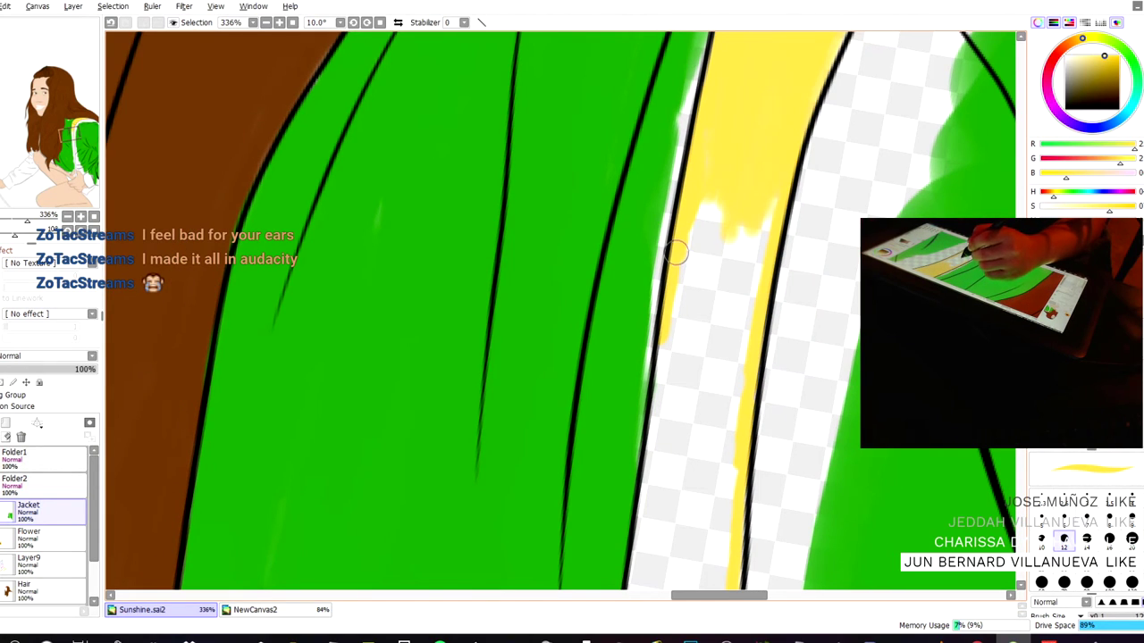
{"action": "mouse_move", "coordinate": [706, 292]}
{"action": "left_mouse_down"}
{"action": "mouse_move", "coordinate": [643, 170]}
{"action": "mouse_move", "coordinate": [665, 109]}
{"action": "left_mouse_up"}
{"action": "left_click_drag", "start_coordinate": [625, 158], "coordinate": [615, 219]}
{"action": "left_click_drag", "start_coordinate": [609, 287], "coordinate": [598, 363]}
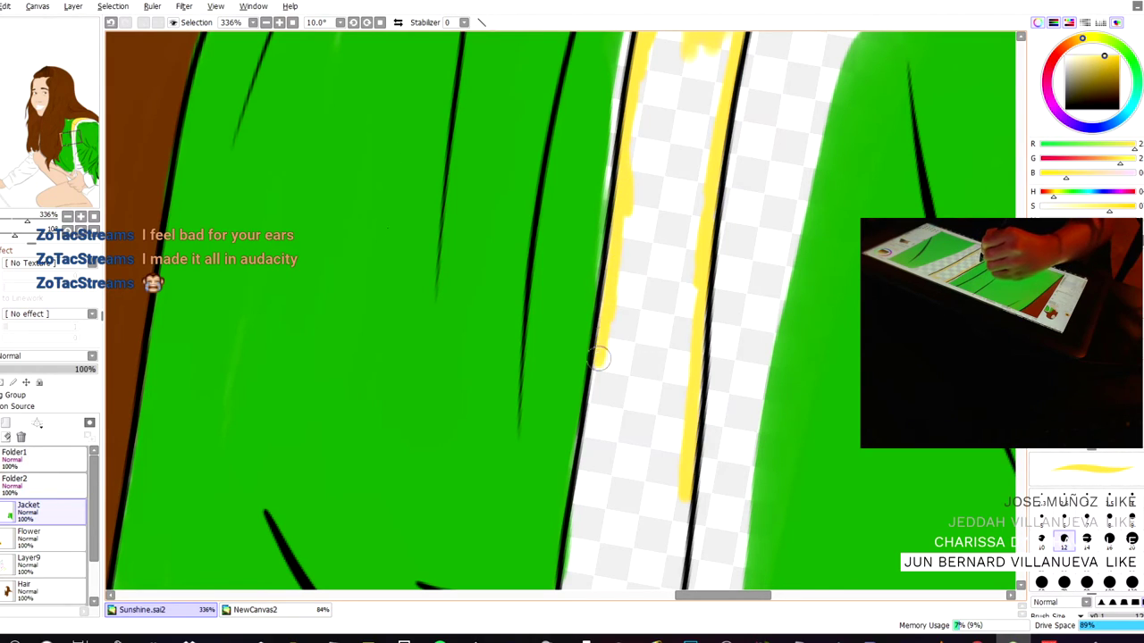
{"action": "left_click_drag", "start_coordinate": [607, 298], "coordinate": [576, 501]}
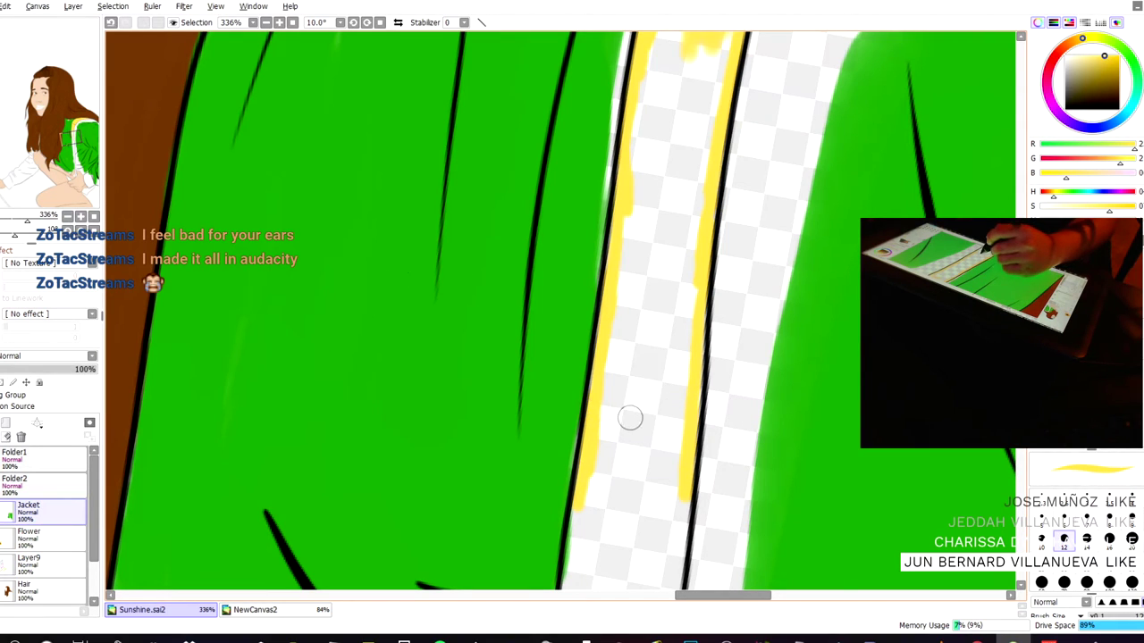
{"action": "left_click_drag", "start_coordinate": [403, 279], "coordinate": [391, 105]}
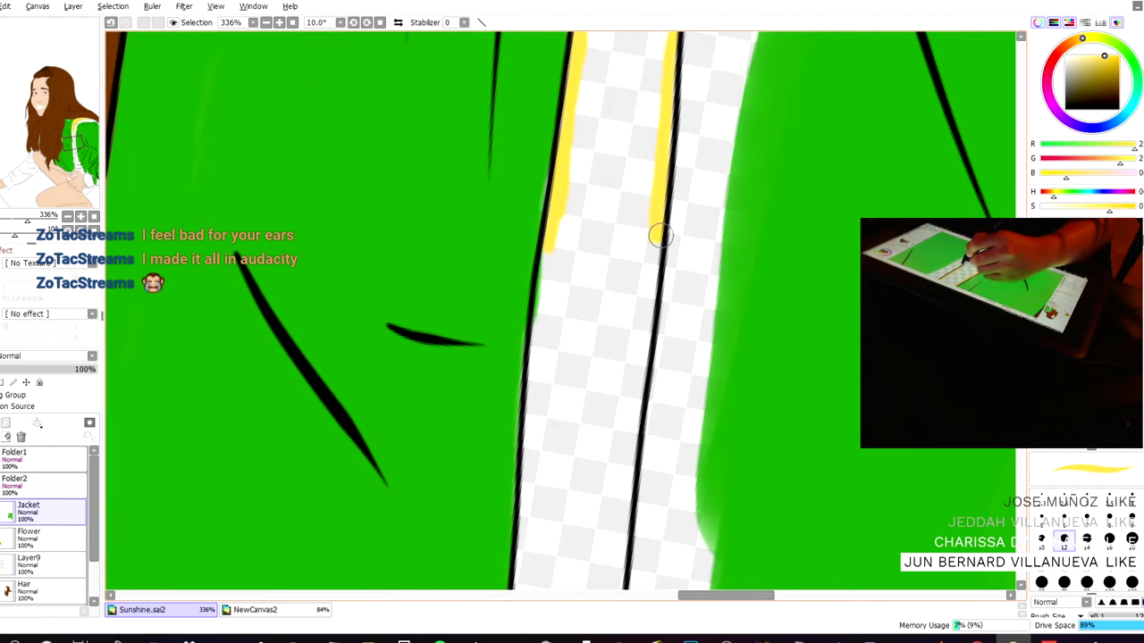
- Join the two yellow edge lines with a curved stroke across the stripe and bucket-fill the enclosed transparent area
{"action": "mouse_move", "coordinate": [655, 248]}
{"action": "left_mouse_down"}
{"action": "mouse_move", "coordinate": [644, 316]}
{"action": "mouse_move", "coordinate": [616, 330]}
{"action": "mouse_move", "coordinate": [576, 324]}
{"action": "mouse_move", "coordinate": [549, 266]}
{"action": "left_mouse_up"}
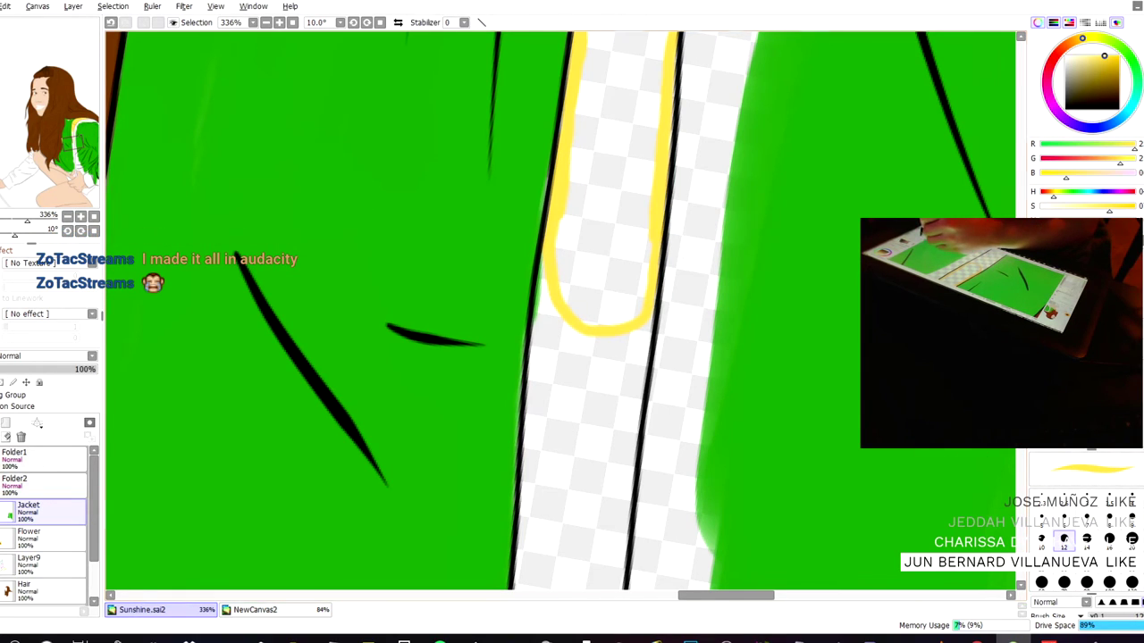
{"action": "key", "text": "w"}
{"action": "left_click", "coordinate": [380, 145]}
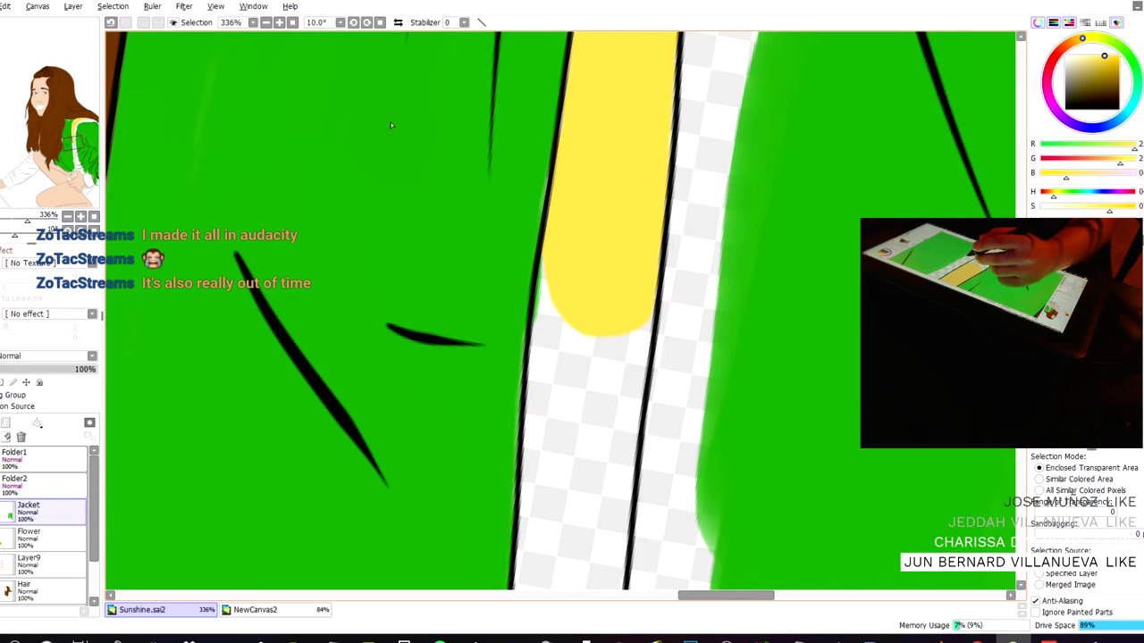
{"action": "key", "text": "b"}
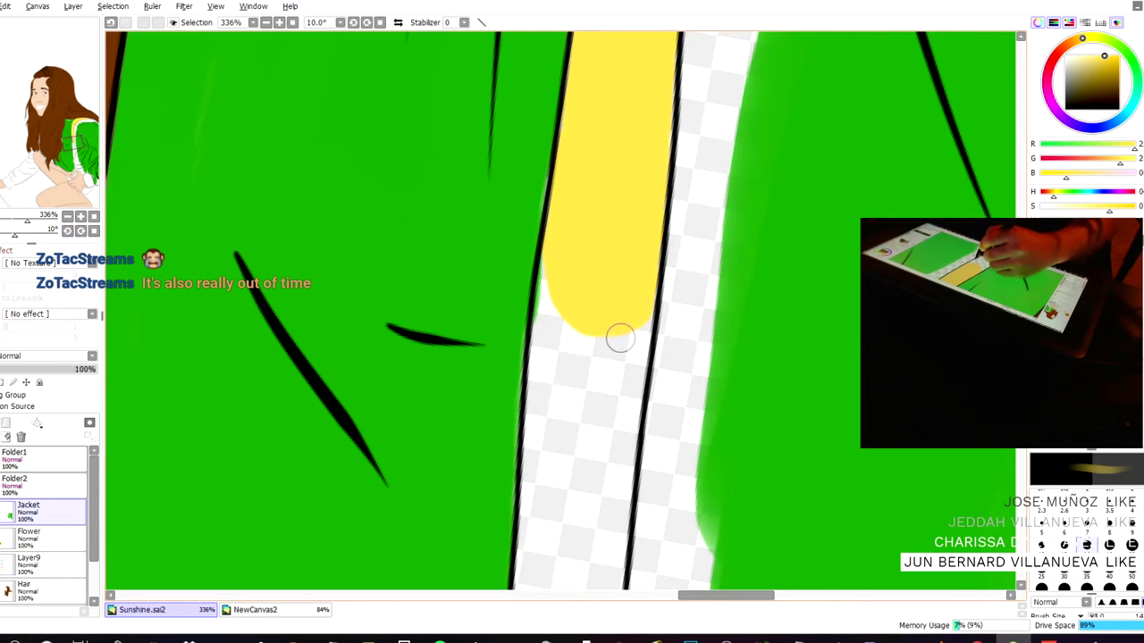
- Brush yellow down the stripe's outer edge below the fill, and undo the stroke made along the hair-side edge
{"action": "left_click_drag", "start_coordinate": [638, 337], "coordinate": [636, 392]}
{"action": "left_click_drag", "start_coordinate": [638, 348], "coordinate": [606, 568]}
{"action": "left_click_drag", "start_coordinate": [567, 301], "coordinate": [547, 393]}
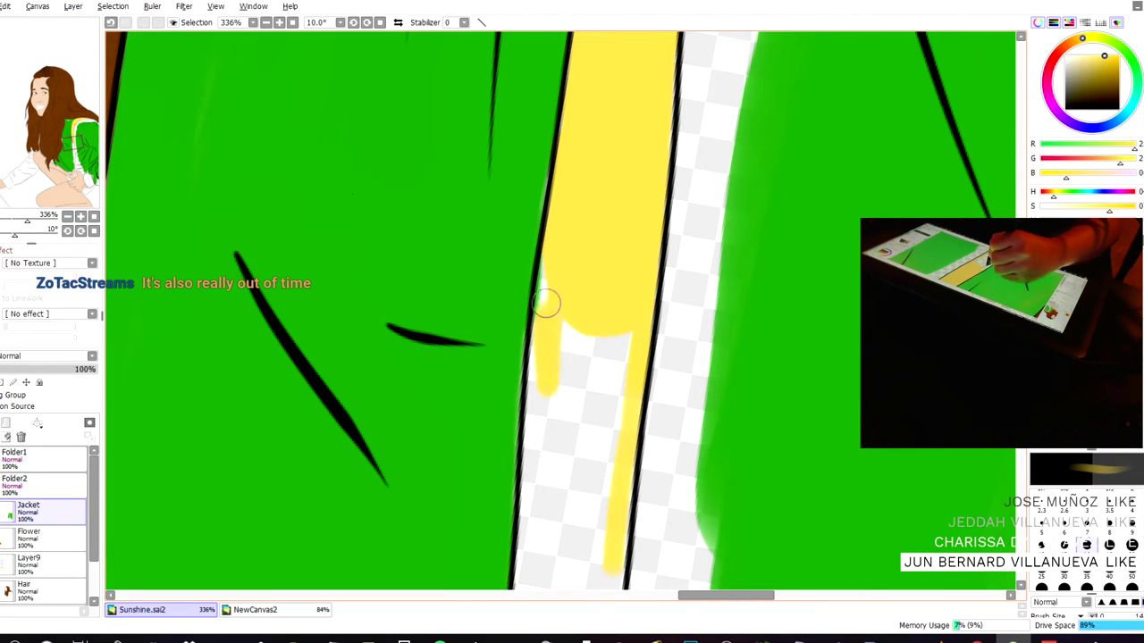
{"action": "key", "text": "ctrl+z"}
- Erase the green spill inside the stripe's hair-side outline with a size 2.3 eraser, dismissing the foreground colour dialog without changes
{"action": "scroll", "coordinate": [536, 308], "scroll_direction": "up", "scroll_amount": 3}
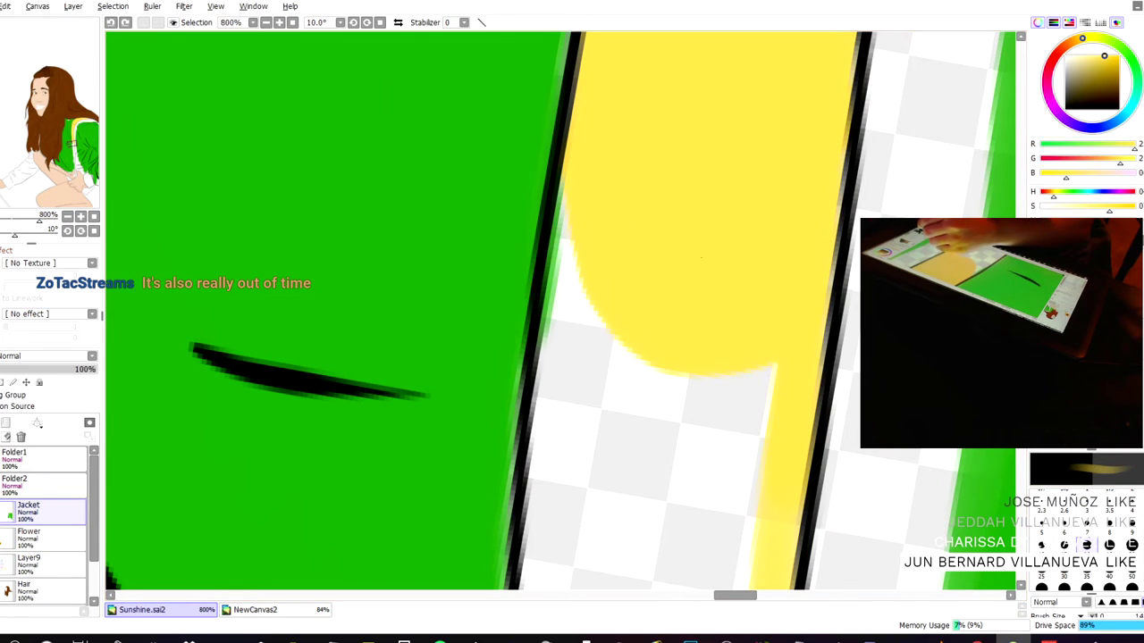
{"action": "key", "text": "e"}
{"action": "left_click", "coordinate": [1041, 525]}
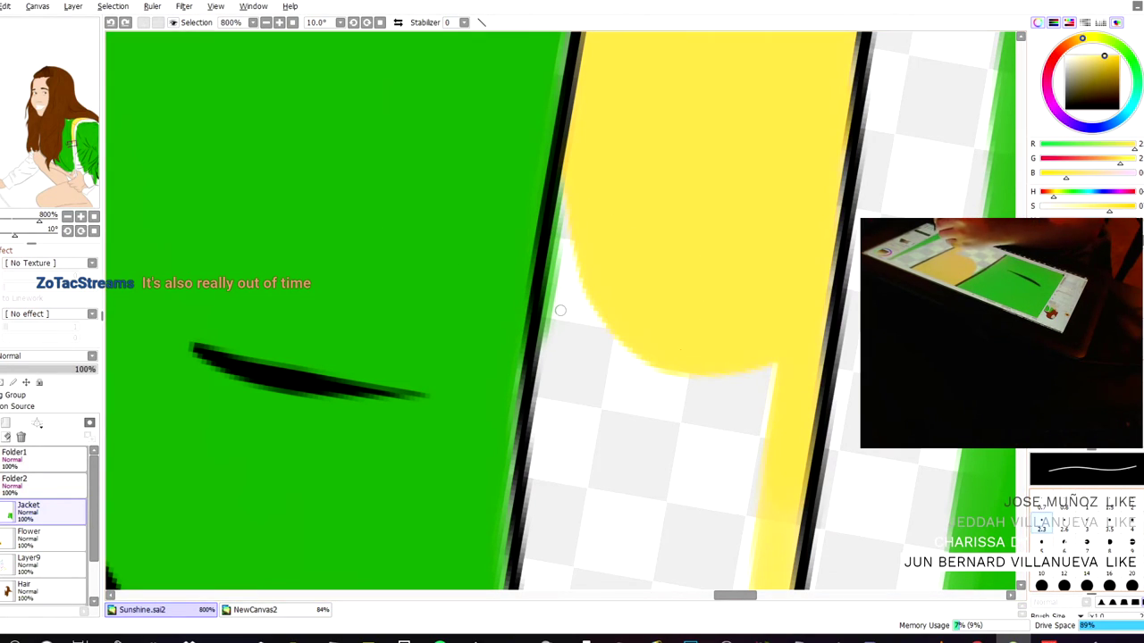
{"action": "left_click_drag", "start_coordinate": [547, 352], "coordinate": [556, 208]}
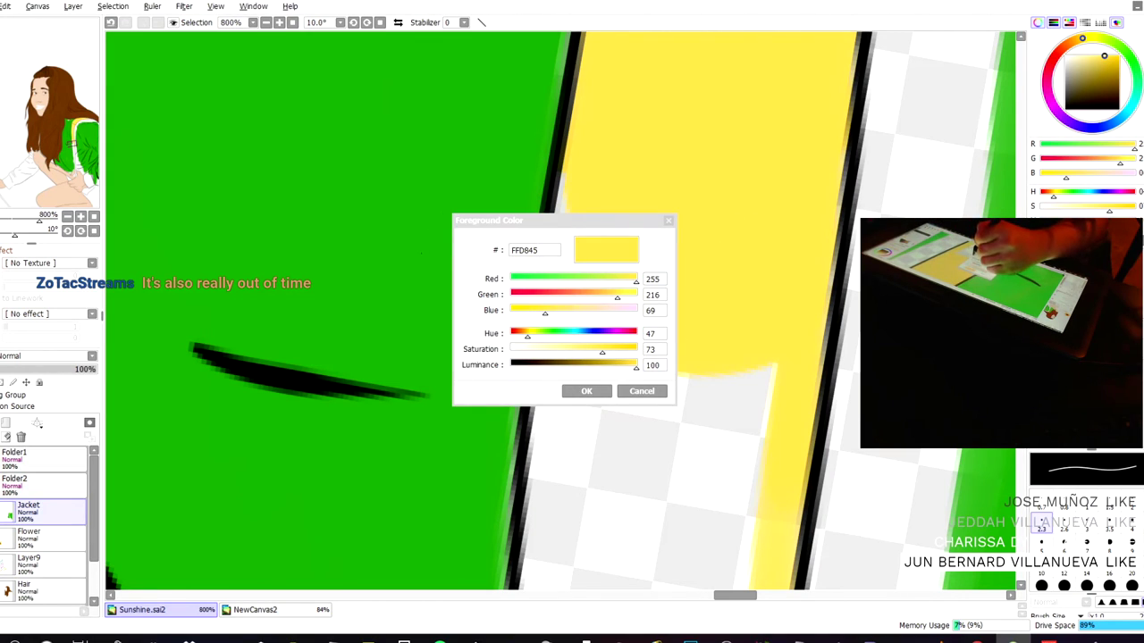
{"action": "left_click", "coordinate": [659, 389]}
- Paint yellow into the gap beside the stripe's hair-side outline, refining it with a size 2.6 brush
{"action": "mouse_move", "coordinate": [536, 293]}
{"action": "left_mouse_down"}
{"action": "mouse_move", "coordinate": [582, 222]}
{"action": "mouse_move", "coordinate": [566, 344]}
{"action": "mouse_move", "coordinate": [580, 230]}
{"action": "mouse_move", "coordinate": [564, 218]}
{"action": "mouse_move", "coordinate": [571, 171]}
{"action": "mouse_move", "coordinate": [581, 173]}
{"action": "mouse_move", "coordinate": [606, 221]}
{"action": "mouse_move", "coordinate": [547, 309]}
{"action": "left_mouse_up"}
{"action": "scroll", "coordinate": [577, 277], "scroll_direction": "up", "scroll_amount": 3}
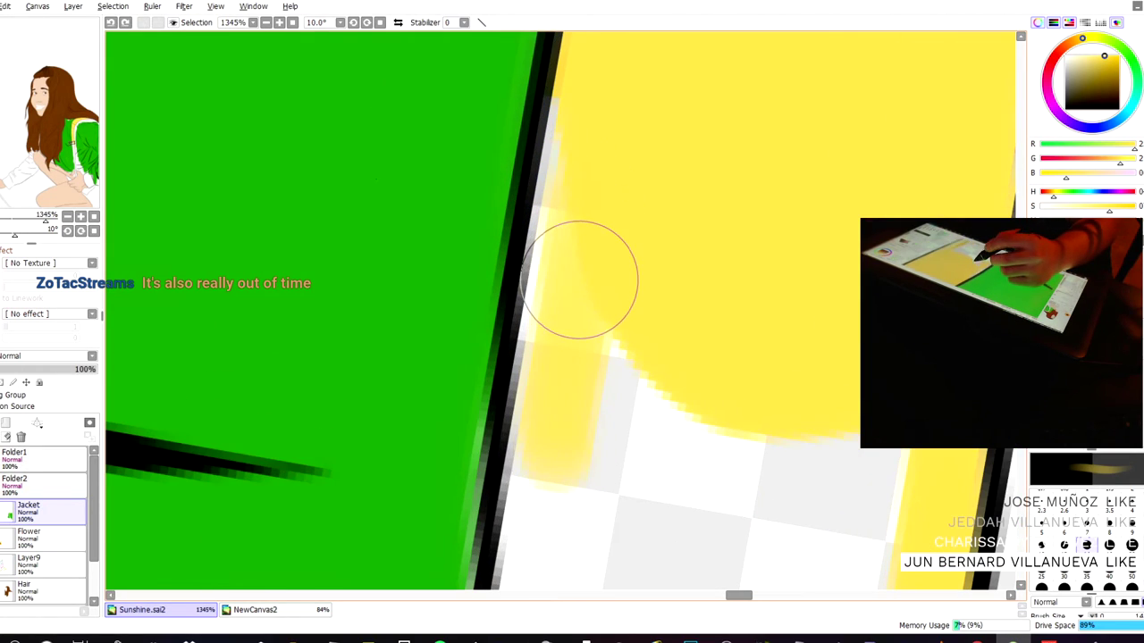
{"action": "left_click", "coordinate": [1064, 505]}
{"action": "left_click_drag", "start_coordinate": [543, 253], "coordinate": [548, 176]}
{"action": "scroll", "coordinate": [556, 242], "scroll_direction": "down", "scroll_amount": 3}
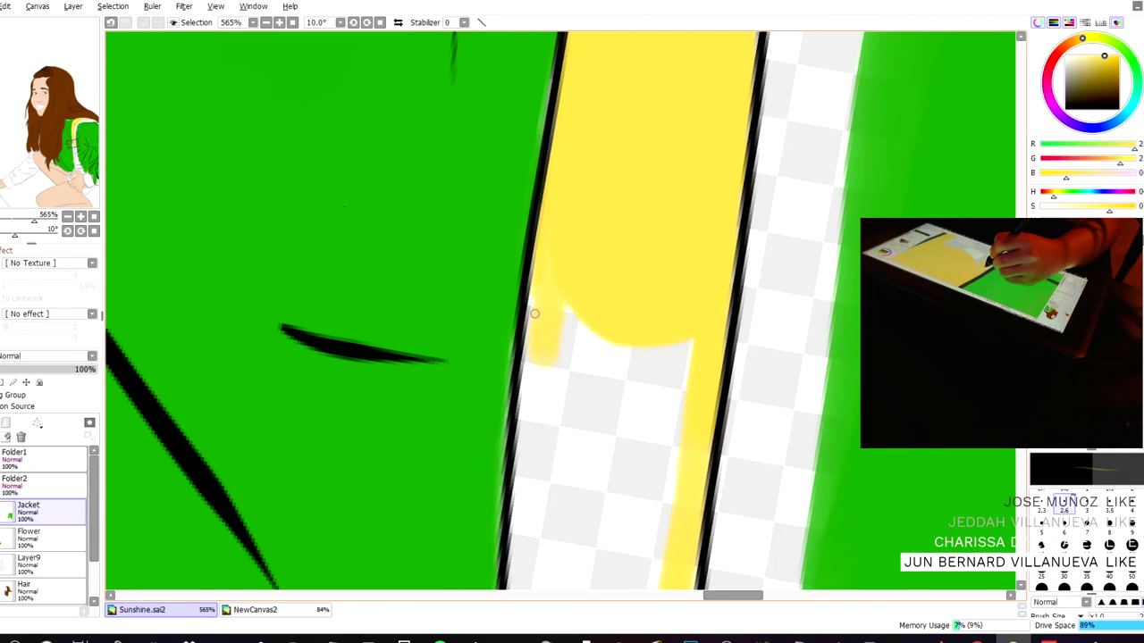
- Line both edges of the stripe farther down with thin yellow strokes and connect them with a curve across the stripe
{"action": "left_click_drag", "start_coordinate": [363, 247], "coordinate": [437, 119]}
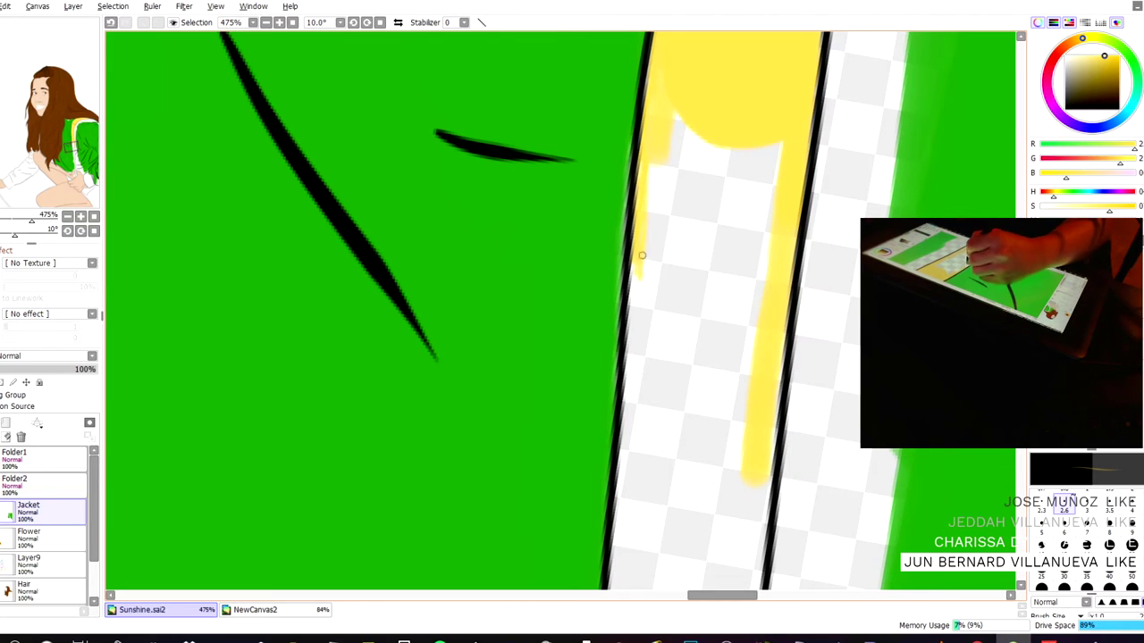
{"action": "left_click_drag", "start_coordinate": [636, 234], "coordinate": [631, 304]}
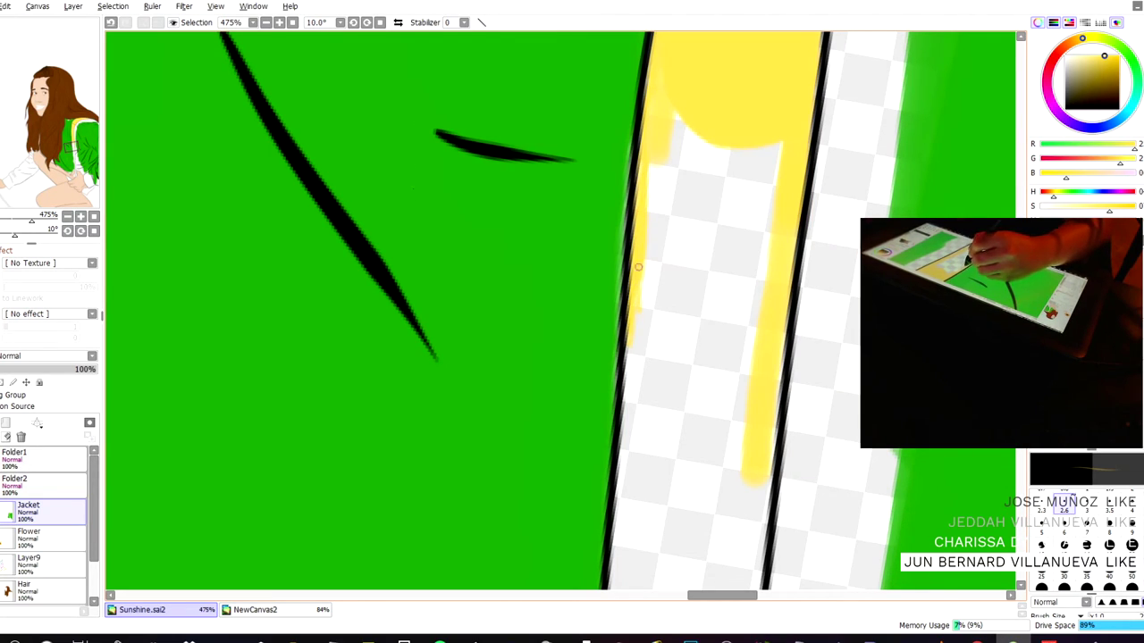
{"action": "left_click_drag", "start_coordinate": [781, 375], "coordinate": [789, 319]}
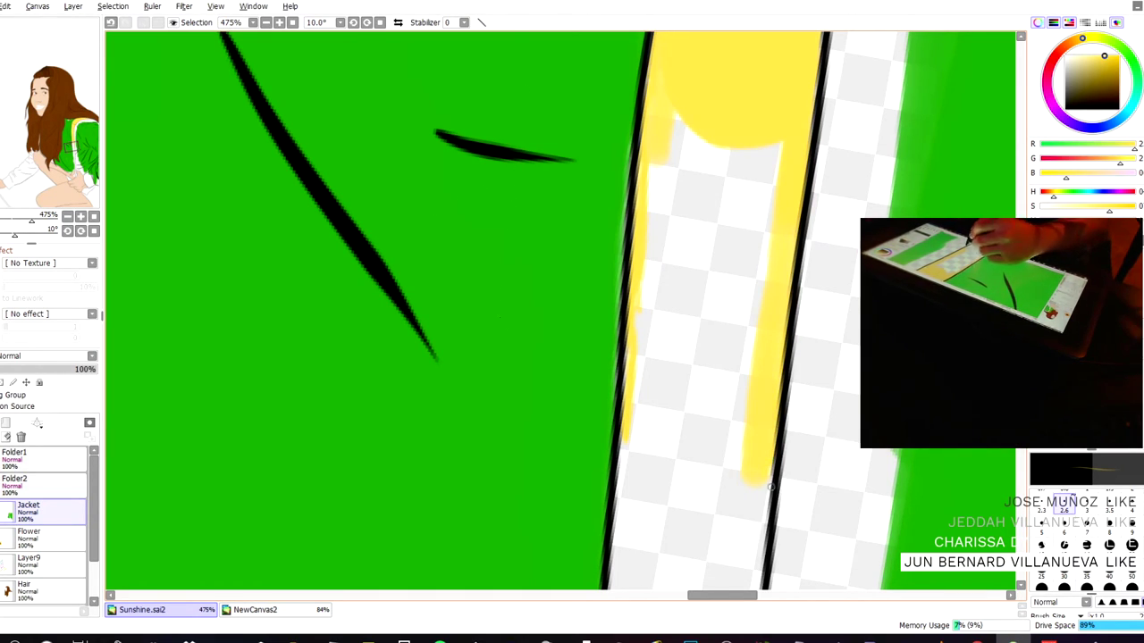
{"action": "left_click_drag", "start_coordinate": [461, 324], "coordinate": [482, 164]}
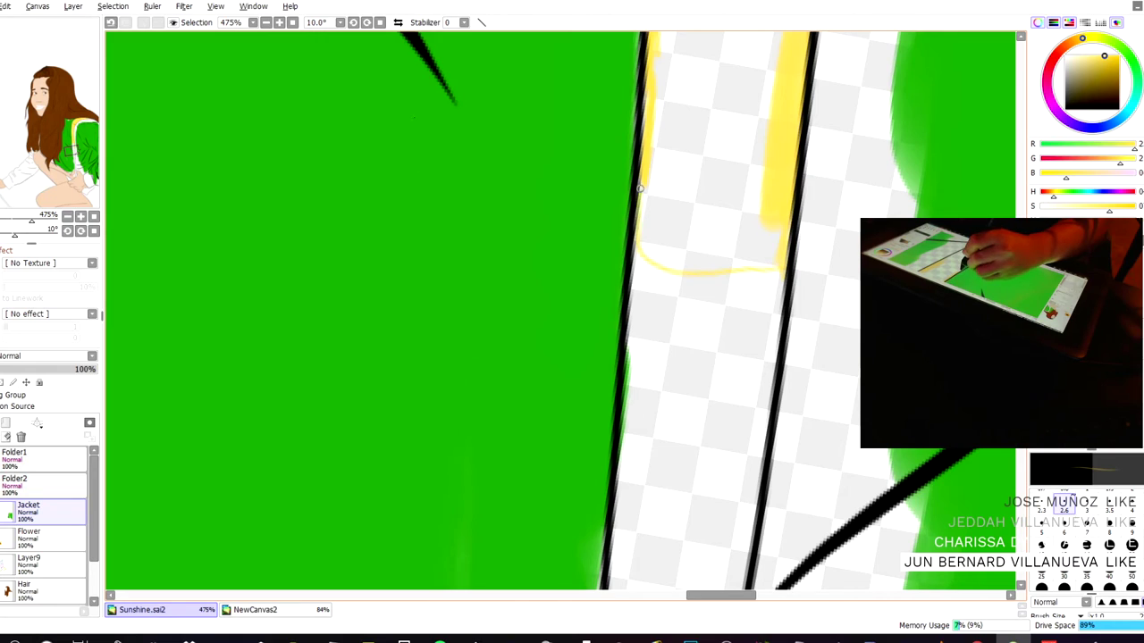
- Replace the curved connecting stroke with a straighter line slightly lower and bucket-fill the enclosed stripe section with yellow
{"action": "key", "text": "ctrl+z"}
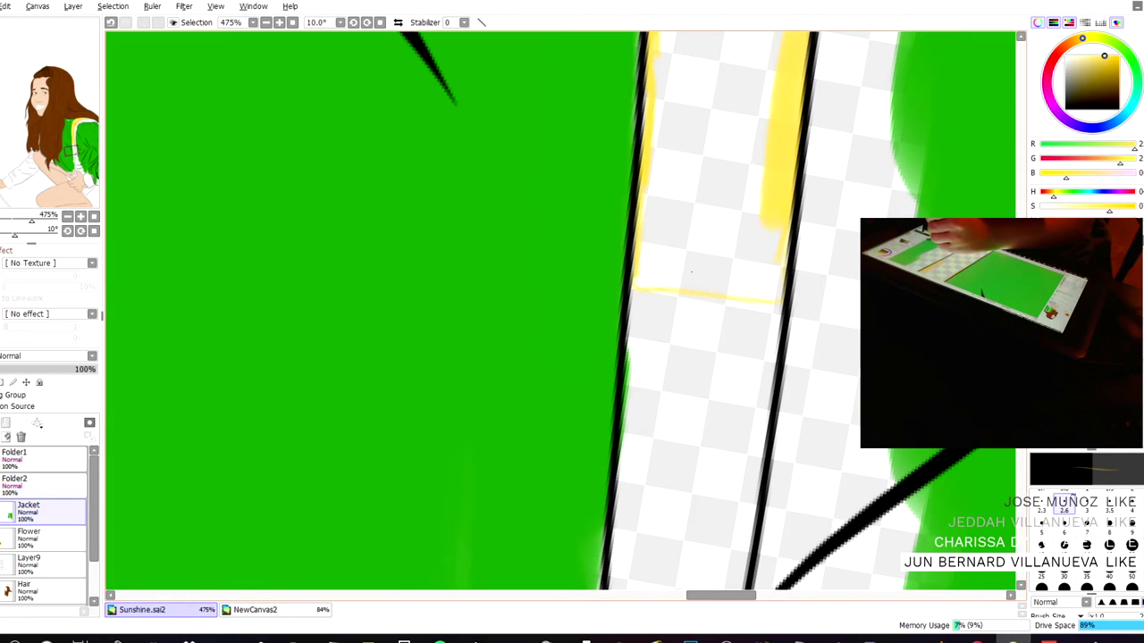
{"action": "key", "text": "g"}
{"action": "left_click", "coordinate": [702, 268]}
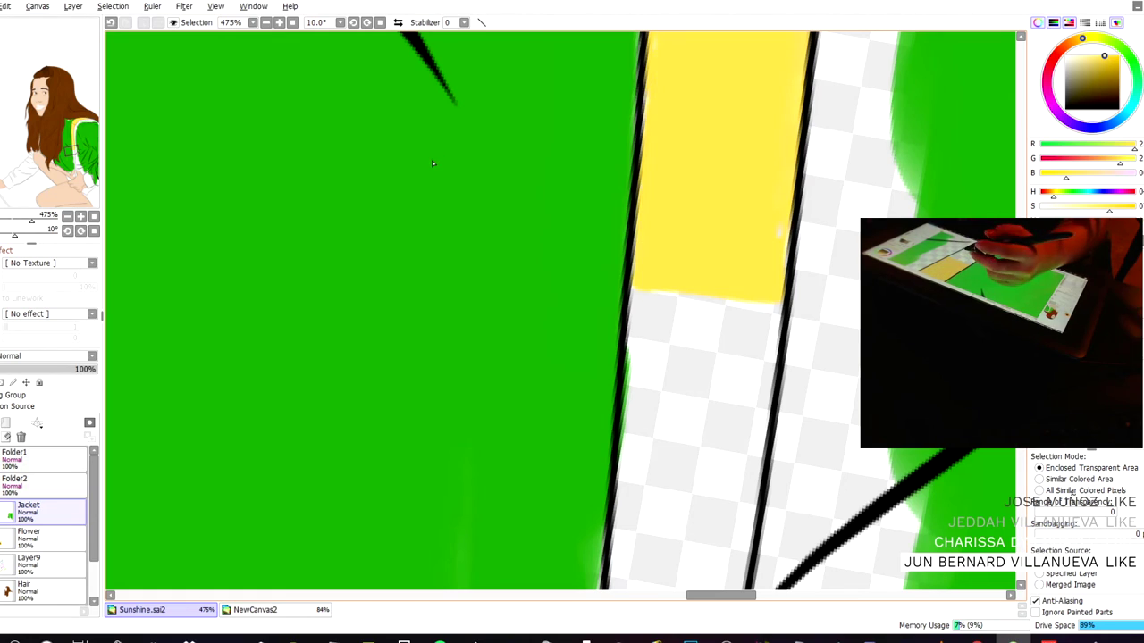
{"action": "key", "text": "b"}
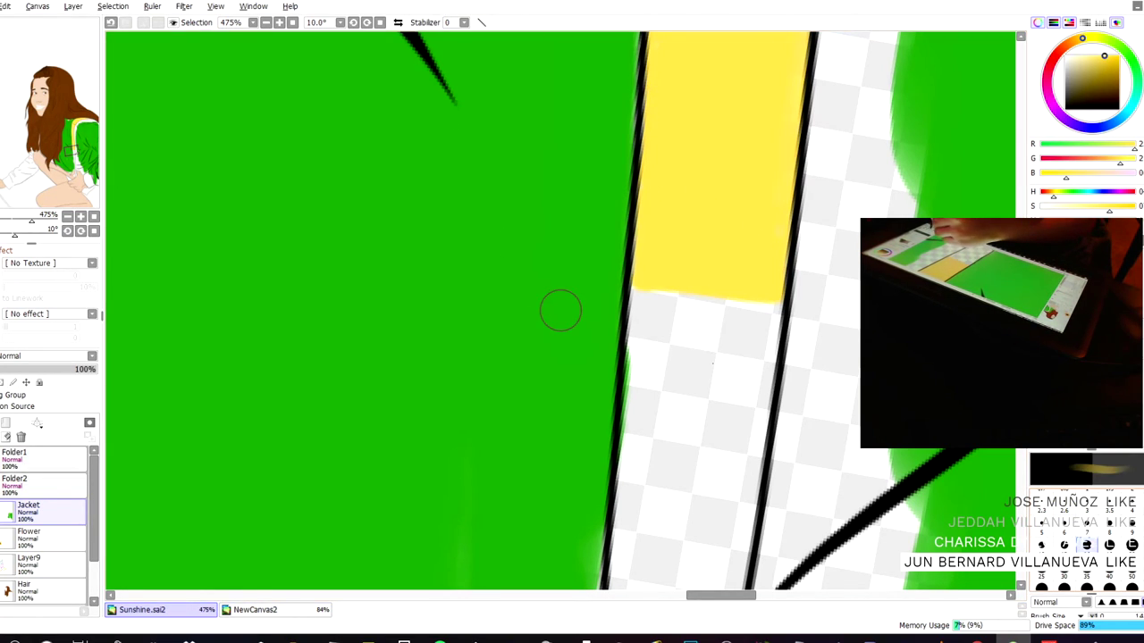
- Brush yellow farther down the stripe below the filled section, working mainly along its outer edge towards the crossing fold line
{"action": "mouse_move", "coordinate": [699, 302]}
{"action": "left_mouse_down"}
{"action": "mouse_move", "coordinate": [683, 427]}
{"action": "mouse_move", "coordinate": [705, 371]}
{"action": "mouse_move", "coordinate": [720, 374]}
{"action": "mouse_move", "coordinate": [724, 307]}
{"action": "mouse_move", "coordinate": [743, 324]}
{"action": "mouse_move", "coordinate": [764, 287]}
{"action": "mouse_move", "coordinate": [761, 318]}
{"action": "left_mouse_up"}
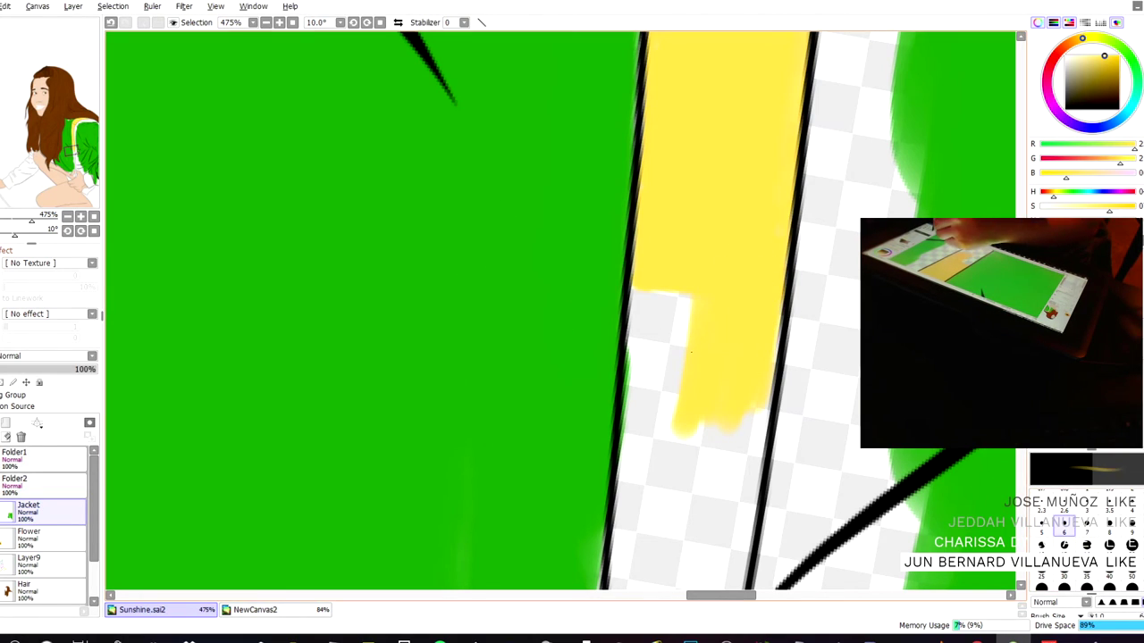
{"action": "mouse_move", "coordinate": [772, 333]}
{"action": "left_mouse_down"}
{"action": "mouse_move", "coordinate": [749, 373]}
{"action": "mouse_move", "coordinate": [754, 463]}
{"action": "mouse_move", "coordinate": [738, 525]}
{"action": "mouse_move", "coordinate": [729, 429]}
{"action": "left_mouse_up"}
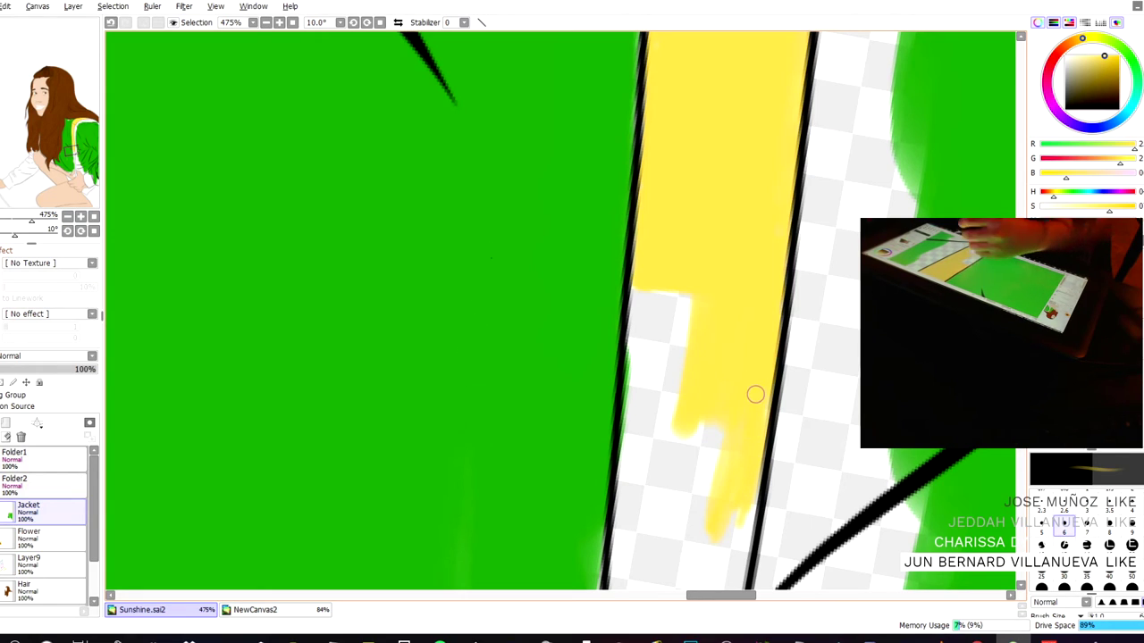
{"action": "key", "text": "e"}
{"action": "mouse_move", "coordinate": [664, 347]}
{"action": "left_mouse_down"}
{"action": "mouse_move", "coordinate": [660, 457]}
{"action": "mouse_move", "coordinate": [660, 279]}
{"action": "mouse_move", "coordinate": [645, 289]}
{"action": "mouse_move", "coordinate": [648, 315]}
{"action": "mouse_move", "coordinate": [690, 305]}
{"action": "mouse_move", "coordinate": [679, 370]}
{"action": "mouse_move", "coordinate": [652, 337]}
{"action": "mouse_move", "coordinate": [654, 317]}
{"action": "mouse_move", "coordinate": [724, 423]}
{"action": "mouse_move", "coordinate": [743, 403]}
{"action": "mouse_move", "coordinate": [738, 434]}
{"action": "left_mouse_up"}
{"action": "scroll", "coordinate": [793, 336], "scroll_direction": "down", "scroll_amount": 7}
{"action": "scroll", "coordinate": [793, 336], "scroll_direction": "down", "scroll_amount": 5}
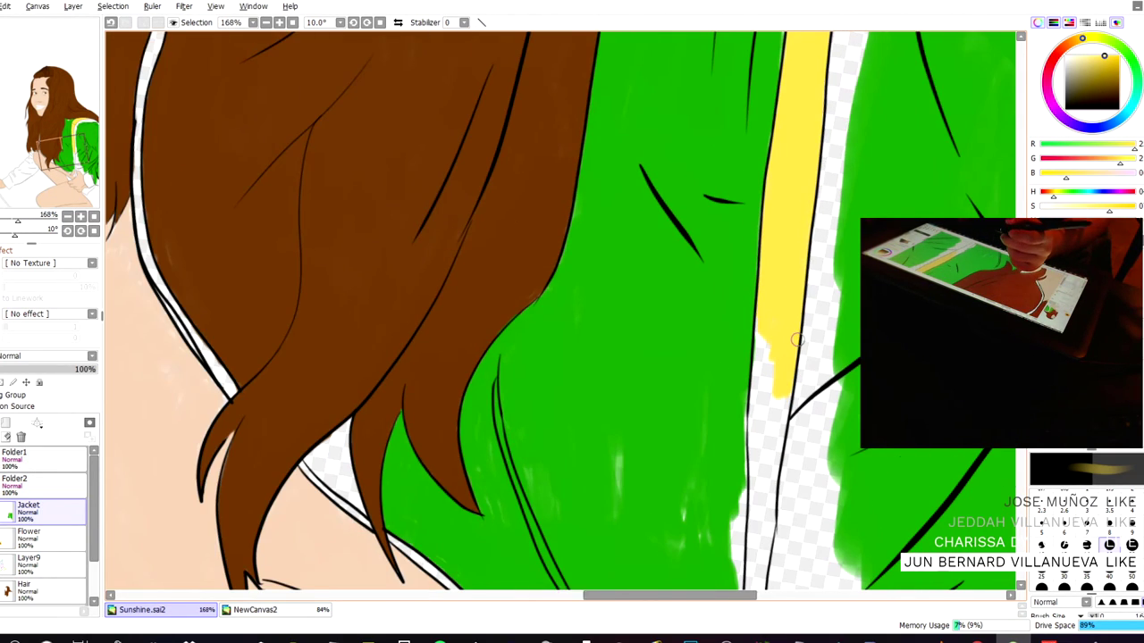
{"action": "scroll", "coordinate": [794, 335], "scroll_direction": "down", "scroll_amount": 3}
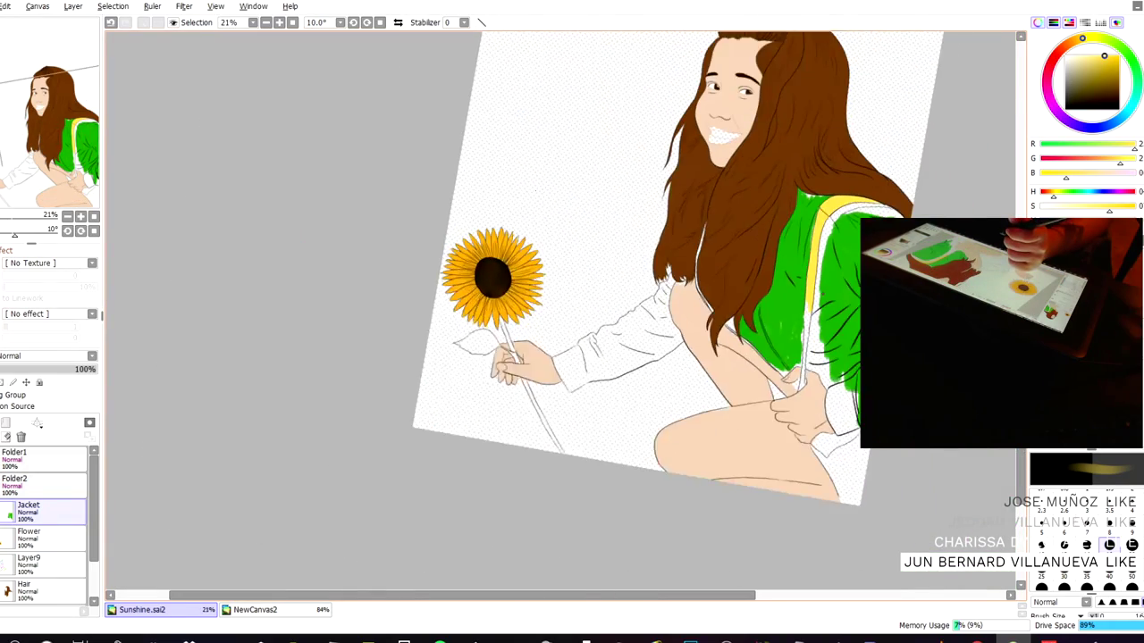
- Brush yellow down the jacket stripe past the crossing fold line, filling most of the width between its two outlines
{"action": "scroll", "coordinate": [793, 336], "scroll_direction": "up", "scroll_amount": 8}
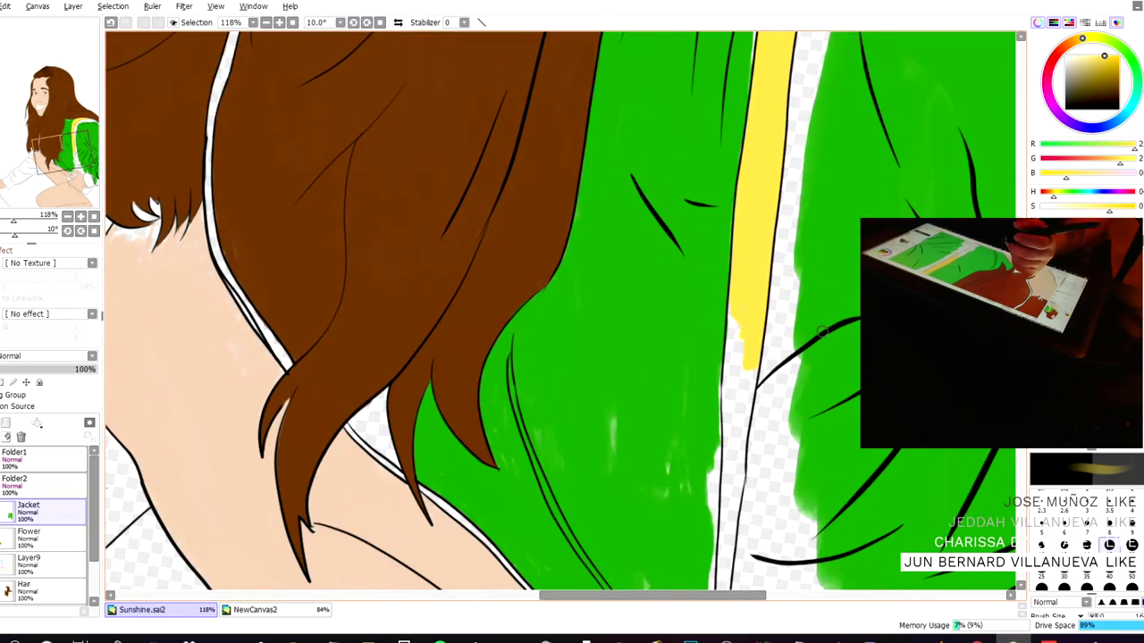
{"action": "scroll", "coordinate": [822, 332], "scroll_direction": "up", "scroll_amount": 4}
{"action": "scroll", "coordinate": [694, 334], "scroll_direction": "up", "scroll_amount": 1}
{"action": "mouse_move", "coordinate": [649, 167]}
{"action": "left_mouse_down"}
{"action": "mouse_move", "coordinate": [655, 248]}
{"action": "mouse_move", "coordinate": [659, 224]}
{"action": "mouse_move", "coordinate": [630, 143]}
{"action": "mouse_move", "coordinate": [643, 78]}
{"action": "mouse_move", "coordinate": [639, 110]}
{"action": "mouse_move", "coordinate": [632, 82]}
{"action": "mouse_move", "coordinate": [627, 153]}
{"action": "mouse_move", "coordinate": [625, 107]}
{"action": "mouse_move", "coordinate": [637, 206]}
{"action": "mouse_move", "coordinate": [634, 363]}
{"action": "mouse_move", "coordinate": [653, 219]}
{"action": "mouse_move", "coordinate": [634, 238]}
{"action": "mouse_move", "coordinate": [622, 201]}
{"action": "mouse_move", "coordinate": [618, 219]}
{"action": "mouse_move", "coordinate": [625, 390]}
{"action": "mouse_move", "coordinate": [634, 328]}
{"action": "mouse_move", "coordinate": [626, 422]}
{"action": "mouse_move", "coordinate": [642, 404]}
{"action": "mouse_move", "coordinate": [639, 381]}
{"action": "mouse_move", "coordinate": [614, 505]}
{"action": "mouse_move", "coordinate": [636, 409]}
{"action": "mouse_move", "coordinate": [630, 475]}
{"action": "left_mouse_up"}
{"action": "mouse_move", "coordinate": [626, 290]}
{"action": "left_mouse_down"}
{"action": "mouse_move", "coordinate": [610, 418]}
{"action": "mouse_move", "coordinate": [618, 298]}
{"action": "left_mouse_up"}
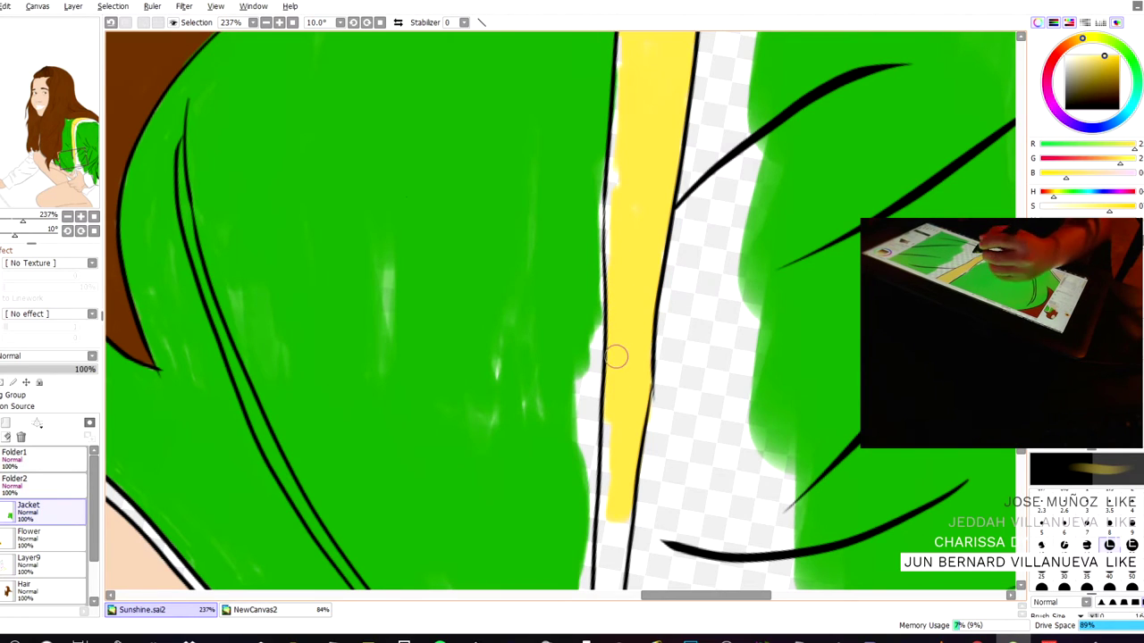
- Continue the yellow fill down the narrow part of the stripe between both outlines to the top of the hand
{"action": "scroll", "coordinate": [632, 300], "scroll_direction": "up", "scroll_amount": 2}
{"action": "left_click_drag", "start_coordinate": [408, 158], "coordinate": [427, 32]}
{"action": "mouse_move", "coordinate": [435, 260]}
{"action": "left_mouse_down"}
{"action": "mouse_move", "coordinate": [444, 206]}
{"action": "mouse_move", "coordinate": [439, 230]}
{"action": "left_mouse_up"}
{"action": "mouse_move", "coordinate": [653, 181]}
{"action": "left_mouse_down"}
{"action": "mouse_move", "coordinate": [643, 320]}
{"action": "mouse_move", "coordinate": [650, 257]}
{"action": "mouse_move", "coordinate": [649, 275]}
{"action": "mouse_move", "coordinate": [663, 250]}
{"action": "left_mouse_up"}
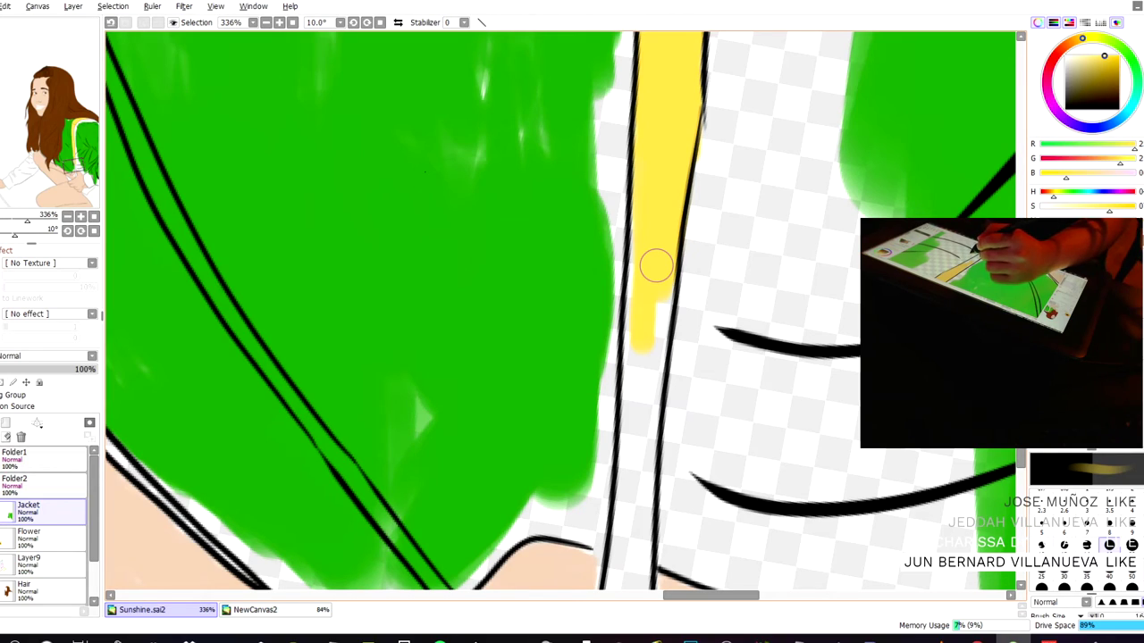
{"action": "left_click_drag", "start_coordinate": [645, 318], "coordinate": [650, 409]}
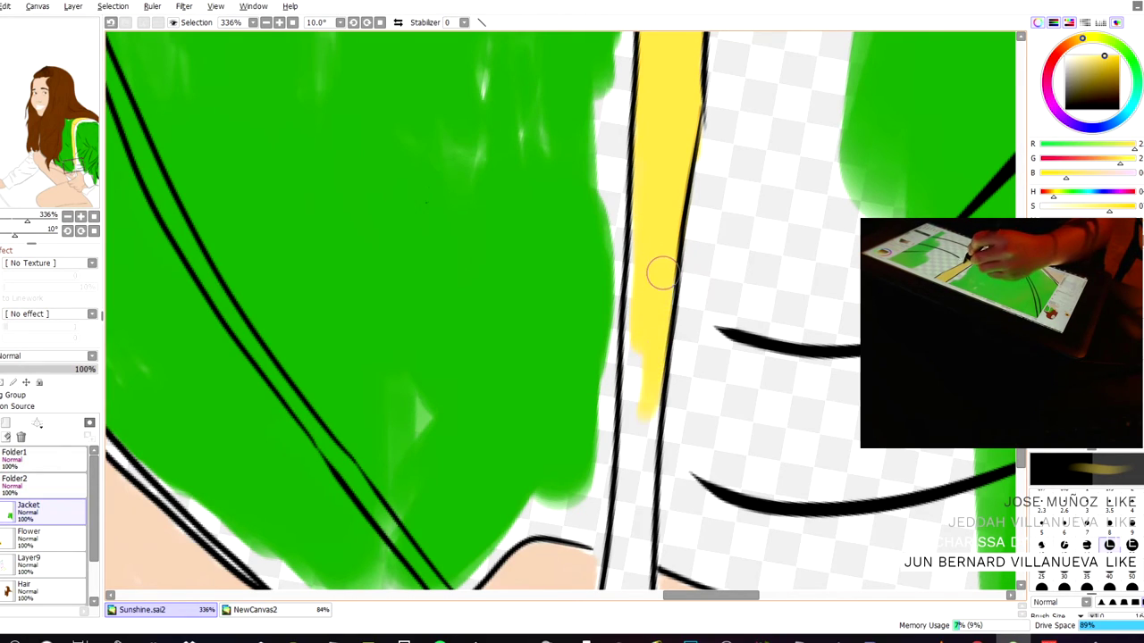
{"action": "left_click_drag", "start_coordinate": [644, 366], "coordinate": [643, 500]}
{"action": "mouse_move", "coordinate": [641, 431]}
{"action": "left_mouse_down"}
{"action": "mouse_move", "coordinate": [641, 496]}
{"action": "mouse_move", "coordinate": [629, 474]}
{"action": "mouse_move", "coordinate": [636, 398]}
{"action": "mouse_move", "coordinate": [643, 491]}
{"action": "mouse_move", "coordinate": [623, 529]}
{"action": "mouse_move", "coordinate": [619, 515]}
{"action": "mouse_move", "coordinate": [635, 577]}
{"action": "left_mouse_up"}
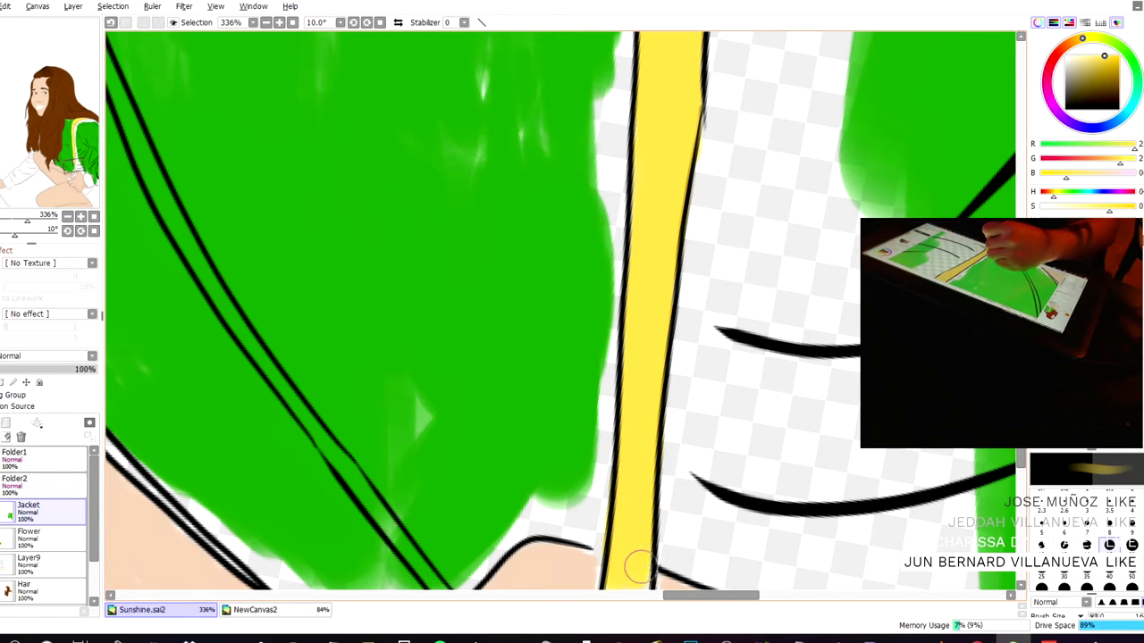
- Fill the stripe's lower end across the hand with yellow, finishing the pointed corner with a size 6 brush
{"action": "left_click_drag", "start_coordinate": [477, 212], "coordinate": [530, 0]}
{"action": "mouse_move", "coordinate": [703, 229]}
{"action": "left_mouse_down"}
{"action": "mouse_move", "coordinate": [685, 391]}
{"action": "mouse_move", "coordinate": [682, 262]}
{"action": "mouse_move", "coordinate": [660, 423]}
{"action": "mouse_move", "coordinate": [677, 238]}
{"action": "mouse_move", "coordinate": [668, 402]}
{"action": "mouse_move", "coordinate": [689, 386]}
{"action": "mouse_move", "coordinate": [693, 429]}
{"action": "mouse_move", "coordinate": [653, 480]}
{"action": "mouse_move", "coordinate": [668, 315]}
{"action": "mouse_move", "coordinate": [653, 485]}
{"action": "mouse_move", "coordinate": [689, 448]}
{"action": "mouse_move", "coordinate": [691, 408]}
{"action": "mouse_move", "coordinate": [667, 423]}
{"action": "mouse_move", "coordinate": [646, 476]}
{"action": "mouse_move", "coordinate": [668, 420]}
{"action": "left_mouse_up"}
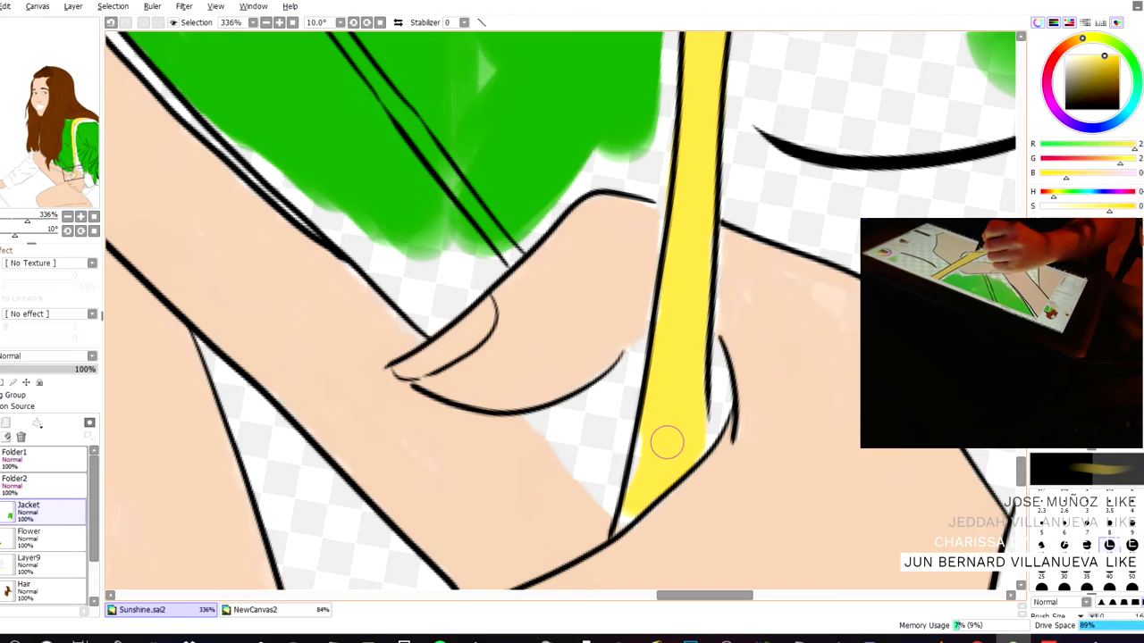
{"action": "left_click", "coordinate": [1064, 525]}
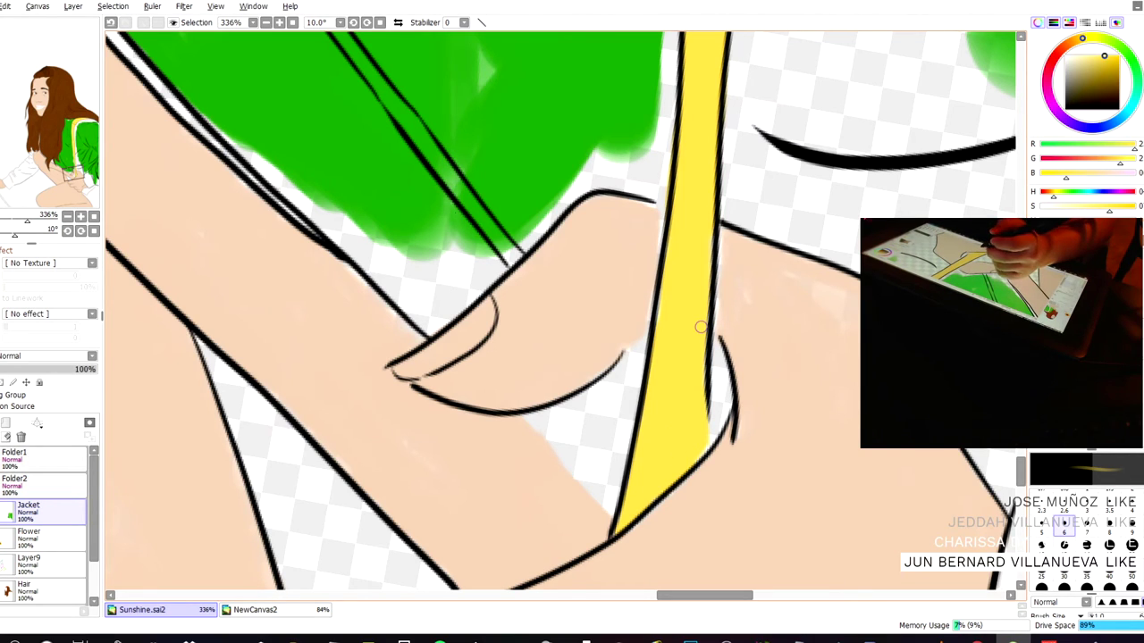
{"action": "scroll", "coordinate": [702, 196], "scroll_direction": "down", "scroll_amount": 2}
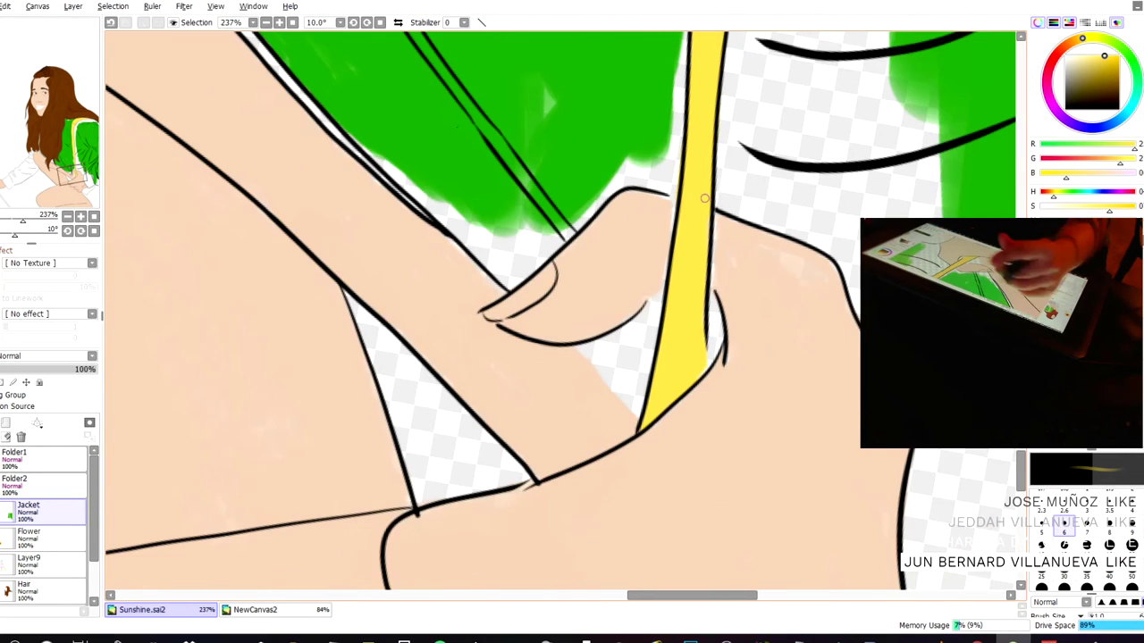
- Paint yellow into the white gap along the stripe's hair-side outline, above the crossing fold line
{"action": "left_click_drag", "start_coordinate": [498, 55], "coordinate": [460, 376]}
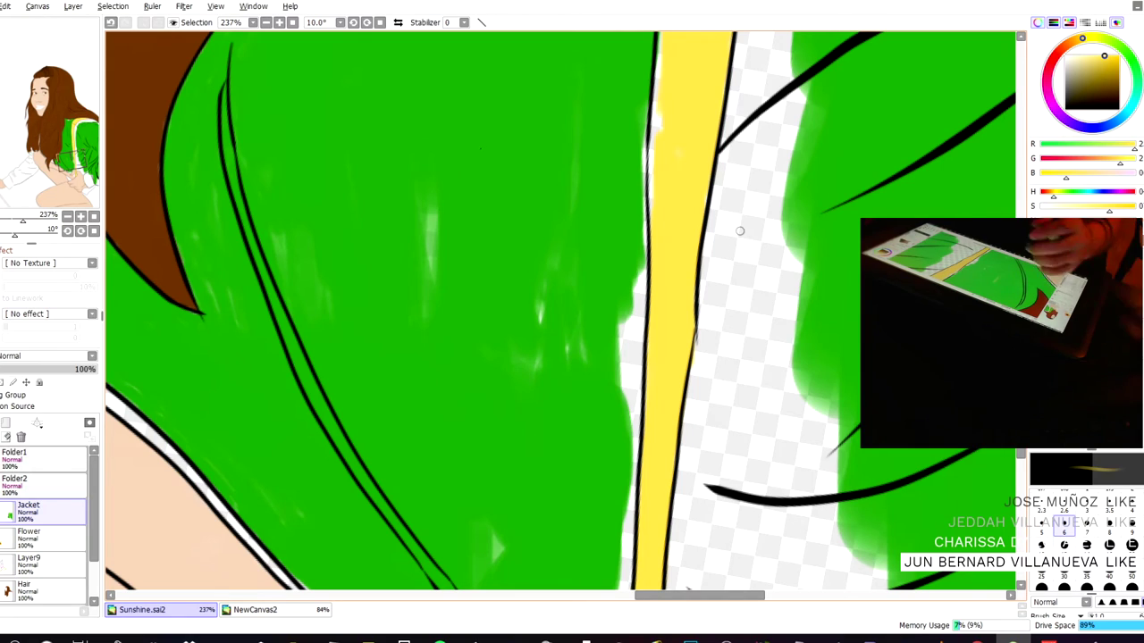
{"action": "scroll", "coordinate": [718, 215], "scroll_direction": "up", "scroll_amount": 5}
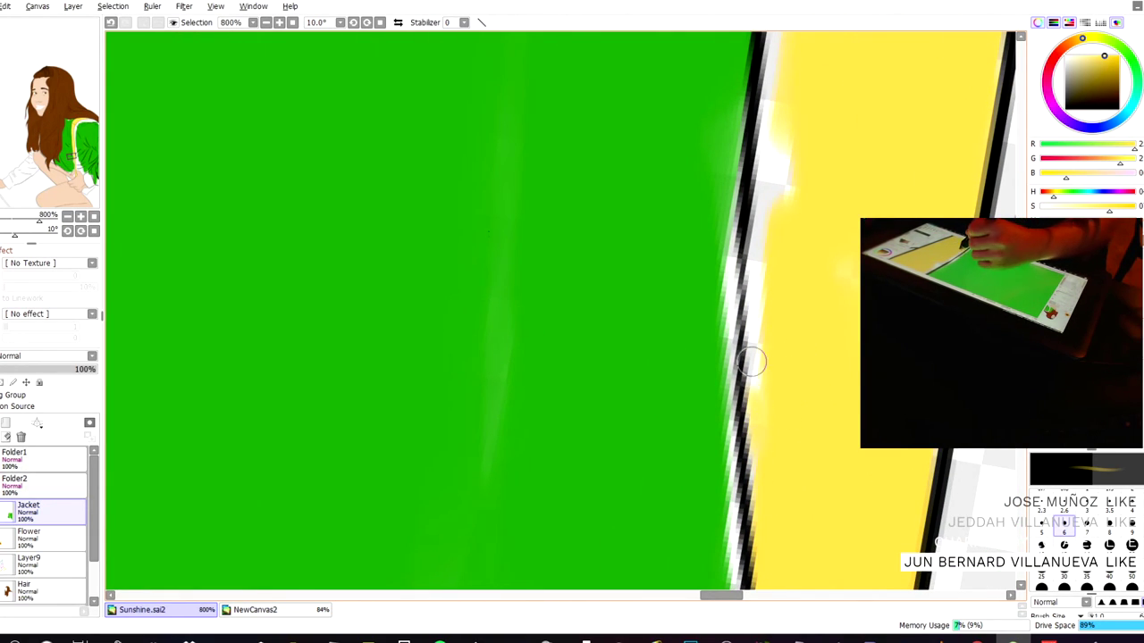
{"action": "mouse_move", "coordinate": [752, 323]}
{"action": "left_mouse_down"}
{"action": "mouse_move", "coordinate": [774, 158]}
{"action": "mouse_move", "coordinate": [770, 168]}
{"action": "mouse_move", "coordinate": [791, 136]}
{"action": "mouse_move", "coordinate": [758, 216]}
{"action": "mouse_move", "coordinate": [786, 116]}
{"action": "left_mouse_up"}
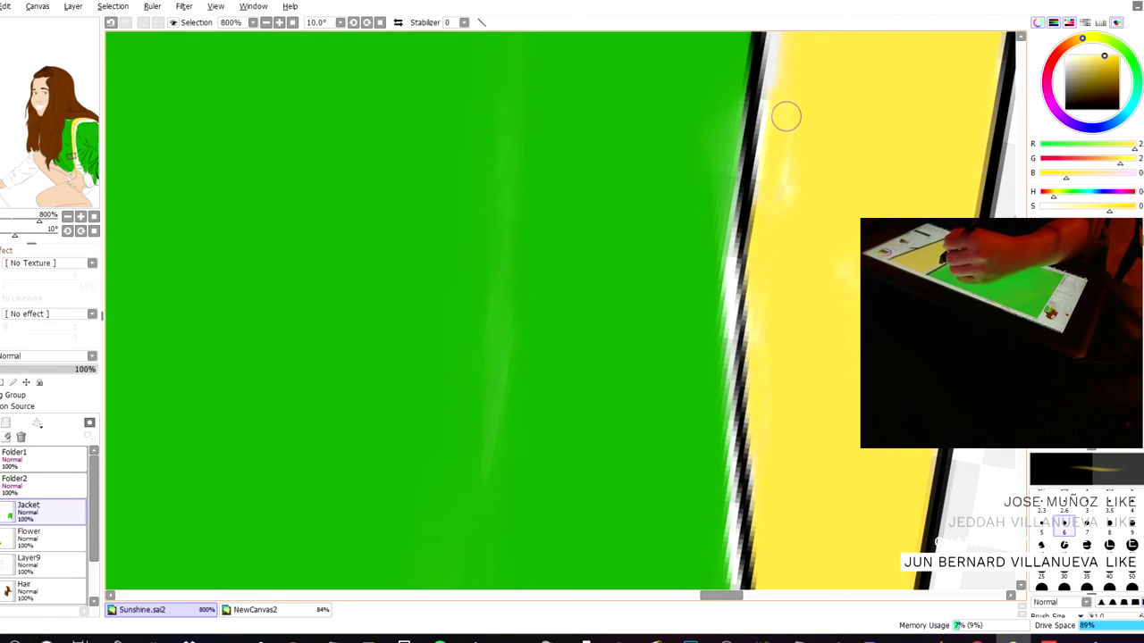
- Try to cover the higher gap beside the stripe's hair-side outline with a soft yellow stroke, and undo it
{"action": "scroll", "coordinate": [786, 116], "scroll_direction": "down", "scroll_amount": 2}
{"action": "key", "text": "b"}
{"action": "left_click_drag", "start_coordinate": [554, 78], "coordinate": [500, 204]}
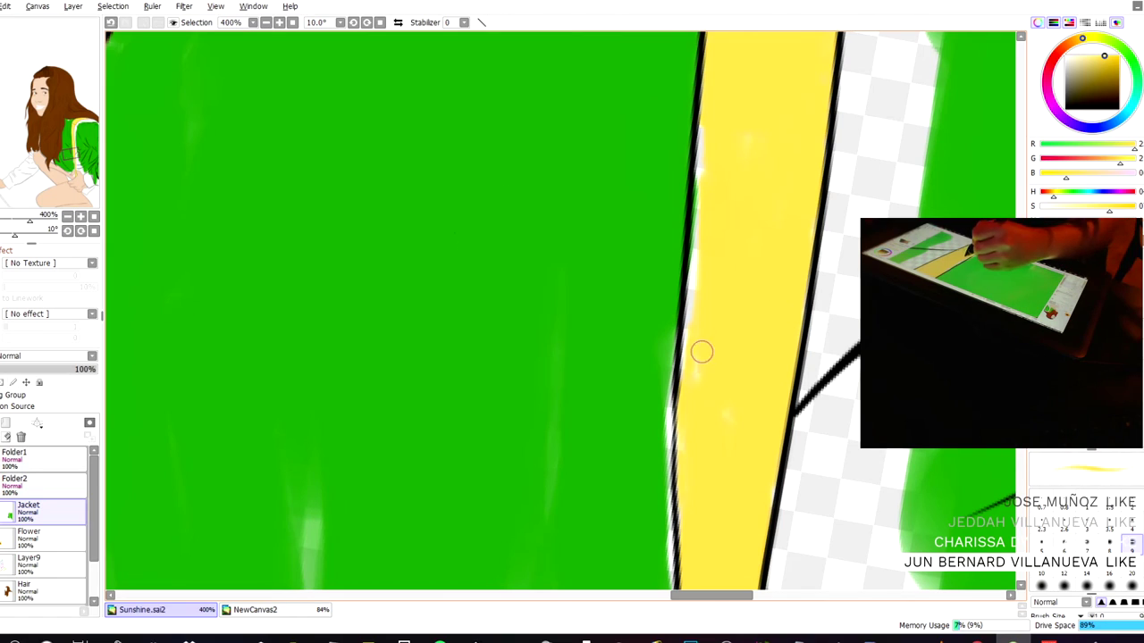
{"action": "left_click_drag", "start_coordinate": [685, 313], "coordinate": [698, 250]}
{"action": "scroll", "coordinate": [694, 265], "scroll_direction": "up", "scroll_amount": 5}
{"action": "scroll", "coordinate": [698, 245], "scroll_direction": "up", "scroll_amount": 1}
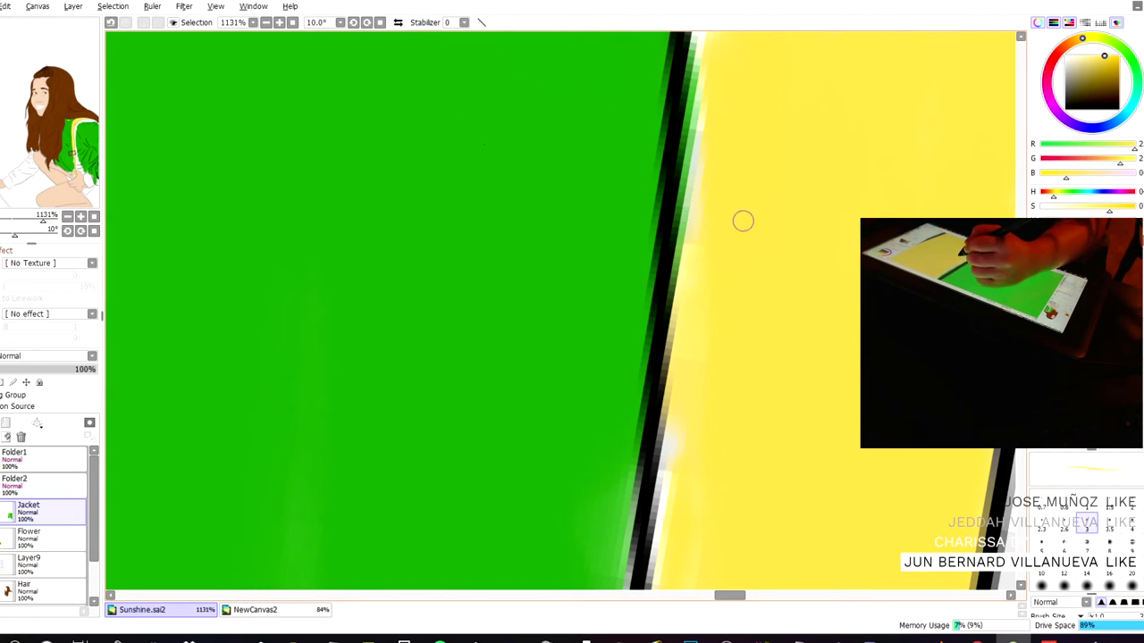
{"action": "key", "text": "ctrl+z"}
- Erase the green spill inside the stripe along its hair-side outline with a size 2.3 eraser
{"action": "key", "text": "n"}
{"action": "key", "text": "e"}
{"action": "mouse_move", "coordinate": [679, 175]}
{"action": "left_mouse_down"}
{"action": "mouse_move", "coordinate": [681, 201]}
{"action": "mouse_move", "coordinate": [693, 101]}
{"action": "left_mouse_up"}
{"action": "left_click_drag", "start_coordinate": [684, 251], "coordinate": [674, 349]}
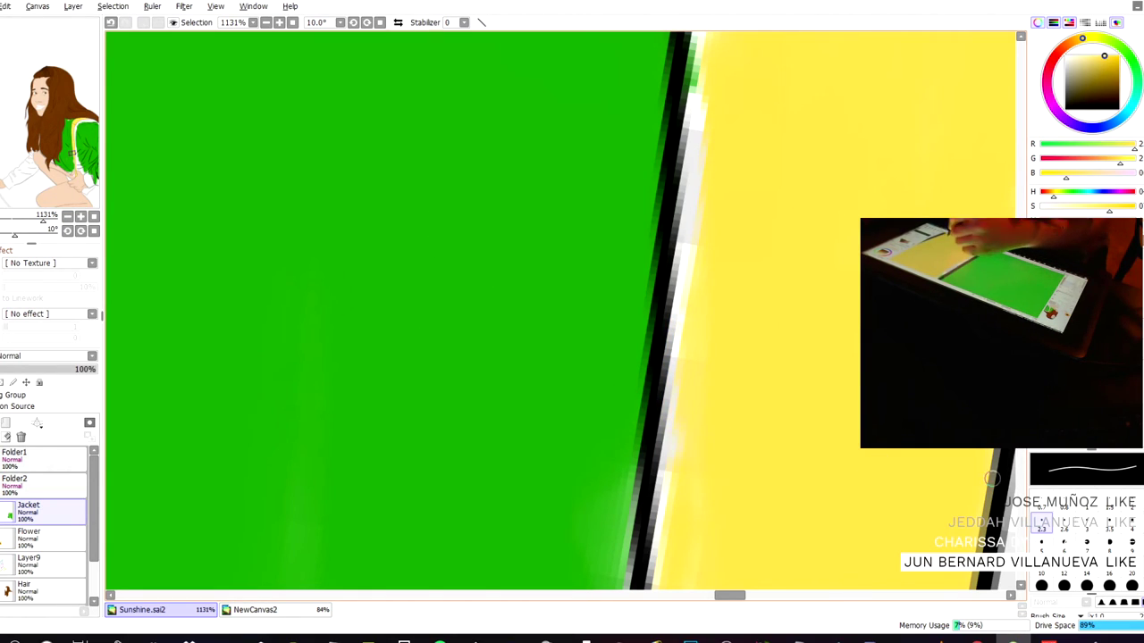
- Reduce the brush size and paint yellow over the erased gap along the stripe's hair-side outline
{"action": "key", "text": "b"}
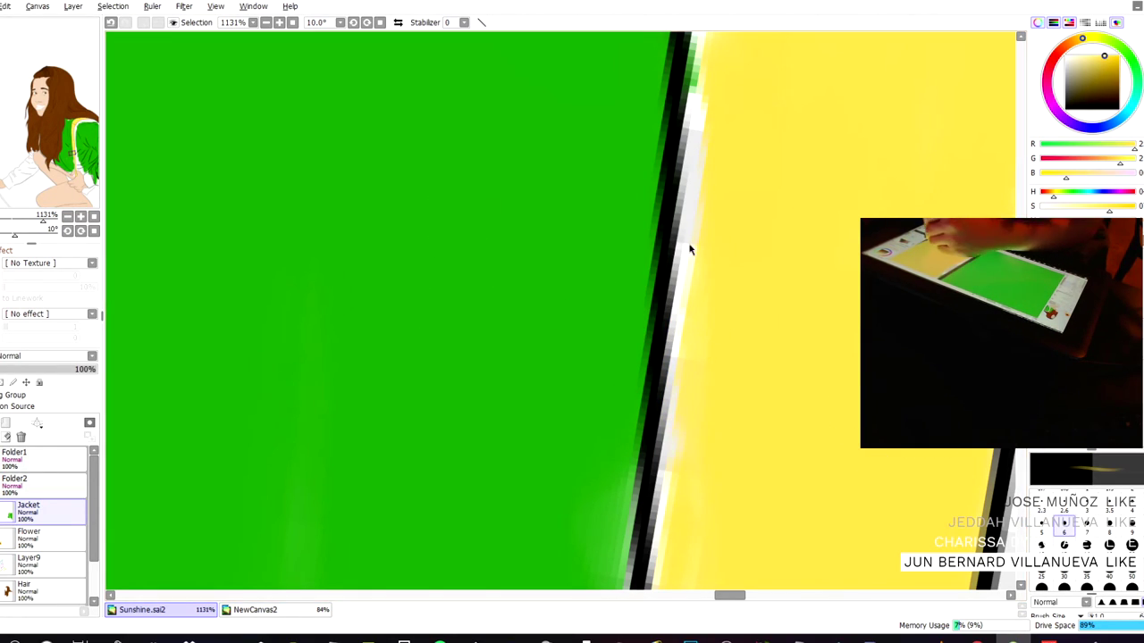
{"action": "key", "text": "e"}
{"action": "key", "text": "b"}
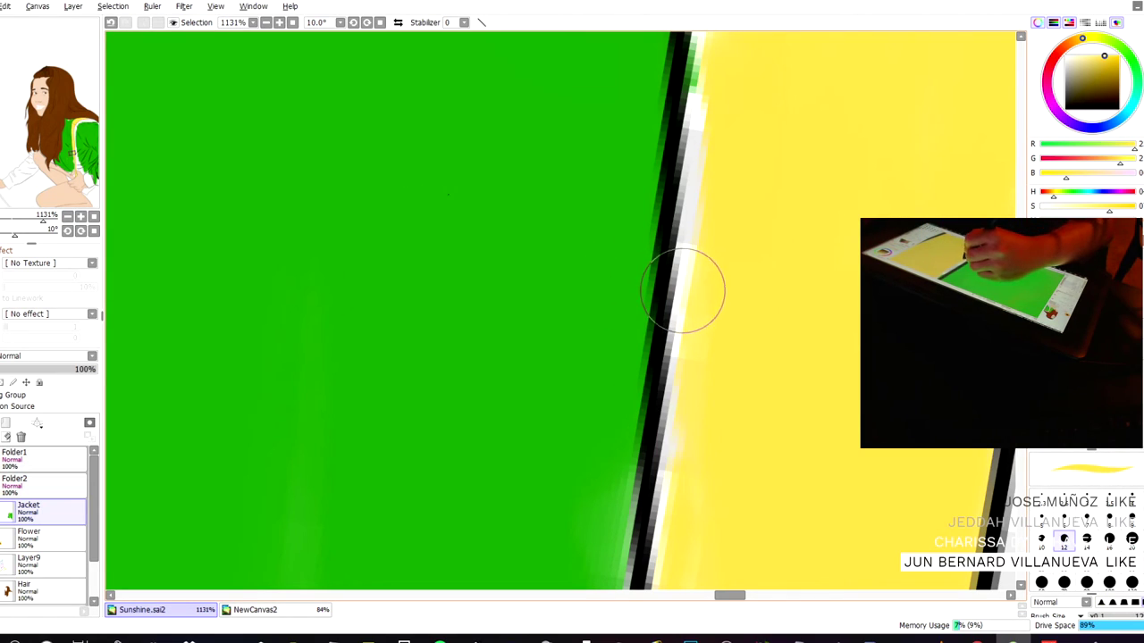
{"action": "key", "text": "["}
{"action": "key", "text": "["}
{"action": "key", "text": "["}
{"action": "key", "text": "["}
{"action": "key", "text": "["}
{"action": "mouse_move", "coordinate": [676, 314]}
{"action": "left_mouse_down"}
{"action": "mouse_move", "coordinate": [674, 355]}
{"action": "mouse_move", "coordinate": [693, 234]}
{"action": "mouse_move", "coordinate": [683, 301]}
{"action": "mouse_move", "coordinate": [685, 269]}
{"action": "mouse_move", "coordinate": [675, 276]}
{"action": "mouse_move", "coordinate": [679, 262]}
{"action": "mouse_move", "coordinate": [670, 446]}
{"action": "mouse_move", "coordinate": [677, 396]}
{"action": "mouse_move", "coordinate": [684, 426]}
{"action": "left_mouse_up"}
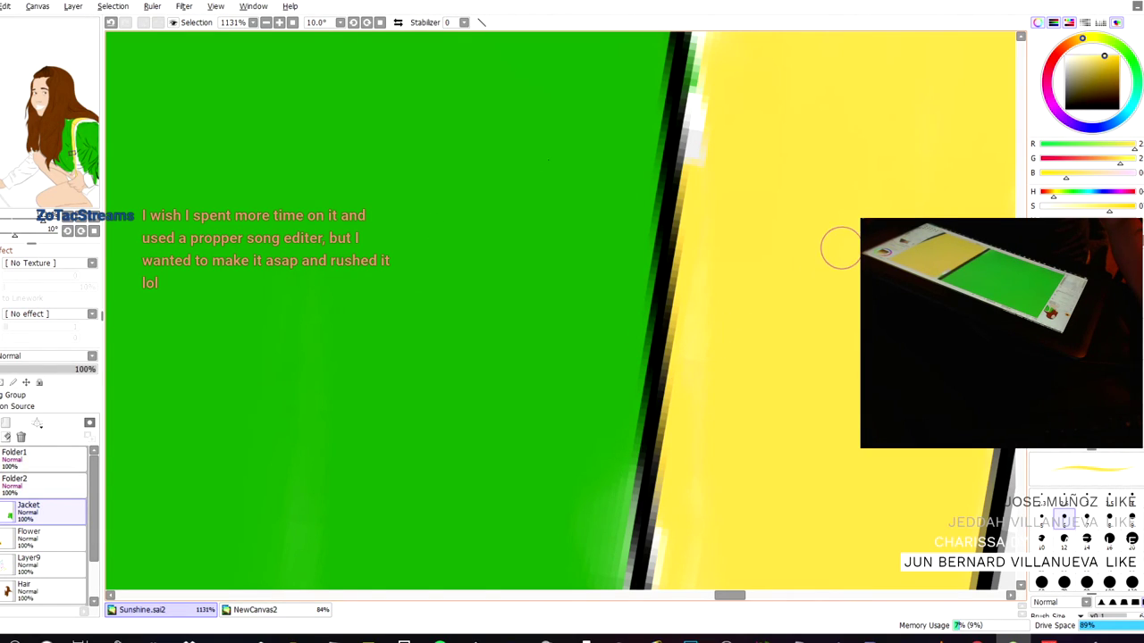
- Touch up the stripe farther down with yellow, covering the remaining edge gaps and pale patches, using a size 12 brush for part of it
{"action": "left_click_drag", "start_coordinate": [505, 163], "coordinate": [512, 0]}
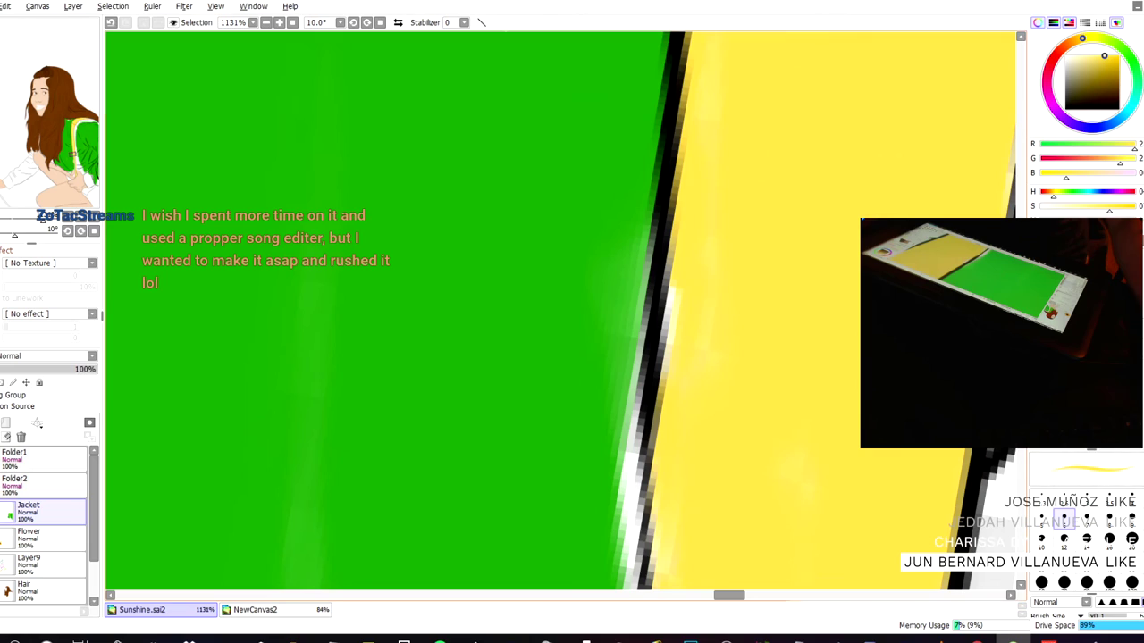
{"action": "mouse_move", "coordinate": [693, 330]}
{"action": "left_mouse_down"}
{"action": "mouse_move", "coordinate": [679, 330]}
{"action": "mouse_move", "coordinate": [666, 417]}
{"action": "left_mouse_up"}
{"action": "scroll", "coordinate": [727, 302], "scroll_direction": "down", "scroll_amount": 2}
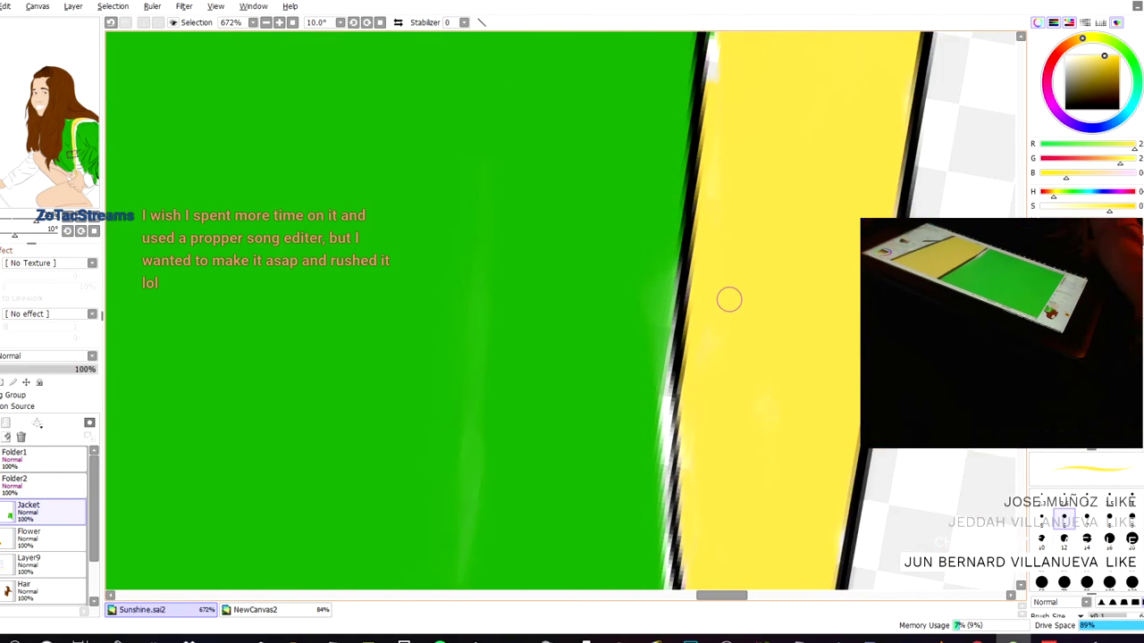
{"action": "left_click", "coordinate": [1086, 563]}
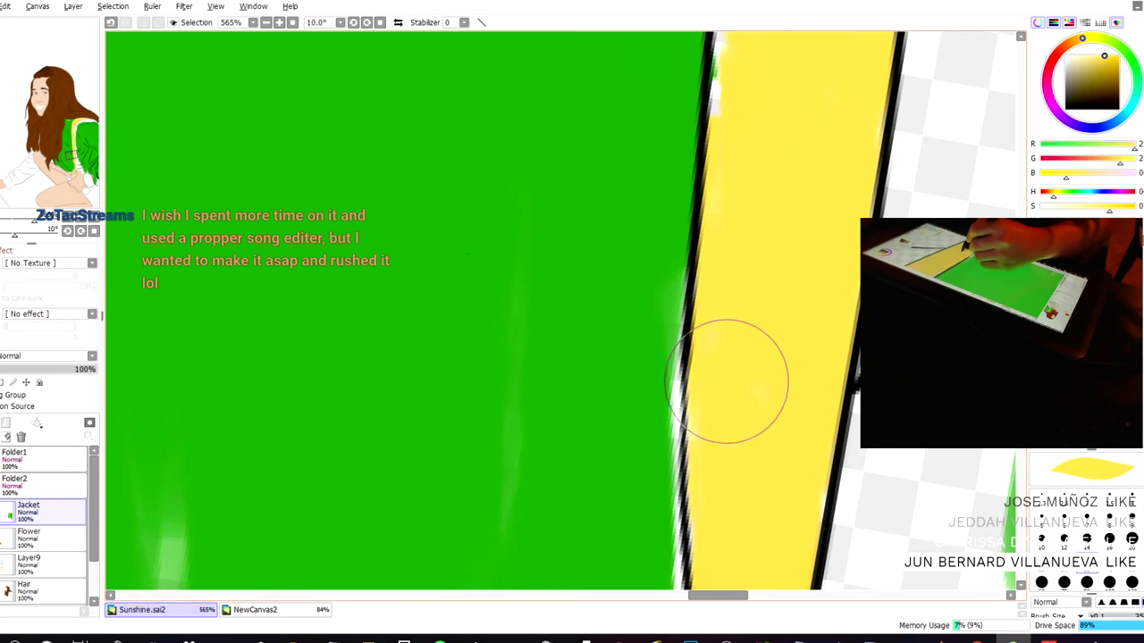
{"action": "left_click", "coordinate": [1063, 541]}
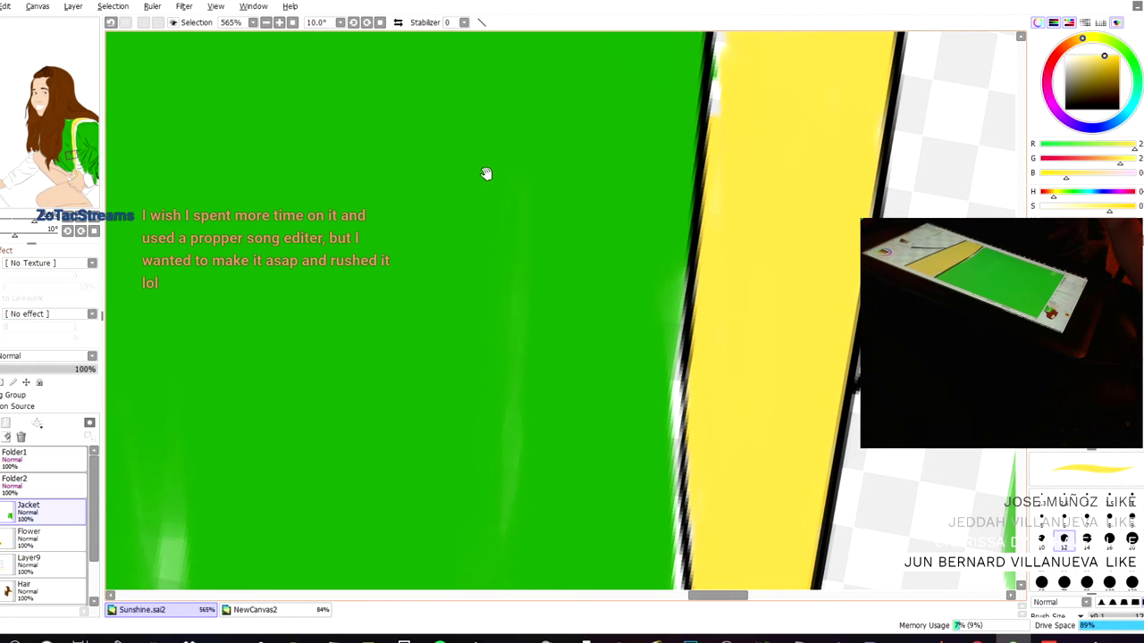
{"action": "left_click_drag", "start_coordinate": [471, 402], "coordinate": [482, 122]}
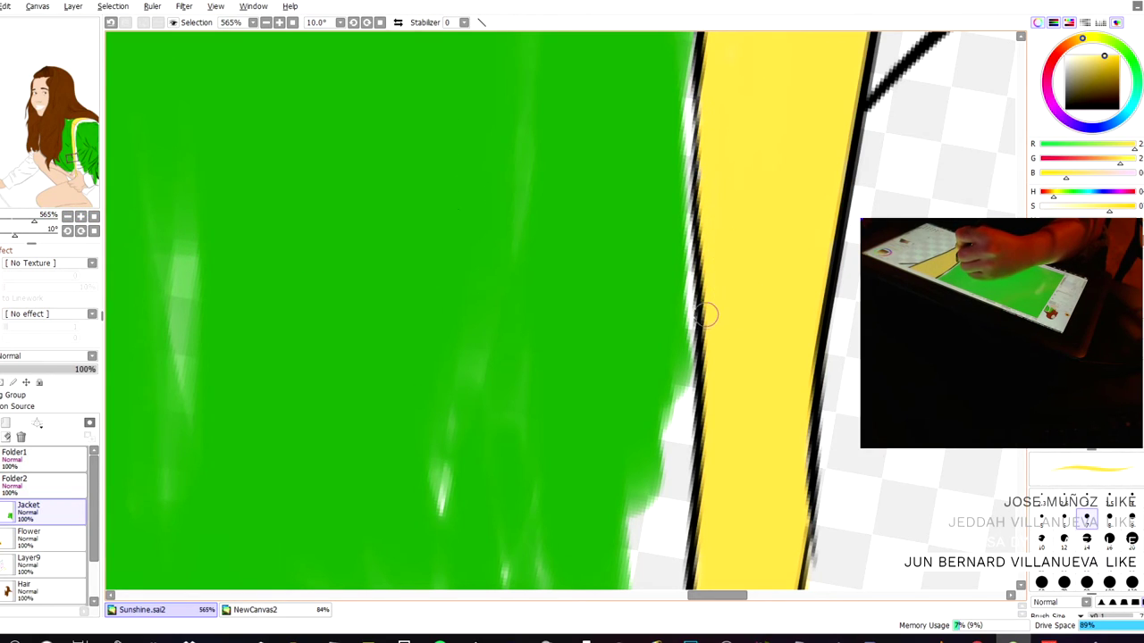
{"action": "scroll", "coordinate": [670, 353], "scroll_direction": "down", "scroll_amount": 5}
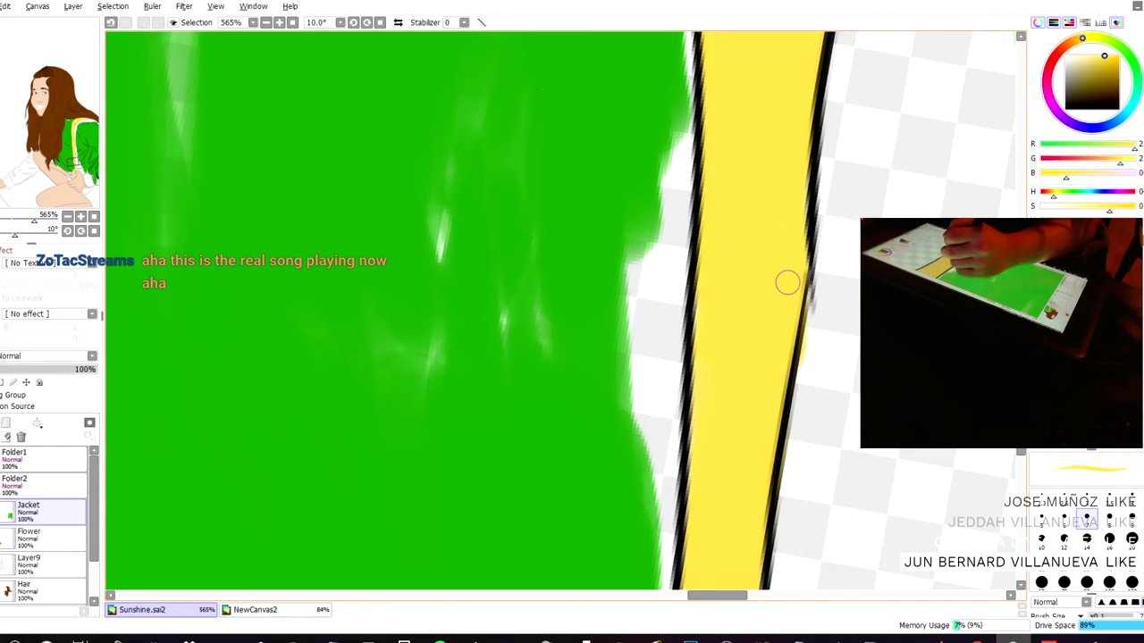
{"action": "left_click_drag", "start_coordinate": [519, 92], "coordinate": [529, 207]}
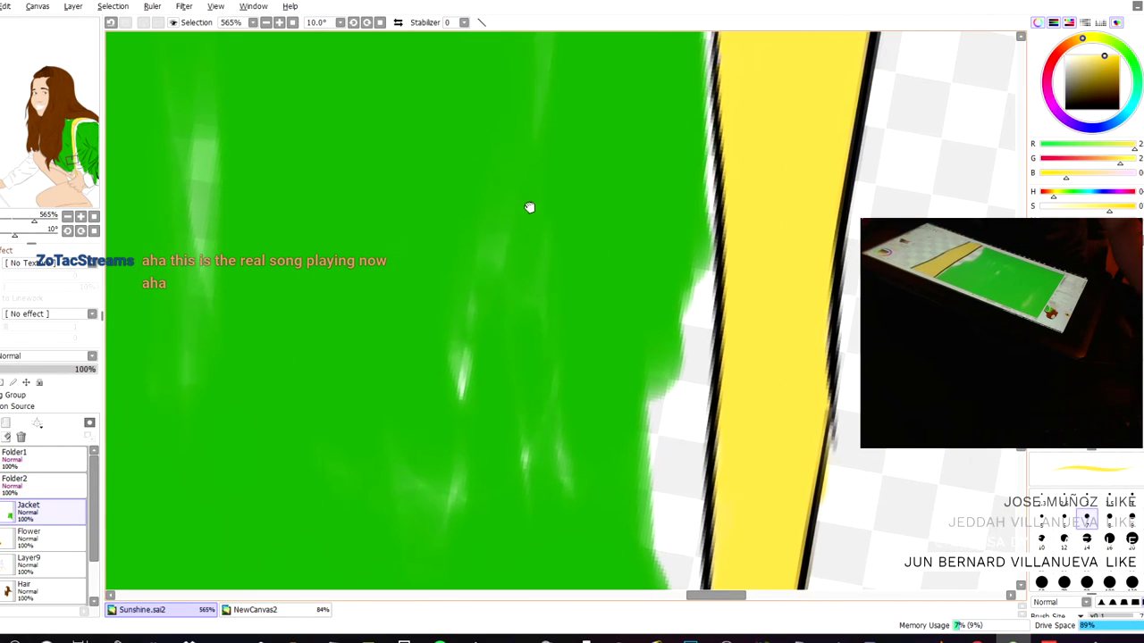
- Erase the leftover green speck inside the stripe's hair-side outline with the size 2.3 eraser
{"action": "scroll", "coordinate": [804, 277], "scroll_direction": "down", "scroll_amount": 1}
{"action": "scroll", "coordinate": [786, 260], "scroll_direction": "down", "scroll_amount": 2}
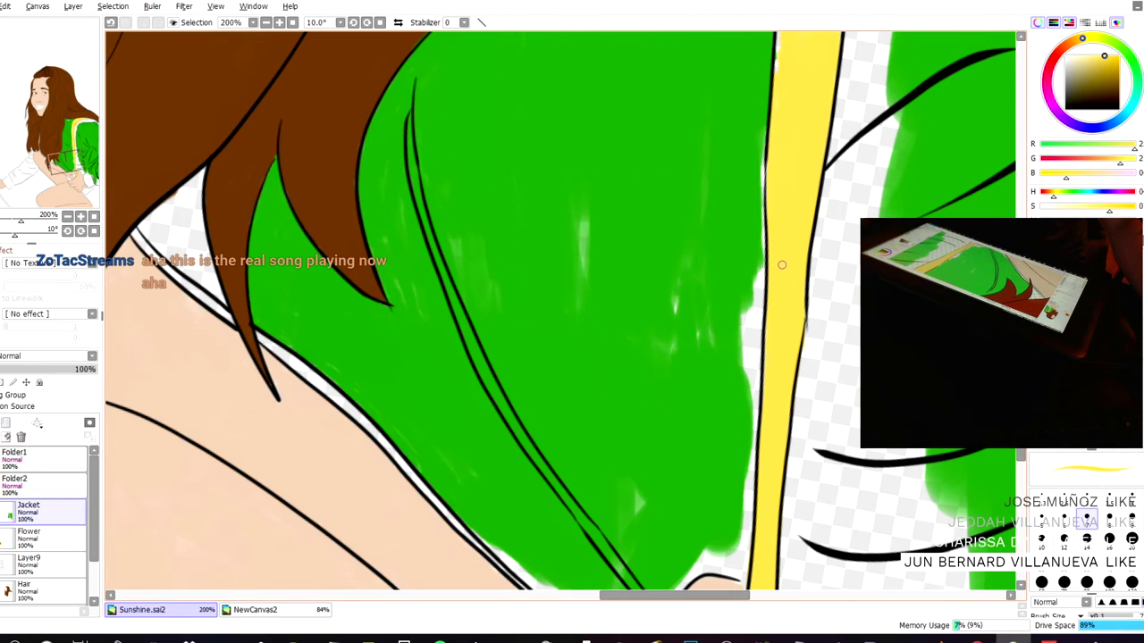
{"action": "scroll", "coordinate": [781, 264], "scroll_direction": "down", "scroll_amount": 3}
{"action": "scroll", "coordinate": [781, 264], "scroll_direction": "down", "scroll_amount": 3}
{"action": "scroll", "coordinate": [781, 265], "scroll_direction": "up", "scroll_amount": 4}
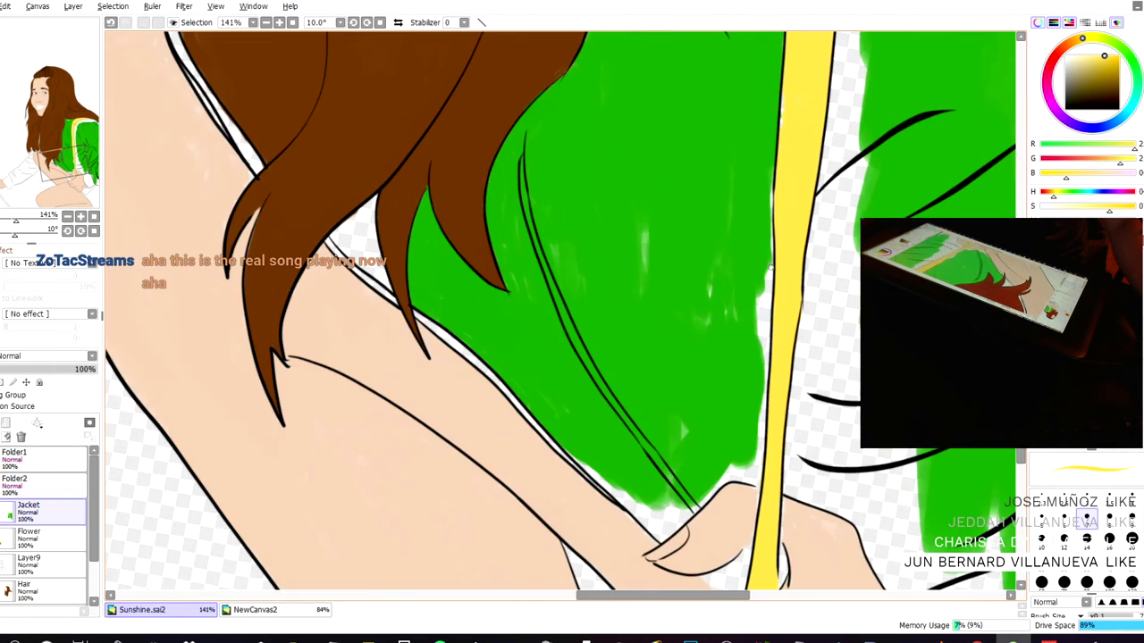
{"action": "scroll", "coordinate": [782, 264], "scroll_direction": "up", "scroll_amount": 4}
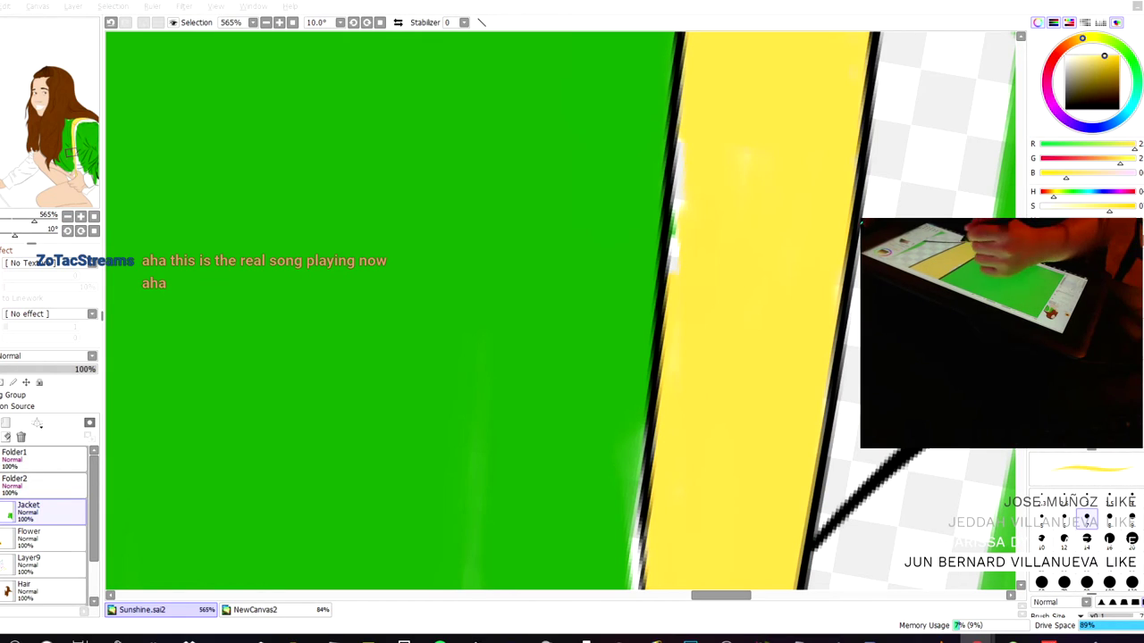
{"action": "left_click", "coordinate": [700, 257]}
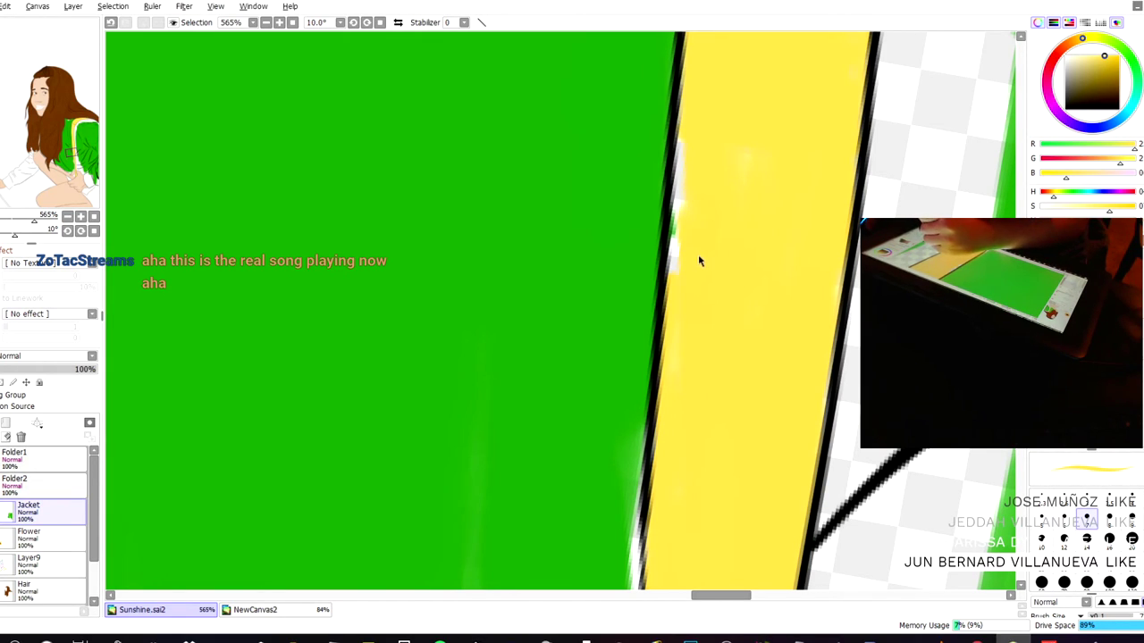
{"action": "key", "text": "e"}
{"action": "left_click_drag", "start_coordinate": [674, 235], "coordinate": [671, 213]}
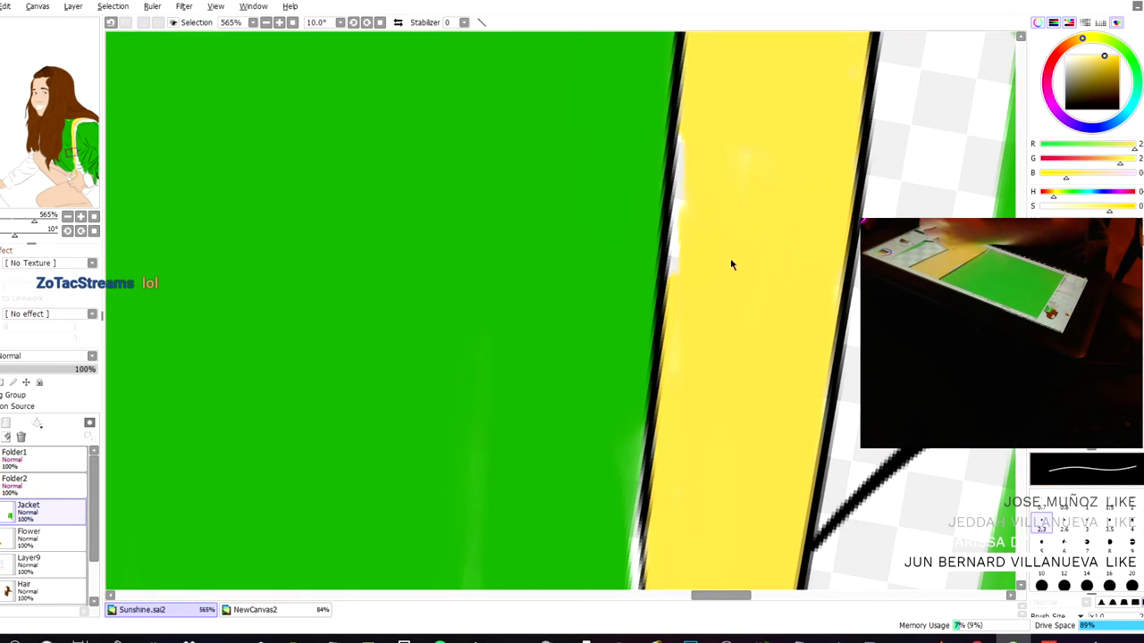
- Paint the remaining white gap along the stripe's hair-side outline yellow with a size 6 brush
{"action": "key", "text": "b"}
{"action": "left_click_drag", "start_coordinate": [680, 234], "coordinate": [685, 123]}
{"action": "left_click_drag", "start_coordinate": [681, 223], "coordinate": [676, 223]}
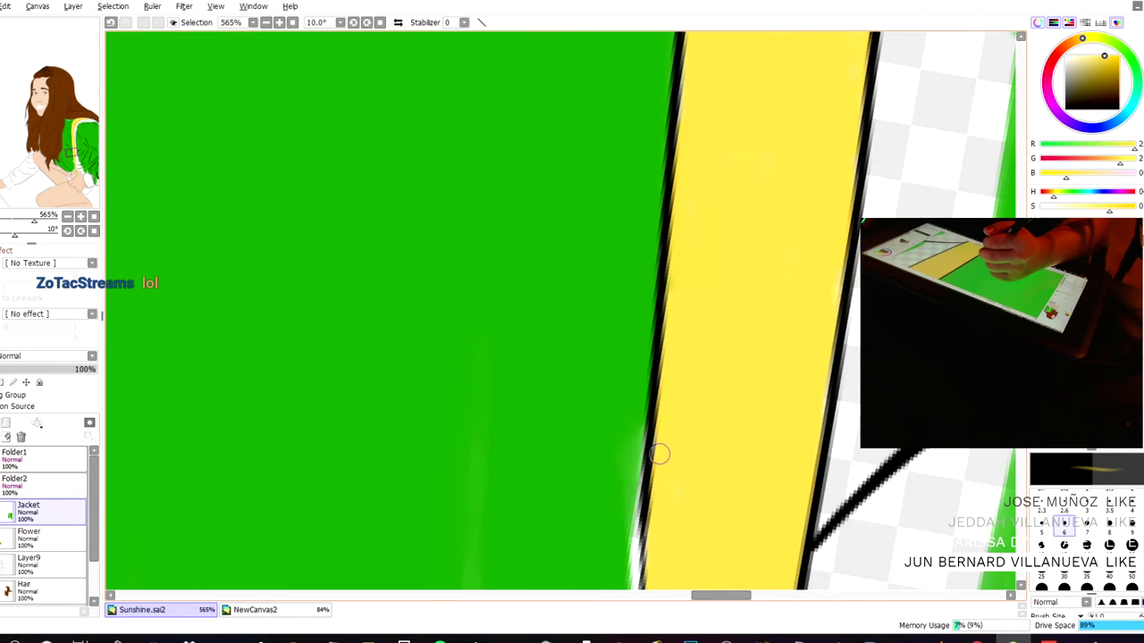
- Sample the jacket's green and set the brush size to 16
{"action": "scroll", "coordinate": [795, 422], "scroll_direction": "down", "scroll_amount": 15}
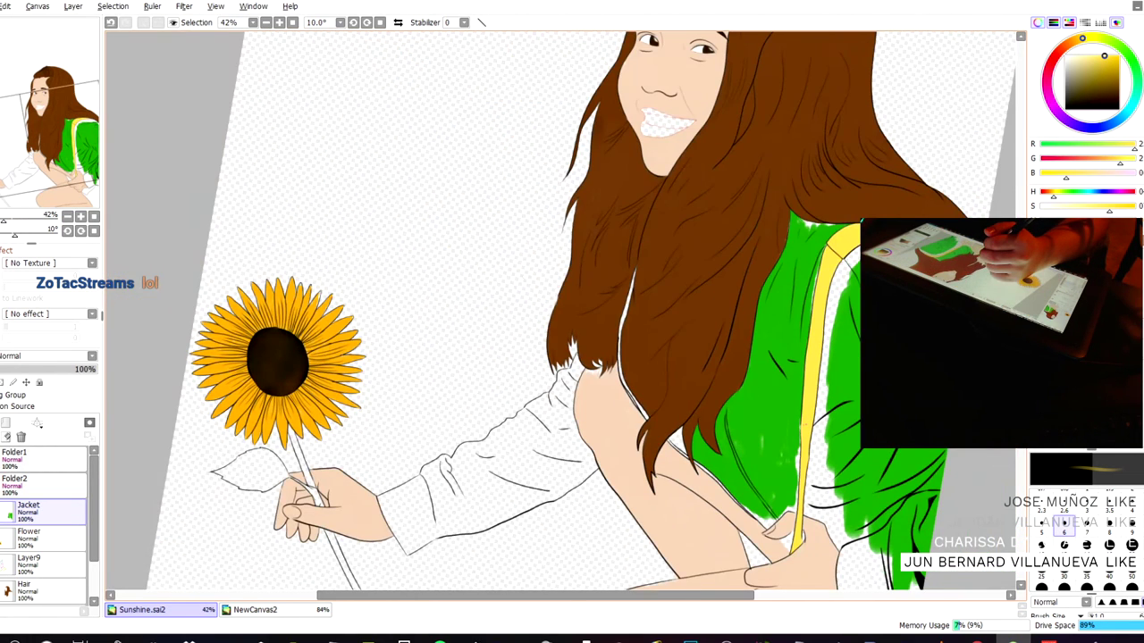
{"action": "scroll", "coordinate": [803, 424], "scroll_direction": "down", "scroll_amount": 2}
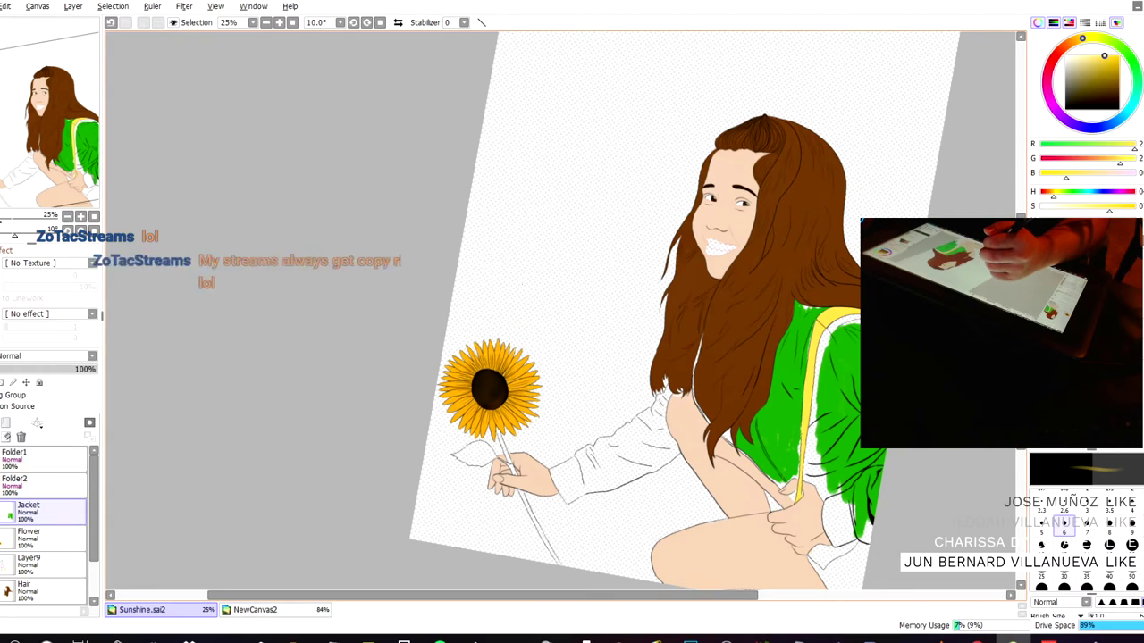
{"action": "scroll", "coordinate": [807, 426], "scroll_direction": "up", "scroll_amount": 2}
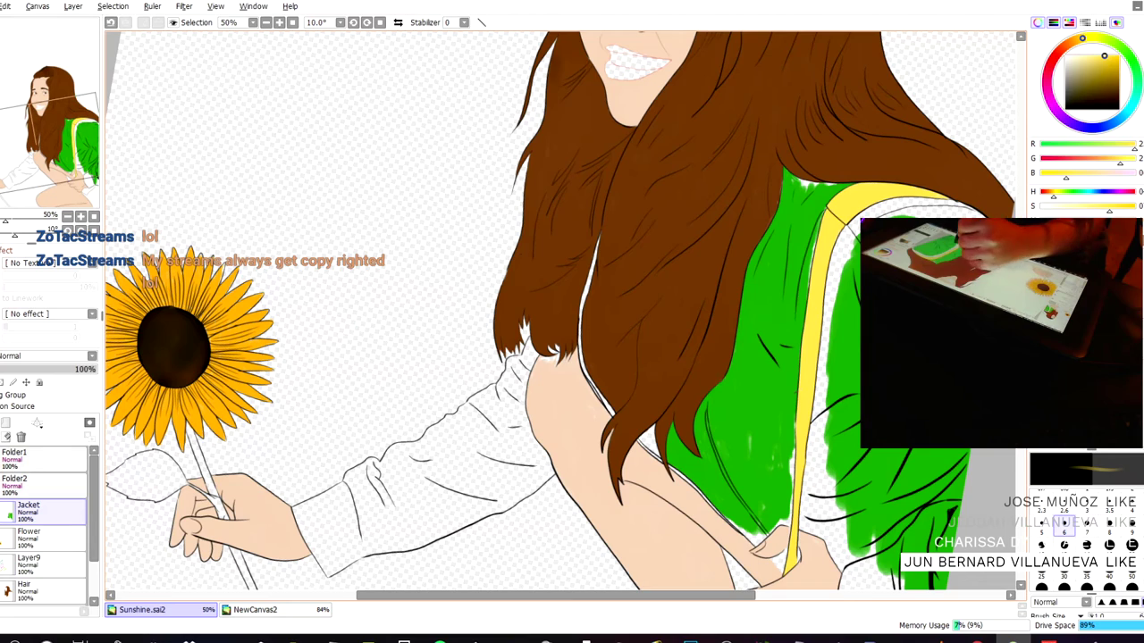
{"action": "right_click", "coordinate": [750, 322]}
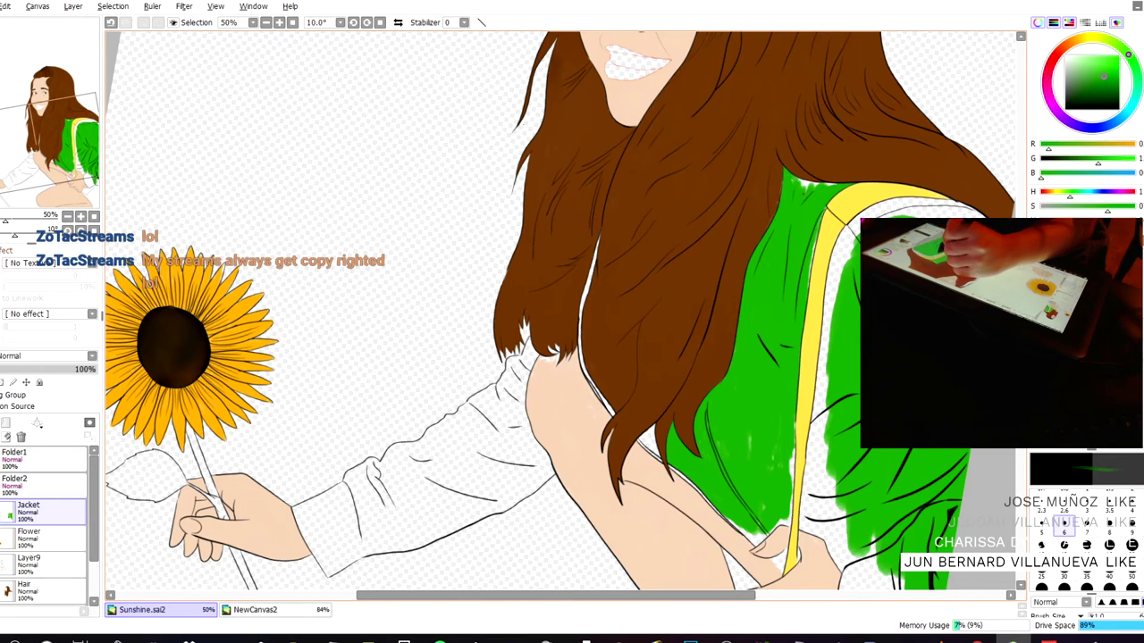
{"action": "scroll", "coordinate": [808, 200], "scroll_direction": "up", "scroll_amount": 6}
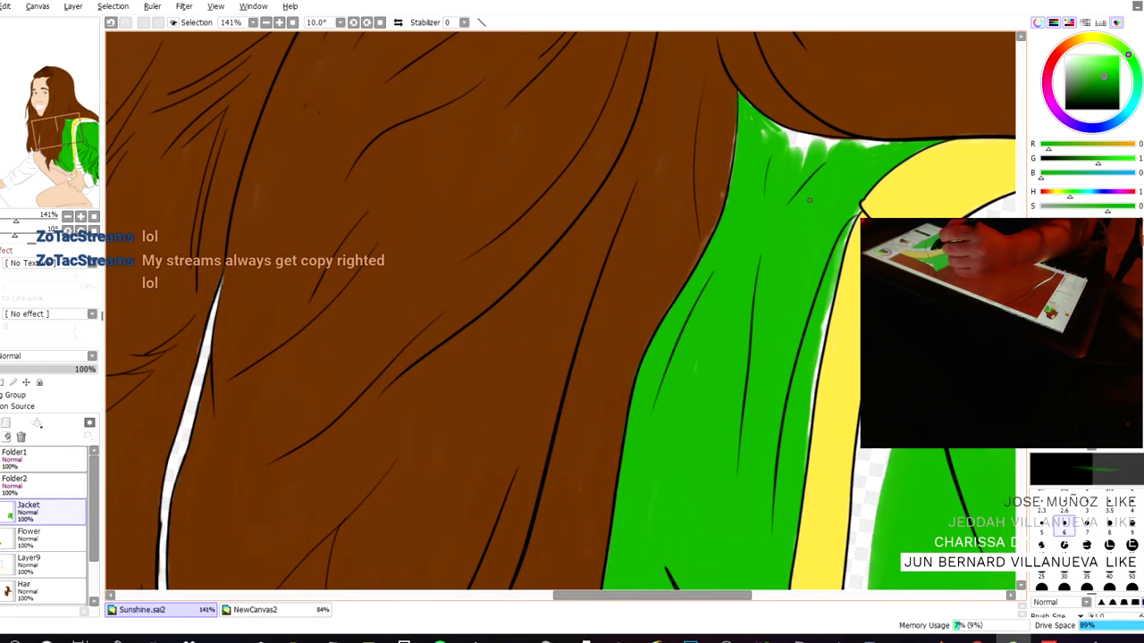
{"action": "left_click", "coordinate": [1110, 545]}
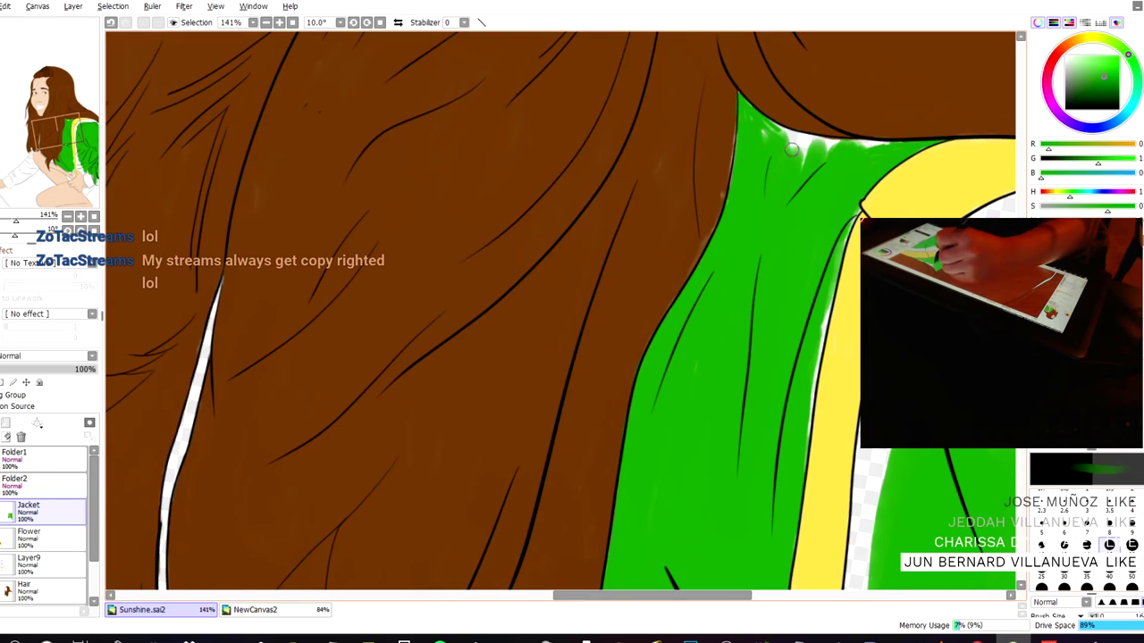
- Paint the white gaps beneath the hair at the jacket's shoulder and along the stripe's upper hair-side outline green
{"action": "left_click_drag", "start_coordinate": [800, 164], "coordinate": [765, 132]}
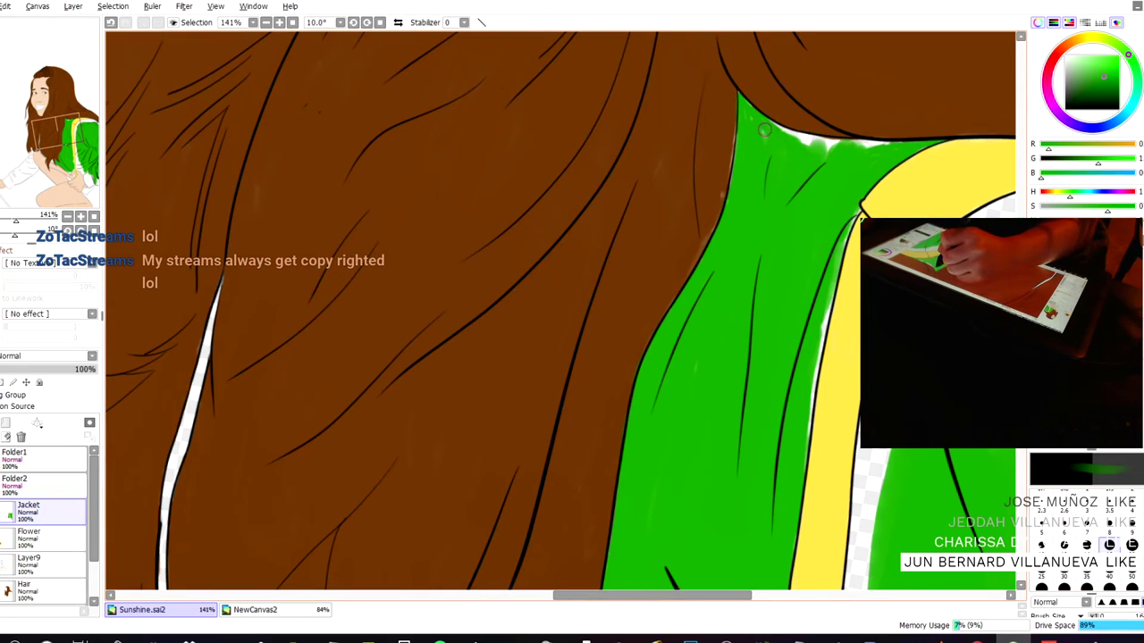
{"action": "mouse_move", "coordinate": [762, 159]}
{"action": "left_mouse_down"}
{"action": "mouse_move", "coordinate": [800, 140]}
{"action": "mouse_move", "coordinate": [765, 120]}
{"action": "mouse_move", "coordinate": [828, 142]}
{"action": "mouse_move", "coordinate": [817, 154]}
{"action": "mouse_move", "coordinate": [859, 140]}
{"action": "left_mouse_up"}
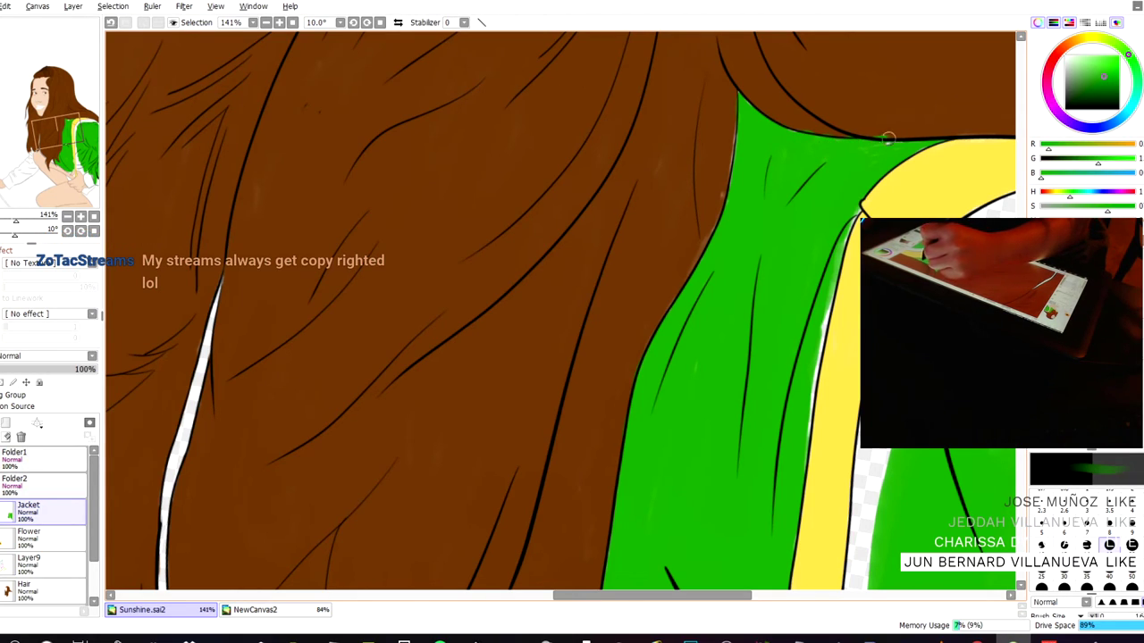
{"action": "key", "text": "ctrl+z"}
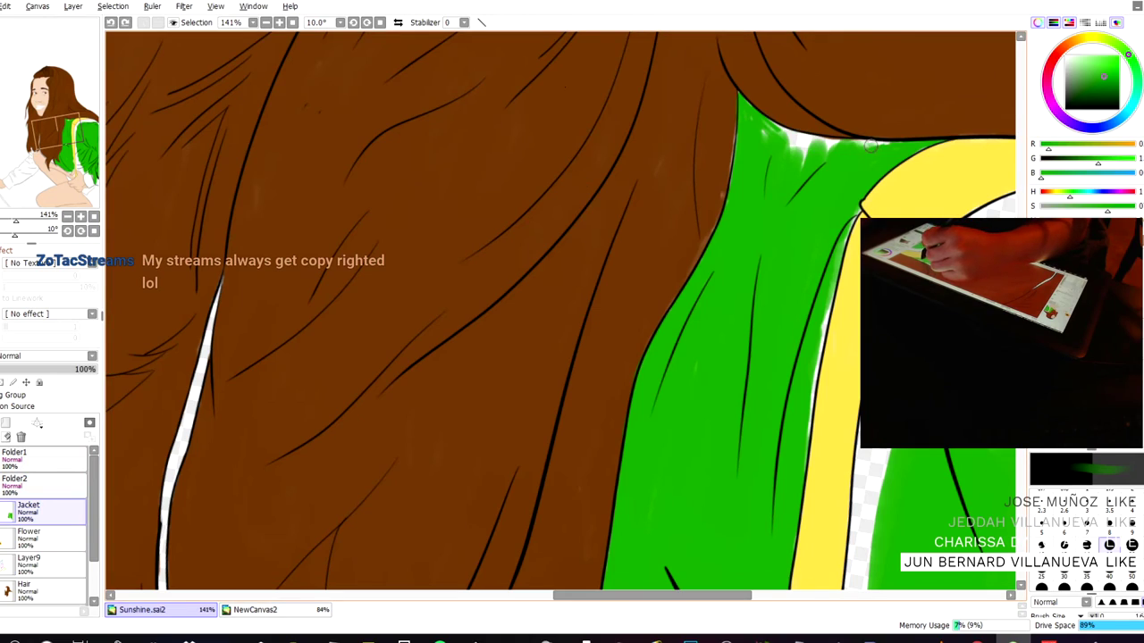
{"action": "left_click_drag", "start_coordinate": [858, 143], "coordinate": [842, 149]}
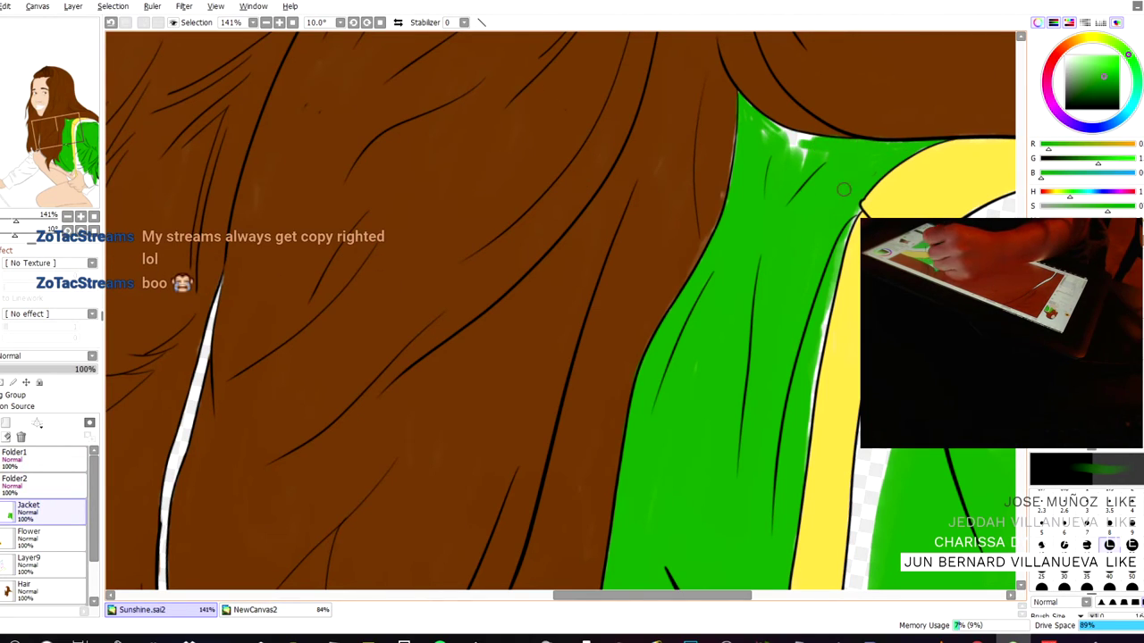
{"action": "mouse_move", "coordinate": [800, 166]}
{"action": "left_mouse_down"}
{"action": "mouse_move", "coordinate": [778, 132]}
{"action": "mouse_move", "coordinate": [816, 135]}
{"action": "mouse_move", "coordinate": [783, 136]}
{"action": "mouse_move", "coordinate": [811, 139]}
{"action": "mouse_move", "coordinate": [754, 114]}
{"action": "left_mouse_up"}
{"action": "key", "text": "ctrl+z"}
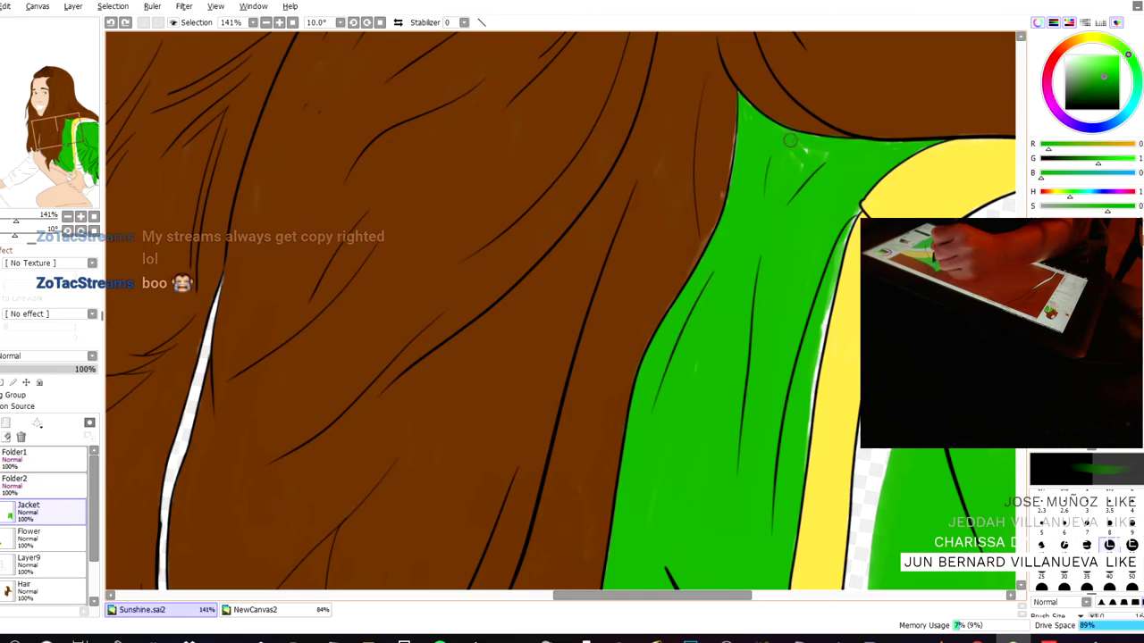
{"action": "left_click_drag", "start_coordinate": [814, 140], "coordinate": [808, 141]}
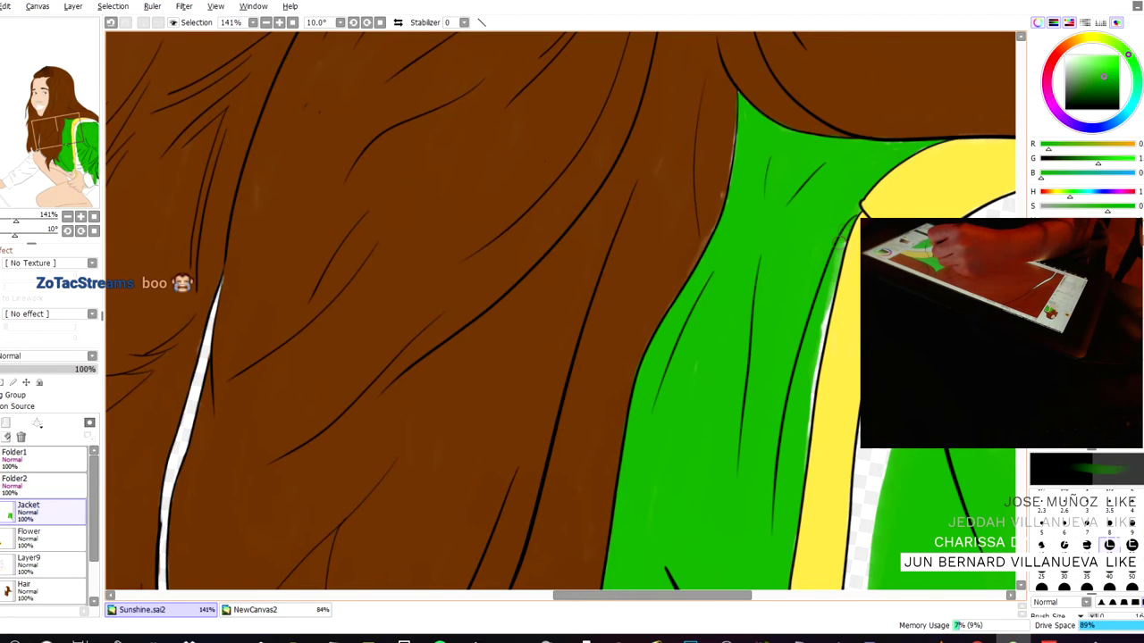
{"action": "mouse_move", "coordinate": [831, 279]}
{"action": "left_mouse_down"}
{"action": "mouse_move", "coordinate": [807, 322]}
{"action": "mouse_move", "coordinate": [819, 334]}
{"action": "mouse_move", "coordinate": [832, 280]}
{"action": "mouse_move", "coordinate": [800, 462]}
{"action": "left_mouse_up"}
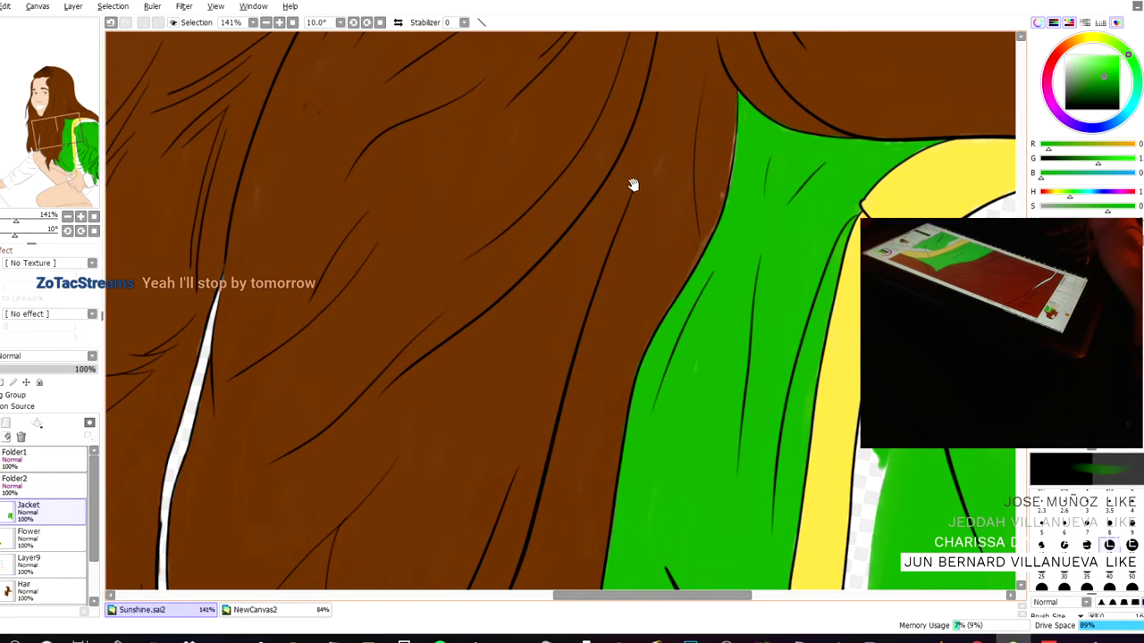
- Paint green over the white edge gap and pale streaks beside the middle of the stripe's hair-side outline
{"action": "left_click_drag", "start_coordinate": [633, 185], "coordinate": [528, 176]}
{"action": "scroll", "coordinate": [657, 154], "scroll_direction": "down", "scroll_amount": 2}
{"action": "key", "text": "minus"}
{"action": "key", "text": "minus"}
{"action": "key", "text": "minus"}
{"action": "key", "text": "minus"}
{"action": "key", "text": "minus"}
{"action": "key", "text": "minus"}
{"action": "key", "text": "minus"}
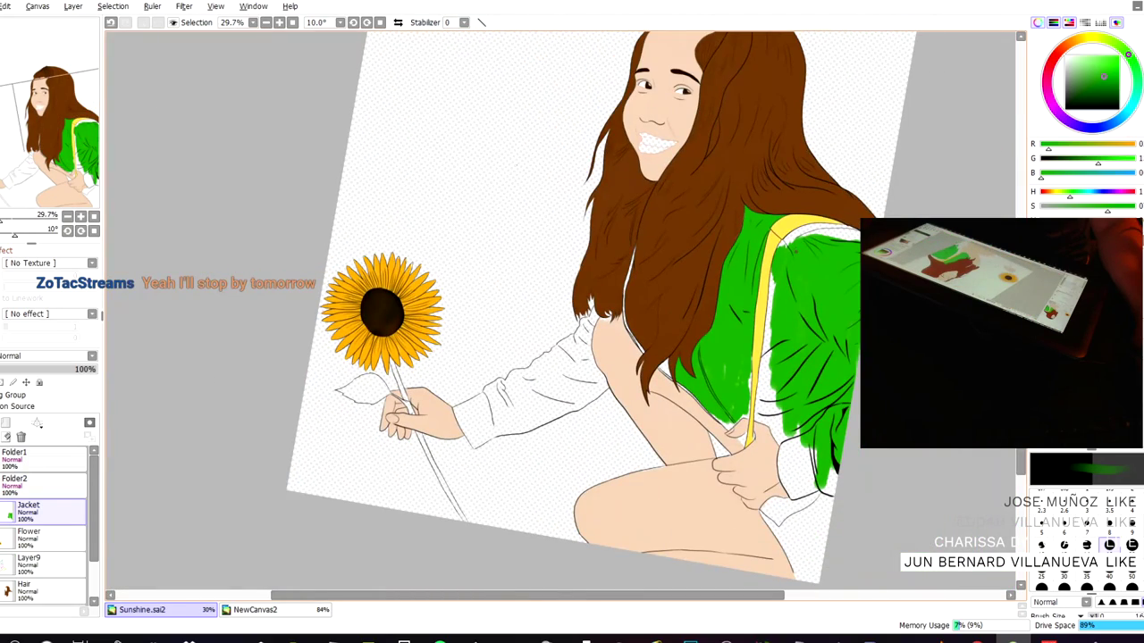
{"action": "scroll", "coordinate": [734, 295], "scroll_direction": "up", "scroll_amount": 11}
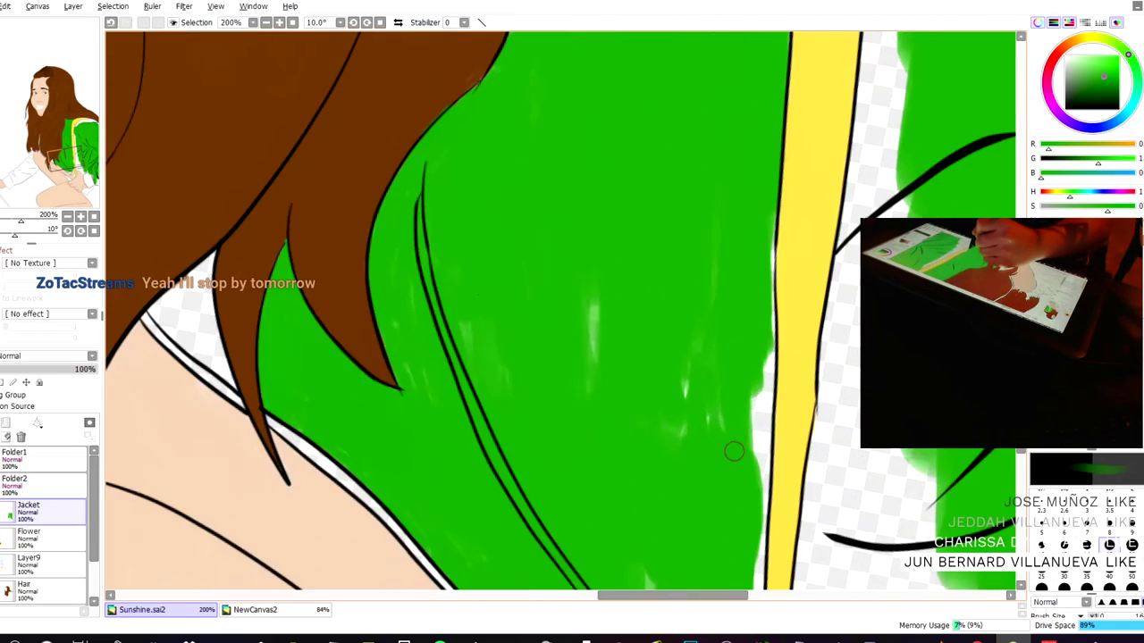
{"action": "mouse_move", "coordinate": [733, 452]}
{"action": "left_mouse_down"}
{"action": "mouse_move", "coordinate": [758, 383]}
{"action": "mouse_move", "coordinate": [759, 467]}
{"action": "mouse_move", "coordinate": [770, 246]}
{"action": "mouse_move", "coordinate": [747, 259]}
{"action": "left_mouse_up"}
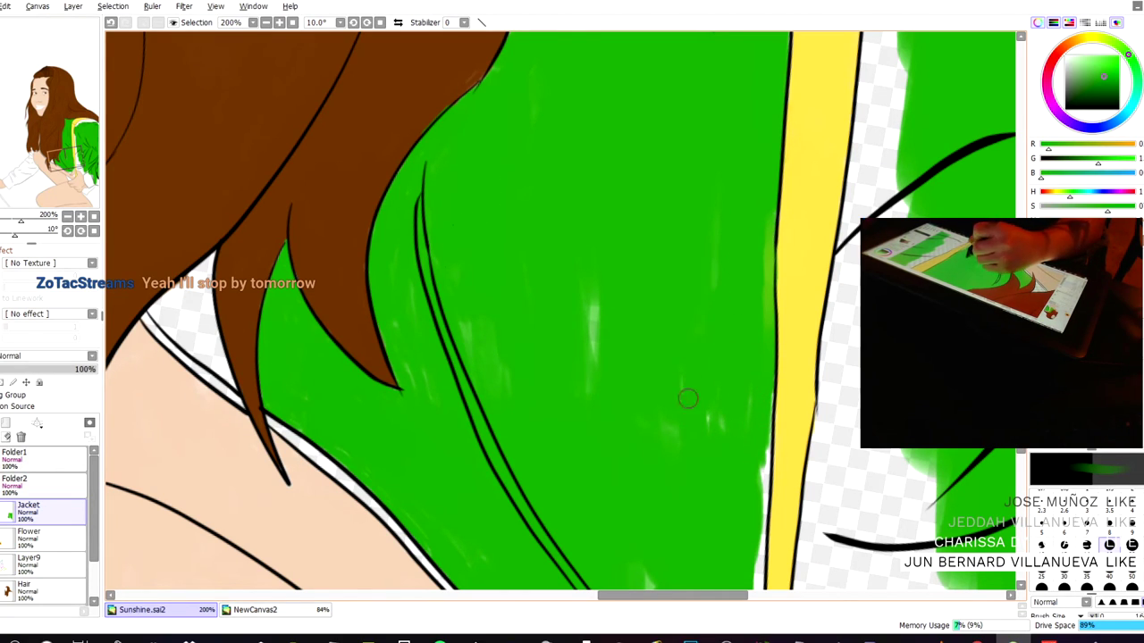
{"action": "left_click_drag", "start_coordinate": [595, 277], "coordinate": [586, 380]}
{"action": "left_click_drag", "start_coordinate": [763, 227], "coordinate": [765, 297]}
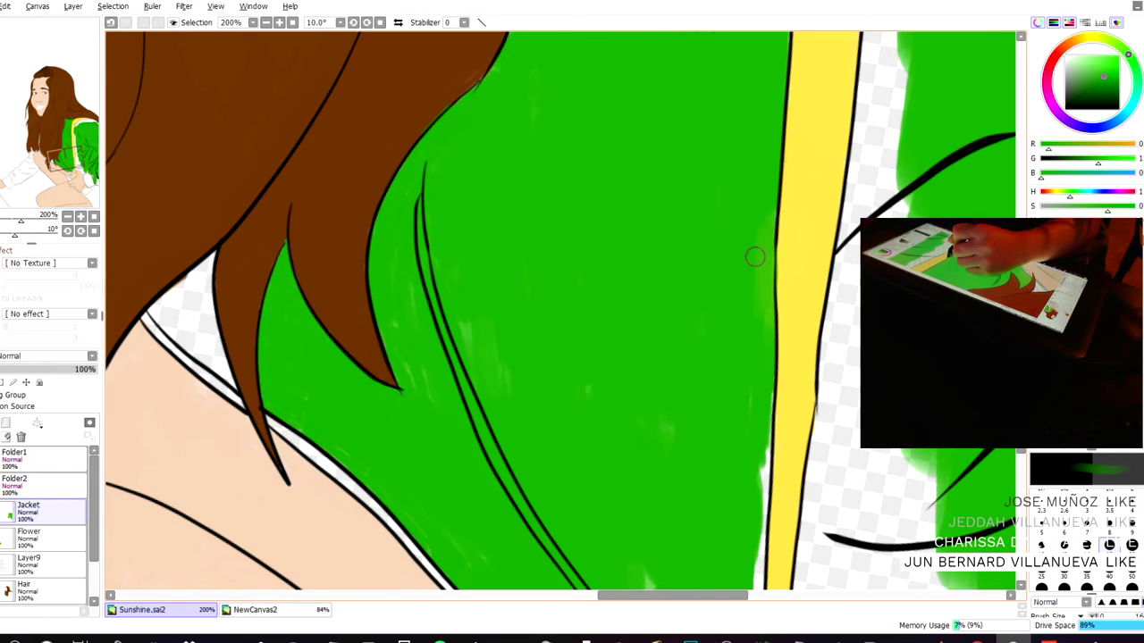
{"action": "mouse_move", "coordinate": [752, 435]}
{"action": "left_mouse_down"}
{"action": "mouse_move", "coordinate": [761, 439]}
{"action": "mouse_move", "coordinate": [765, 408]}
{"action": "left_mouse_up"}
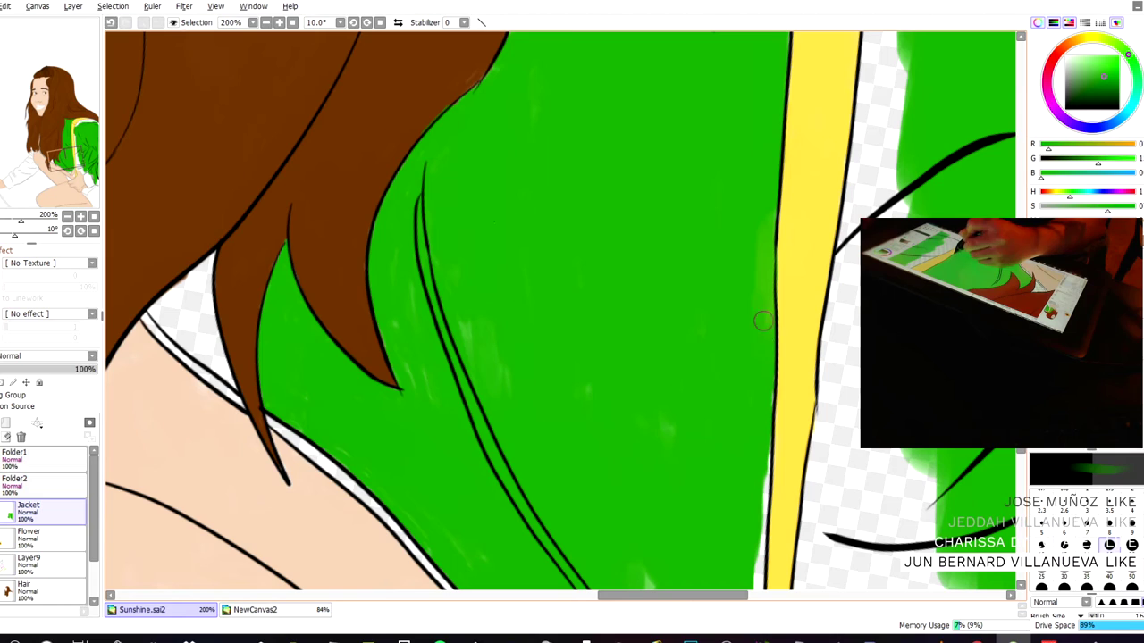
{"action": "mouse_move", "coordinate": [759, 455]}
{"action": "left_mouse_down"}
{"action": "mouse_move", "coordinate": [762, 491]}
{"action": "mouse_move", "coordinate": [765, 438]}
{"action": "left_mouse_up"}
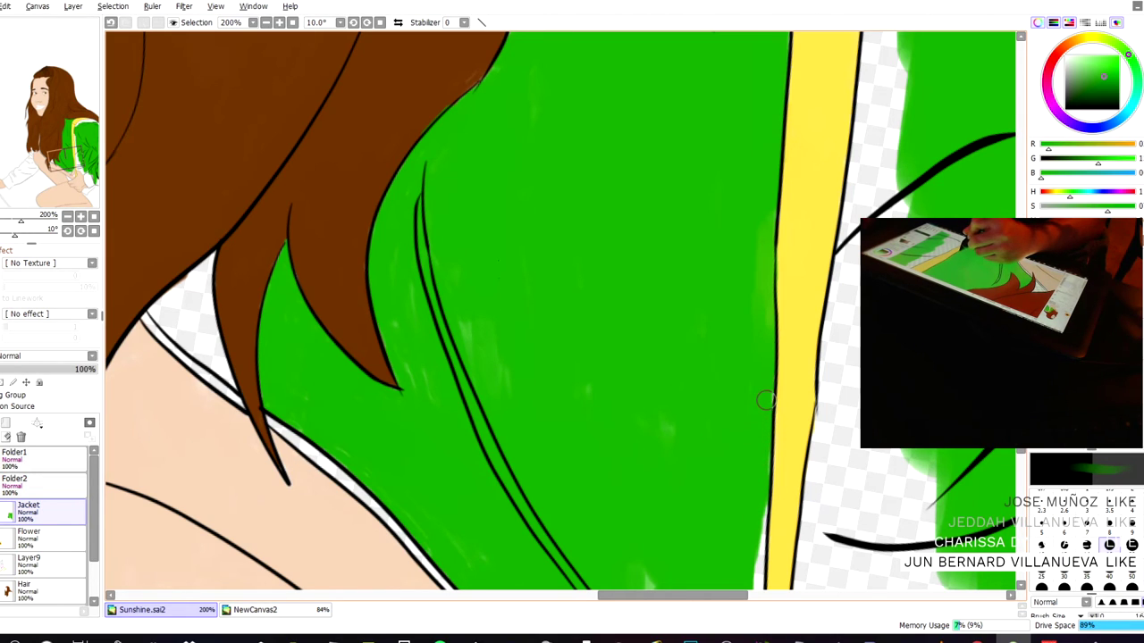
- Fill the white area between the stripe and the sleeve with green down to the hand, using a size 40 brush
{"action": "scroll", "coordinate": [776, 342], "scroll_direction": "down", "scroll_amount": 2}
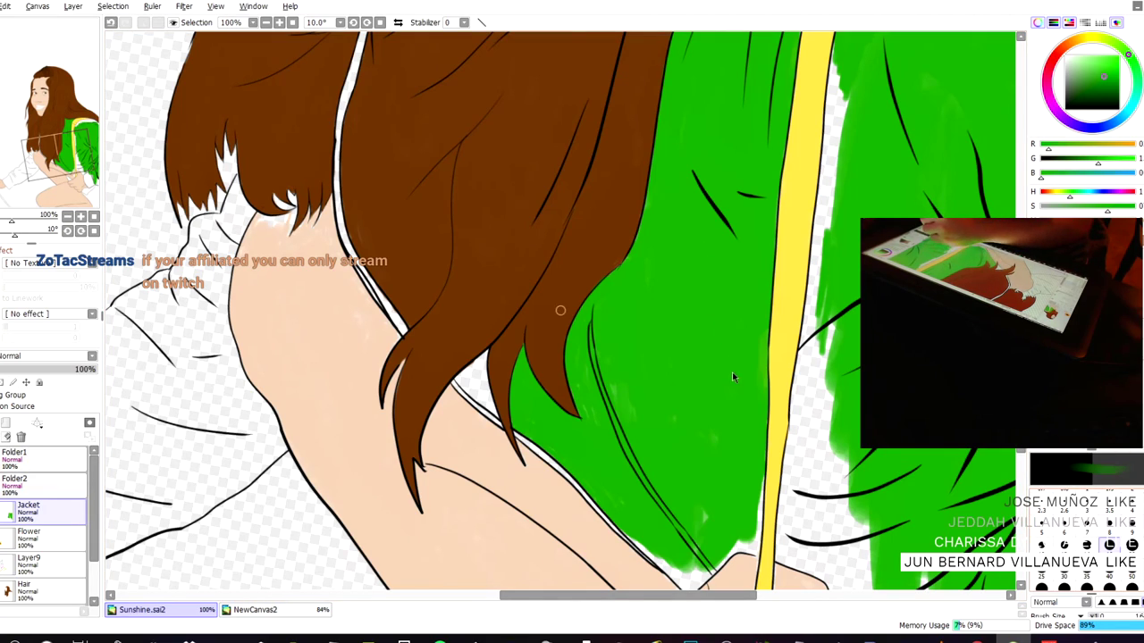
{"action": "mouse_move", "coordinate": [813, 451]}
{"action": "left_mouse_down"}
{"action": "mouse_move", "coordinate": [823, 306]}
{"action": "mouse_move", "coordinate": [853, 510]}
{"action": "mouse_move", "coordinate": [848, 464]}
{"action": "mouse_move", "coordinate": [866, 507]}
{"action": "mouse_move", "coordinate": [808, 499]}
{"action": "mouse_move", "coordinate": [808, 431]}
{"action": "mouse_move", "coordinate": [797, 449]}
{"action": "mouse_move", "coordinate": [804, 346]}
{"action": "mouse_move", "coordinate": [818, 347]}
{"action": "mouse_move", "coordinate": [802, 415]}
{"action": "mouse_move", "coordinate": [835, 435]}
{"action": "left_mouse_up"}
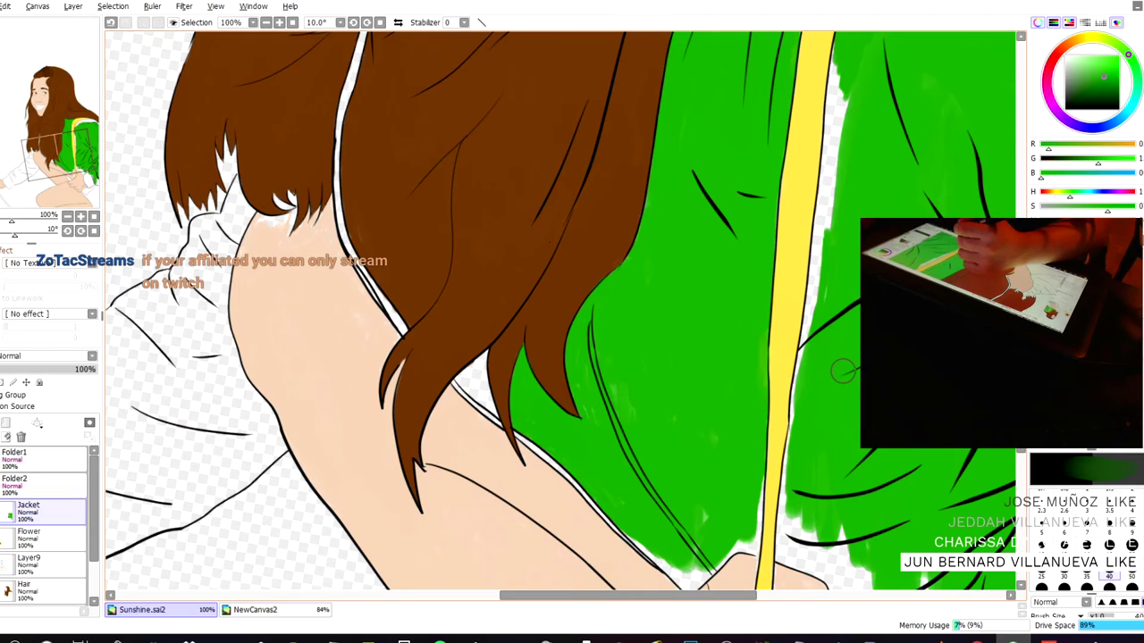
{"action": "scroll", "coordinate": [860, 358], "scroll_direction": "down", "scroll_amount": 6}
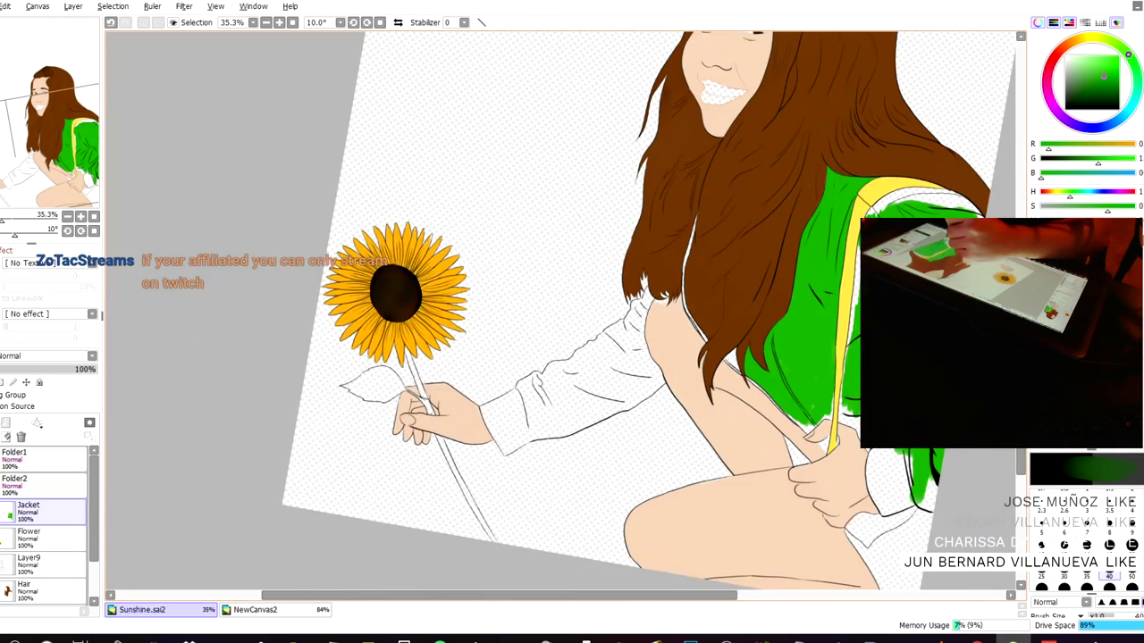
{"action": "scroll", "coordinate": [896, 459], "scroll_direction": "up", "scroll_amount": 5}
{"action": "scroll", "coordinate": [896, 459], "scroll_direction": "up", "scroll_amount": 2}
{"action": "left_click_drag", "start_coordinate": [907, 454], "coordinate": [851, 508]}
{"action": "left_click_drag", "start_coordinate": [865, 451], "coordinate": [840, 486]}
{"action": "left_click_drag", "start_coordinate": [809, 330], "coordinate": [842, 447]}
{"action": "left_click_drag", "start_coordinate": [841, 388], "coordinate": [847, 438]}
- Paint the gaps along the back of the hand green with the size 7 and size 14 brushes
{"action": "mouse_move", "coordinate": [822, 358]}
{"action": "left_mouse_down"}
{"action": "mouse_move", "coordinate": [804, 384]}
{"action": "mouse_move", "coordinate": [749, 259]}
{"action": "mouse_move", "coordinate": [740, 326]}
{"action": "mouse_move", "coordinate": [732, 277]}
{"action": "mouse_move", "coordinate": [768, 348]}
{"action": "mouse_move", "coordinate": [735, 322]}
{"action": "mouse_move", "coordinate": [760, 344]}
{"action": "left_mouse_up"}
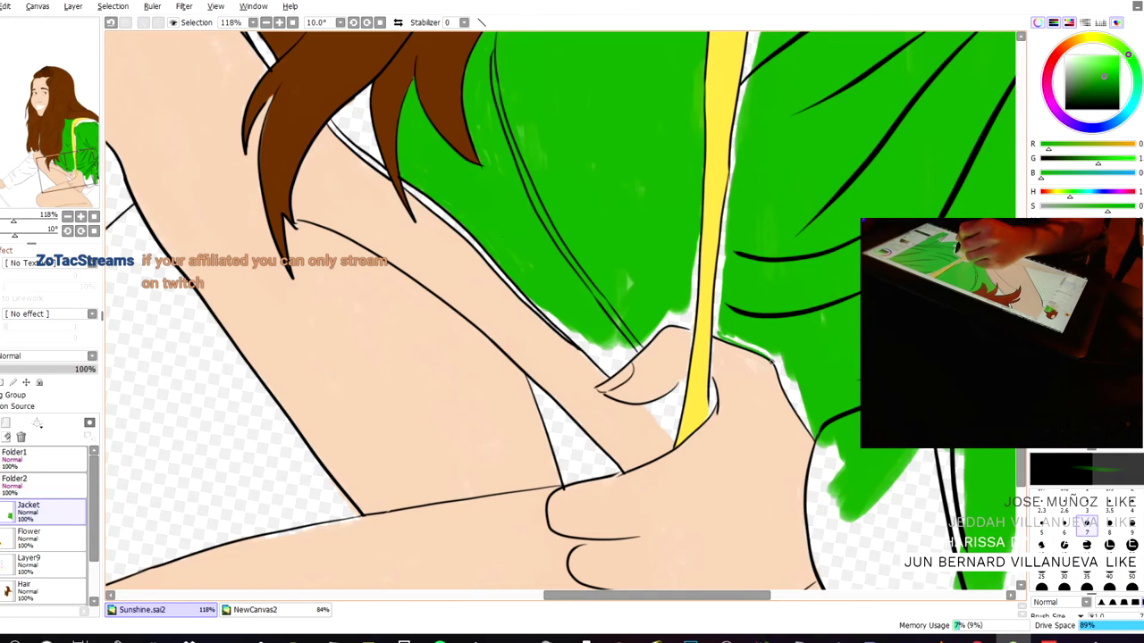
{"action": "left_click_drag", "start_coordinate": [810, 422], "coordinate": [783, 383]}
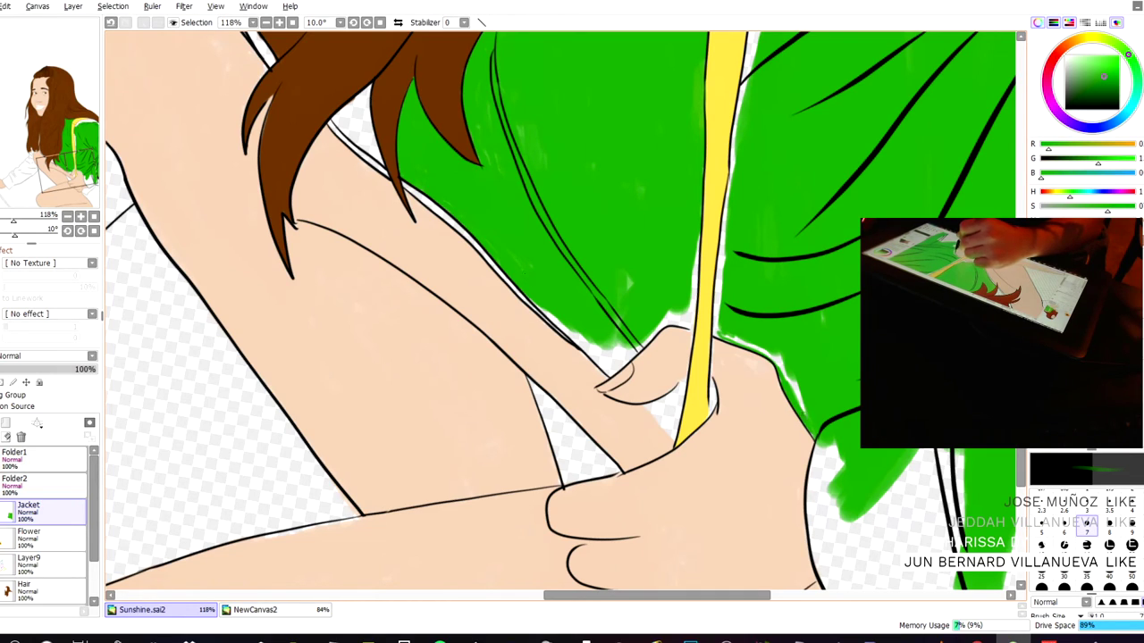
{"action": "left_click", "coordinate": [1087, 545]}
{"action": "left_click_drag", "start_coordinate": [798, 399], "coordinate": [789, 367]}
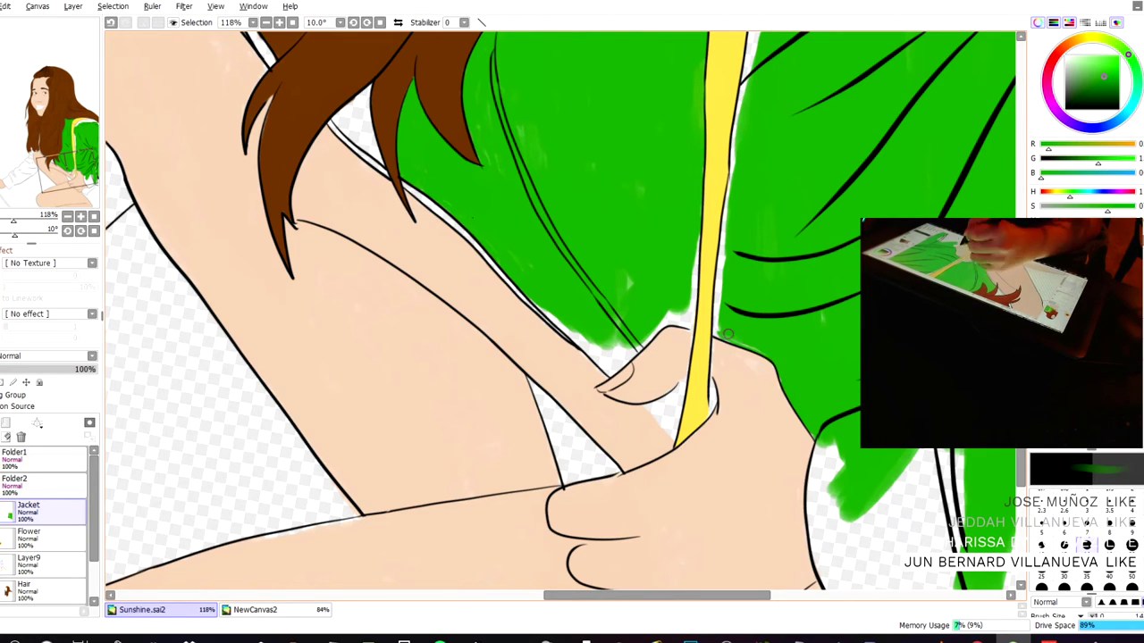
- Paint green into the white gap along the stripe's lower sleeve-side outline, undoing stray strokes
{"action": "scroll", "coordinate": [721, 299], "scroll_direction": "up", "scroll_amount": 2}
{"action": "left_click_drag", "start_coordinate": [717, 339], "coordinate": [723, 232]}
{"action": "key", "text": "ctrl+z"}
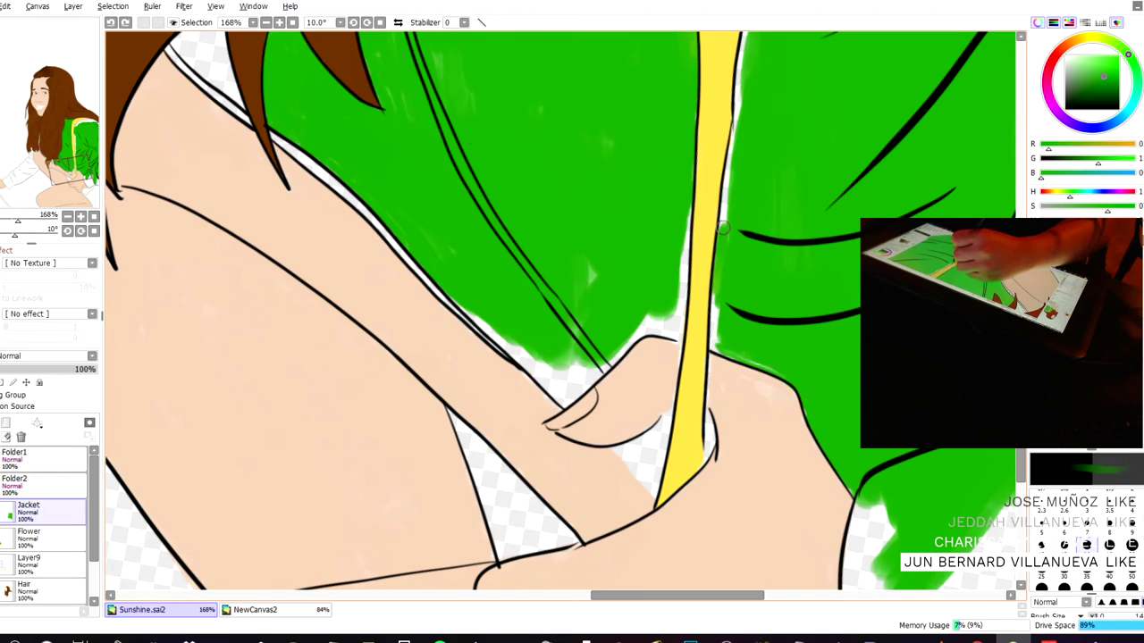
{"action": "left_click_drag", "start_coordinate": [724, 321], "coordinate": [717, 302]}
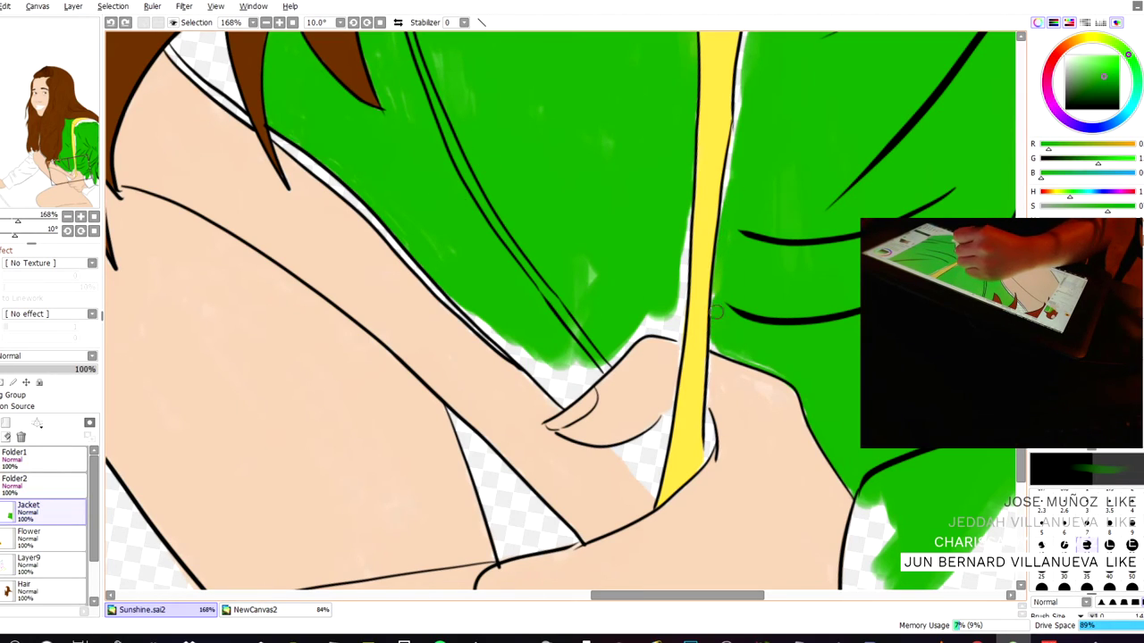
{"action": "left_click_drag", "start_coordinate": [466, 181], "coordinate": [462, 230]}
{"action": "left_click_drag", "start_coordinate": [733, 192], "coordinate": [723, 239]}
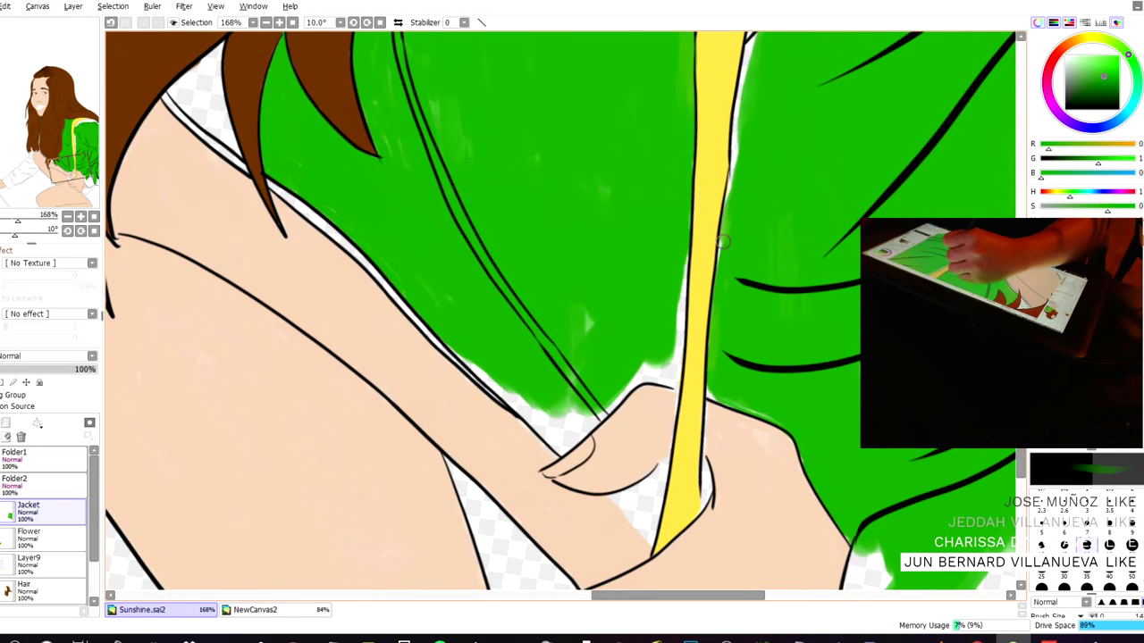
{"action": "left_click_drag", "start_coordinate": [736, 171], "coordinate": [735, 159]}
{"action": "left_click_drag", "start_coordinate": [735, 110], "coordinate": [729, 163]}
{"action": "key", "text": "ctrl+z"}
- Fill the gaps along the stripe's lower hair-side outline and above the thumb with green
{"action": "scroll", "coordinate": [748, 101], "scroll_direction": "up", "scroll_amount": 3}
{"action": "scroll", "coordinate": [682, 186], "scroll_direction": "down", "scroll_amount": 3}
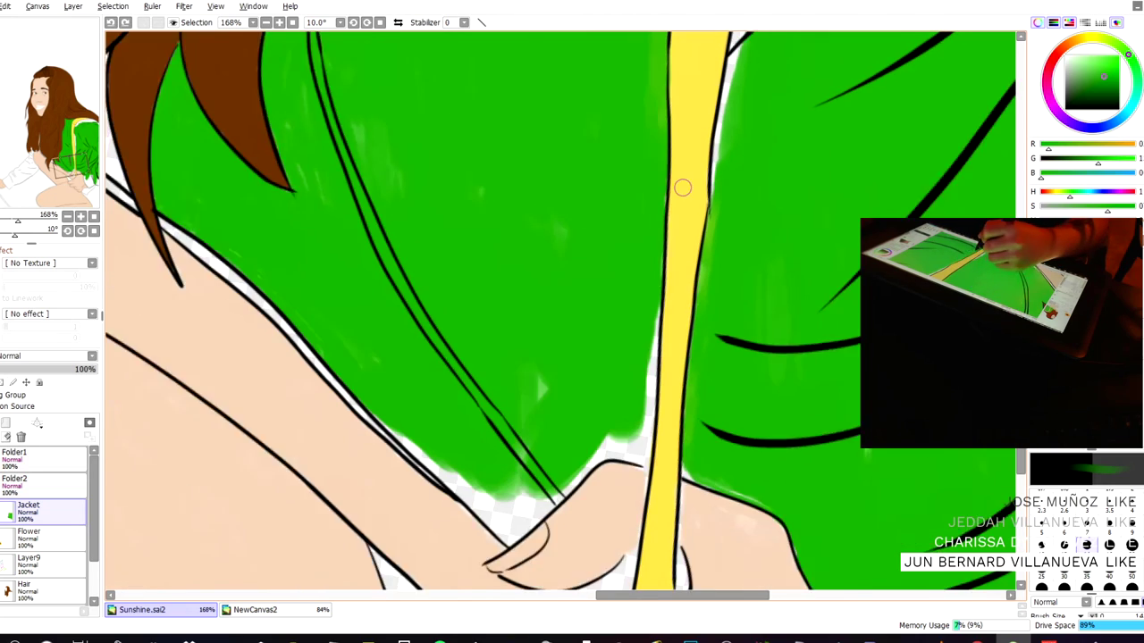
{"action": "mouse_move", "coordinate": [649, 327]}
{"action": "left_mouse_down"}
{"action": "mouse_move", "coordinate": [652, 382]}
{"action": "mouse_move", "coordinate": [655, 341]}
{"action": "left_mouse_up"}
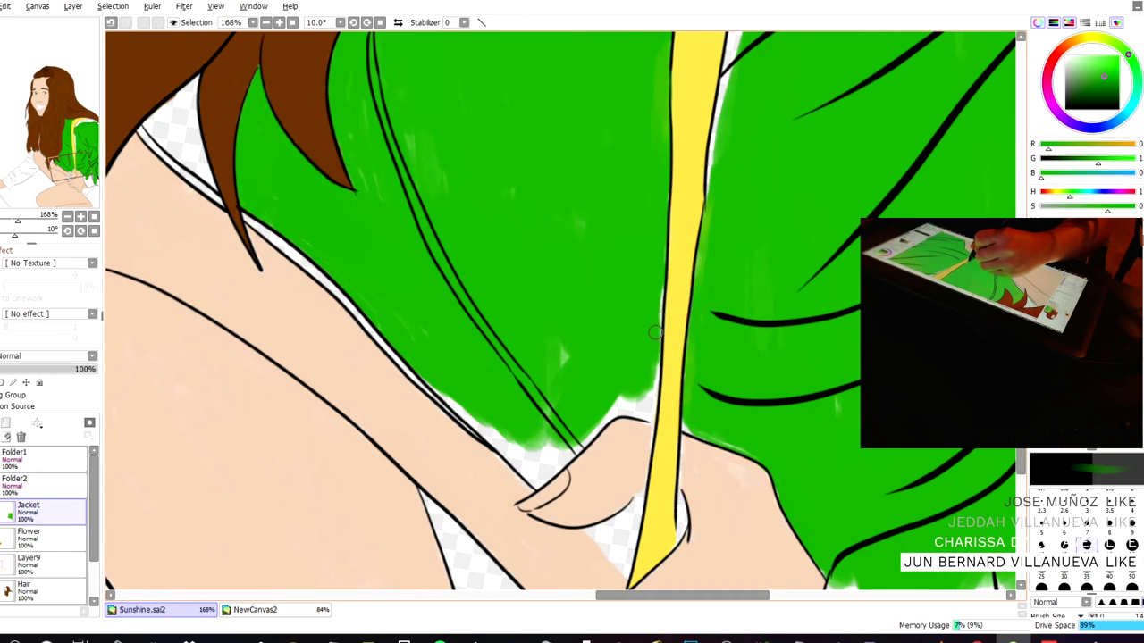
{"action": "scroll", "coordinate": [641, 371], "scroll_direction": "up", "scroll_amount": 7}
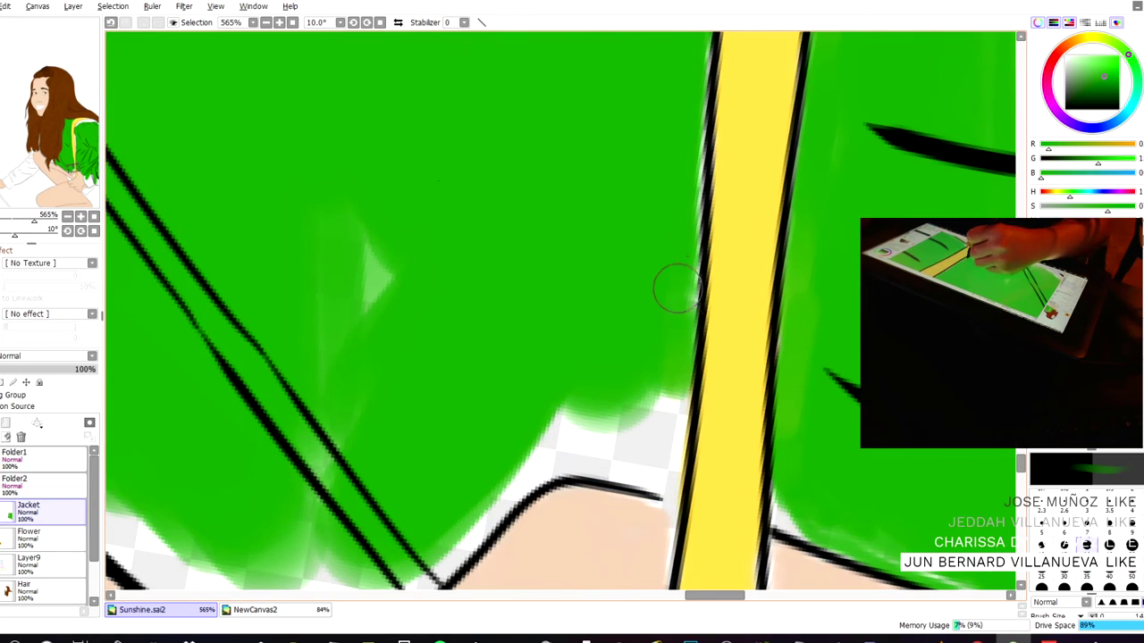
{"action": "mouse_move", "coordinate": [668, 383]}
{"action": "left_mouse_down"}
{"action": "mouse_move", "coordinate": [659, 413]}
{"action": "mouse_move", "coordinate": [641, 376]}
{"action": "left_mouse_up"}
{"action": "key", "text": "ctrl+z"}
{"action": "mouse_move", "coordinate": [616, 419]}
{"action": "left_mouse_down"}
{"action": "mouse_move", "coordinate": [579, 403]}
{"action": "mouse_move", "coordinate": [585, 439]}
{"action": "mouse_move", "coordinate": [648, 375]}
{"action": "mouse_move", "coordinate": [659, 379]}
{"action": "mouse_move", "coordinate": [653, 459]}
{"action": "mouse_move", "coordinate": [665, 467]}
{"action": "mouse_move", "coordinate": [660, 456]}
{"action": "mouse_move", "coordinate": [631, 476]}
{"action": "mouse_move", "coordinate": [641, 471]}
{"action": "mouse_move", "coordinate": [553, 422]}
{"action": "left_mouse_up"}
- Cover the pale patch on the jacket front and paint green along its lower corner beside the forearm and thumb, undoing stray strokes
{"action": "scroll", "coordinate": [562, 413], "scroll_direction": "down", "scroll_amount": 2}
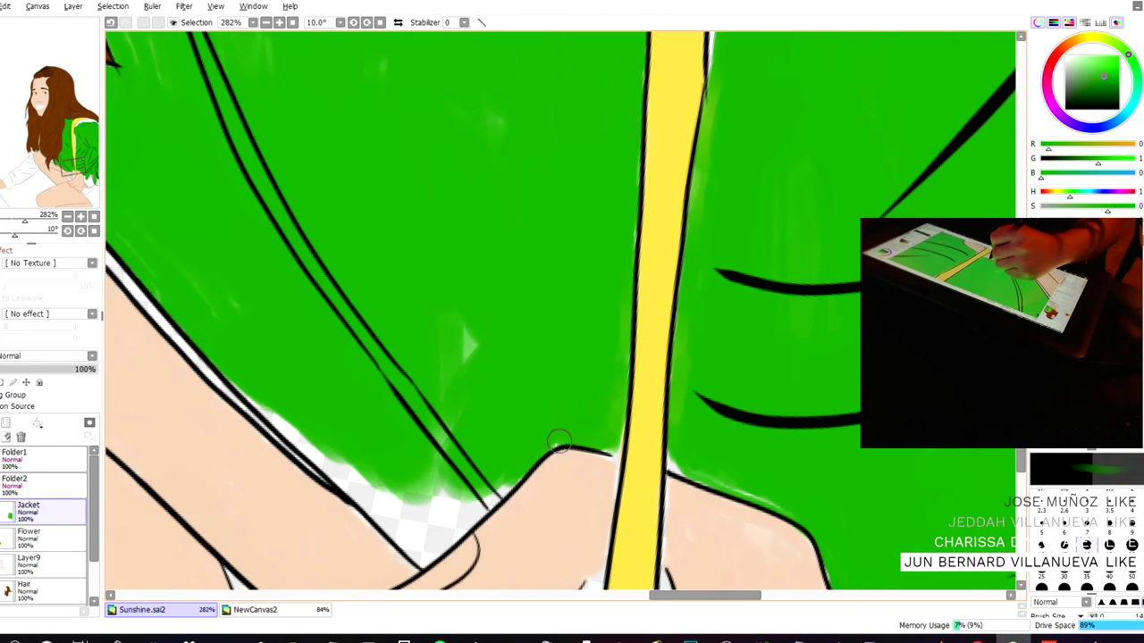
{"action": "left_click_drag", "start_coordinate": [480, 342], "coordinate": [445, 297]}
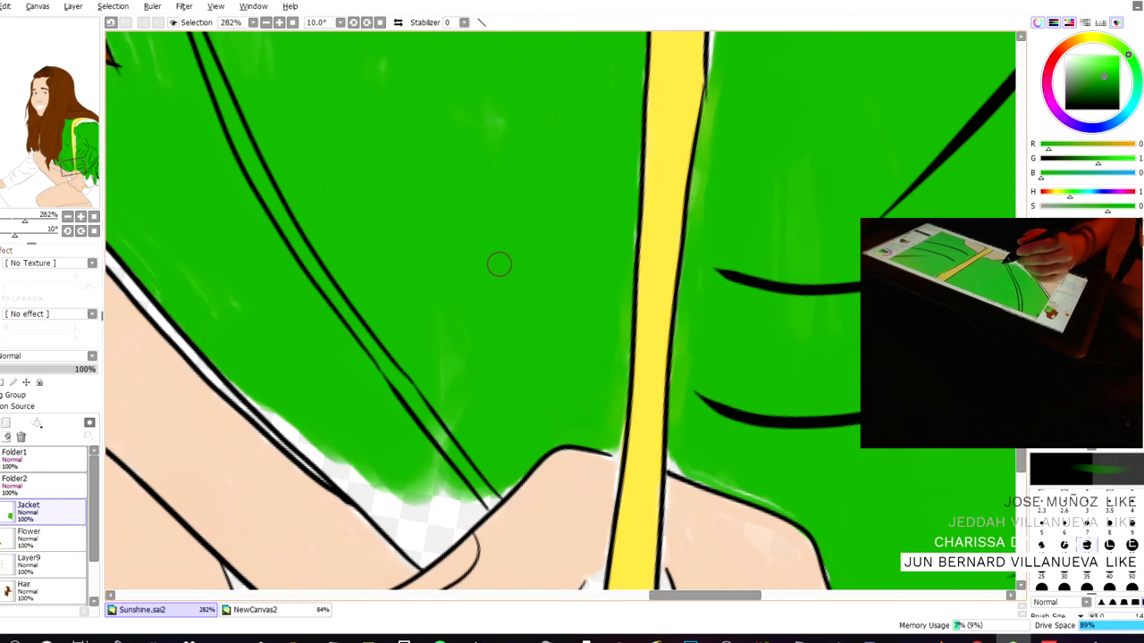
{"action": "mouse_move", "coordinate": [303, 422]}
{"action": "left_mouse_down"}
{"action": "mouse_move", "coordinate": [336, 458]}
{"action": "mouse_move", "coordinate": [271, 407]}
{"action": "mouse_move", "coordinate": [406, 523]}
{"action": "mouse_move", "coordinate": [371, 507]}
{"action": "mouse_move", "coordinate": [387, 533]}
{"action": "mouse_move", "coordinate": [397, 520]}
{"action": "mouse_move", "coordinate": [443, 546]}
{"action": "mouse_move", "coordinate": [433, 481]}
{"action": "mouse_move", "coordinate": [468, 498]}
{"action": "mouse_move", "coordinate": [499, 483]}
{"action": "mouse_move", "coordinate": [494, 505]}
{"action": "mouse_move", "coordinate": [515, 484]}
{"action": "mouse_move", "coordinate": [420, 562]}
{"action": "mouse_move", "coordinate": [374, 517]}
{"action": "mouse_move", "coordinate": [380, 477]}
{"action": "mouse_move", "coordinate": [353, 476]}
{"action": "mouse_move", "coordinate": [433, 553]}
{"action": "mouse_move", "coordinate": [507, 493]}
{"action": "mouse_move", "coordinate": [493, 509]}
{"action": "mouse_move", "coordinate": [494, 479]}
{"action": "mouse_move", "coordinate": [517, 483]}
{"action": "mouse_move", "coordinate": [459, 546]}
{"action": "left_mouse_up"}
{"action": "key", "text": "ctrl+z"}
{"action": "key", "text": "ctrl+z"}
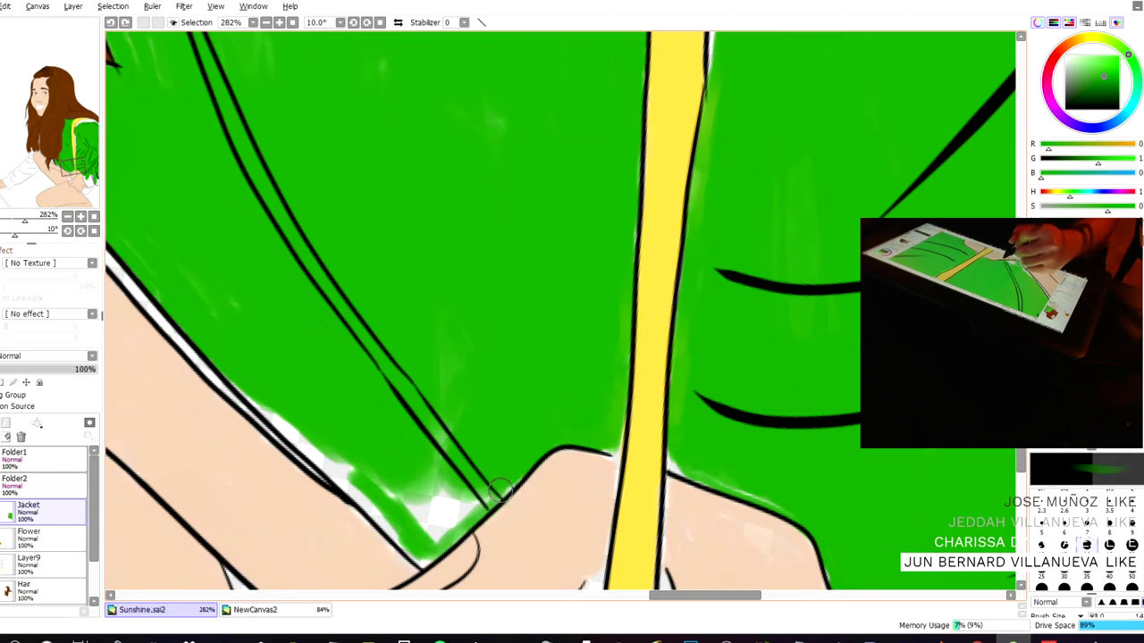
{"action": "mouse_move", "coordinate": [497, 499]}
{"action": "left_mouse_down"}
{"action": "mouse_move", "coordinate": [419, 565]}
{"action": "mouse_move", "coordinate": [299, 443]}
{"action": "left_mouse_up"}
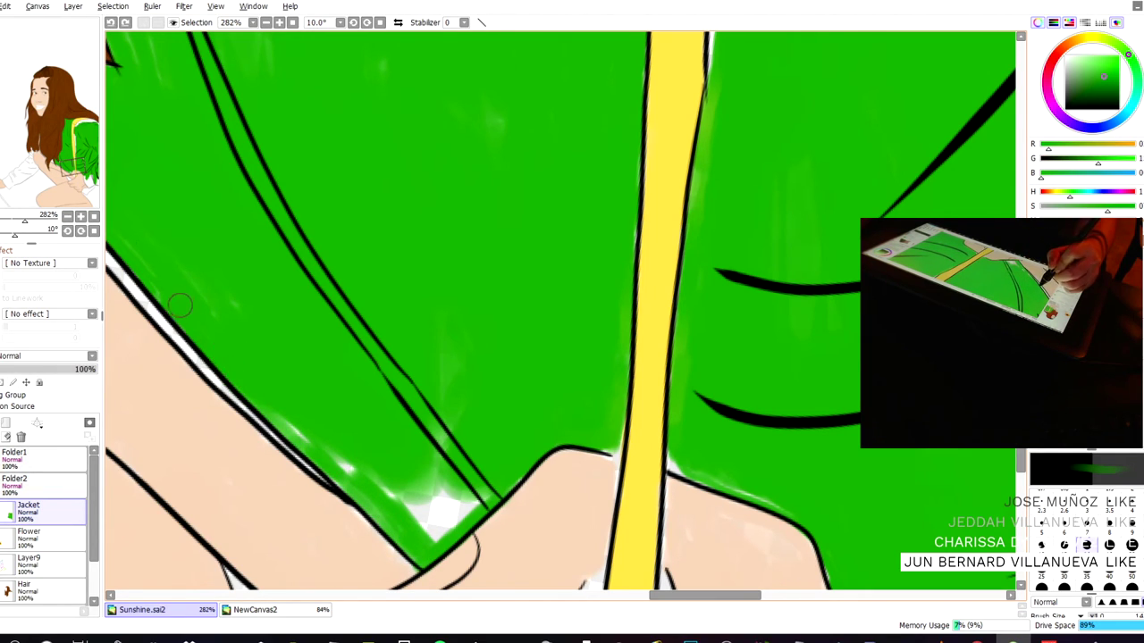
- Paint the small gap between the yellow stripe's lower end and the curved hand outline green
{"action": "scroll", "coordinate": [138, 259], "scroll_direction": "down", "scroll_amount": 5}
{"action": "mouse_move", "coordinate": [180, 165]}
{"action": "left_mouse_down"}
{"action": "mouse_move", "coordinate": [193, 180]}
{"action": "mouse_move", "coordinate": [533, 279]}
{"action": "left_mouse_up"}
{"action": "left_click_drag", "start_coordinate": [452, 370], "coordinate": [445, 149]}
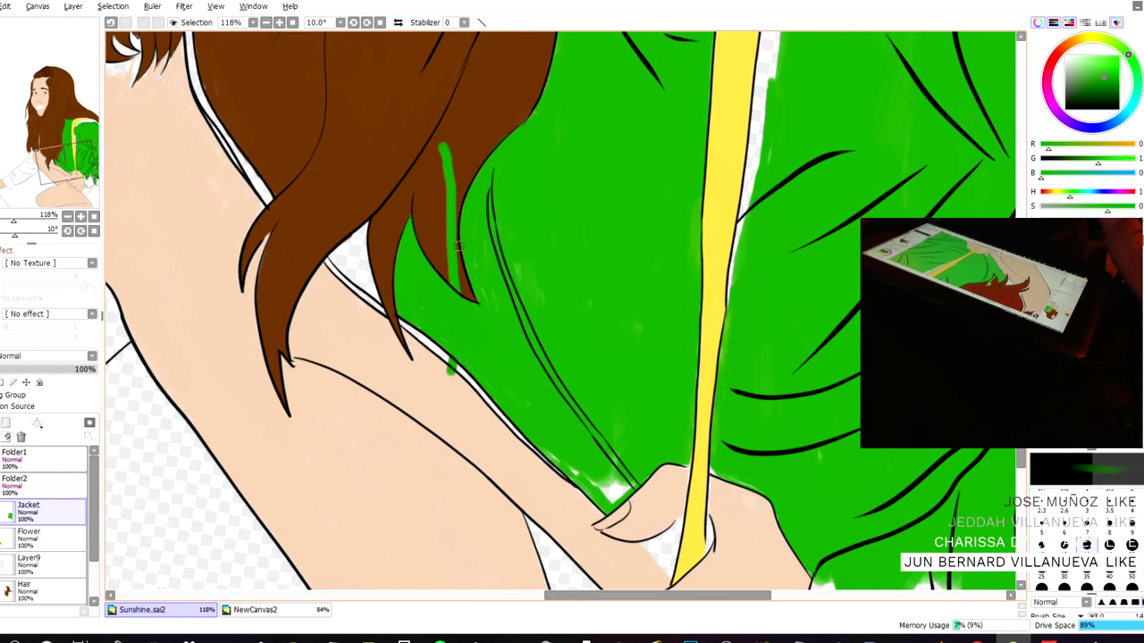
{"action": "left_click_drag", "start_coordinate": [321, 215], "coordinate": [255, 59]}
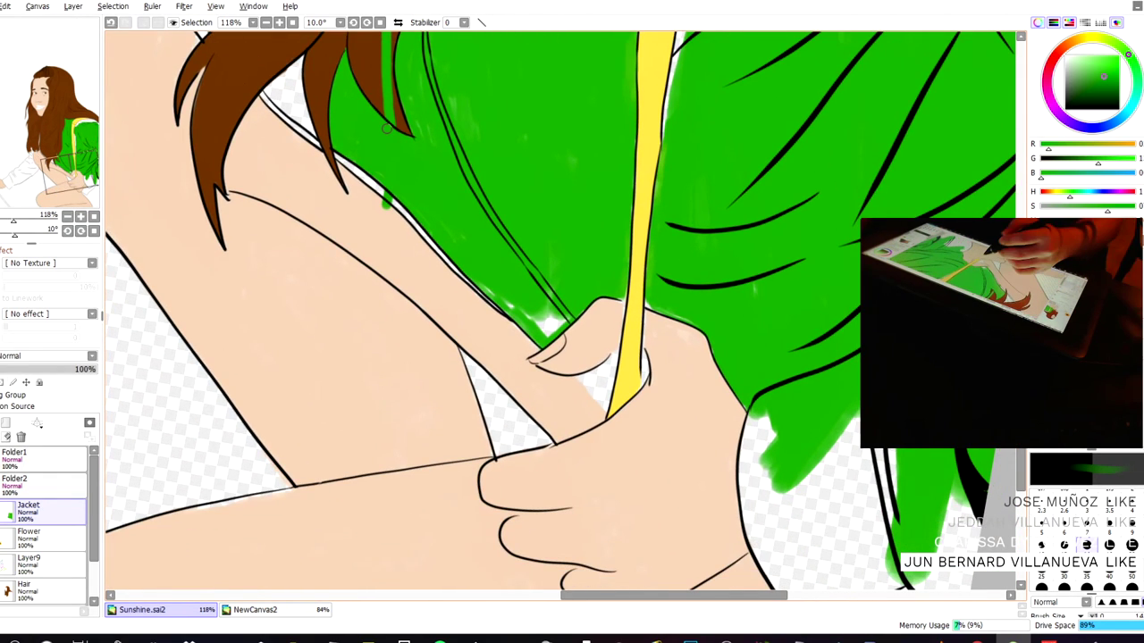
{"action": "scroll", "coordinate": [642, 369], "scroll_direction": "up", "scroll_amount": 7}
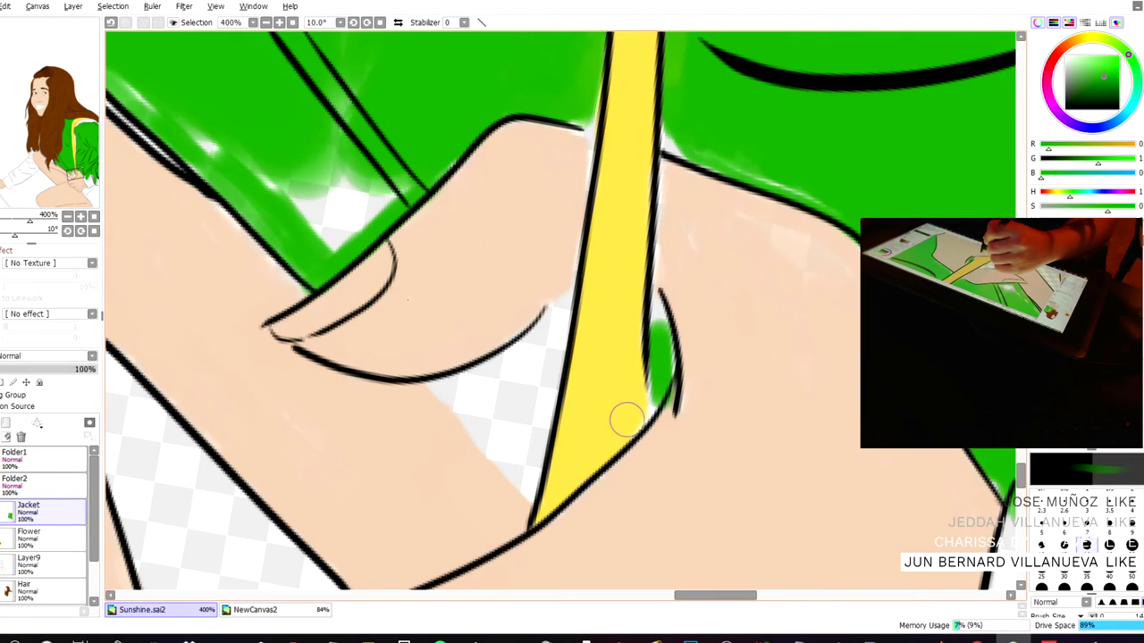
{"action": "mouse_move", "coordinate": [669, 345]}
{"action": "left_mouse_down"}
{"action": "mouse_move", "coordinate": [656, 298]}
{"action": "mouse_move", "coordinate": [656, 352]}
{"action": "mouse_move", "coordinate": [664, 320]}
{"action": "mouse_move", "coordinate": [665, 329]}
{"action": "mouse_move", "coordinate": [654, 294]}
{"action": "mouse_move", "coordinate": [653, 411]}
{"action": "mouse_move", "coordinate": [664, 379]}
{"action": "left_mouse_up"}
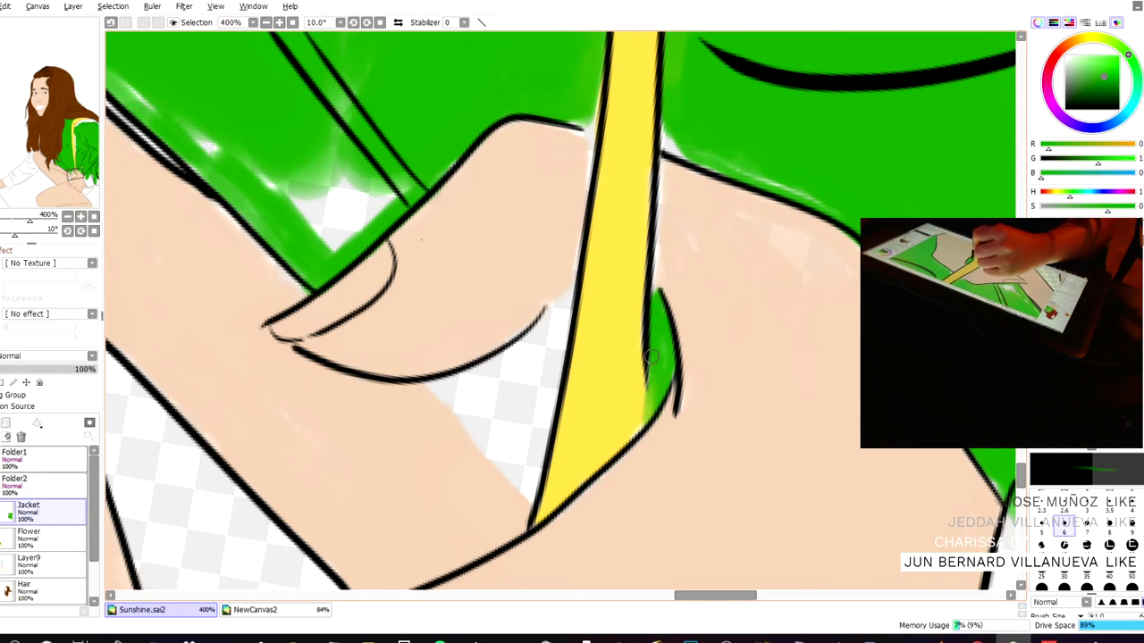
- Fill the triangular gap between the thumb, forearm and yellow stripe with green, using a size 7 brush
{"action": "mouse_move", "coordinate": [552, 354]}
{"action": "left_mouse_down"}
{"action": "mouse_move", "coordinate": [546, 397]}
{"action": "mouse_move", "coordinate": [555, 309]}
{"action": "mouse_move", "coordinate": [559, 331]}
{"action": "mouse_move", "coordinate": [564, 311]}
{"action": "mouse_move", "coordinate": [527, 386]}
{"action": "mouse_move", "coordinate": [481, 405]}
{"action": "mouse_move", "coordinate": [505, 447]}
{"action": "mouse_move", "coordinate": [447, 403]}
{"action": "mouse_move", "coordinate": [515, 482]}
{"action": "mouse_move", "coordinate": [514, 398]}
{"action": "left_mouse_up"}
{"action": "left_click_drag", "start_coordinate": [560, 310], "coordinate": [725, 367], "text": "ctrl+alt"}
{"action": "mouse_move", "coordinate": [513, 413]}
{"action": "left_mouse_down"}
{"action": "mouse_move", "coordinate": [523, 383]}
{"action": "mouse_move", "coordinate": [535, 432]}
{"action": "left_mouse_up"}
{"action": "left_click", "coordinate": [1086, 545]}
{"action": "mouse_move", "coordinate": [534, 370]}
{"action": "left_mouse_down"}
{"action": "mouse_move", "coordinate": [521, 367]}
{"action": "mouse_move", "coordinate": [528, 345]}
{"action": "left_mouse_up"}
{"action": "mouse_move", "coordinate": [491, 394]}
{"action": "left_mouse_down"}
{"action": "mouse_move", "coordinate": [458, 387]}
{"action": "mouse_move", "coordinate": [465, 412]}
{"action": "mouse_move", "coordinate": [429, 364]}
{"action": "mouse_move", "coordinate": [458, 397]}
{"action": "mouse_move", "coordinate": [434, 389]}
{"action": "mouse_move", "coordinate": [504, 474]}
{"action": "mouse_move", "coordinate": [524, 492]}
{"action": "mouse_move", "coordinate": [535, 457]}
{"action": "mouse_move", "coordinate": [529, 489]}
{"action": "left_mouse_up"}
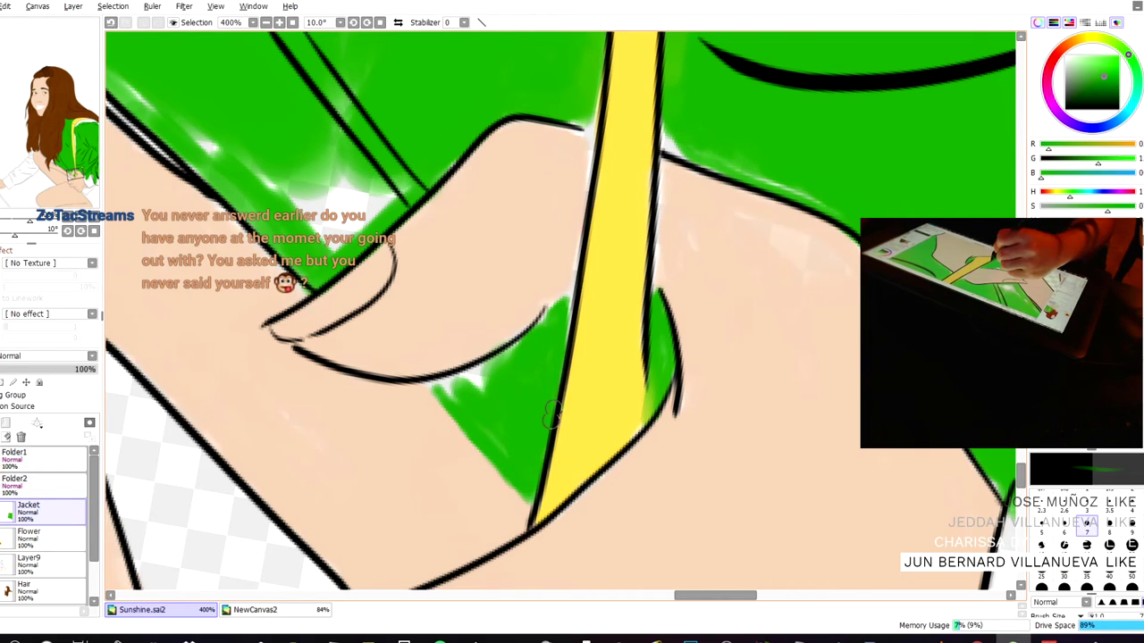
{"action": "mouse_move", "coordinate": [521, 347]}
{"action": "left_mouse_down"}
{"action": "mouse_move", "coordinate": [442, 388]}
{"action": "mouse_move", "coordinate": [495, 441]}
{"action": "left_mouse_up"}
{"action": "mouse_move", "coordinate": [478, 386]}
{"action": "left_mouse_down"}
{"action": "mouse_move", "coordinate": [569, 297]}
{"action": "mouse_move", "coordinate": [549, 331]}
{"action": "left_mouse_up"}
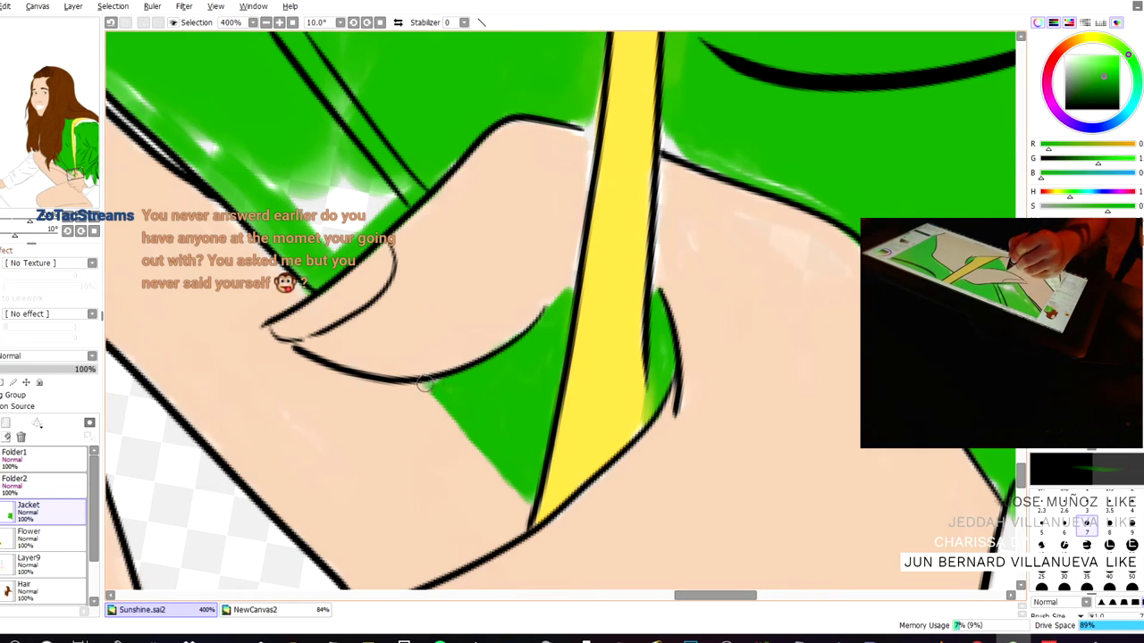
{"action": "left_click_drag", "start_coordinate": [427, 385], "coordinate": [460, 420]}
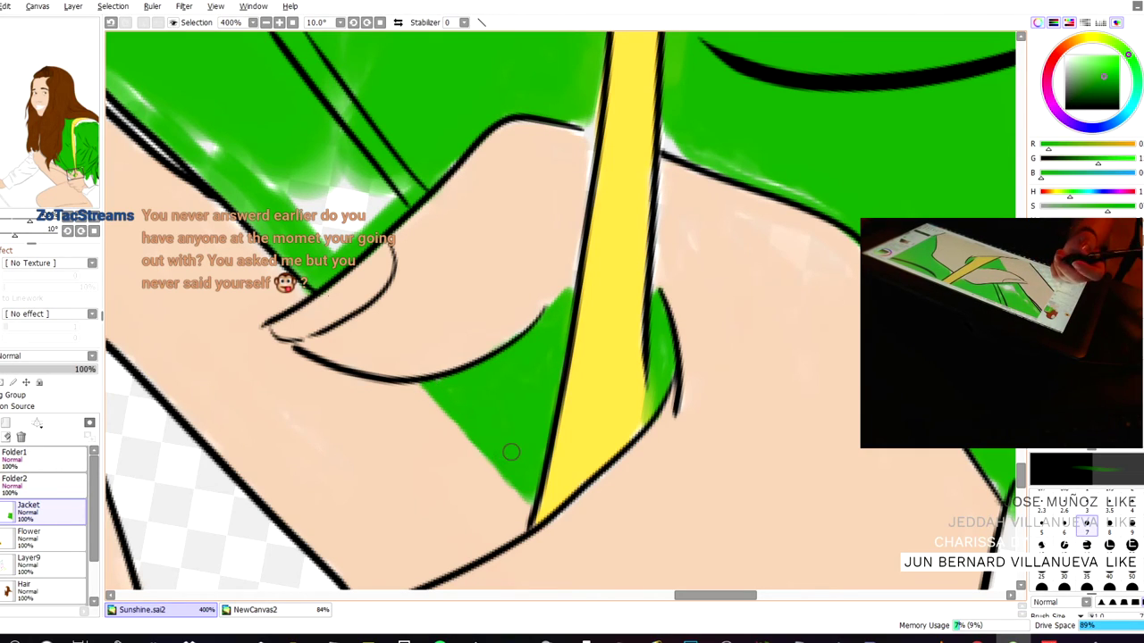
- Fill the remaining white patches in the jacket's pointed lower corner above the thumb tip with green
{"action": "mouse_move", "coordinate": [159, 120]}
{"action": "left_mouse_down"}
{"action": "mouse_move", "coordinate": [202, 143]}
{"action": "mouse_move", "coordinate": [161, 96]}
{"action": "mouse_move", "coordinate": [221, 134]}
{"action": "left_mouse_up"}
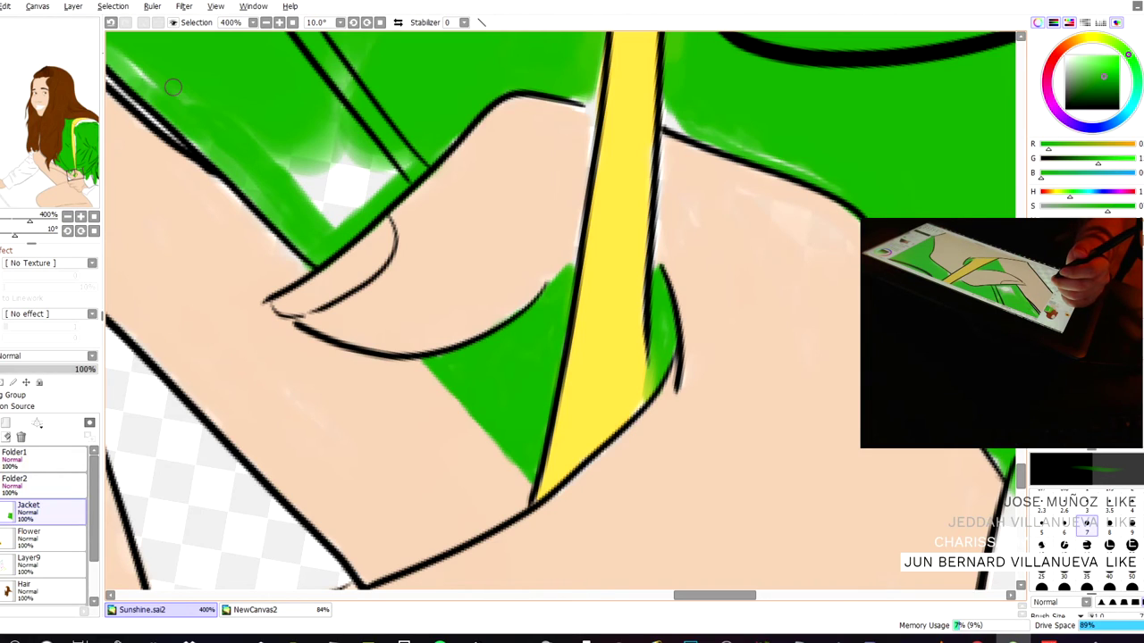
{"action": "mouse_move", "coordinate": [295, 187]}
{"action": "left_mouse_down"}
{"action": "mouse_move", "coordinate": [272, 150]}
{"action": "mouse_move", "coordinate": [298, 158]}
{"action": "mouse_move", "coordinate": [295, 139]}
{"action": "mouse_move", "coordinate": [323, 131]}
{"action": "mouse_move", "coordinate": [303, 170]}
{"action": "mouse_move", "coordinate": [334, 228]}
{"action": "mouse_move", "coordinate": [319, 150]}
{"action": "mouse_move", "coordinate": [347, 215]}
{"action": "mouse_move", "coordinate": [341, 149]}
{"action": "mouse_move", "coordinate": [360, 169]}
{"action": "mouse_move", "coordinate": [349, 156]}
{"action": "mouse_move", "coordinate": [358, 208]}
{"action": "mouse_move", "coordinate": [370, 151]}
{"action": "mouse_move", "coordinate": [372, 193]}
{"action": "mouse_move", "coordinate": [389, 153]}
{"action": "mouse_move", "coordinate": [385, 182]}
{"action": "mouse_move", "coordinate": [417, 147]}
{"action": "left_mouse_up"}
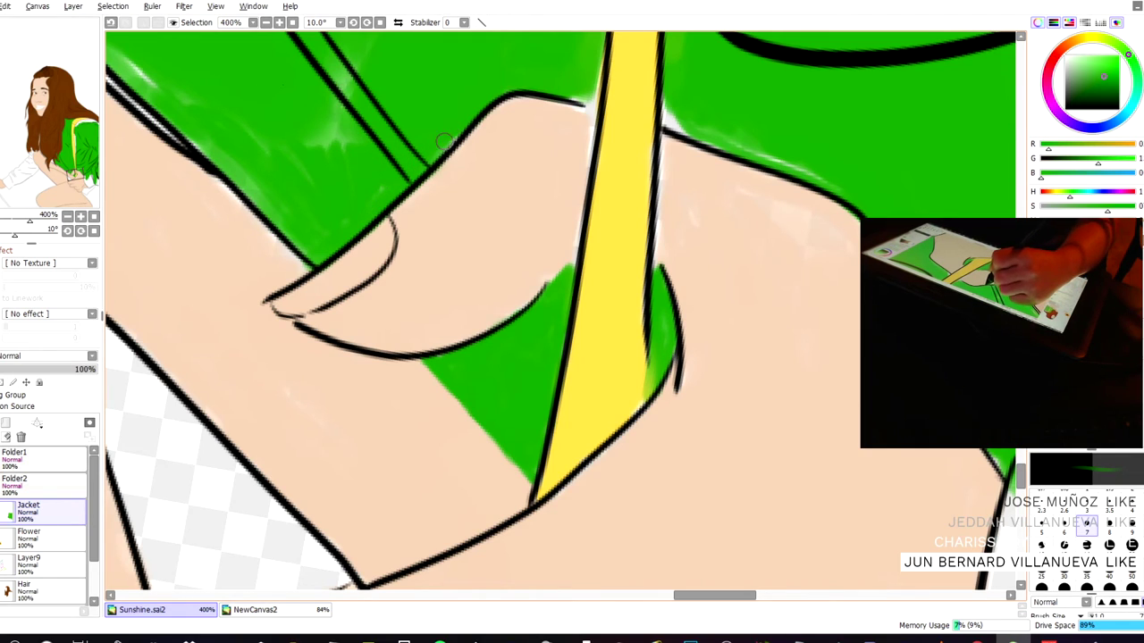
{"action": "mouse_move", "coordinate": [329, 112]}
{"action": "left_mouse_down"}
{"action": "mouse_move", "coordinate": [348, 157]}
{"action": "mouse_move", "coordinate": [297, 115]}
{"action": "mouse_move", "coordinate": [284, 120]}
{"action": "mouse_move", "coordinate": [300, 182]}
{"action": "mouse_move", "coordinate": [273, 164]}
{"action": "mouse_move", "coordinate": [260, 172]}
{"action": "mouse_move", "coordinate": [194, 114]}
{"action": "mouse_move", "coordinate": [195, 144]}
{"action": "left_mouse_up"}
{"action": "mouse_move", "coordinate": [107, 71]}
{"action": "left_mouse_down"}
{"action": "mouse_move", "coordinate": [172, 135]}
{"action": "mouse_move", "coordinate": [166, 110]}
{"action": "mouse_move", "coordinate": [230, 143]}
{"action": "mouse_move", "coordinate": [198, 96]}
{"action": "left_mouse_up"}
{"action": "mouse_move", "coordinate": [410, 156]}
{"action": "left_mouse_down"}
{"action": "mouse_move", "coordinate": [423, 72]}
{"action": "mouse_move", "coordinate": [380, 109]}
{"action": "left_mouse_up"}
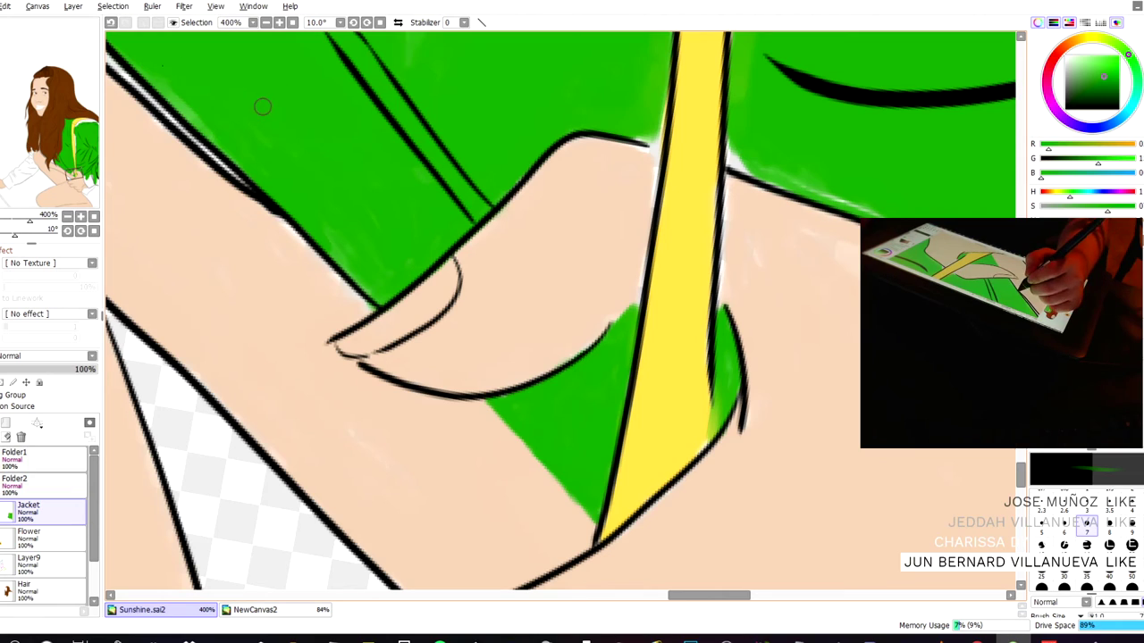
- Paint the lower part of the narrow hem strip along the forearm green with the size 6 brush
{"action": "mouse_move", "coordinate": [153, 68]}
{"action": "left_mouse_down"}
{"action": "mouse_move", "coordinate": [316, 135]}
{"action": "mouse_move", "coordinate": [433, 249]}
{"action": "mouse_move", "coordinate": [382, 192]}
{"action": "mouse_move", "coordinate": [361, 175]}
{"action": "mouse_move", "coordinate": [437, 265]}
{"action": "left_mouse_up"}
{"action": "left_click_drag", "start_coordinate": [404, 231], "coordinate": [500, 315]}
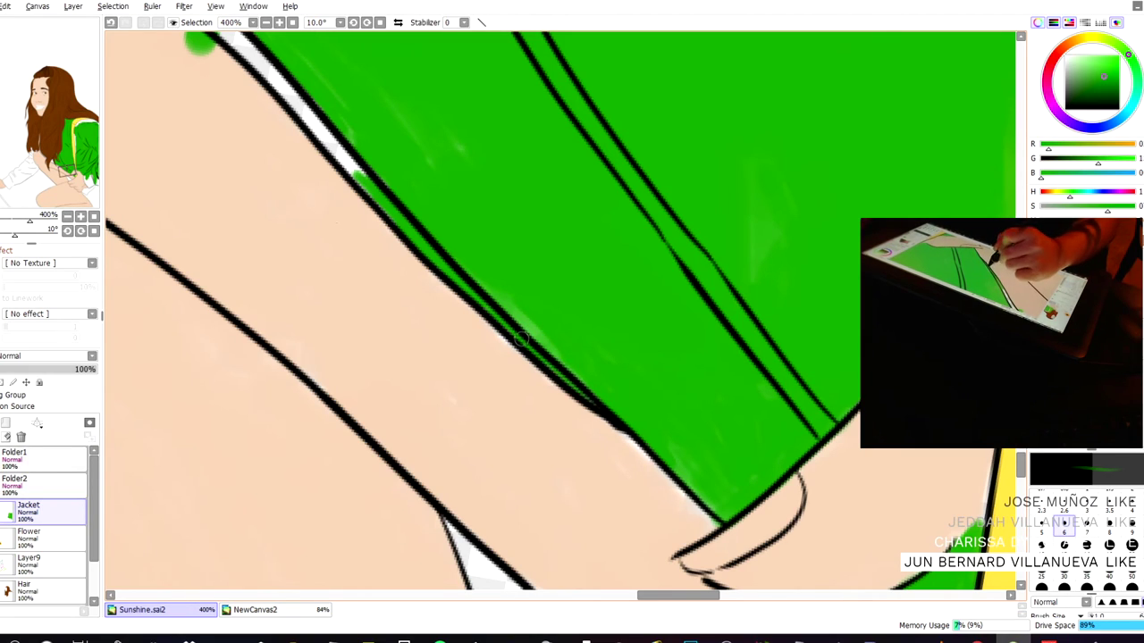
{"action": "mouse_move", "coordinate": [312, 109]}
{"action": "left_mouse_down"}
{"action": "mouse_move", "coordinate": [353, 166]}
{"action": "mouse_move", "coordinate": [267, 55]}
{"action": "left_mouse_up"}
{"action": "left_click_drag", "start_coordinate": [322, 187], "coordinate": [469, 302]}
- Try the eraser at different sizes on the green jacket area and repaint the erased spots with a size 35 brush
{"action": "key", "text": "s"}
{"action": "key", "text": "e"}
{"action": "left_click_drag", "start_coordinate": [342, 150], "coordinate": [358, 159]}
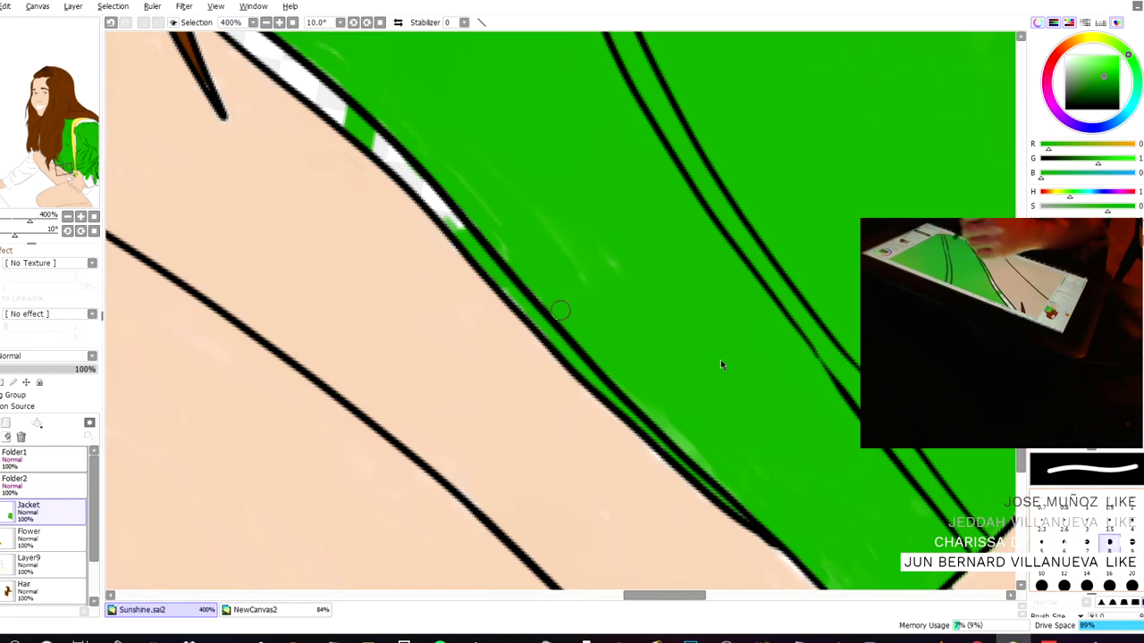
{"action": "key", "text": "bracketright"}
{"action": "key", "text": "bracketleft"}
{"action": "key", "text": "bracketleft"}
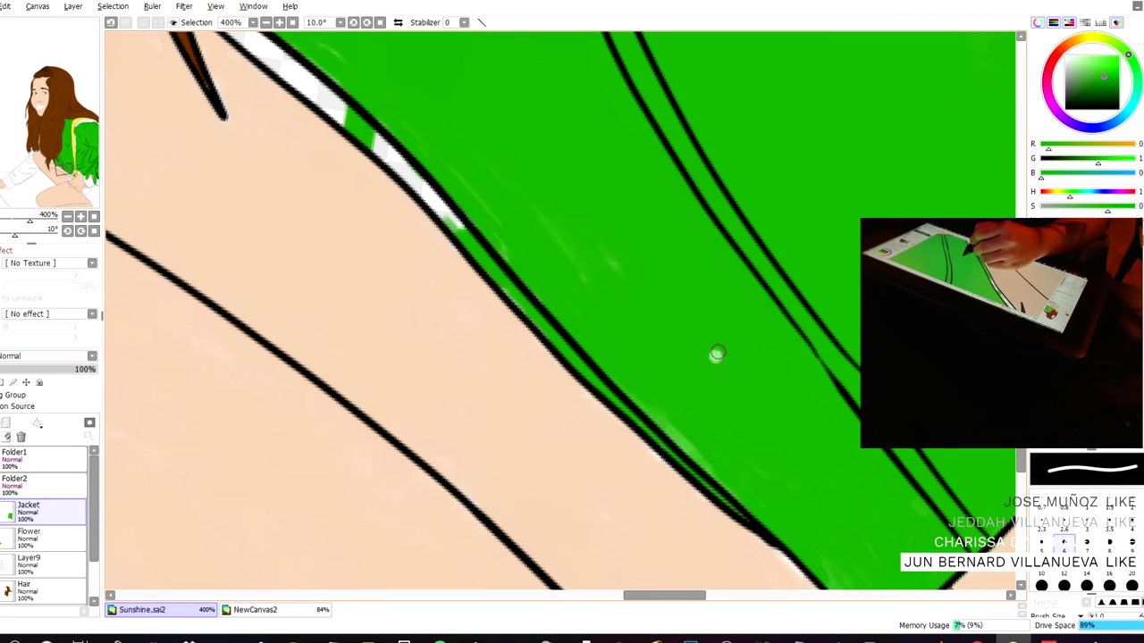
{"action": "mouse_move", "coordinate": [715, 357]}
{"action": "left_mouse_down"}
{"action": "mouse_move", "coordinate": [715, 344]}
{"action": "mouse_move", "coordinate": [719, 375]}
{"action": "mouse_move", "coordinate": [740, 364]}
{"action": "left_mouse_up"}
{"action": "left_click", "coordinate": [856, 501]}
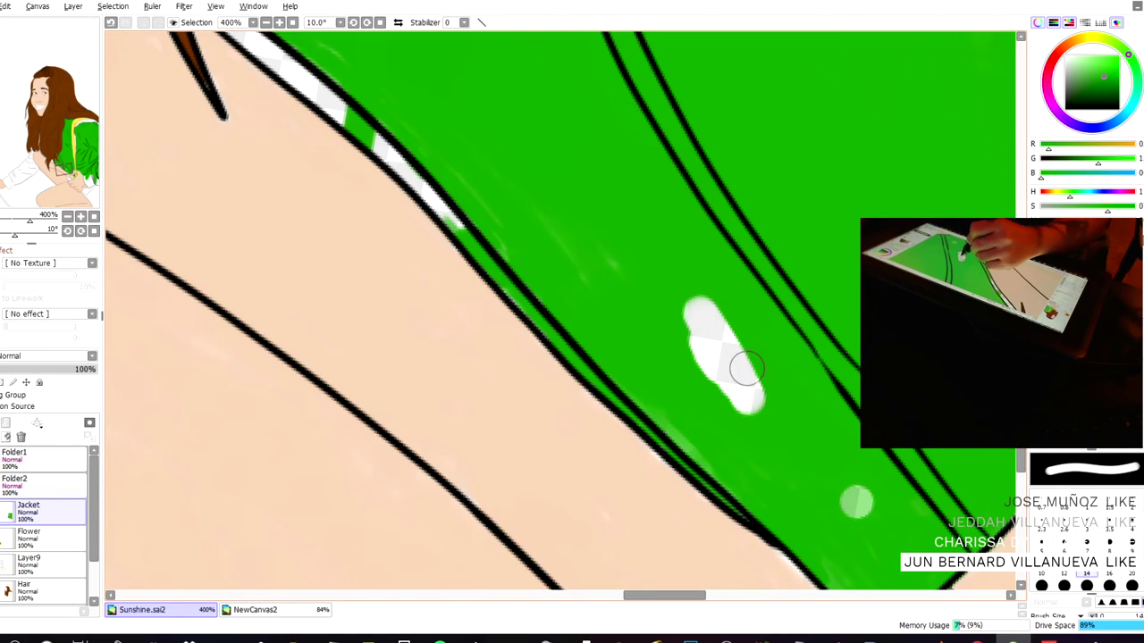
{"action": "key", "text": "b"}
{"action": "mouse_move", "coordinate": [863, 490]}
{"action": "left_mouse_down"}
{"action": "mouse_move", "coordinate": [858, 501]}
{"action": "mouse_move", "coordinate": [882, 514]}
{"action": "mouse_move", "coordinate": [831, 505]}
{"action": "left_mouse_up"}
{"action": "mouse_move", "coordinate": [811, 399]}
{"action": "left_mouse_down"}
{"action": "mouse_move", "coordinate": [685, 298]}
{"action": "mouse_move", "coordinate": [727, 358]}
{"action": "mouse_move", "coordinate": [728, 416]}
{"action": "left_mouse_up"}
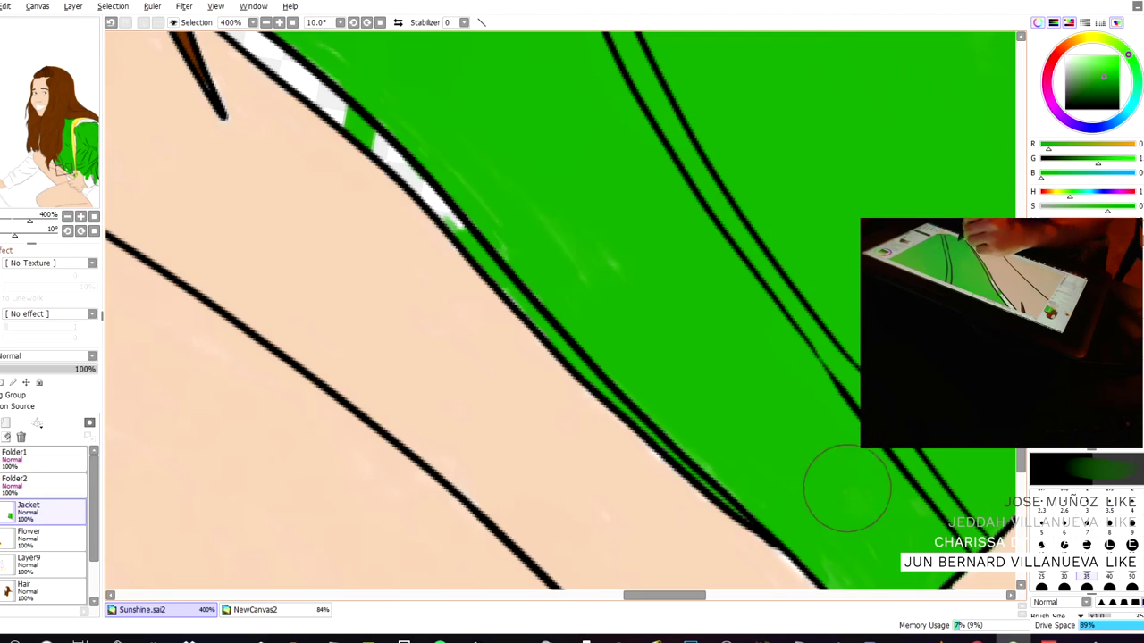
- Fill the rest of the hem strip up to the pointed hair strand with green, using the size 6 brush
{"action": "left_click_drag", "start_coordinate": [279, 137], "coordinate": [473, 300]}
{"action": "left_click", "coordinate": [1063, 526]}
{"action": "mouse_move", "coordinate": [572, 300]}
{"action": "left_mouse_down"}
{"action": "mouse_move", "coordinate": [616, 353]}
{"action": "mouse_move", "coordinate": [554, 285]}
{"action": "mouse_move", "coordinate": [663, 391]}
{"action": "left_mouse_up"}
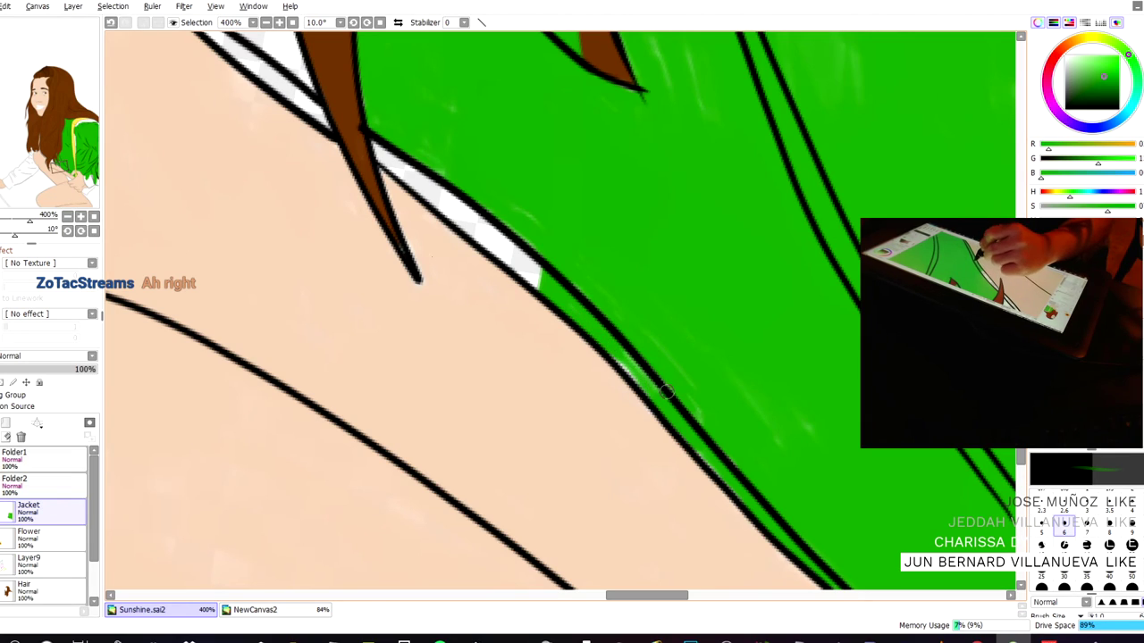
{"action": "mouse_move", "coordinate": [547, 241]}
{"action": "left_mouse_down"}
{"action": "mouse_move", "coordinate": [447, 196]}
{"action": "mouse_move", "coordinate": [525, 257]}
{"action": "mouse_move", "coordinate": [379, 160]}
{"action": "mouse_move", "coordinate": [413, 189]}
{"action": "left_mouse_up"}
- Even out the patchy green beside the hem strip with a size 40 brush
{"action": "left_click", "coordinate": [1108, 569]}
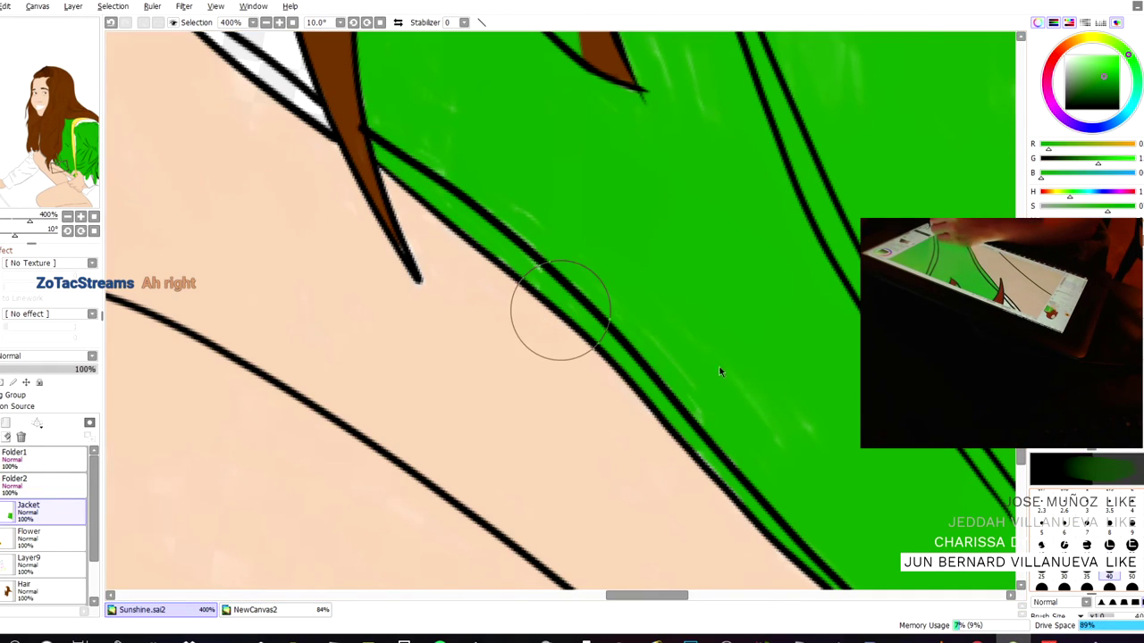
{"action": "mouse_move", "coordinate": [479, 144]}
{"action": "left_mouse_down"}
{"action": "mouse_move", "coordinate": [482, 172]}
{"action": "mouse_move", "coordinate": [537, 232]}
{"action": "left_mouse_up"}
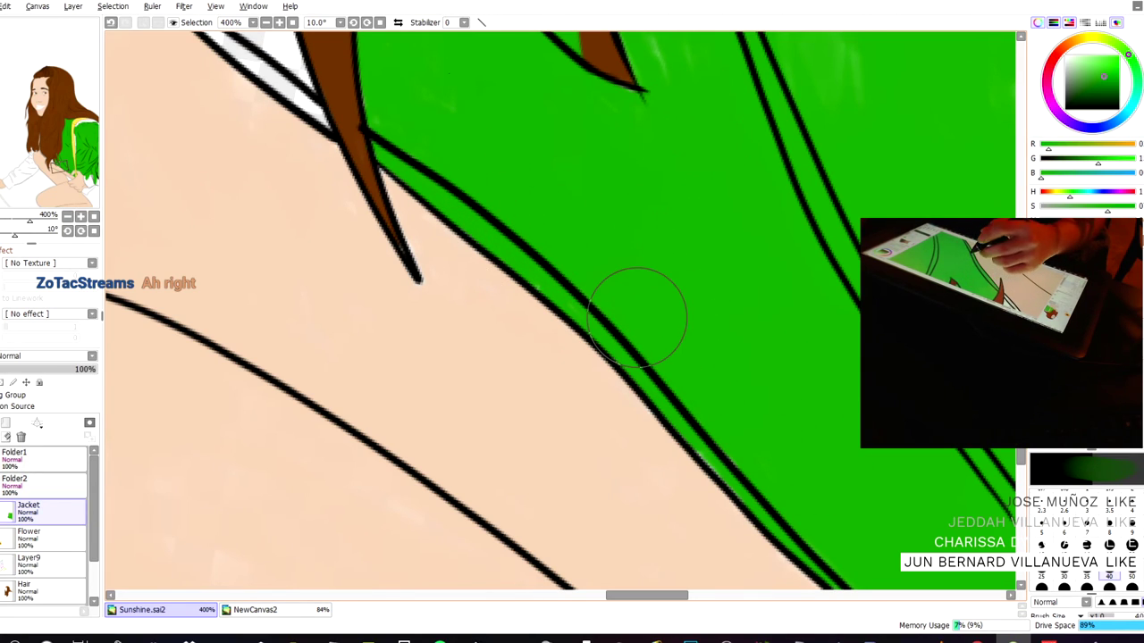
{"action": "left_click_drag", "start_coordinate": [387, 184], "coordinate": [507, 278]}
- Erase the stray green stroke from the brown hair strand with a size 14 eraser
{"action": "left_click_drag", "start_coordinate": [305, 40], "coordinate": [458, 297]}
{"action": "scroll", "coordinate": [688, 382], "scroll_direction": "down", "scroll_amount": 7}
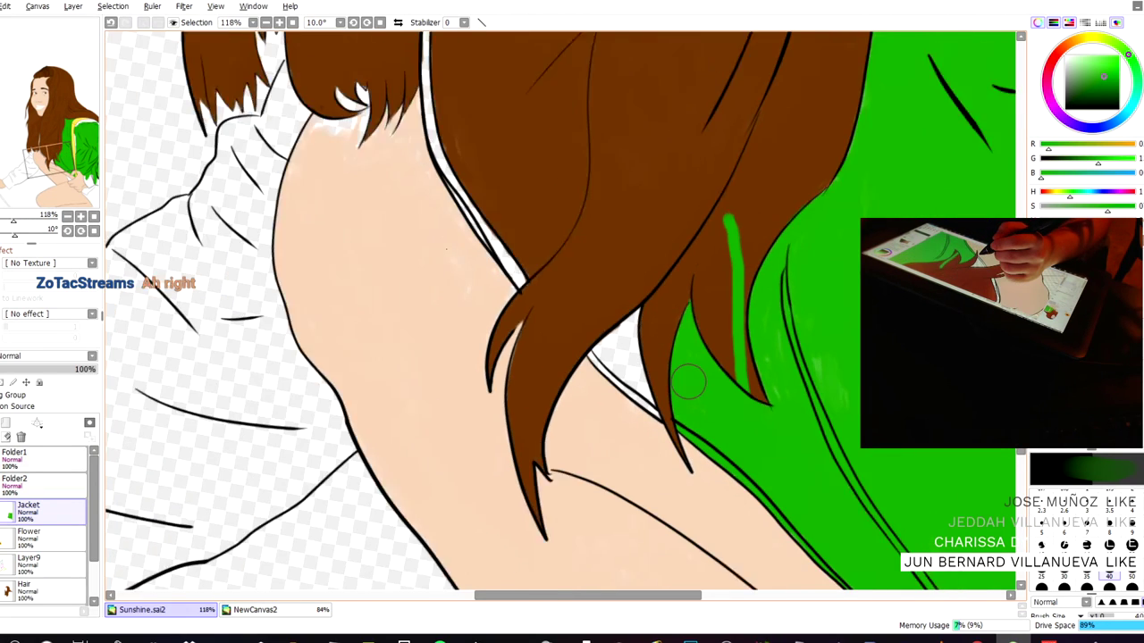
{"action": "scroll", "coordinate": [688, 381], "scroll_direction": "up", "scroll_amount": 3}
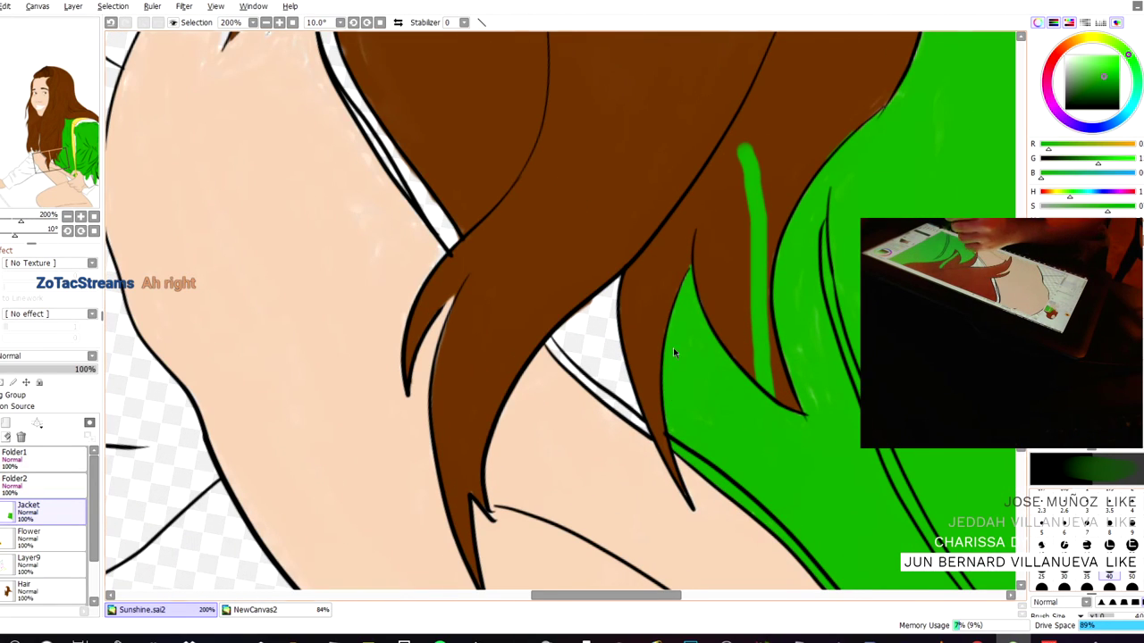
{"action": "left_click_drag", "start_coordinate": [746, 143], "coordinate": [762, 337]}
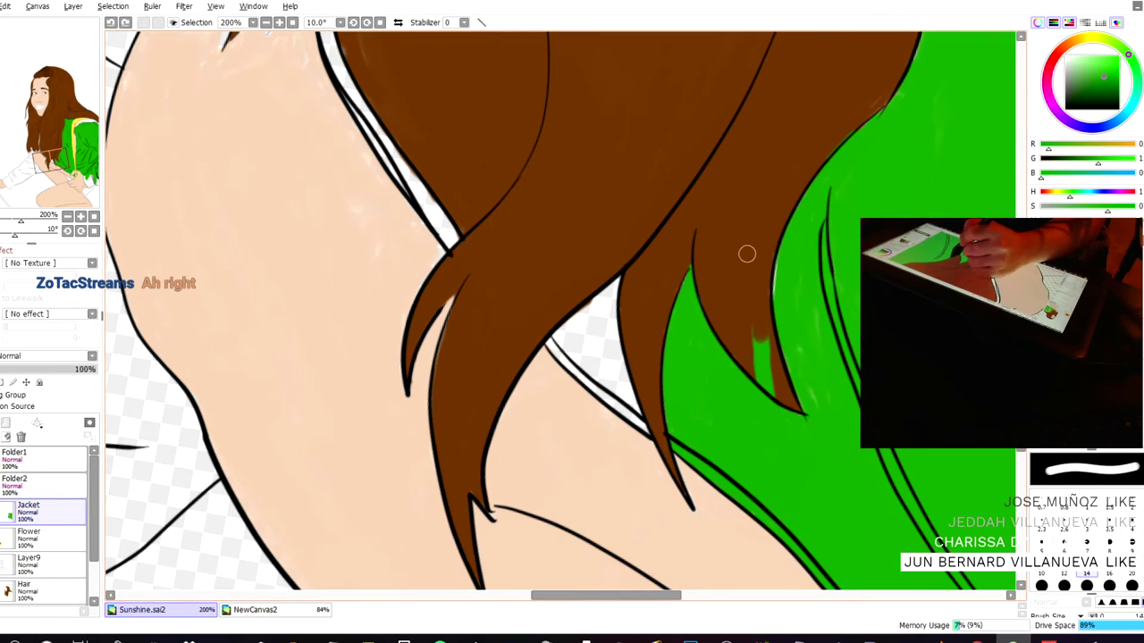
{"action": "scroll", "coordinate": [759, 297], "scroll_direction": "up", "scroll_amount": 1}
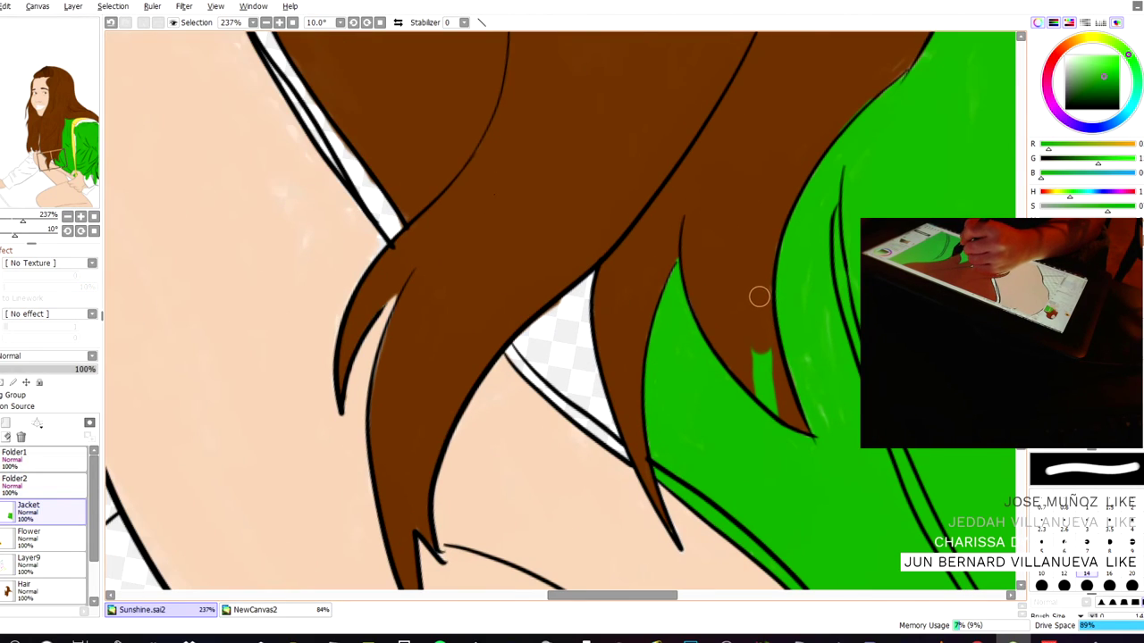
{"action": "left_click_drag", "start_coordinate": [748, 332], "coordinate": [760, 337]}
{"action": "scroll", "coordinate": [751, 365], "scroll_direction": "up", "scroll_amount": 3}
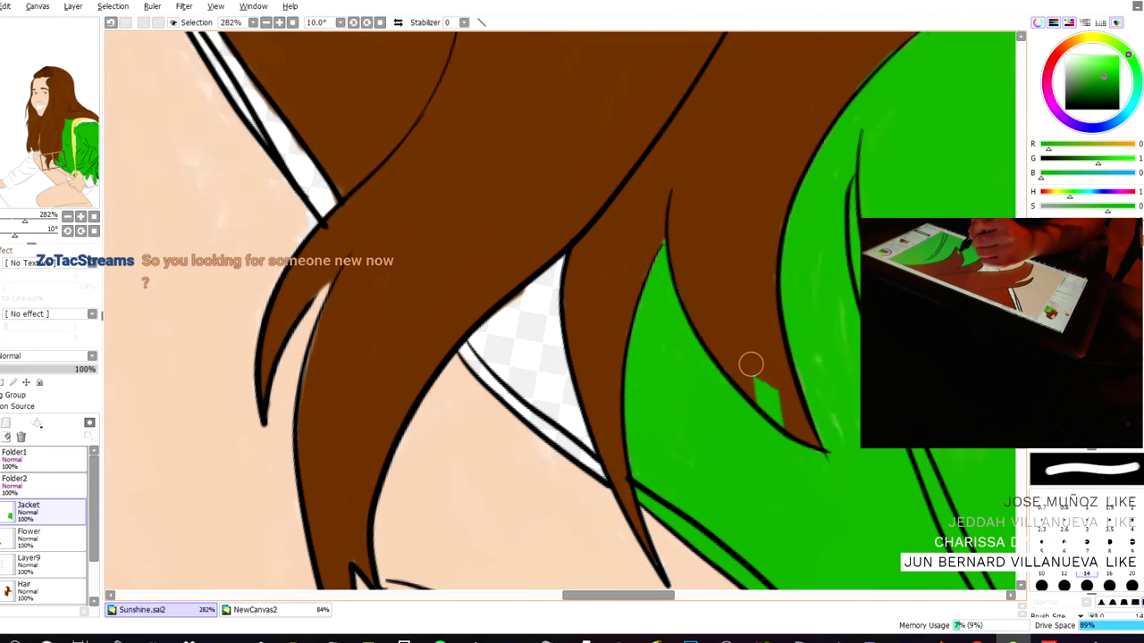
{"action": "mouse_move", "coordinate": [771, 390]}
{"action": "left_mouse_down"}
{"action": "mouse_move", "coordinate": [788, 419]}
{"action": "mouse_move", "coordinate": [764, 403]}
{"action": "mouse_move", "coordinate": [802, 444]}
{"action": "left_mouse_up"}
{"action": "scroll", "coordinate": [801, 436], "scroll_direction": "down", "scroll_amount": 3}
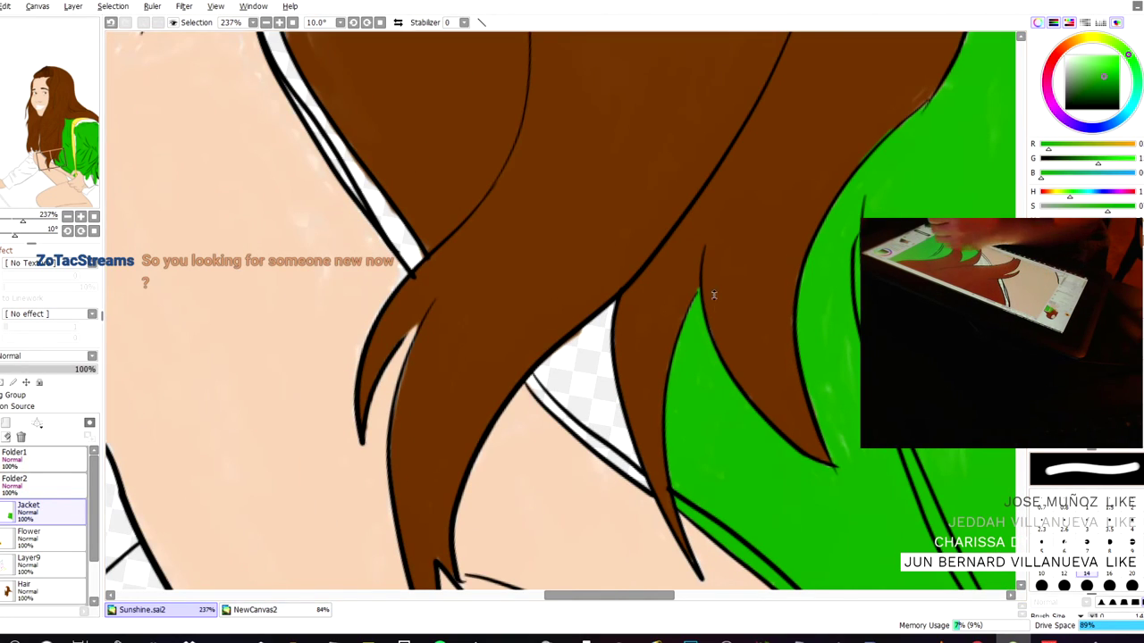
- Block in the triangular gap between the lower hair strands with green, starting at brush size 7 and enlarging the brush
{"action": "scroll", "coordinate": [582, 390], "scroll_direction": "up", "scroll_amount": 1}
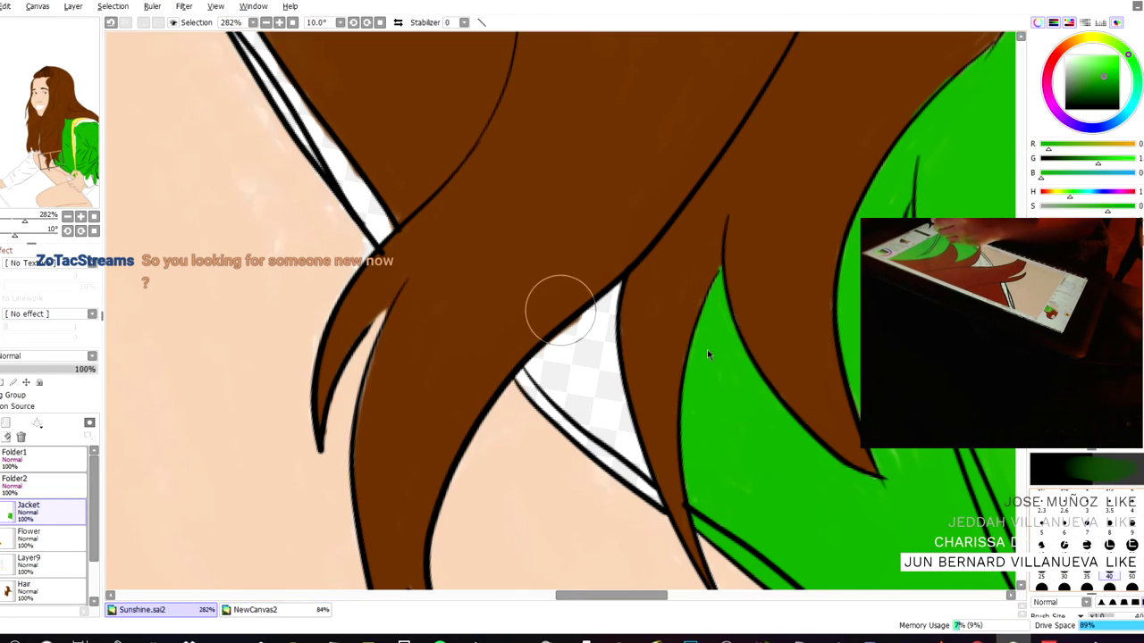
{"action": "left_click", "coordinate": [1086, 527]}
{"action": "mouse_move", "coordinate": [602, 383]}
{"action": "left_mouse_down"}
{"action": "mouse_move", "coordinate": [601, 357]}
{"action": "mouse_move", "coordinate": [626, 399]}
{"action": "left_mouse_up"}
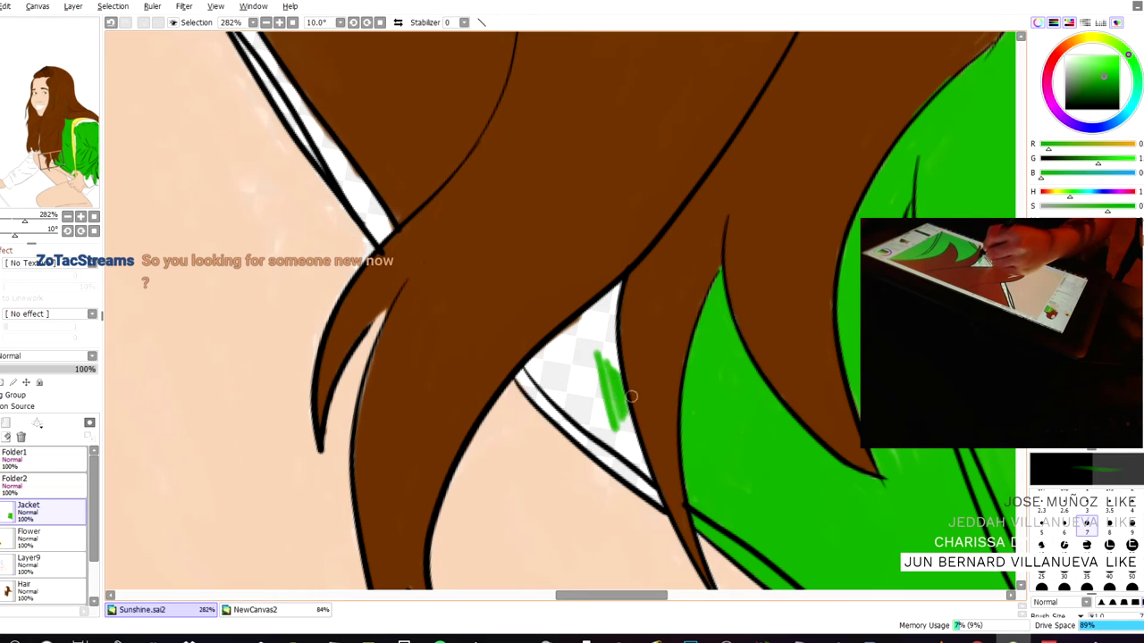
{"action": "key", "text": "bracketright"}
{"action": "key", "text": "bracketright"}
{"action": "key", "text": "bracketright"}
{"action": "key", "text": "bracketright"}
{"action": "key", "text": "bracketright"}
{"action": "key", "text": "bracketright"}
{"action": "key", "text": "bracketright"}
{"action": "key", "text": "bracketright"}
{"action": "key", "text": "bracketright"}
{"action": "key", "text": "bracketright"}
{"action": "mouse_move", "coordinate": [591, 347]}
{"action": "left_mouse_down"}
{"action": "mouse_move", "coordinate": [591, 381]}
{"action": "mouse_move", "coordinate": [603, 350]}
{"action": "mouse_move", "coordinate": [614, 421]}
{"action": "mouse_move", "coordinate": [569, 381]}
{"action": "mouse_move", "coordinate": [544, 387]}
{"action": "mouse_move", "coordinate": [545, 420]}
{"action": "left_mouse_up"}
{"action": "mouse_move", "coordinate": [571, 376]}
{"action": "left_mouse_down"}
{"action": "mouse_move", "coordinate": [536, 393]}
{"action": "mouse_move", "coordinate": [625, 465]}
{"action": "mouse_move", "coordinate": [633, 451]}
{"action": "mouse_move", "coordinate": [636, 474]}
{"action": "left_mouse_up"}
{"action": "scroll", "coordinate": [612, 438], "scroll_direction": "up", "scroll_amount": 3}
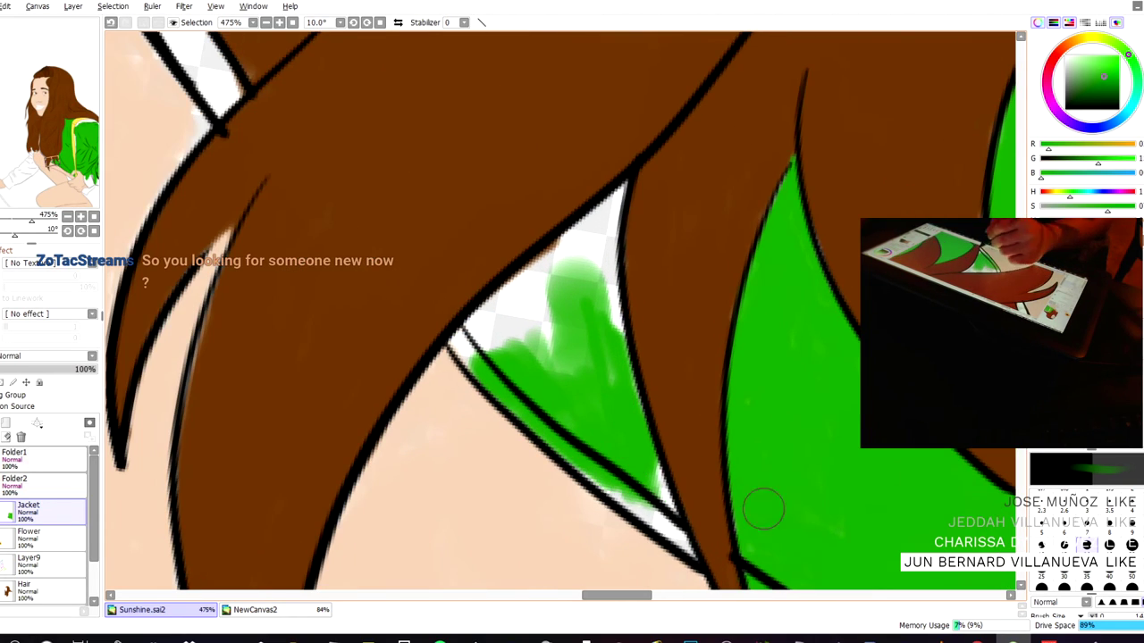
- Fill the rest of the triangular hair gap and its hem strip with green up to the outlines, using size 6 and 8 brushes
{"action": "mouse_move", "coordinate": [659, 525]}
{"action": "left_mouse_down"}
{"action": "mouse_move", "coordinate": [586, 476]}
{"action": "mouse_move", "coordinate": [655, 523]}
{"action": "mouse_move", "coordinate": [666, 482]}
{"action": "mouse_move", "coordinate": [684, 542]}
{"action": "mouse_move", "coordinate": [667, 538]}
{"action": "mouse_move", "coordinate": [642, 497]}
{"action": "left_mouse_up"}
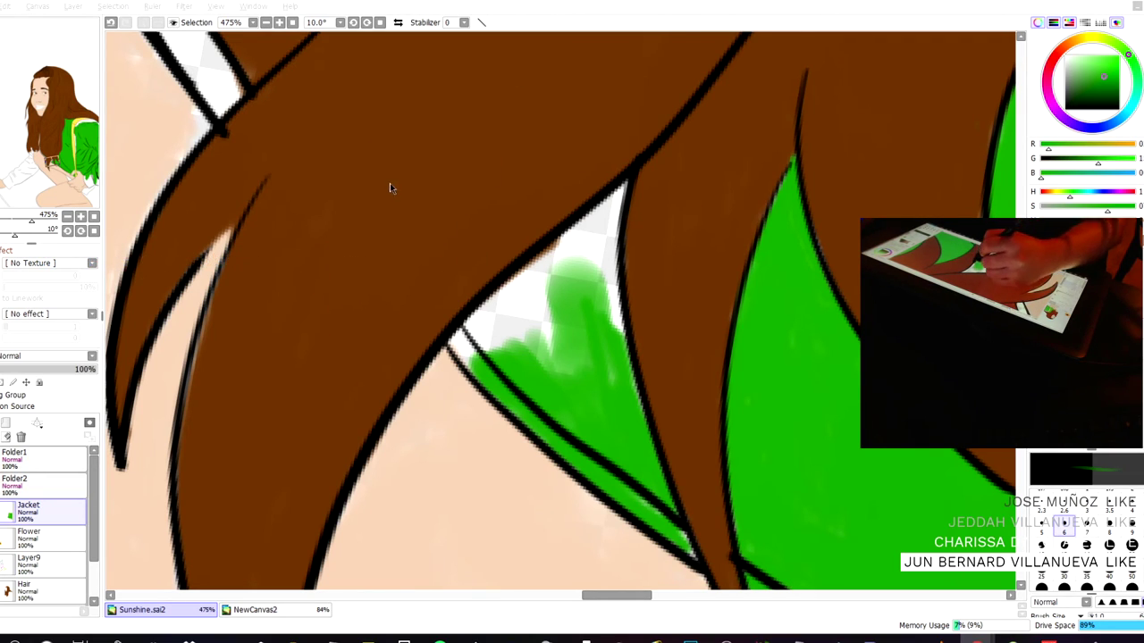
{"action": "mouse_move", "coordinate": [613, 323]}
{"action": "left_mouse_down"}
{"action": "mouse_move", "coordinate": [604, 259]}
{"action": "mouse_move", "coordinate": [615, 240]}
{"action": "mouse_move", "coordinate": [615, 301]}
{"action": "mouse_move", "coordinate": [603, 247]}
{"action": "mouse_move", "coordinate": [612, 185]}
{"action": "mouse_move", "coordinate": [566, 241]}
{"action": "mouse_move", "coordinate": [573, 299]}
{"action": "mouse_move", "coordinate": [599, 236]}
{"action": "mouse_move", "coordinate": [587, 277]}
{"action": "mouse_move", "coordinate": [598, 284]}
{"action": "mouse_move", "coordinate": [560, 310]}
{"action": "mouse_move", "coordinate": [641, 374]}
{"action": "mouse_move", "coordinate": [549, 280]}
{"action": "mouse_move", "coordinate": [538, 350]}
{"action": "mouse_move", "coordinate": [568, 373]}
{"action": "mouse_move", "coordinate": [554, 290]}
{"action": "mouse_move", "coordinate": [585, 234]}
{"action": "mouse_move", "coordinate": [496, 307]}
{"action": "mouse_move", "coordinate": [616, 193]}
{"action": "mouse_move", "coordinate": [517, 369]}
{"action": "mouse_move", "coordinate": [526, 294]}
{"action": "mouse_move", "coordinate": [503, 311]}
{"action": "mouse_move", "coordinate": [487, 362]}
{"action": "mouse_move", "coordinate": [470, 318]}
{"action": "mouse_move", "coordinate": [459, 336]}
{"action": "mouse_move", "coordinate": [467, 362]}
{"action": "mouse_move", "coordinate": [450, 344]}
{"action": "mouse_move", "coordinate": [508, 287]}
{"action": "left_mouse_up"}
{"action": "left_click", "coordinate": [1109, 525]}
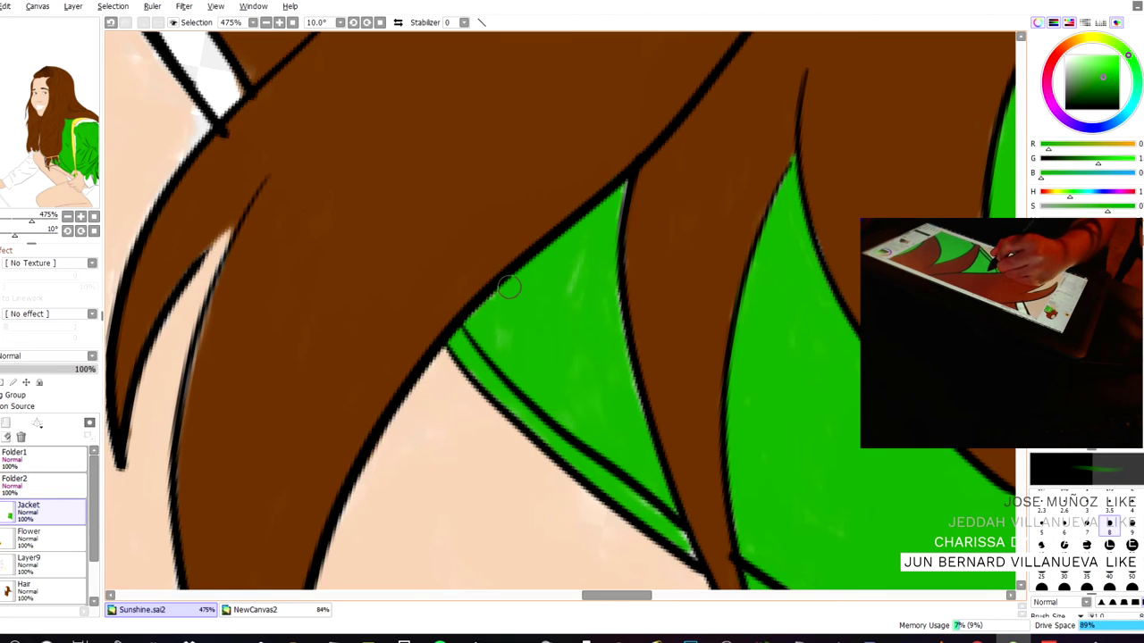
{"action": "key", "text": "ctrl+minus"}
{"action": "key", "text": "ctrl+minus"}
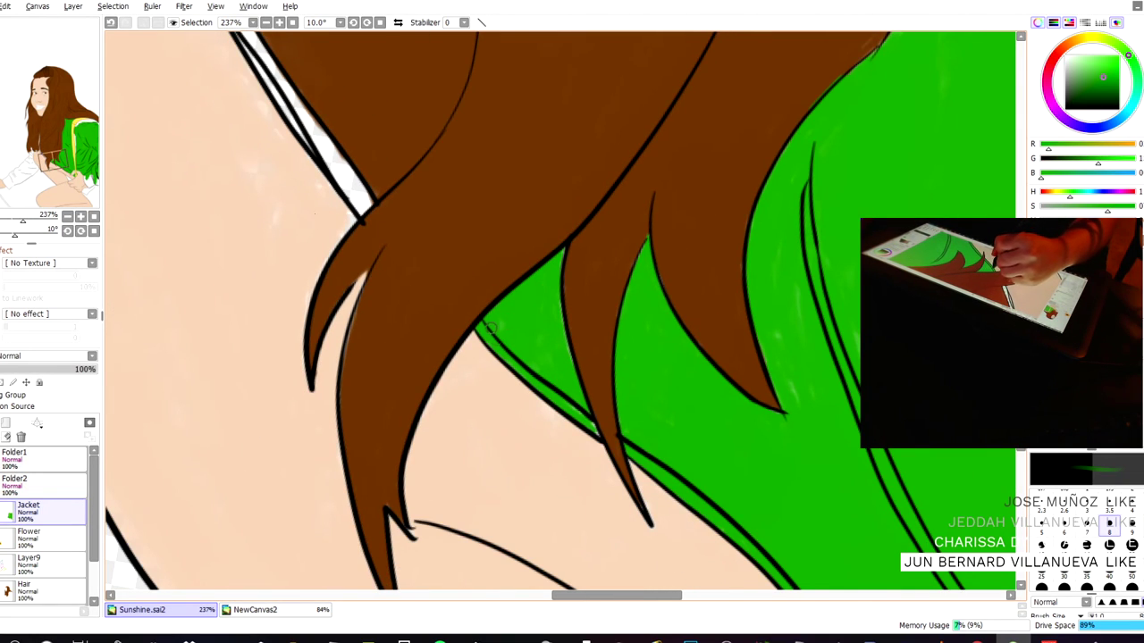
{"action": "scroll", "coordinate": [494, 336], "scroll_direction": "down", "scroll_amount": 4}
{"action": "left_click_drag", "start_coordinate": [282, 129], "coordinate": [359, 249]}
{"action": "scroll", "coordinate": [530, 295], "scroll_direction": "up", "scroll_amount": 3}
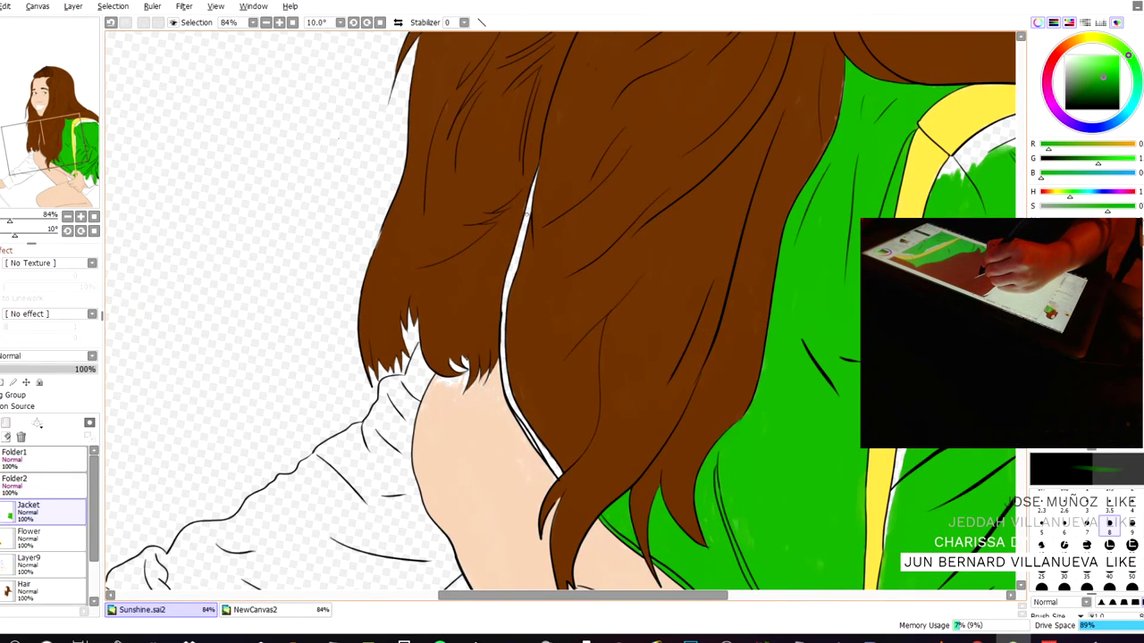
- Fill the narrow upper end of the gap between the hair strands with green, using size 8 and 3 brushes
{"action": "scroll", "coordinate": [527, 232], "scroll_direction": "up", "scroll_amount": 3}
{"action": "left_click_drag", "start_coordinate": [532, 212], "coordinate": [521, 252]}
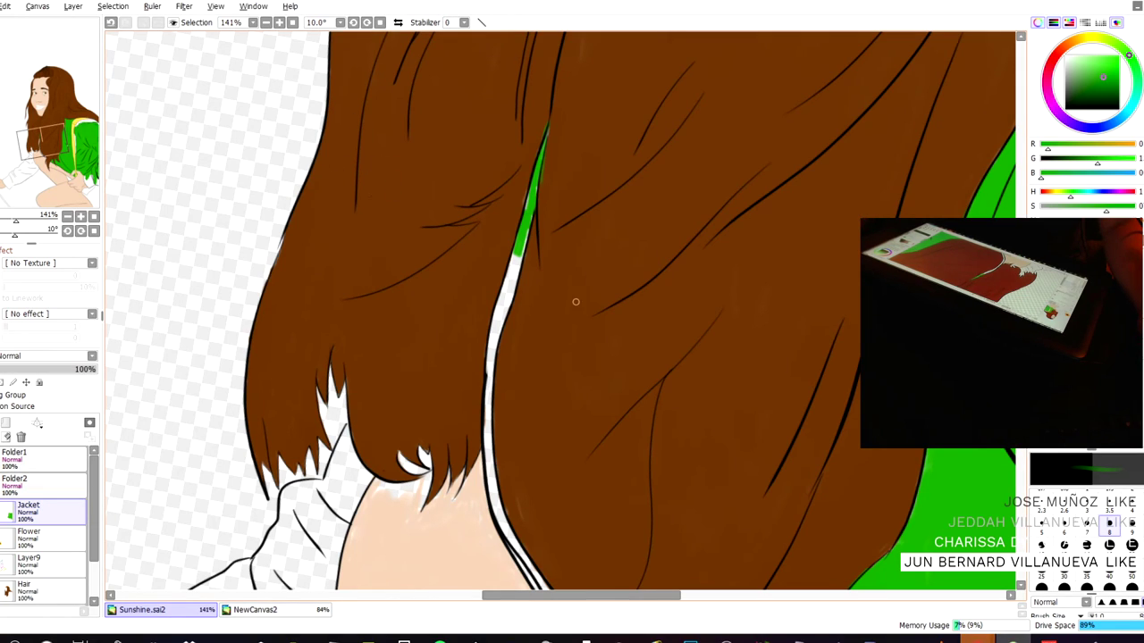
{"action": "scroll", "coordinate": [487, 300], "scroll_direction": "up", "scroll_amount": 3}
{"action": "scroll", "coordinate": [493, 278], "scroll_direction": "down", "scroll_amount": 2}
{"action": "mouse_move", "coordinate": [556, 250]}
{"action": "left_mouse_down"}
{"action": "mouse_move", "coordinate": [544, 282]}
{"action": "mouse_move", "coordinate": [565, 170]}
{"action": "left_mouse_up"}
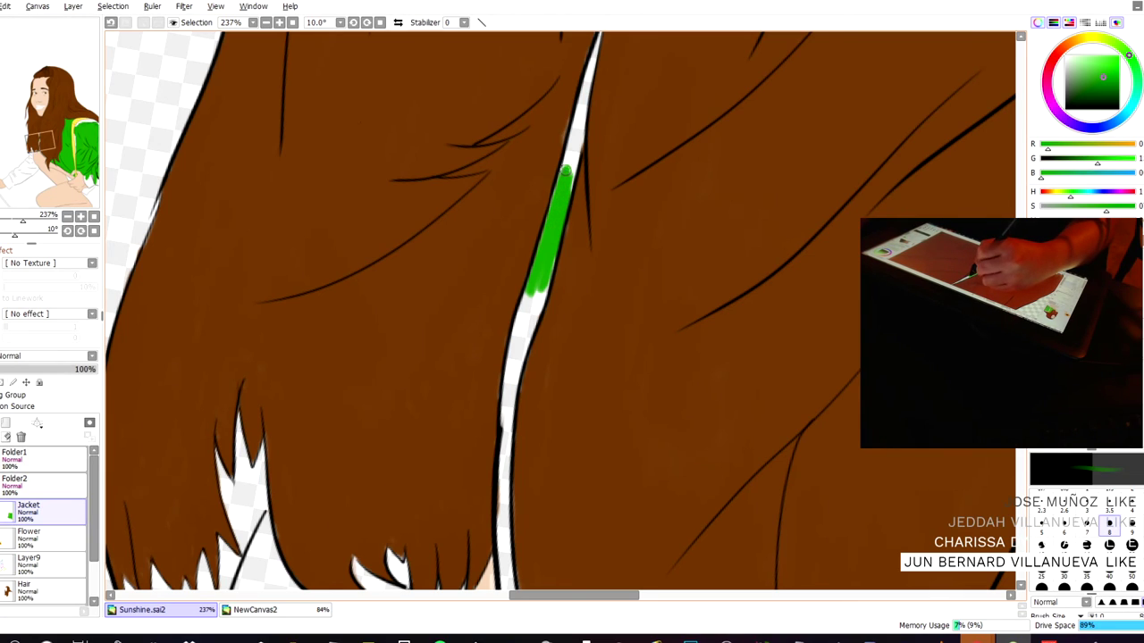
{"action": "scroll", "coordinate": [553, 238], "scroll_direction": "up", "scroll_amount": 2}
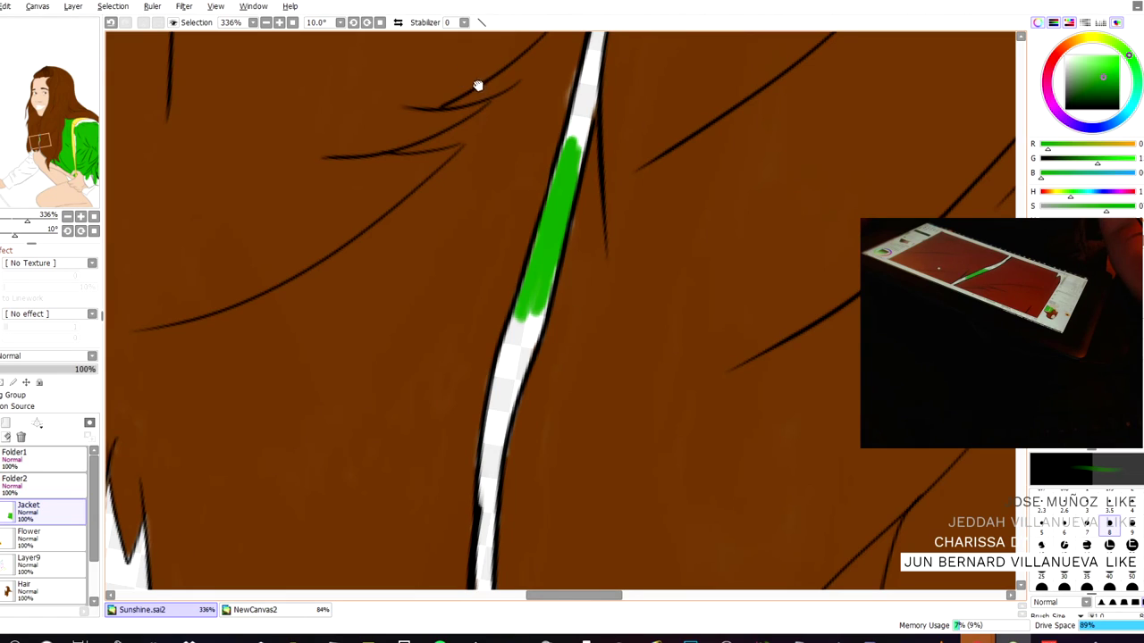
{"action": "left_click_drag", "start_coordinate": [480, 83], "coordinate": [423, 235]}
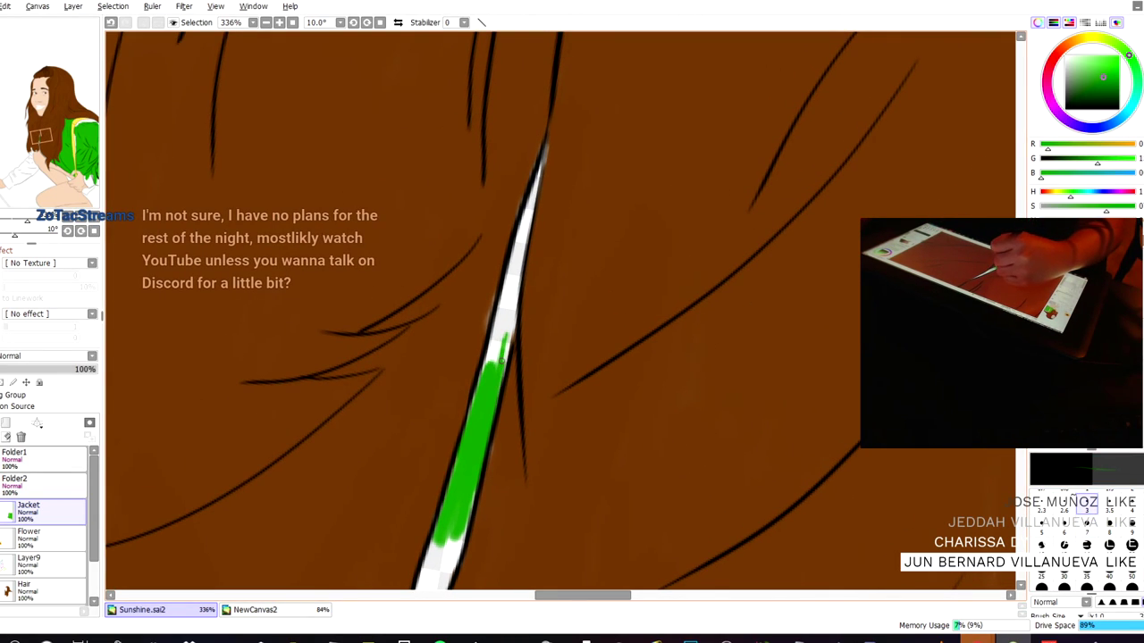
{"action": "left_click_drag", "start_coordinate": [504, 324], "coordinate": [493, 359]}
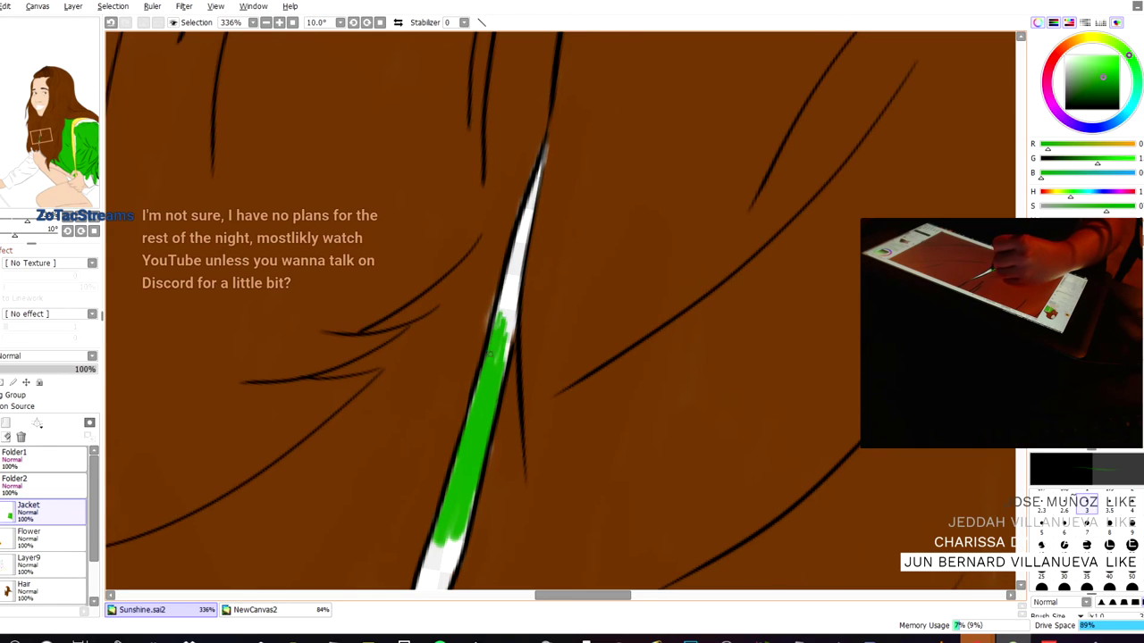
{"action": "mouse_move", "coordinate": [523, 283]}
{"action": "left_mouse_down"}
{"action": "mouse_move", "coordinate": [521, 239]}
{"action": "mouse_move", "coordinate": [497, 323]}
{"action": "left_mouse_up"}
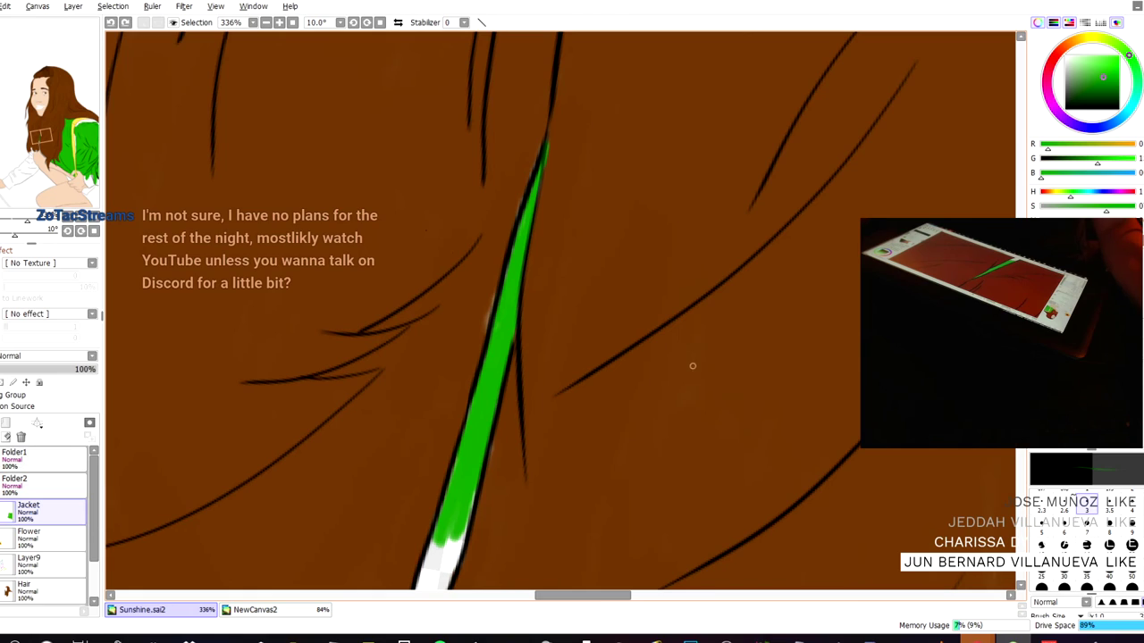
- Continue the green down the curved middle of the hair gap with a size 7 brush
{"action": "left_click_drag", "start_coordinate": [393, 208], "coordinate": [379, 5]}
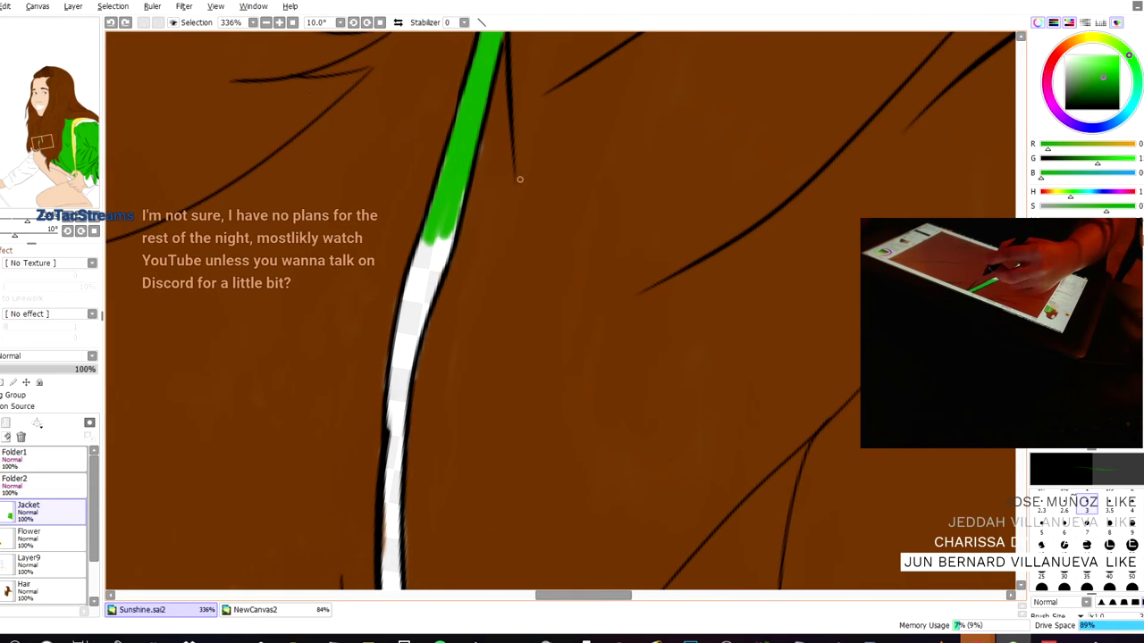
{"action": "mouse_move", "coordinate": [444, 232]}
{"action": "left_mouse_down"}
{"action": "mouse_move", "coordinate": [438, 279]}
{"action": "mouse_move", "coordinate": [413, 309]}
{"action": "mouse_move", "coordinate": [425, 233]}
{"action": "left_mouse_up"}
{"action": "left_click", "coordinate": [1087, 545]}
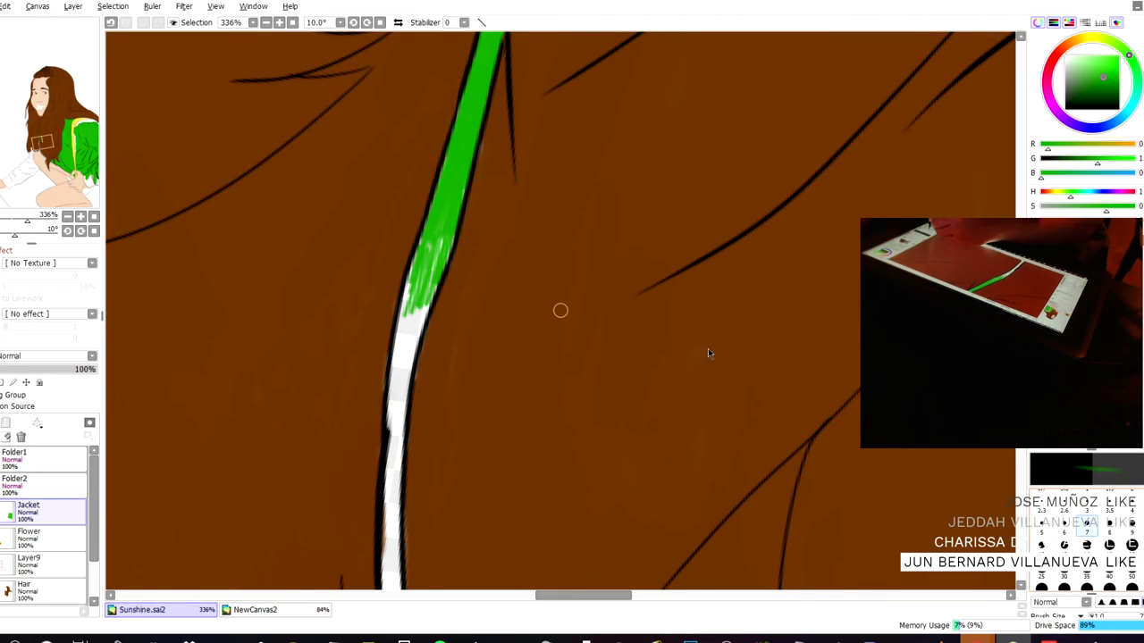
{"action": "mouse_move", "coordinate": [425, 268]}
{"action": "left_mouse_down"}
{"action": "mouse_move", "coordinate": [409, 326]}
{"action": "mouse_move", "coordinate": [424, 297]}
{"action": "mouse_move", "coordinate": [402, 327]}
{"action": "mouse_move", "coordinate": [396, 400]}
{"action": "mouse_move", "coordinate": [413, 330]}
{"action": "mouse_move", "coordinate": [400, 320]}
{"action": "mouse_move", "coordinate": [398, 442]}
{"action": "mouse_move", "coordinate": [408, 362]}
{"action": "mouse_move", "coordinate": [390, 407]}
{"action": "mouse_move", "coordinate": [397, 433]}
{"action": "left_mouse_up"}
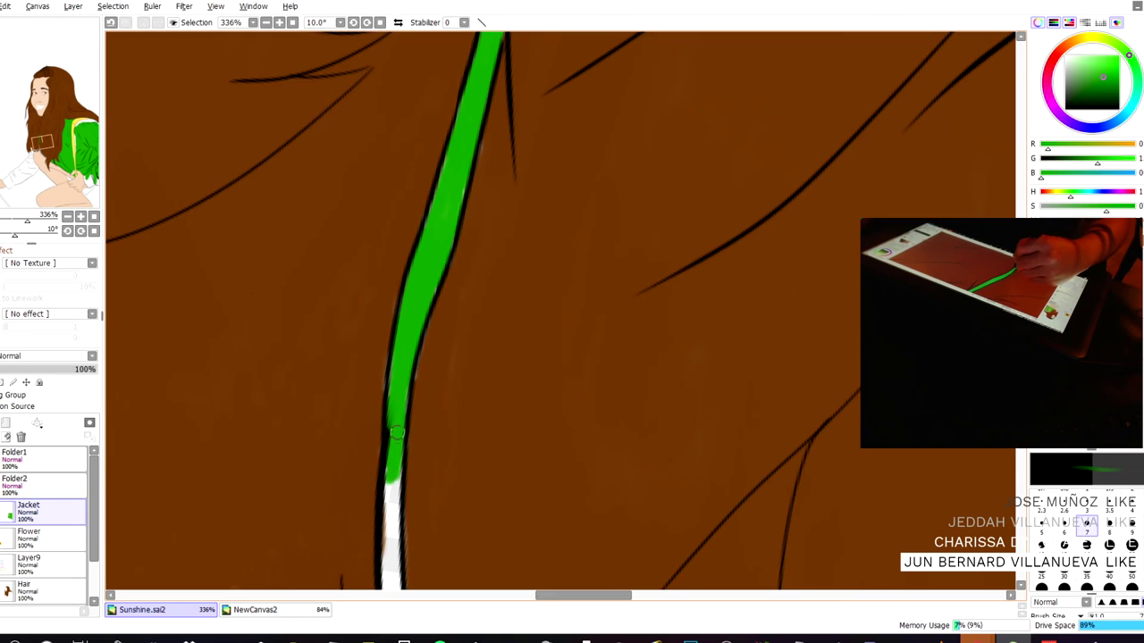
{"action": "left_click_drag", "start_coordinate": [390, 476], "coordinate": [384, 524]}
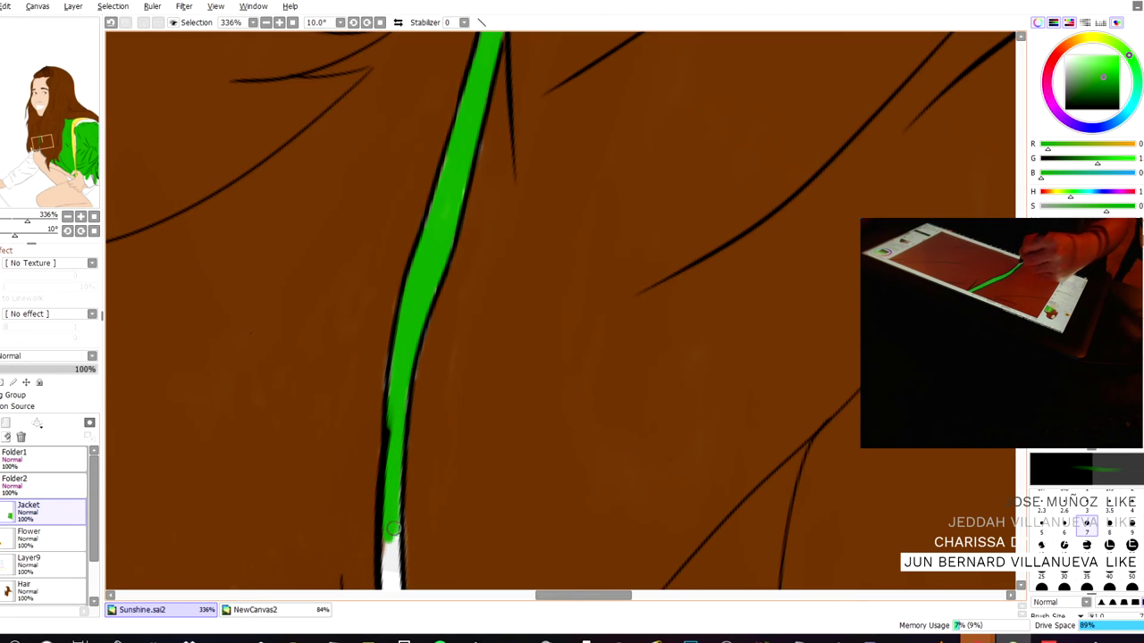
- Paint the gap green past the hair tips and along the edge of the arm
{"action": "scroll", "coordinate": [363, 220], "scroll_direction": "down", "scroll_amount": 5}
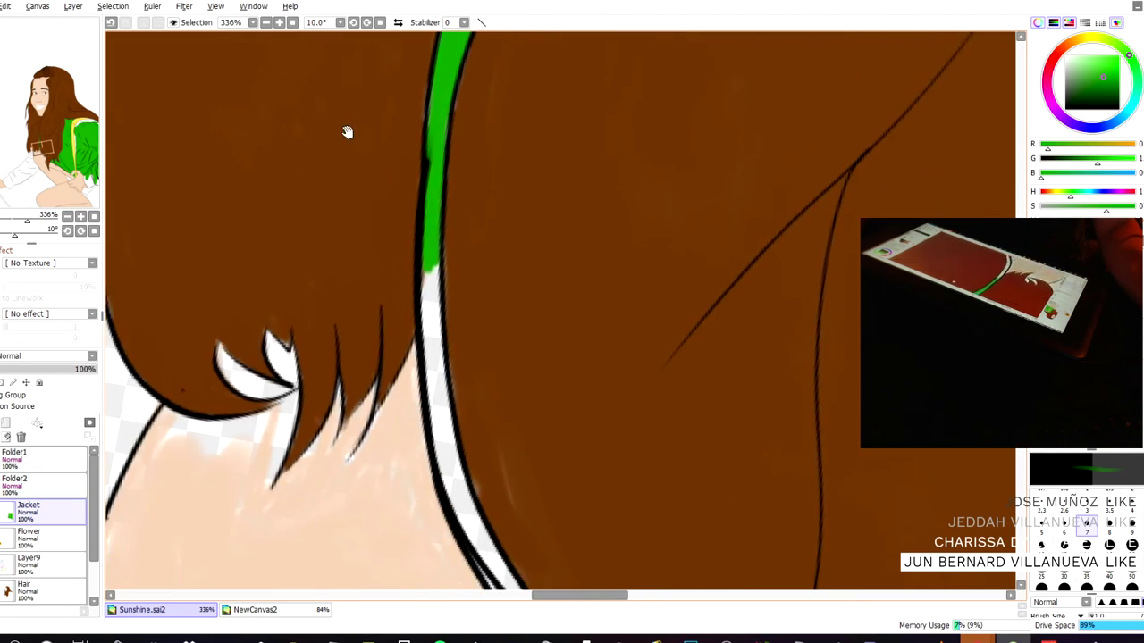
{"action": "mouse_move", "coordinate": [387, 163]}
{"action": "left_mouse_down"}
{"action": "mouse_move", "coordinate": [390, 349]}
{"action": "mouse_move", "coordinate": [383, 302]}
{"action": "left_mouse_up"}
{"action": "mouse_move", "coordinate": [397, 340]}
{"action": "left_mouse_down"}
{"action": "mouse_move", "coordinate": [391, 279]}
{"action": "mouse_move", "coordinate": [410, 412]}
{"action": "mouse_move", "coordinate": [422, 441]}
{"action": "left_mouse_up"}
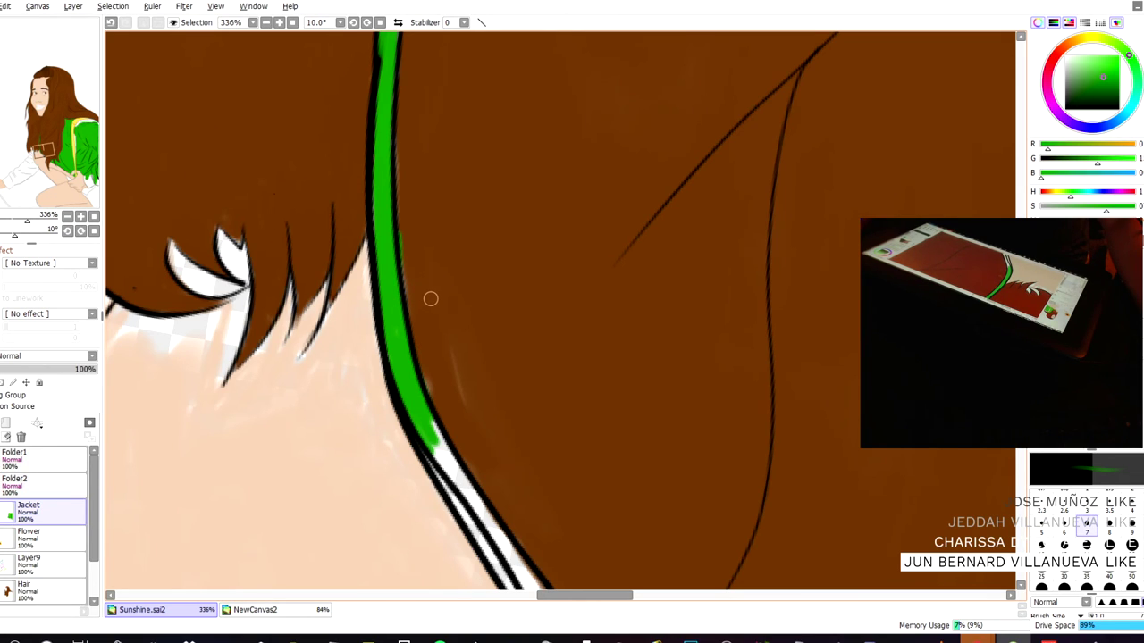
- Fill the lower hem strip between arm and hair with green down to the crossing hair strand
{"action": "mouse_move", "coordinate": [297, 201]}
{"action": "left_mouse_down"}
{"action": "mouse_move", "coordinate": [322, 95]}
{"action": "mouse_move", "coordinate": [347, 45]}
{"action": "left_mouse_up"}
{"action": "mouse_move", "coordinate": [482, 267]}
{"action": "left_mouse_down"}
{"action": "mouse_move", "coordinate": [503, 334]}
{"action": "mouse_move", "coordinate": [533, 352]}
{"action": "mouse_move", "coordinate": [591, 440]}
{"action": "left_mouse_up"}
{"action": "mouse_move", "coordinate": [558, 406]}
{"action": "left_mouse_down"}
{"action": "mouse_move", "coordinate": [652, 522]}
{"action": "mouse_move", "coordinate": [625, 487]}
{"action": "left_mouse_up"}
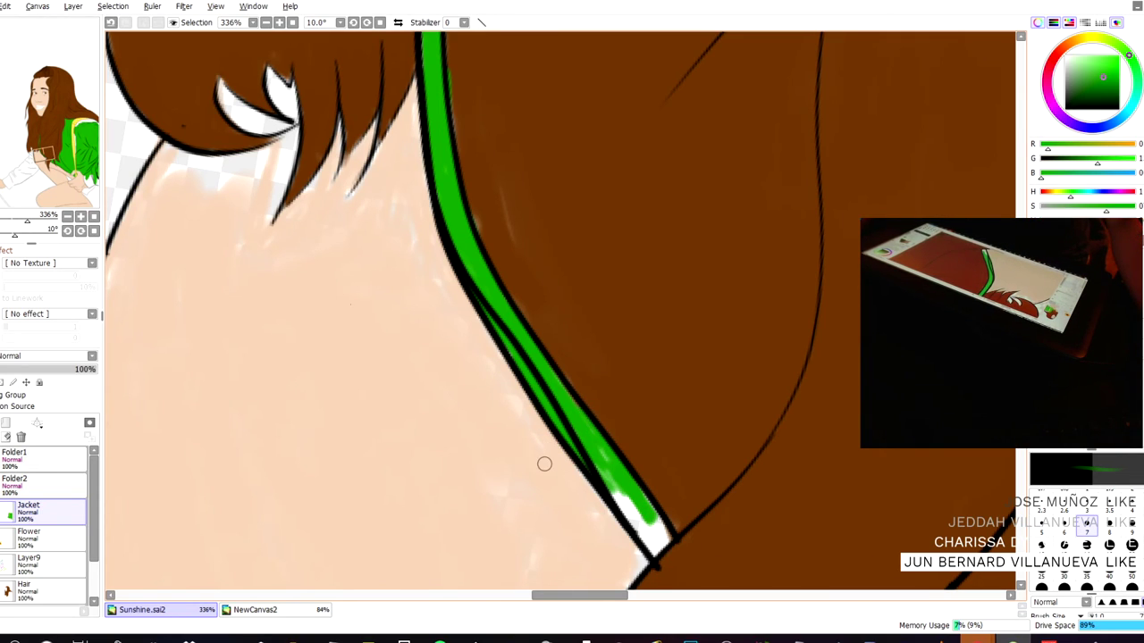
{"action": "mouse_move", "coordinate": [370, 257]}
{"action": "left_mouse_down"}
{"action": "mouse_move", "coordinate": [376, 146]}
{"action": "mouse_move", "coordinate": [347, 11]}
{"action": "left_mouse_up"}
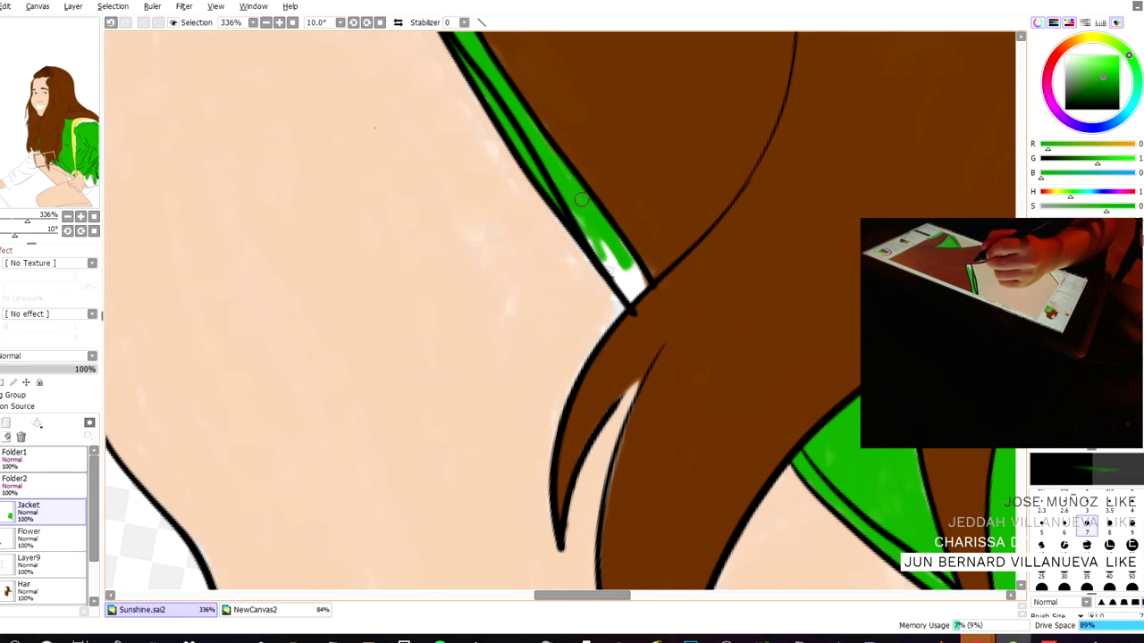
{"action": "mouse_move", "coordinate": [589, 226]}
{"action": "left_mouse_down"}
{"action": "mouse_move", "coordinate": [632, 263]}
{"action": "mouse_move", "coordinate": [634, 293]}
{"action": "mouse_move", "coordinate": [600, 258]}
{"action": "left_mouse_up"}
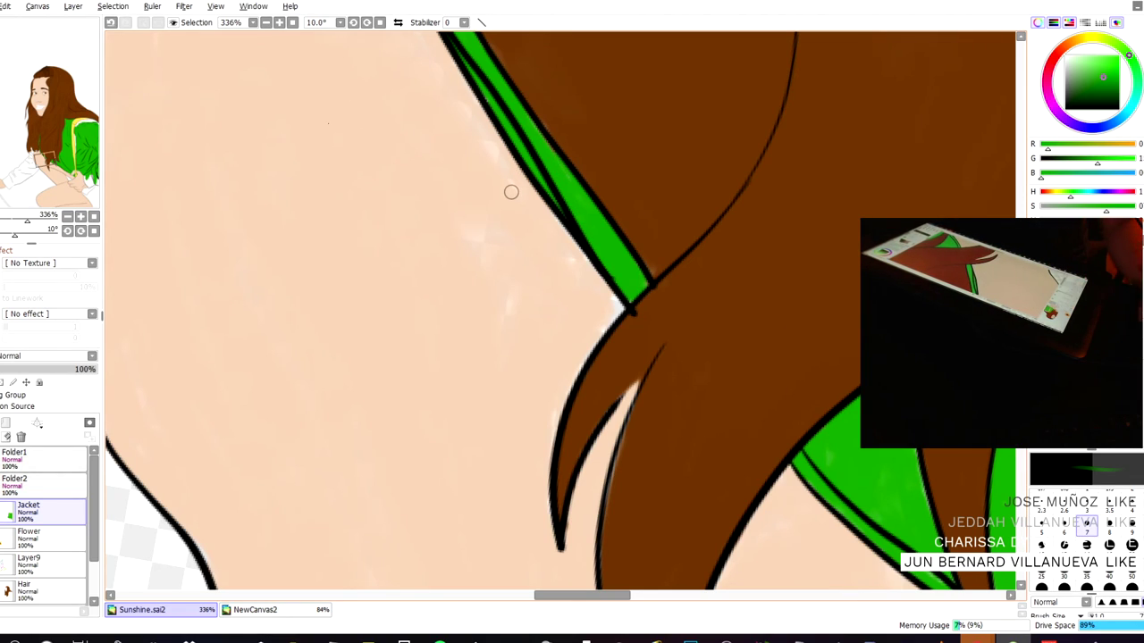
{"action": "scroll", "coordinate": [604, 380], "scroll_direction": "up", "scroll_amount": 2}
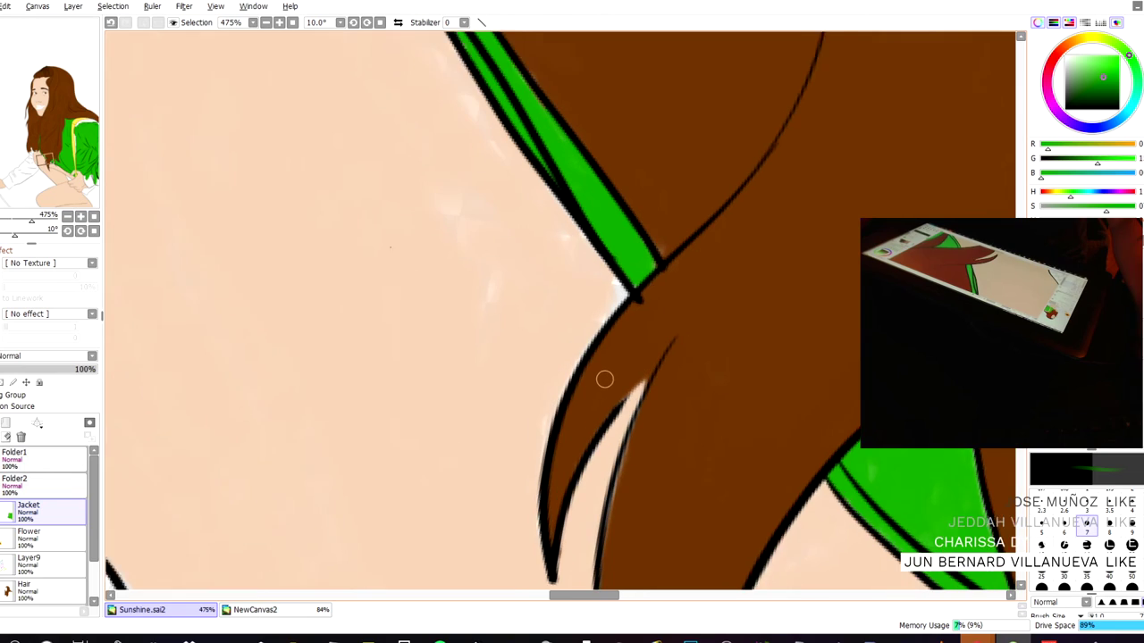
{"action": "scroll", "coordinate": [280, 449], "scroll_direction": "down", "scroll_amount": 6}
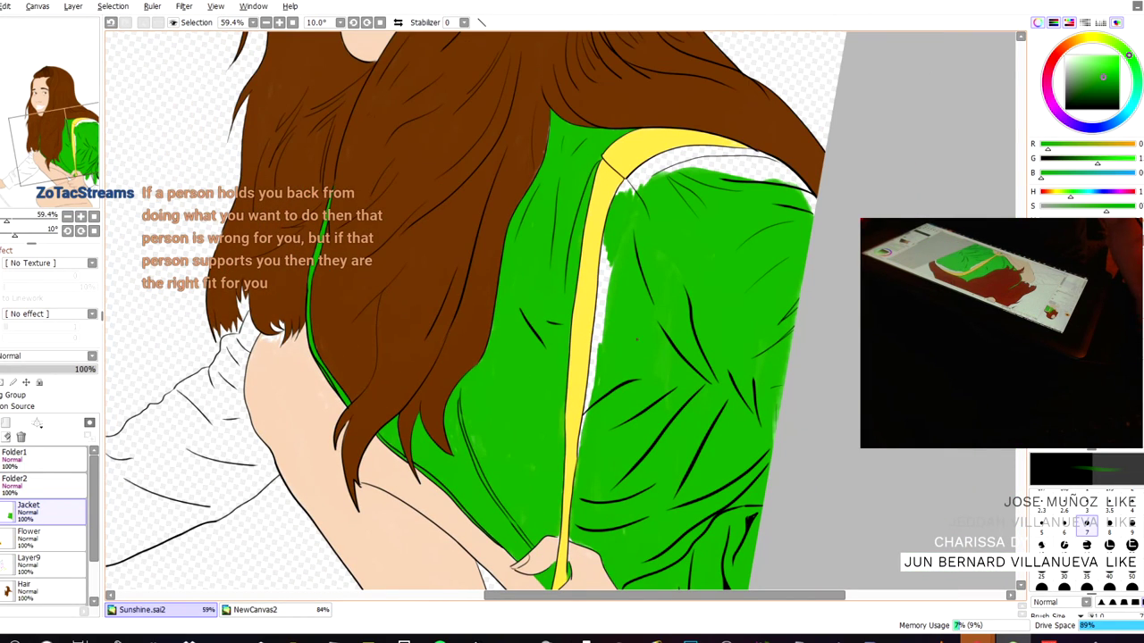
- Start painting green into the jacket gap beside the yellow strap with an enlarged brush, undoing the last stroke
{"action": "scroll", "coordinate": [630, 354], "scroll_direction": "up", "scroll_amount": 3}
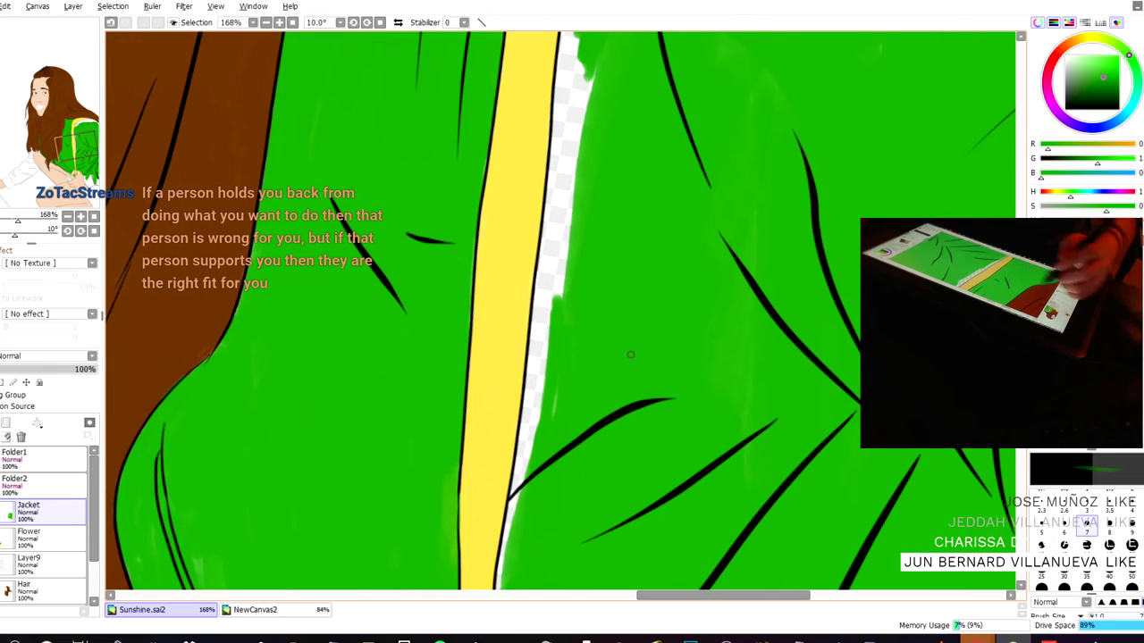
{"action": "key", "text": "bracketright"}
{"action": "key", "text": "bracketright"}
{"action": "key", "text": "bracketright"}
{"action": "key", "text": "bracketright"}
{"action": "key", "text": "bracketright"}
{"action": "key", "text": "bracketright"}
{"action": "key", "text": "bracketright"}
{"action": "key", "text": "bracketright"}
{"action": "key", "text": "bracketright"}
{"action": "key", "text": "bracketright"}
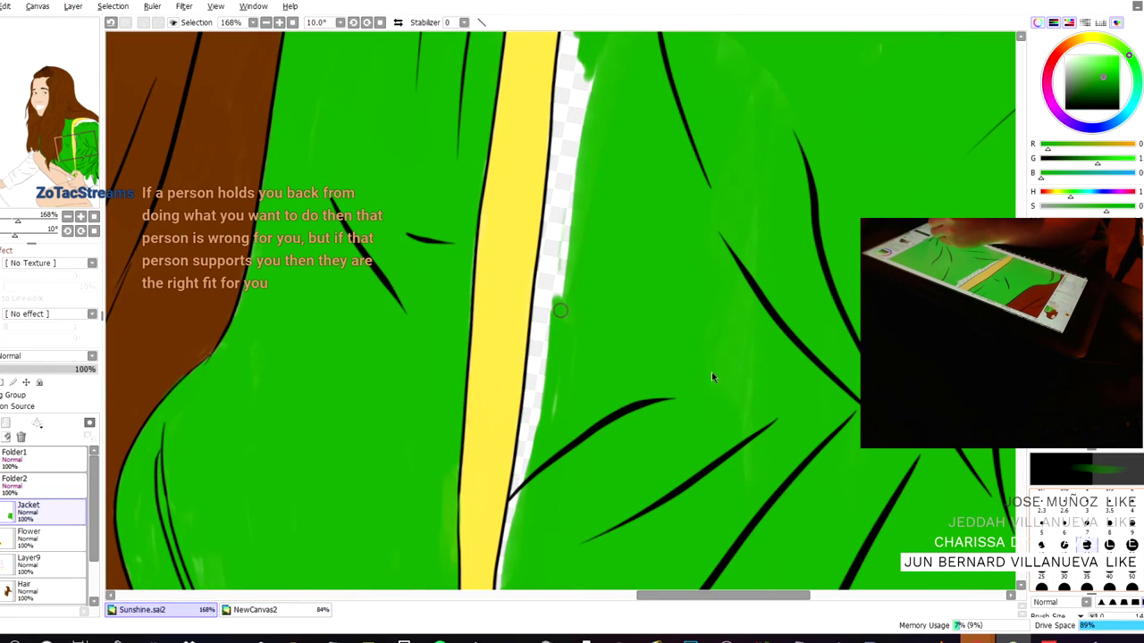
{"action": "left_click_drag", "start_coordinate": [567, 194], "coordinate": [561, 268]}
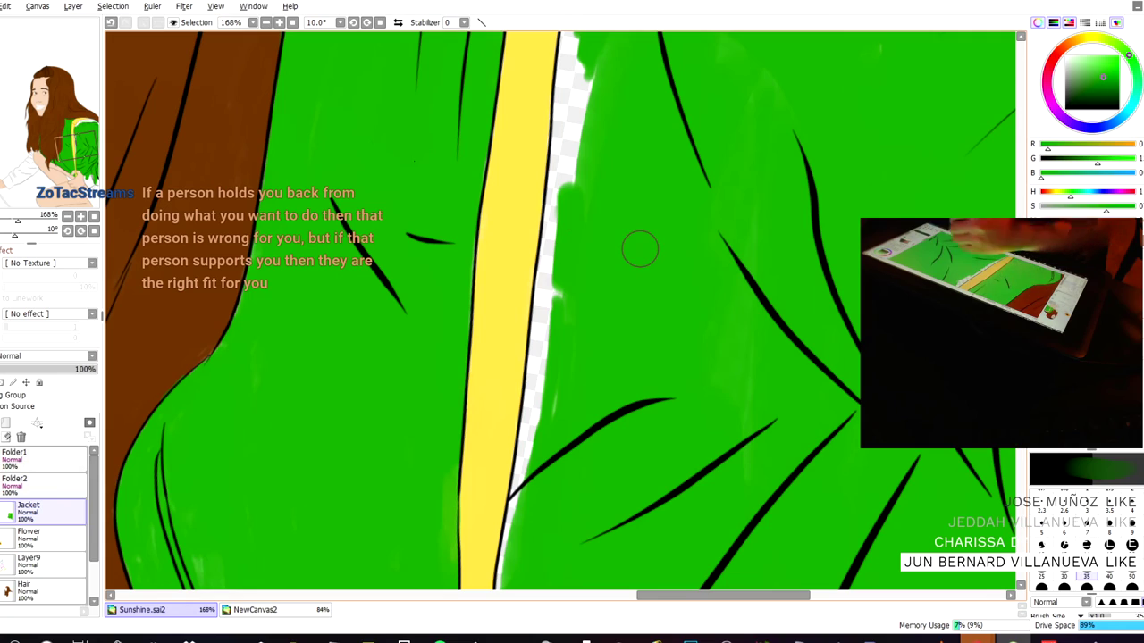
{"action": "key", "text": "bracketleft"}
{"action": "mouse_move", "coordinate": [558, 195]}
{"action": "left_mouse_down"}
{"action": "mouse_move", "coordinate": [549, 268]}
{"action": "mouse_move", "coordinate": [543, 216]}
{"action": "mouse_move", "coordinate": [537, 317]}
{"action": "mouse_move", "coordinate": [552, 225]}
{"action": "left_mouse_up"}
{"action": "key", "text": "ctrl+z"}
- Enclose the upper gap beside the yellow strap using a size 8 brush, bucket-fill it green and smooth it at size 35
{"action": "scroll", "coordinate": [544, 234], "scroll_direction": "up", "scroll_amount": 3}
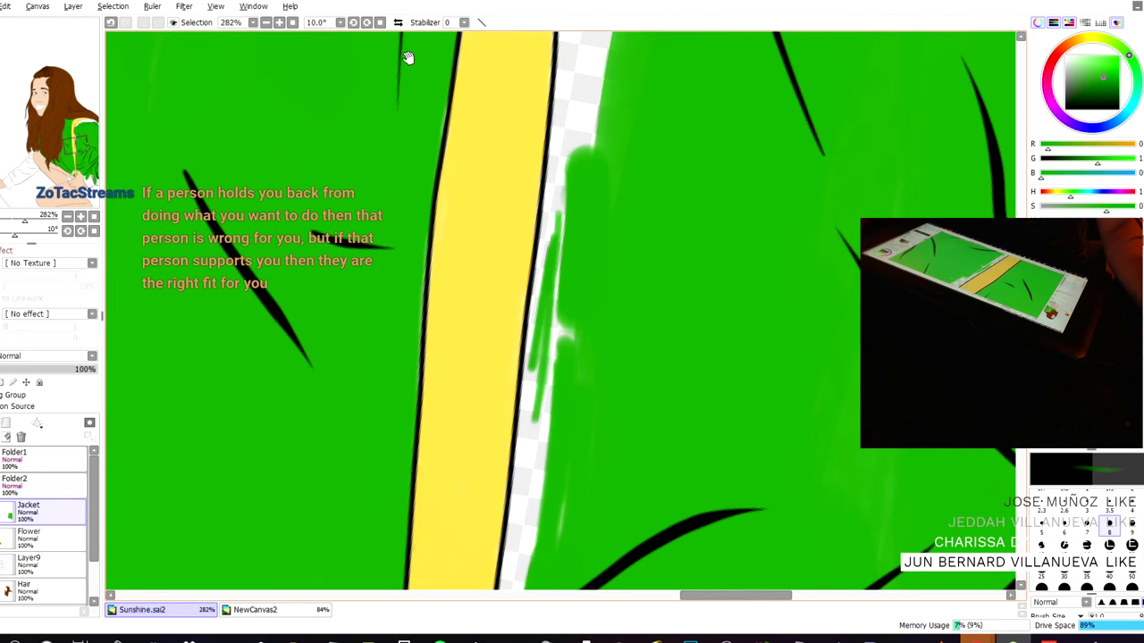
{"action": "left_click_drag", "start_coordinate": [408, 57], "coordinate": [482, 281]}
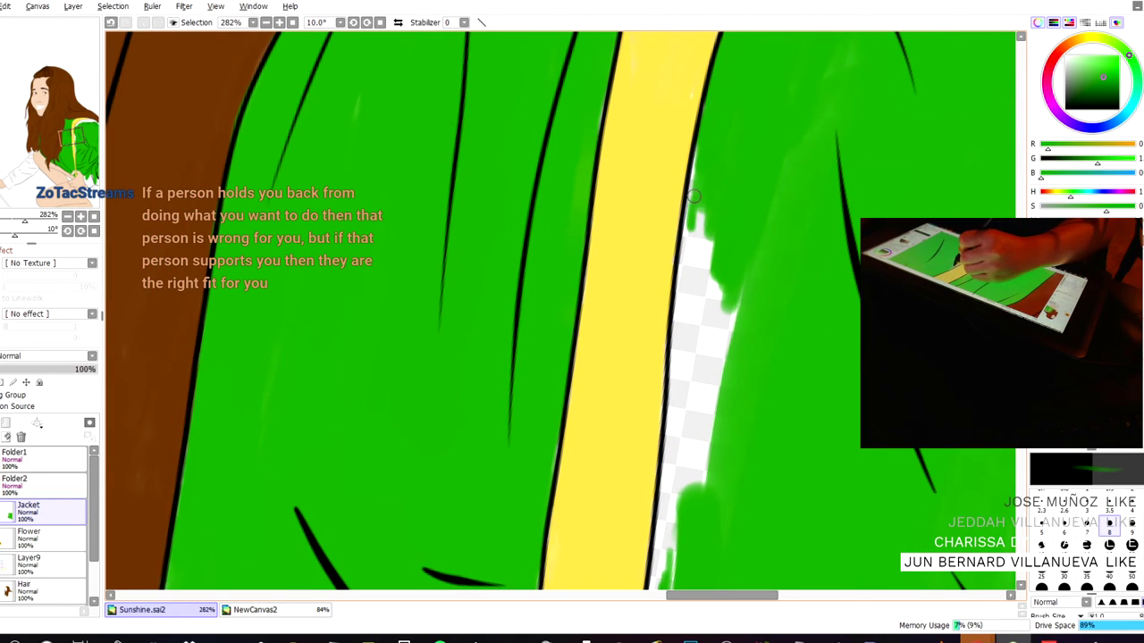
{"action": "left_click_drag", "start_coordinate": [690, 197], "coordinate": [683, 508]}
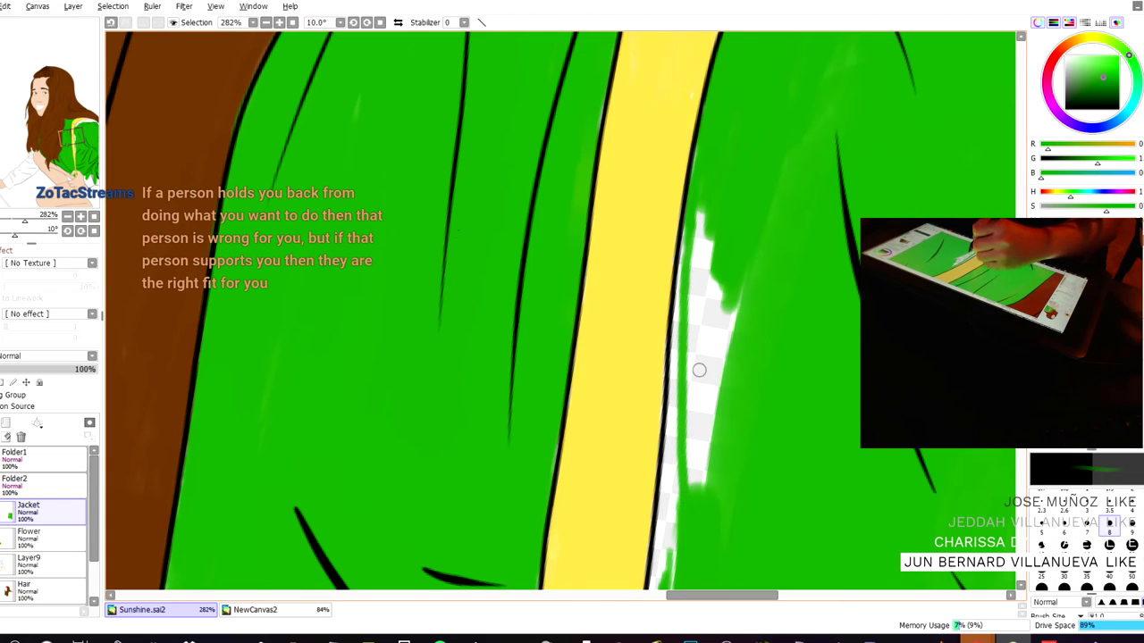
{"action": "key", "text": "g"}
{"action": "left_click", "coordinate": [698, 268]}
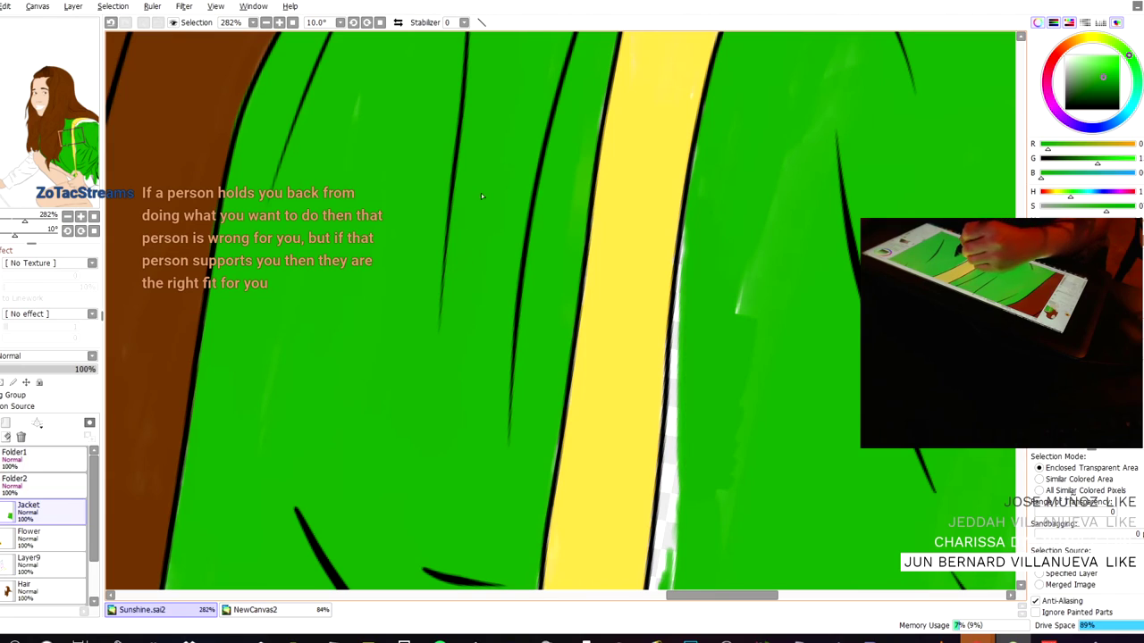
{"action": "key", "text": "b"}
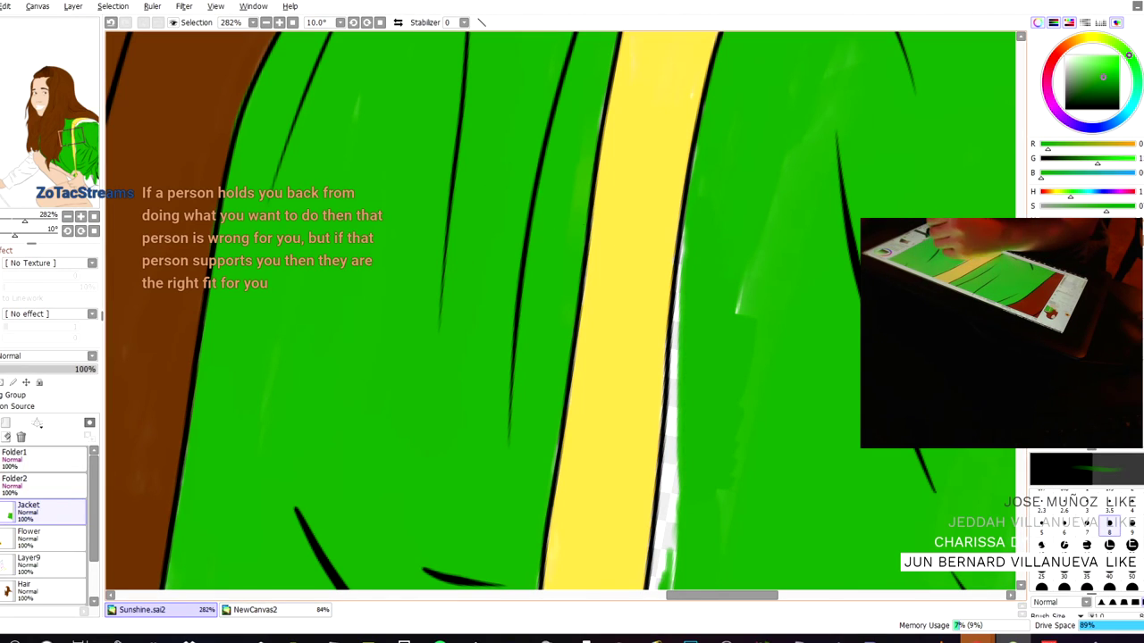
{"action": "mouse_move", "coordinate": [768, 309]}
{"action": "left_mouse_down"}
{"action": "mouse_move", "coordinate": [755, 350]}
{"action": "mouse_move", "coordinate": [759, 219]}
{"action": "mouse_move", "coordinate": [744, 294]}
{"action": "mouse_move", "coordinate": [760, 243]}
{"action": "mouse_move", "coordinate": [750, 516]}
{"action": "left_mouse_up"}
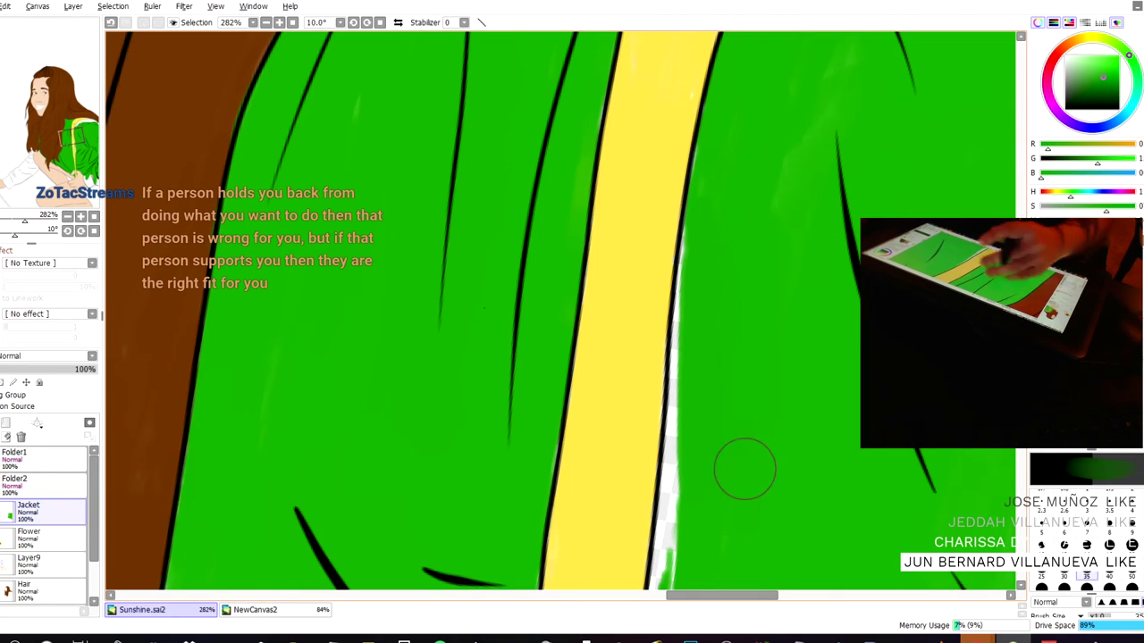
- Cover the gap along the middle of the yellow strap with green, working up to its outline with a size 12 brush
{"action": "left_click_drag", "start_coordinate": [536, 255], "coordinate": [465, 76]}
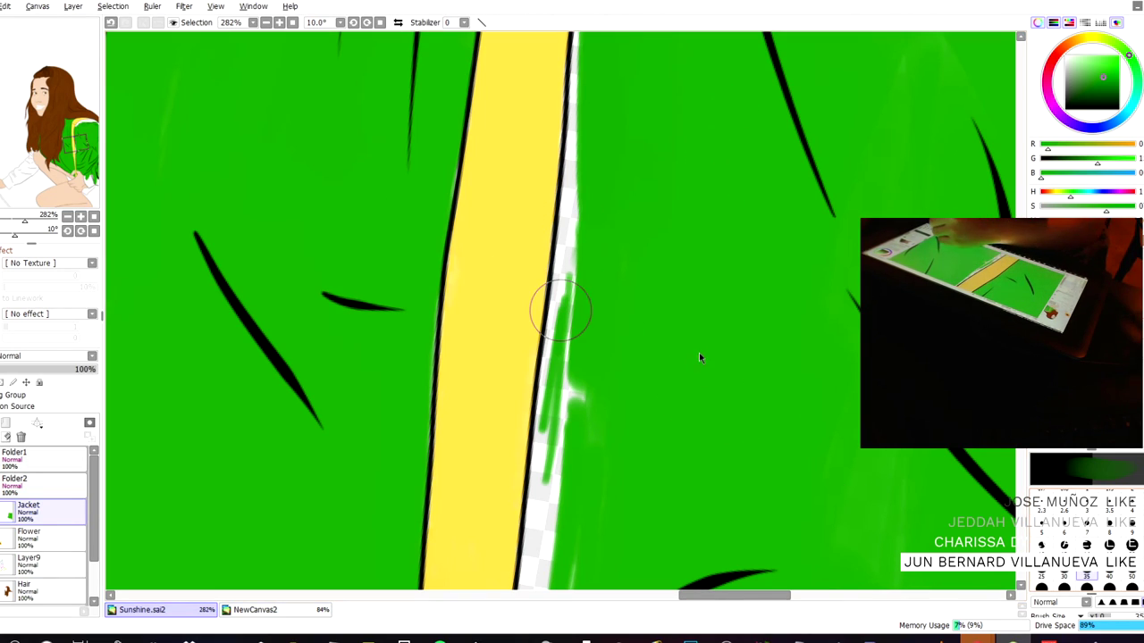
{"action": "mouse_move", "coordinate": [572, 348]}
{"action": "left_mouse_down"}
{"action": "mouse_move", "coordinate": [573, 251]}
{"action": "mouse_move", "coordinate": [593, 213]}
{"action": "mouse_move", "coordinate": [580, 211]}
{"action": "mouse_move", "coordinate": [579, 194]}
{"action": "mouse_move", "coordinate": [569, 237]}
{"action": "left_mouse_up"}
{"action": "left_click_drag", "start_coordinate": [368, 134], "coordinate": [372, 96]}
{"action": "mouse_move", "coordinate": [594, 357]}
{"action": "left_mouse_down"}
{"action": "mouse_move", "coordinate": [579, 395]}
{"action": "mouse_move", "coordinate": [565, 238]}
{"action": "left_mouse_up"}
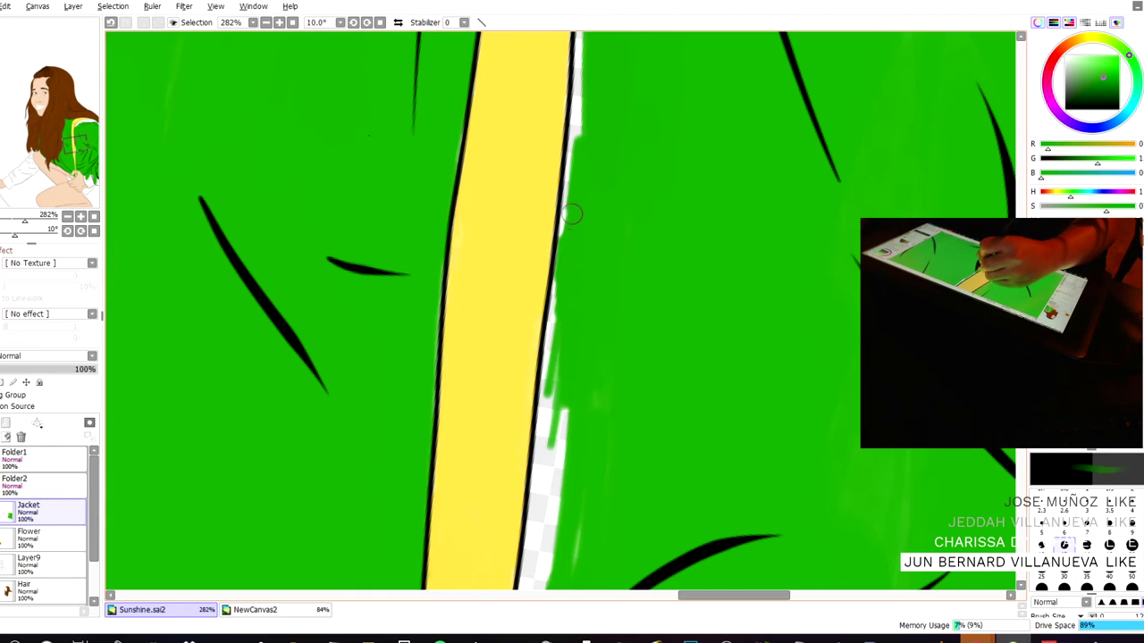
{"action": "mouse_move", "coordinate": [558, 457]}
{"action": "left_mouse_down"}
{"action": "mouse_move", "coordinate": [547, 402]}
{"action": "mouse_move", "coordinate": [554, 322]}
{"action": "left_mouse_up"}
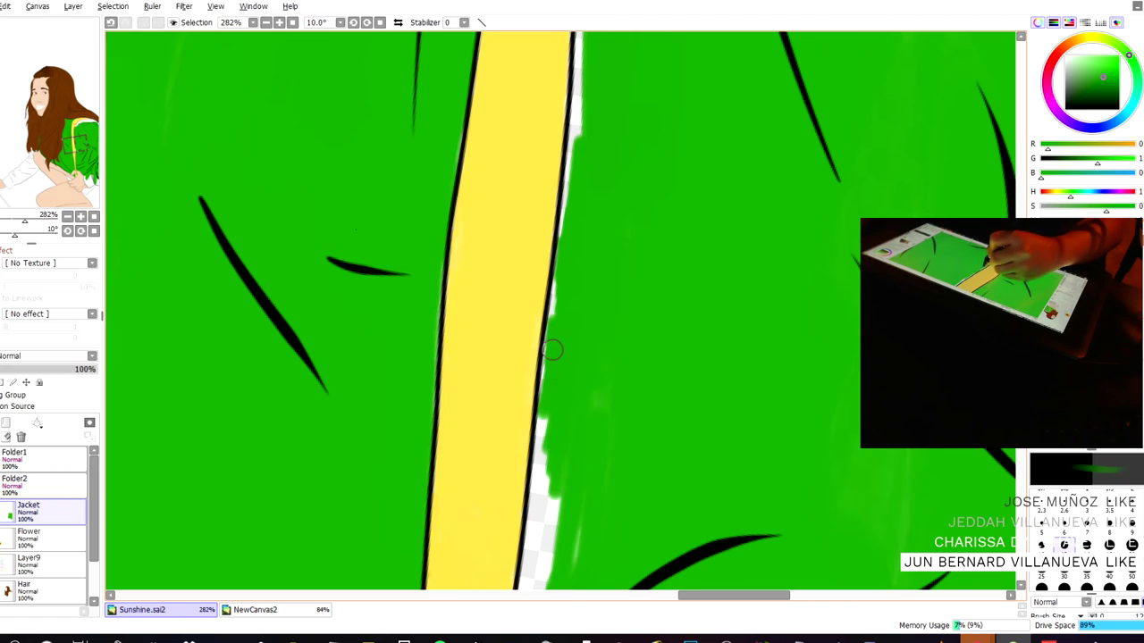
{"action": "mouse_move", "coordinate": [566, 536]}
{"action": "left_mouse_down"}
{"action": "mouse_move", "coordinate": [541, 482]}
{"action": "mouse_move", "coordinate": [564, 518]}
{"action": "left_mouse_up"}
- Reduce the brush to size 6 and paint green into the thin gaps along the strap's lower half
{"action": "left_click_drag", "start_coordinate": [515, 237], "coordinate": [524, 95]}
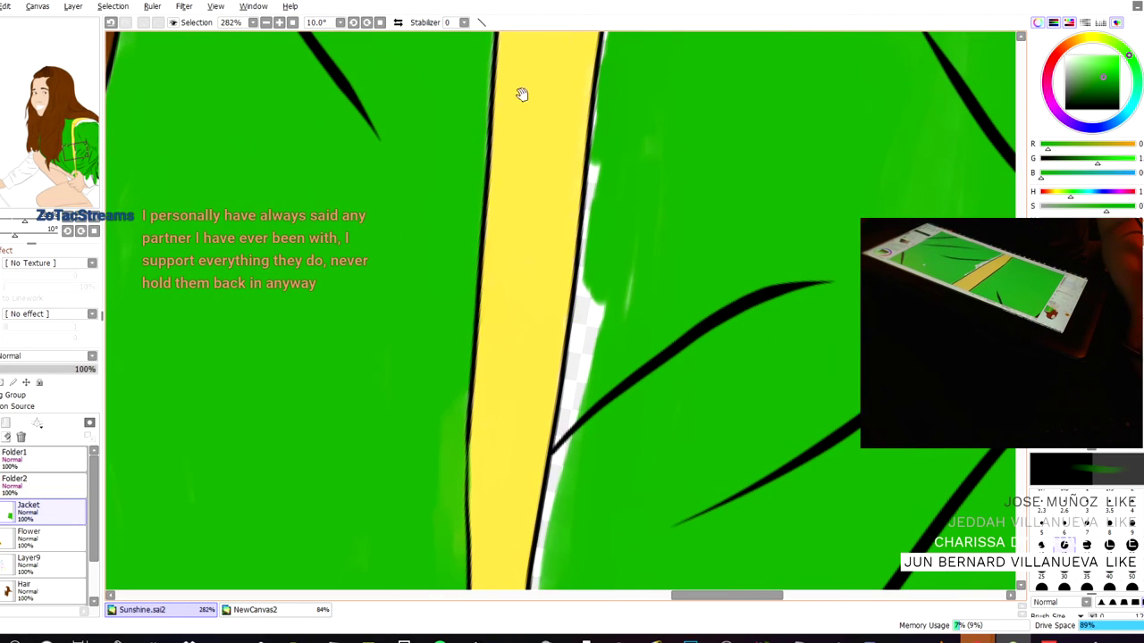
{"action": "scroll", "coordinate": [677, 248], "scroll_direction": "down", "scroll_amount": 2}
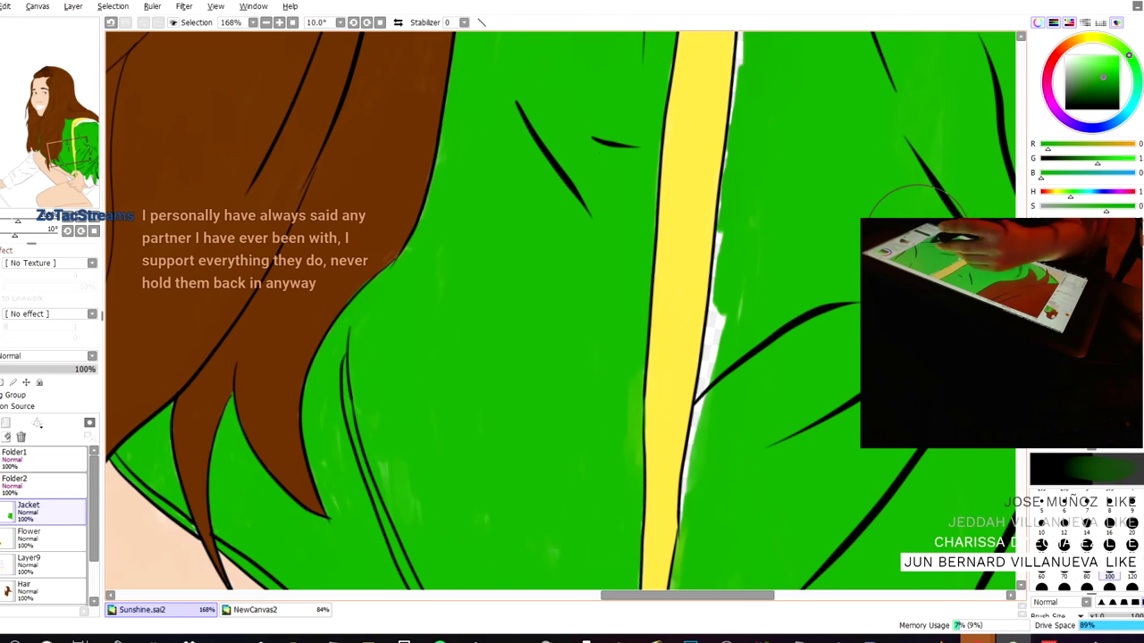
{"action": "key", "text": "["}
{"action": "key", "text": "["}
{"action": "key", "text": "["}
{"action": "key", "text": "["}
{"action": "key", "text": "["}
{"action": "key", "text": "["}
{"action": "key", "text": "["}
{"action": "key", "text": "["}
{"action": "key", "text": "["}
{"action": "key", "text": "["}
{"action": "key", "text": "["}
{"action": "key", "text": "["}
{"action": "key", "text": "["}
{"action": "key", "text": "["}
{"action": "key", "text": "["}
{"action": "key", "text": "["}
{"action": "key", "text": "["}
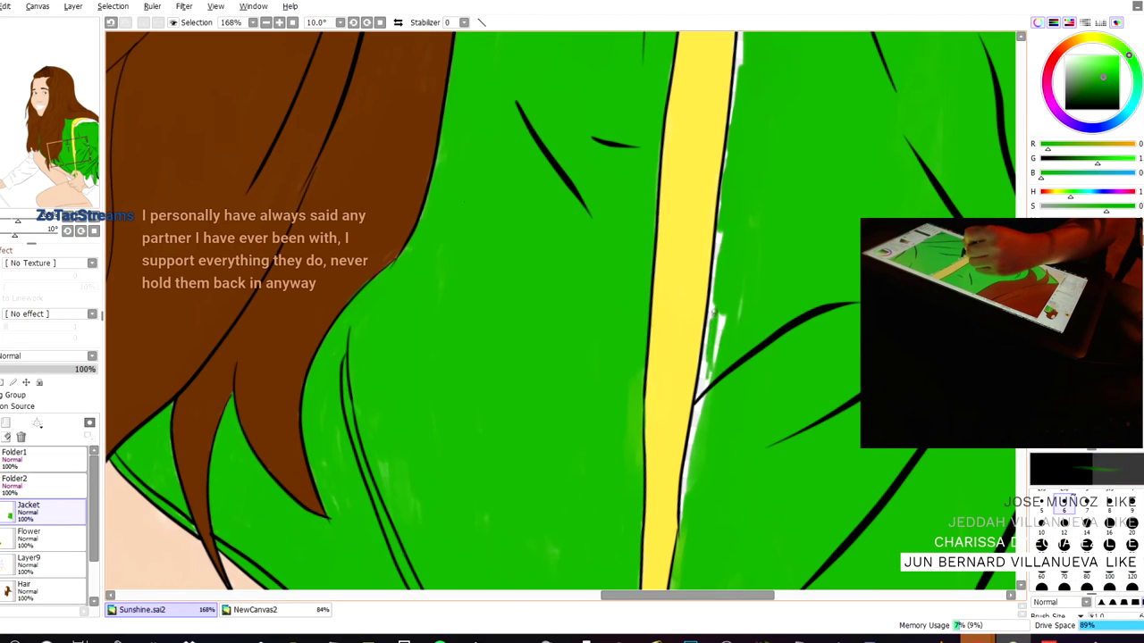
{"action": "left_click_drag", "start_coordinate": [712, 294], "coordinate": [714, 255]}
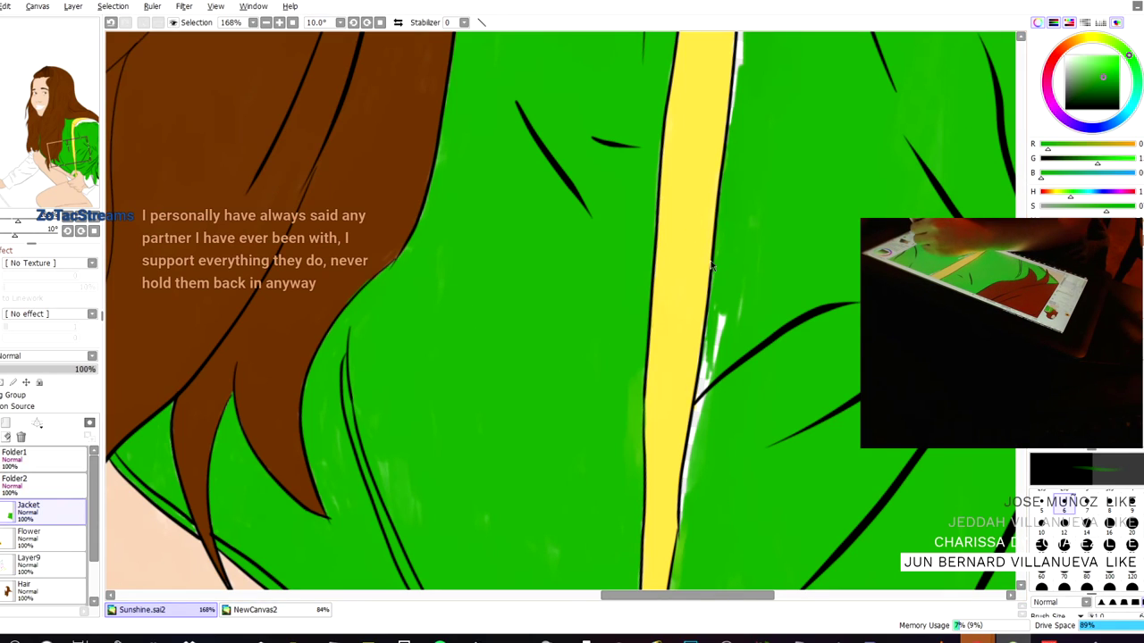
- Bucket-fill the enclosed transparent slivers along the strap's lower edge with green
{"action": "key", "text": "w"}
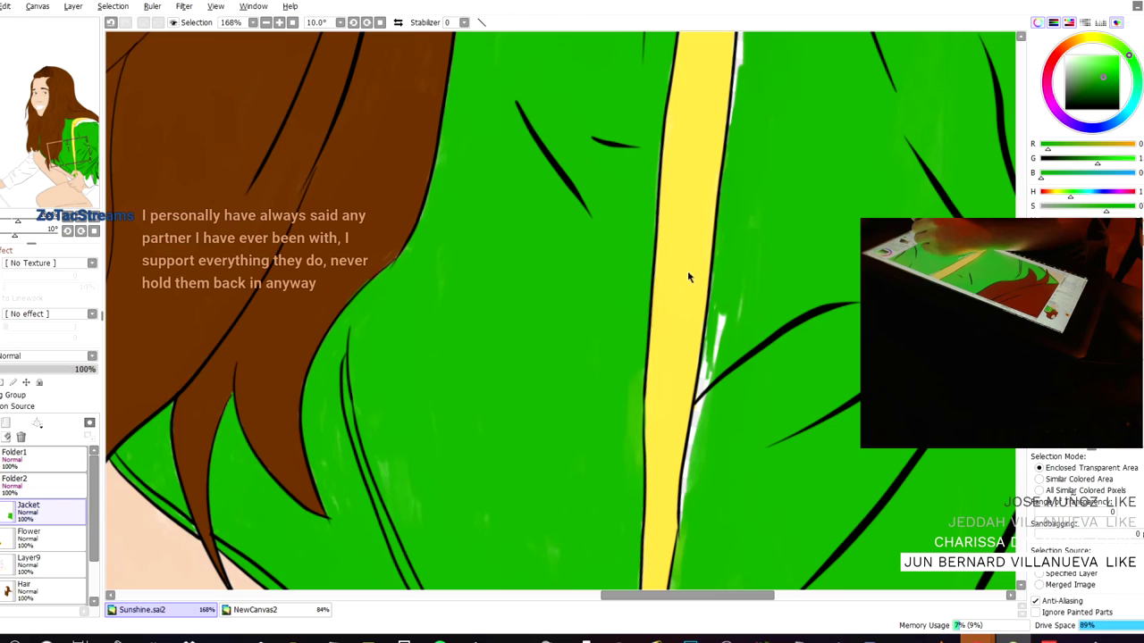
{"action": "left_click", "coordinate": [453, 270]}
{"action": "scroll", "coordinate": [452, 266], "scroll_direction": "up", "scroll_amount": 2}
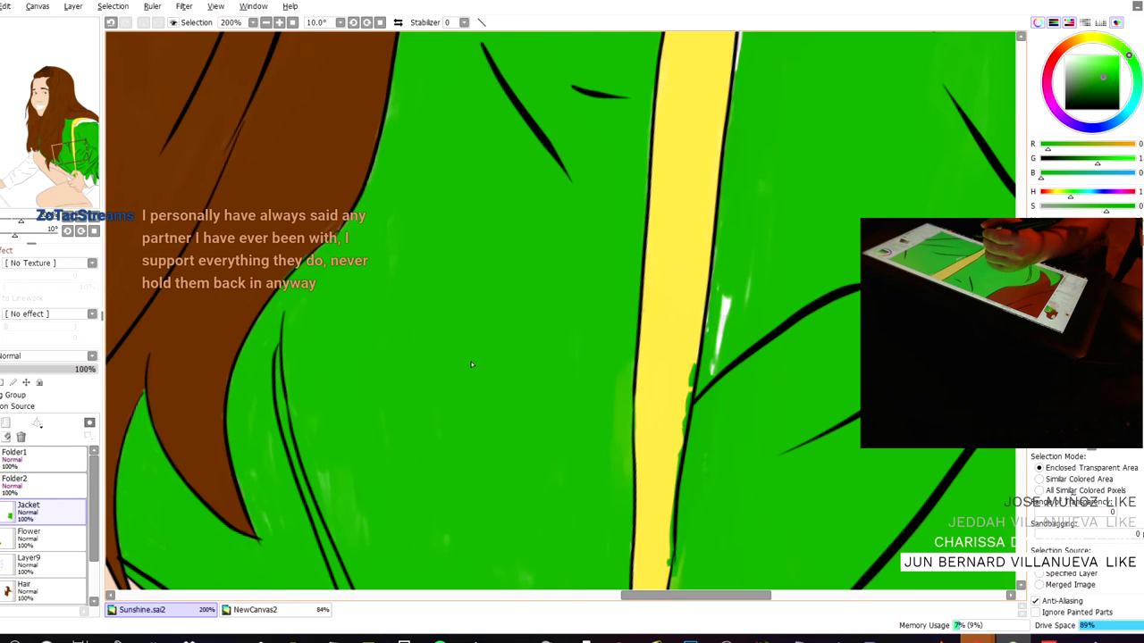
- Sample the strap's yellow and paint over the green spill along the strap's inner edge
{"action": "key", "text": "b"}
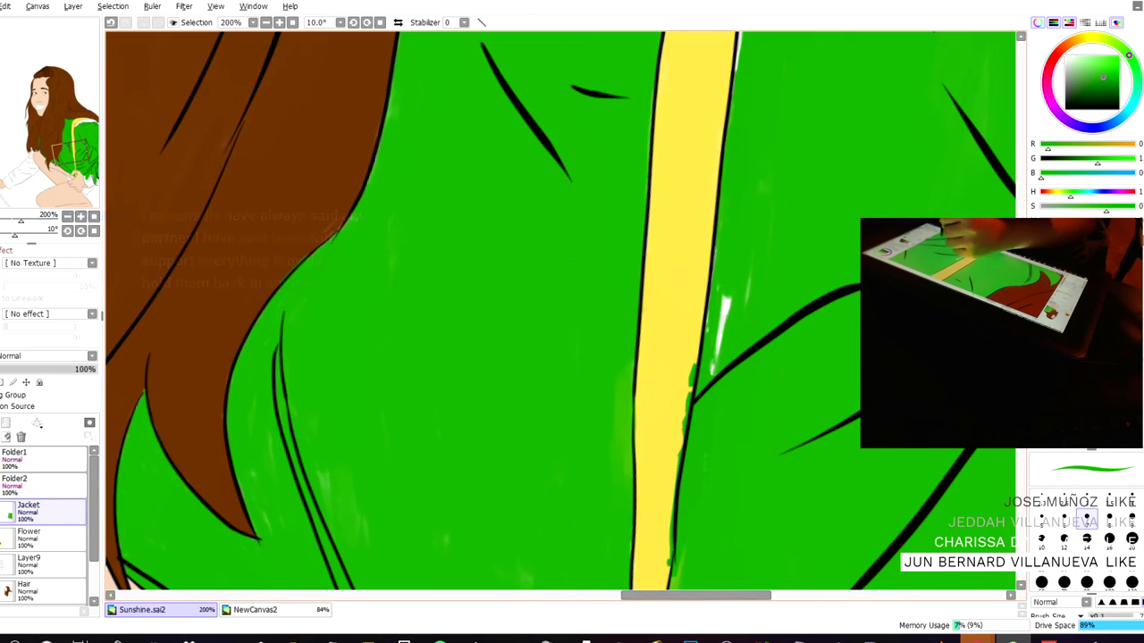
{"action": "left_click", "coordinate": [669, 337], "text": "alt"}
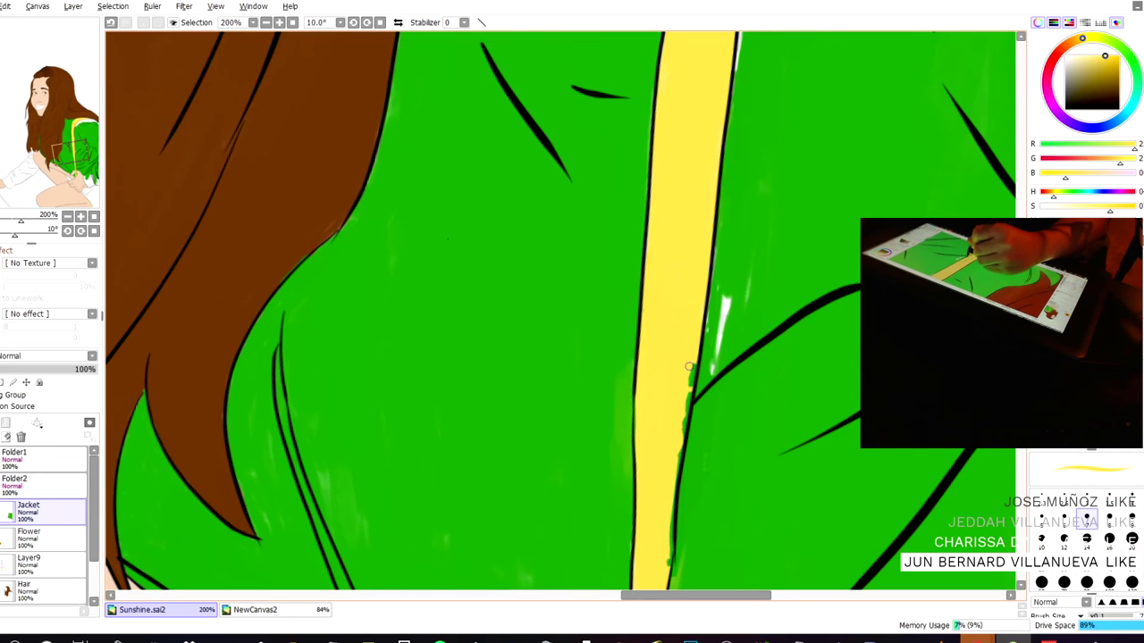
{"action": "scroll", "coordinate": [692, 360], "scroll_direction": "up", "scroll_amount": 3}
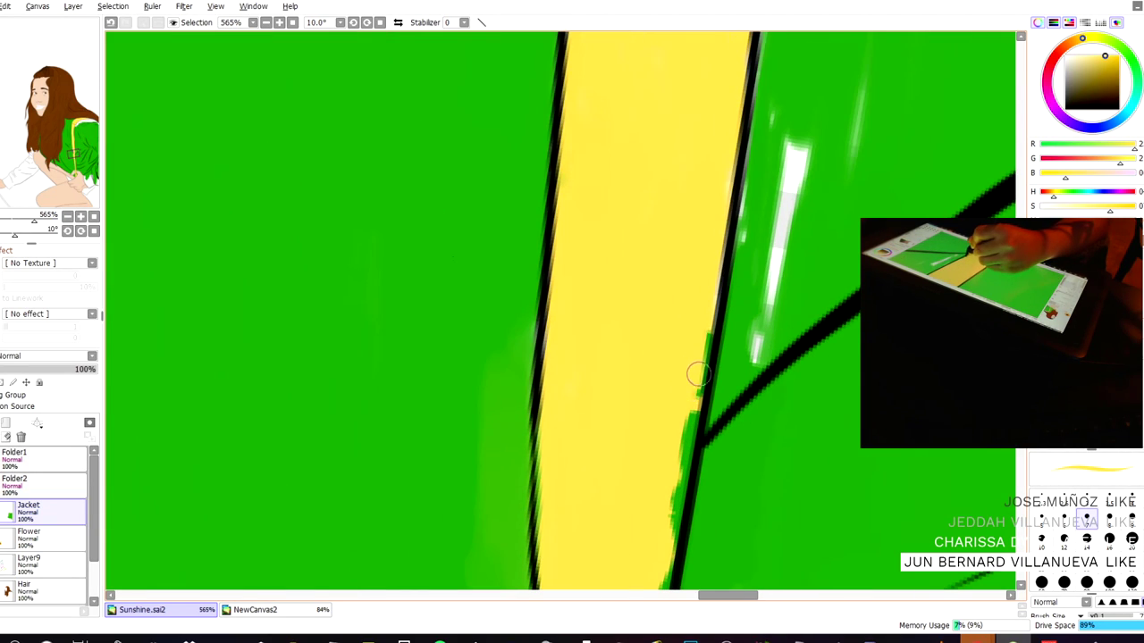
{"action": "left_click_drag", "start_coordinate": [698, 395], "coordinate": [675, 487]}
{"action": "scroll", "coordinate": [675, 487], "scroll_direction": "down", "scroll_amount": 2}
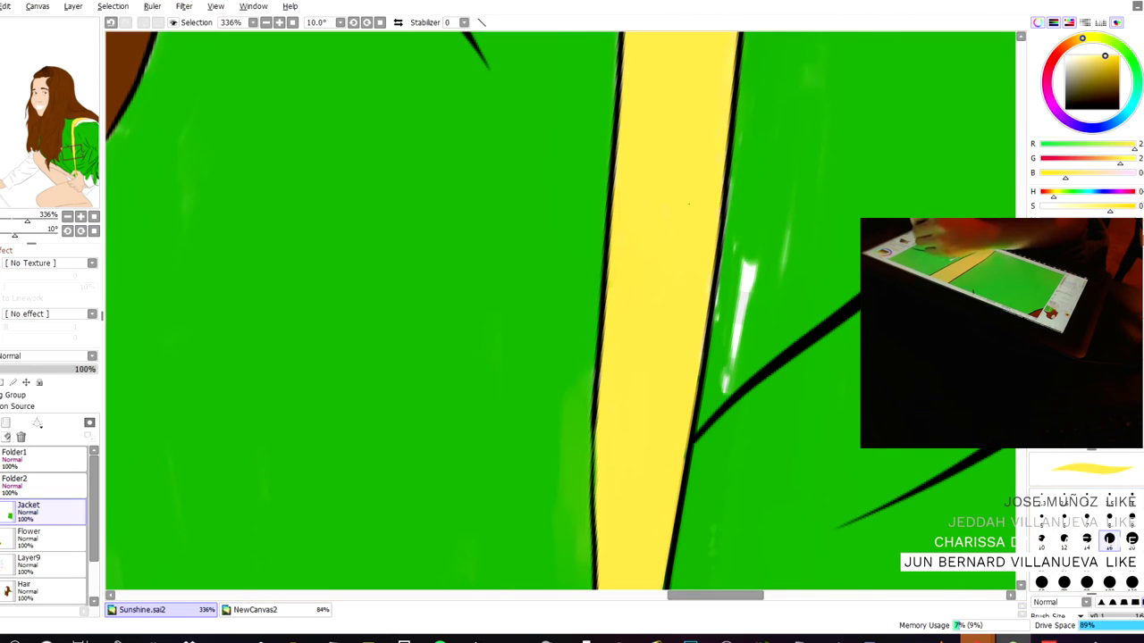
- Sample the jacket's green and cover the pale slivers beside the yellow strap with a size 16 brush
{"action": "right_click", "coordinate": [584, 248]}
{"action": "mouse_move", "coordinate": [728, 295]}
{"action": "left_mouse_down"}
{"action": "mouse_move", "coordinate": [741, 258]}
{"action": "mouse_move", "coordinate": [719, 300]}
{"action": "mouse_move", "coordinate": [729, 272]}
{"action": "mouse_move", "coordinate": [741, 356]}
{"action": "mouse_move", "coordinate": [759, 274]}
{"action": "mouse_move", "coordinate": [744, 295]}
{"action": "mouse_move", "coordinate": [738, 237]}
{"action": "left_mouse_up"}
{"action": "left_click_drag", "start_coordinate": [795, 189], "coordinate": [782, 277]}
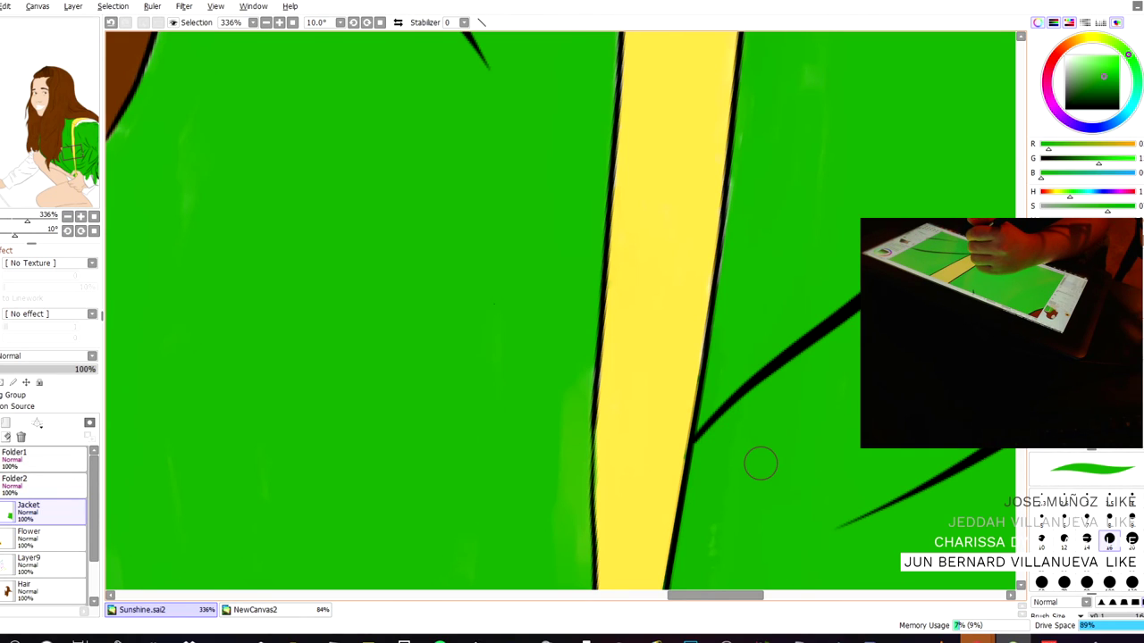
- Paint green over the small white gaps where the strap meets the hand using a size 5 brush
{"action": "scroll", "coordinate": [804, 140], "scroll_direction": "down", "scroll_amount": 8}
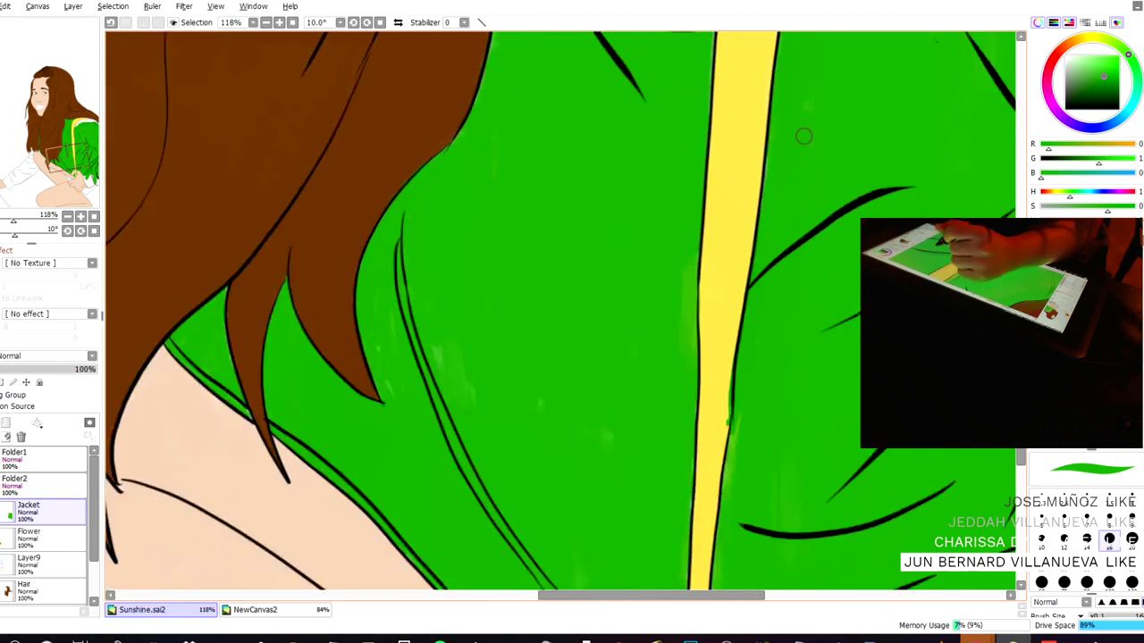
{"action": "scroll", "coordinate": [803, 324], "scroll_direction": "up", "scroll_amount": 3}
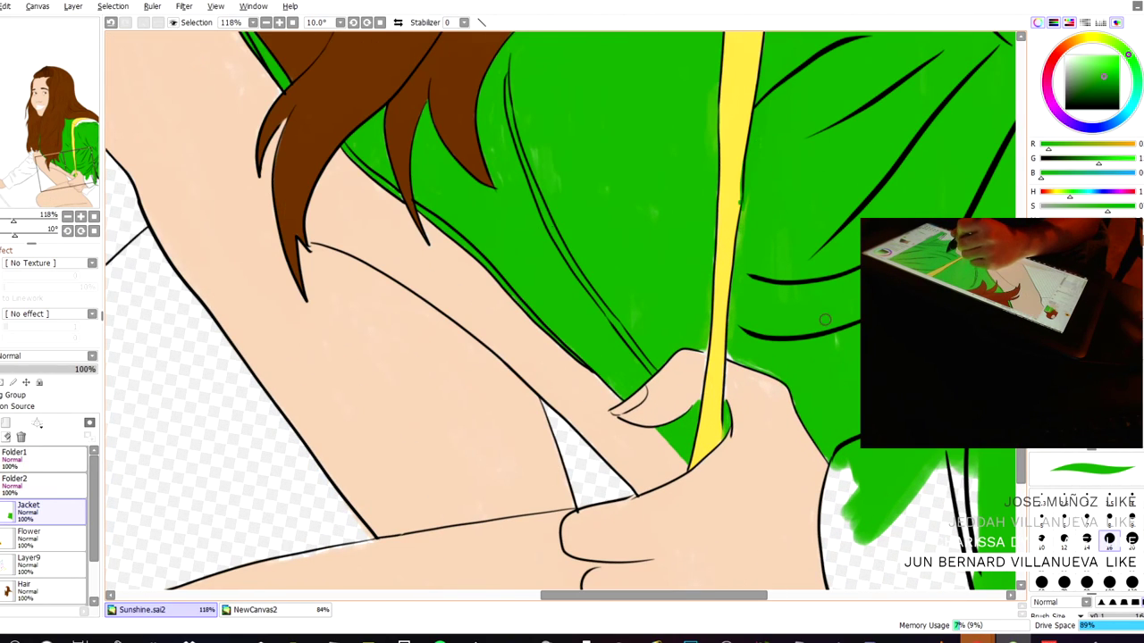
{"action": "scroll", "coordinate": [824, 301], "scroll_direction": "up", "scroll_amount": 3}
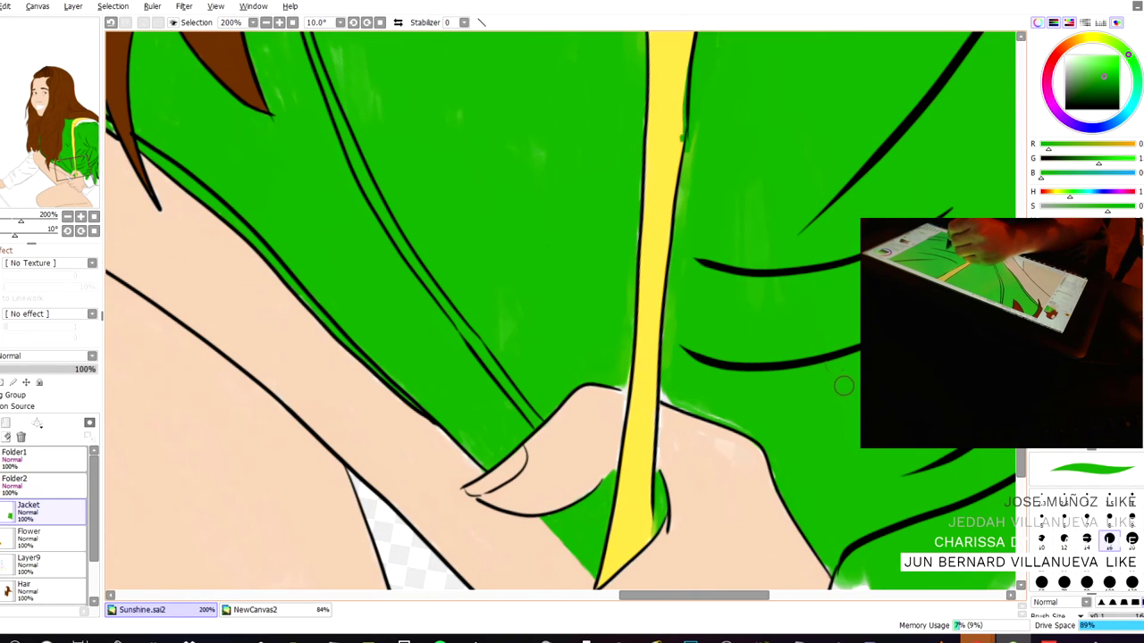
{"action": "scroll", "coordinate": [843, 385], "scroll_direction": "up", "scroll_amount": 1}
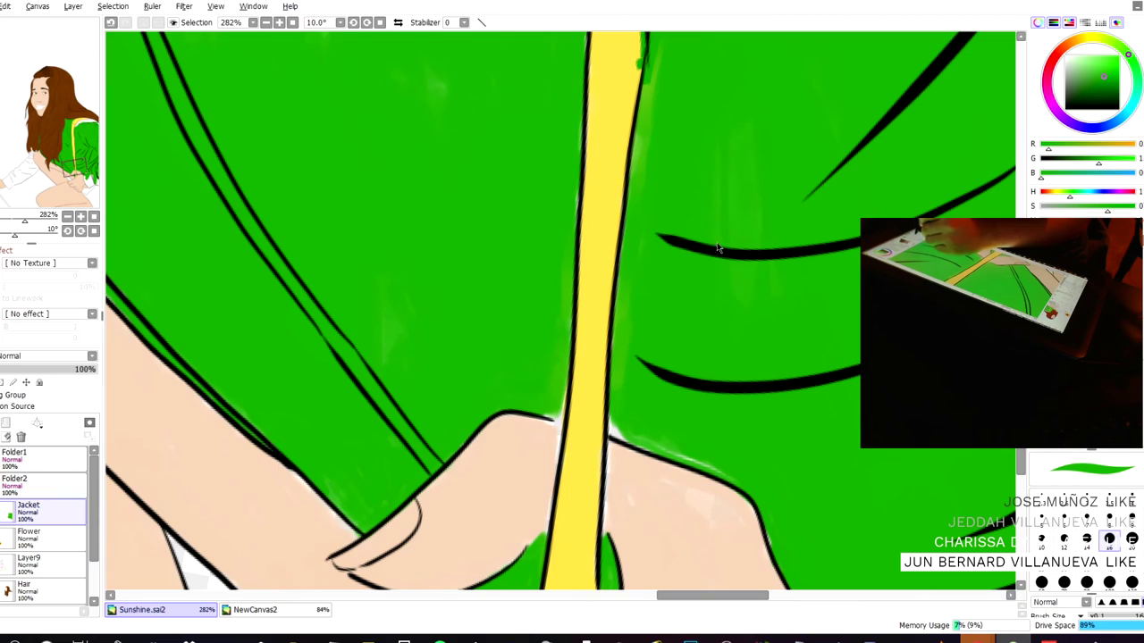
{"action": "key", "text": "b"}
{"action": "left_click", "coordinate": [1041, 546]}
{"action": "left_click_drag", "start_coordinate": [625, 421], "coordinate": [613, 425]}
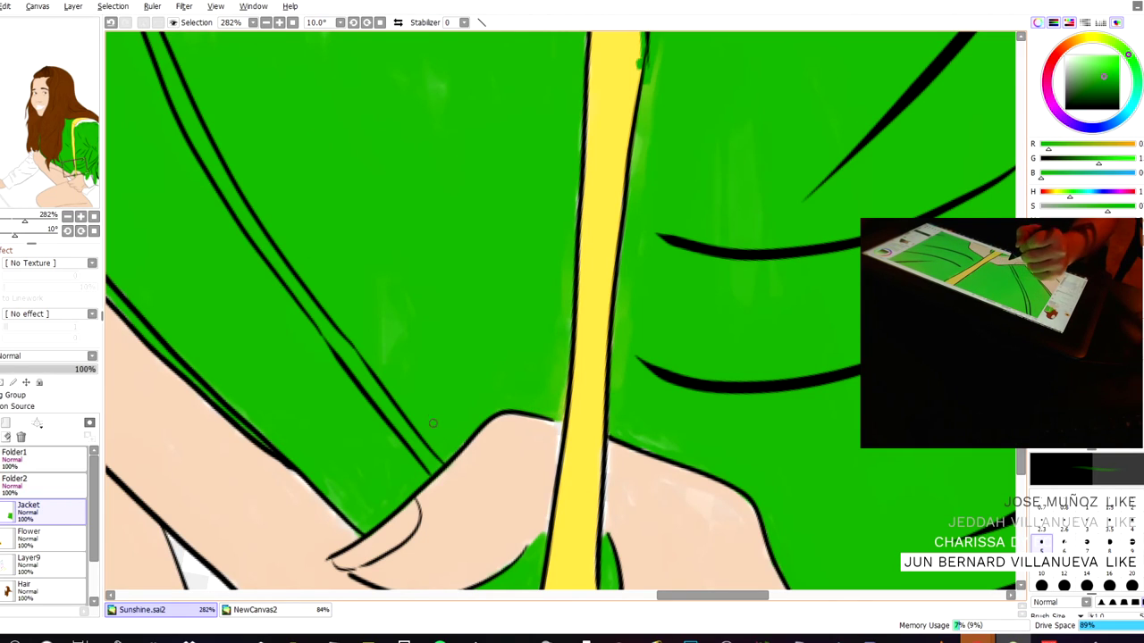
{"action": "scroll", "coordinate": [440, 447], "scroll_direction": "down", "scroll_amount": 3}
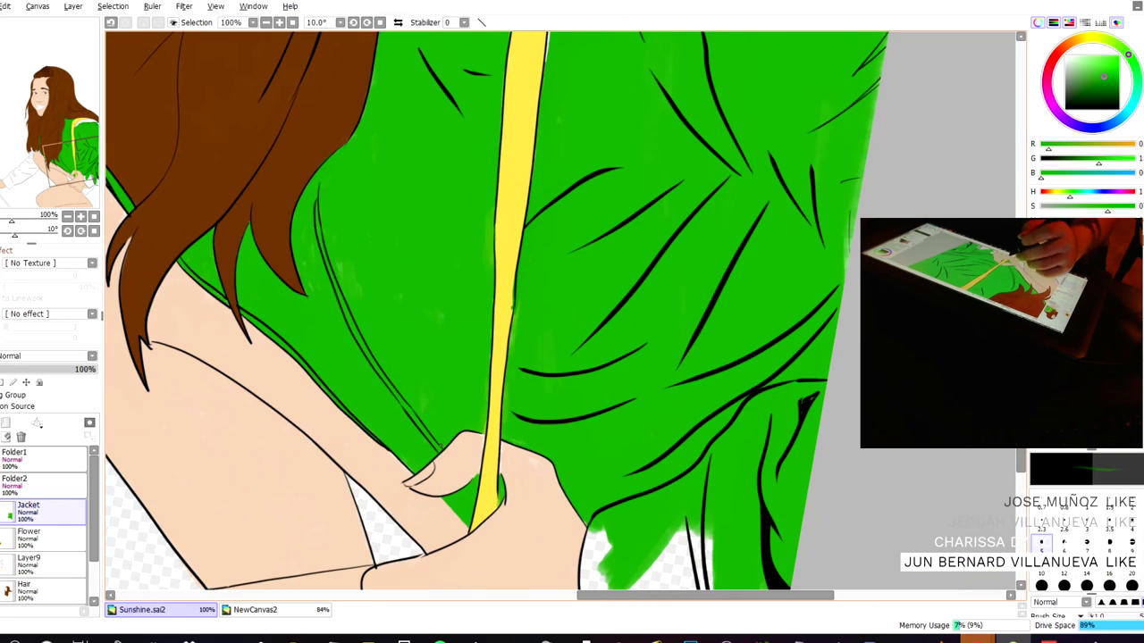
- Extend the green over the lower sleeve and cuff, starting with a size 16 brush and covering the larger area at size 80
{"action": "left_click_drag", "start_coordinate": [407, 266], "coordinate": [376, 44]}
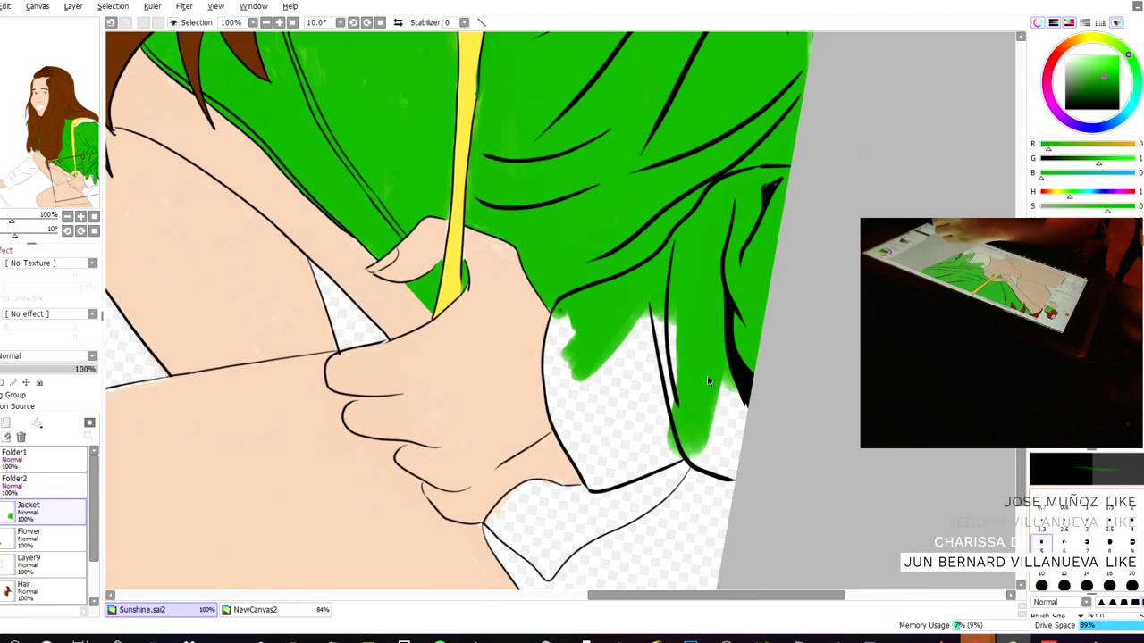
{"action": "mouse_move", "coordinate": [646, 308]}
{"action": "left_mouse_down"}
{"action": "mouse_move", "coordinate": [647, 445]}
{"action": "mouse_move", "coordinate": [649, 416]}
{"action": "left_mouse_up"}
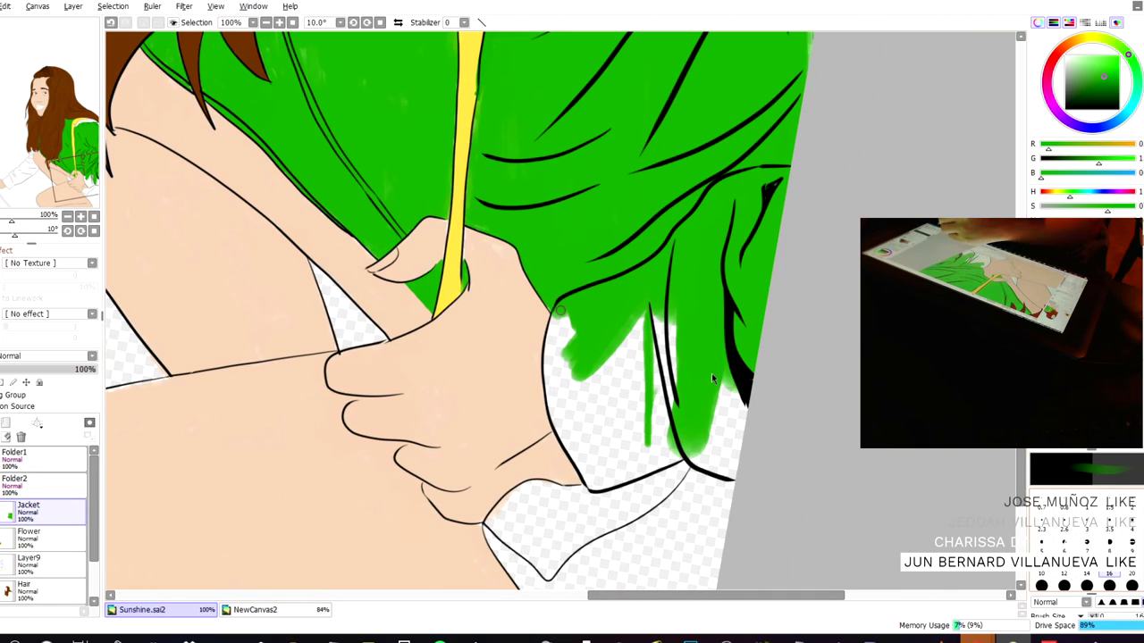
{"action": "mouse_move", "coordinate": [666, 300]}
{"action": "left_mouse_down"}
{"action": "mouse_move", "coordinate": [652, 420]}
{"action": "mouse_move", "coordinate": [688, 349]}
{"action": "mouse_move", "coordinate": [704, 420]}
{"action": "left_mouse_up"}
{"action": "mouse_move", "coordinate": [628, 330]}
{"action": "left_mouse_down"}
{"action": "mouse_move", "coordinate": [634, 416]}
{"action": "mouse_move", "coordinate": [600, 406]}
{"action": "mouse_move", "coordinate": [585, 355]}
{"action": "mouse_move", "coordinate": [581, 403]}
{"action": "mouse_move", "coordinate": [578, 325]}
{"action": "mouse_move", "coordinate": [578, 376]}
{"action": "mouse_move", "coordinate": [641, 420]}
{"action": "left_mouse_up"}
{"action": "scroll", "coordinate": [698, 403], "scroll_direction": "down", "scroll_amount": 1}
{"action": "mouse_move", "coordinate": [648, 506]}
{"action": "left_mouse_down"}
{"action": "mouse_move", "coordinate": [627, 489]}
{"action": "mouse_move", "coordinate": [597, 506]}
{"action": "mouse_move", "coordinate": [621, 523]}
{"action": "mouse_move", "coordinate": [653, 484]}
{"action": "mouse_move", "coordinate": [716, 521]}
{"action": "mouse_move", "coordinate": [703, 496]}
{"action": "mouse_move", "coordinate": [722, 429]}
{"action": "mouse_move", "coordinate": [703, 495]}
{"action": "mouse_move", "coordinate": [678, 504]}
{"action": "mouse_move", "coordinate": [645, 413]}
{"action": "mouse_move", "coordinate": [632, 449]}
{"action": "mouse_move", "coordinate": [617, 378]}
{"action": "left_mouse_up"}
{"action": "mouse_move", "coordinate": [651, 559]}
{"action": "left_mouse_down"}
{"action": "mouse_move", "coordinate": [627, 578]}
{"action": "mouse_move", "coordinate": [581, 498]}
{"action": "mouse_move", "coordinate": [612, 492]}
{"action": "left_mouse_up"}
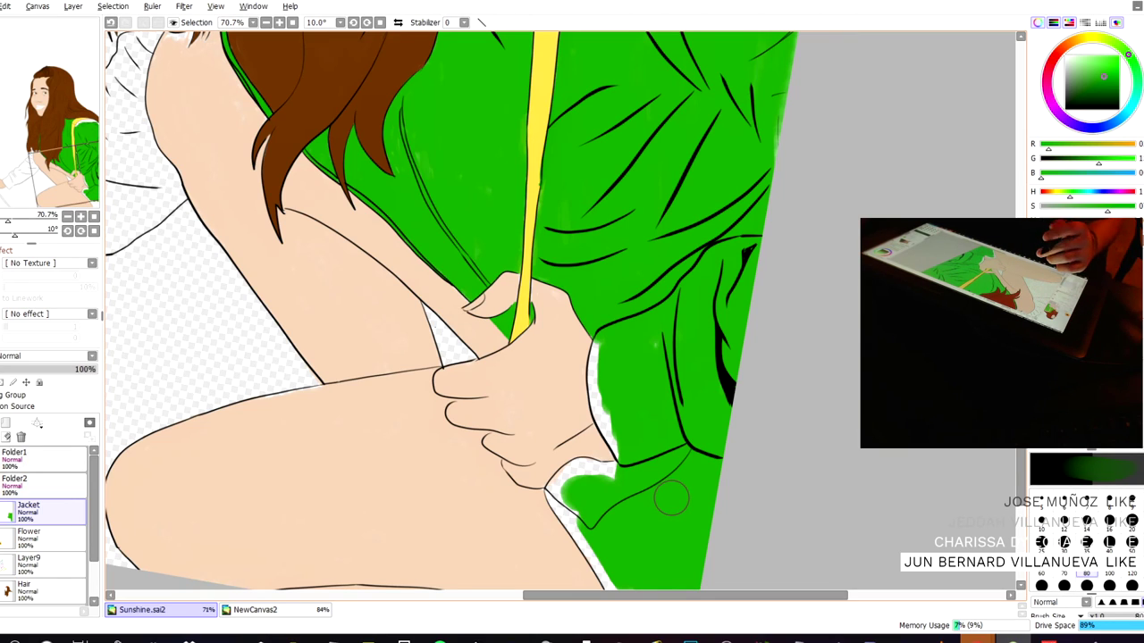
- Fill the jacket area below the cuff with green up to the leg's outline, using a size 30 brush along the edge
{"action": "left_click_drag", "start_coordinate": [229, 282], "coordinate": [335, 131]}
{"action": "mouse_move", "coordinate": [795, 362]}
{"action": "left_mouse_down"}
{"action": "mouse_move", "coordinate": [810, 428]}
{"action": "mouse_move", "coordinate": [789, 373]}
{"action": "mouse_move", "coordinate": [798, 386]}
{"action": "mouse_move", "coordinate": [833, 388]}
{"action": "mouse_move", "coordinate": [842, 421]}
{"action": "left_mouse_up"}
{"action": "mouse_move", "coordinate": [761, 328]}
{"action": "left_mouse_down"}
{"action": "mouse_move", "coordinate": [746, 304]}
{"action": "mouse_move", "coordinate": [750, 335]}
{"action": "mouse_move", "coordinate": [737, 299]}
{"action": "mouse_move", "coordinate": [781, 377]}
{"action": "mouse_move", "coordinate": [756, 334]}
{"action": "left_mouse_up"}
{"action": "scroll", "coordinate": [784, 371], "scroll_direction": "up", "scroll_amount": 5}
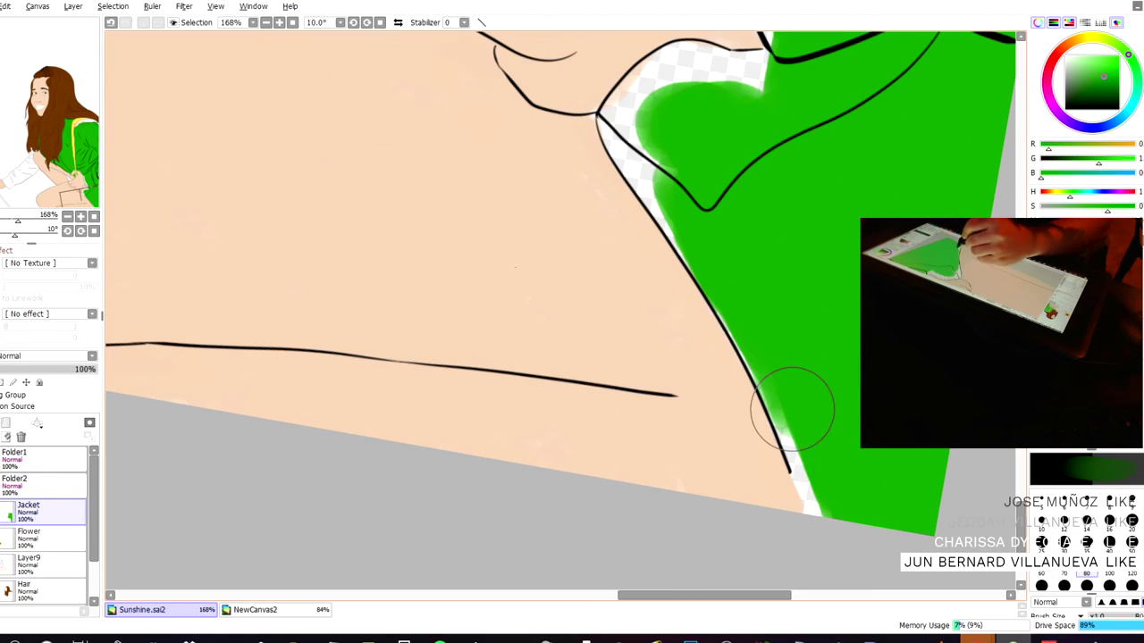
{"action": "mouse_move", "coordinate": [825, 492]}
{"action": "left_mouse_down"}
{"action": "mouse_move", "coordinate": [776, 407]}
{"action": "mouse_move", "coordinate": [819, 514]}
{"action": "mouse_move", "coordinate": [761, 367]}
{"action": "mouse_move", "coordinate": [763, 386]}
{"action": "mouse_move", "coordinate": [686, 243]}
{"action": "mouse_move", "coordinate": [719, 315]}
{"action": "mouse_move", "coordinate": [628, 169]}
{"action": "mouse_move", "coordinate": [622, 153]}
{"action": "mouse_move", "coordinate": [679, 229]}
{"action": "mouse_move", "coordinate": [650, 182]}
{"action": "mouse_move", "coordinate": [643, 121]}
{"action": "mouse_move", "coordinate": [626, 144]}
{"action": "mouse_move", "coordinate": [610, 108]}
{"action": "mouse_move", "coordinate": [617, 161]}
{"action": "mouse_move", "coordinate": [636, 189]}
{"action": "left_mouse_up"}
{"action": "key", "text": "ctrl+z"}
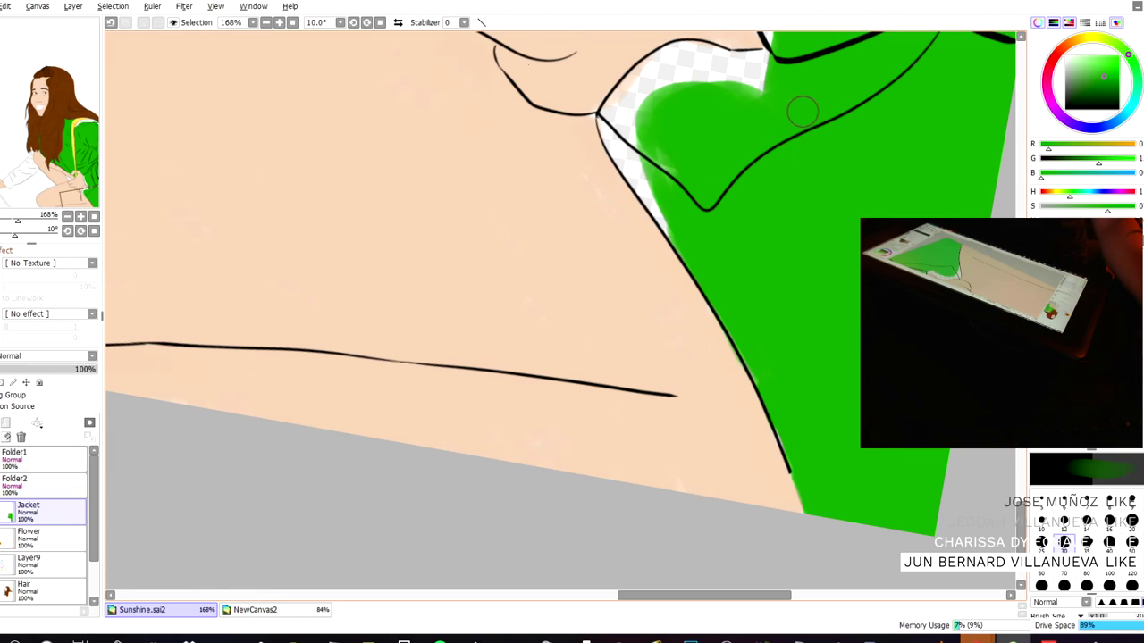
- Enclose the transparent gap at the cuff's tip with green using size 12 and 16 brushes, and bucket-fill it
{"action": "left_click_drag", "start_coordinate": [548, 47], "coordinate": [520, 140]}
{"action": "mouse_move", "coordinate": [719, 210]}
{"action": "left_mouse_down"}
{"action": "mouse_move", "coordinate": [681, 209]}
{"action": "mouse_move", "coordinate": [698, 221]}
{"action": "left_mouse_up"}
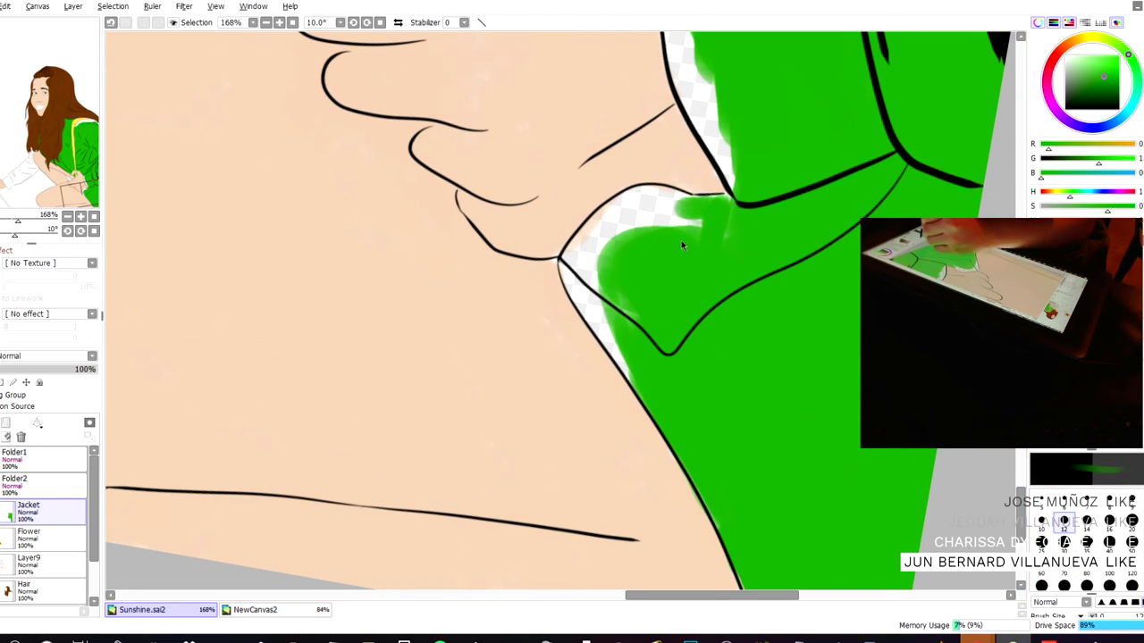
{"action": "key", "text": "n"}
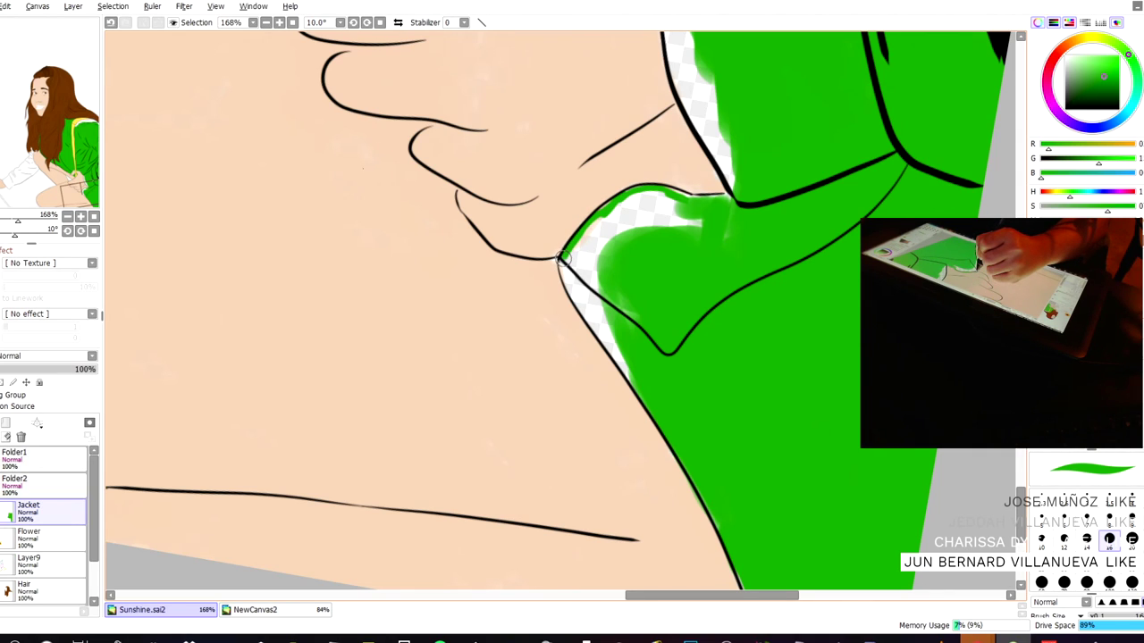
{"action": "left_click_drag", "start_coordinate": [362, 168], "coordinate": [365, 183]}
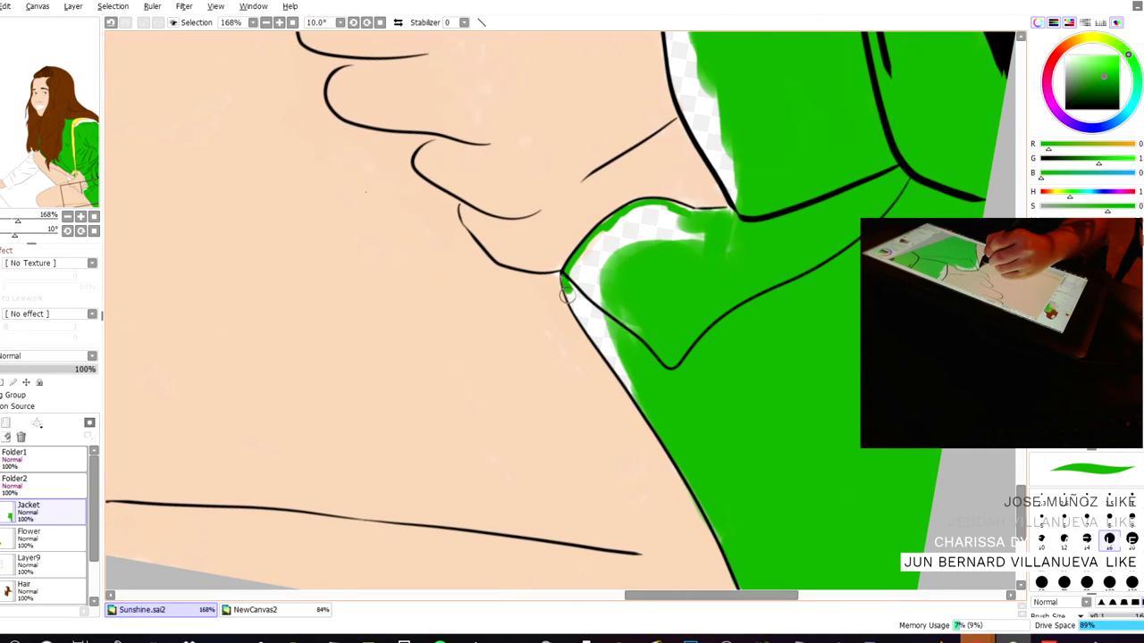
{"action": "left_click_drag", "start_coordinate": [568, 305], "coordinate": [614, 373]}
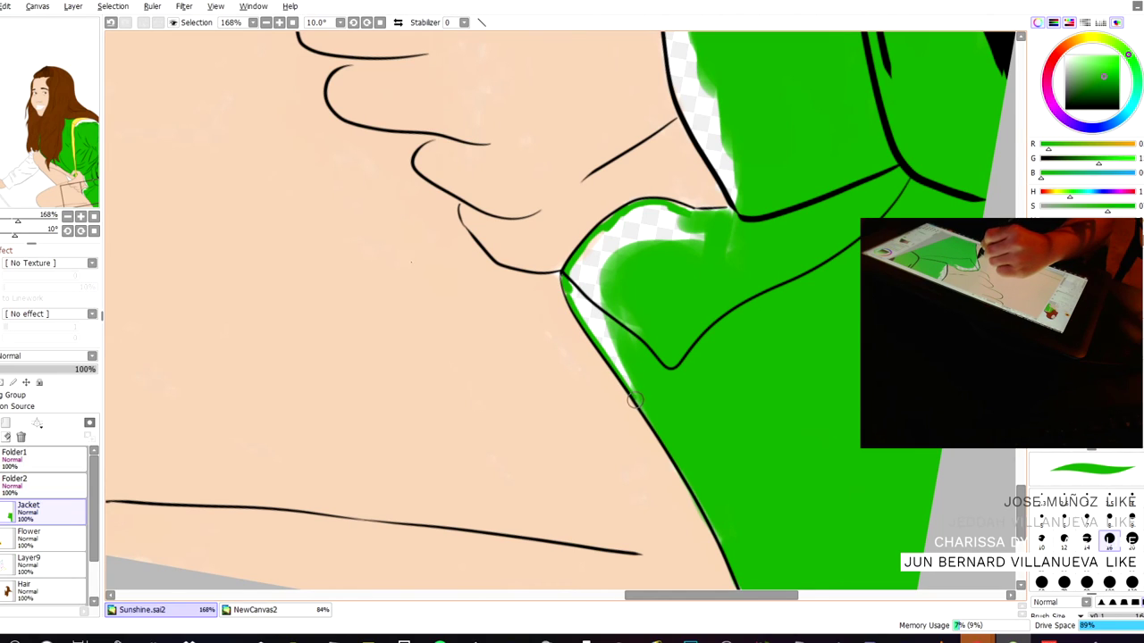
{"action": "key", "text": "e"}
{"action": "key", "text": "c"}
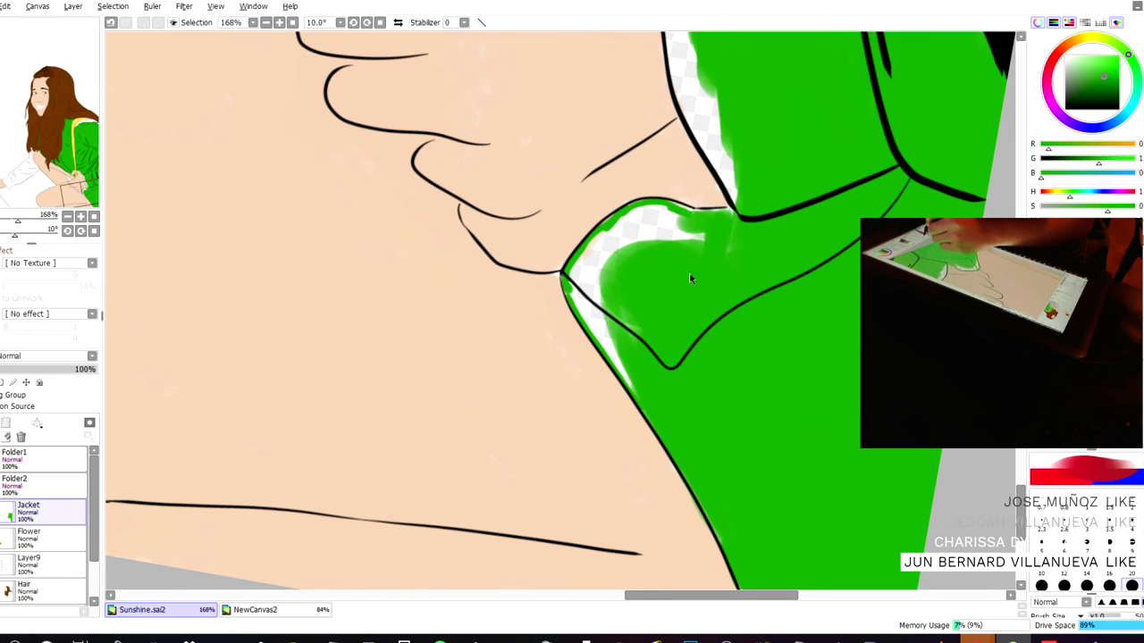
{"action": "key", "text": "g"}
{"action": "left_click", "coordinate": [612, 243]}
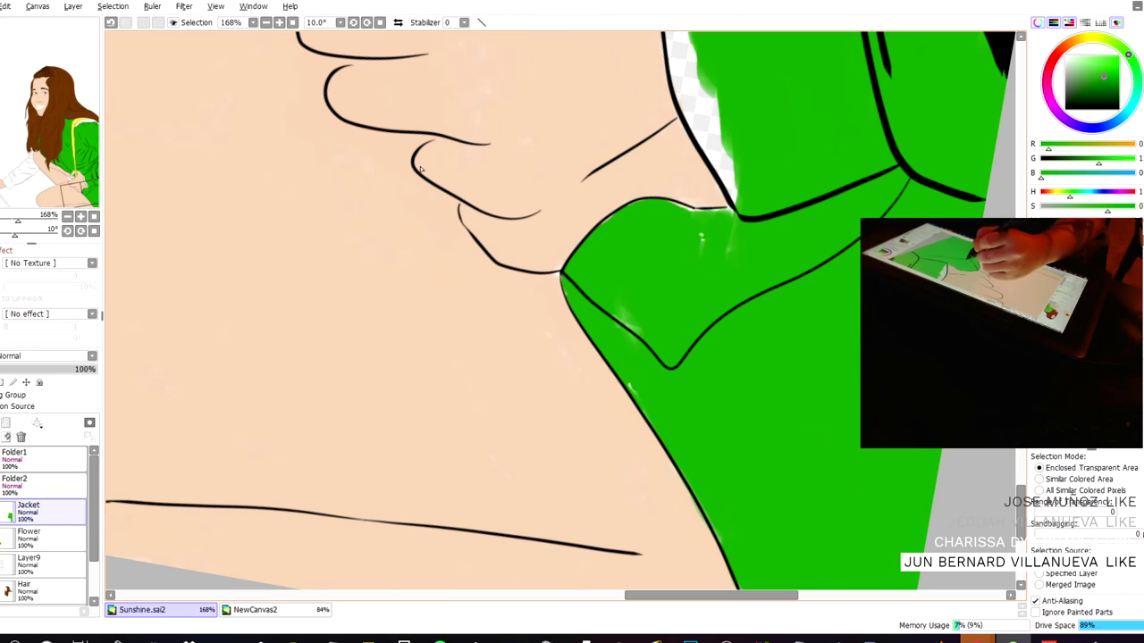
- Smooth the leftover pale specks inside the cuff and along its upper outline with a size 12 green brush
{"action": "key", "text": "c"}
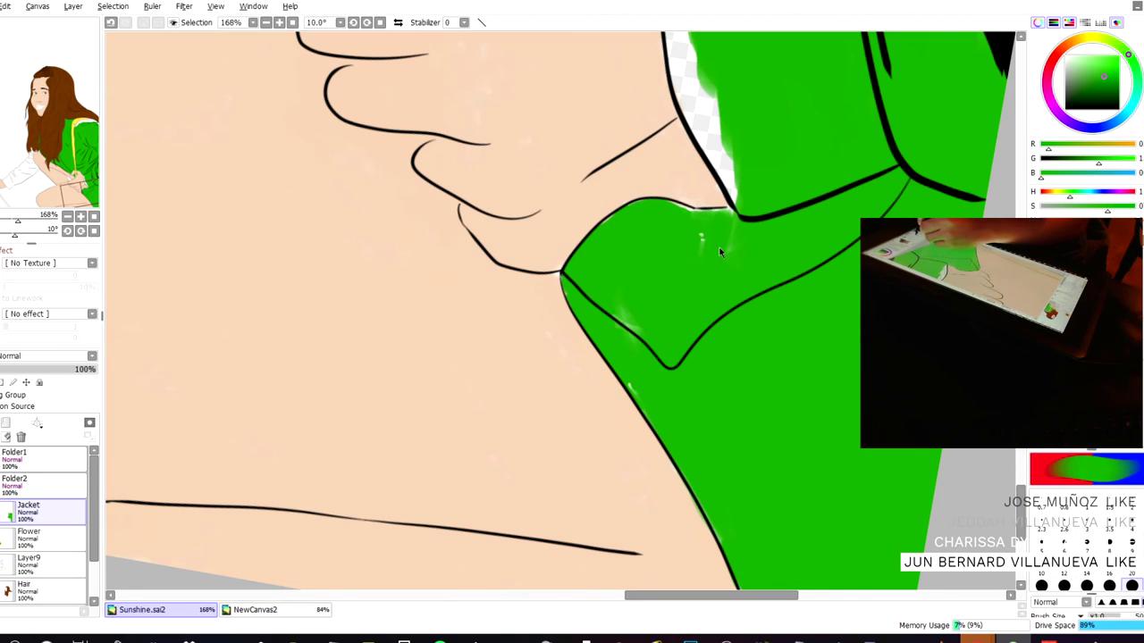
{"action": "key", "text": "b"}
{"action": "left_click_drag", "start_coordinate": [632, 394], "coordinate": [653, 357]}
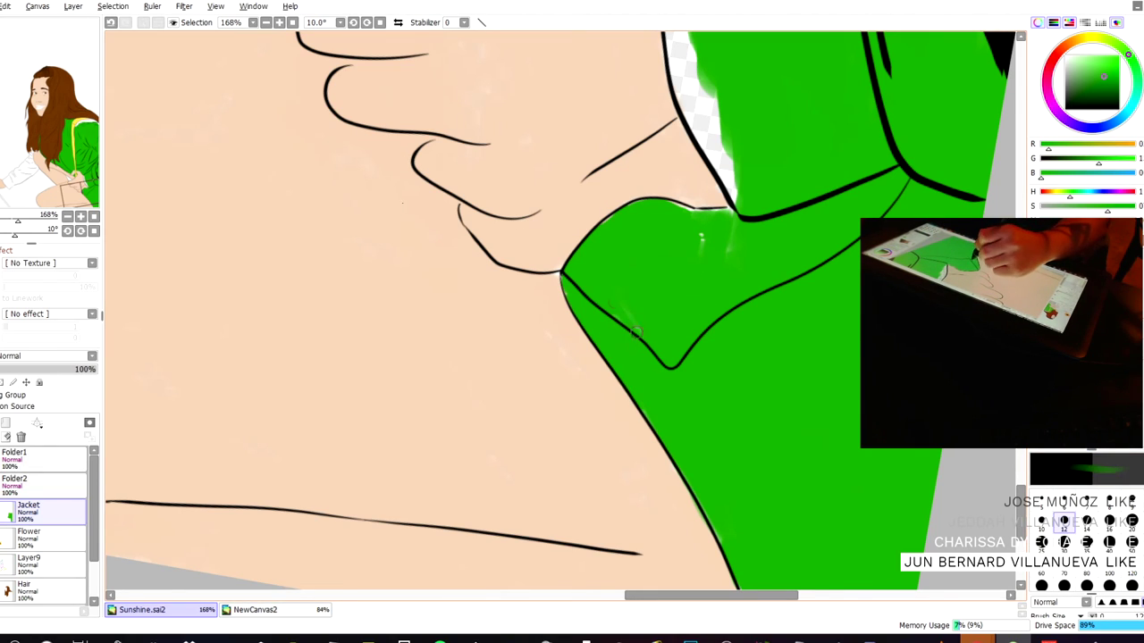
{"action": "scroll", "coordinate": [685, 221], "scroll_direction": "up", "scroll_amount": 2}
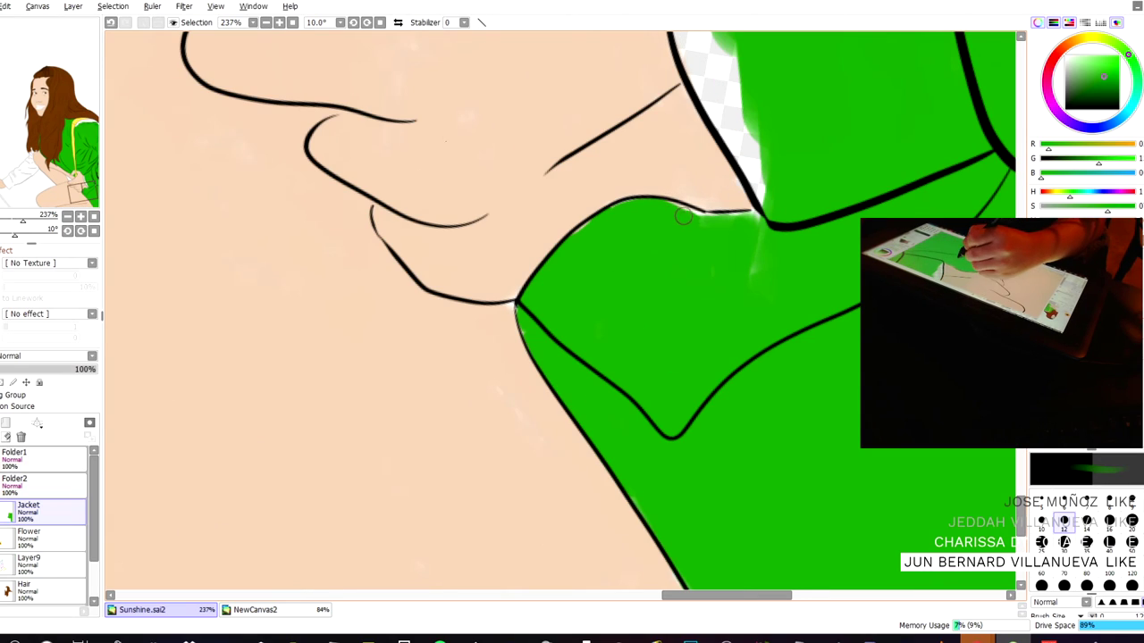
{"action": "left_click_drag", "start_coordinate": [695, 215], "coordinate": [759, 214]}
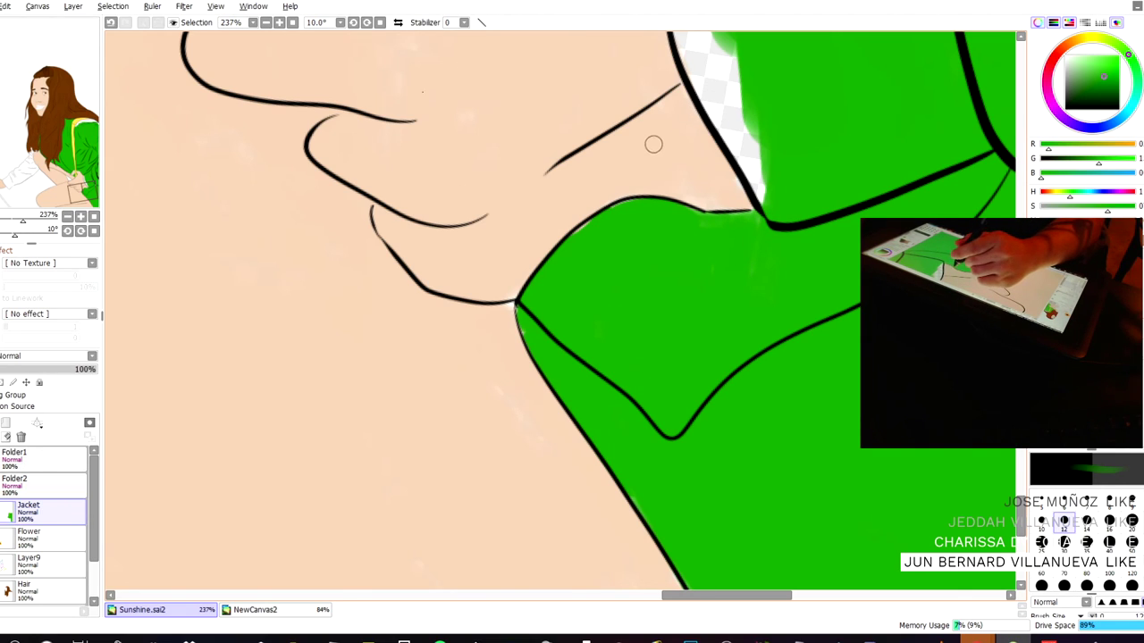
- Trace the sleeve's outline beside the wrist in green with a size 16 brush and bucket-fill the enclosed gap
{"action": "left_click_drag", "start_coordinate": [414, 87], "coordinate": [521, 346]}
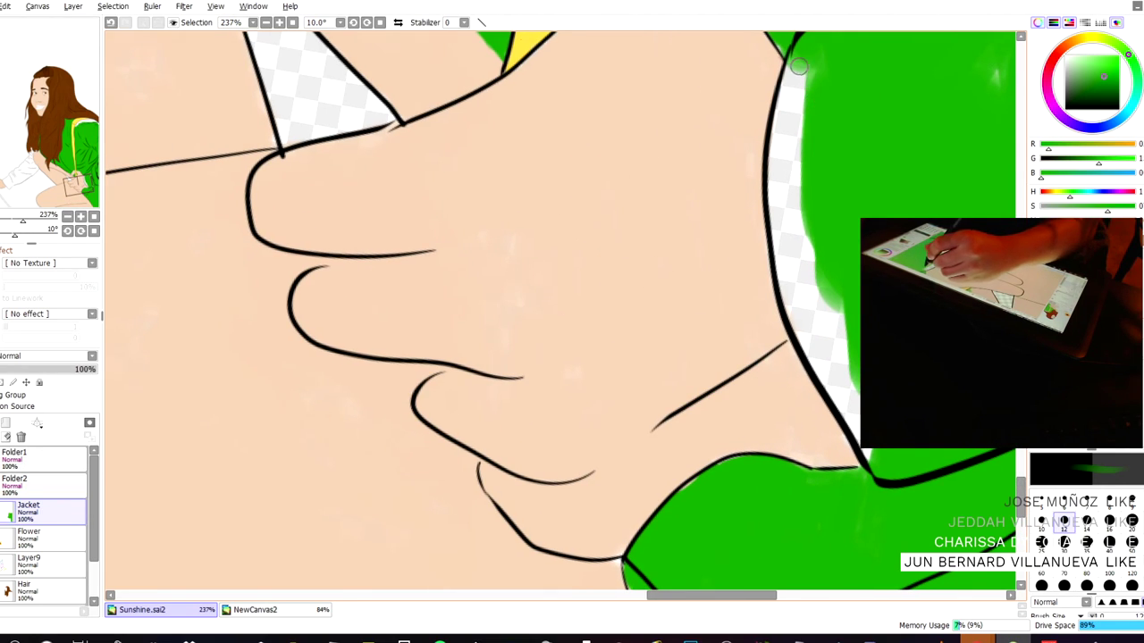
{"action": "key", "text": "n"}
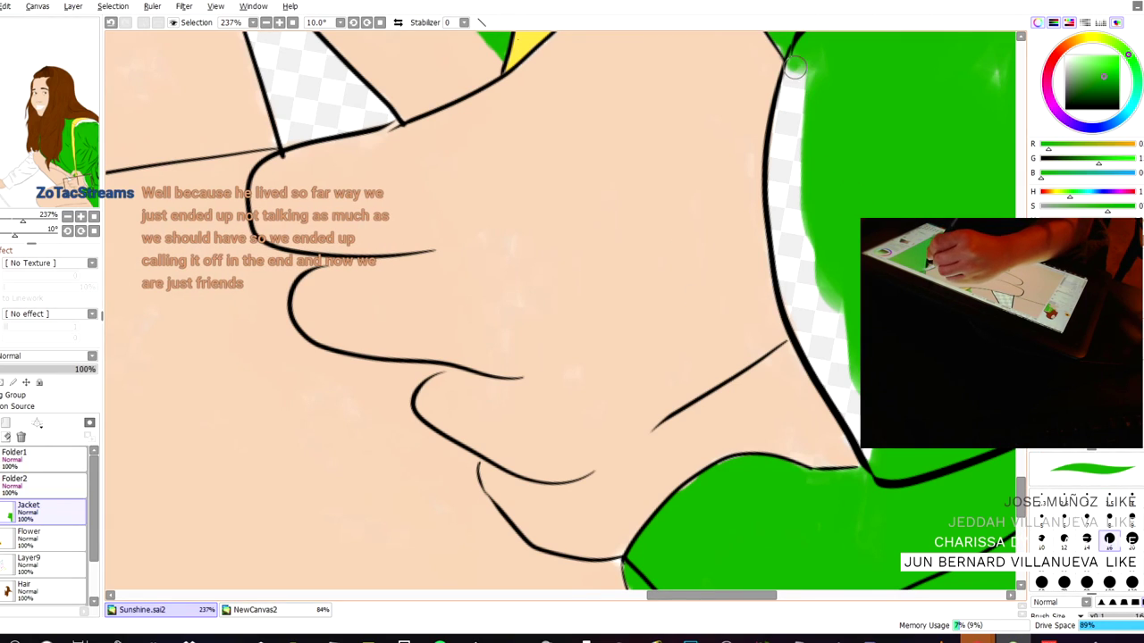
{"action": "mouse_move", "coordinate": [790, 63]}
{"action": "left_mouse_down"}
{"action": "mouse_move", "coordinate": [772, 156]}
{"action": "mouse_move", "coordinate": [775, 253]}
{"action": "mouse_move", "coordinate": [793, 328]}
{"action": "mouse_move", "coordinate": [866, 462]}
{"action": "left_mouse_up"}
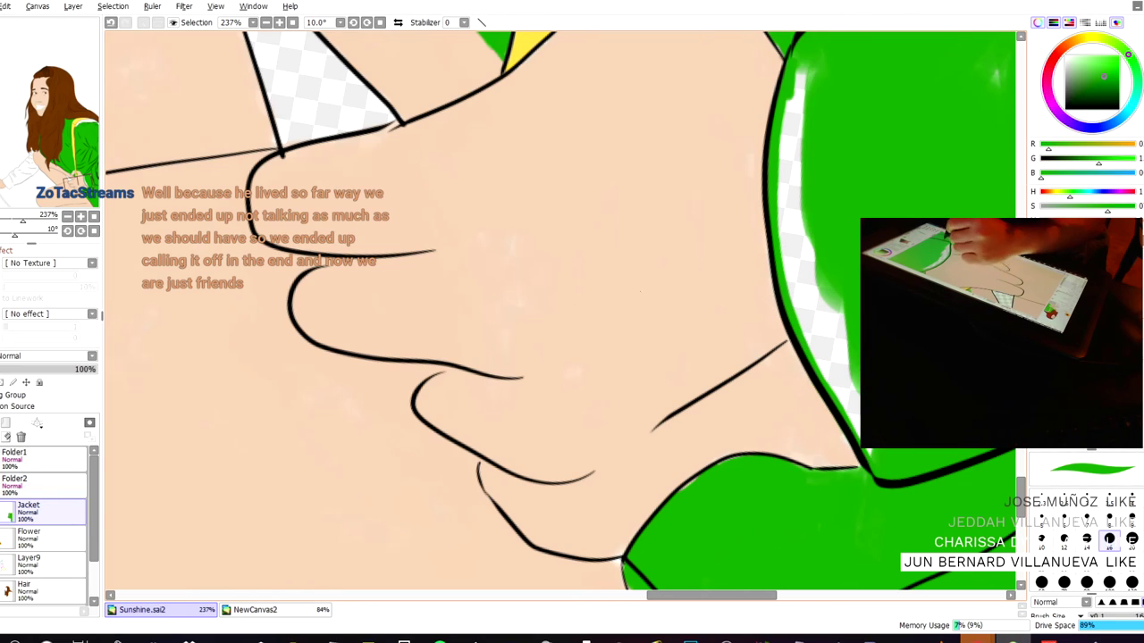
{"action": "left_click_drag", "start_coordinate": [524, 194], "coordinate": [526, 196]}
{"action": "key", "text": "g"}
{"action": "key", "text": "c"}
{"action": "key", "text": "g"}
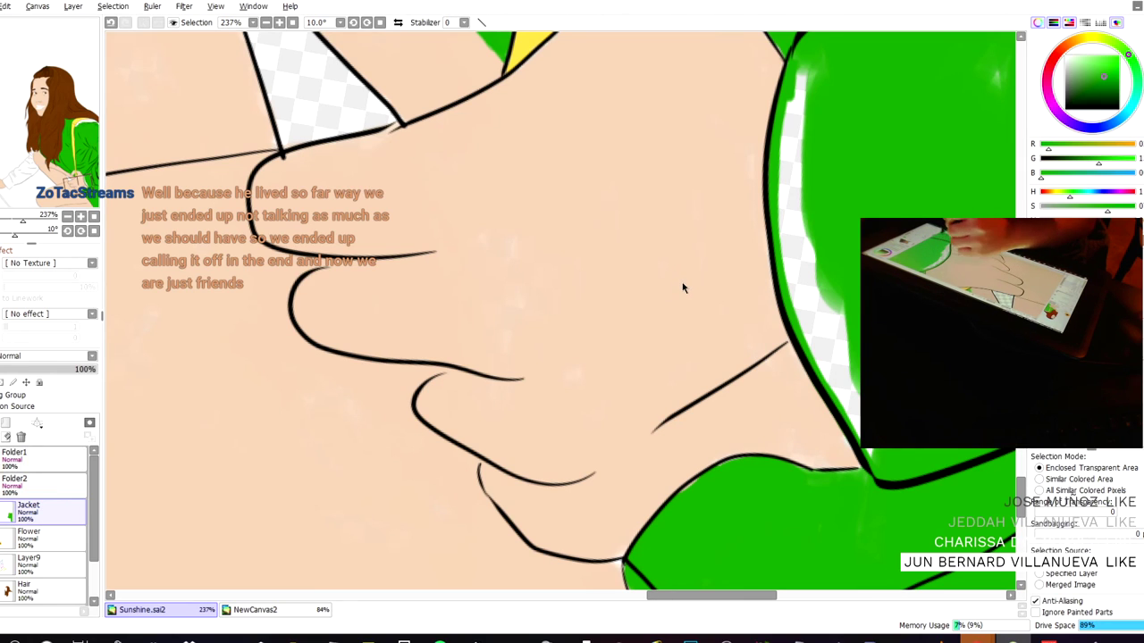
{"action": "left_click", "coordinate": [817, 304]}
{"action": "scroll", "coordinate": [689, 271], "scroll_direction": "down", "scroll_amount": 7}
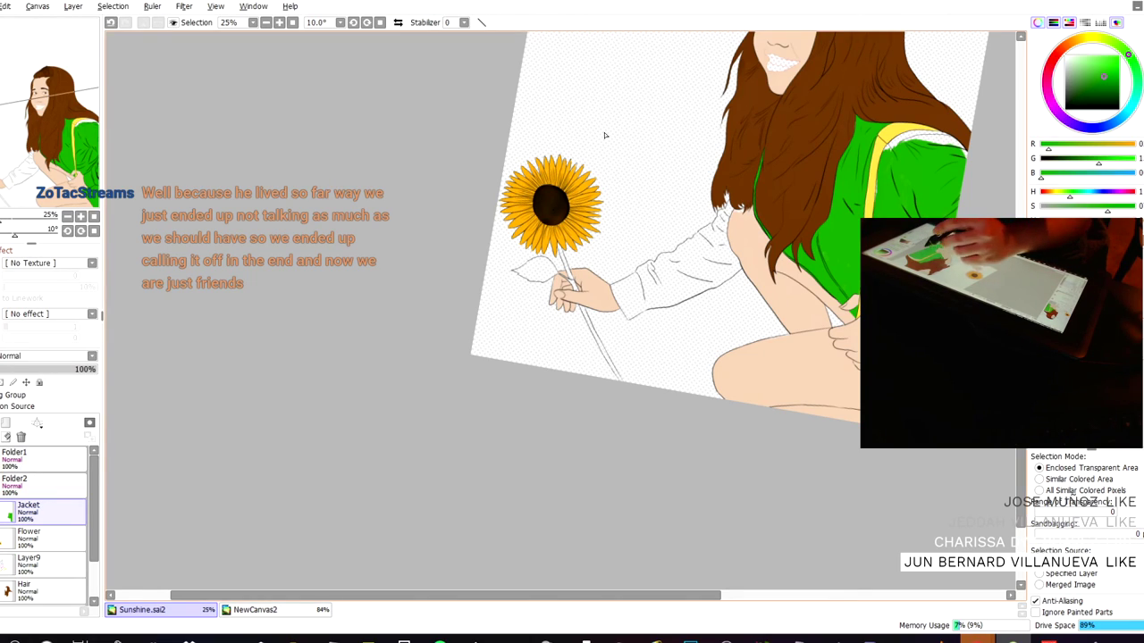
{"action": "key", "text": "n"}
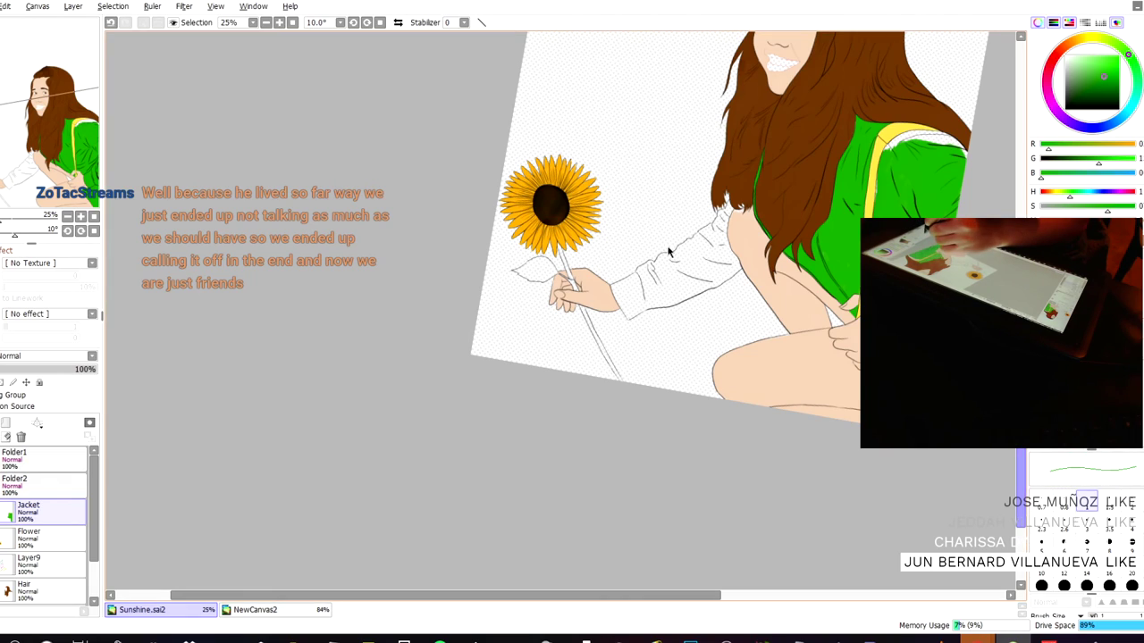
{"action": "key", "text": "b"}
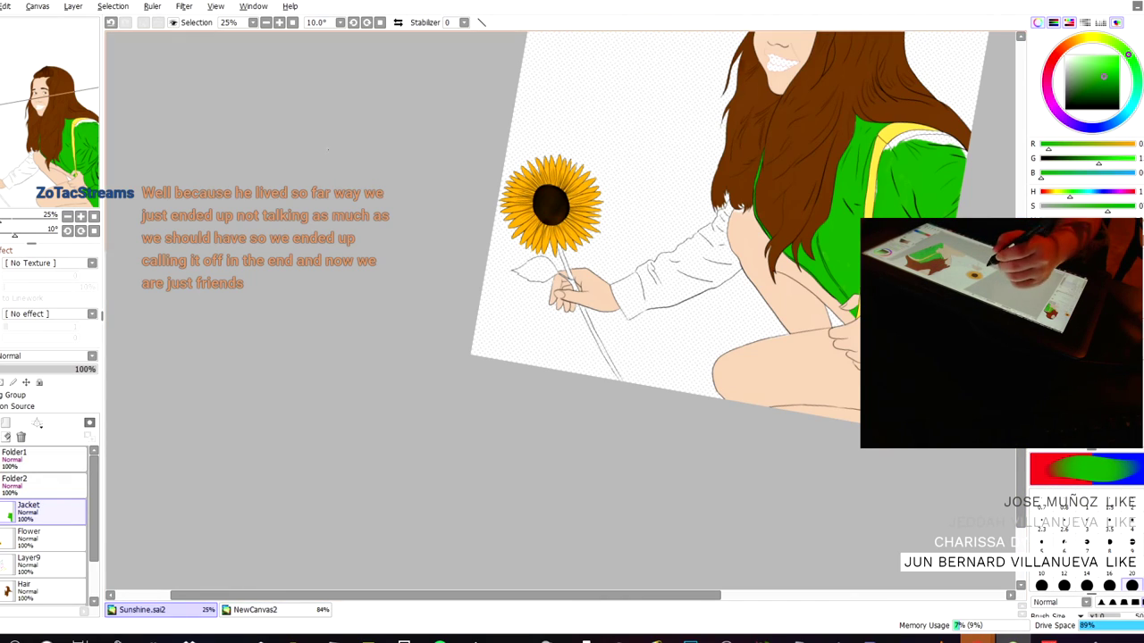
{"action": "key", "text": "n"}
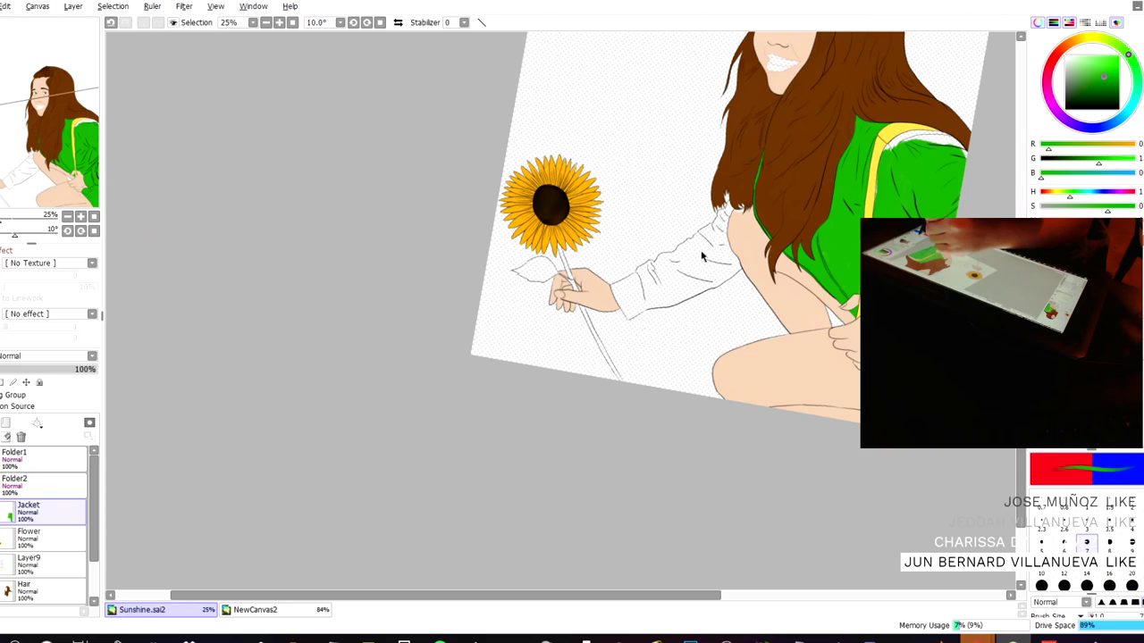
{"action": "key", "text": "b"}
{"action": "key", "text": "c"}
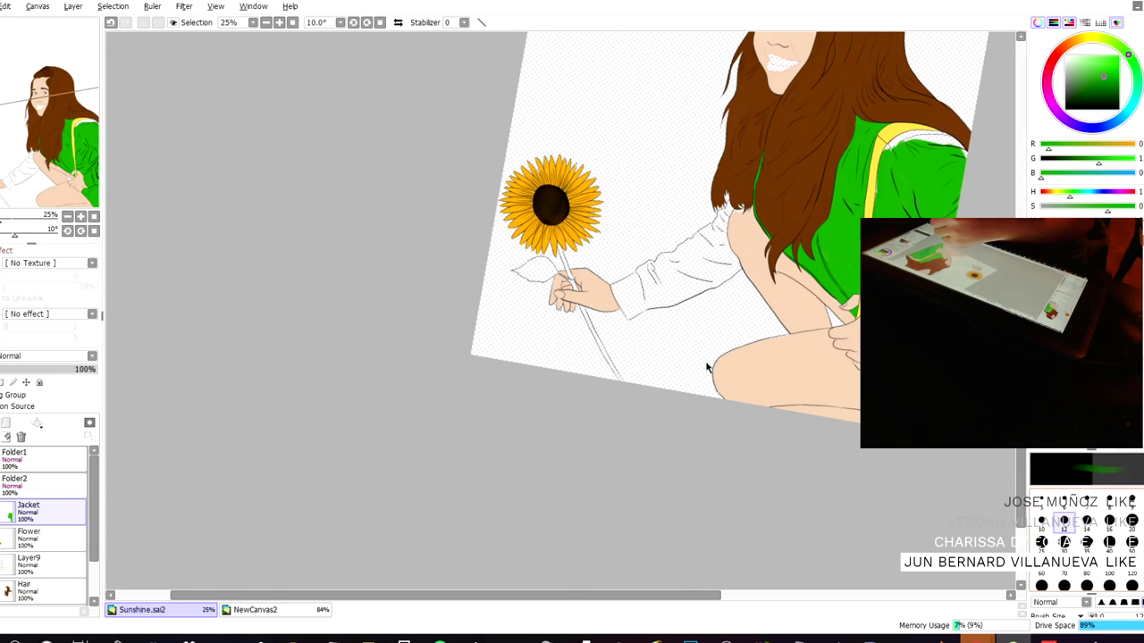
- Paint green over the jacket's transparent shoulder edge beneath the hair, using a size 16 brush
{"action": "left_click_drag", "start_coordinate": [561, 309], "coordinate": [707, 384]}
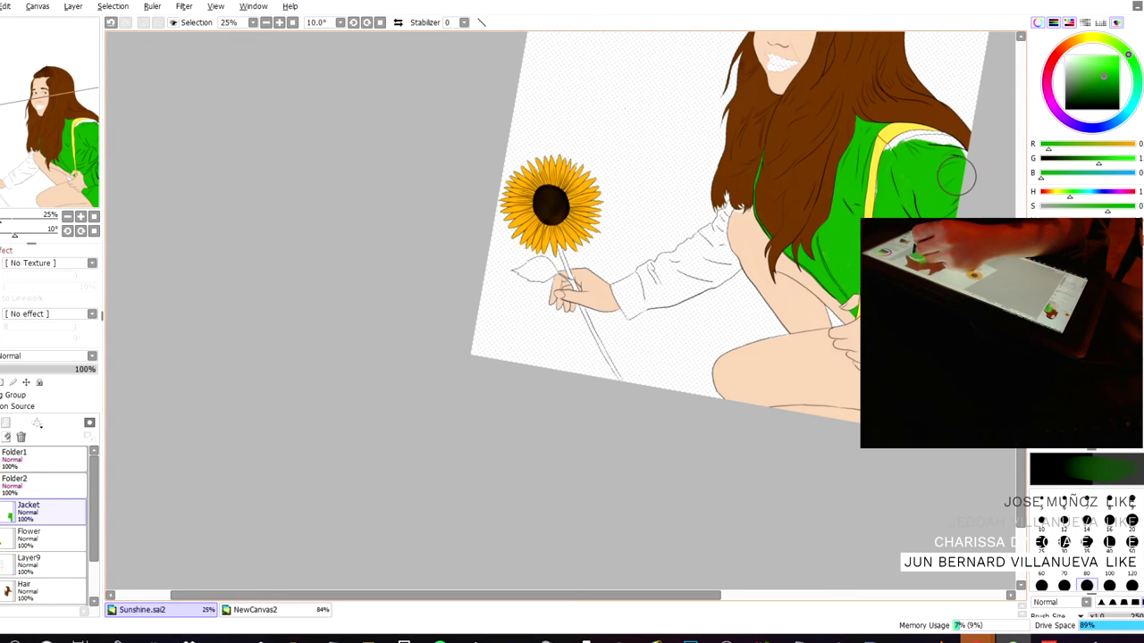
{"action": "scroll", "coordinate": [956, 176], "scroll_direction": "up", "scroll_amount": 7}
{"action": "key", "text": "bracketleft"}
{"action": "key", "text": "bracketleft"}
{"action": "key", "text": "bracketleft"}
{"action": "key", "text": "bracketleft"}
{"action": "key", "text": "bracketleft"}
{"action": "key", "text": "bracketleft"}
{"action": "key", "text": "bracketleft"}
{"action": "key", "text": "bracketleft"}
{"action": "key", "text": "bracketleft"}
{"action": "key", "text": "bracketleft"}
{"action": "key", "text": "bracketleft"}
{"action": "key", "text": "bracketleft"}
{"action": "key", "text": "bracketleft"}
{"action": "key", "text": "bracketleft"}
{"action": "key", "text": "bracketleft"}
{"action": "key", "text": "bracketleft"}
{"action": "key", "text": "bracketleft"}
{"action": "key", "text": "bracketleft"}
{"action": "key", "text": "bracketleft"}
{"action": "key", "text": "bracketleft"}
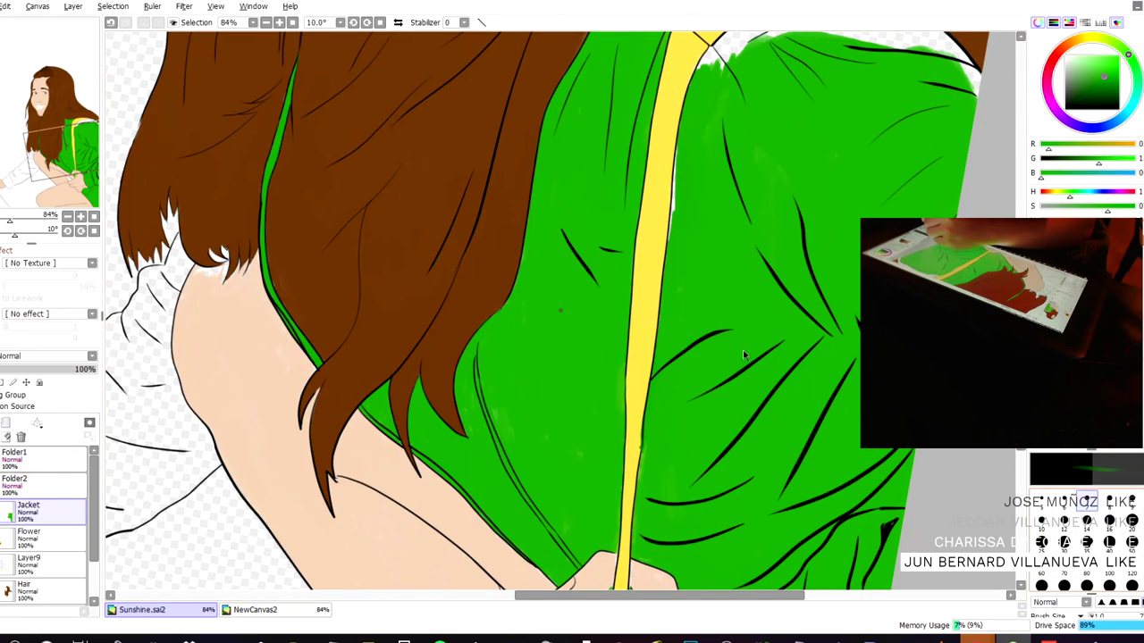
{"action": "scroll", "coordinate": [736, 351], "scroll_direction": "up", "scroll_amount": 3}
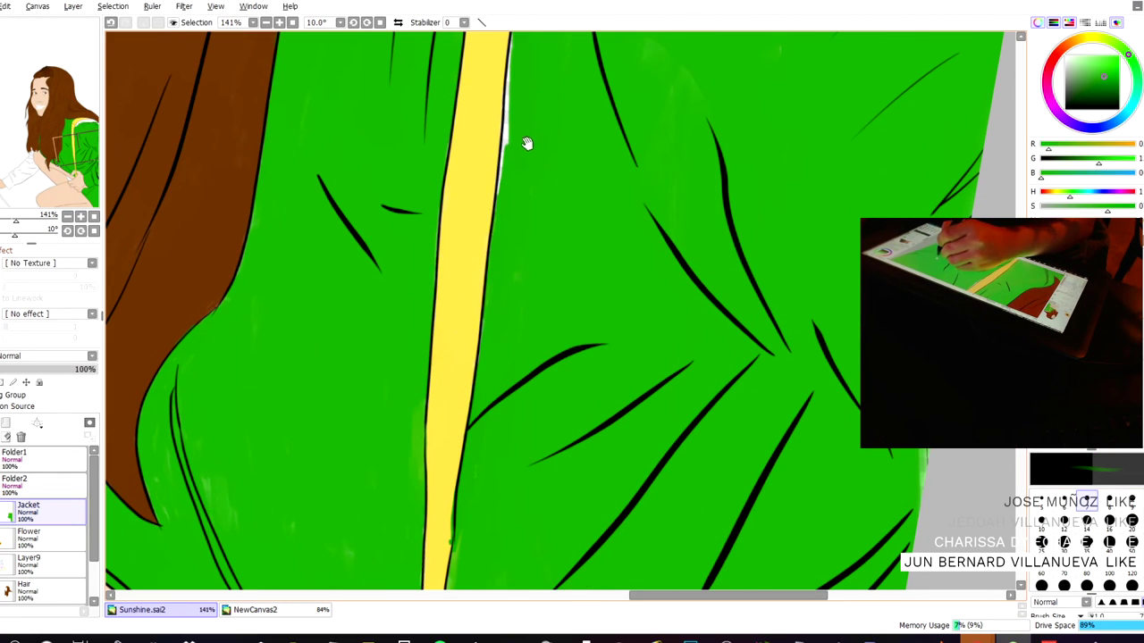
{"action": "left_click_drag", "start_coordinate": [527, 143], "coordinate": [554, 424]}
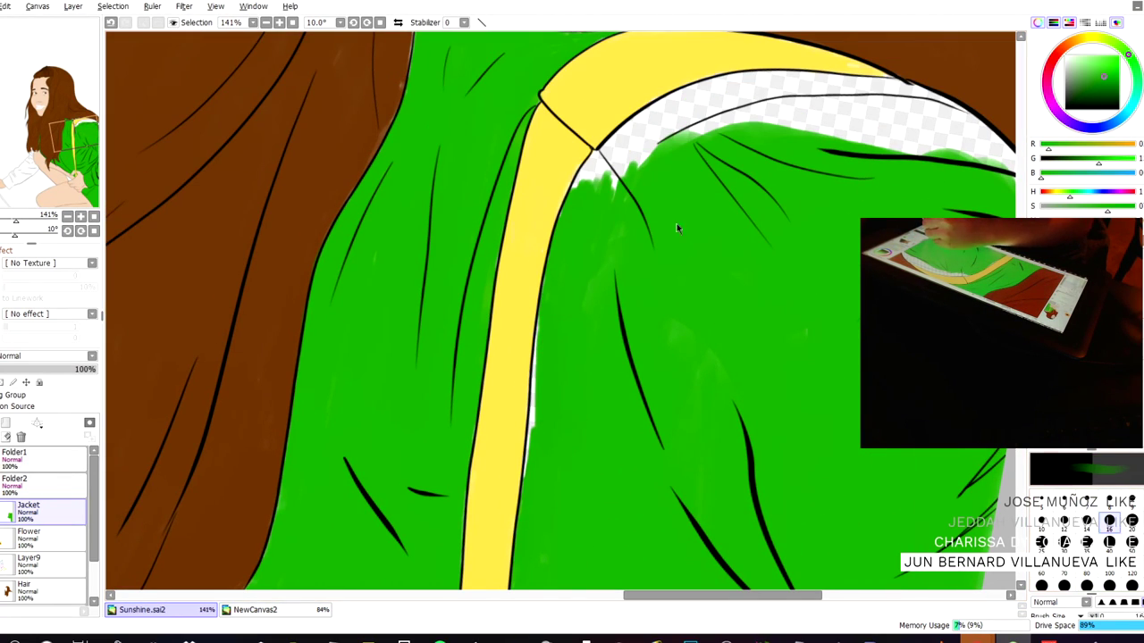
{"action": "mouse_move", "coordinate": [938, 149]}
{"action": "left_mouse_down"}
{"action": "mouse_move", "coordinate": [961, 116]}
{"action": "mouse_move", "coordinate": [990, 150]}
{"action": "left_mouse_up"}
{"action": "left_click_drag", "start_coordinate": [572, 169], "coordinate": [453, 161]}
{"action": "mouse_move", "coordinate": [876, 144]}
{"action": "left_mouse_down"}
{"action": "mouse_move", "coordinate": [901, 174]}
{"action": "mouse_move", "coordinate": [875, 127]}
{"action": "left_mouse_up"}
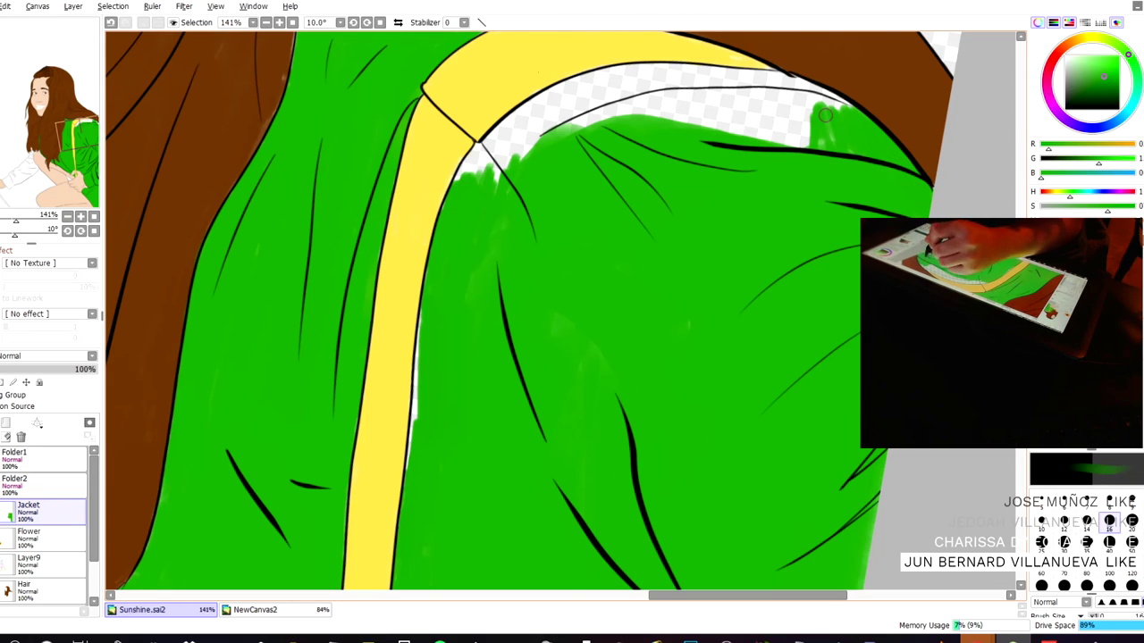
{"action": "left_click_drag", "start_coordinate": [835, 108], "coordinate": [799, 89]}
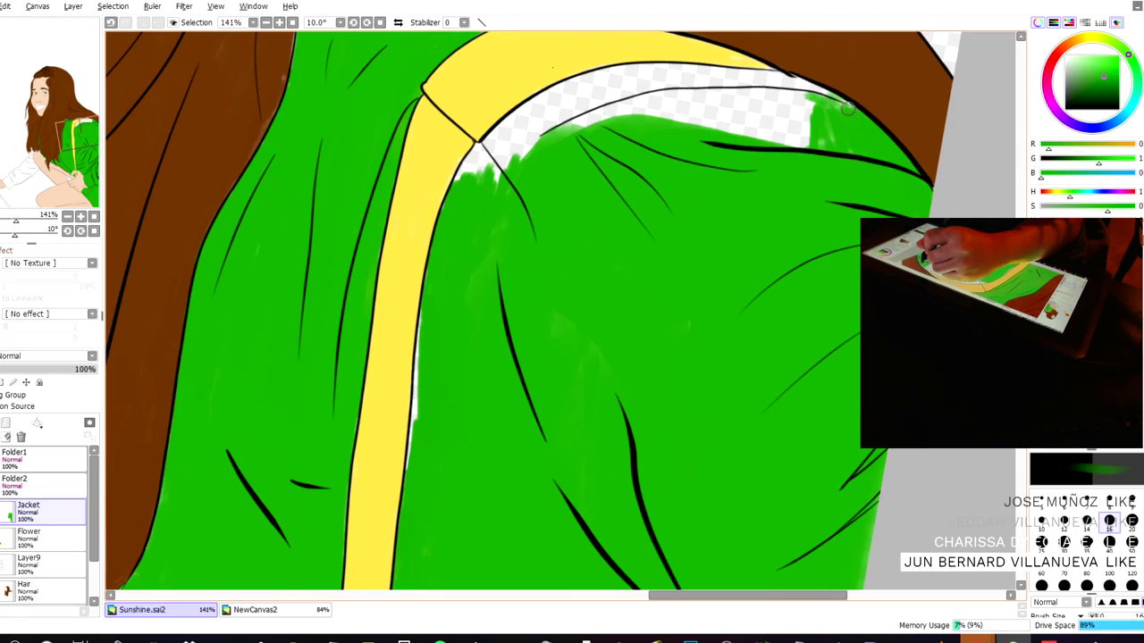
- Extend the green to the strap's upper end with the size 16 pen, and cover the pale gap along the strap's straight edge
{"action": "key", "text": "n"}
{"action": "left_click_drag", "start_coordinate": [845, 106], "coordinate": [783, 73]}
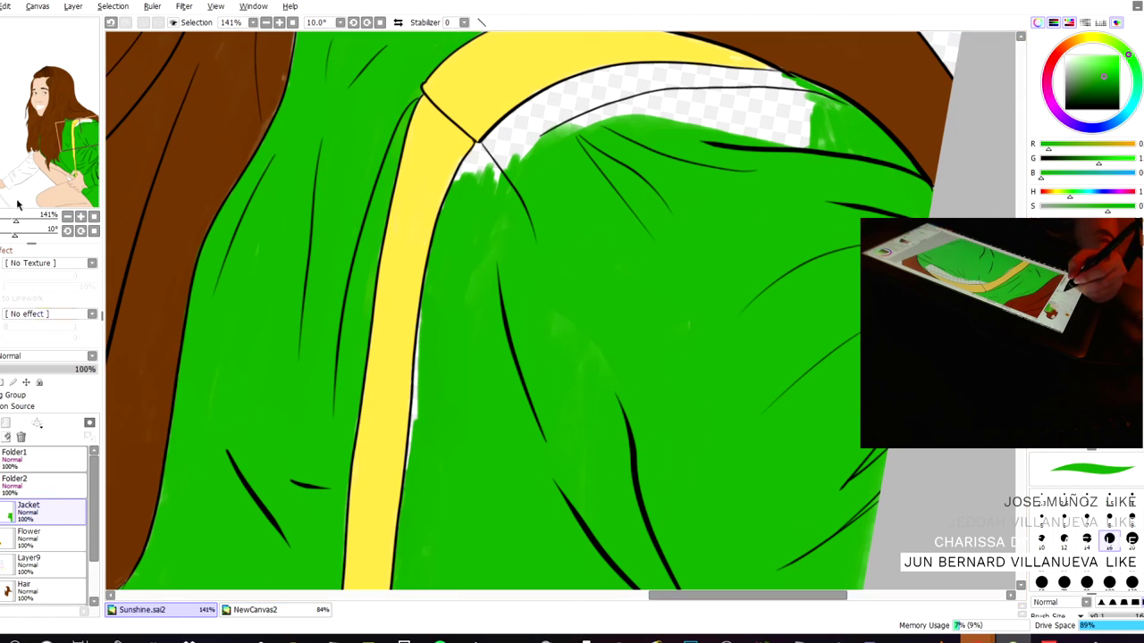
{"action": "left_click_drag", "start_coordinate": [15, 233], "coordinate": [0, 233]}
{"action": "mouse_move", "coordinate": [253, 181]}
{"action": "left_mouse_down"}
{"action": "mouse_move", "coordinate": [260, 138]}
{"action": "mouse_move", "coordinate": [272, 189]}
{"action": "mouse_move", "coordinate": [274, 125]}
{"action": "left_mouse_up"}
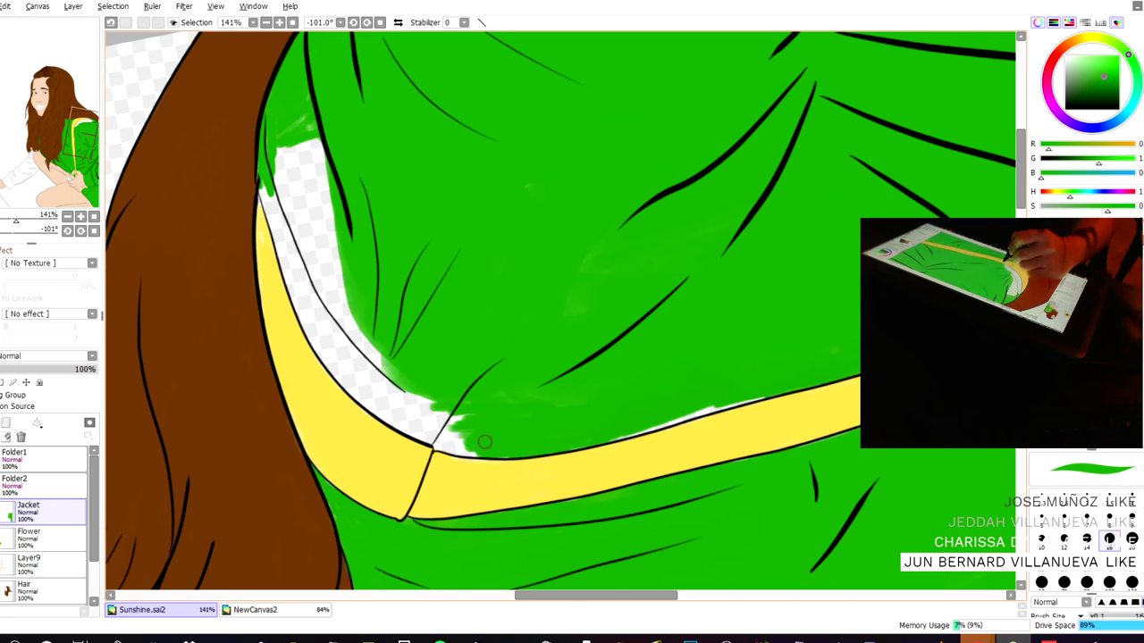
{"action": "mouse_move", "coordinate": [682, 410]}
{"action": "left_mouse_down"}
{"action": "mouse_move", "coordinate": [729, 407]}
{"action": "mouse_move", "coordinate": [645, 430]}
{"action": "left_mouse_up"}
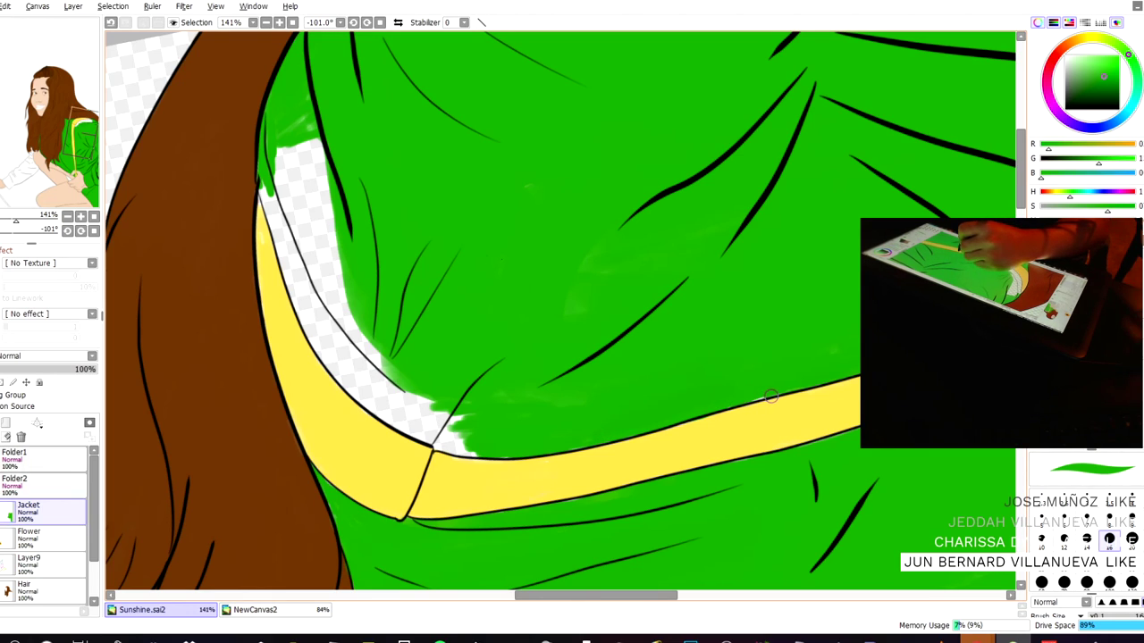
- Trace the curved part of the strap's inner edge in green down to the strap seam, enlarging the brush partway
{"action": "mouse_move", "coordinate": [274, 183]}
{"action": "left_mouse_down"}
{"action": "mouse_move", "coordinate": [279, 237]}
{"action": "mouse_move", "coordinate": [266, 214]}
{"action": "left_mouse_up"}
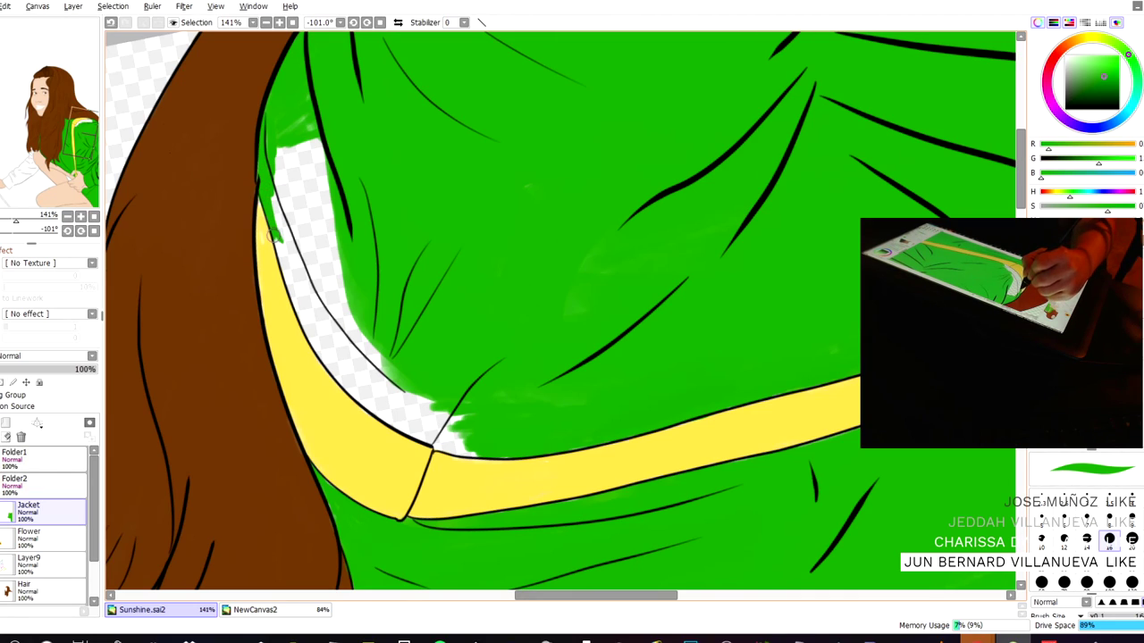
{"action": "left_click_drag", "start_coordinate": [279, 259], "coordinate": [302, 323]}
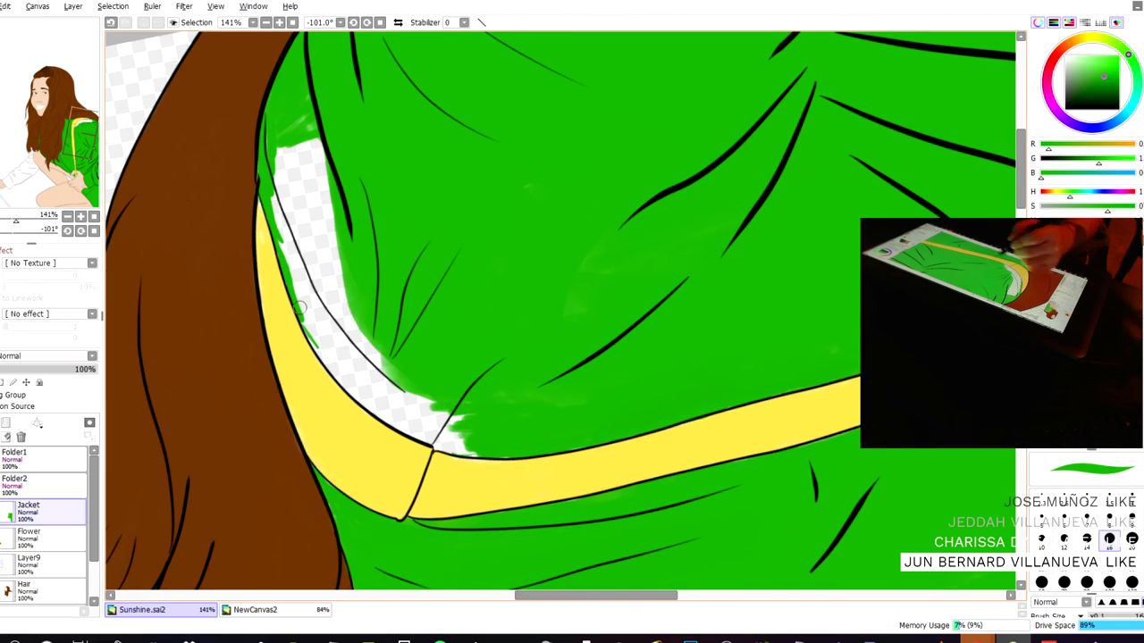
{"action": "key", "text": "bracketleft"}
{"action": "key", "text": "bracketright"}
{"action": "key", "text": "bracketright"}
{"action": "key", "text": "bracketright"}
{"action": "key", "text": "bracketright"}
{"action": "key", "text": "bracketright"}
{"action": "mouse_move", "coordinate": [309, 333]}
{"action": "left_mouse_down"}
{"action": "mouse_move", "coordinate": [300, 315]}
{"action": "mouse_move", "coordinate": [357, 398]}
{"action": "mouse_move", "coordinate": [460, 454]}
{"action": "left_mouse_up"}
{"action": "left_click_drag", "start_coordinate": [302, 300], "coordinate": [276, 293]}
{"action": "mouse_move", "coordinate": [416, 434]}
{"action": "left_mouse_down"}
{"action": "mouse_move", "coordinate": [412, 444]}
{"action": "mouse_move", "coordinate": [458, 451]}
{"action": "left_mouse_up"}
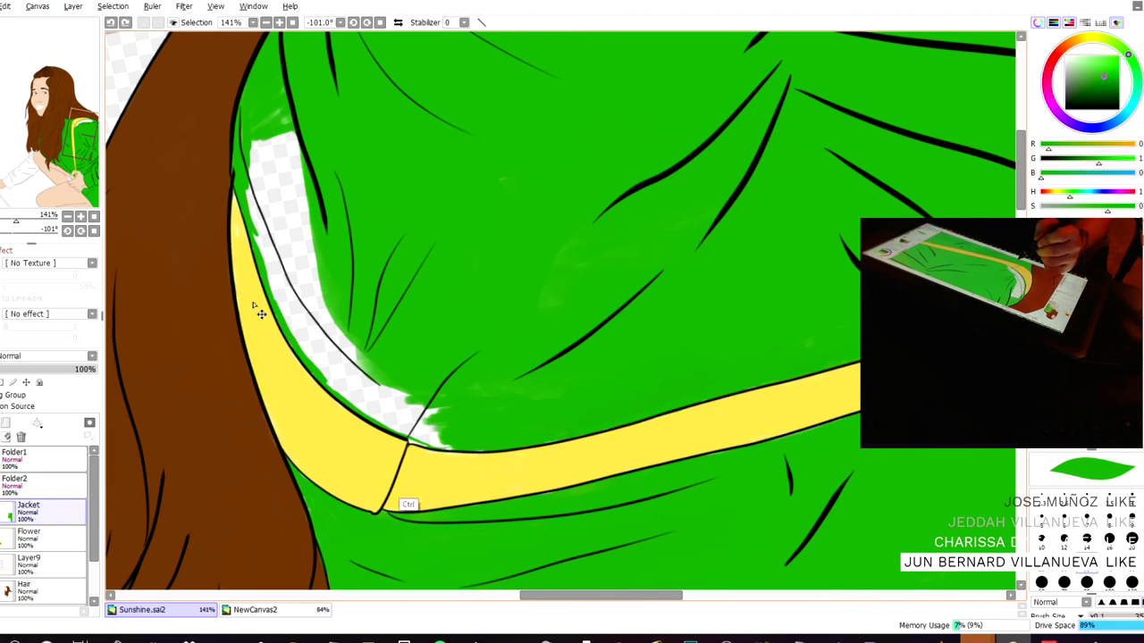
- Bucket-fill the enclosed transparent gap between the curved strap and the shoulder with green
{"action": "scroll", "coordinate": [406, 460], "scroll_direction": "up", "scroll_amount": 5}
{"action": "mouse_move", "coordinate": [481, 434]}
{"action": "left_mouse_down"}
{"action": "mouse_move", "coordinate": [401, 419]}
{"action": "mouse_move", "coordinate": [440, 399]}
{"action": "mouse_move", "coordinate": [467, 419]}
{"action": "mouse_move", "coordinate": [388, 404]}
{"action": "mouse_move", "coordinate": [476, 417]}
{"action": "left_mouse_up"}
{"action": "key", "text": "ctrl+z"}
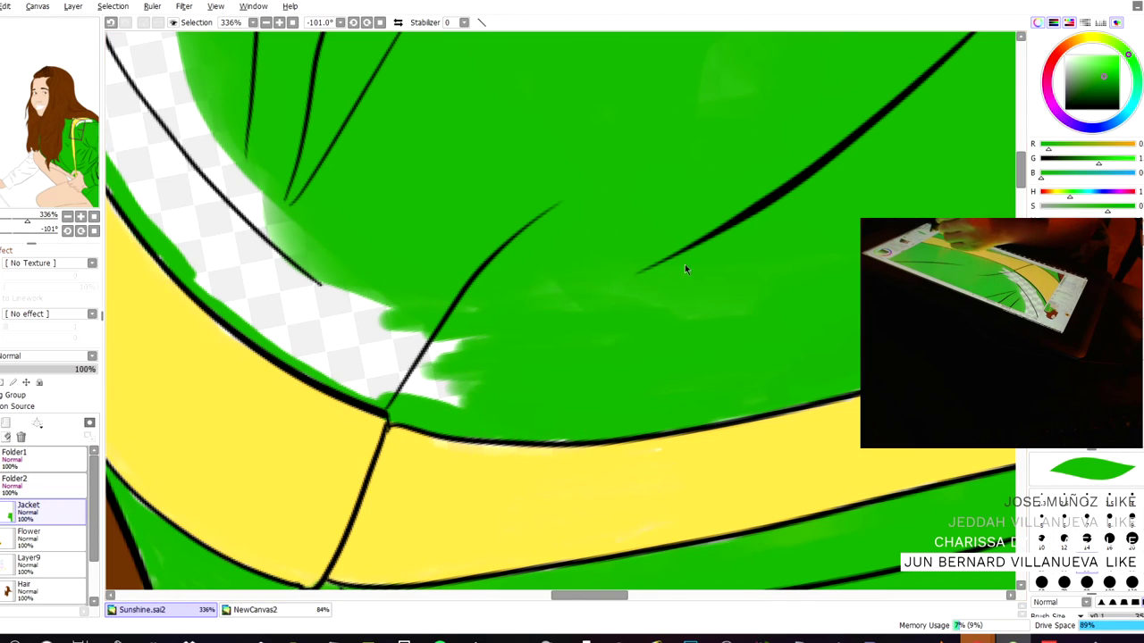
{"action": "key", "text": "g"}
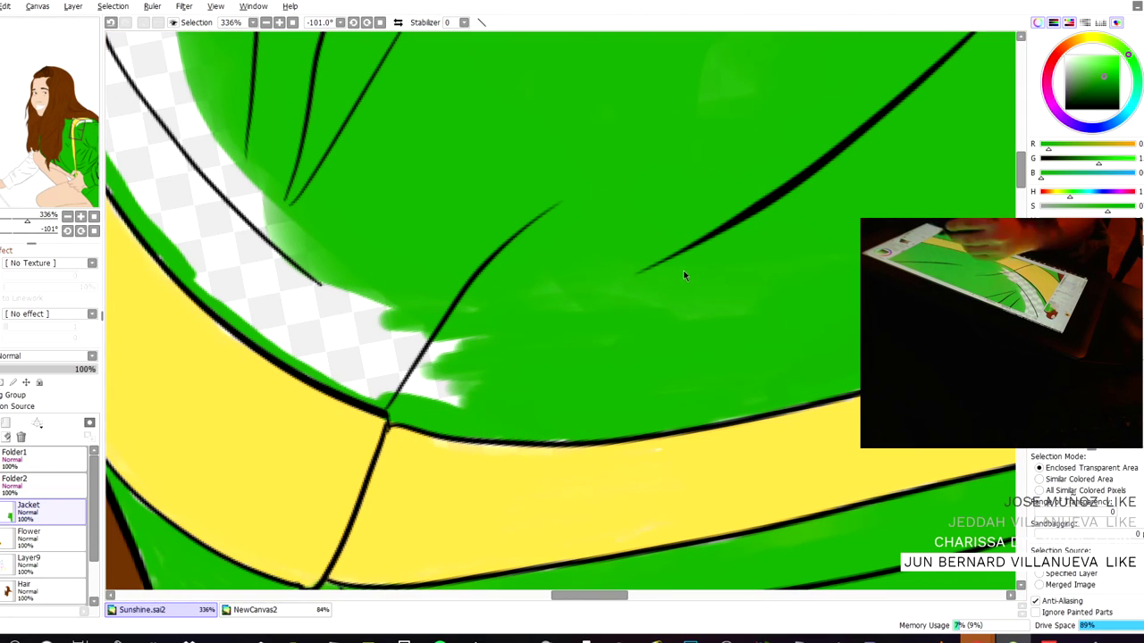
{"action": "left_click", "coordinate": [189, 193]}
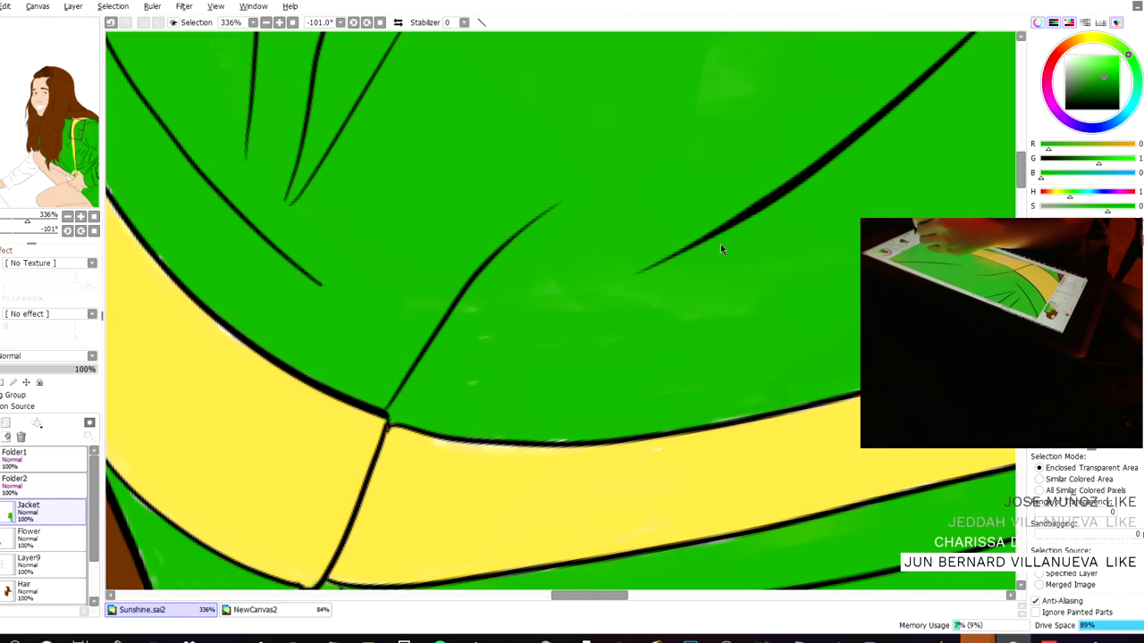
- Touch up the pale specks near the strap seam, using green on the jacket and the strap's sampled yellow along its edge
{"action": "key", "text": "n"}
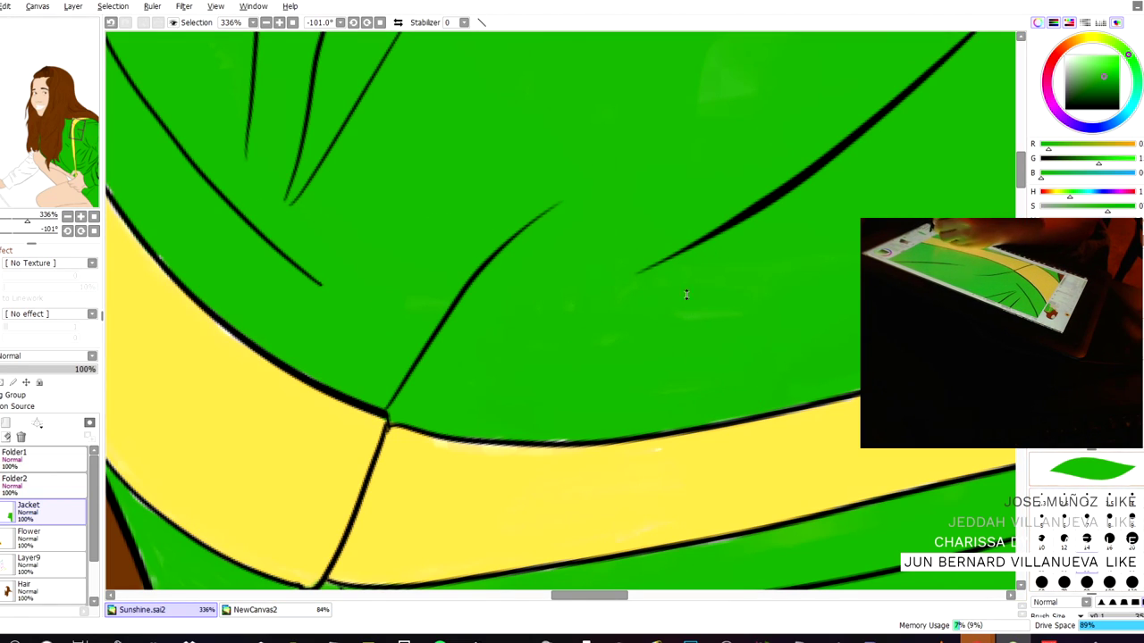
{"action": "left_click", "coordinate": [781, 459], "text": "alt"}
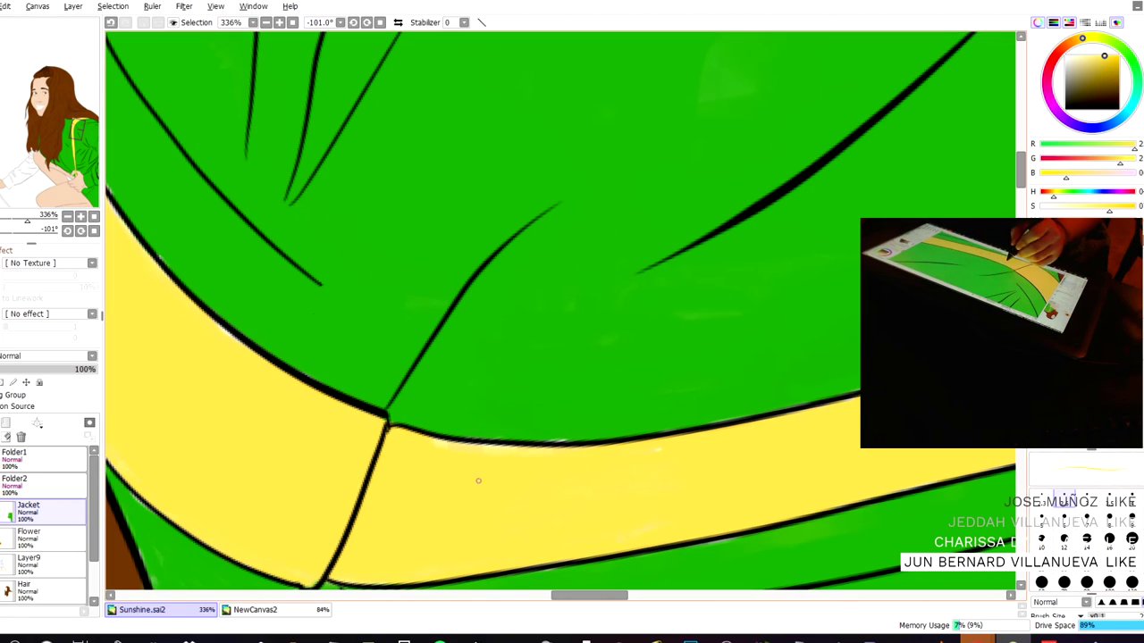
{"action": "left_click_drag", "start_coordinate": [509, 451], "coordinate": [487, 446]}
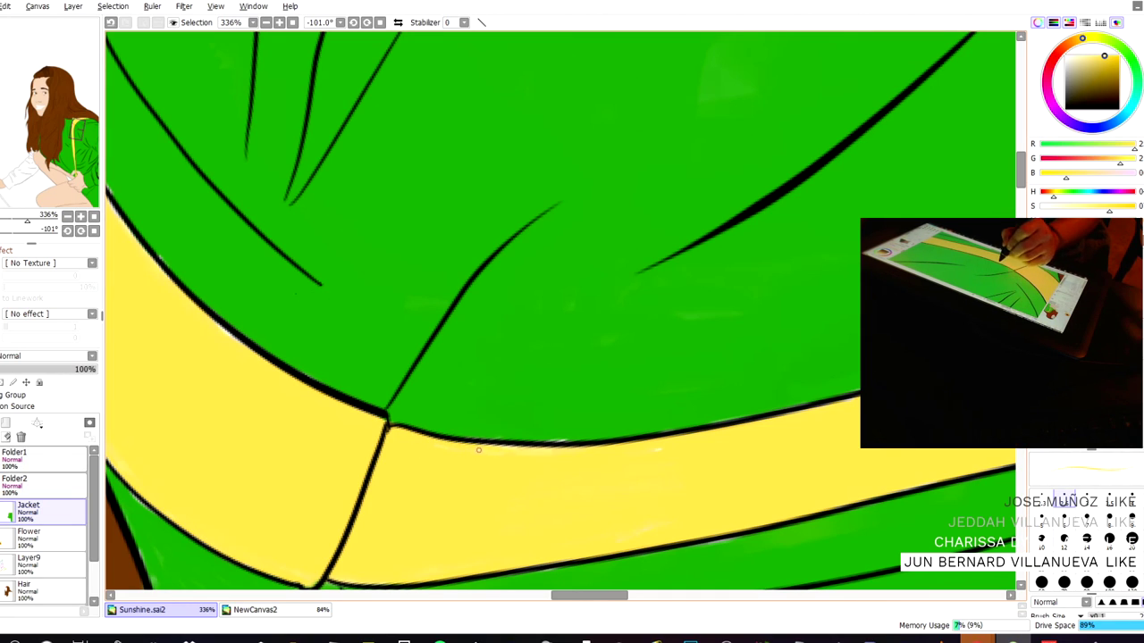
{"action": "scroll", "coordinate": [460, 301], "scroll_direction": "down", "scroll_amount": 4}
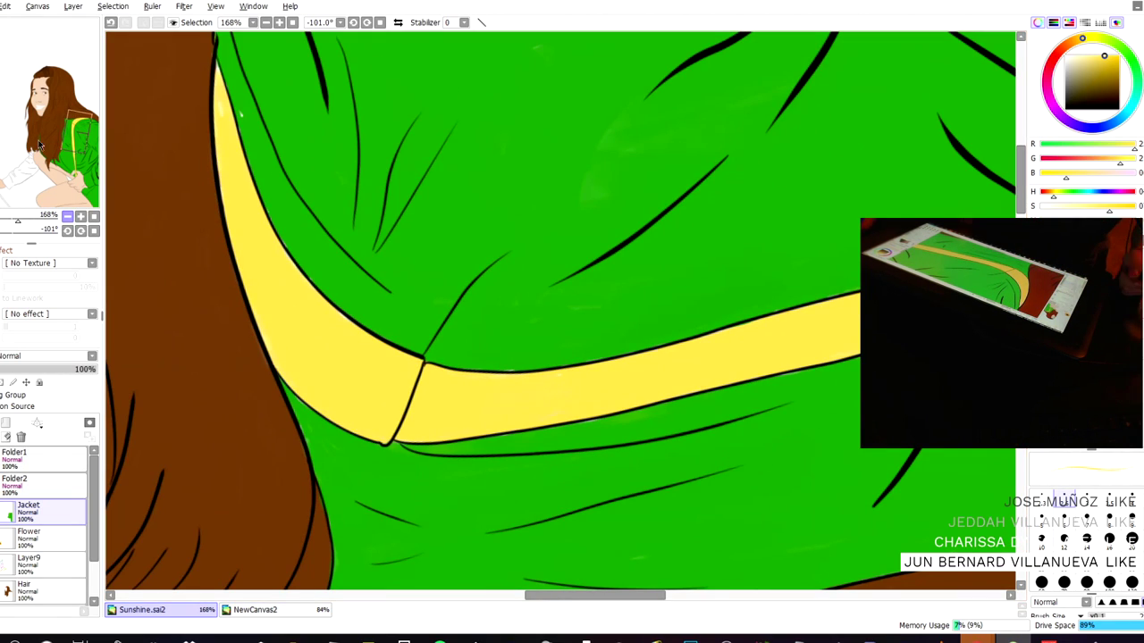
- Review the whole illustration with the canvas rotation reset, and save the Sunshine.sai2 file
{"action": "left_click", "coordinate": [94, 216]}
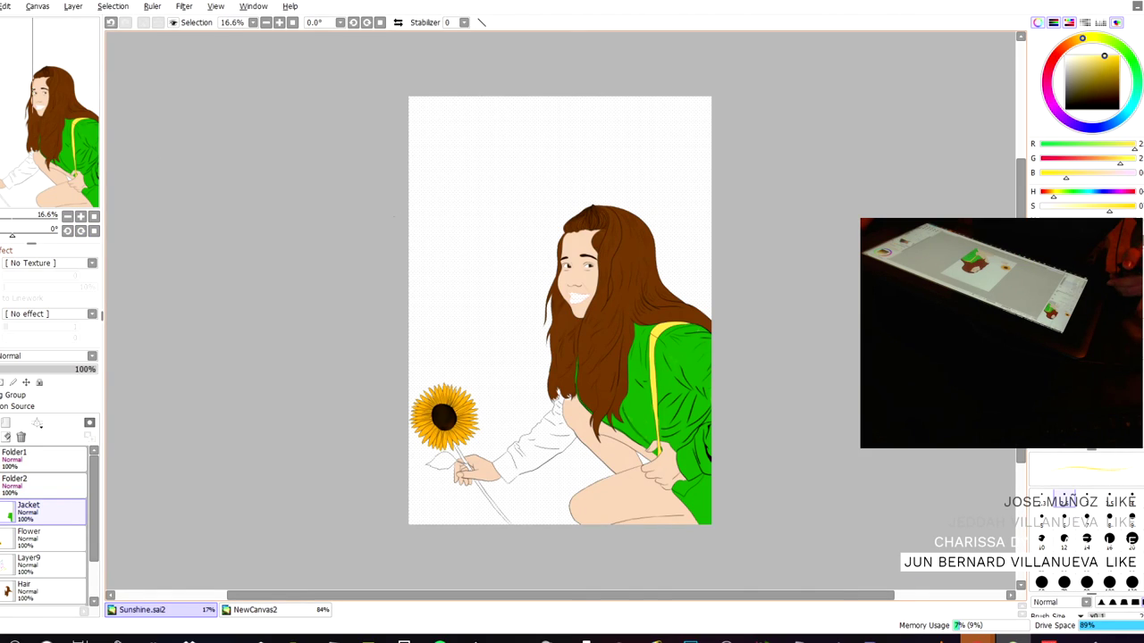
{"action": "scroll", "coordinate": [585, 331], "scroll_direction": "up", "scroll_amount": 7}
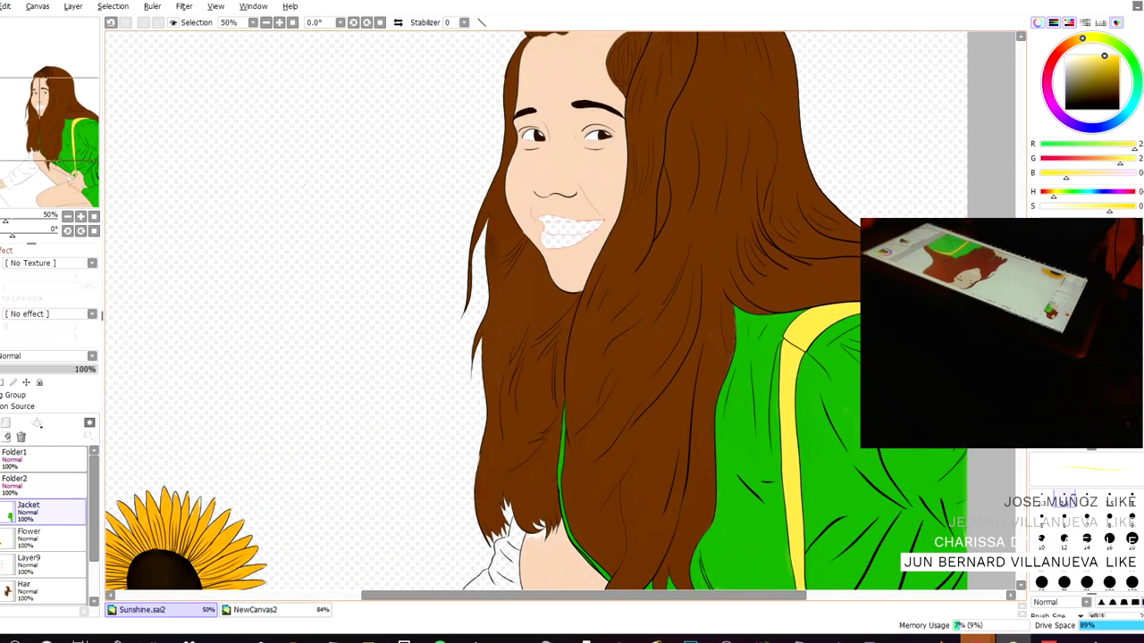
{"action": "left_click_drag", "start_coordinate": [226, 246], "coordinate": [227, 95]}
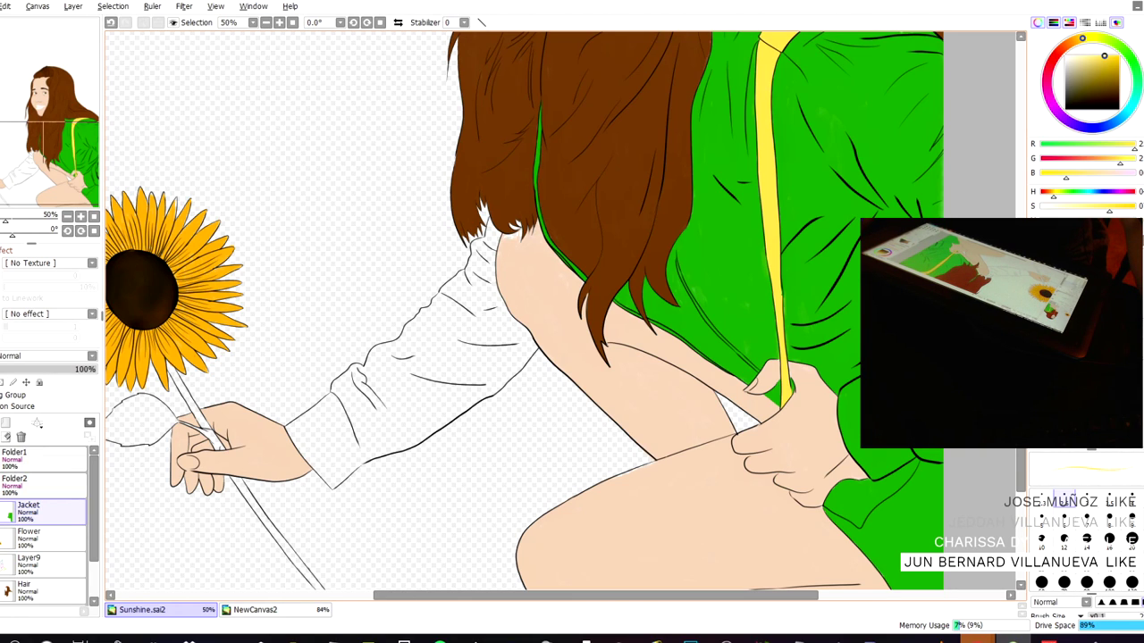
{"action": "scroll", "coordinate": [170, 306], "scroll_direction": "down", "scroll_amount": 2}
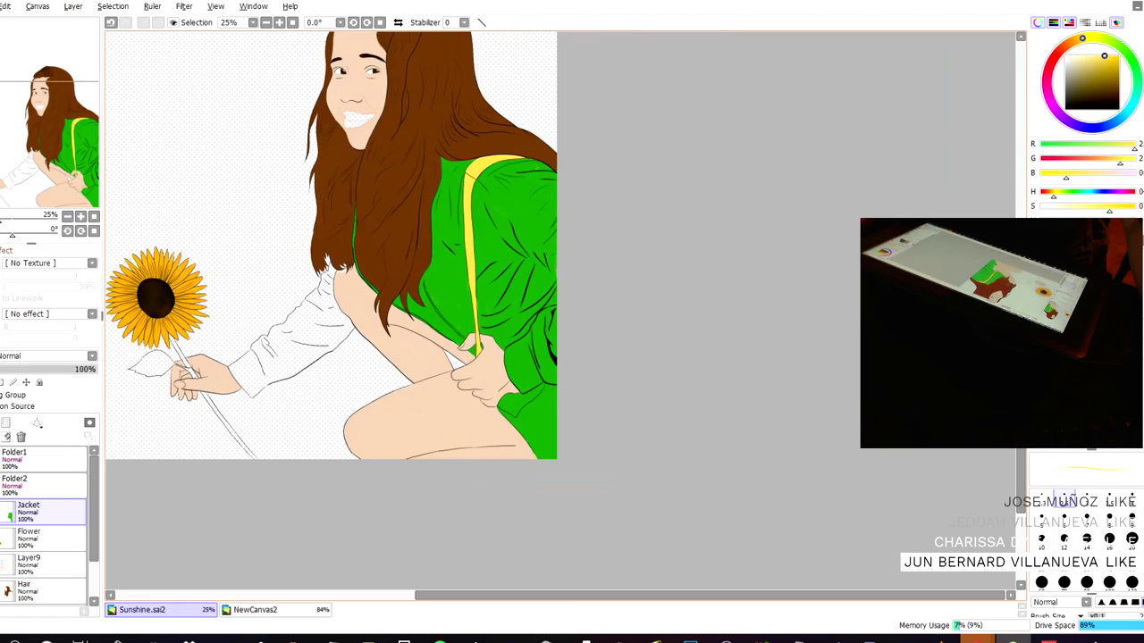
{"action": "left_click_drag", "start_coordinate": [125, 91], "coordinate": [248, 162]}
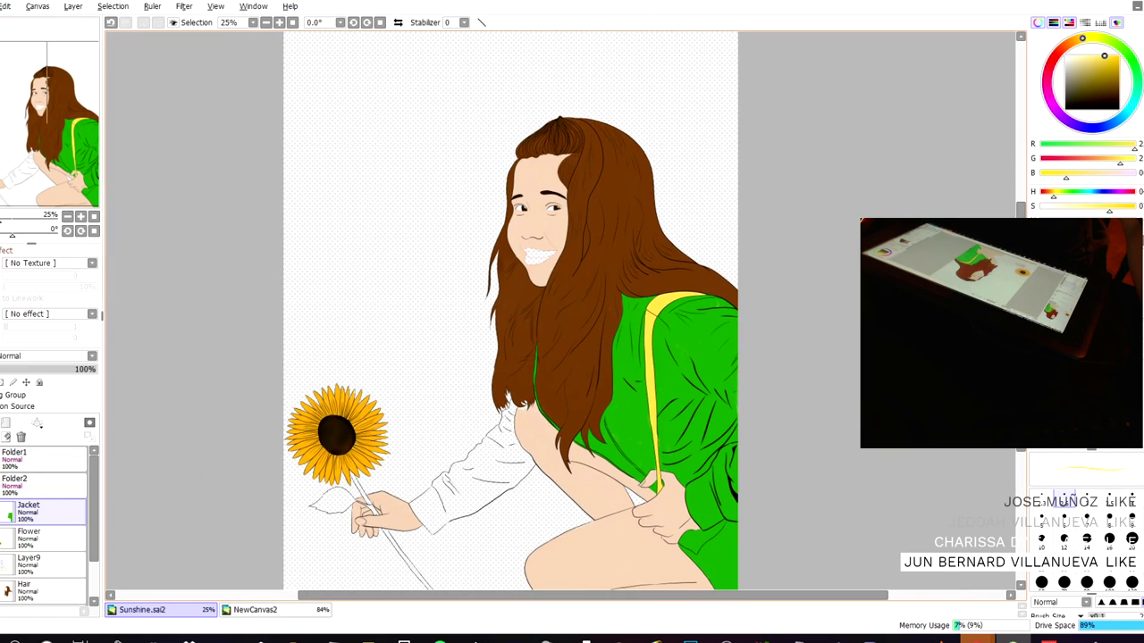
{"action": "left_click", "coordinate": [2, 6]}
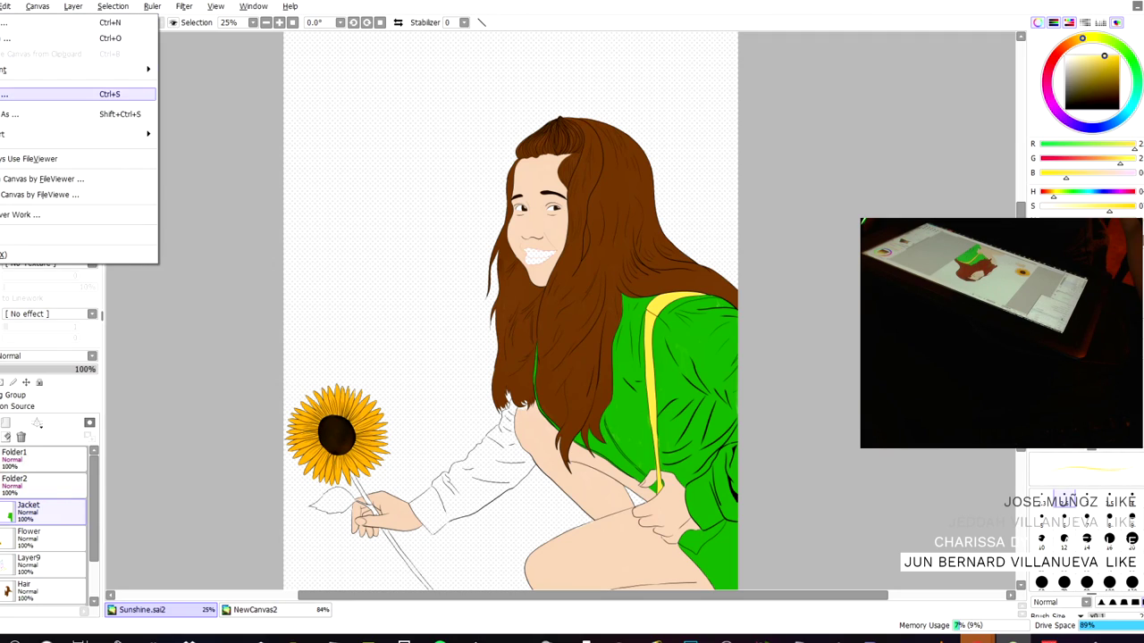
{"action": "left_click", "coordinate": [78, 95]}
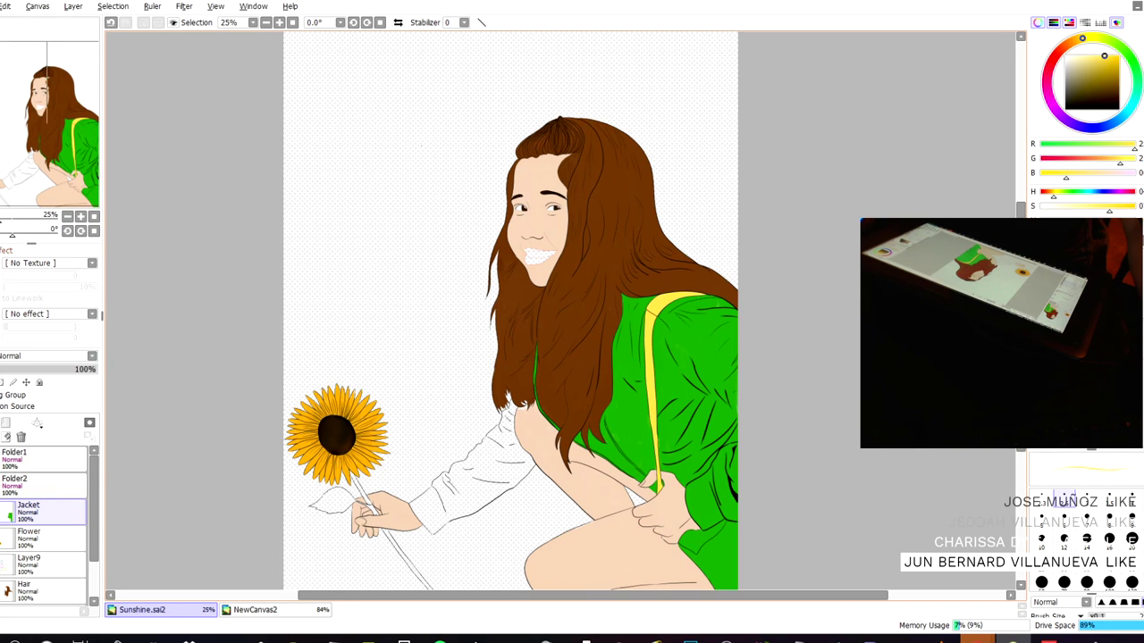
{"action": "left_click_drag", "start_coordinate": [260, 120], "coordinate": [182, 120]}
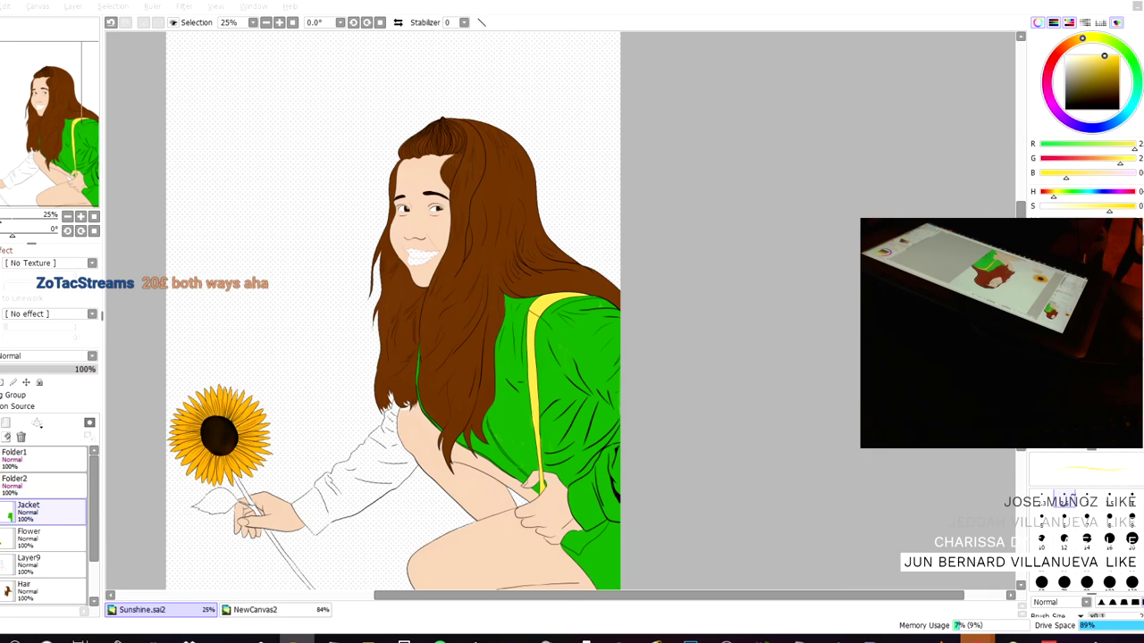
- Switch to VLC, where Ending song.mp3 is loaded, and raise the playback volume to 40%
{"action": "key", "text": "alt+Tab"}
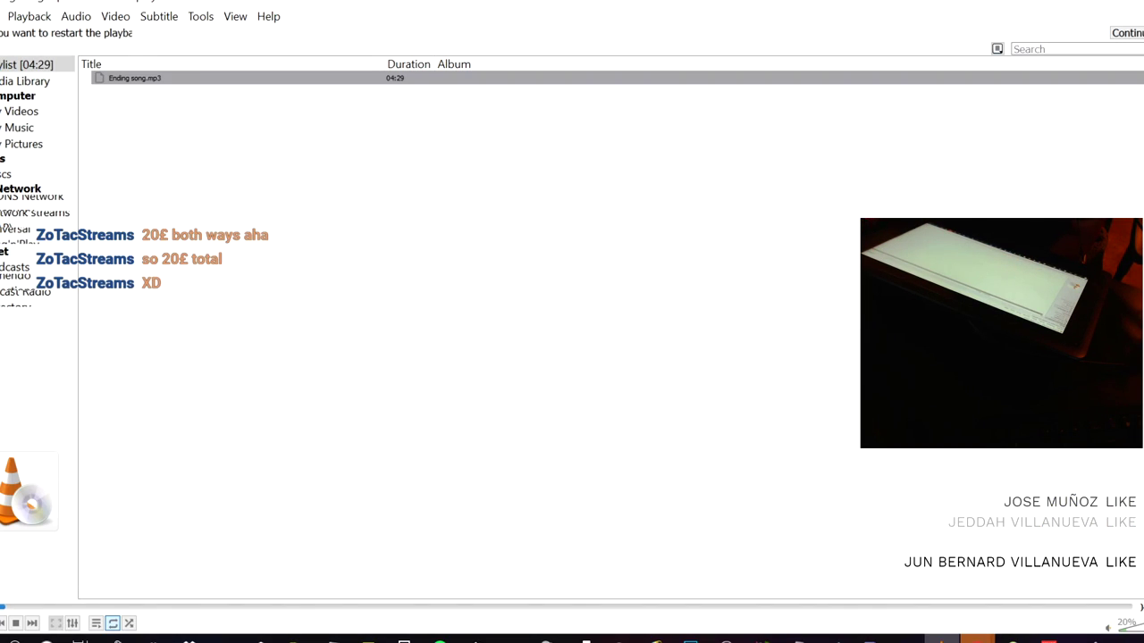
{"action": "key", "text": "alt+Tab"}
{"action": "key", "text": "alt+Tab"}
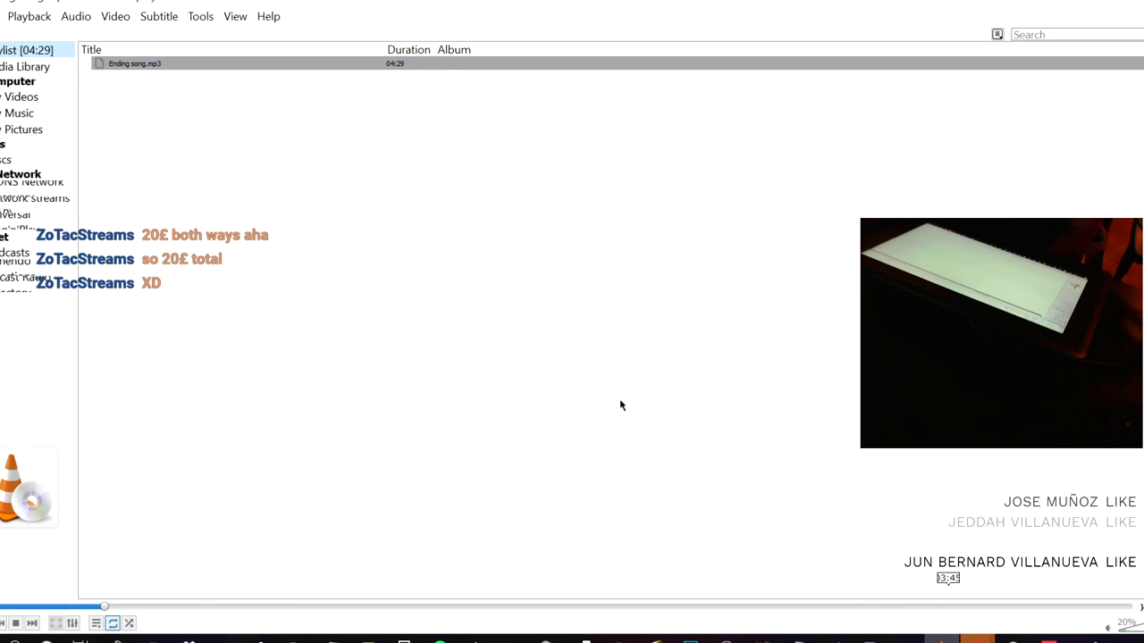
{"action": "scroll", "coordinate": [620, 411], "scroll_direction": "up", "scroll_amount": 4}
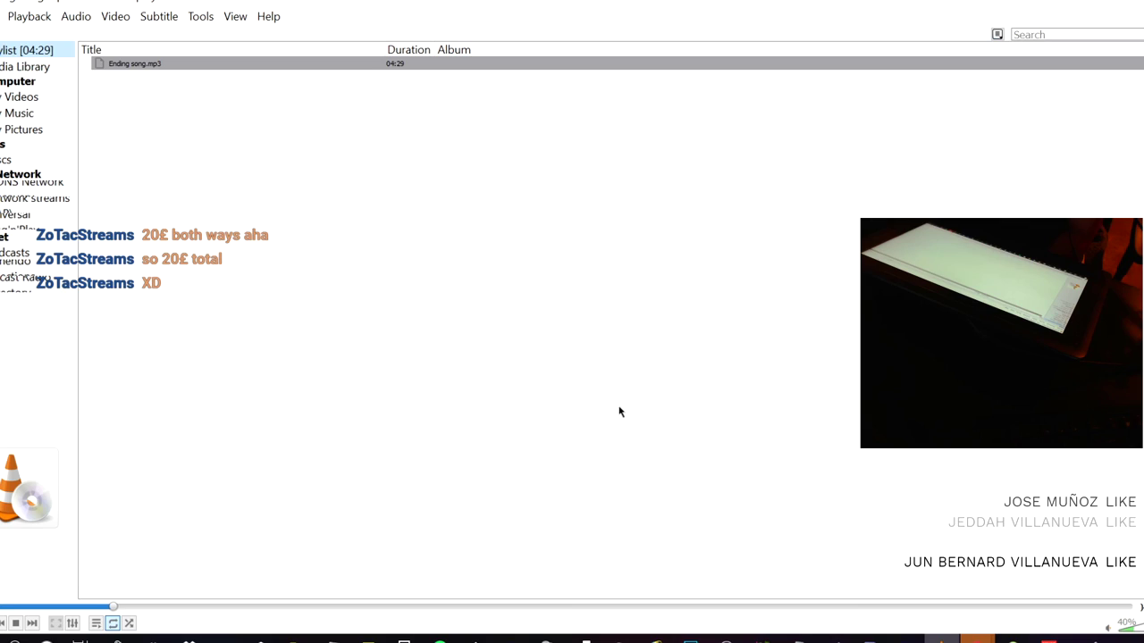